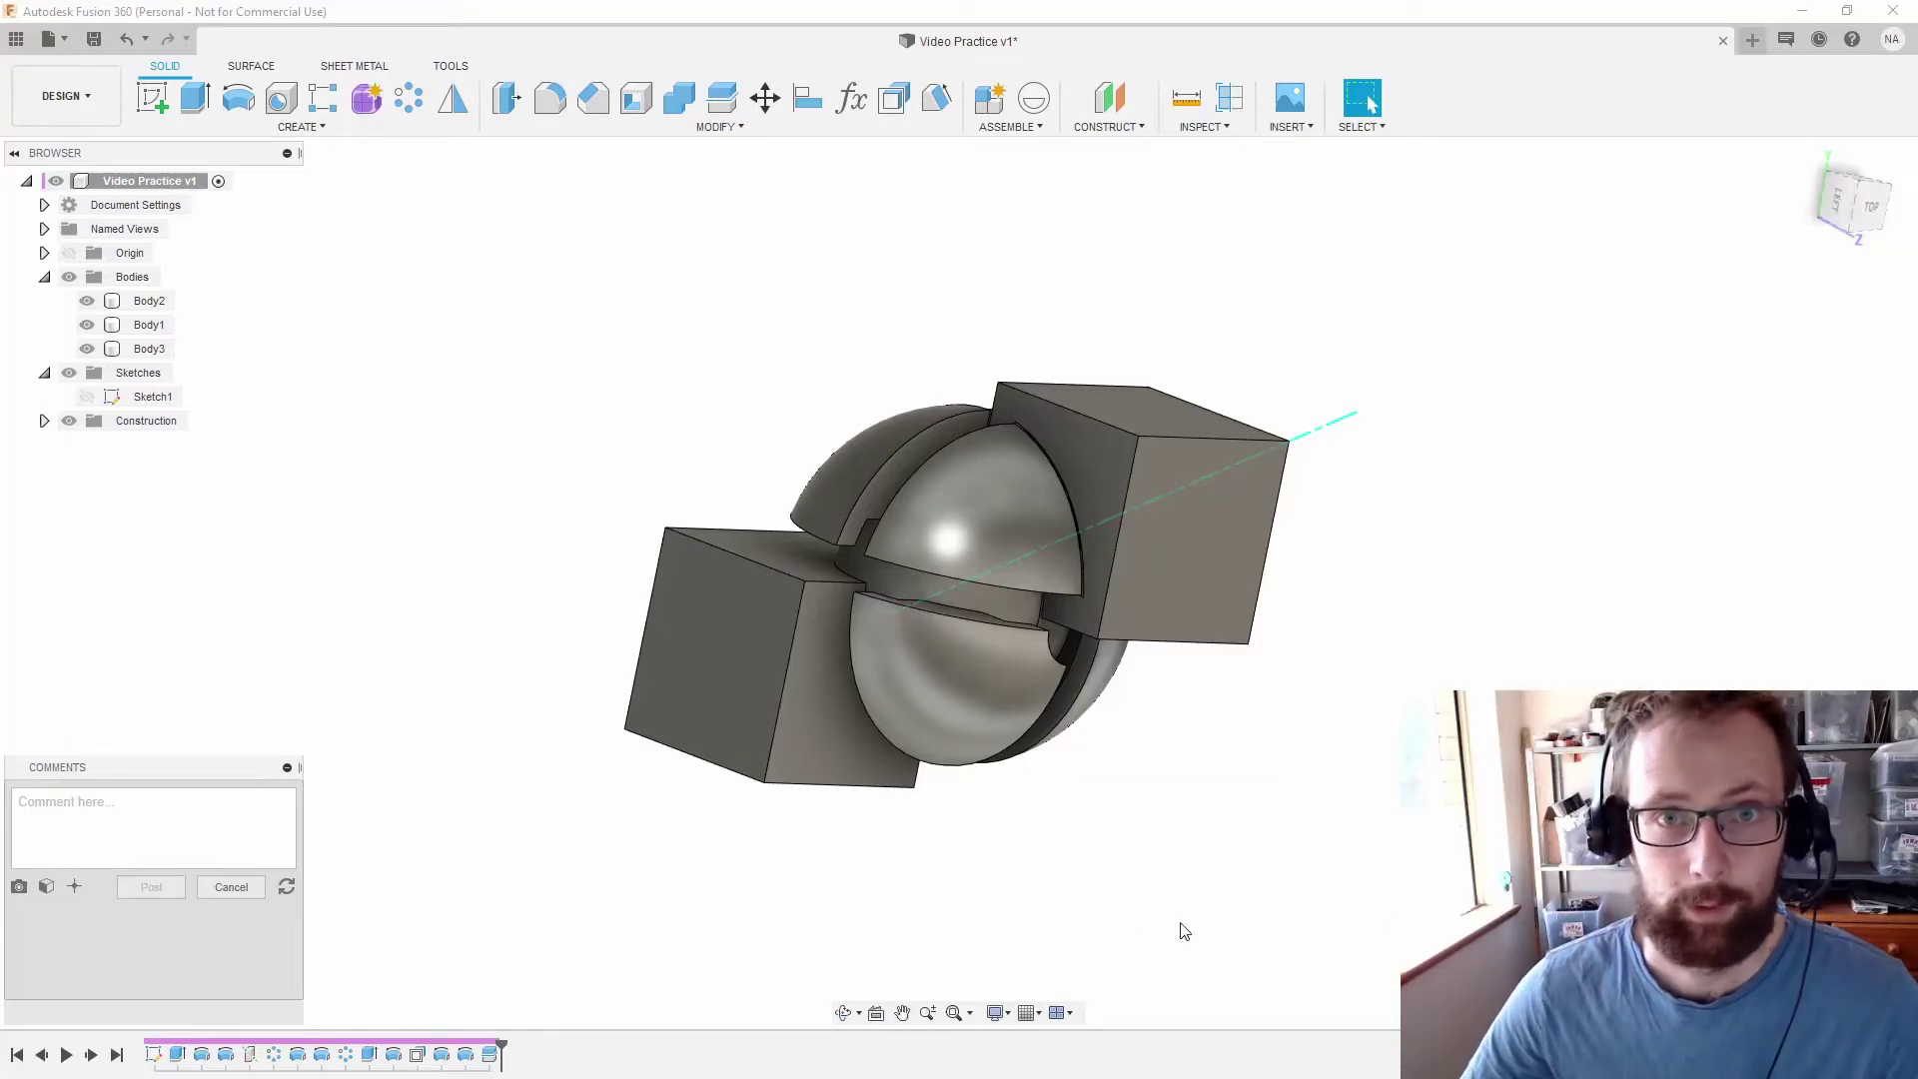
- Pan the model toward the lower right and switch to the YouTube reference video
left_click(911, 545)
middle_click_drag(911, 545, 1005, 568)
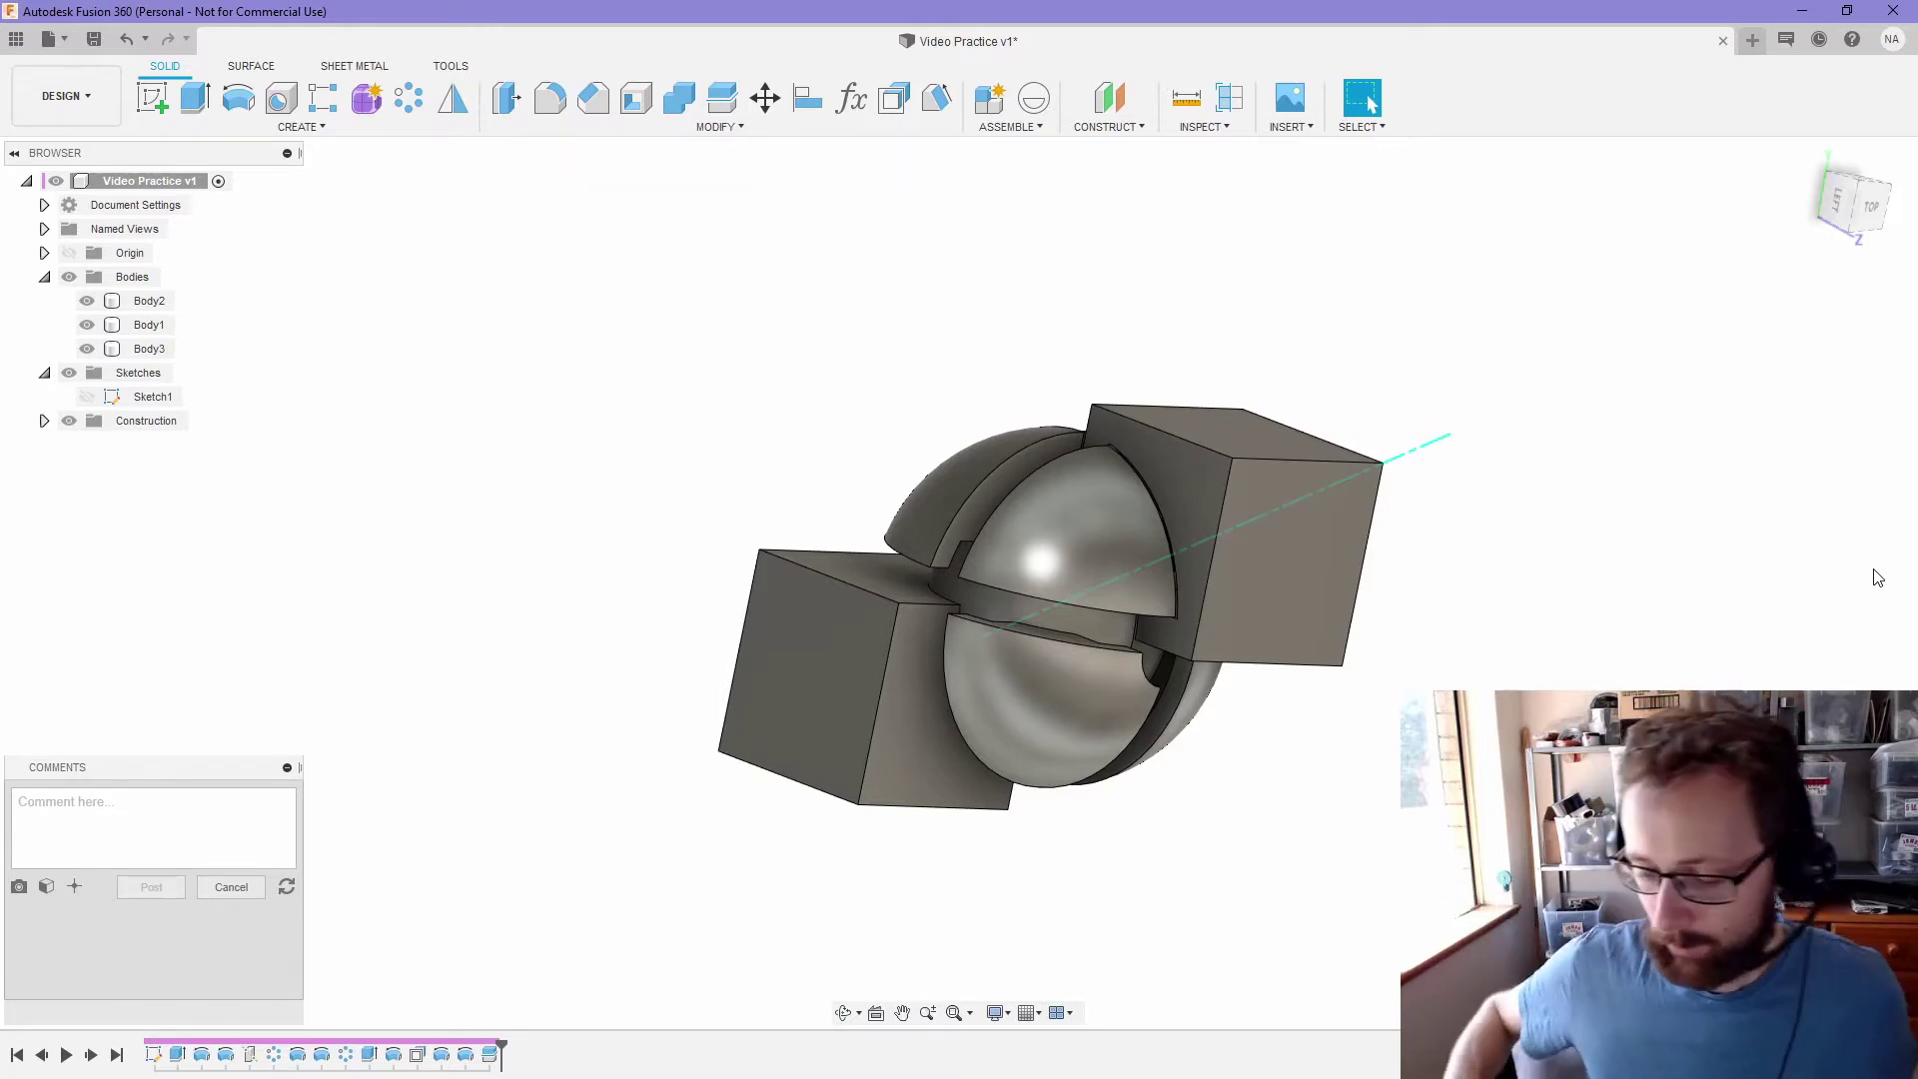
key("alt+Tab")
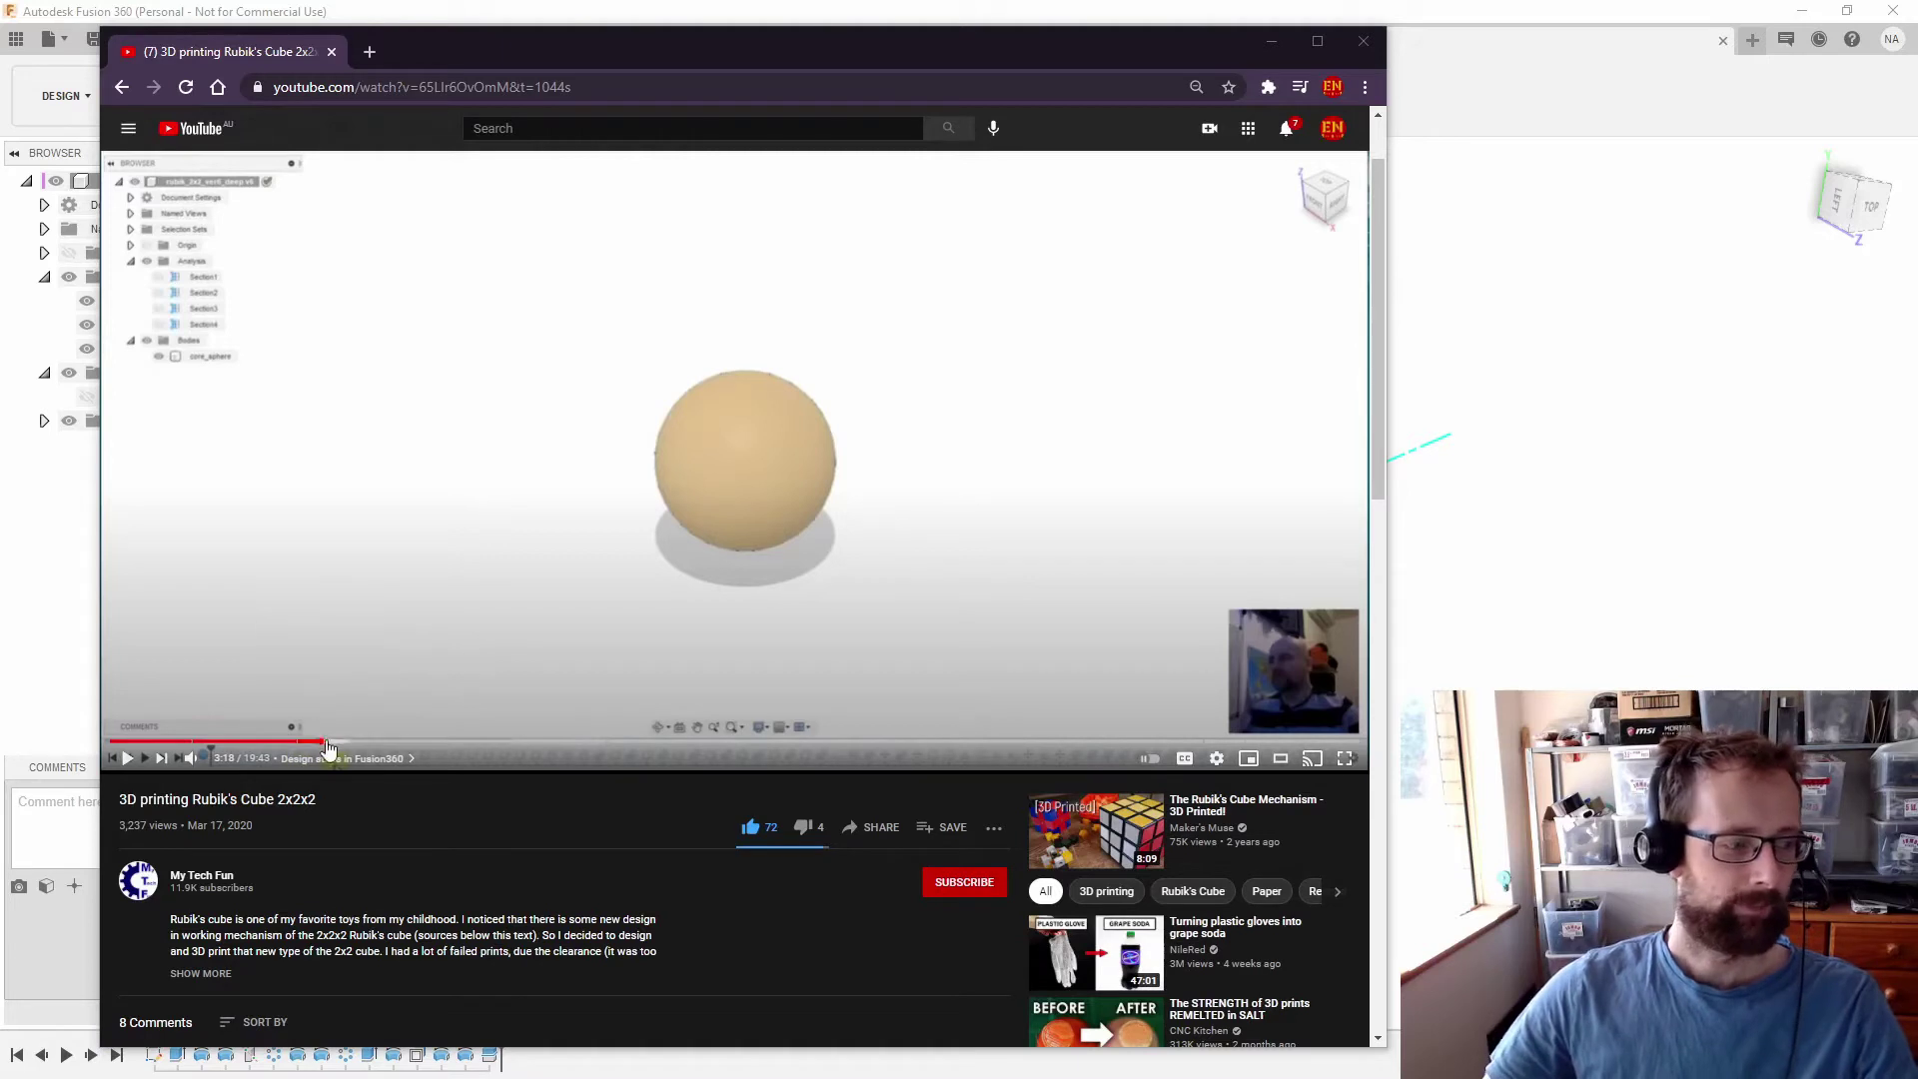
- Skim the video's modelling sections at 4:56, 5:49, the countersink screw part and 6:50
left_click(371, 744)
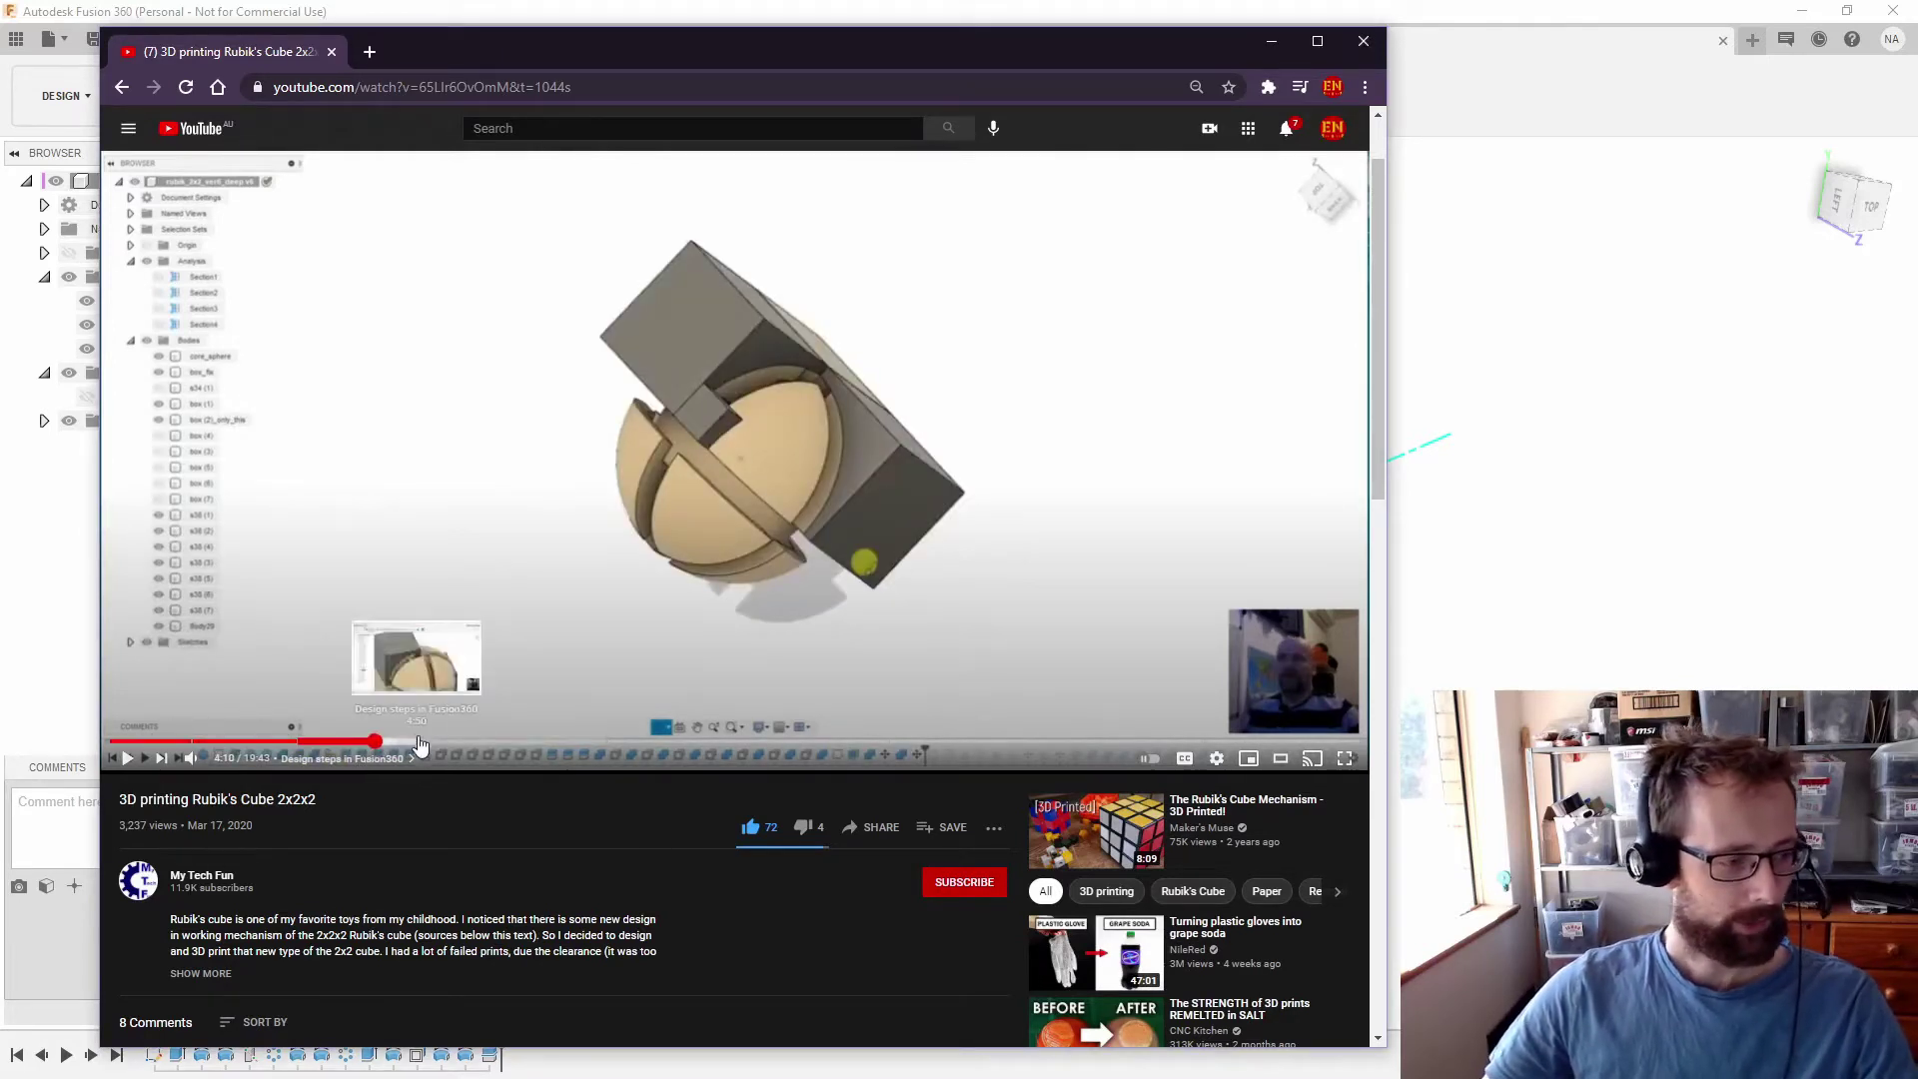
left_click(423, 744)
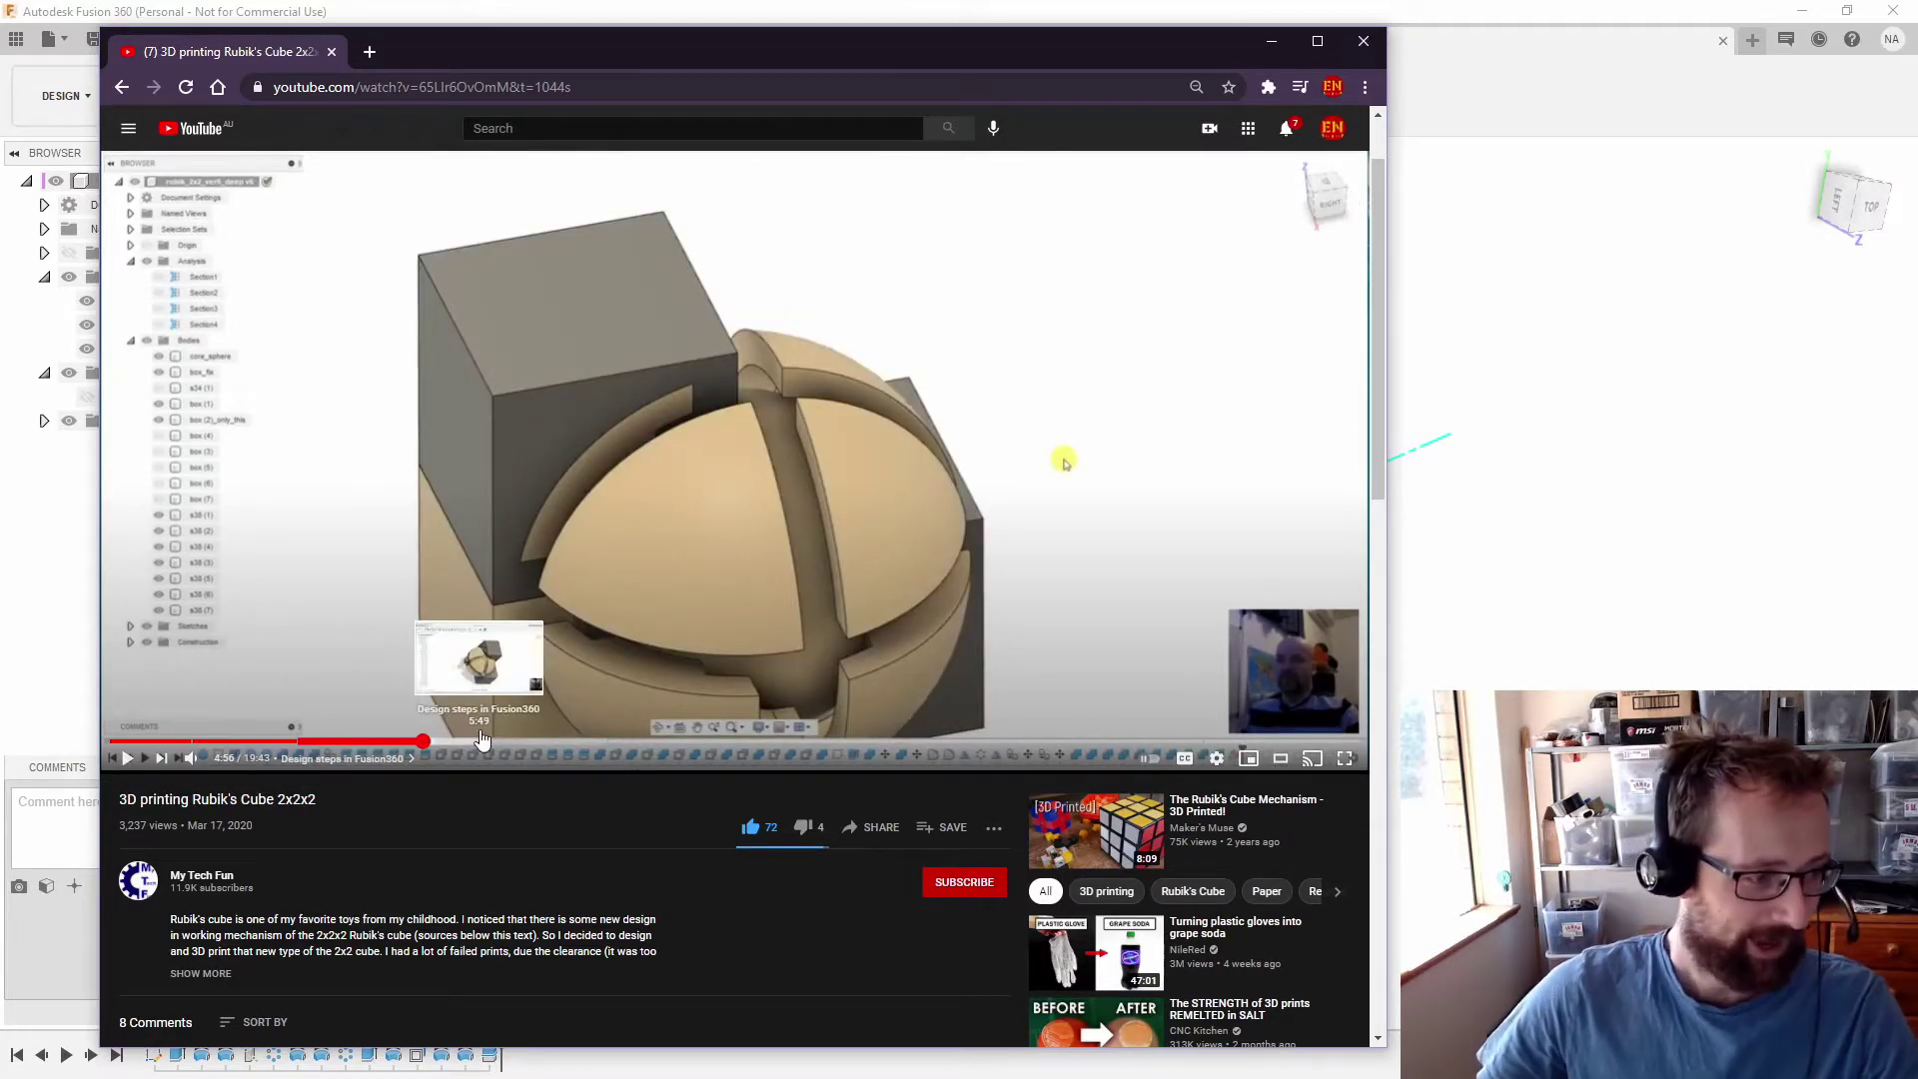
left_click(481, 741)
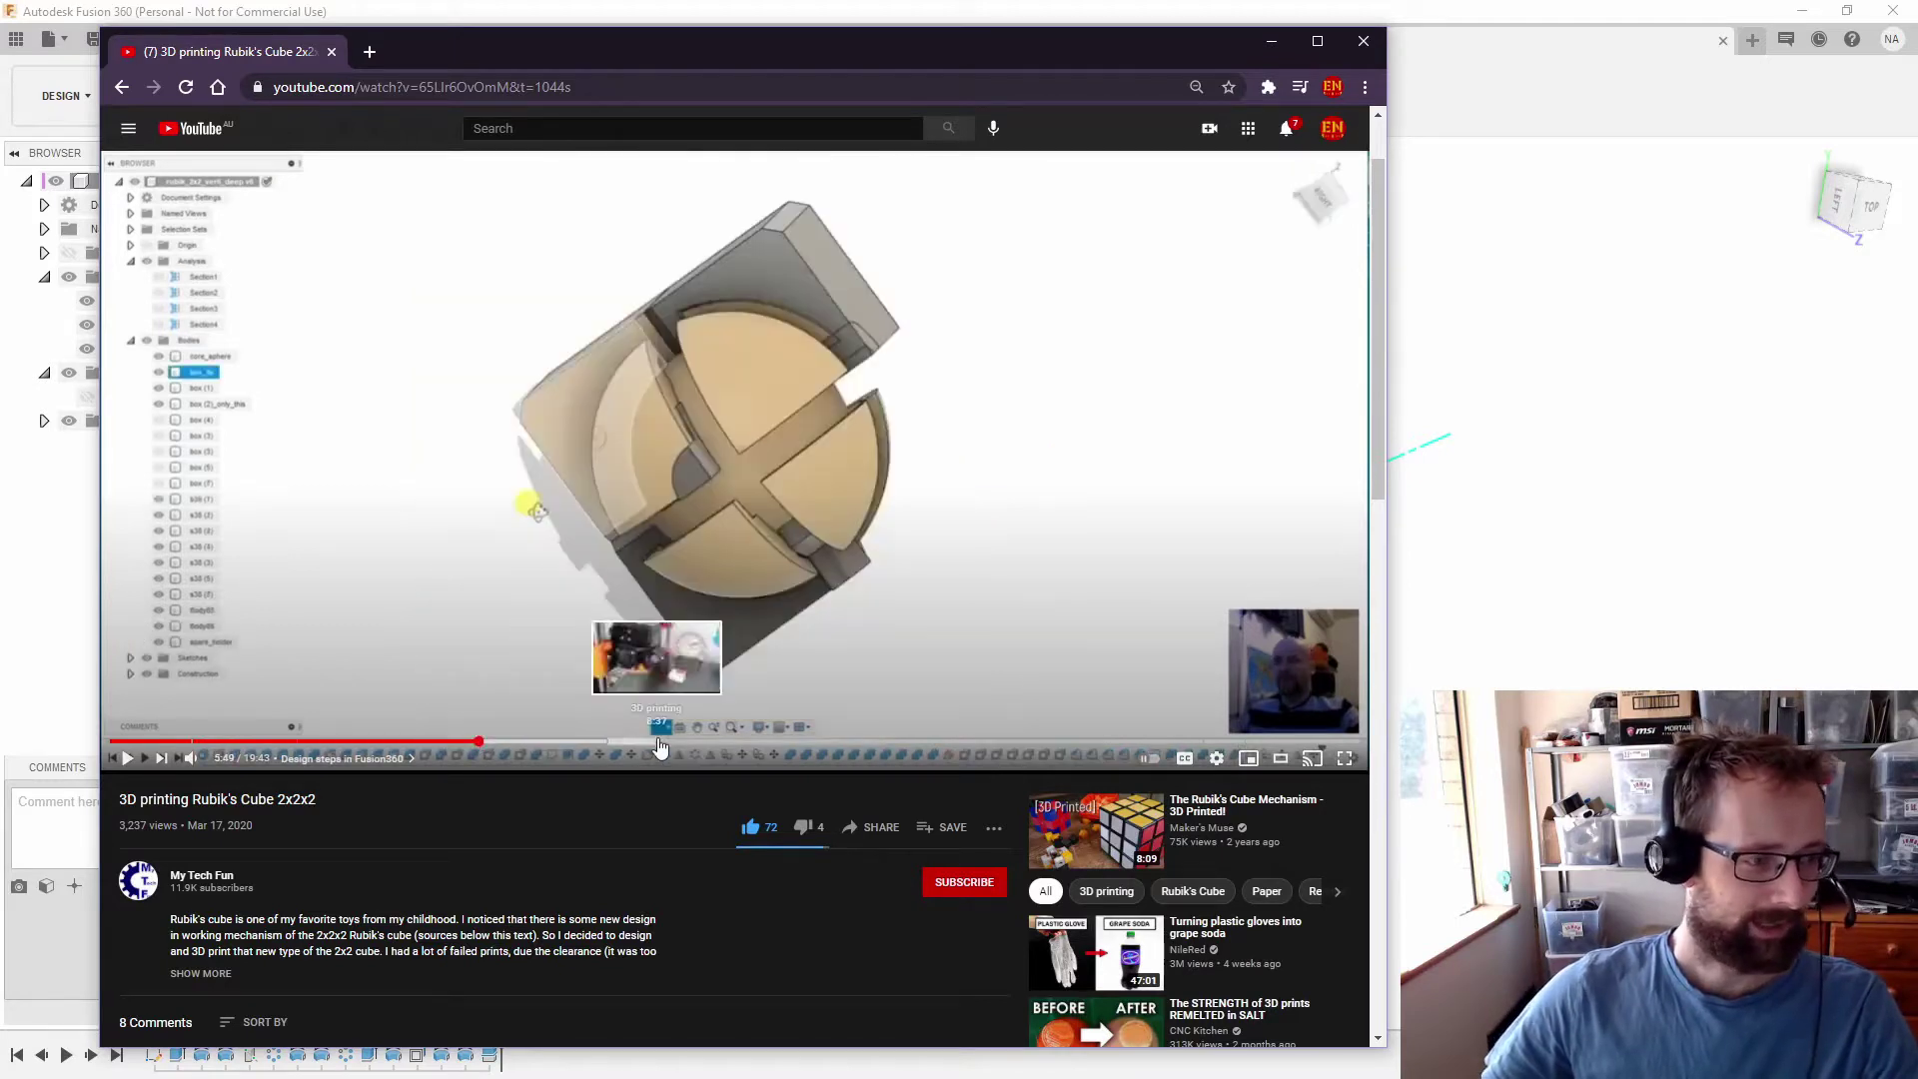
left_click_drag(186, 742, 238, 741)
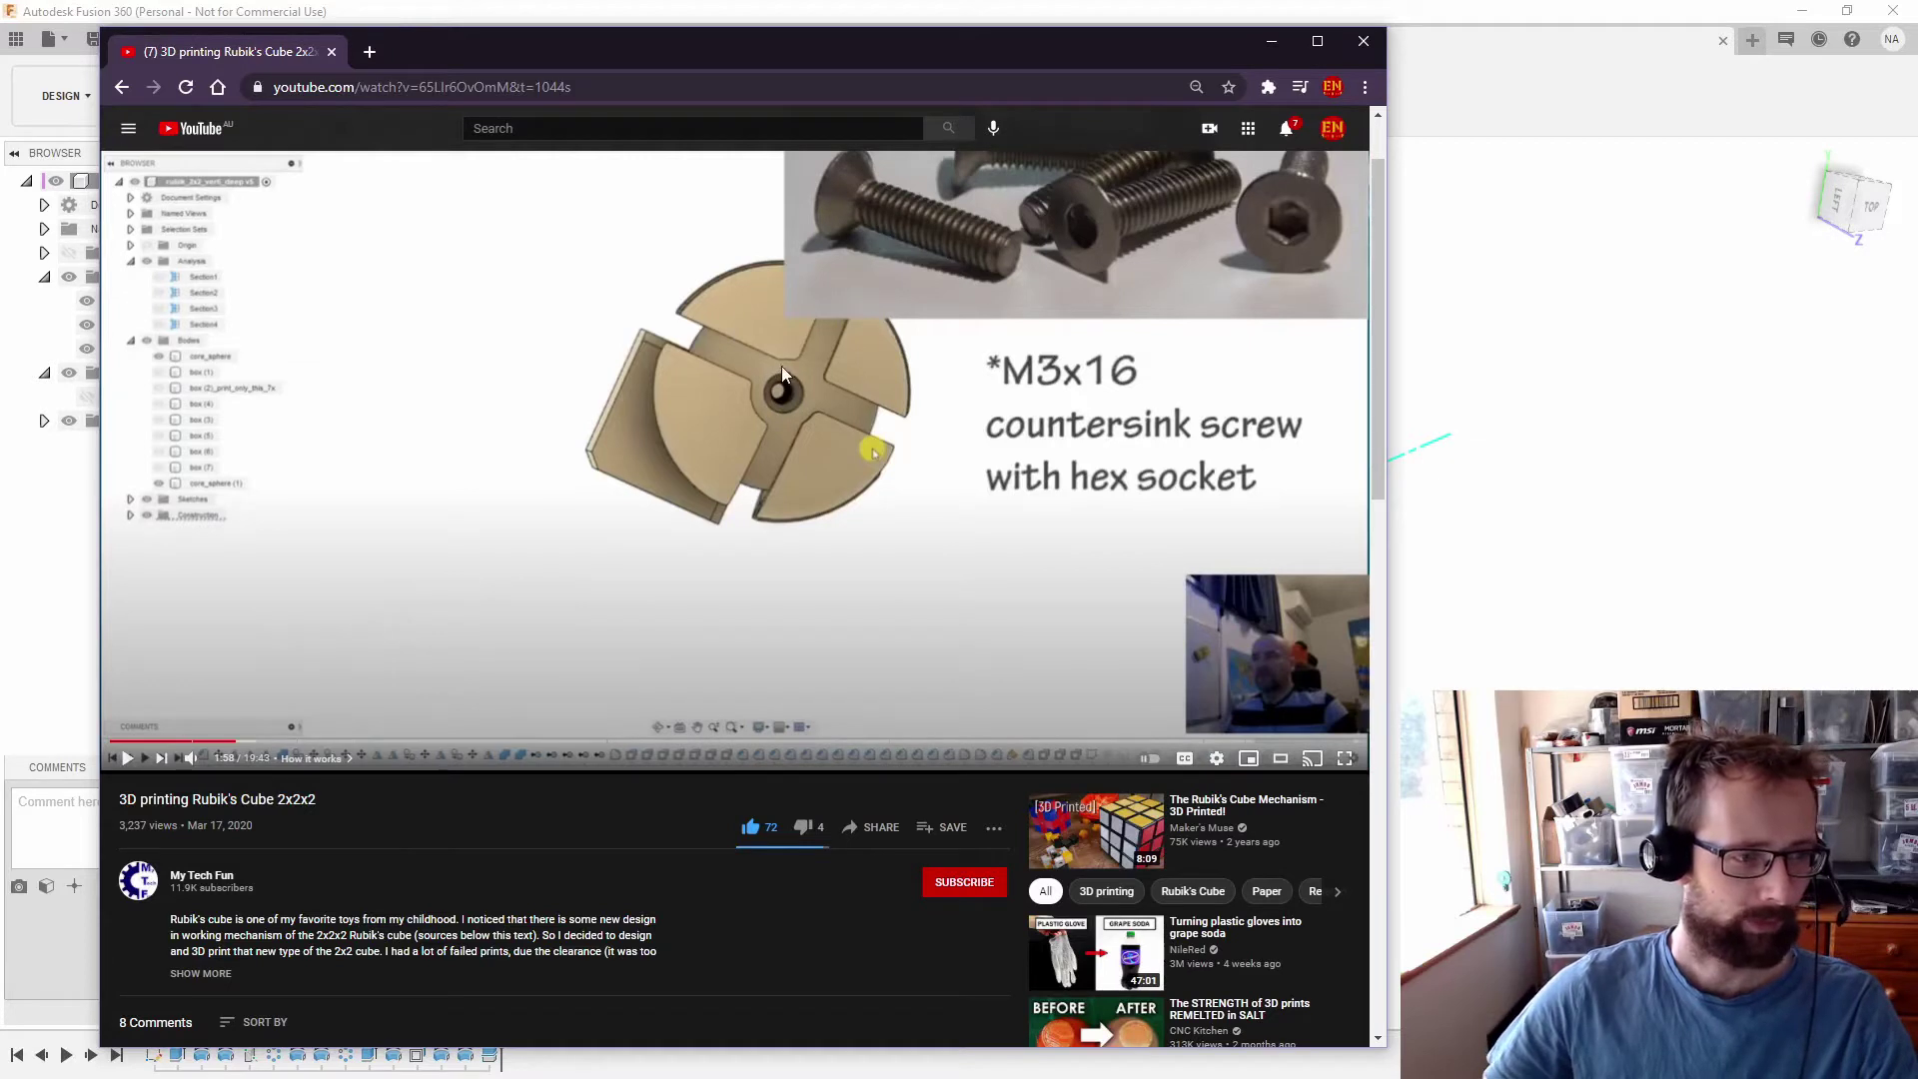
left_click(542, 742)
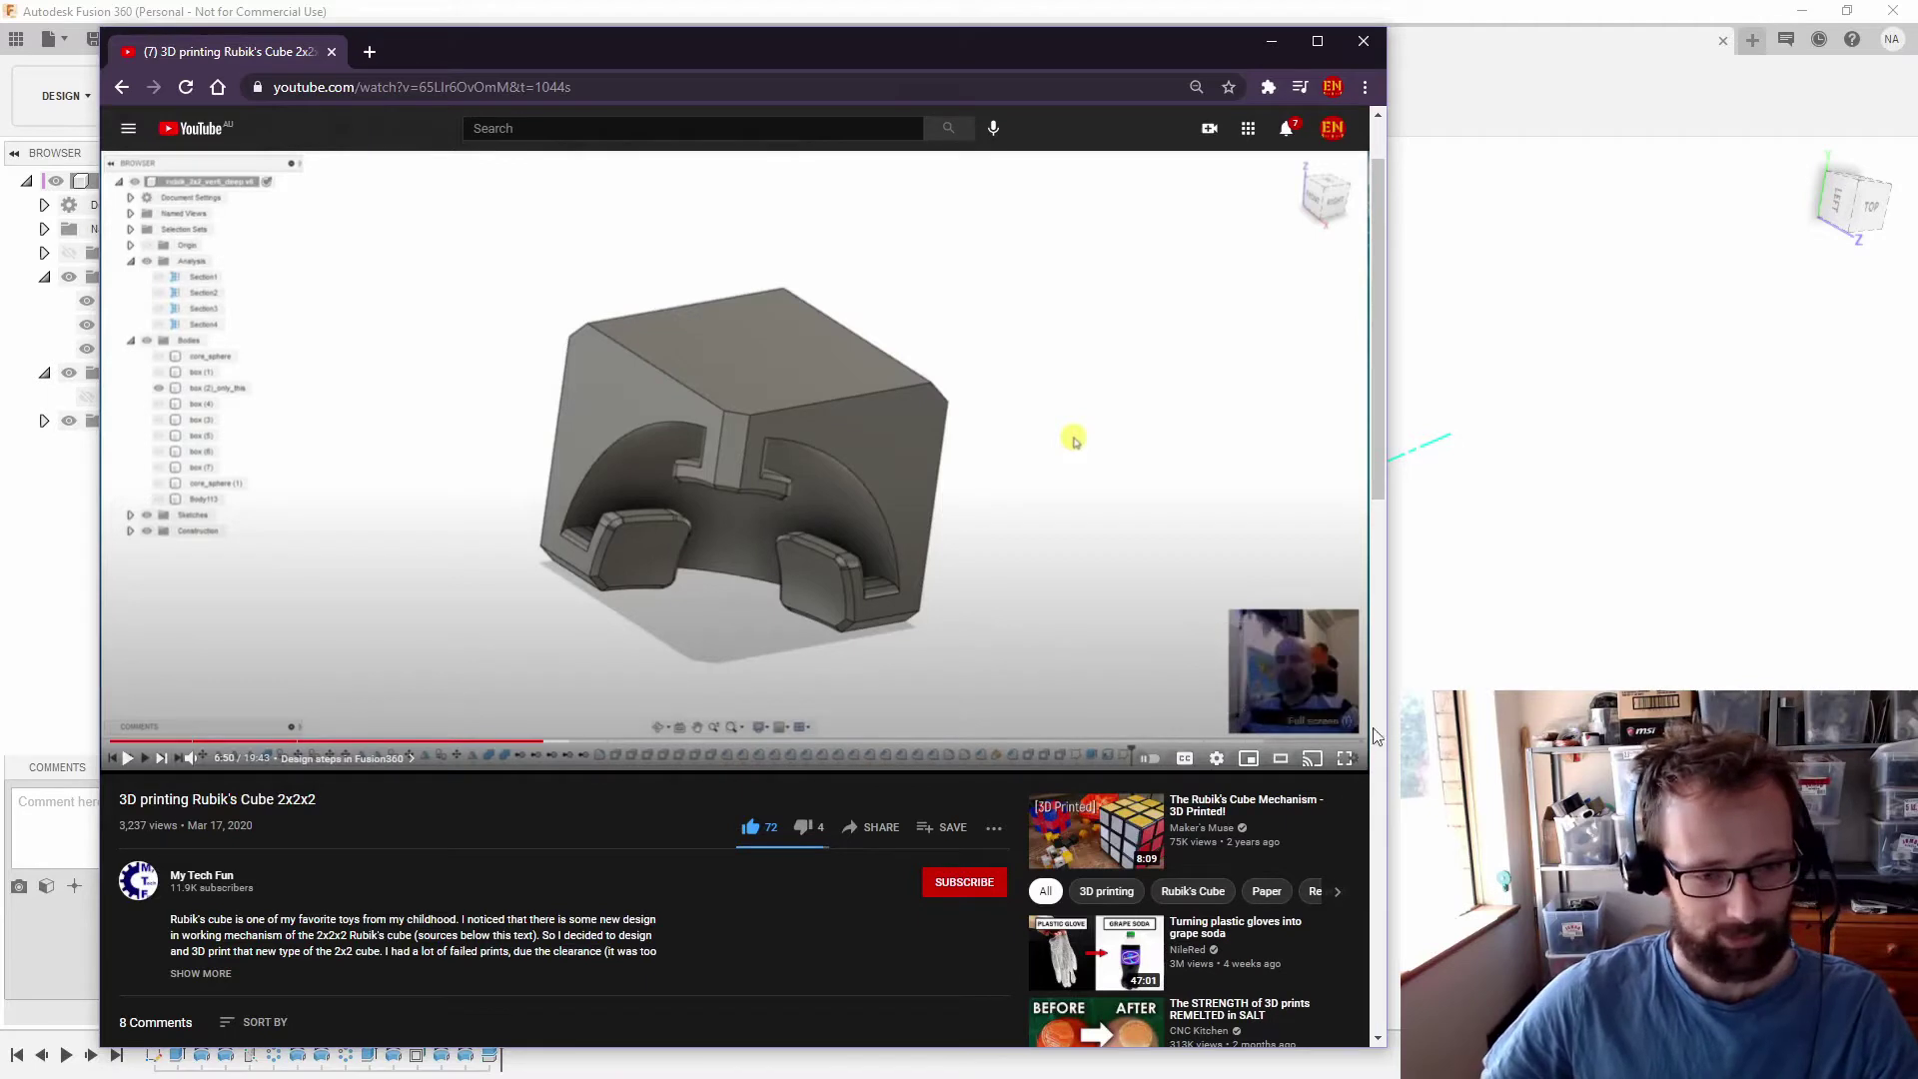
- Skip to 9:53 and the printing footage, close the browser, and orbit to a corner-on view
left_click(735, 745)
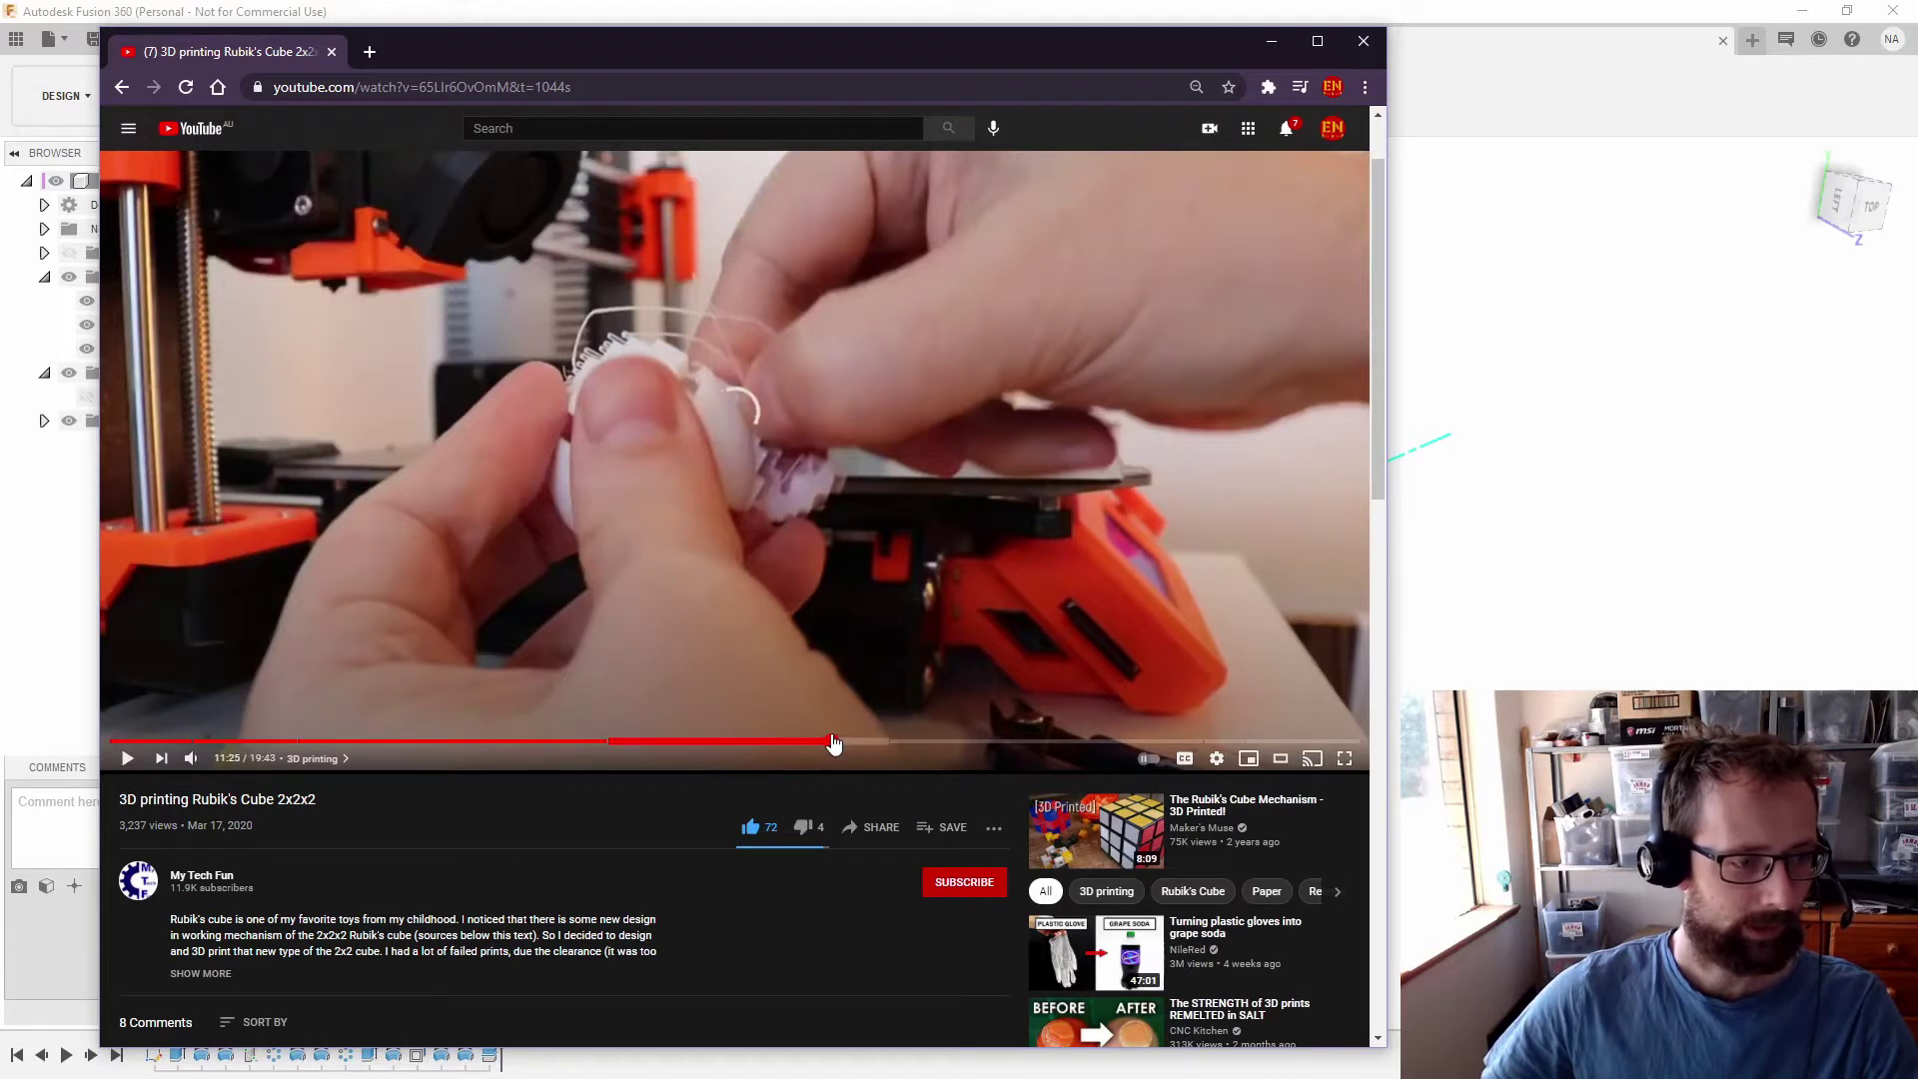
left_click(833, 744)
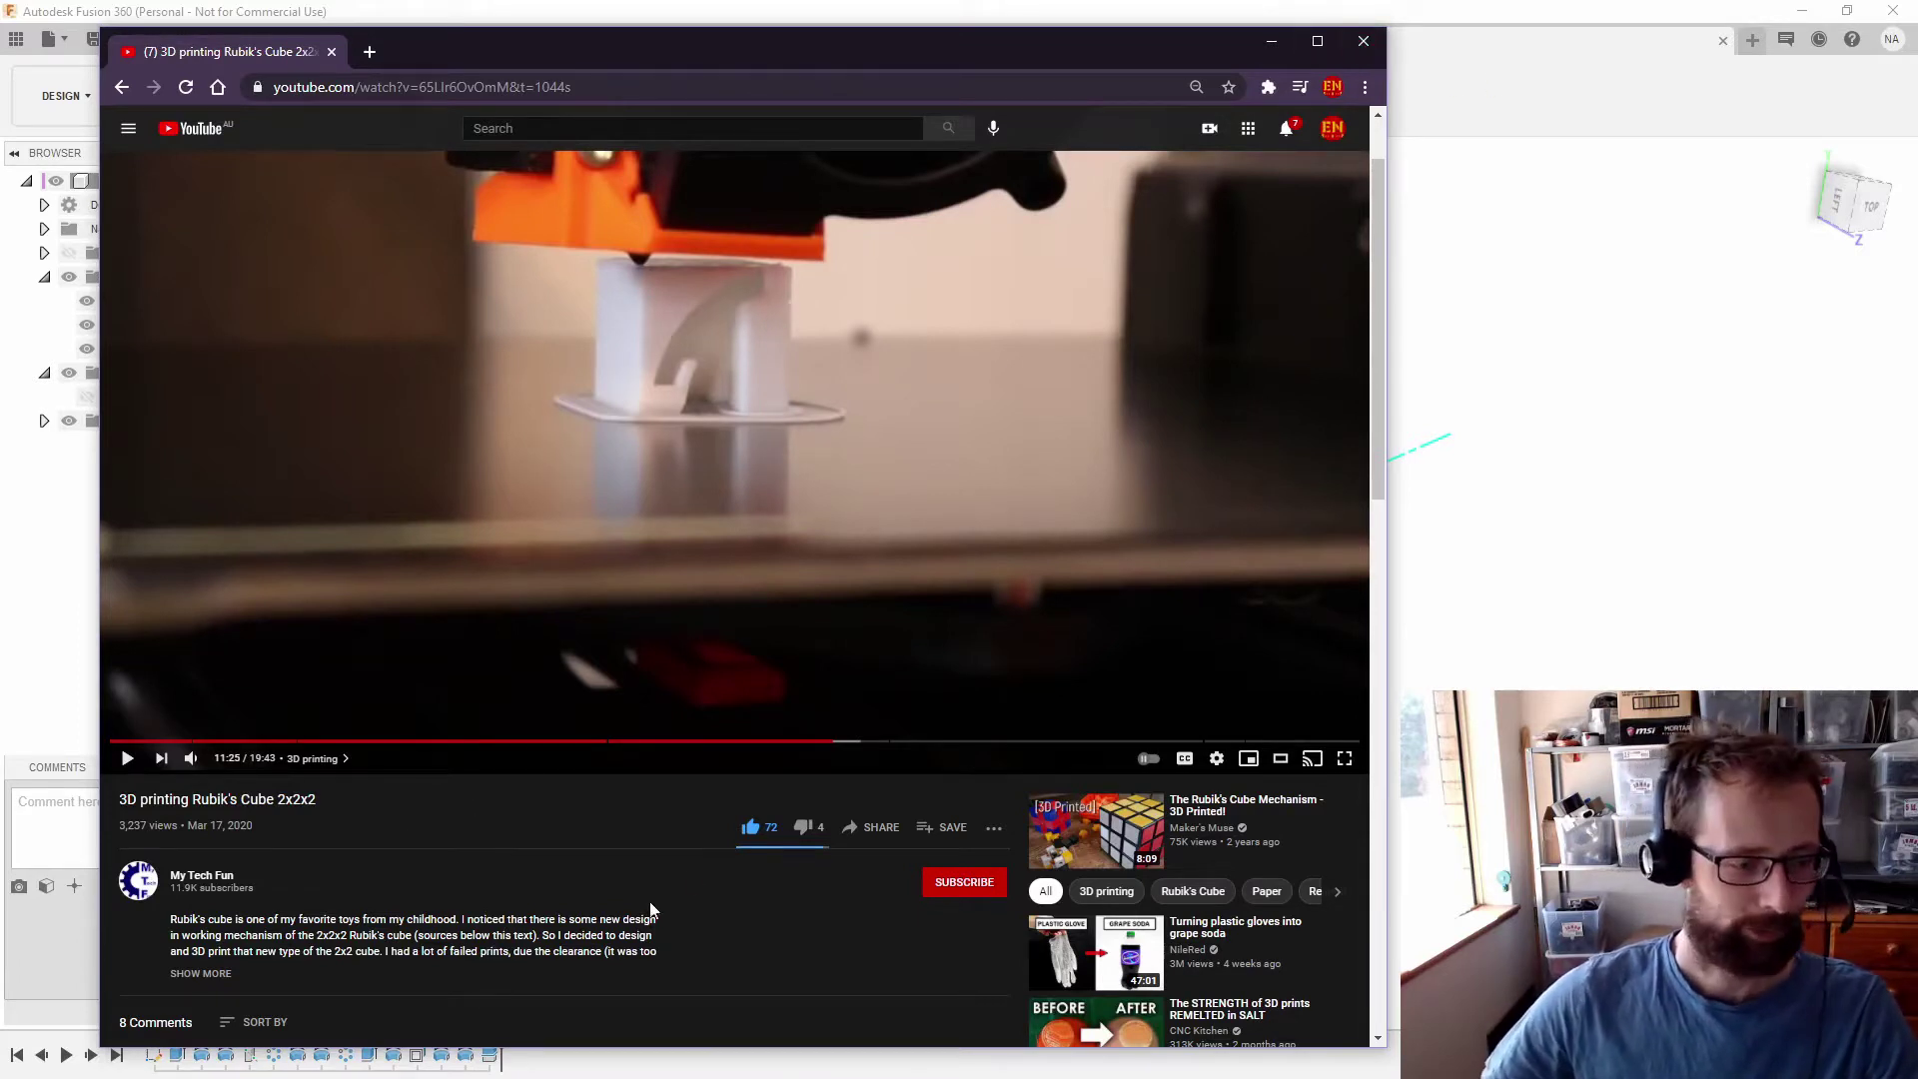
left_click(1349, 52)
middle_click_drag(1494, 449, 1399, 750, "shift")
- Start a new design, close the old cube core design, and open the parameters table
middle_click_drag(1371, 104, 1371, 104, "shift")
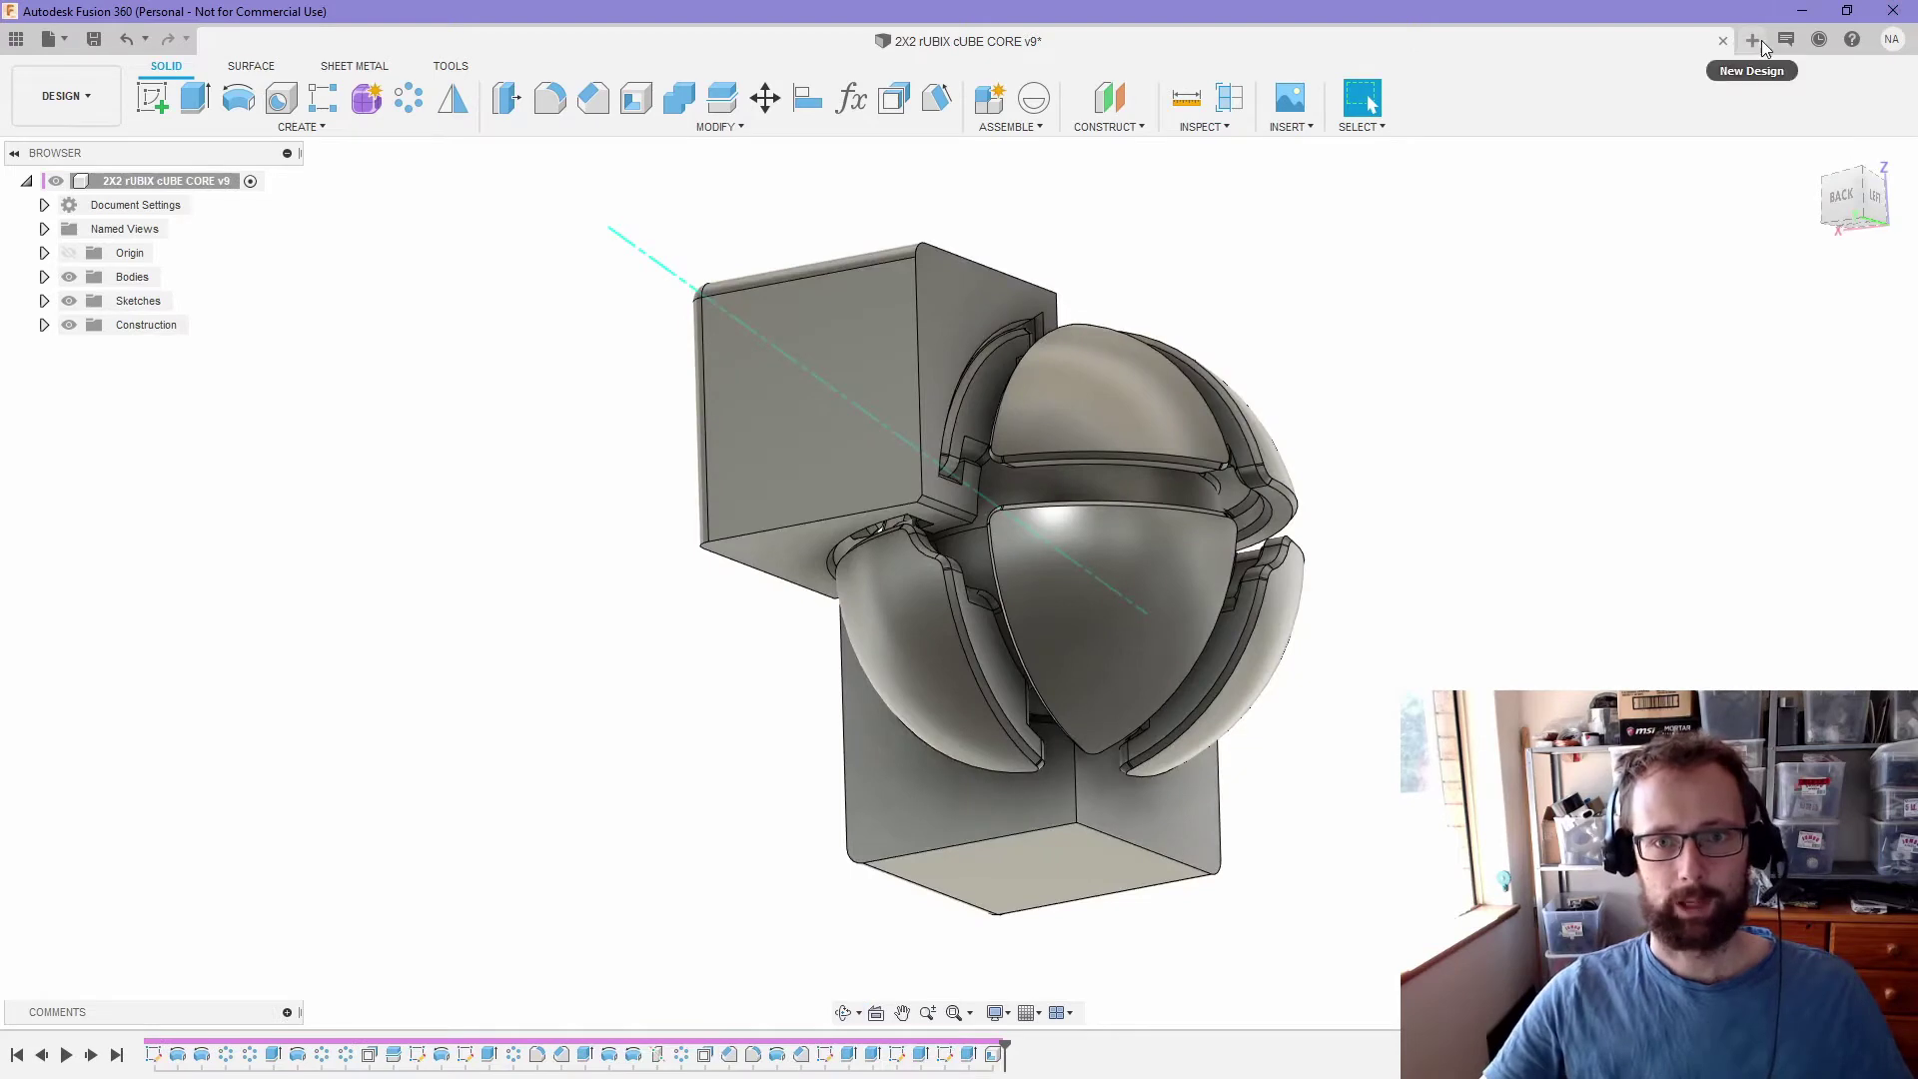
left_click(1755, 40)
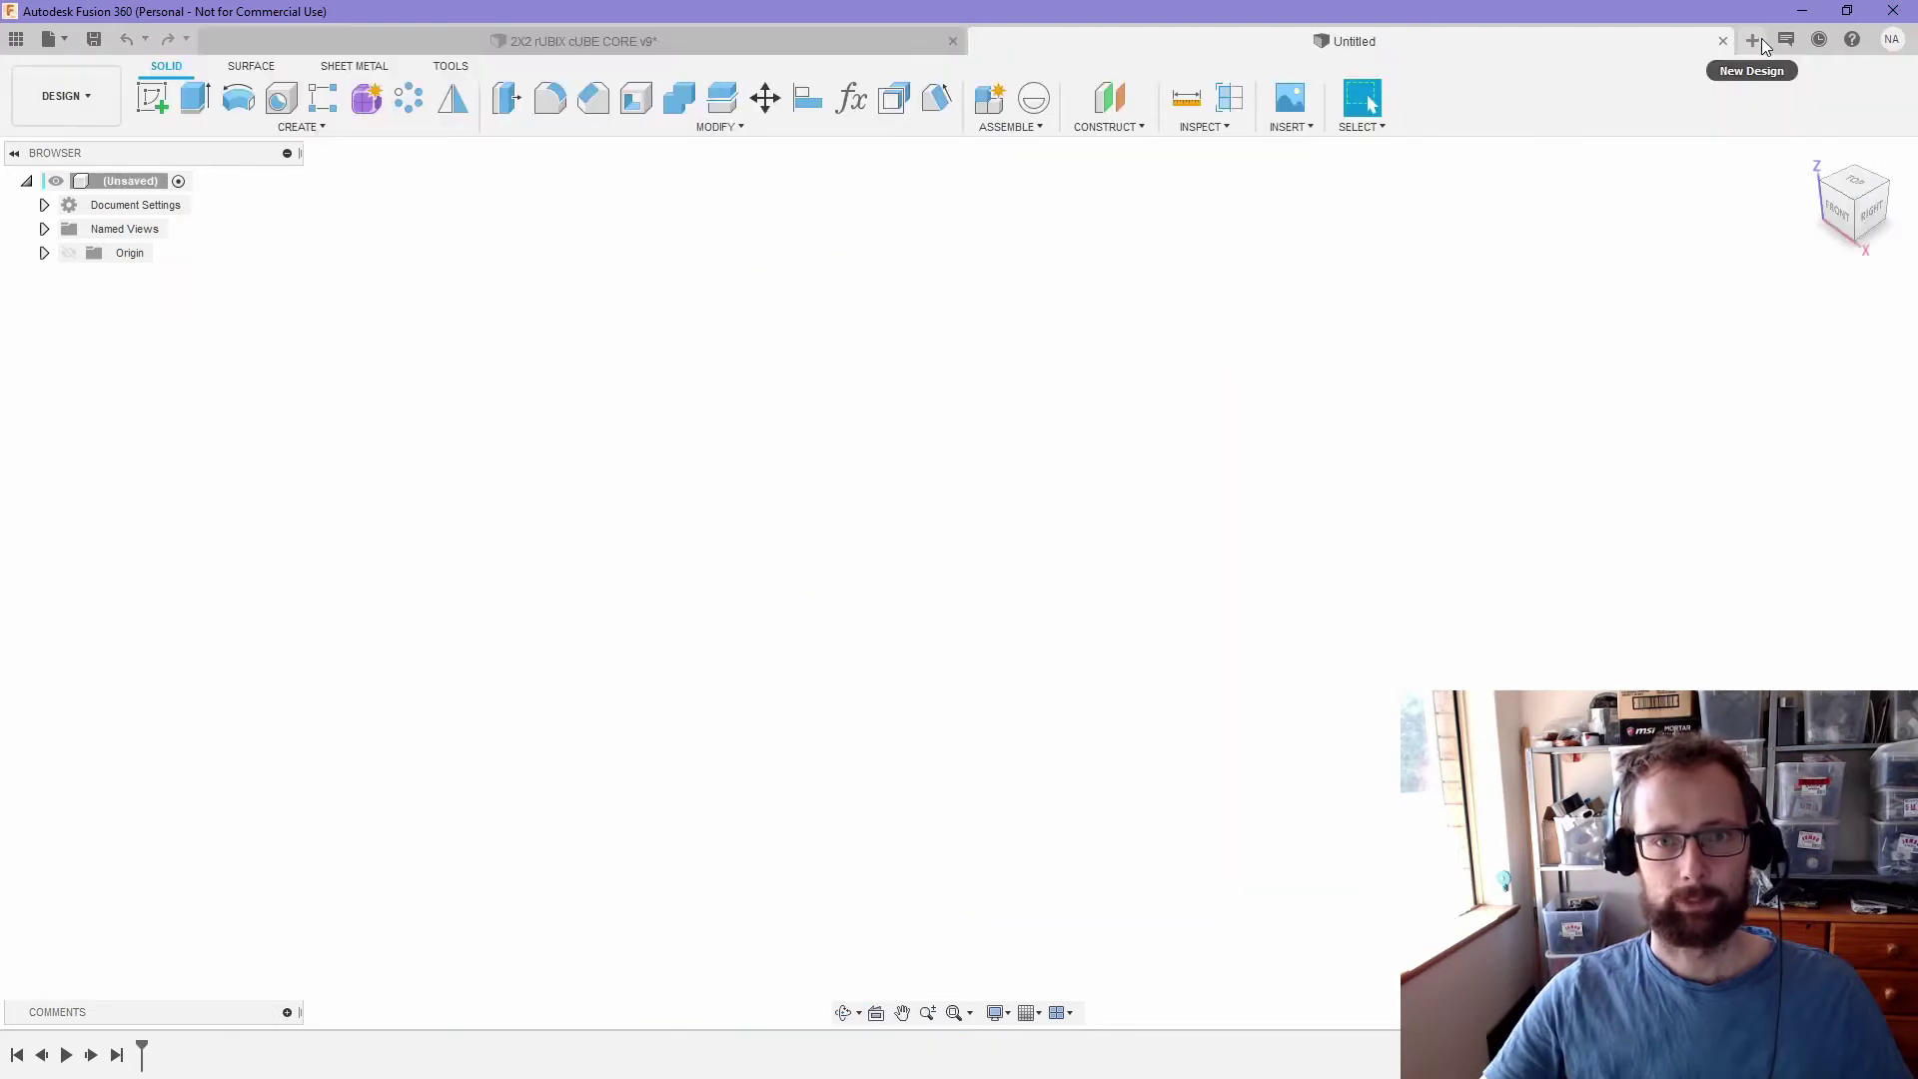
left_click(953, 41)
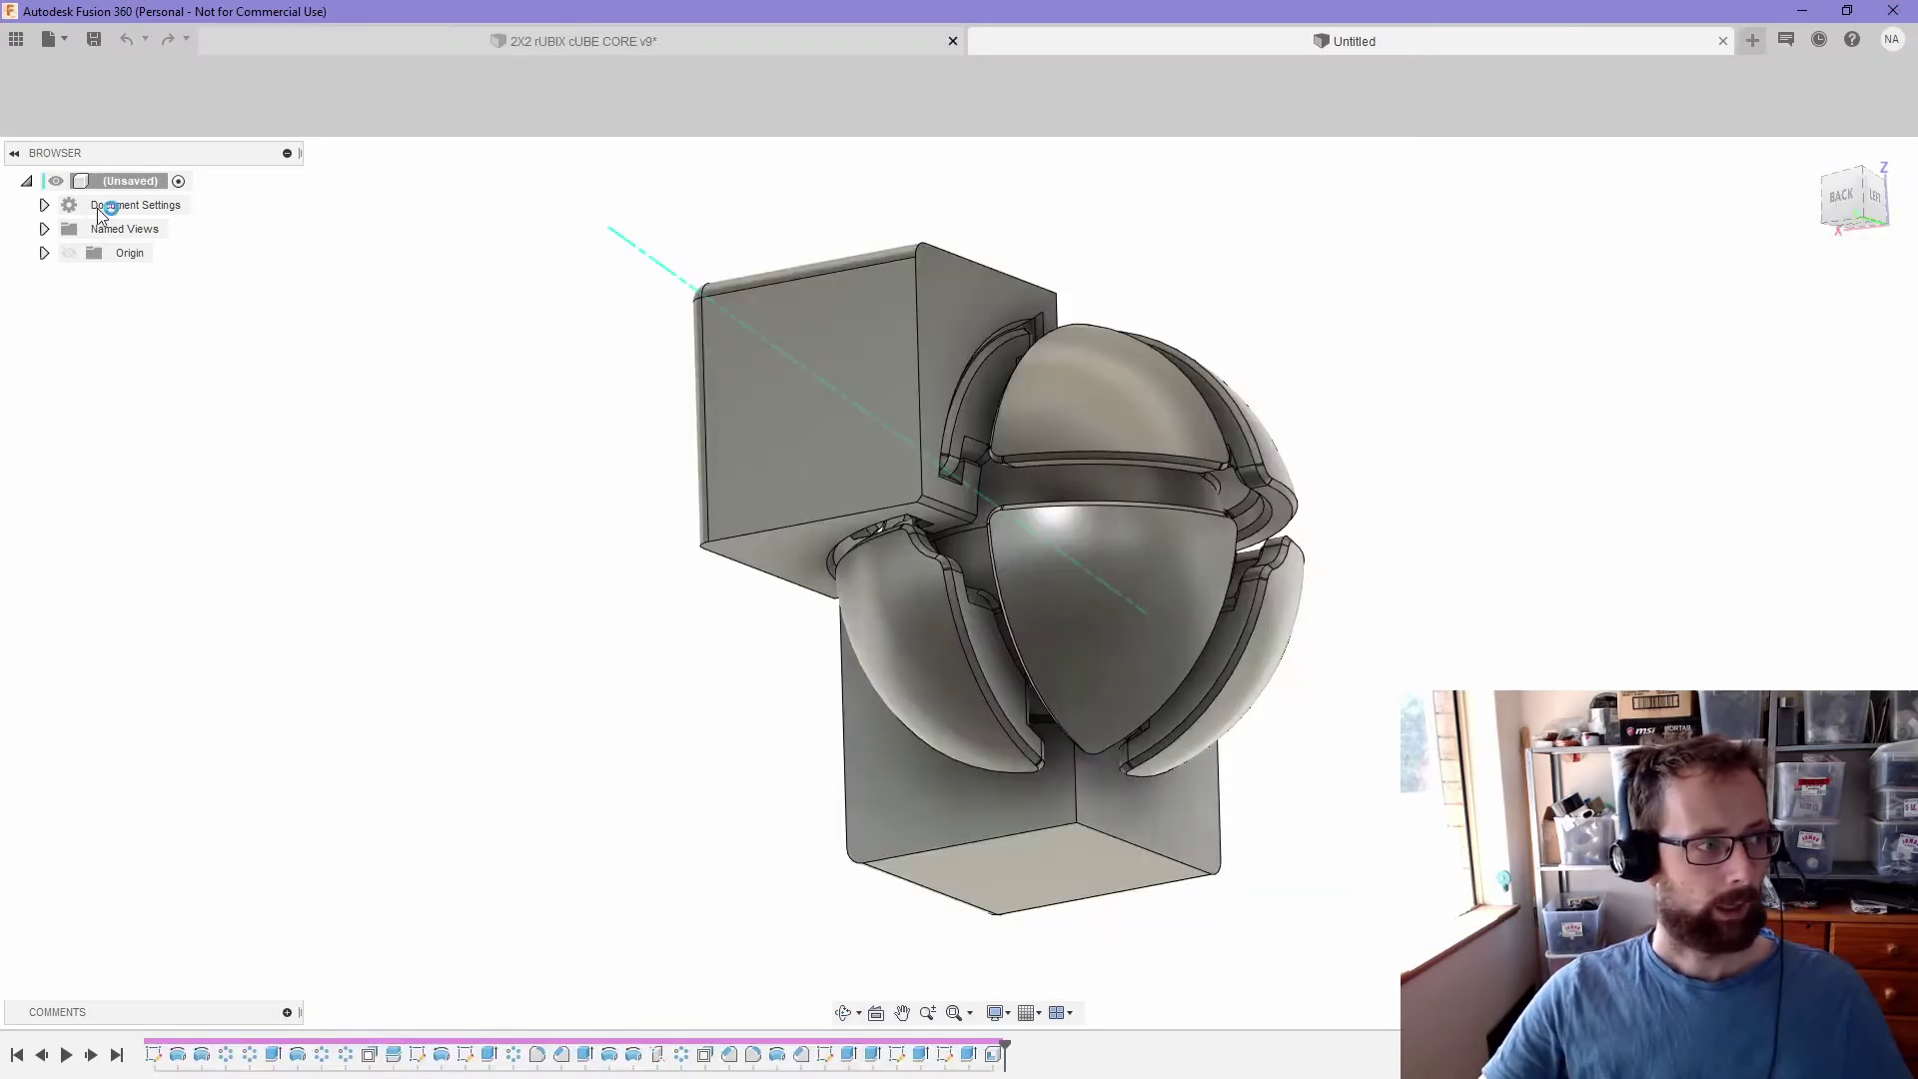
left_click(854, 97)
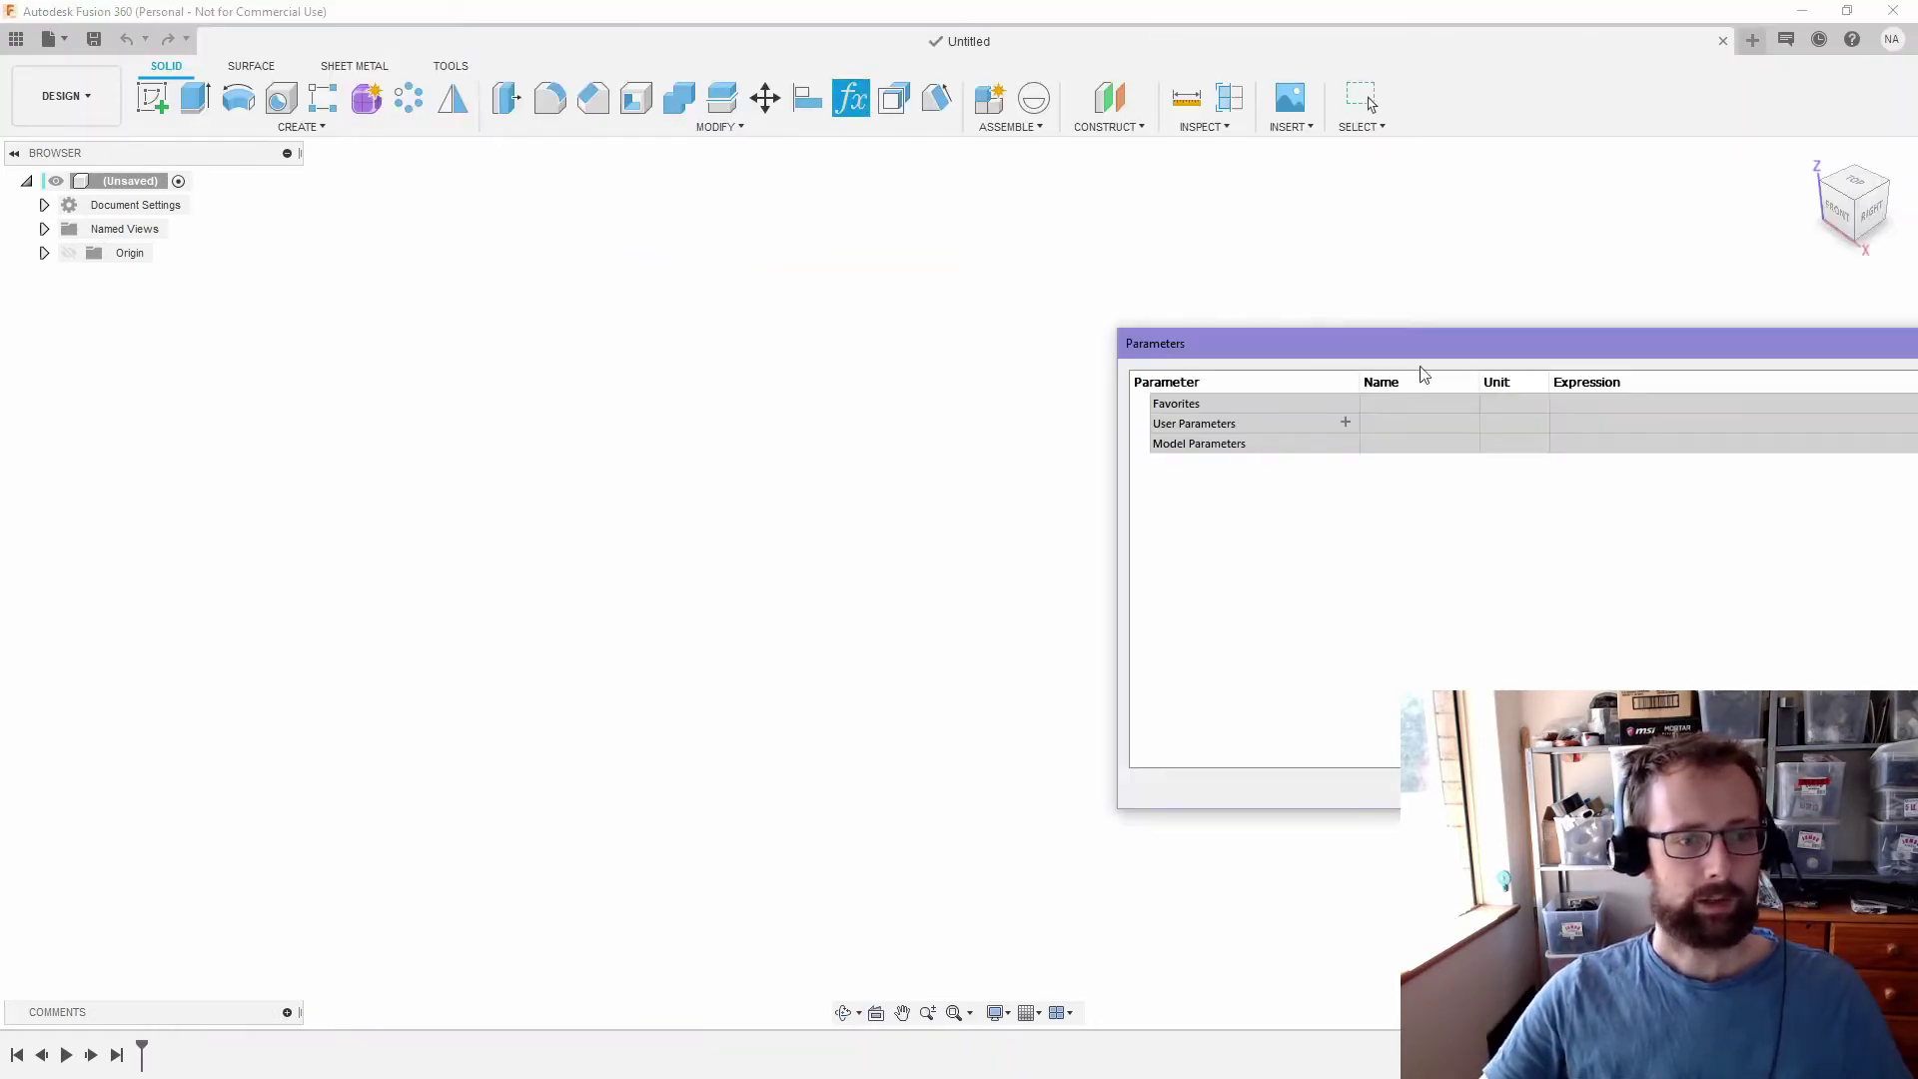
left_click_drag(1420, 350, 857, 335)
- Add user parameters cube = 60 mm and outer_sphere_offset = 4 mm
left_click(749, 396)
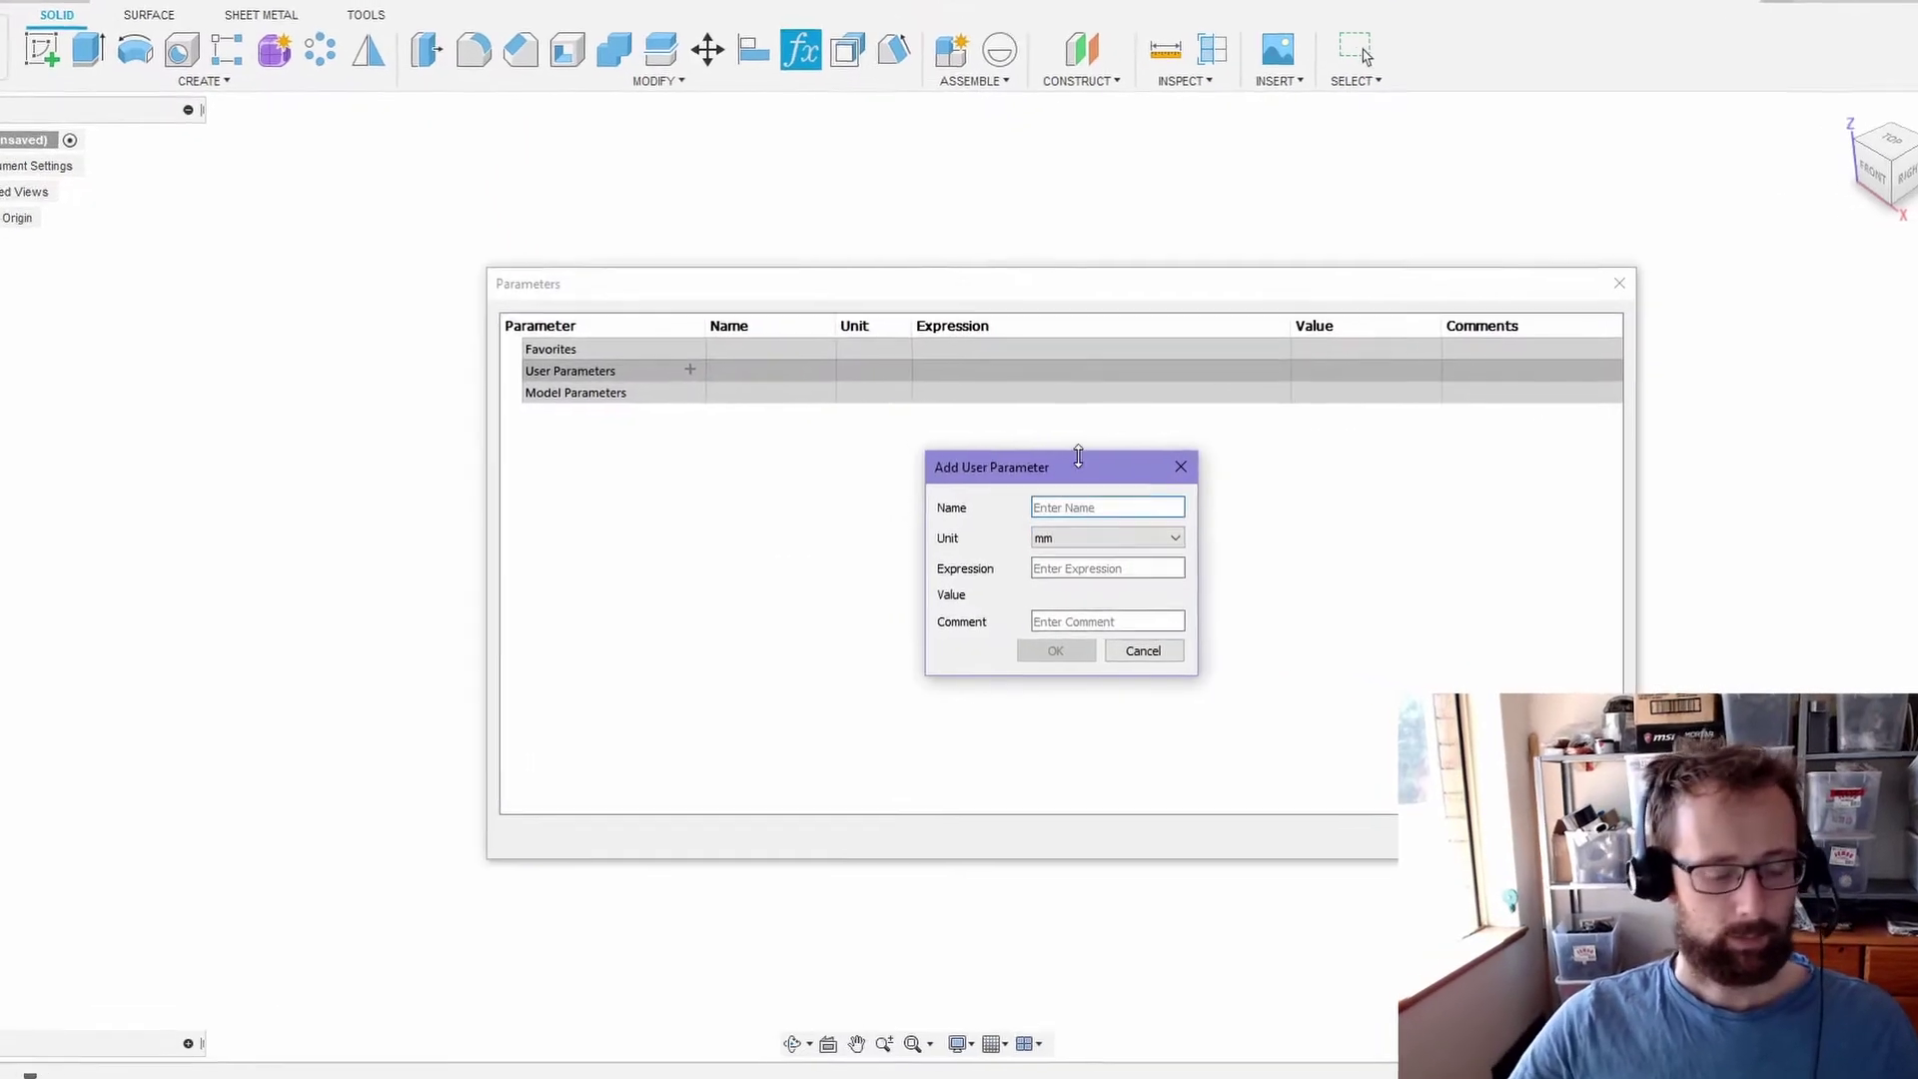
type("cube")
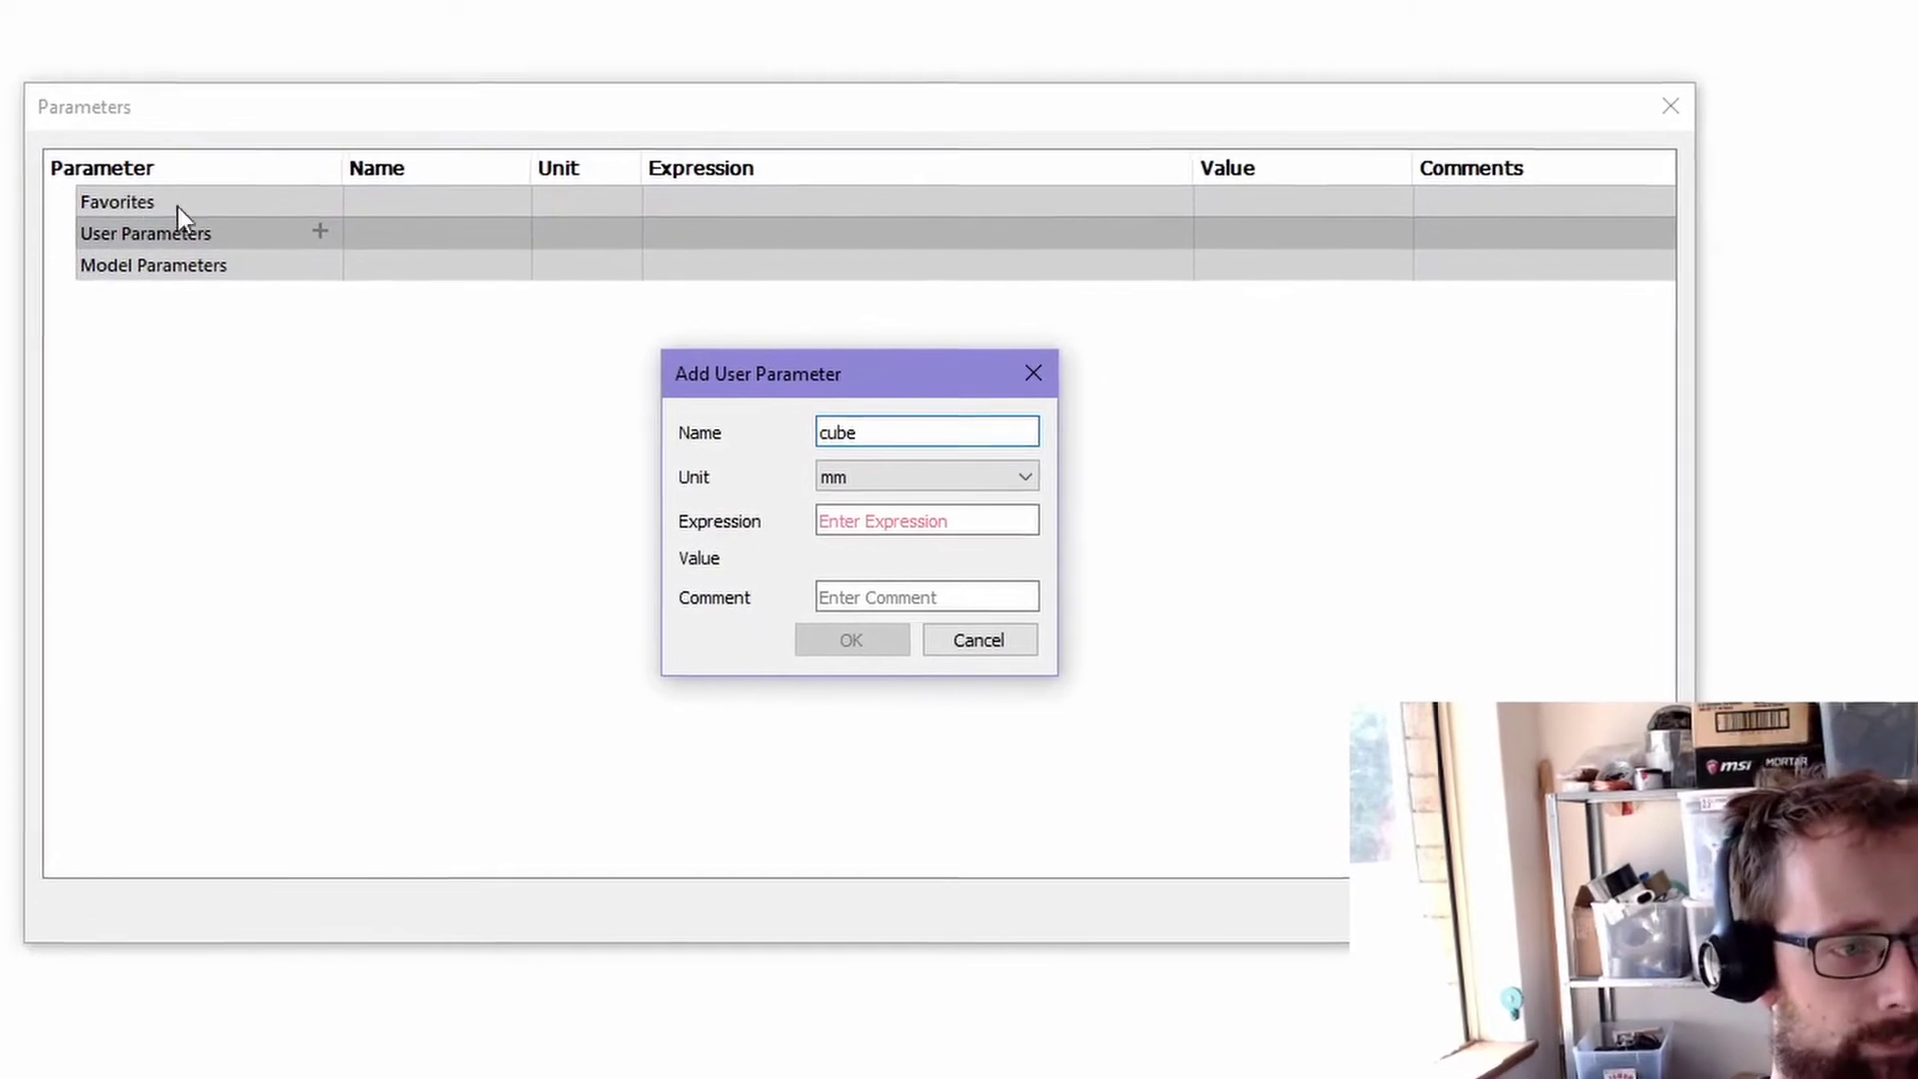
left_click(865, 520)
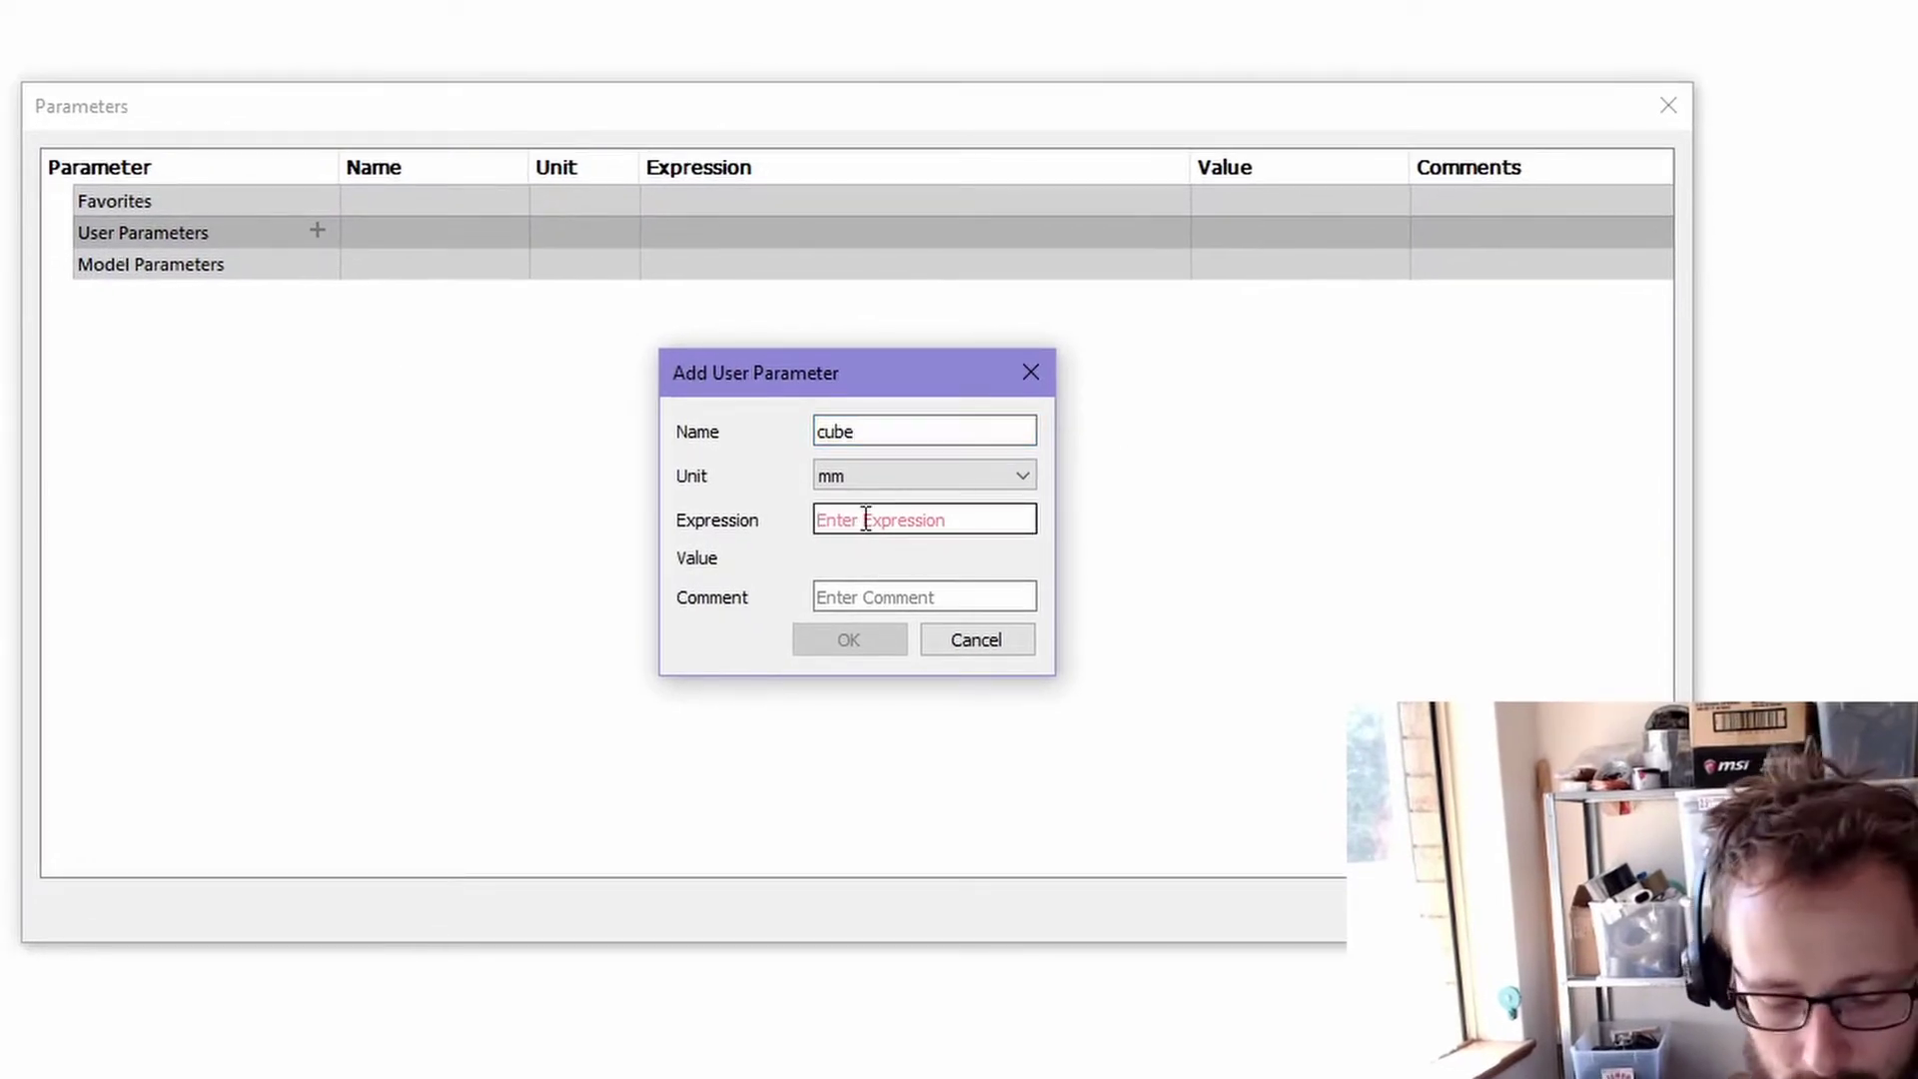
type("60")
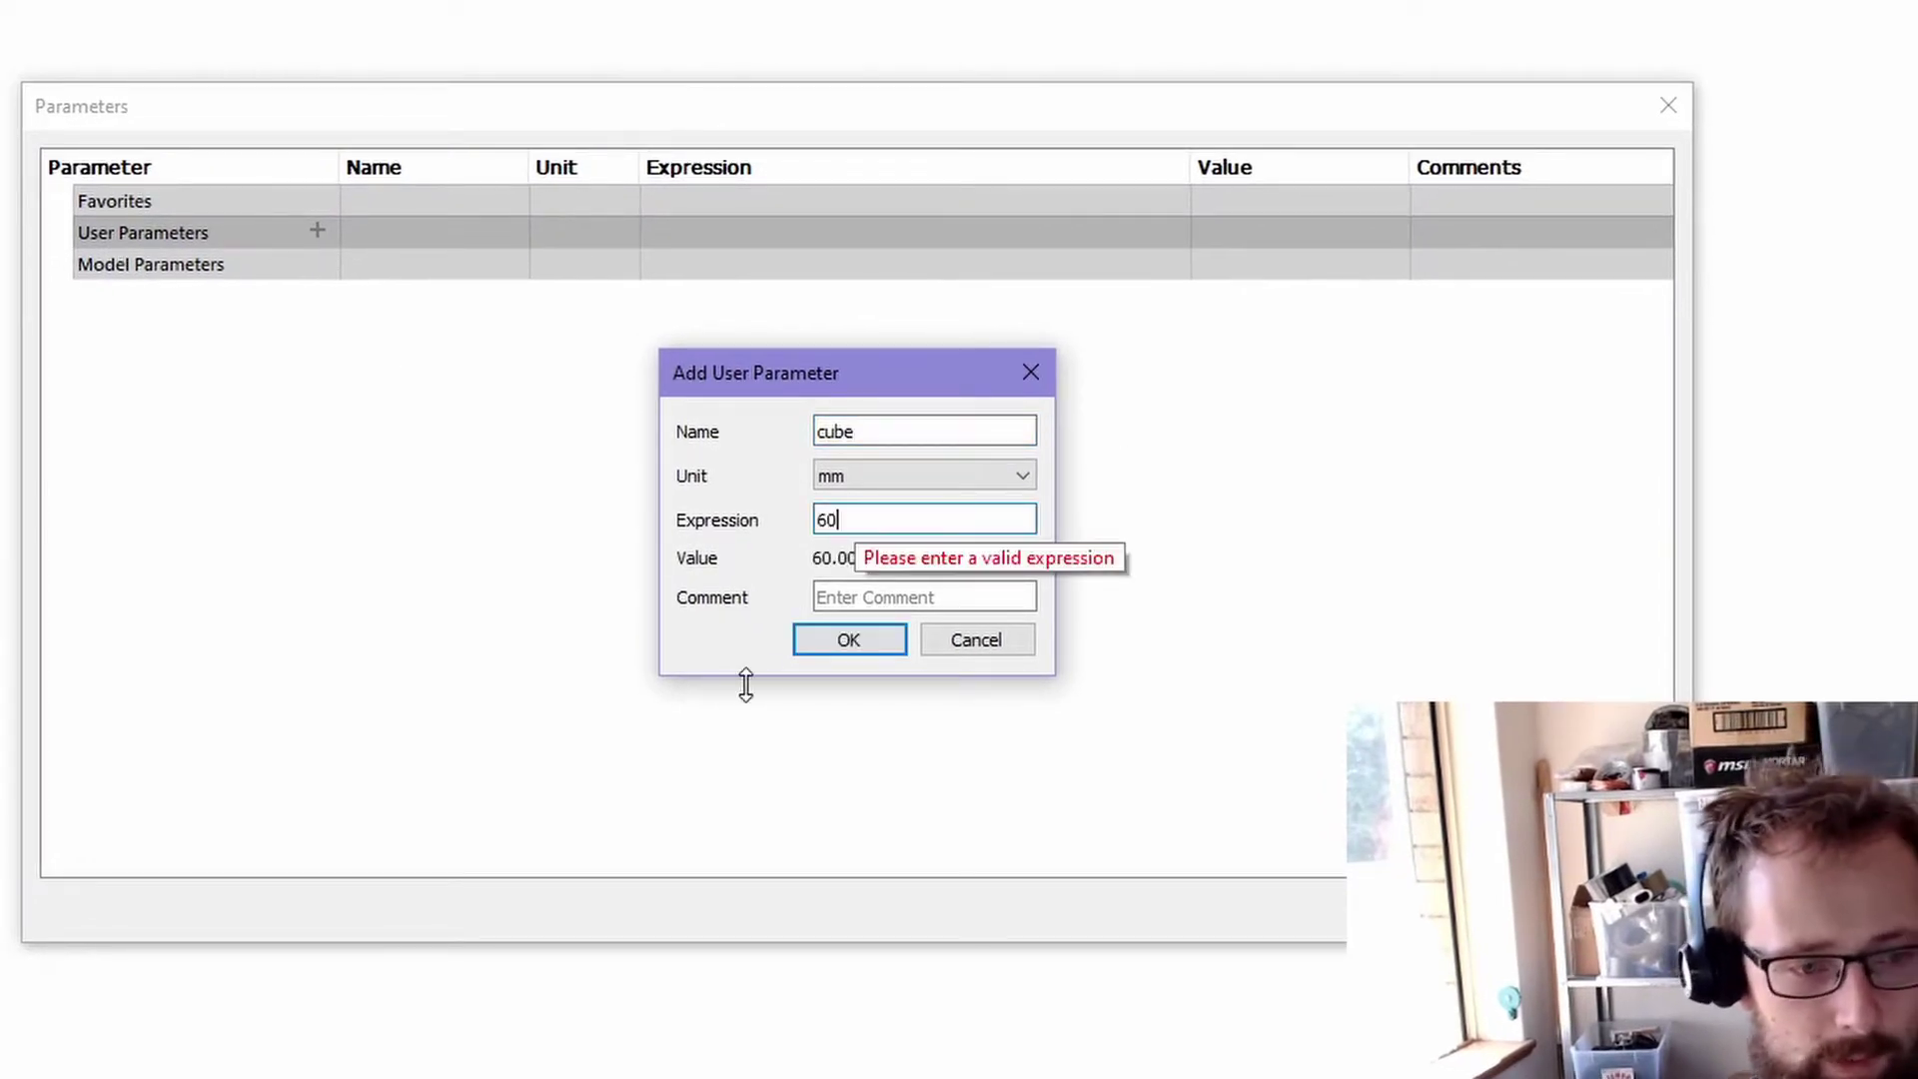
left_click(829, 644)
left_click(317, 231)
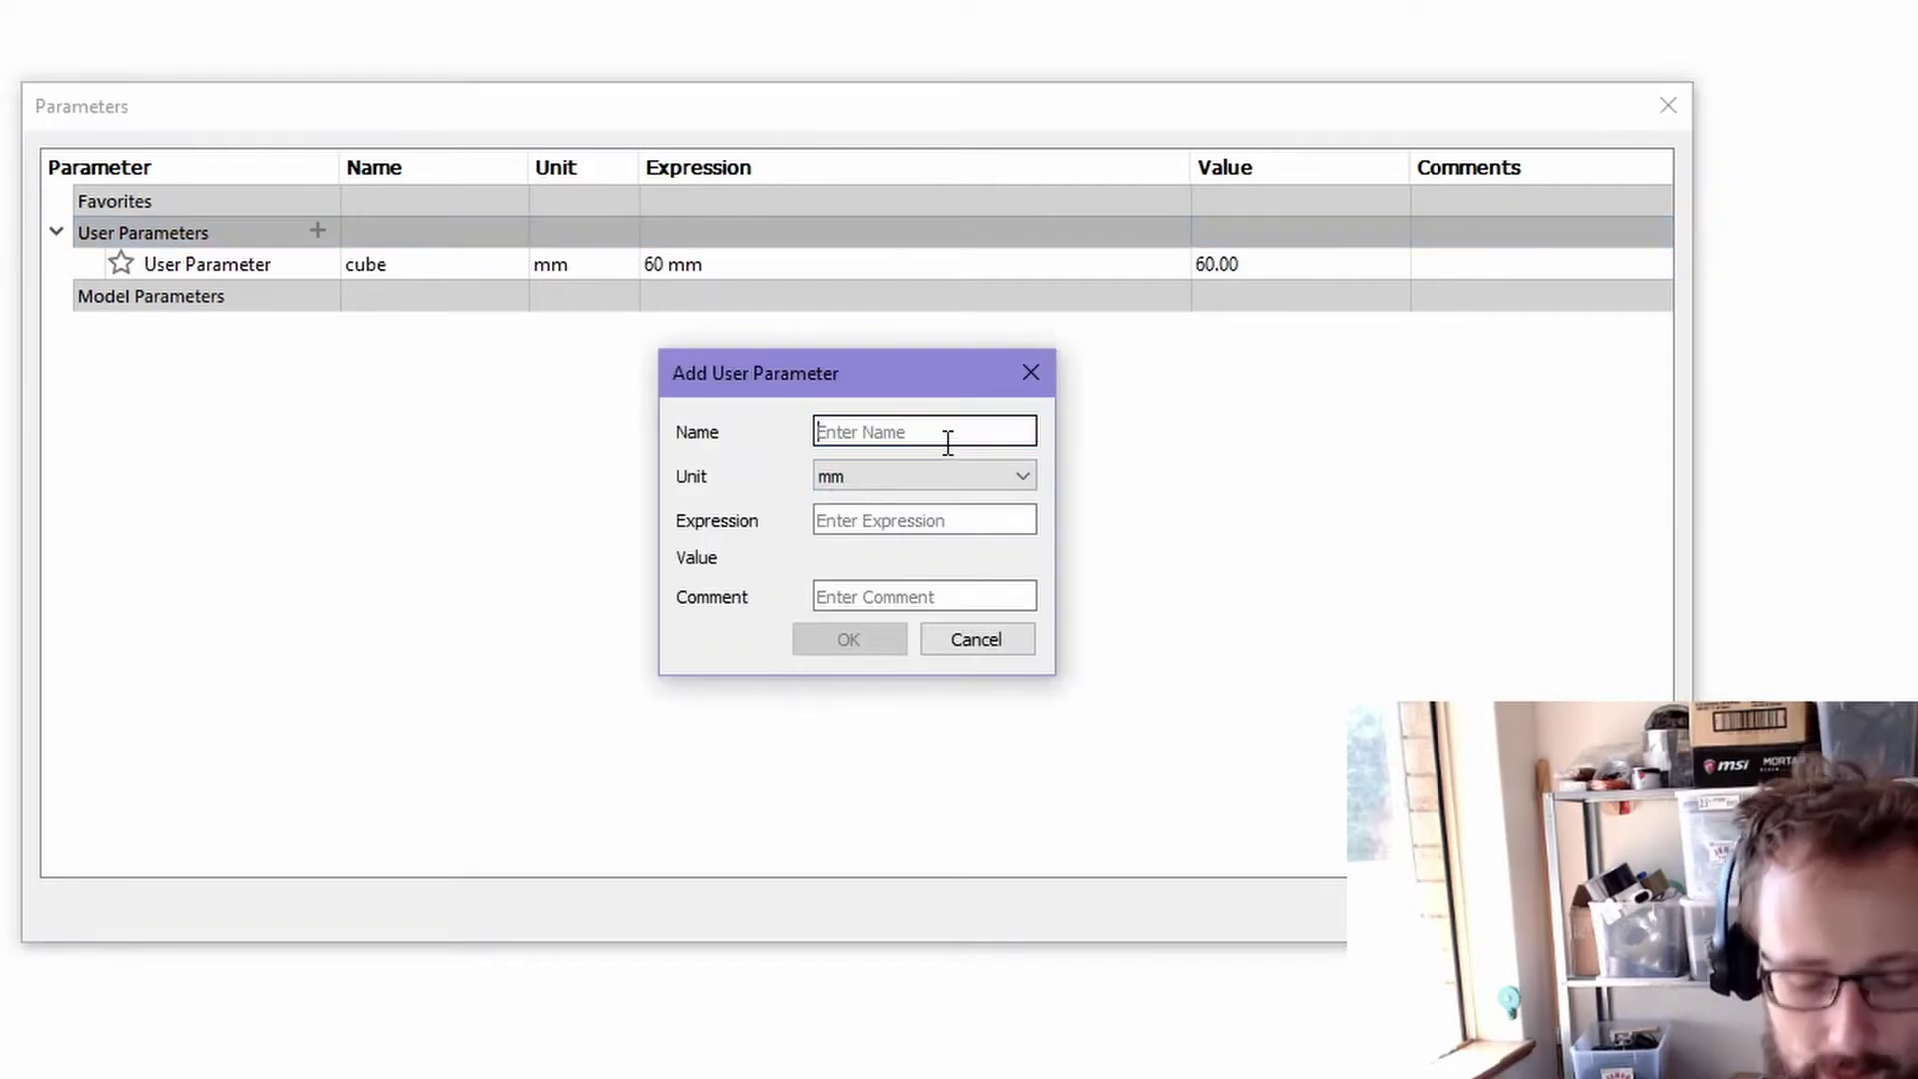
type("out")
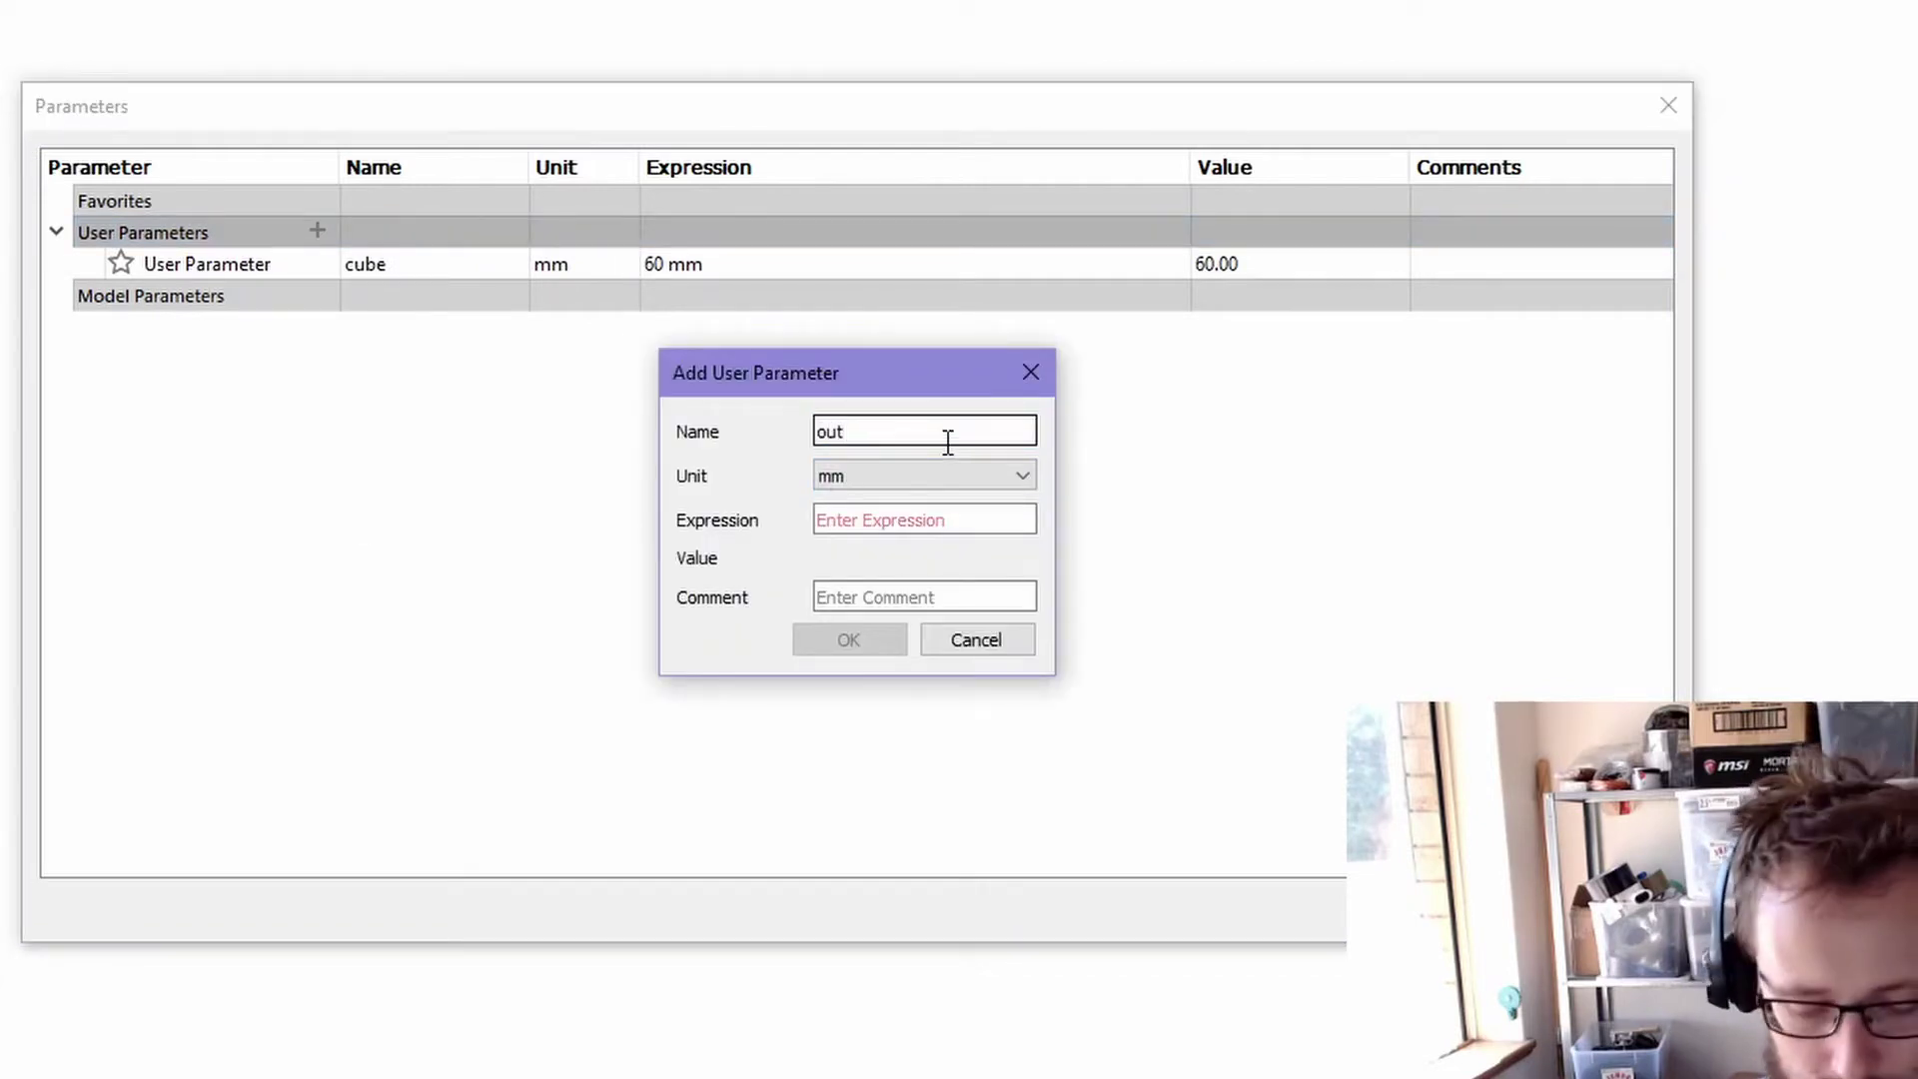
type("er")
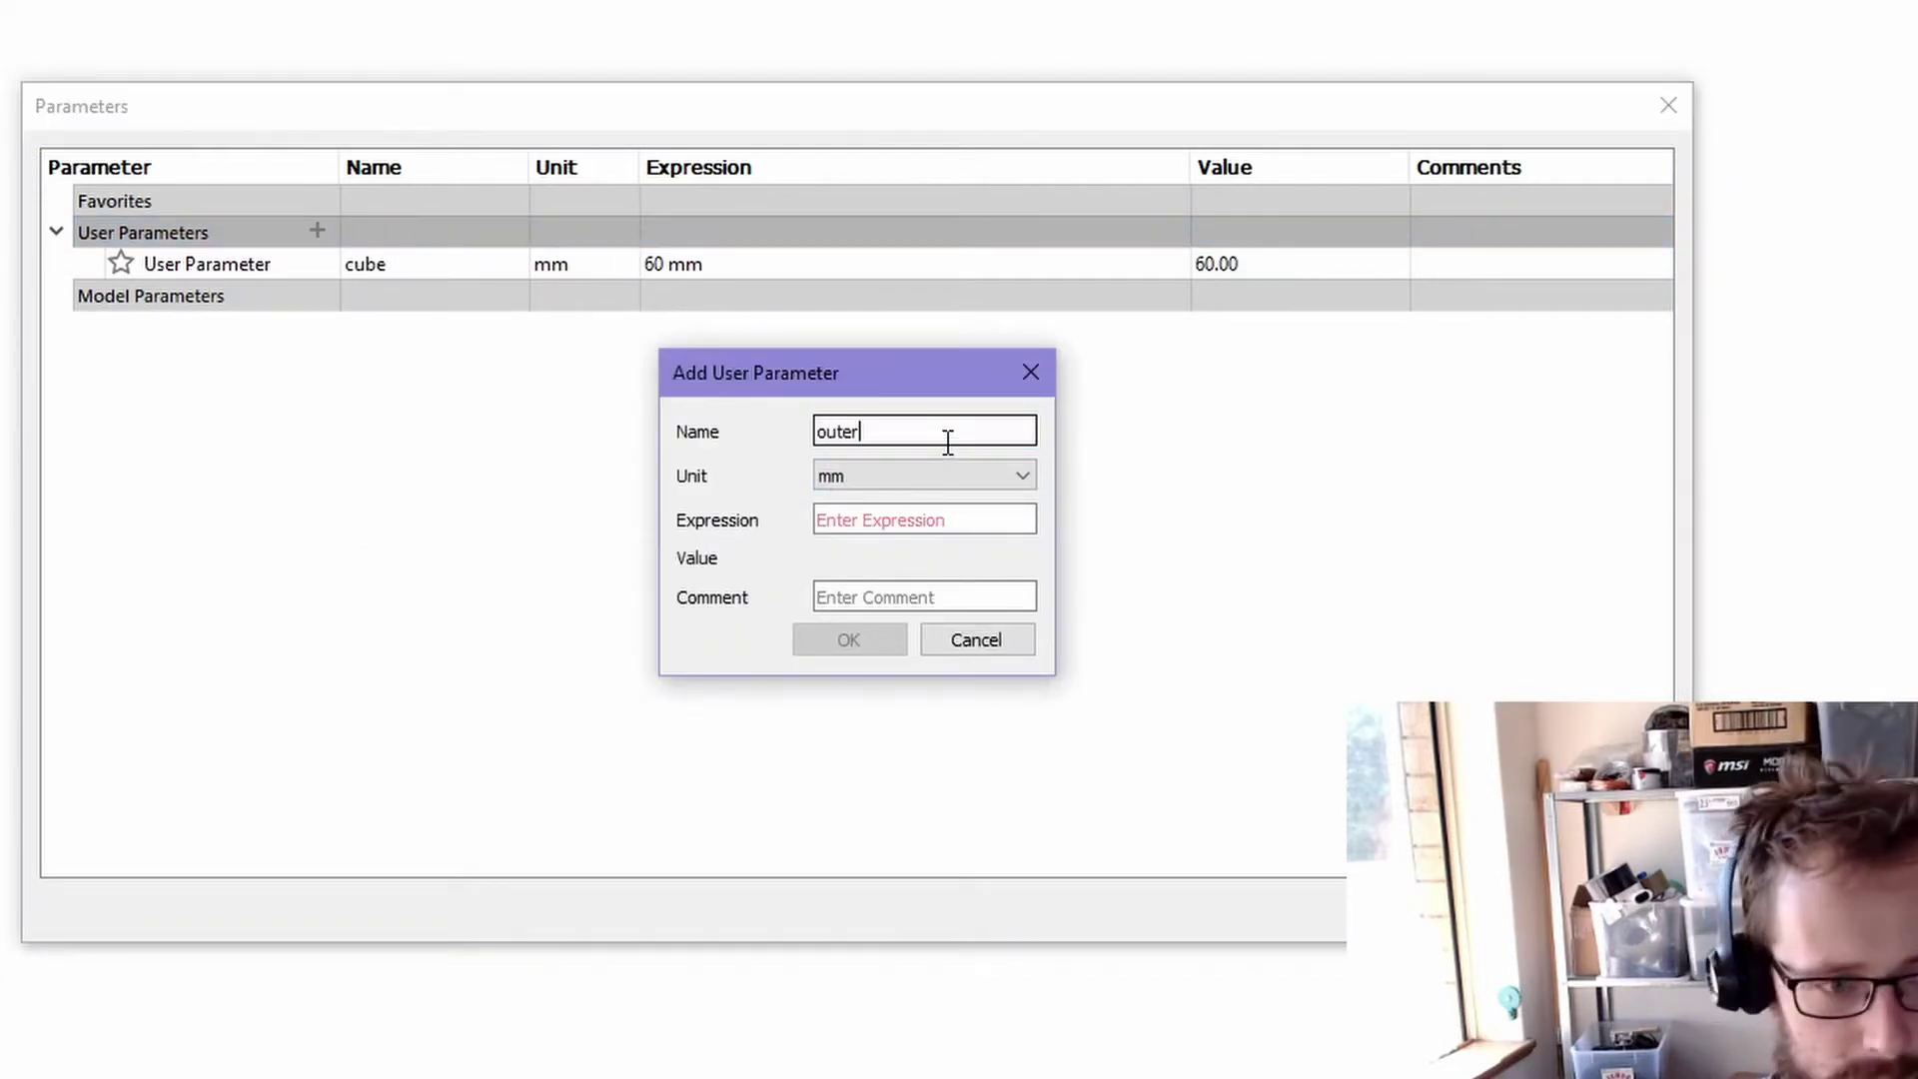
type("_sphere")
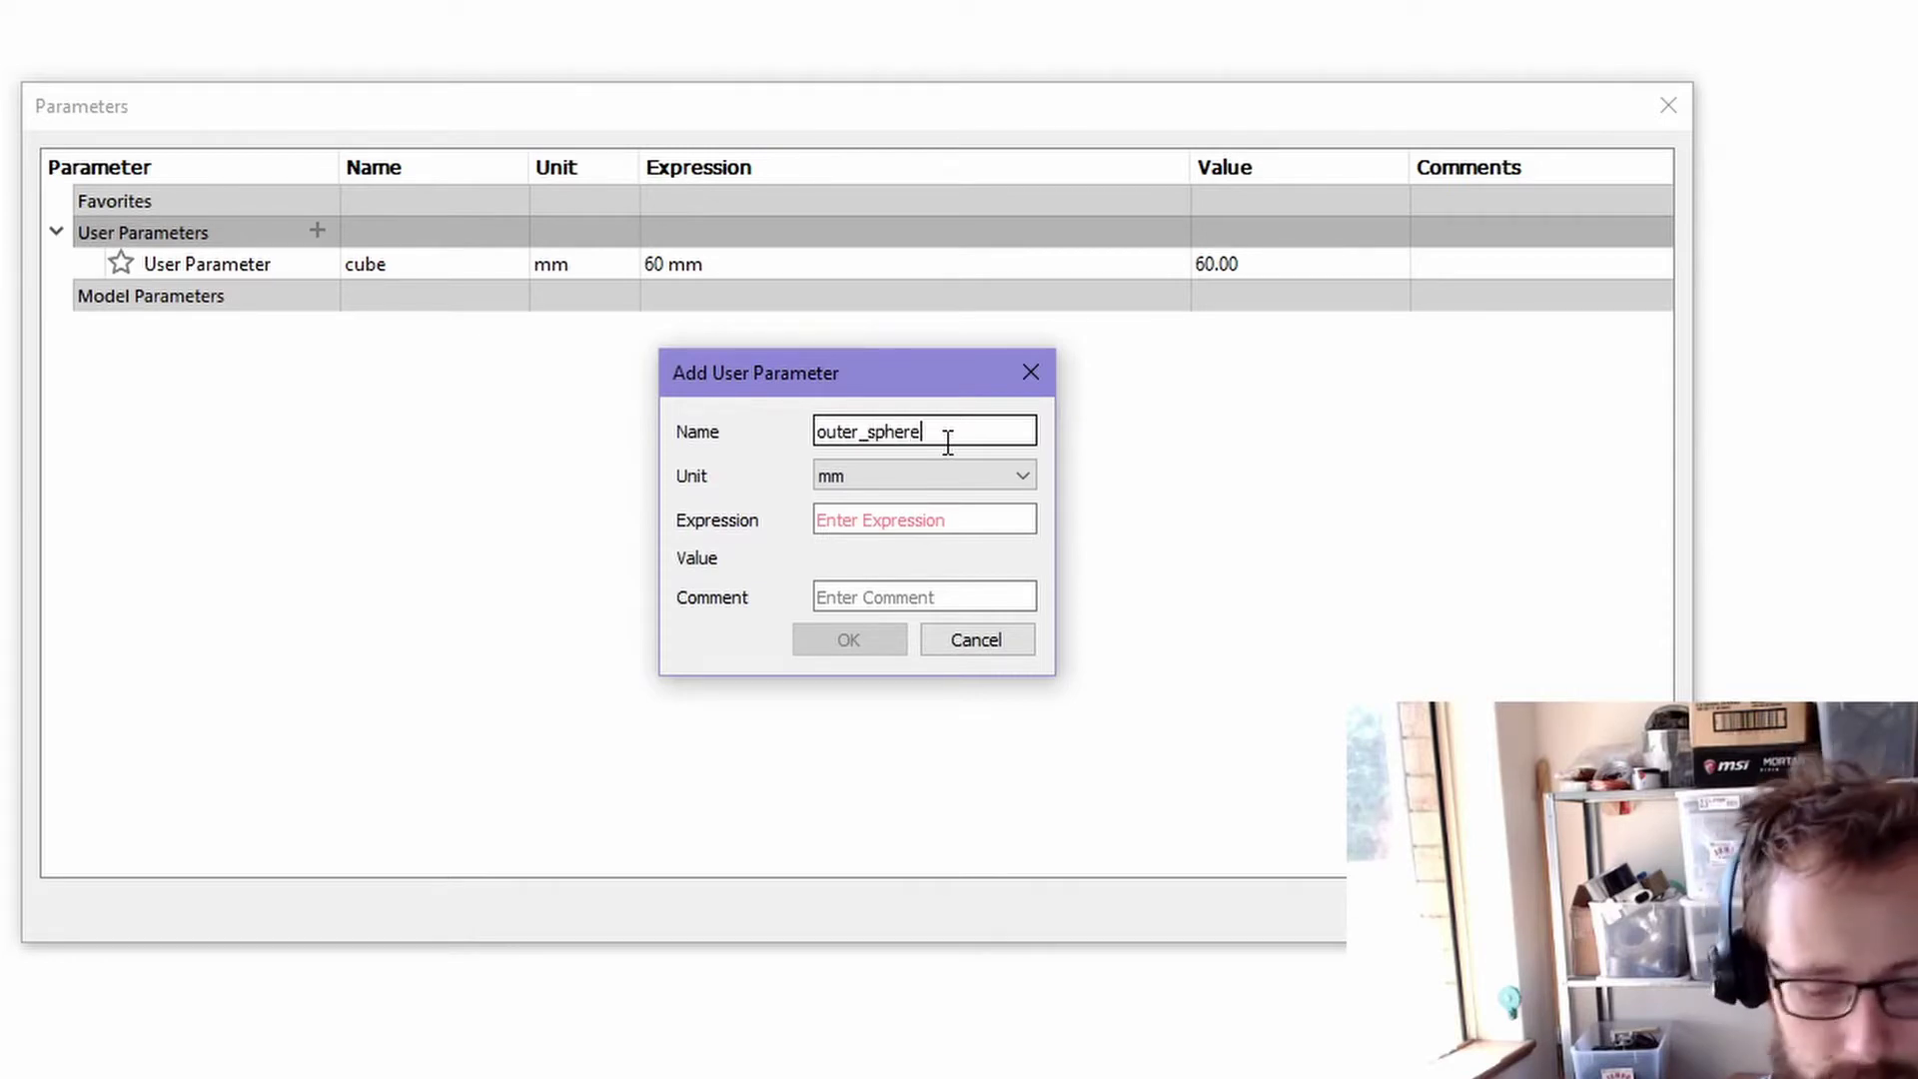
type("_offset")
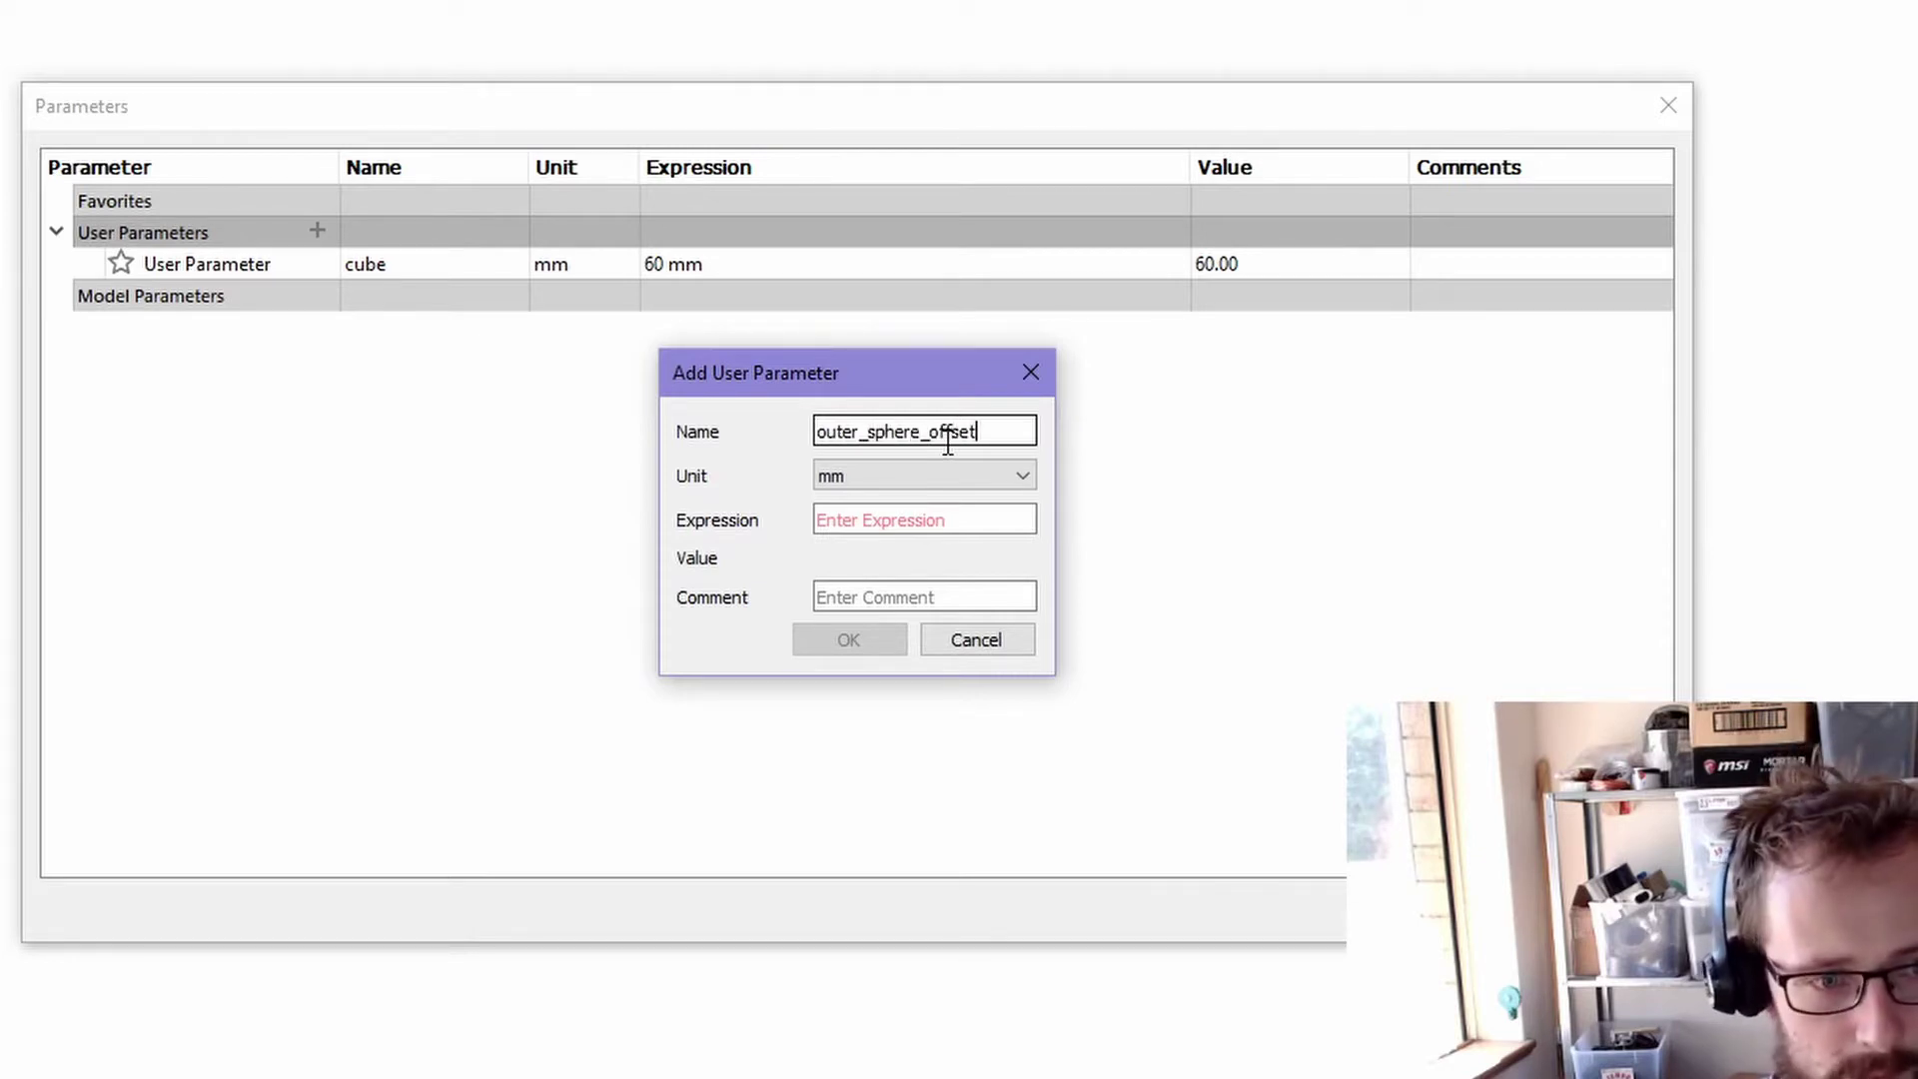
left_click(826, 519)
type("4")
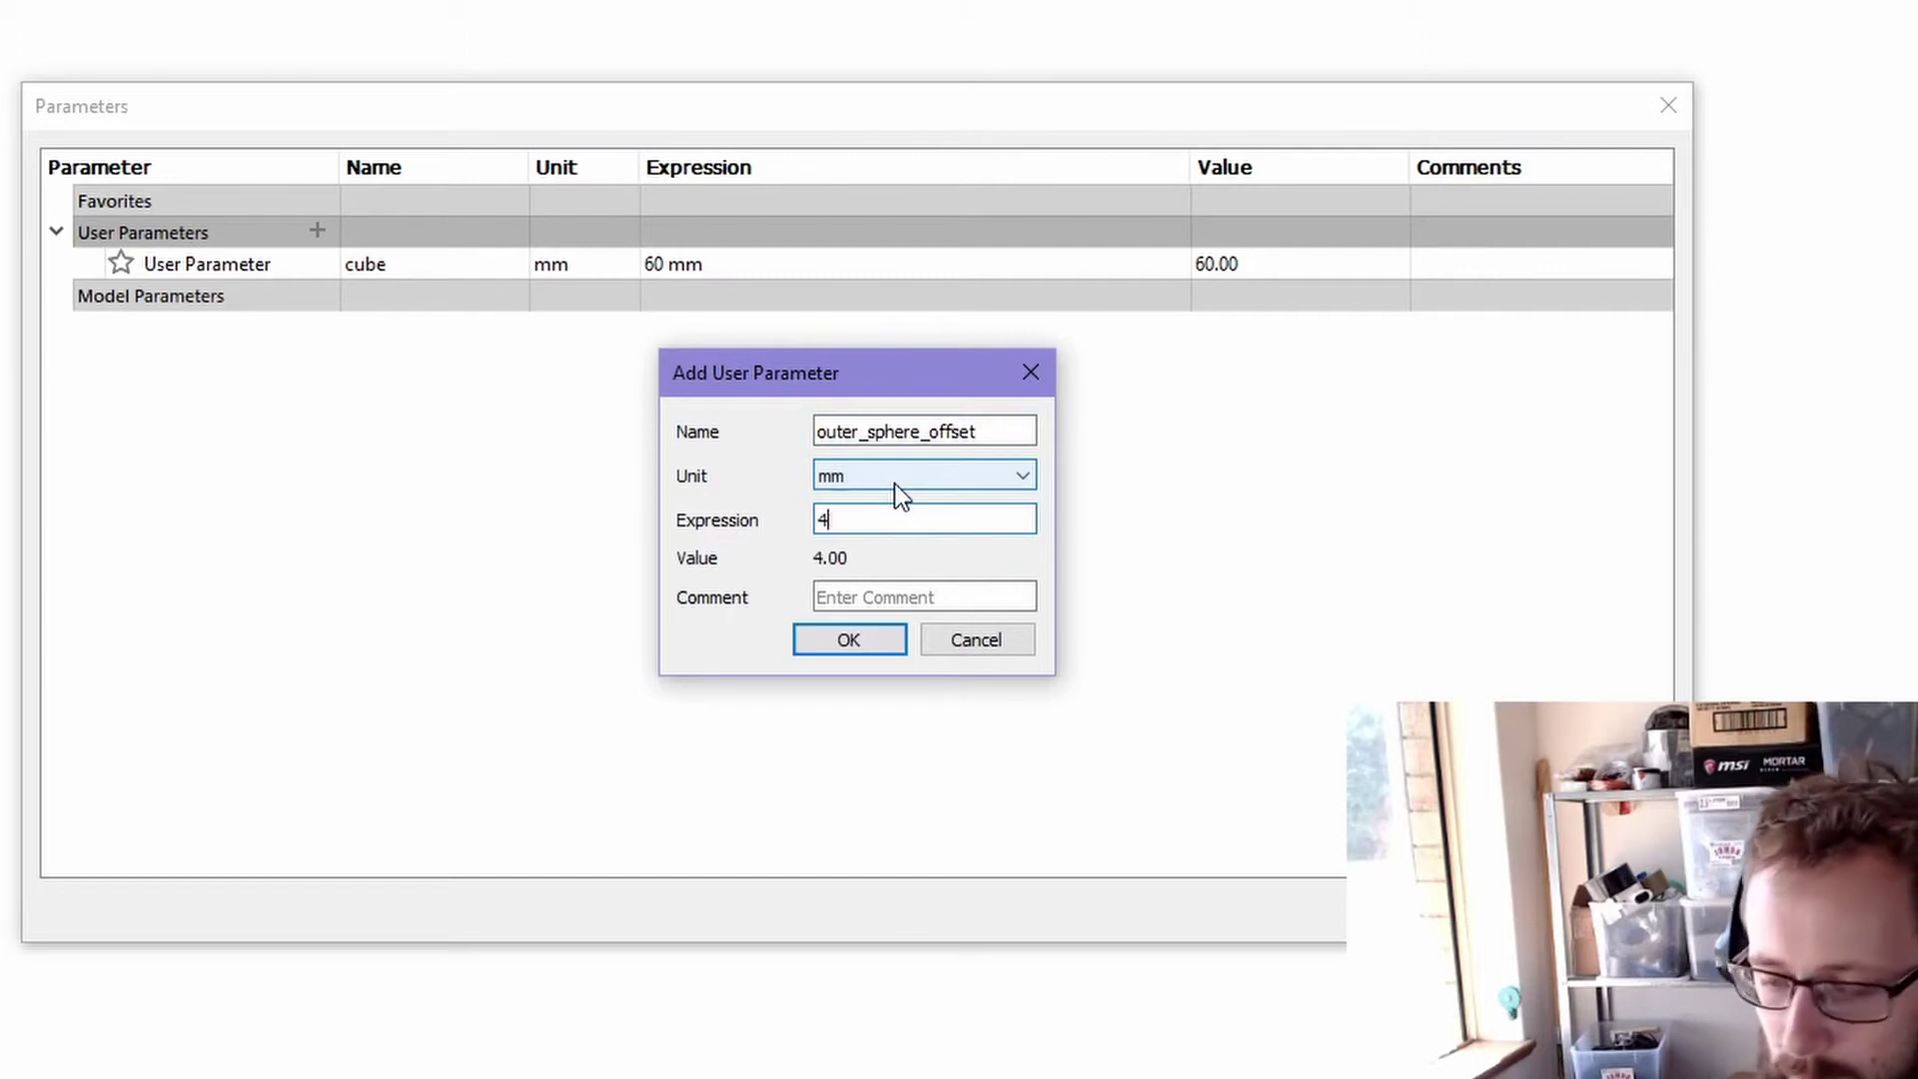
type("0")
key("BackSpace")
key("Return")
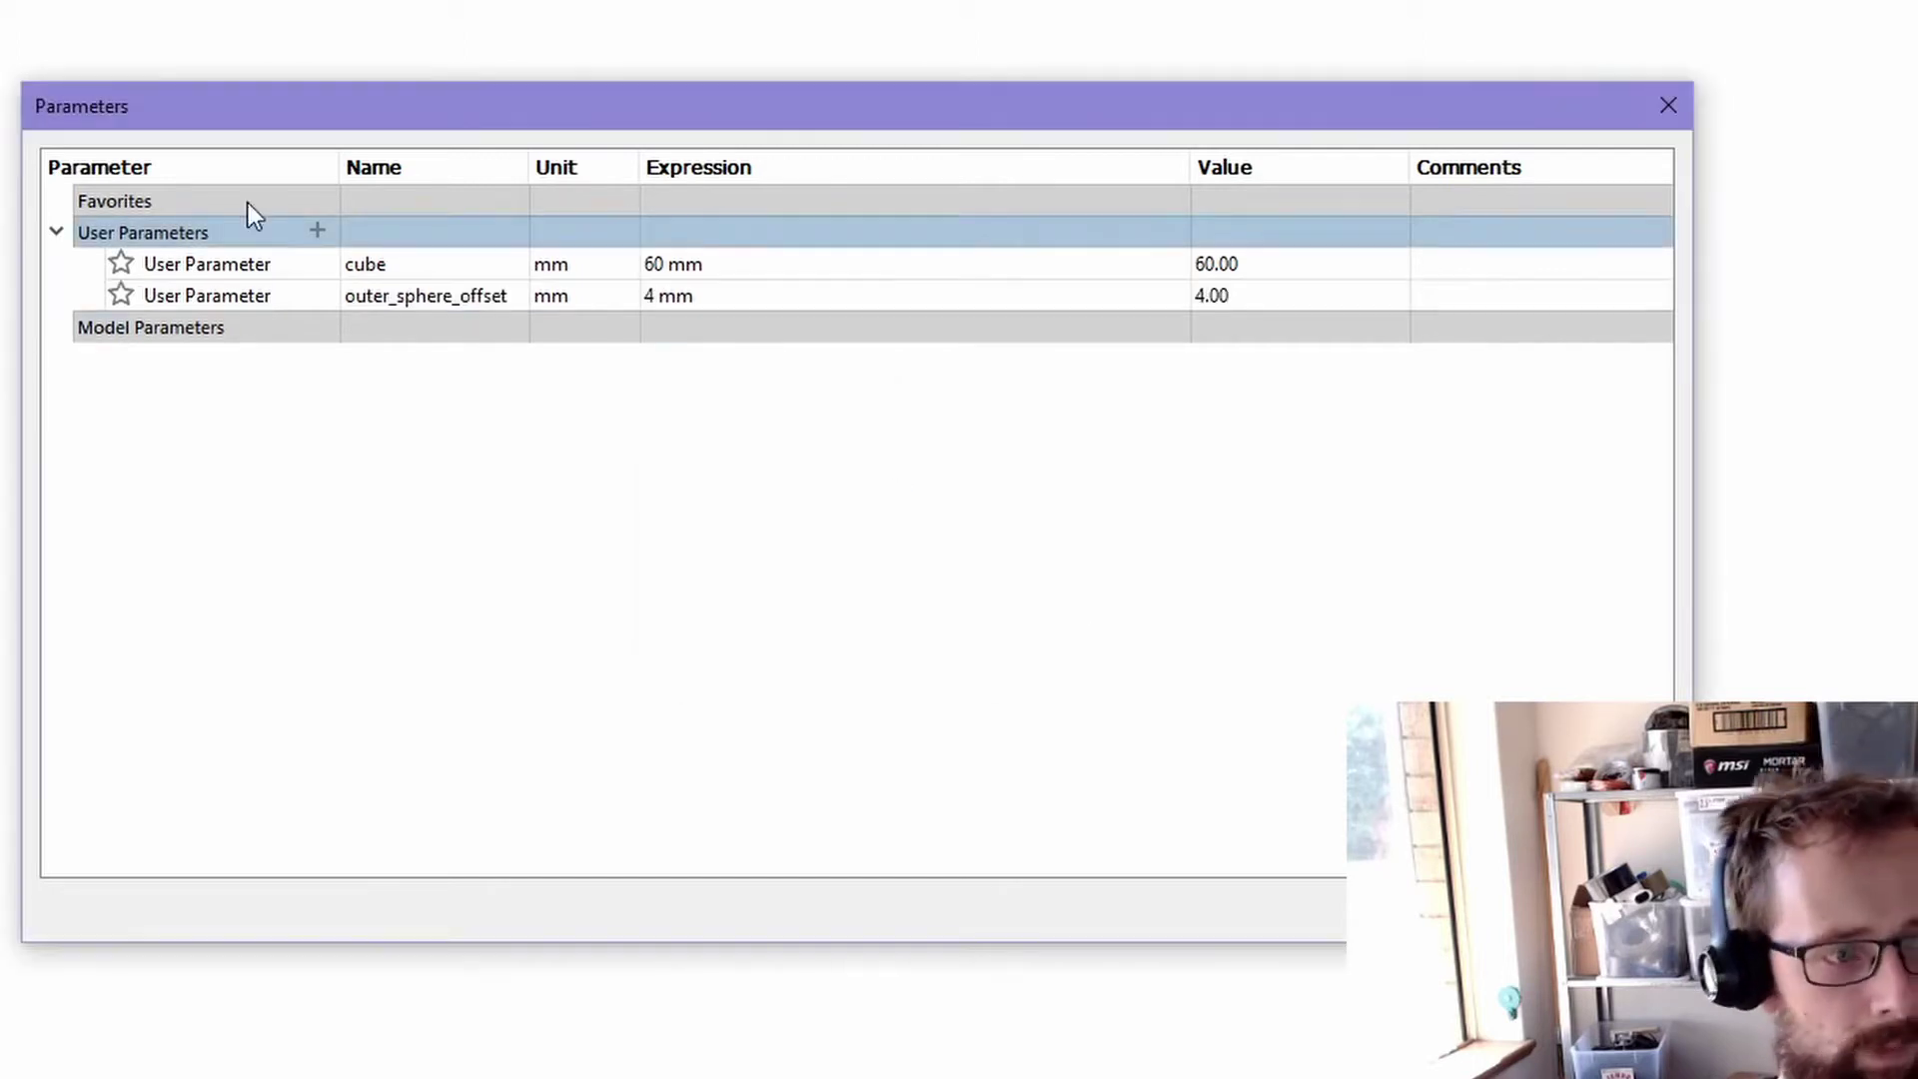
- Add a leg_radius user parameter, entering 4.5 and selecting it for replacement
left_click(312, 233)
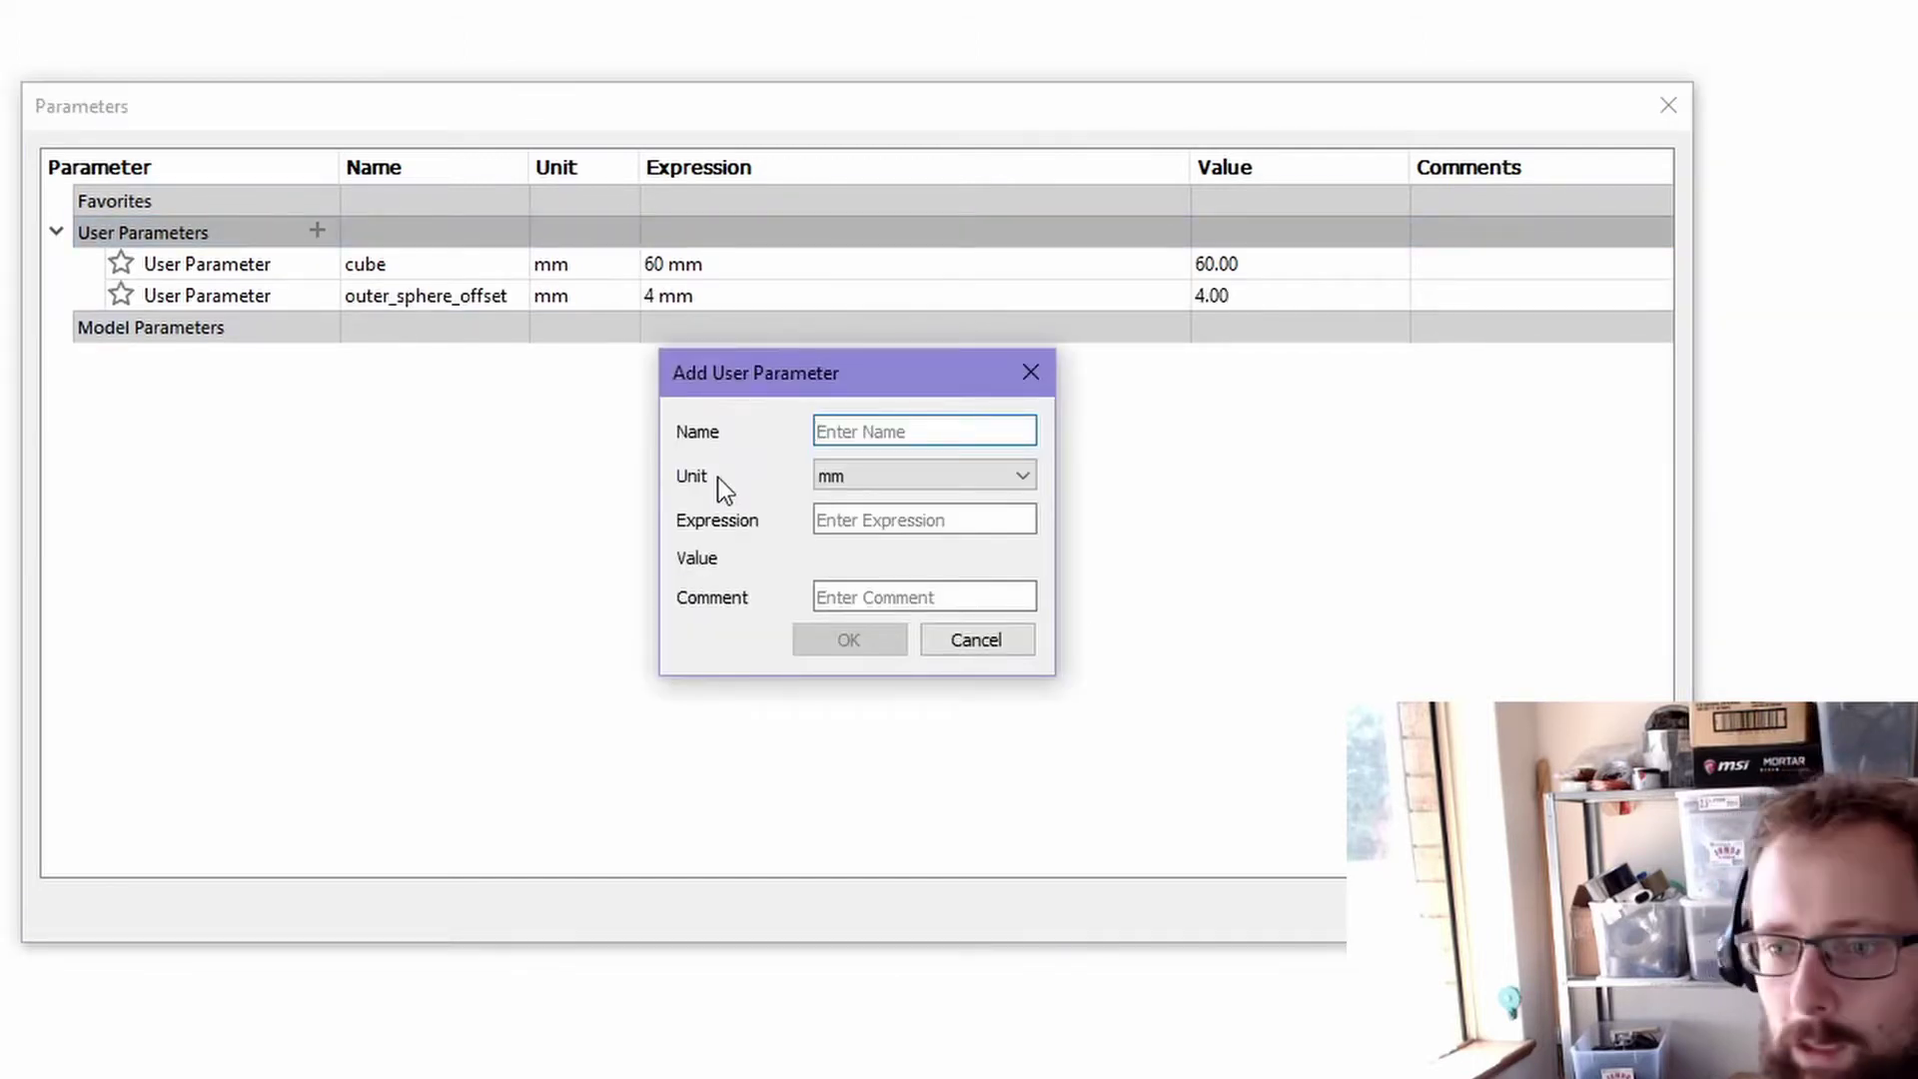
type("leg")
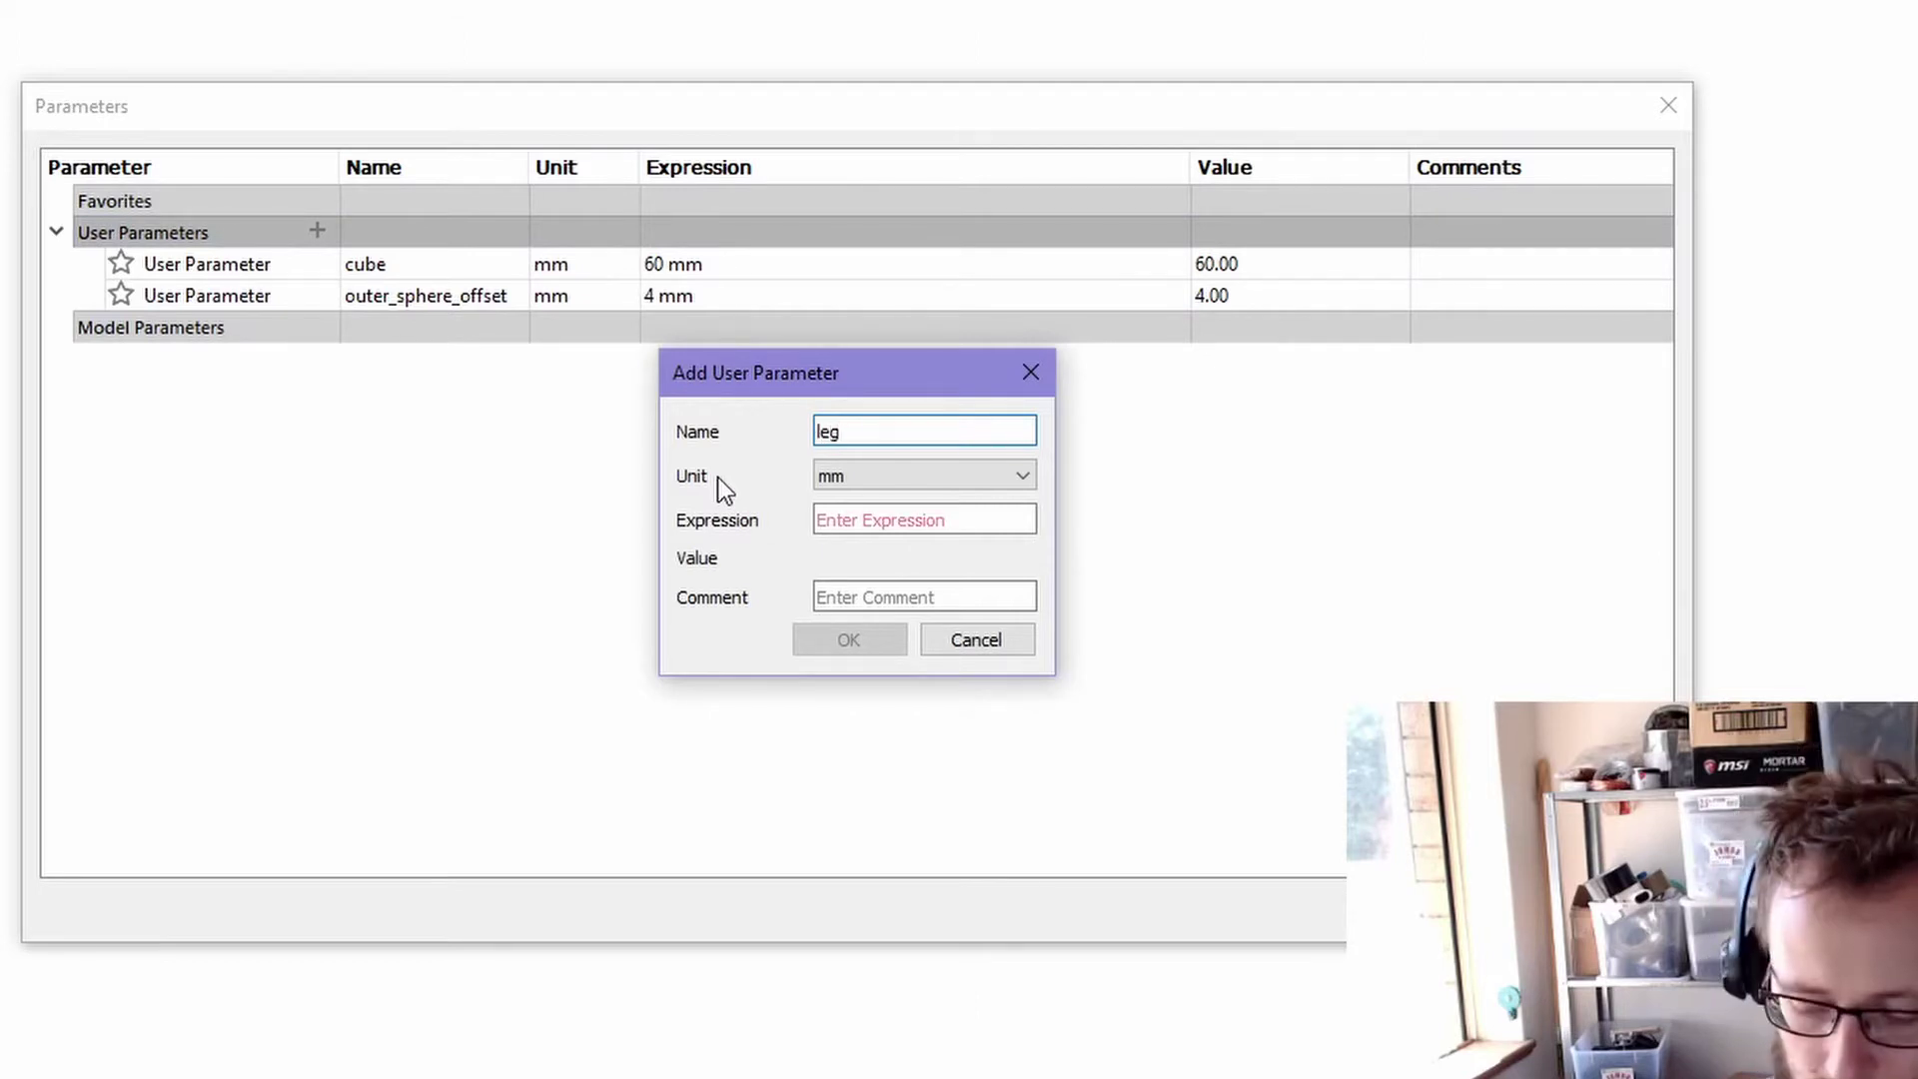
type("_radius")
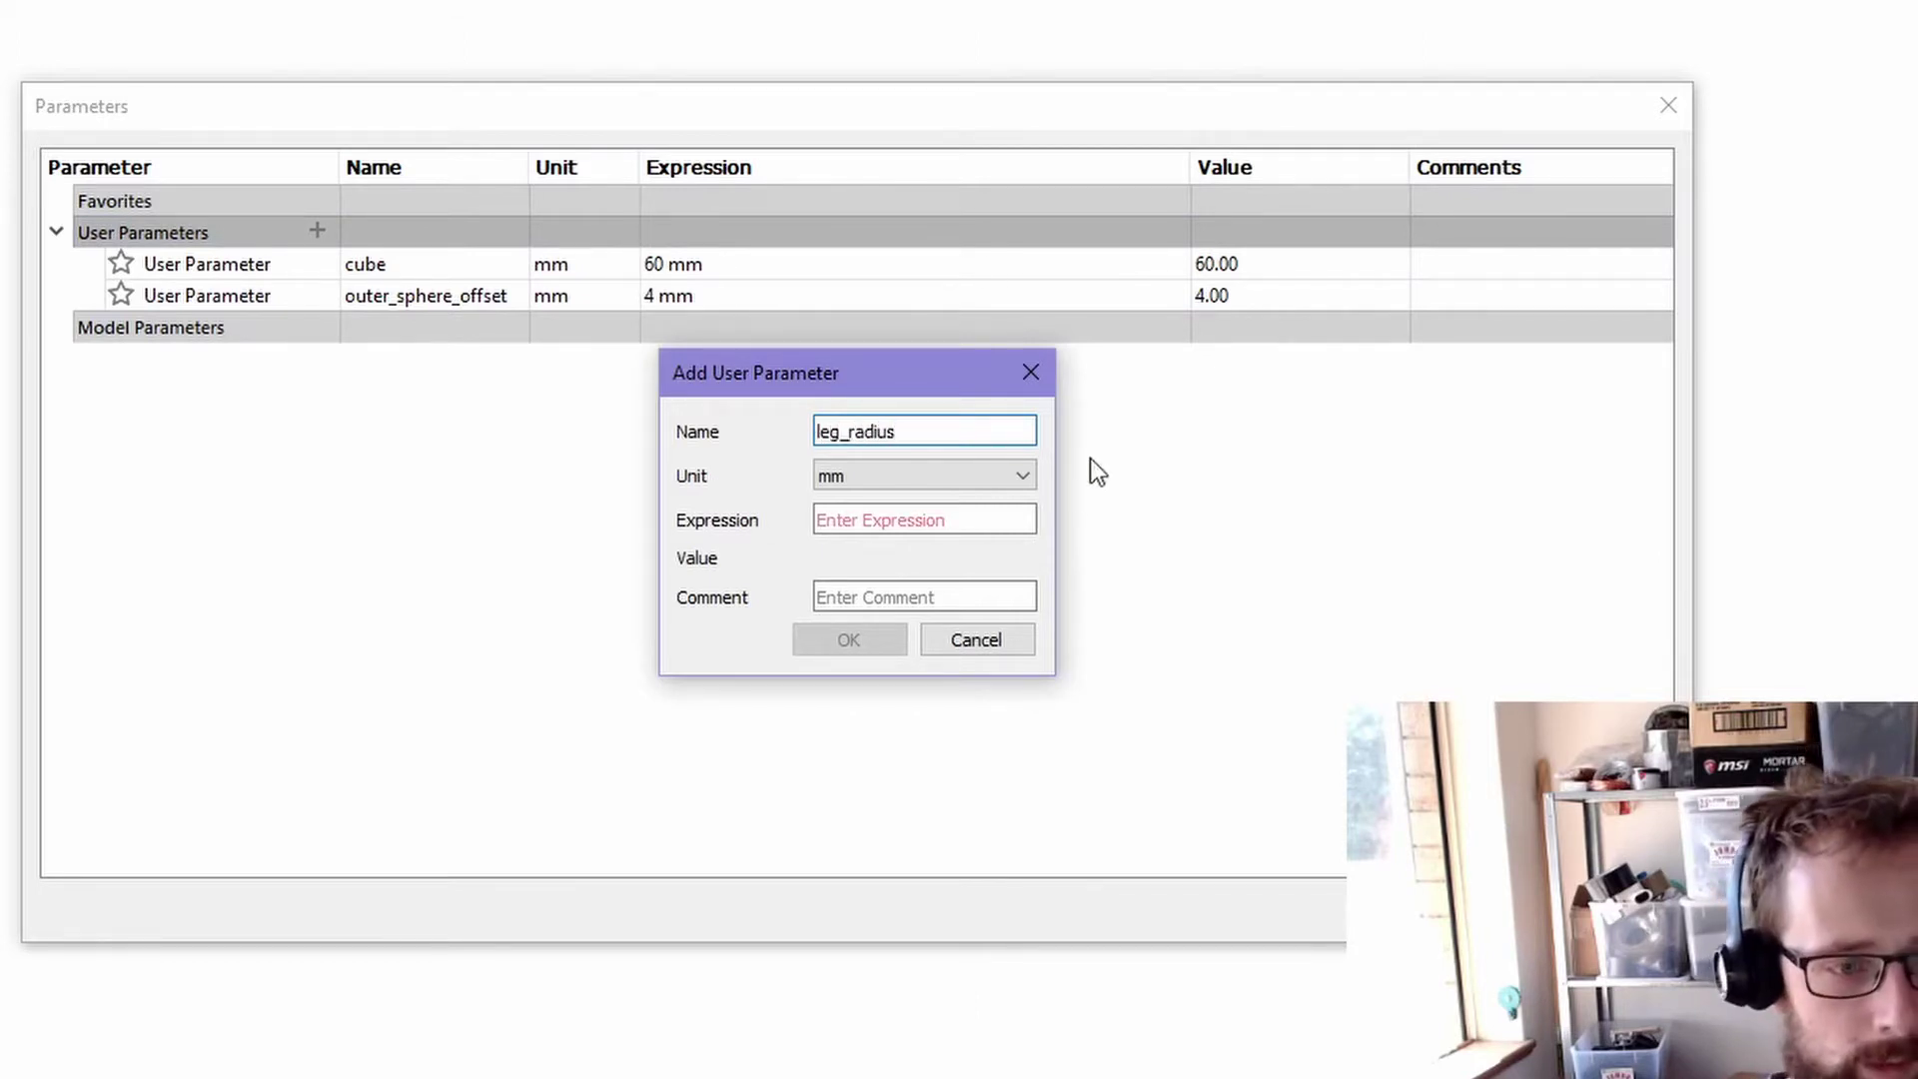
left_click(864, 516)
type("4.5")
left_click_drag(864, 516, 729, 514)
- Set leg_radius to 5 mm and add foot_height at 4 mm
type("5")
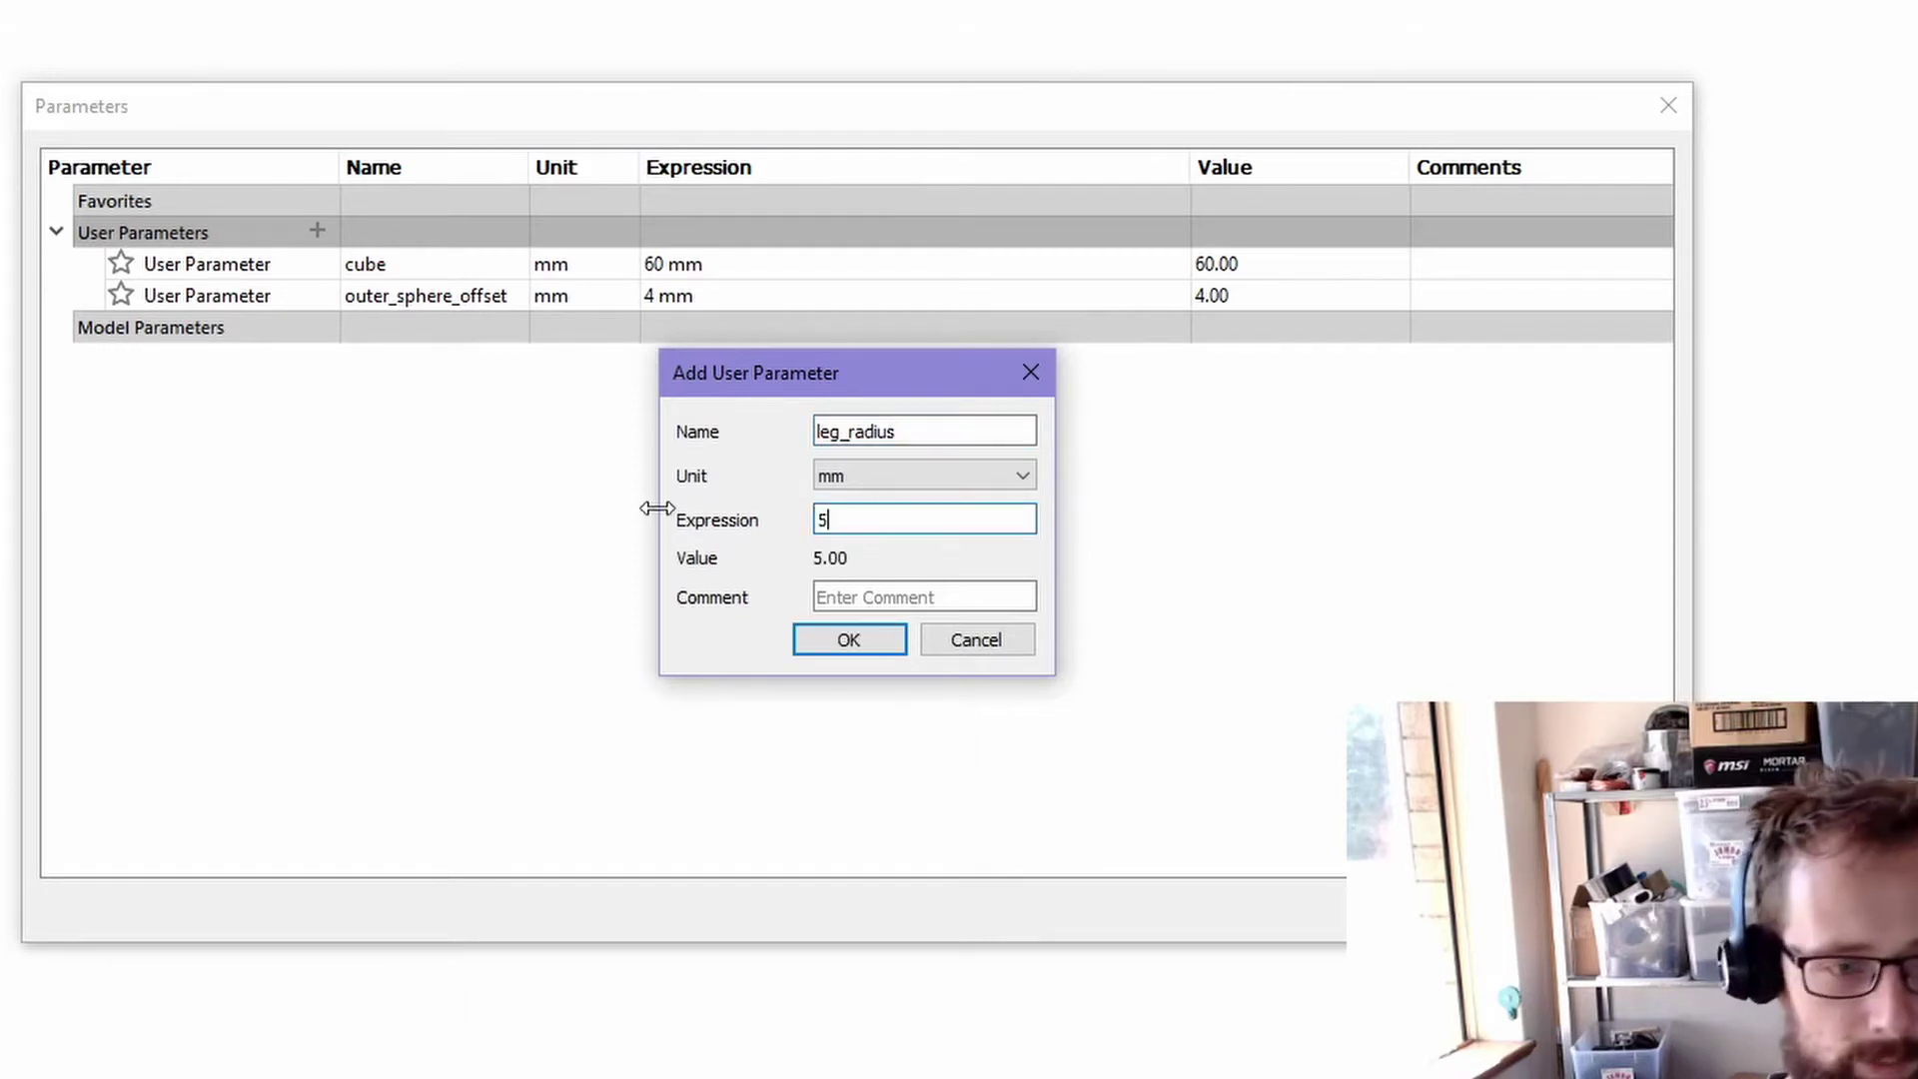
left_click(848, 639)
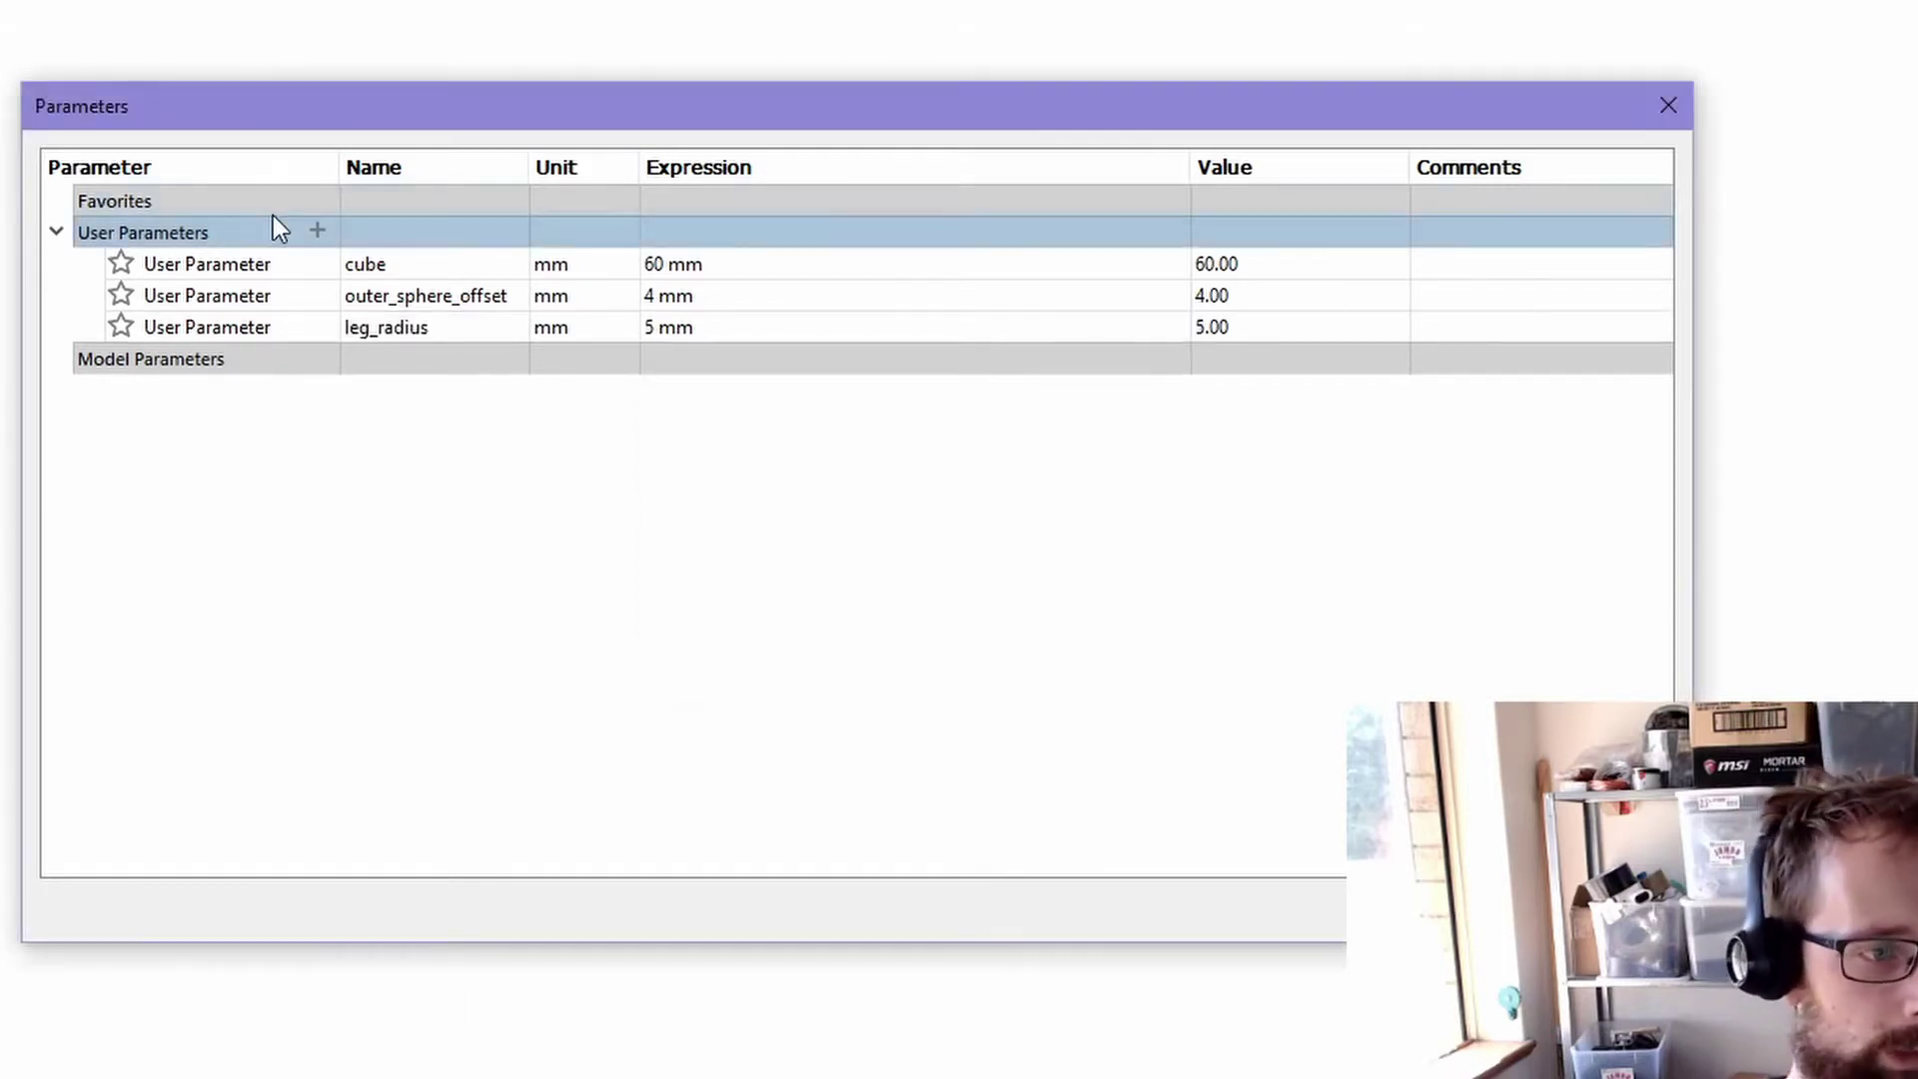
left_click(316, 231)
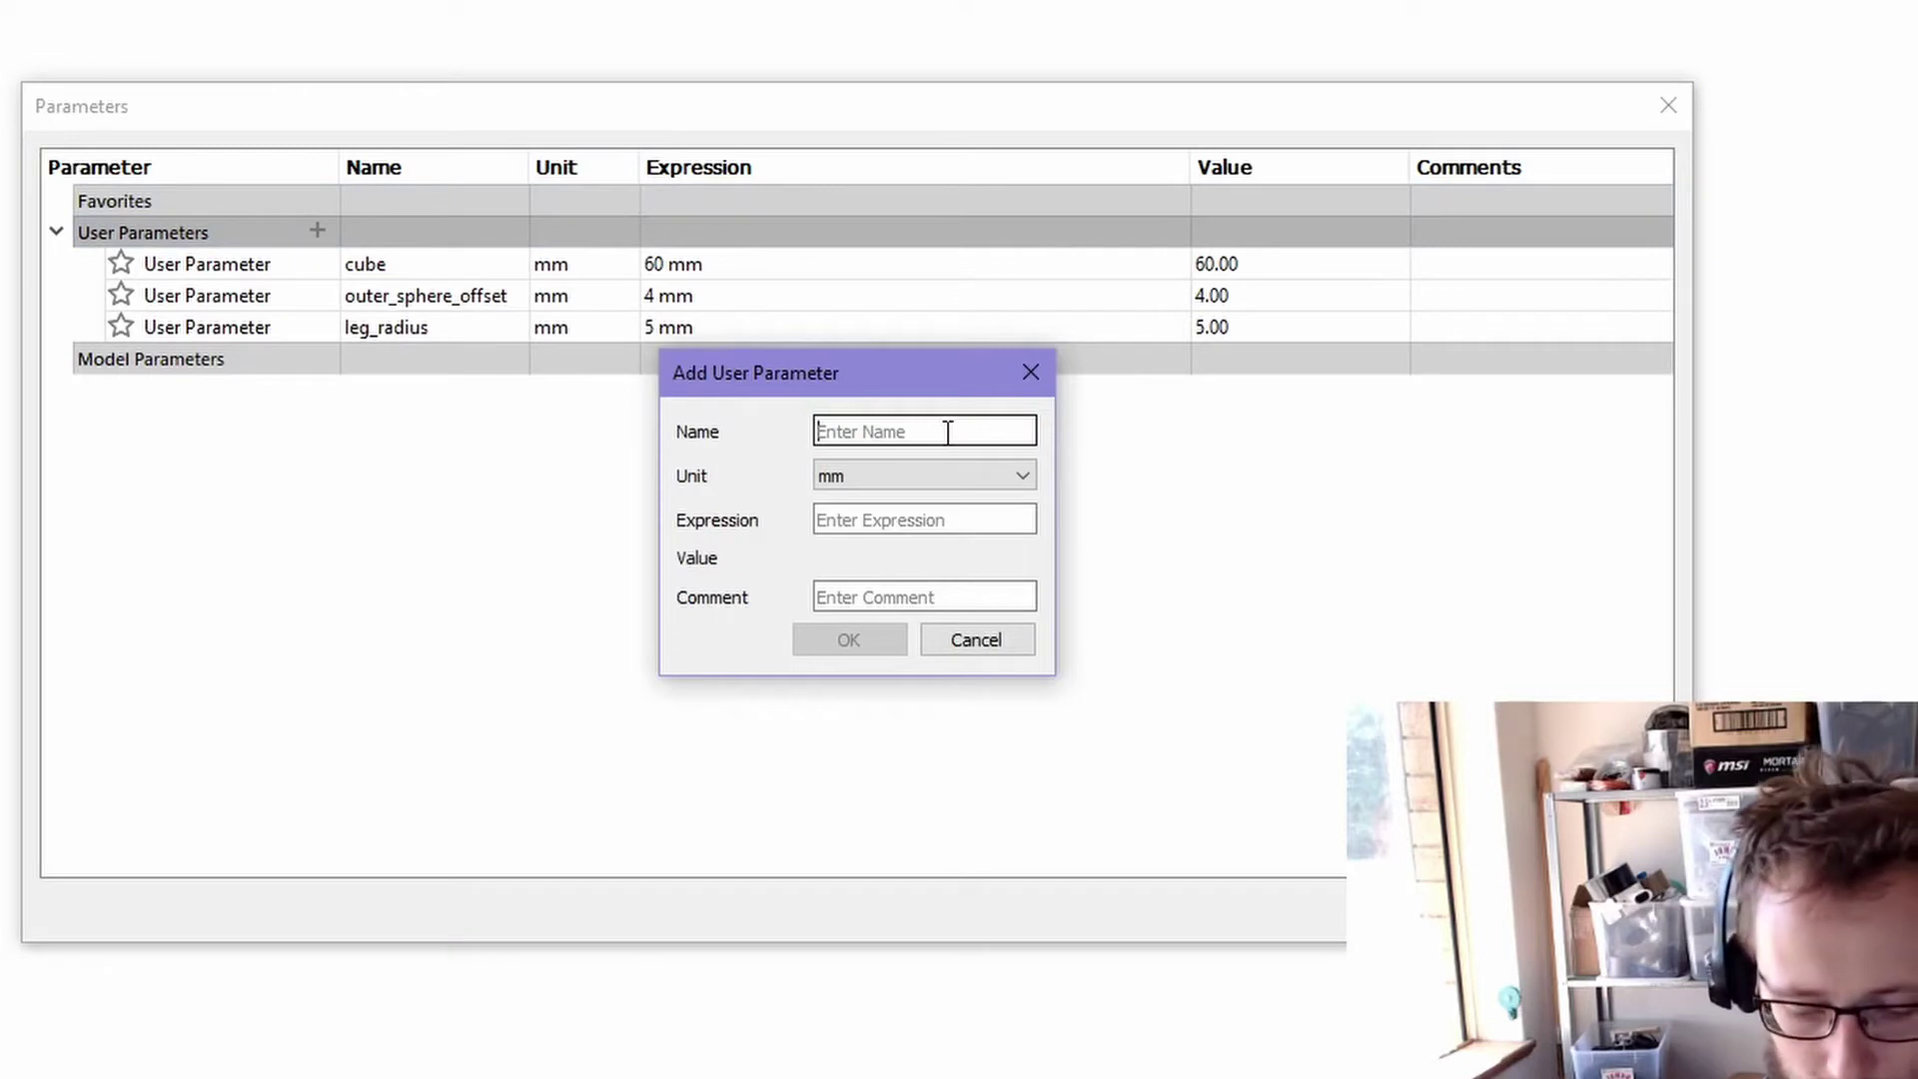
type("foot")
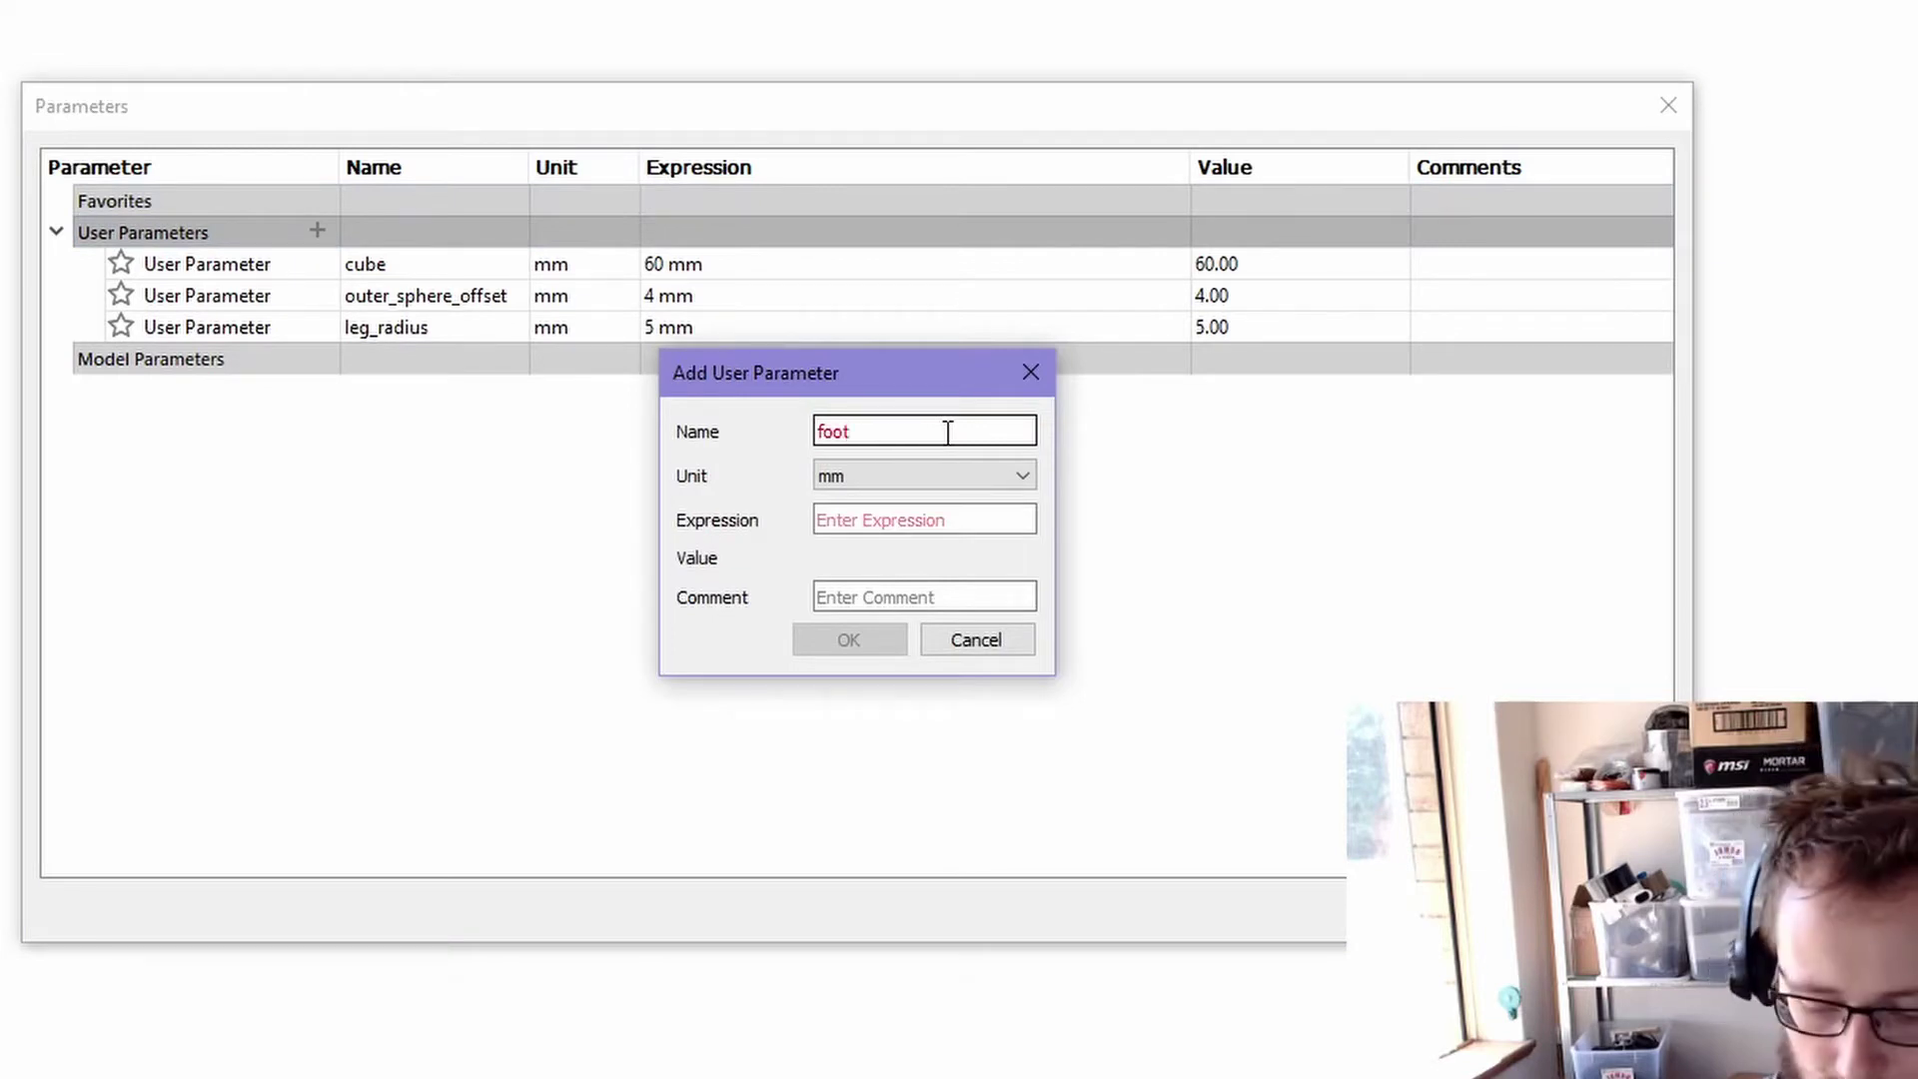
type("_height")
key("Tab")
type("4")
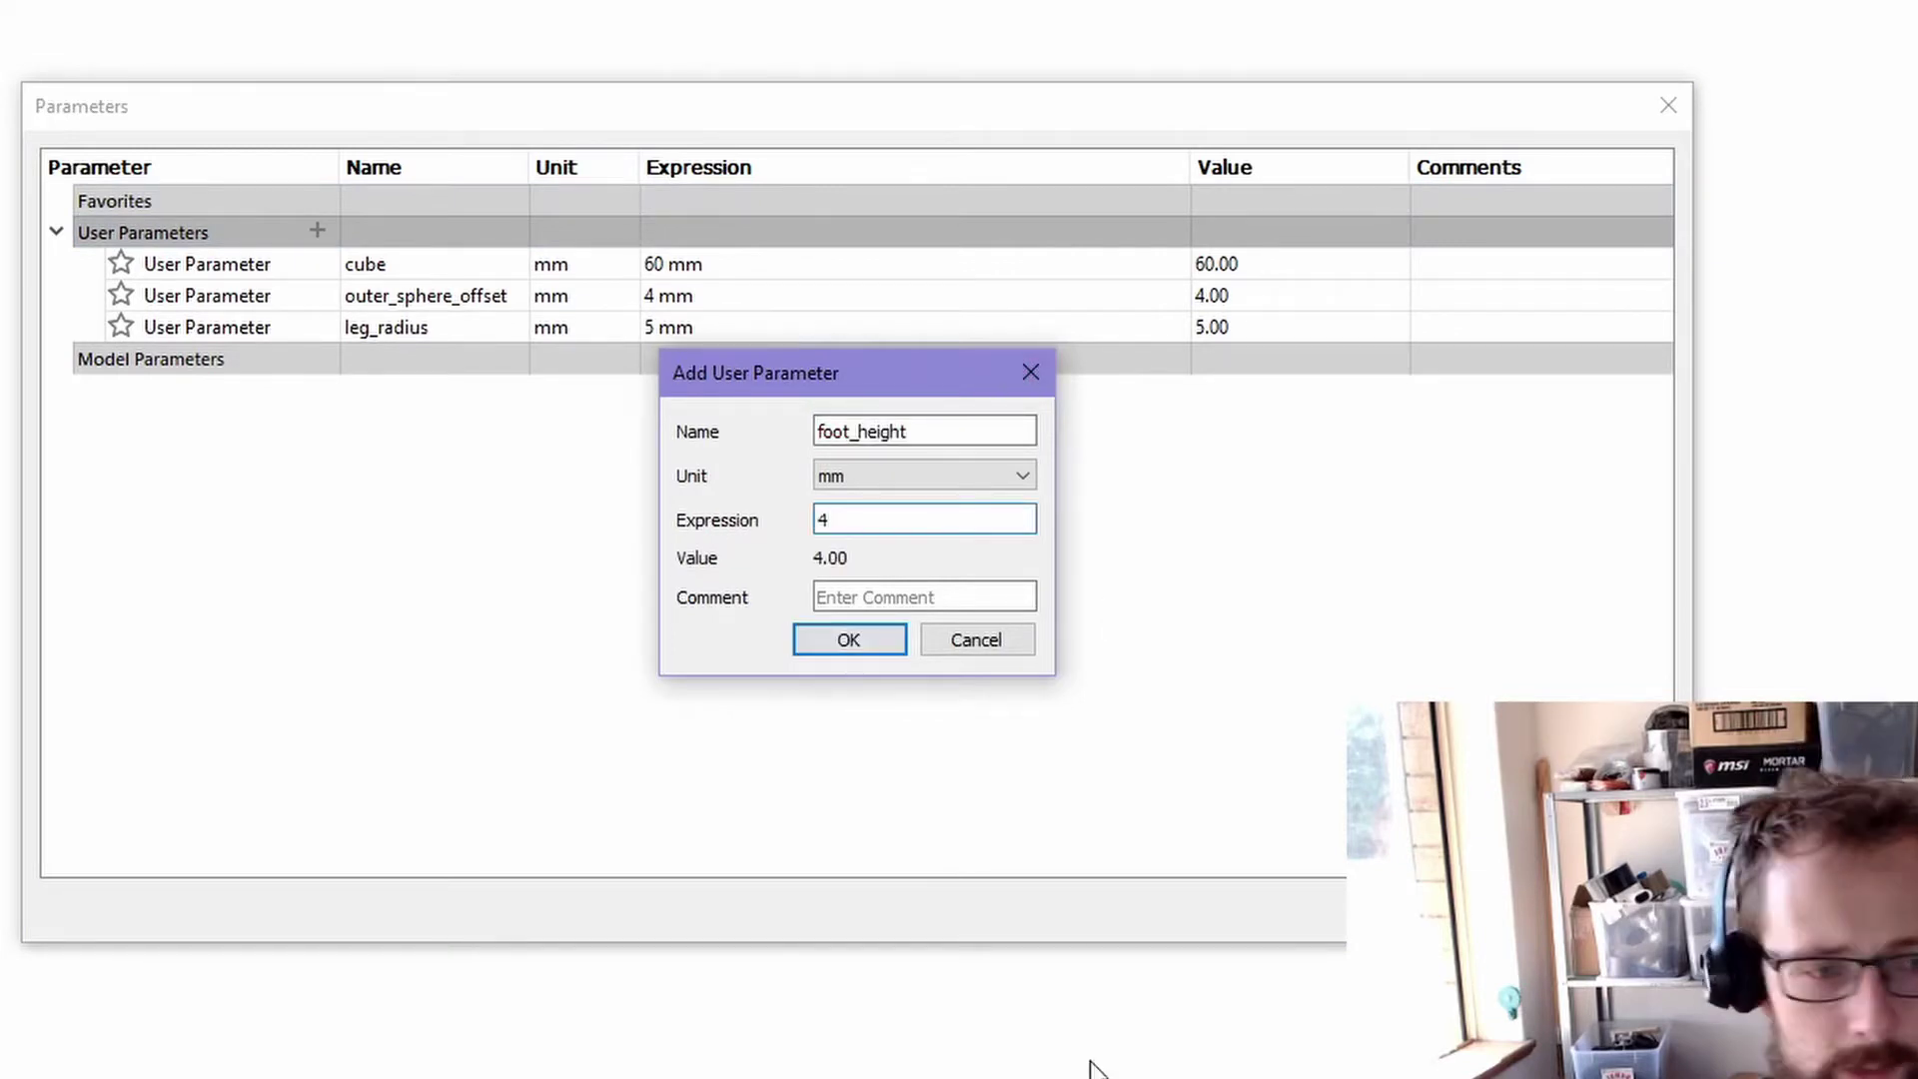
left_click(863, 650)
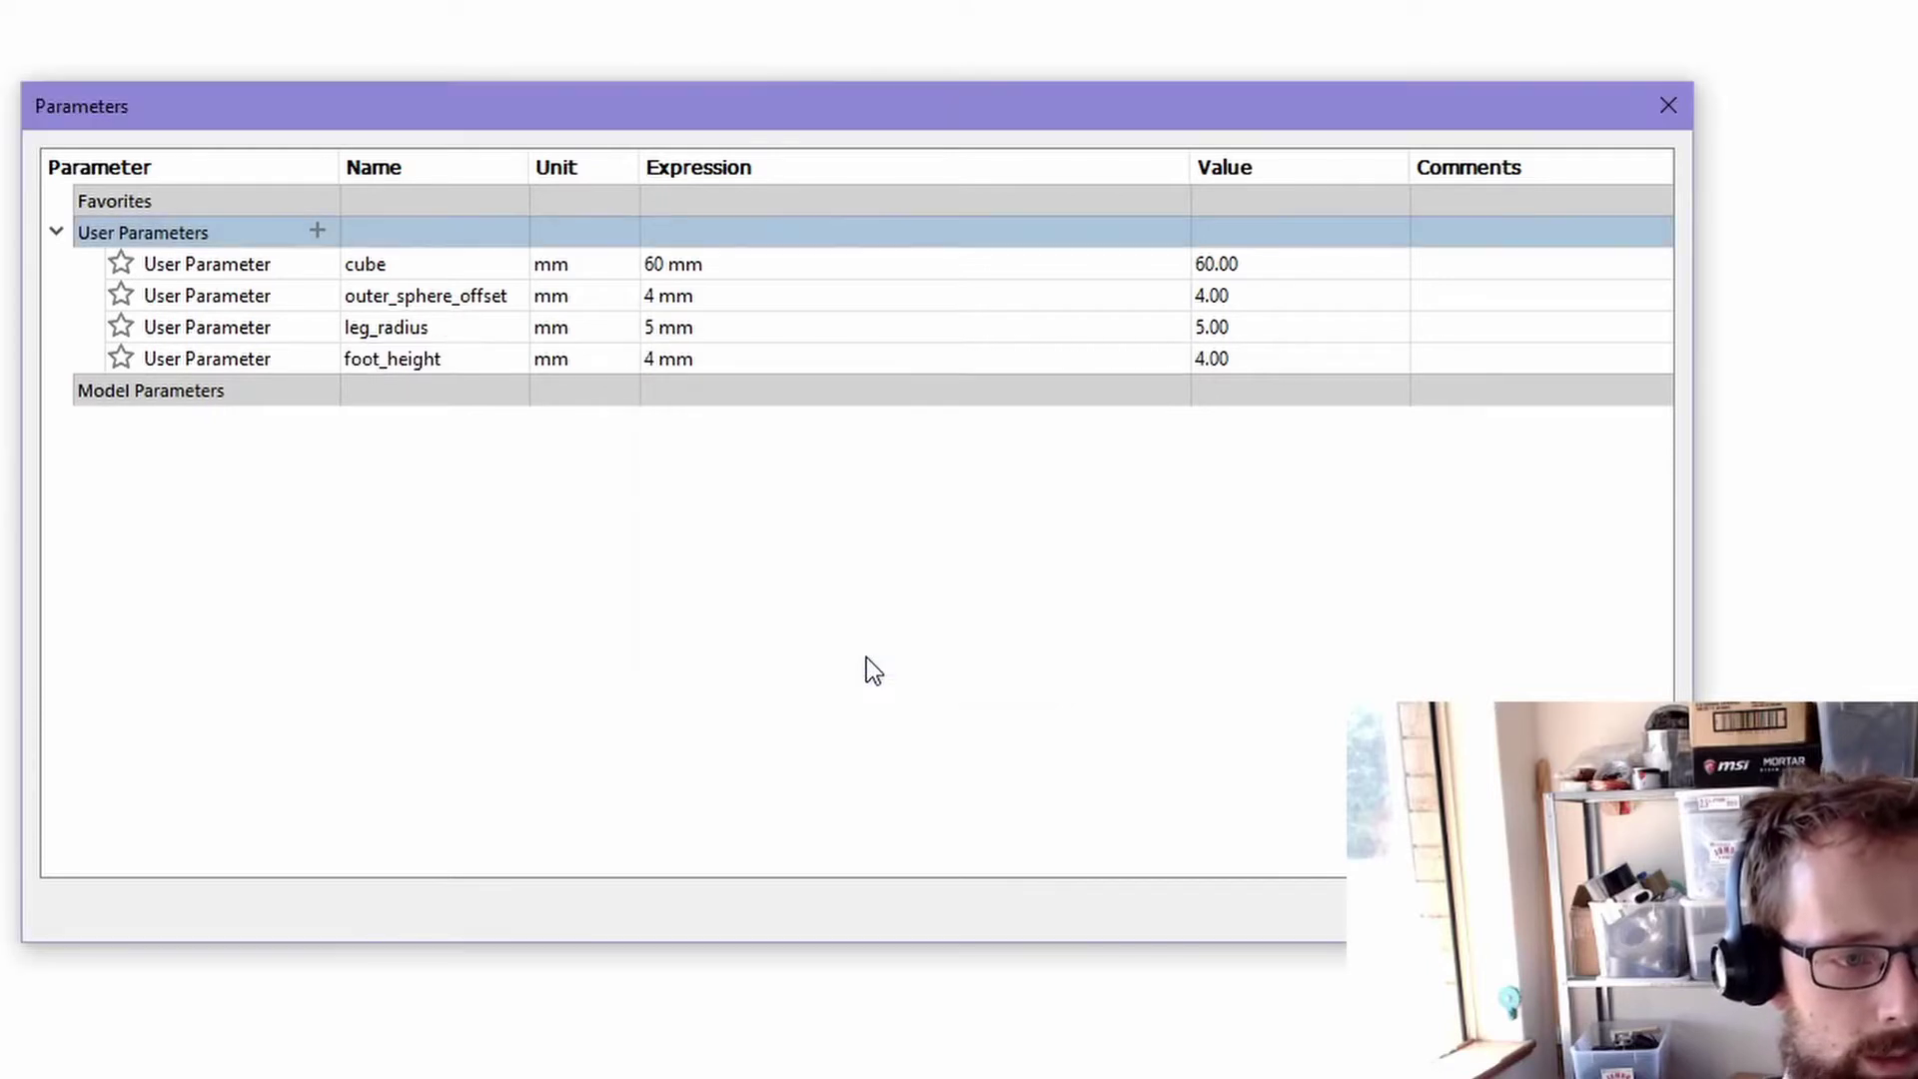
- Add foot_length and leg_length parameters at 4 mm each
left_click(315, 234)
type("foo")
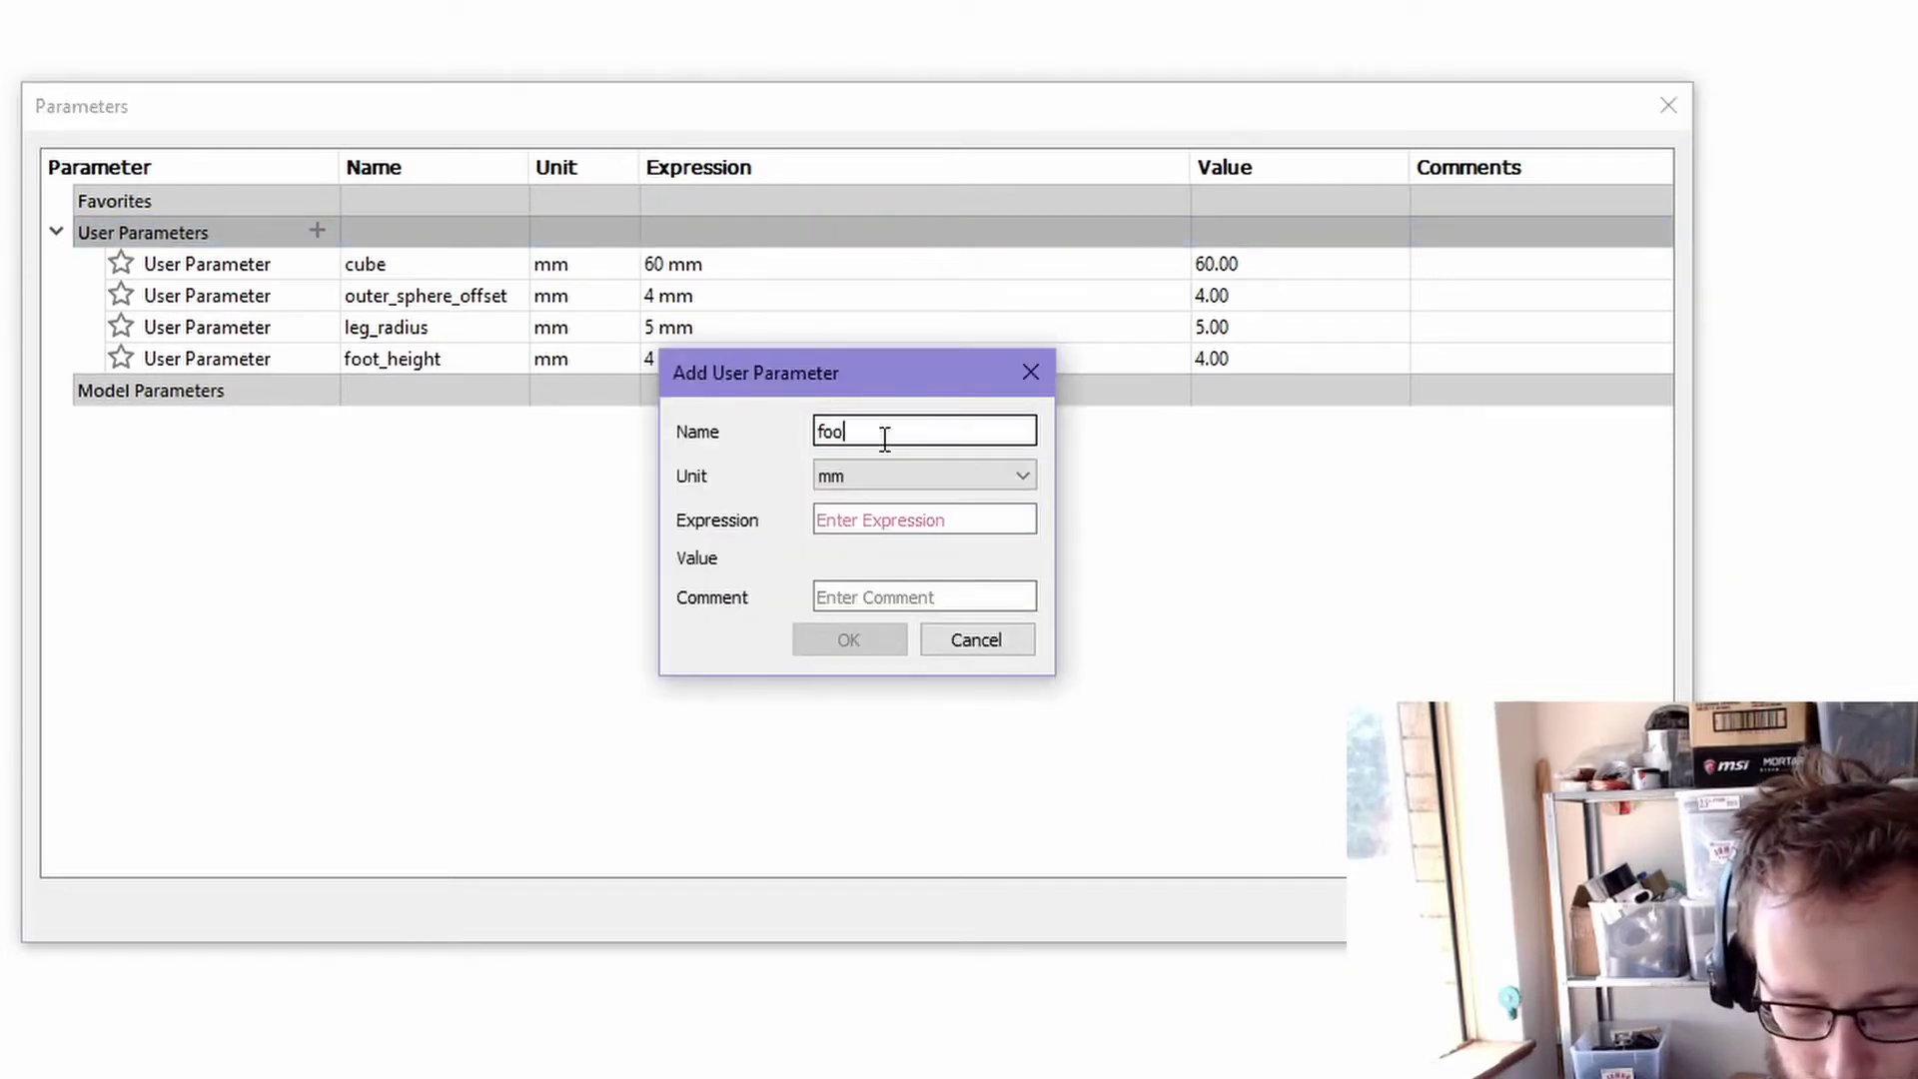
type("t_length")
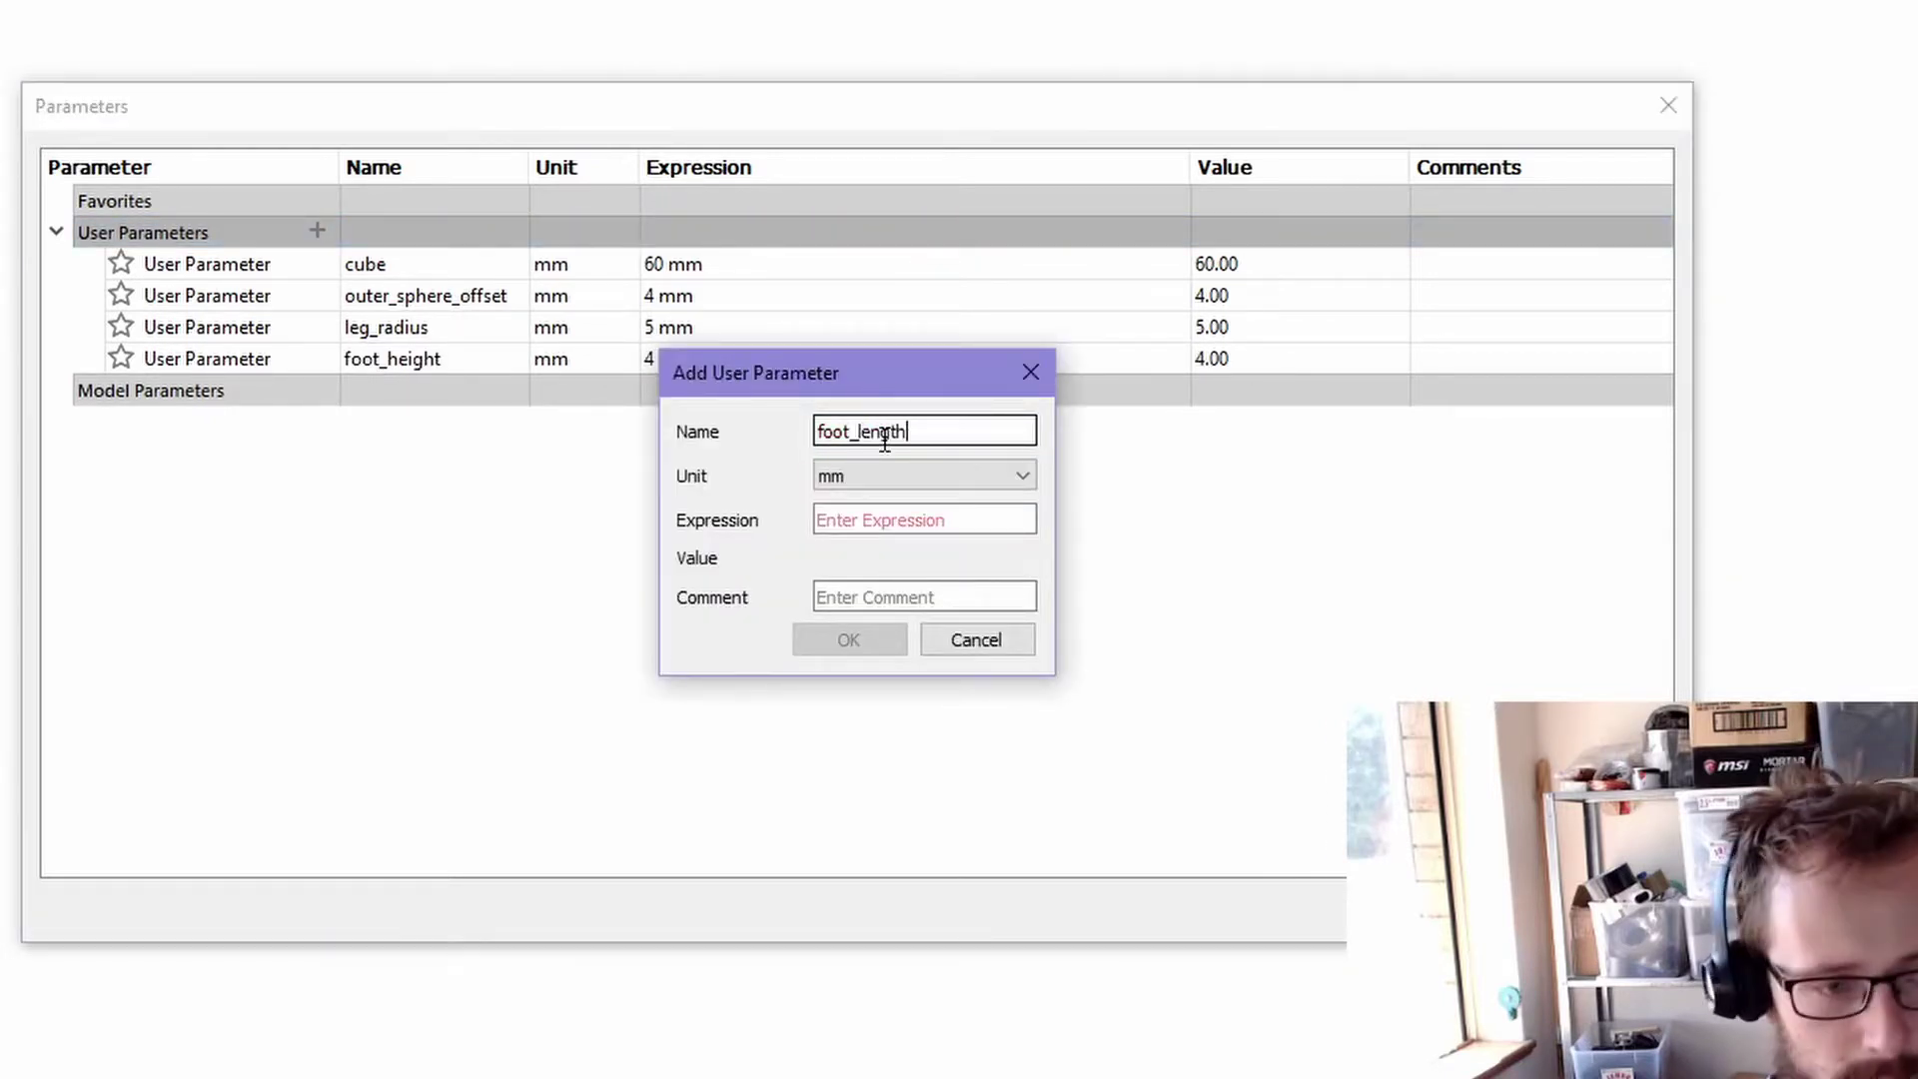
left_click(935, 519)
type("4")
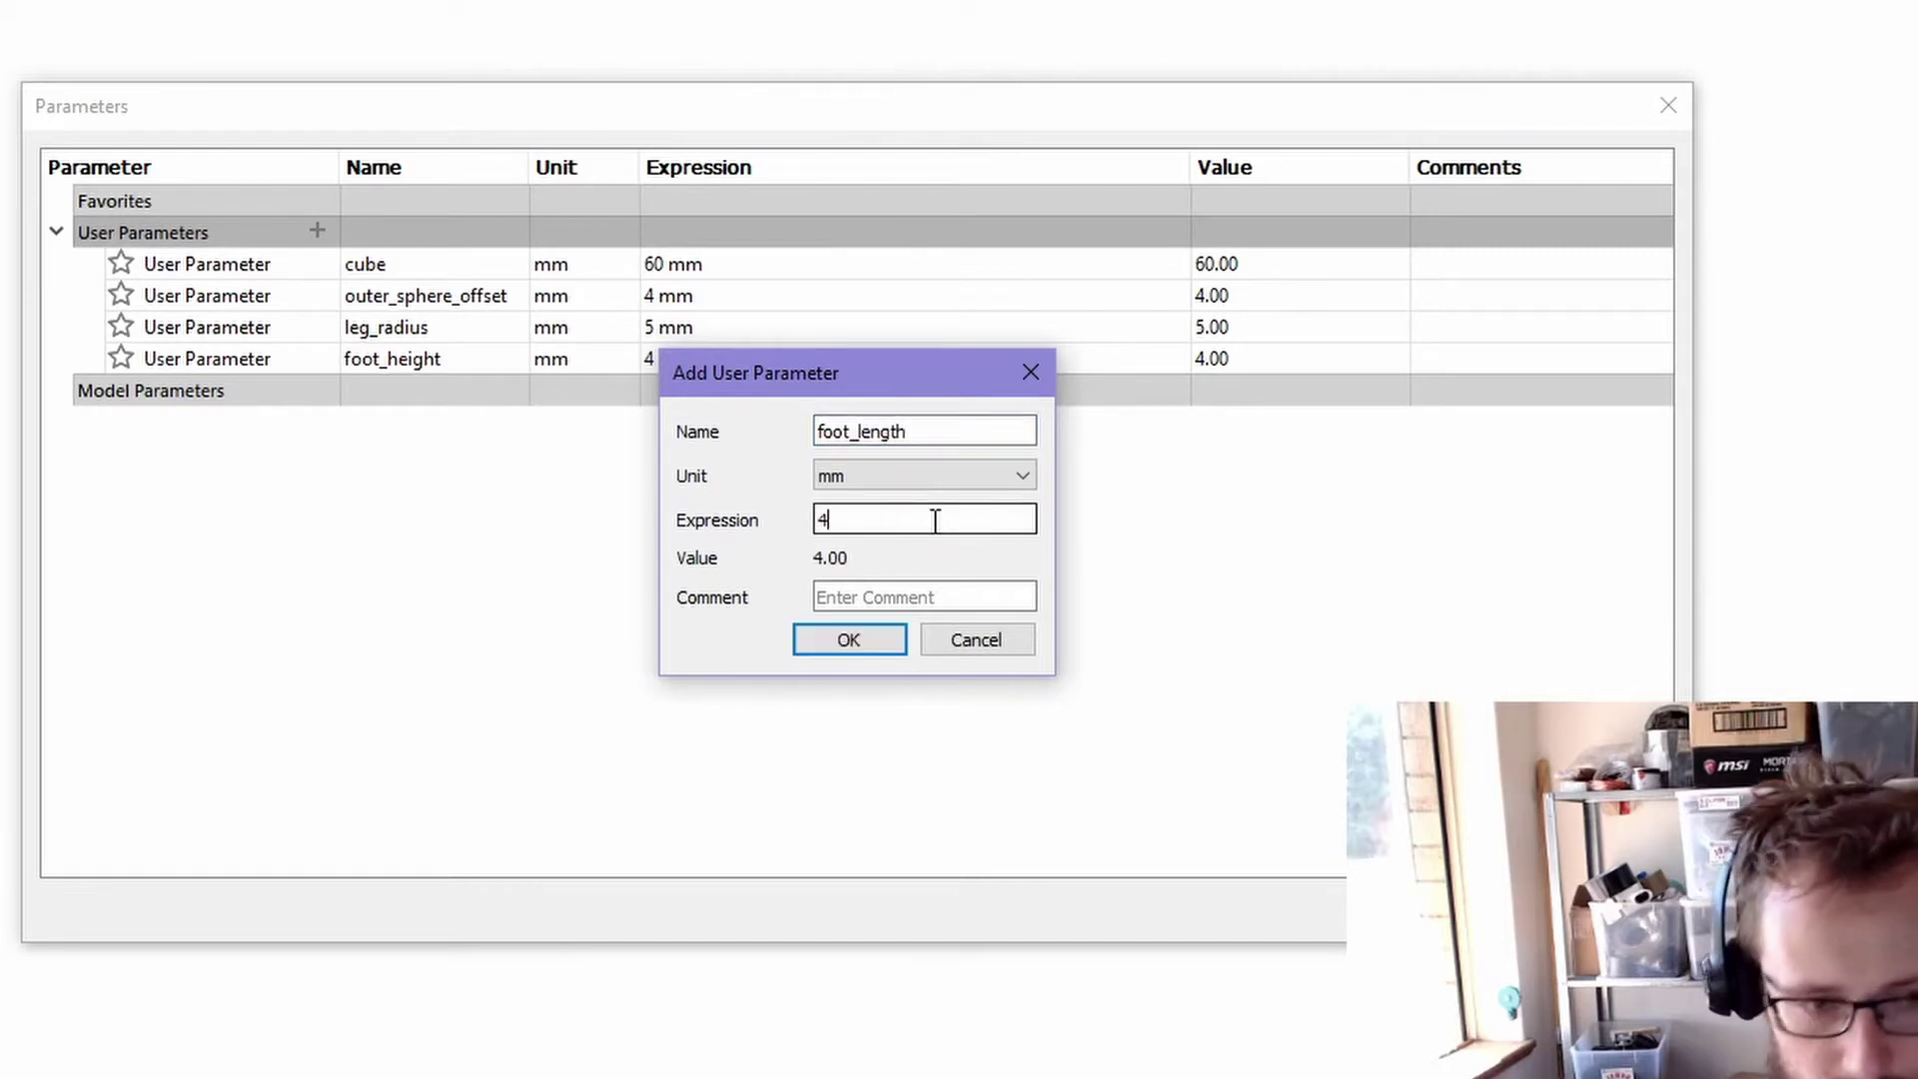
left_click(825, 632)
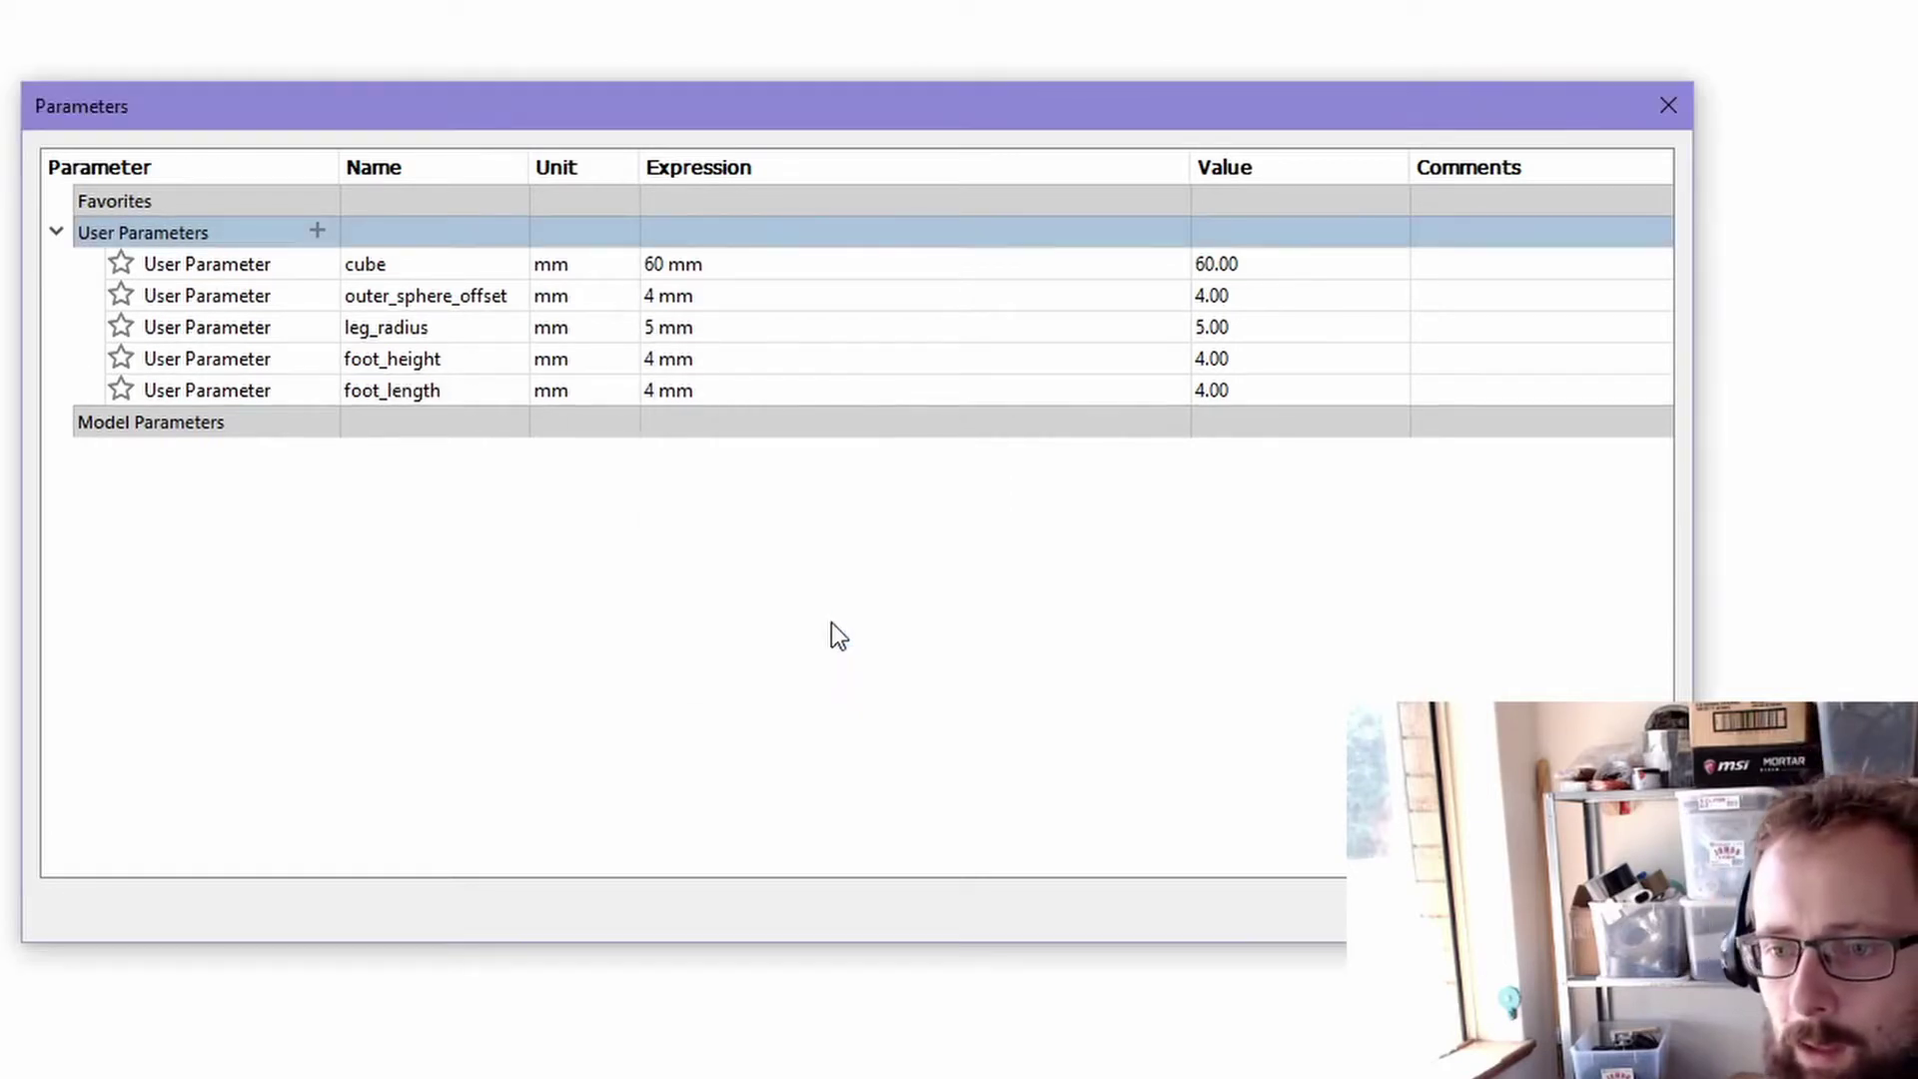
left_click(315, 232)
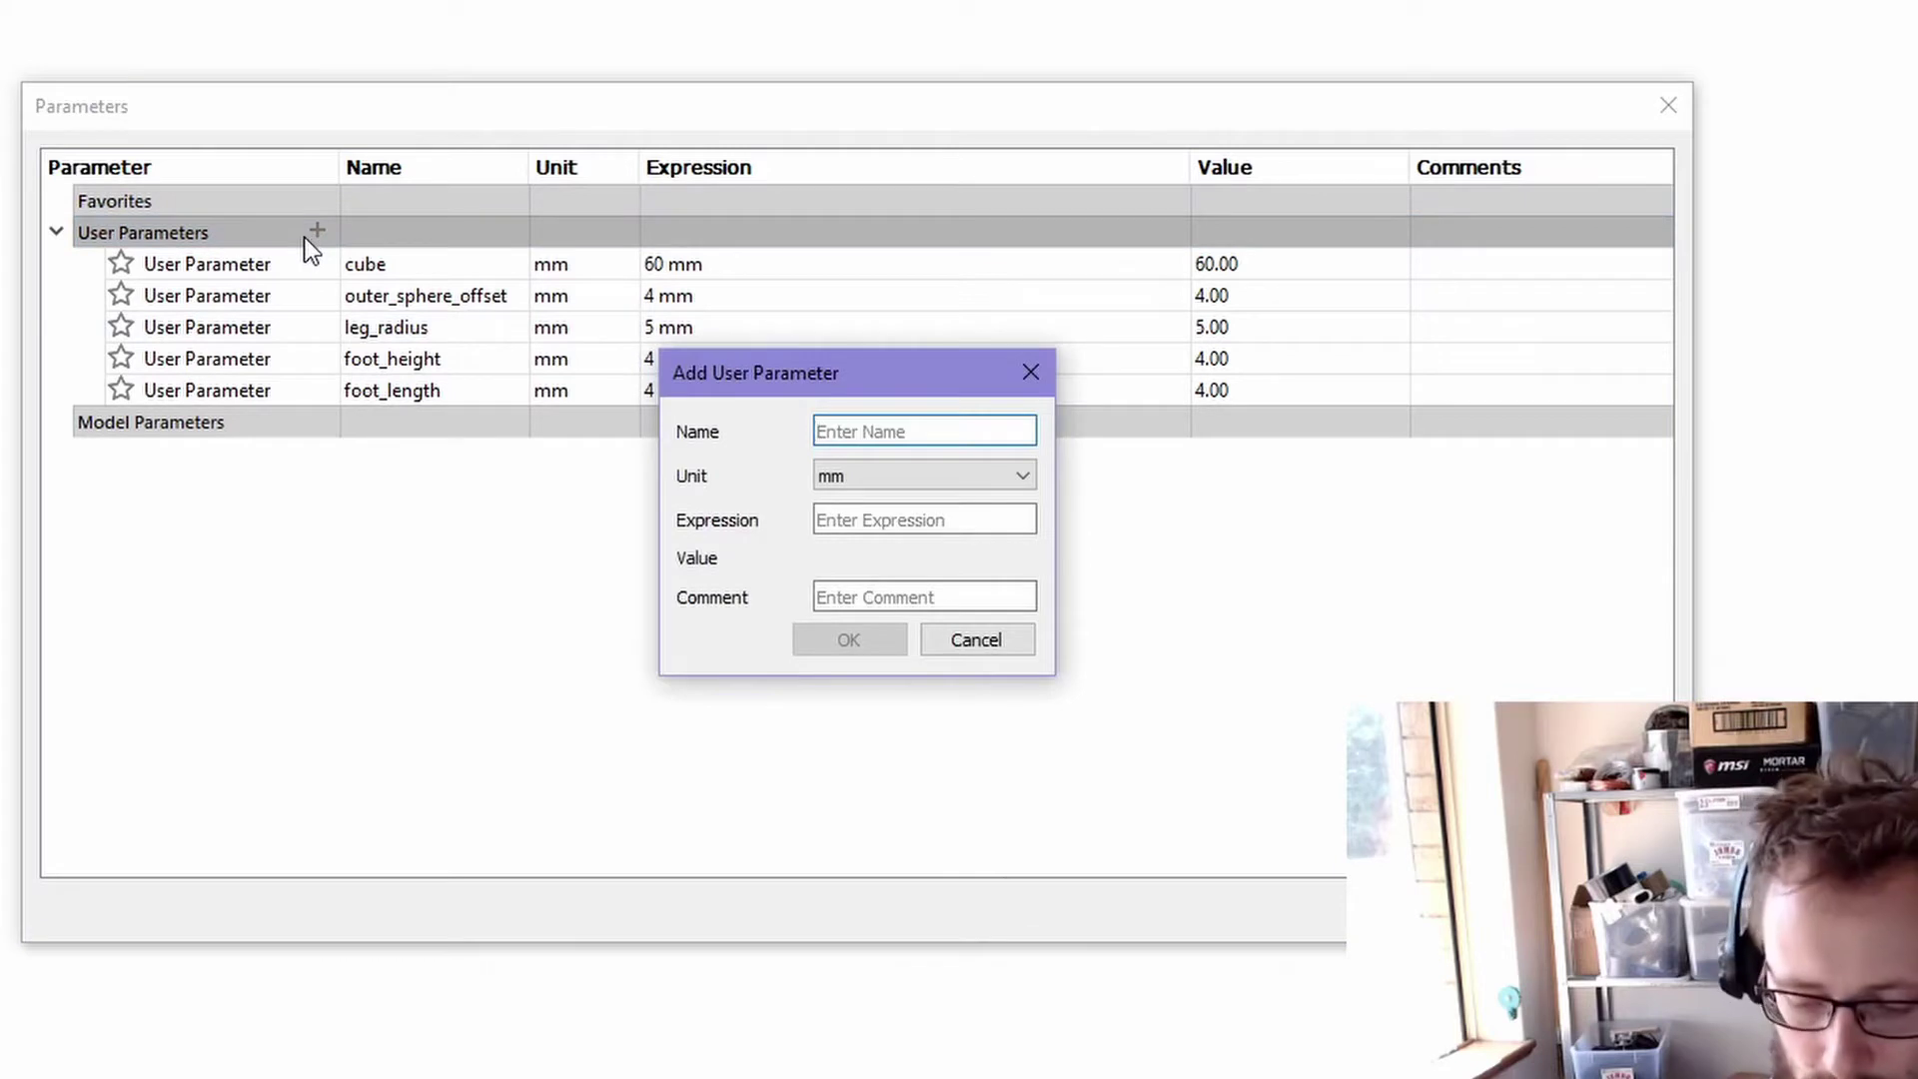
type("leg_length")
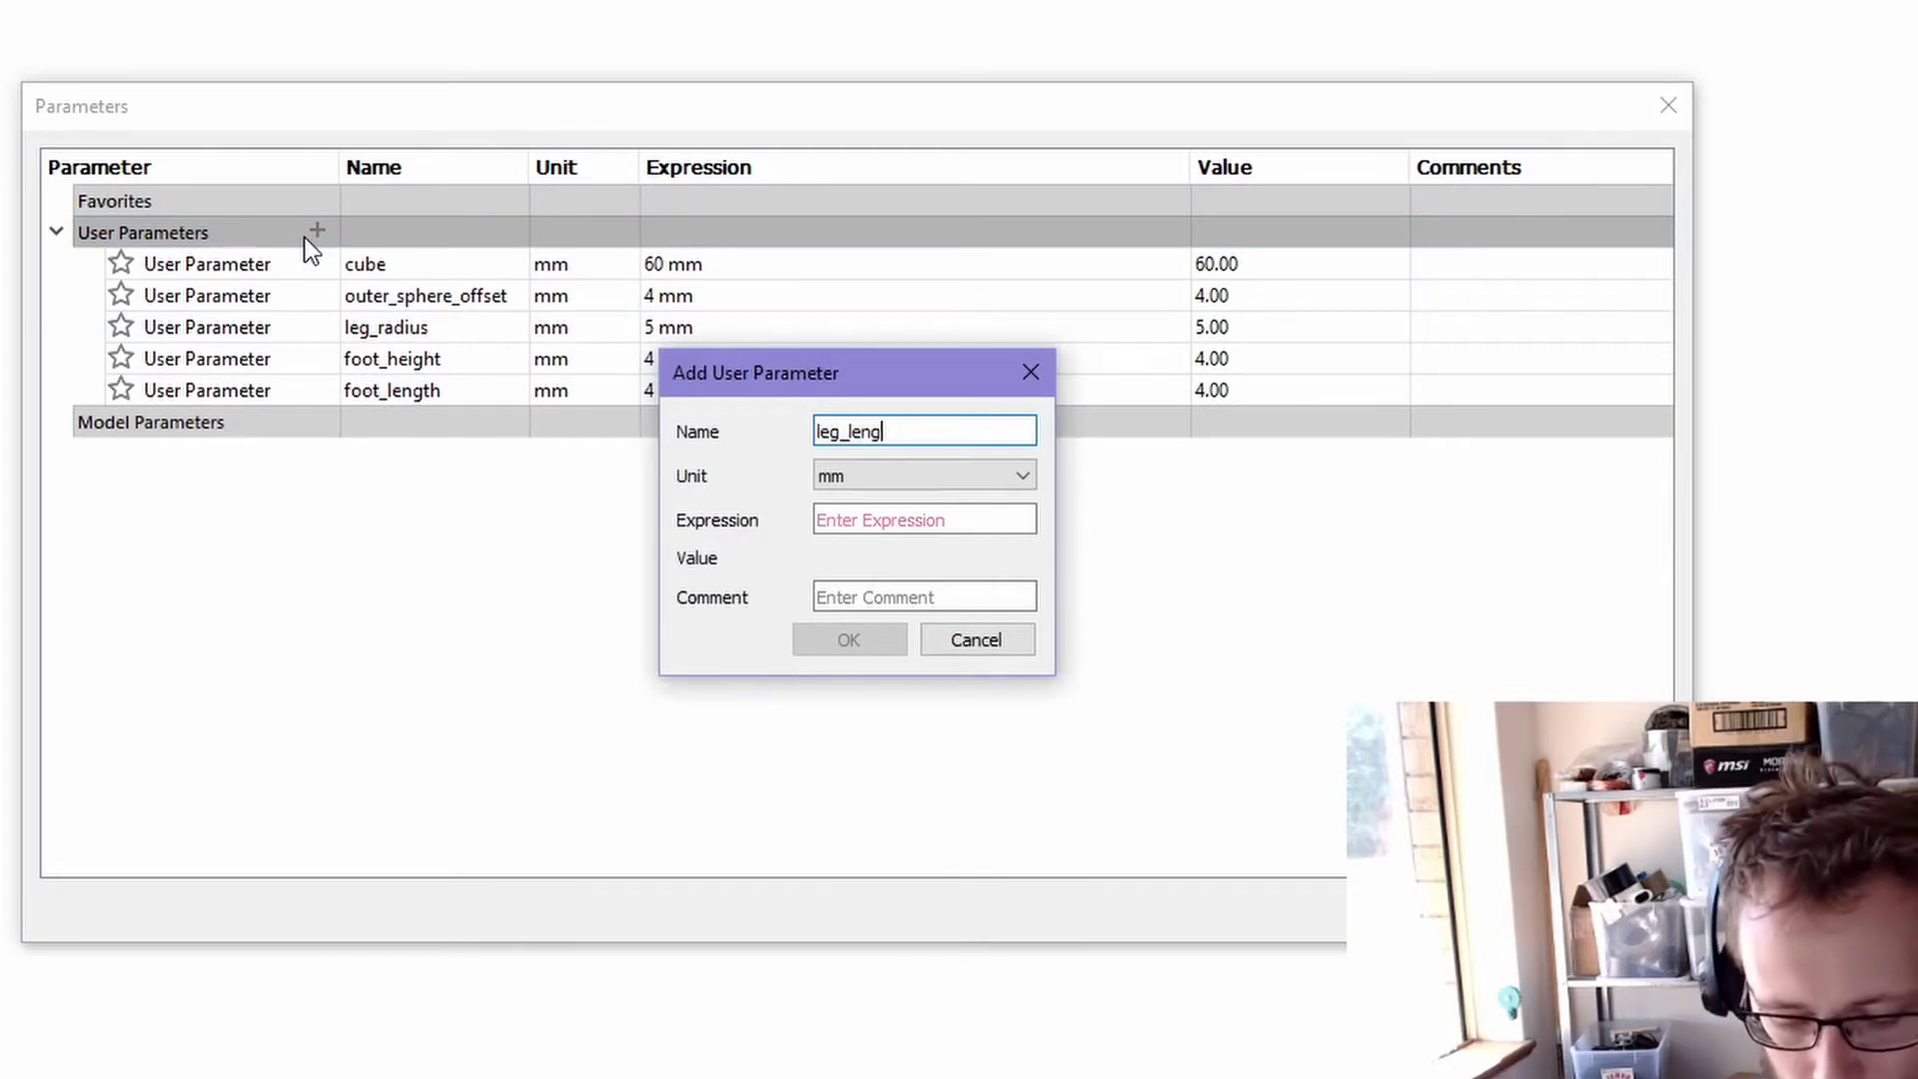
left_click(873, 532)
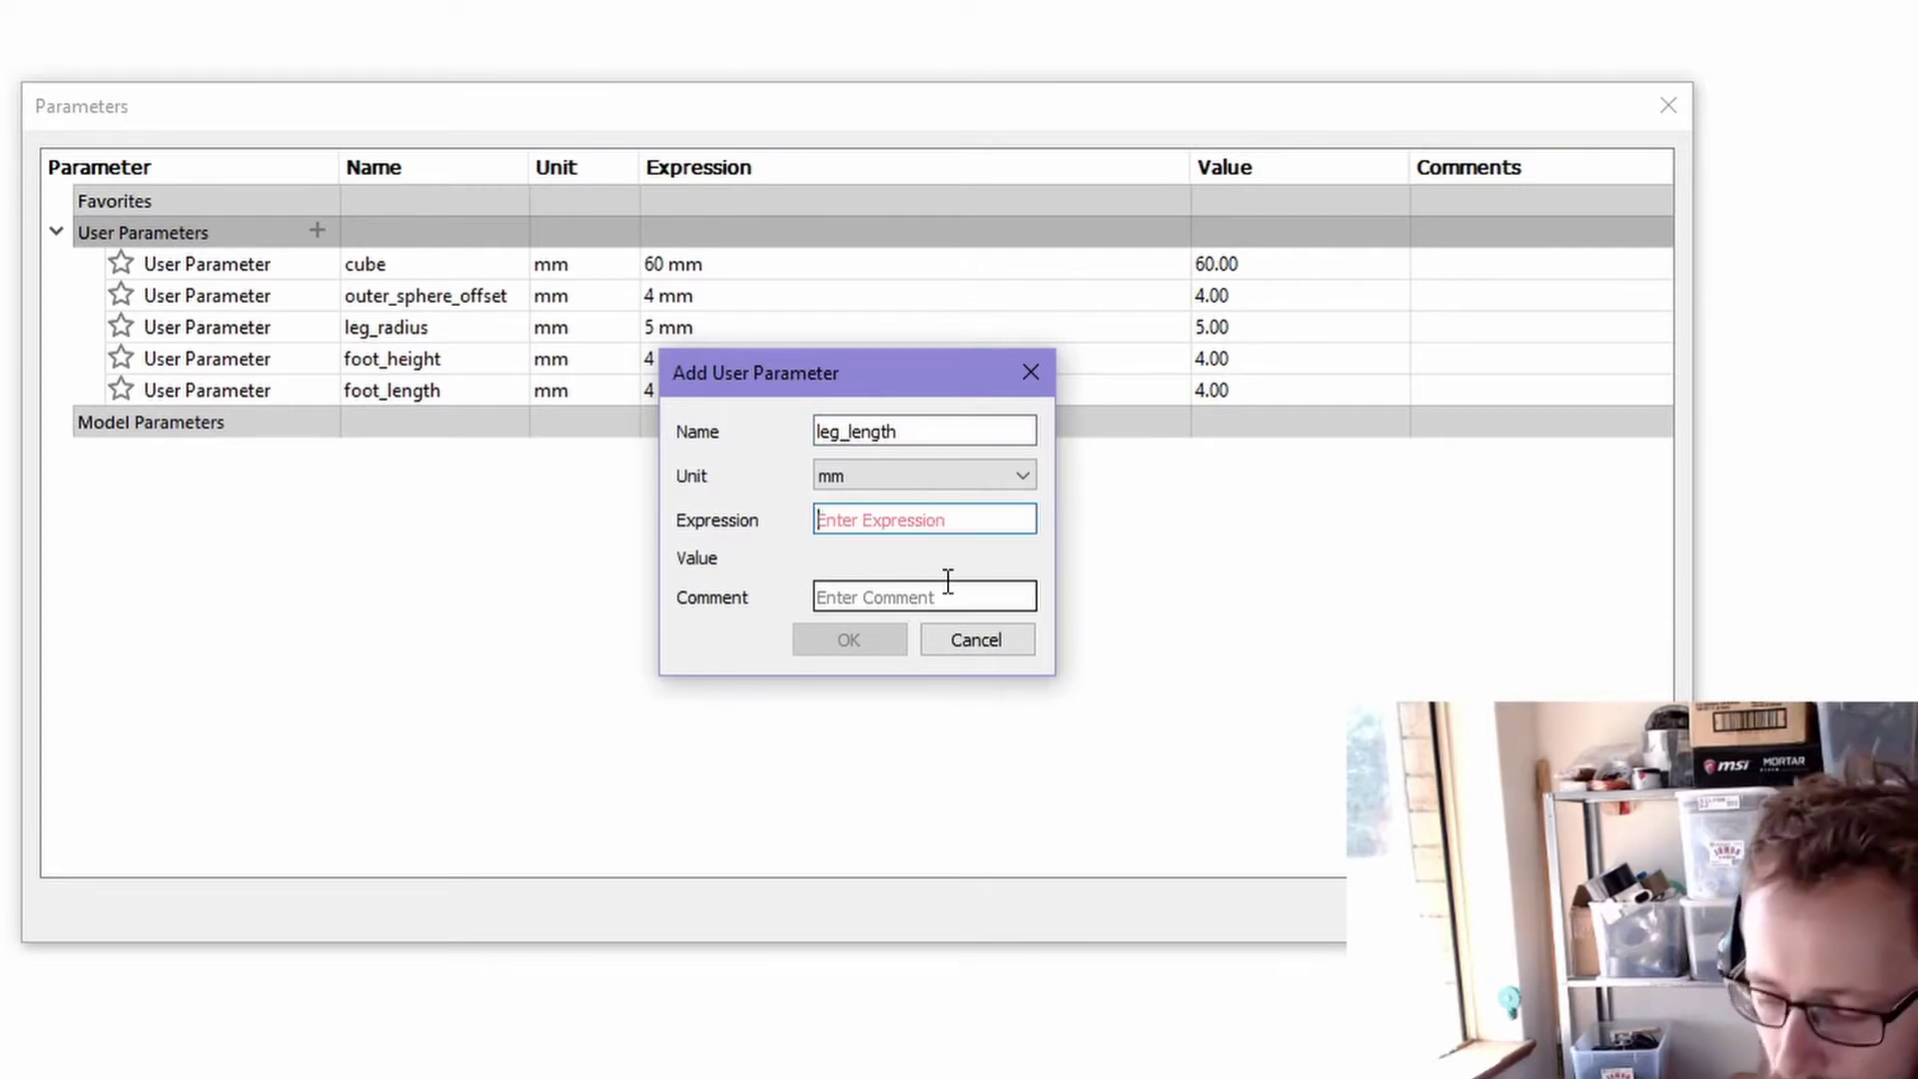
type("4")
left_click(879, 641)
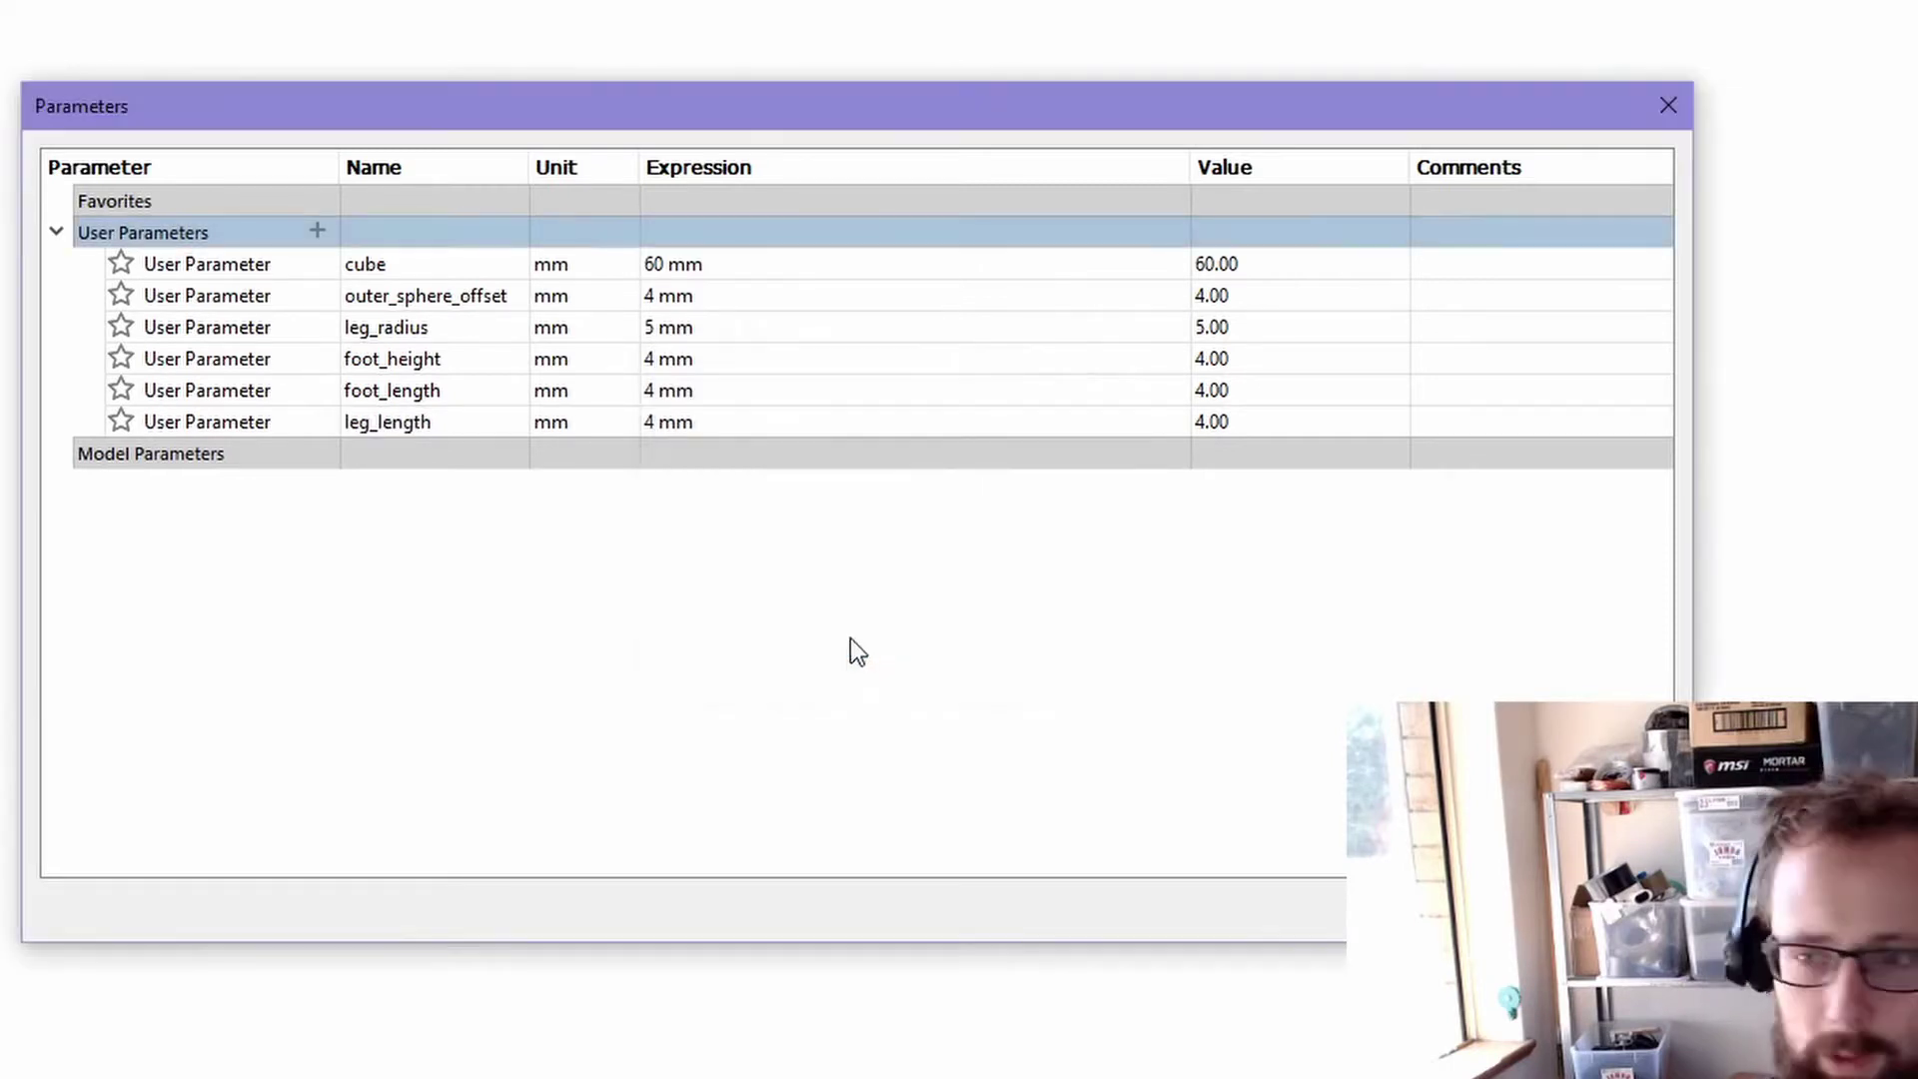
- Add clearance at 0.2 mm and begin an inner_sphere_radius parameter
left_click(318, 231)
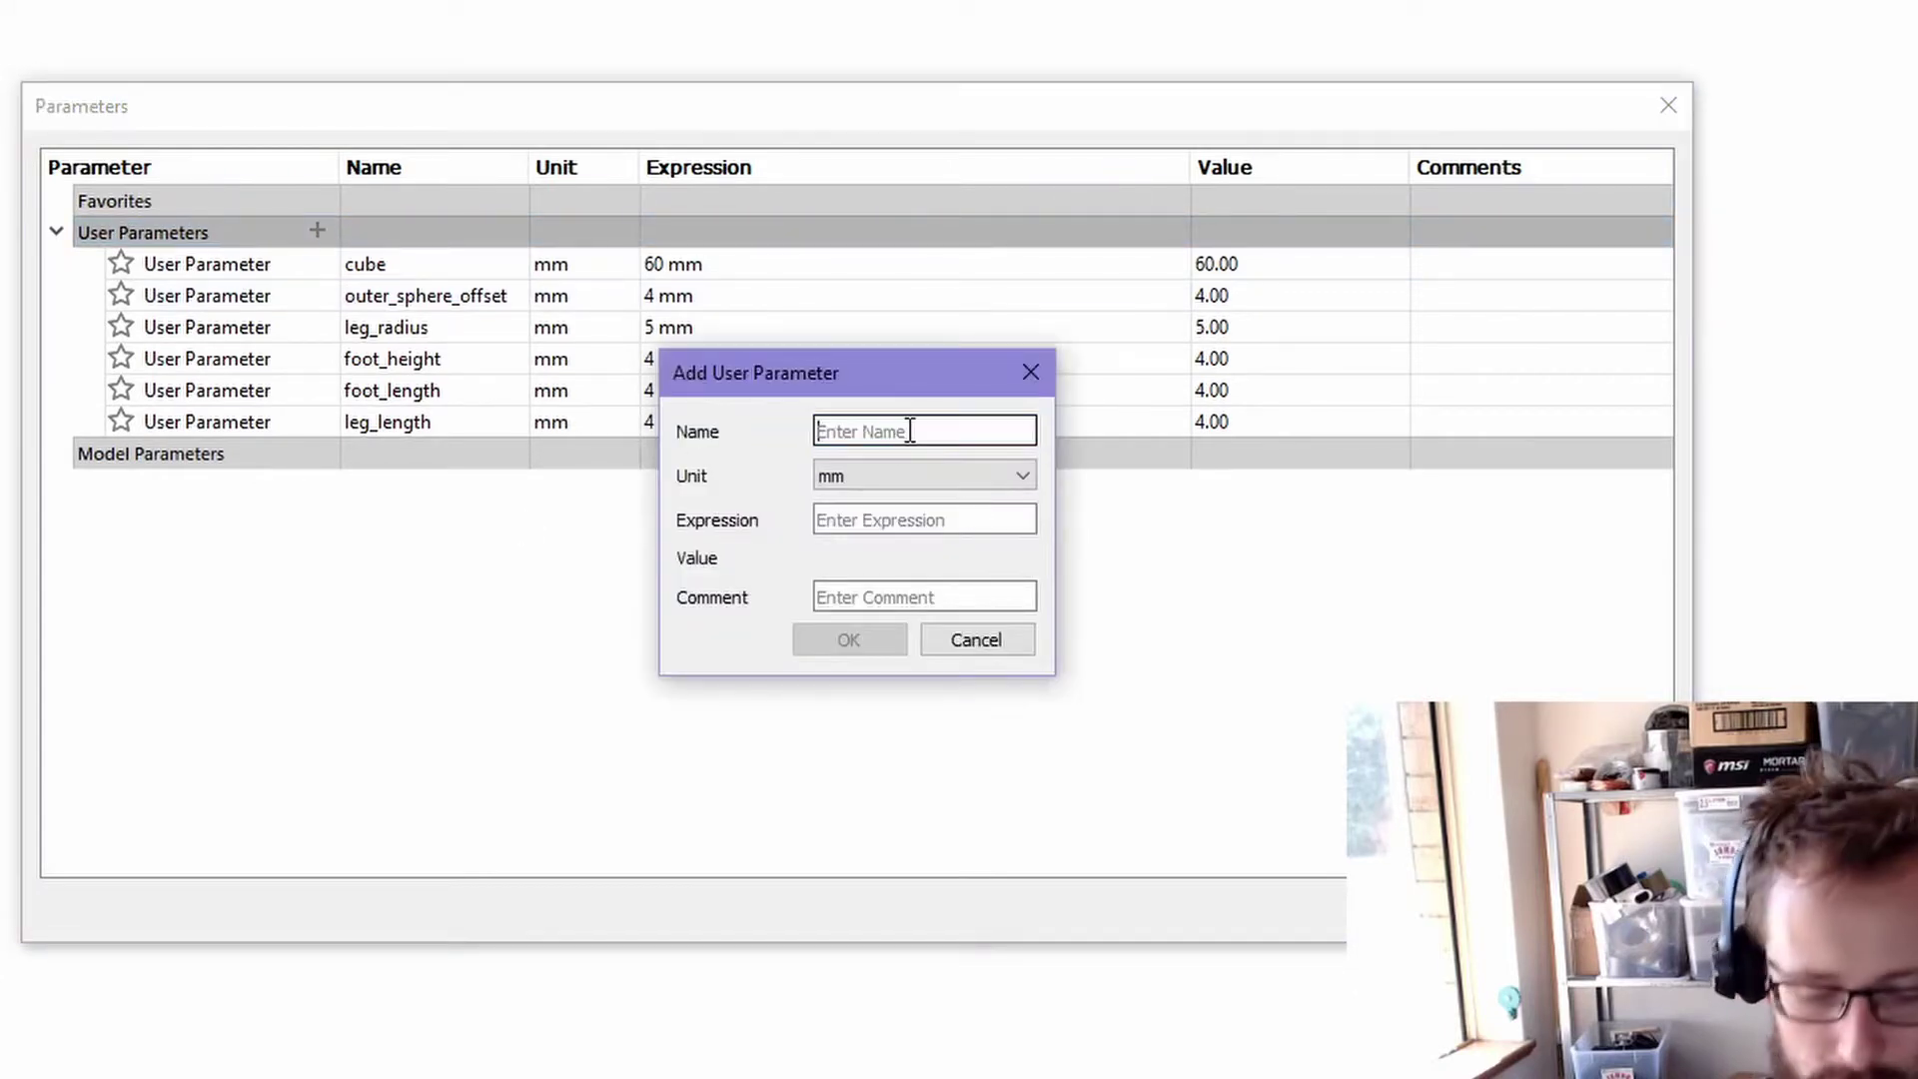
type("clearance")
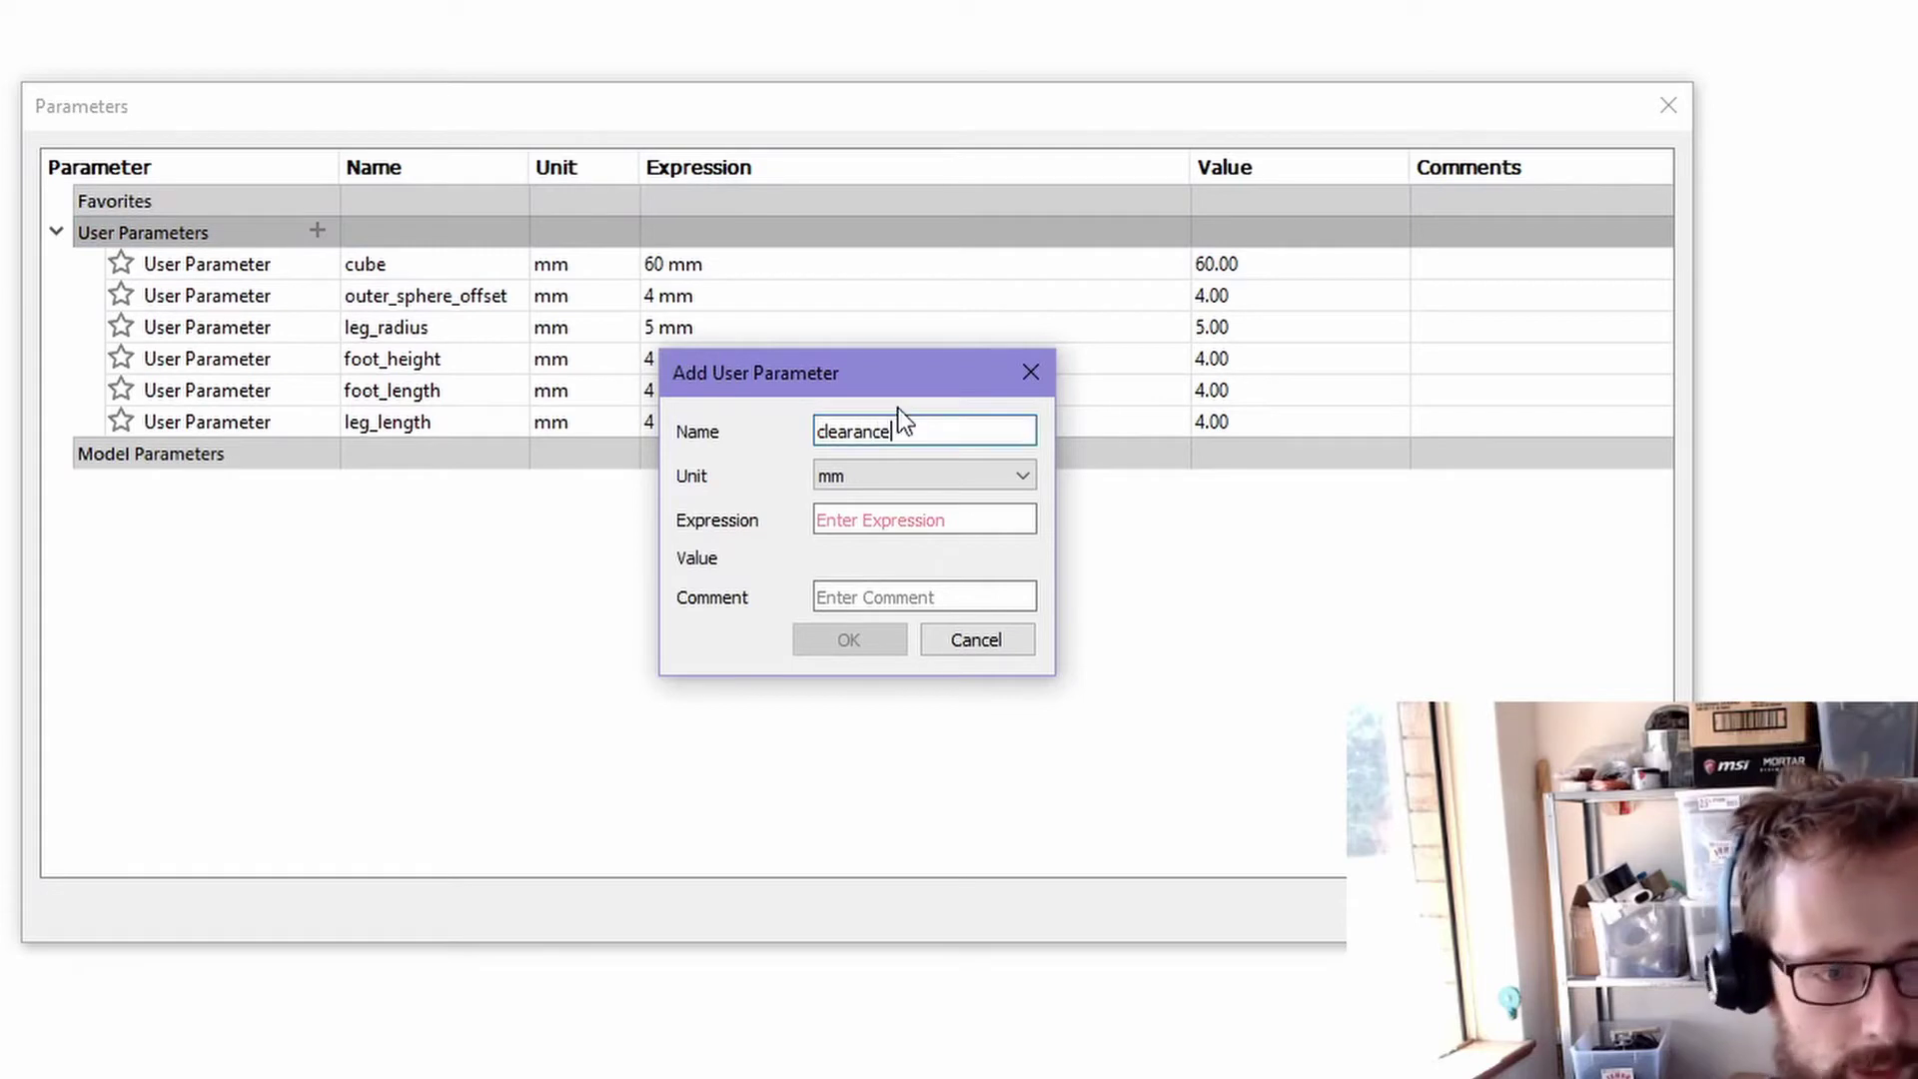
left_click(971, 524)
type("0.2")
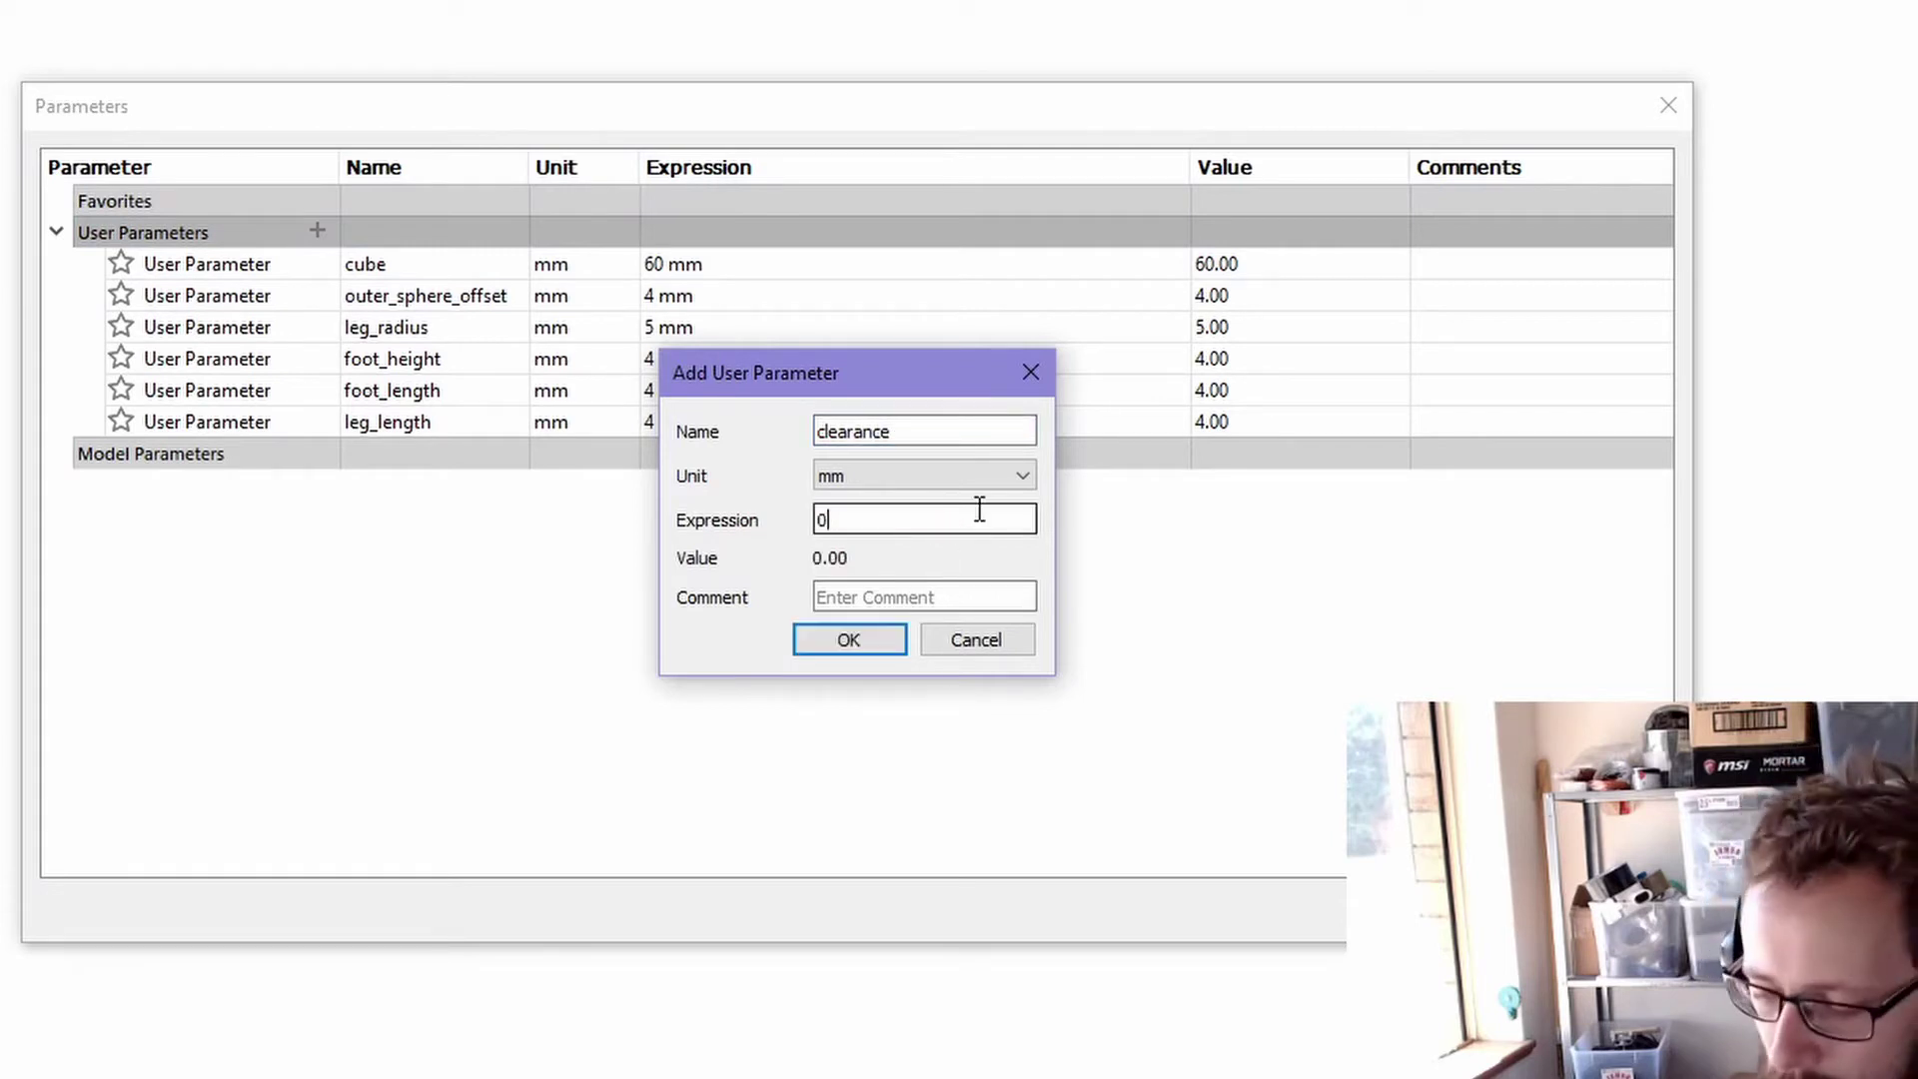
left_click(863, 652)
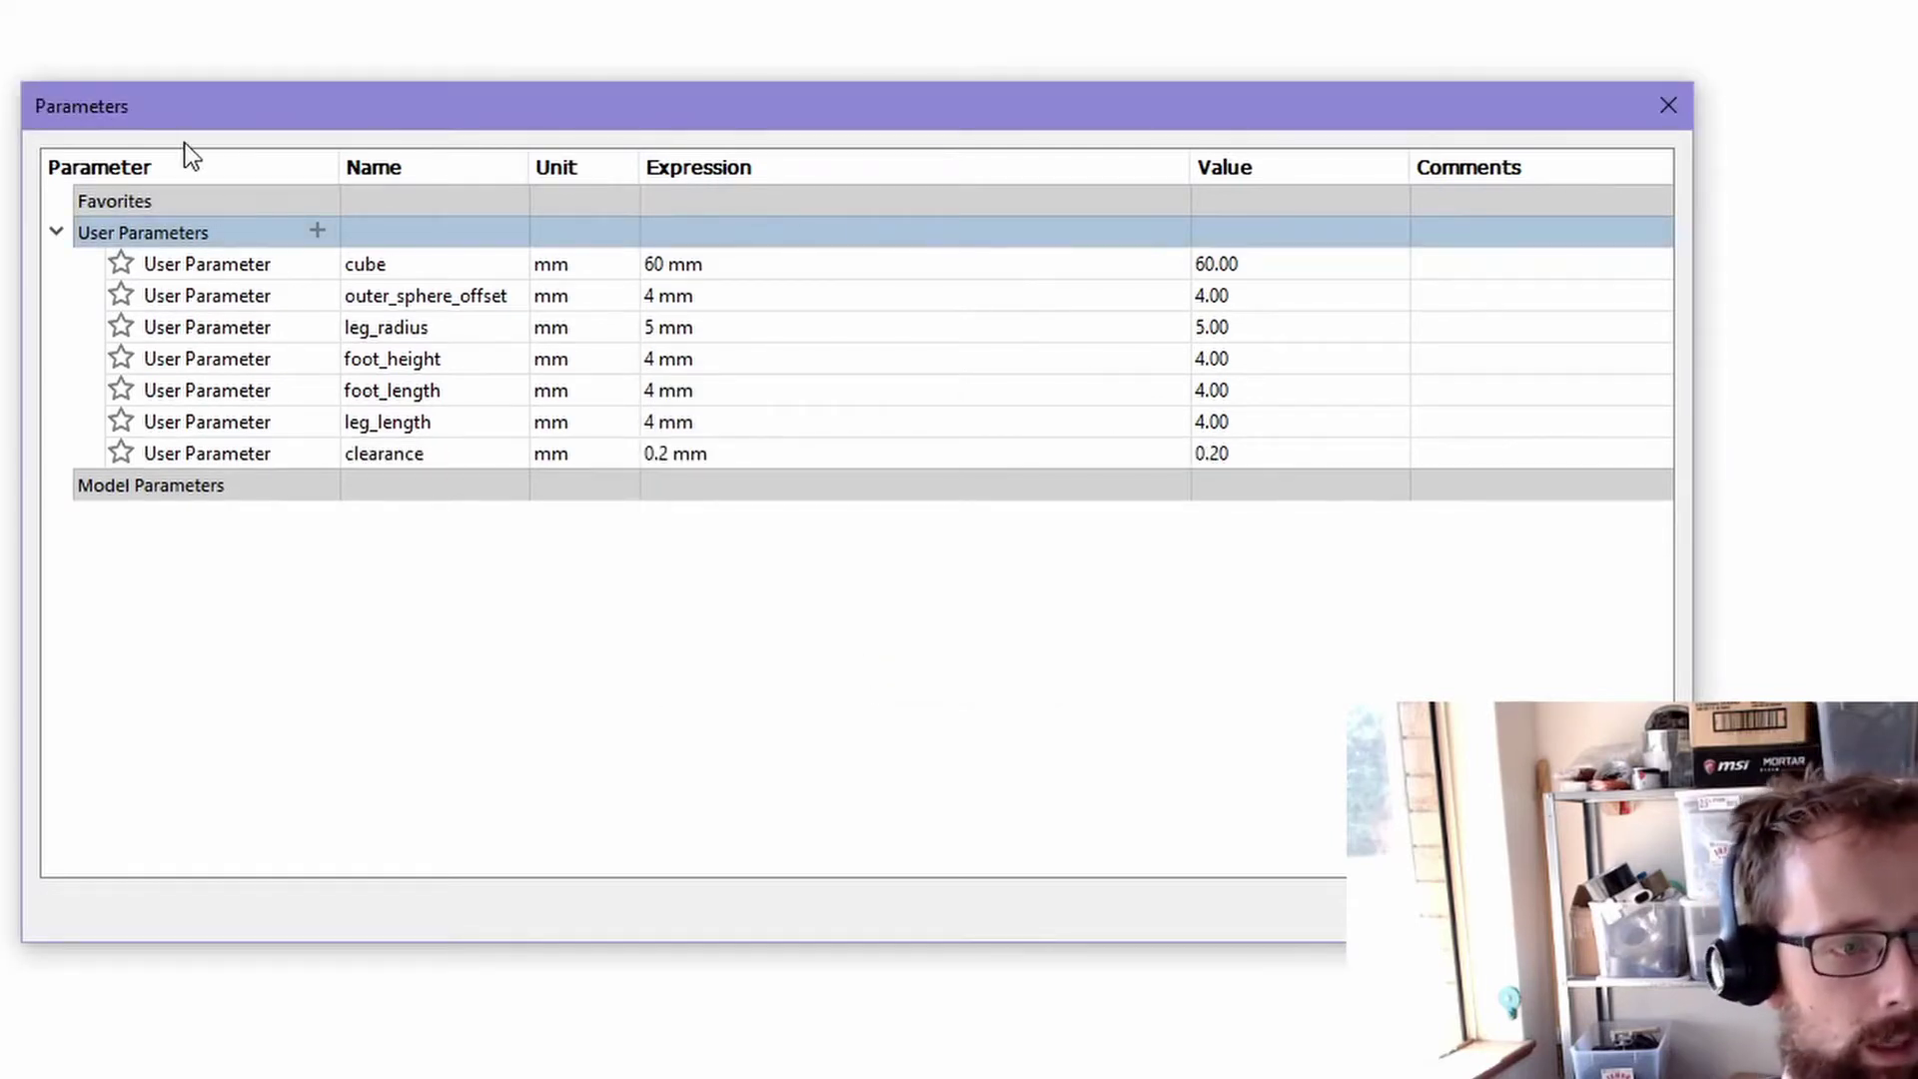
left_click(312, 229)
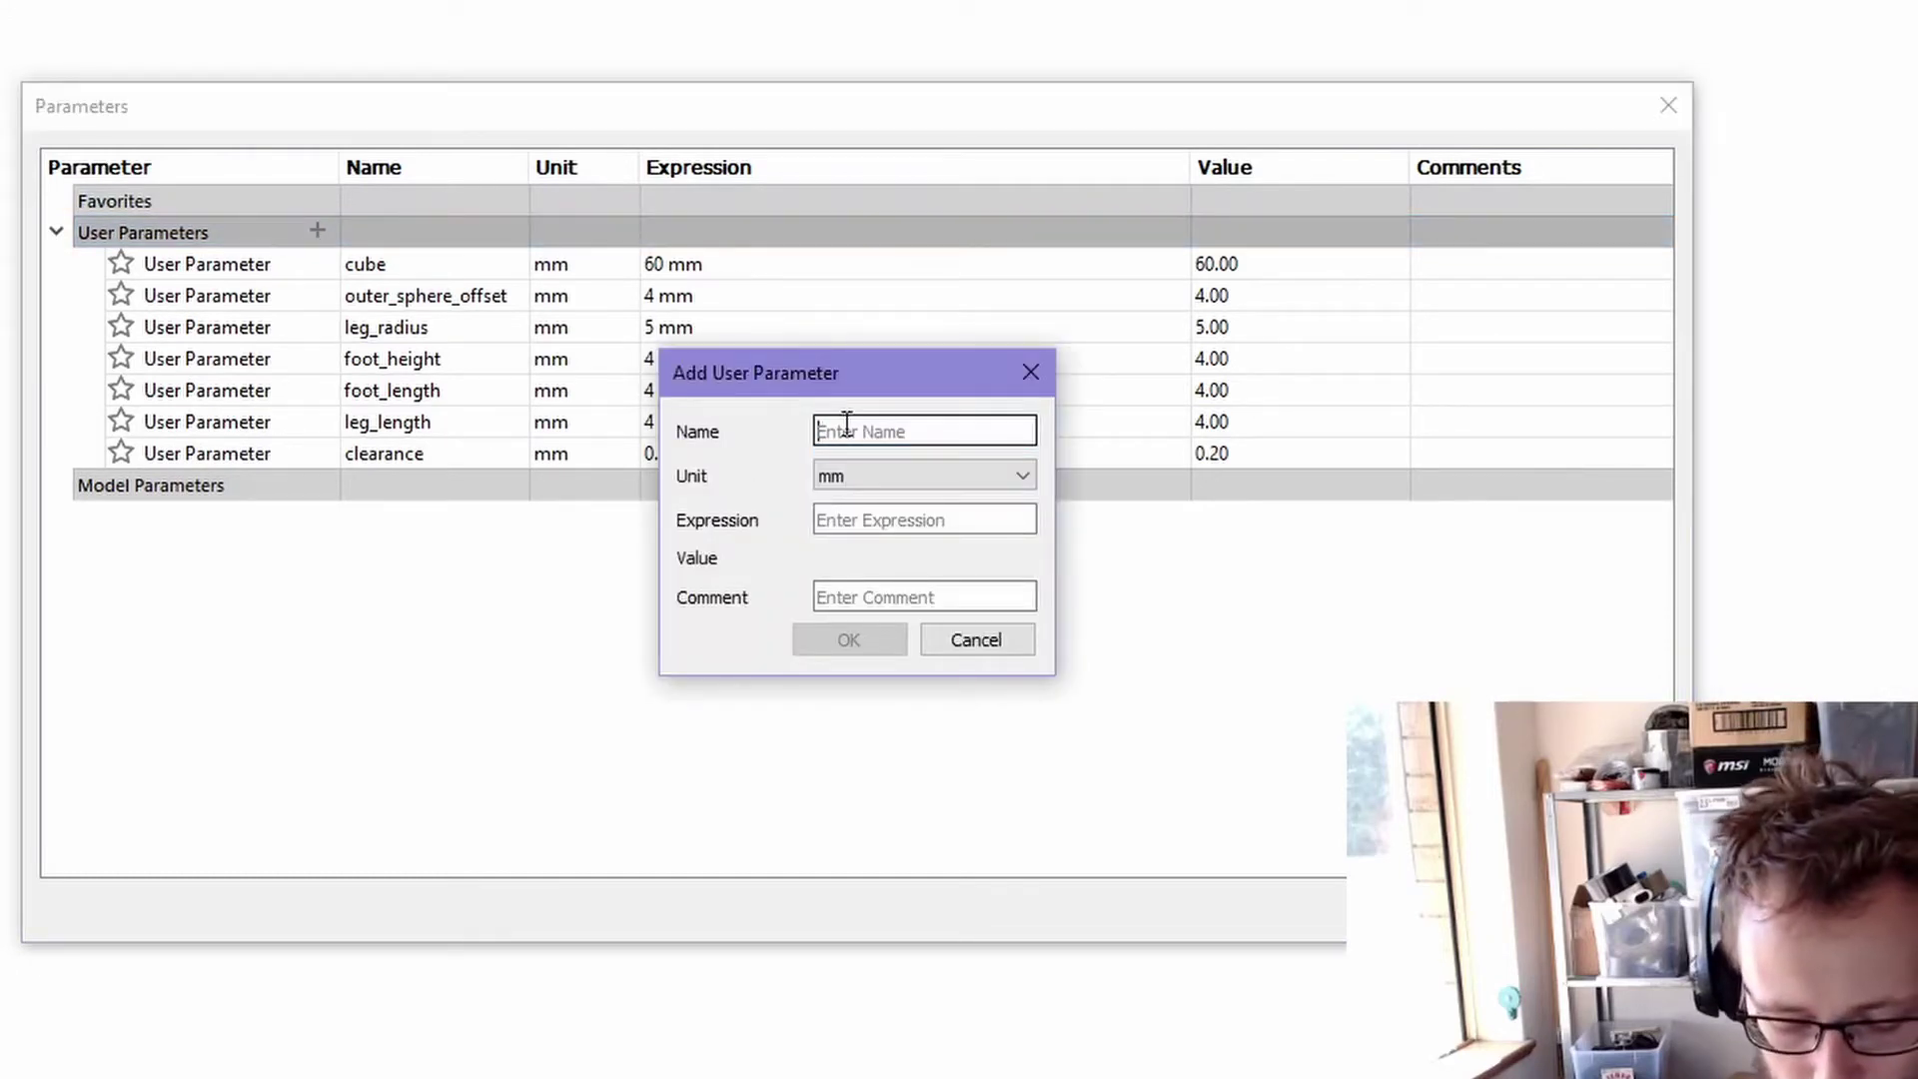
type("inner_sp")
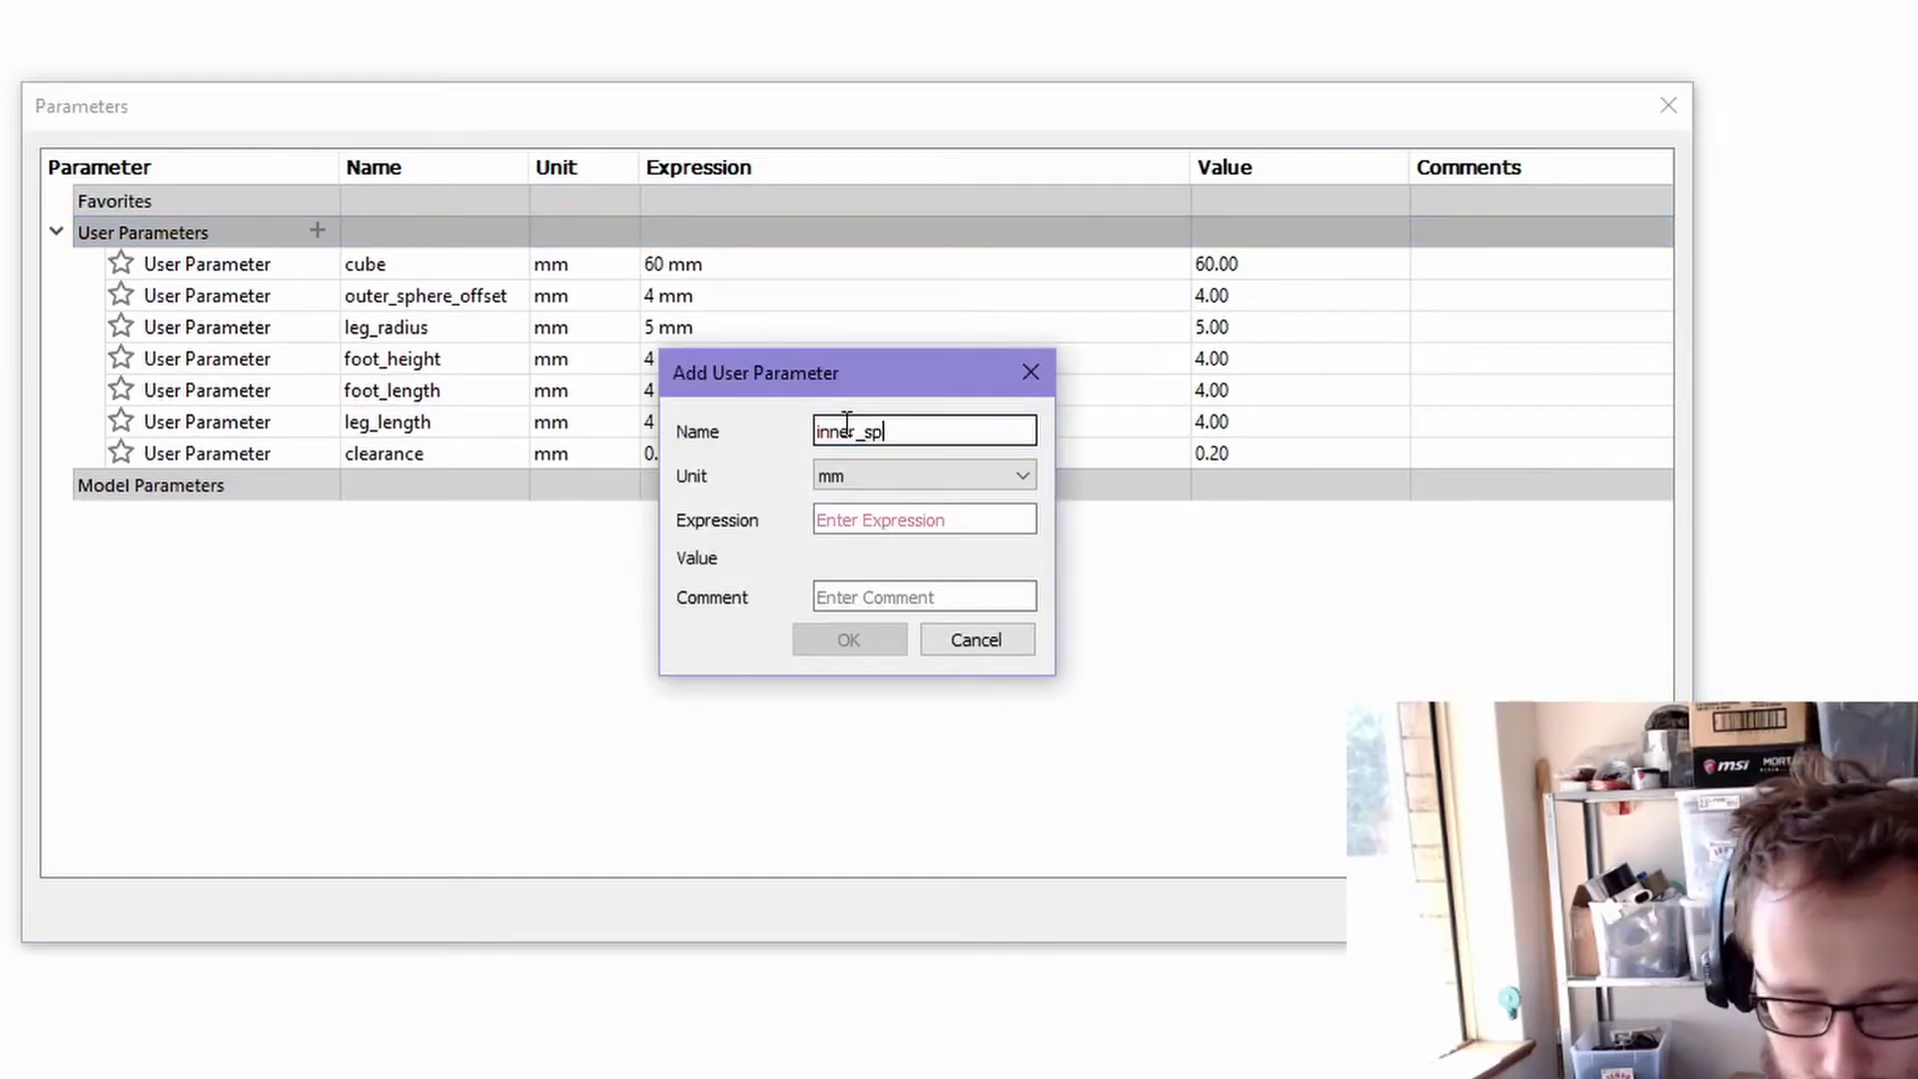
type("here_ra")
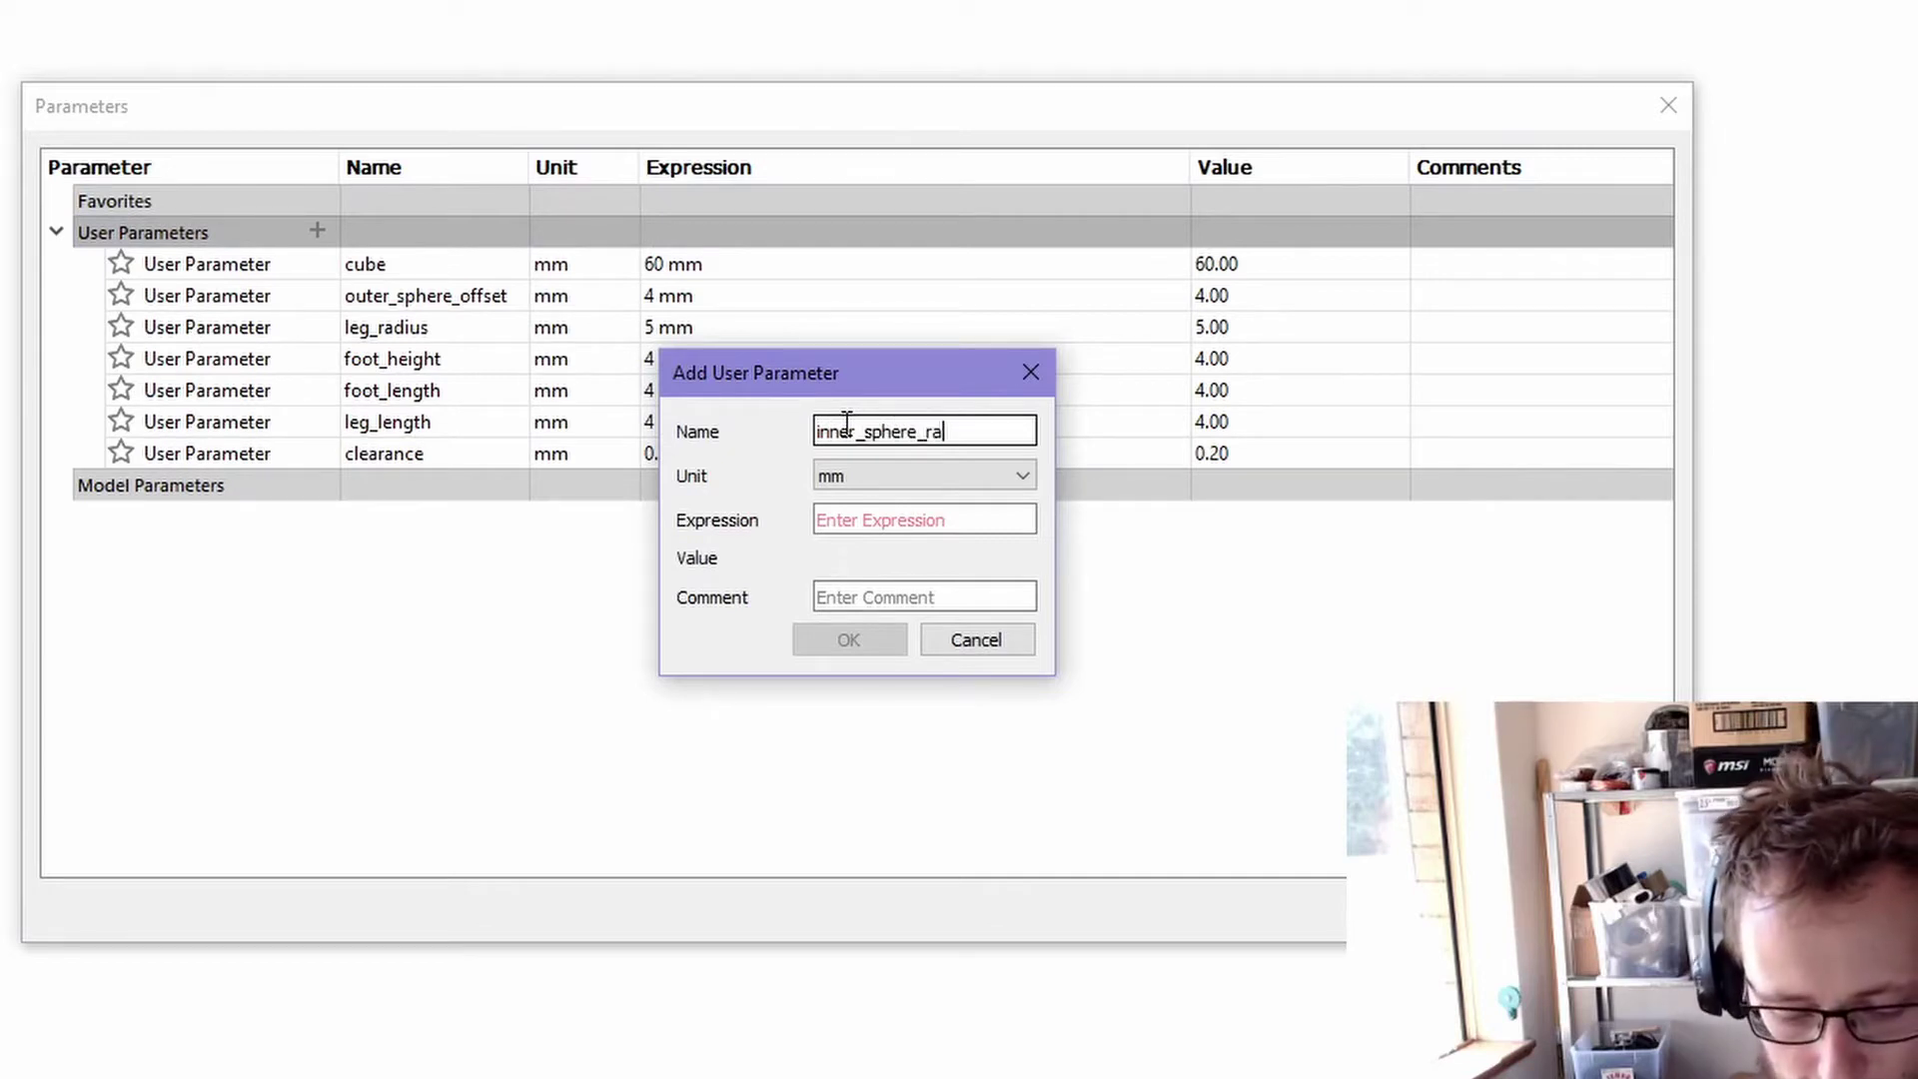
type("dius")
- Set inner_sphere_radius to cube/2 - outer_sphere_offset - leg_length - foot_height (18 mm)
left_click(878, 520)
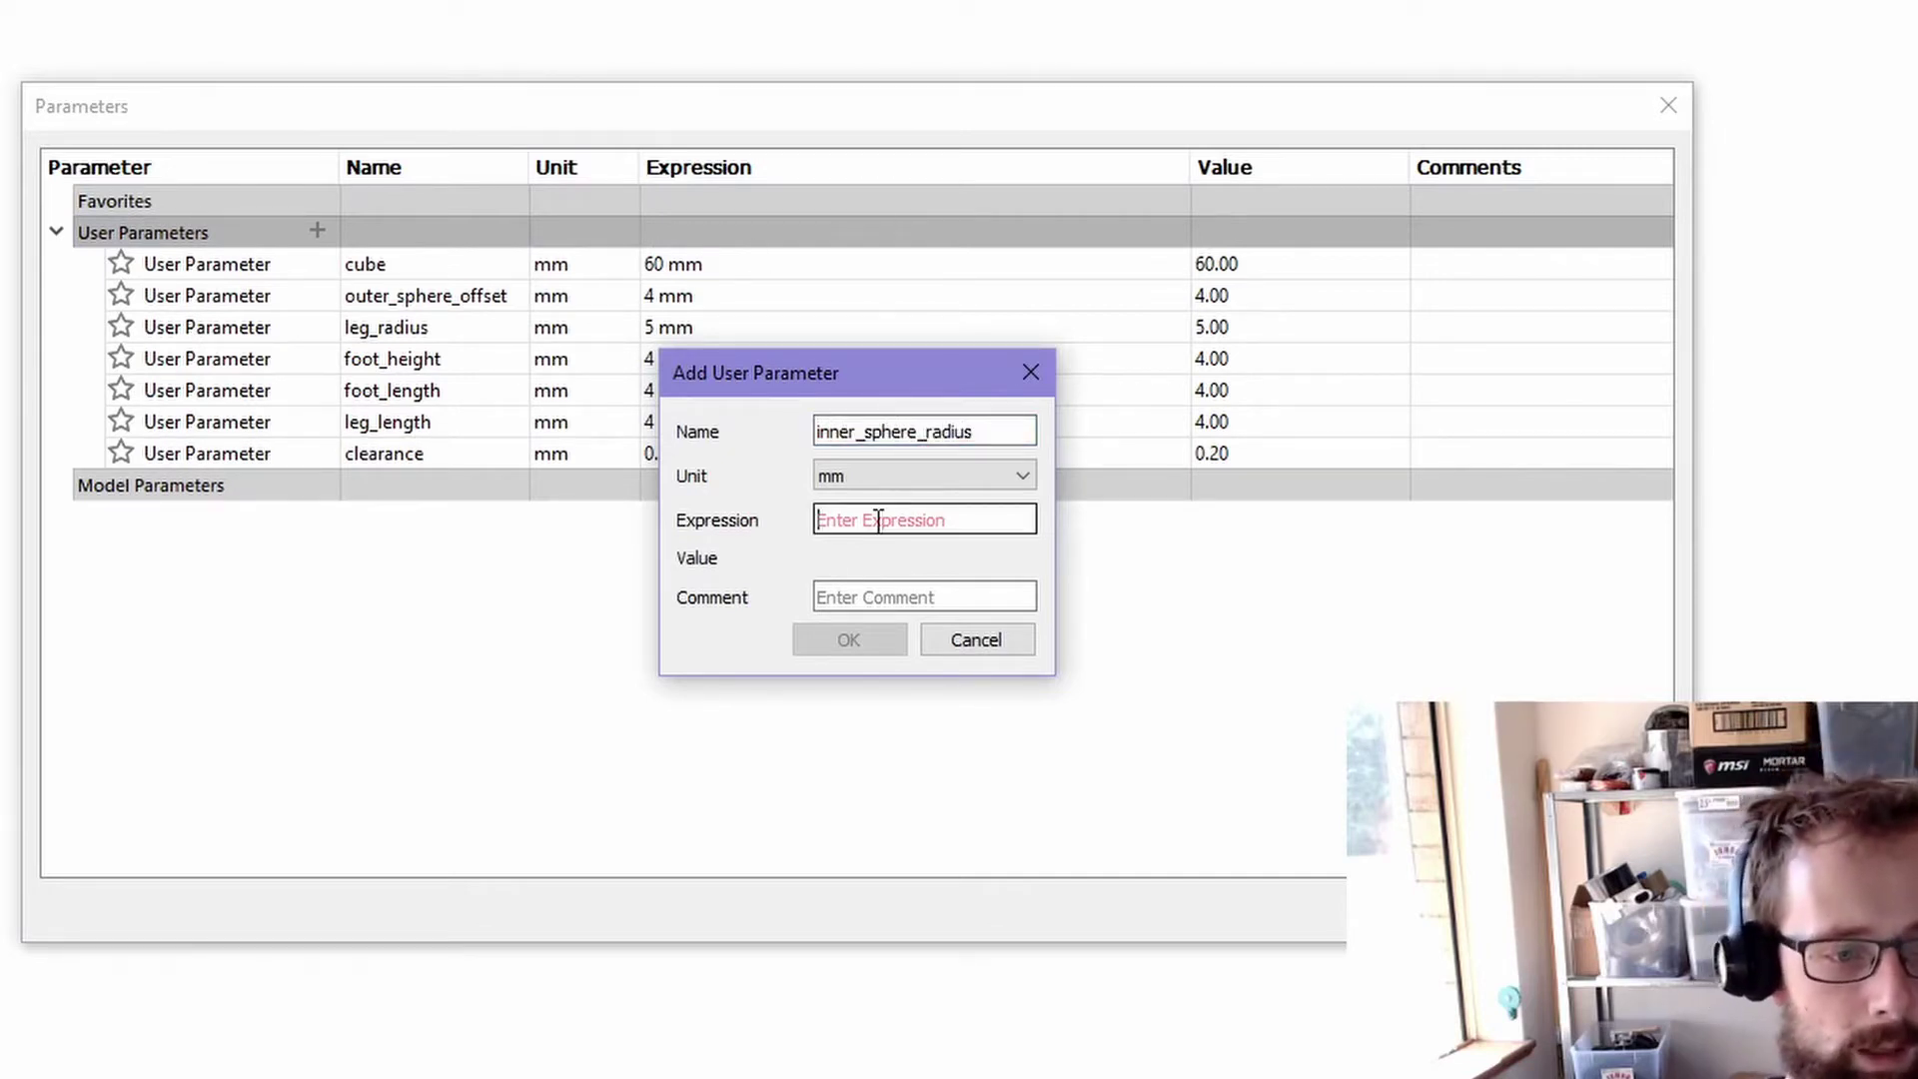
type("cub")
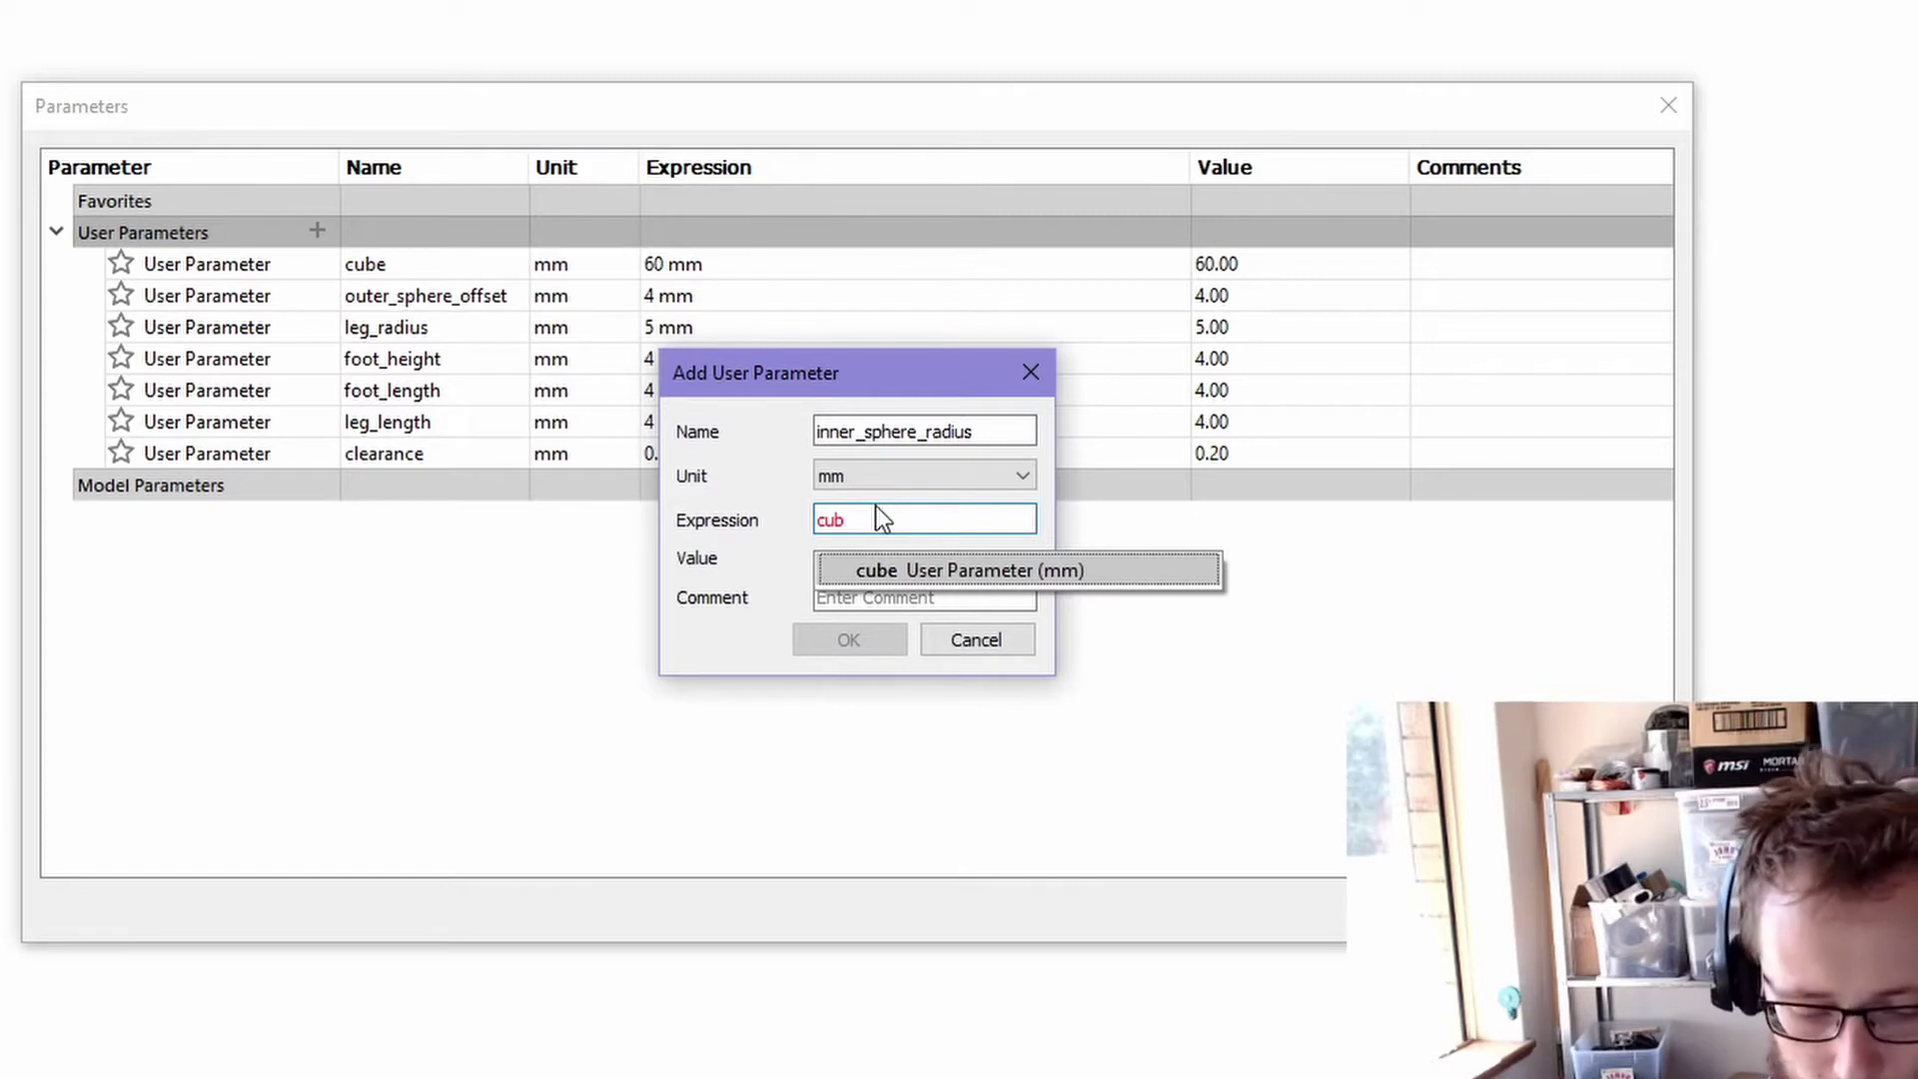
type("e/")
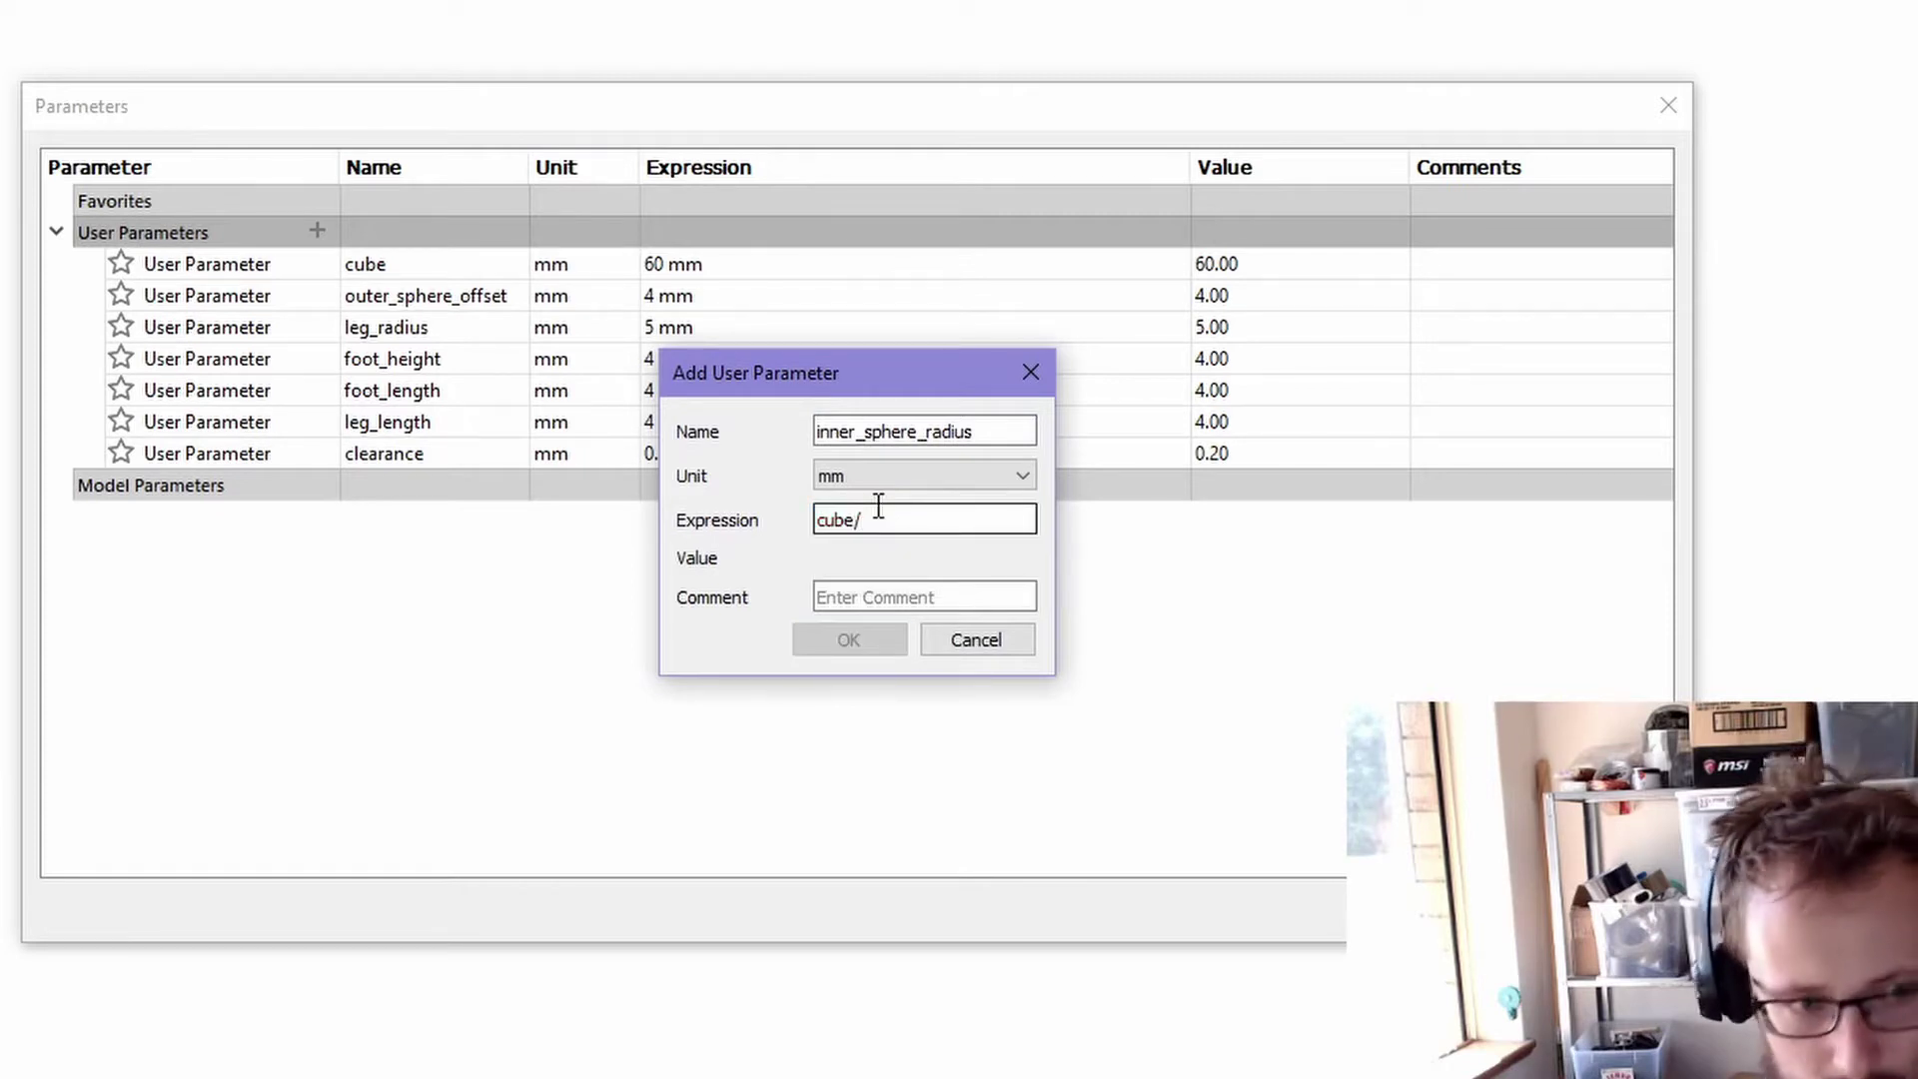
type("2")
type("+")
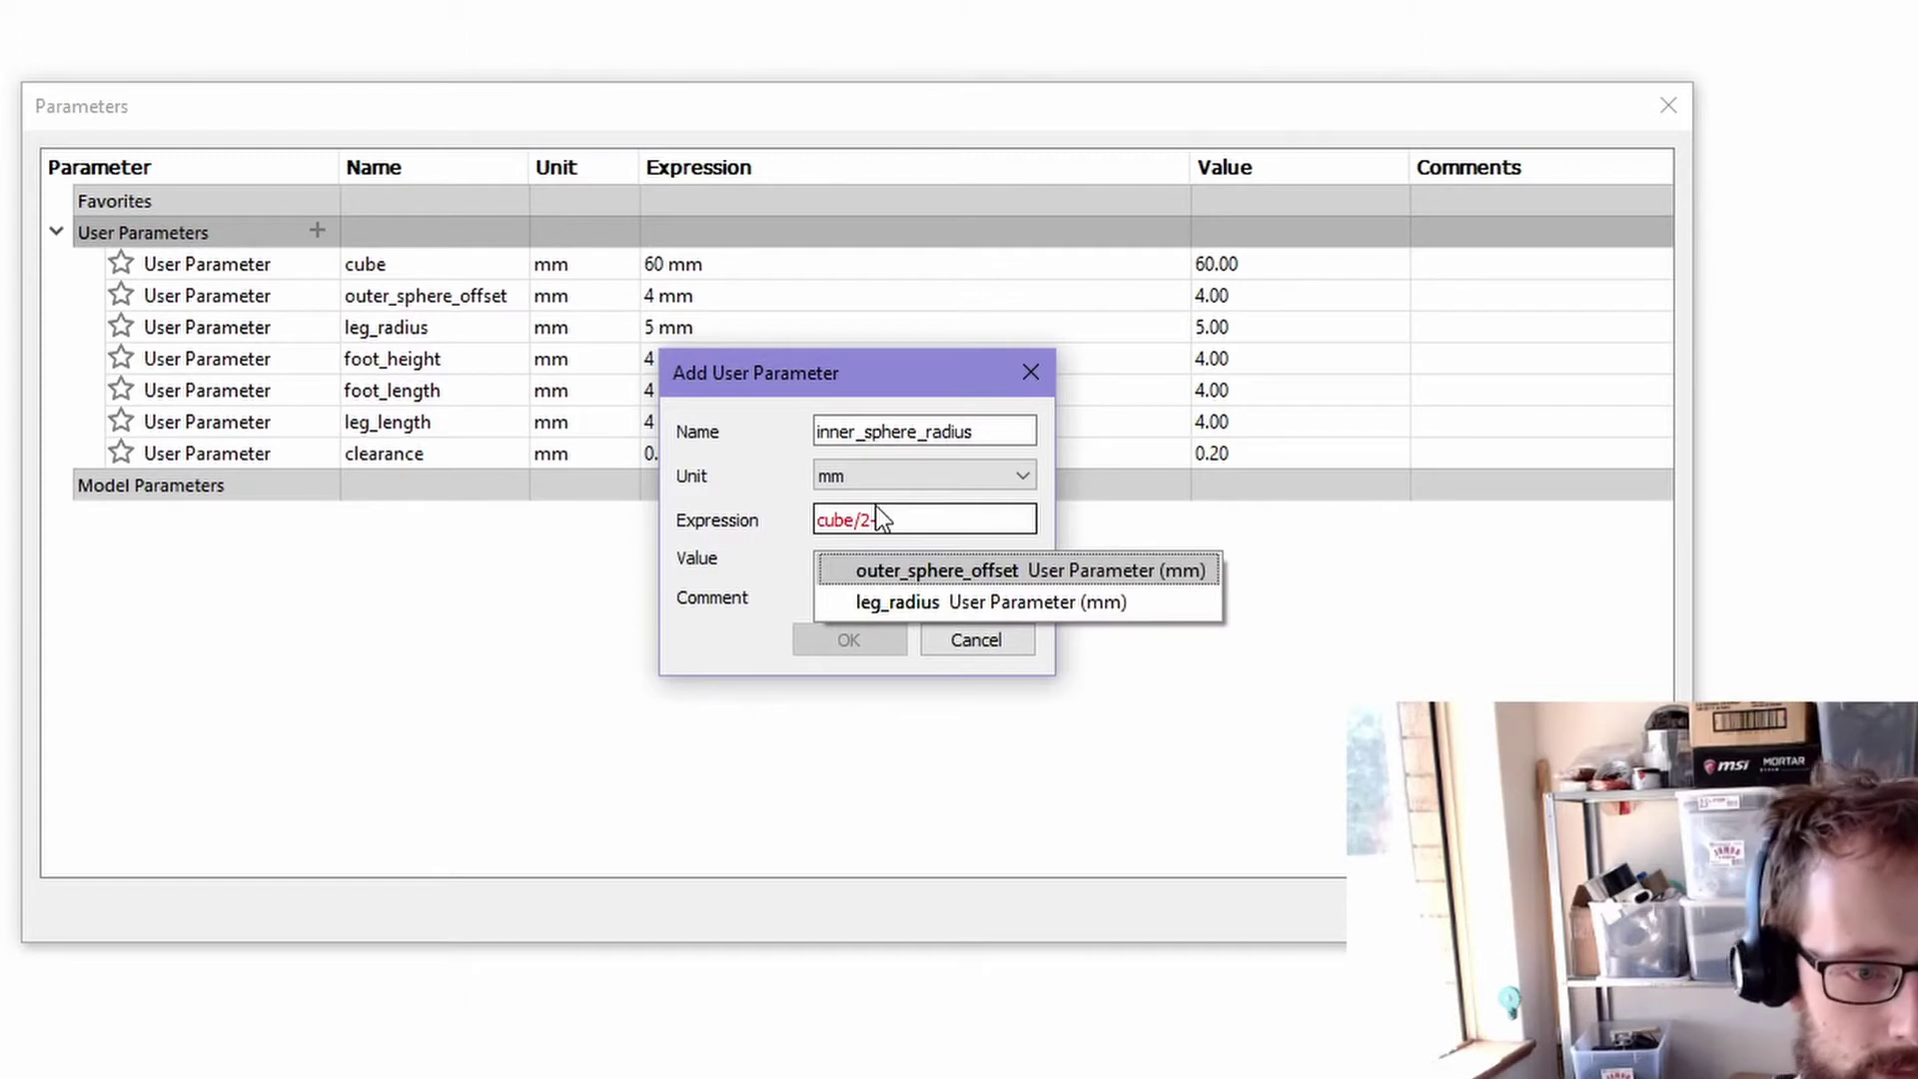
left_click(977, 567)
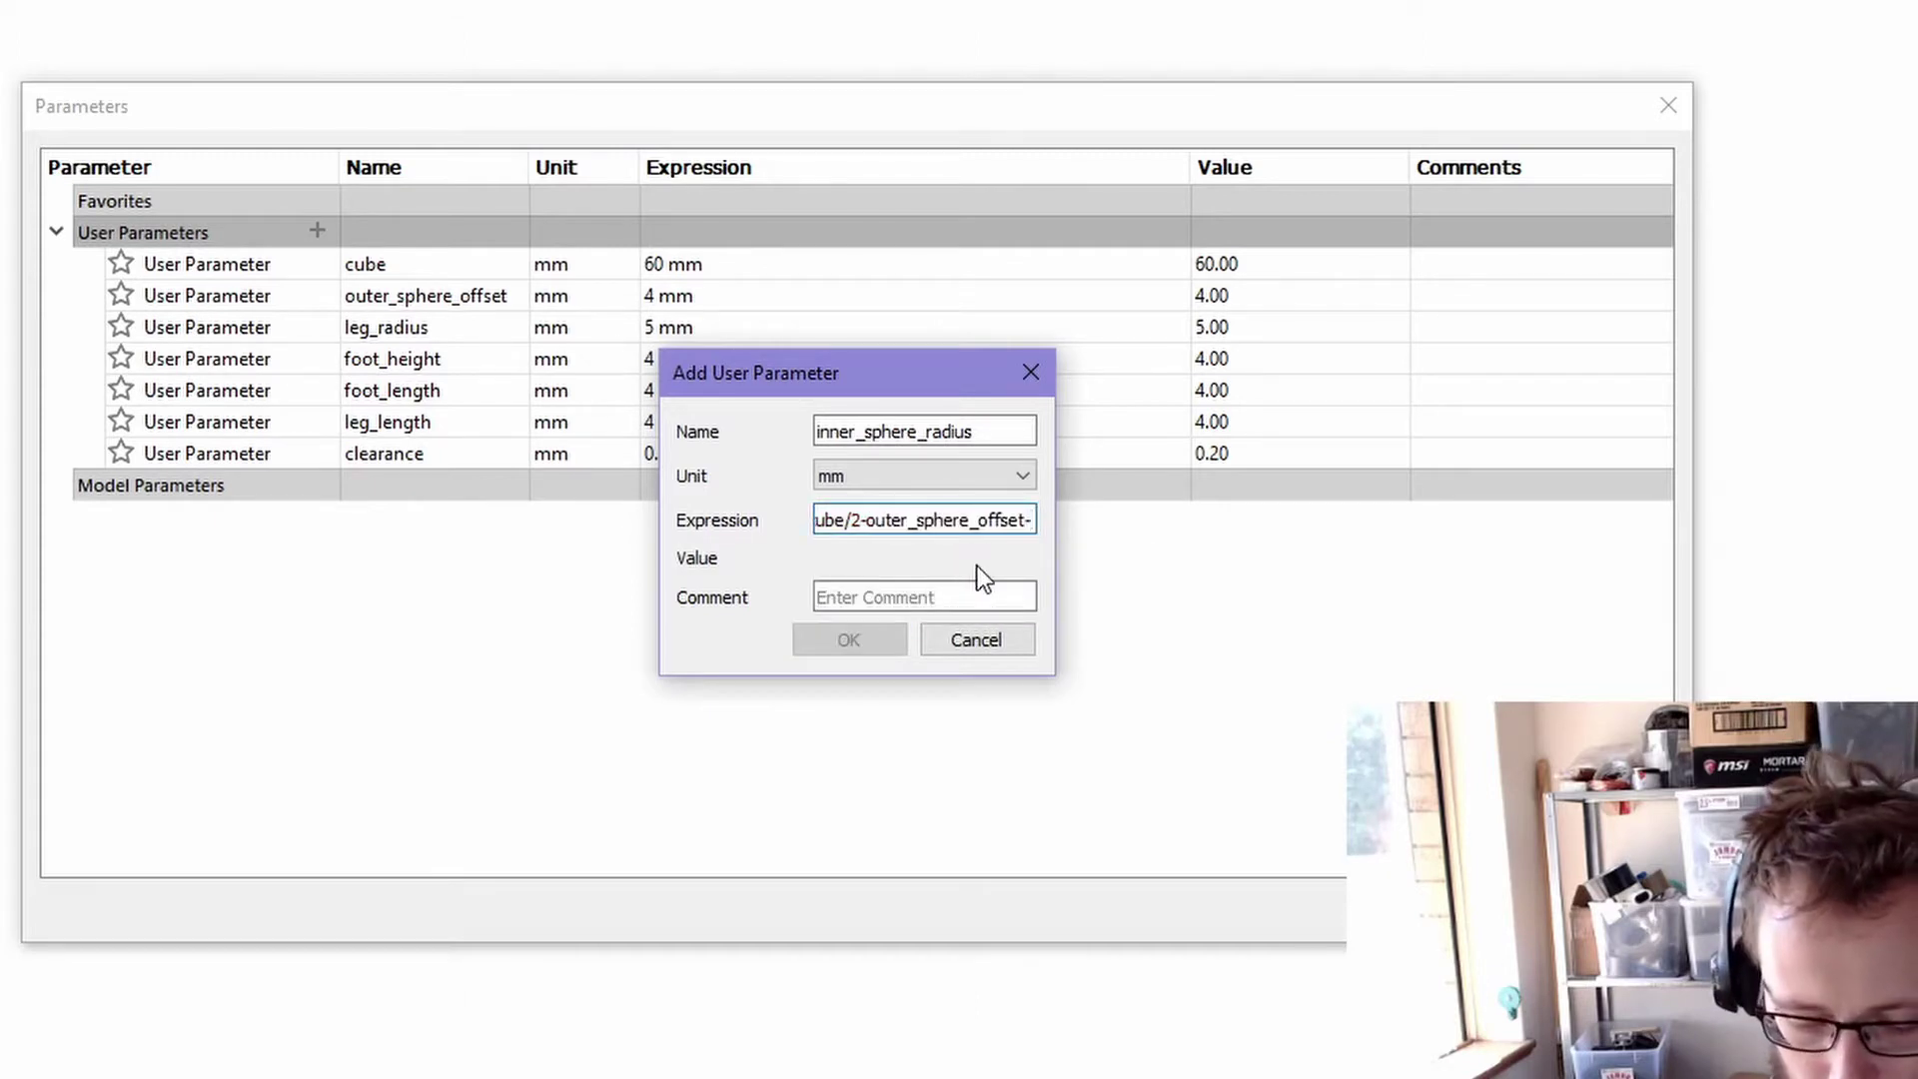
type("leg")
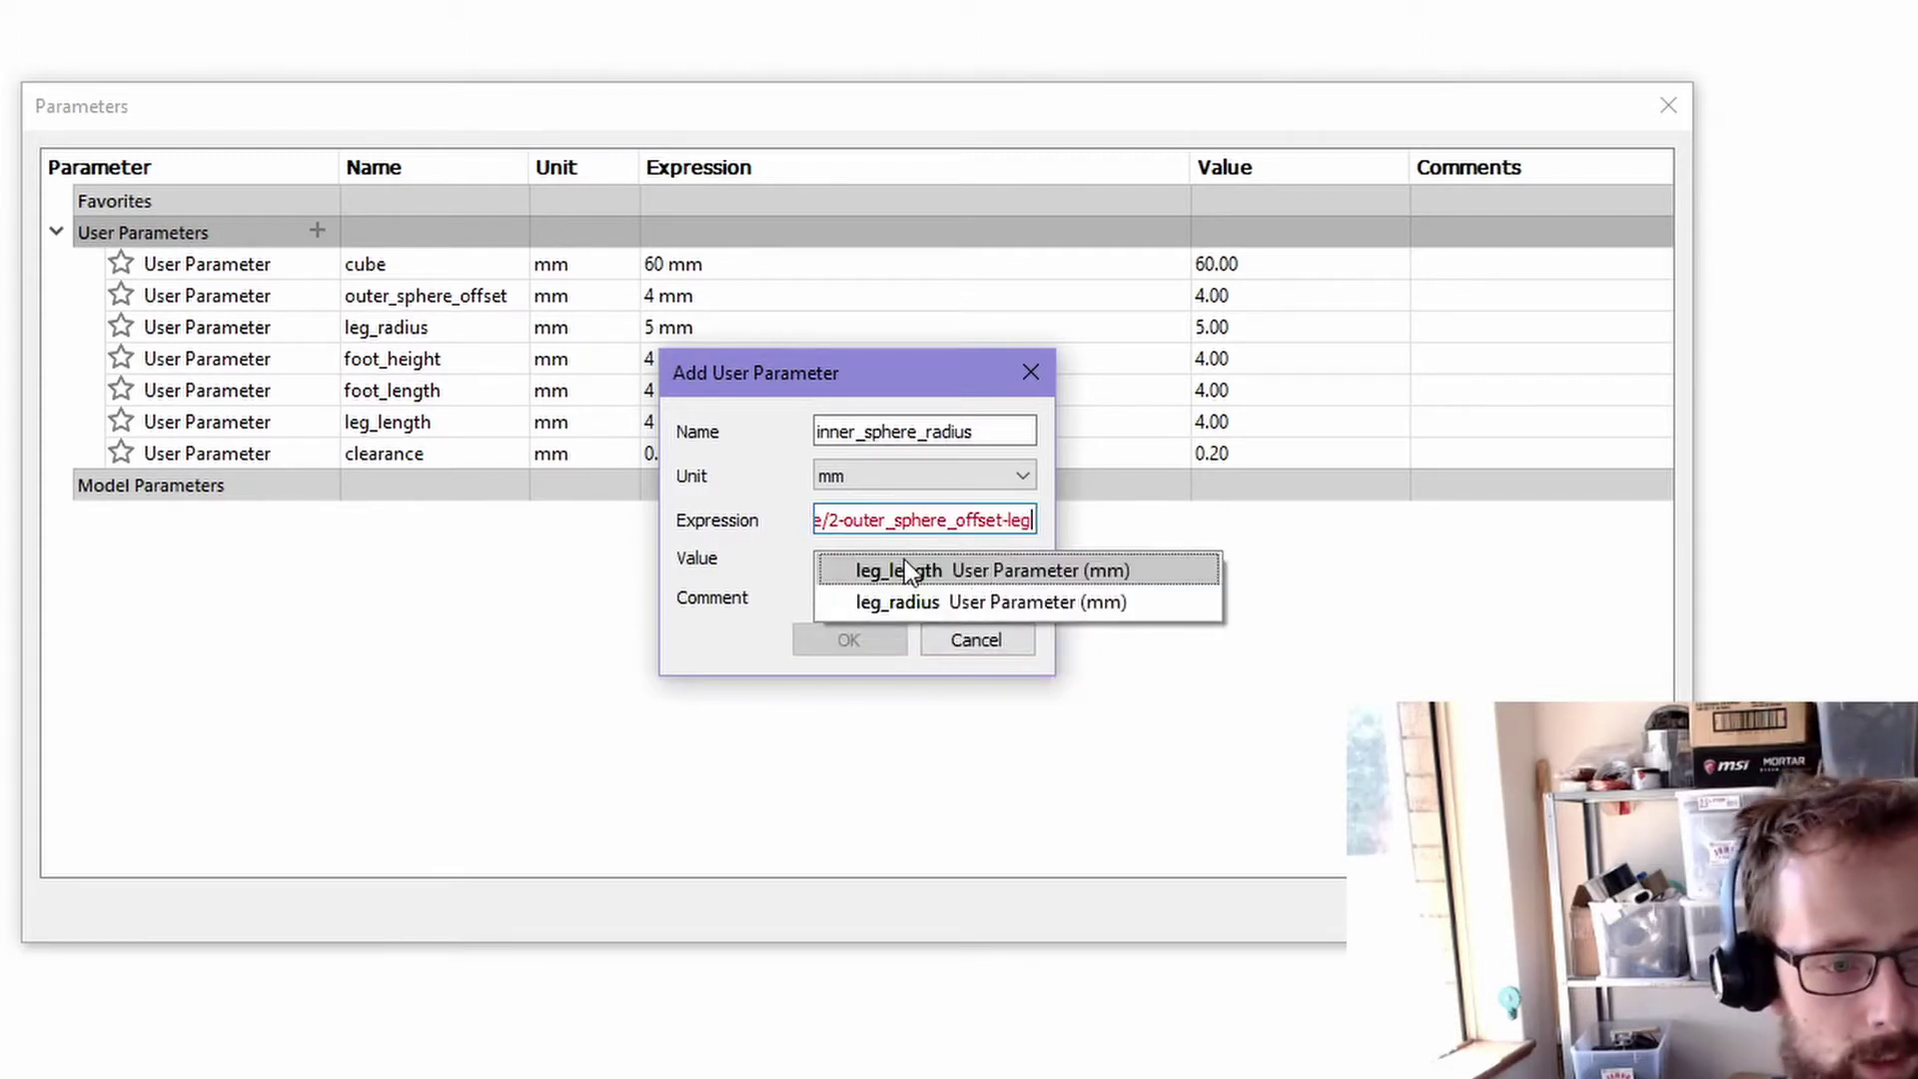
left_click(895, 571)
type("-")
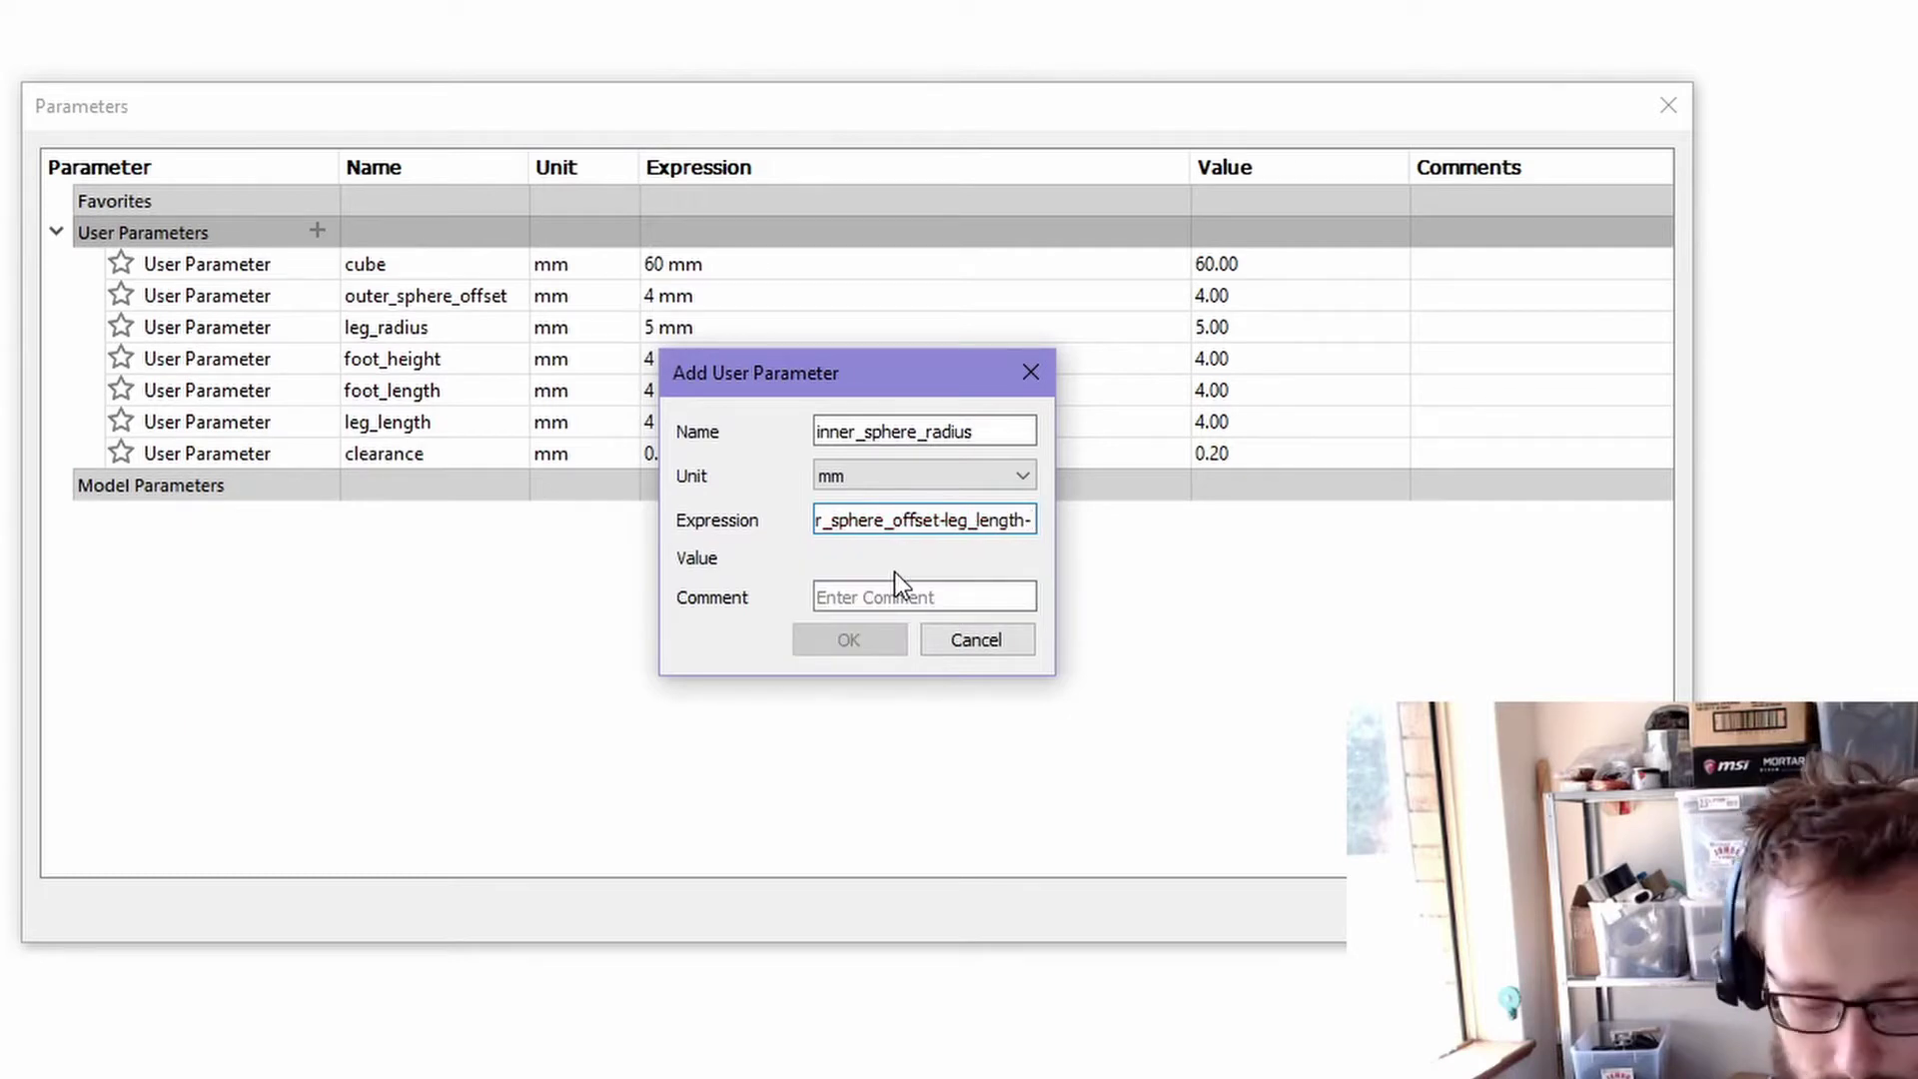
type("fo")
left_click(895, 572)
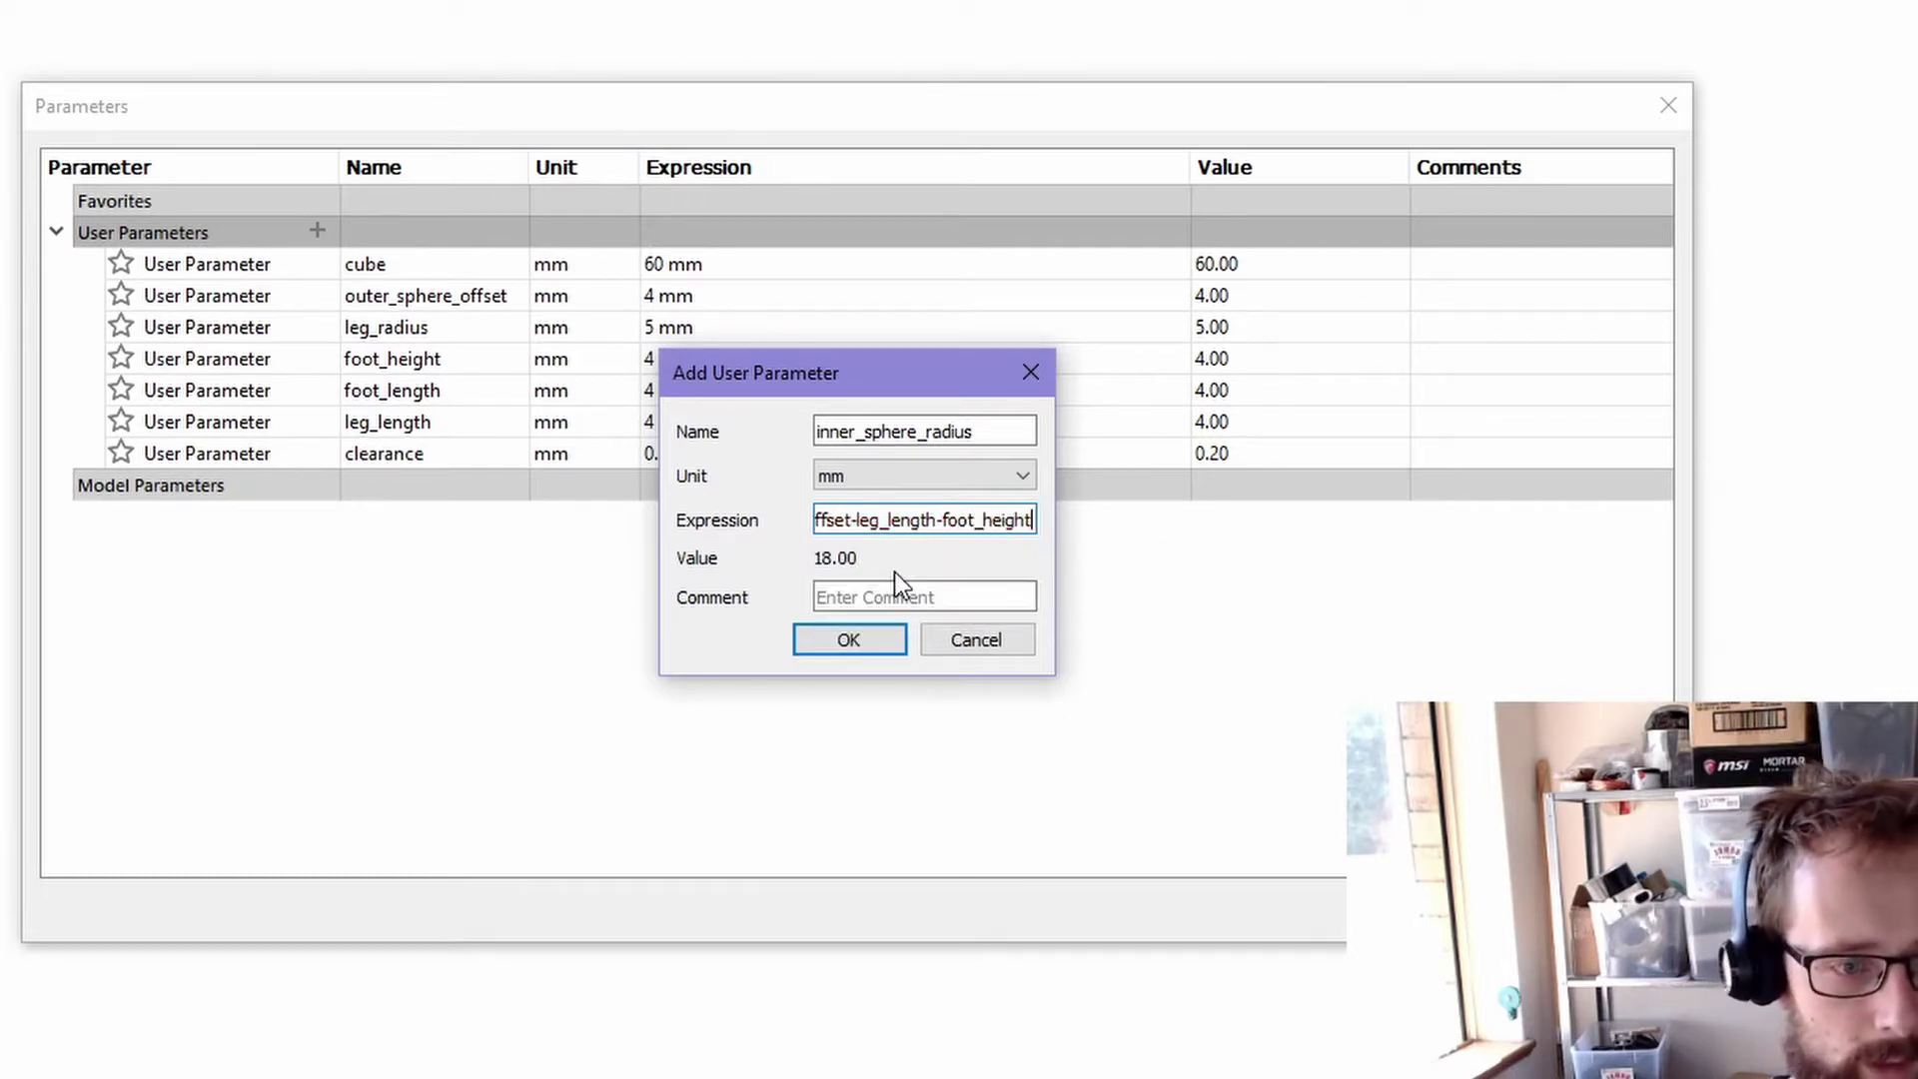
left_click(879, 640)
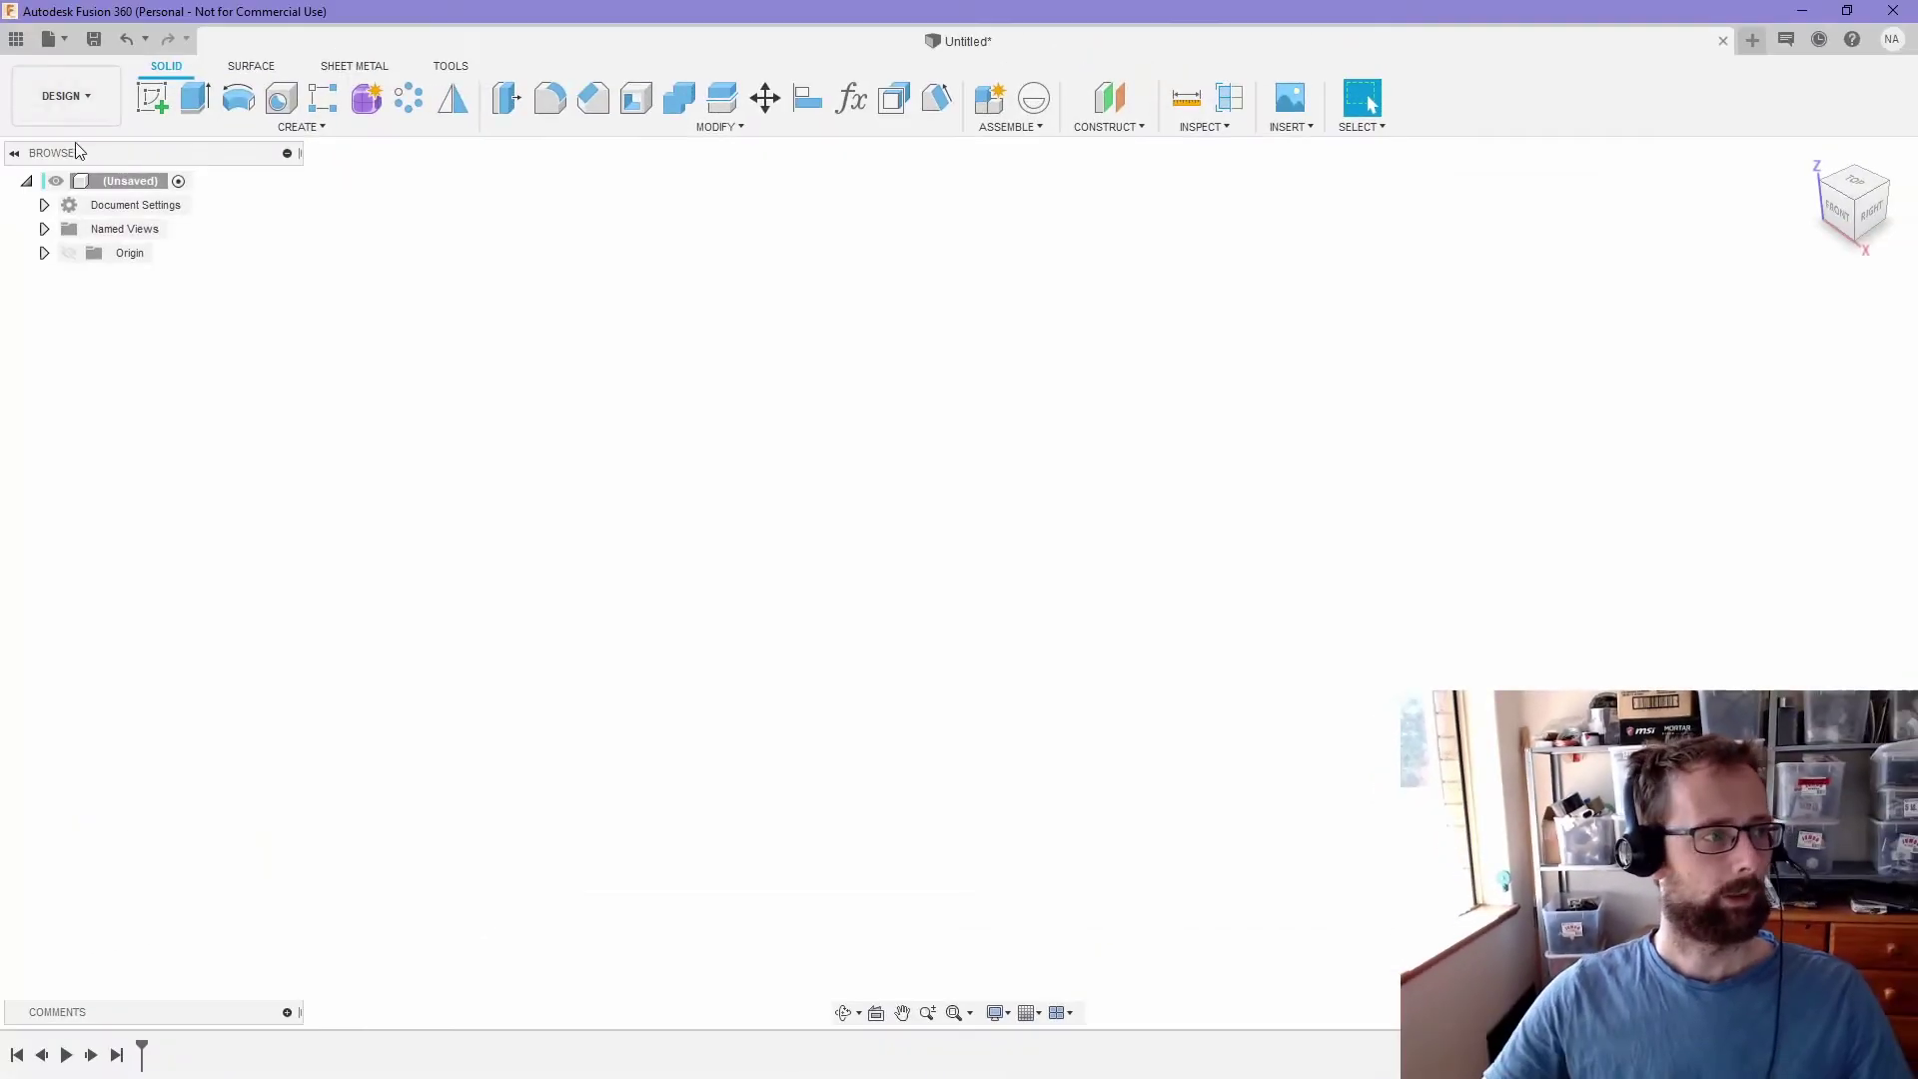
- Start a sketch on an origin plane and draw a cube-sized 60 mm square
left_click(154, 96)
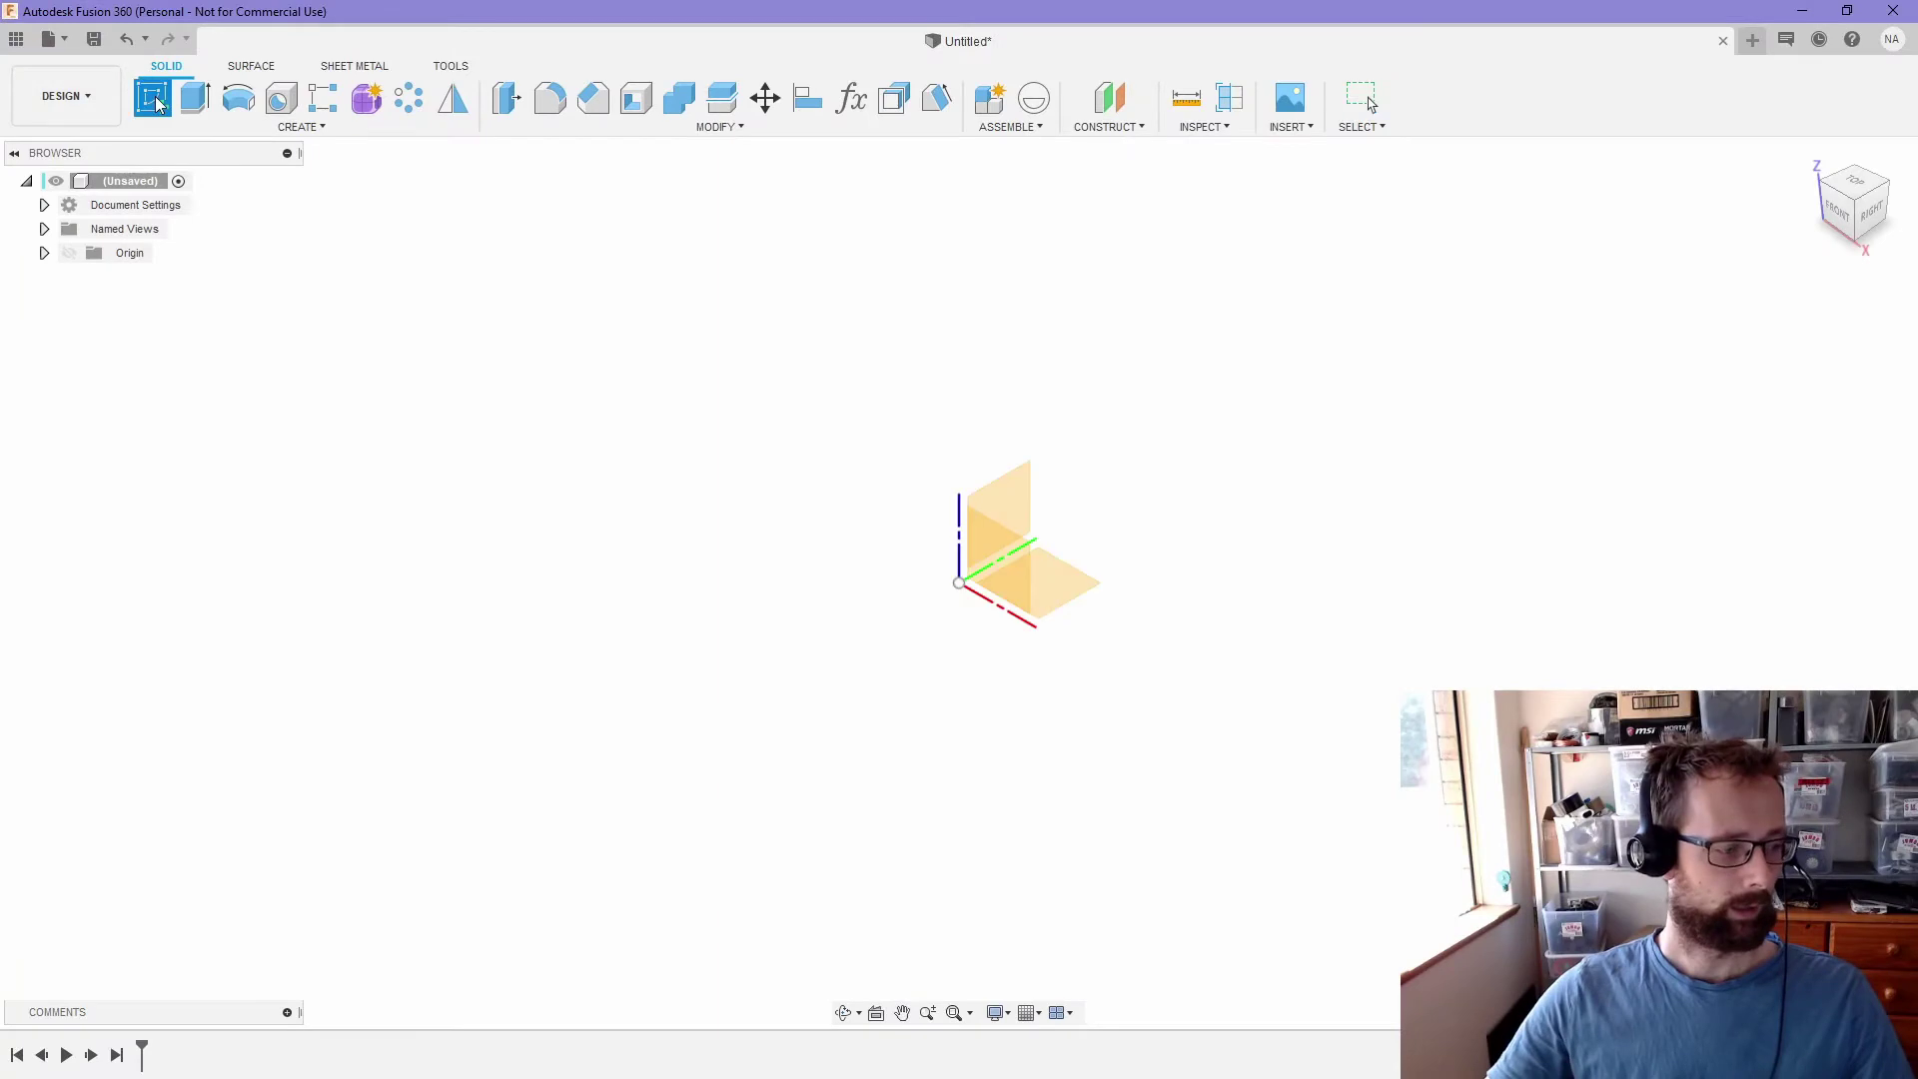
left_click(997, 582)
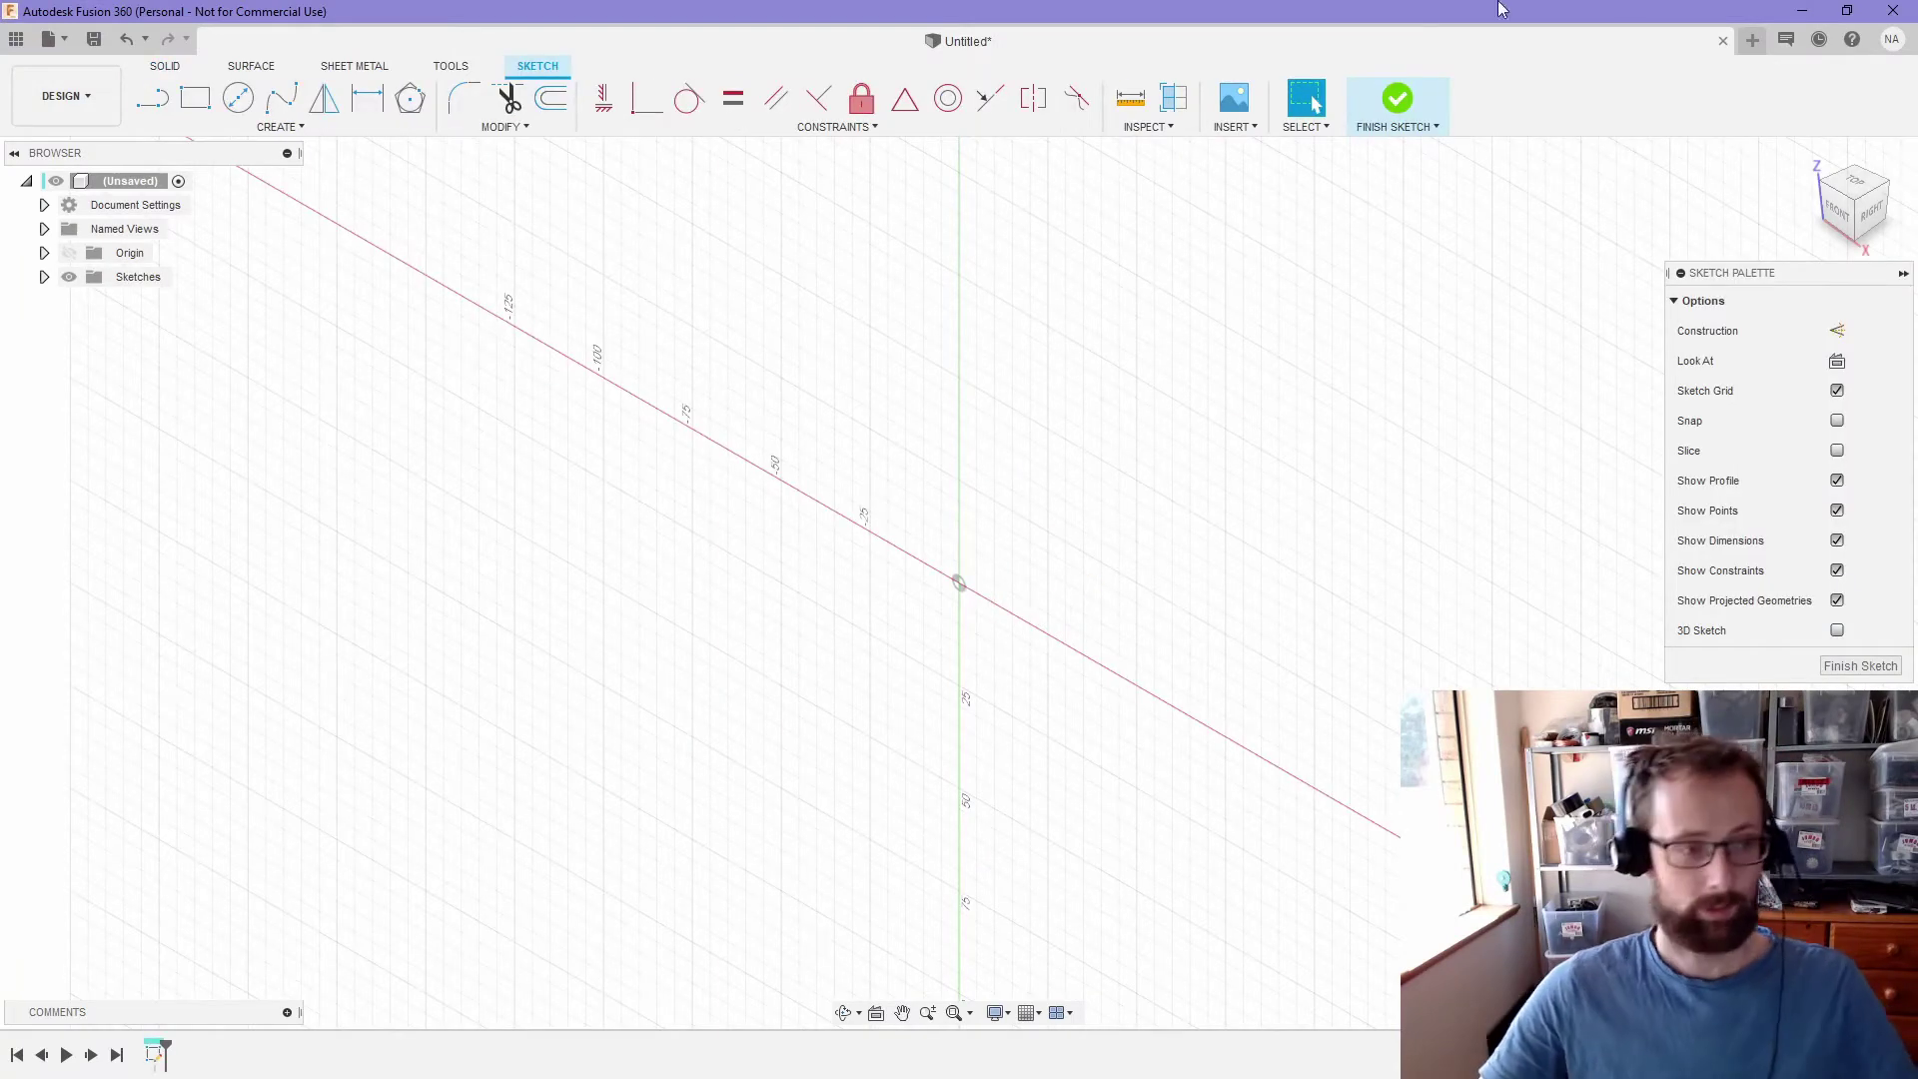
left_click(1845, 232)
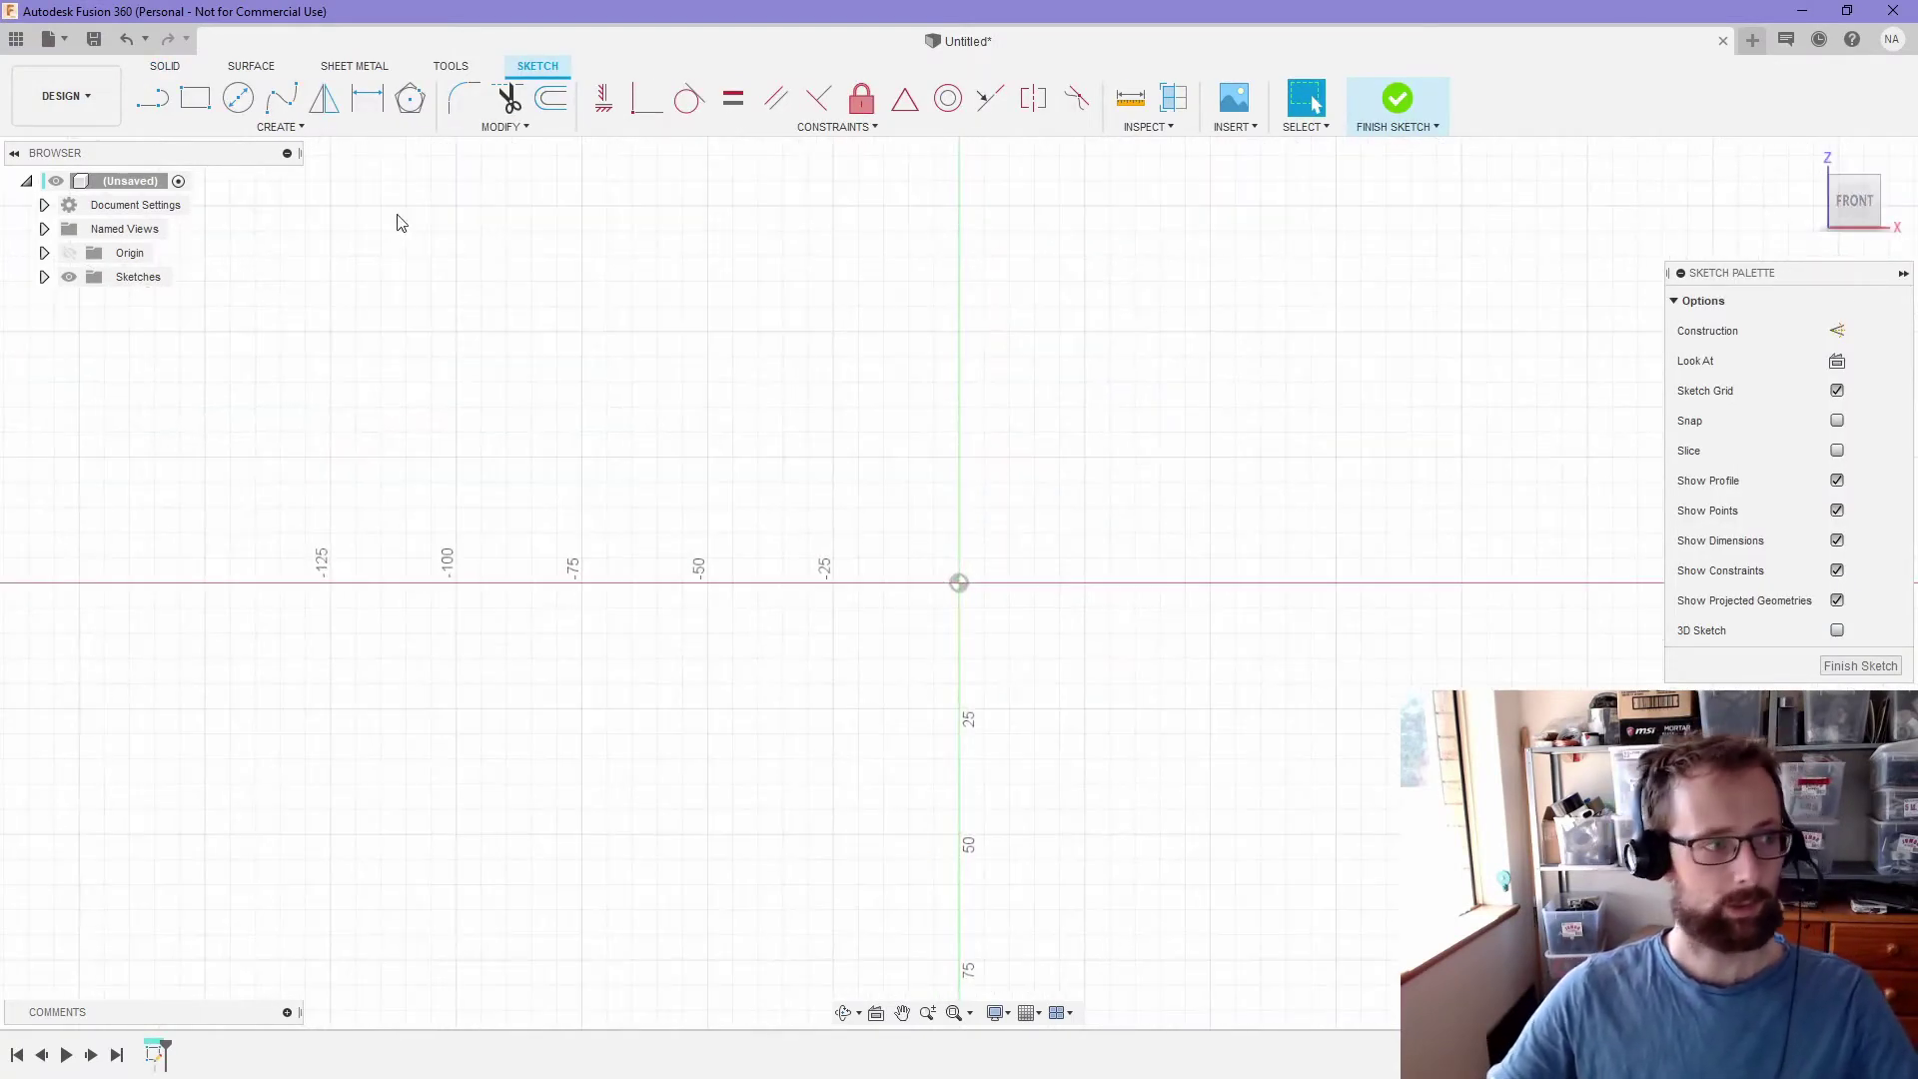
left_click(195, 97)
left_click(664, 290)
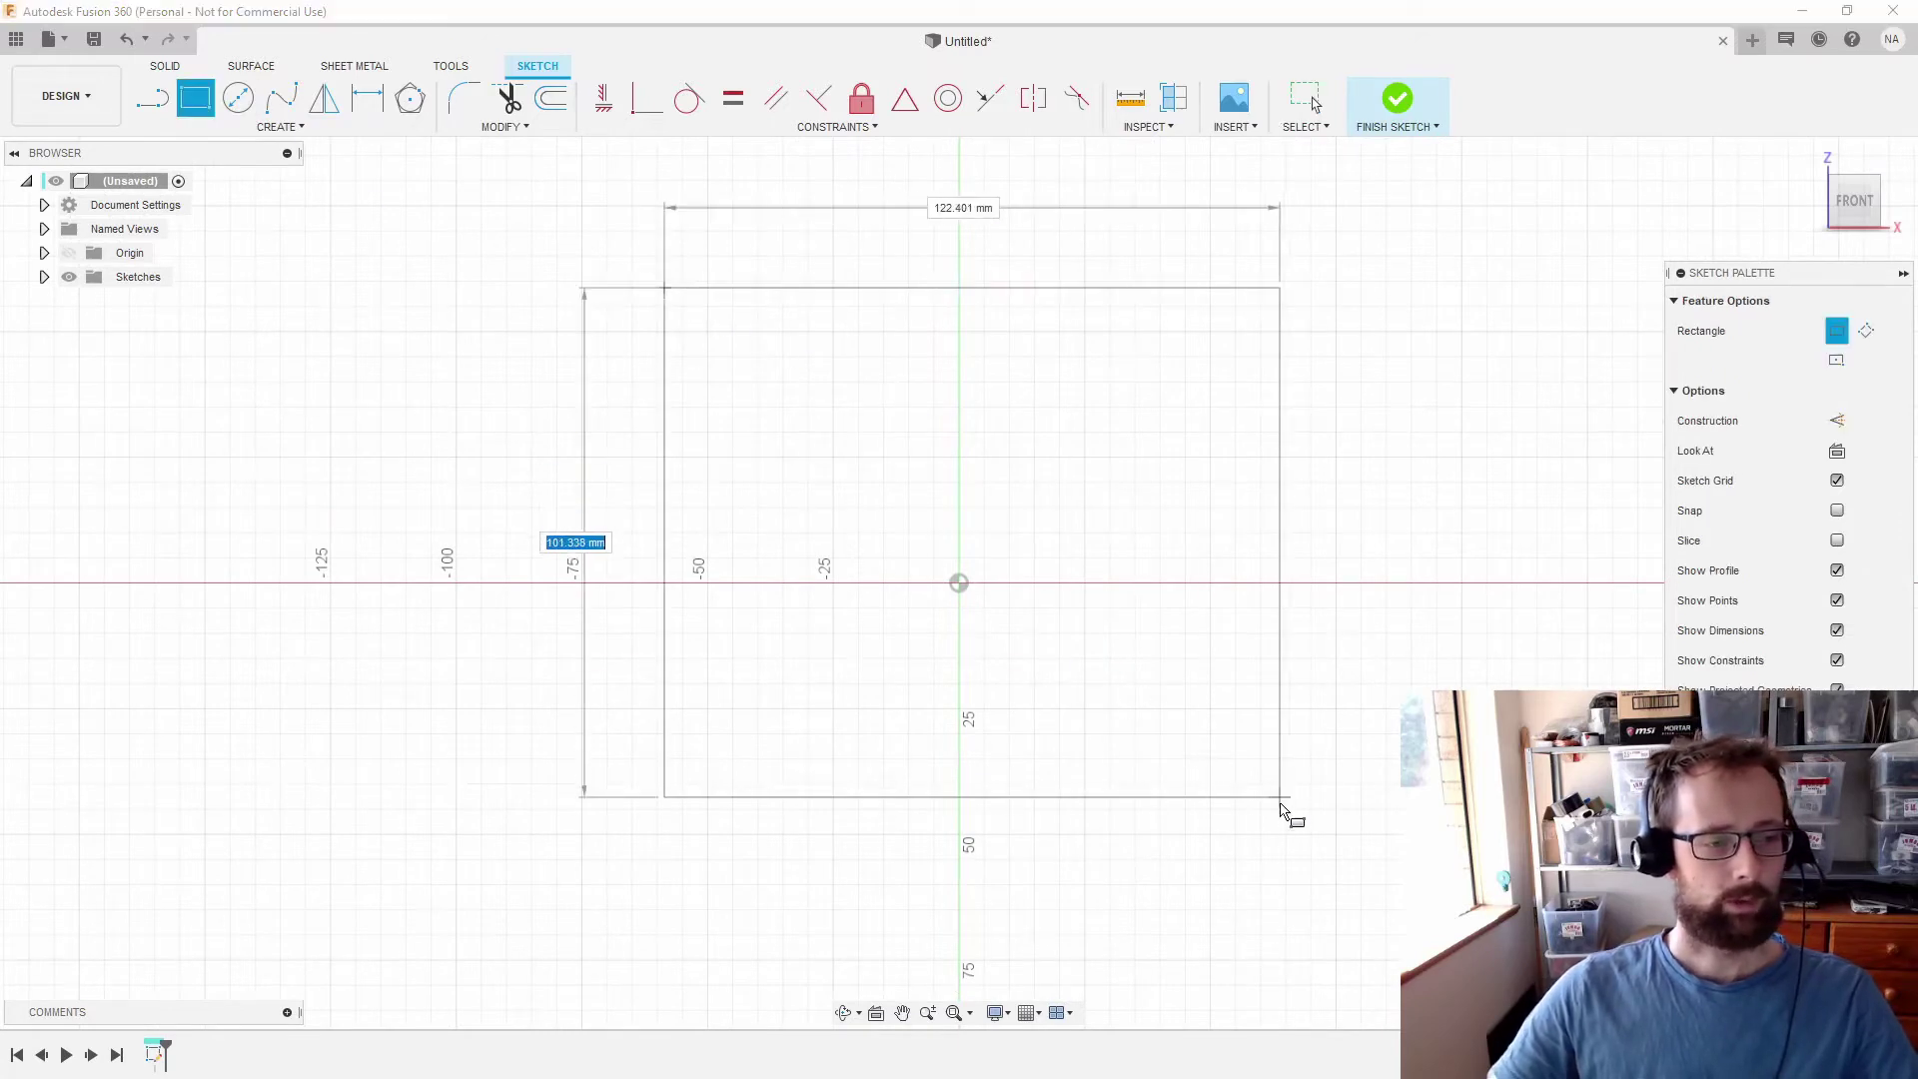
type("cube")
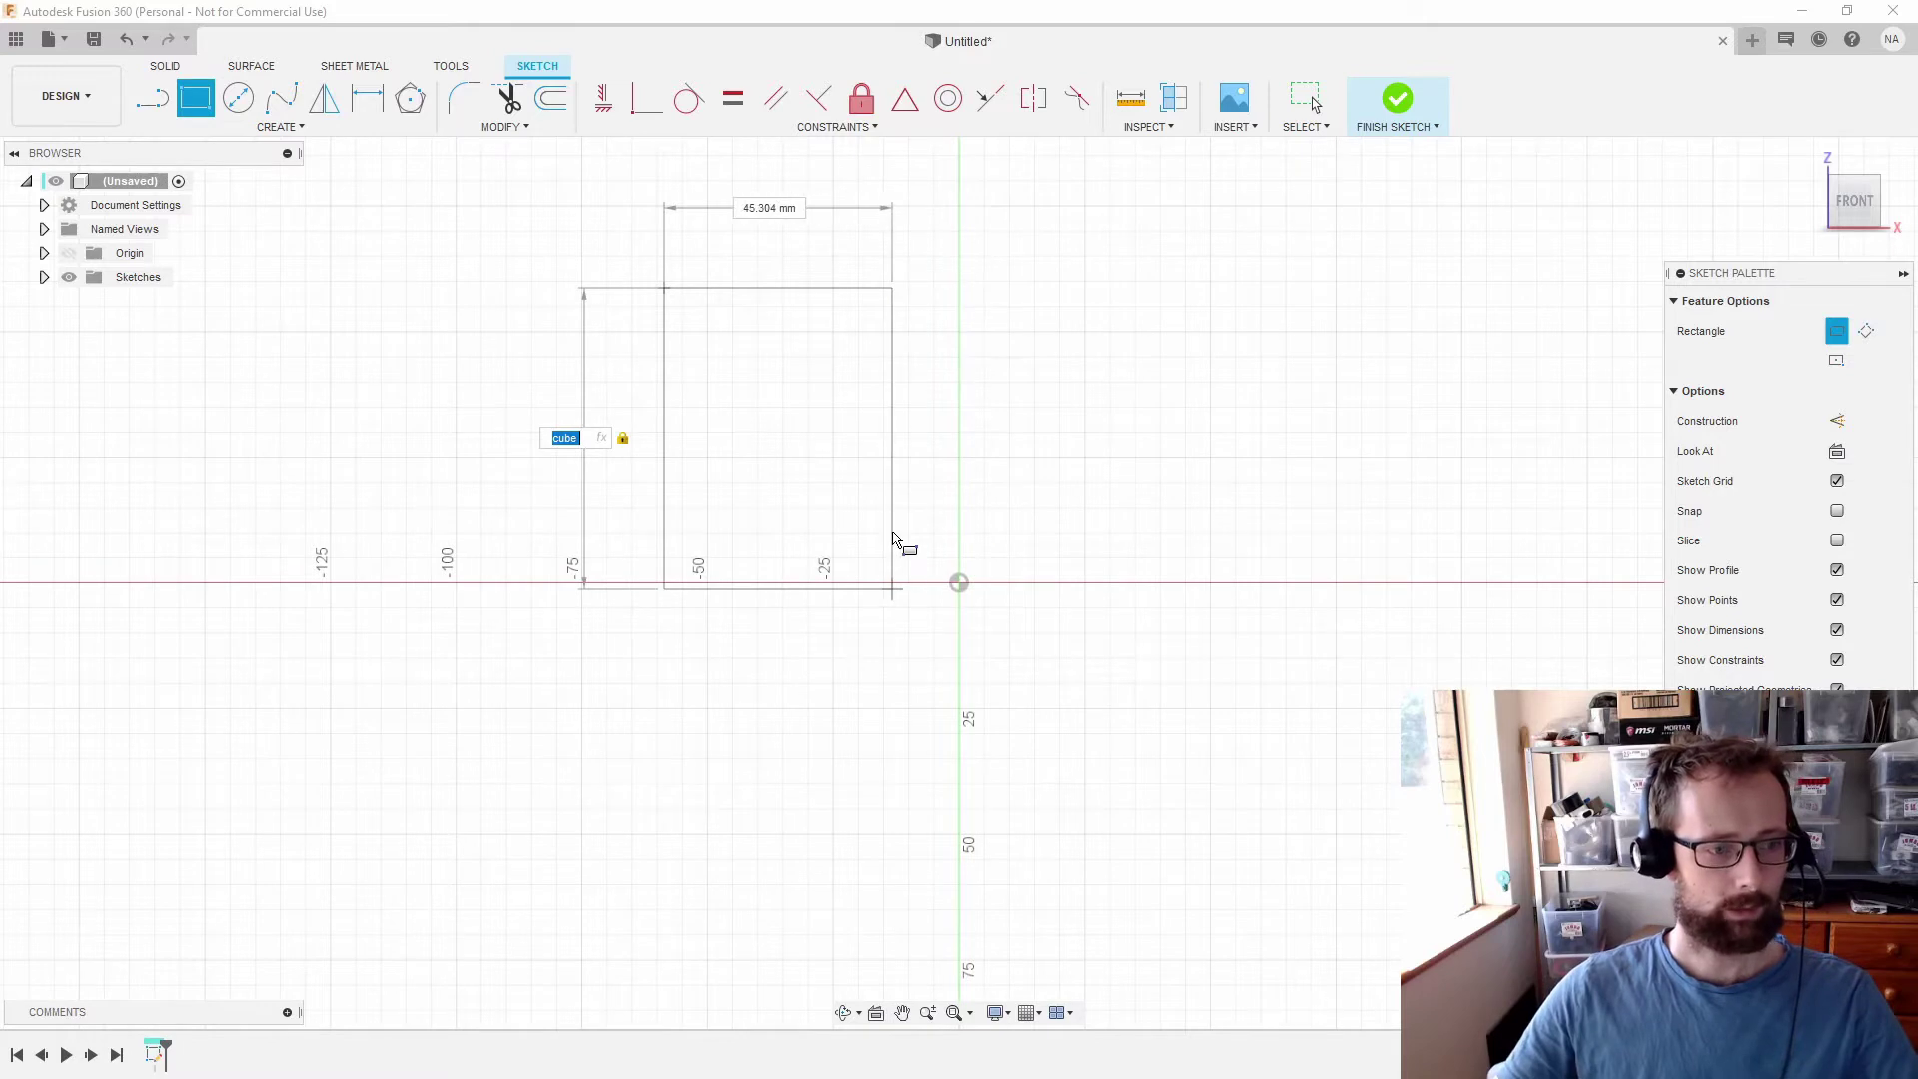
left_click(1056, 588)
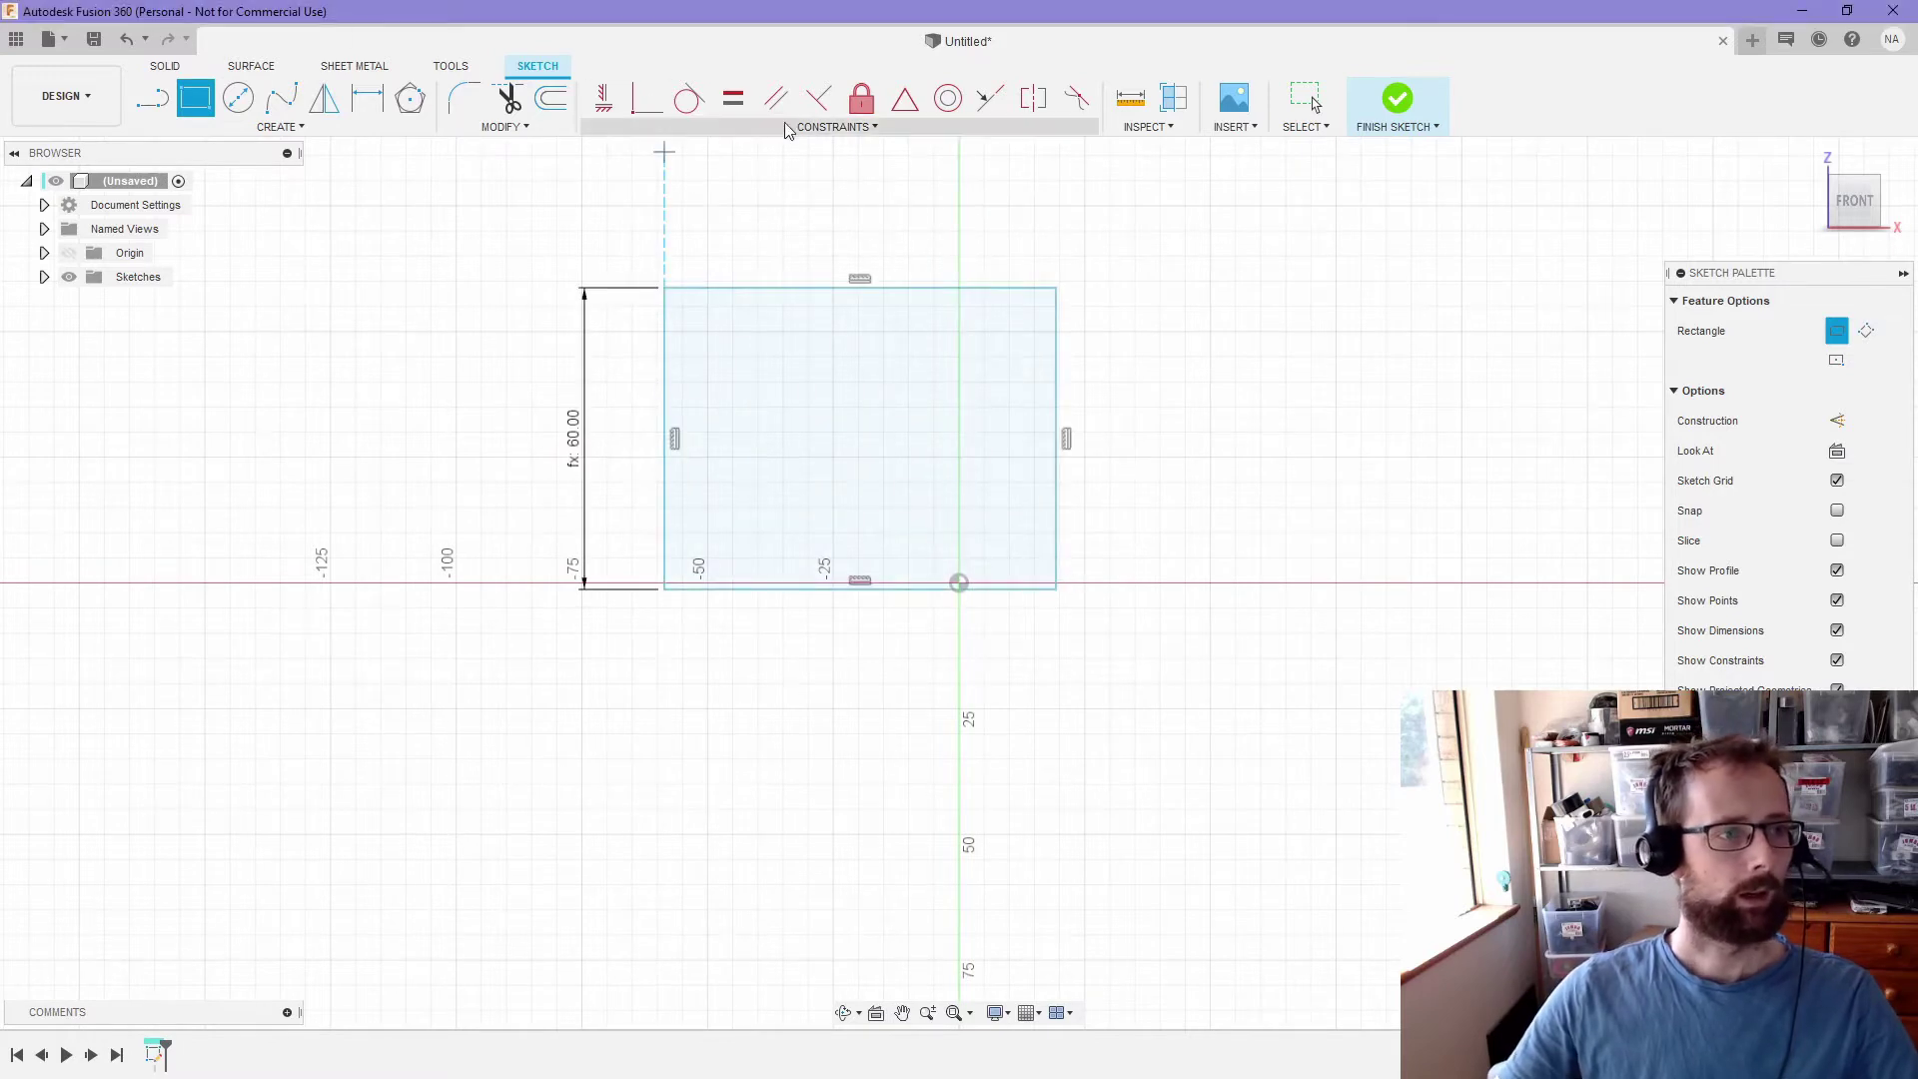
- Make the square's edges vertical and horizontal, then draw horizontal and vertical middle lines
left_click(734, 98)
left_click(666, 312)
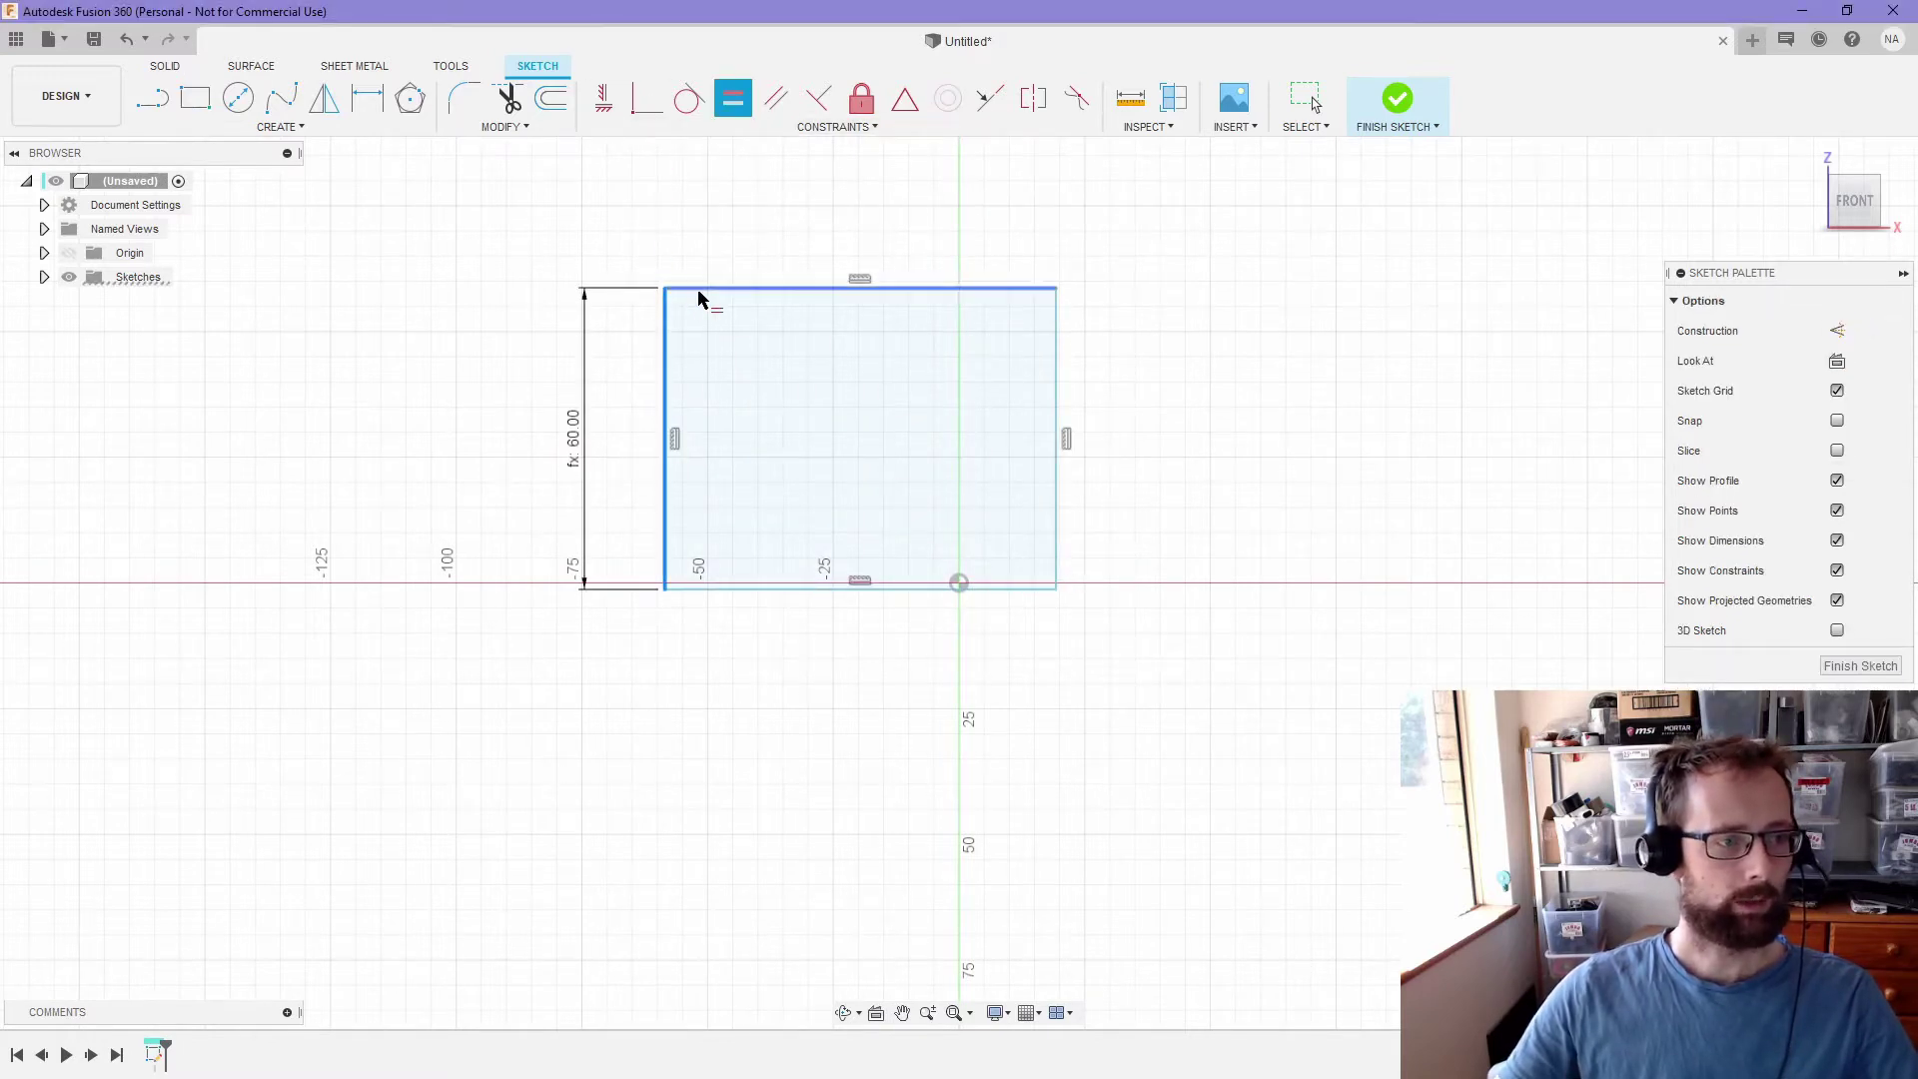
left_click(702, 289)
left_click(151, 104)
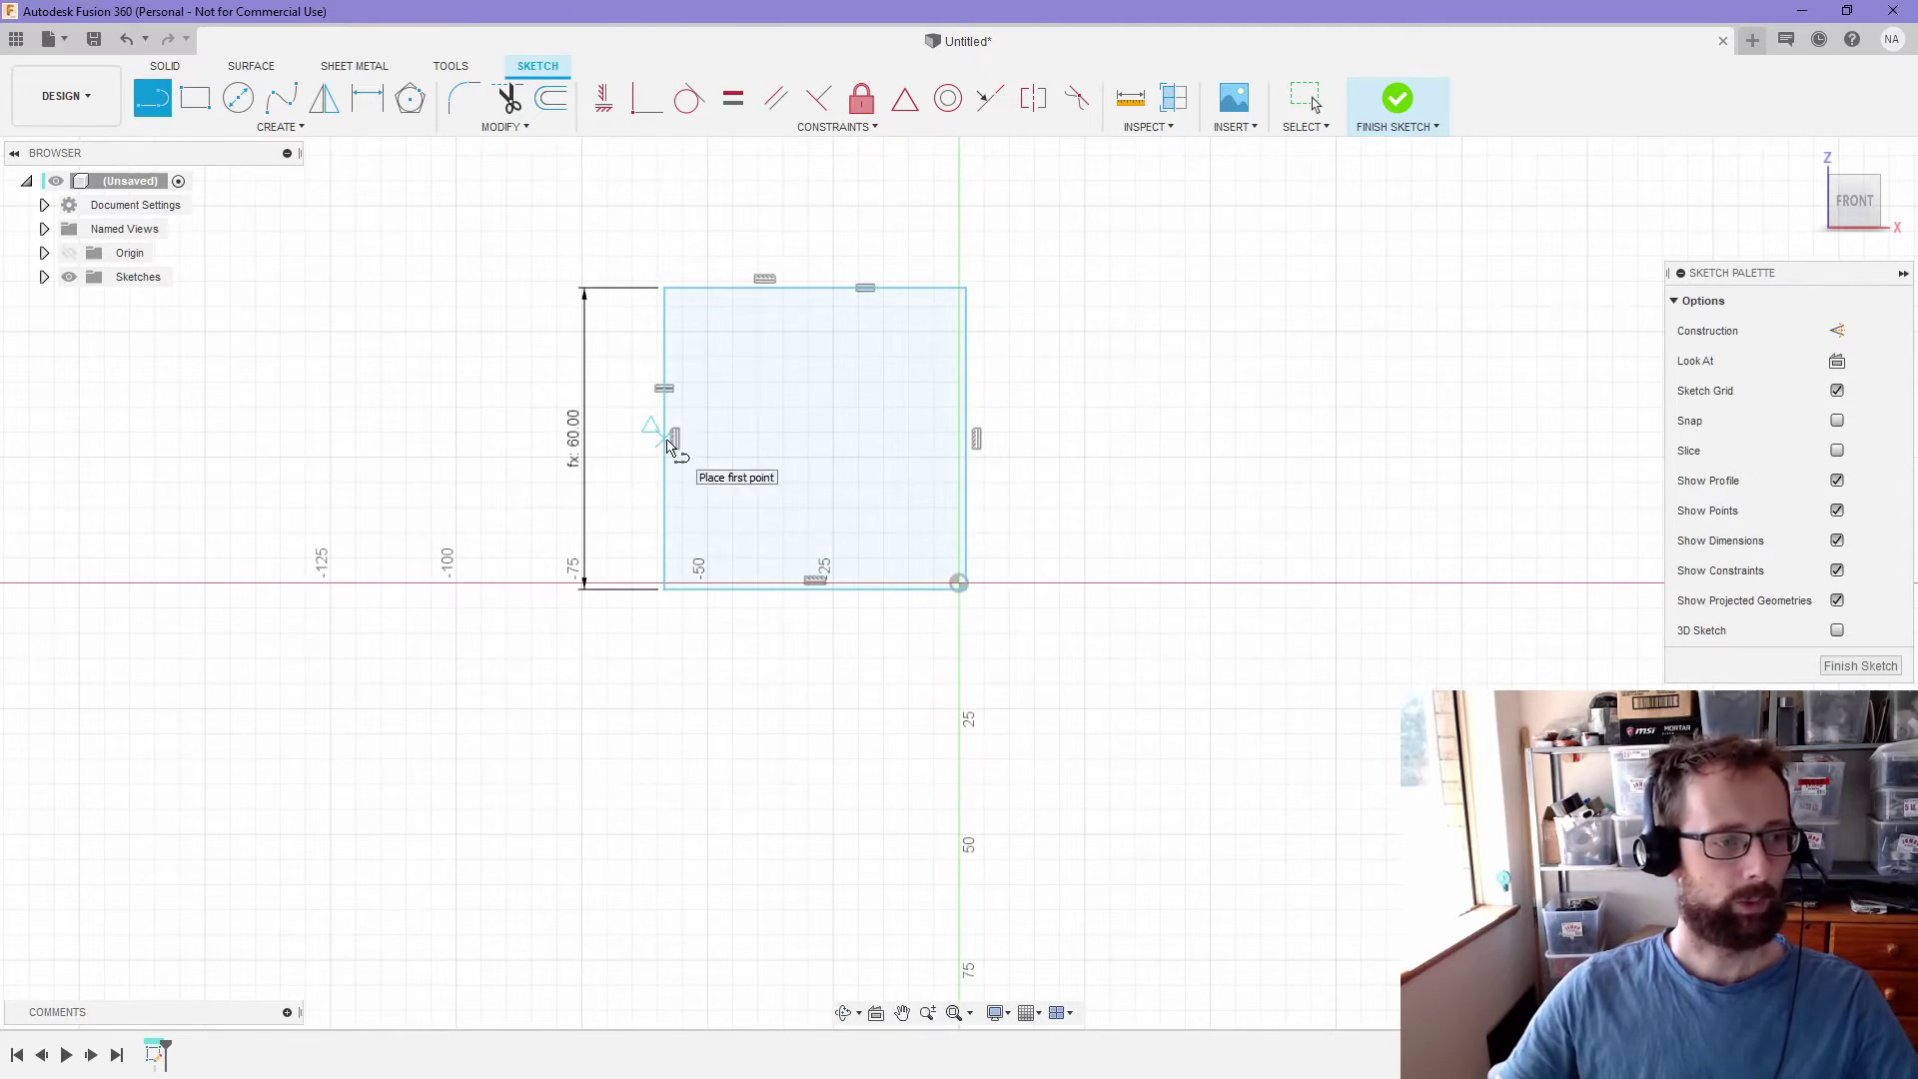
left_click(667, 439)
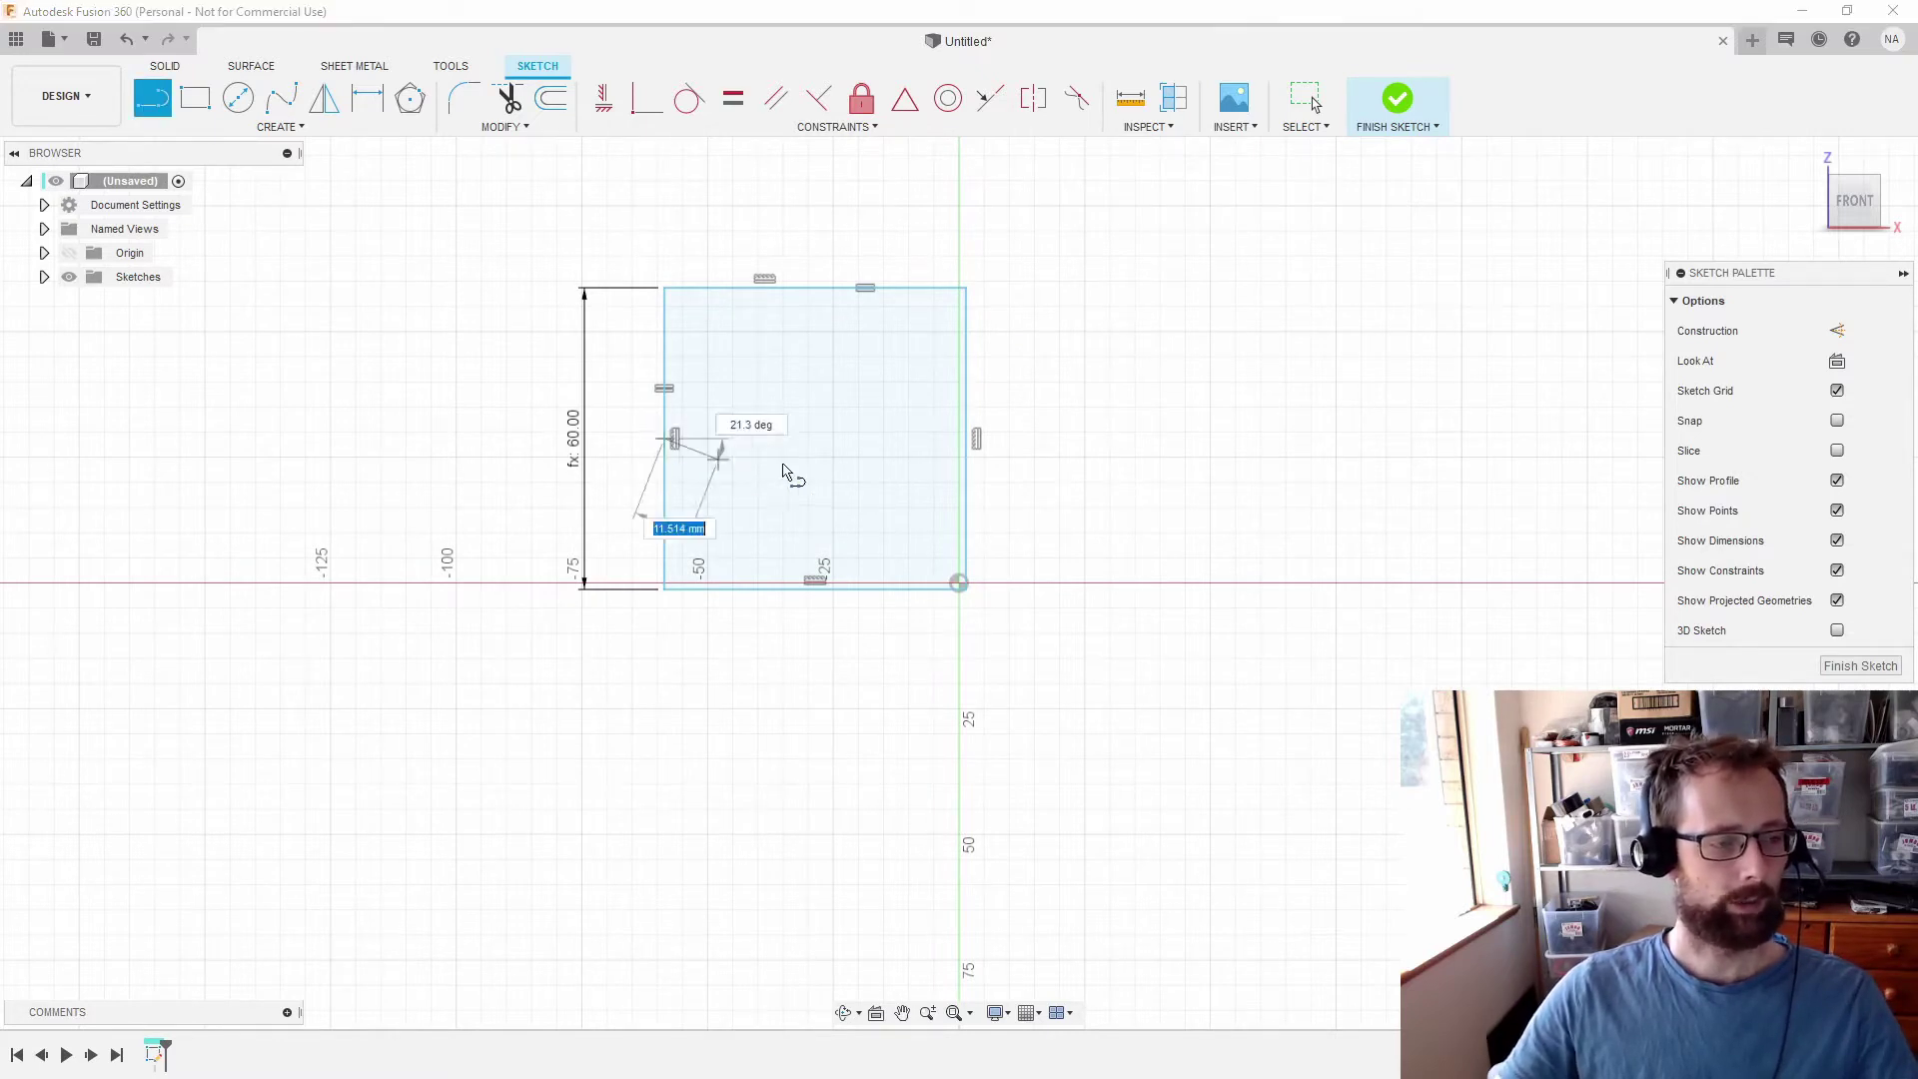
left_click(964, 437)
left_click(814, 290)
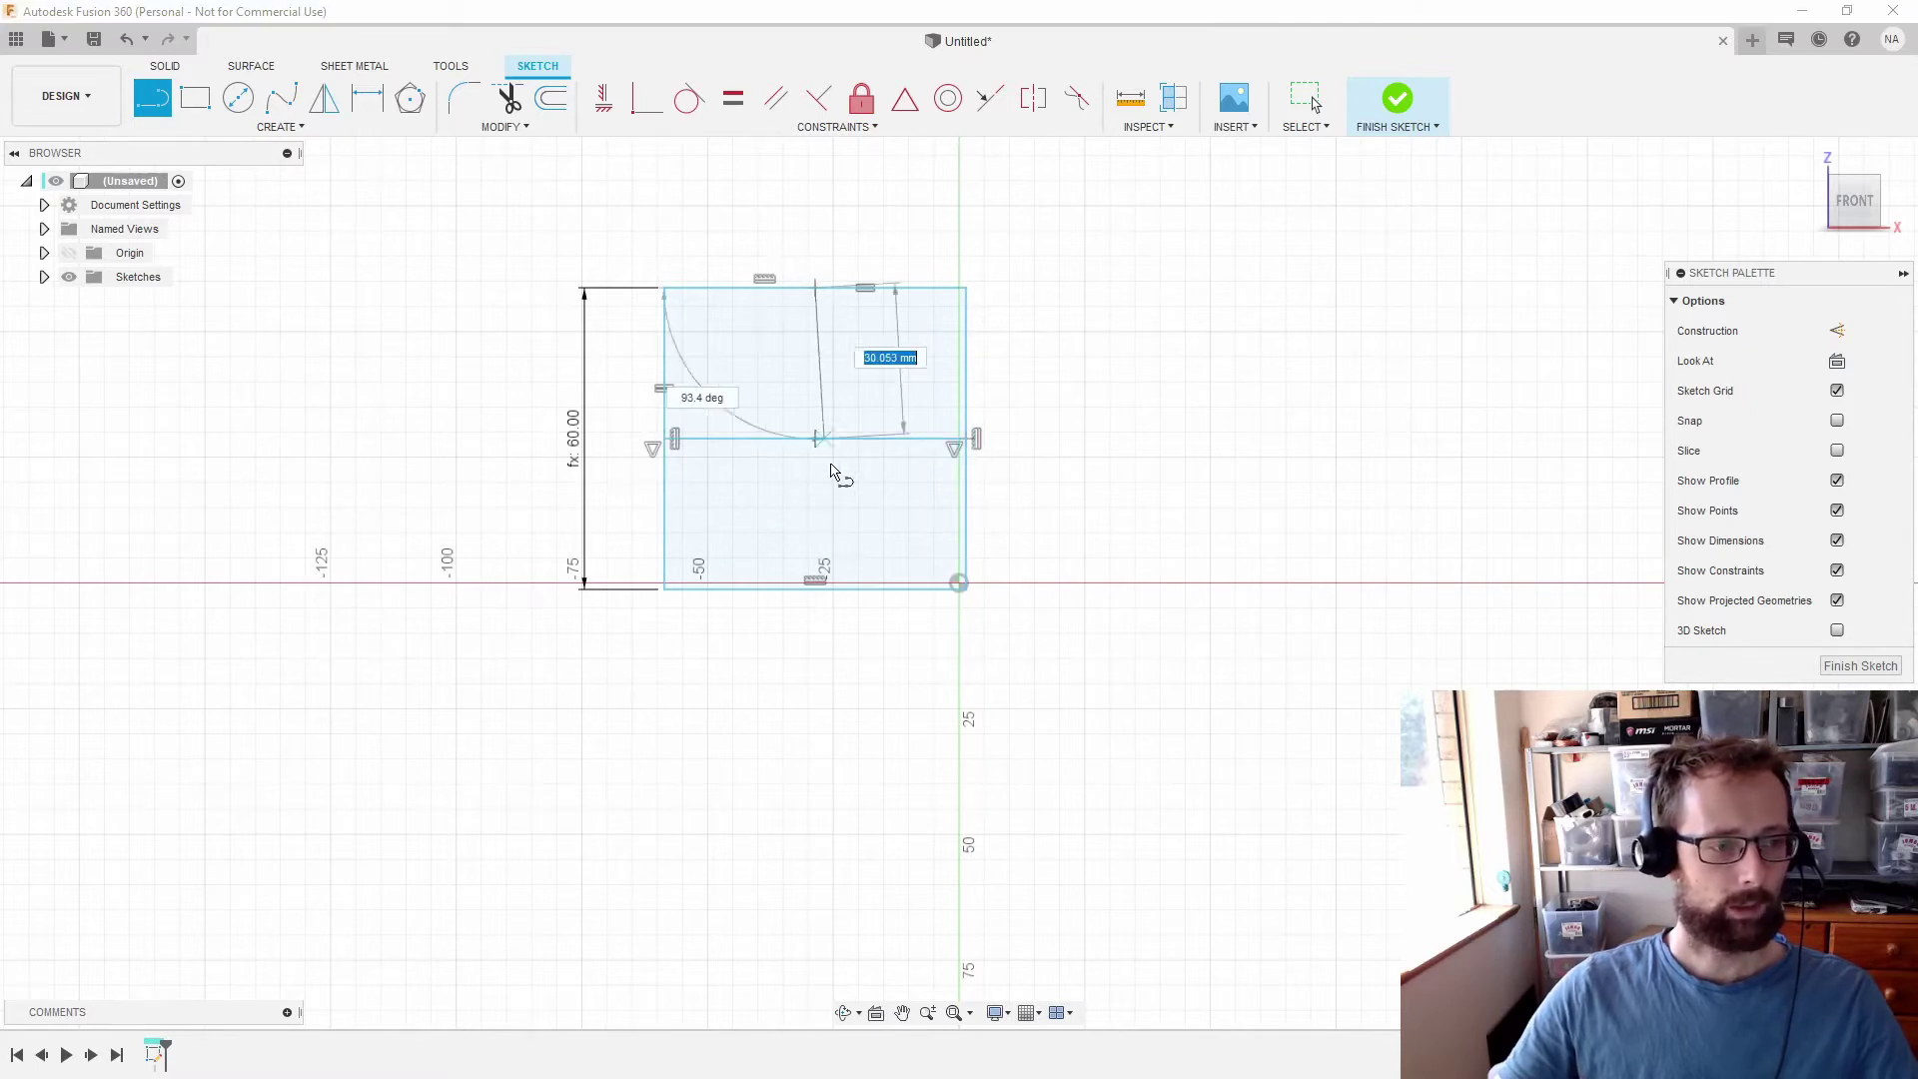
left_click(814, 590)
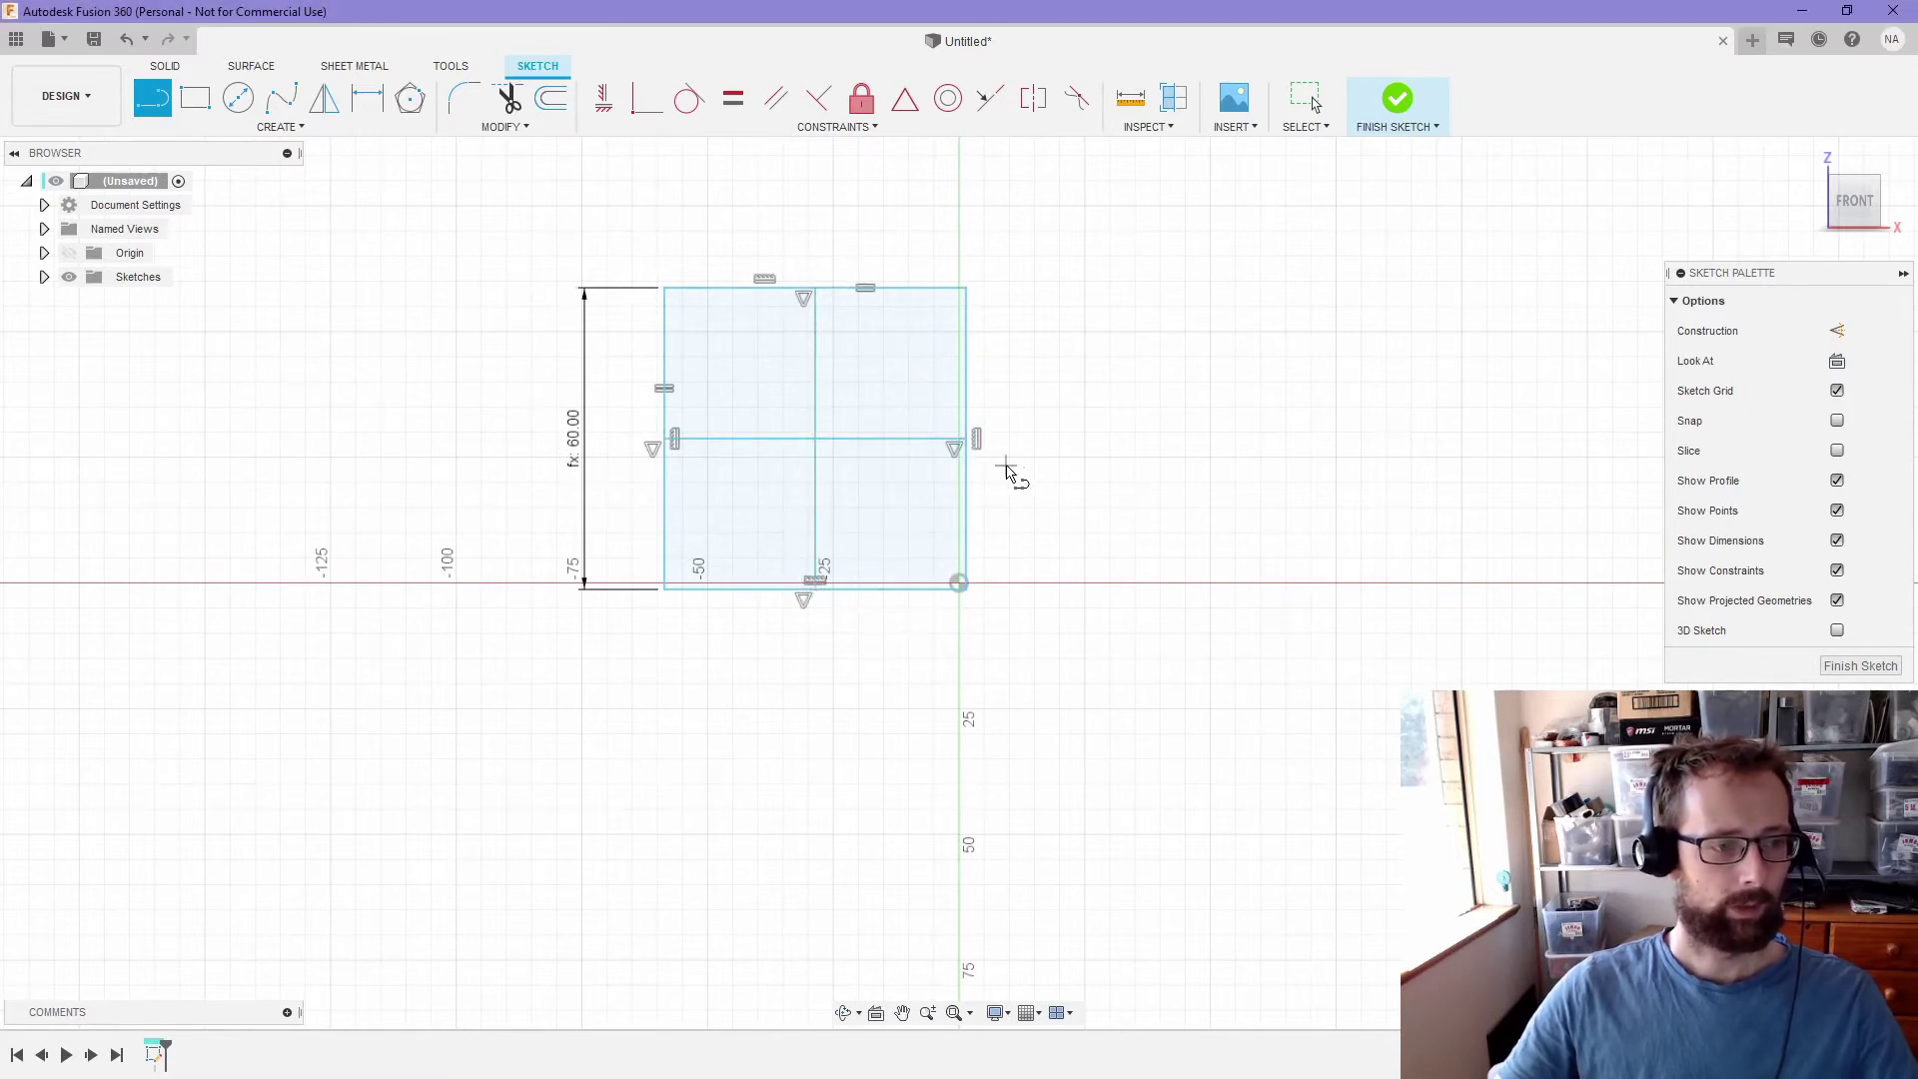
- Constrain the horizontal middle line's midpoint to the origin, centring the square
left_click(906, 104)
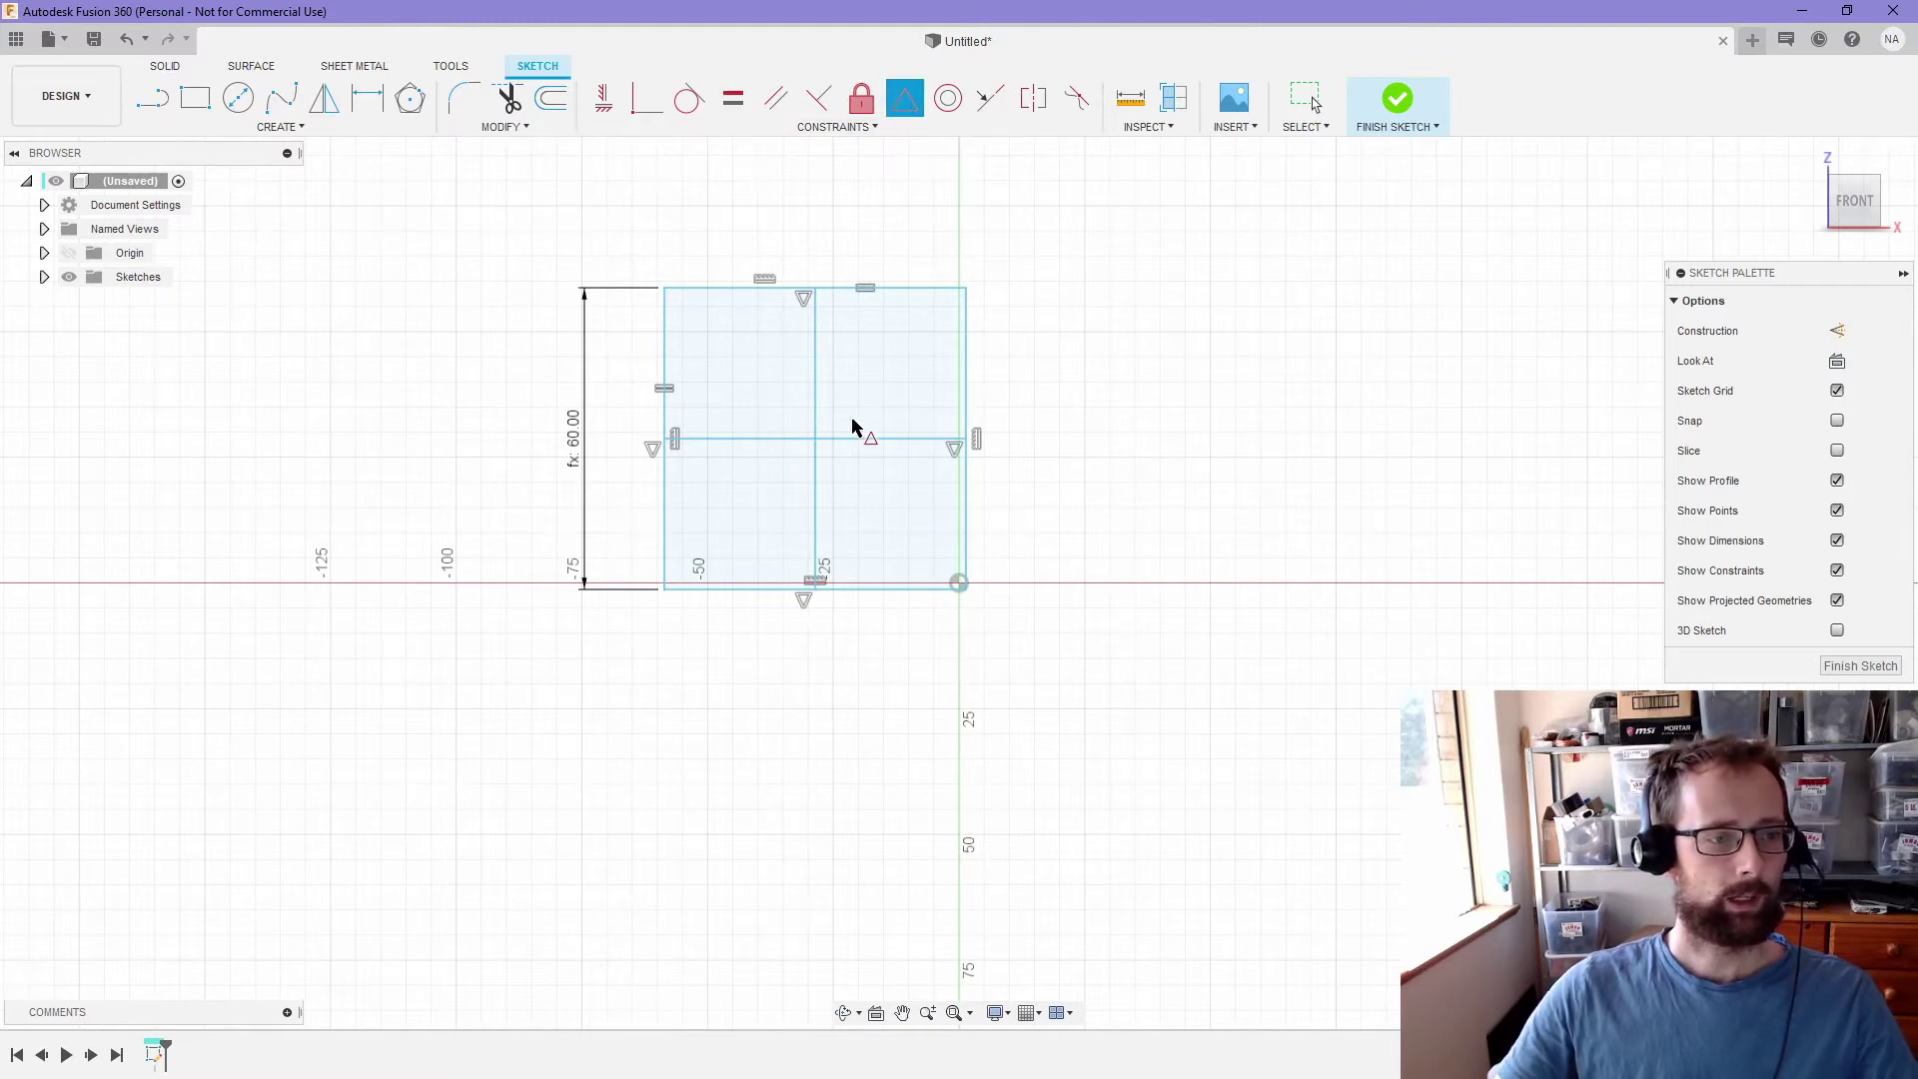
left_click(826, 440)
left_click(958, 584)
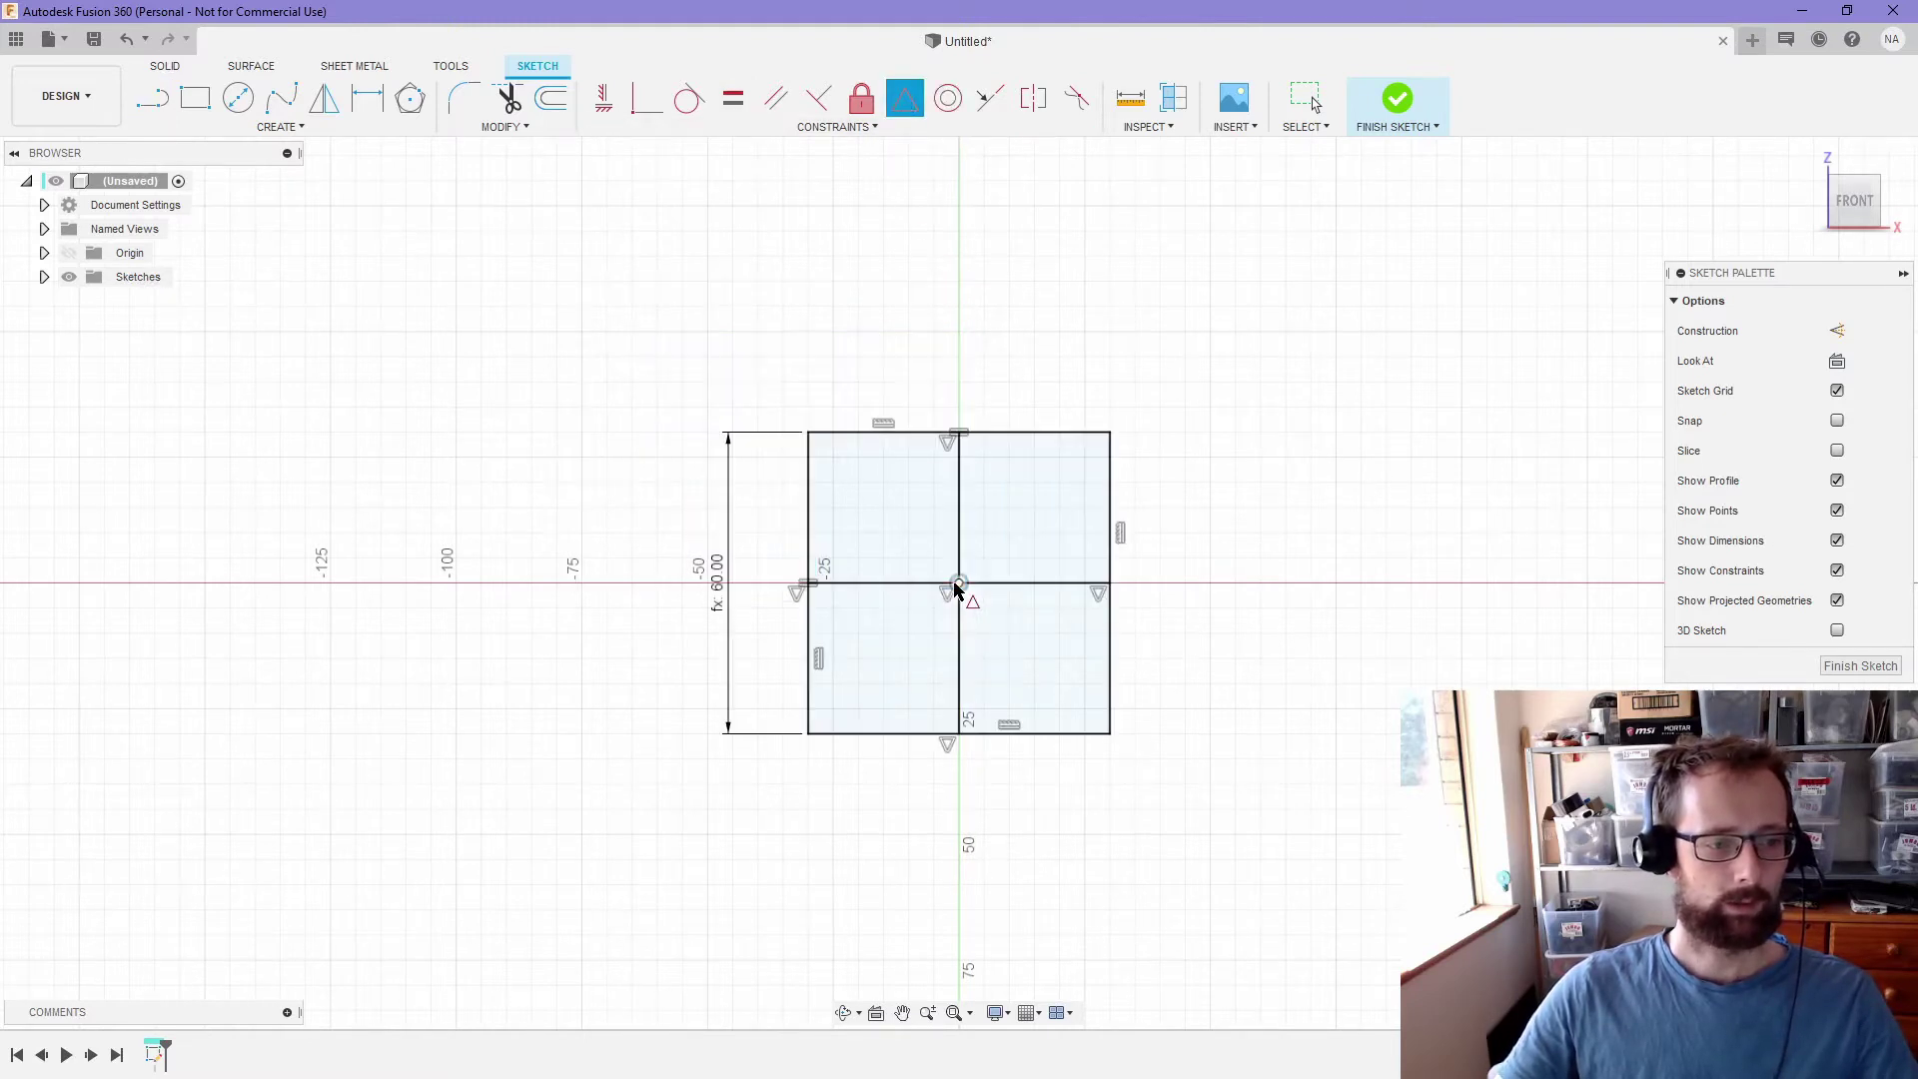
scroll(954, 614, "up", 5)
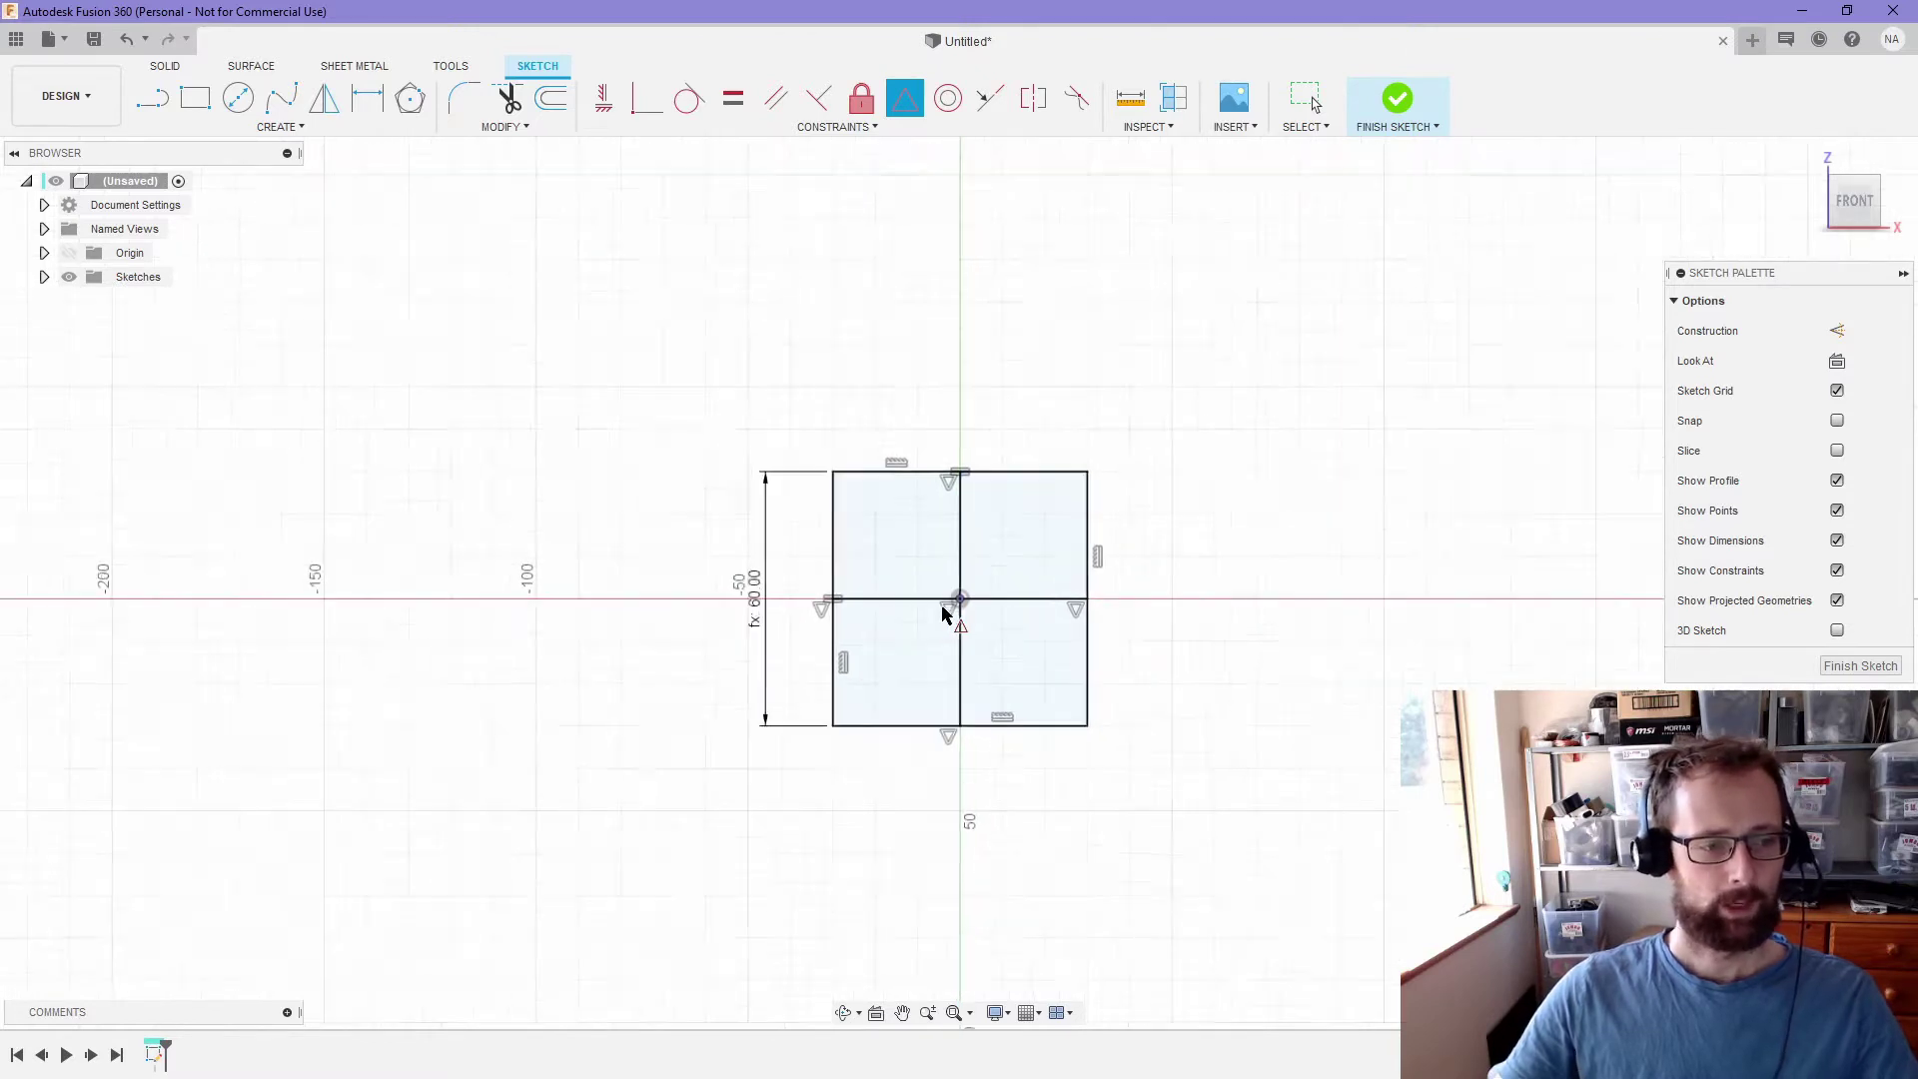
key("Escape")
mouse_move(974, 605)
middle_mouse_down()
mouse_move(1019, 569)
mouse_move(963, 561)
middle_mouse_up()
key("Return")
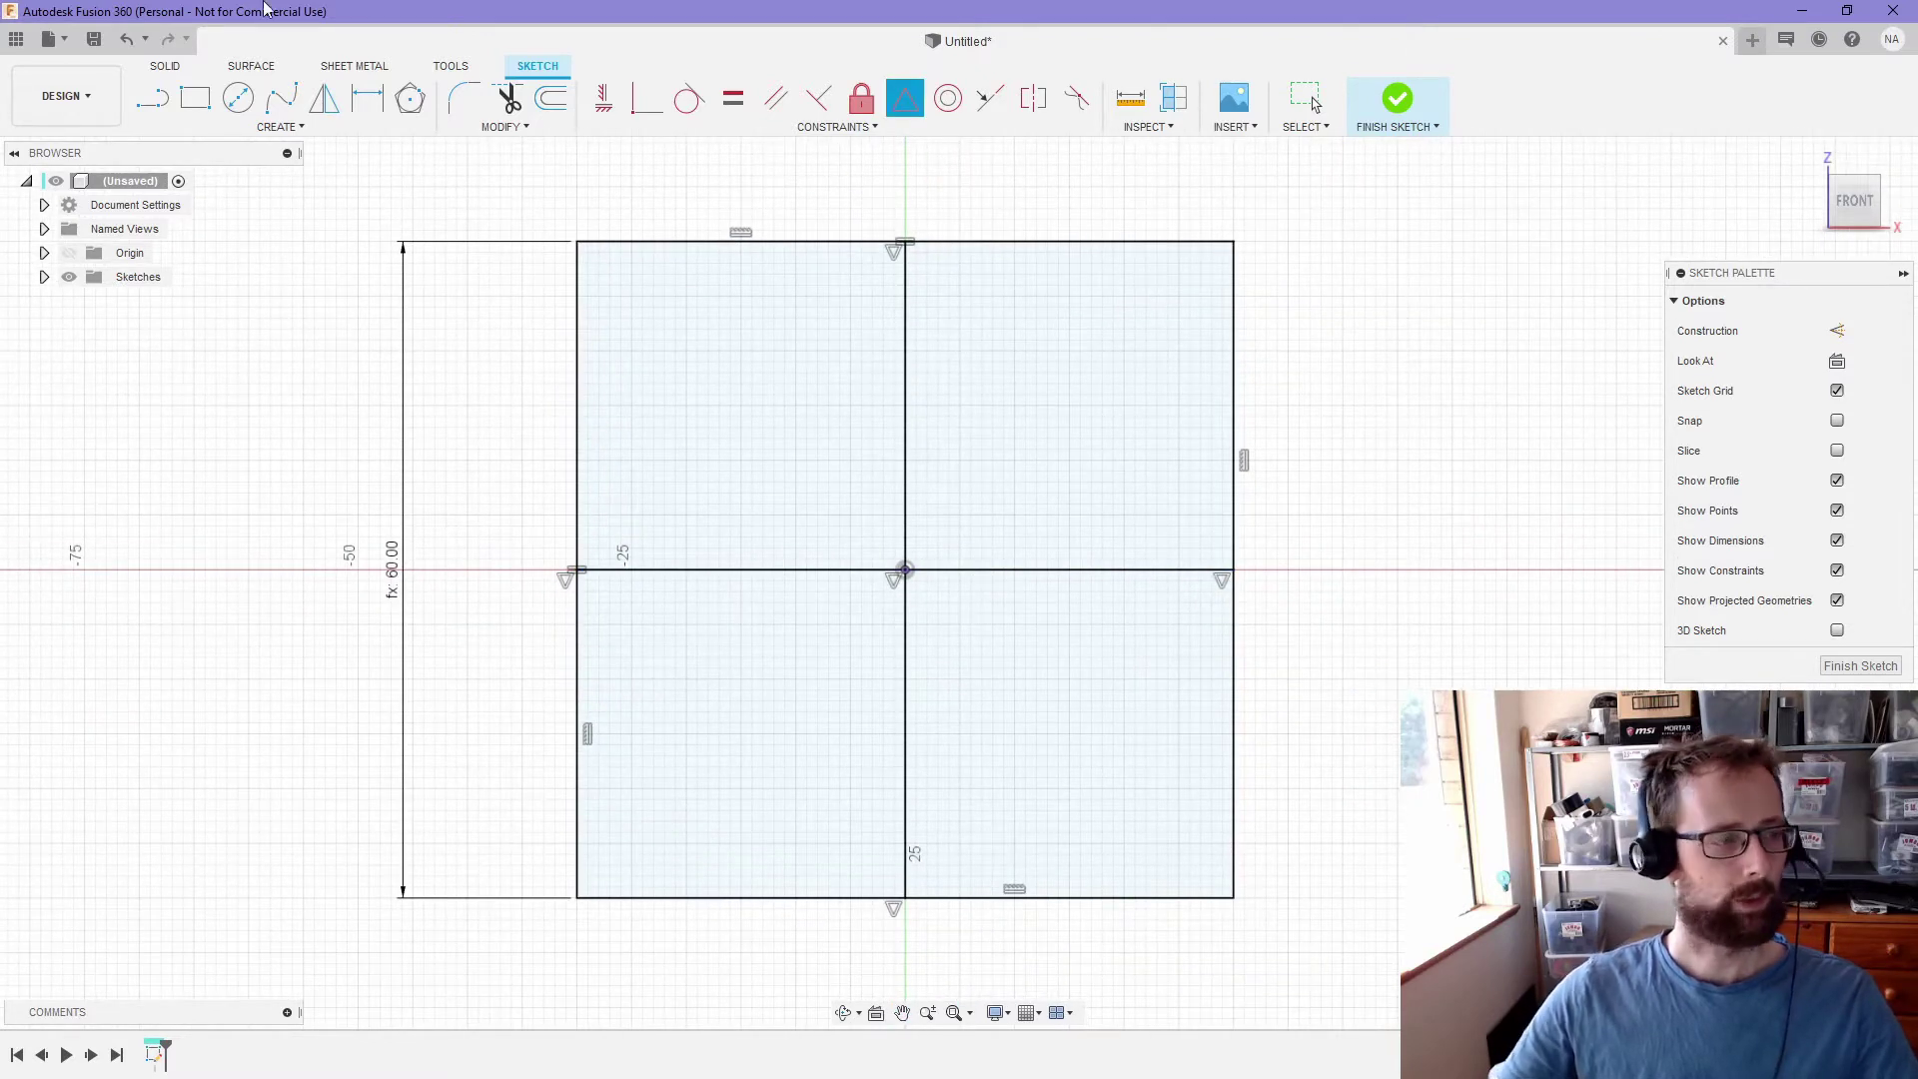
left_click(238, 97)
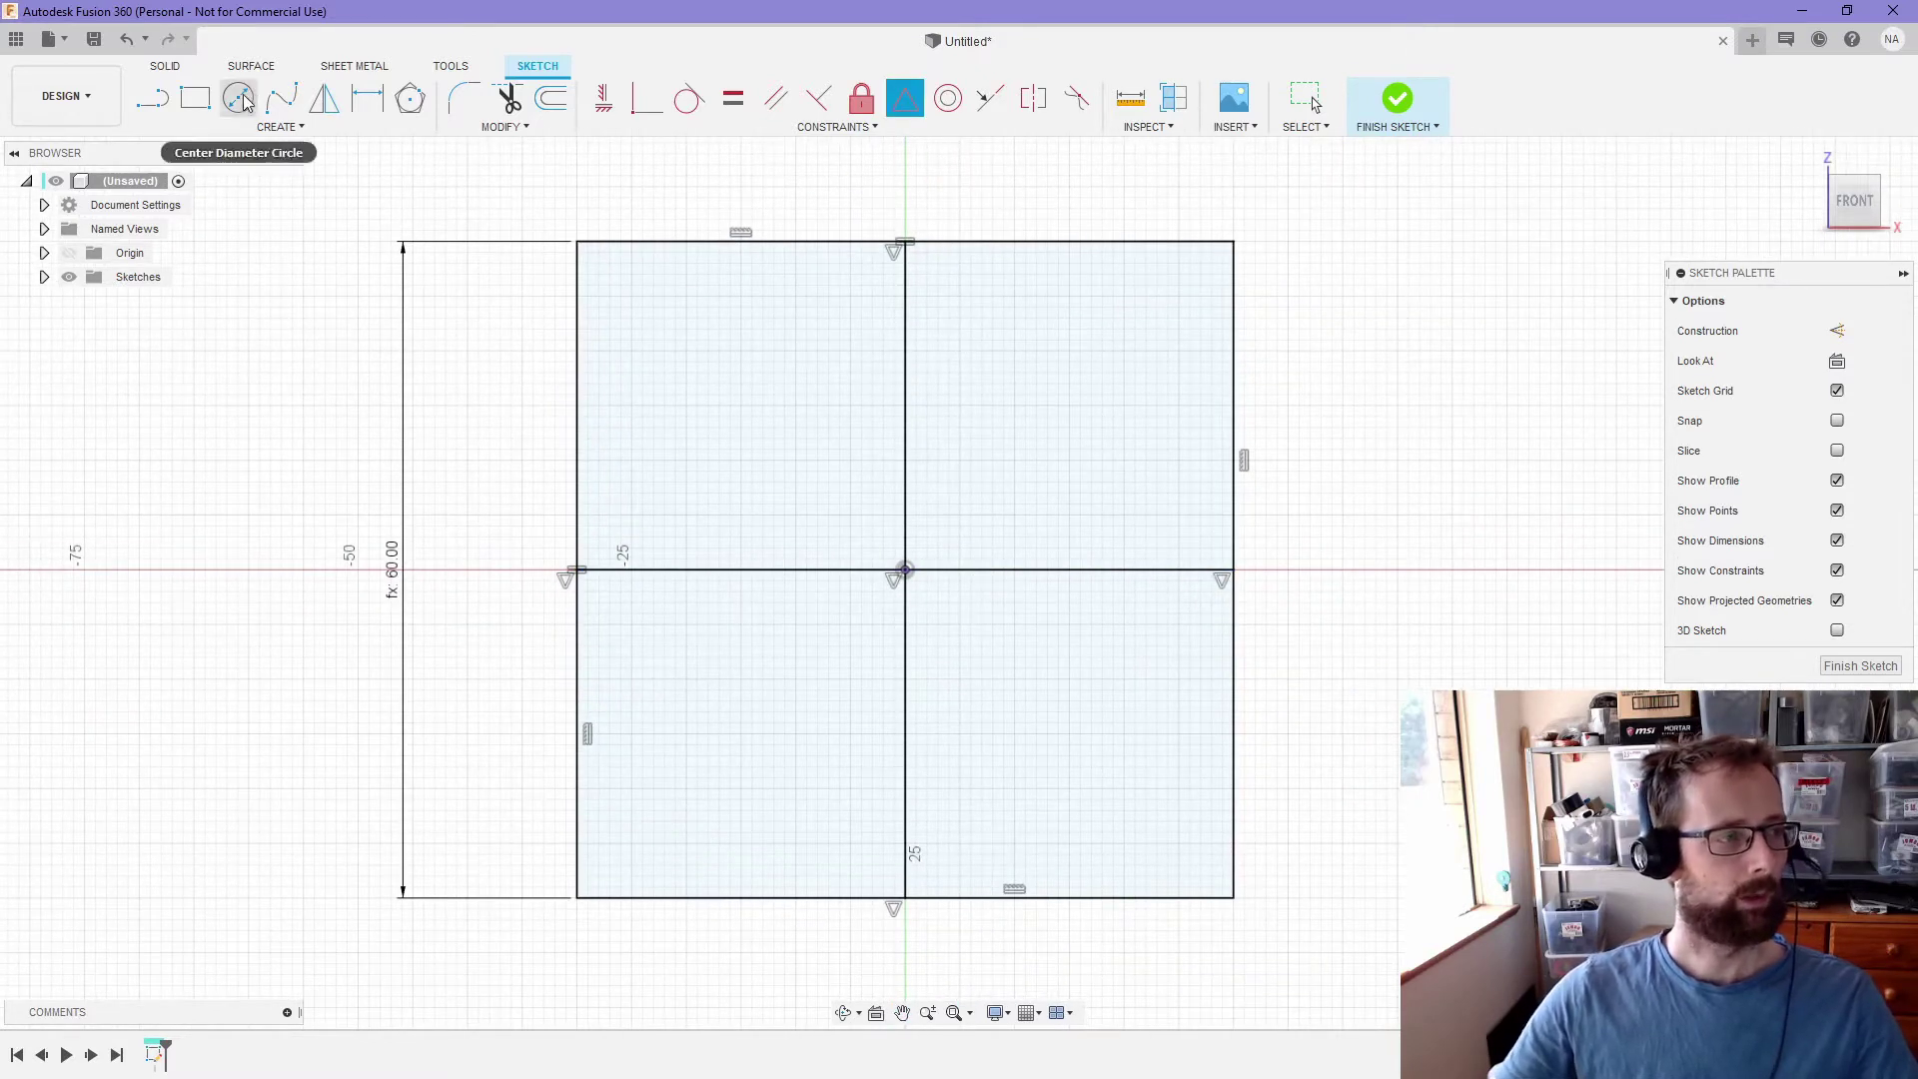
- Draw an origin-centred circle with a tangent gap of outer_sphere_offset (4.00) to the square's left edge
left_click(905, 570)
left_click(954, 290)
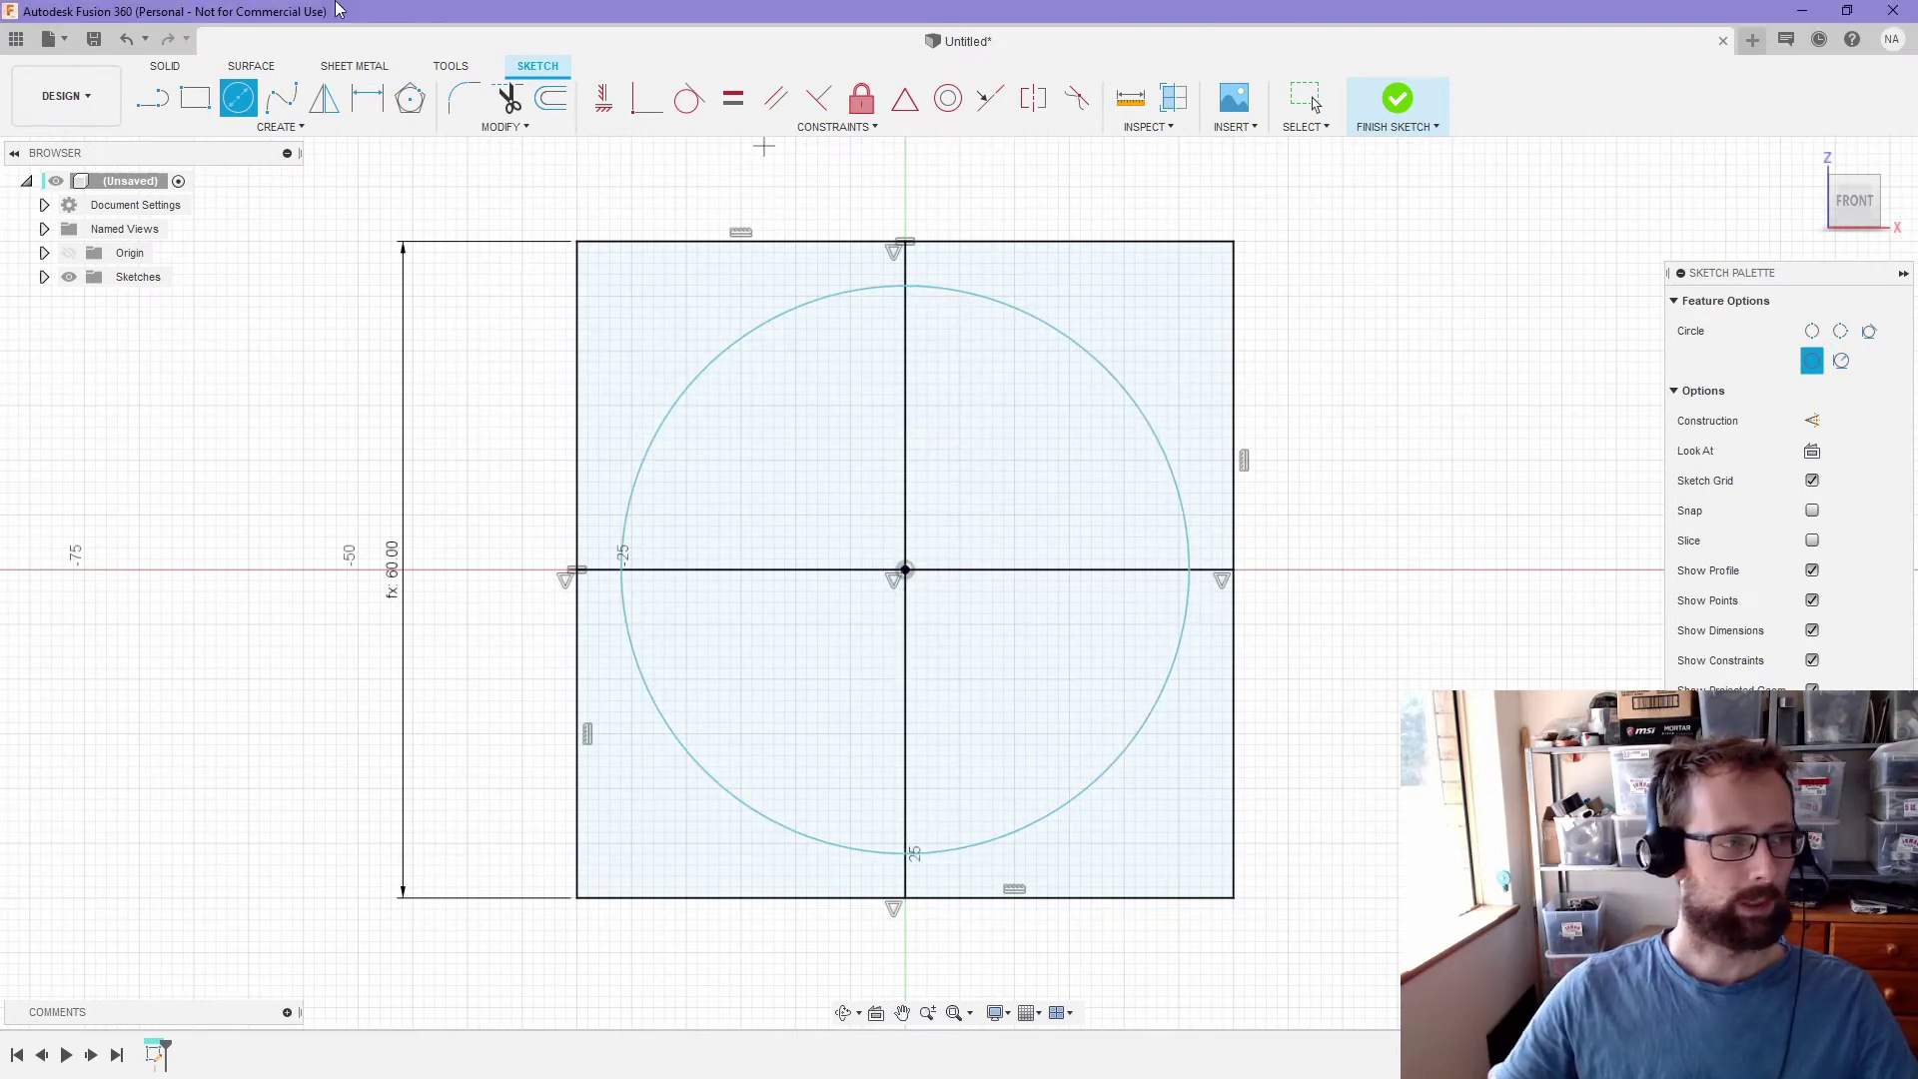
left_click(367, 97)
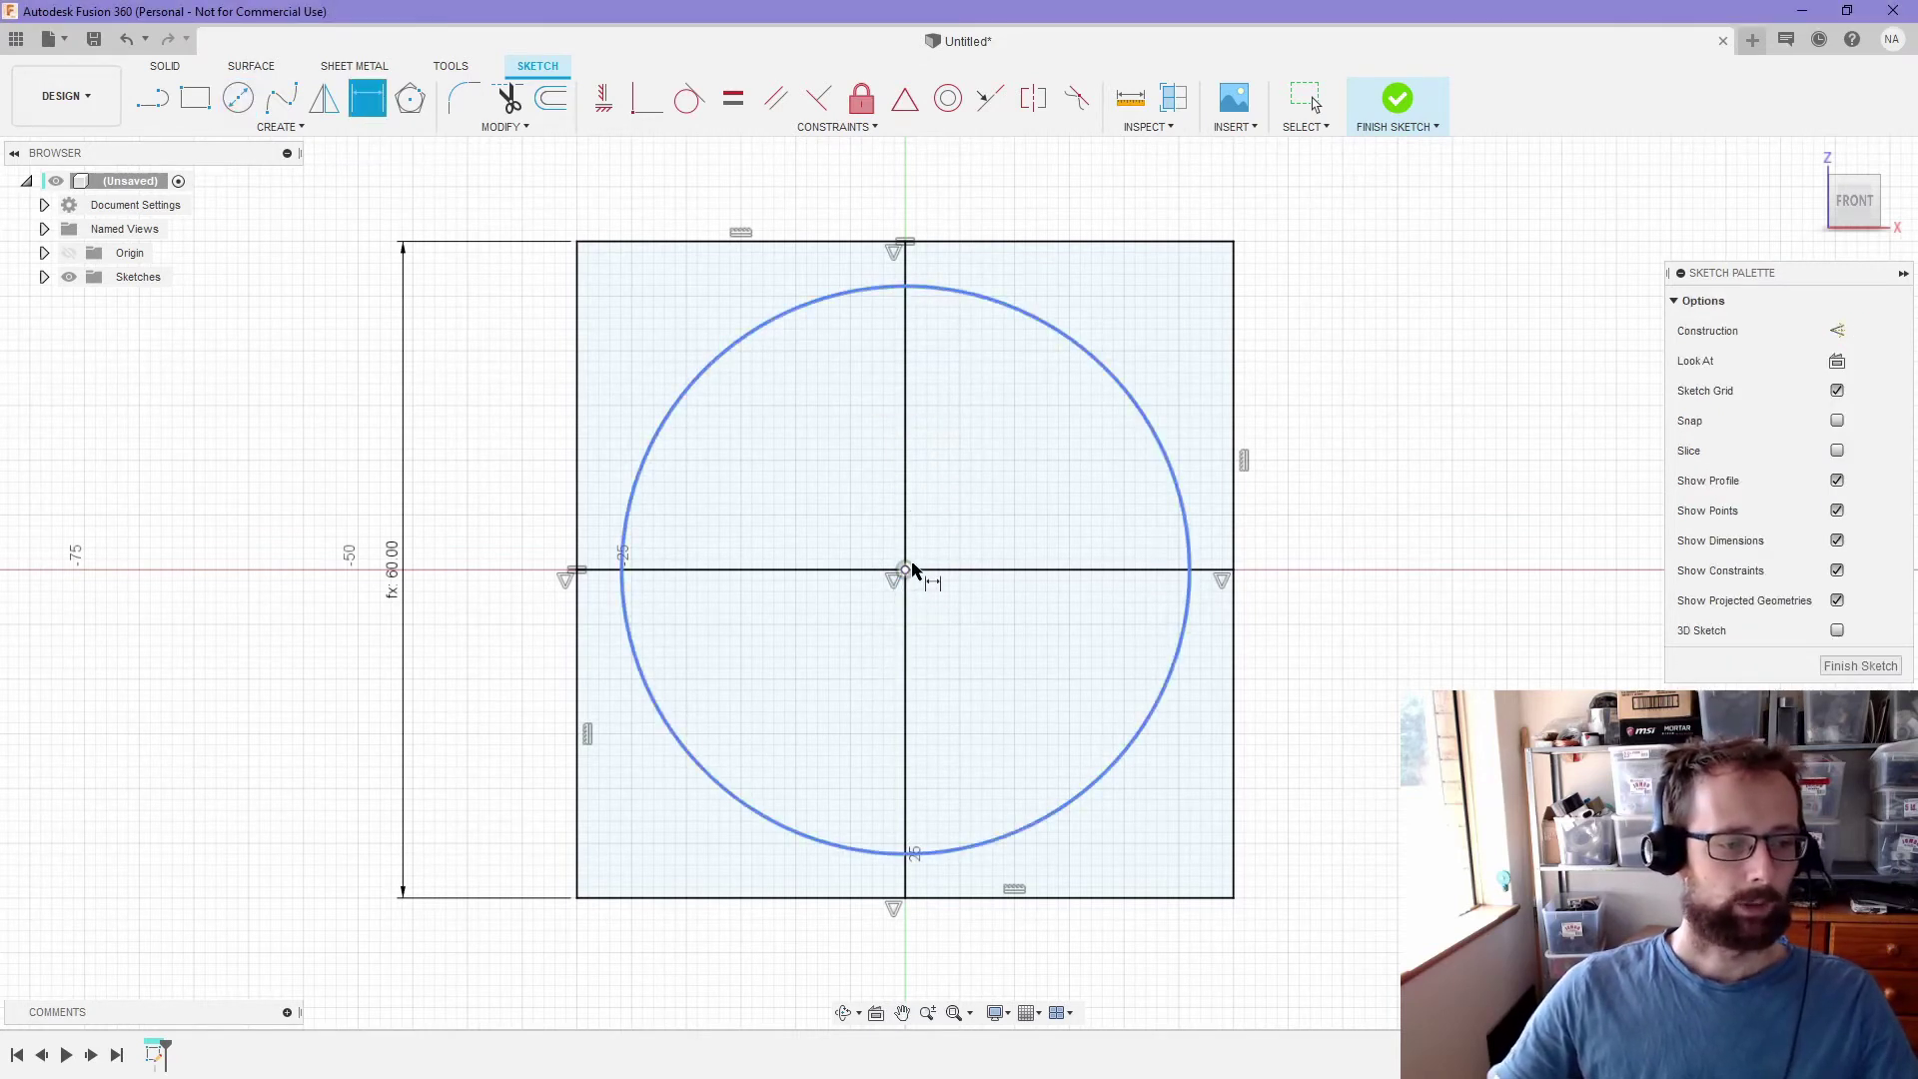
left_click(578, 395)
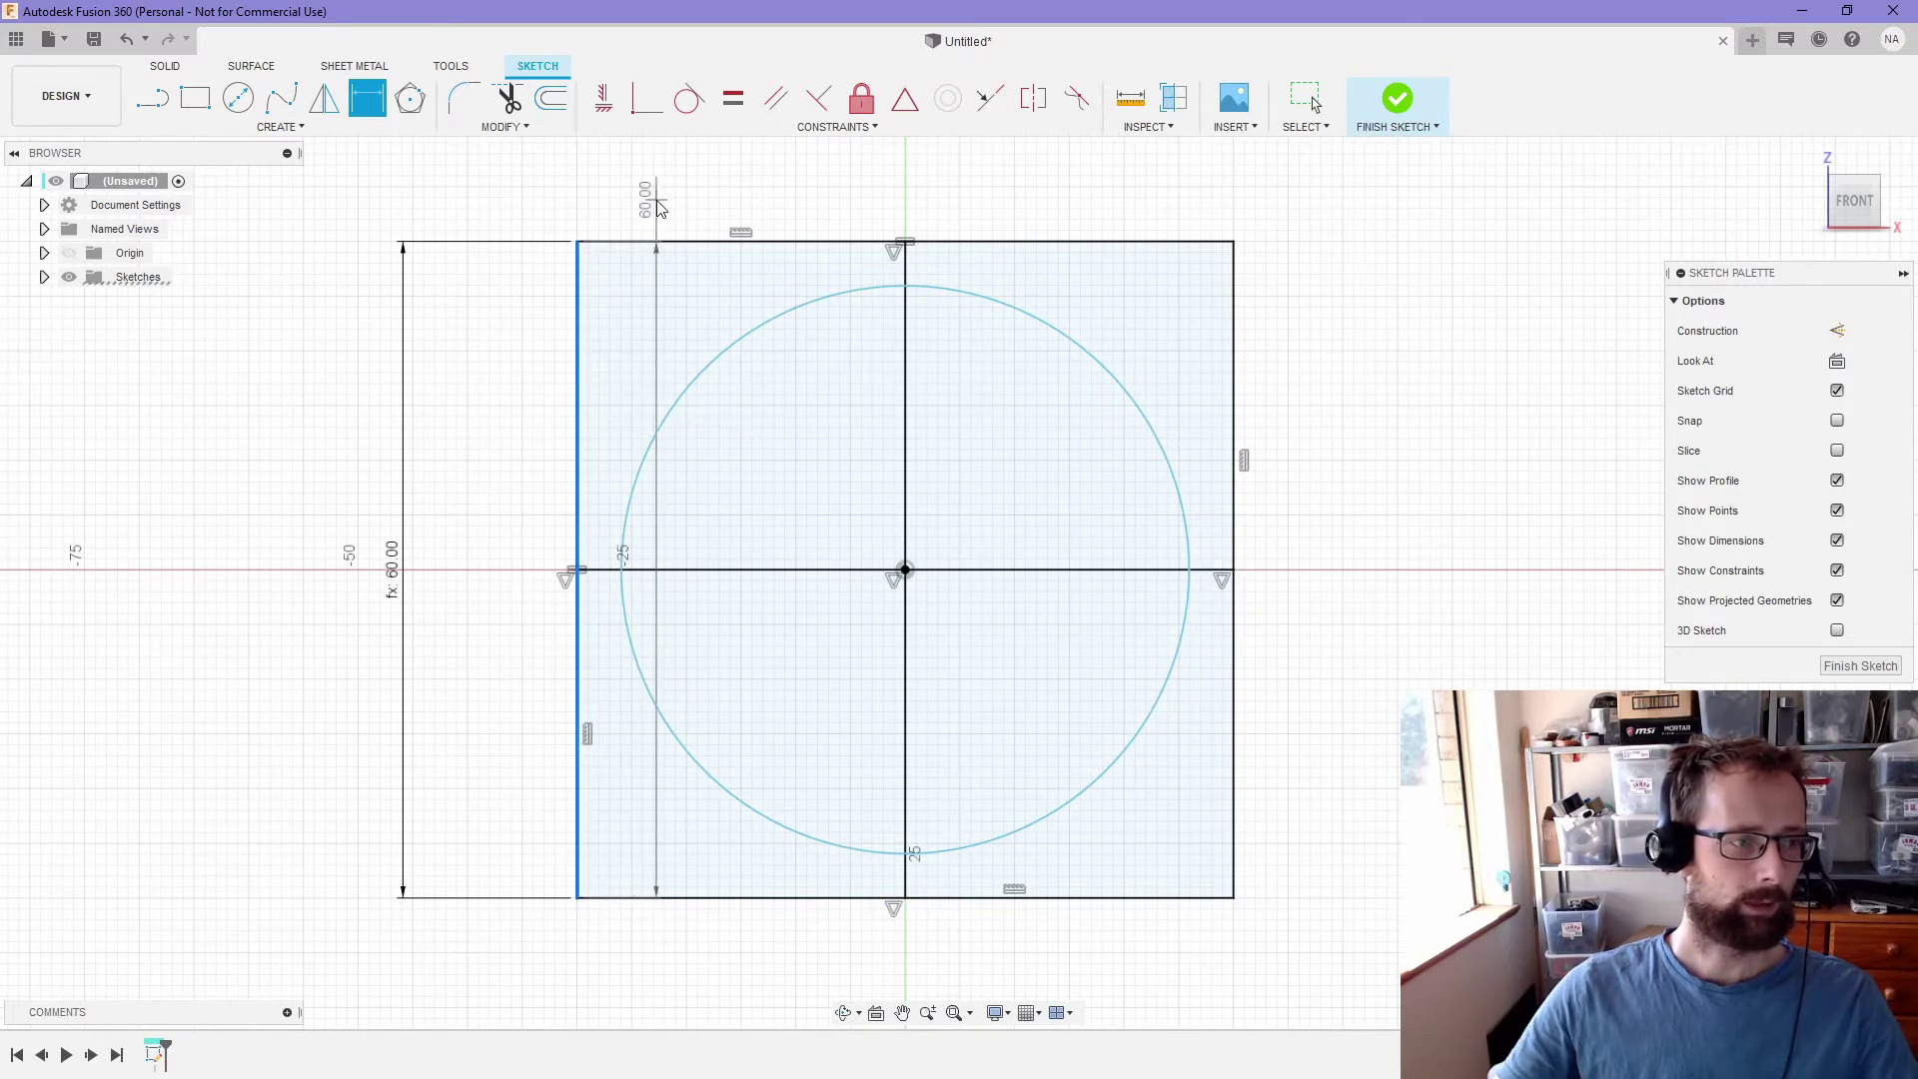
right_click(658, 207)
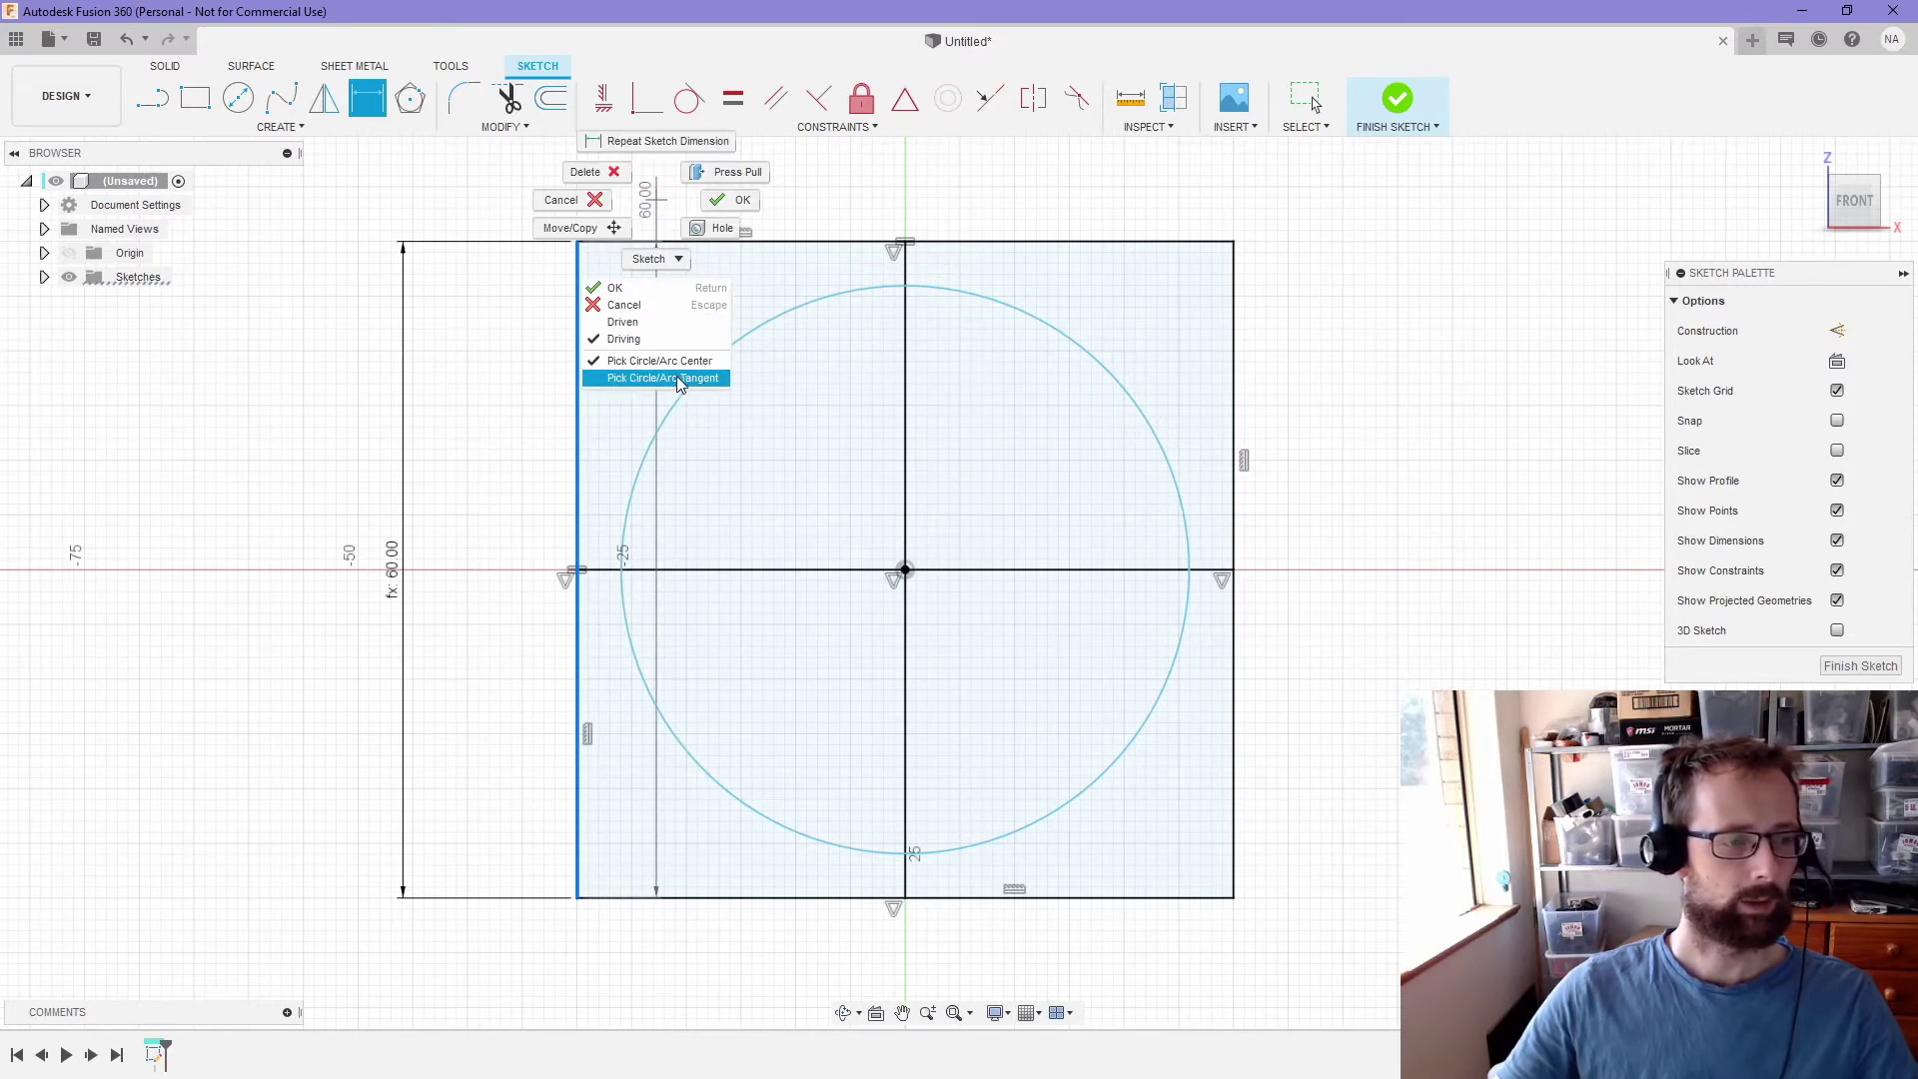
left_click(663, 378)
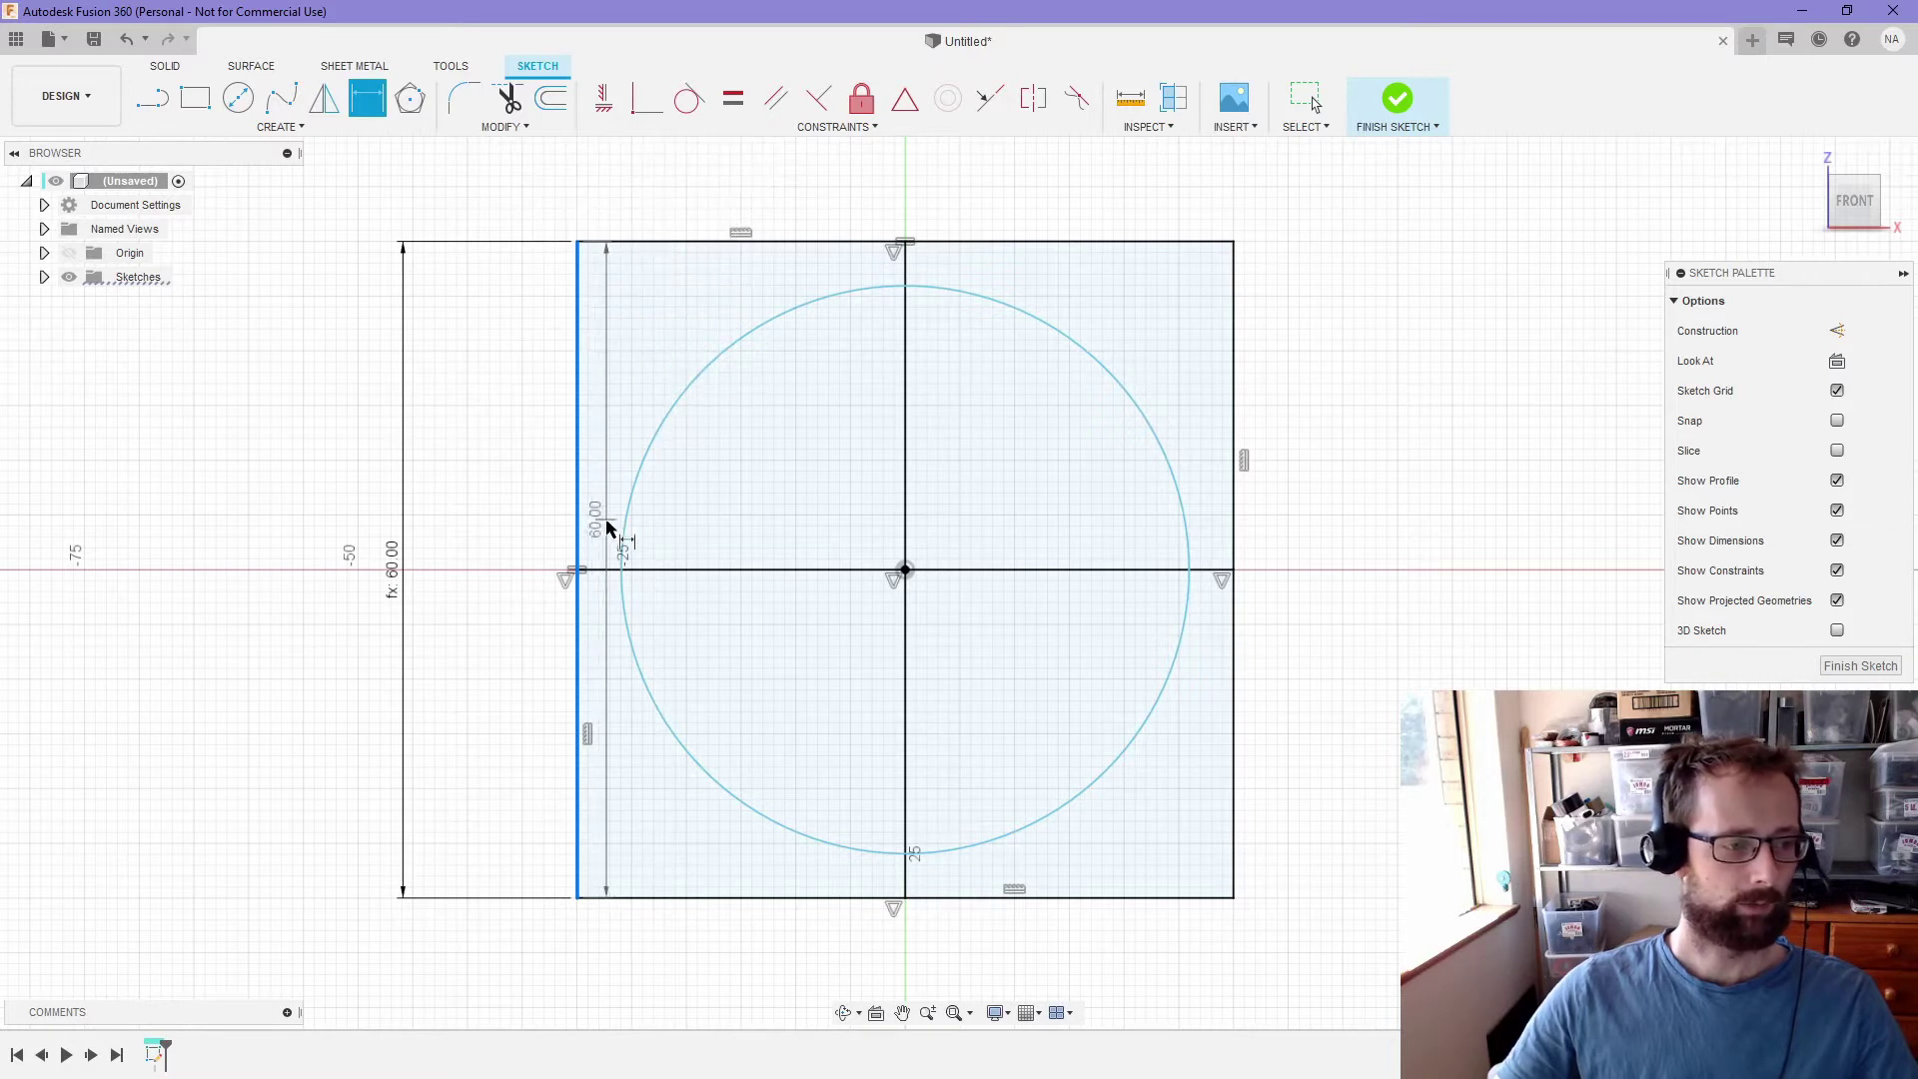
left_click(620, 553)
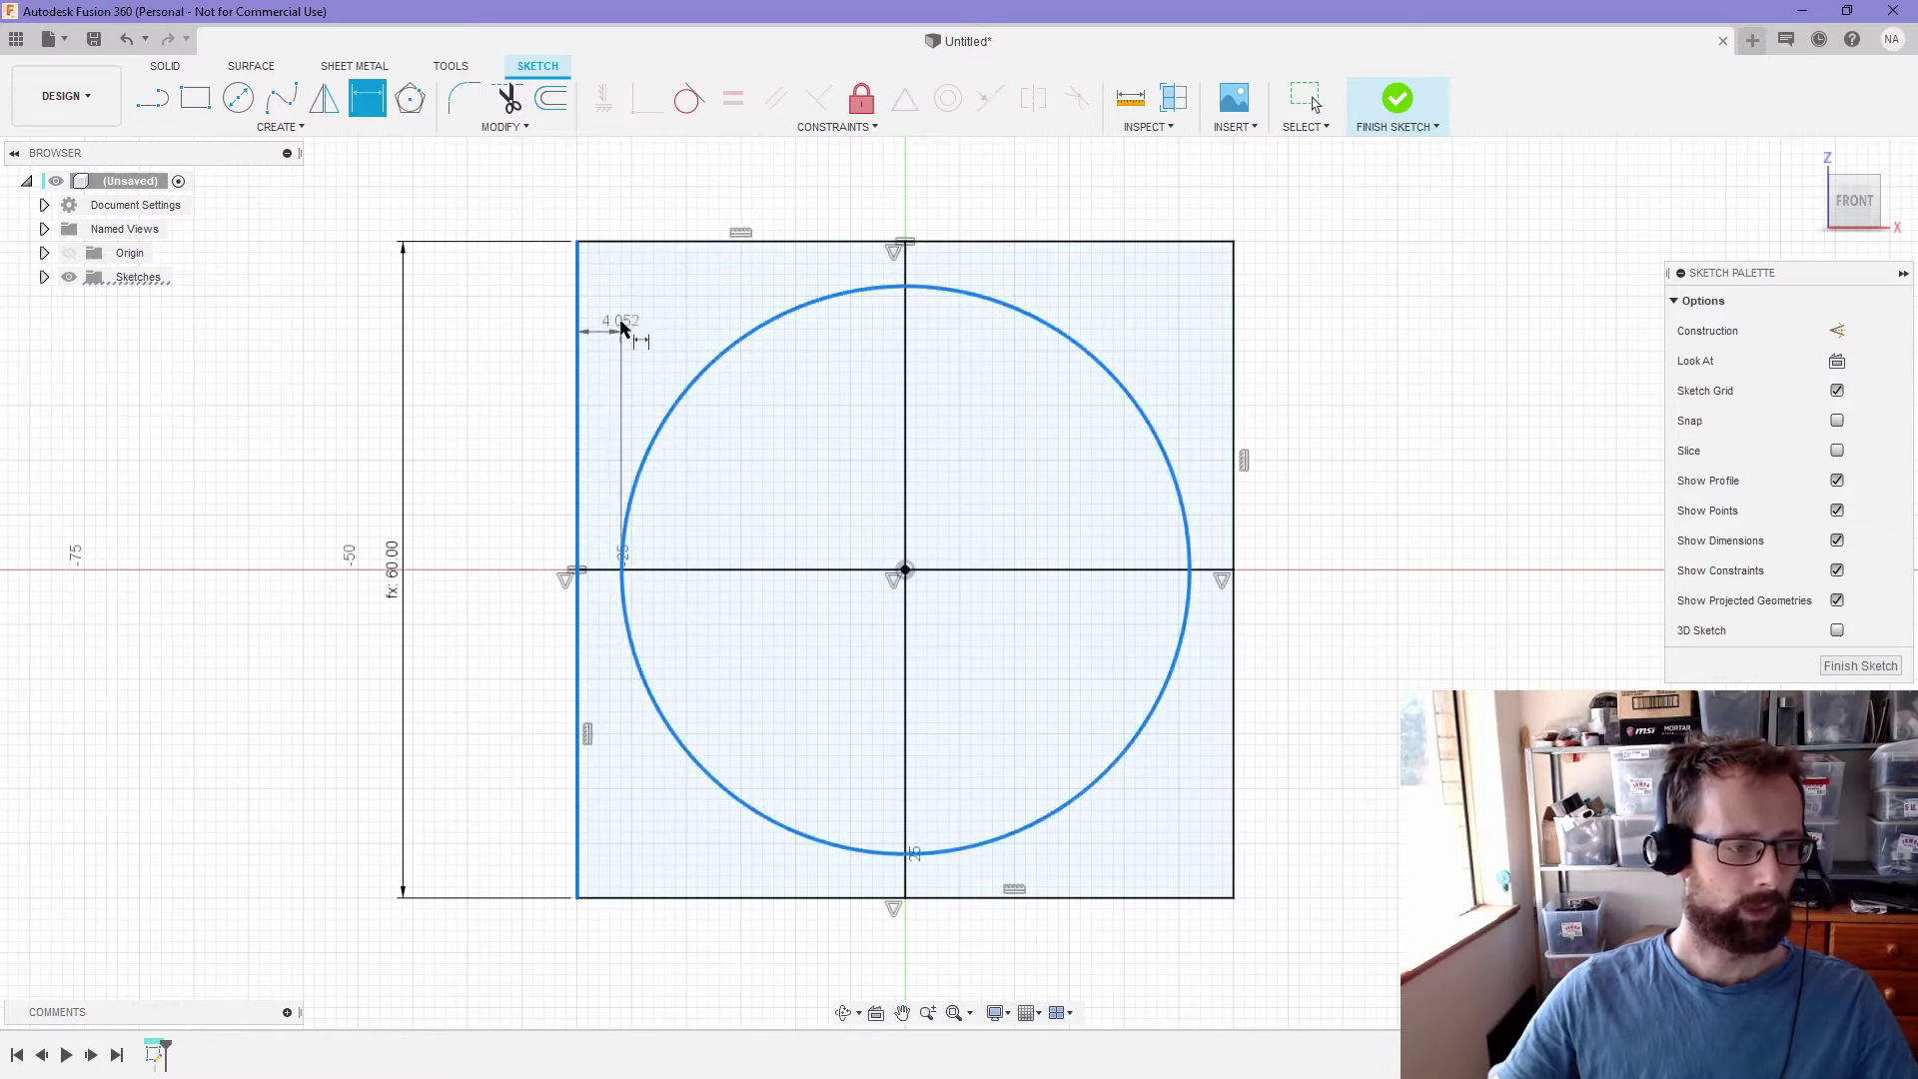
left_click(604, 193)
type("sp")
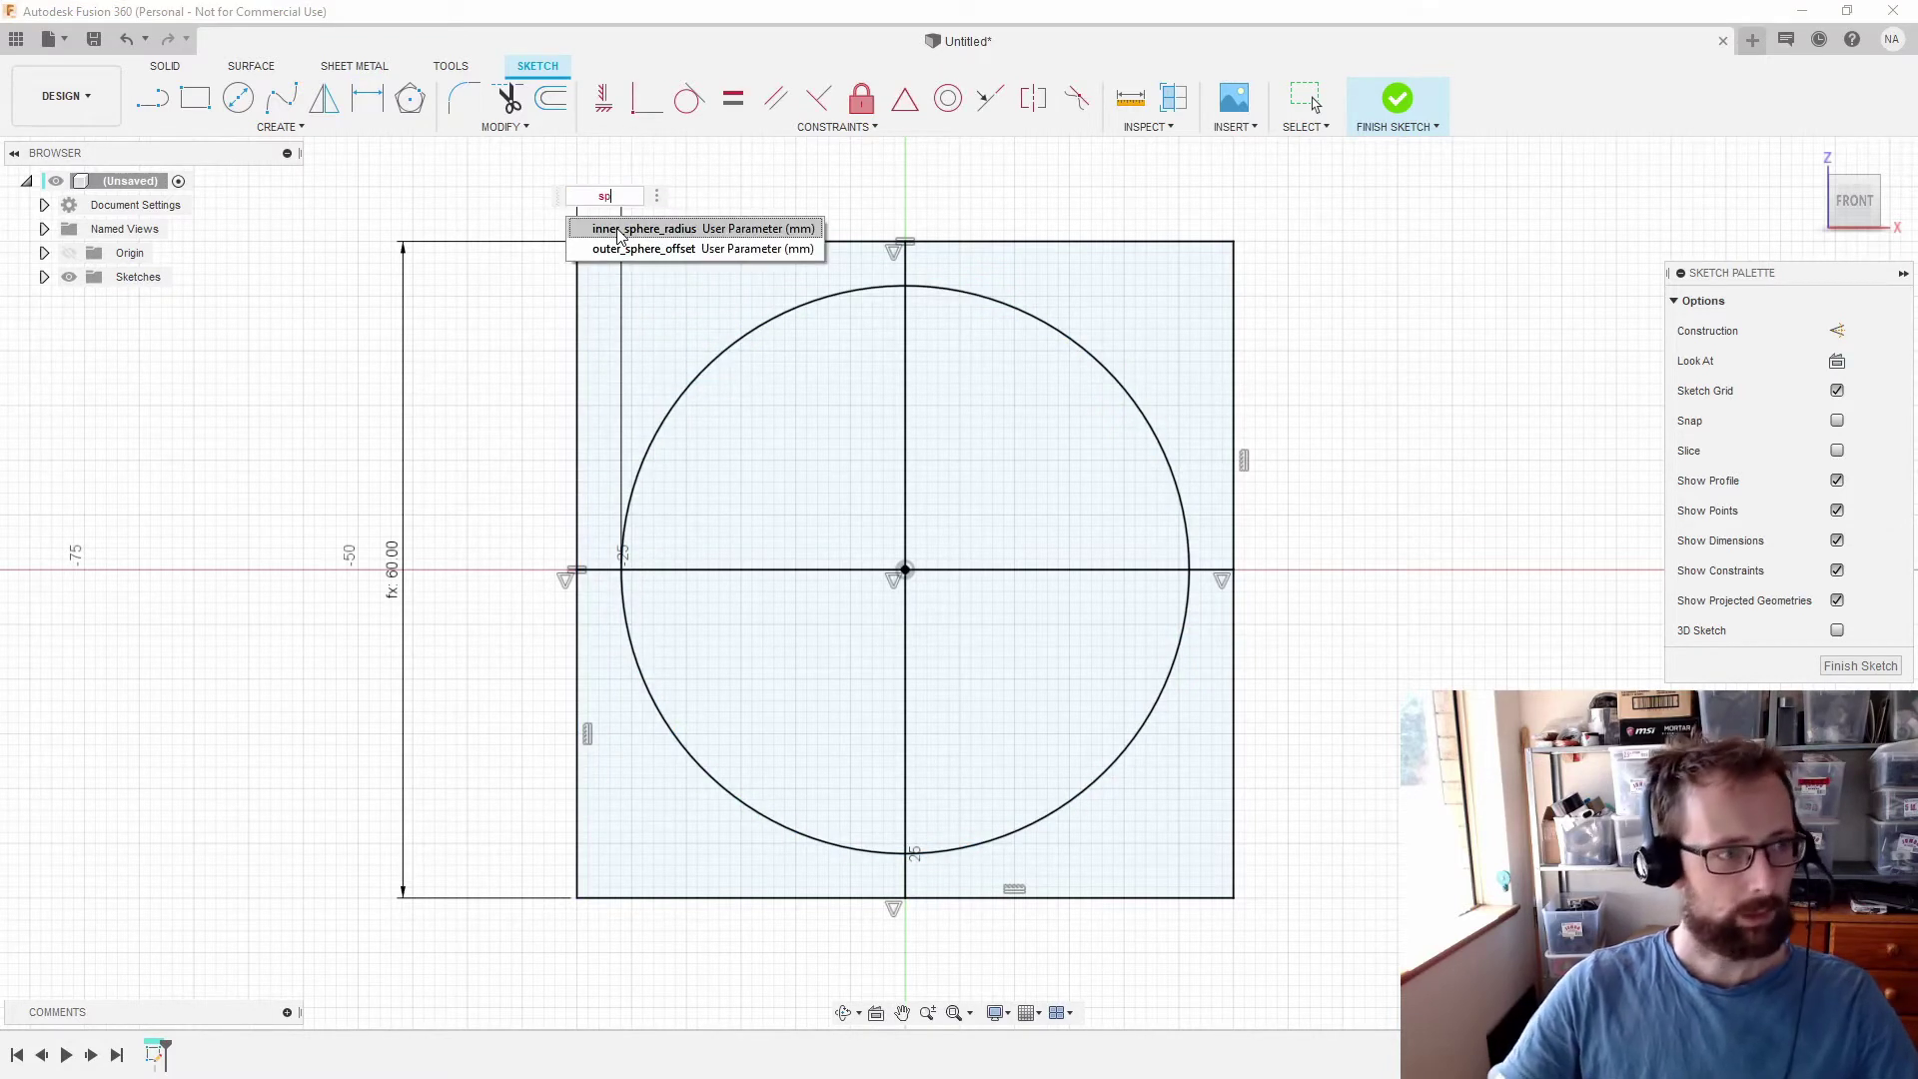
left_click(644, 249)
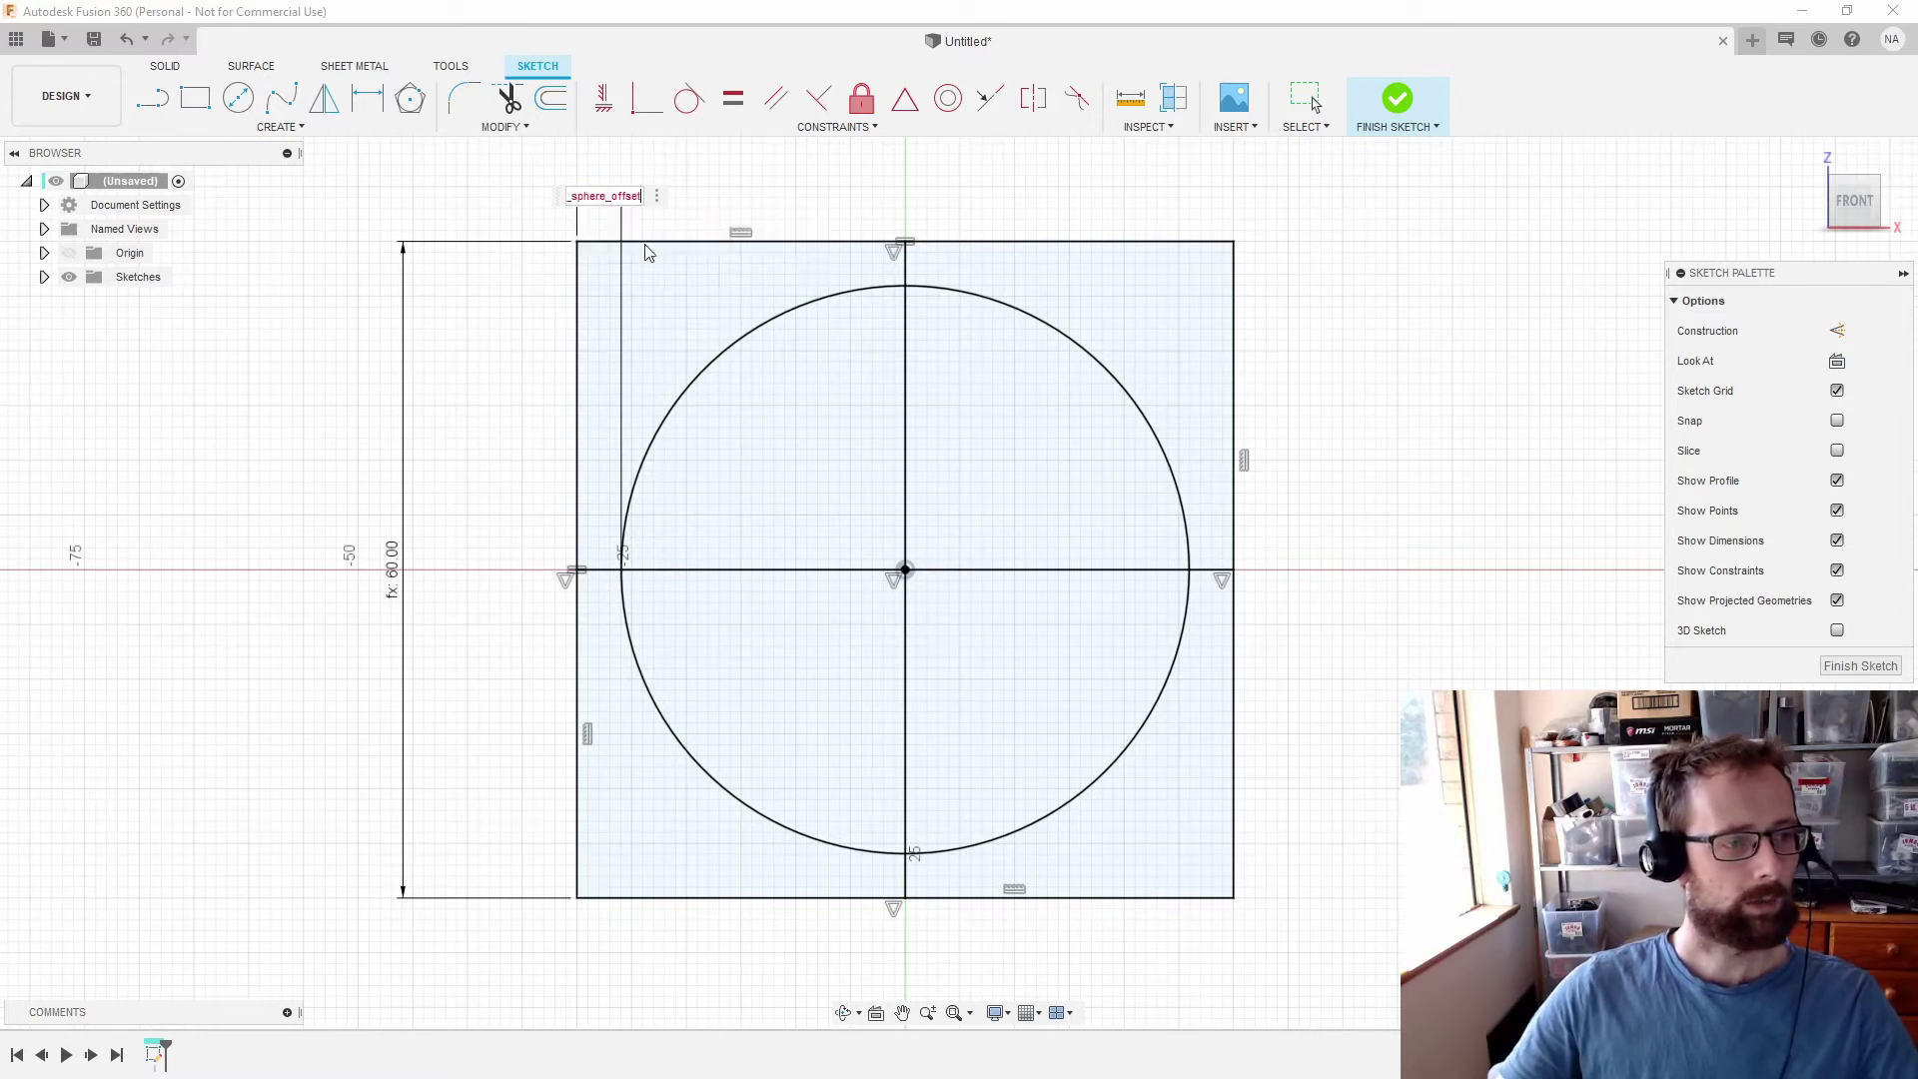
key("Return")
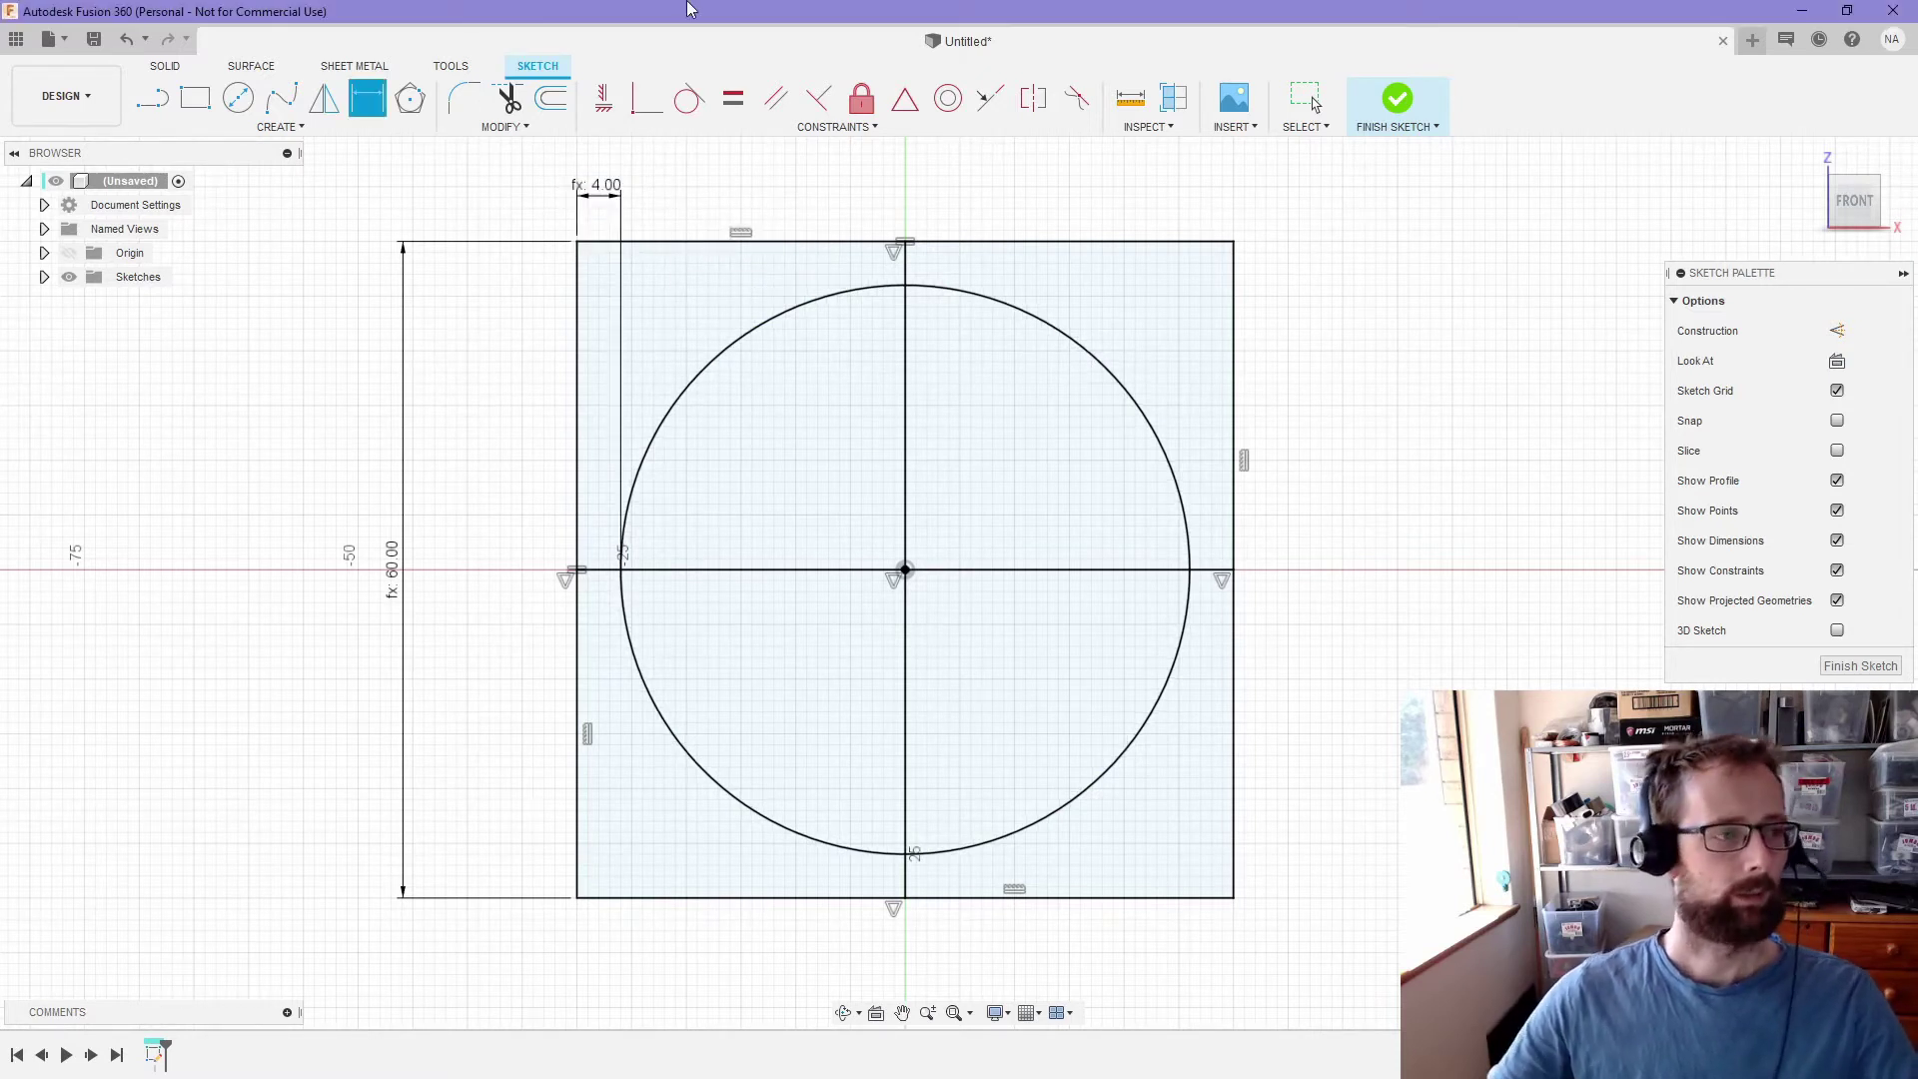
- Draw a smaller origin-centred circle and set its gap to the outer circle as leg_length (4.00)
key("c")
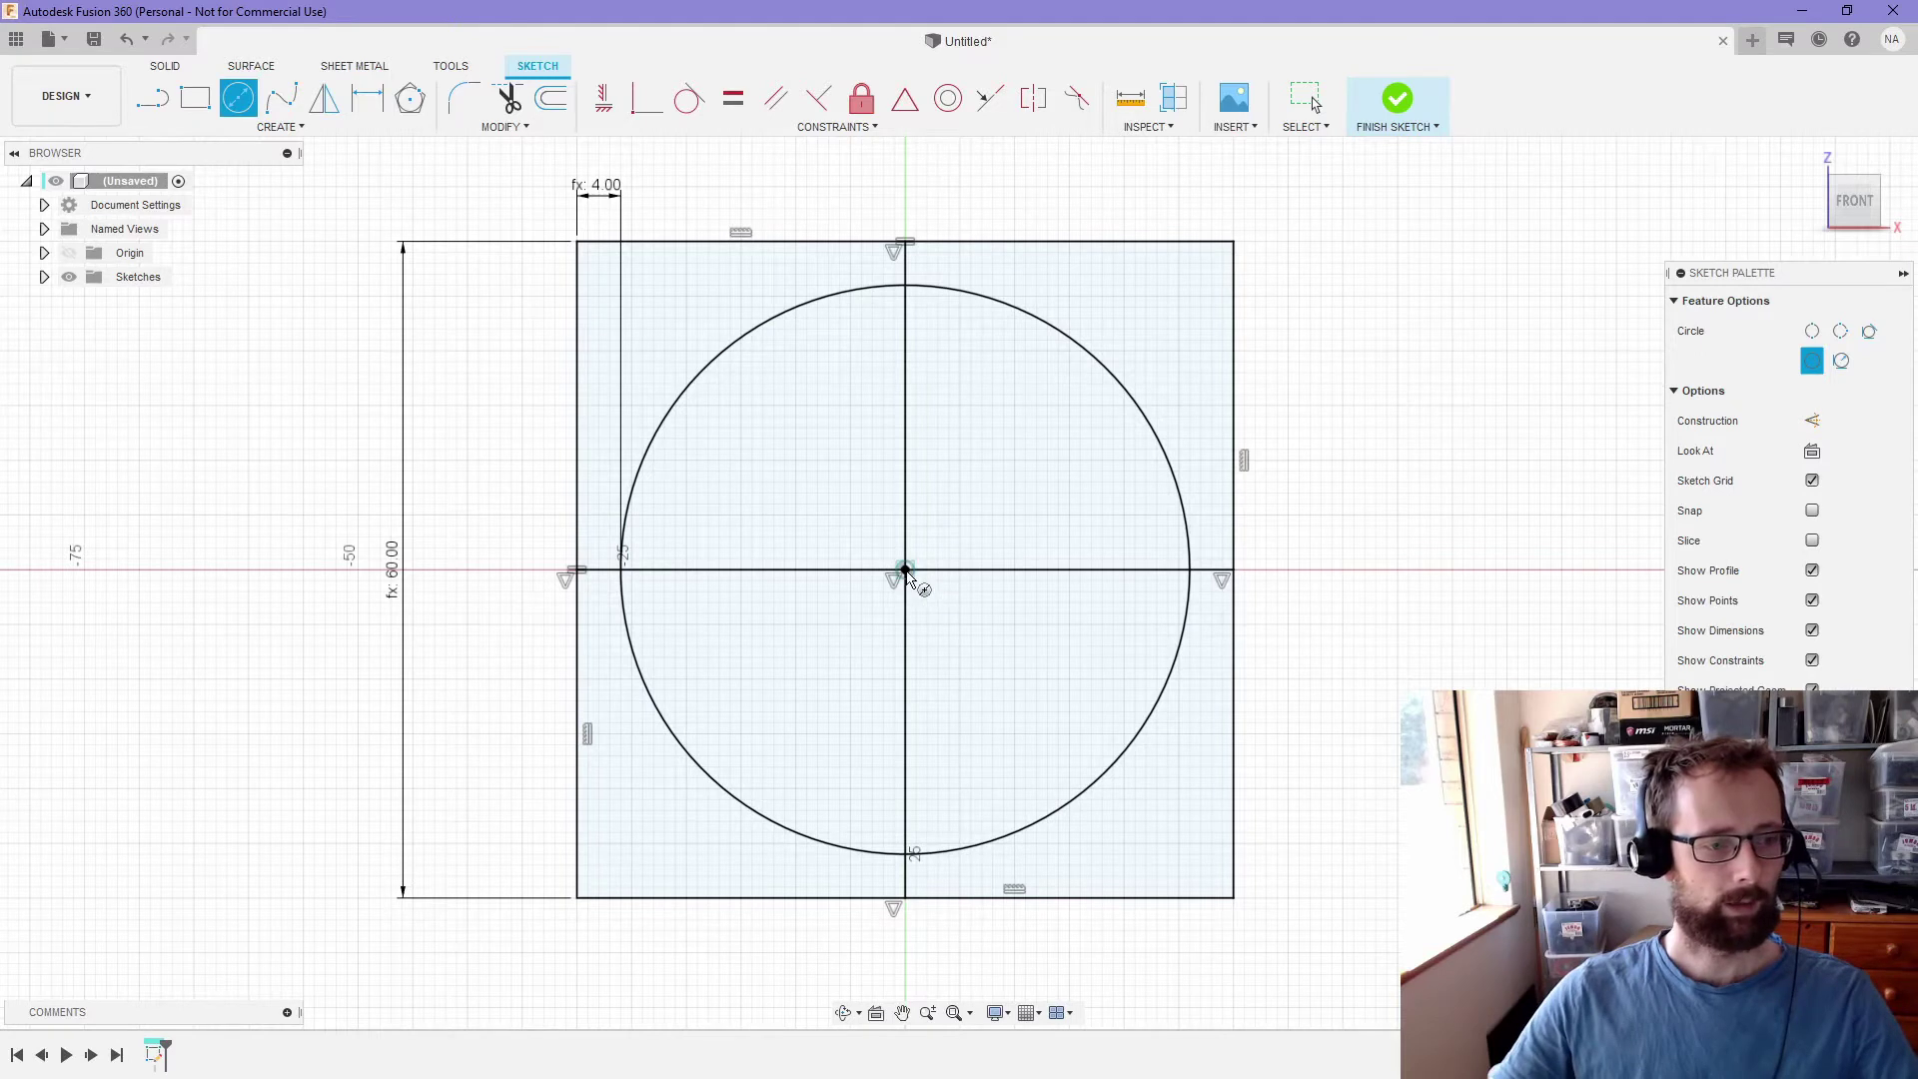
left_click(906, 571)
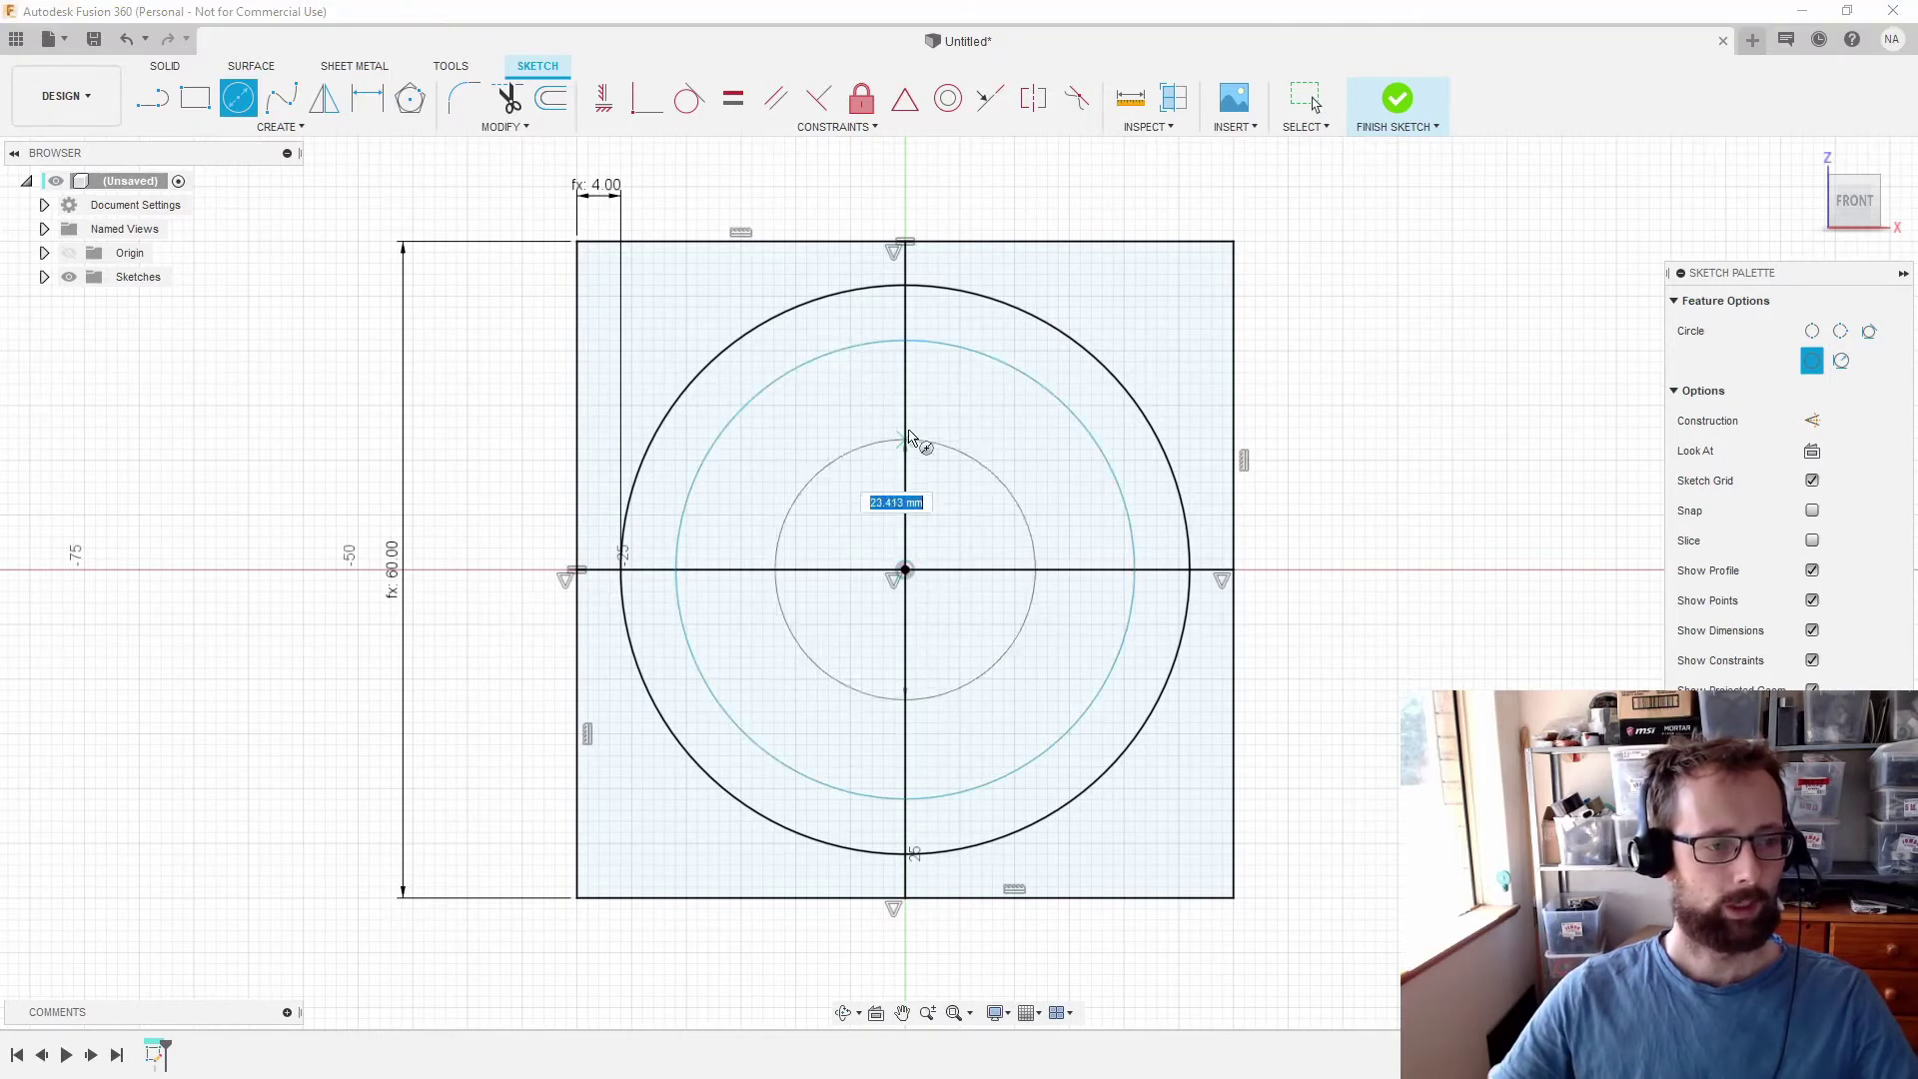
left_click(905, 383)
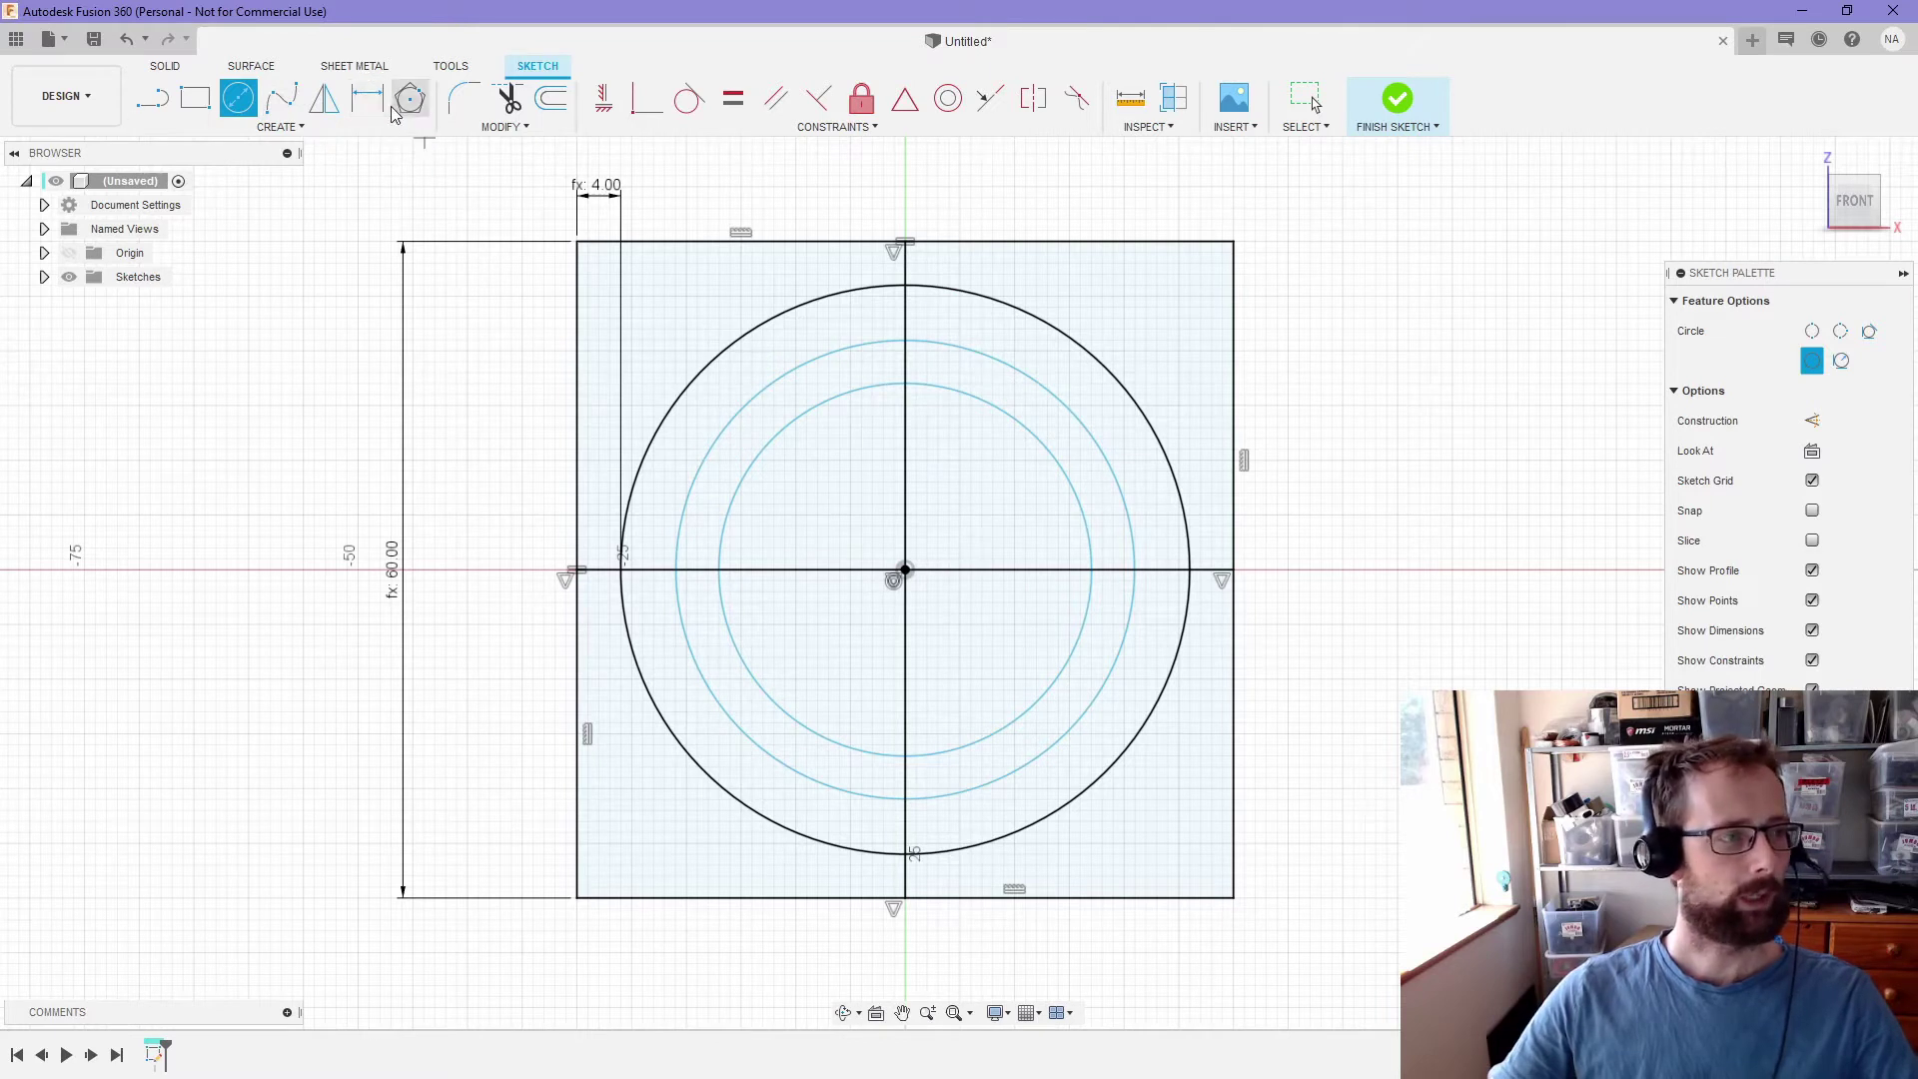
key("d")
left_click(967, 348)
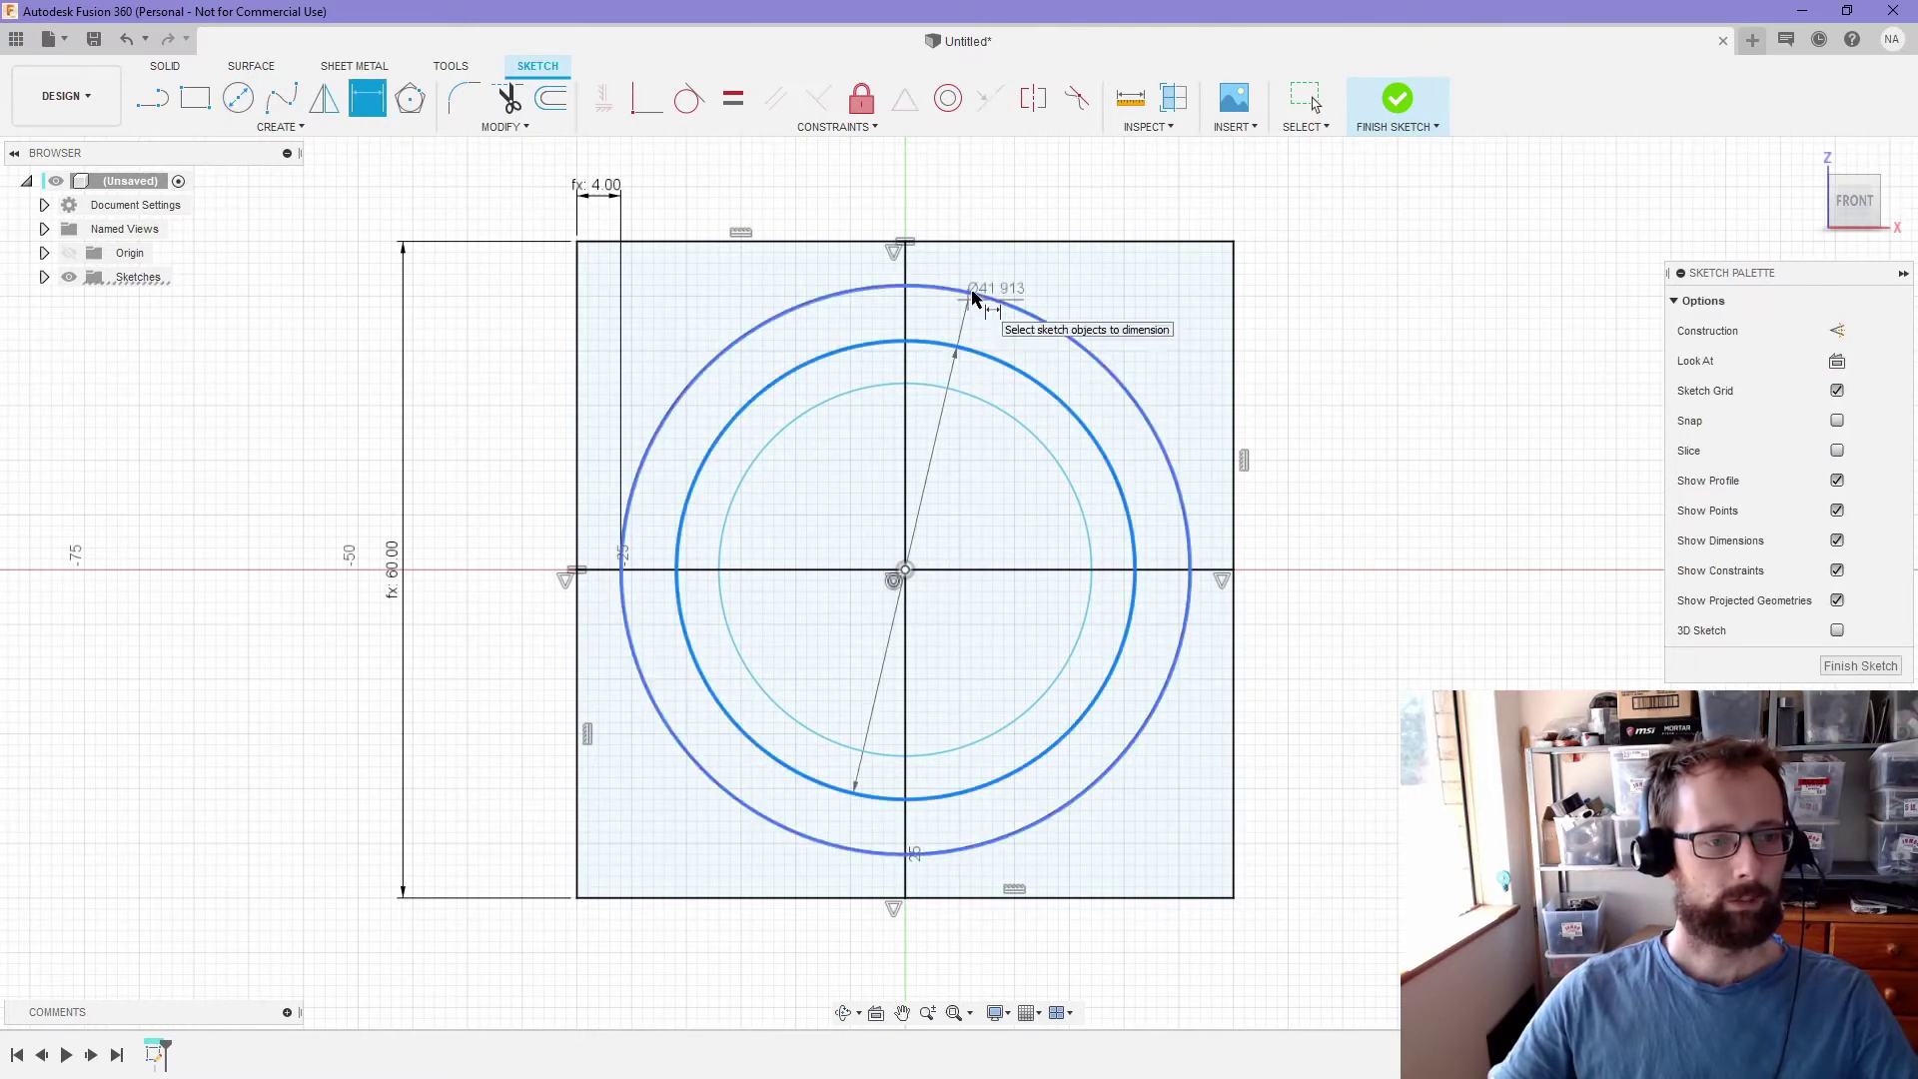
left_click(972, 296)
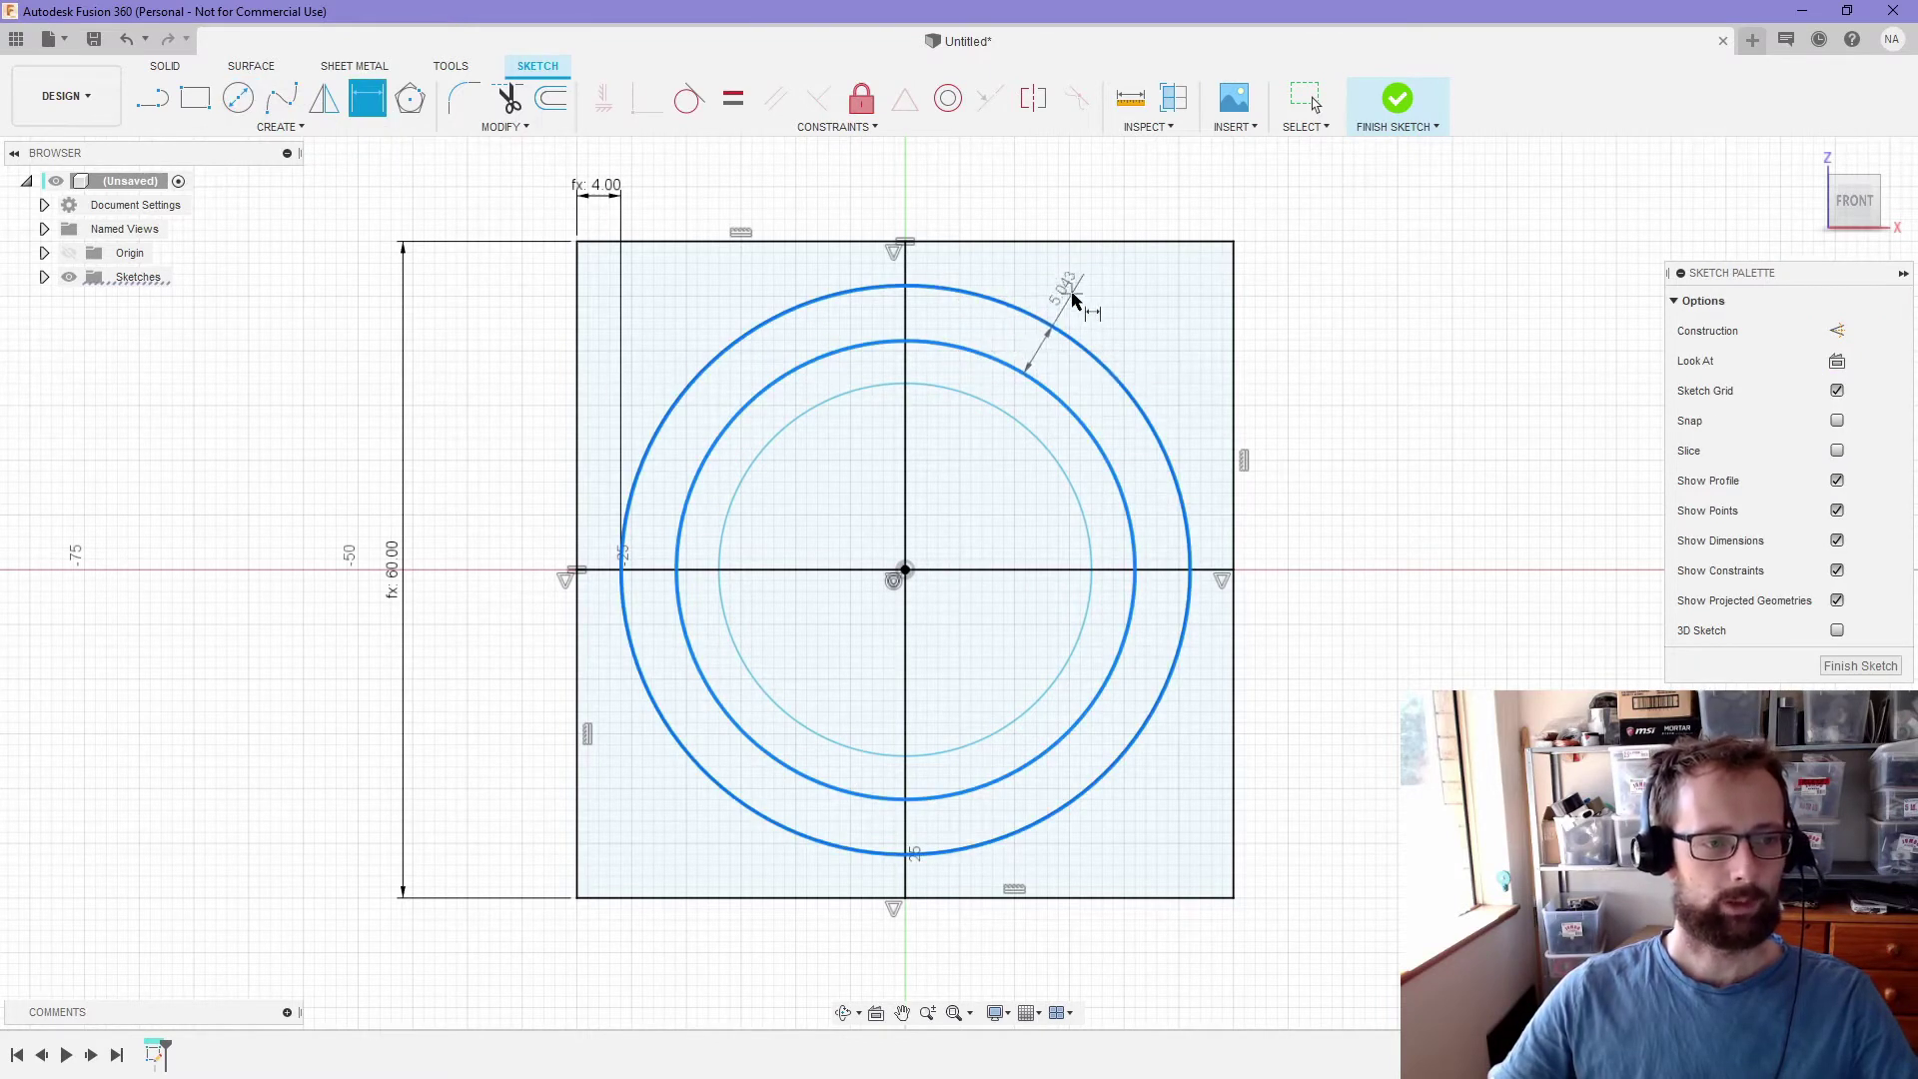
left_click(1073, 298)
type("leg_length")
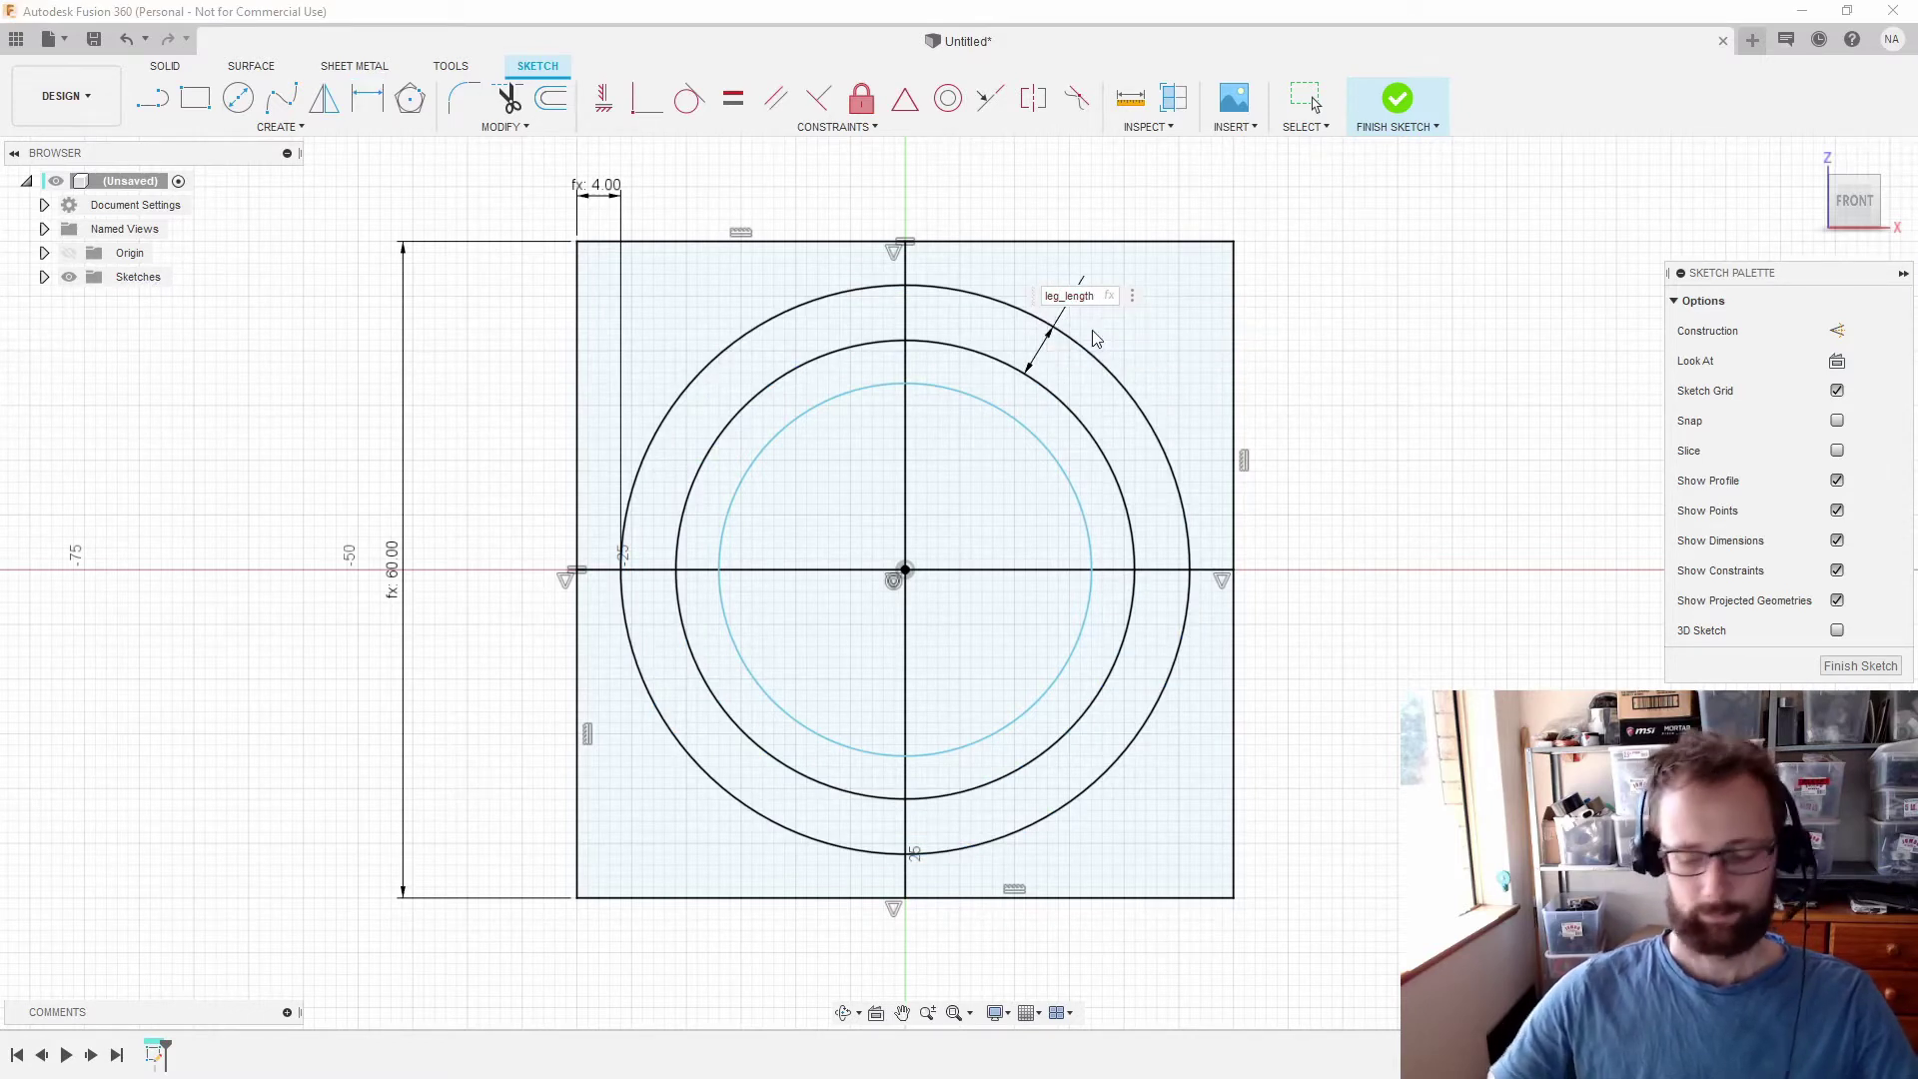
key("Return")
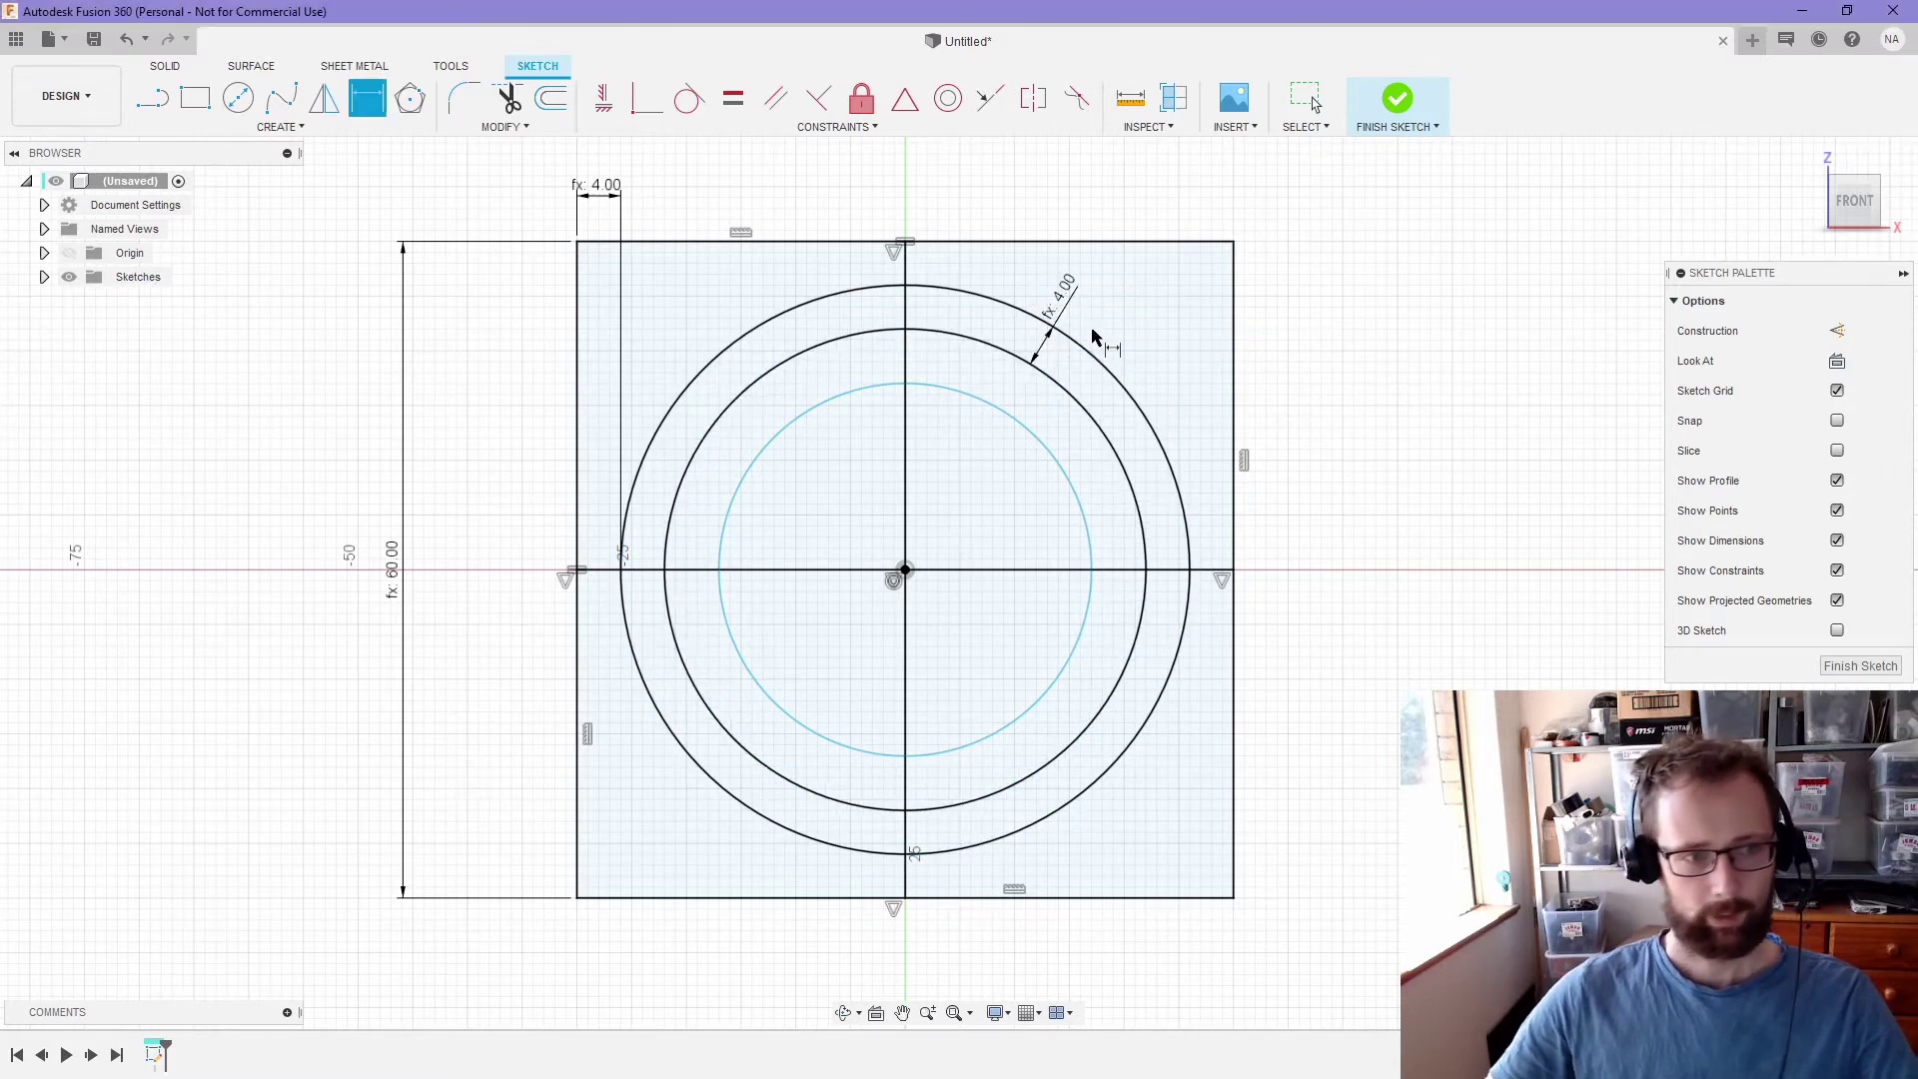
- Set the innermost circle gap to foot_height (4.00) and draw a short line from the top edge
left_click(1031, 433)
left_click(1079, 399)
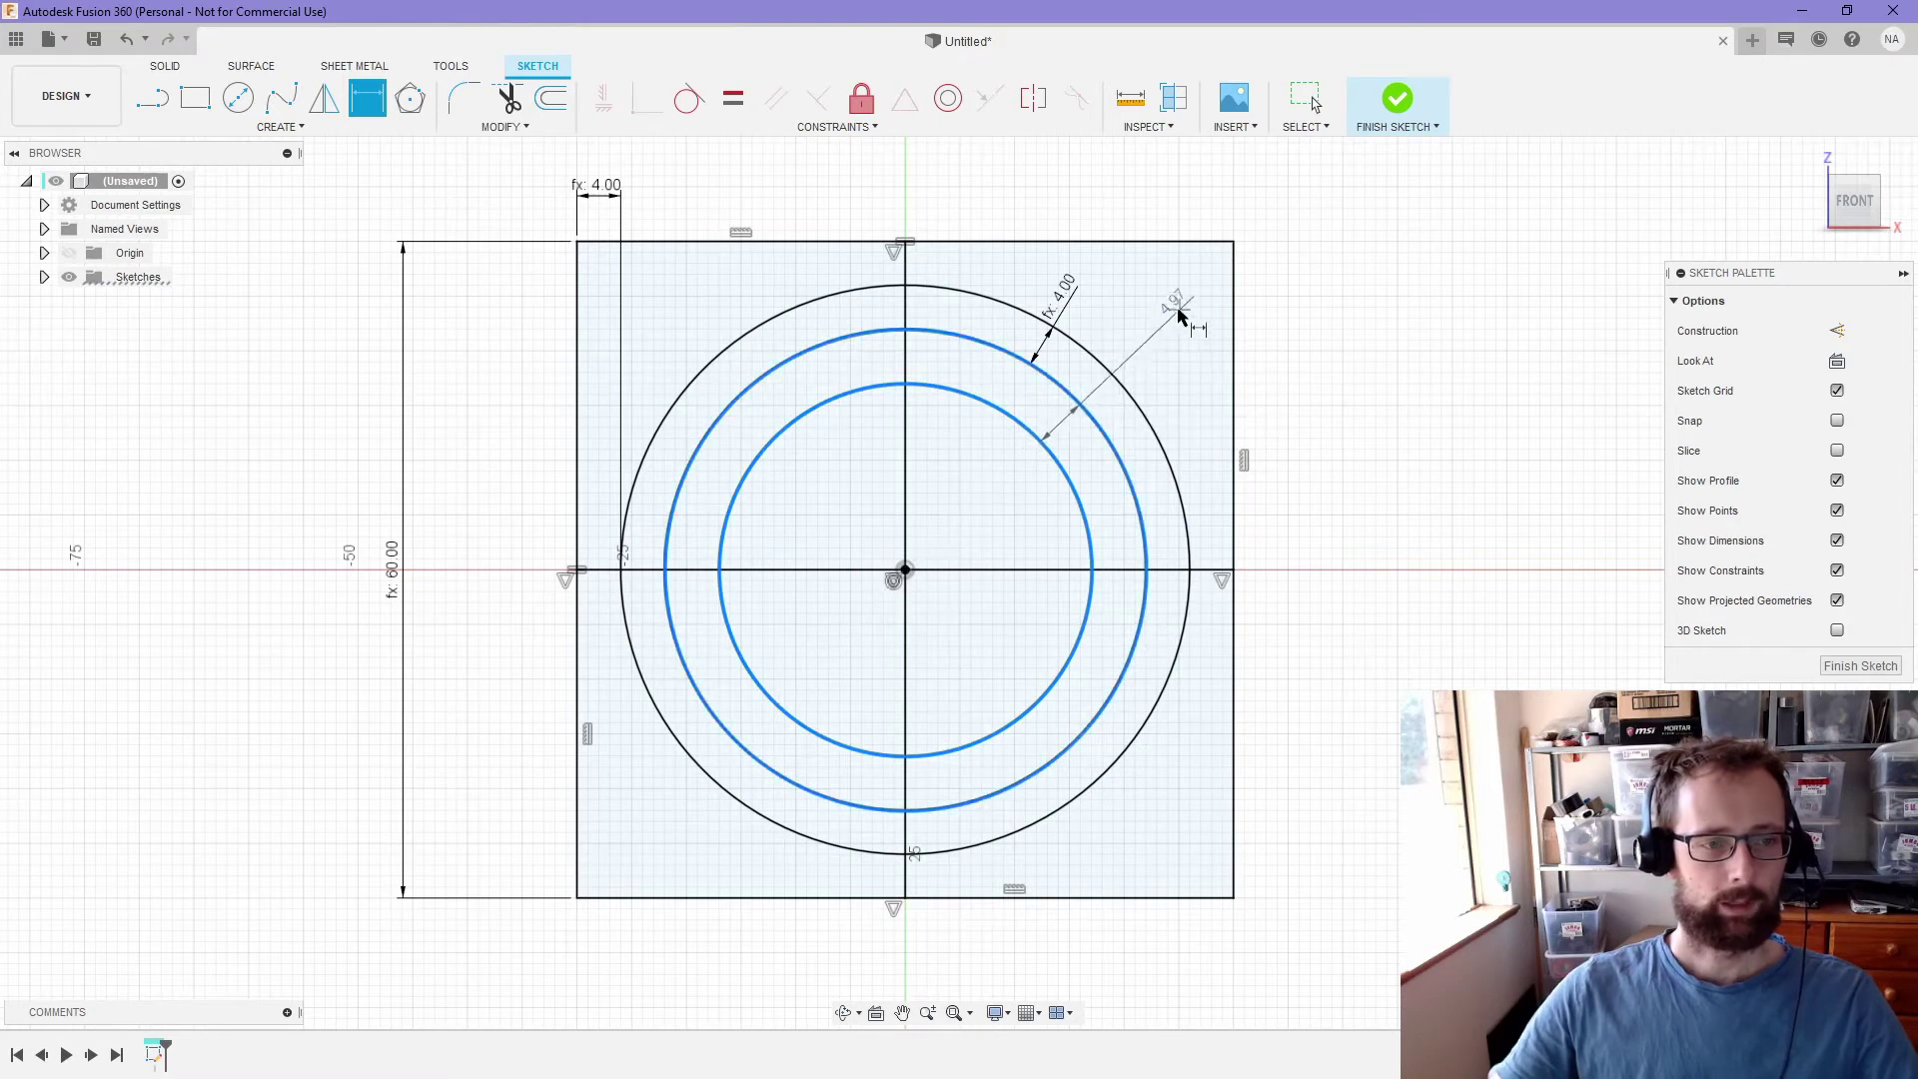
left_click(1177, 310)
type("g")
key("BackSpace")
type("foot")
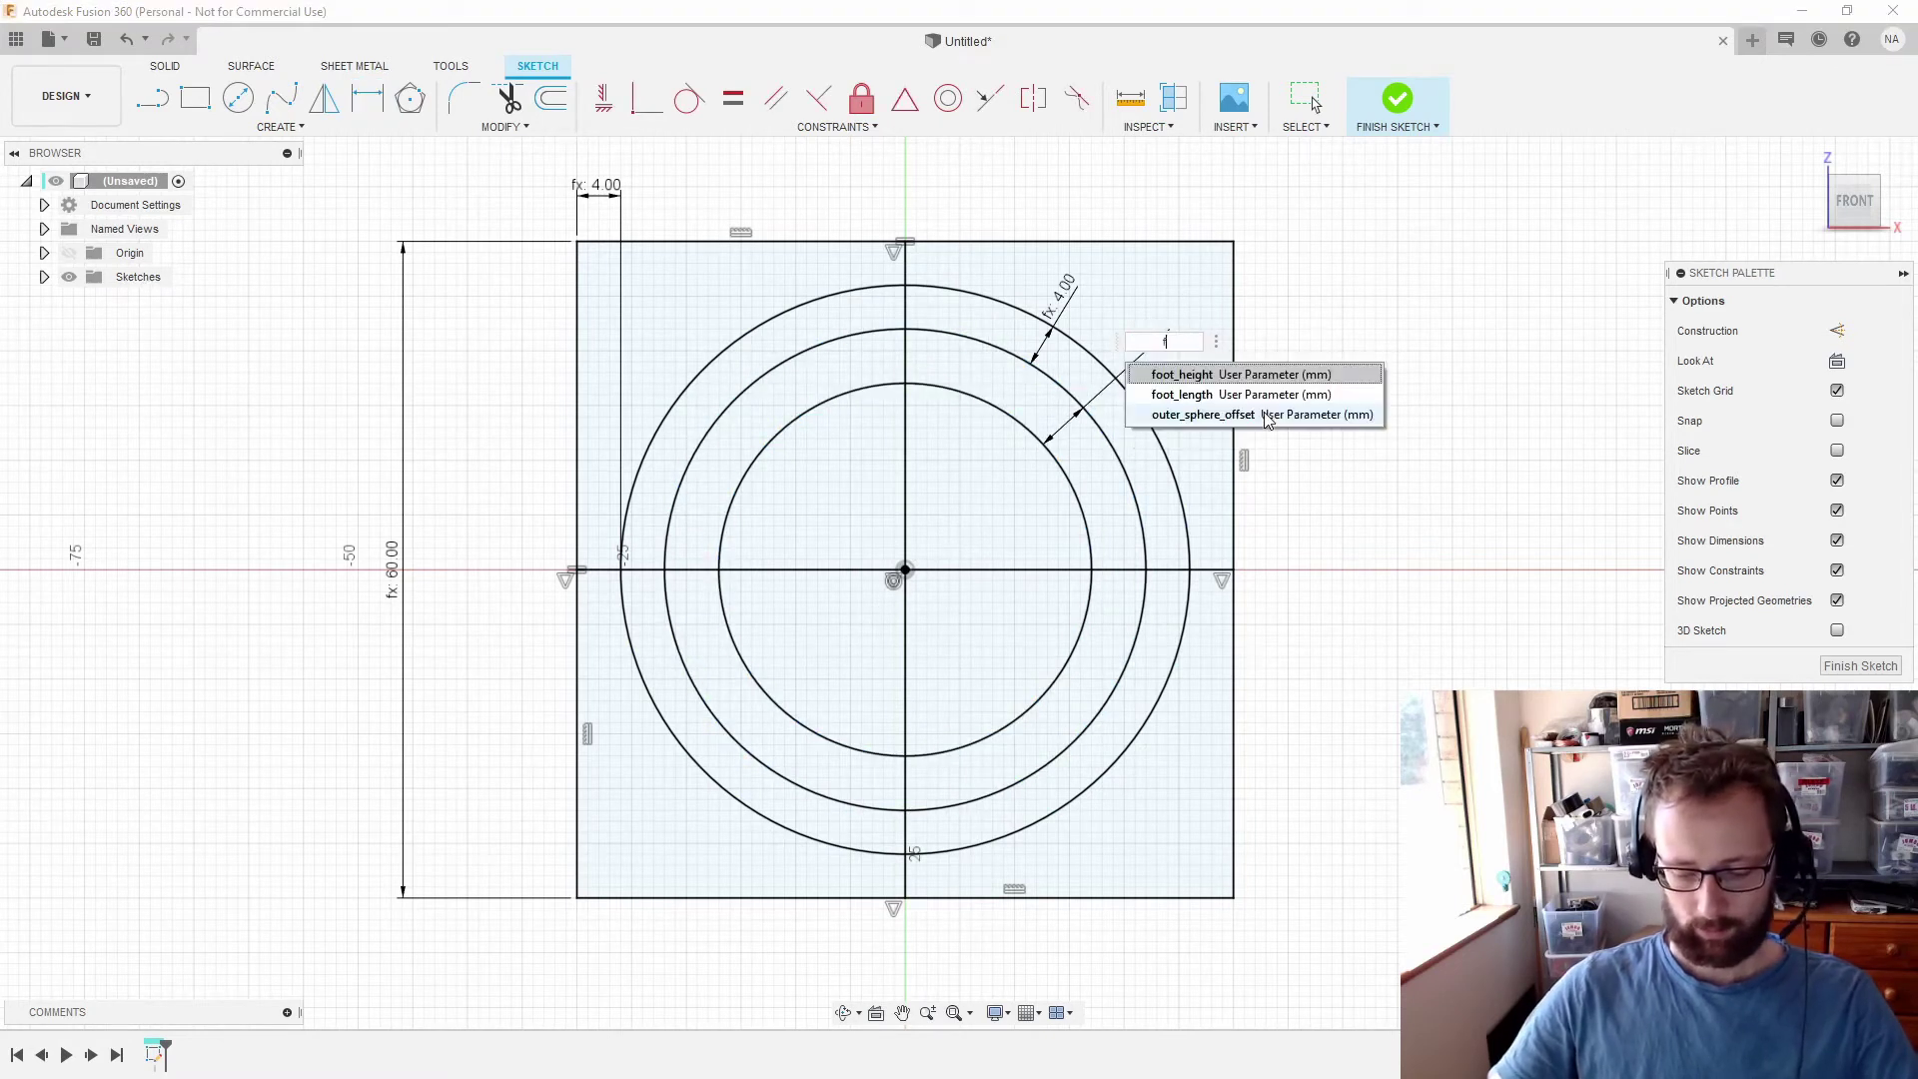
left_click(1182, 375)
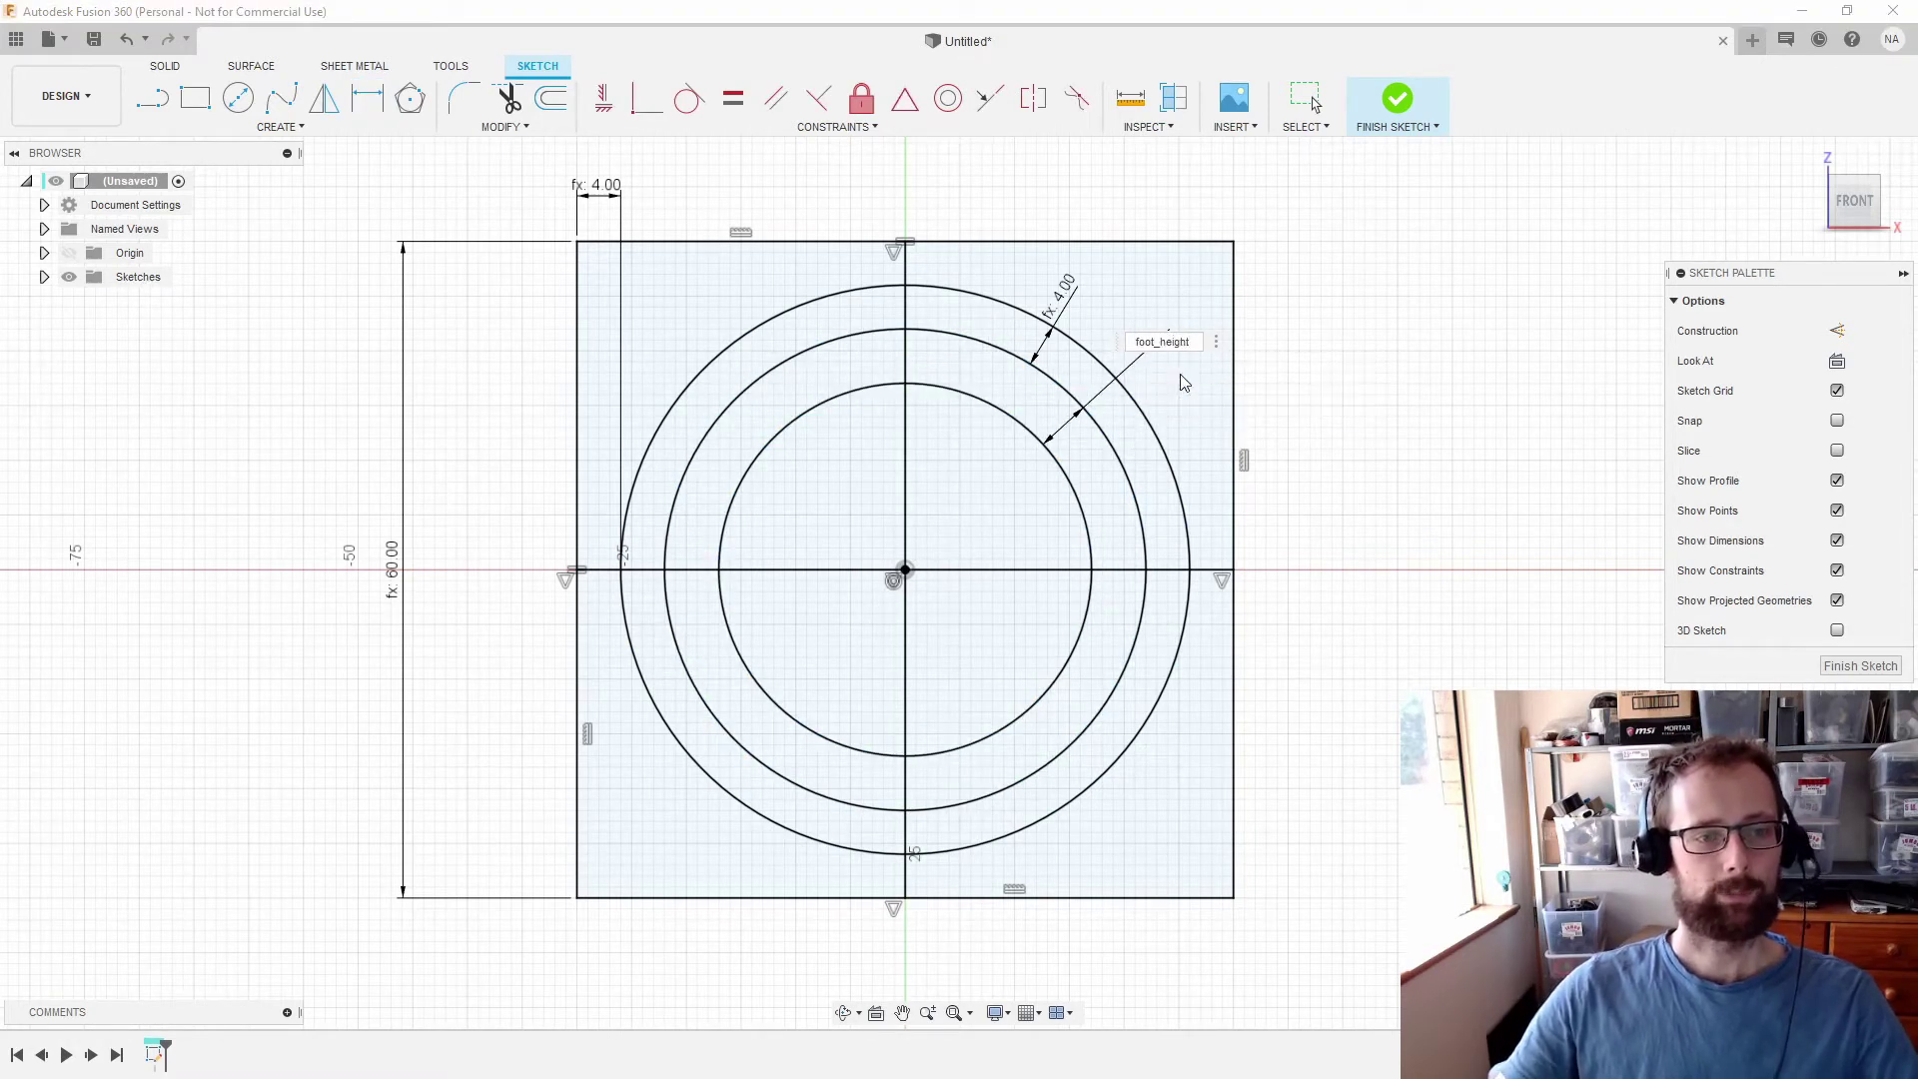
key("Return")
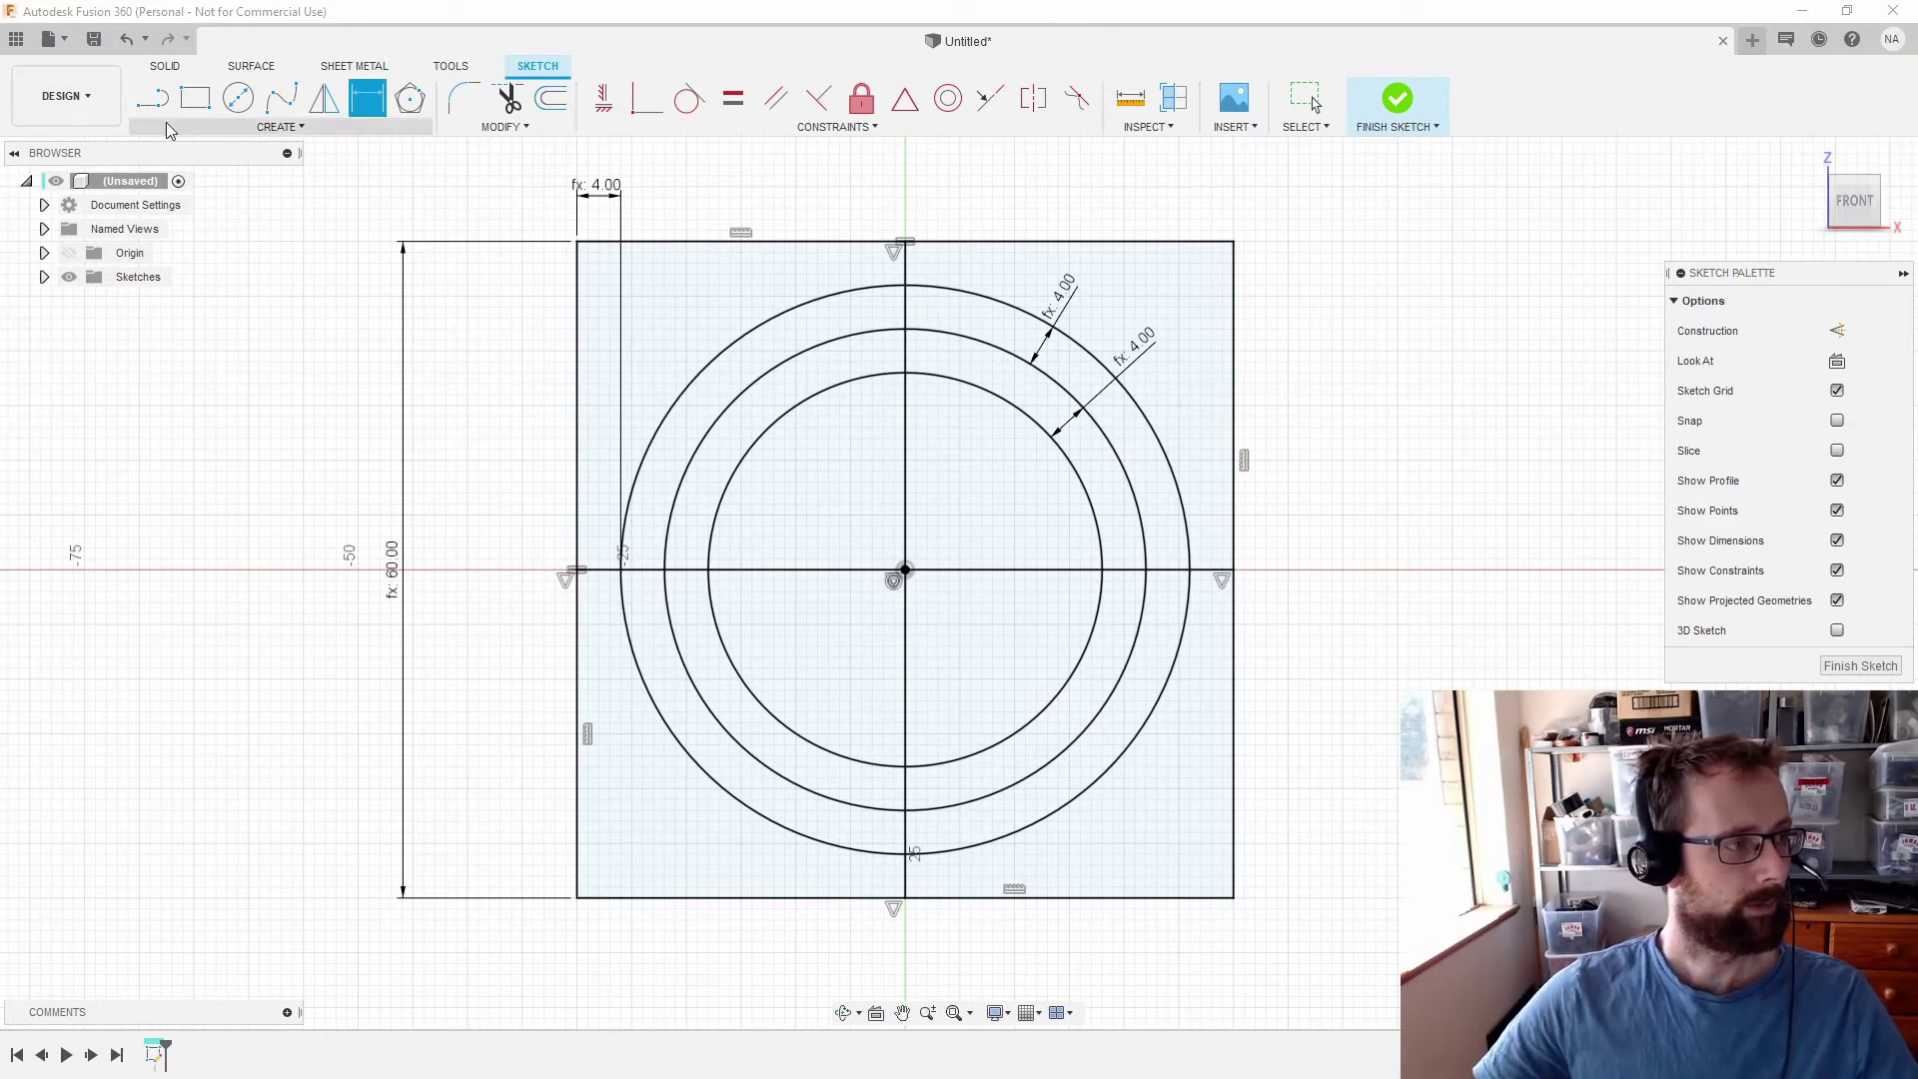
left_click(152, 98)
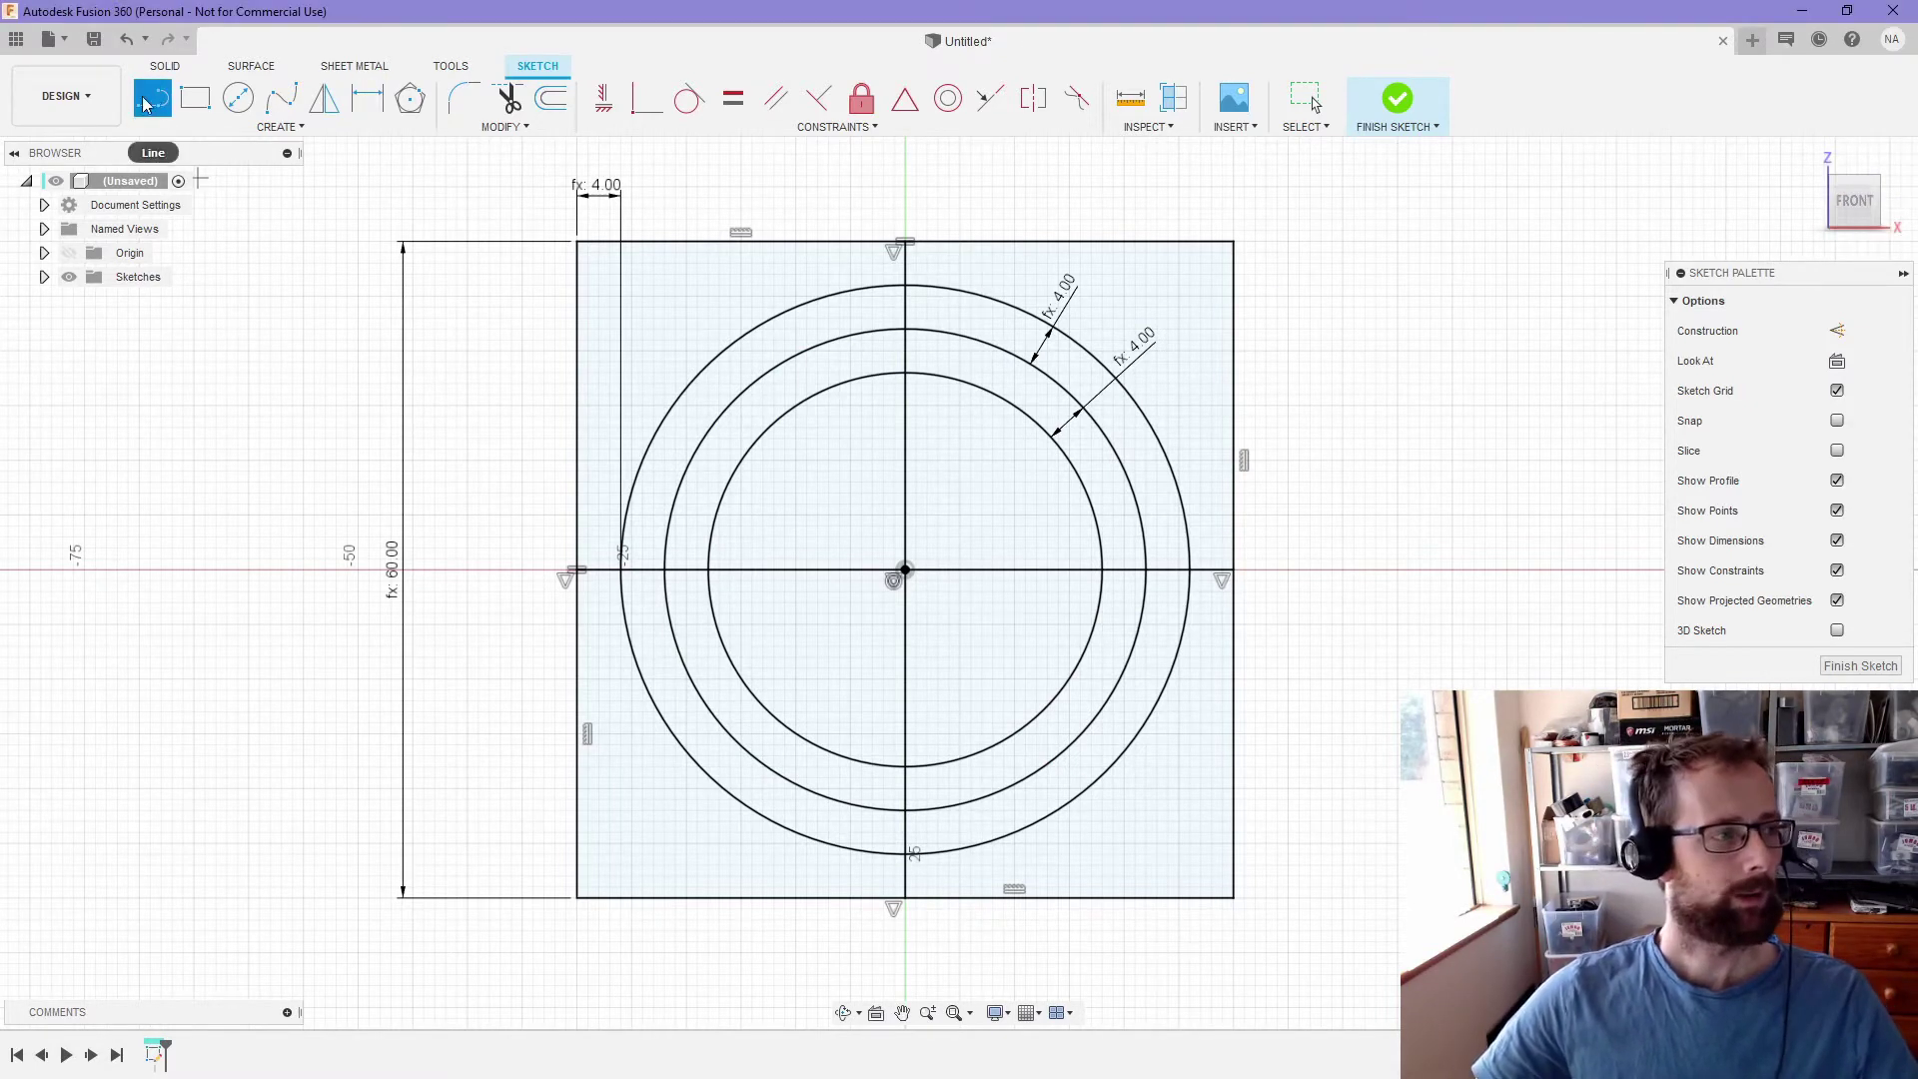
left_click(973, 245)
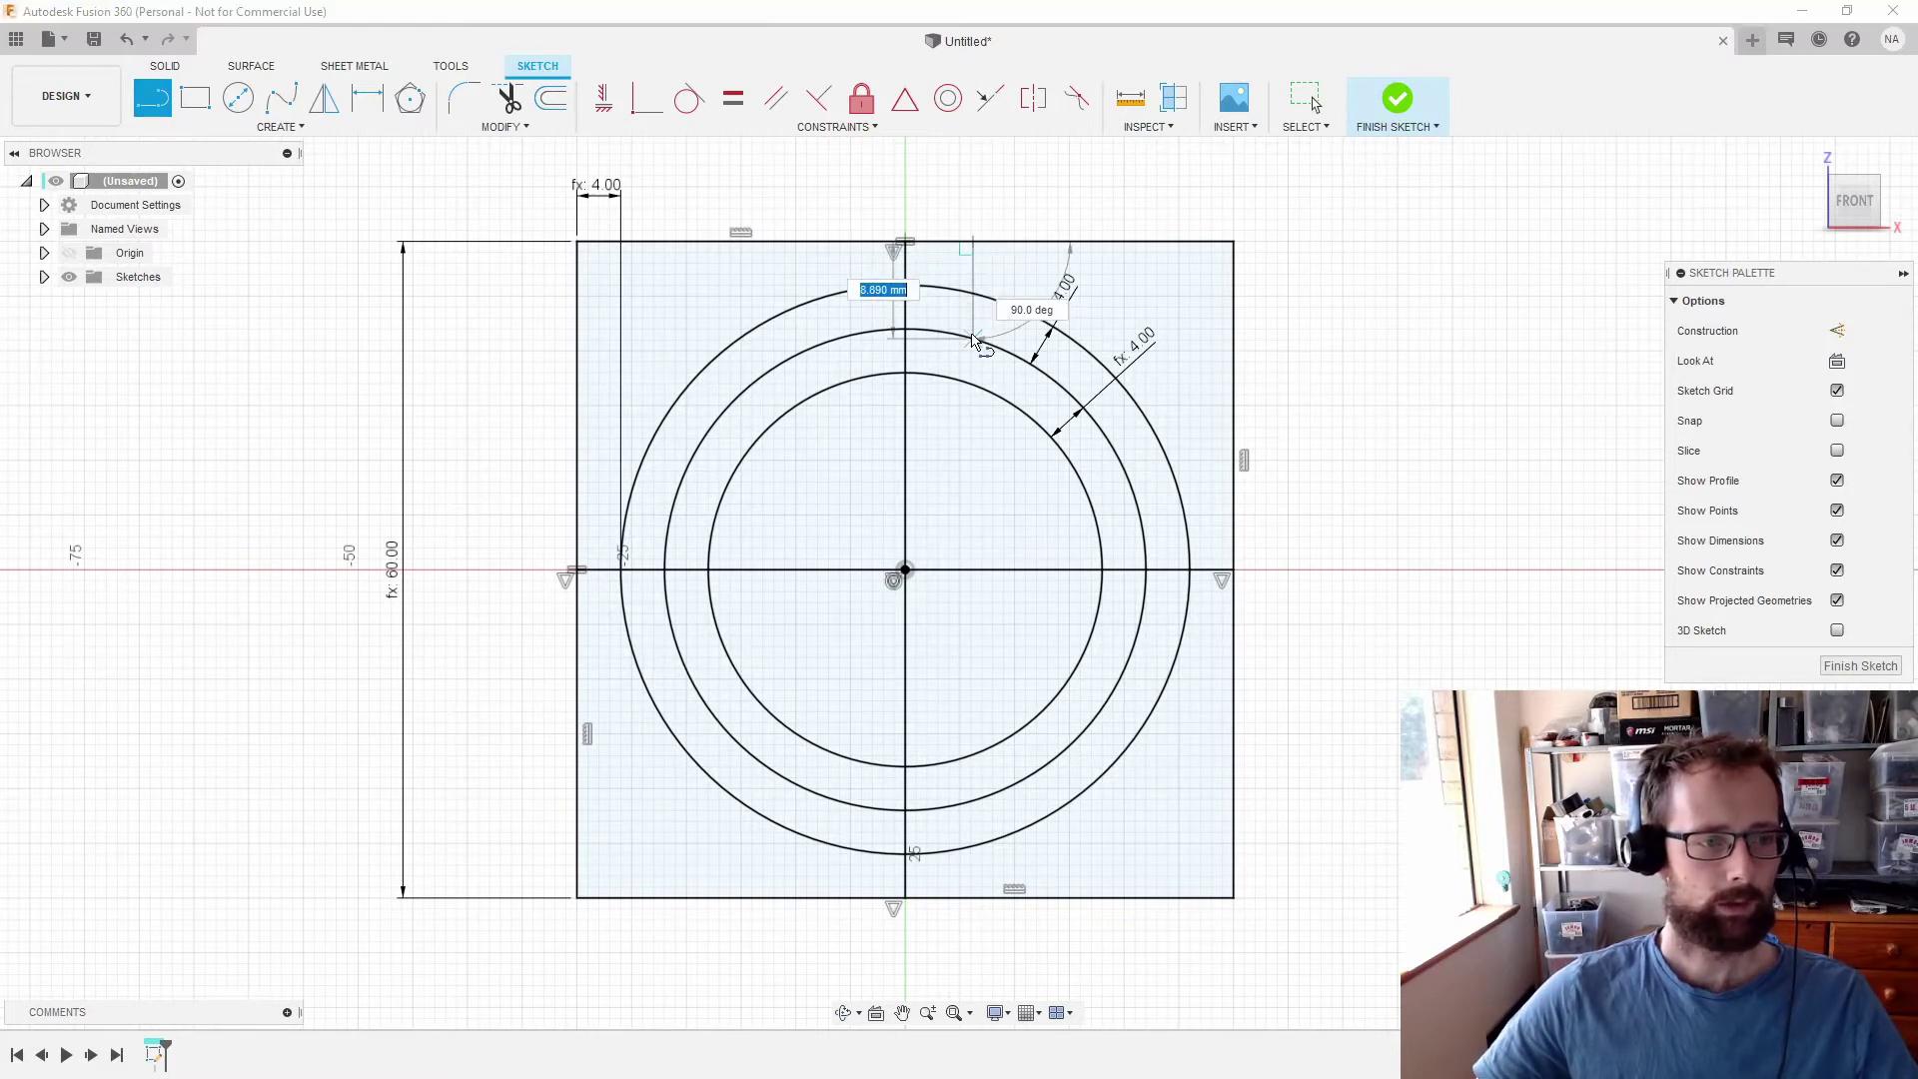
left_click(1036, 242)
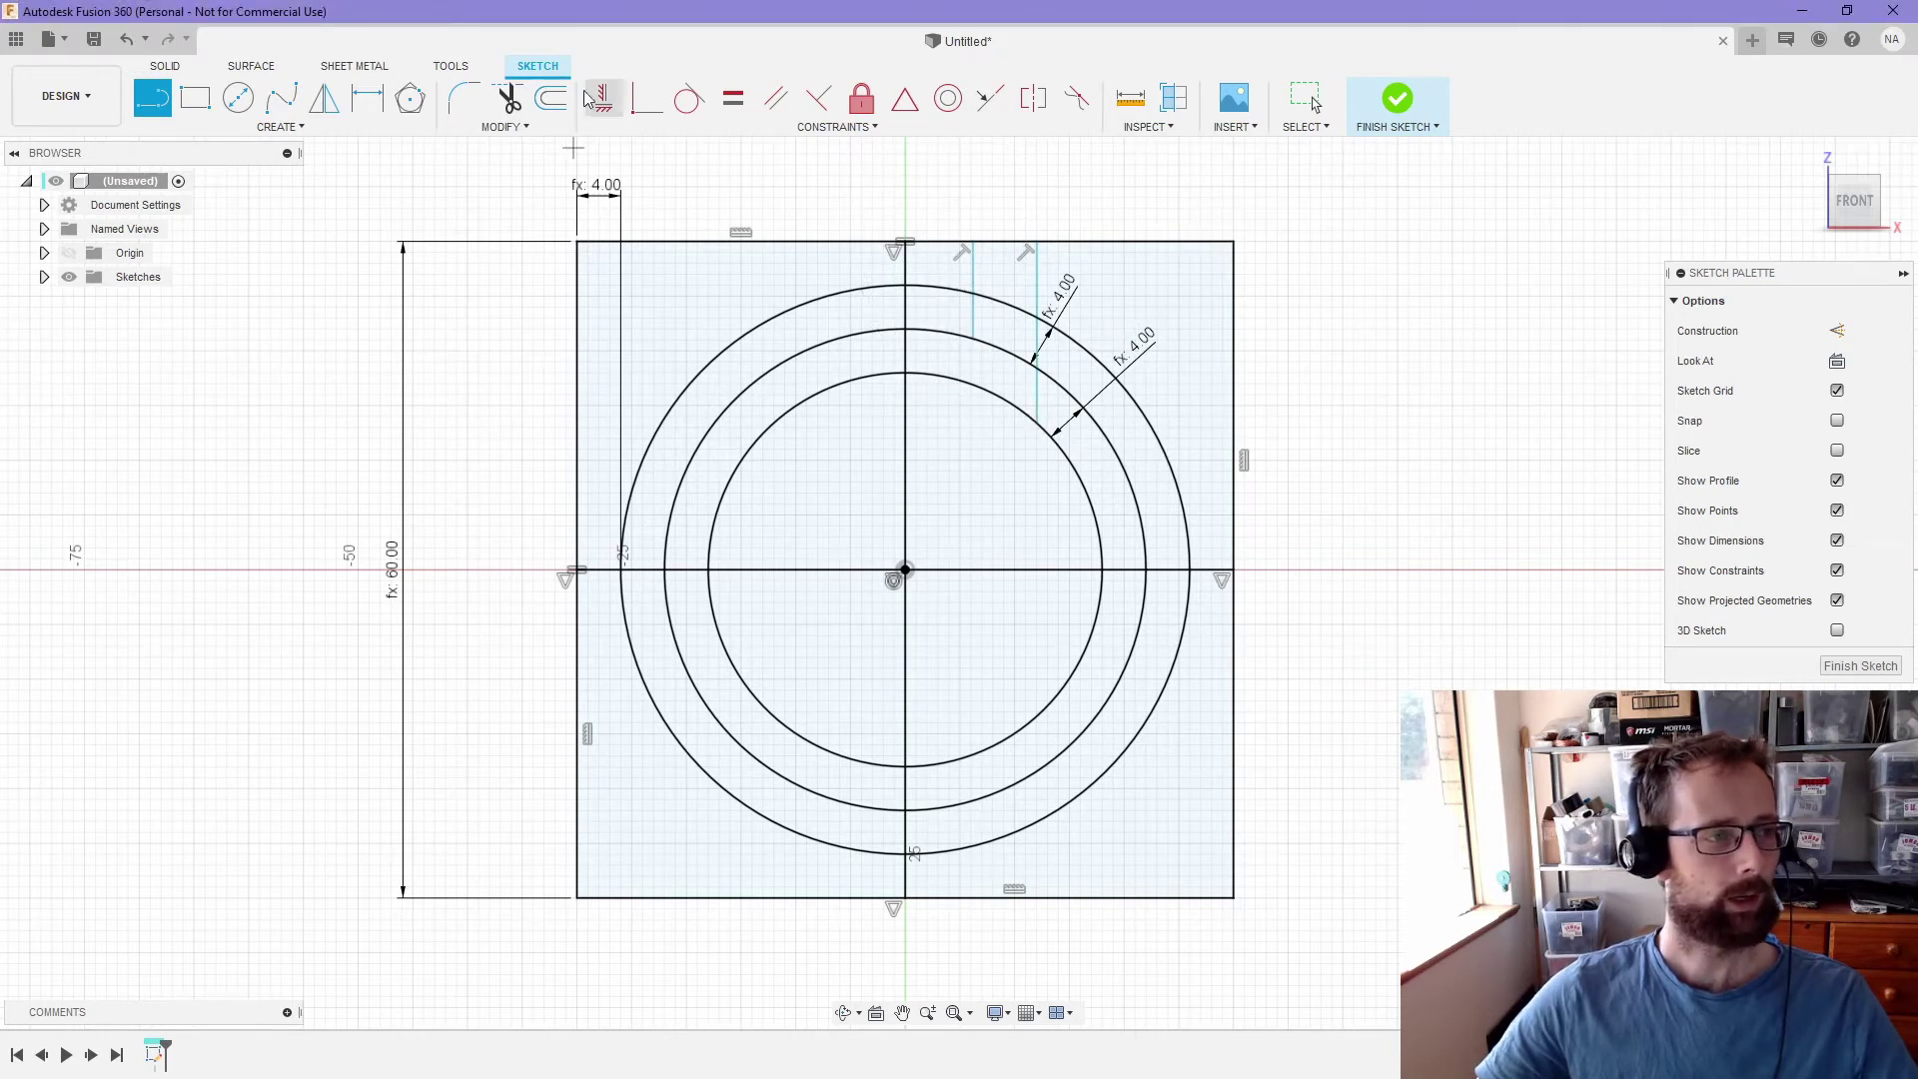
- Dimension the first short vertical line 5.00 from the centre line using leg_radius
left_click(367, 97)
left_click(974, 270)
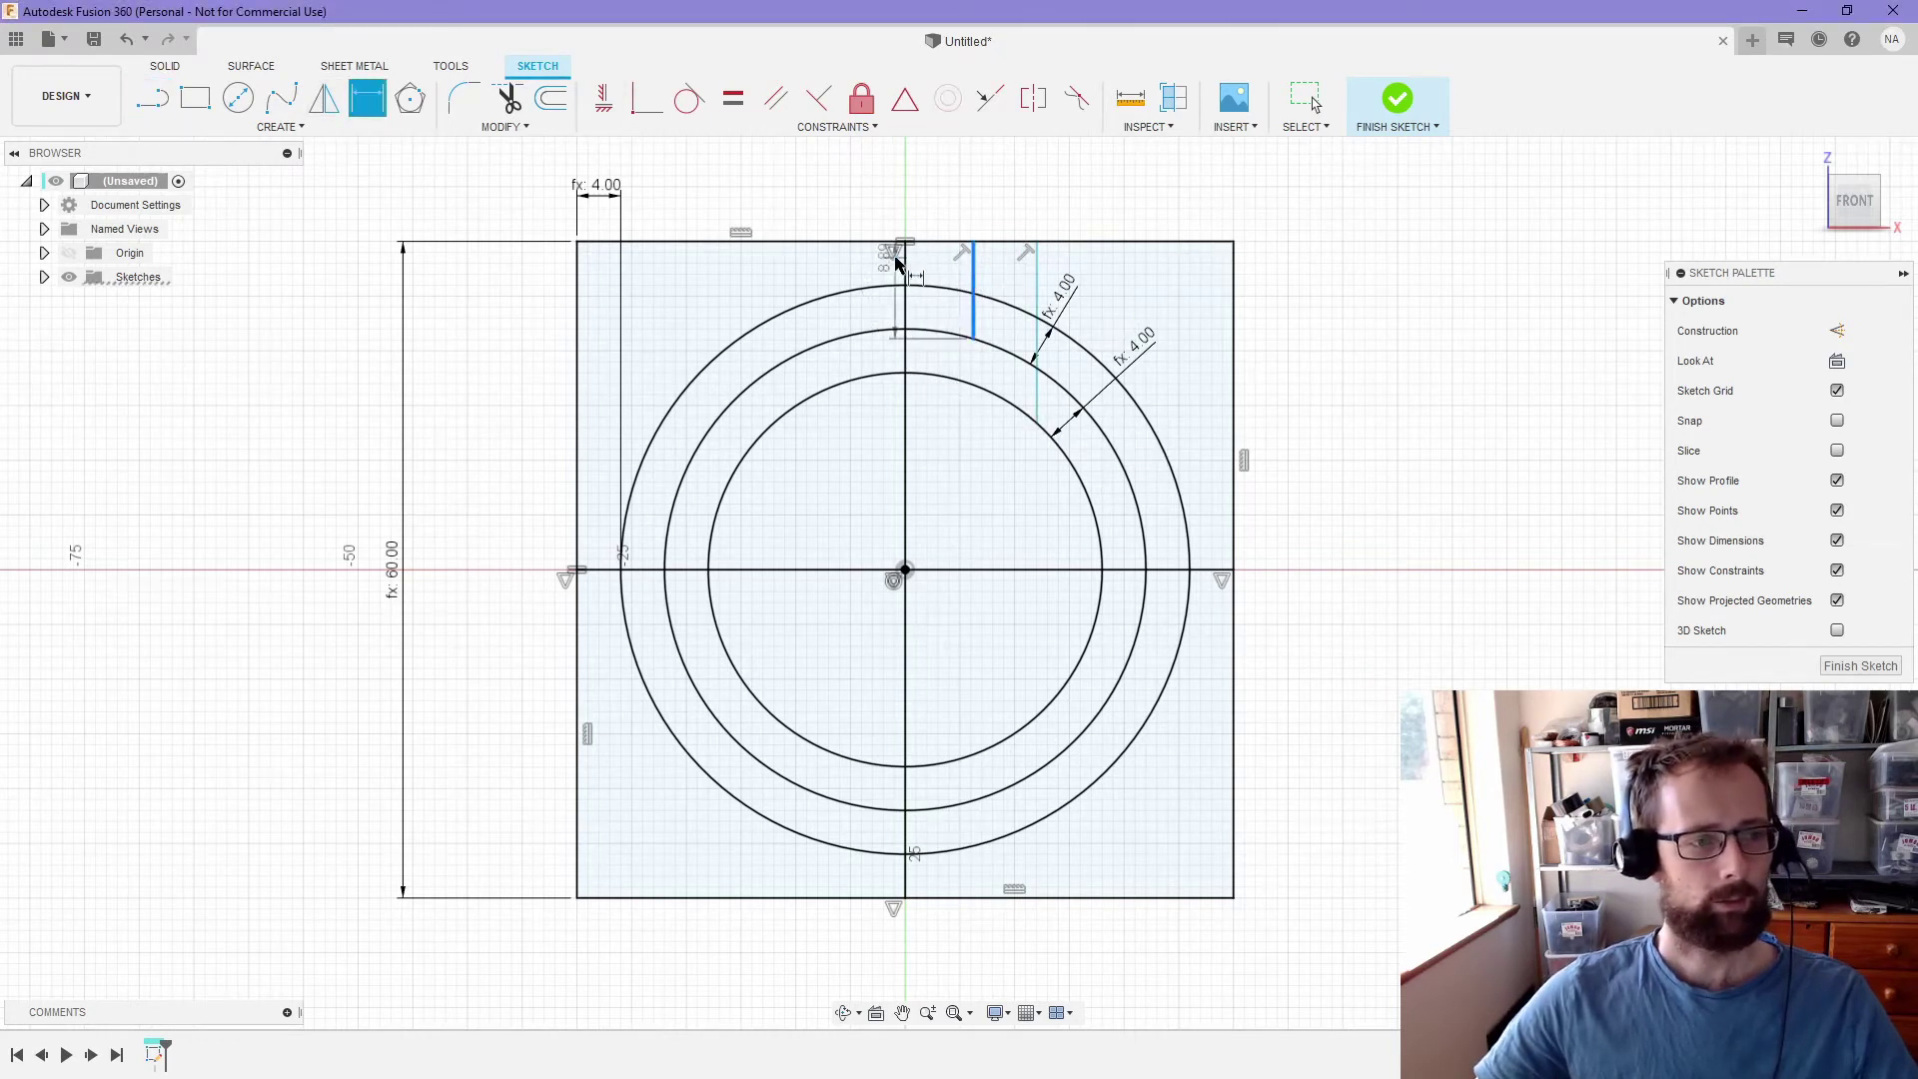
left_click(905, 295)
left_click(944, 185)
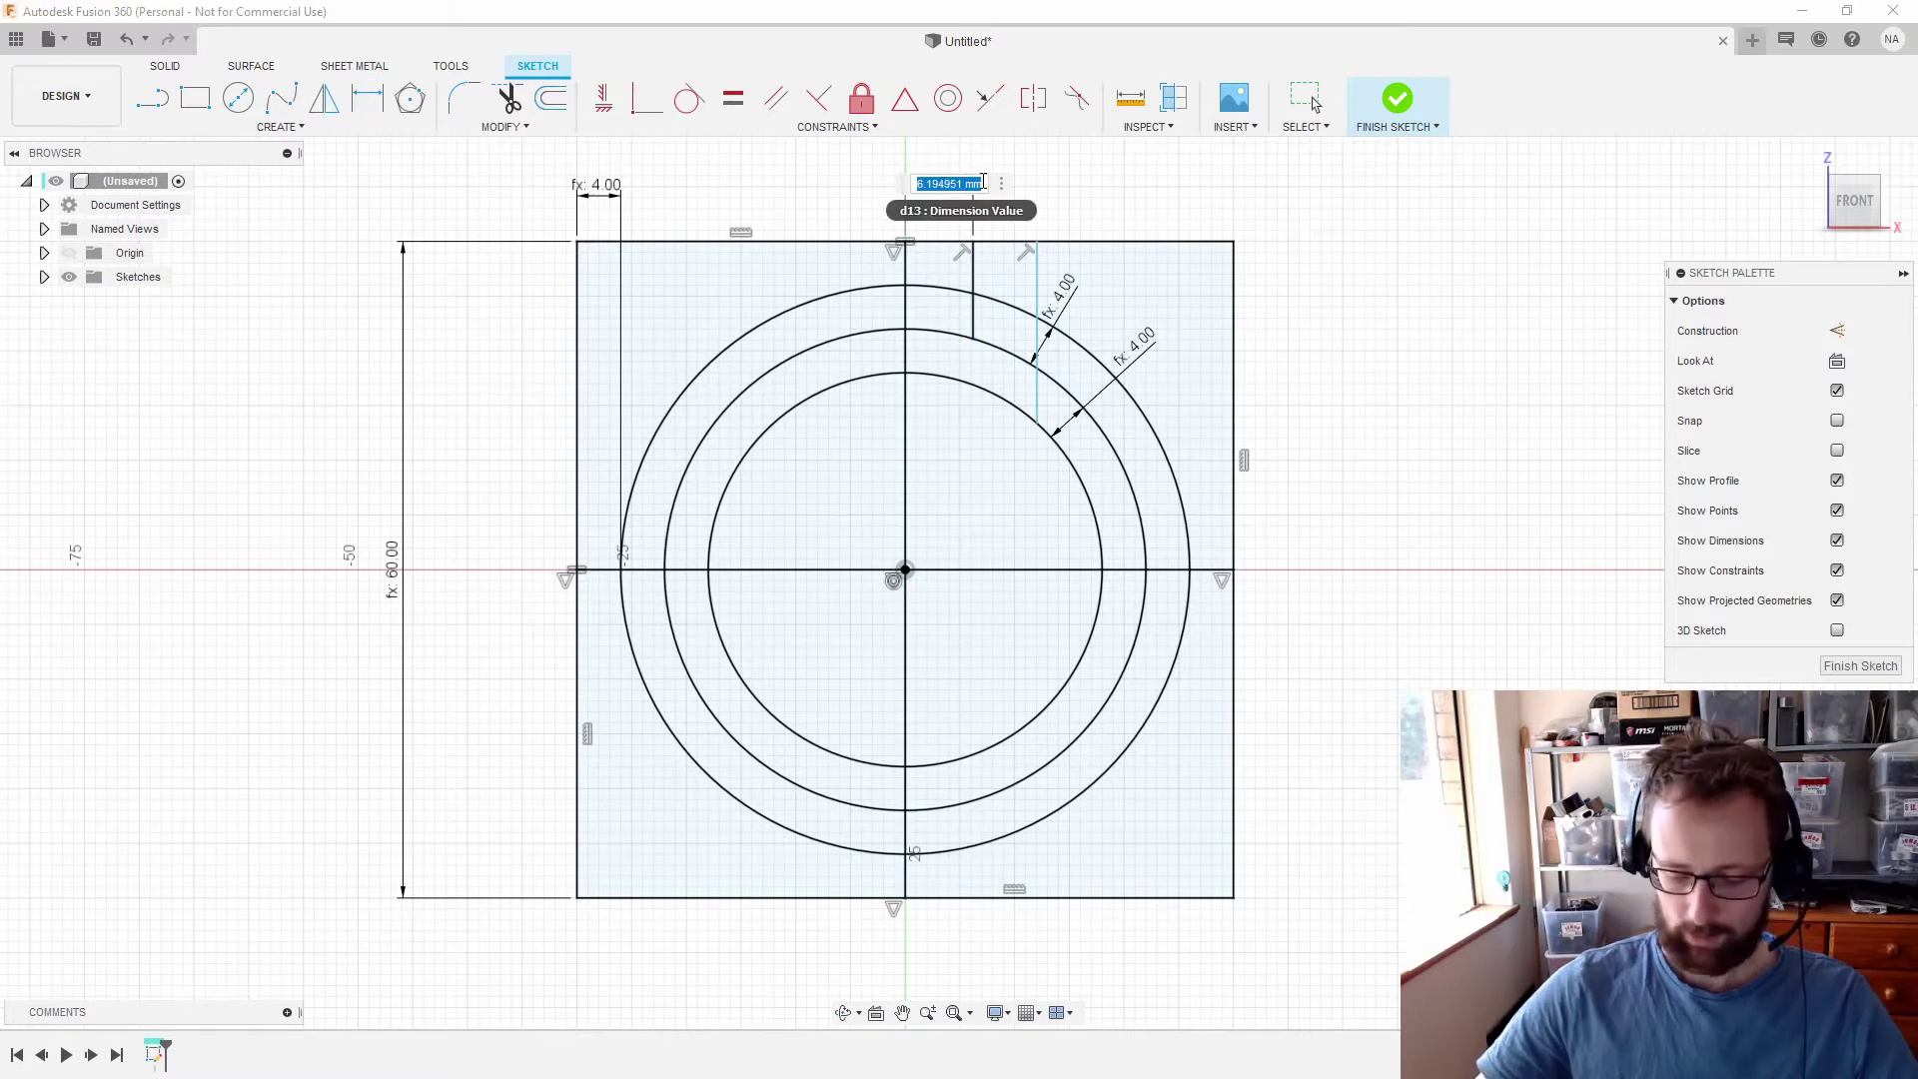
type("leg")
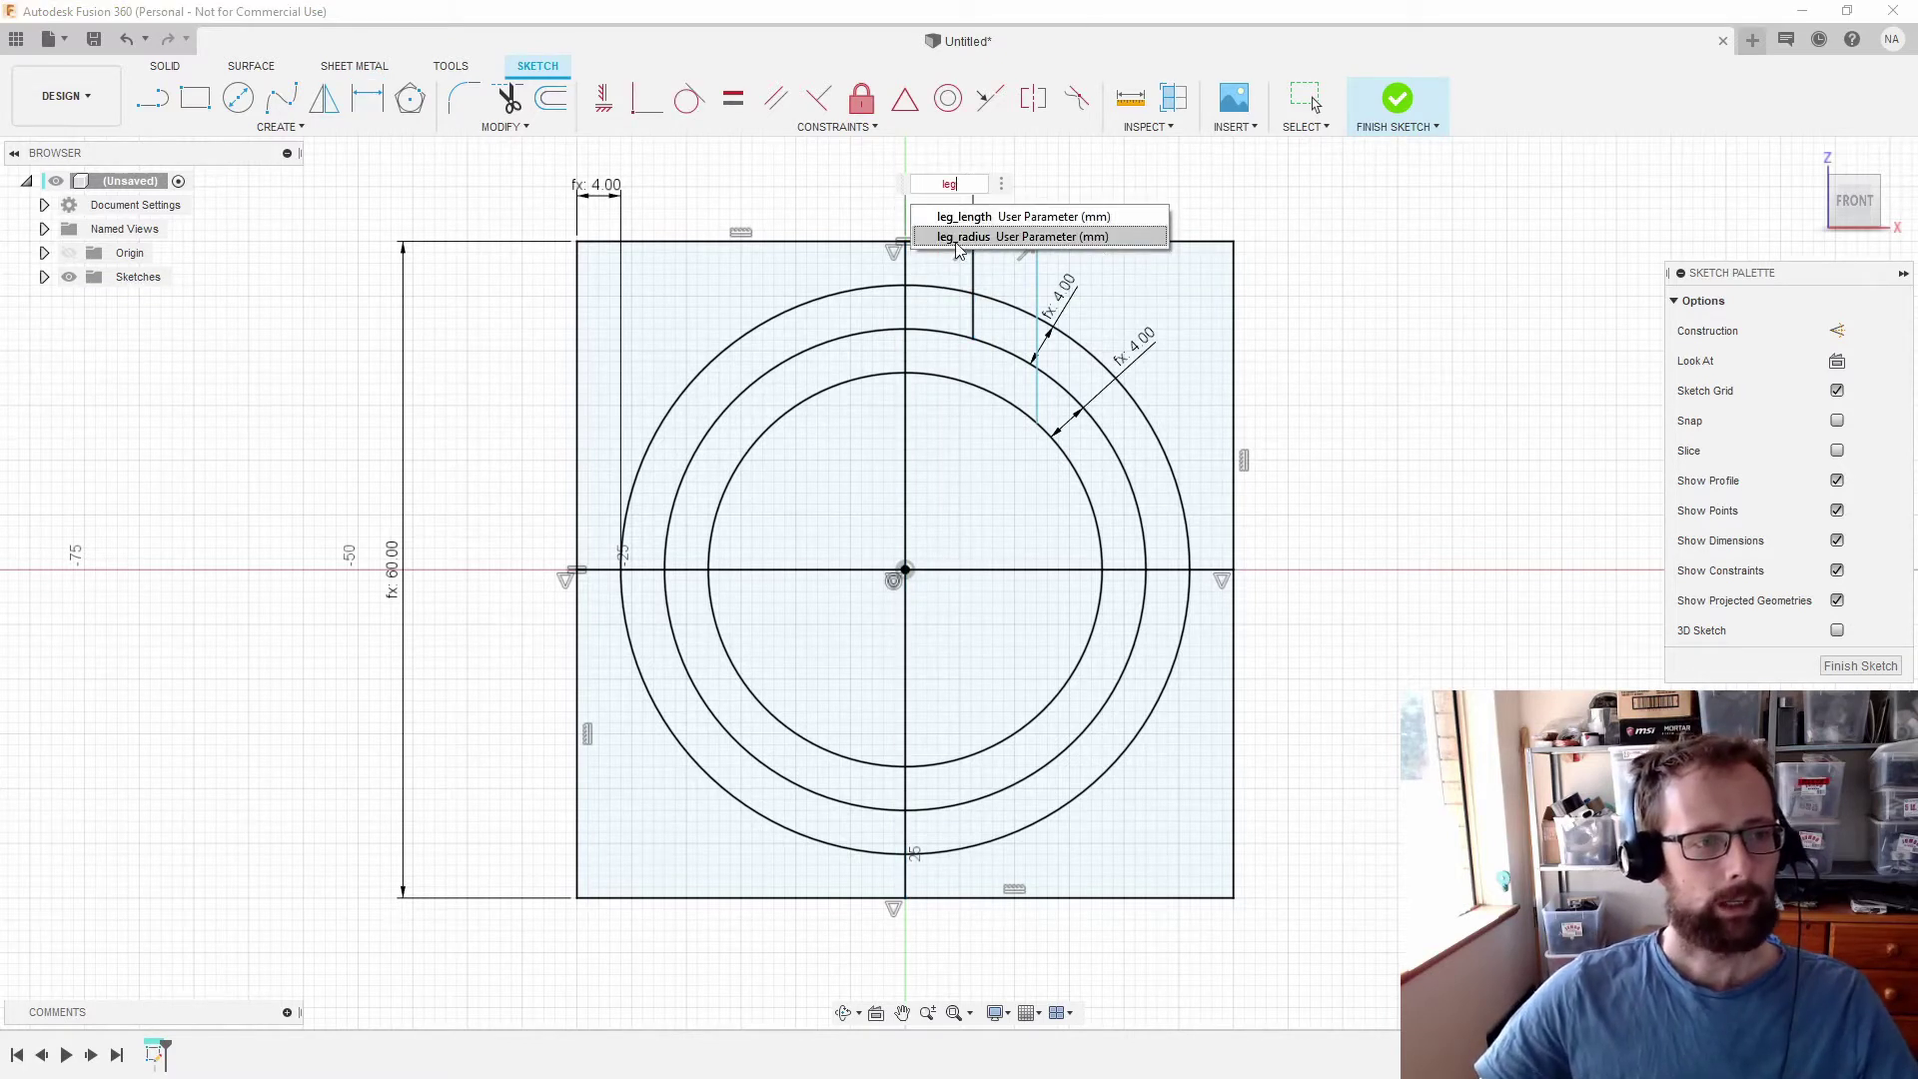
left_click(956, 239)
key("Return")
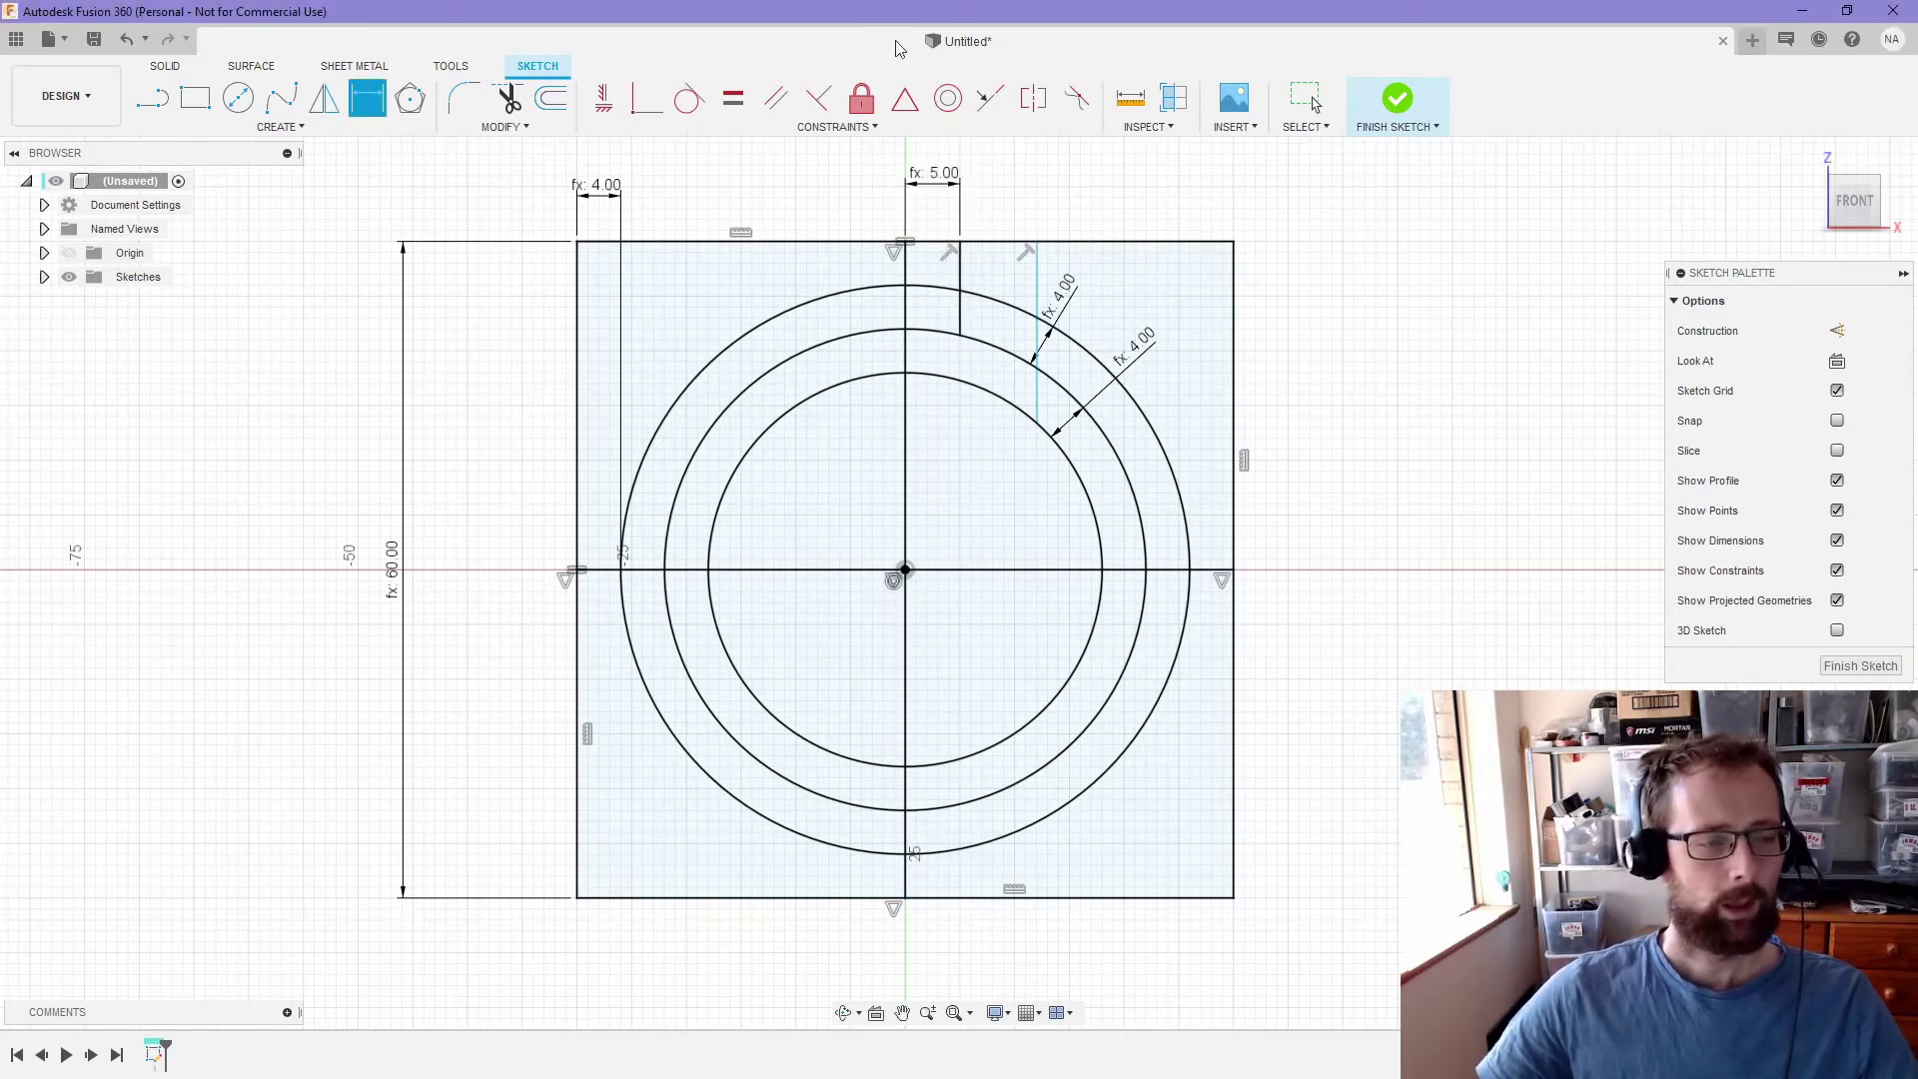
- Set the distance between the two vertical lines to foot_length (4.00)
left_click(1039, 283)
left_click(960, 289)
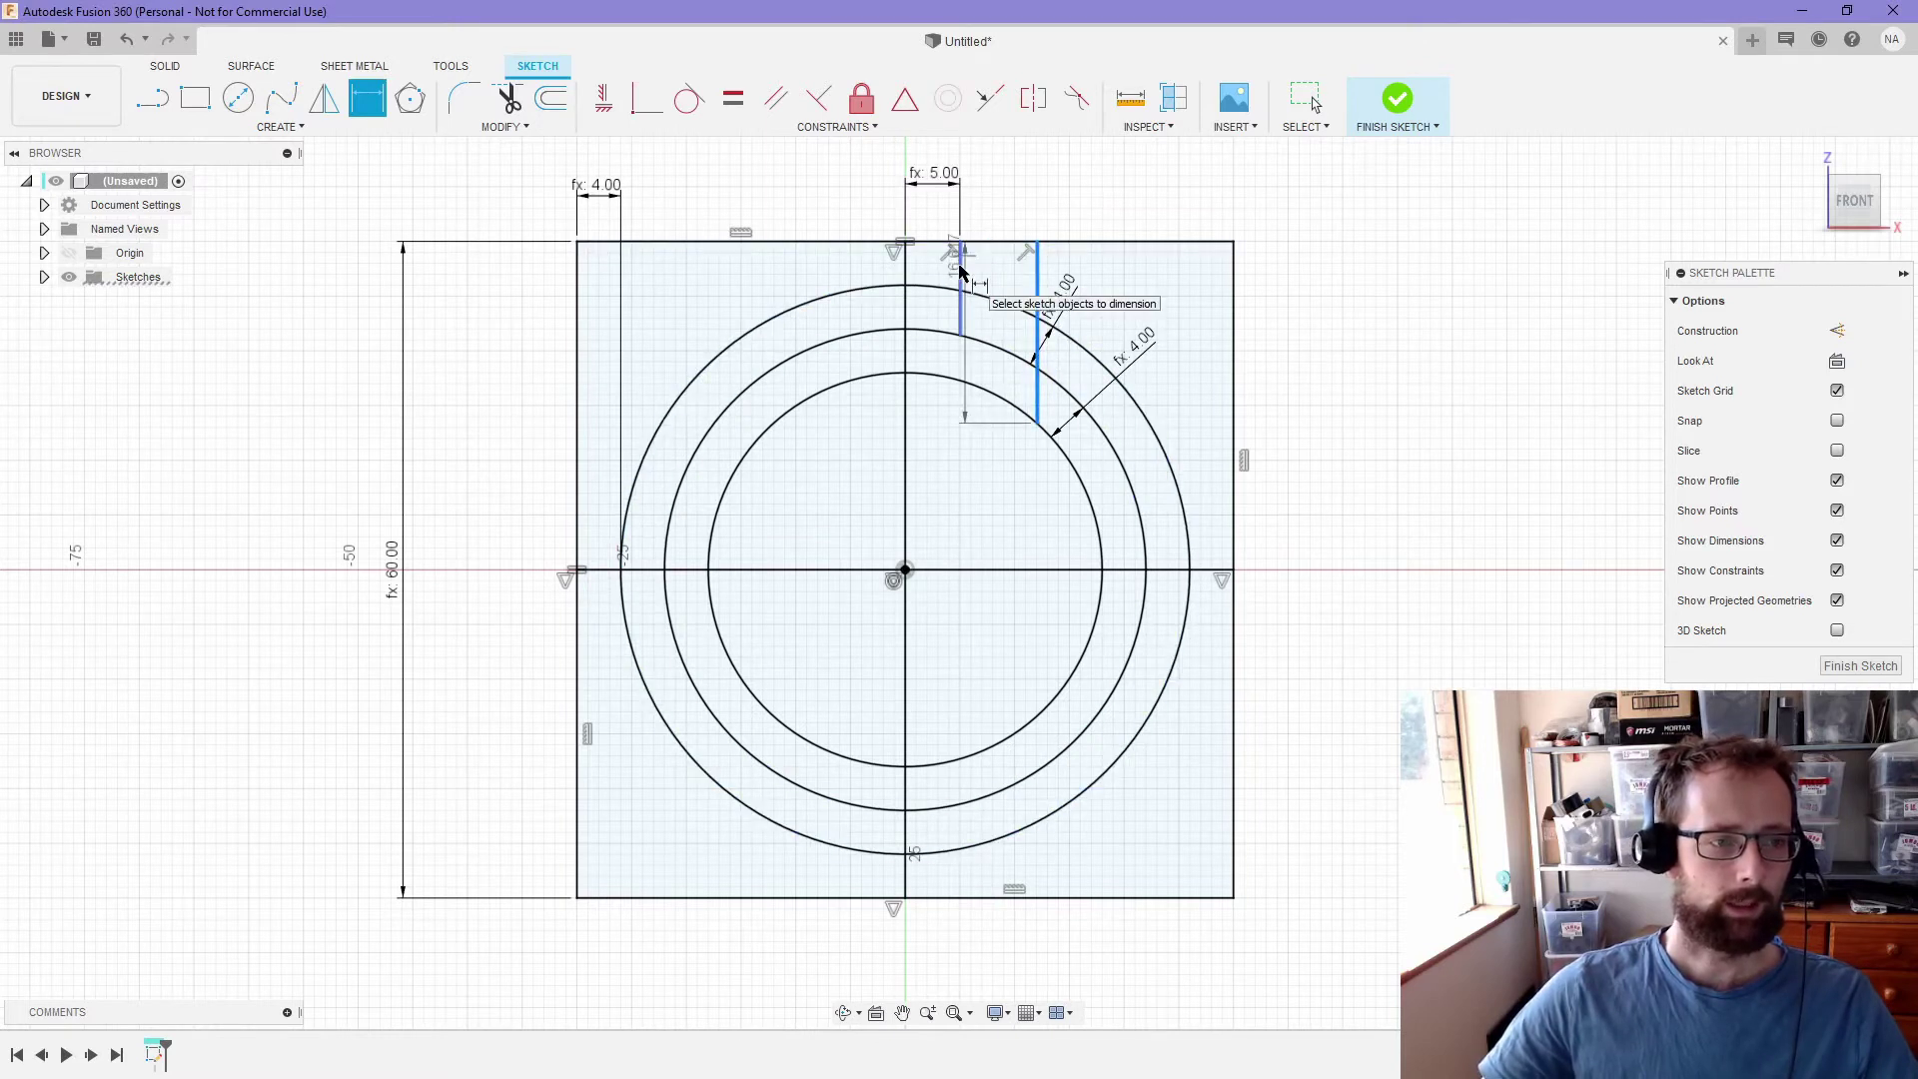
left_click(1007, 215)
type("foot")
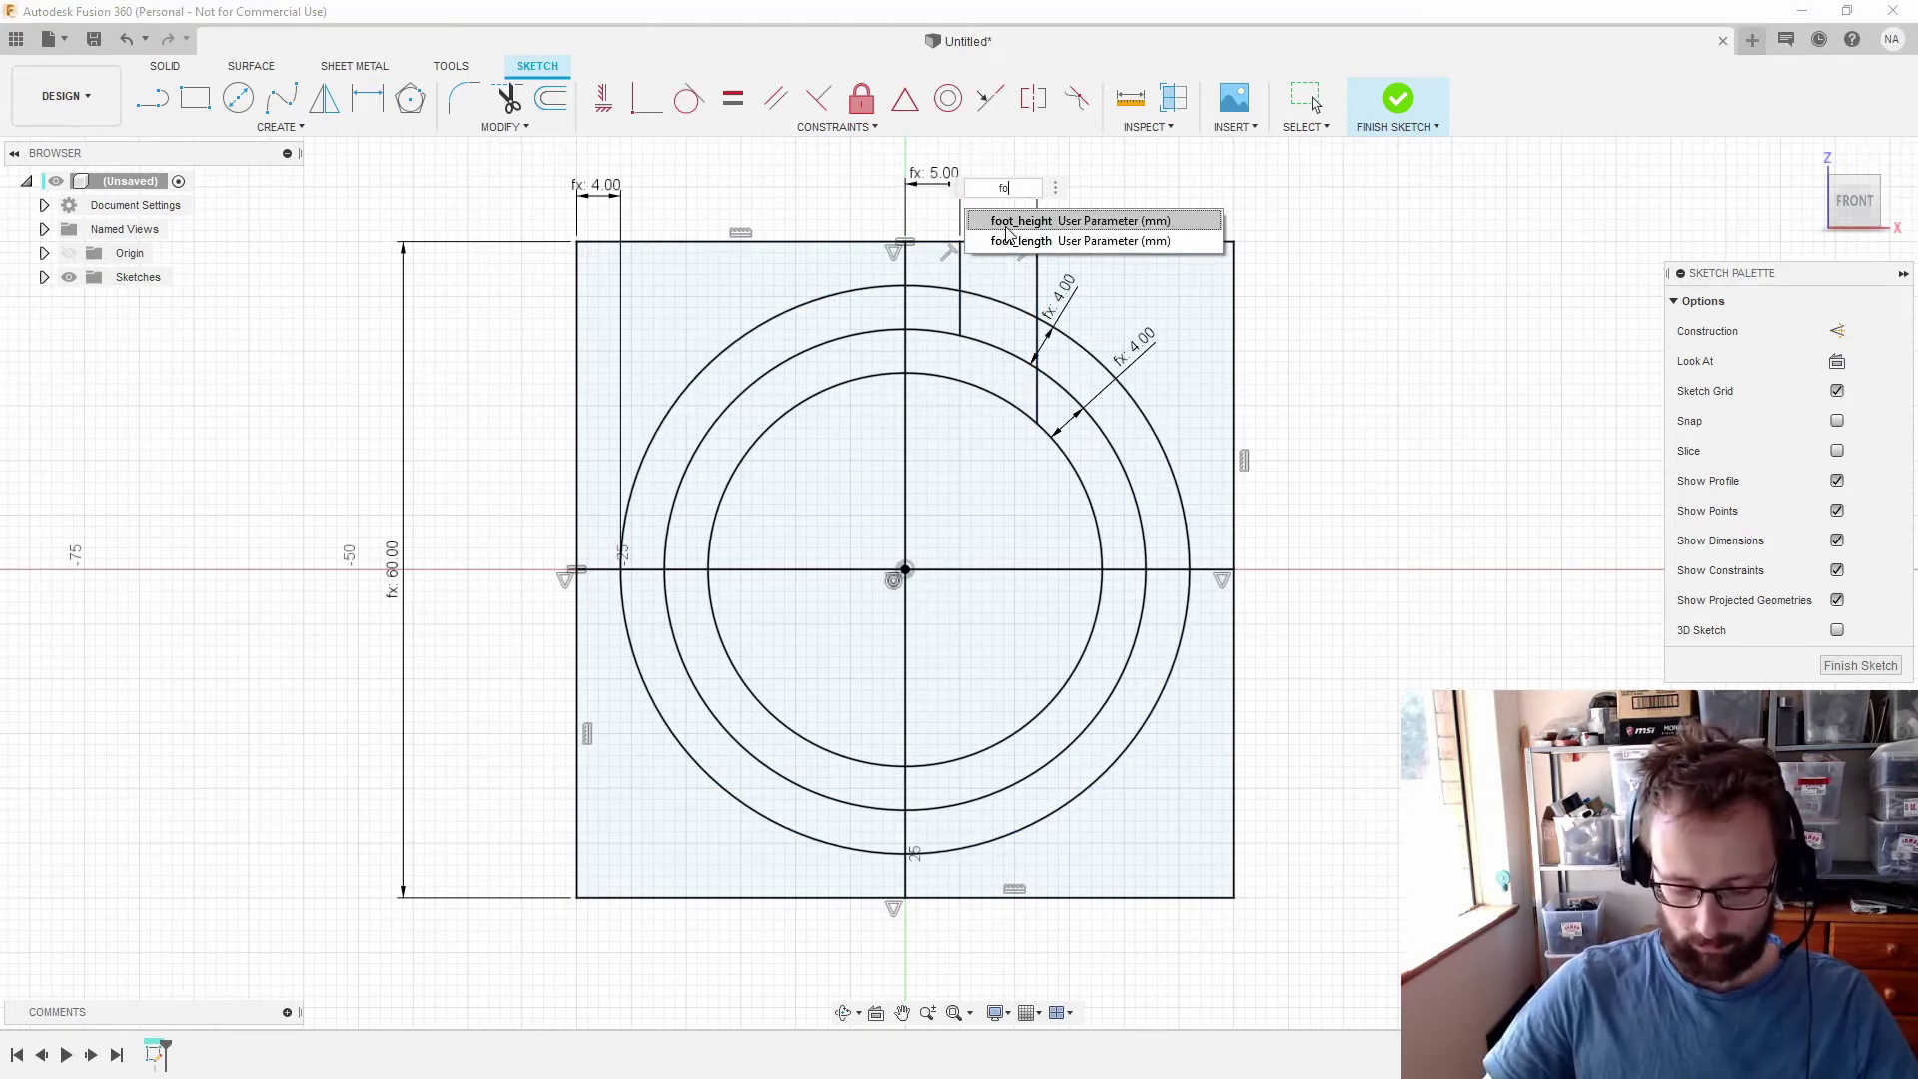
left_click(1034, 243)
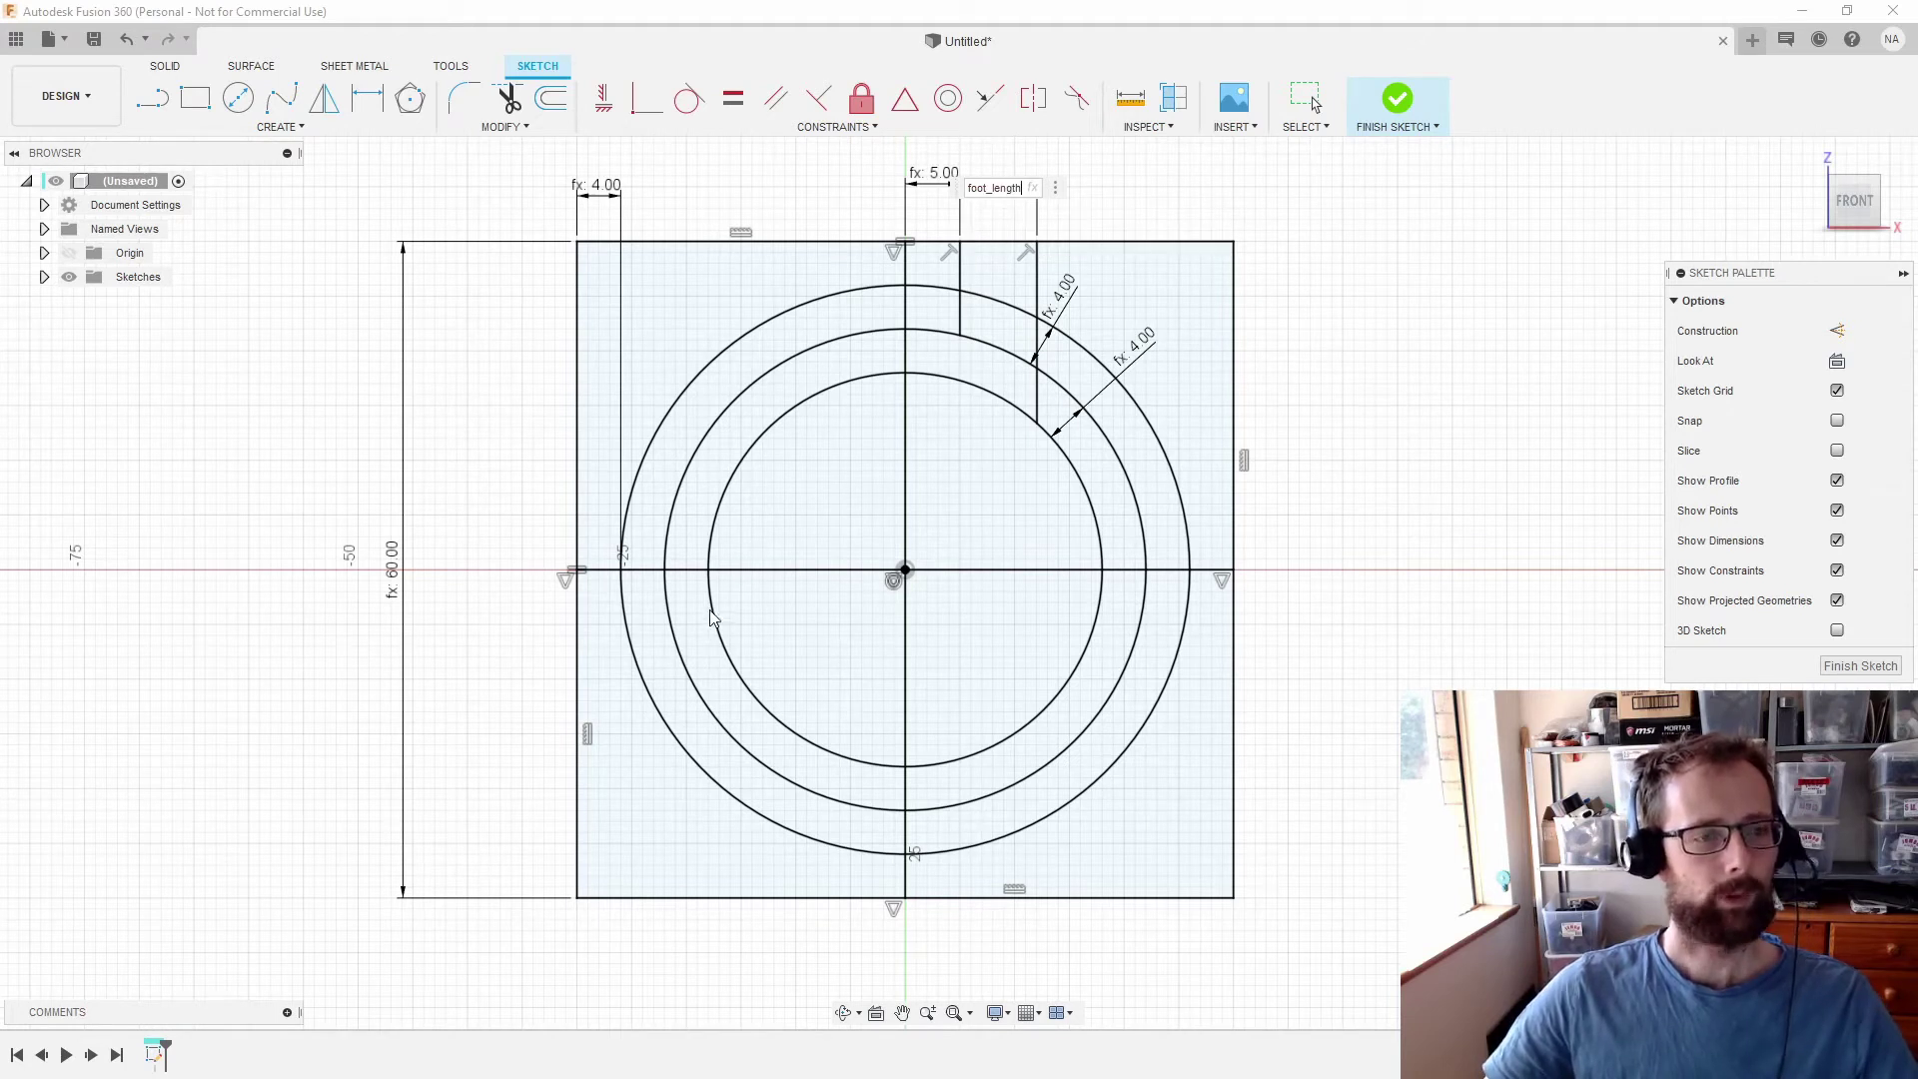
key("Return")
key("l")
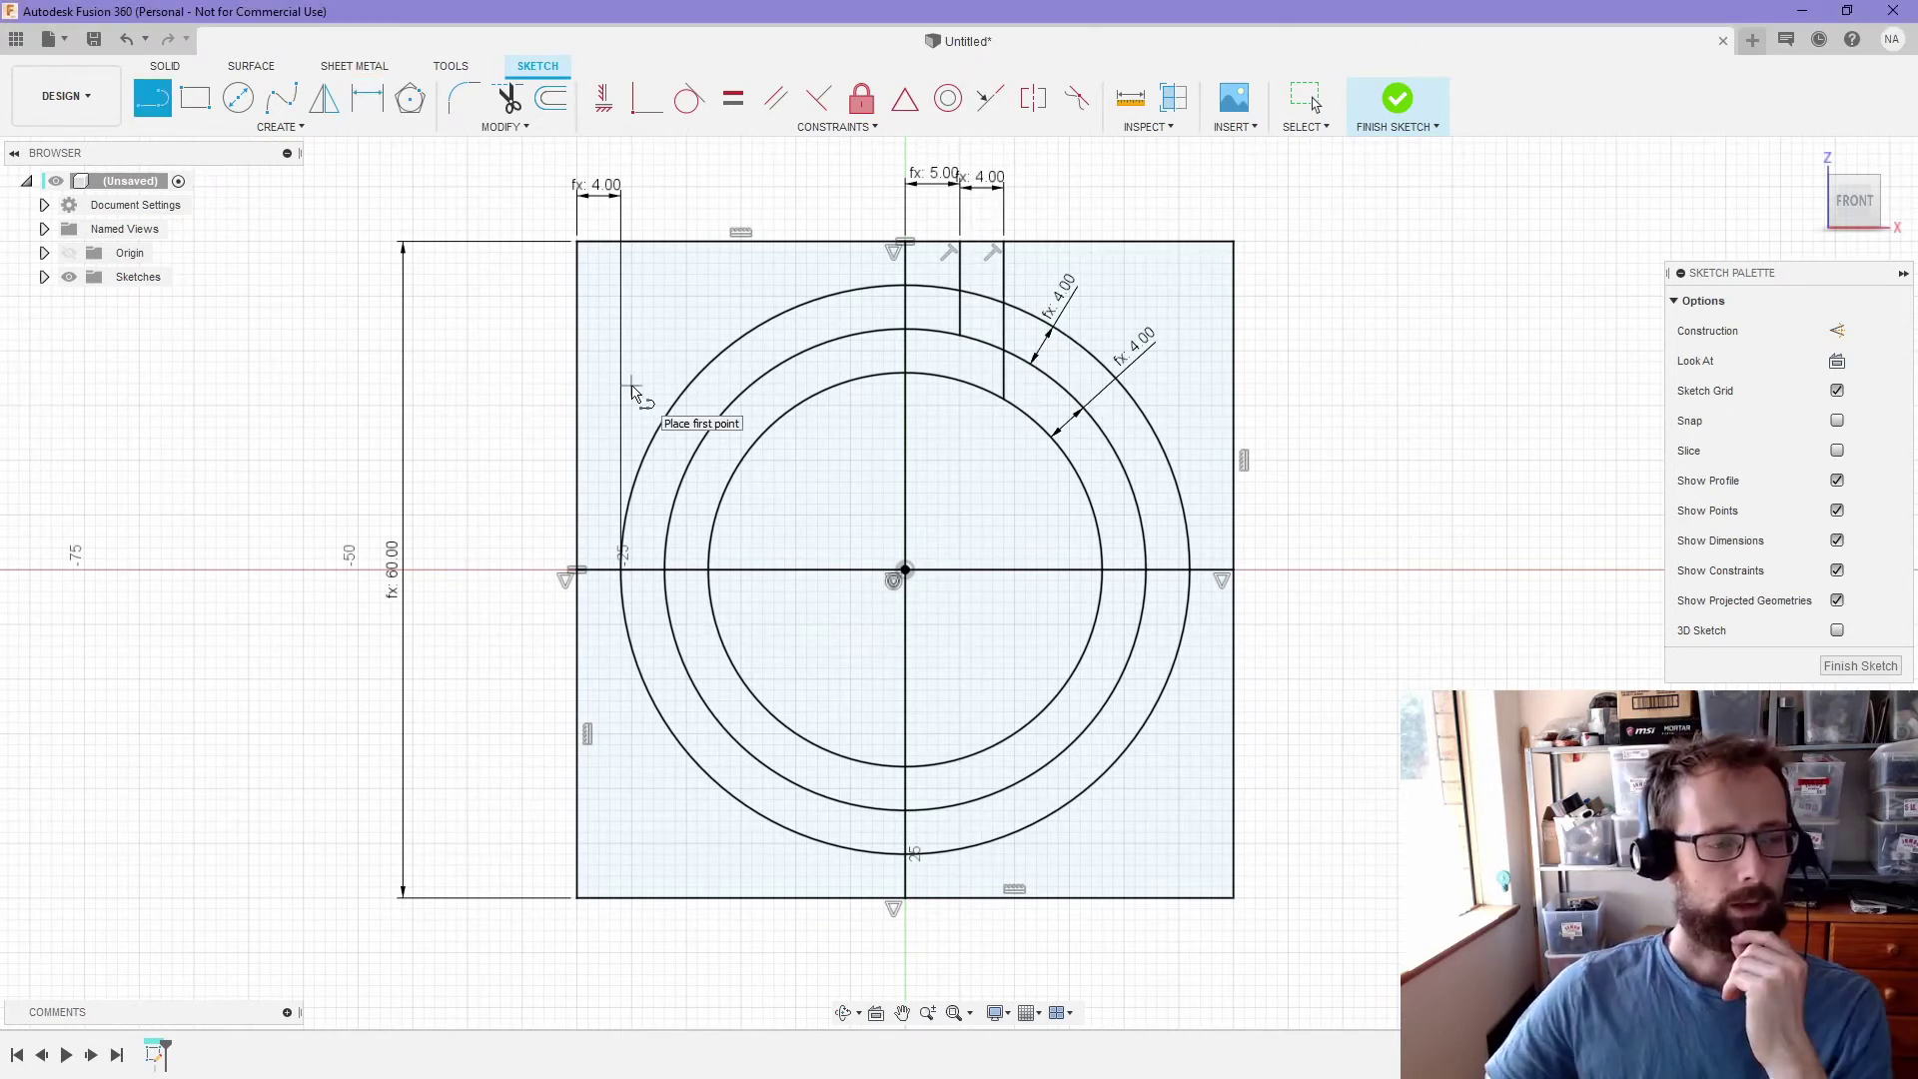
- Draw a stepped line (flat, 45° rise, flat) from near the inner circle to the square's right edge
left_click(737, 555)
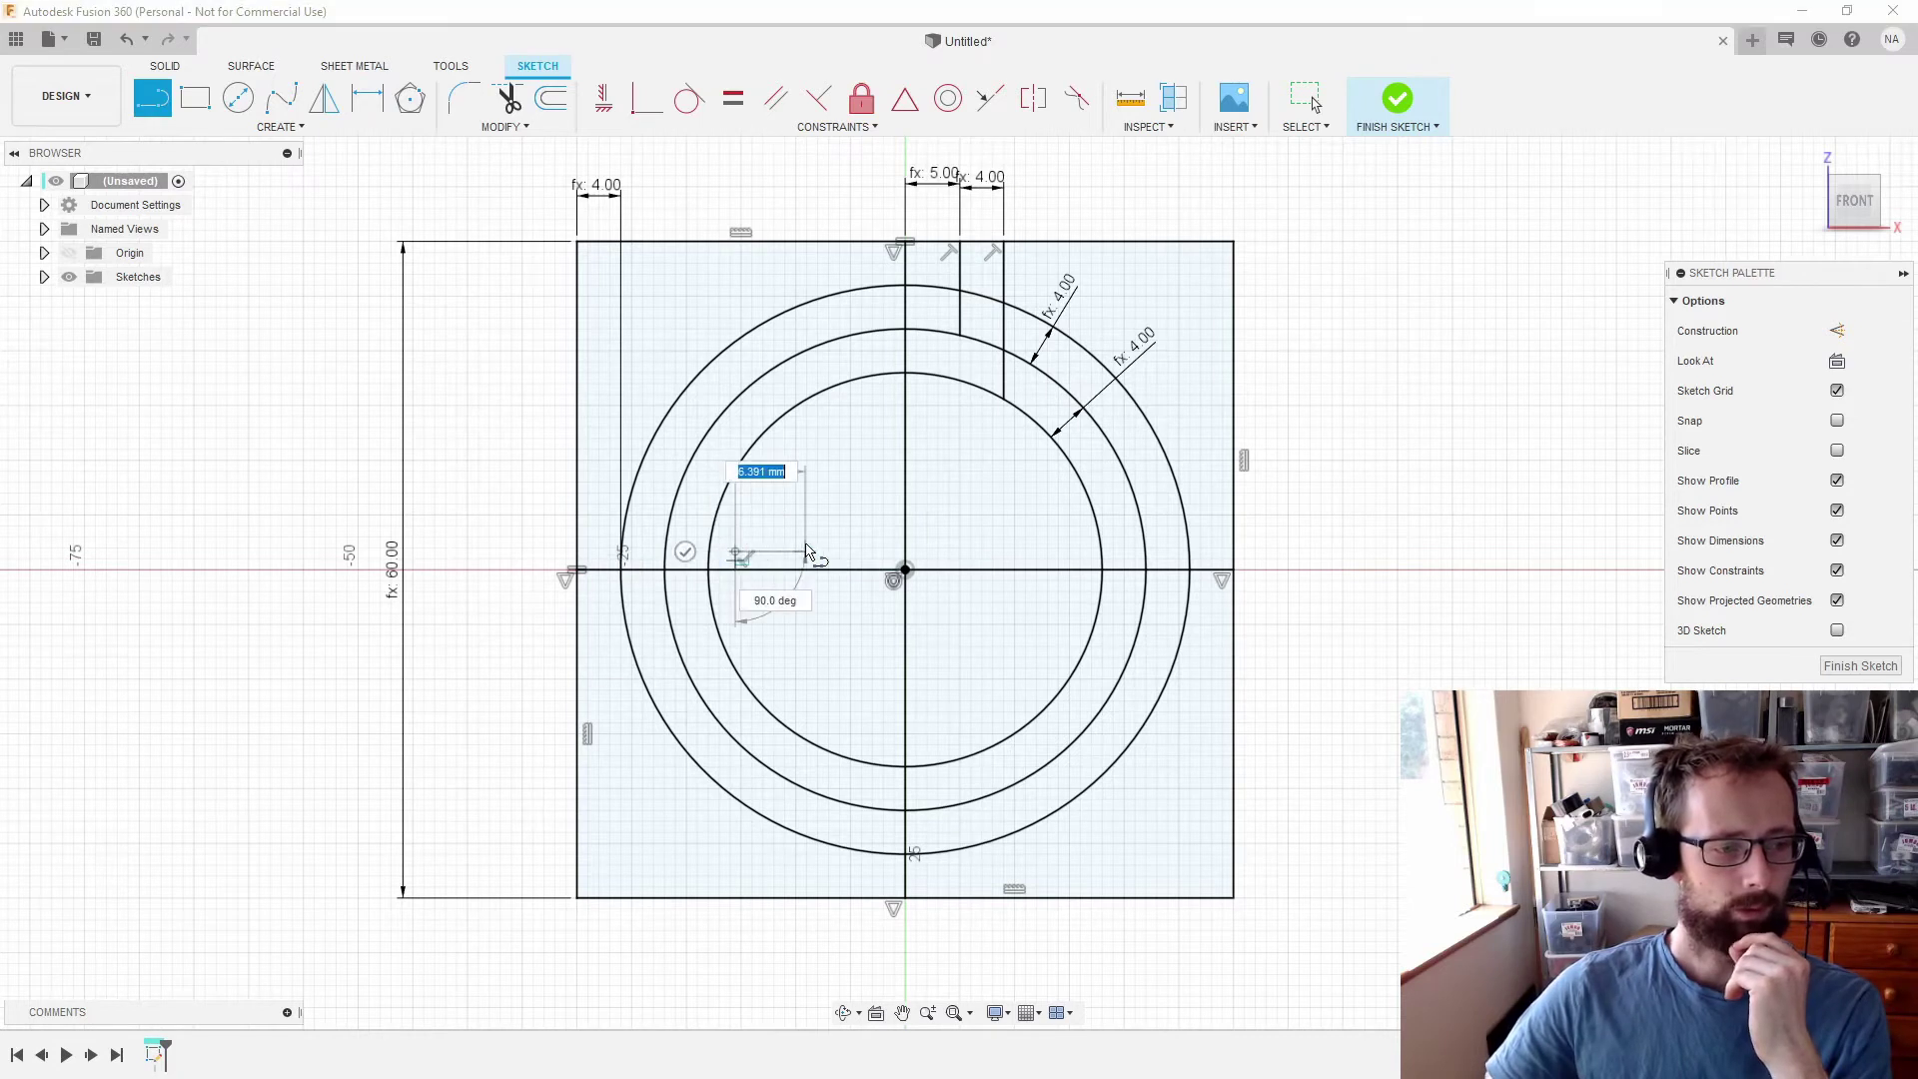
left_click(955, 552)
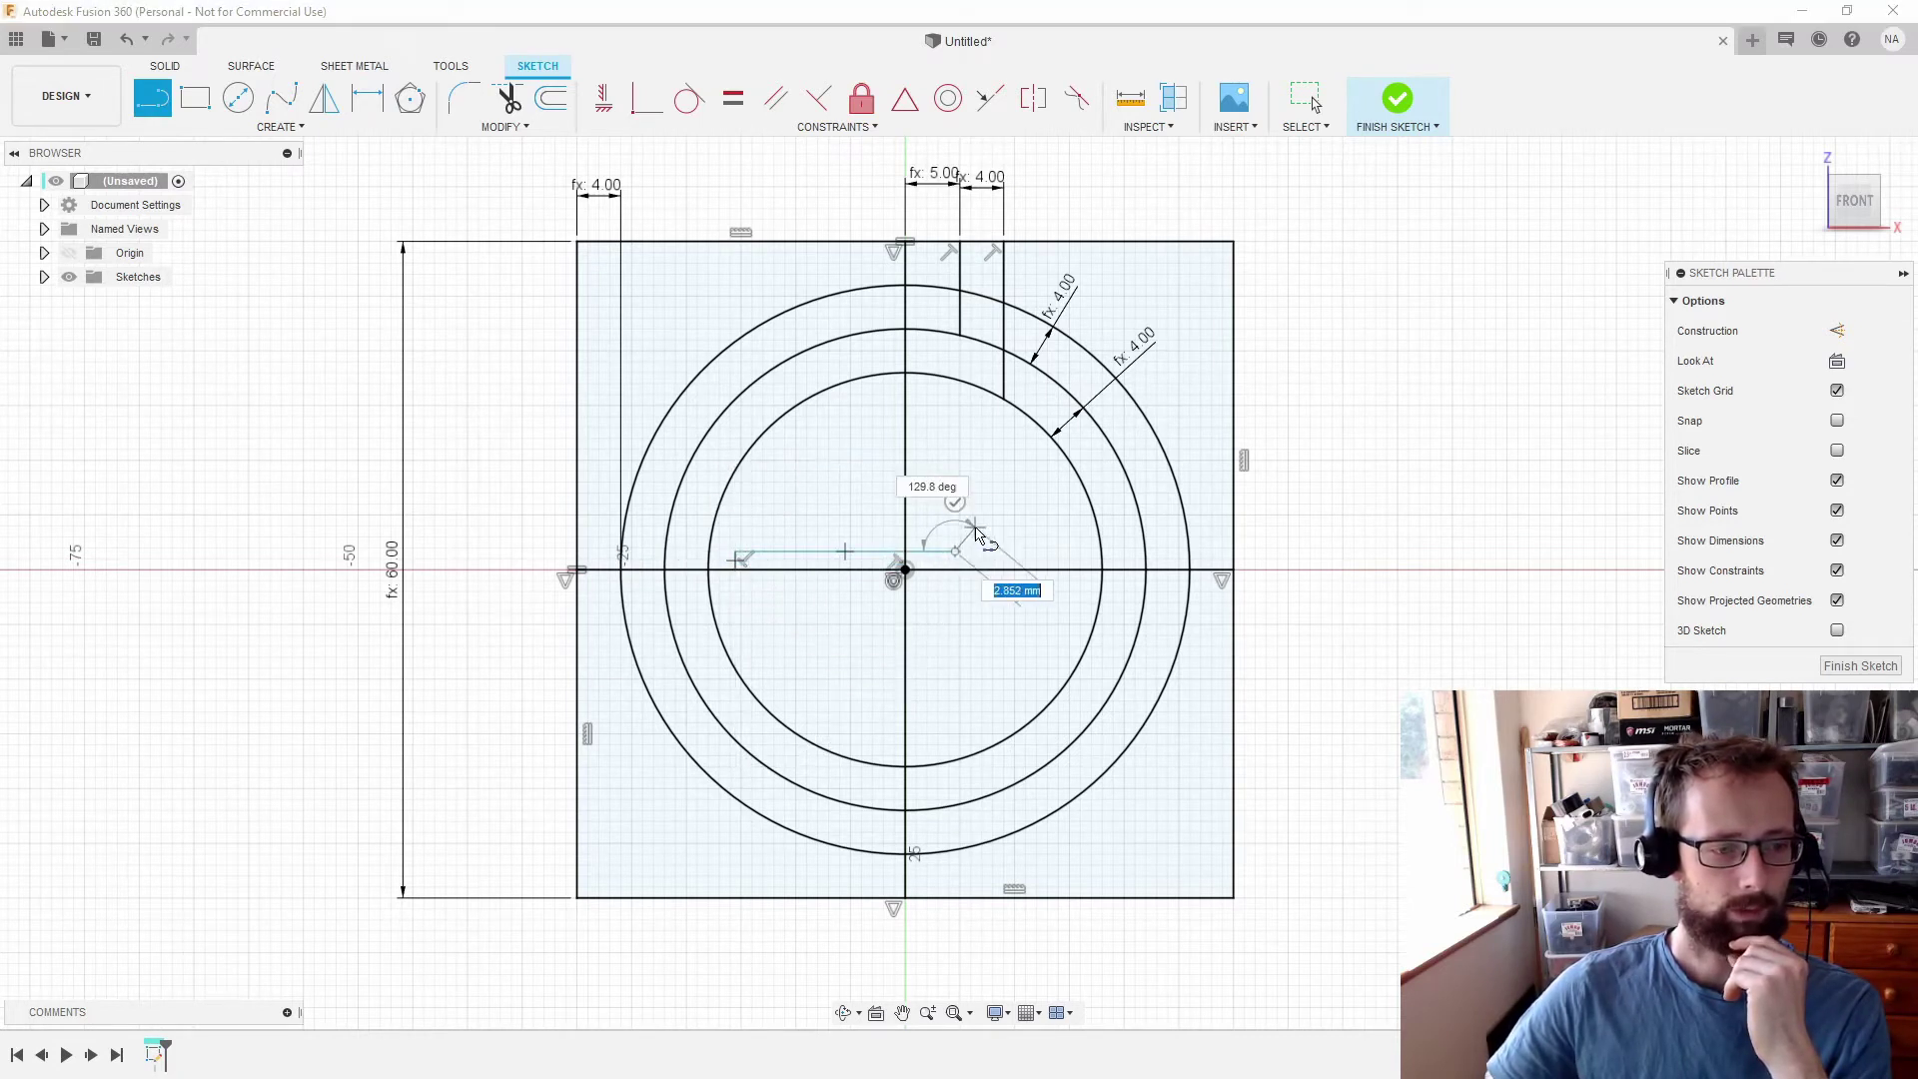
left_click(989, 519)
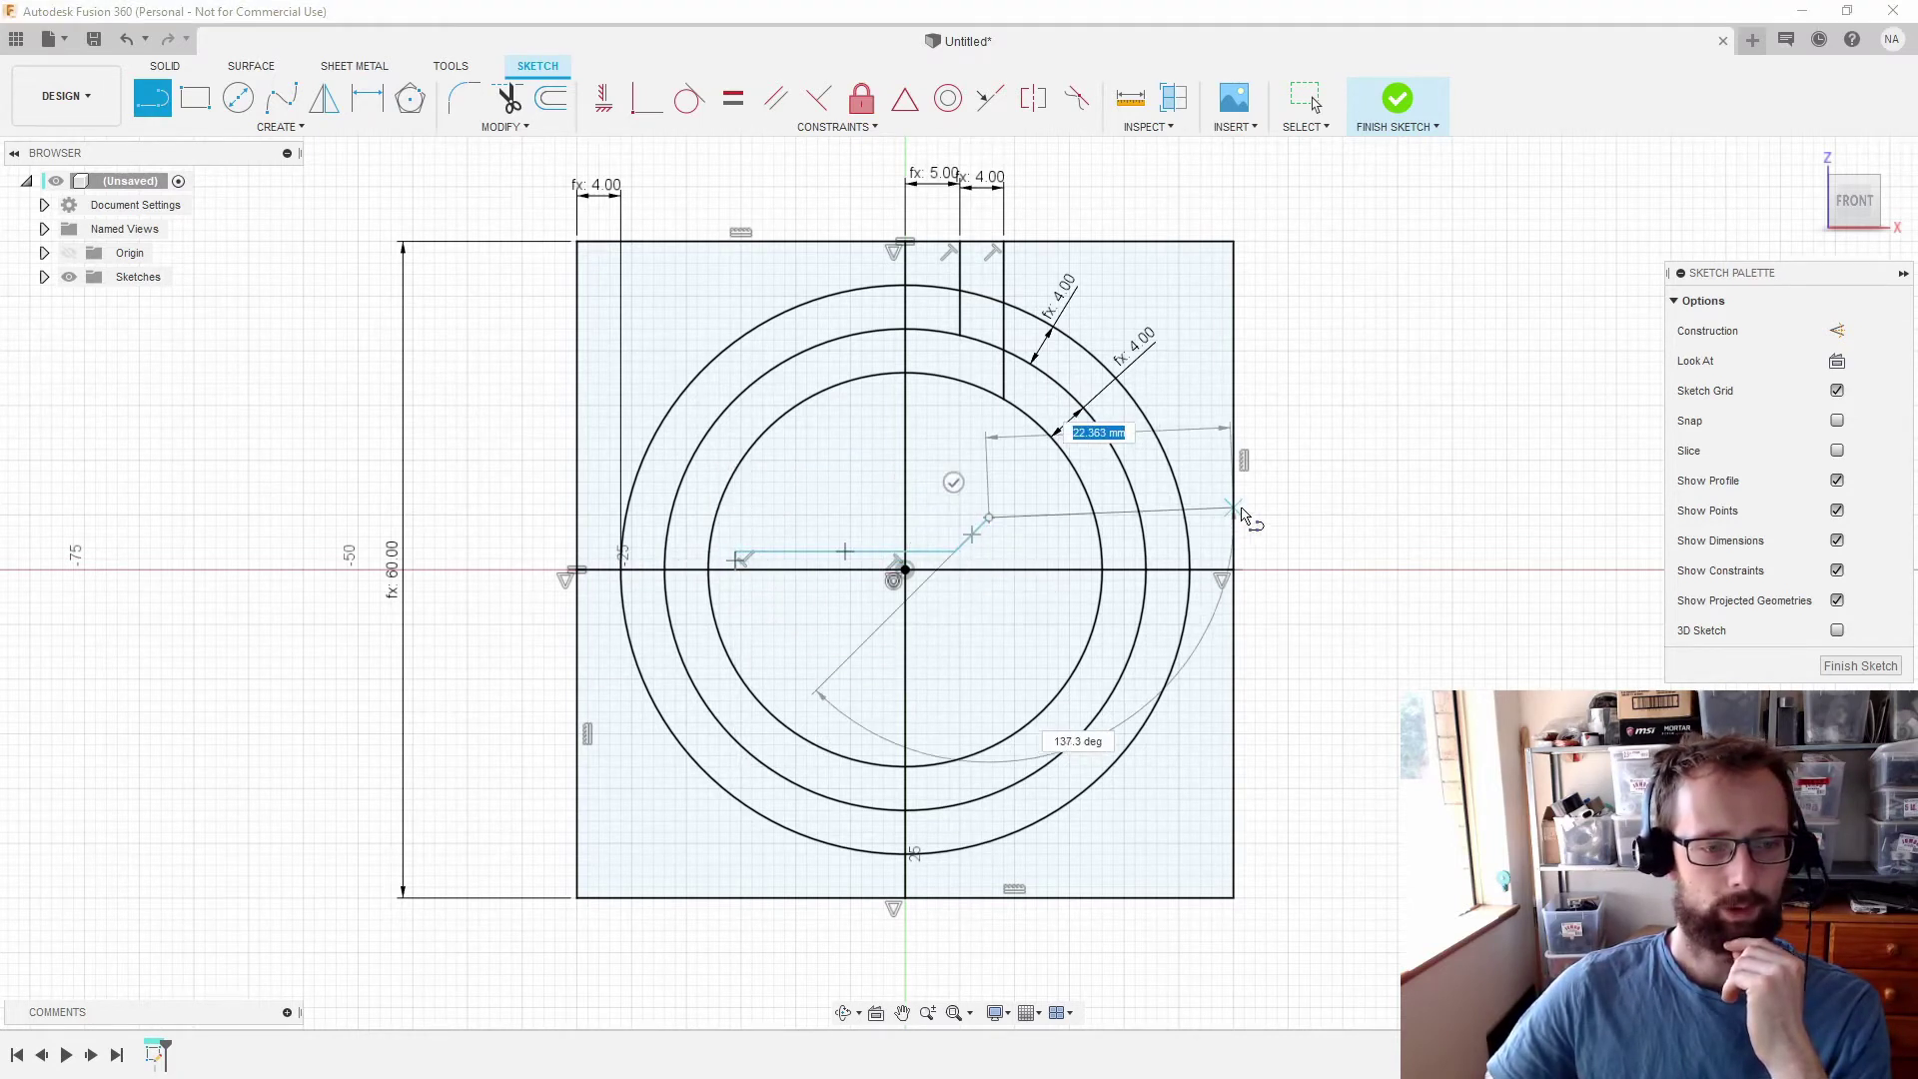
double_click(1232, 518)
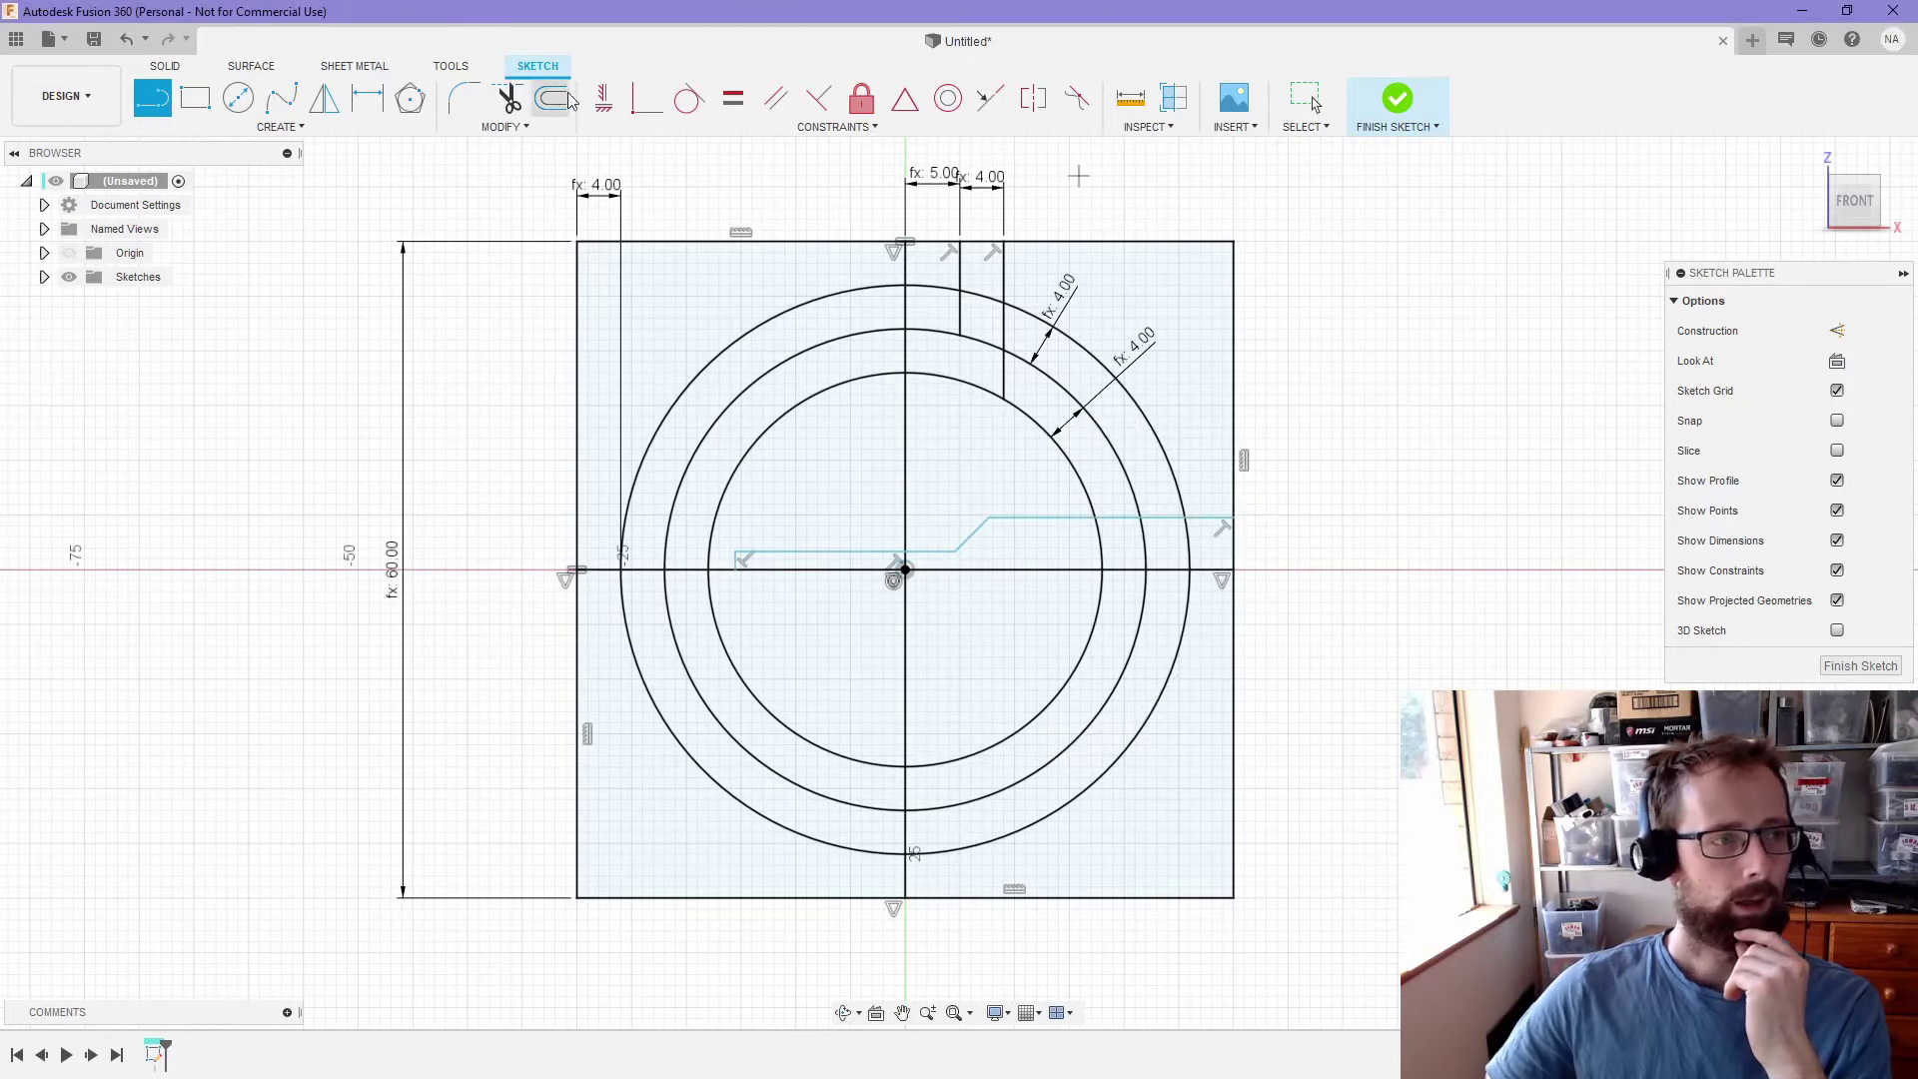
- Dimension the line's start 2 mm from the inner circle and begin its height dimension from the axis
key("d")
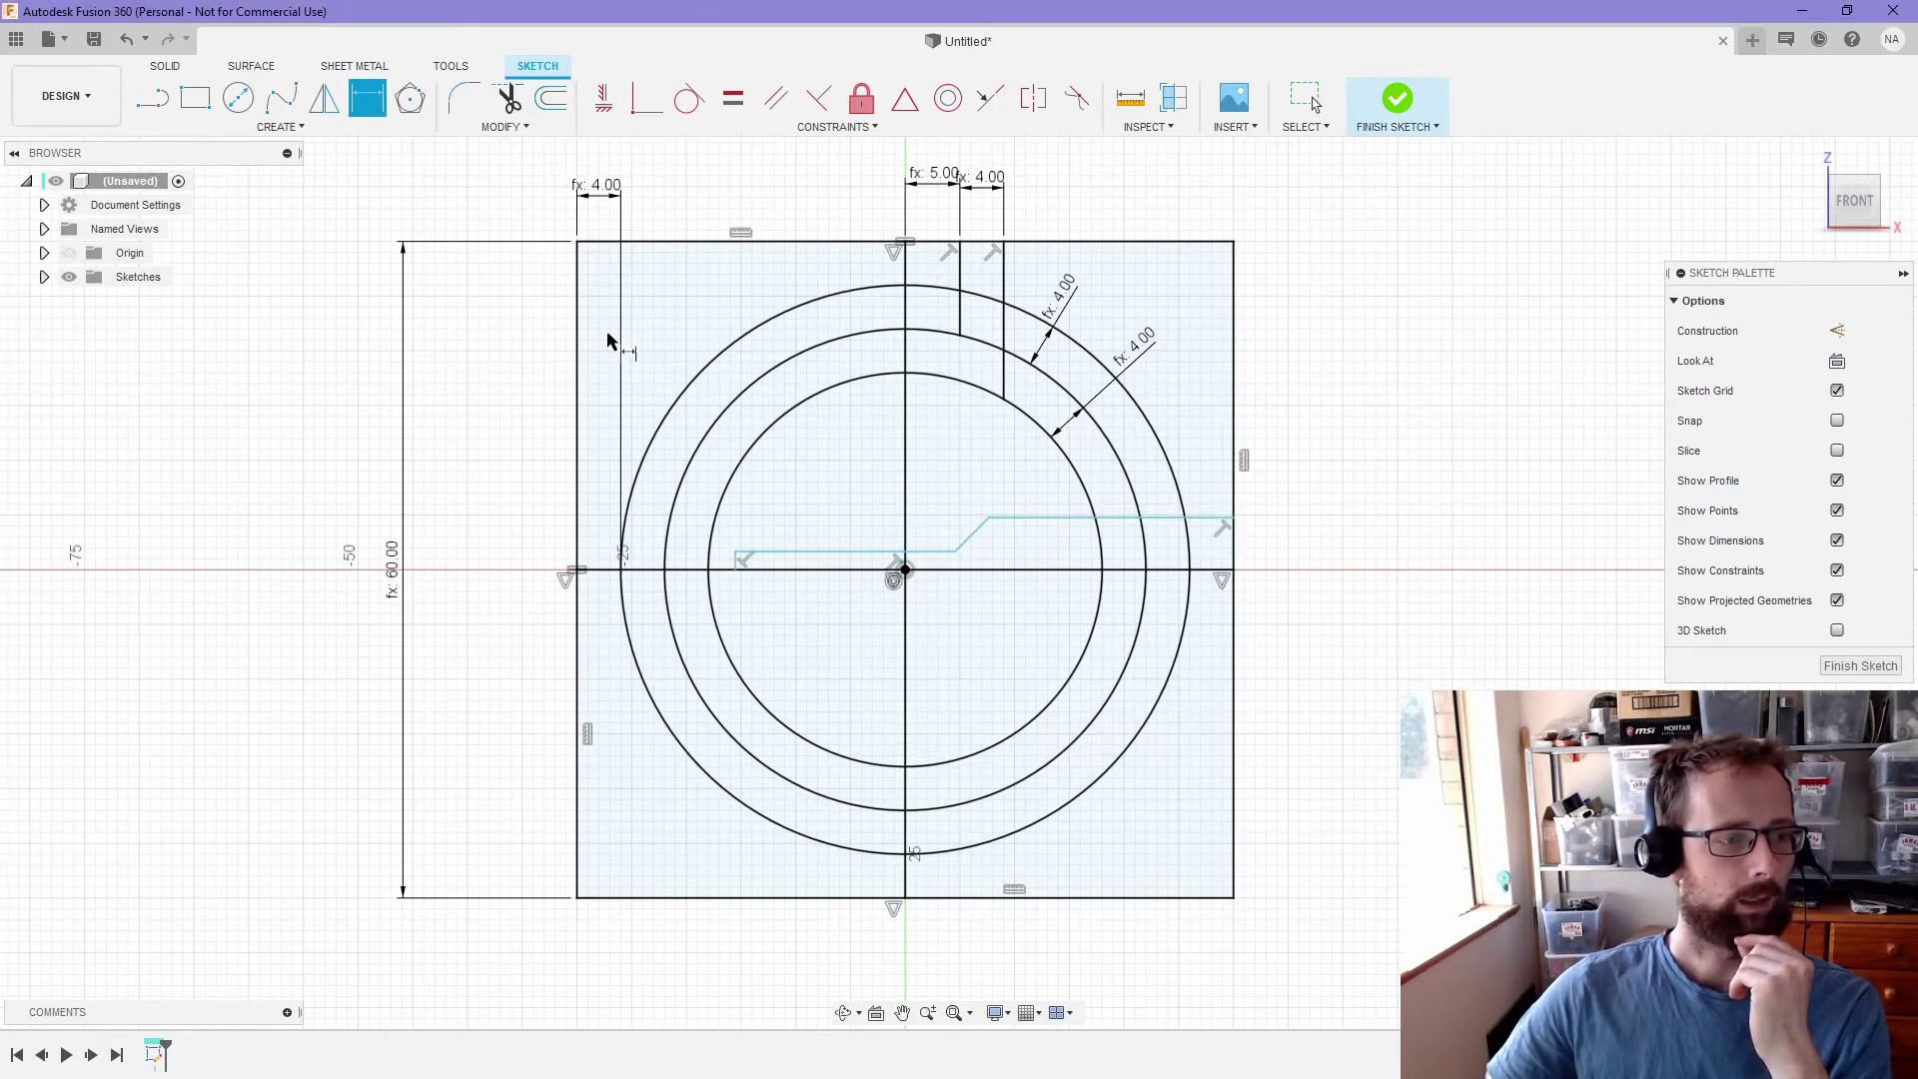
left_click(736, 557)
scroll(734, 566, "up", 4)
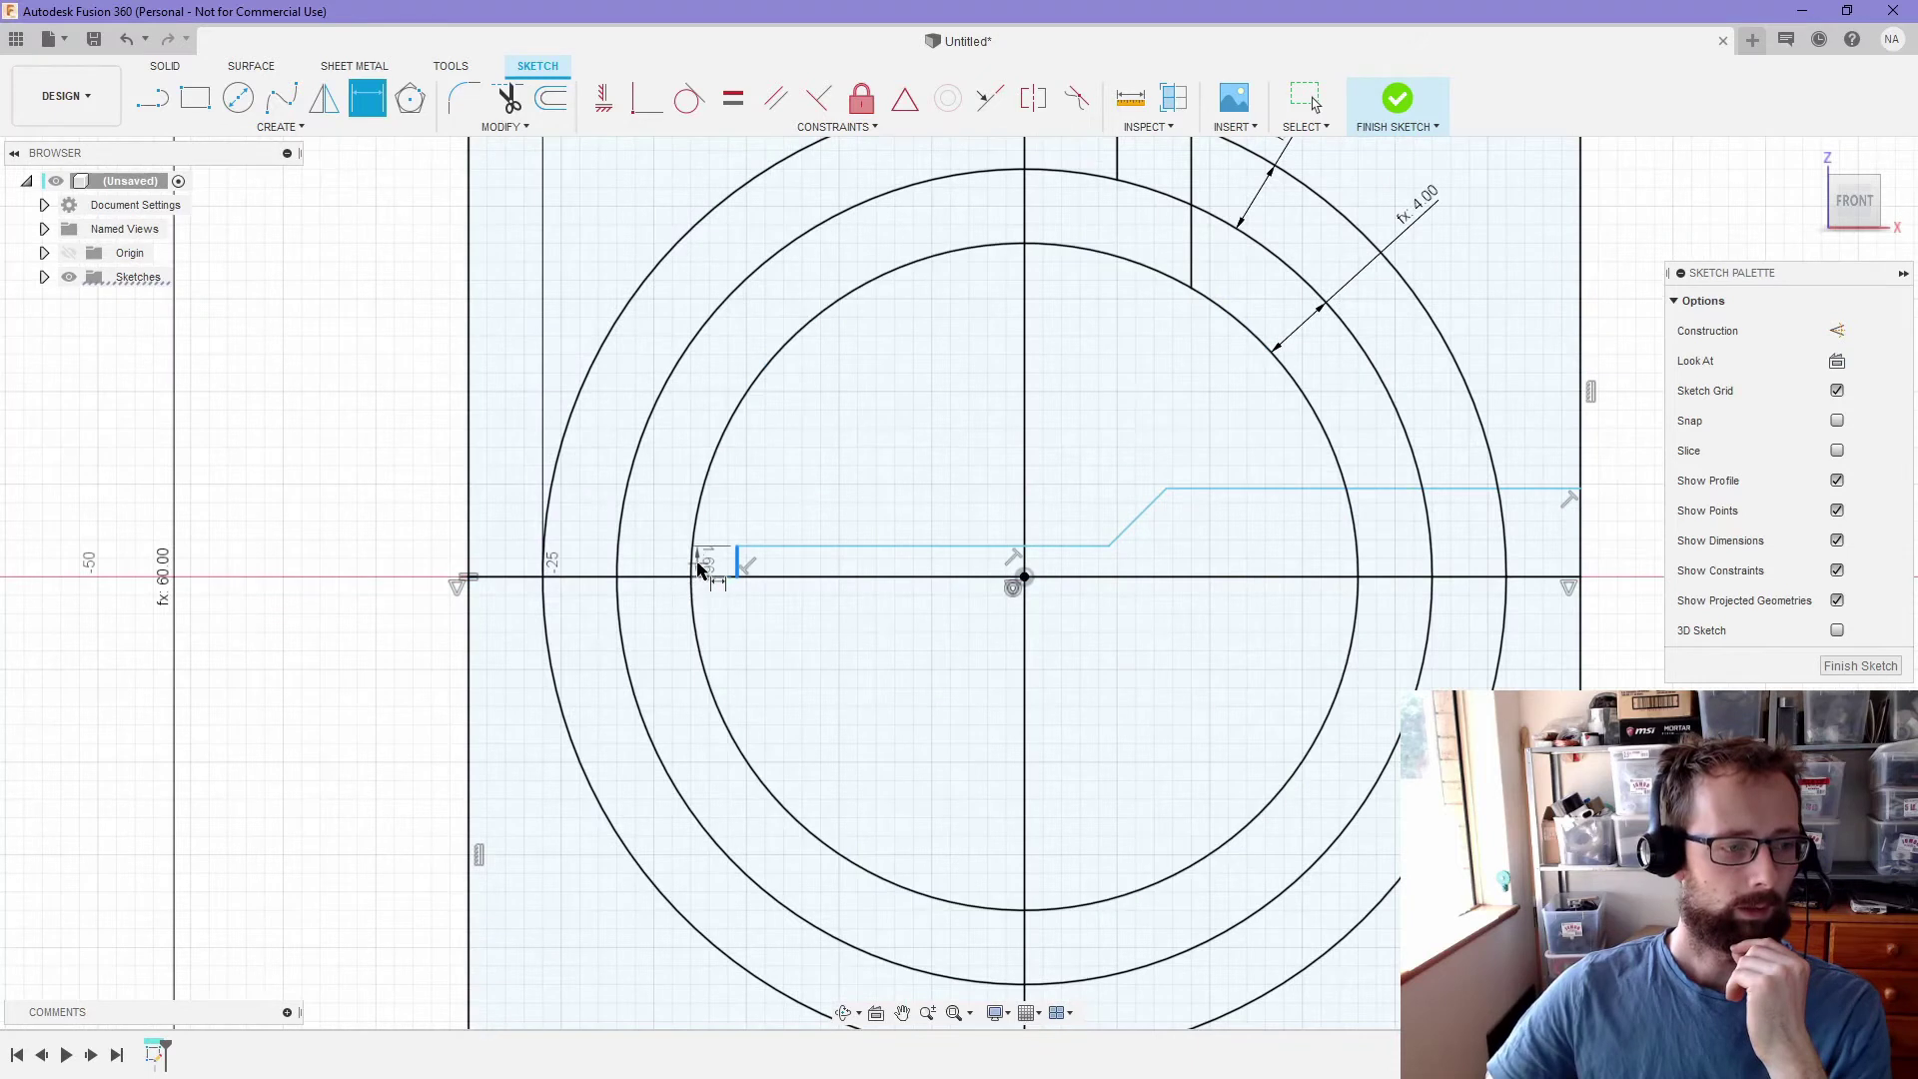
left_click(696, 572)
left_click(787, 520)
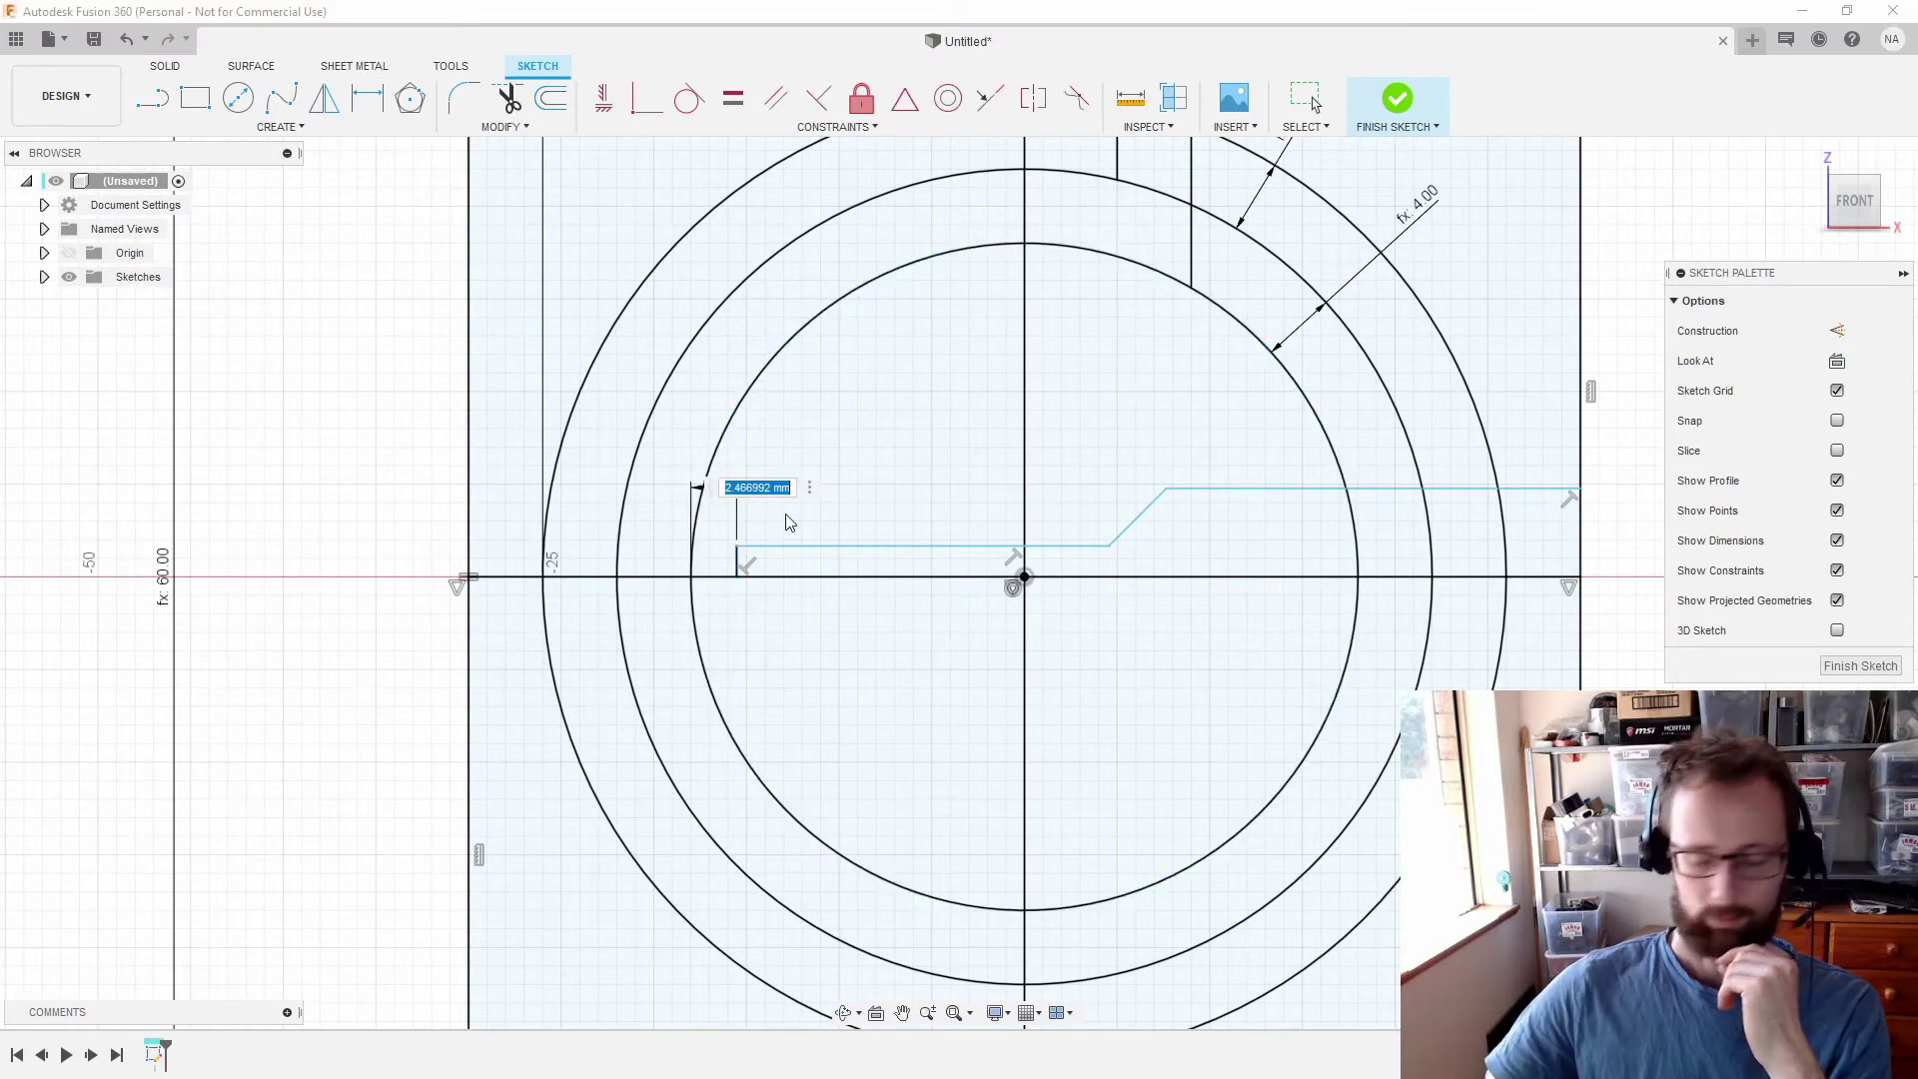
type("2")
key("Return")
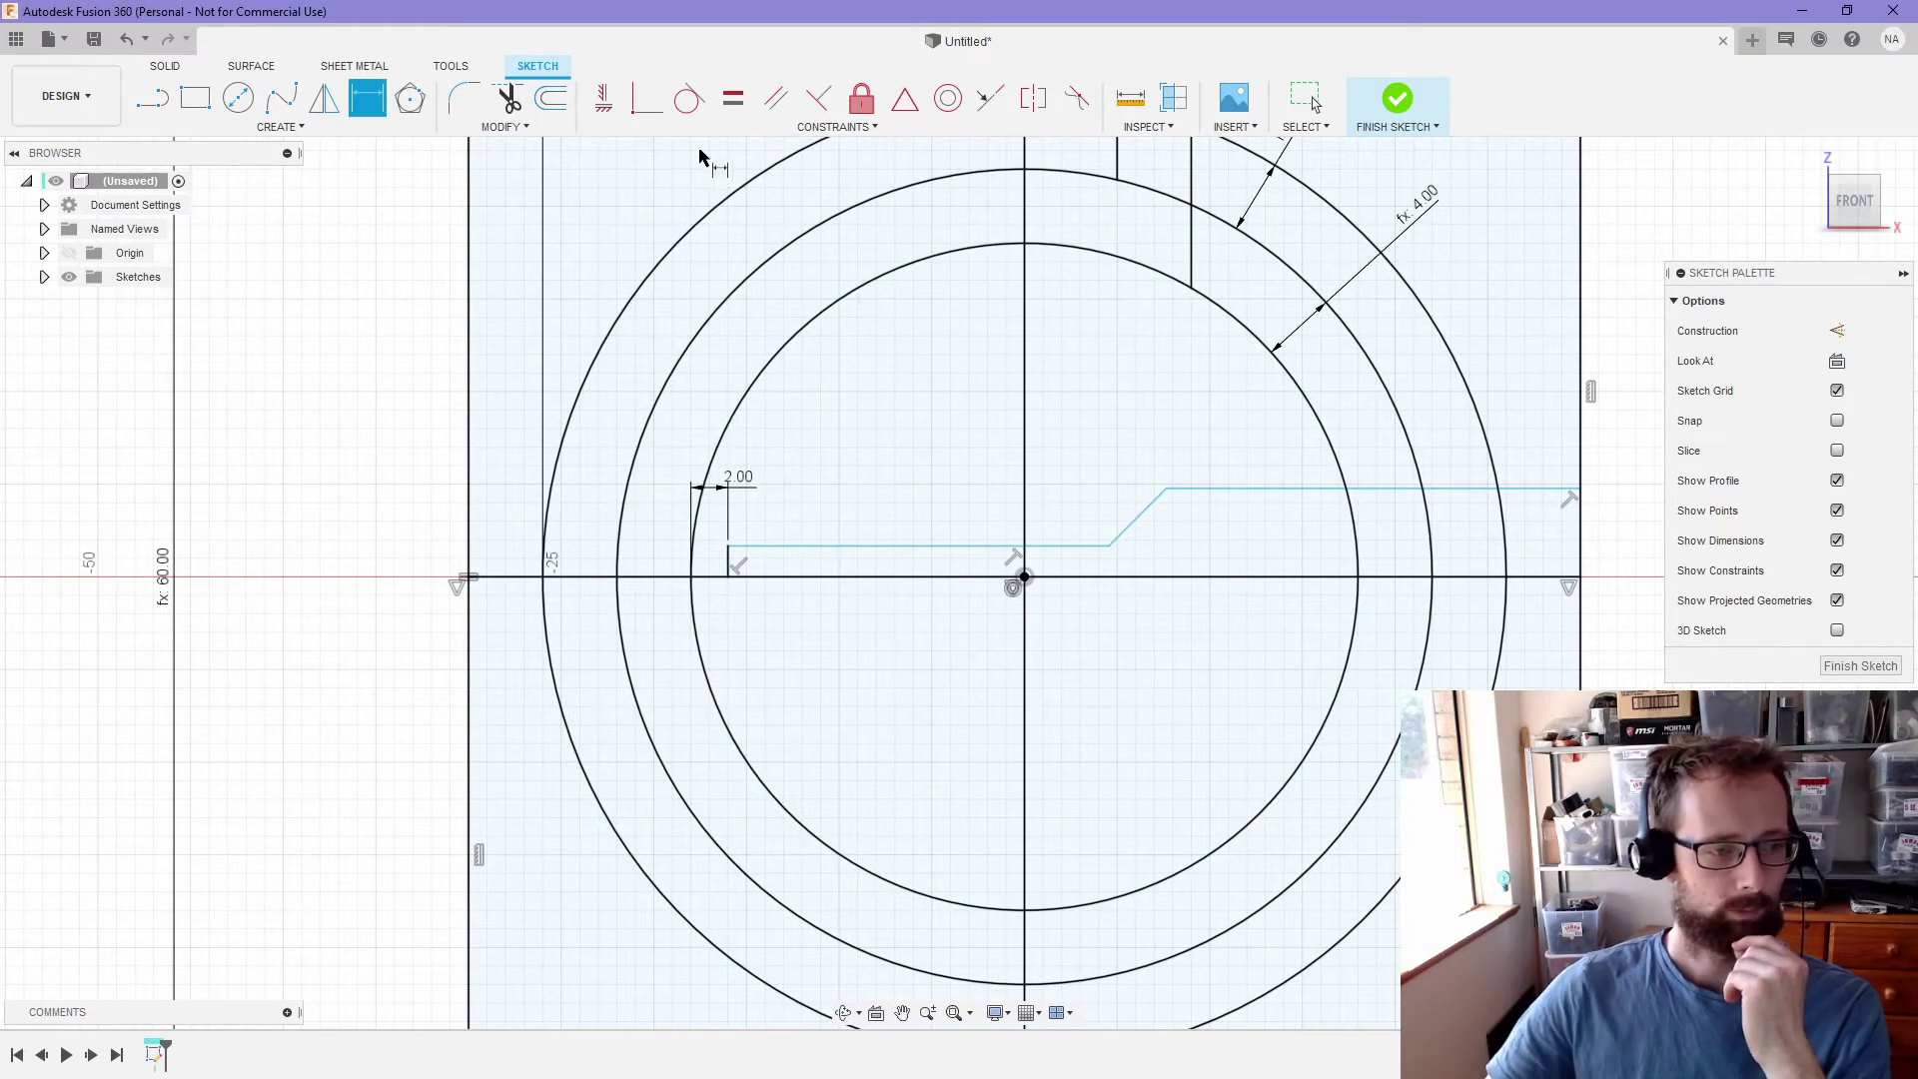
left_click(789, 546)
left_click(787, 577)
left_click(823, 472)
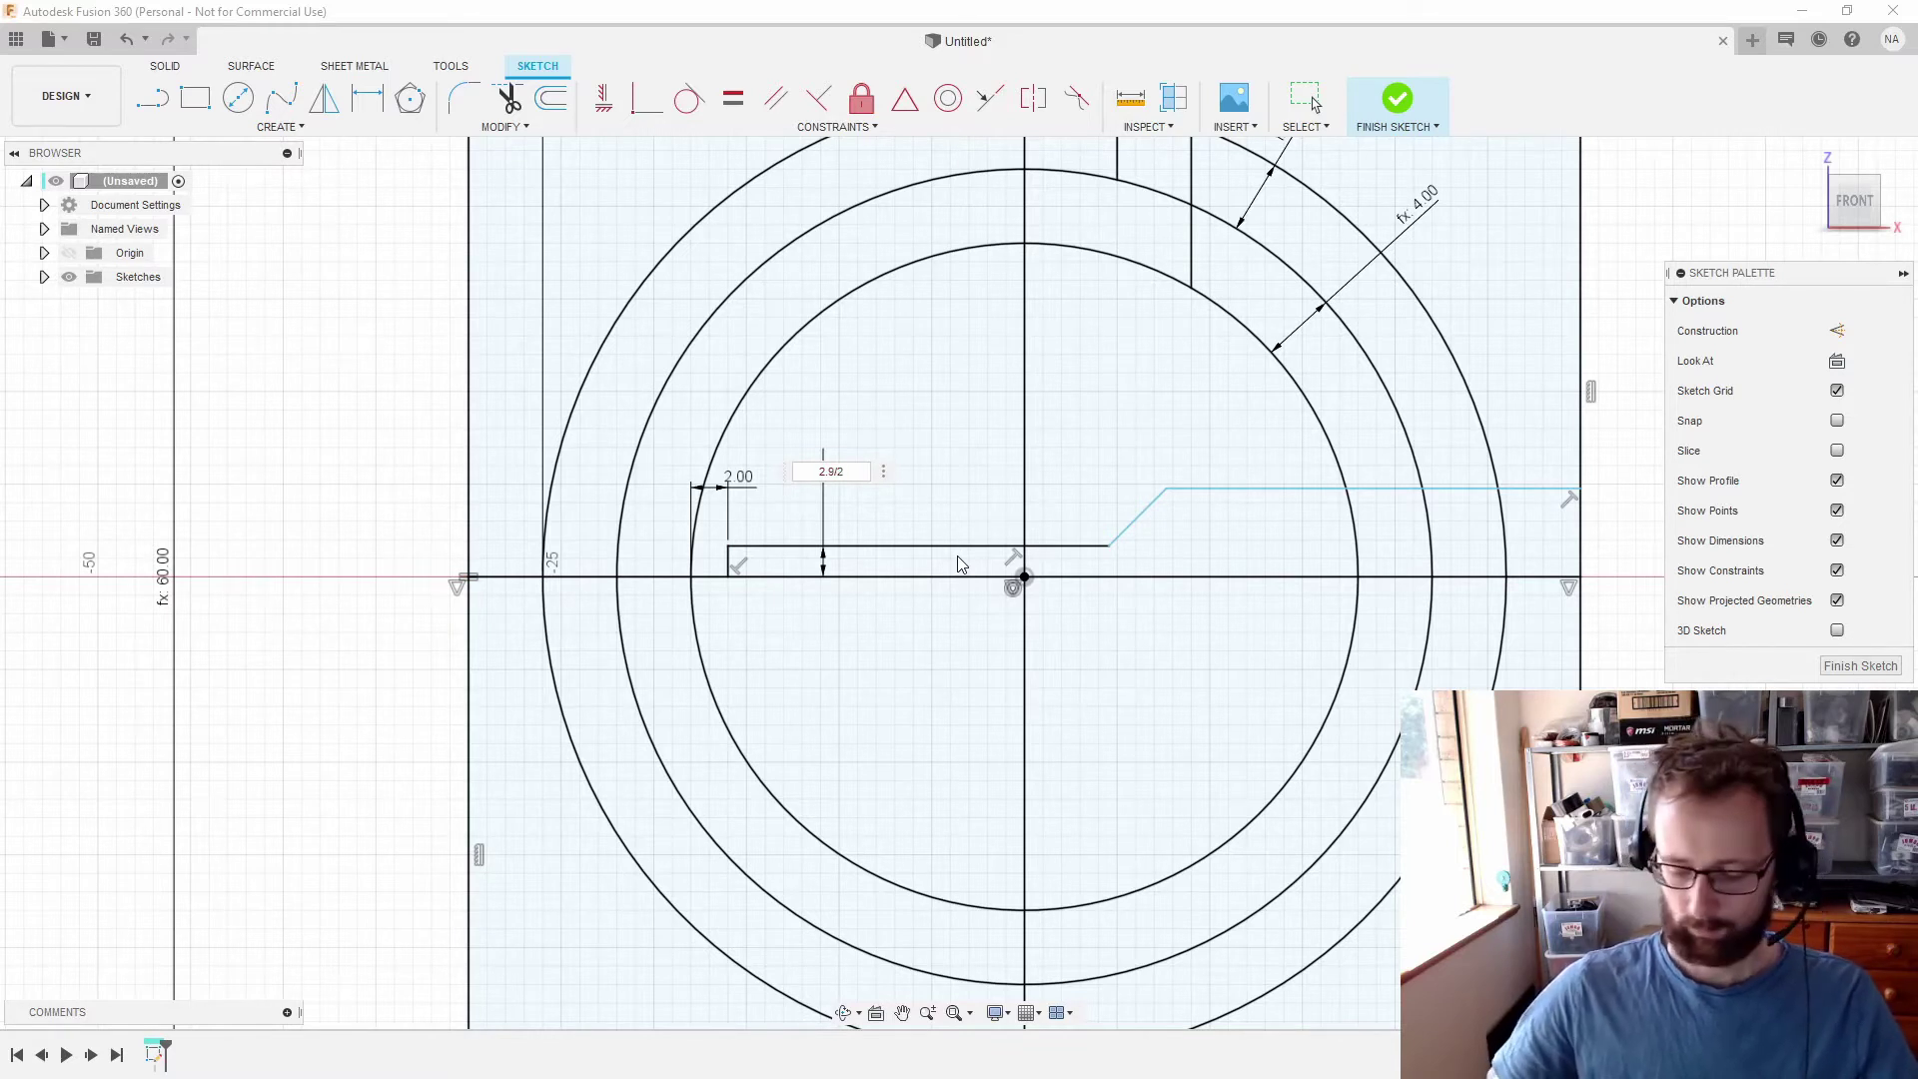
- Set the flat segments' heights above the axis to 2.9/2 (1.45) and 6.5/2 (3.25)
type("2.9/2")
key("Return")
middle_click_drag(1244, 462, 1119, 495)
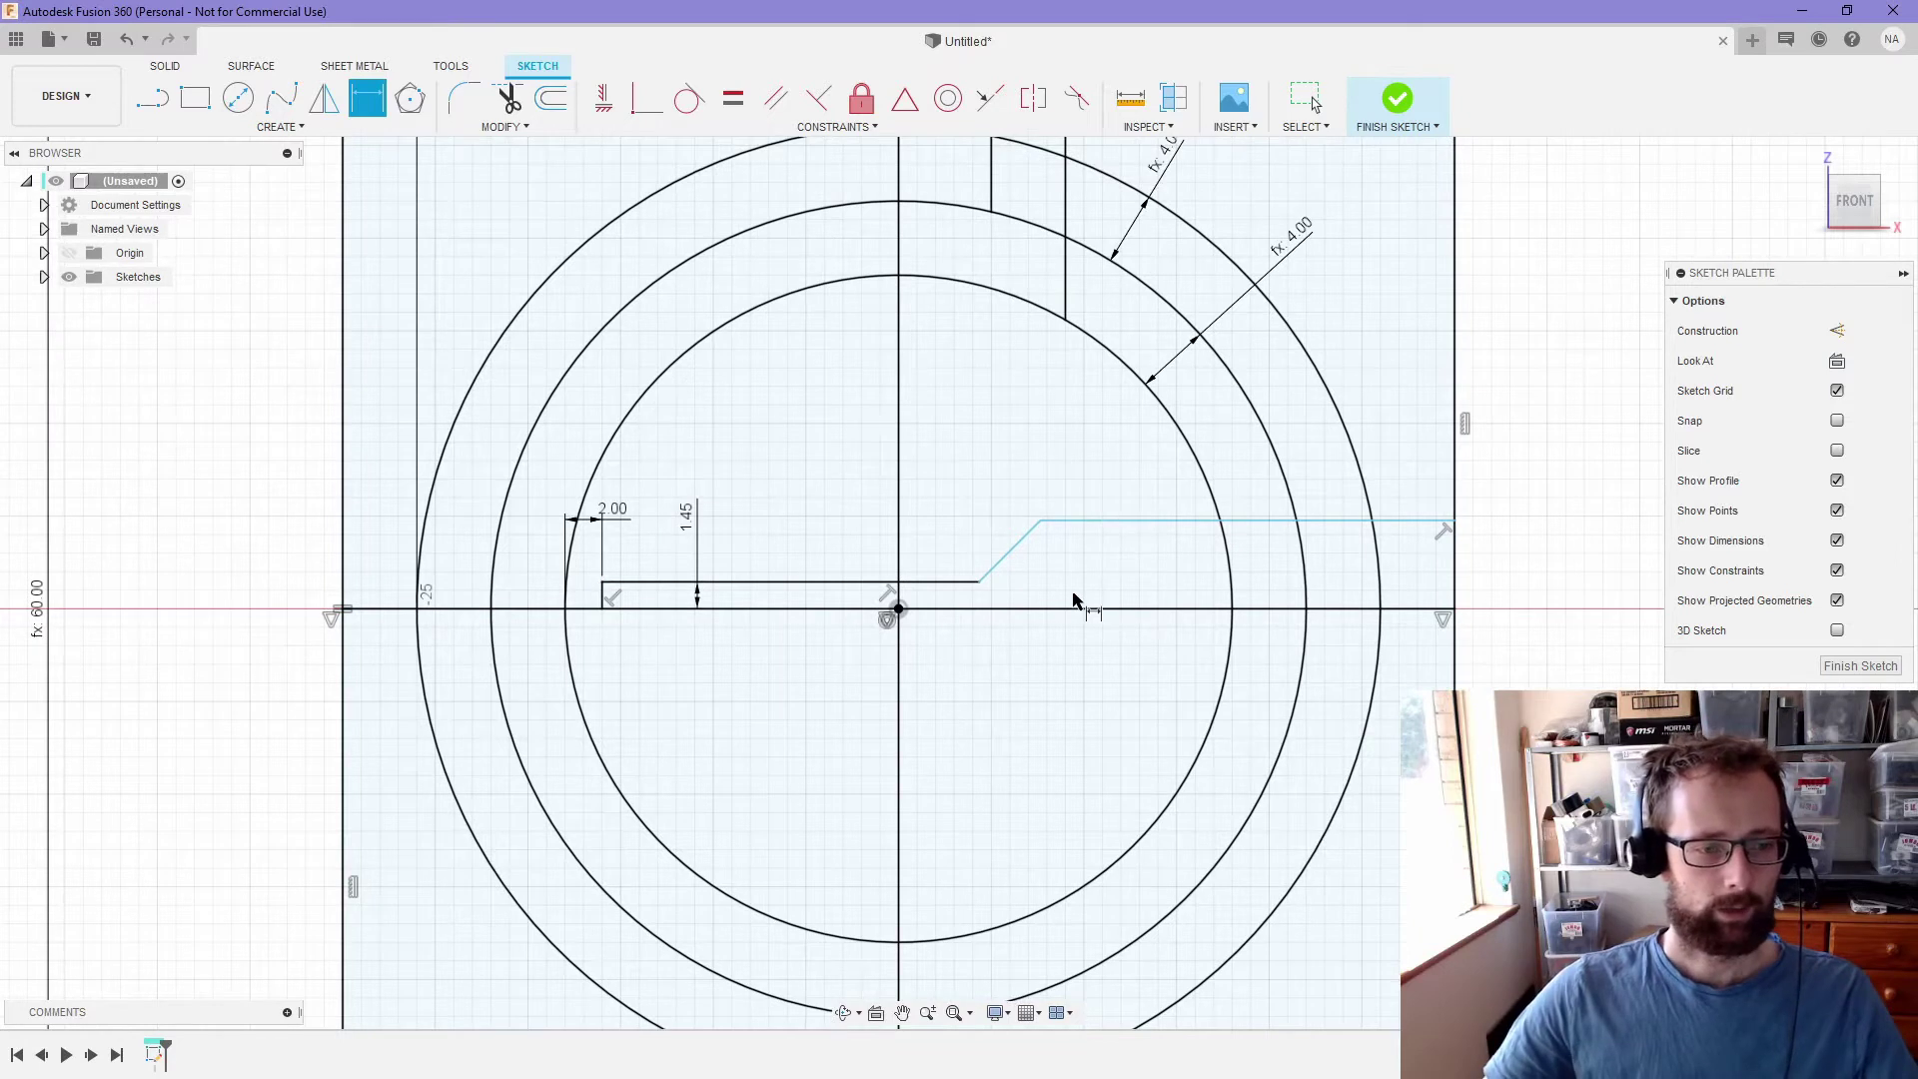
left_click(1082, 608)
left_click(1115, 519)
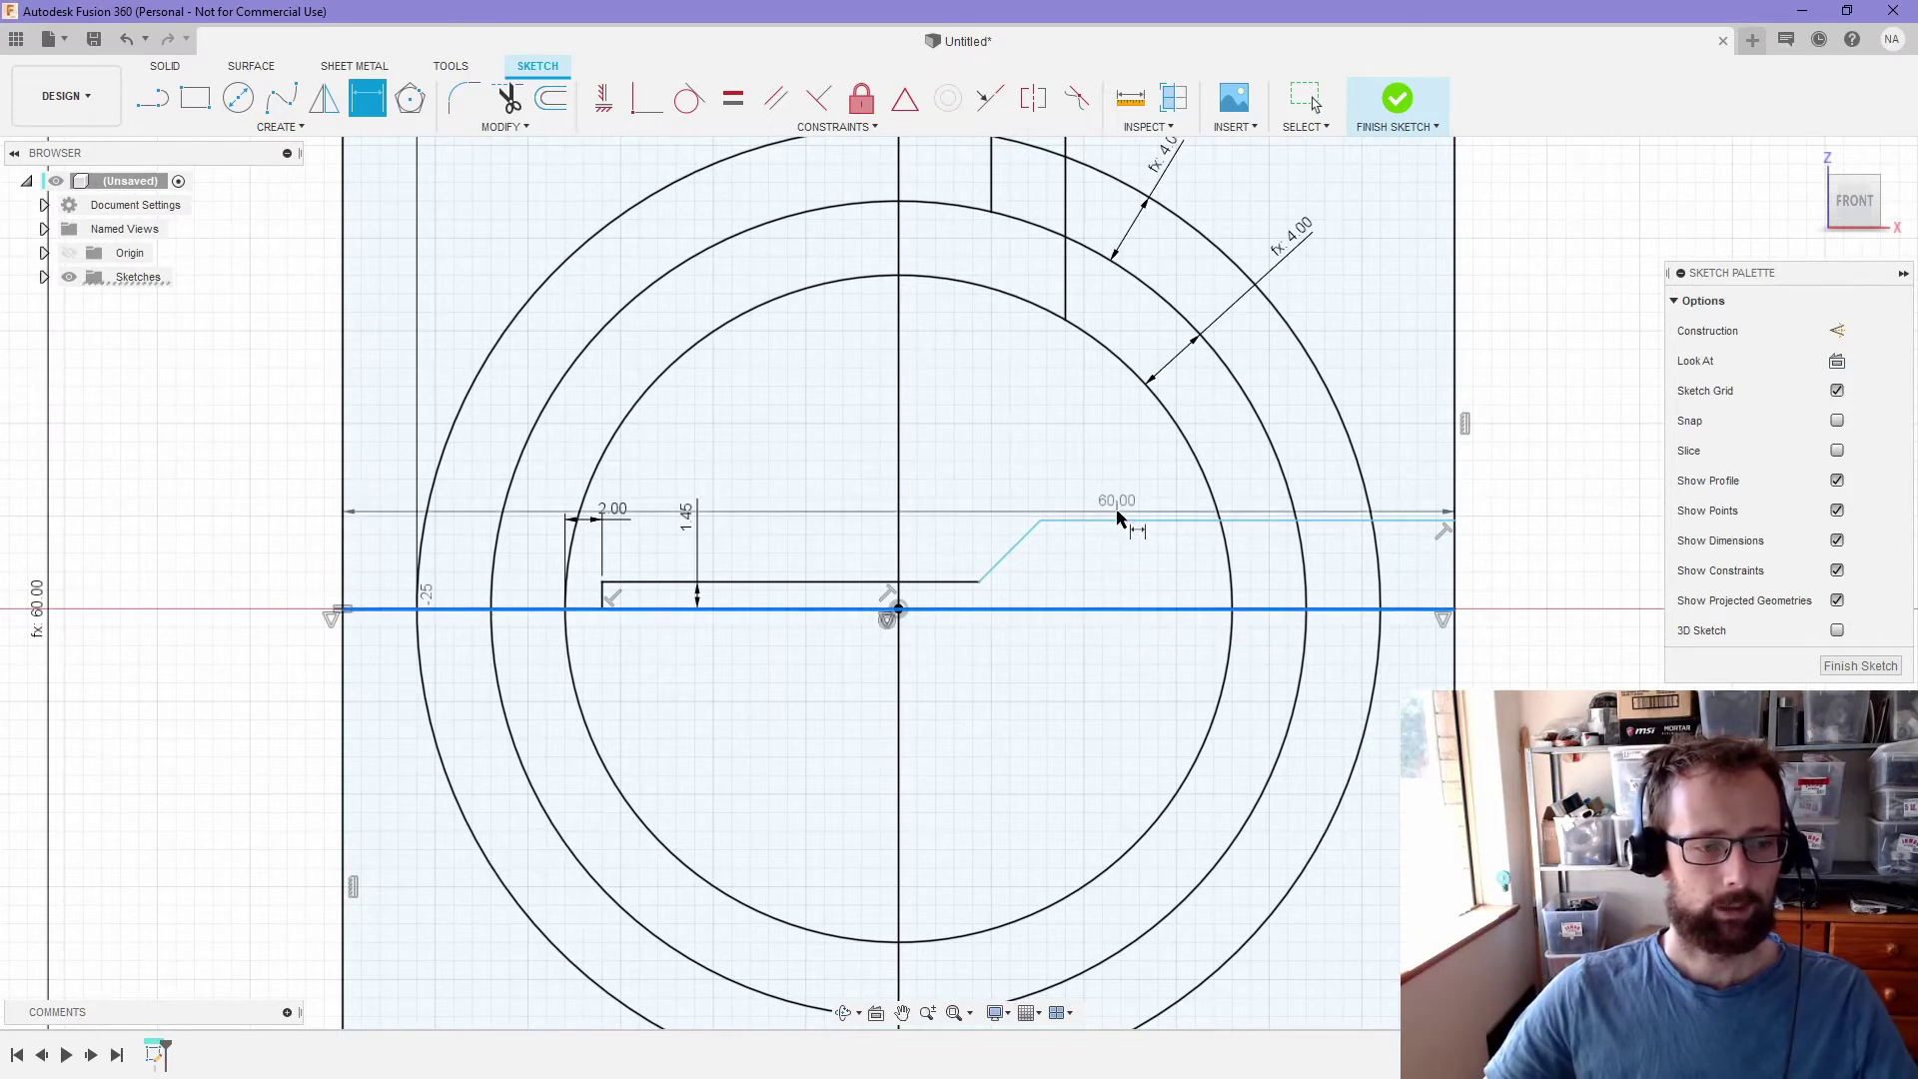
left_click(1130, 455)
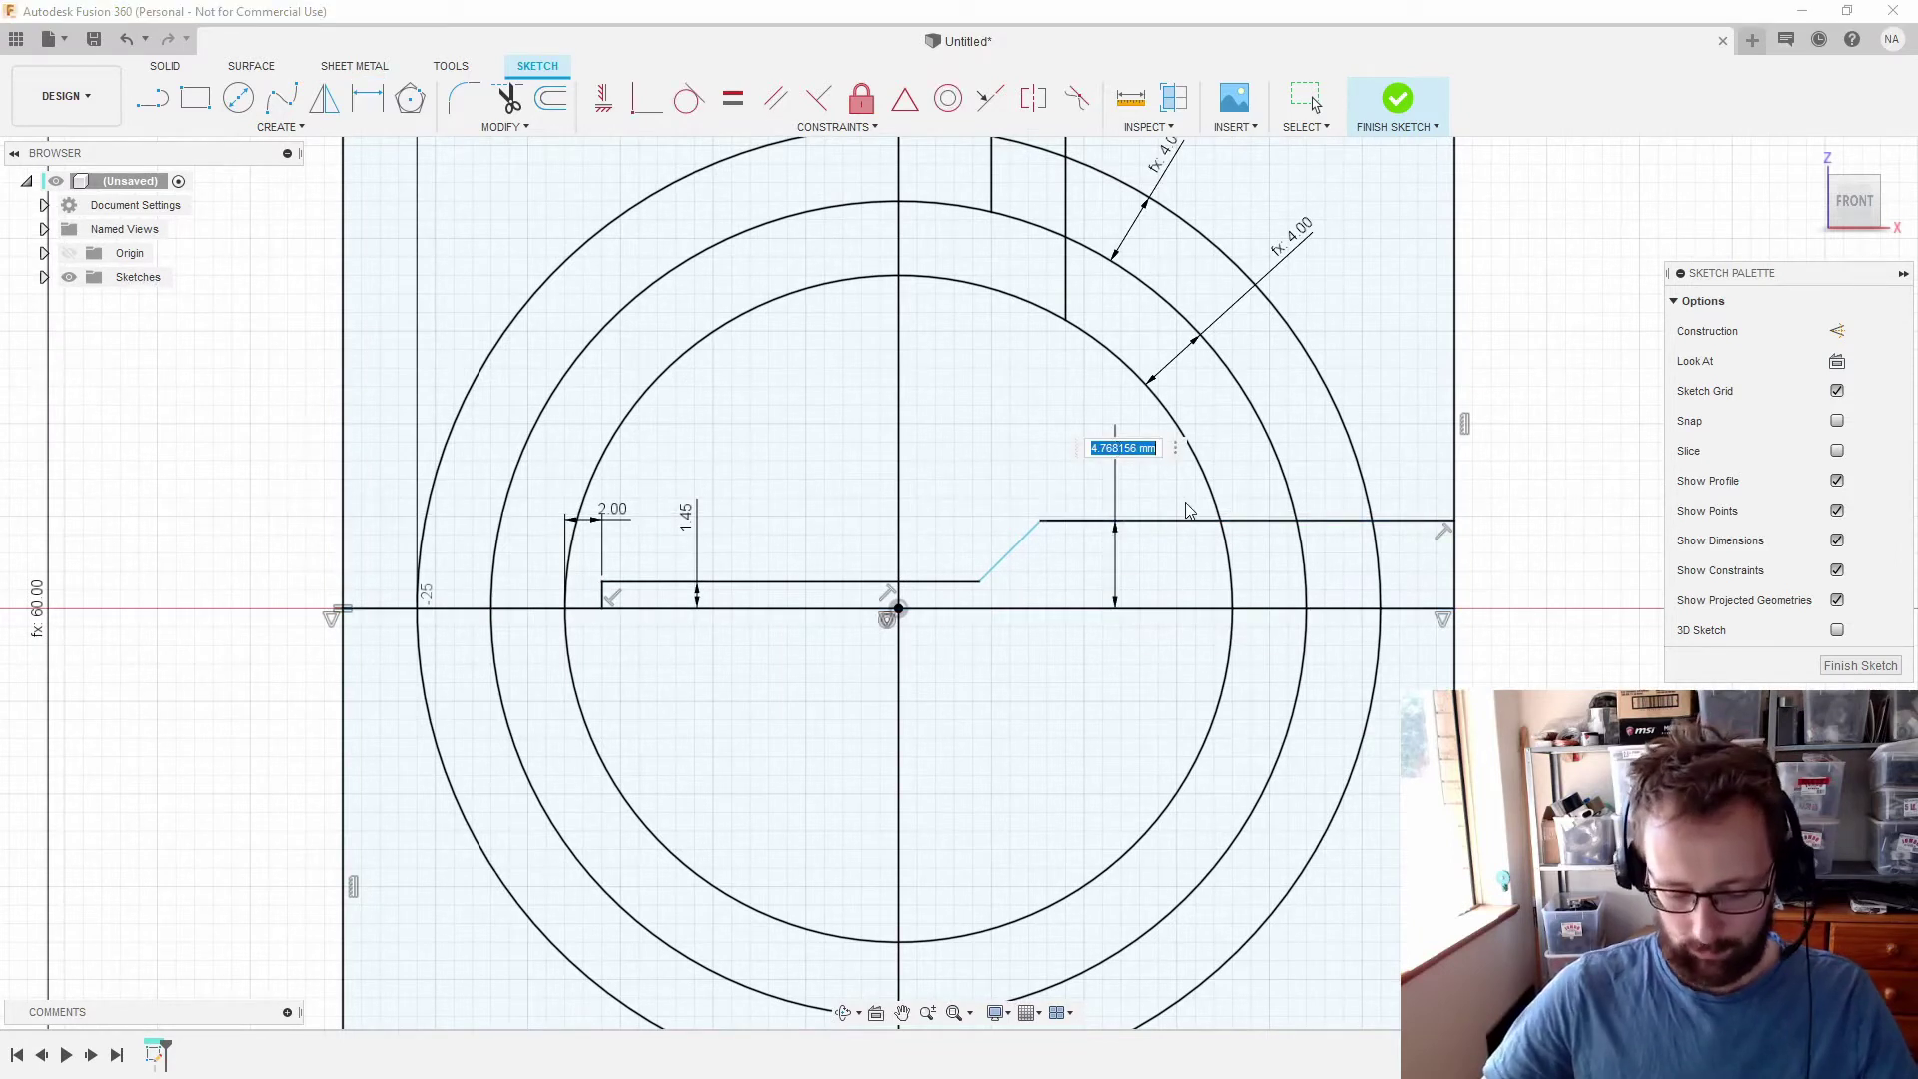
type("6.5")
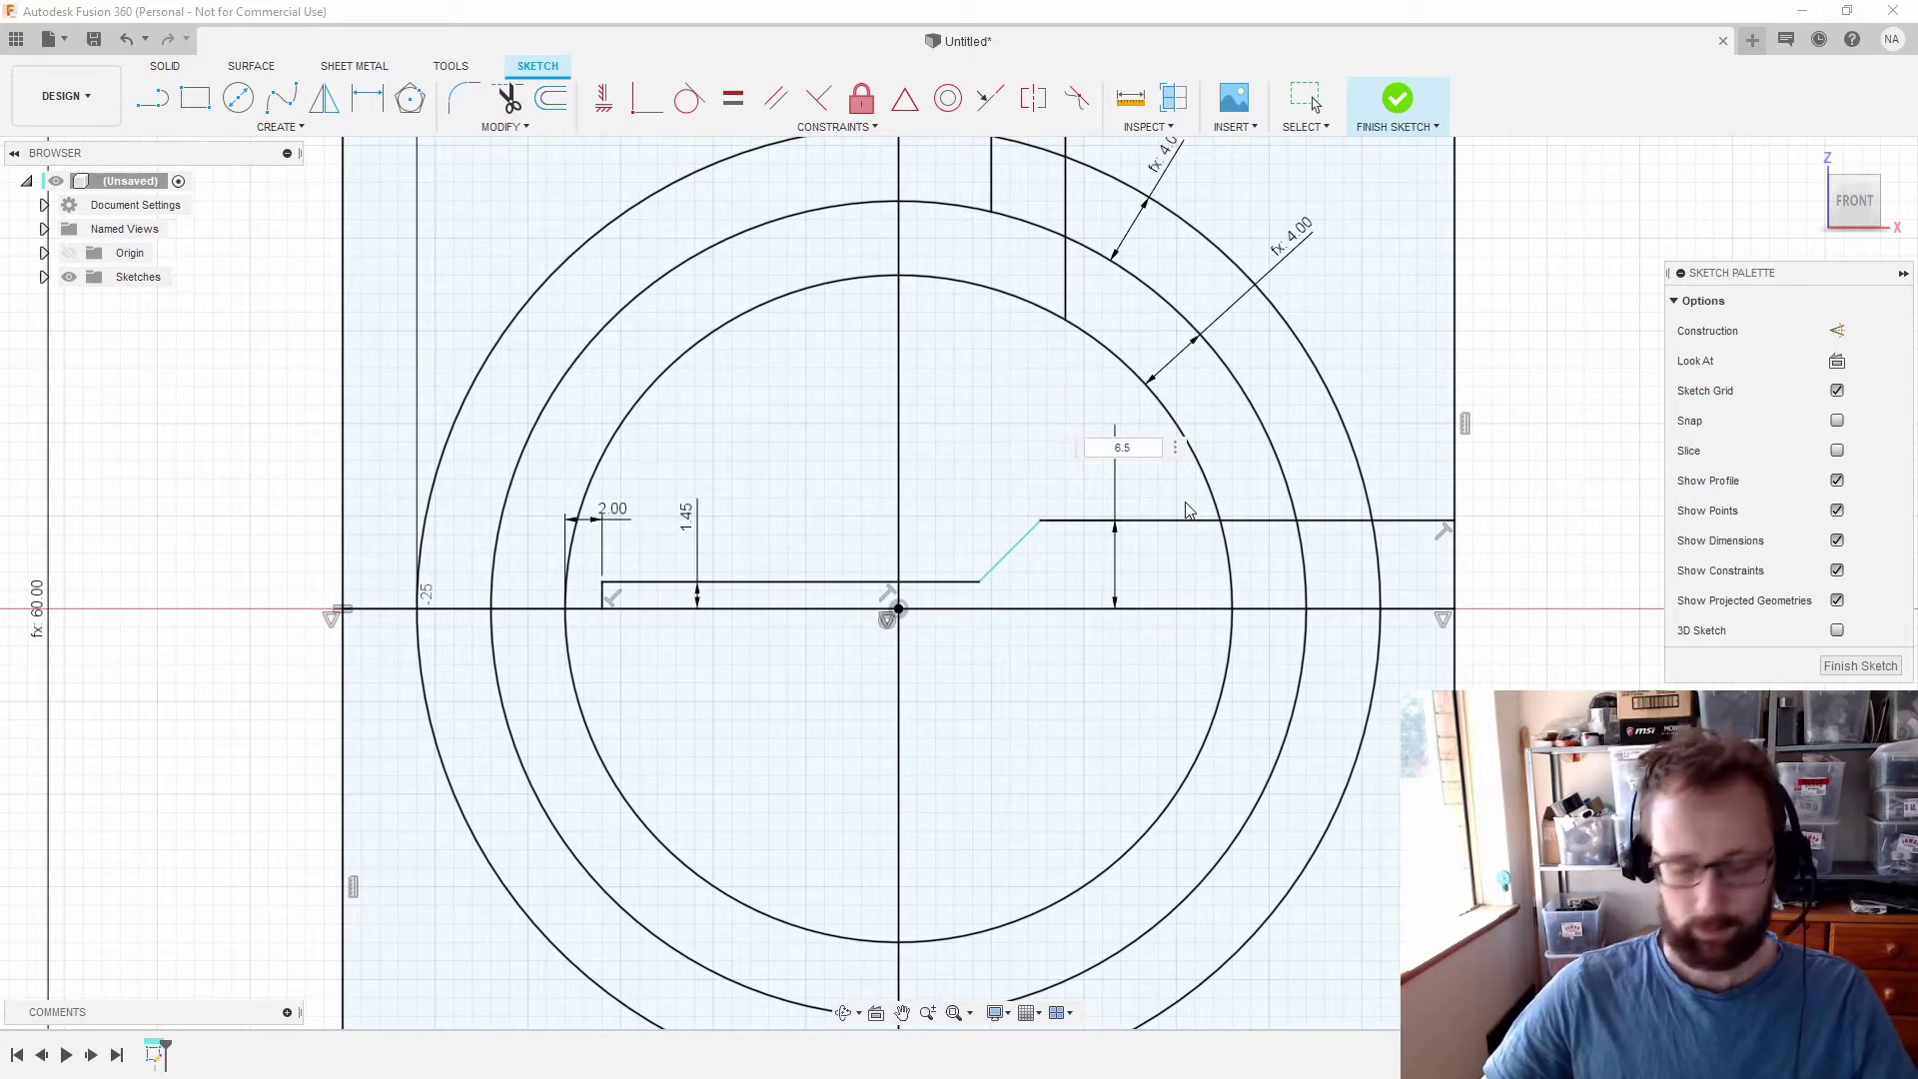
type("/2")
key("Return")
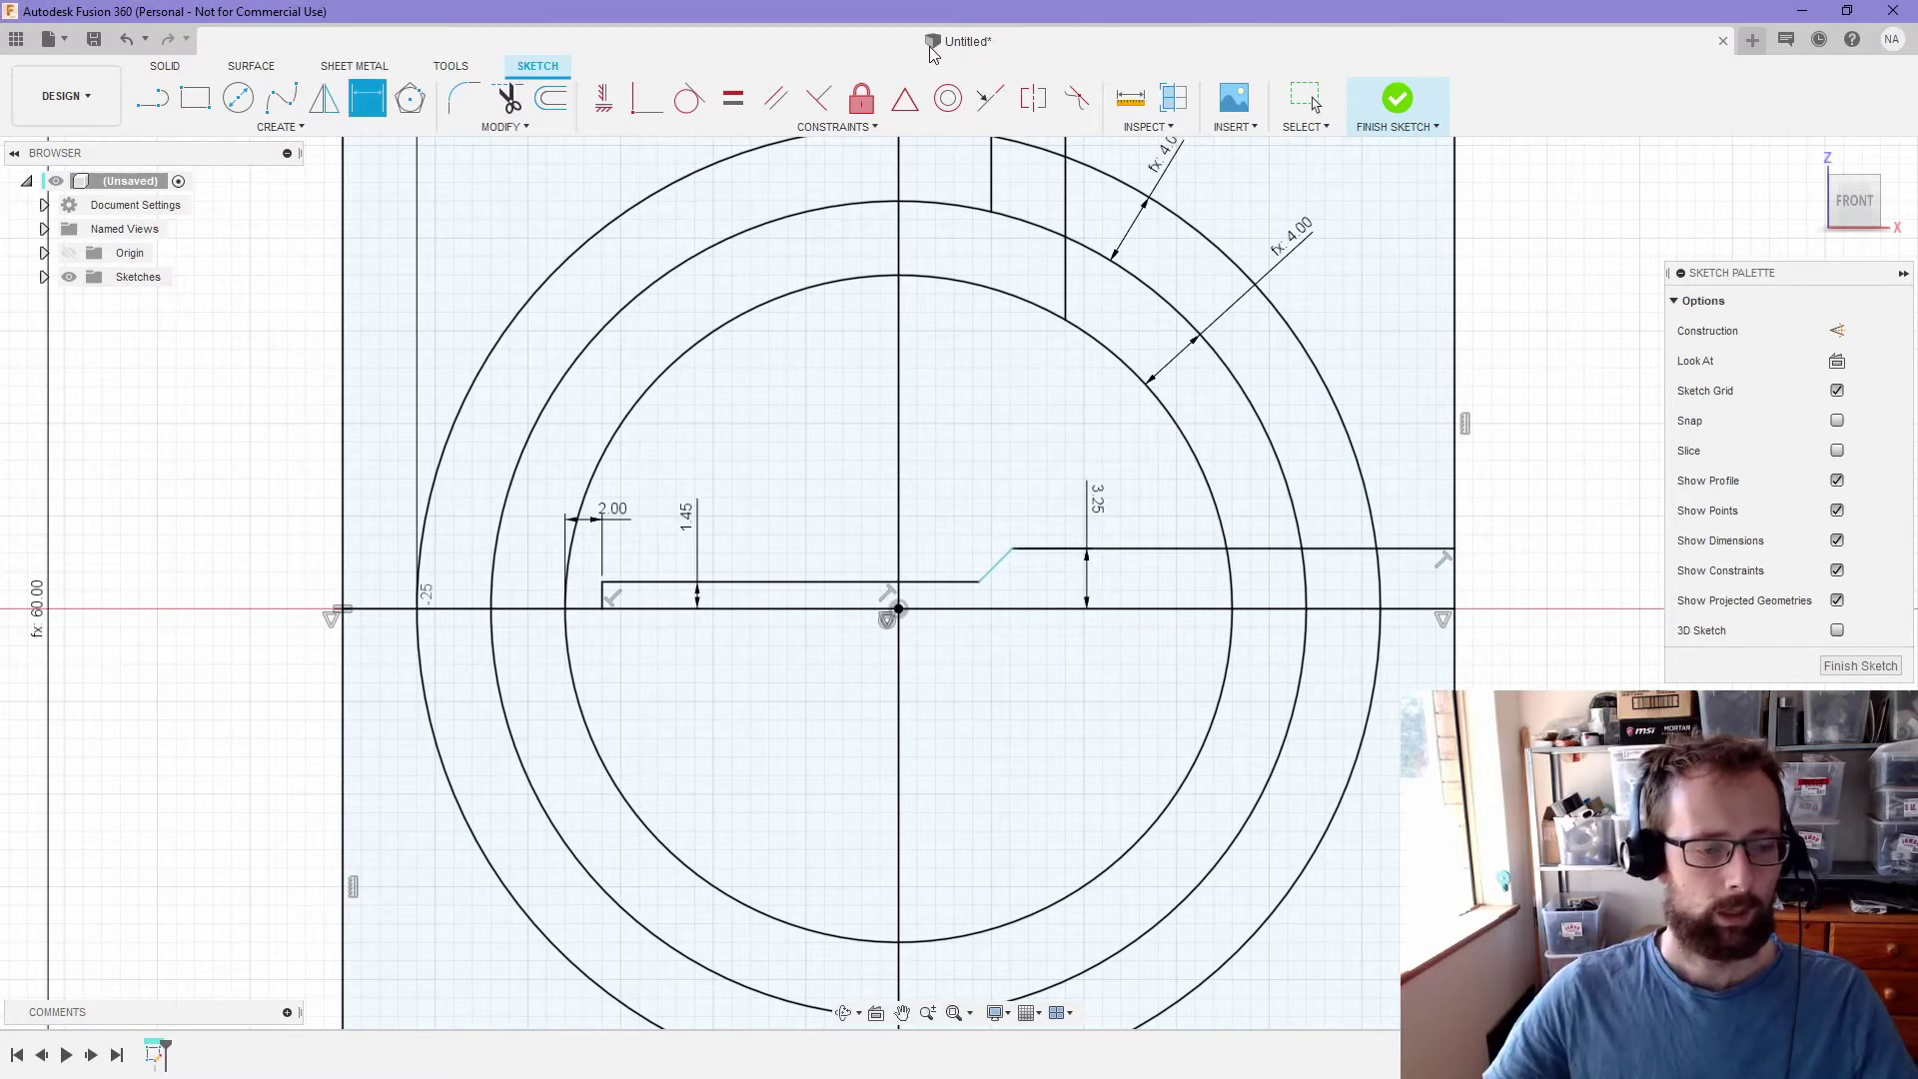
- Give the rise a 45° slope and place its lower corner 4 mm from the vertical axis
left_click(995, 567)
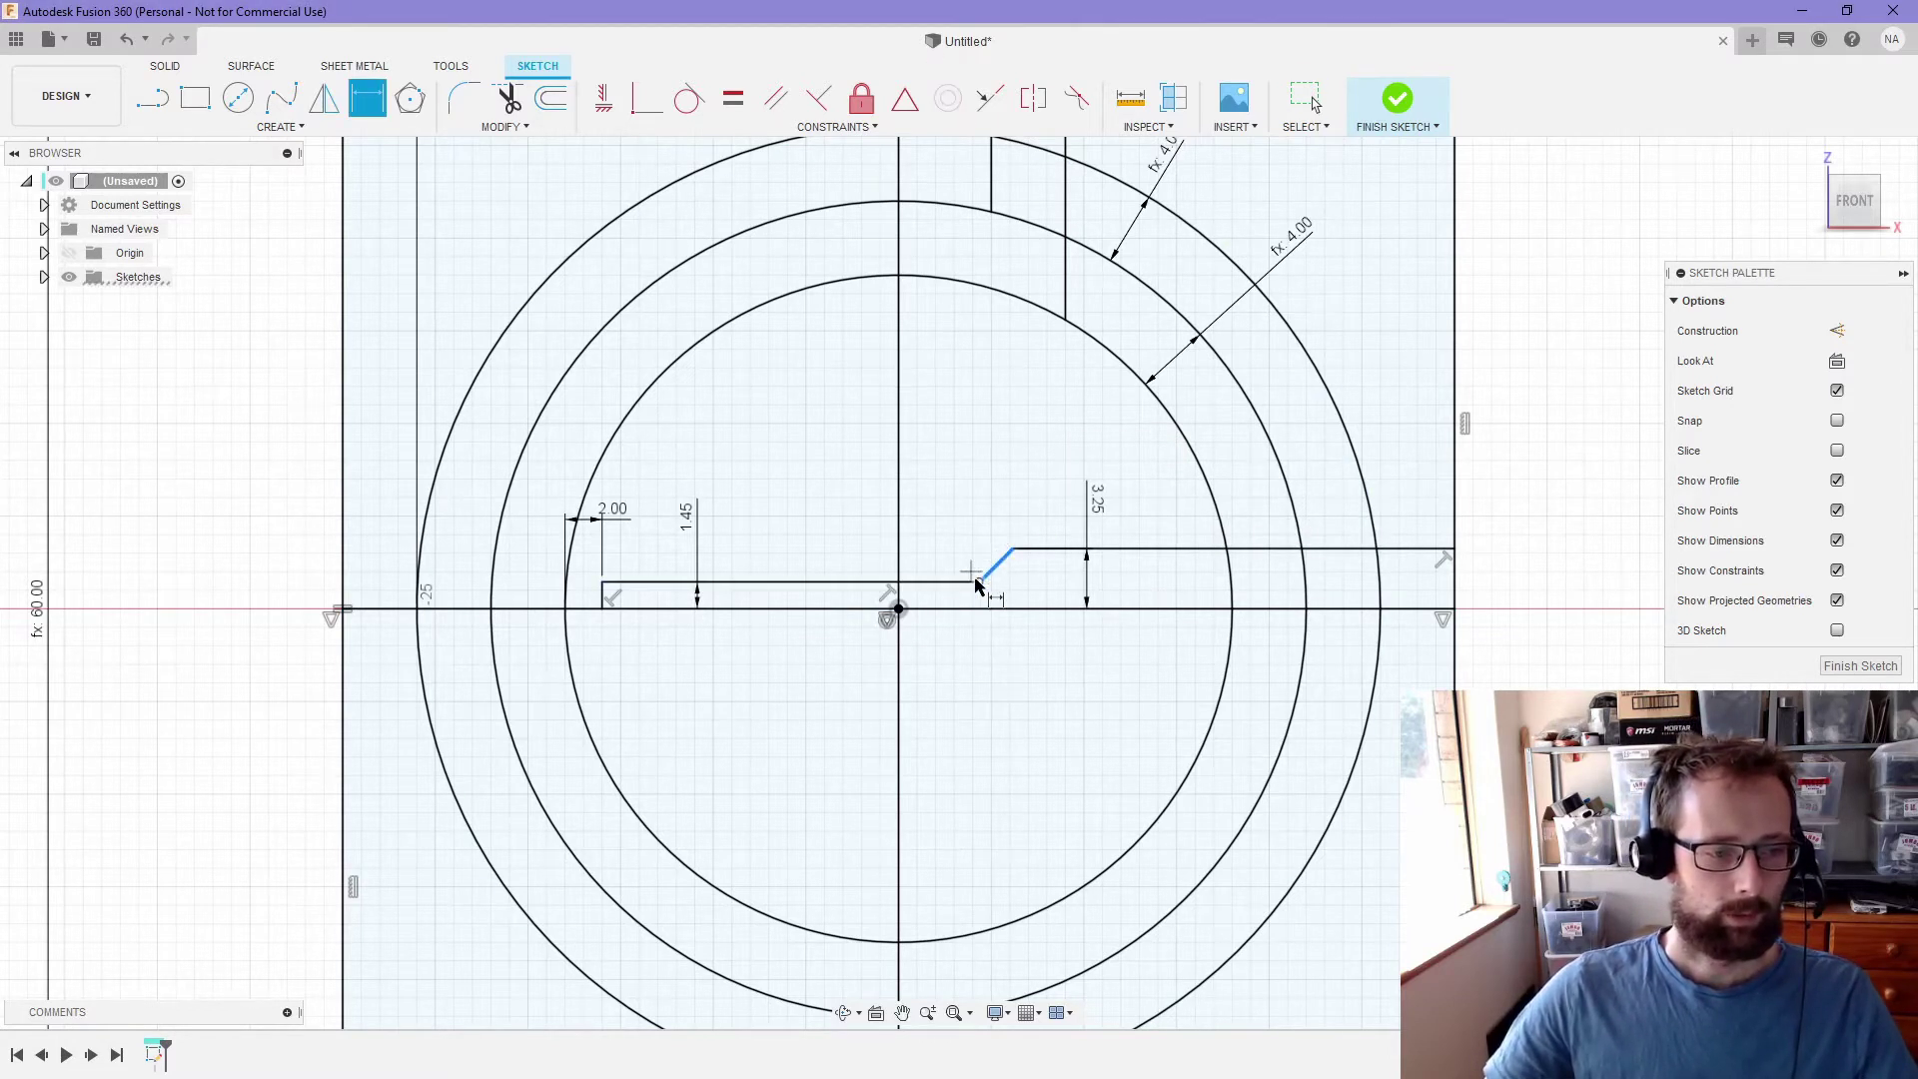
left_click(959, 584)
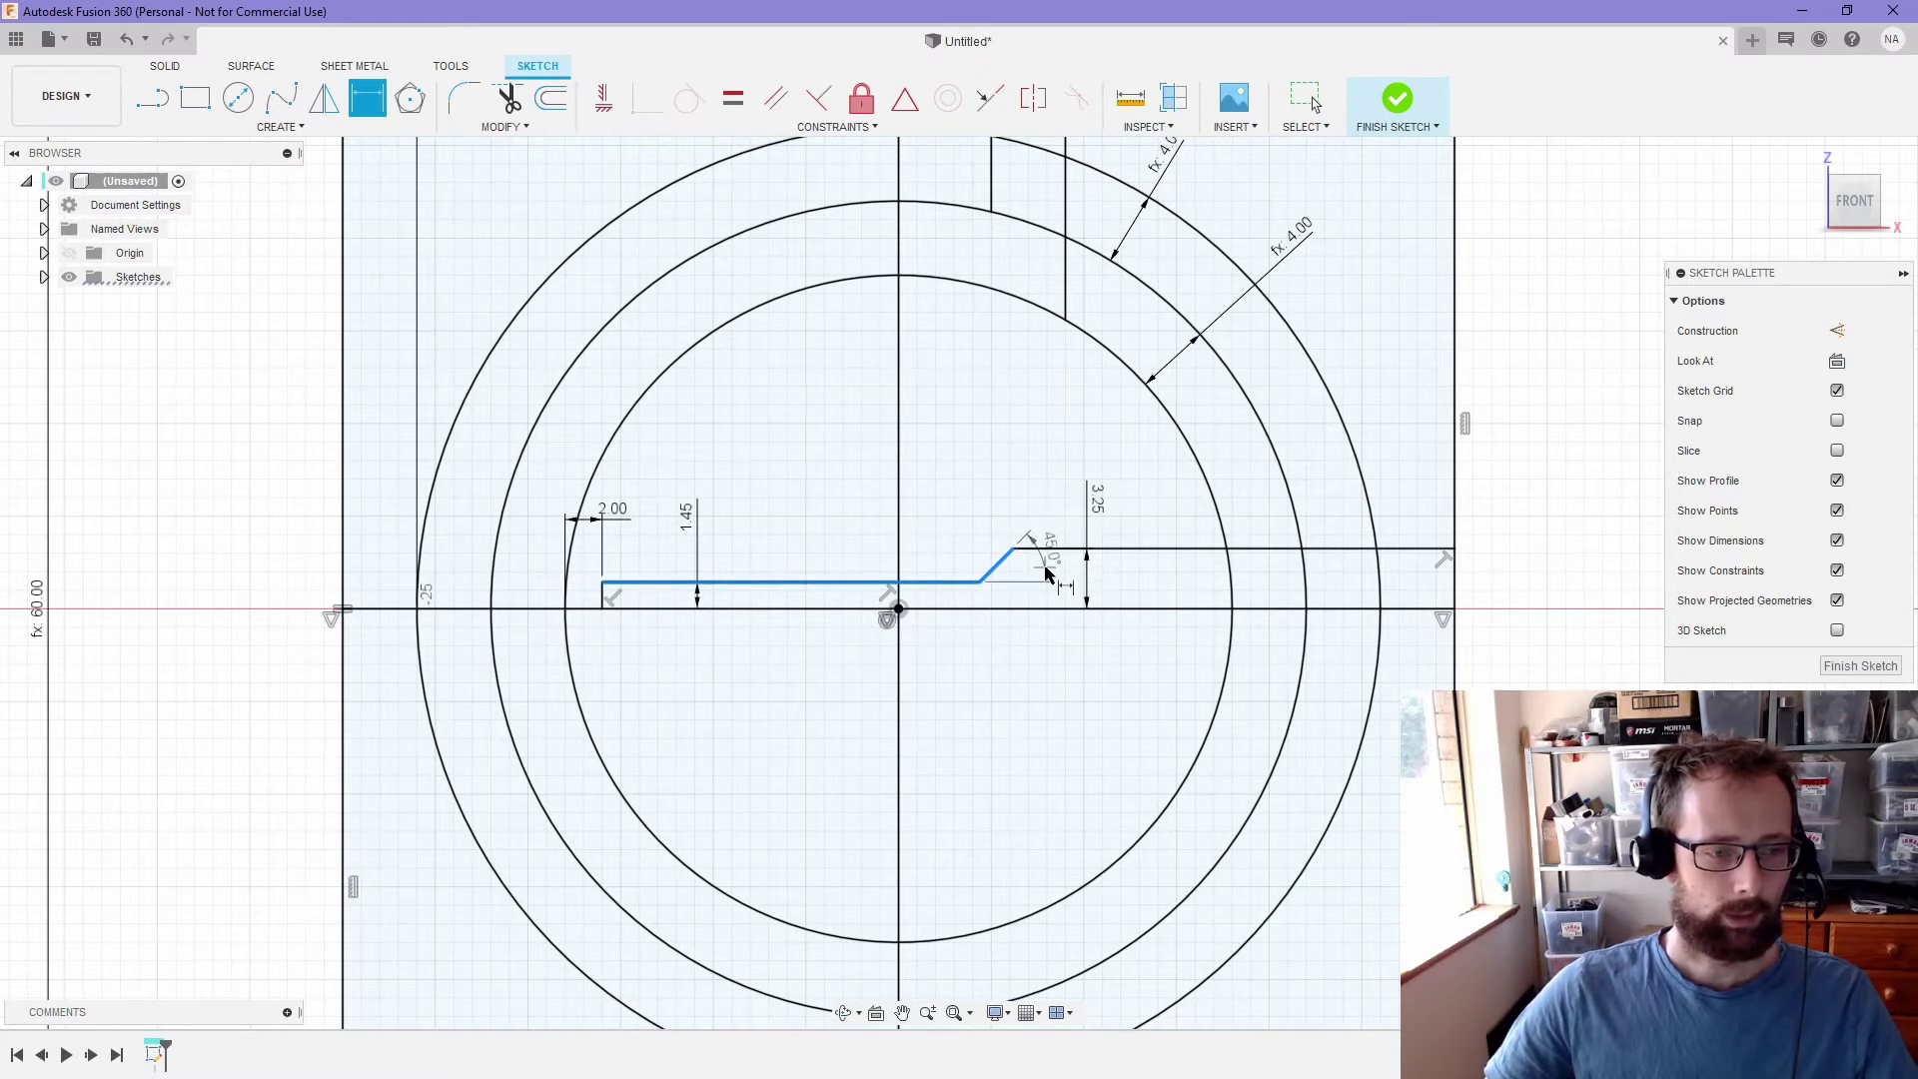
left_click(1047, 577)
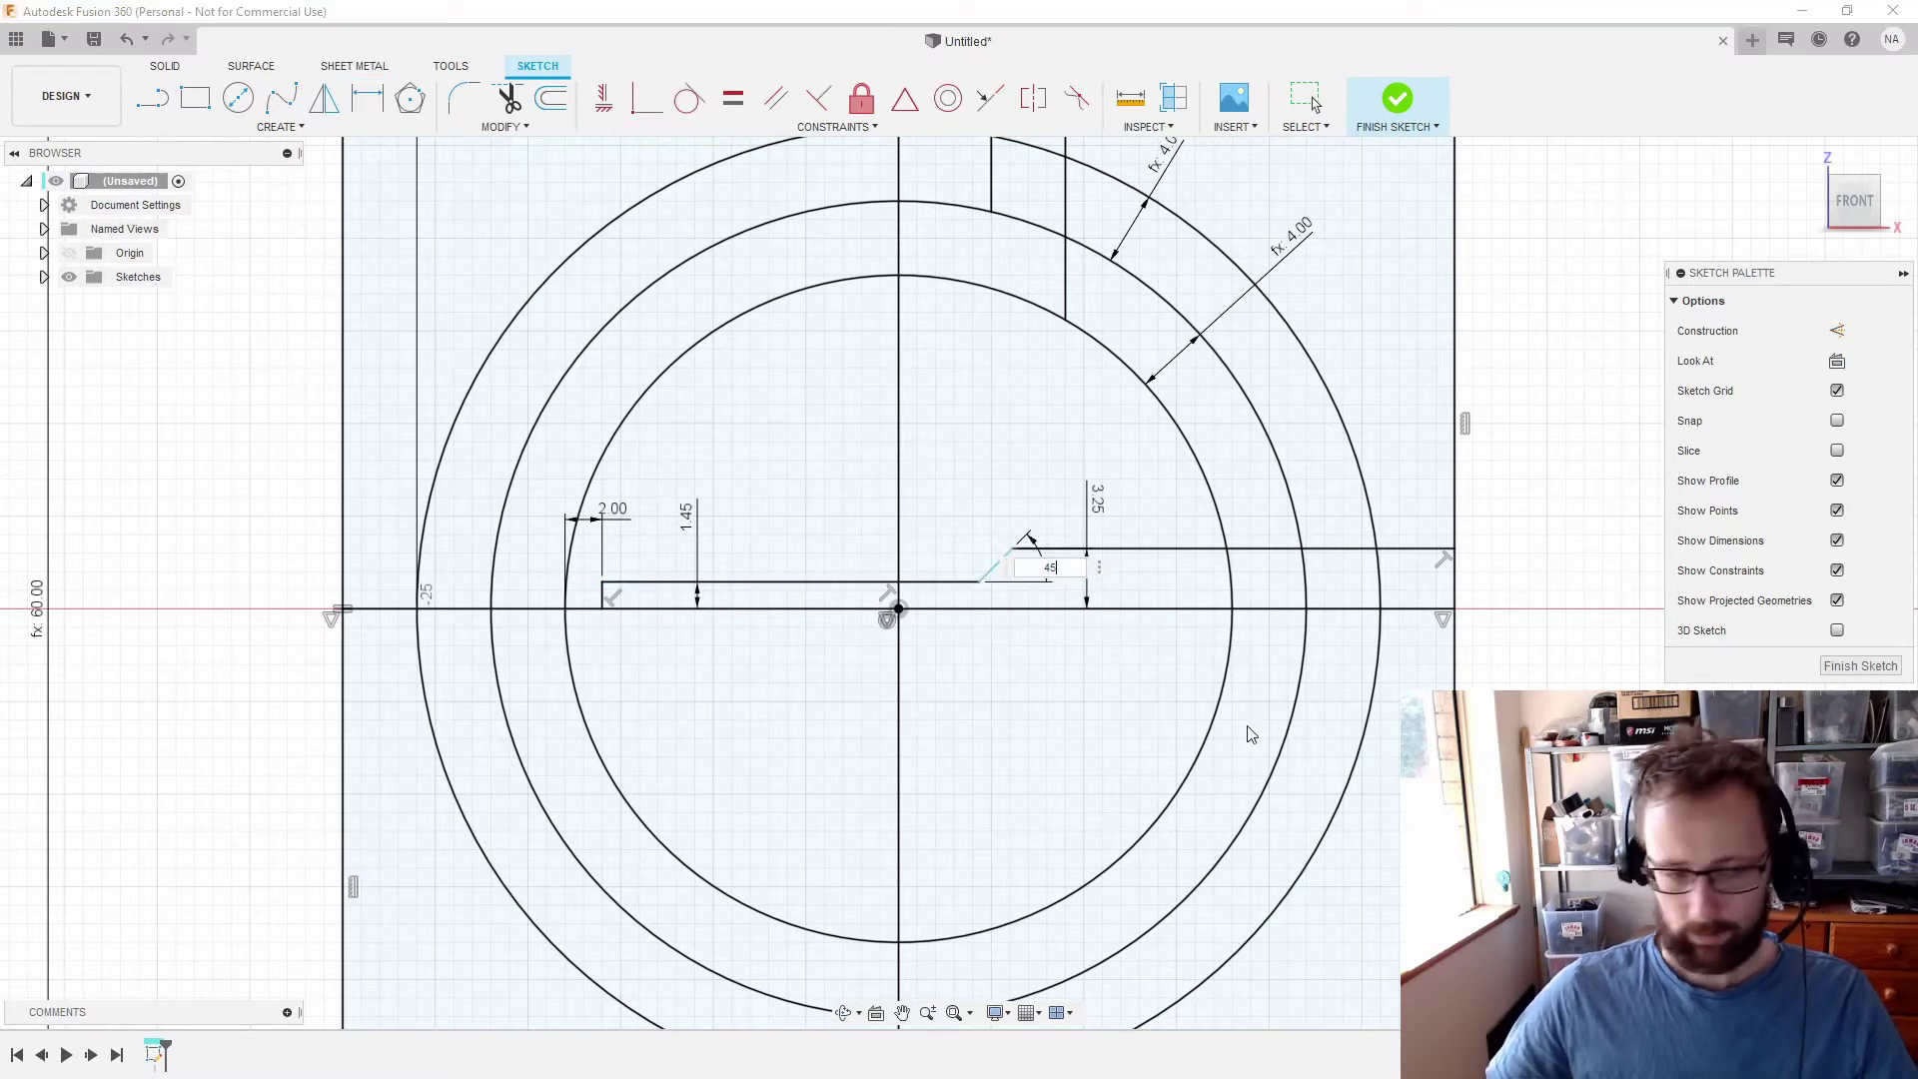
type("45")
key("Return")
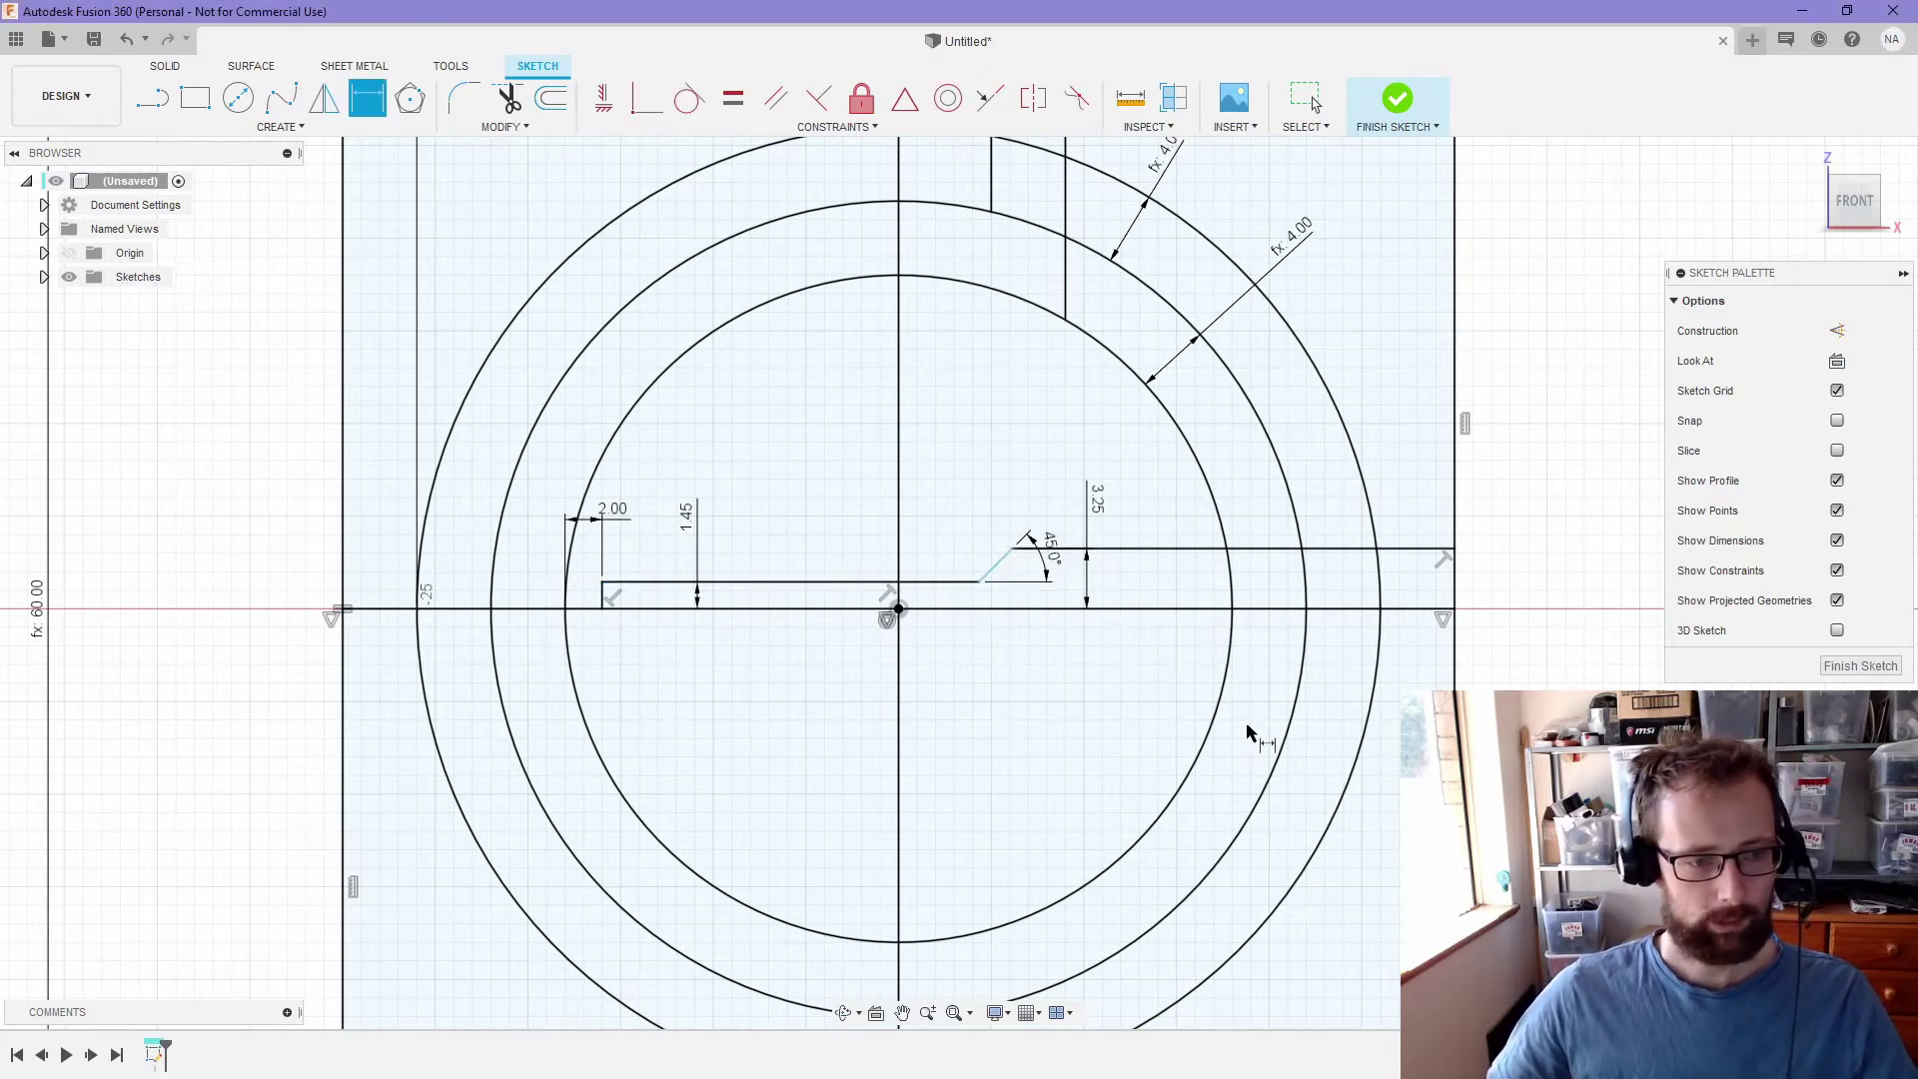
left_click(909, 581)
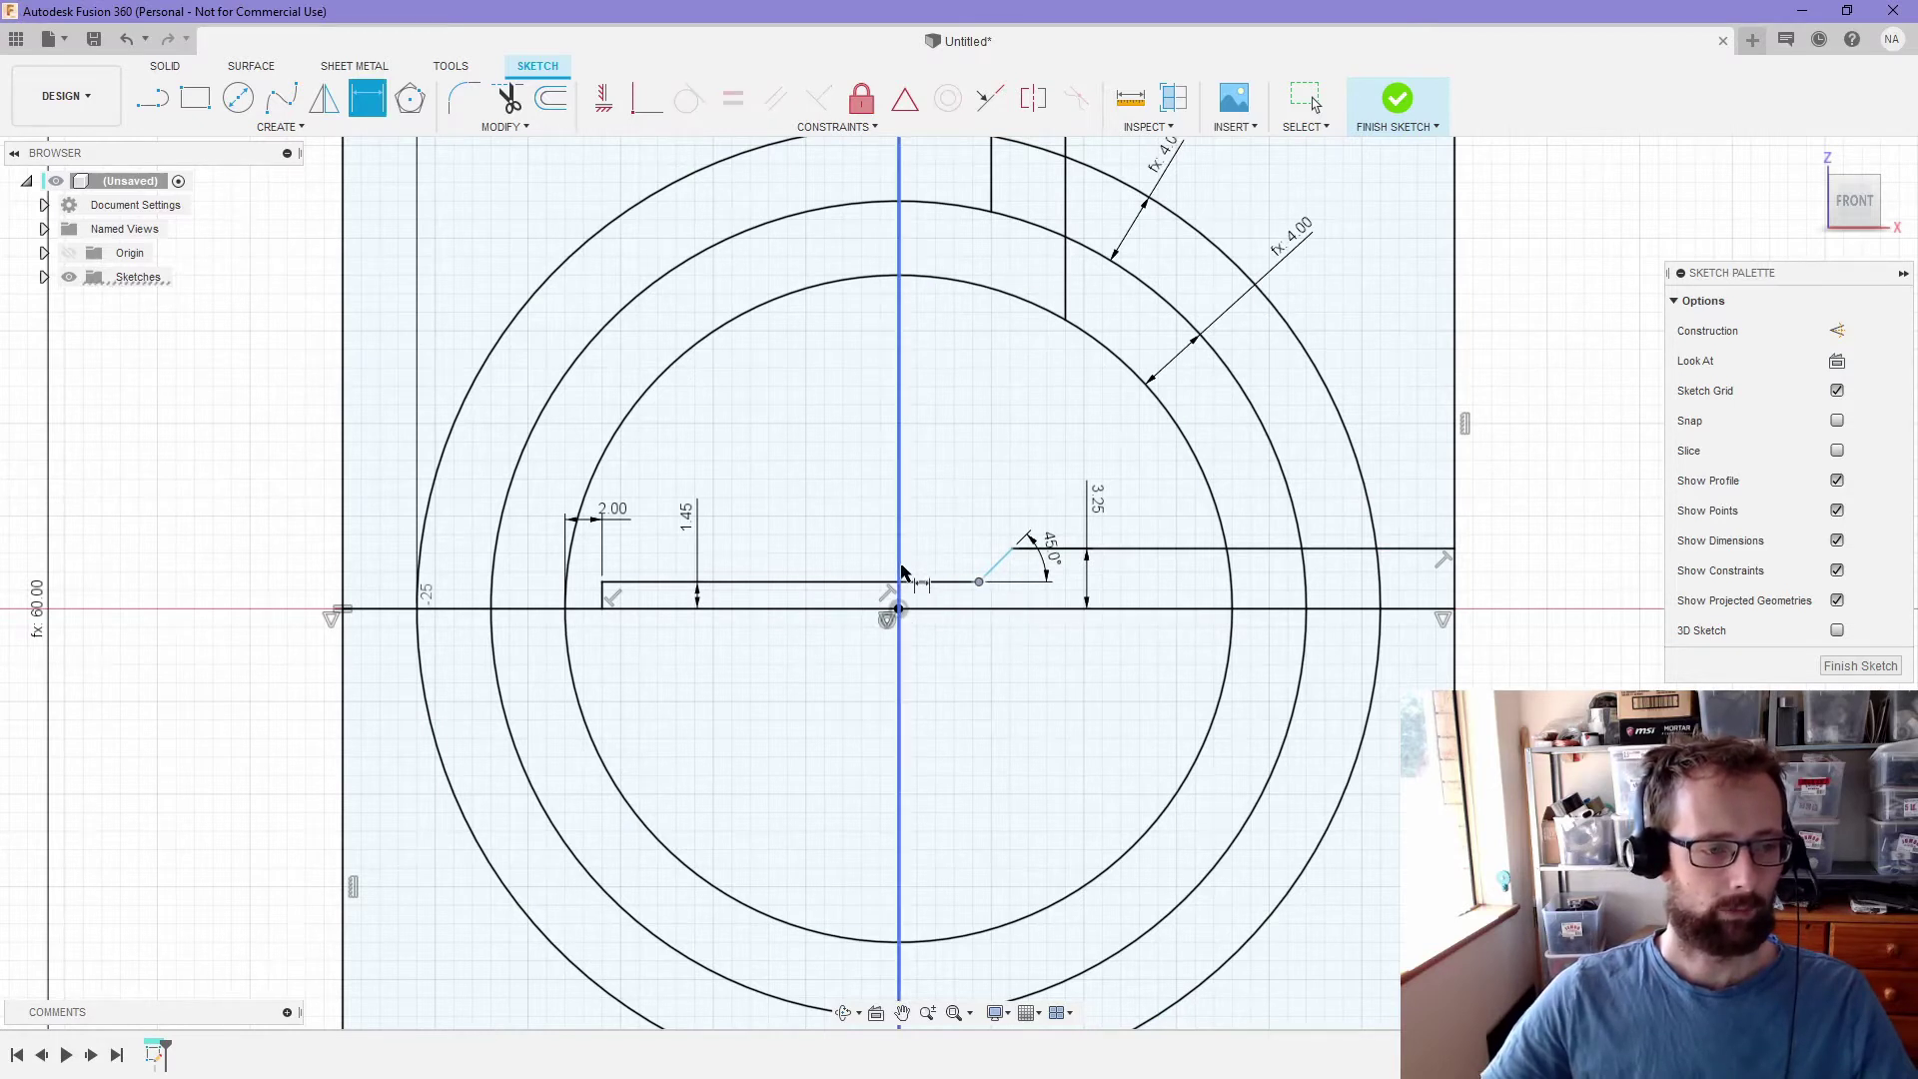
left_click(902, 572)
left_click(935, 487)
type("4")
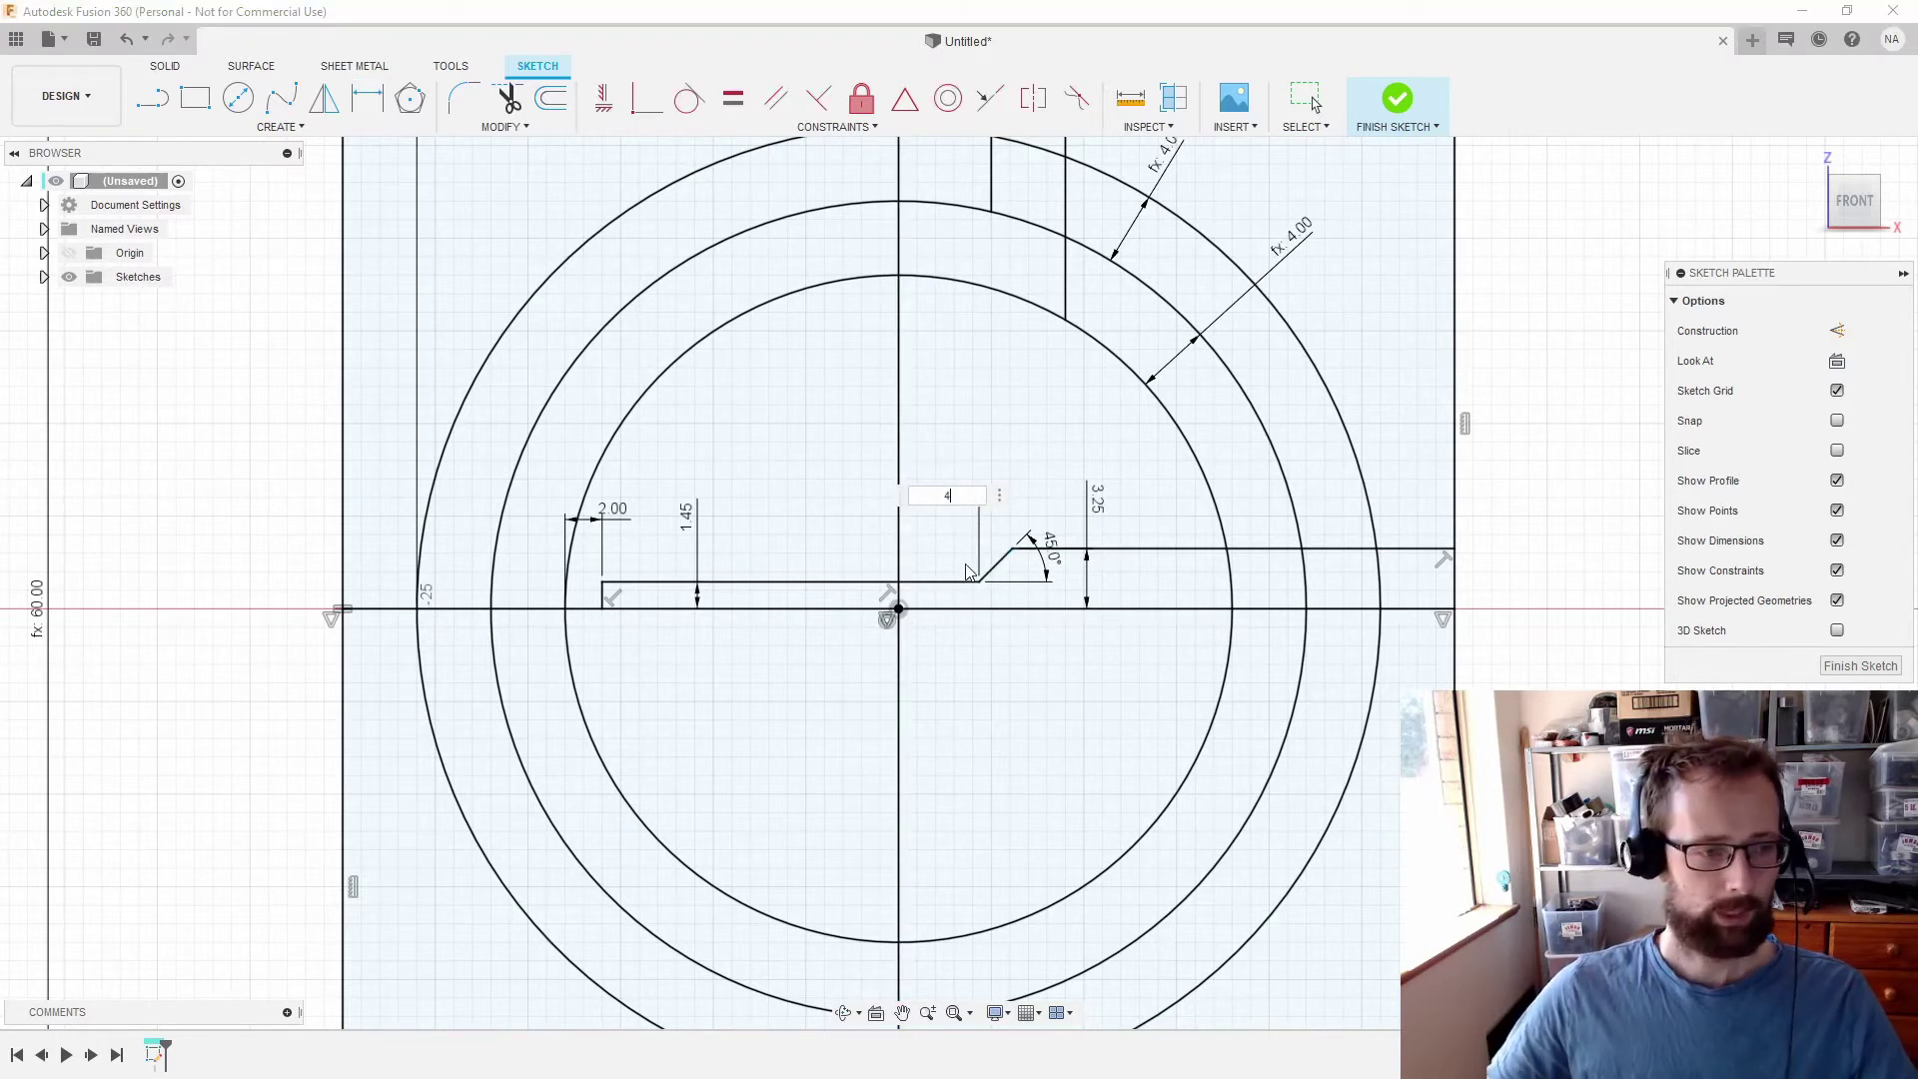
key("Return")
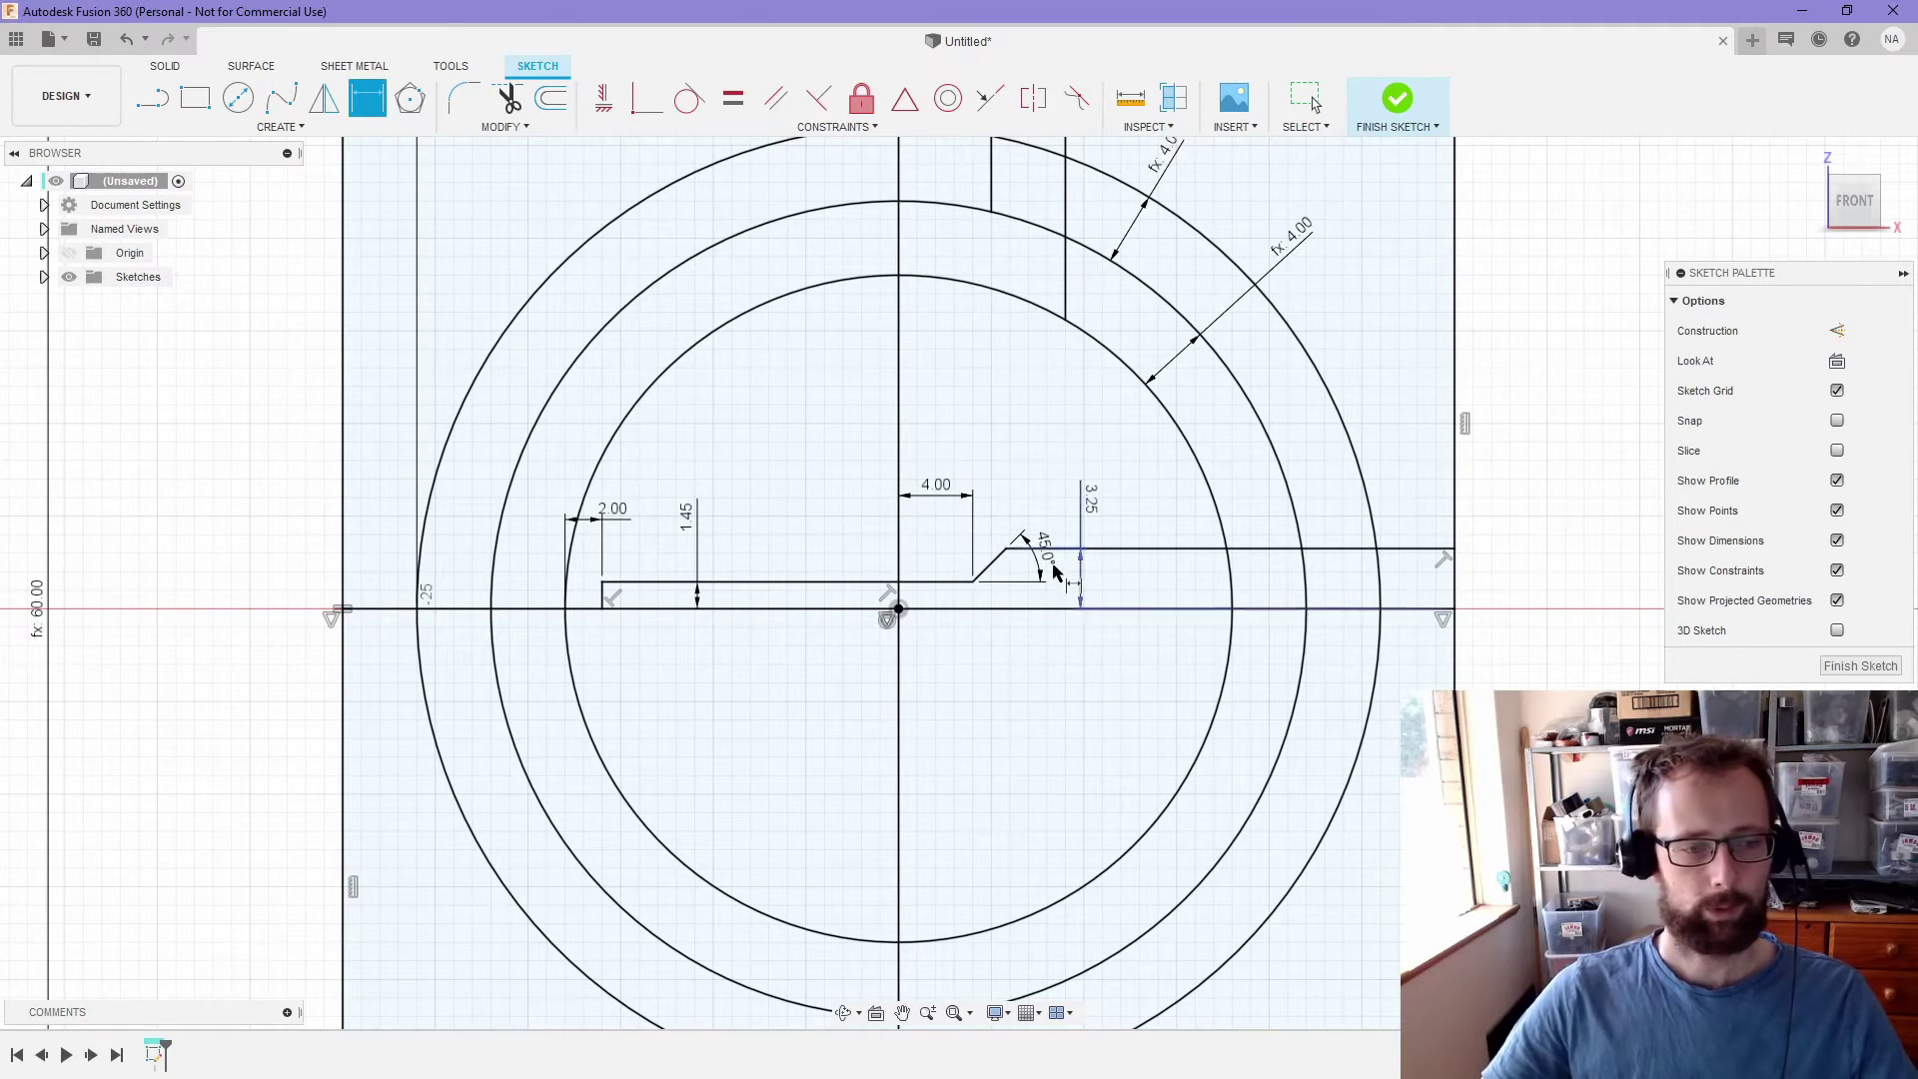
left_click(147, 96)
left_click(824, 774)
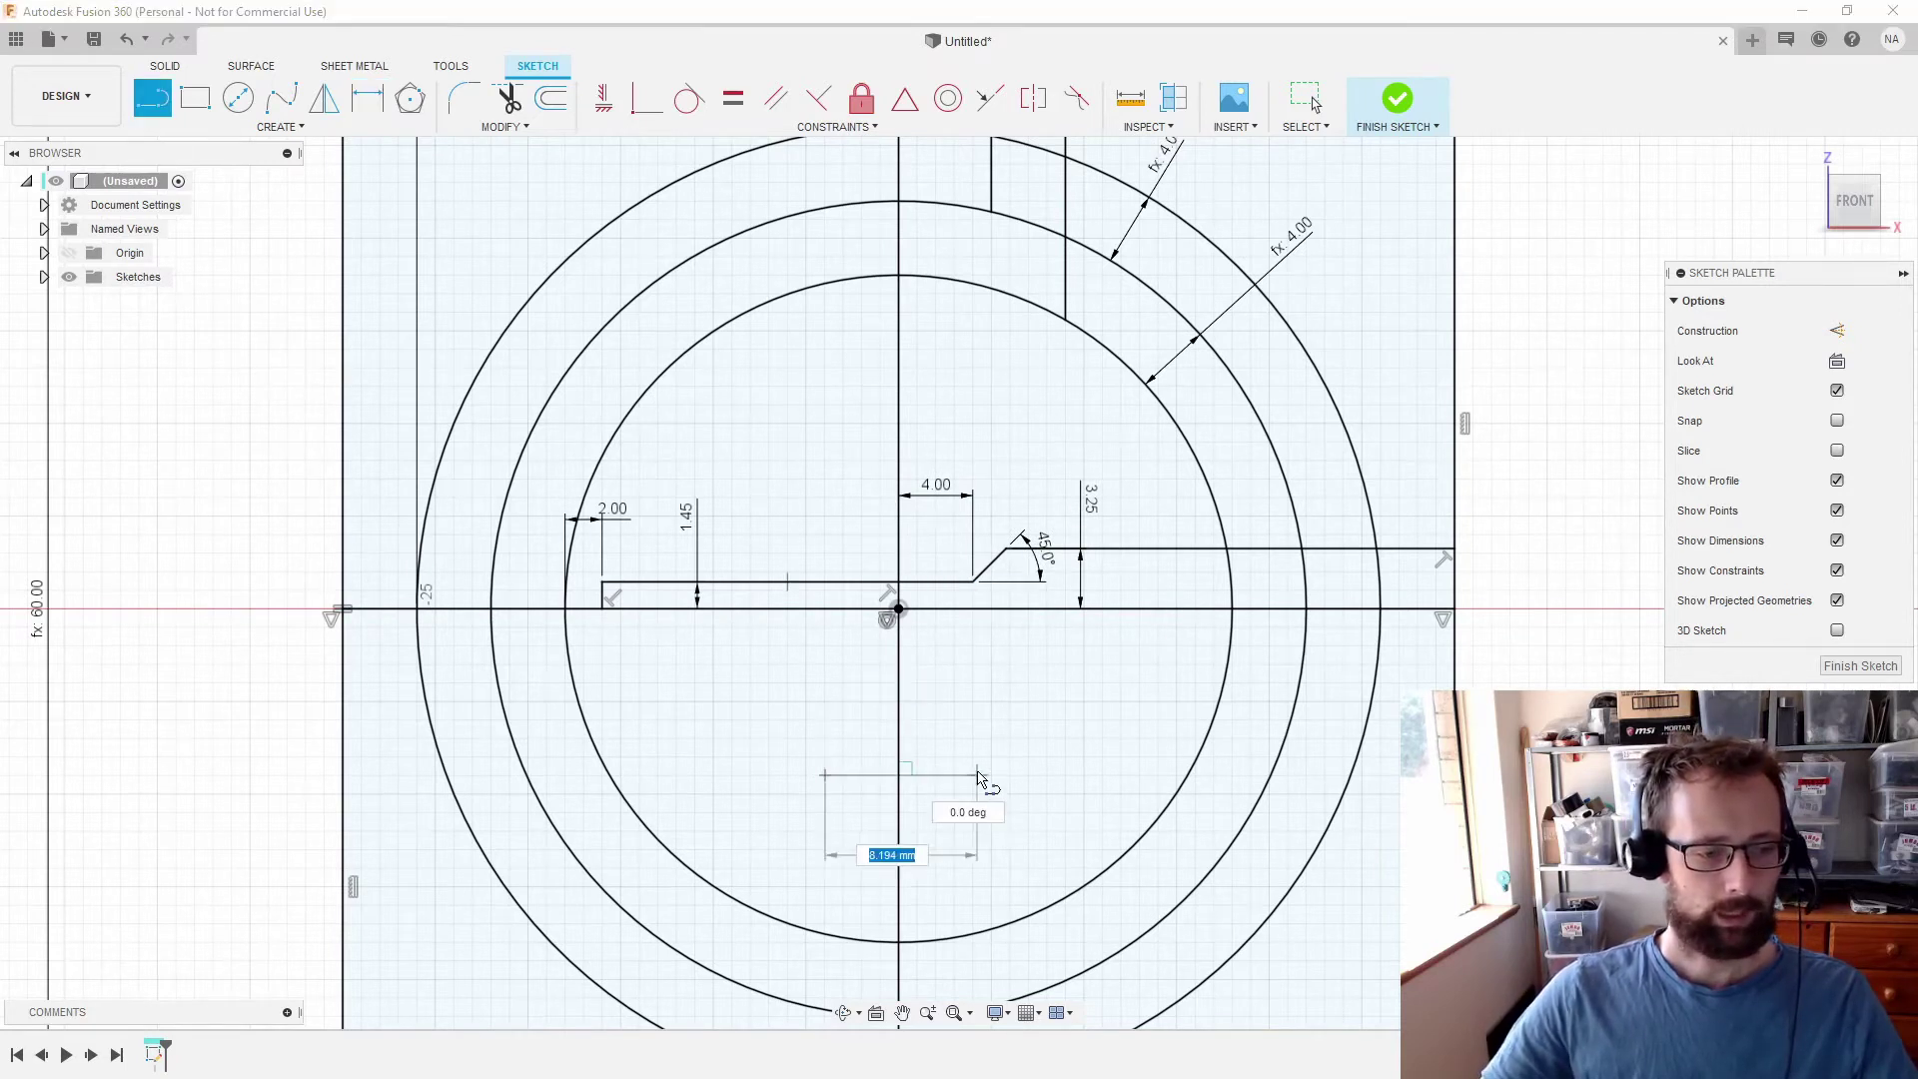
- Draw a small rectangle below the centre and Midpoint-constrain its top edge to the vertical axis
key("r")
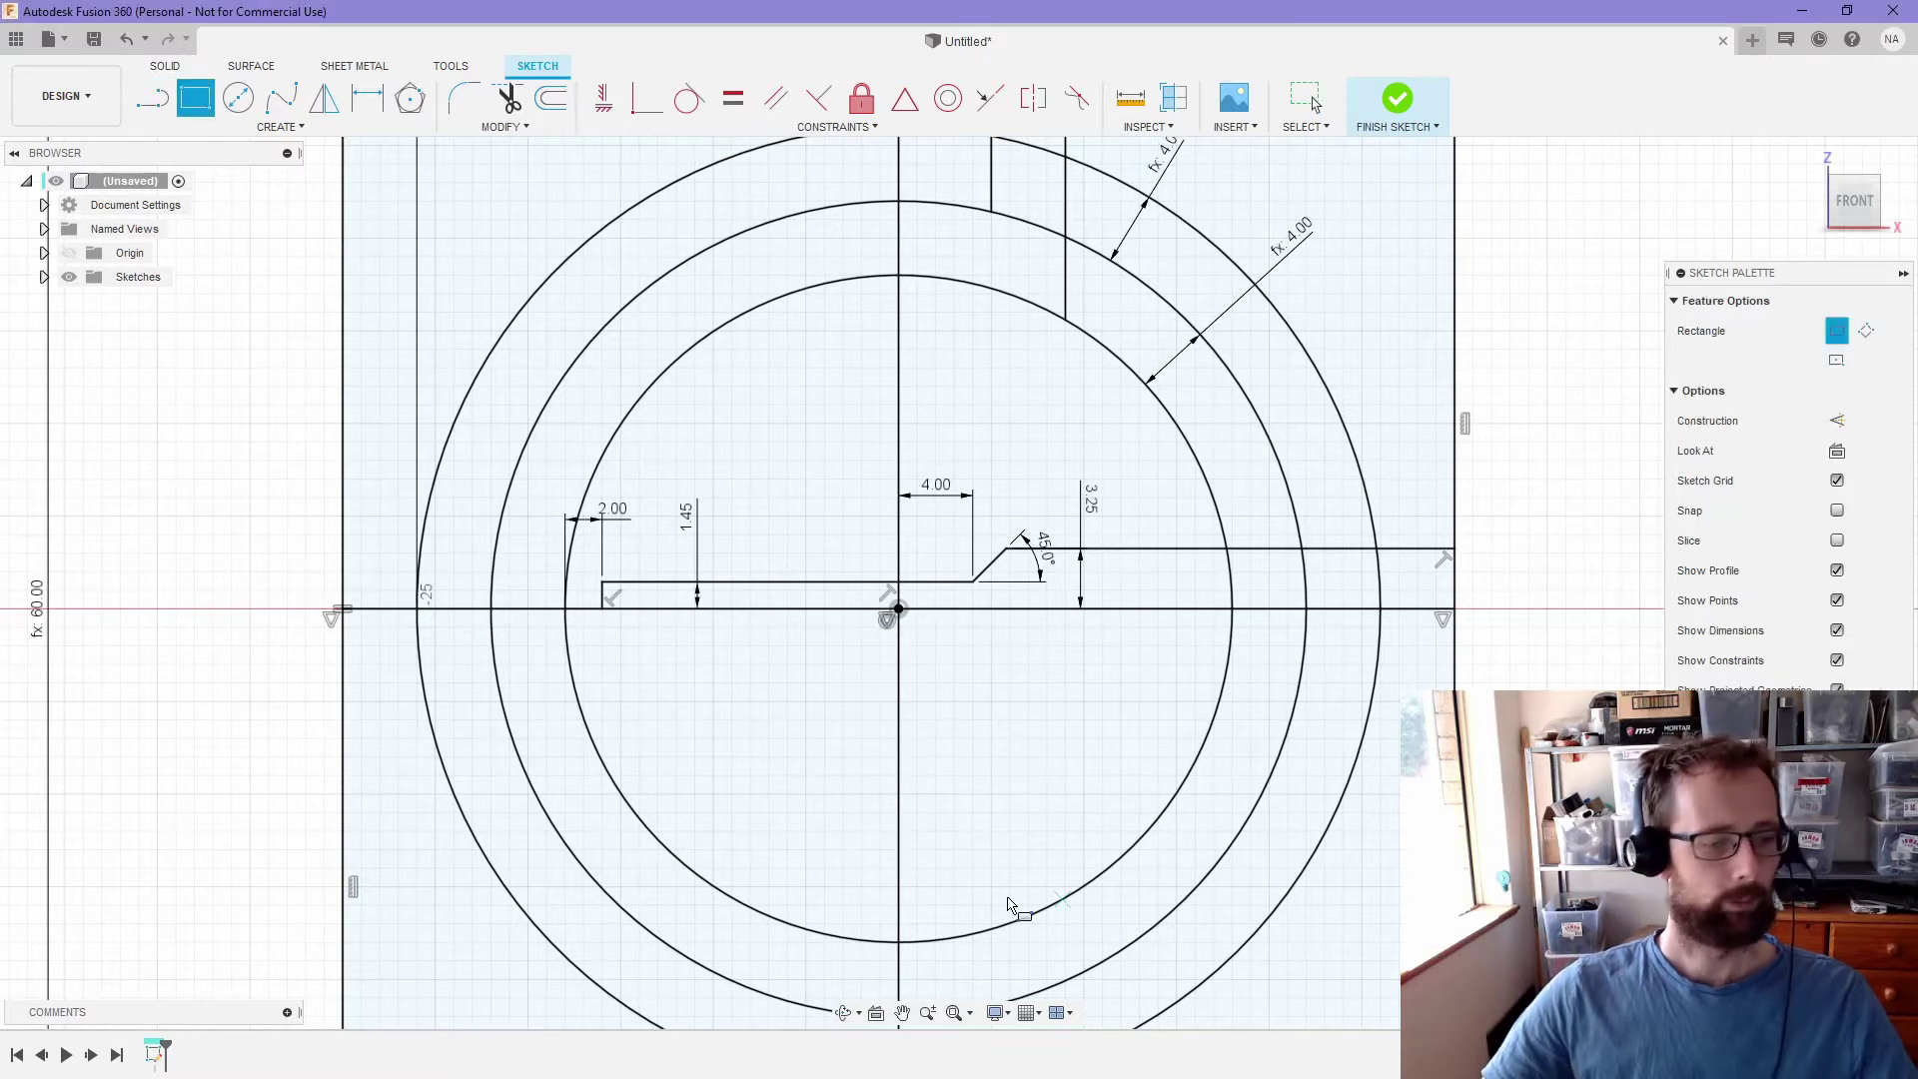
left_click(759, 759)
left_click(1013, 789)
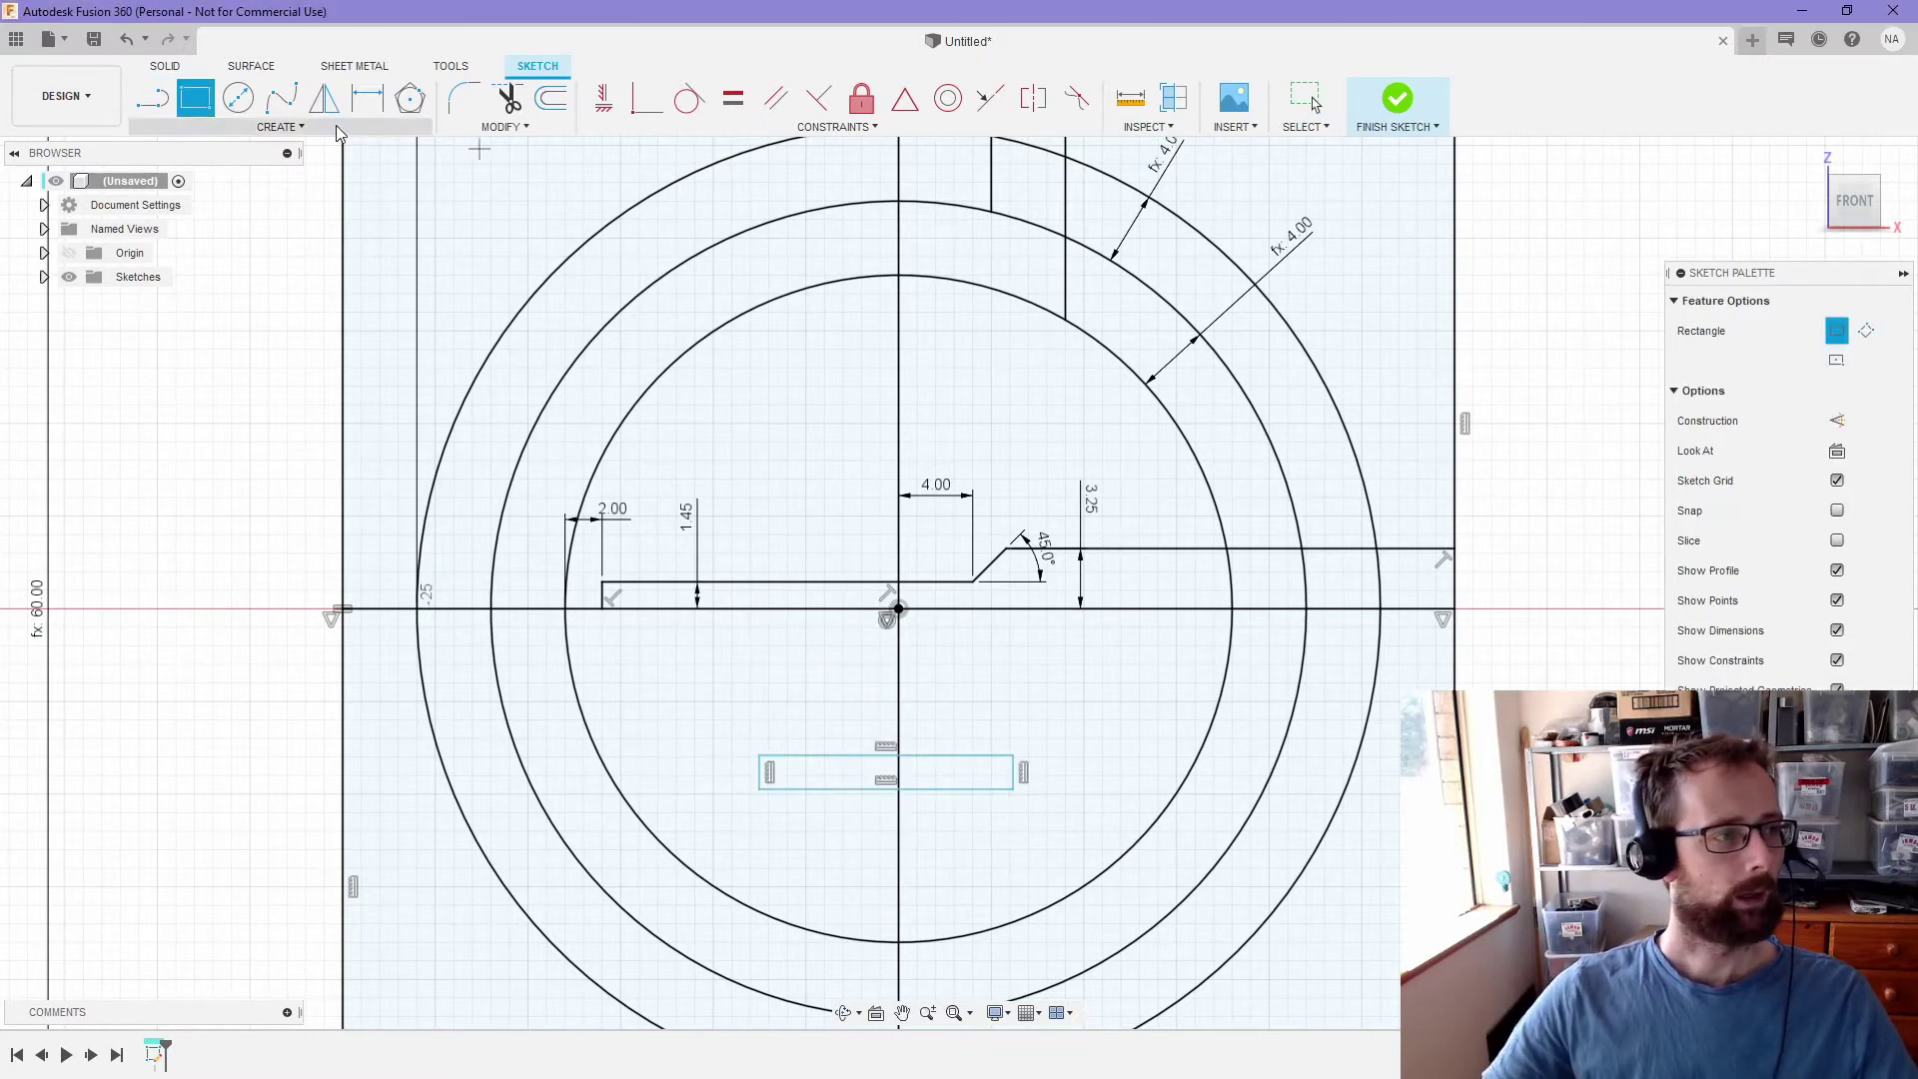
left_click(282, 127)
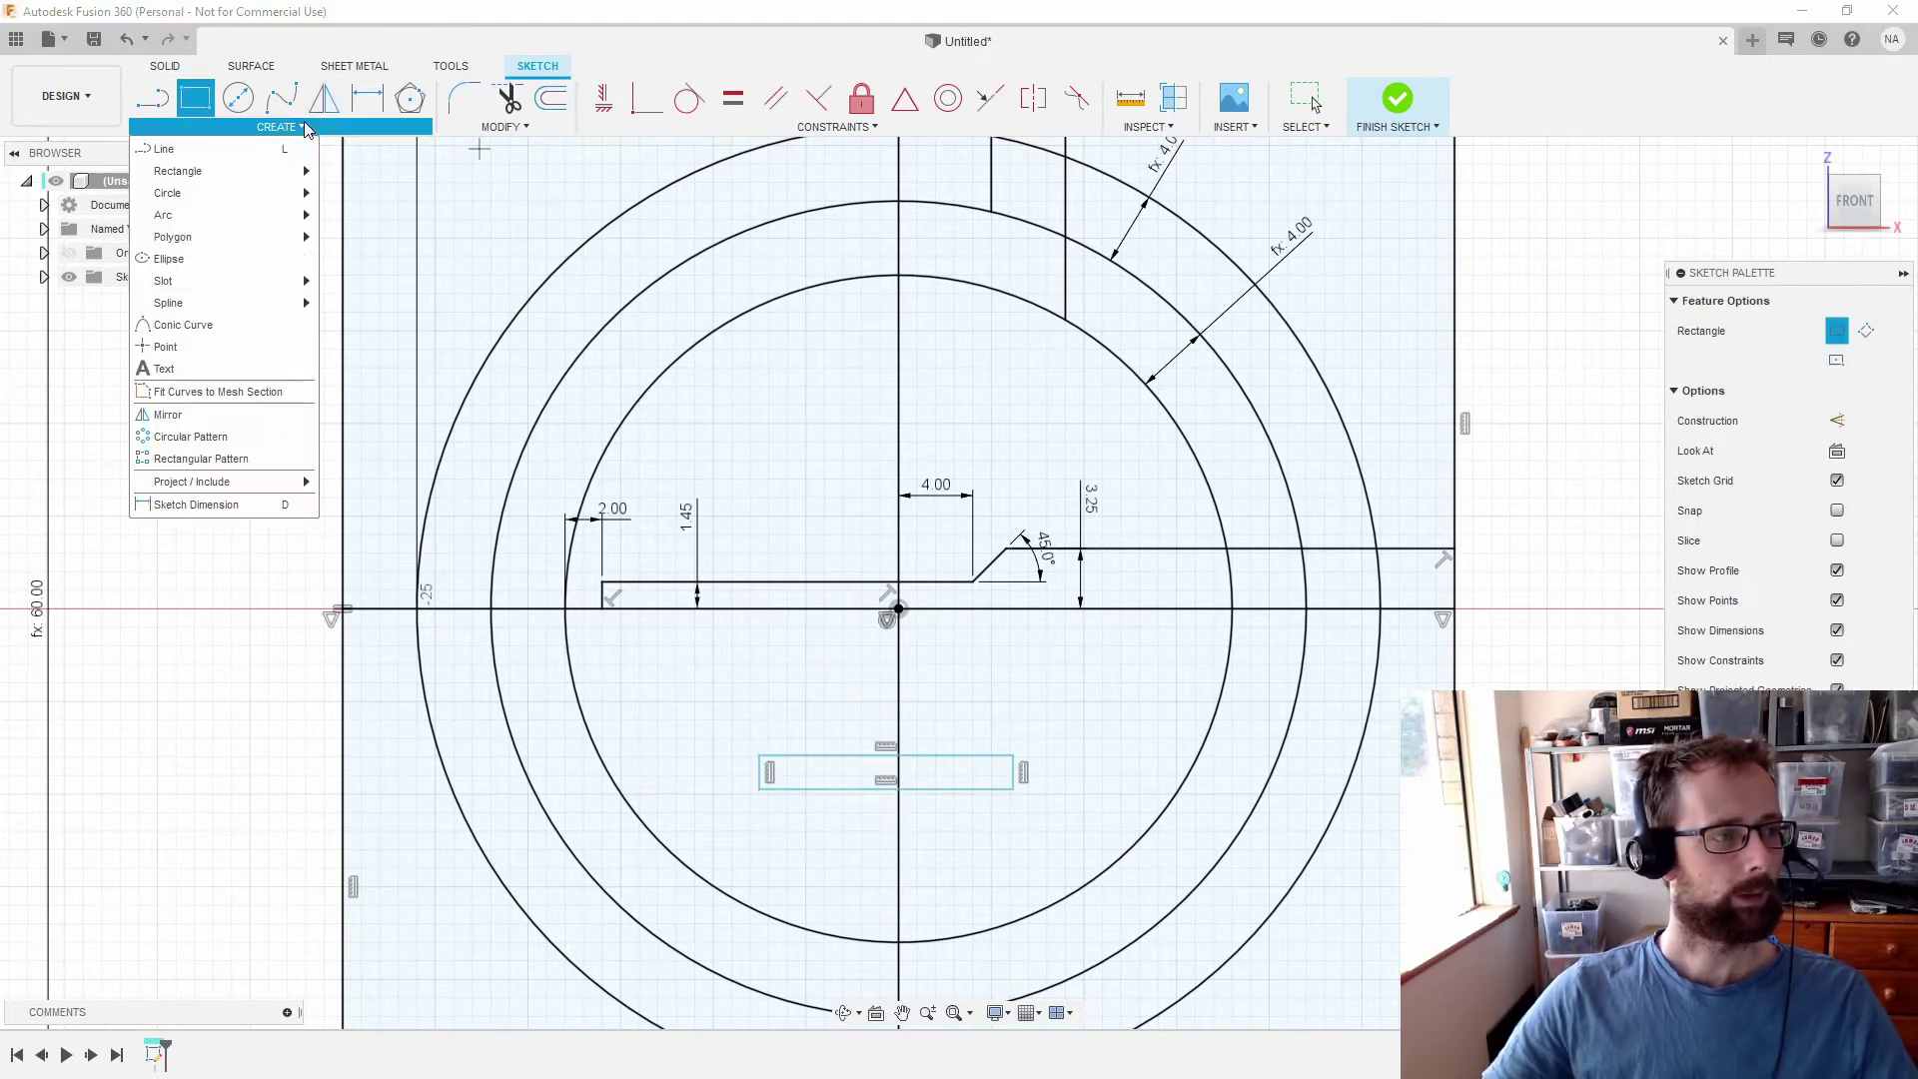
left_click(197, 349)
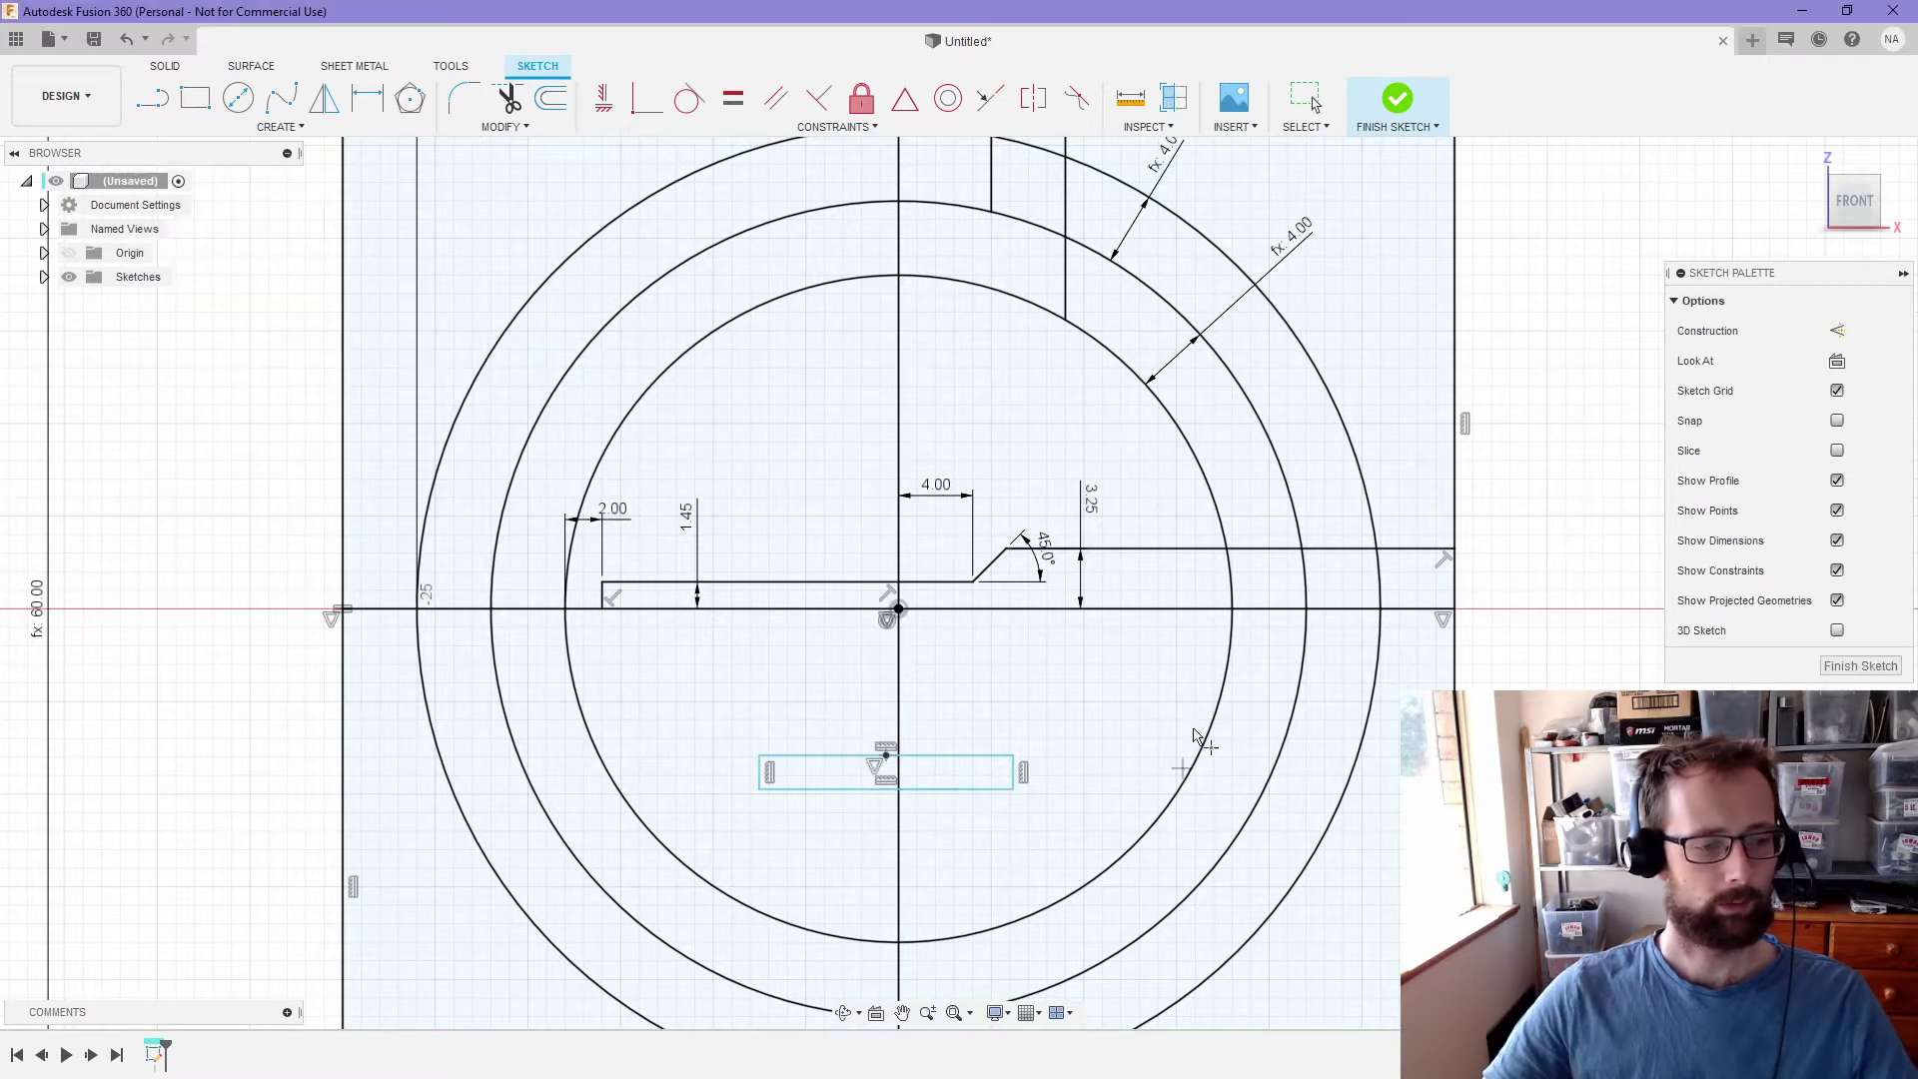
left_click(647, 97)
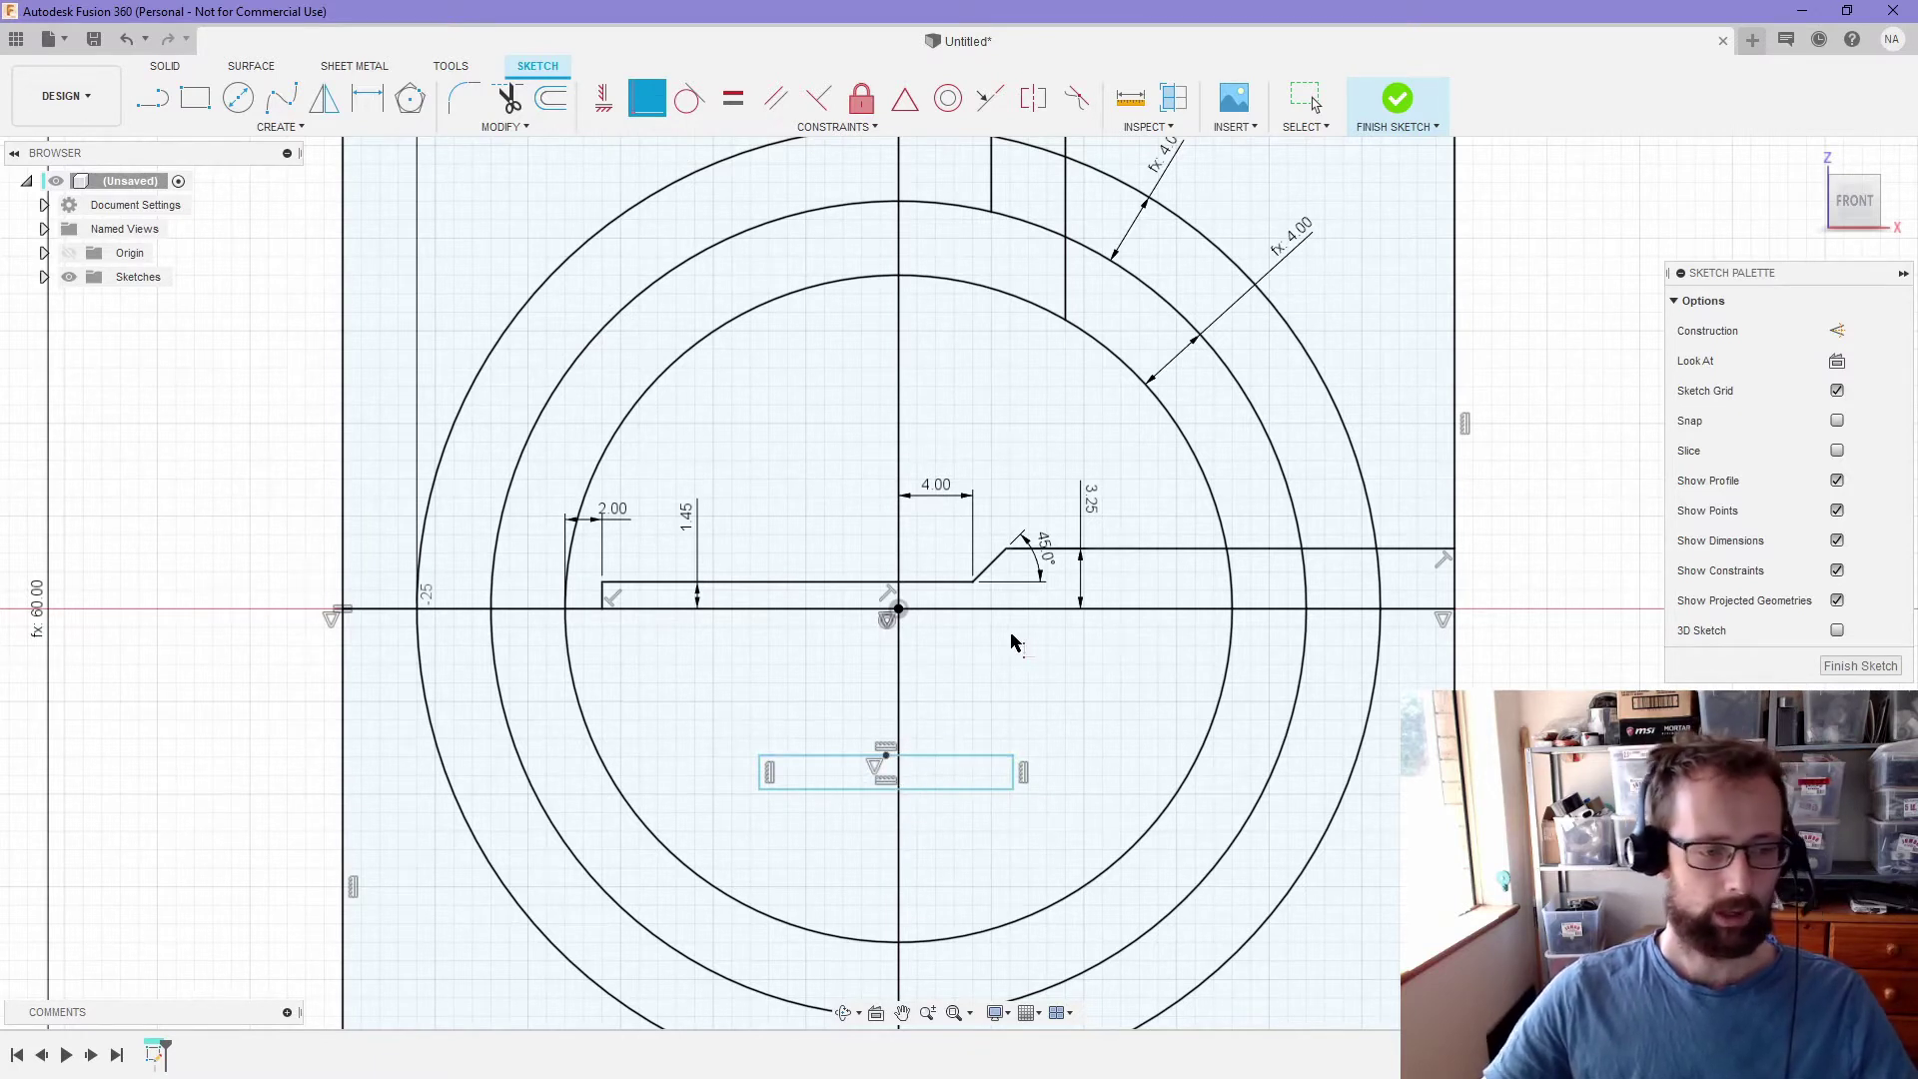
left_click(883, 757)
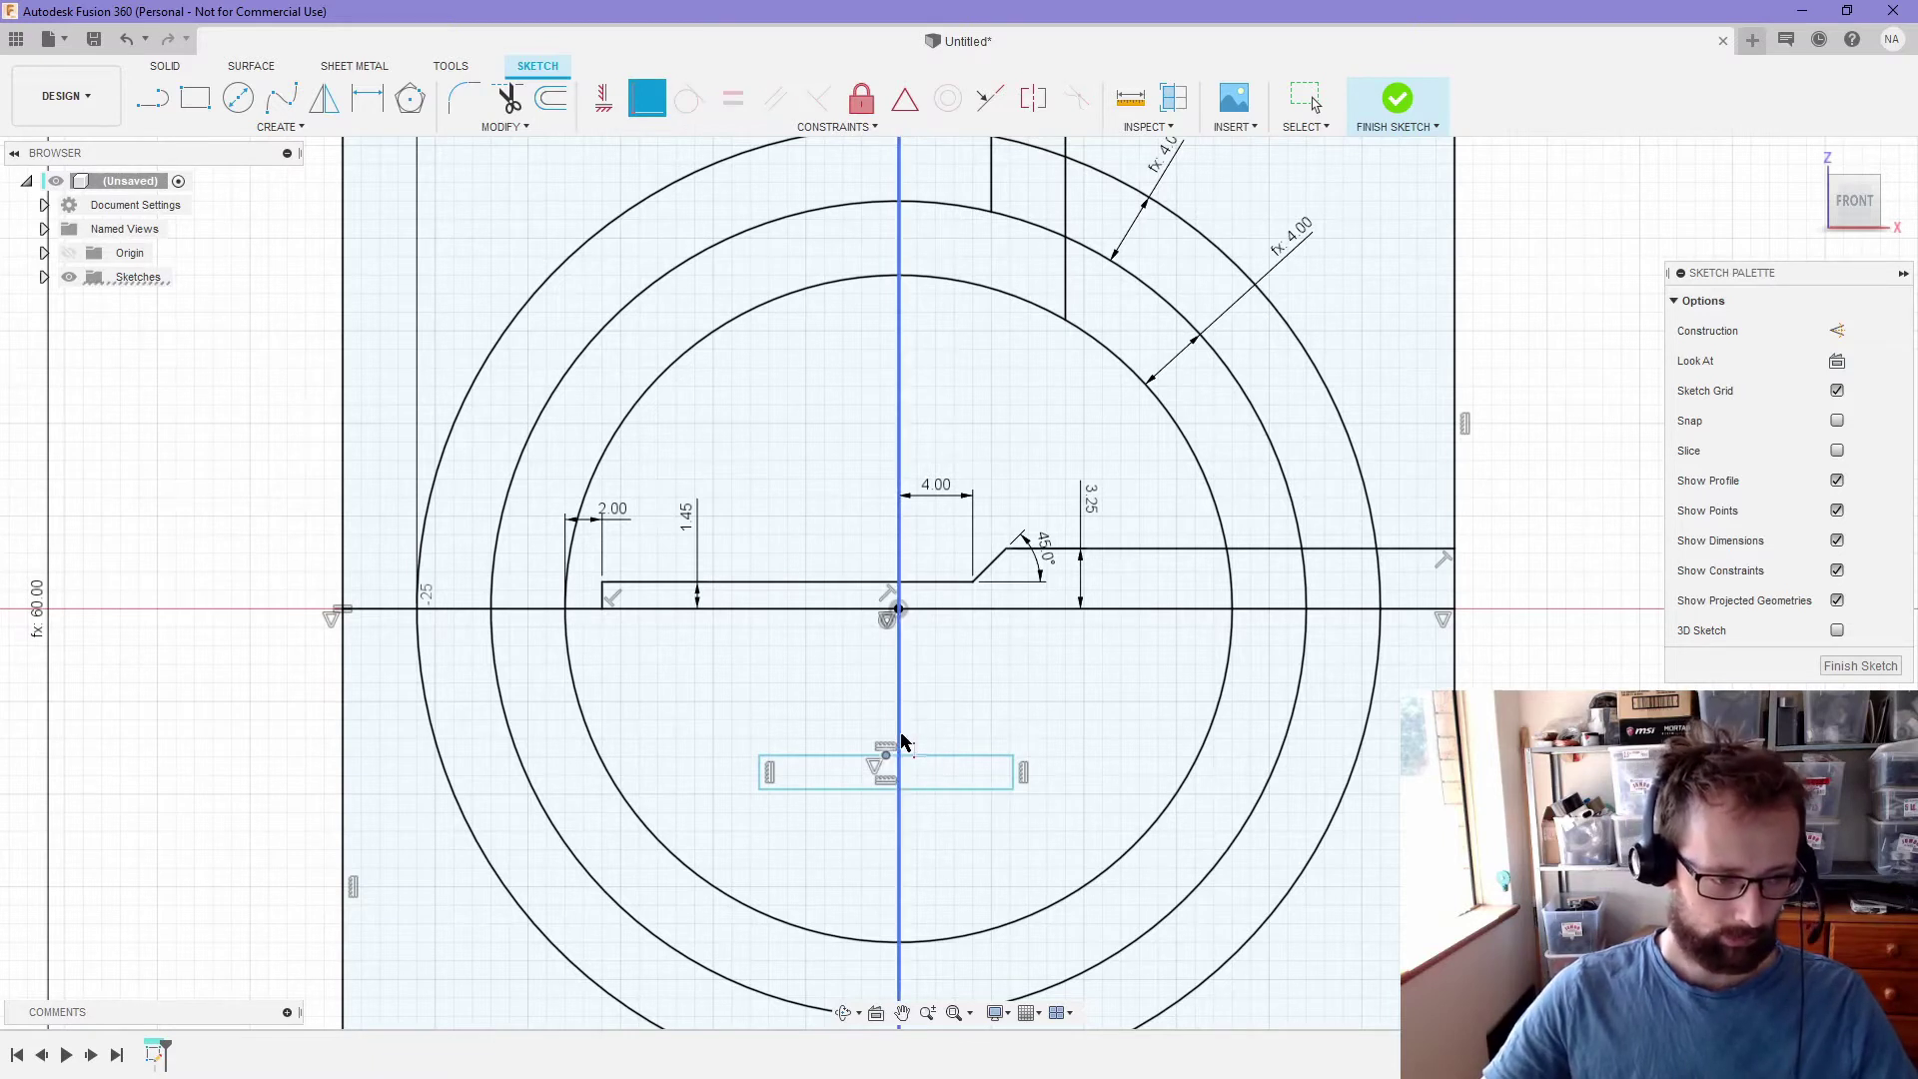
left_click(894, 745)
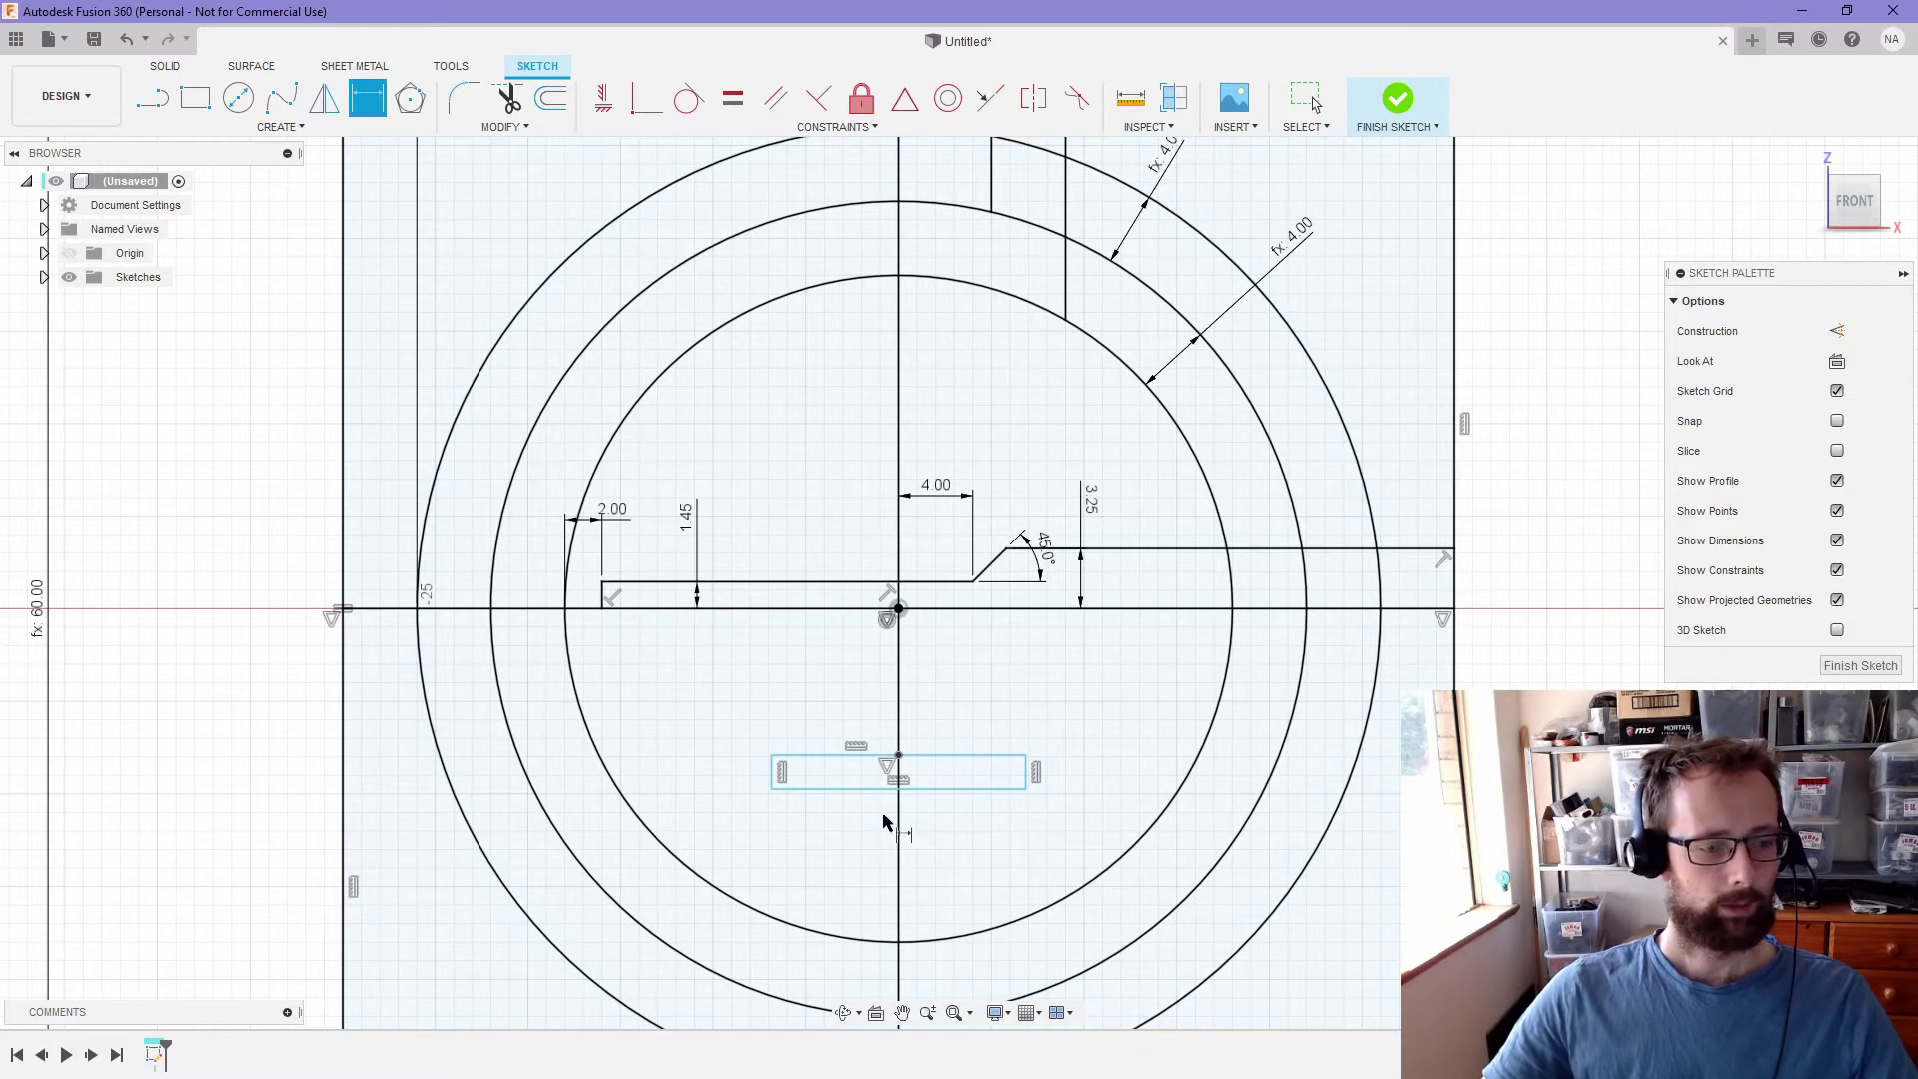
- Dimension the rectangle's top edge inner_sphere_radius/2 (9.00) below the horizontal axis
left_click(921, 758)
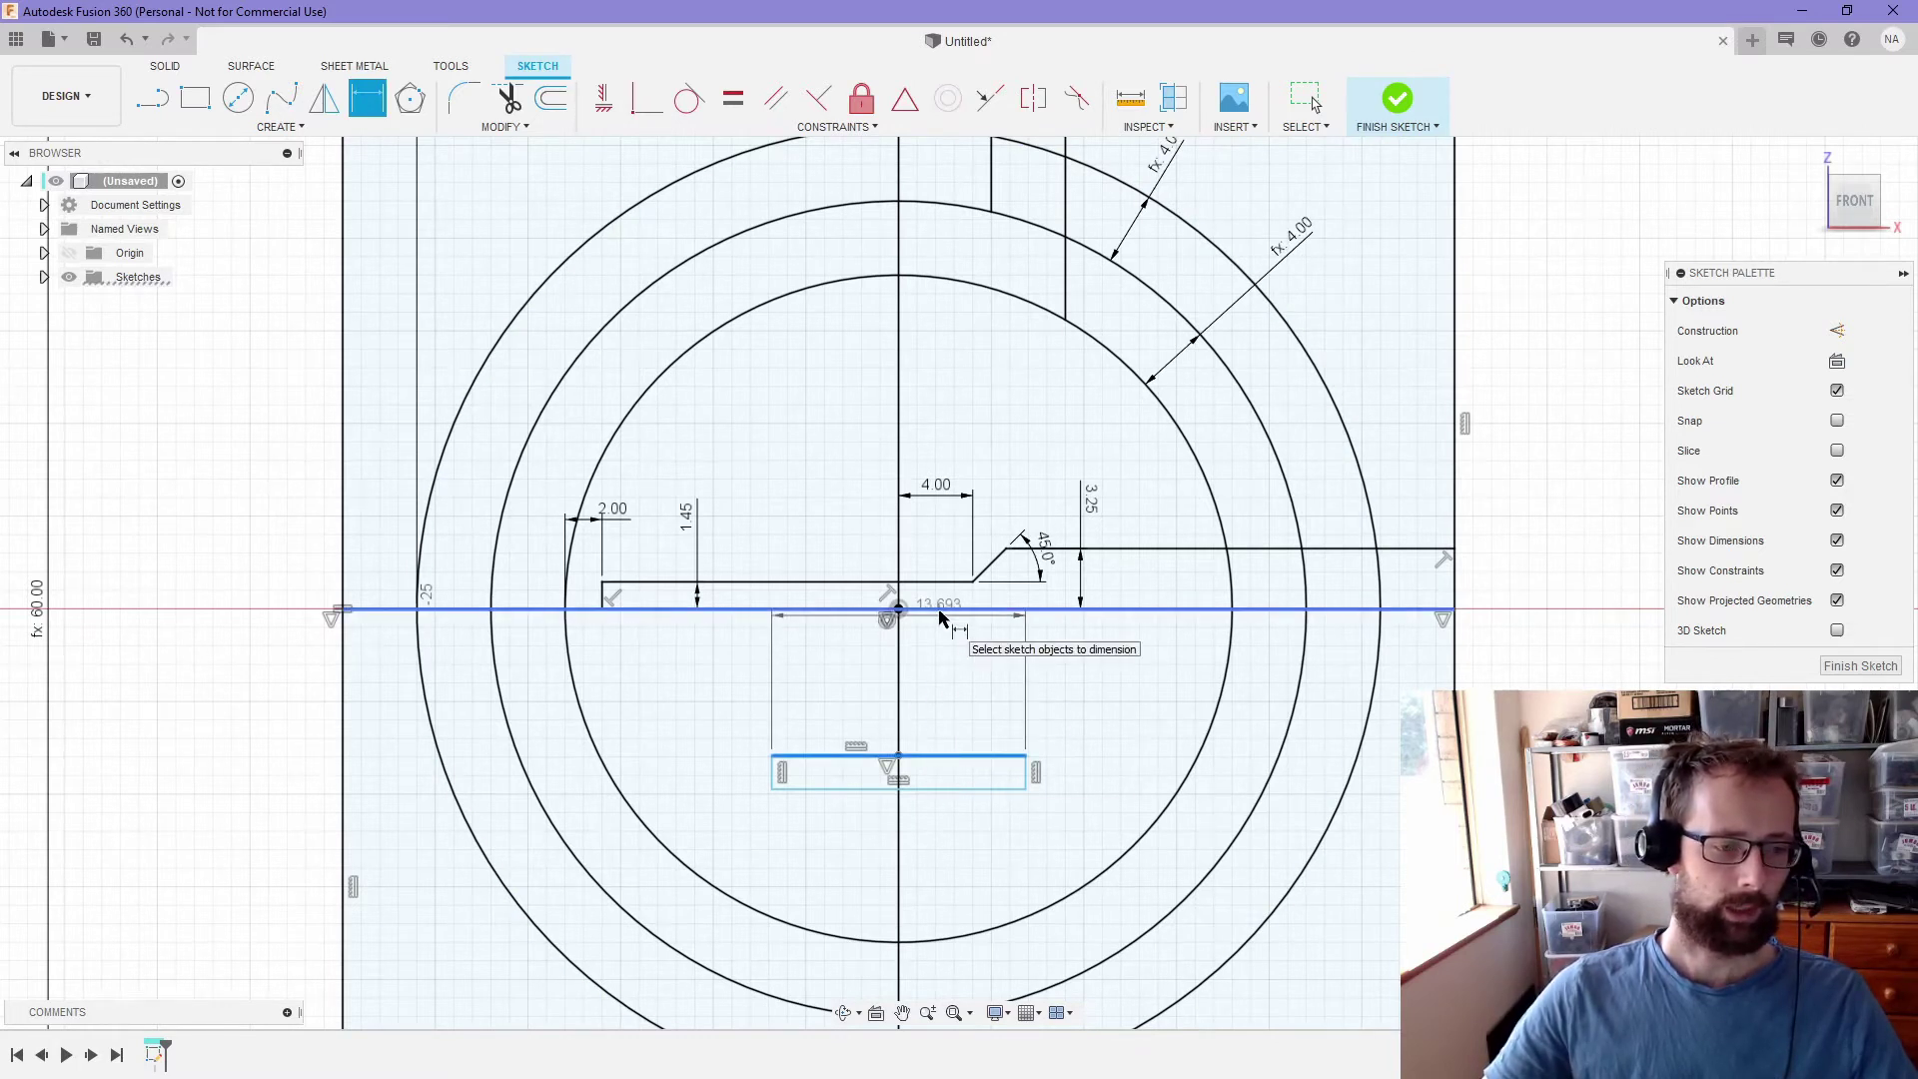
left_click(939, 610)
left_click(1065, 680)
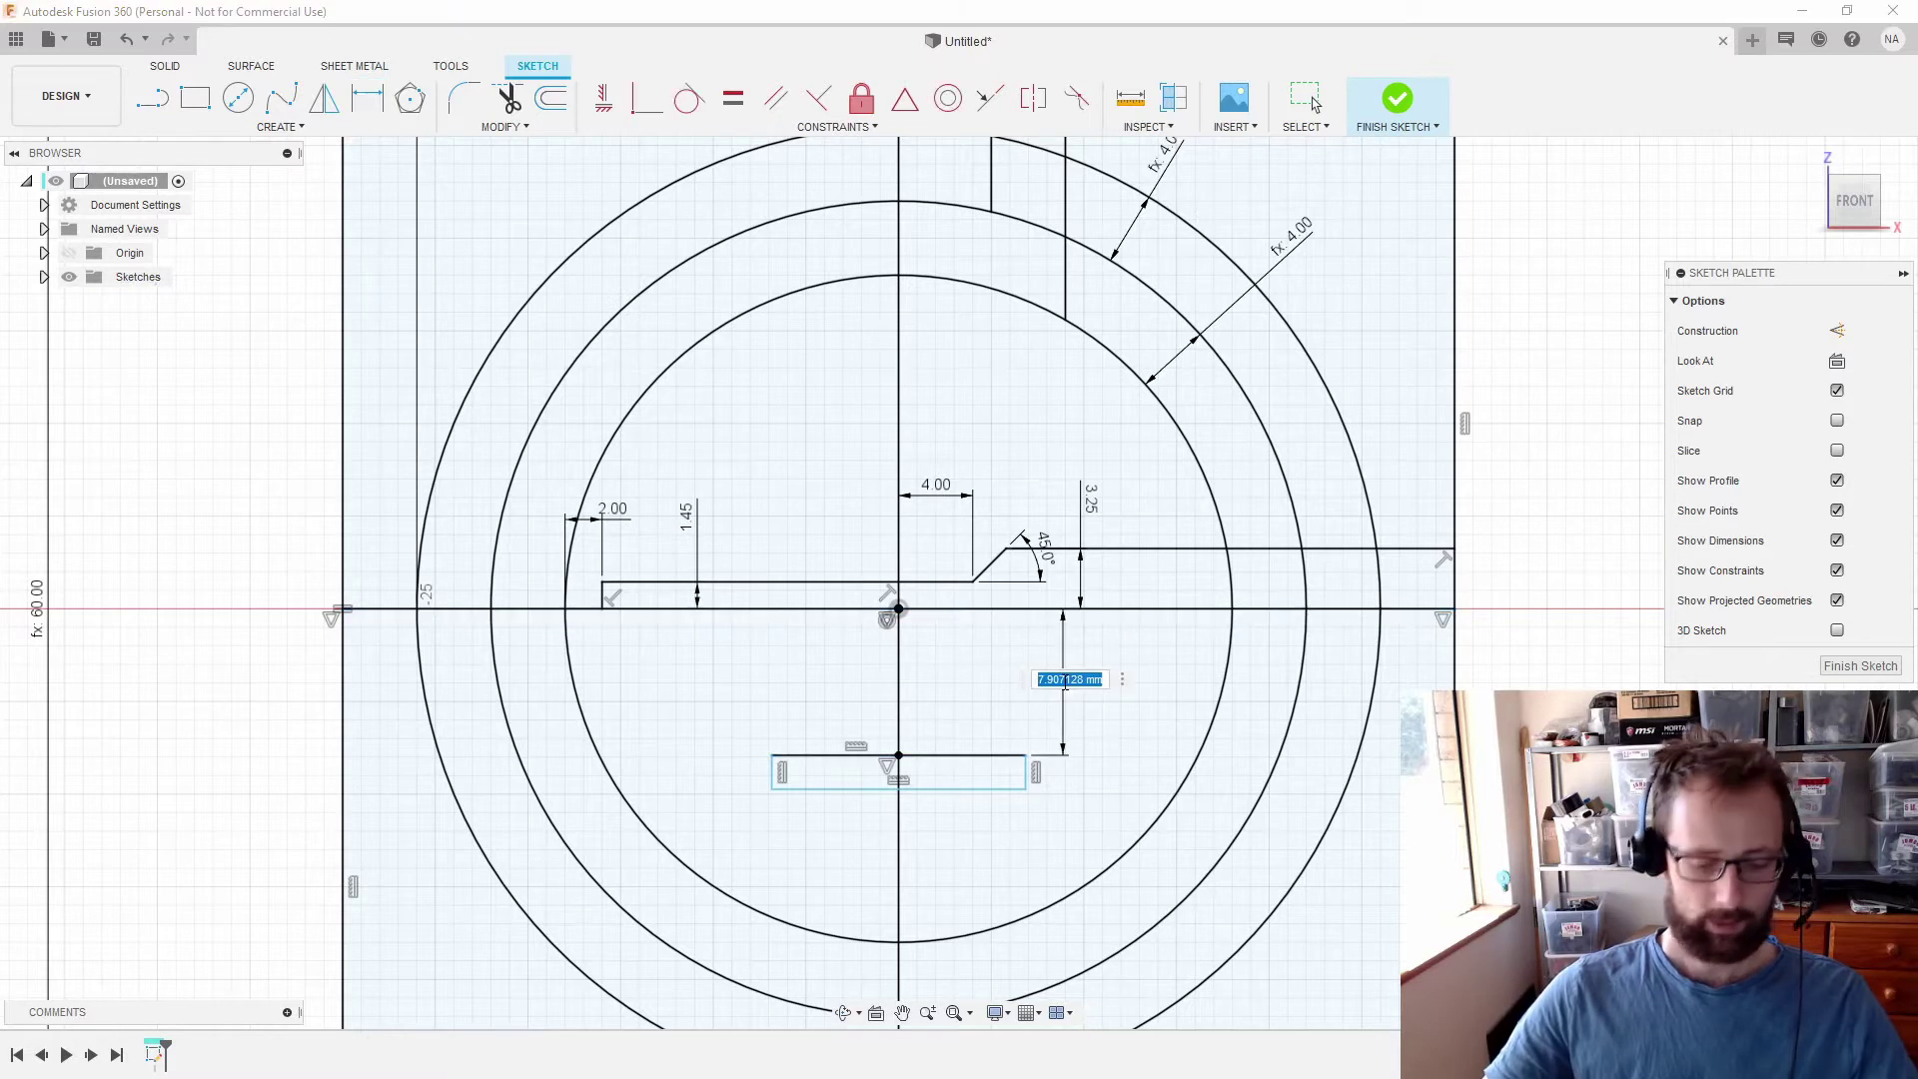
type("in")
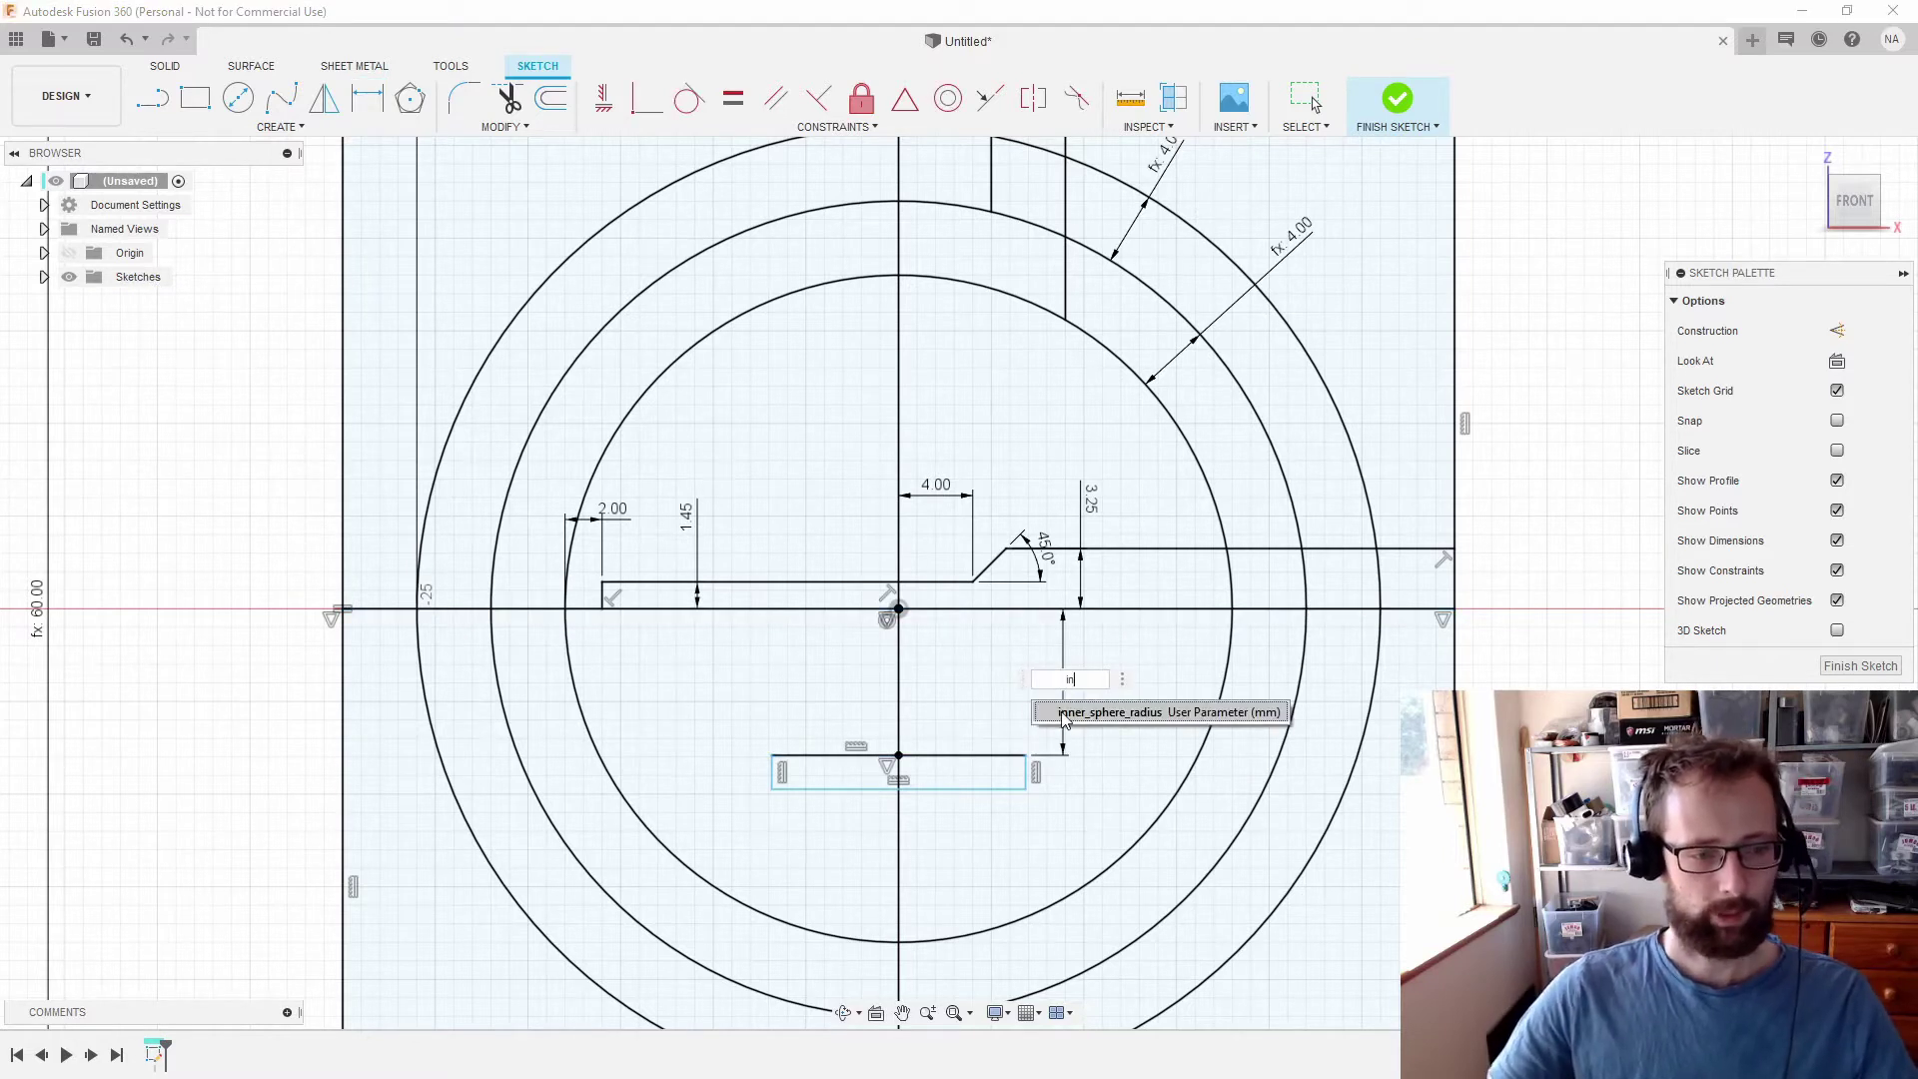
left_click(1065, 713)
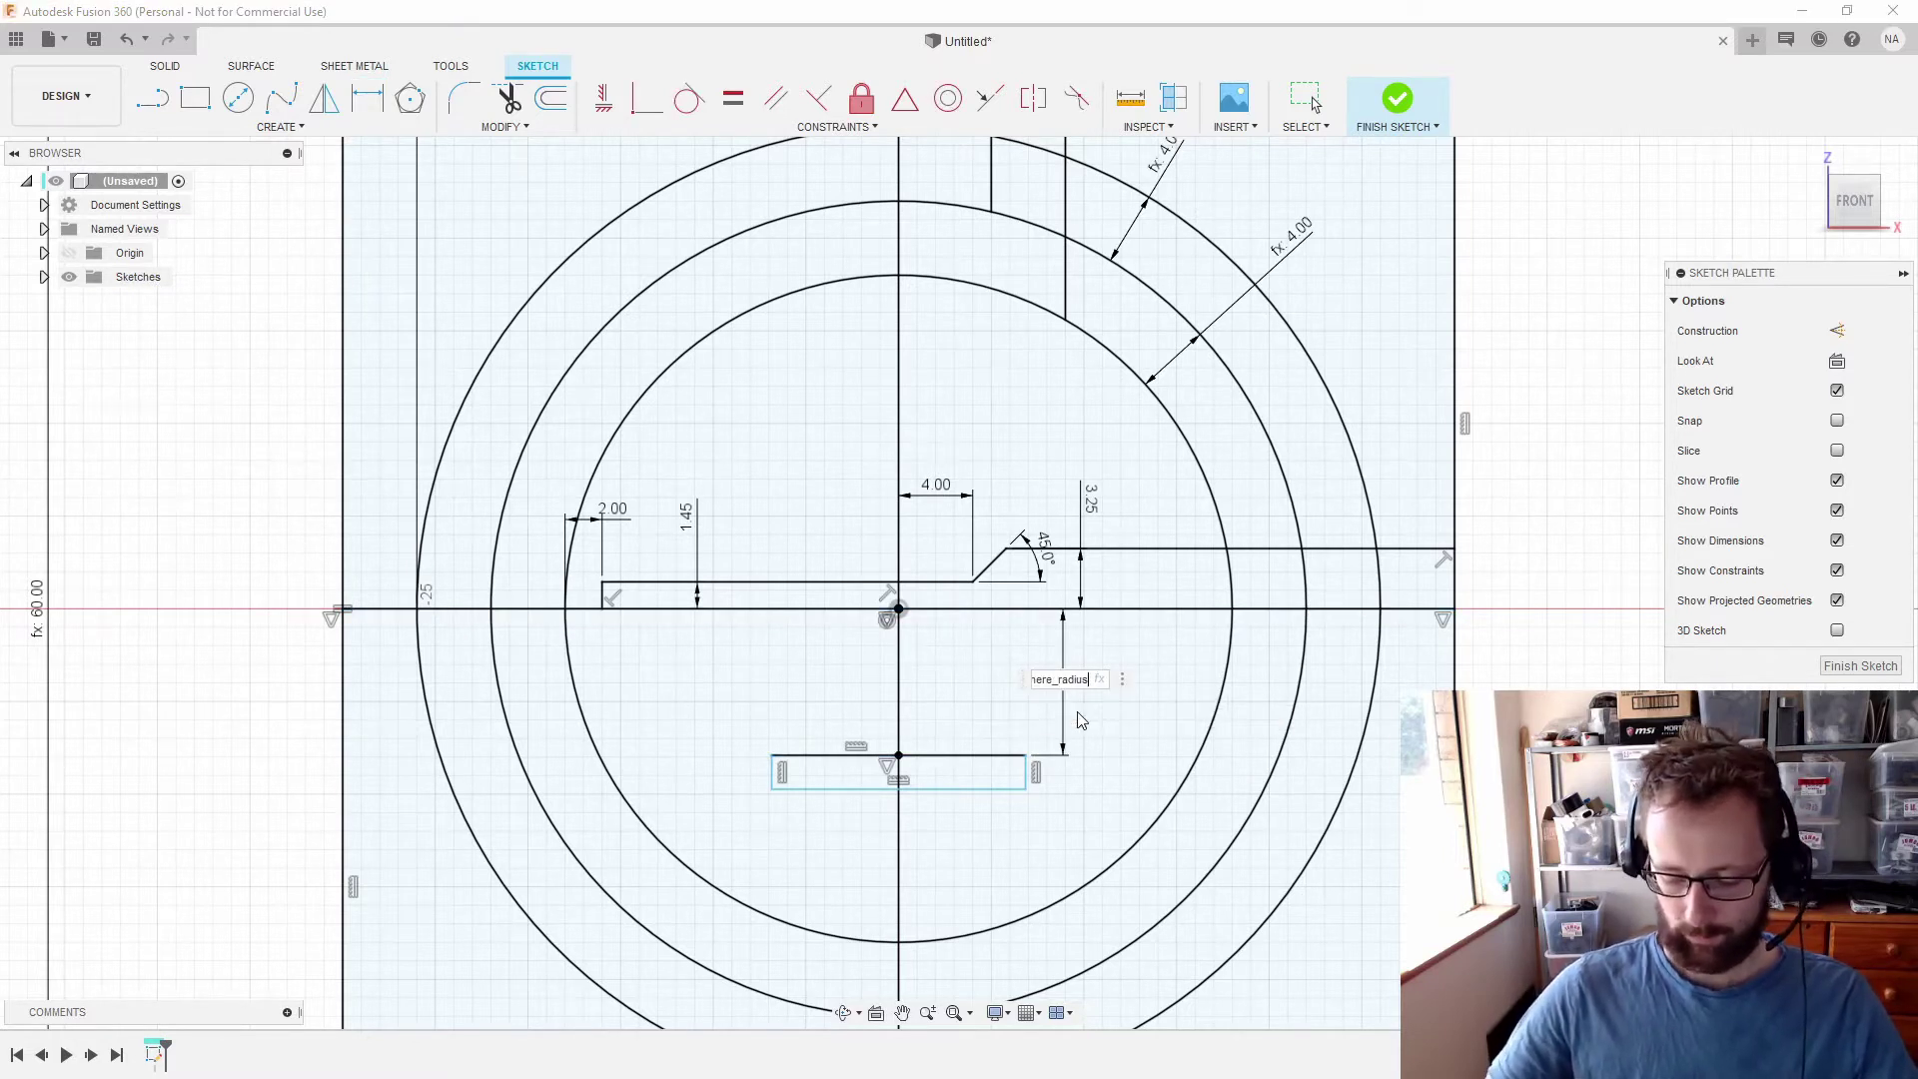
type("/2")
key("Return")
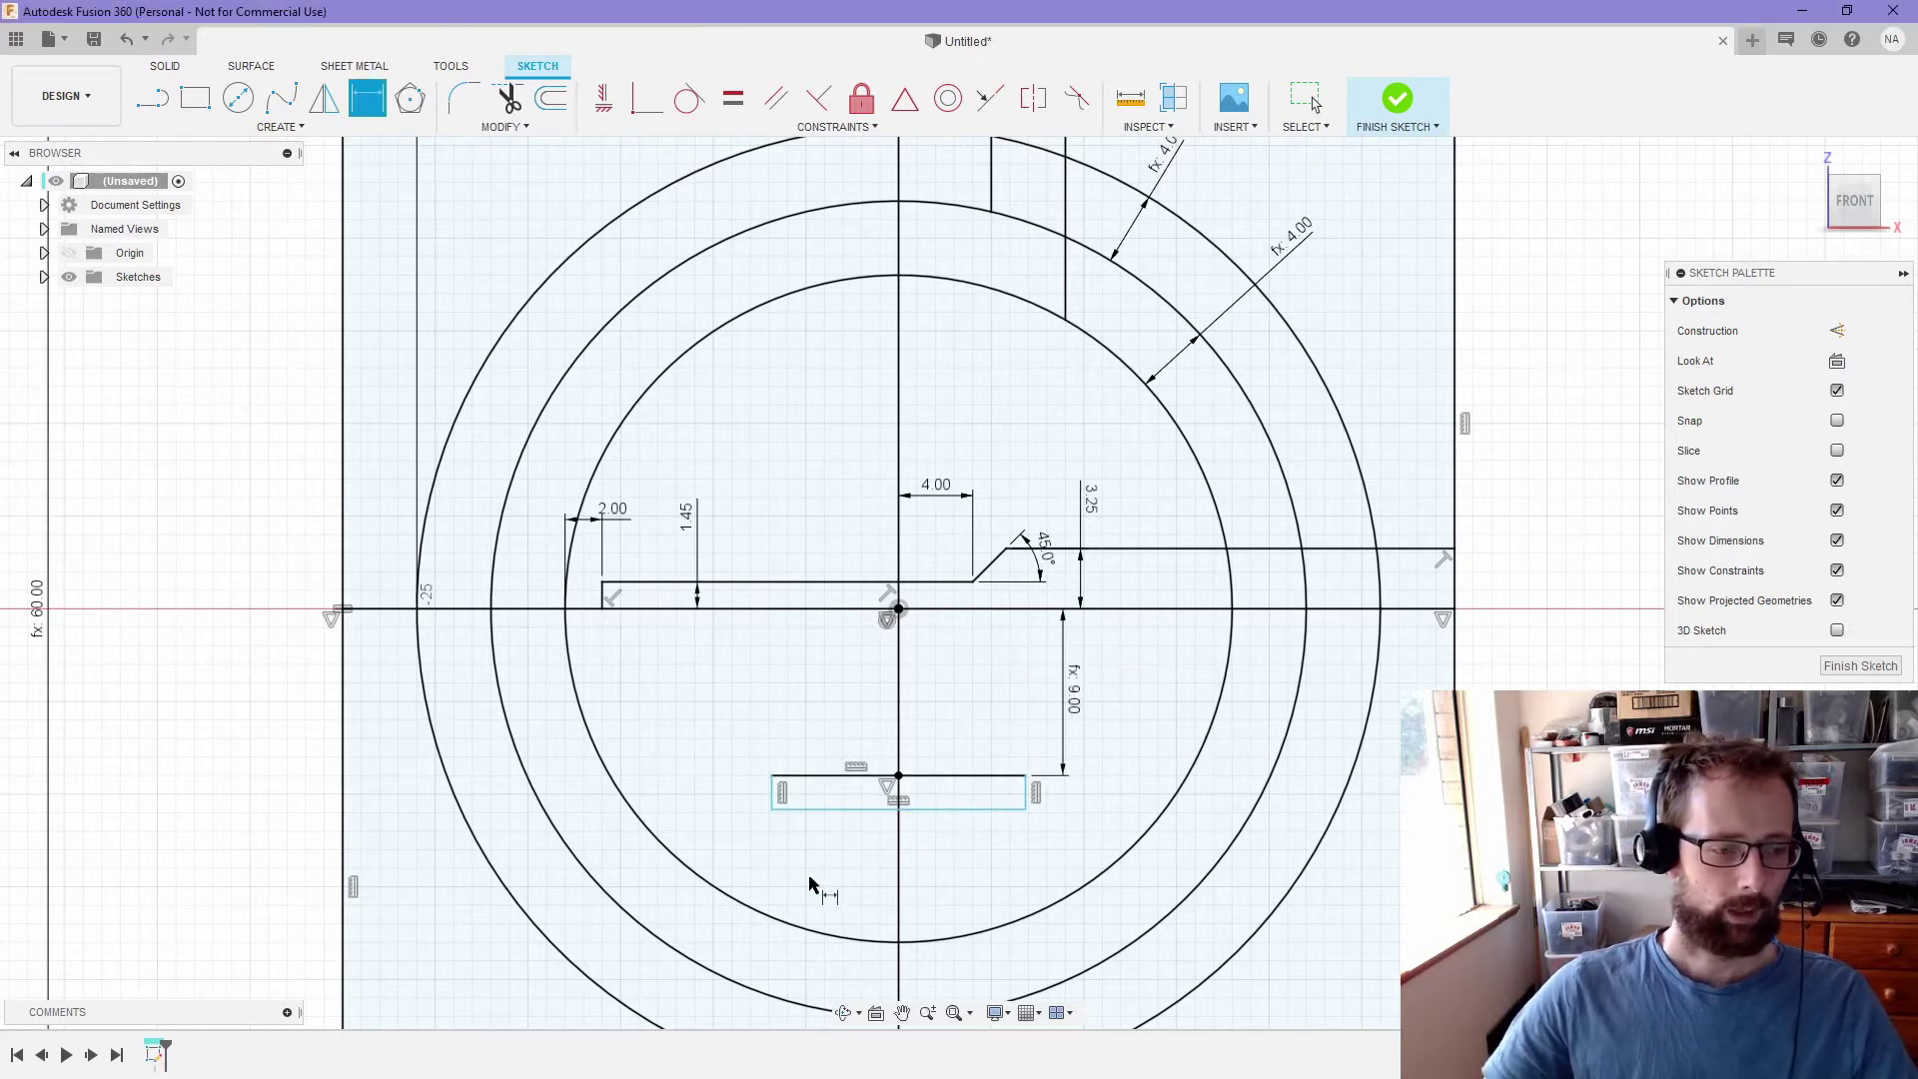
- Set the rectangle's height with an inner-radius formula, giving 1.738
left_click(979, 809)
left_click(985, 776)
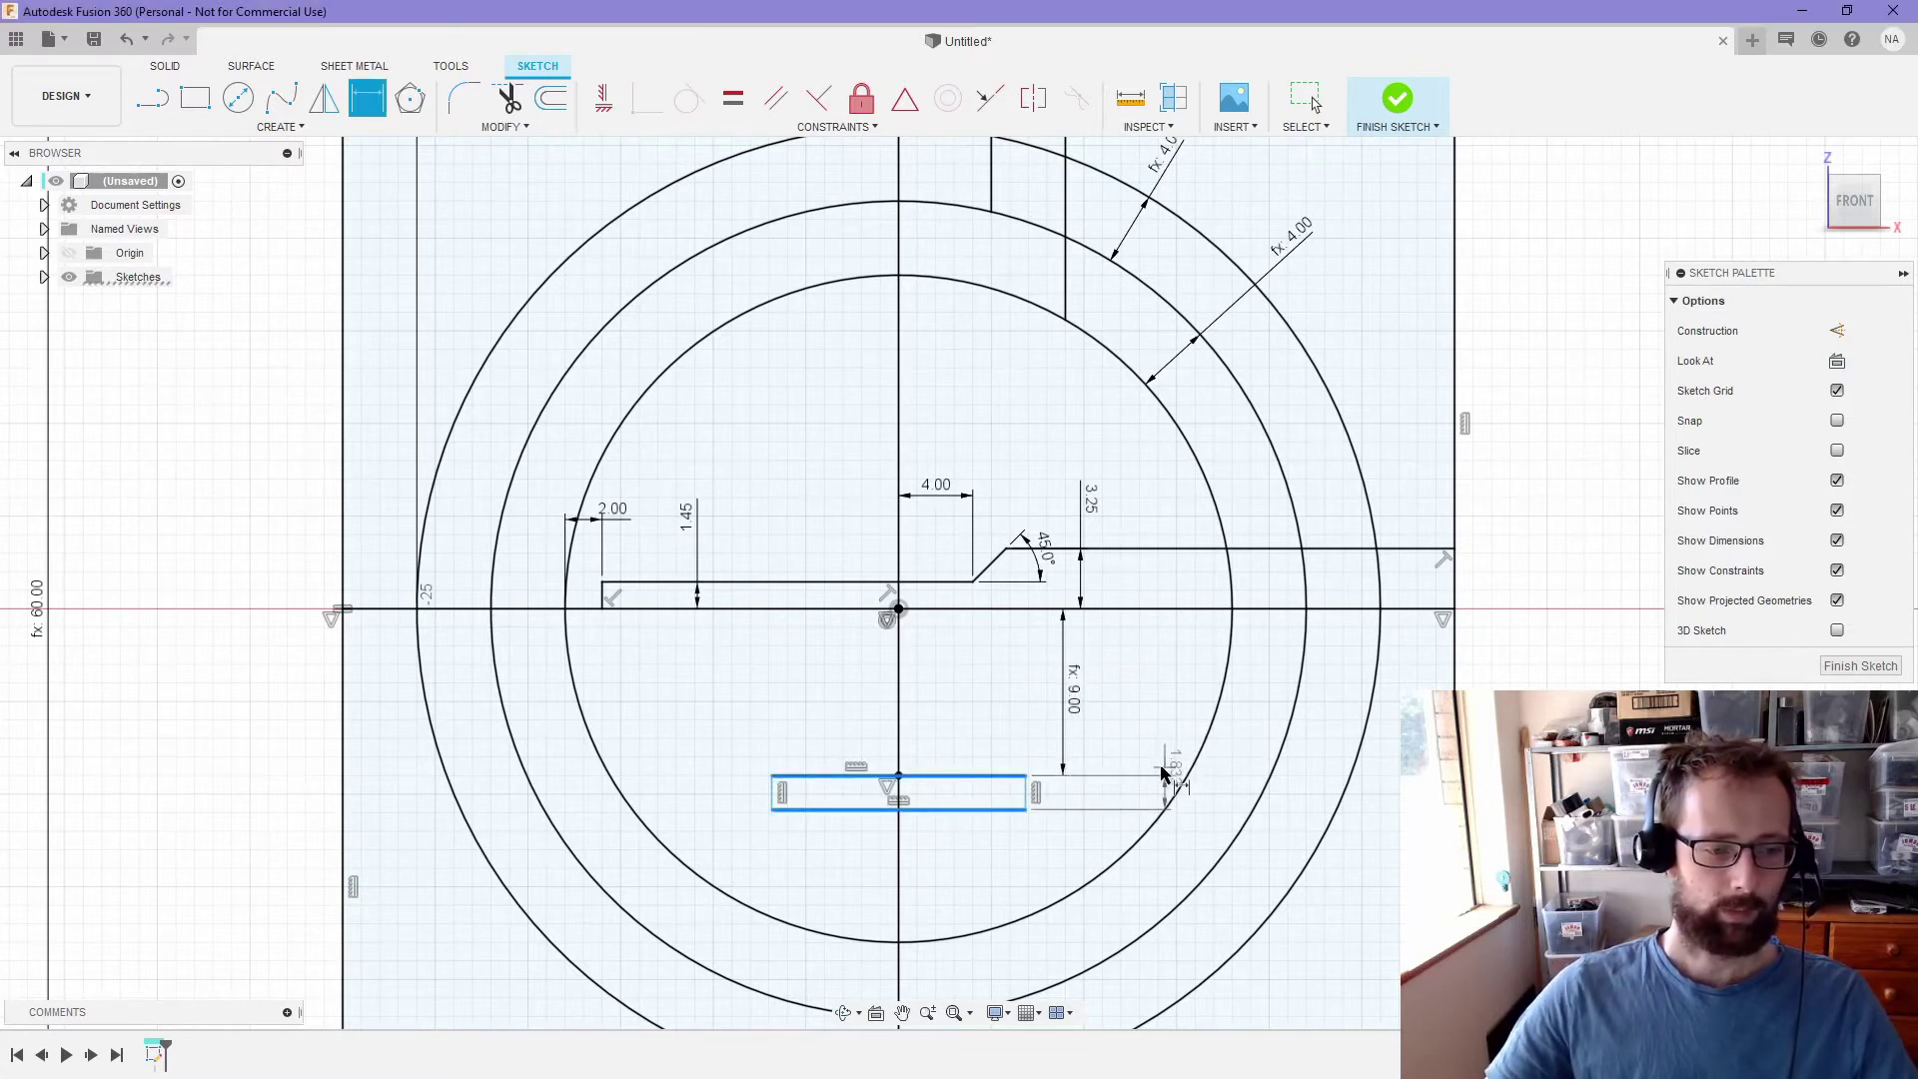
left_click(1137, 752)
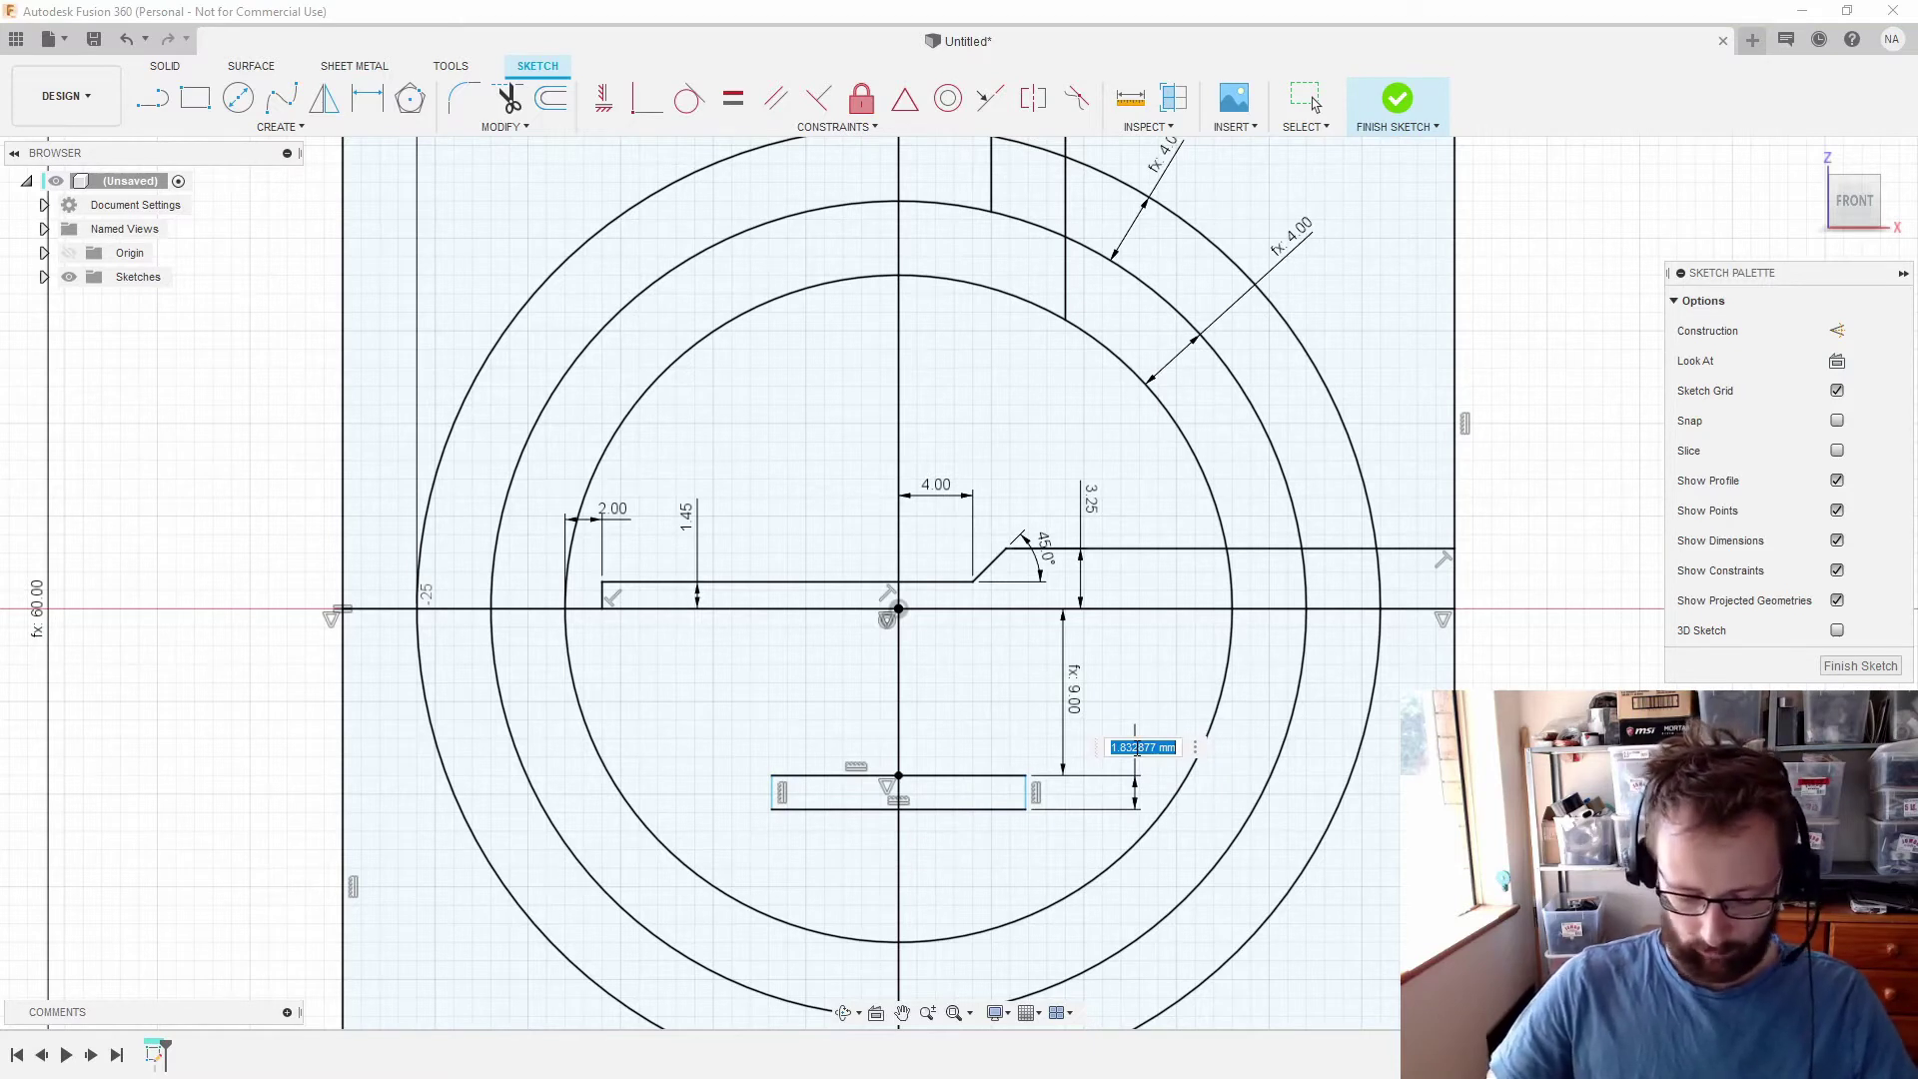
type("in")
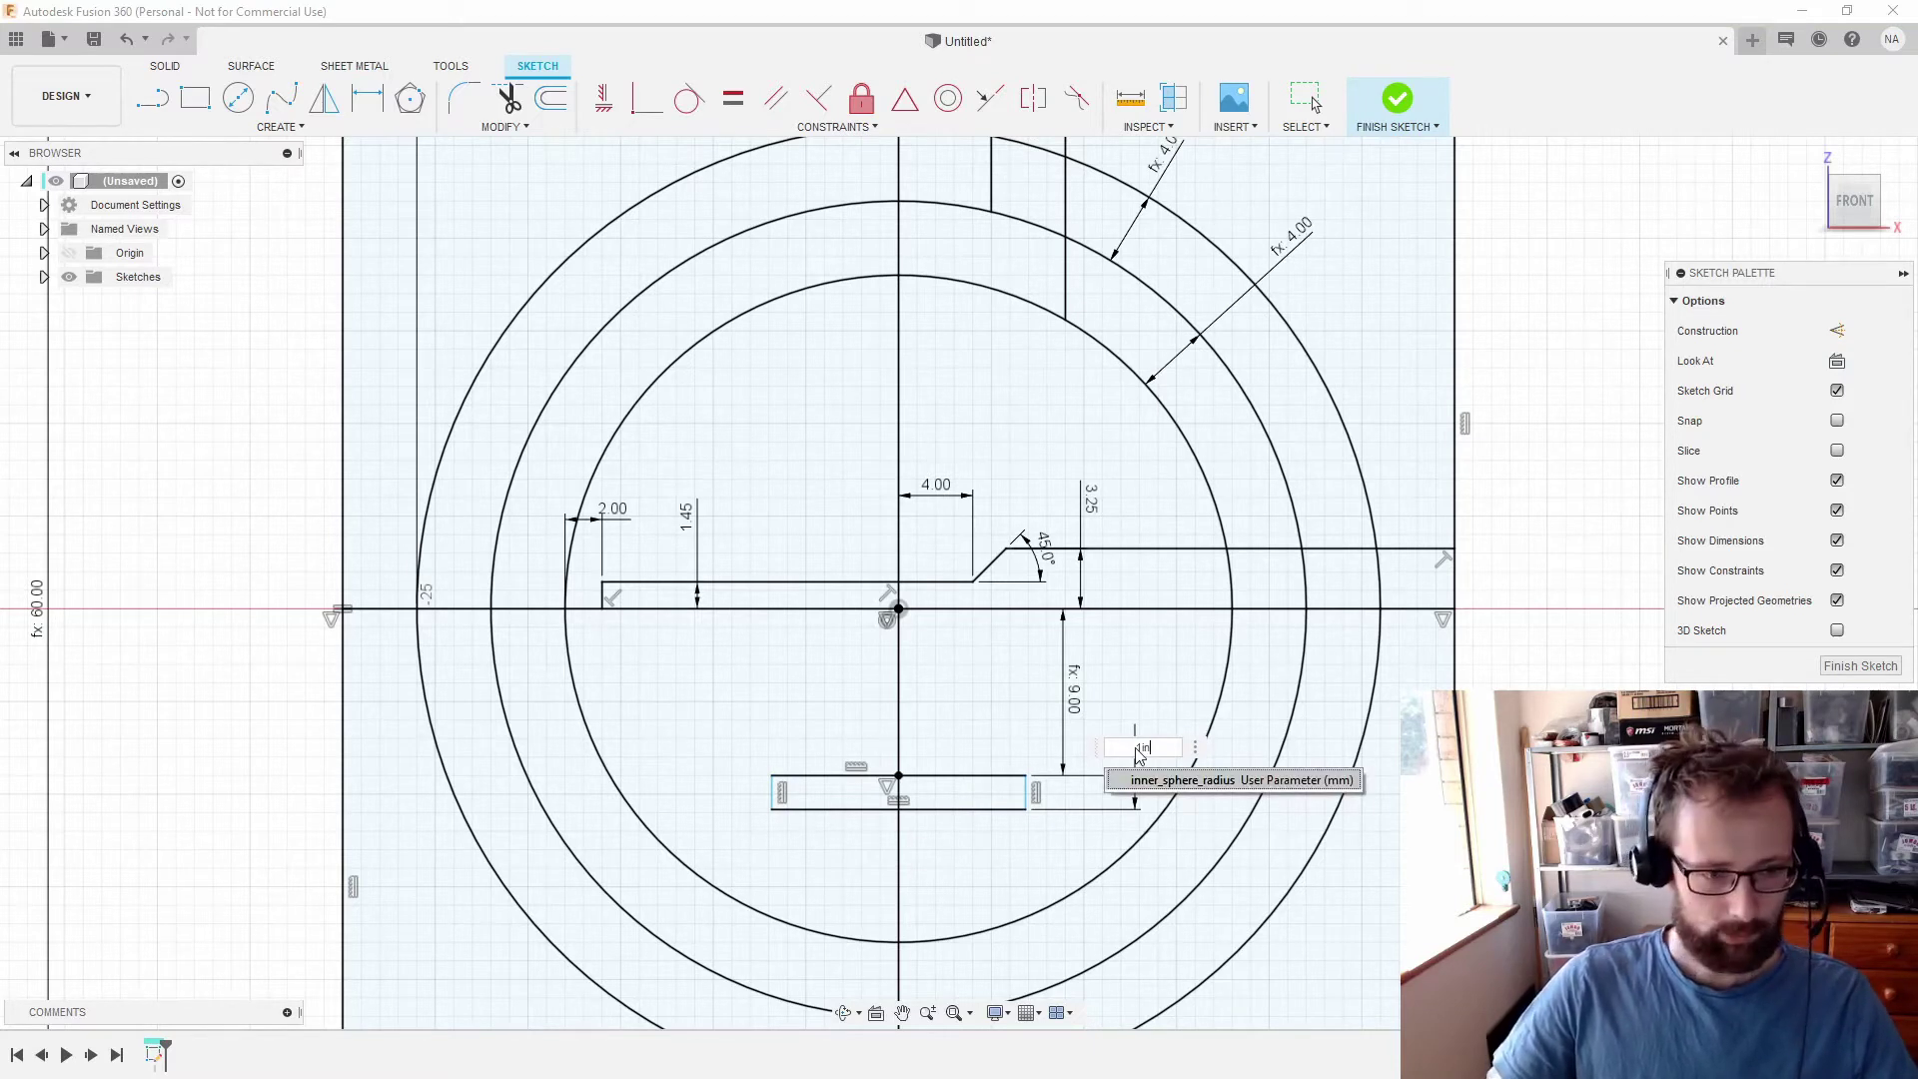
type("/8/2+0.15")
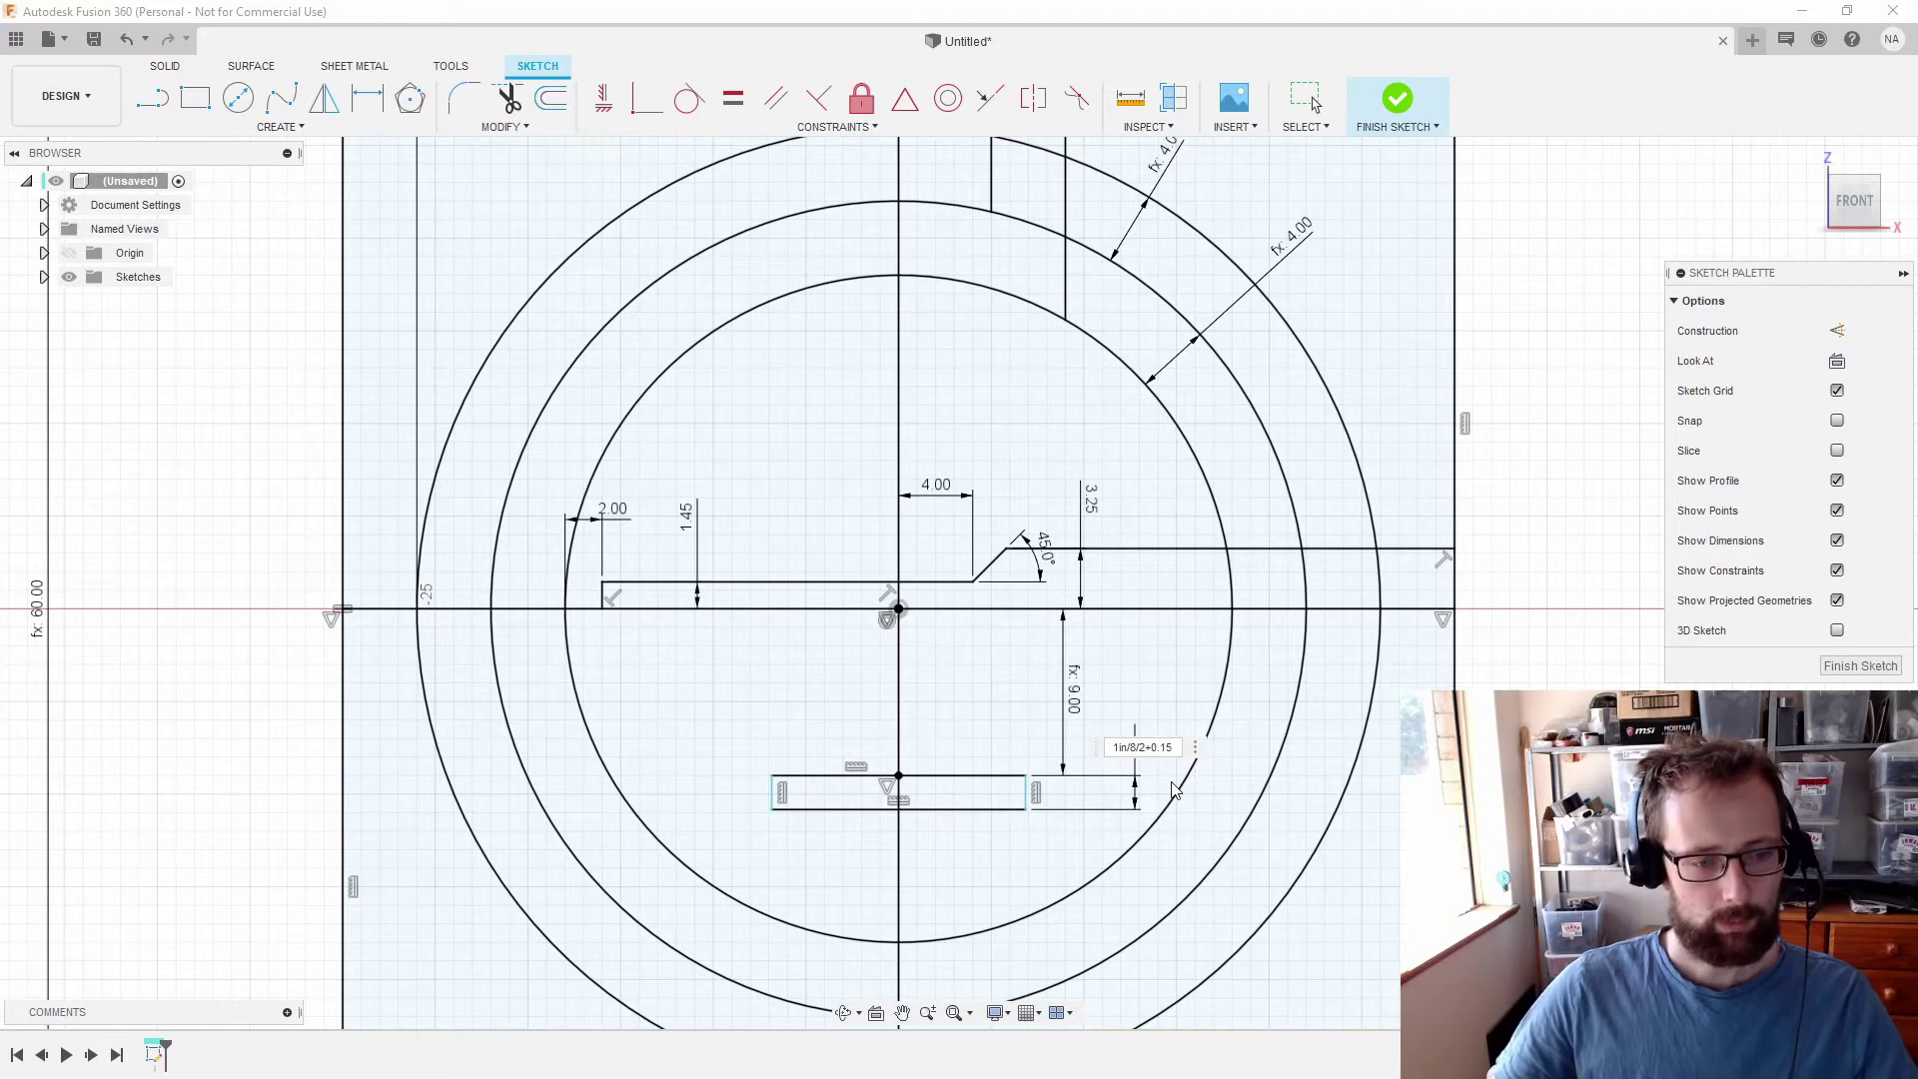
key("Return")
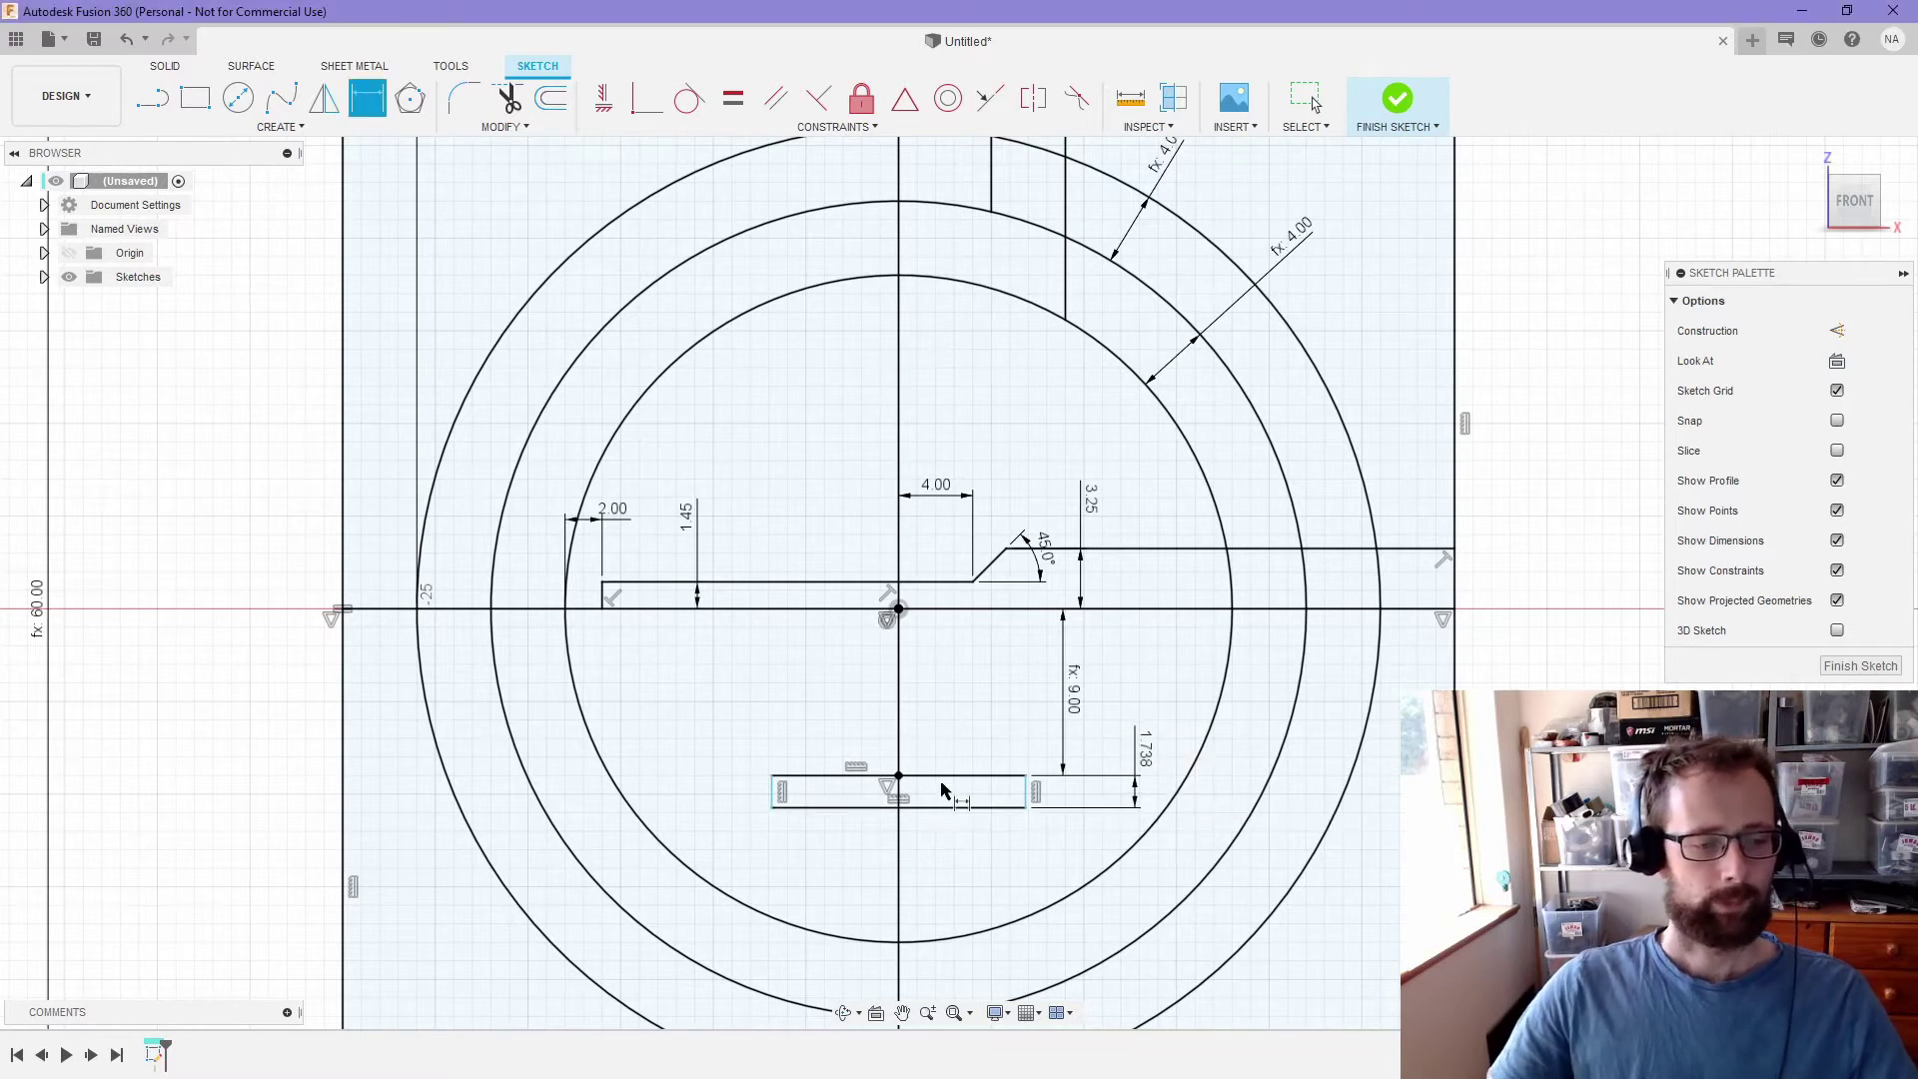
- Make the rectangle 8.00 wide and finish the sketch
left_click(771, 791)
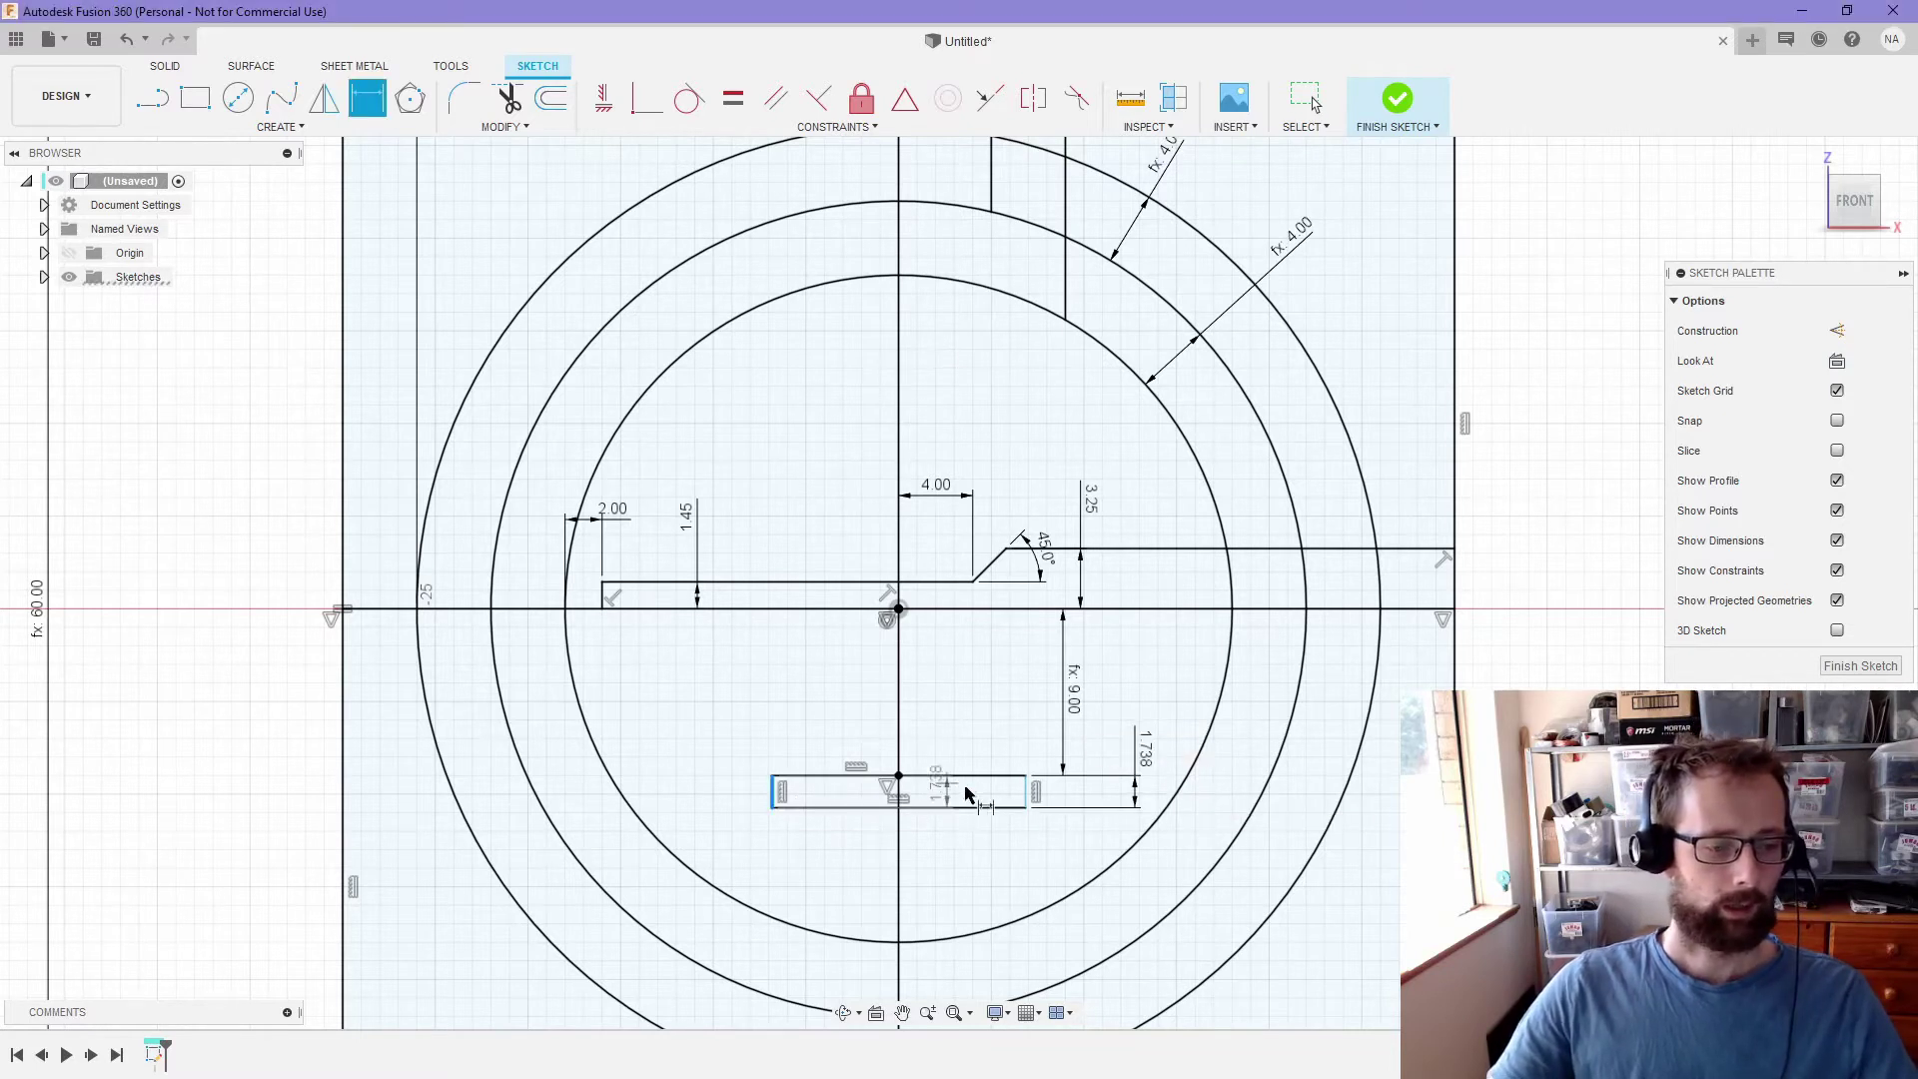
left_click(1027, 789)
left_click(856, 705)
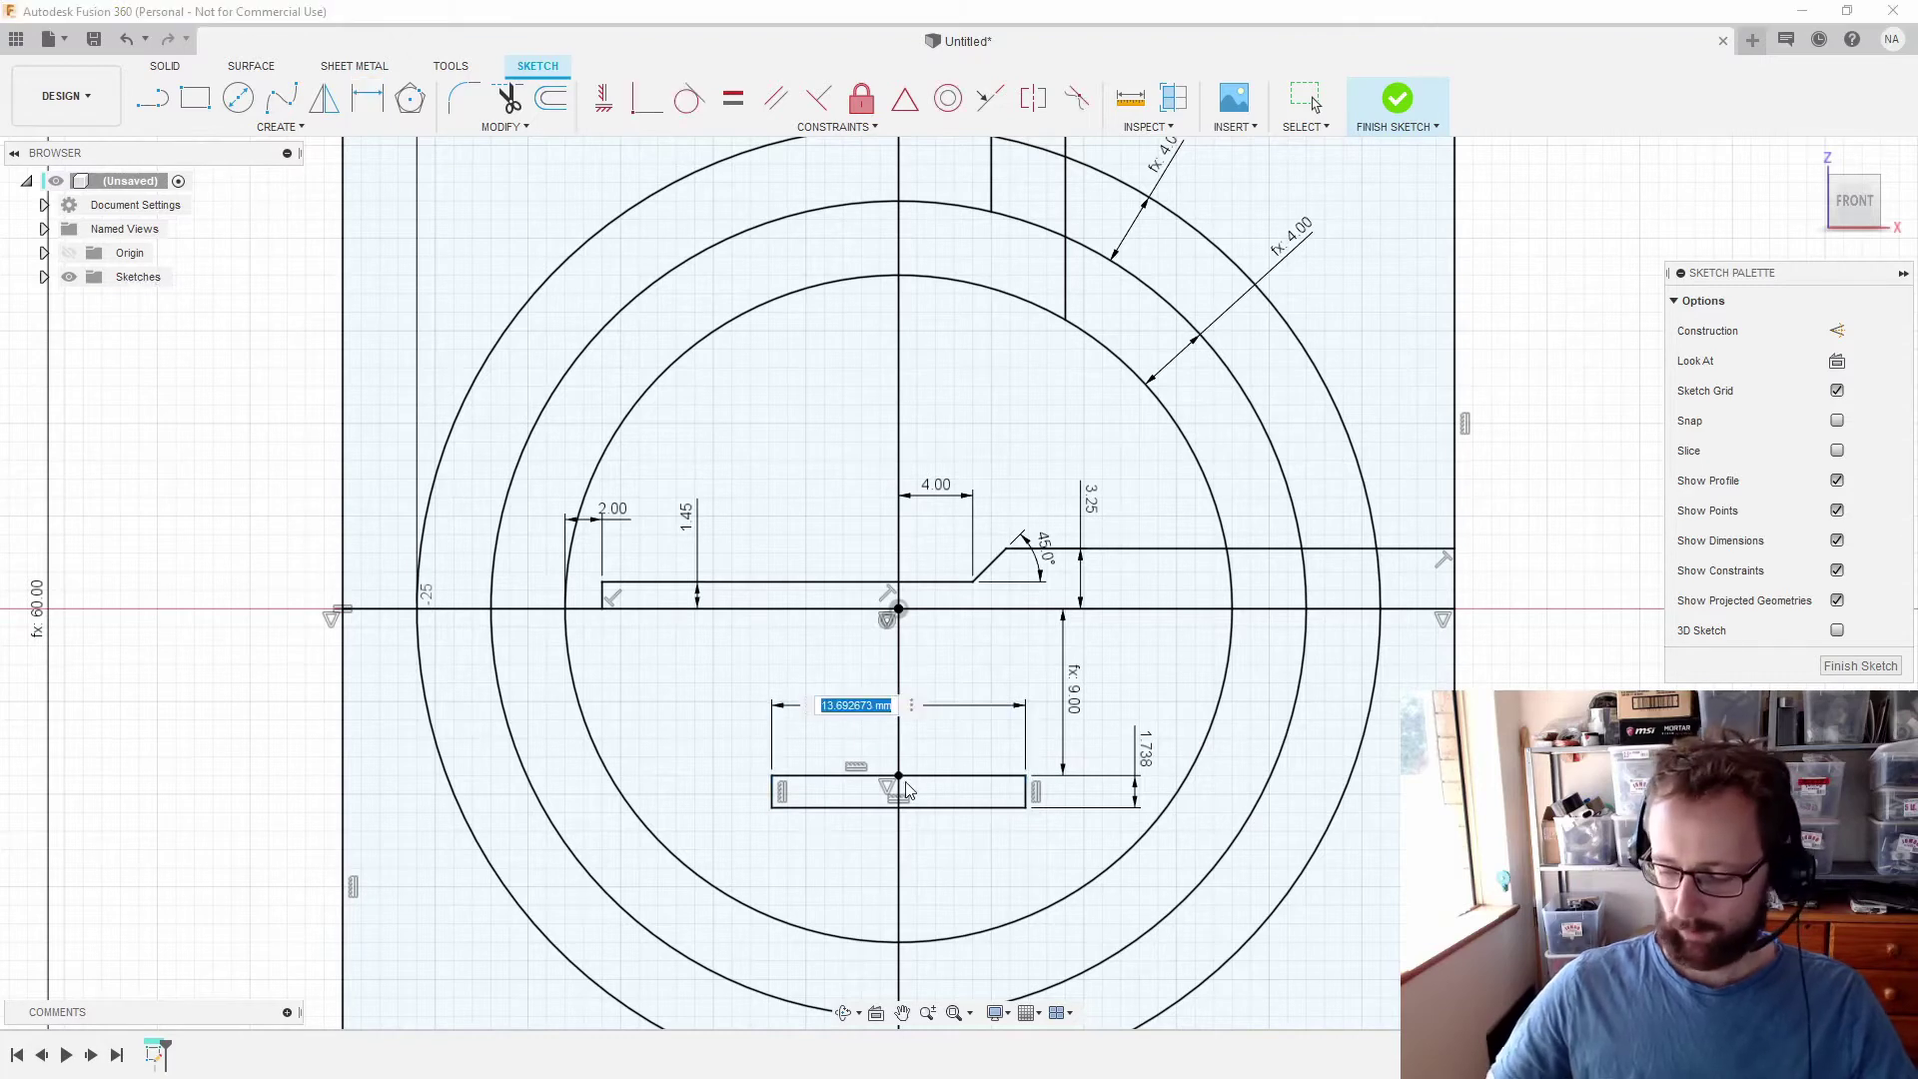
type("8")
key("Return")
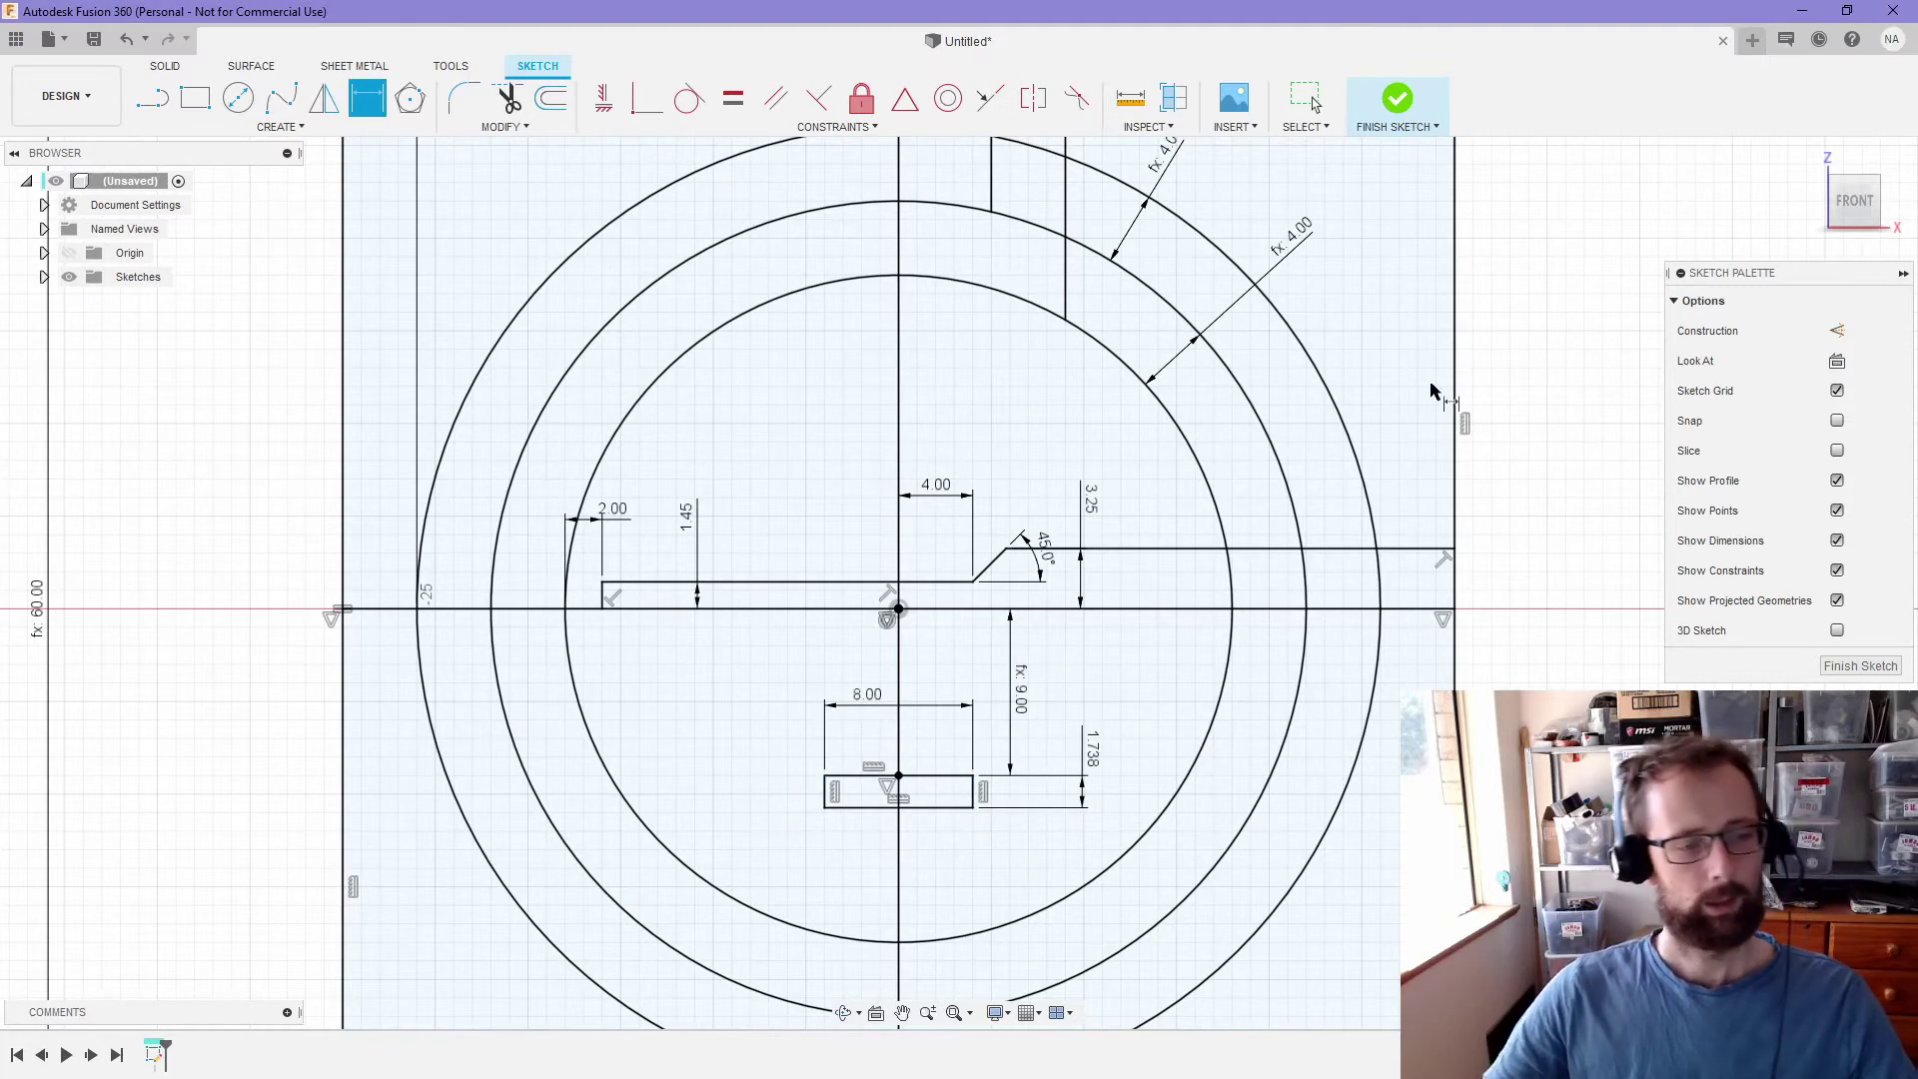
key("F6")
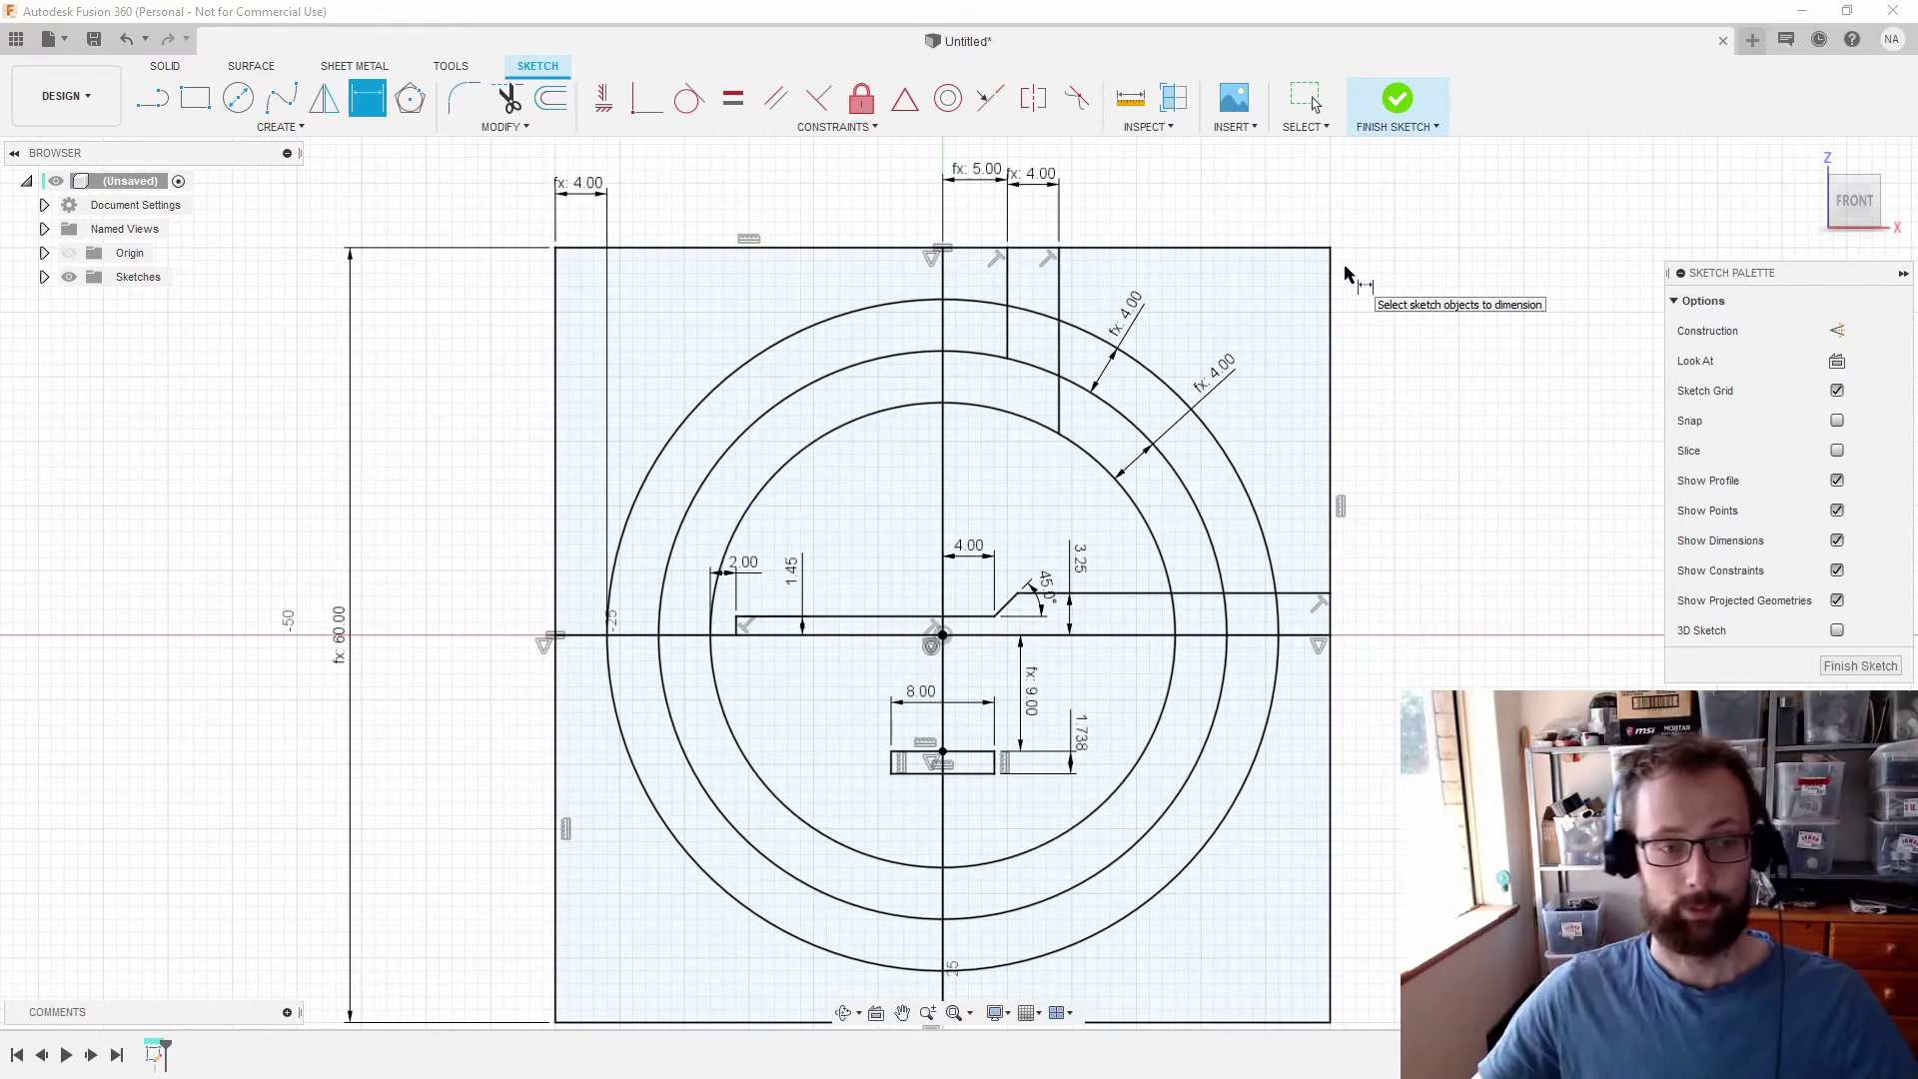
left_click(1398, 98)
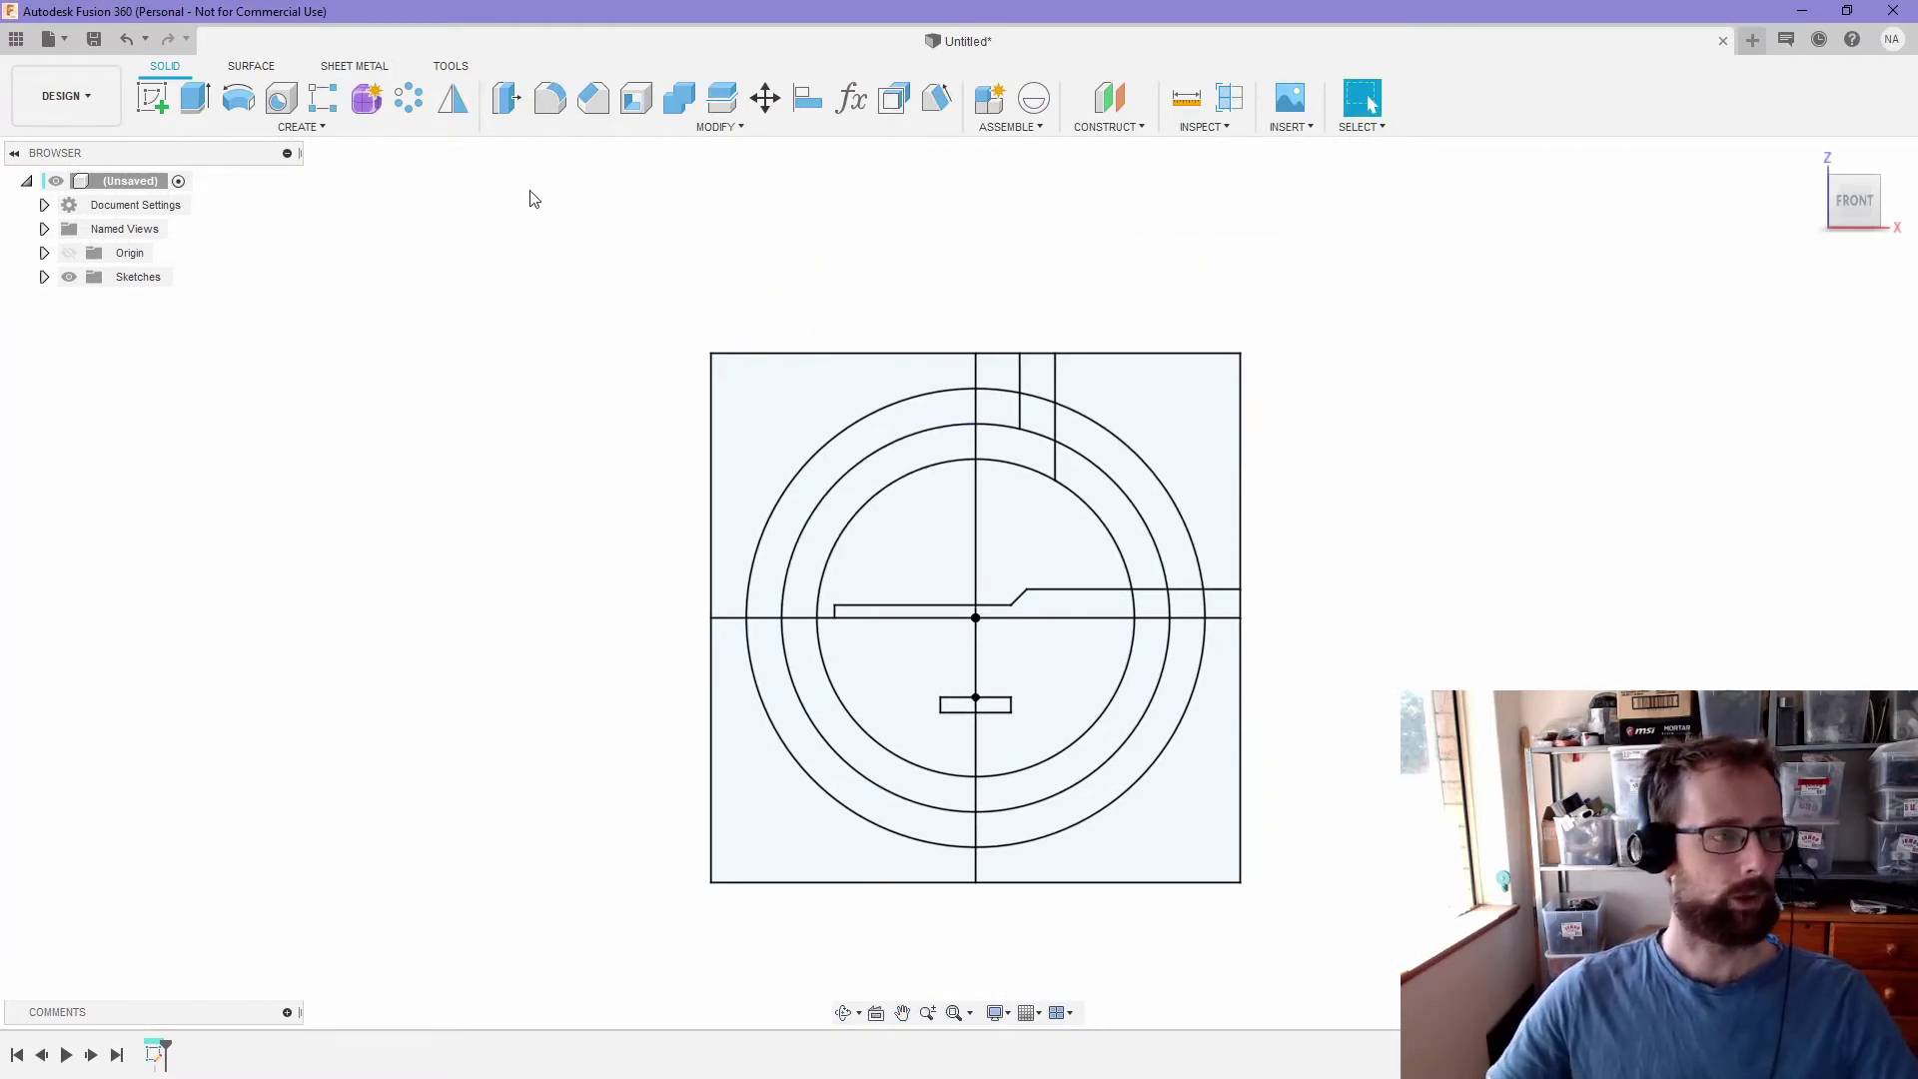
- Select the 13 upper-right quadrant profiles for an extrusion
left_click(191, 103)
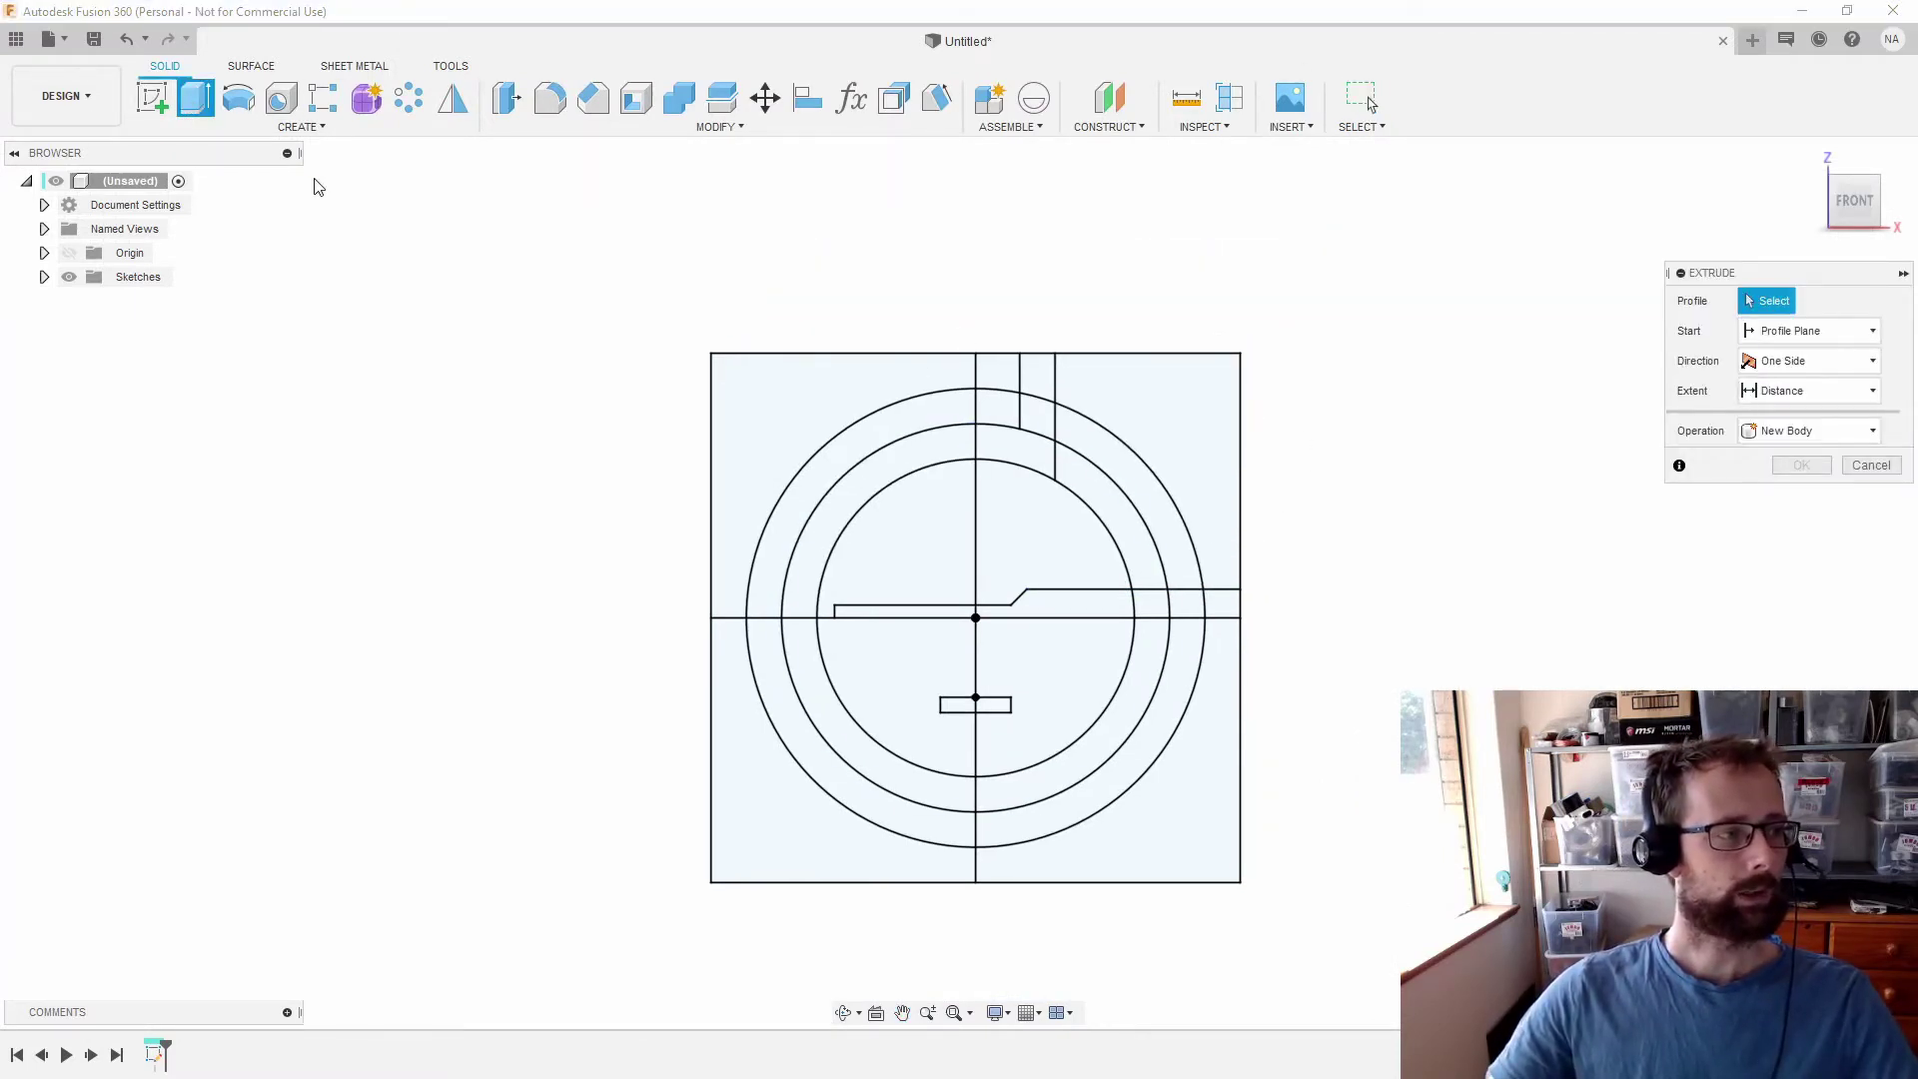
left_click(1031, 554)
left_click(1079, 606)
left_click(1150, 605)
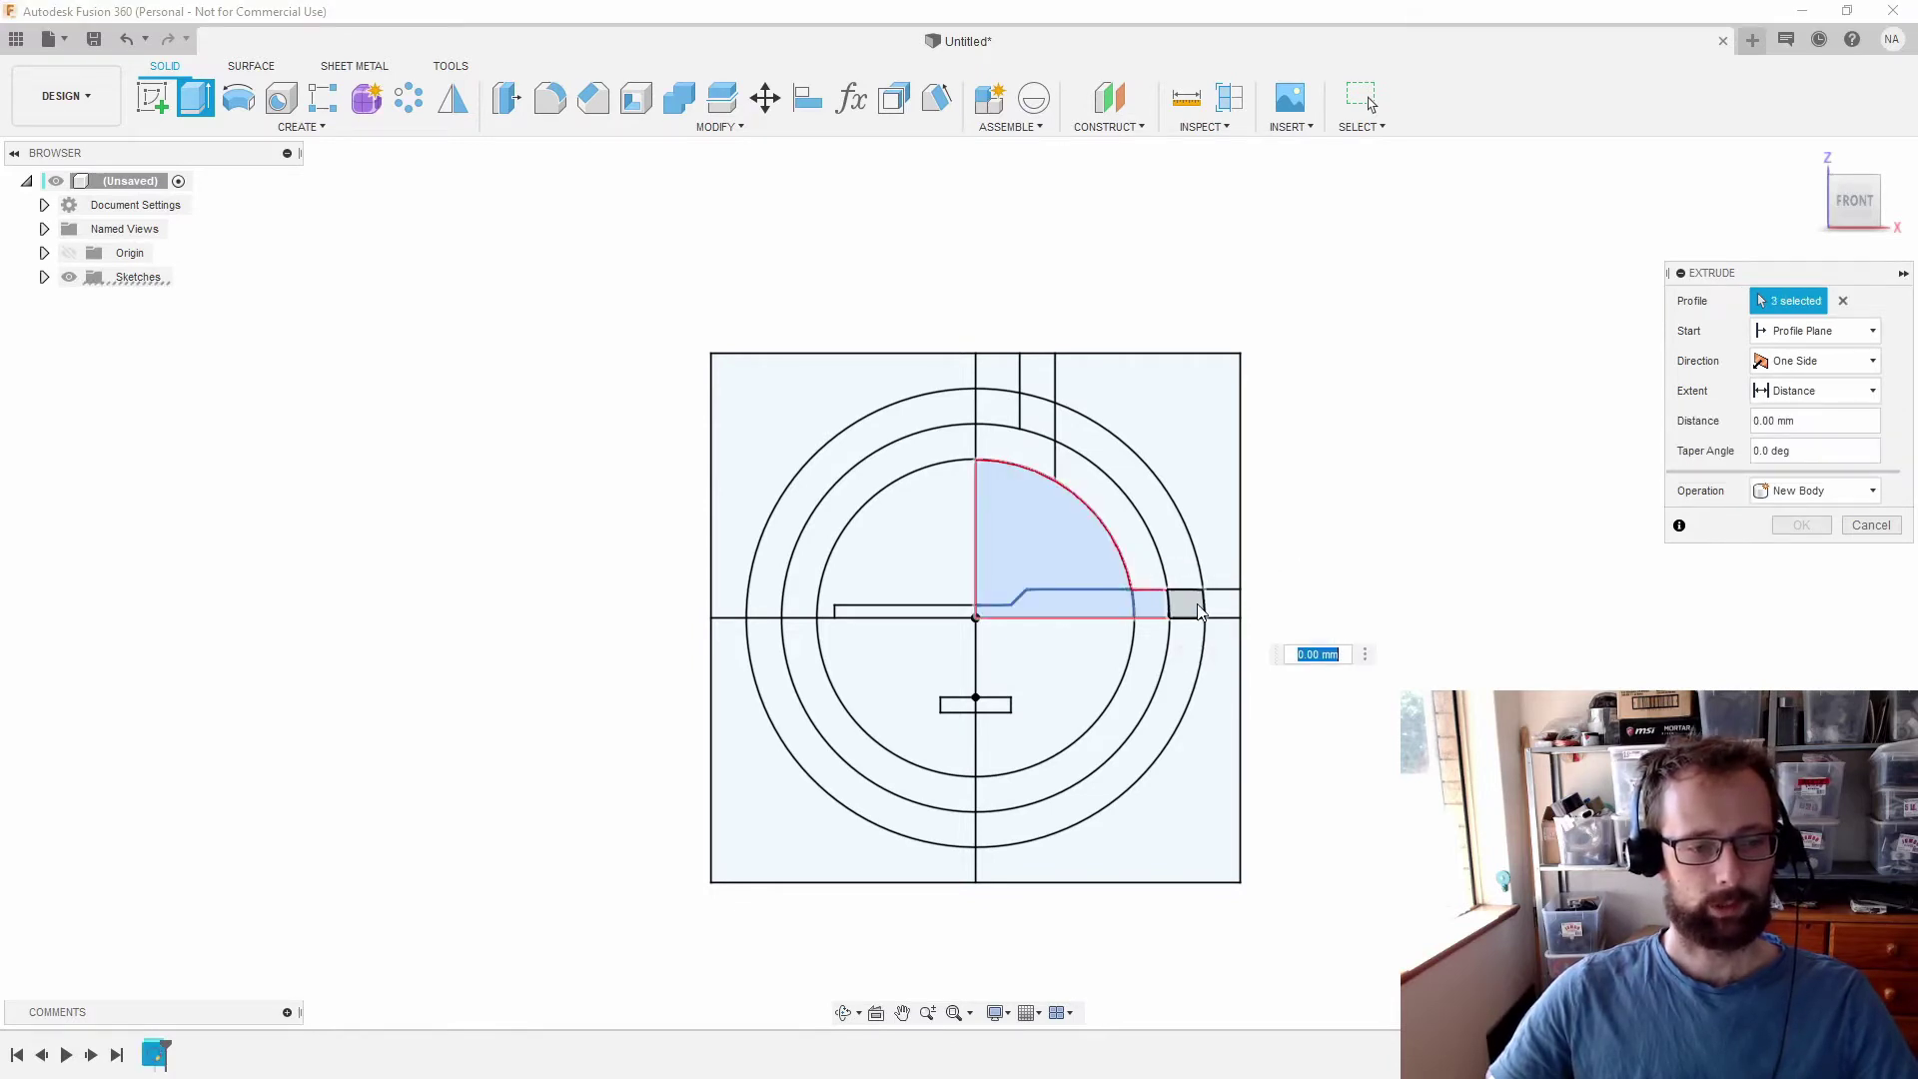
left_click(1187, 605)
left_click(1213, 612)
left_click(1219, 556)
left_click(1159, 499)
left_click(1119, 520)
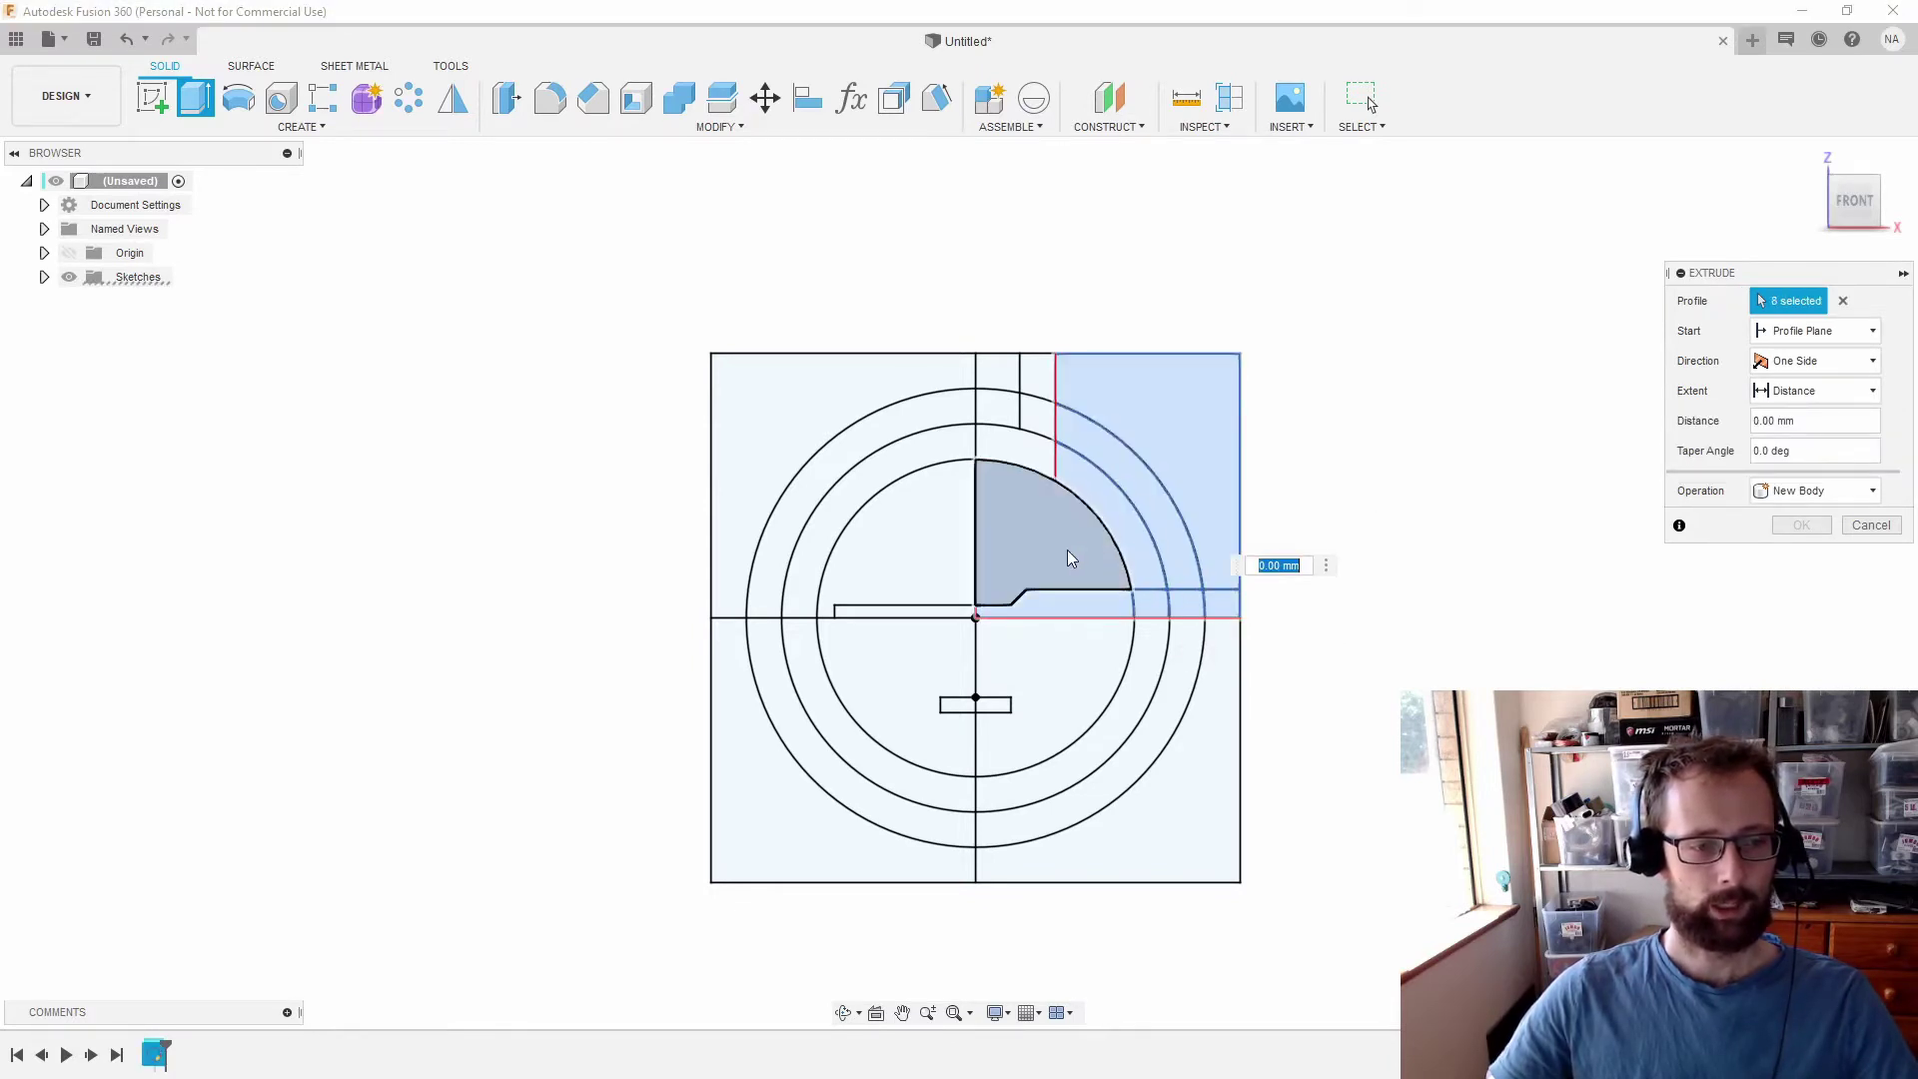
left_click(1051, 466)
left_click(997, 405)
left_click(997, 370)
left_click(1037, 372)
left_click(1037, 409)
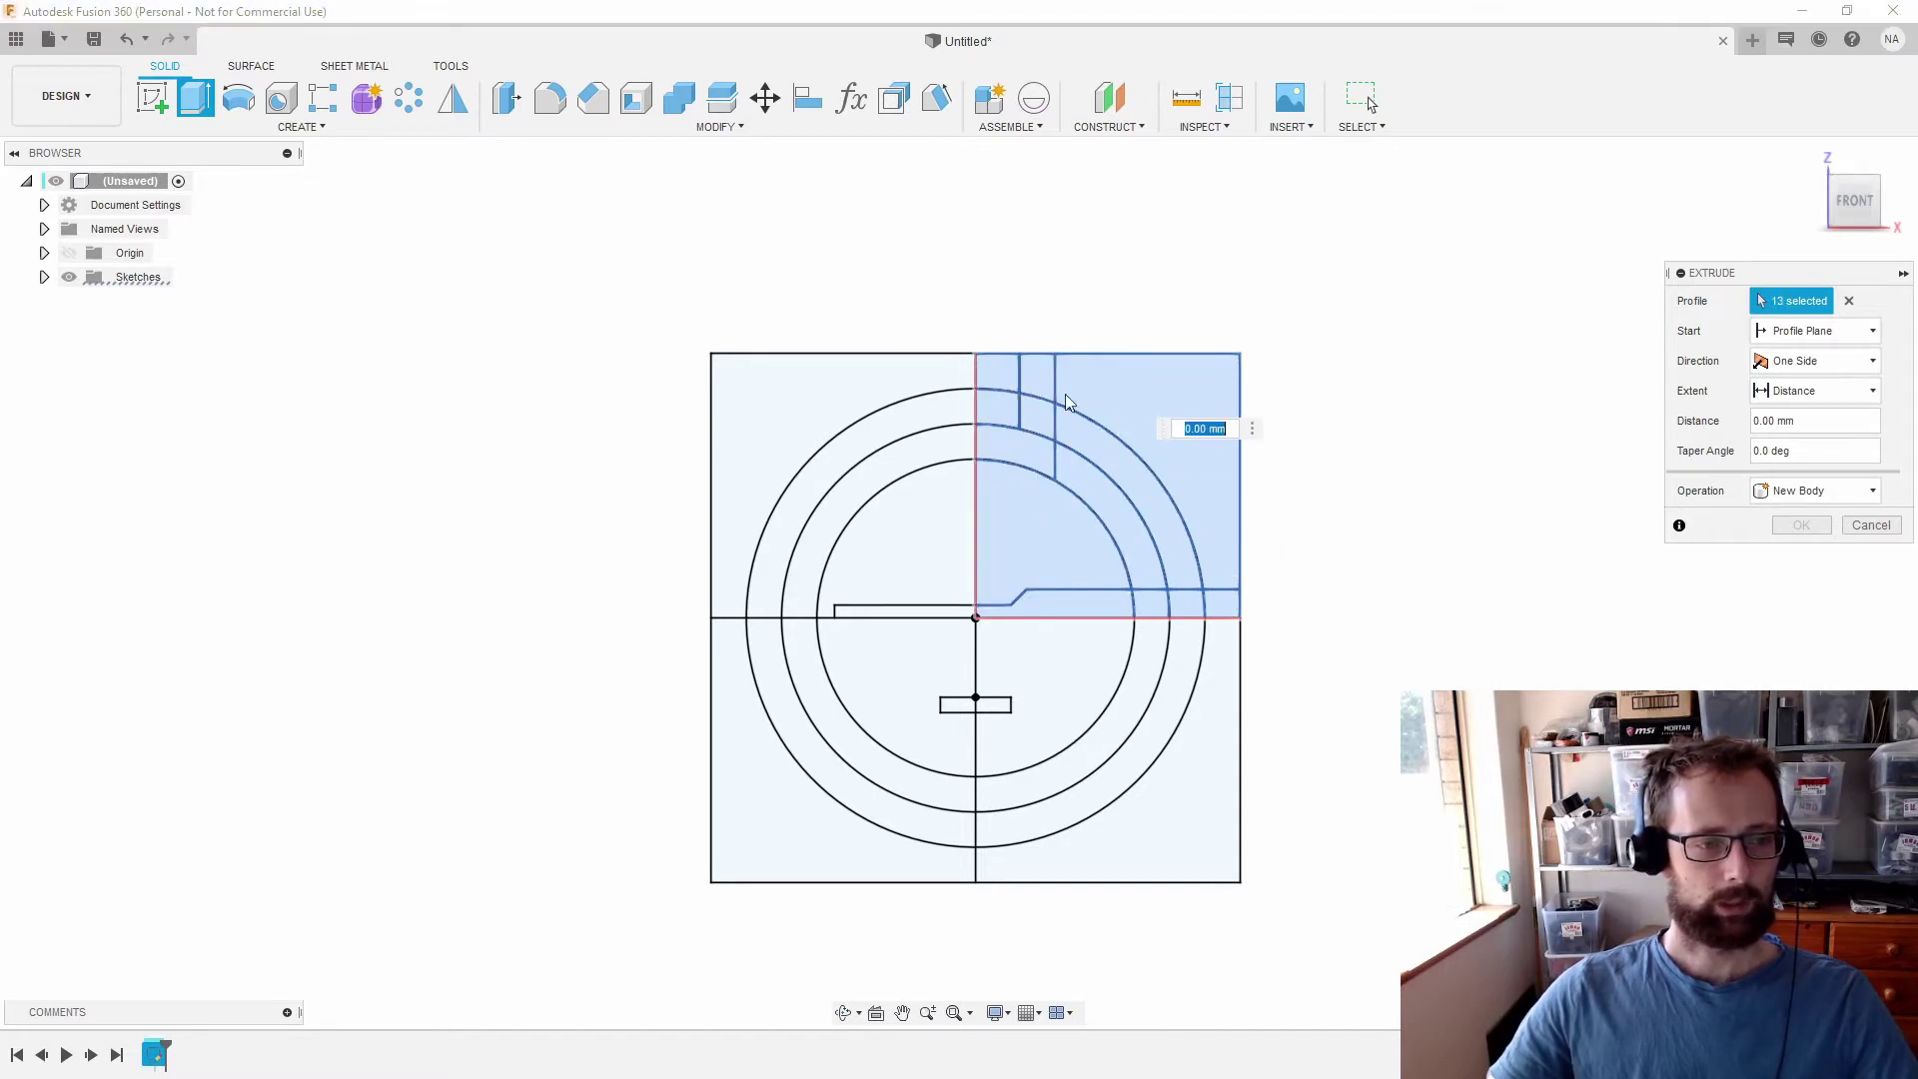
- Extrude them cube/2 (30 mm) as a new body and show Sketch1 again
type("35")
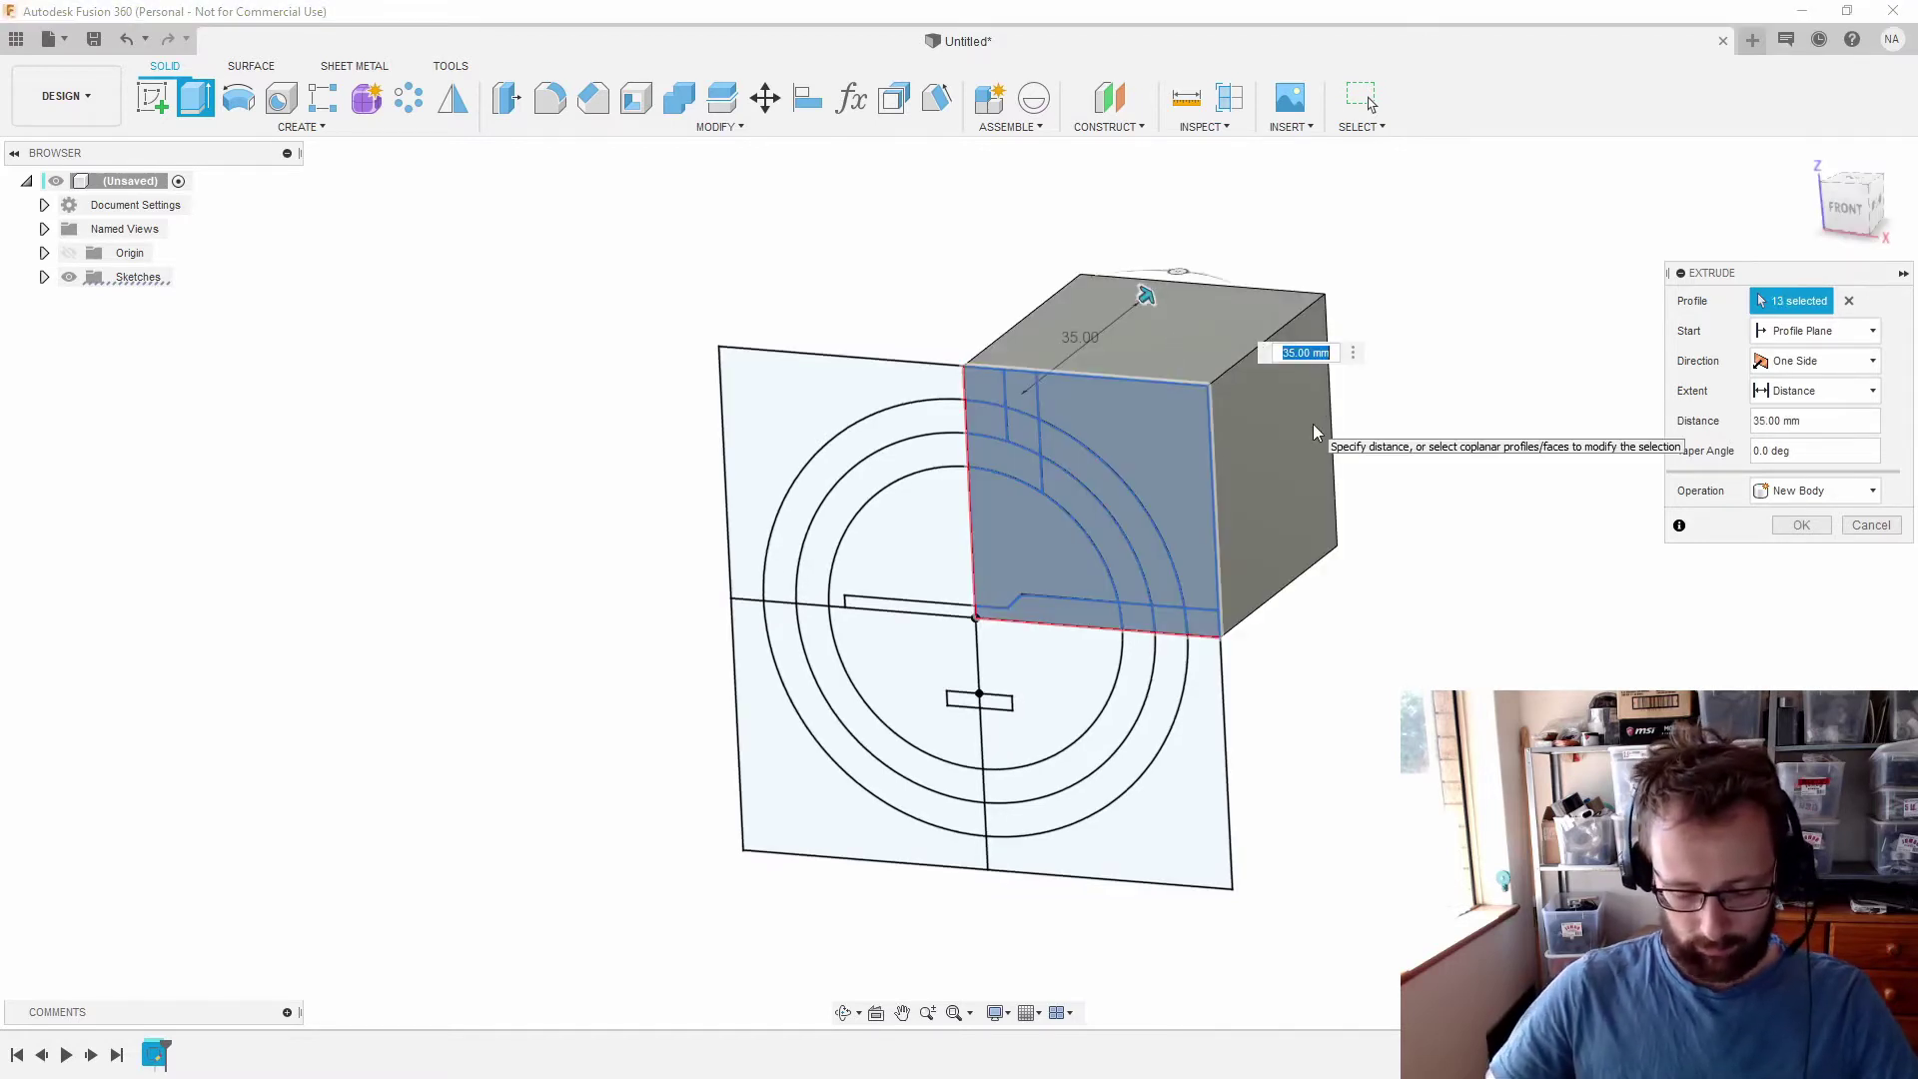
type("cu")
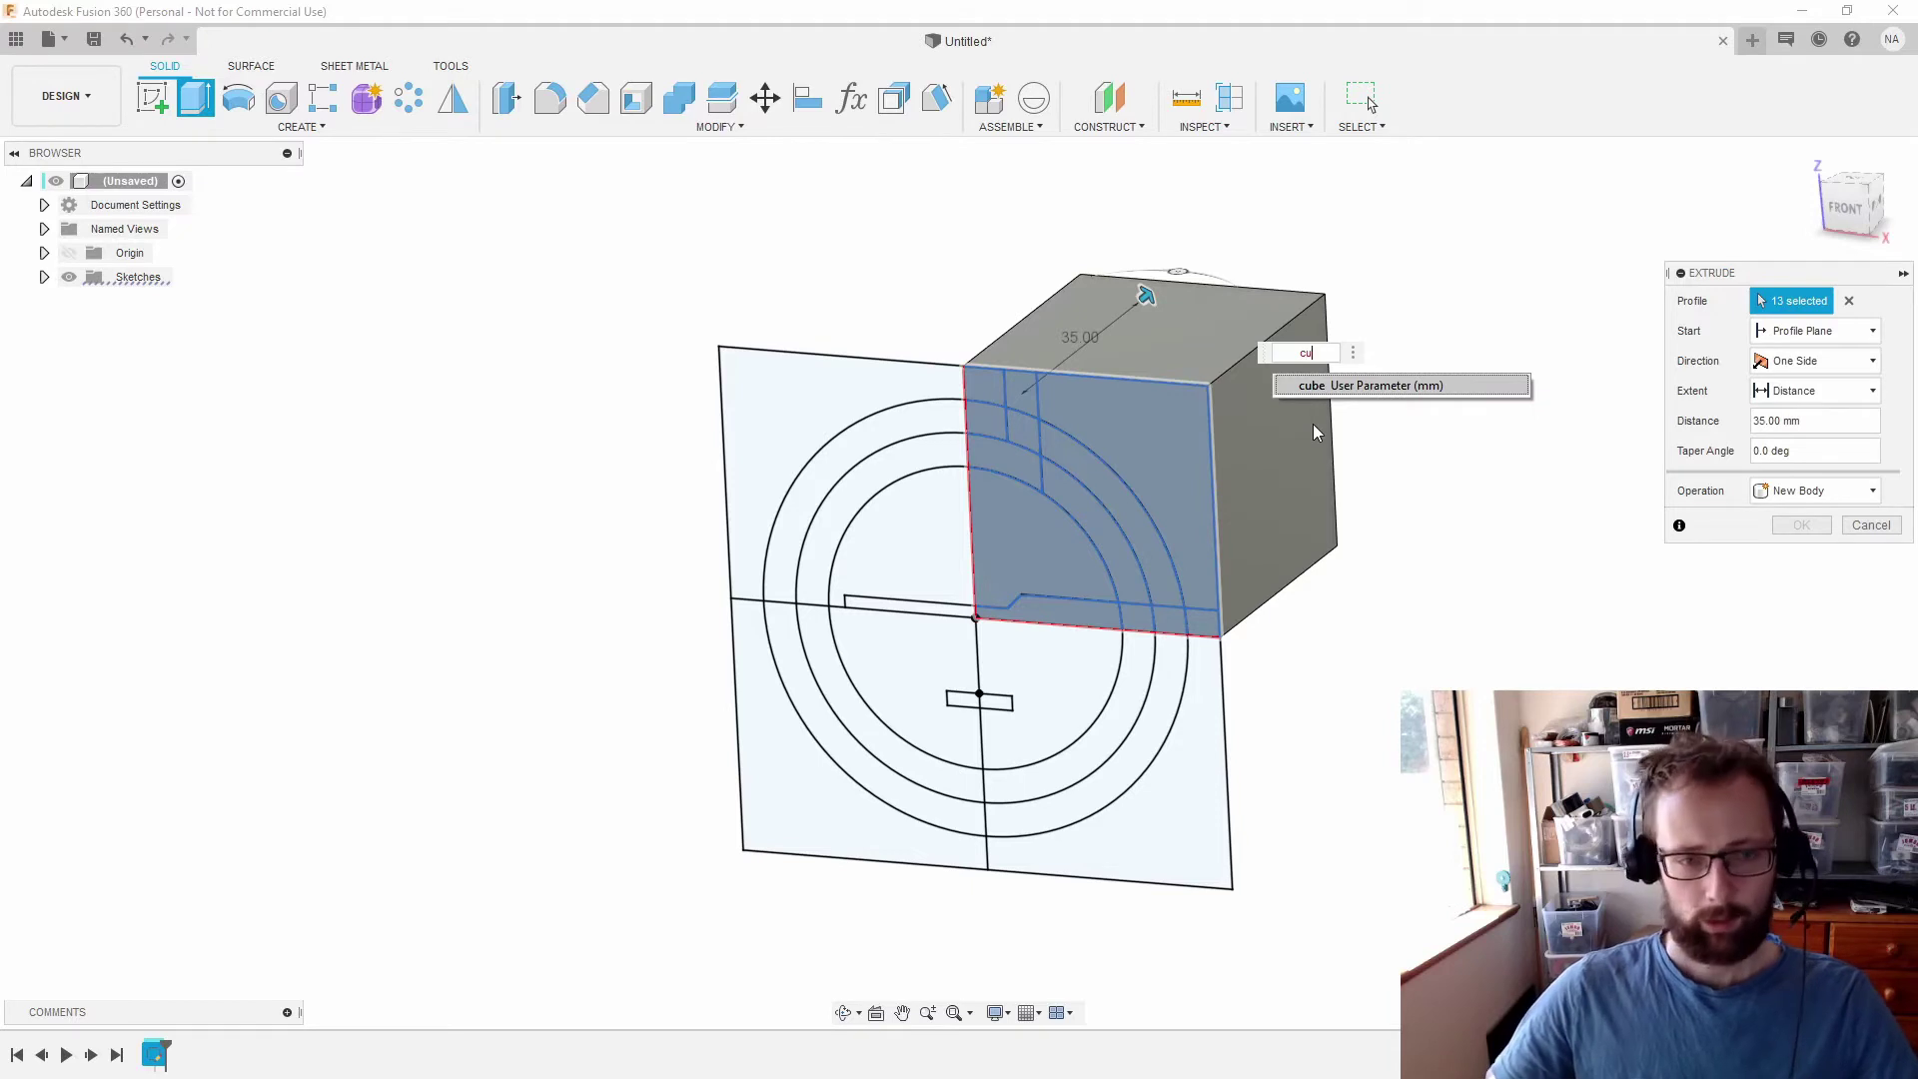
type("be/2")
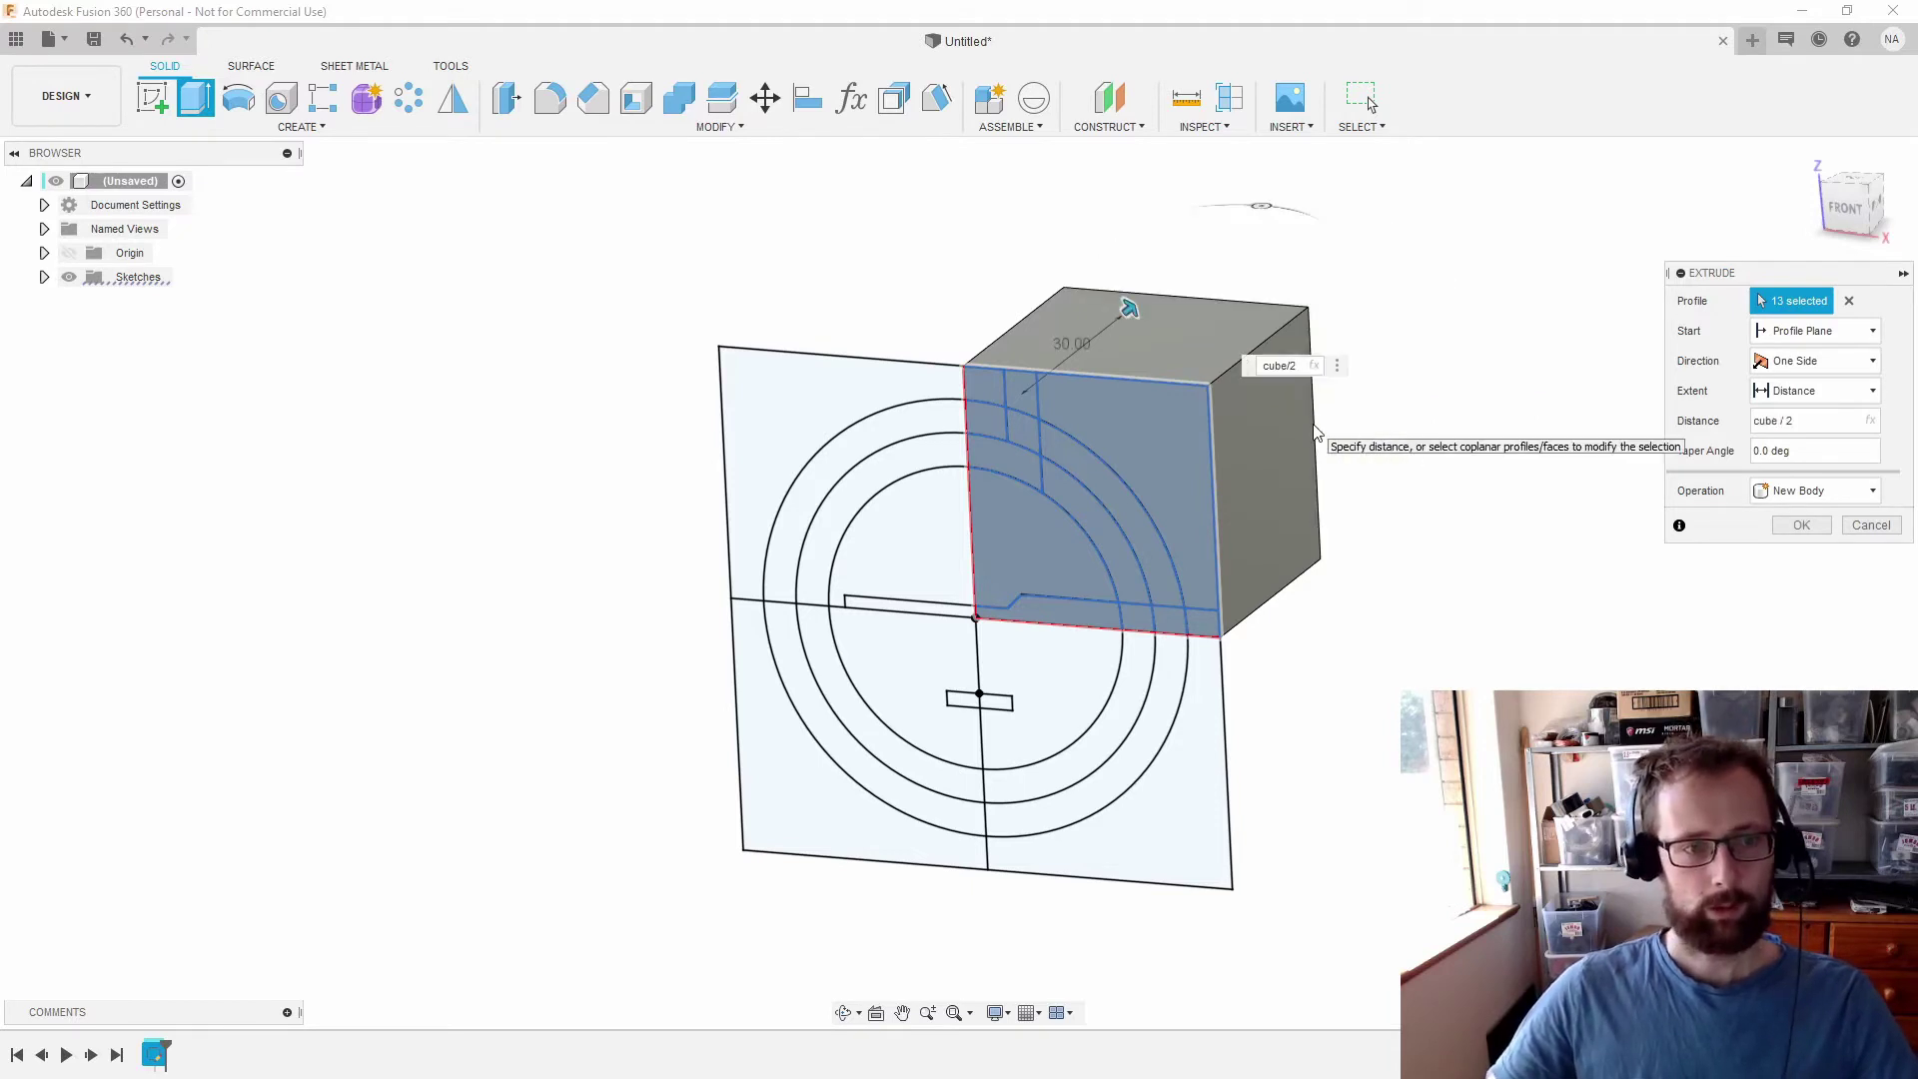
key("Return")
left_click(44, 301)
left_click(86, 327)
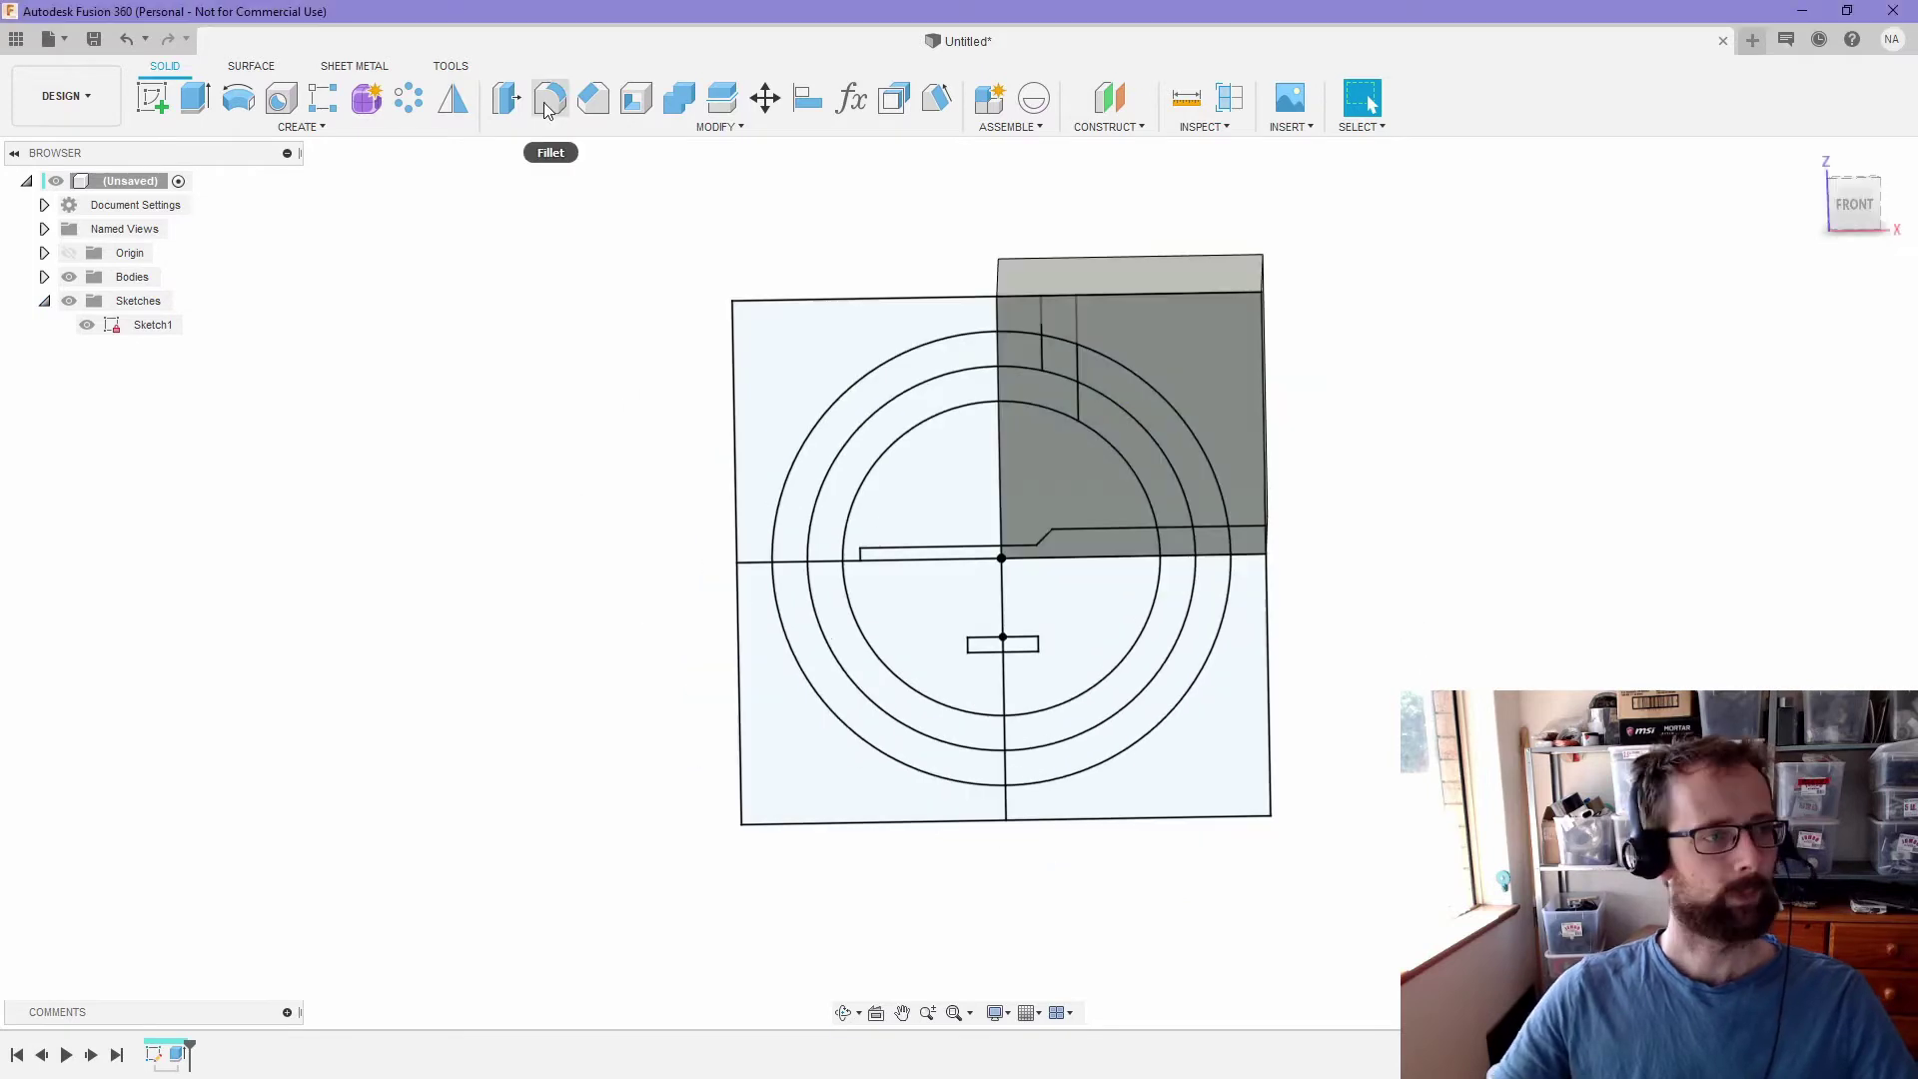
left_click(229, 106)
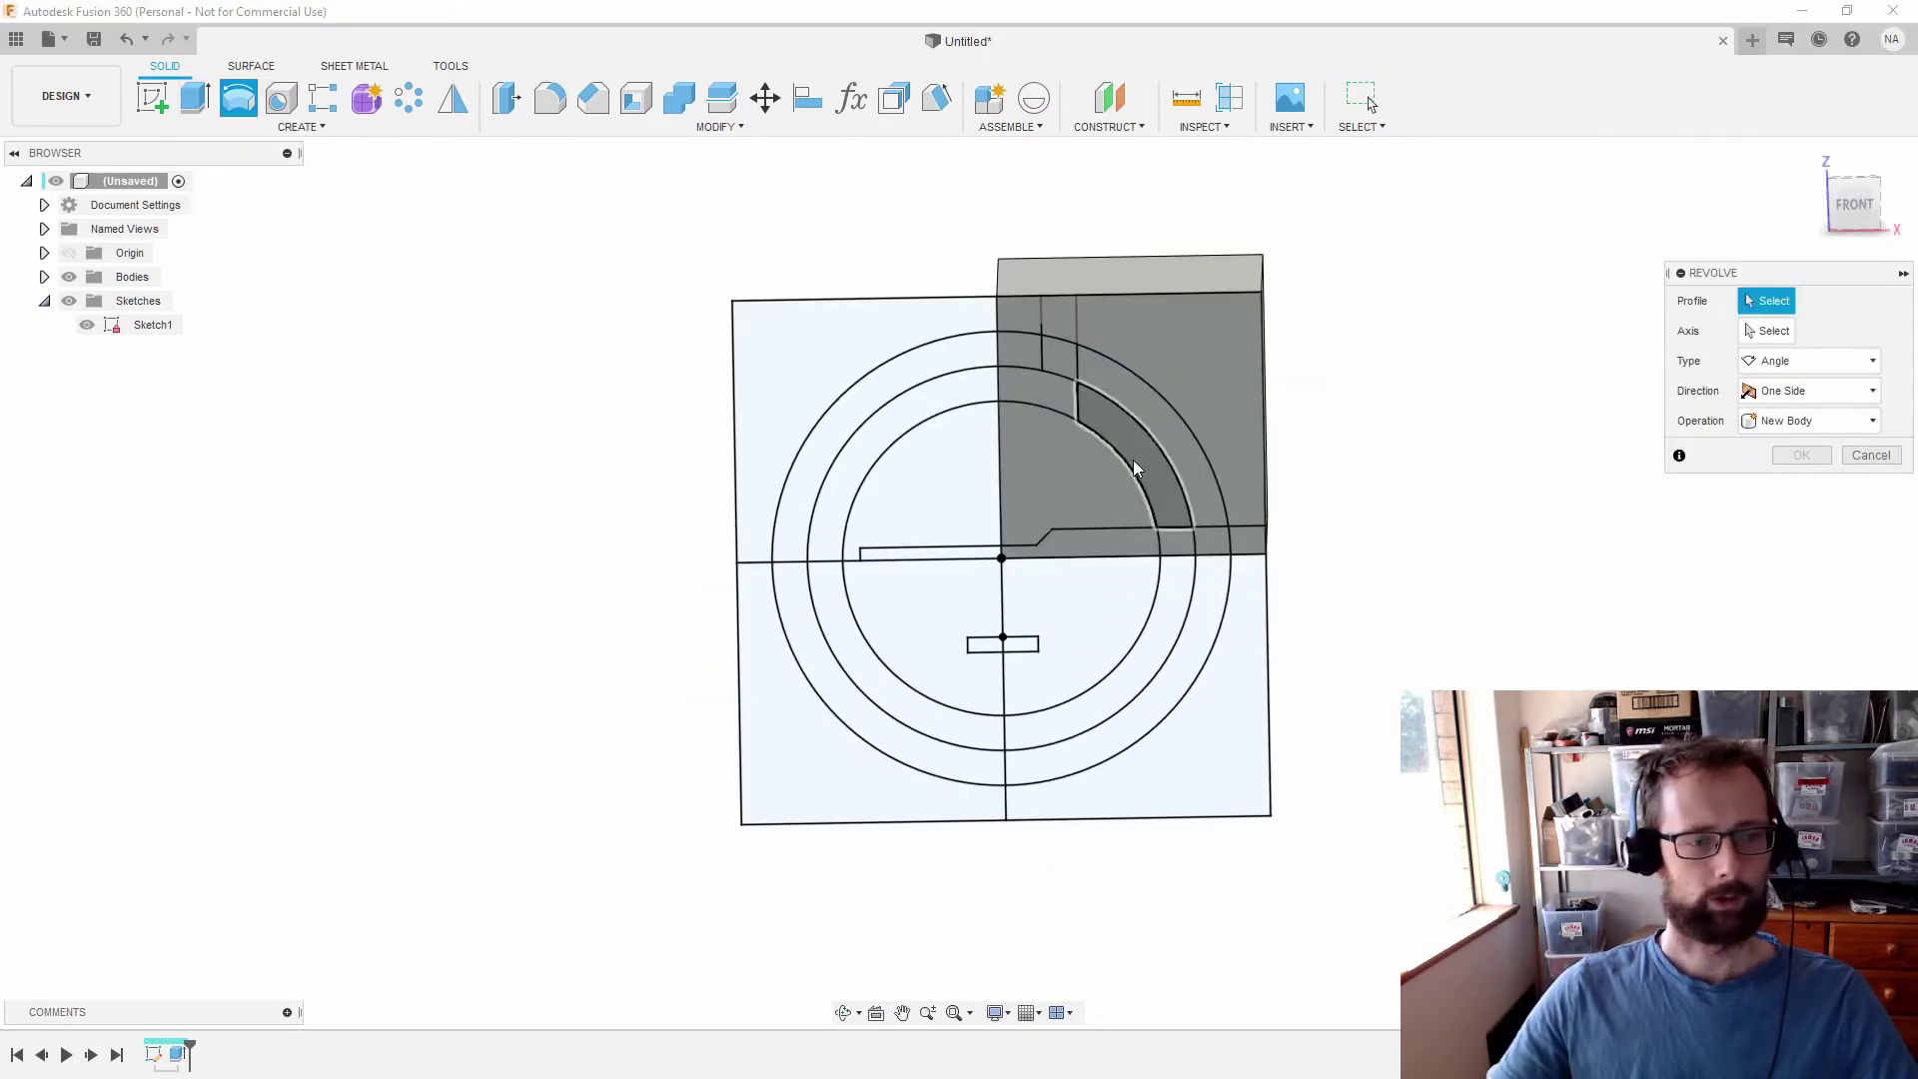
scroll(1167, 504, "up", 3)
left_click(1093, 596)
left_click(1188, 588)
left_click(1244, 574)
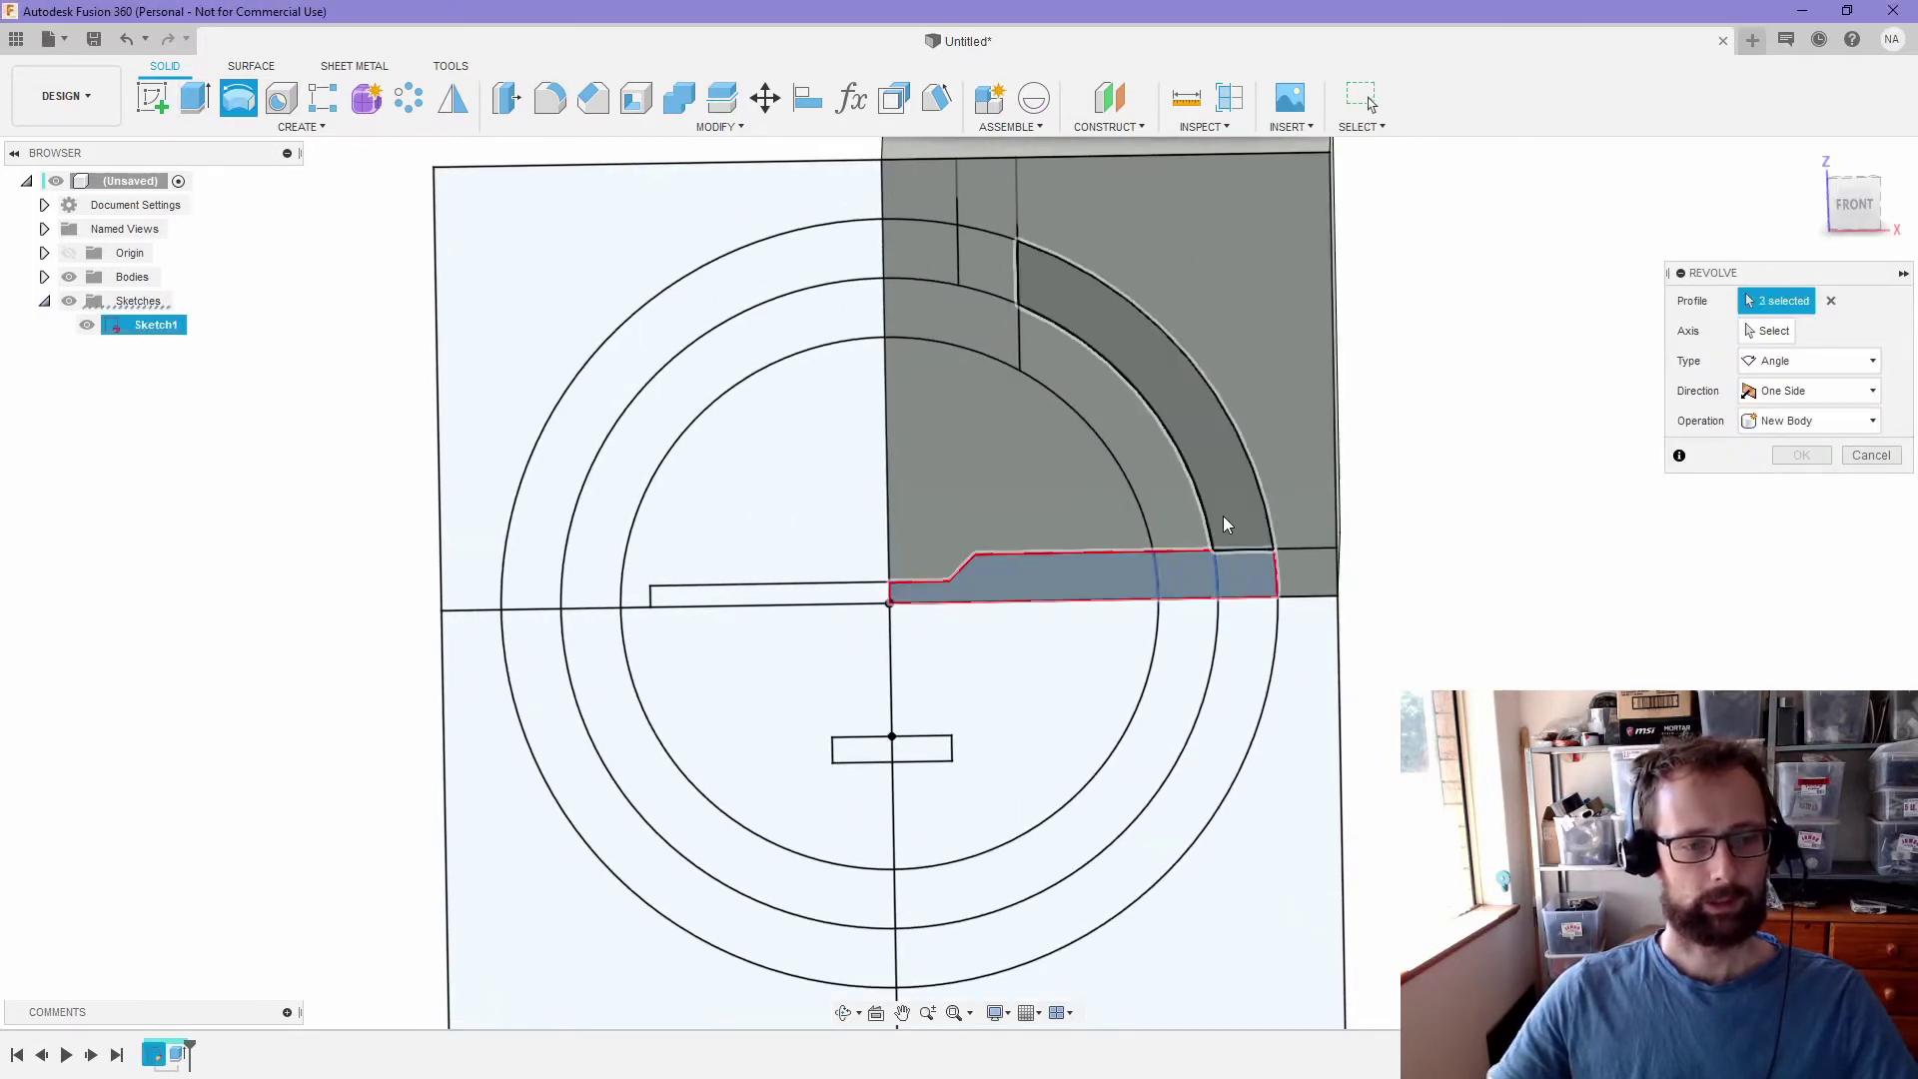
left_click(1220, 523)
left_click(1148, 489)
left_click(1007, 375)
left_click(998, 271)
left_click(950, 242)
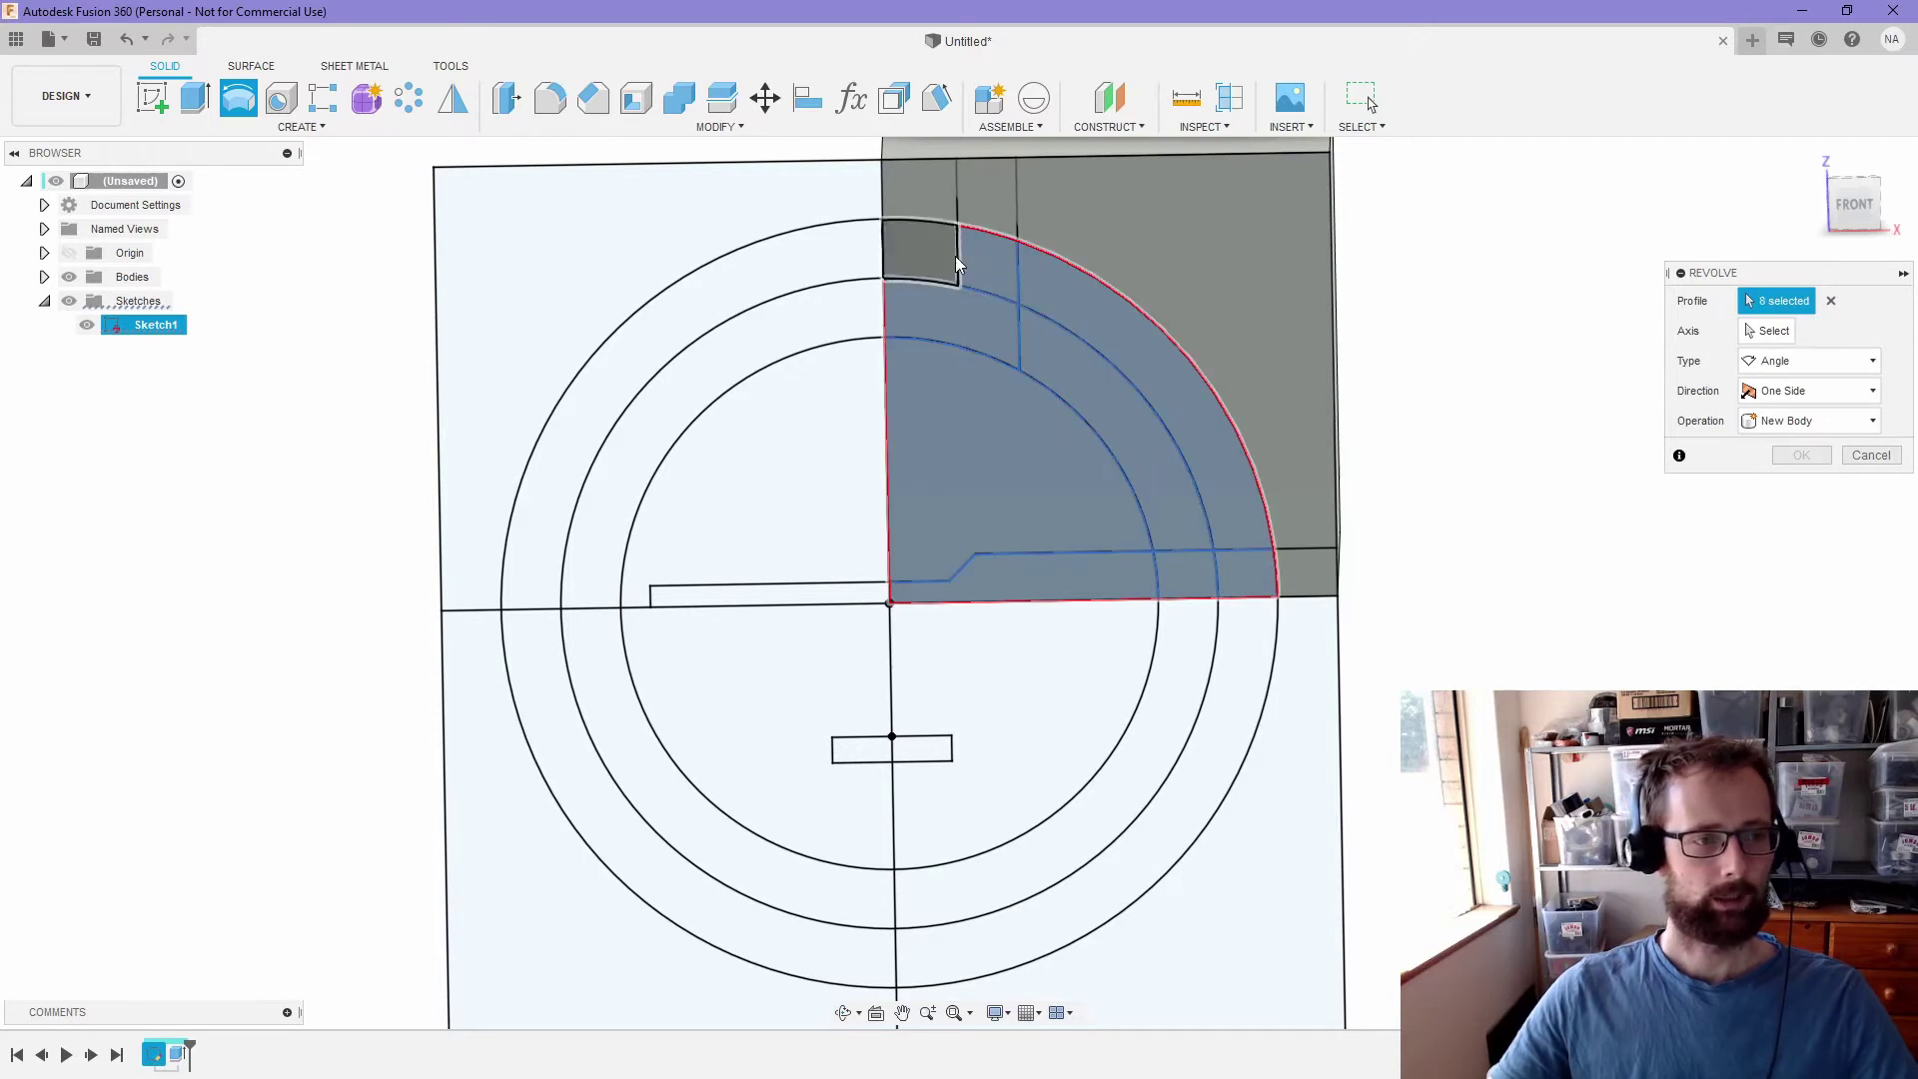
left_click(927, 315)
left_click(1770, 331)
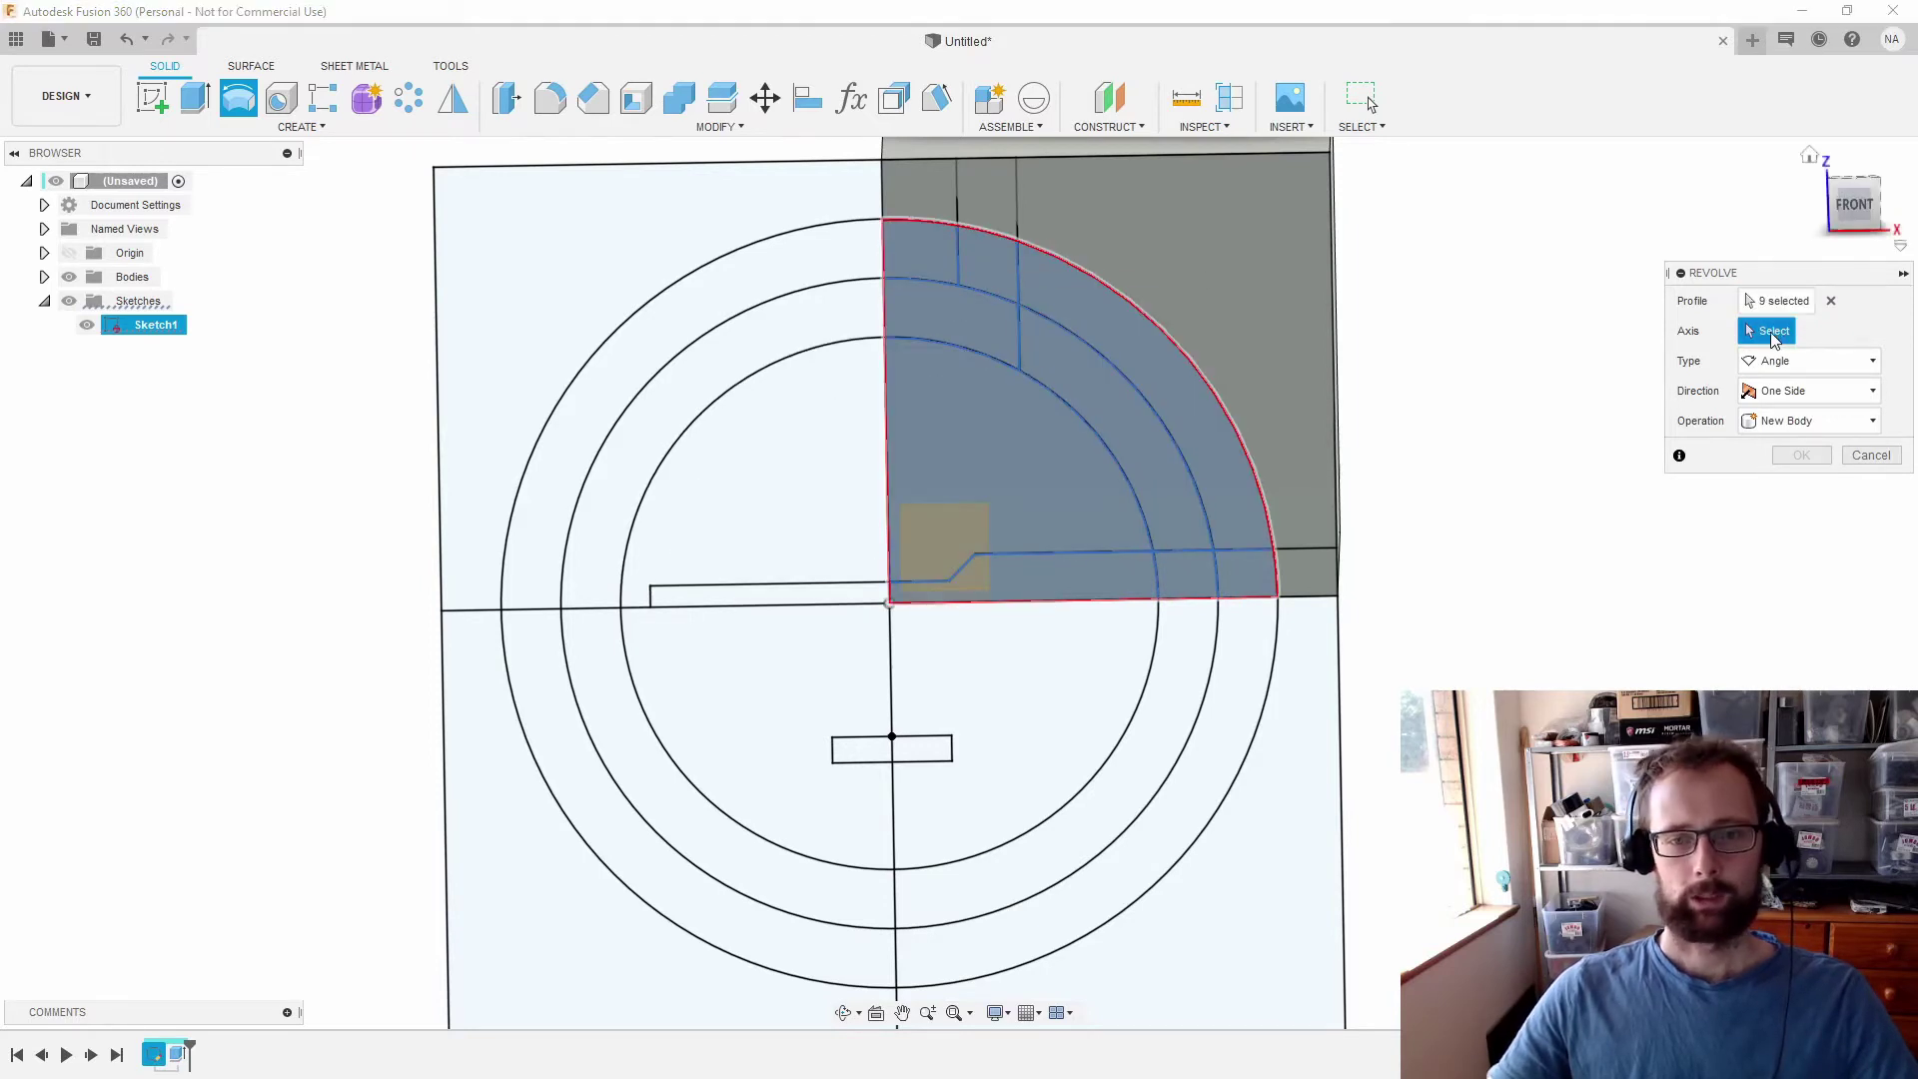
left_click(1059, 607)
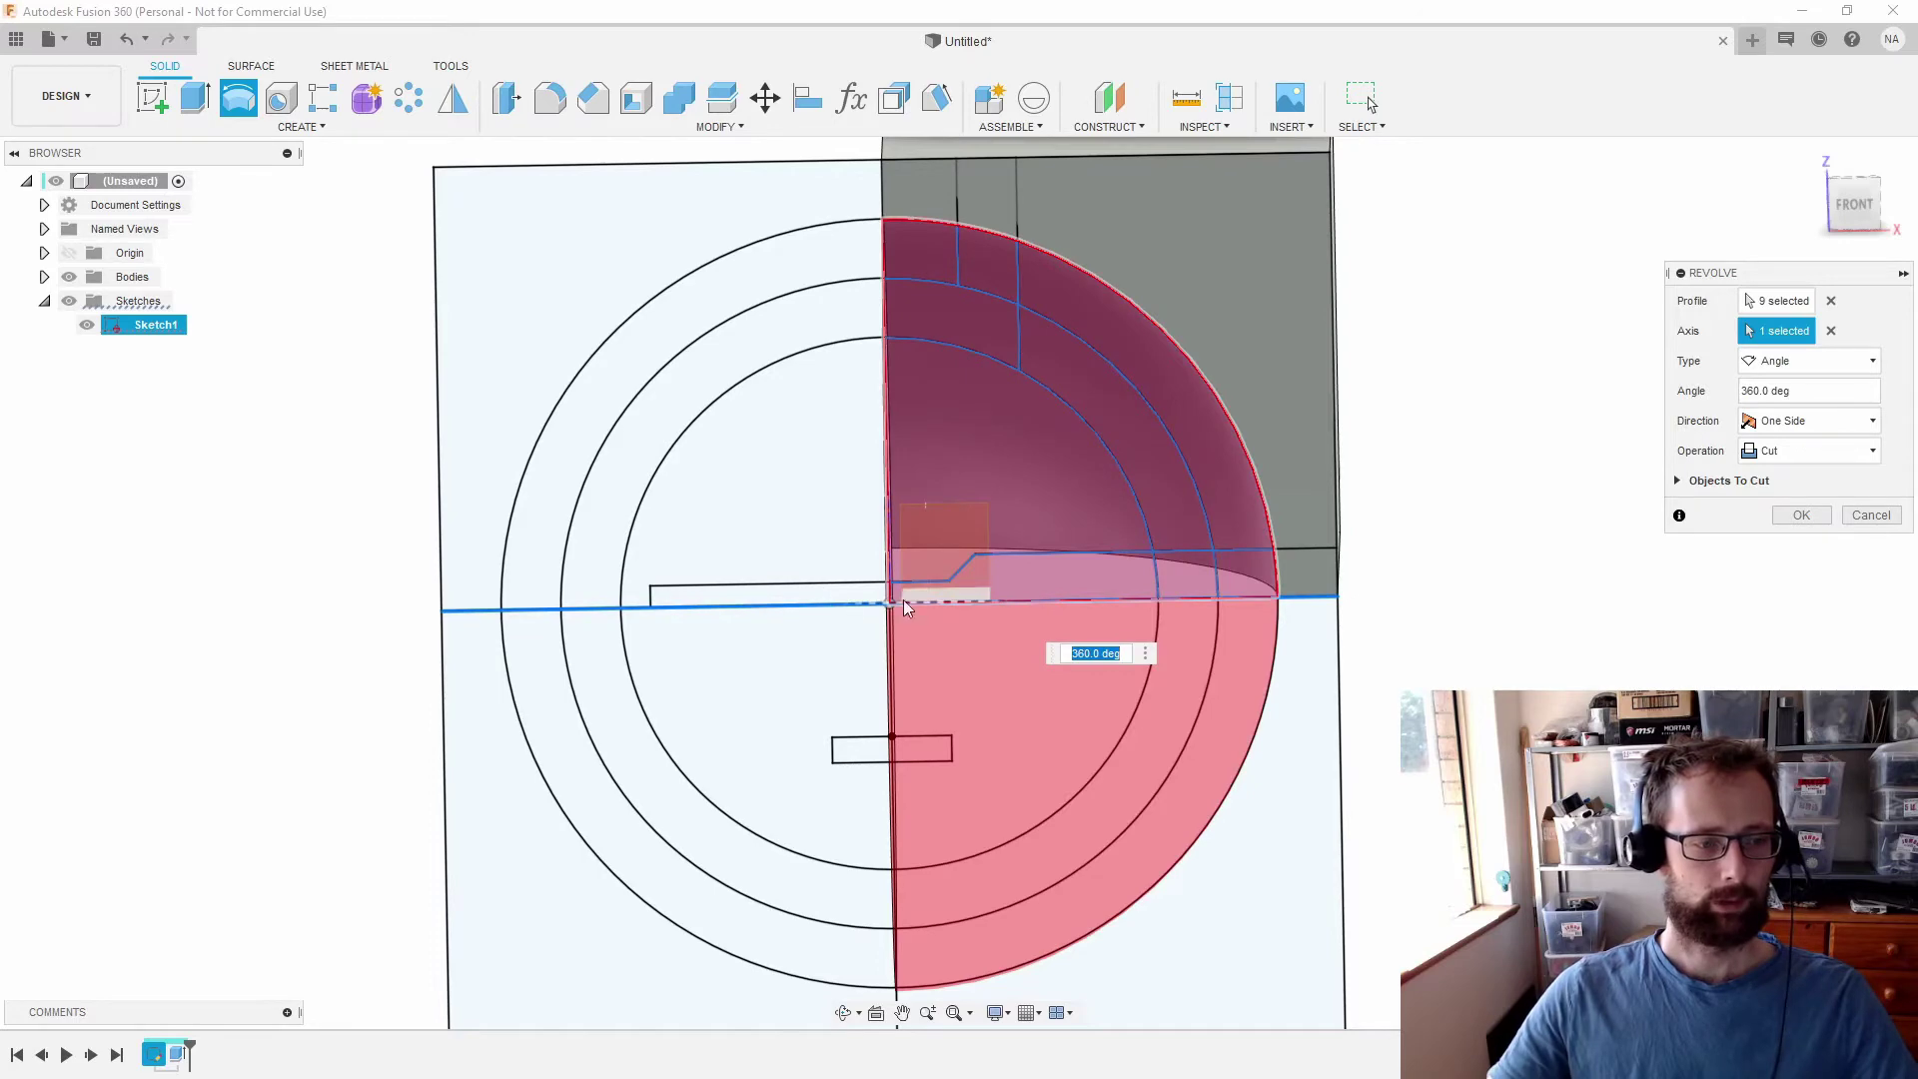
middle_click_drag(1480, 562, 1429, 555, "shift")
left_click(1860, 515)
mouse_move(1184, 475)
middle_mouse_down("shift")
mouse_move(1257, 487)
mouse_move(1346, 397)
middle_mouse_up("shift")
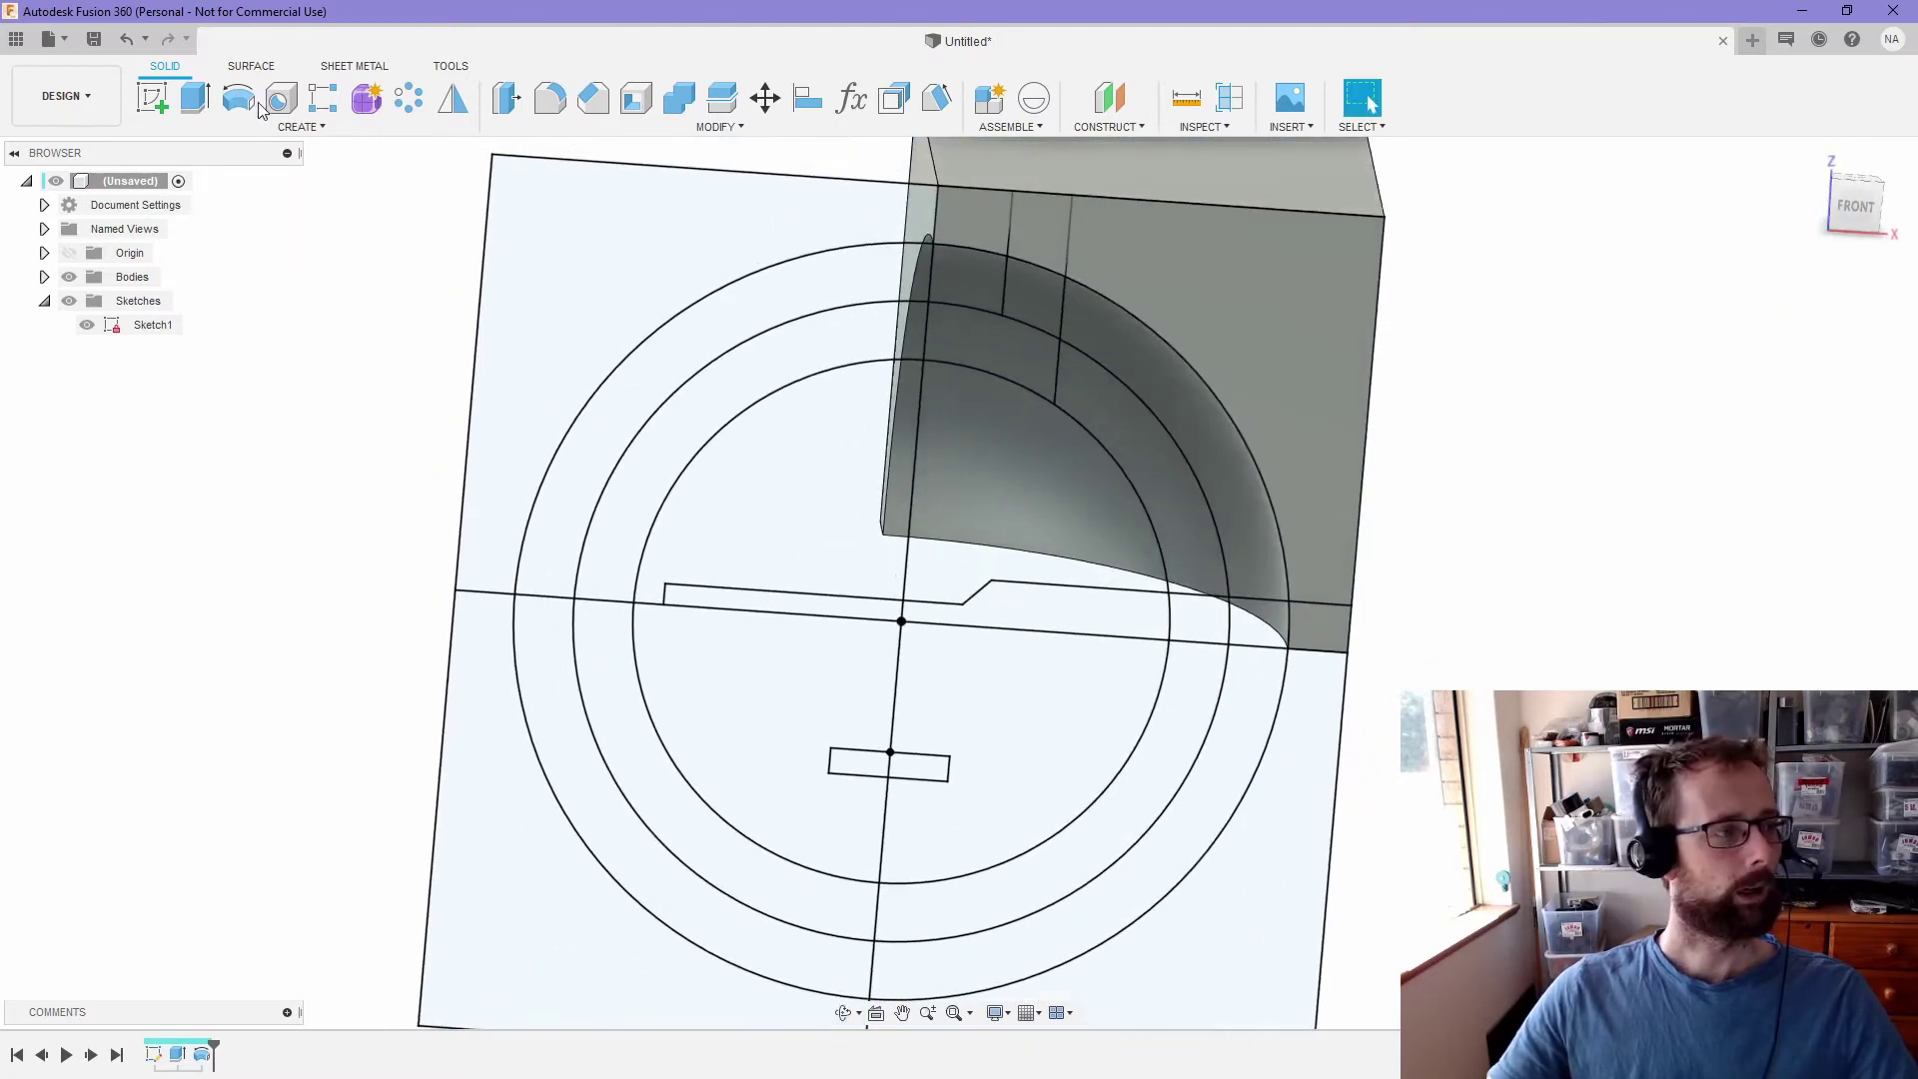
- Revolve the two small top profiles 90° around the vertical edge, joining them to the corner body
left_click(237, 96)
left_click(969, 299)
left_click(981, 338)
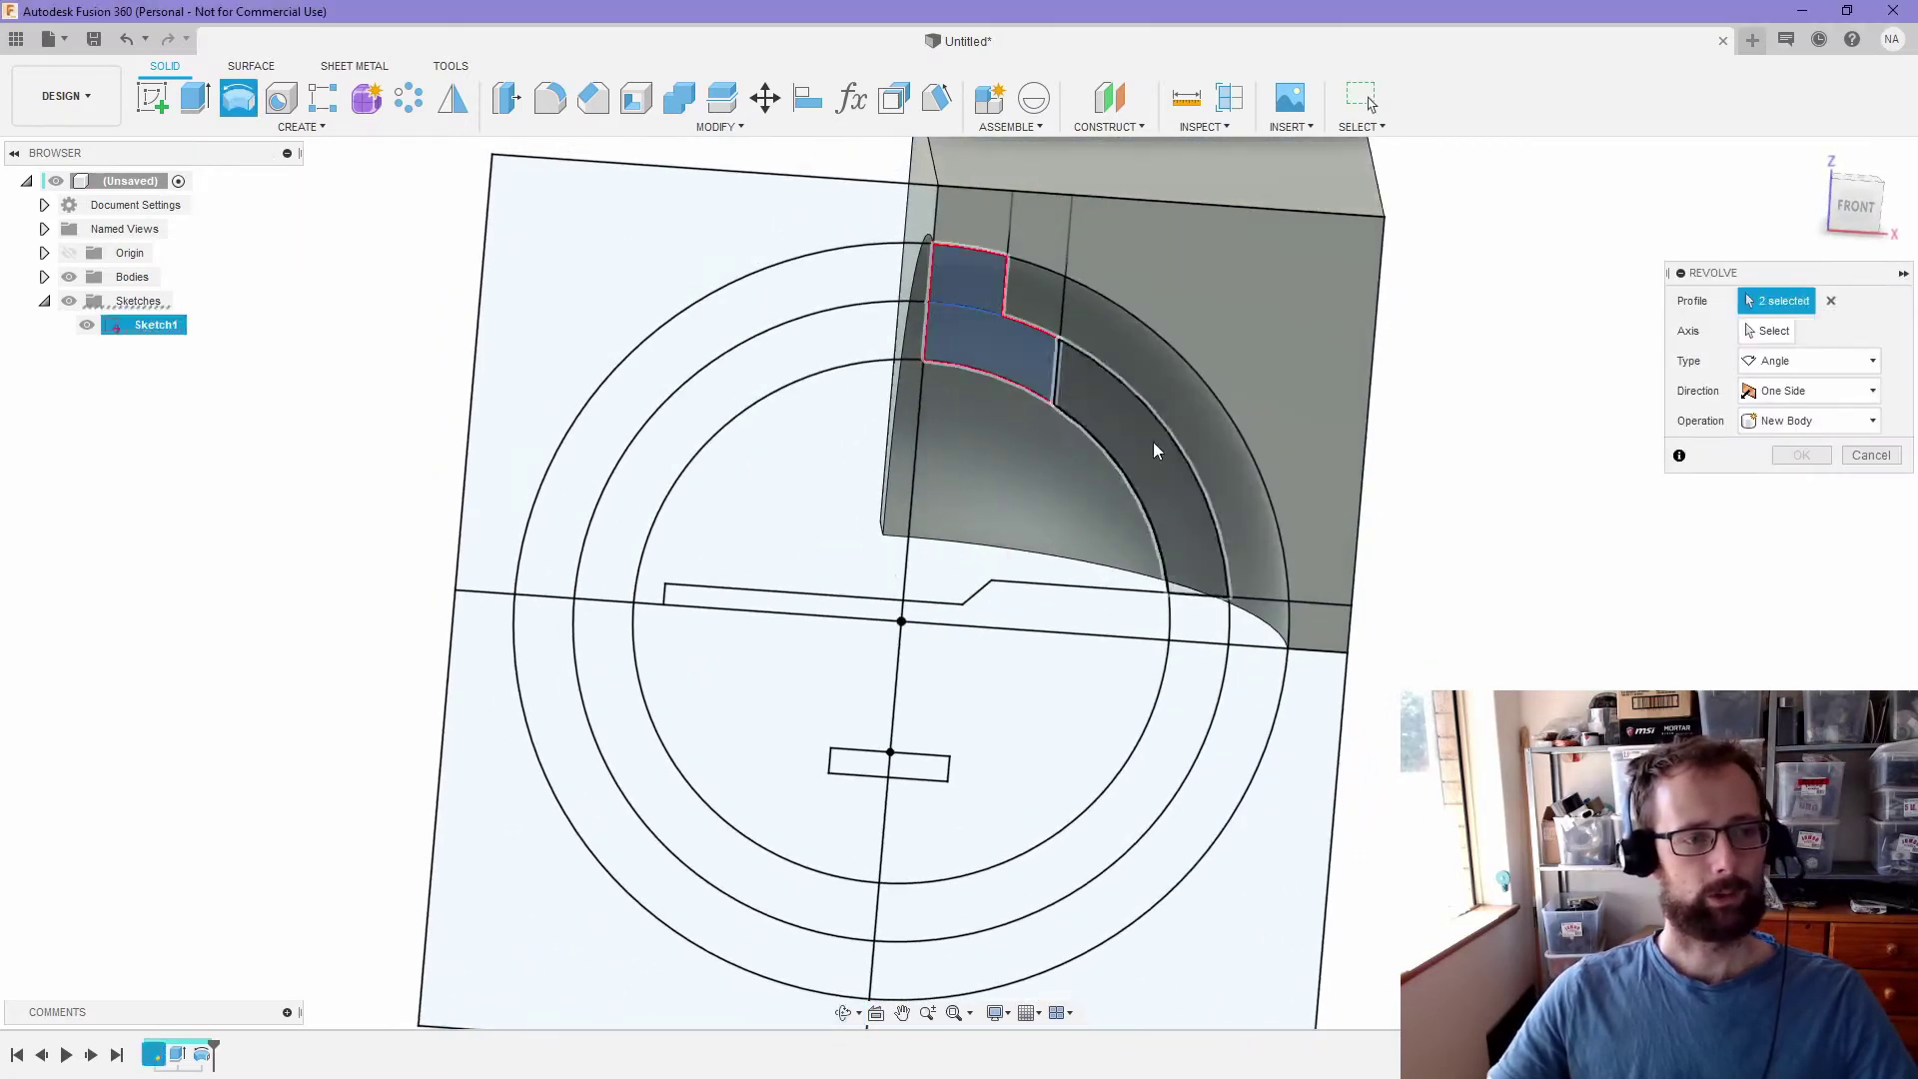
left_click(1769, 331)
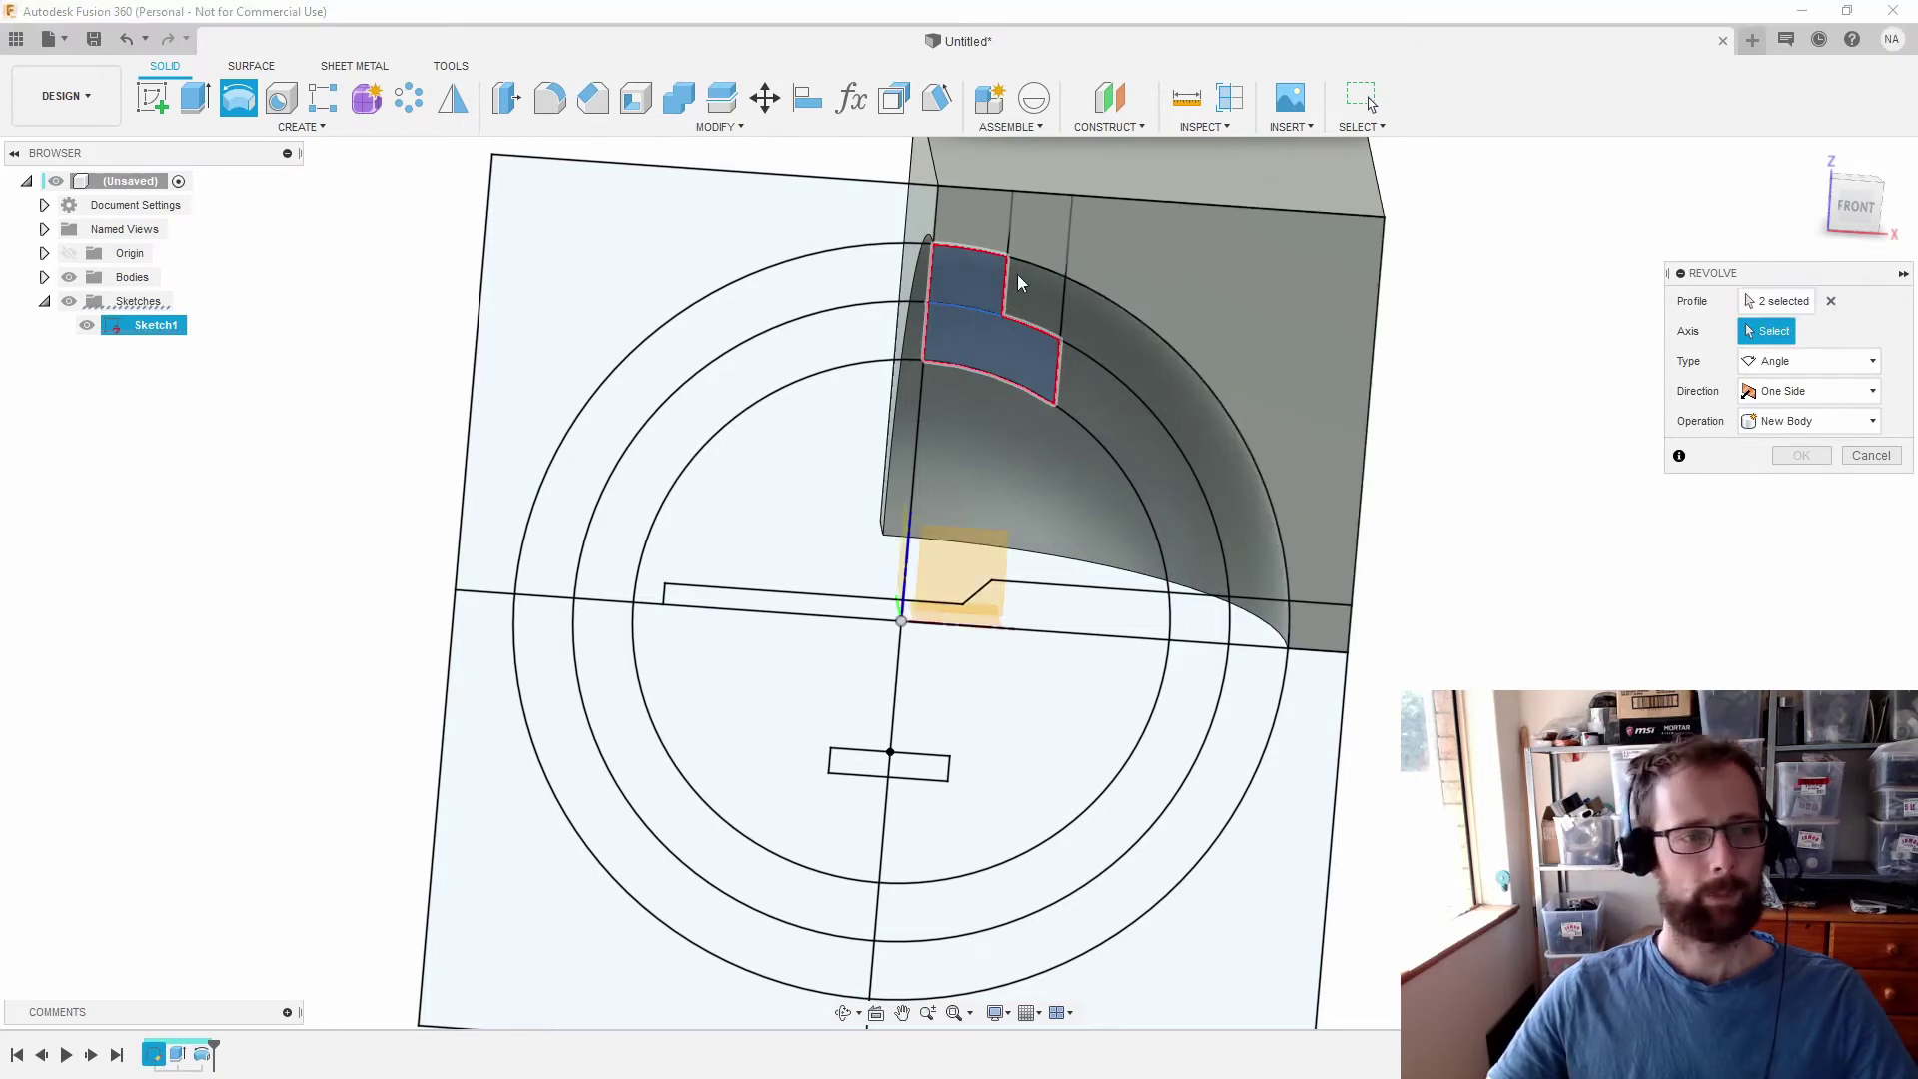
left_click(940, 284)
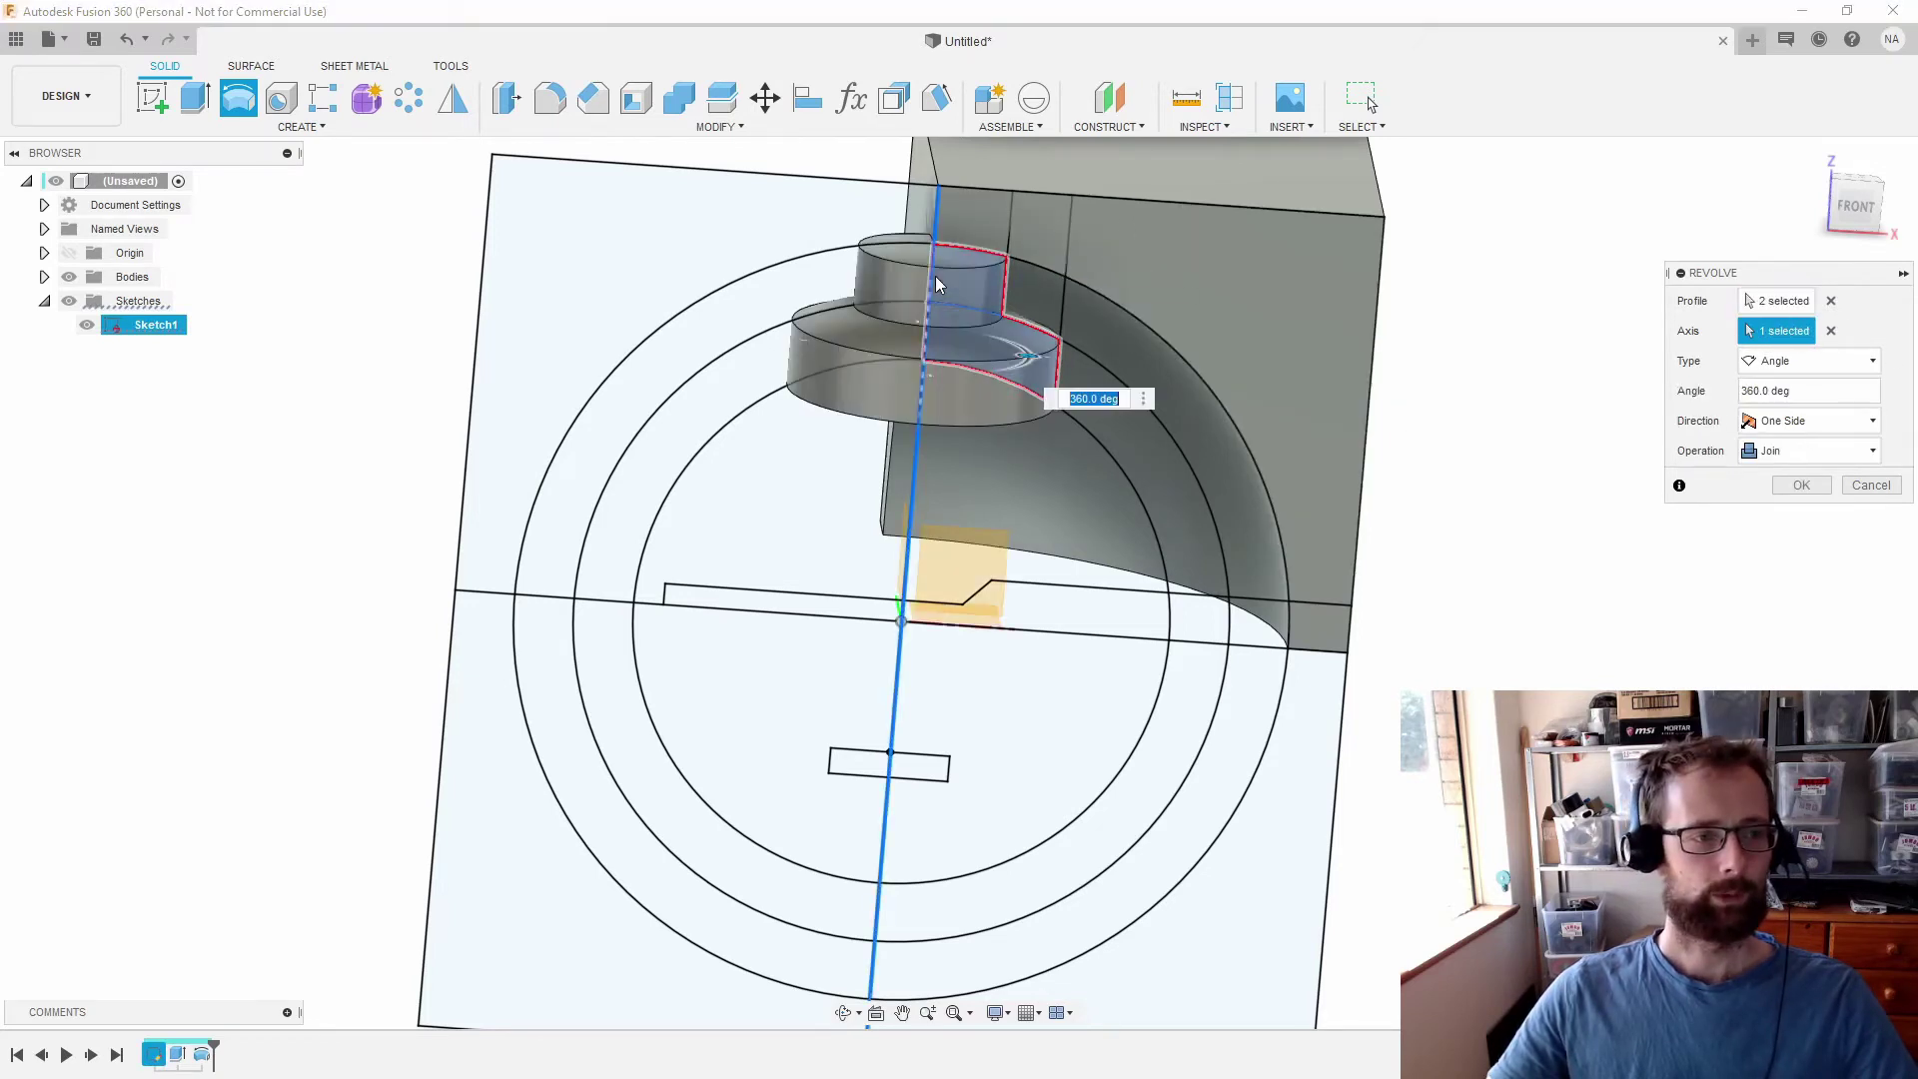
left_click(1808, 361)
left_click(1803, 391)
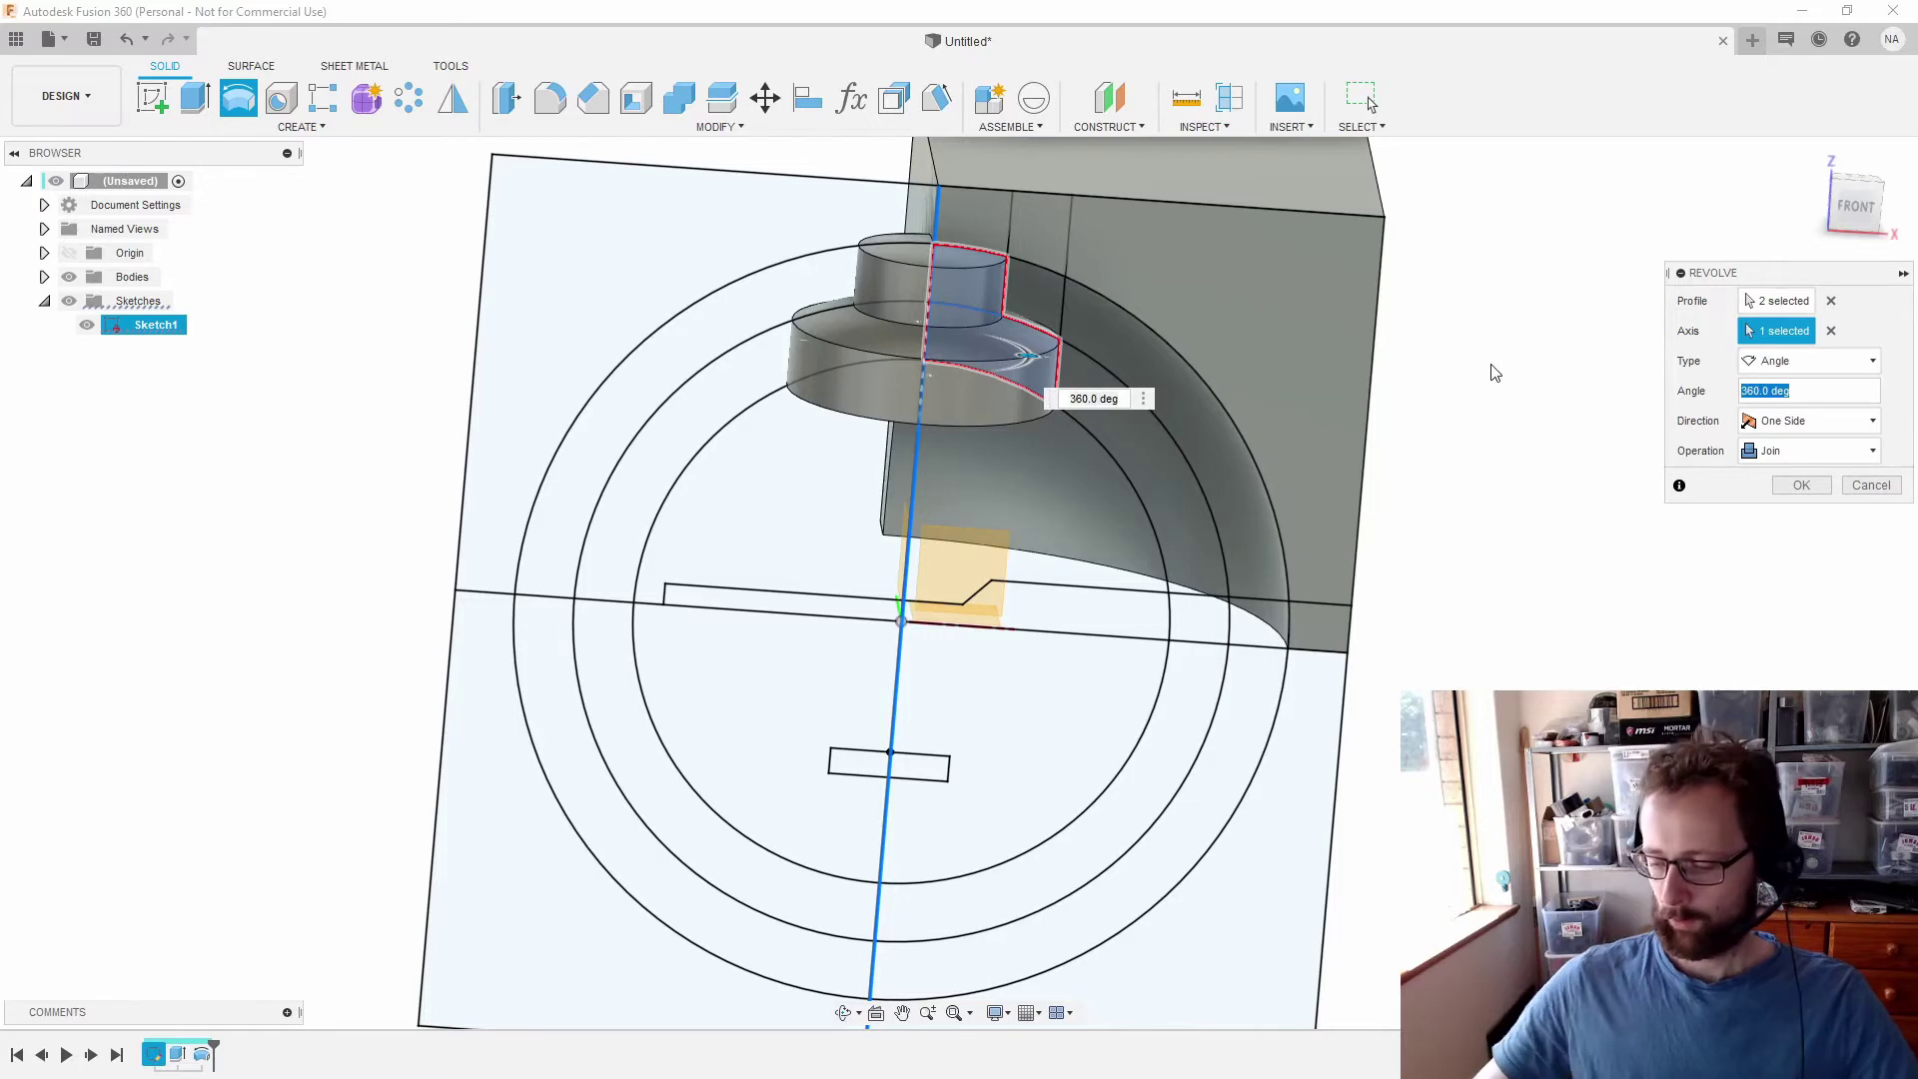
type("90")
middle_click_drag(886, 335, 1594, 584, "shift")
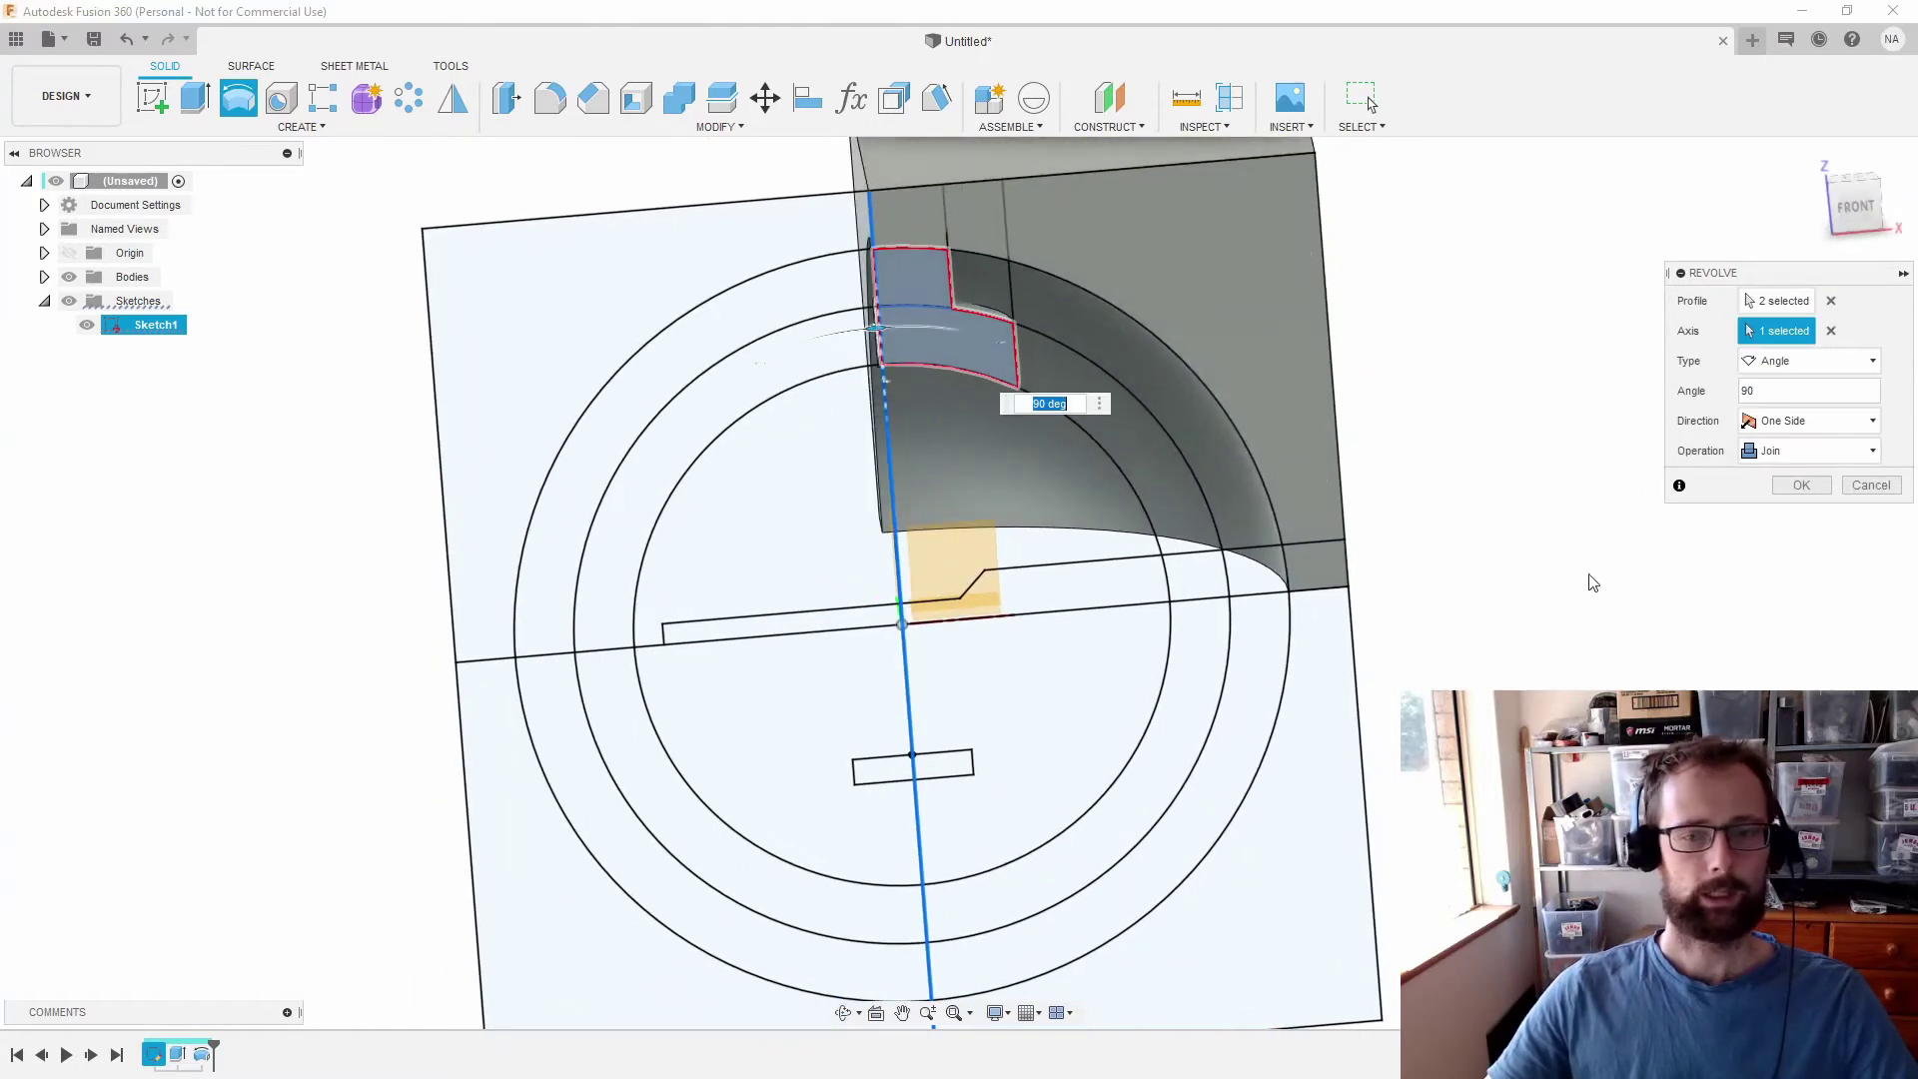
left_click(1783, 494)
mouse_move(1374, 416)
middle_mouse_down("shift")
mouse_move(1345, 440)
mouse_move(1364, 445)
middle_mouse_up("shift")
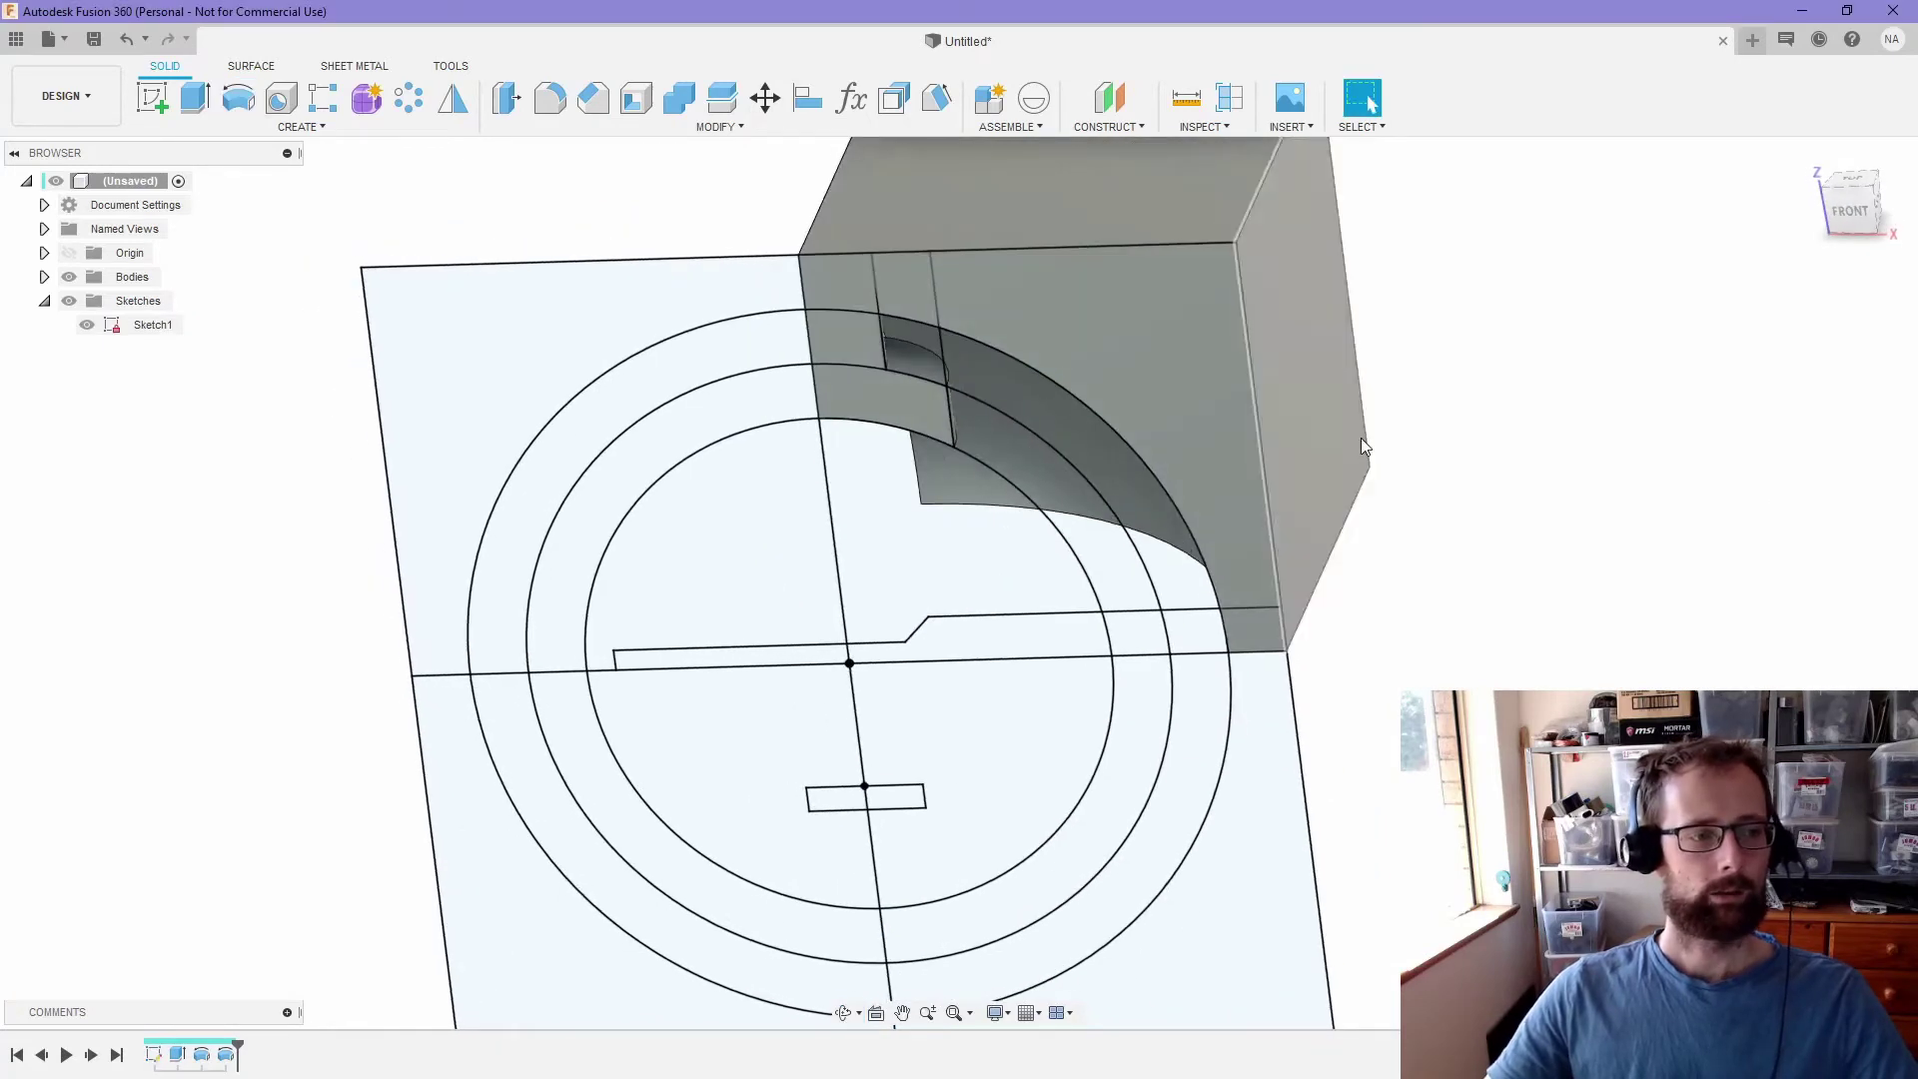
- Create a construction axis through the sketch origin and the cube's top-right corner
left_click(1116, 115)
left_click(1115, 127)
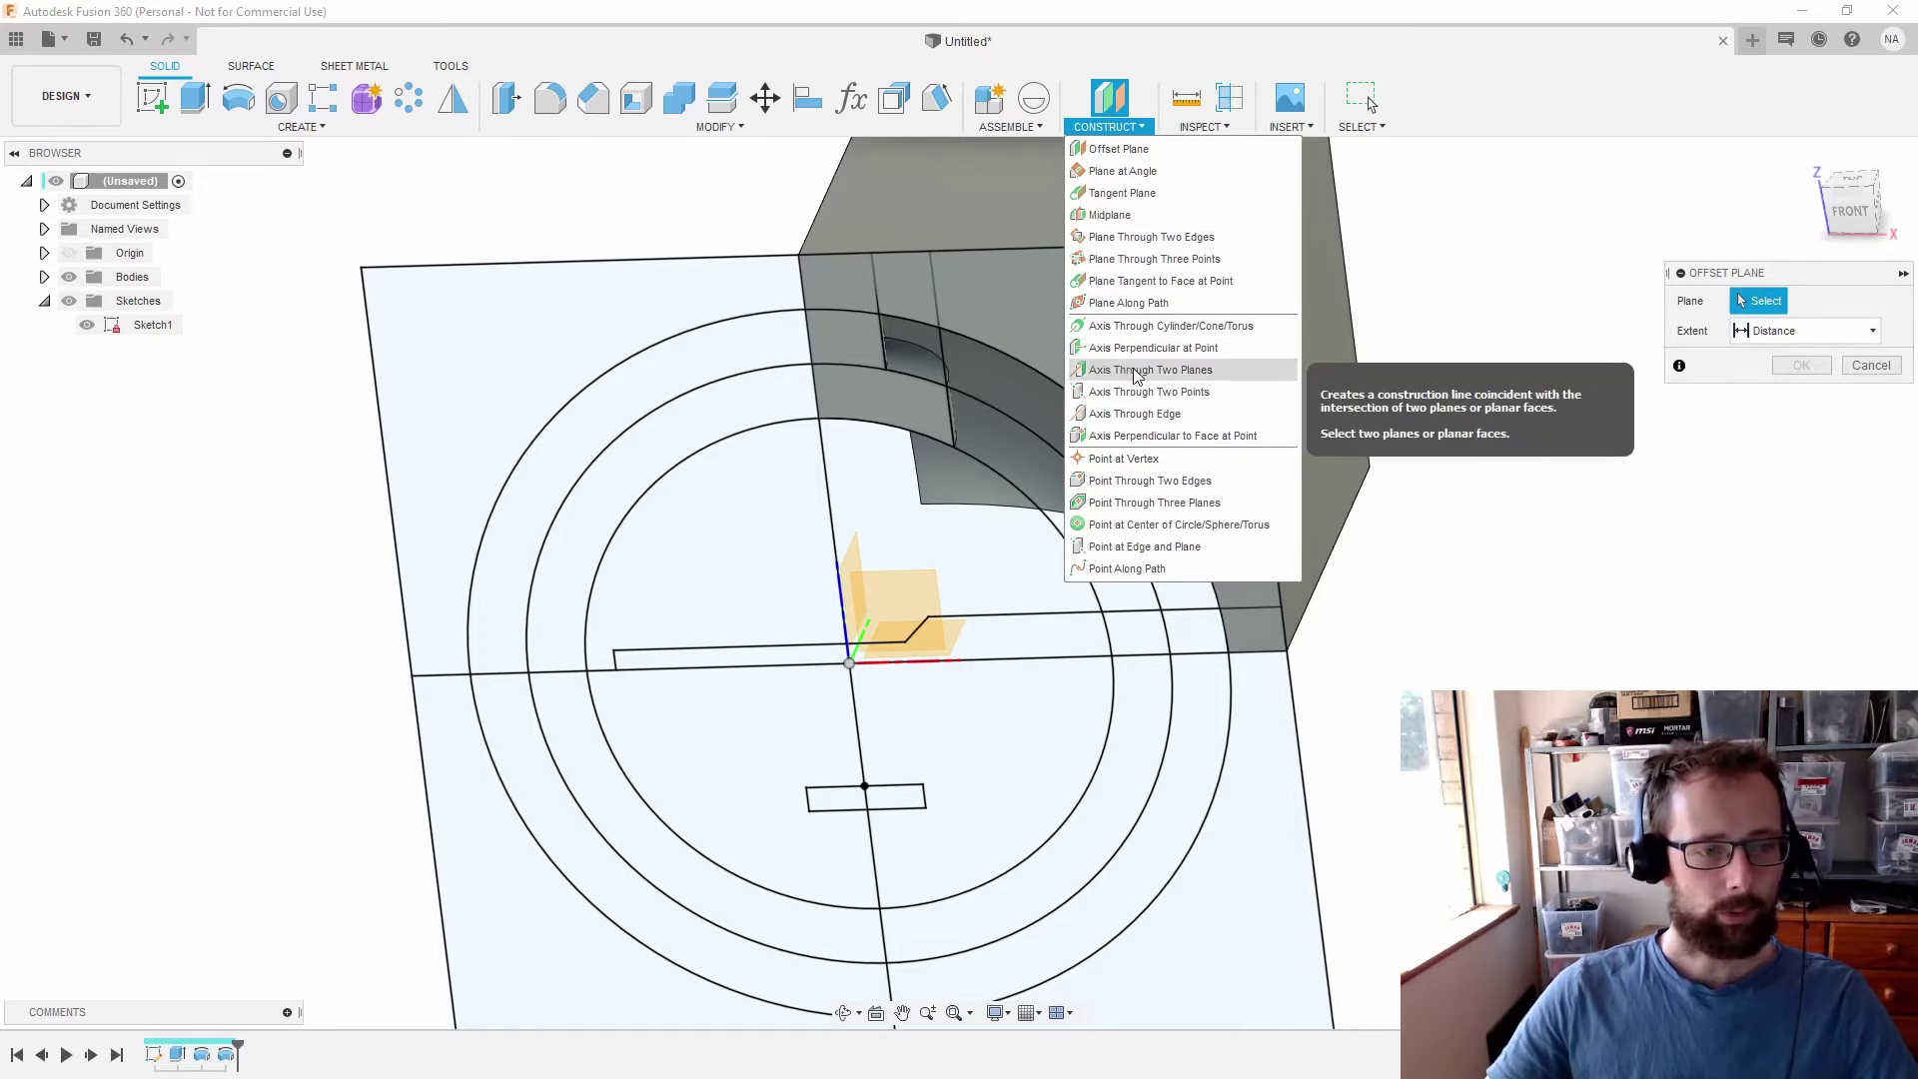
left_click(1144, 393)
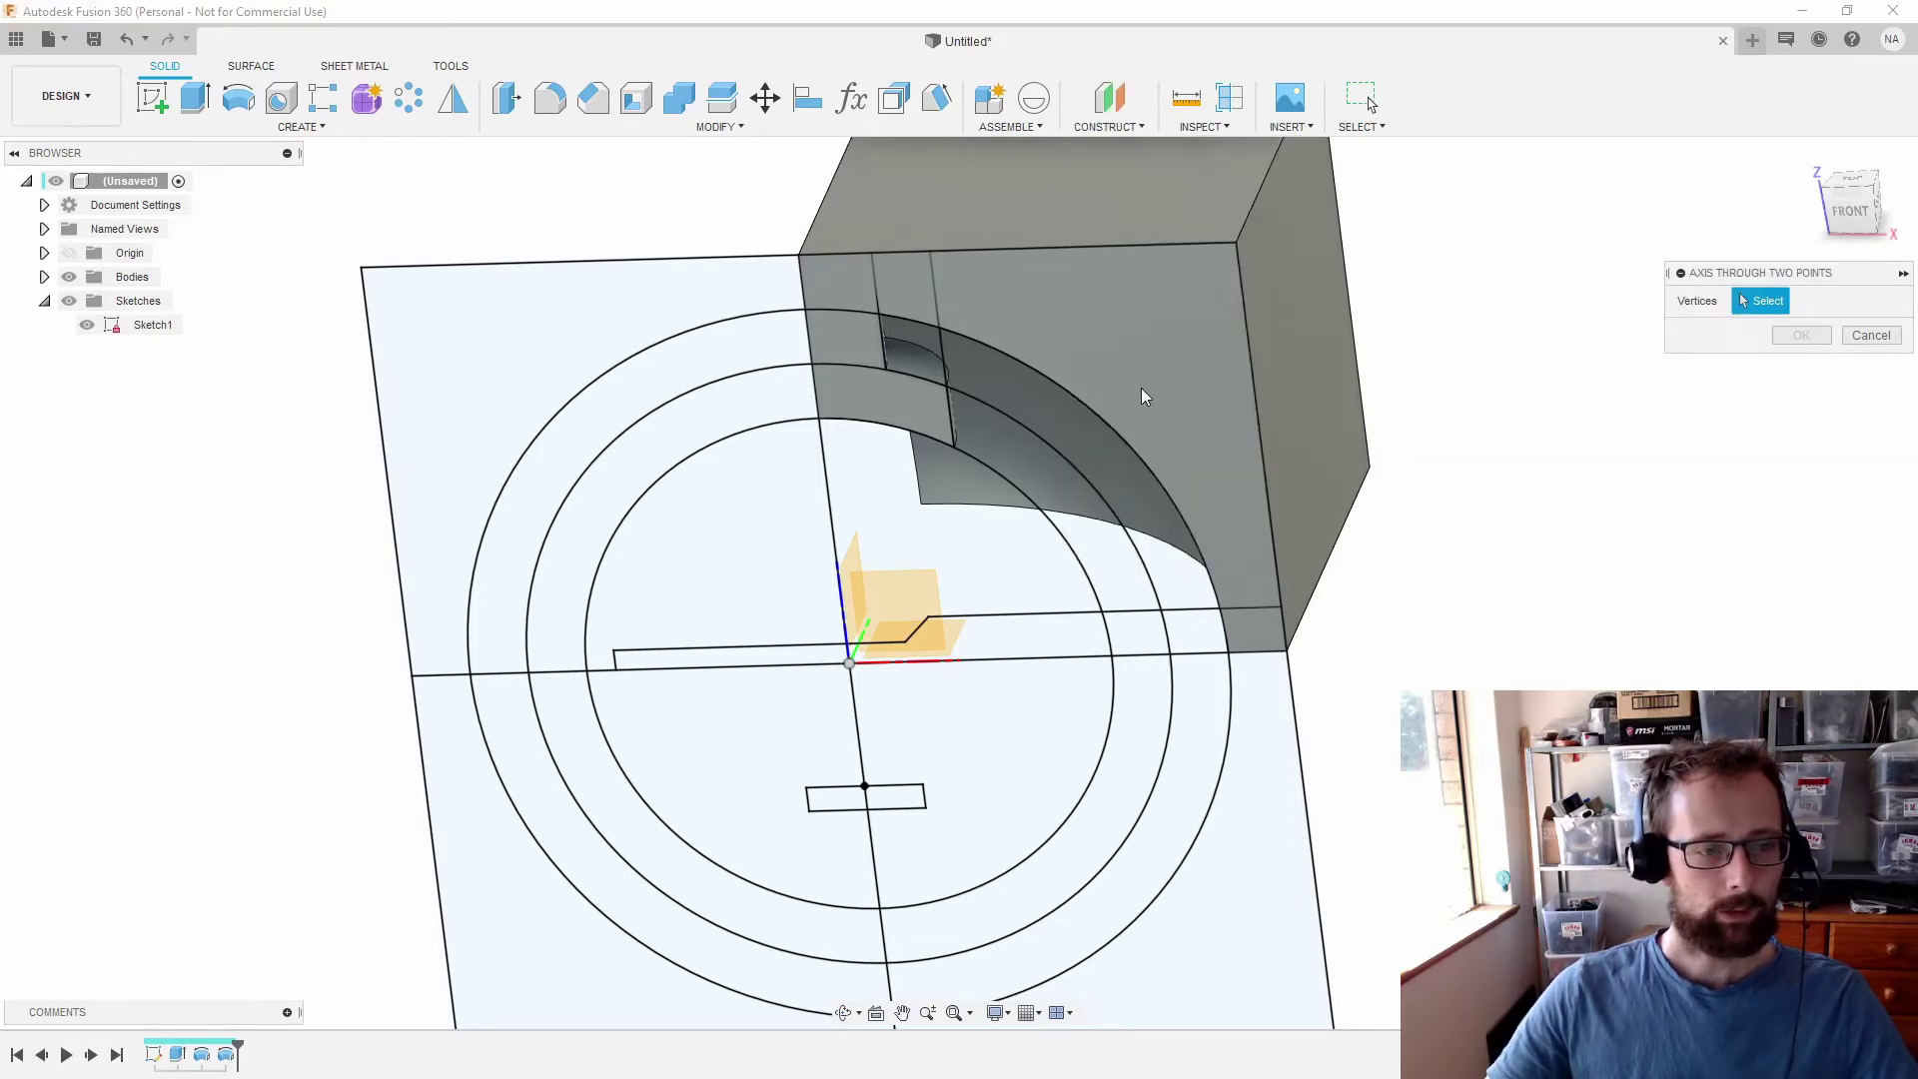
left_click(849, 663)
middle_click_drag(1211, 408, 1079, 617)
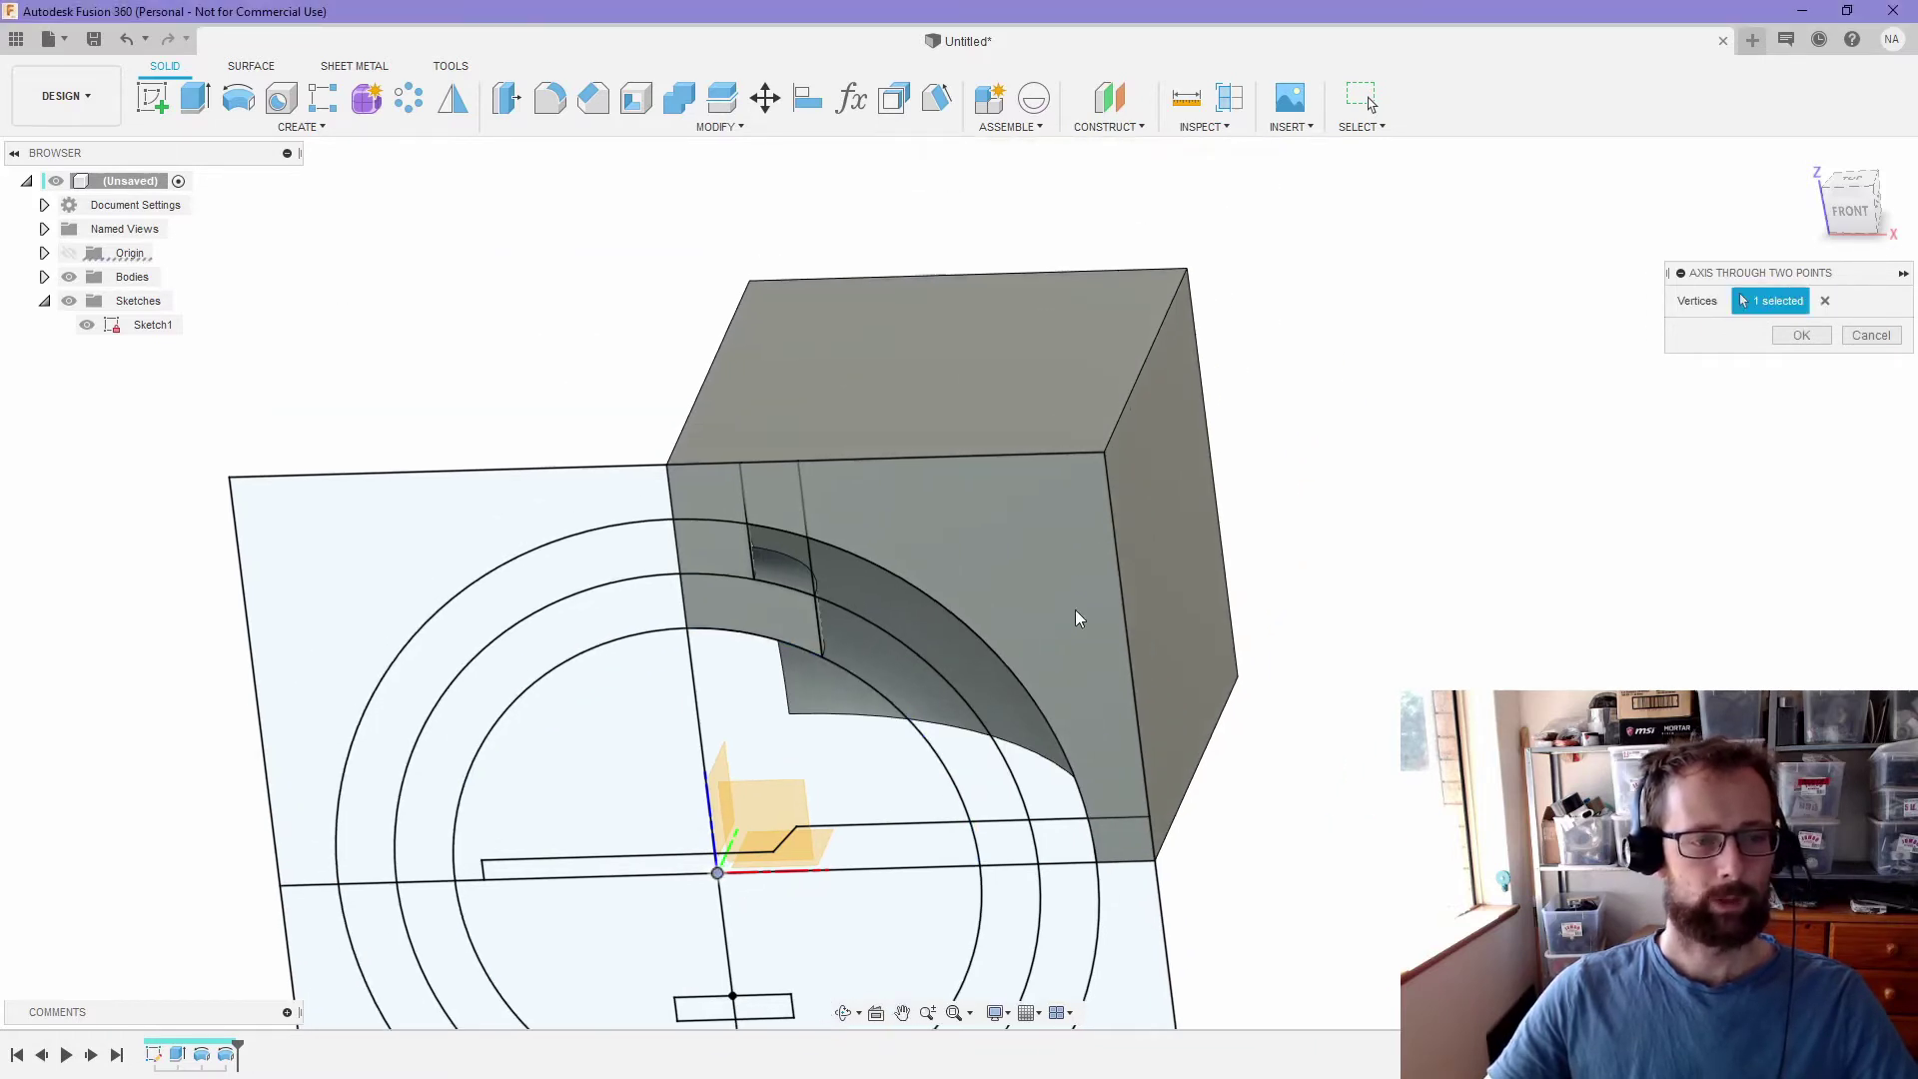
left_click(1188, 269)
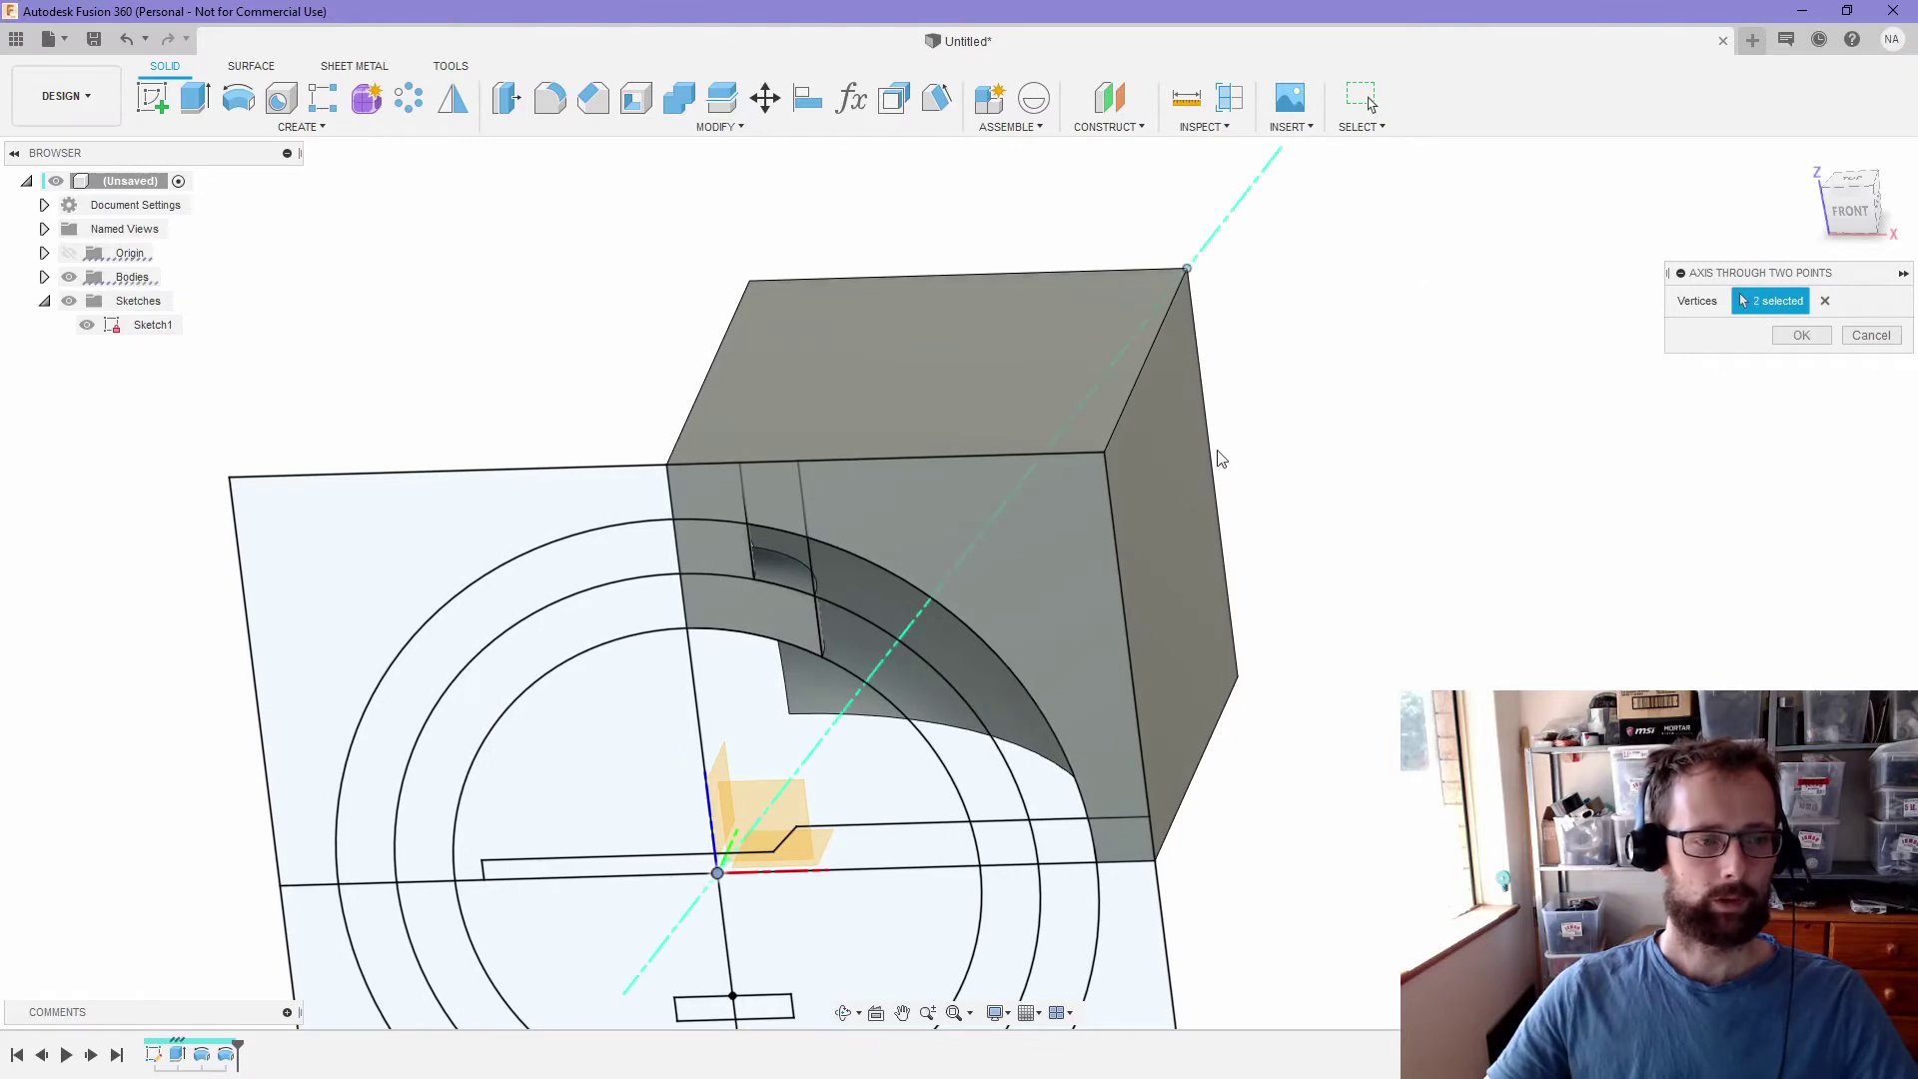
mouse_move(1219, 458)
middle_mouse_down("shift")
mouse_move(1149, 469)
mouse_move(1288, 469)
mouse_move(1199, 469)
mouse_move(1276, 416)
mouse_move(1129, 584)
mouse_move(1279, 513)
middle_mouse_up("shift")
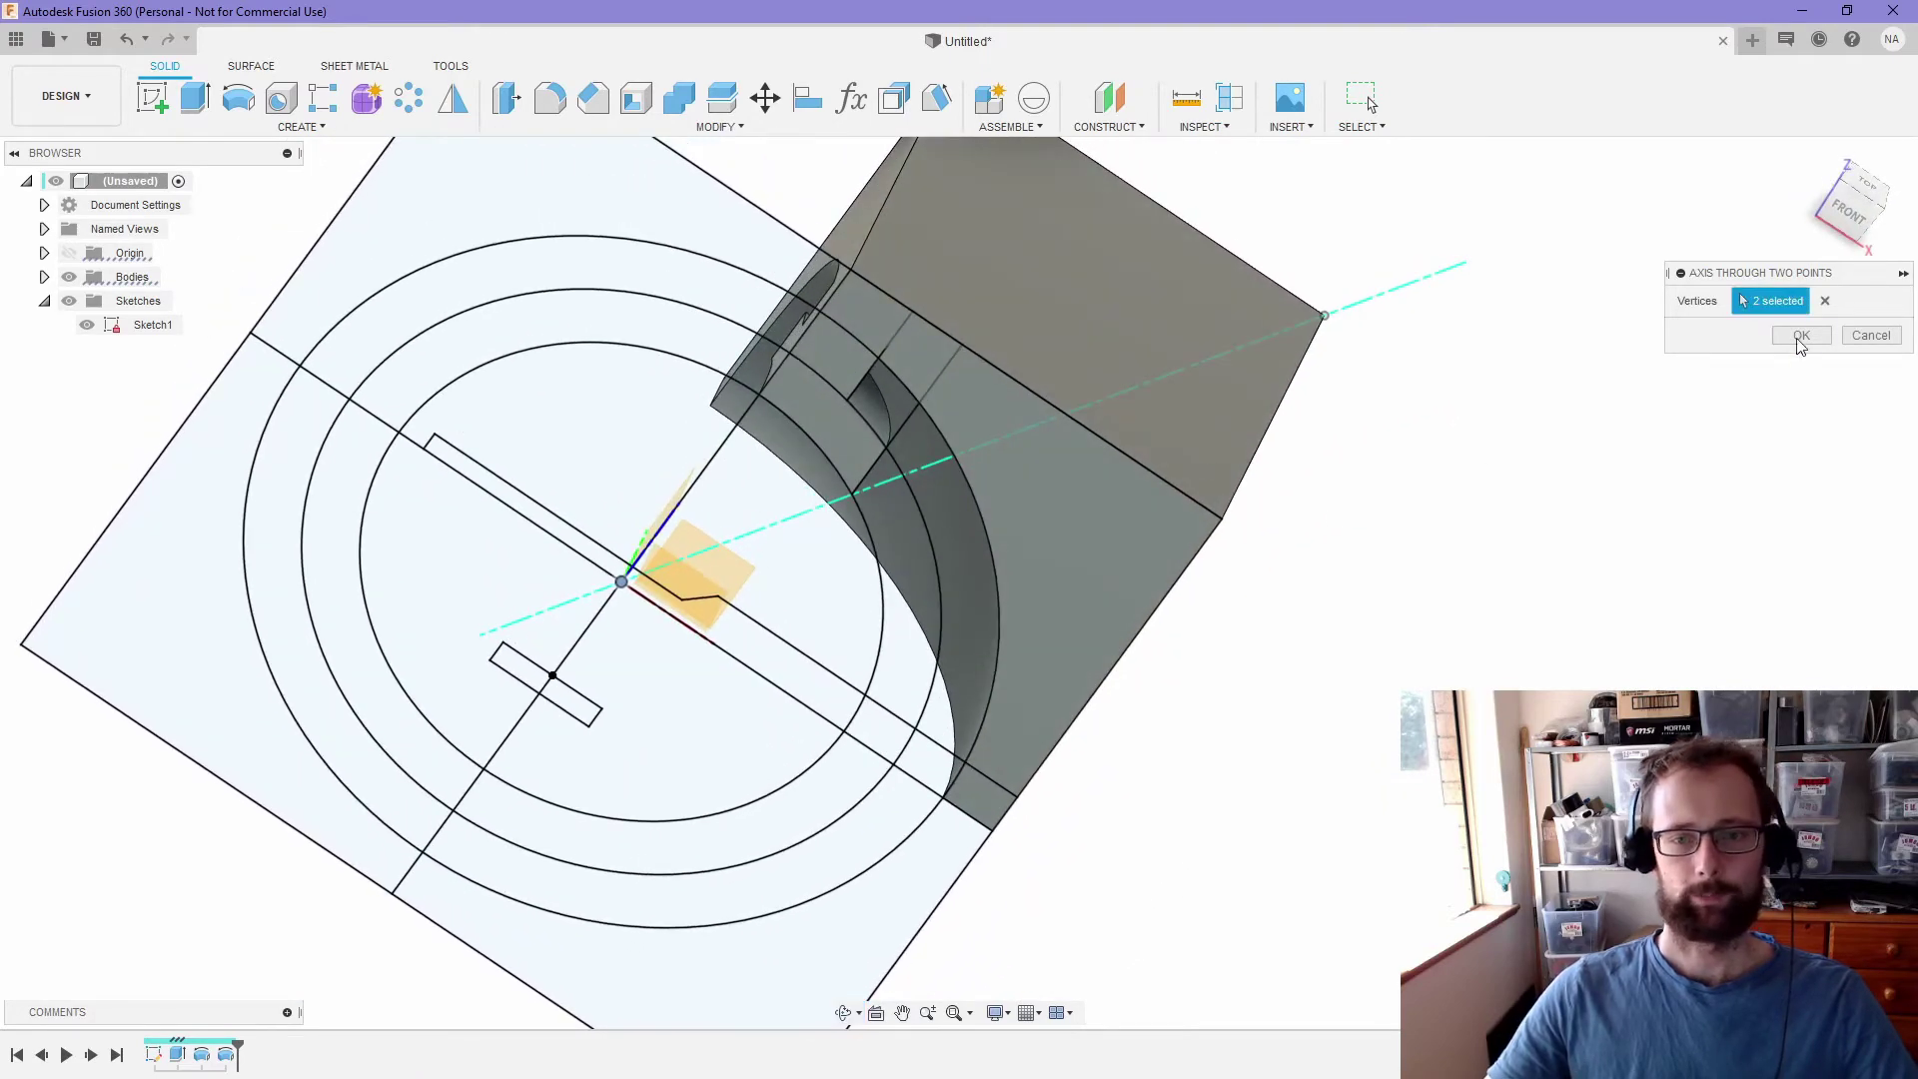
left_click(1800, 337)
mouse_move(1324, 580)
middle_mouse_down("shift")
mouse_move(1459, 463)
mouse_move(1319, 518)
mouse_move(1418, 535)
mouse_move(1249, 469)
middle_mouse_up("shift")
left_click(410, 99)
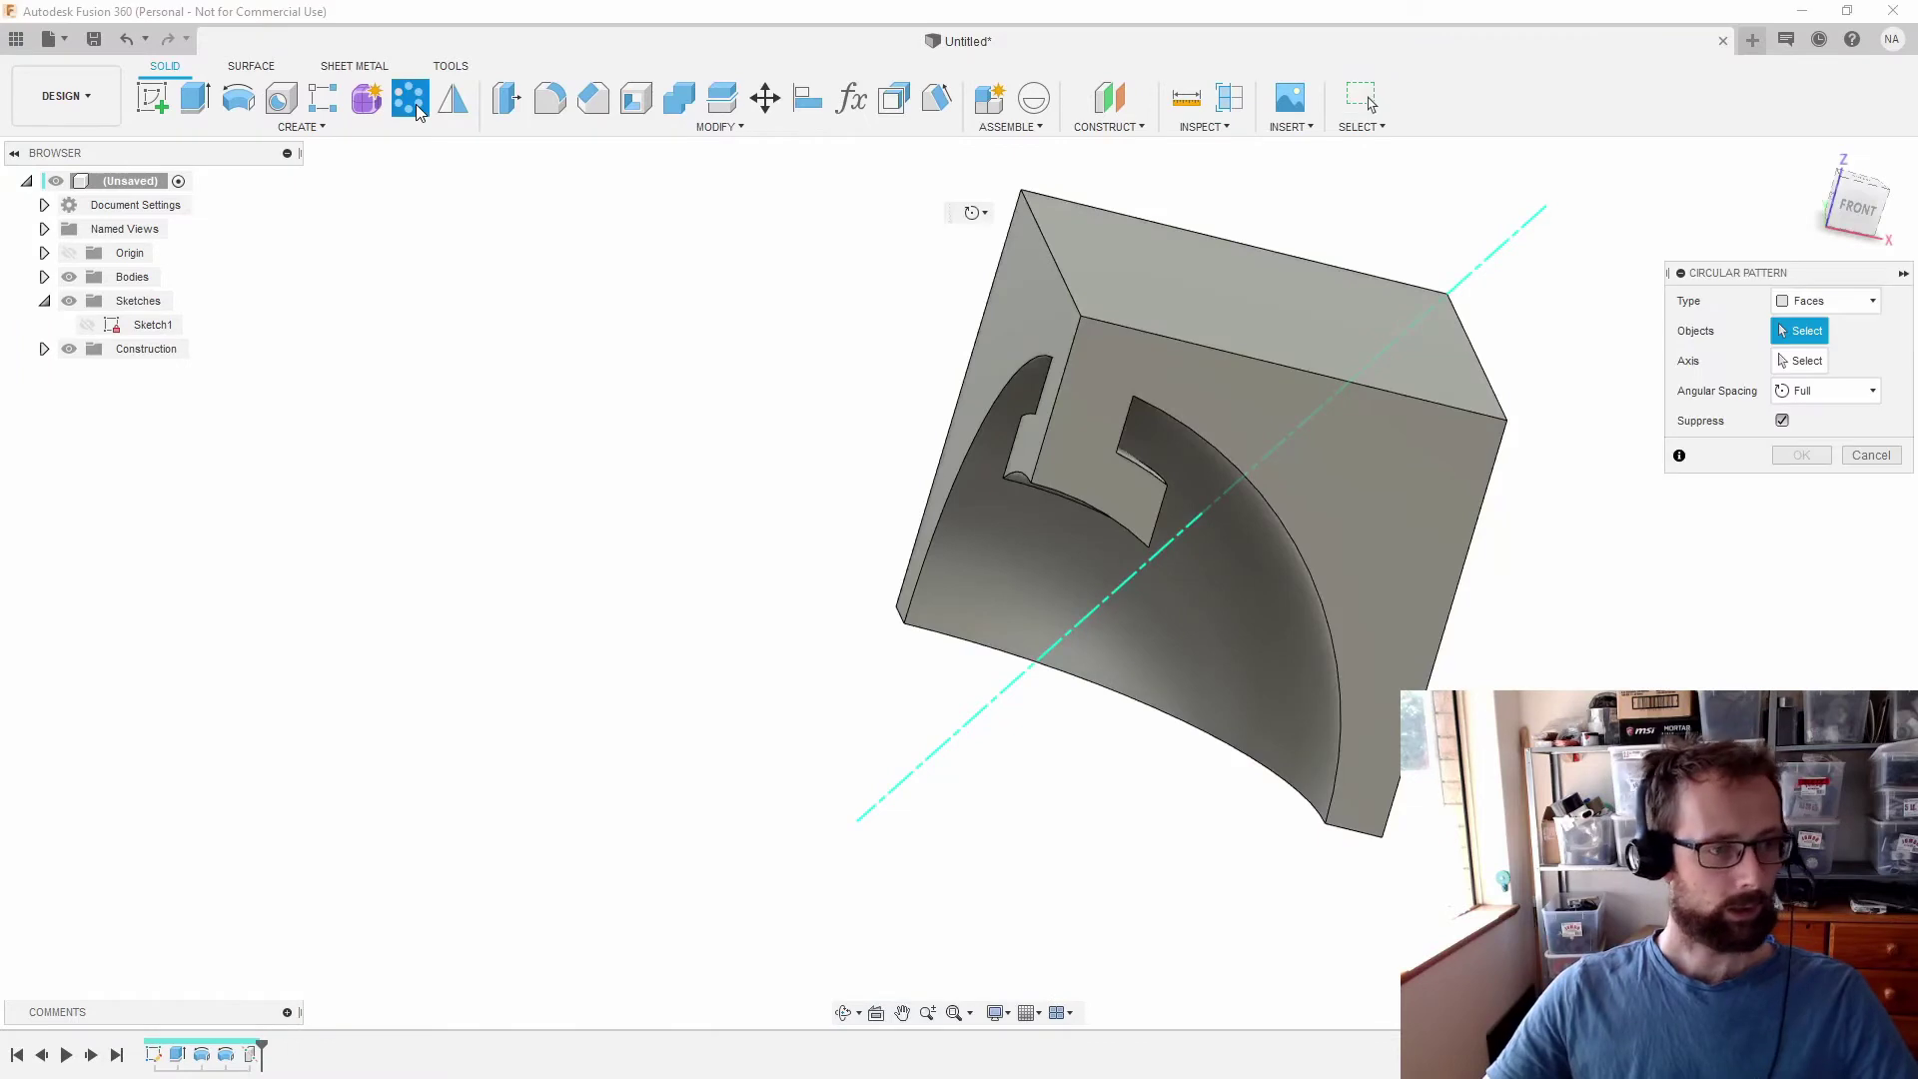
- Pattern the Revolve2 feature three times around the diagonal axis, then hide Body1
left_click(1798, 306)
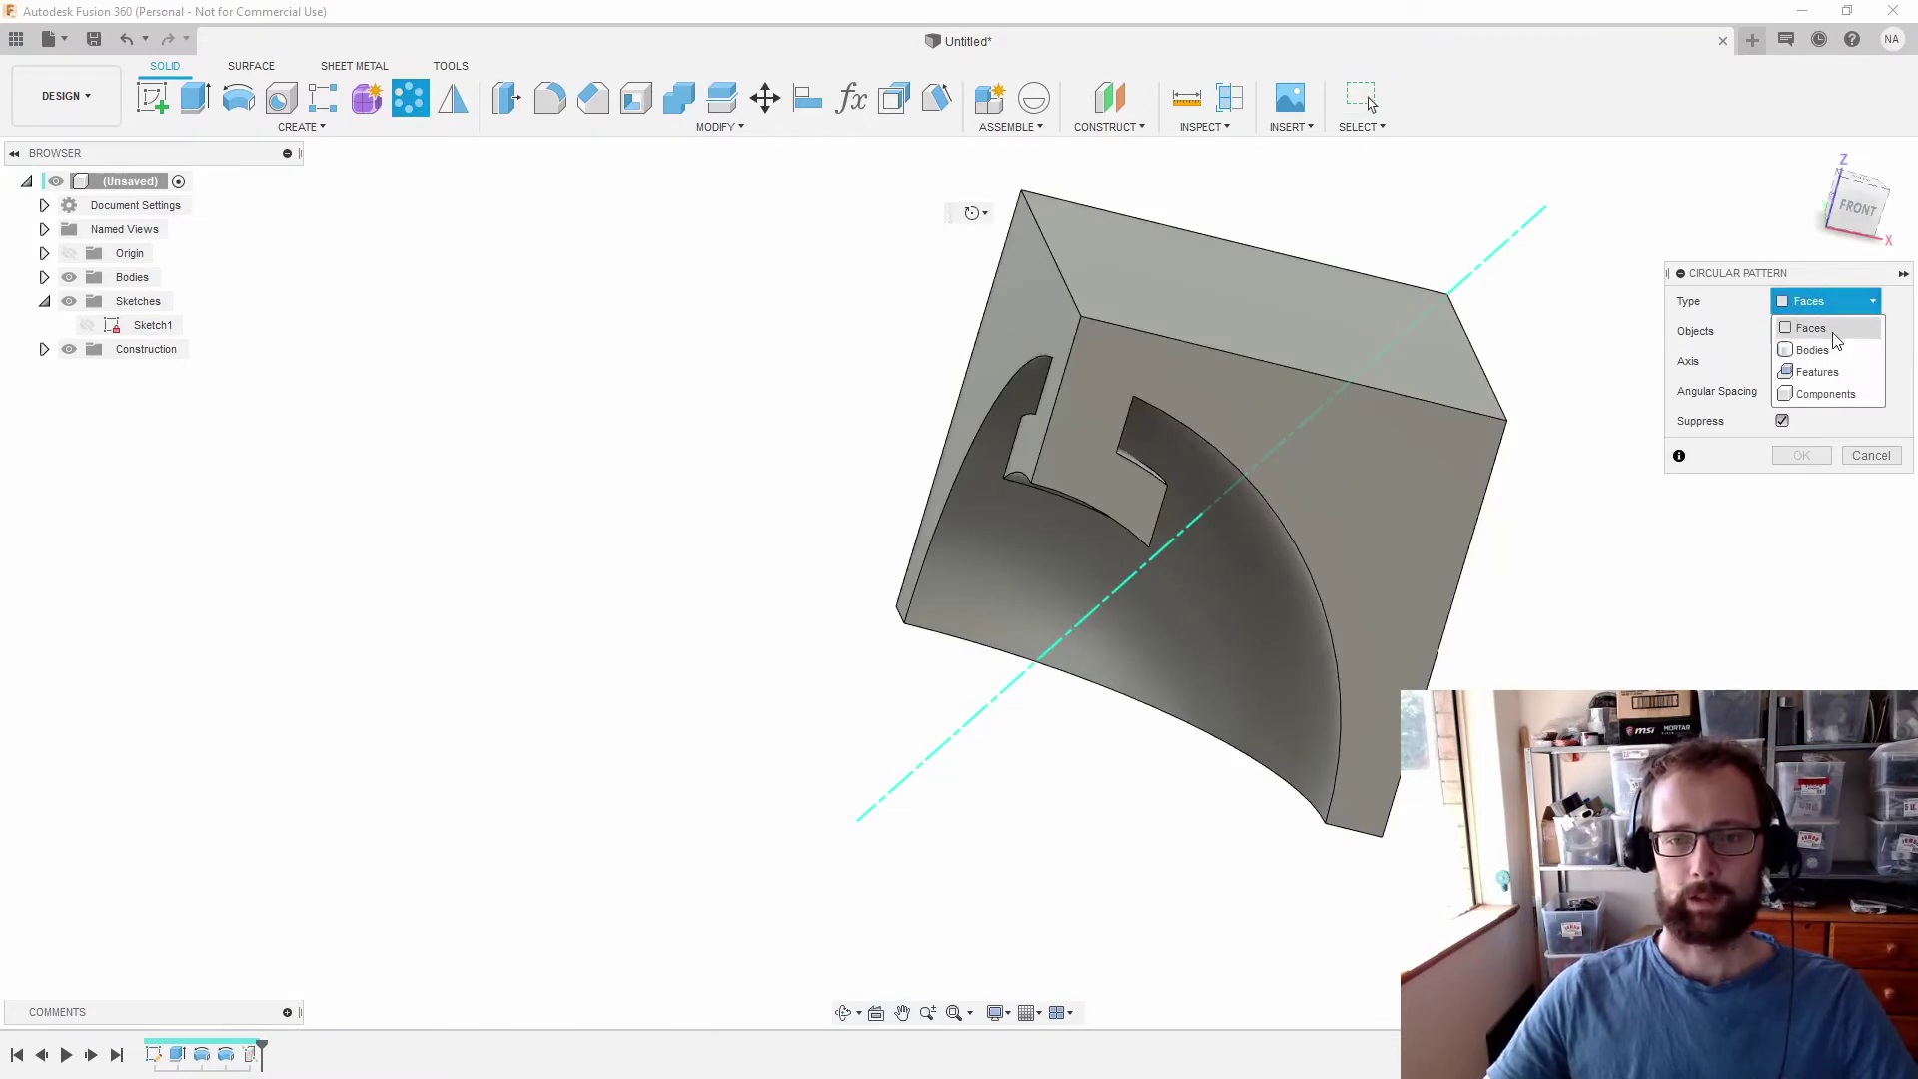
left_click(1816, 372)
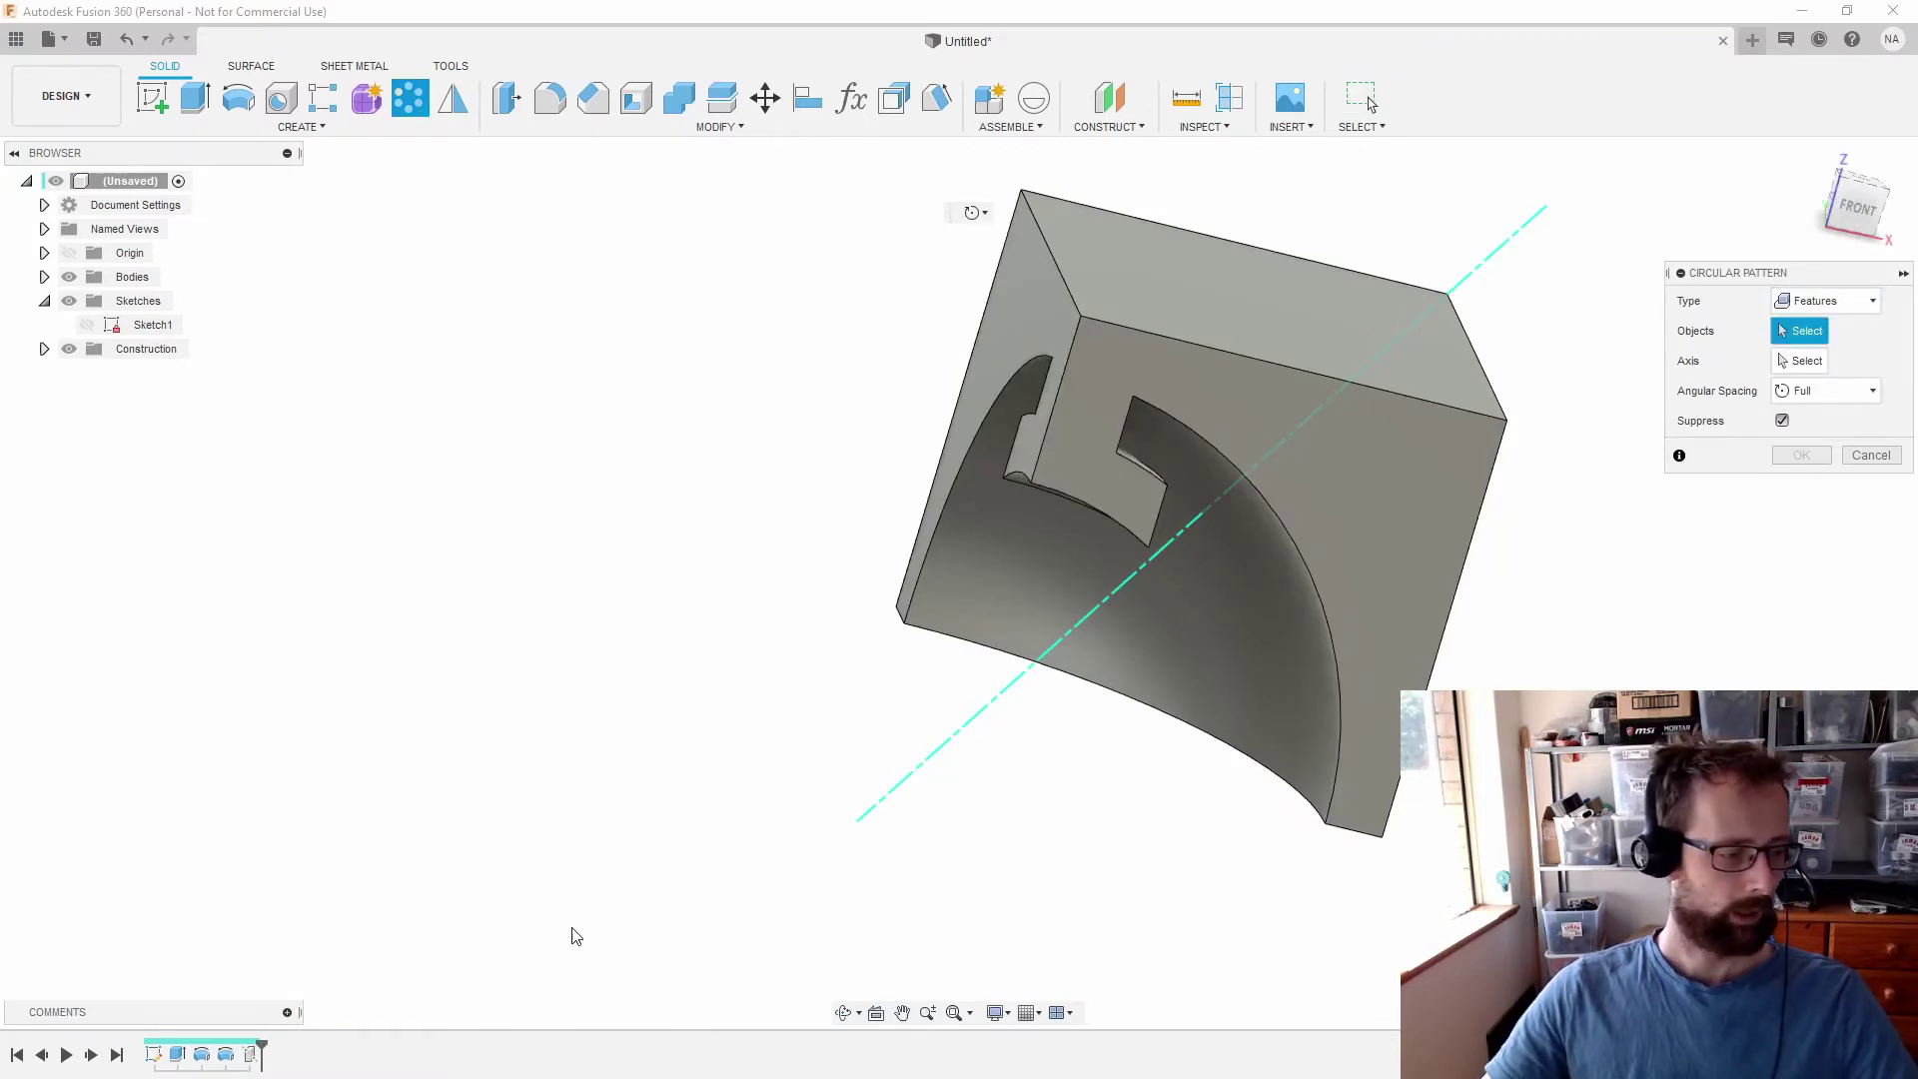
left_click(228, 1057)
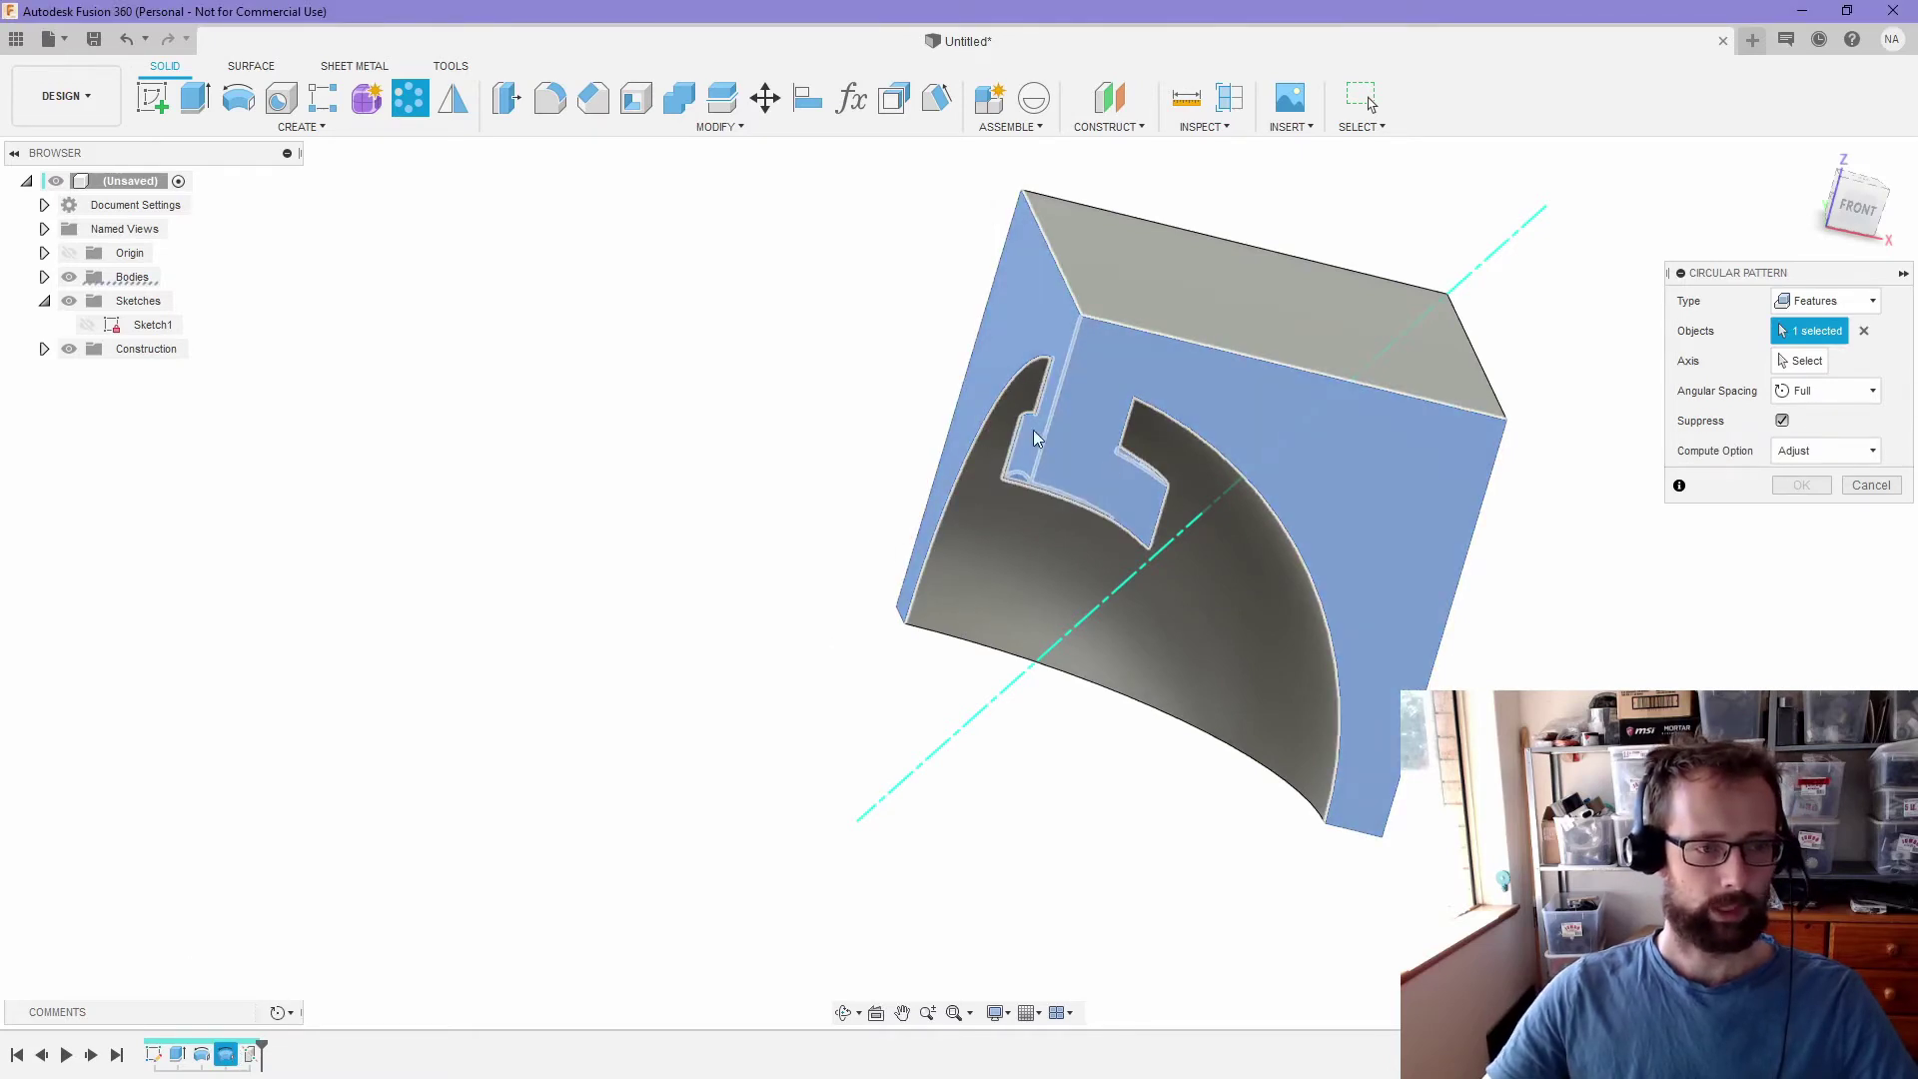
left_click(1801, 361)
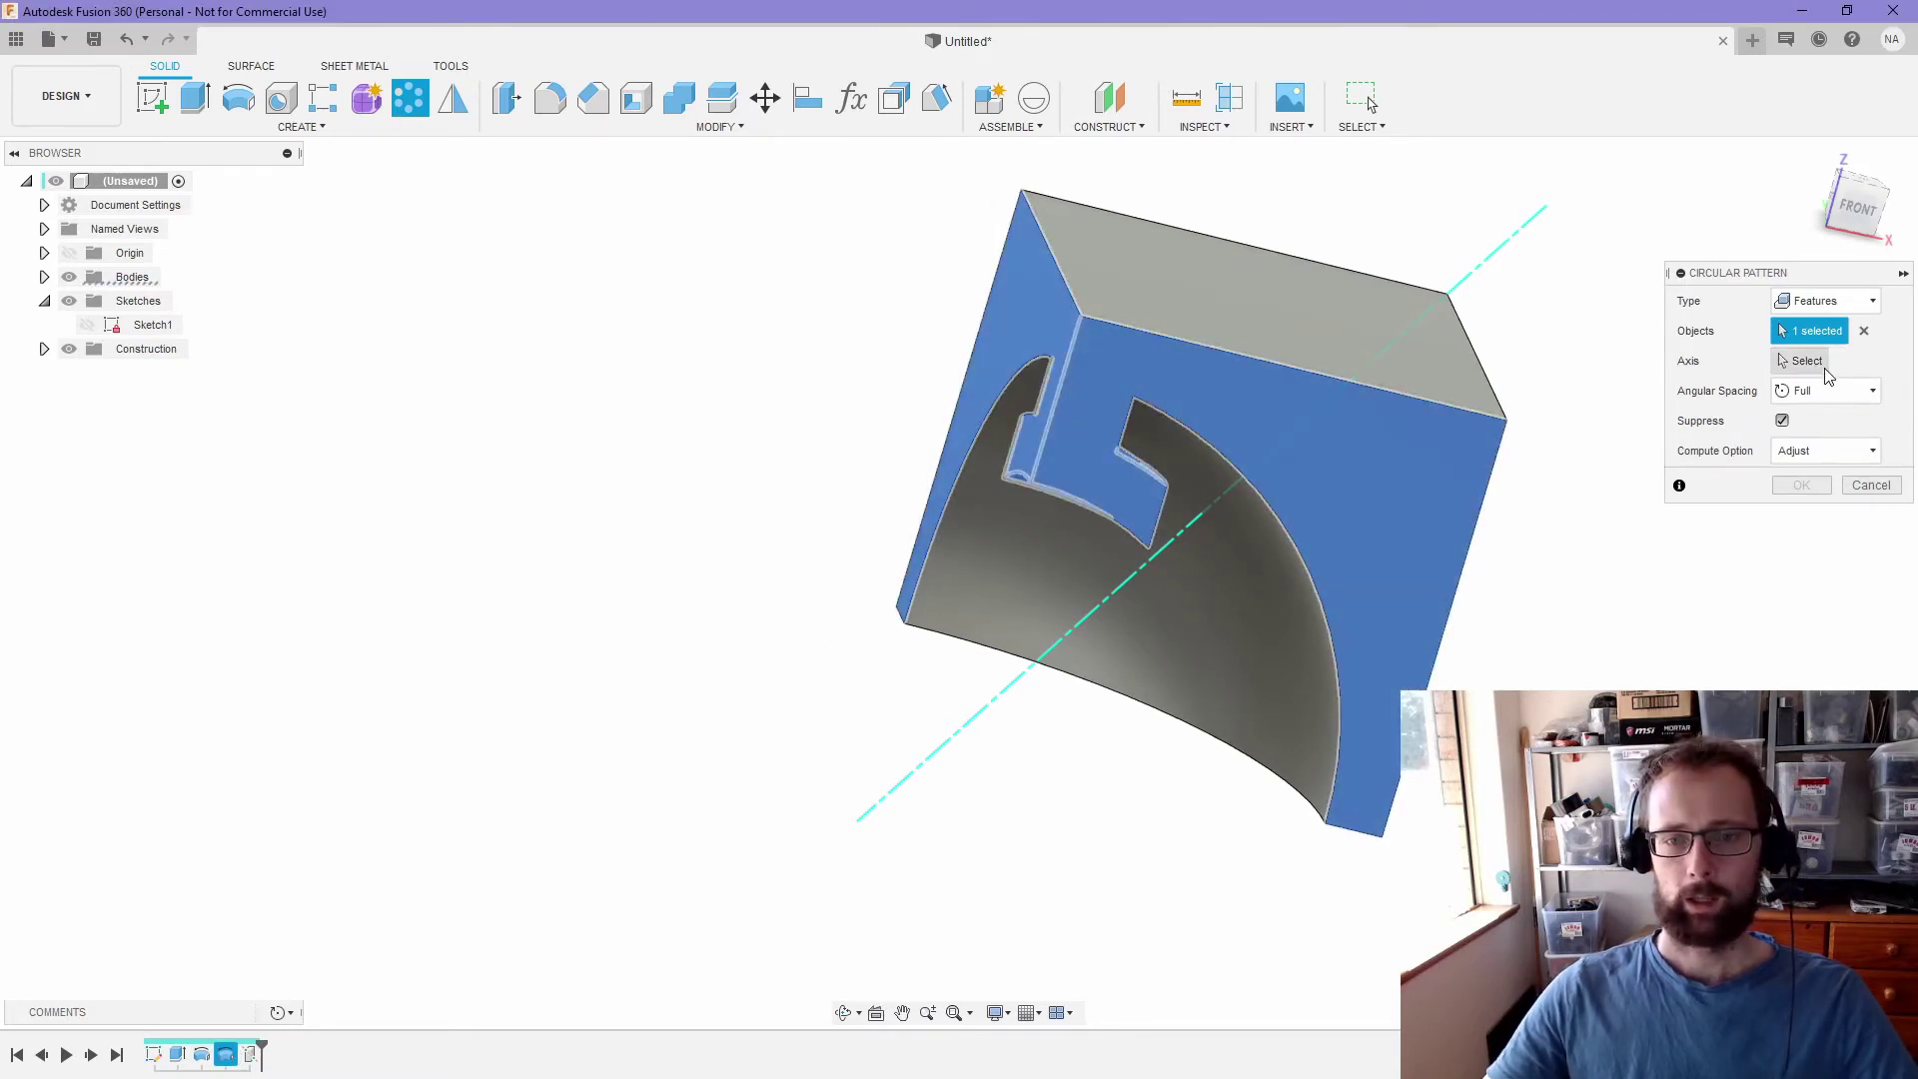
left_click(899, 796)
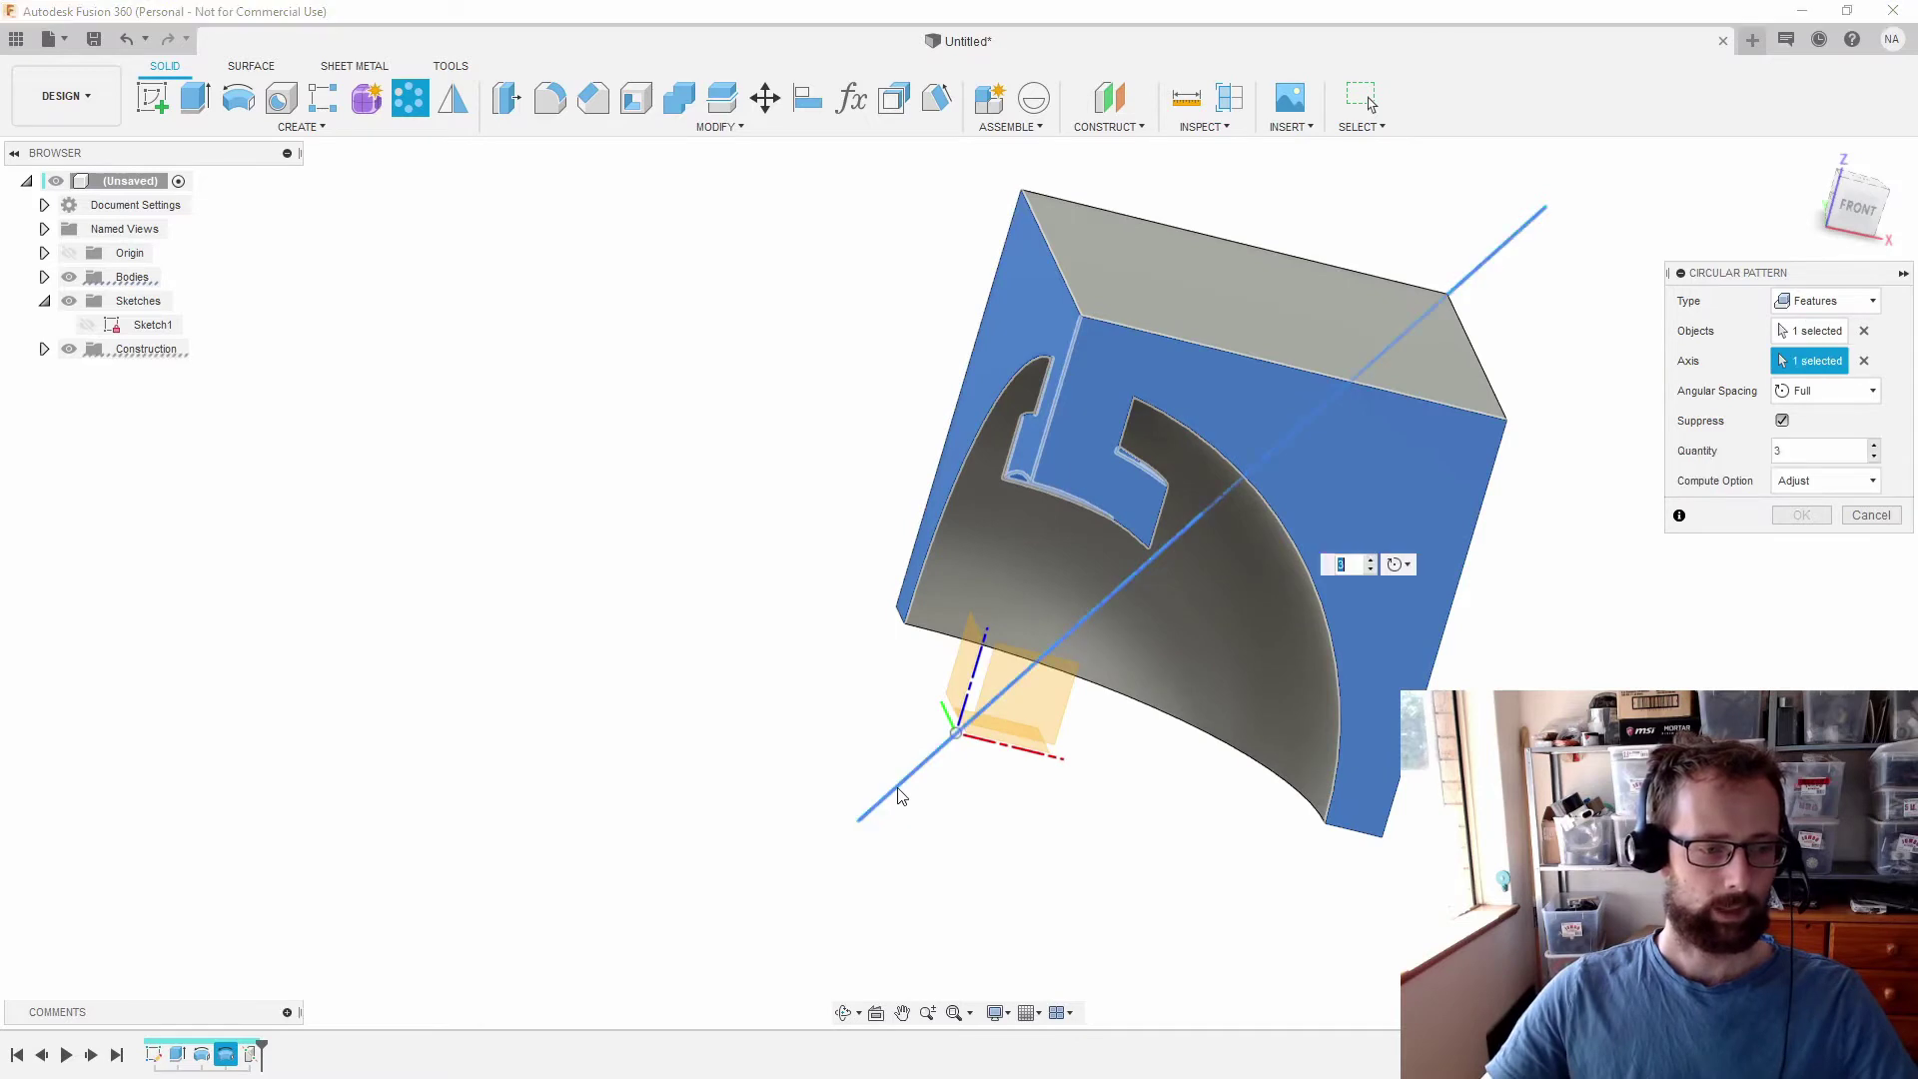
left_click(1783, 420)
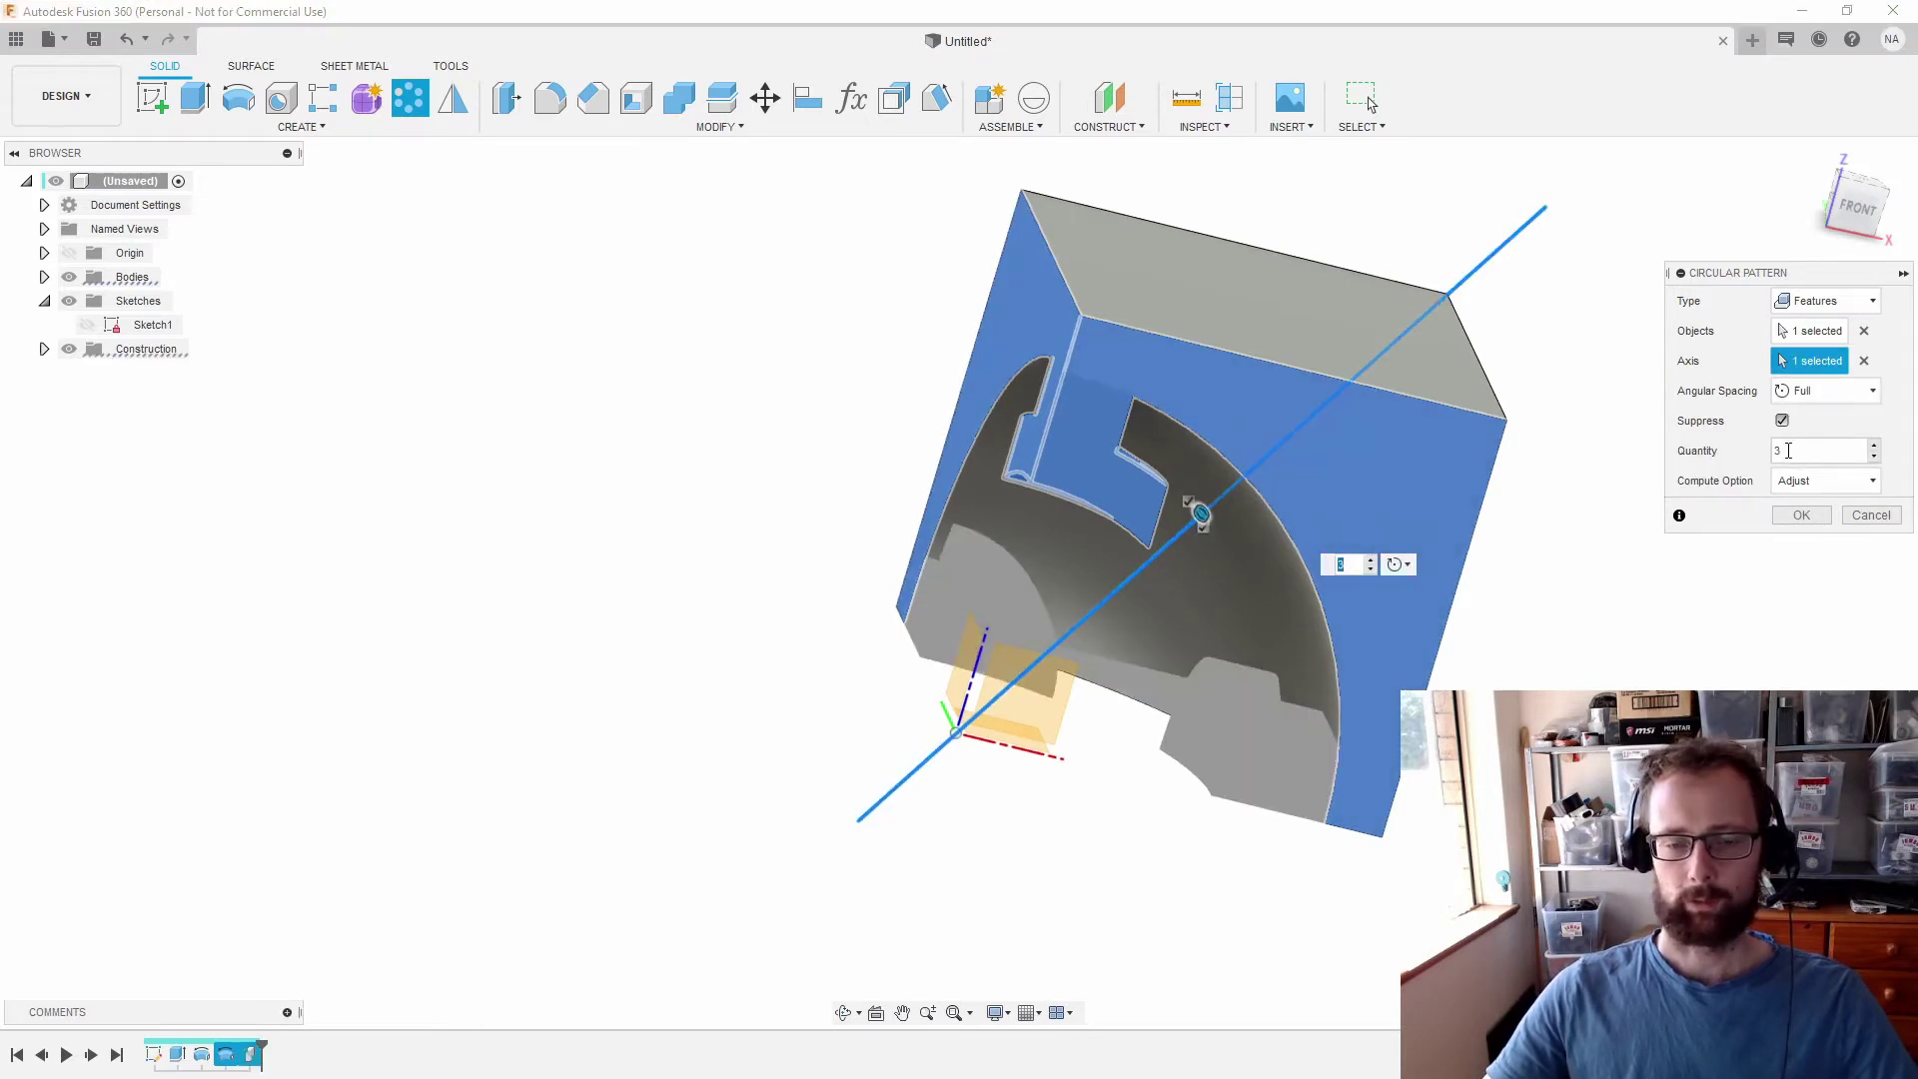
middle_click_drag(895, 560, 1117, 489, "shift")
left_click(1825, 518)
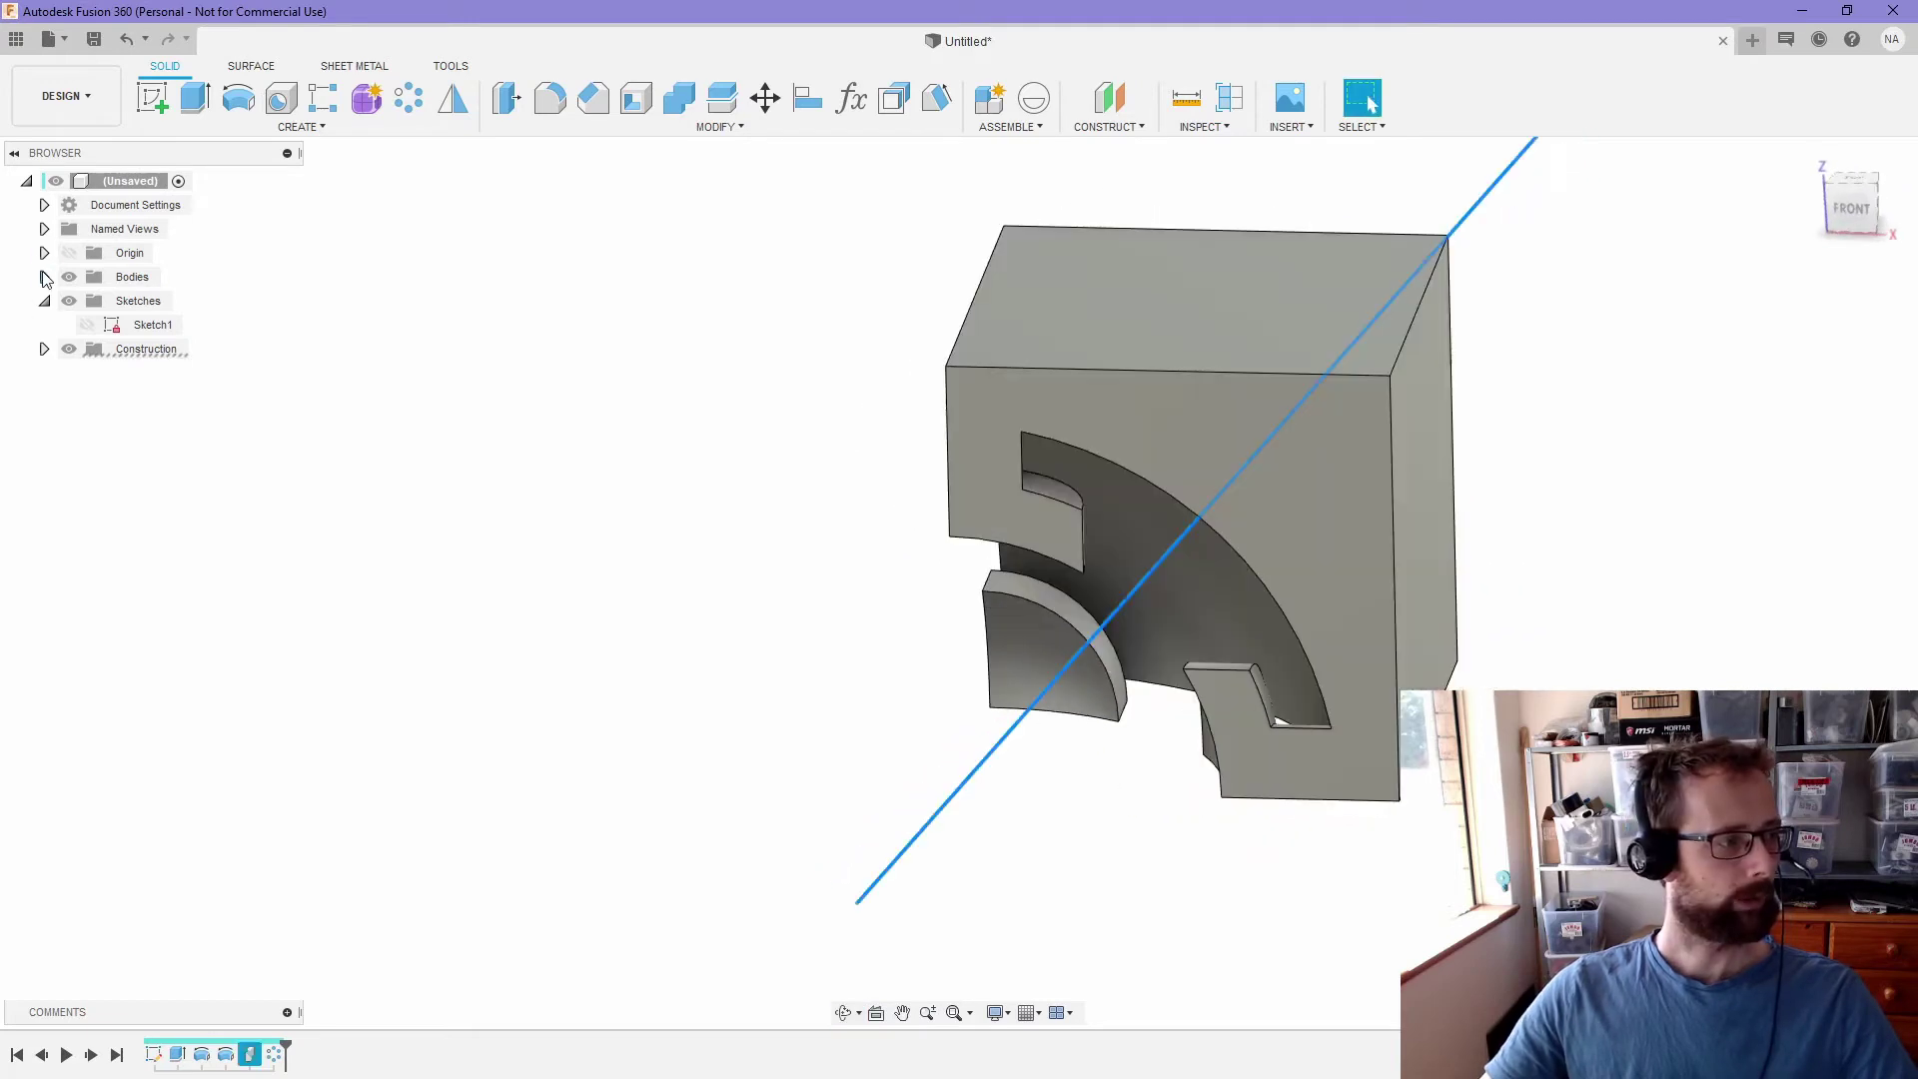
left_click(44, 277)
left_click(87, 300)
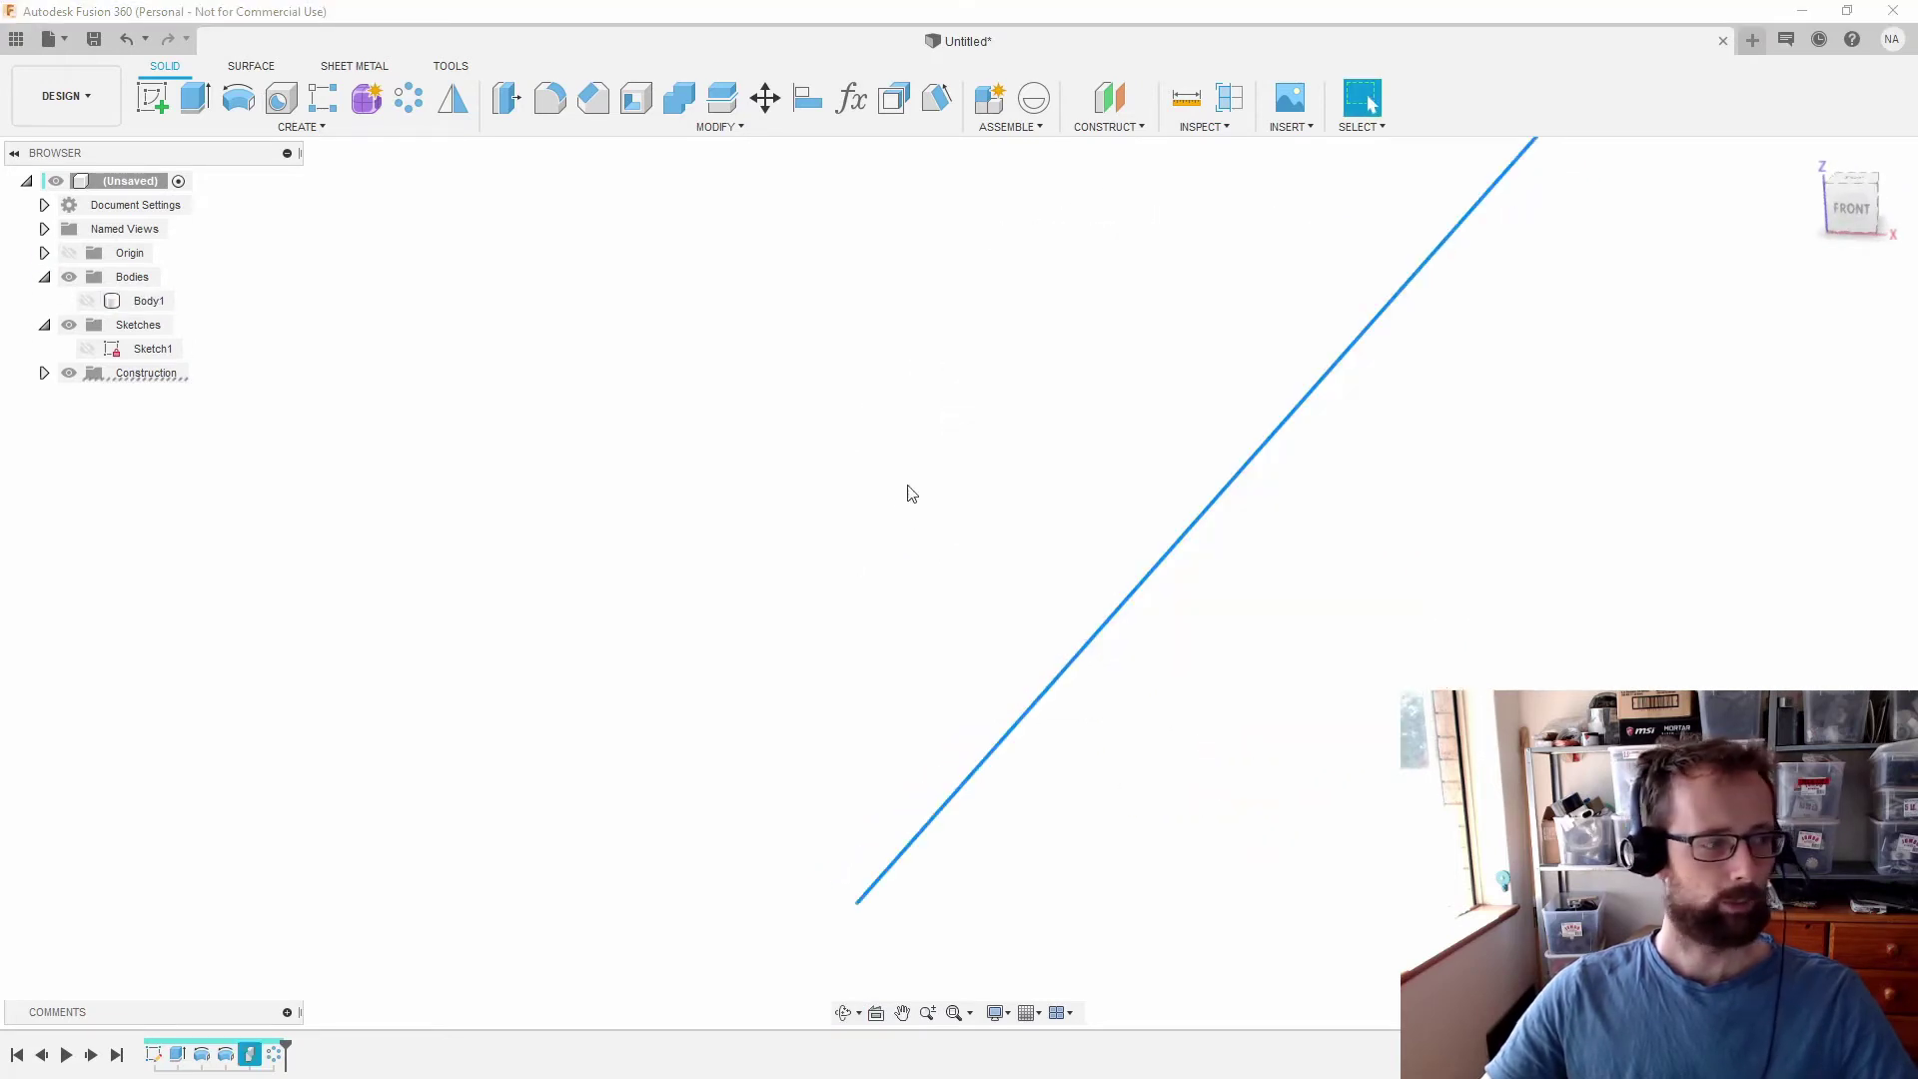
- Show Sketch1 and select the 13 upper-half profiles for a revolve
left_click(87, 348)
mouse_move(1227, 752)
middle_mouse_down("shift")
mouse_move(1243, 560)
mouse_move(1087, 300)
middle_mouse_up("shift")
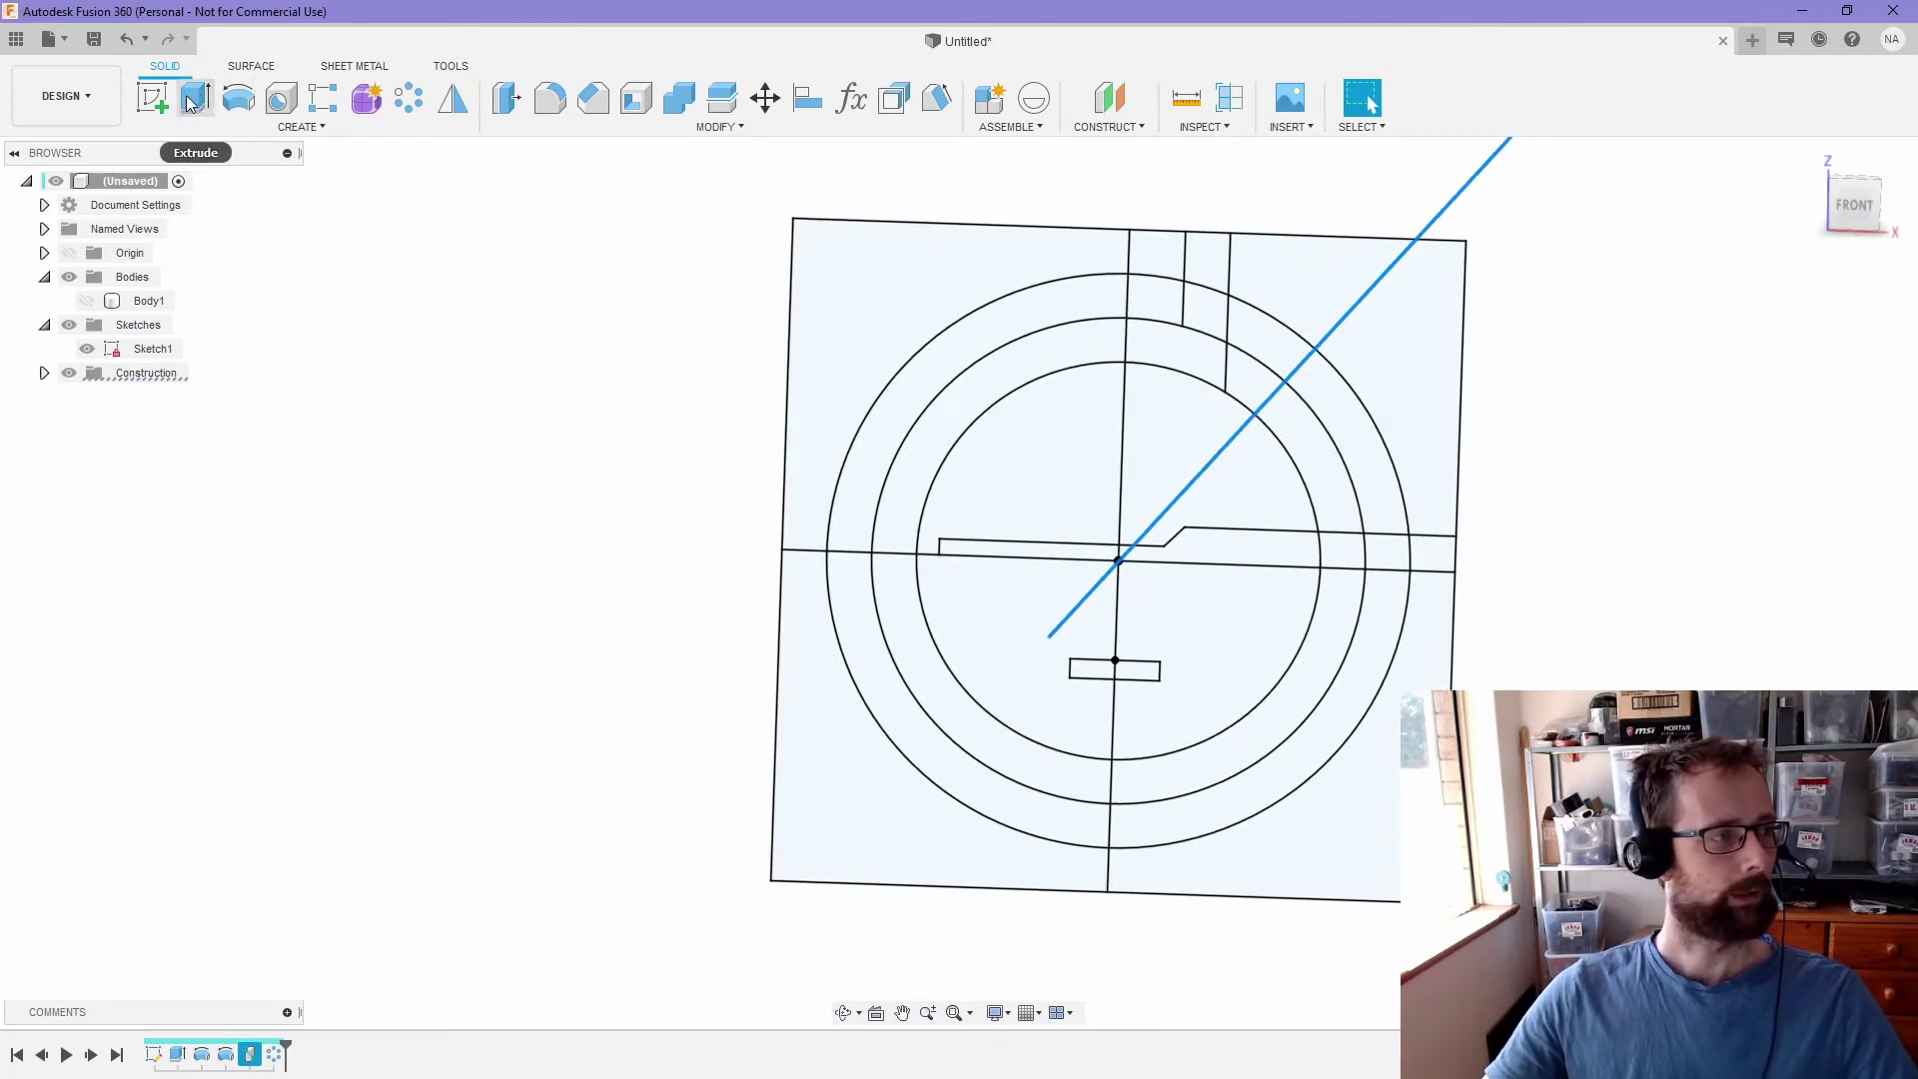
left_click(240, 99)
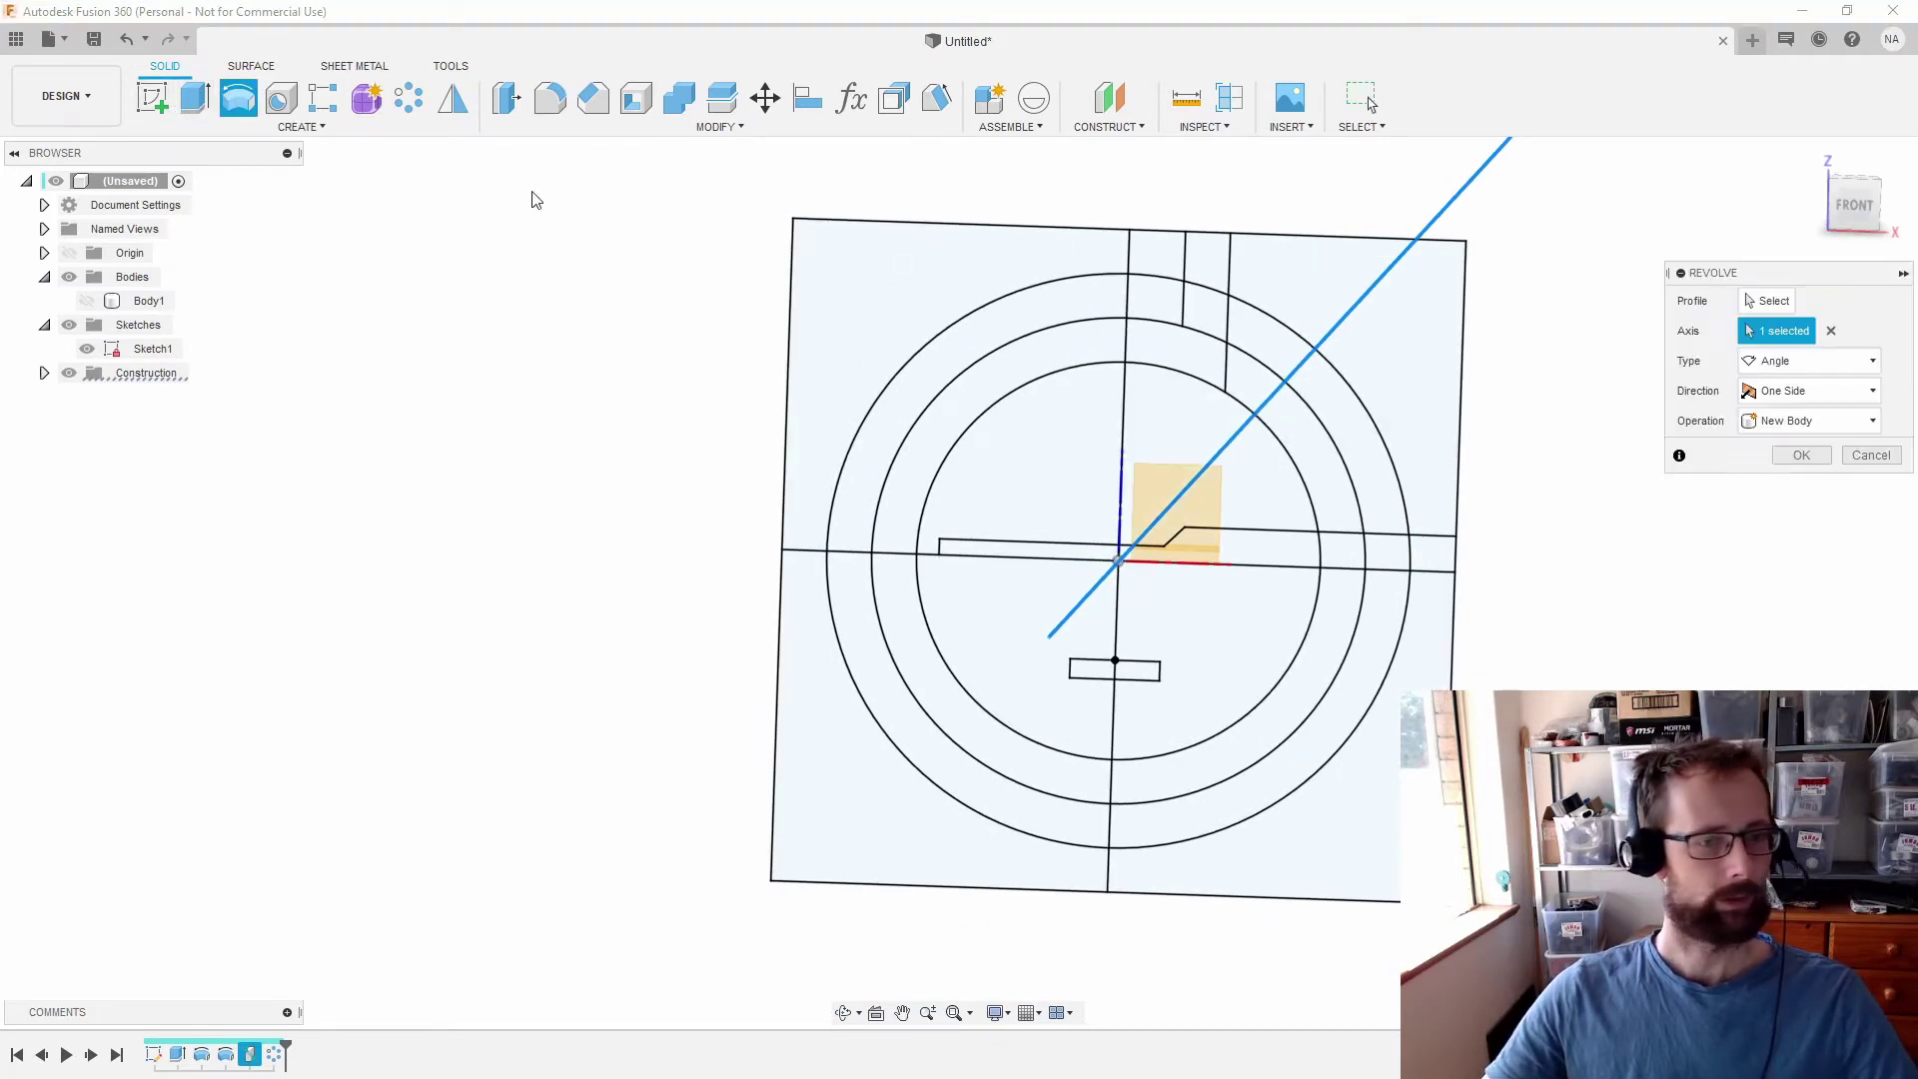
left_click(1381, 556)
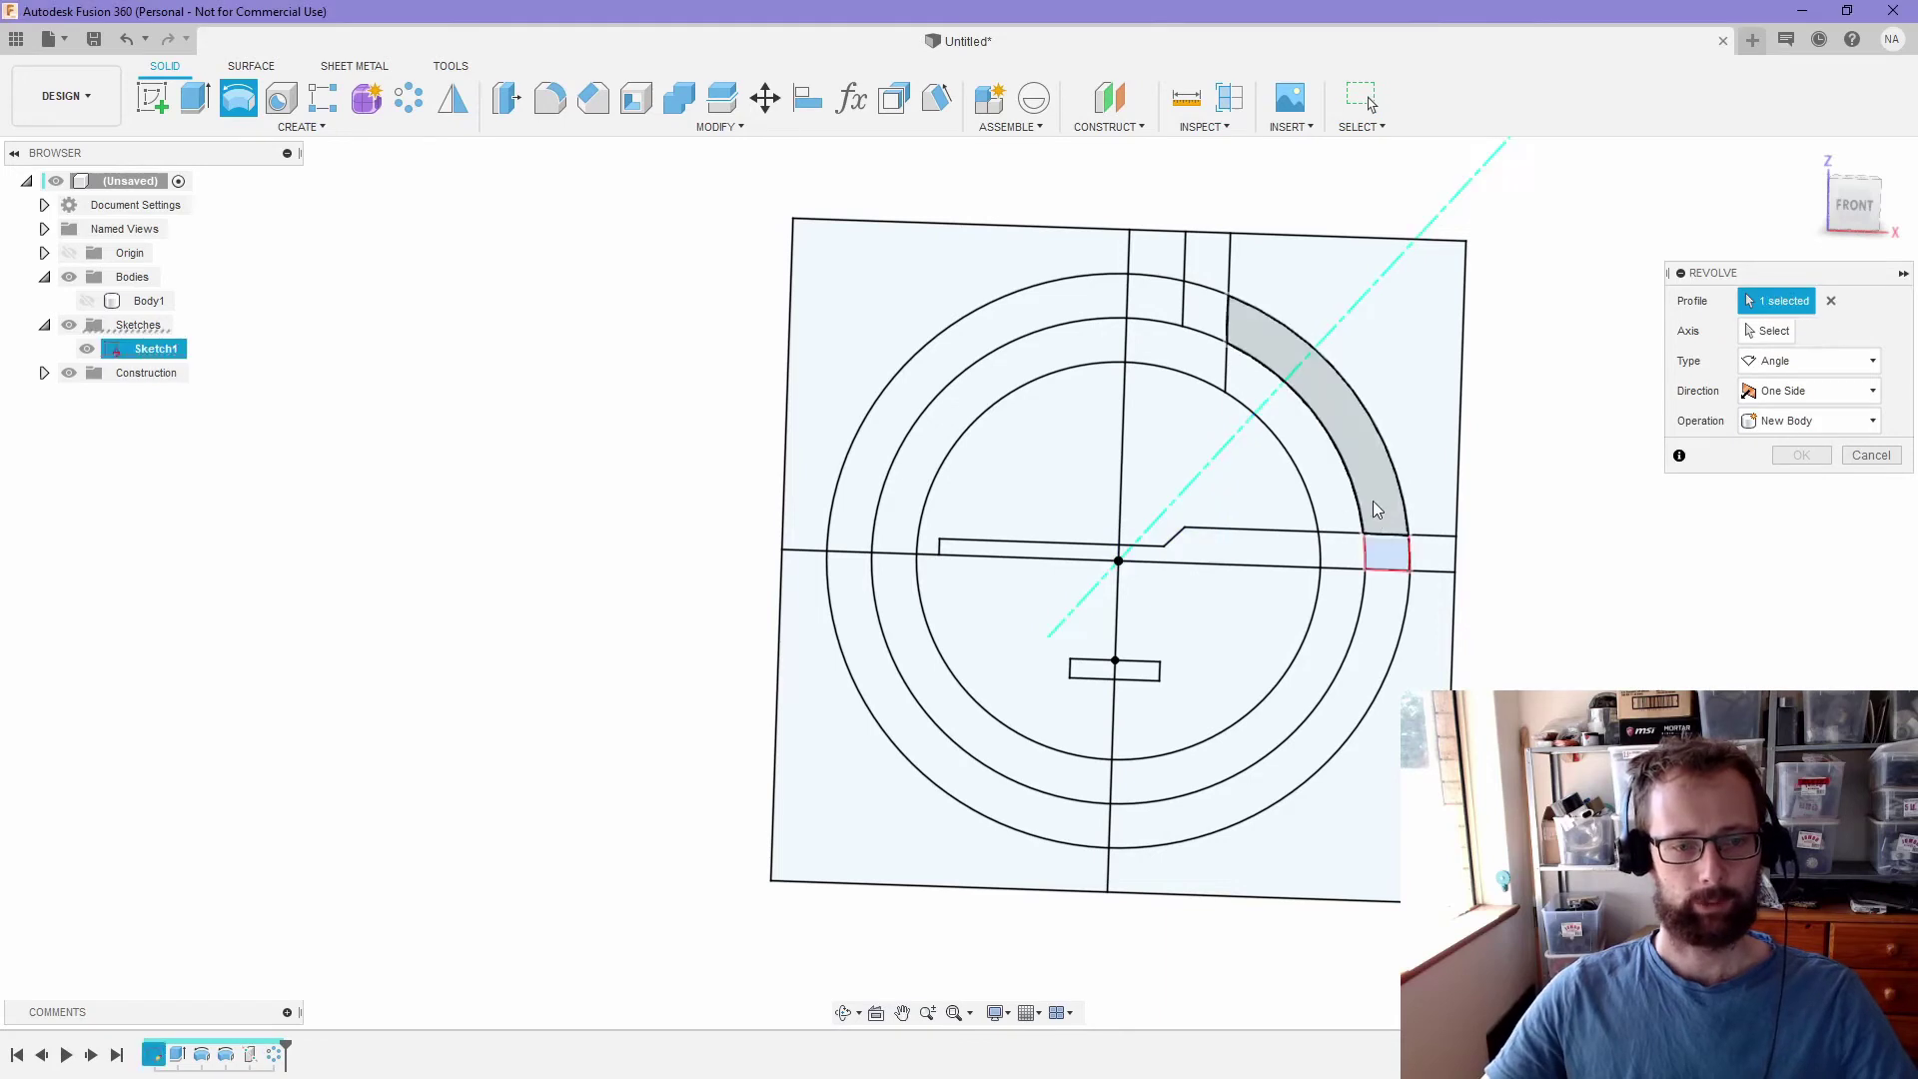
left_click(1379, 503)
left_click(1256, 501)
left_click(1273, 539)
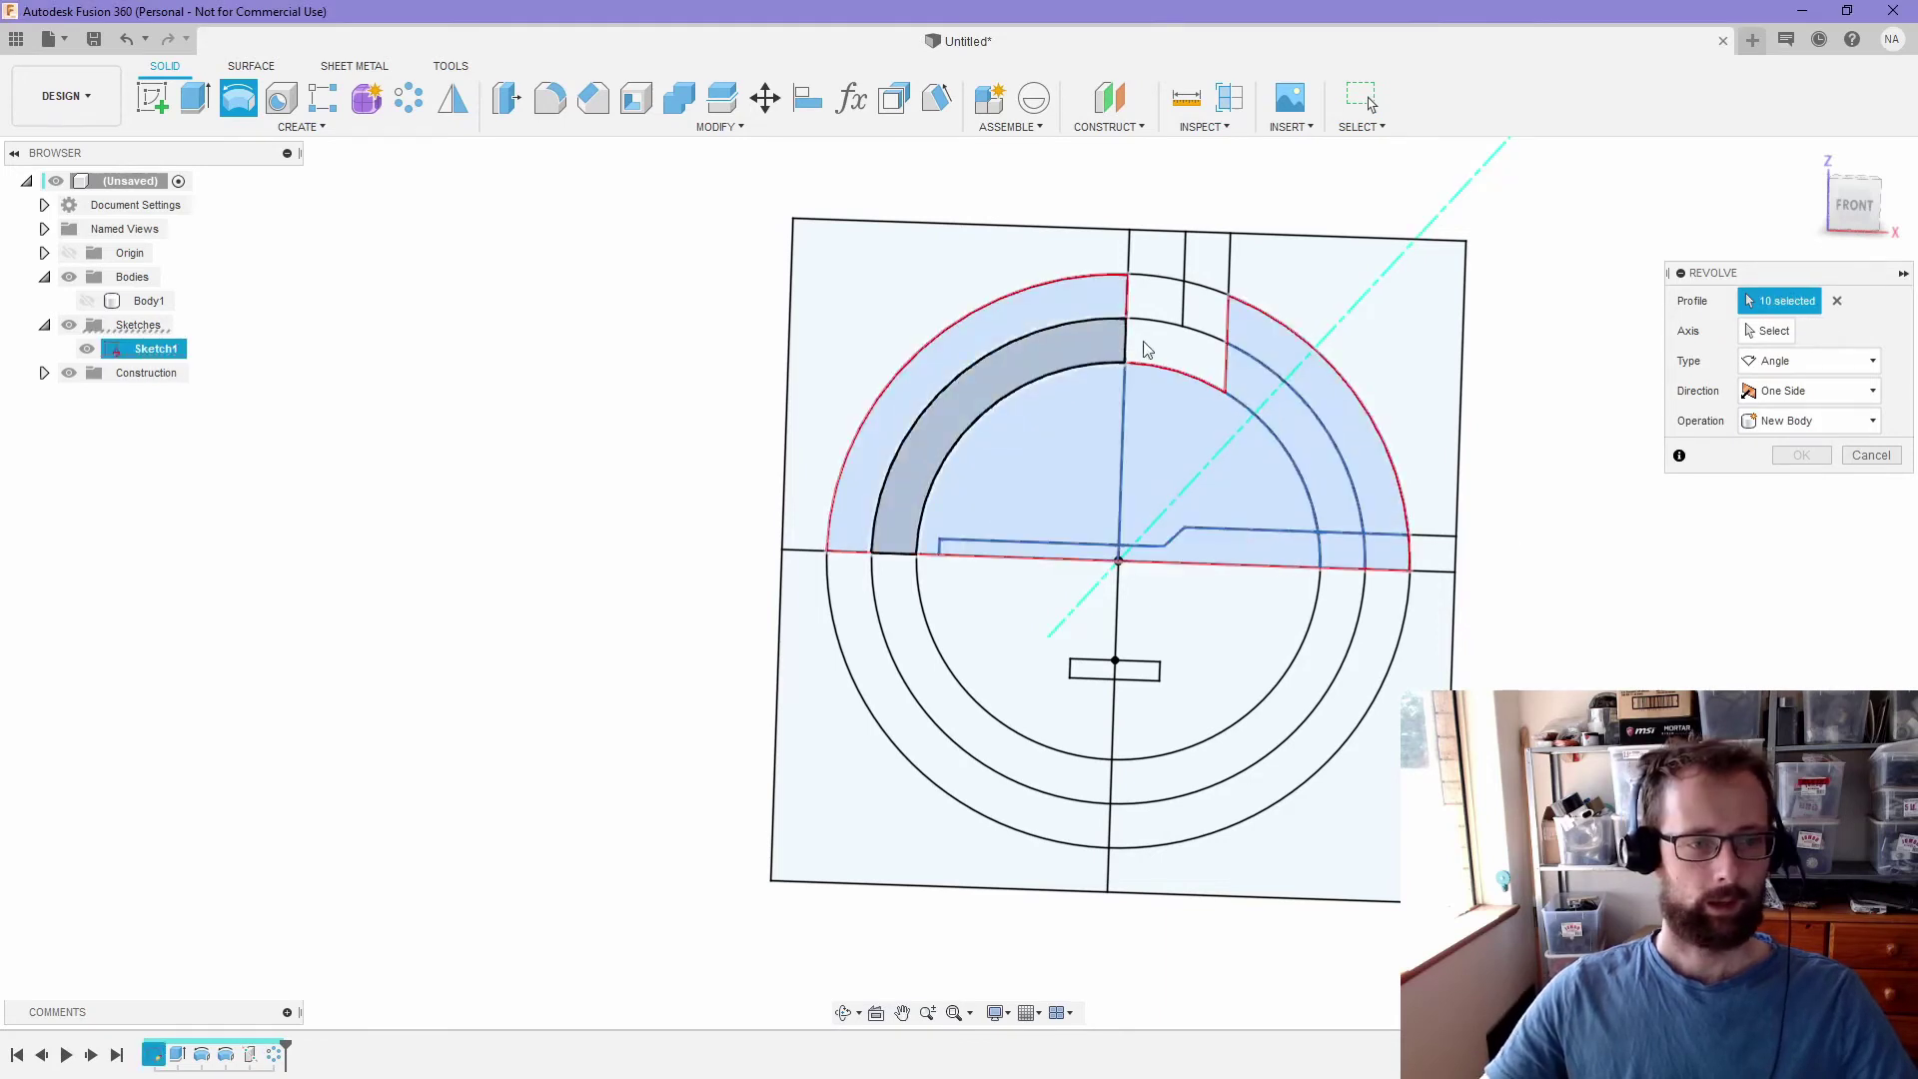
left_click(1174, 340)
left_click(1204, 300)
left_click(1170, 313)
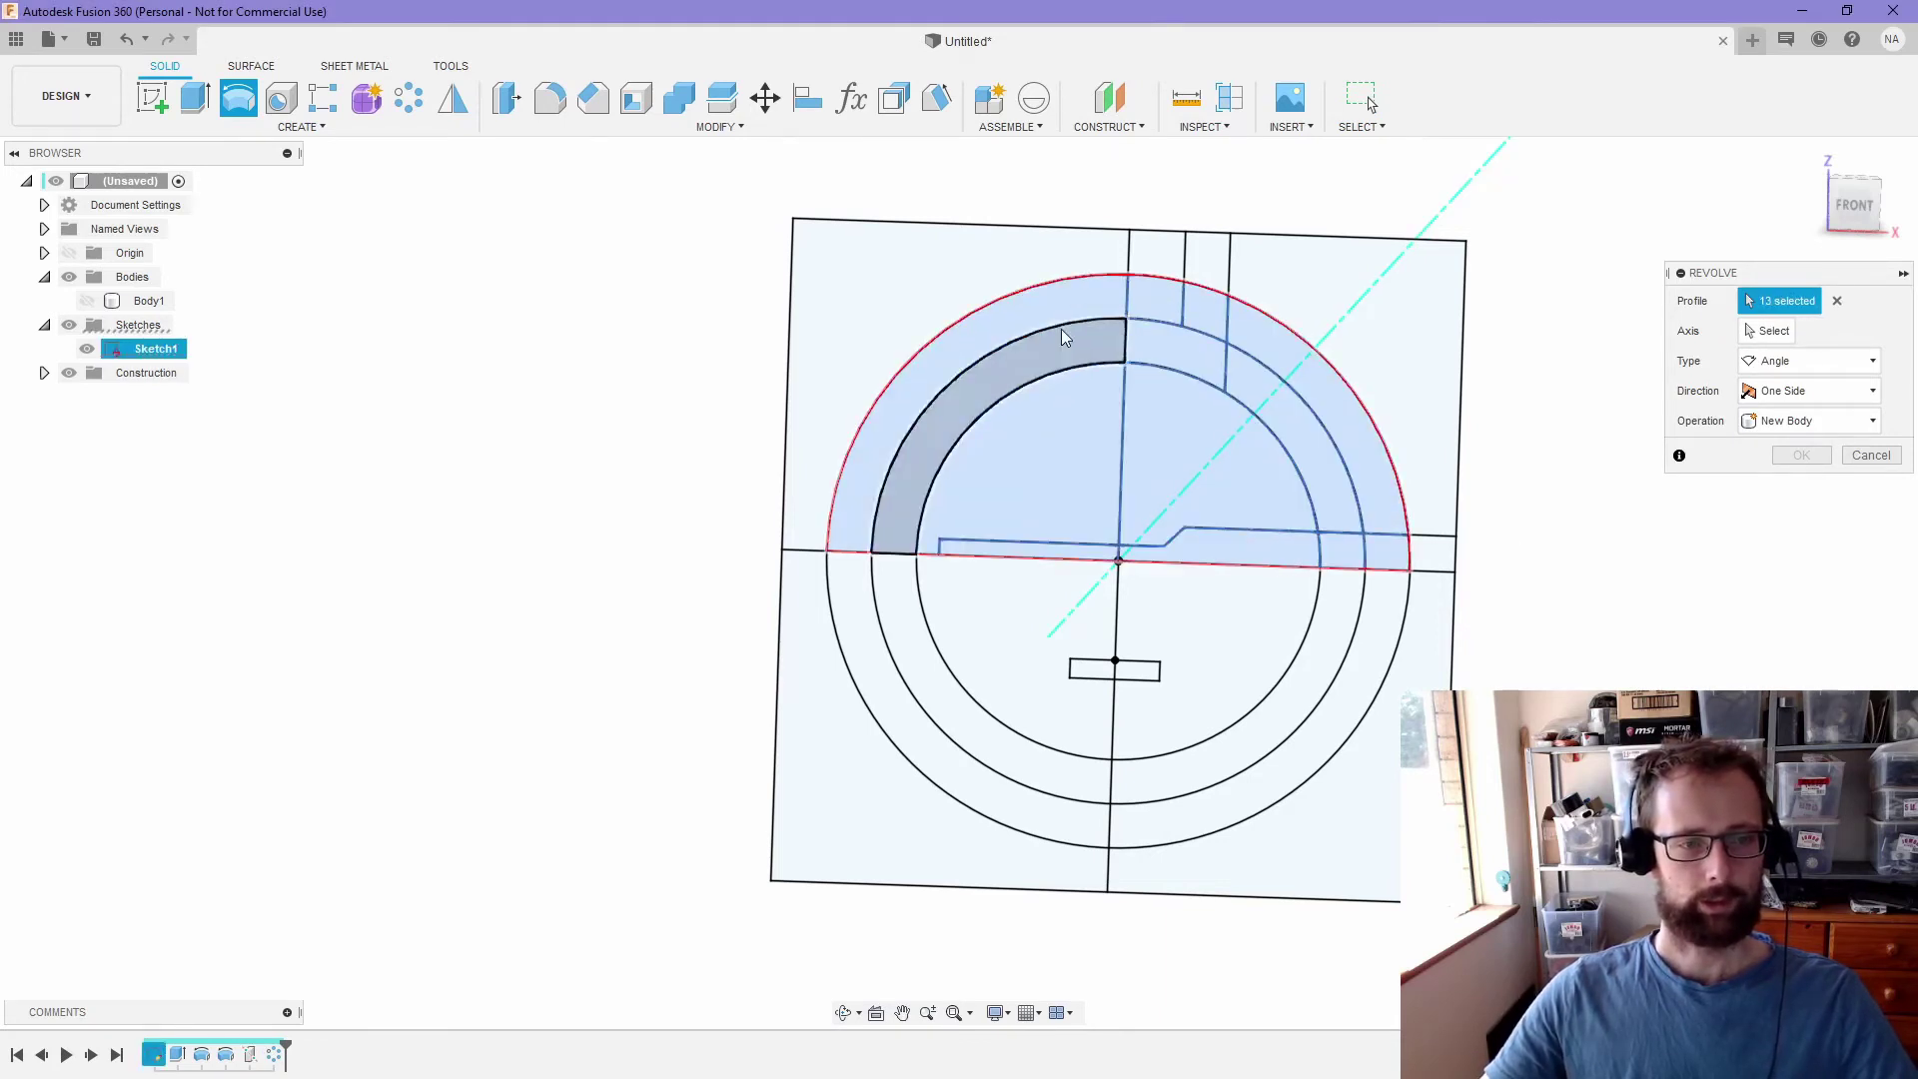
- Revolve them a full turn about the horizontal line into a new sphere body, Body2
left_click(1787, 364)
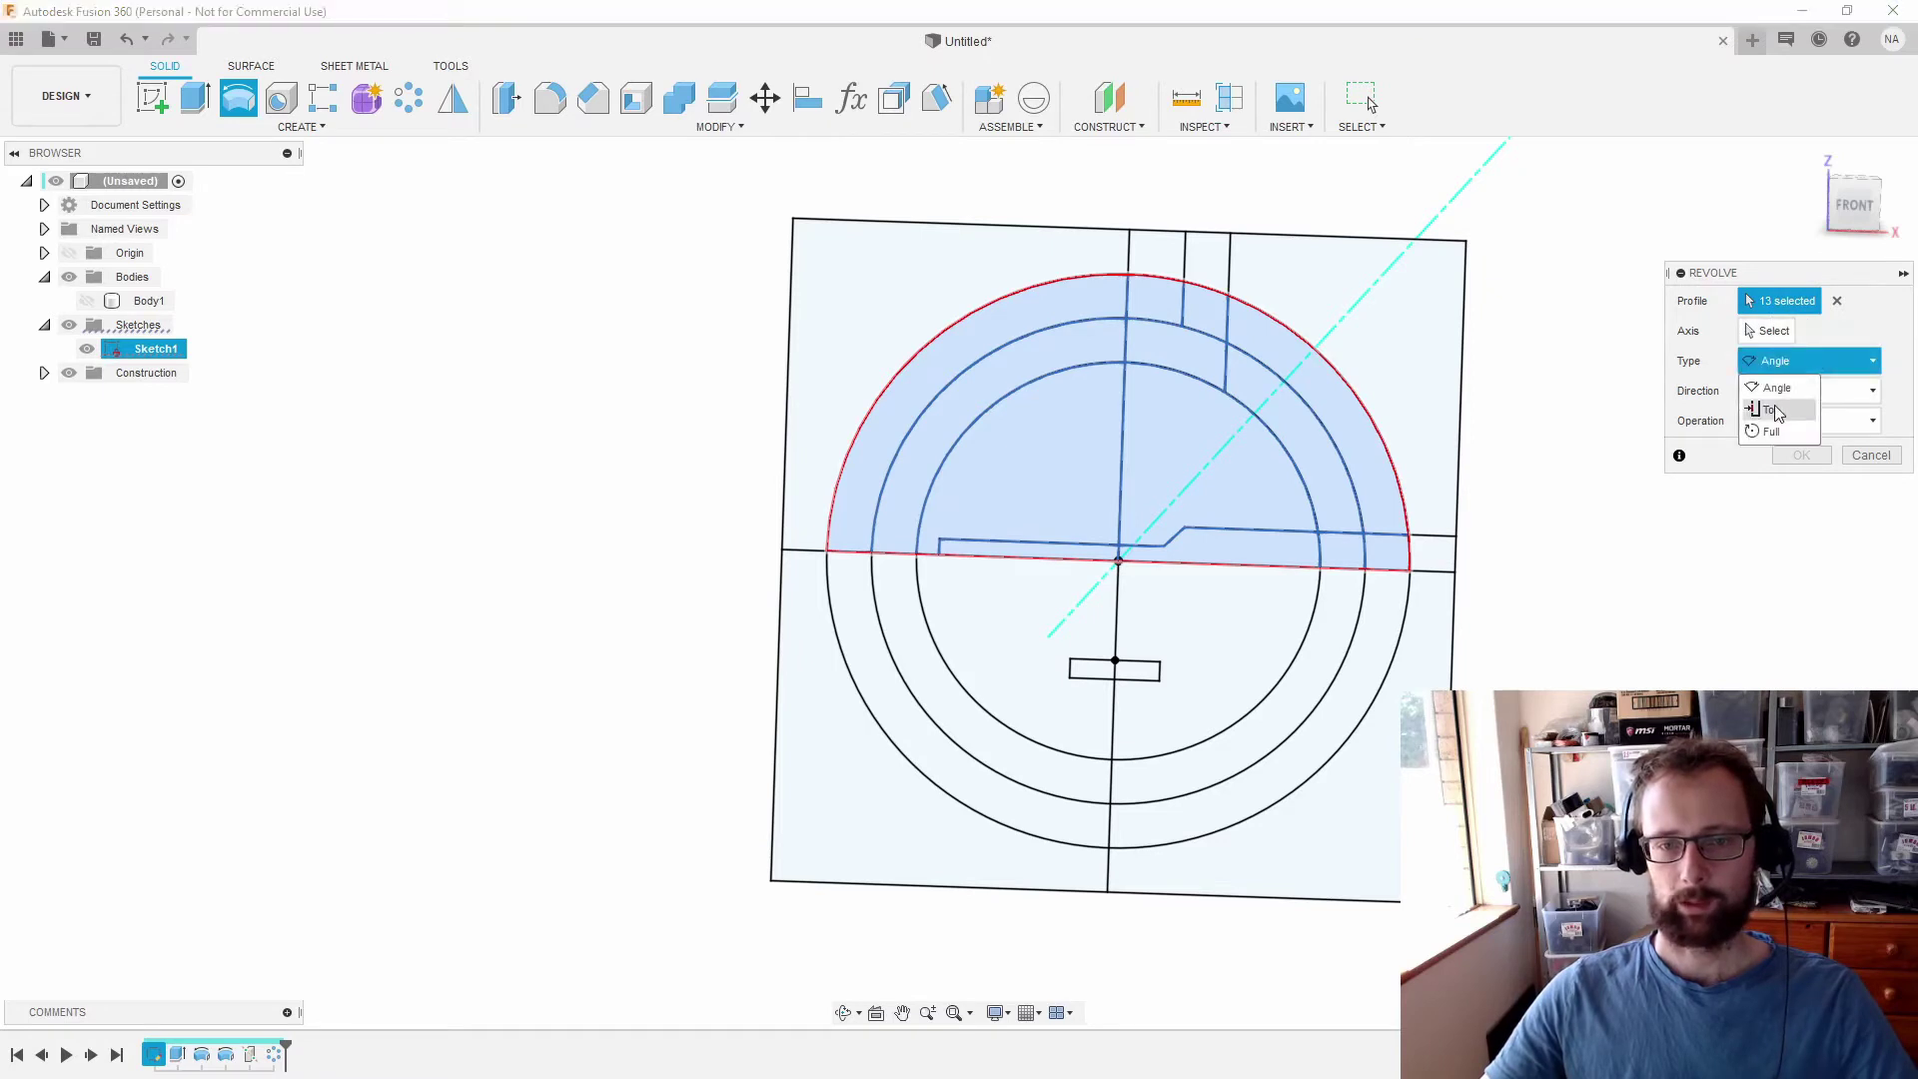
left_click(1776, 410)
left_click(1774, 330)
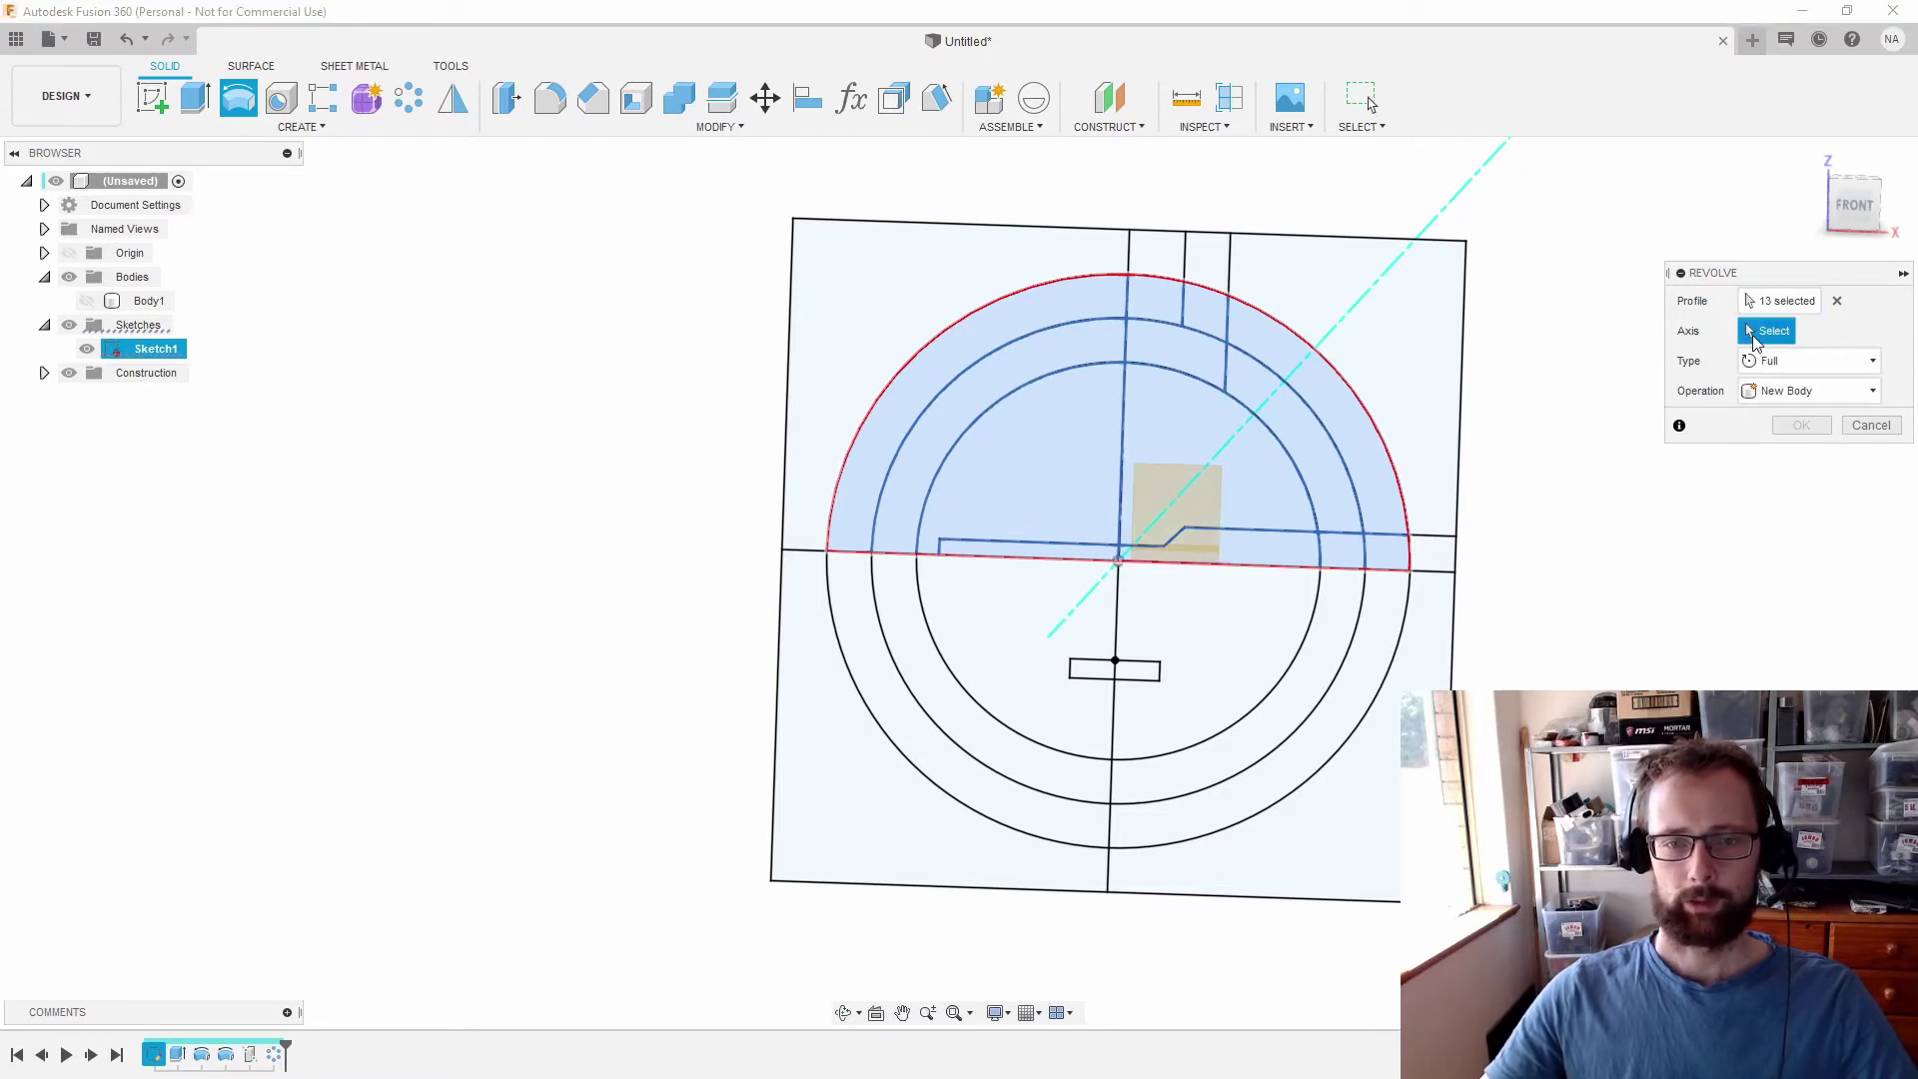
left_click(1435, 574)
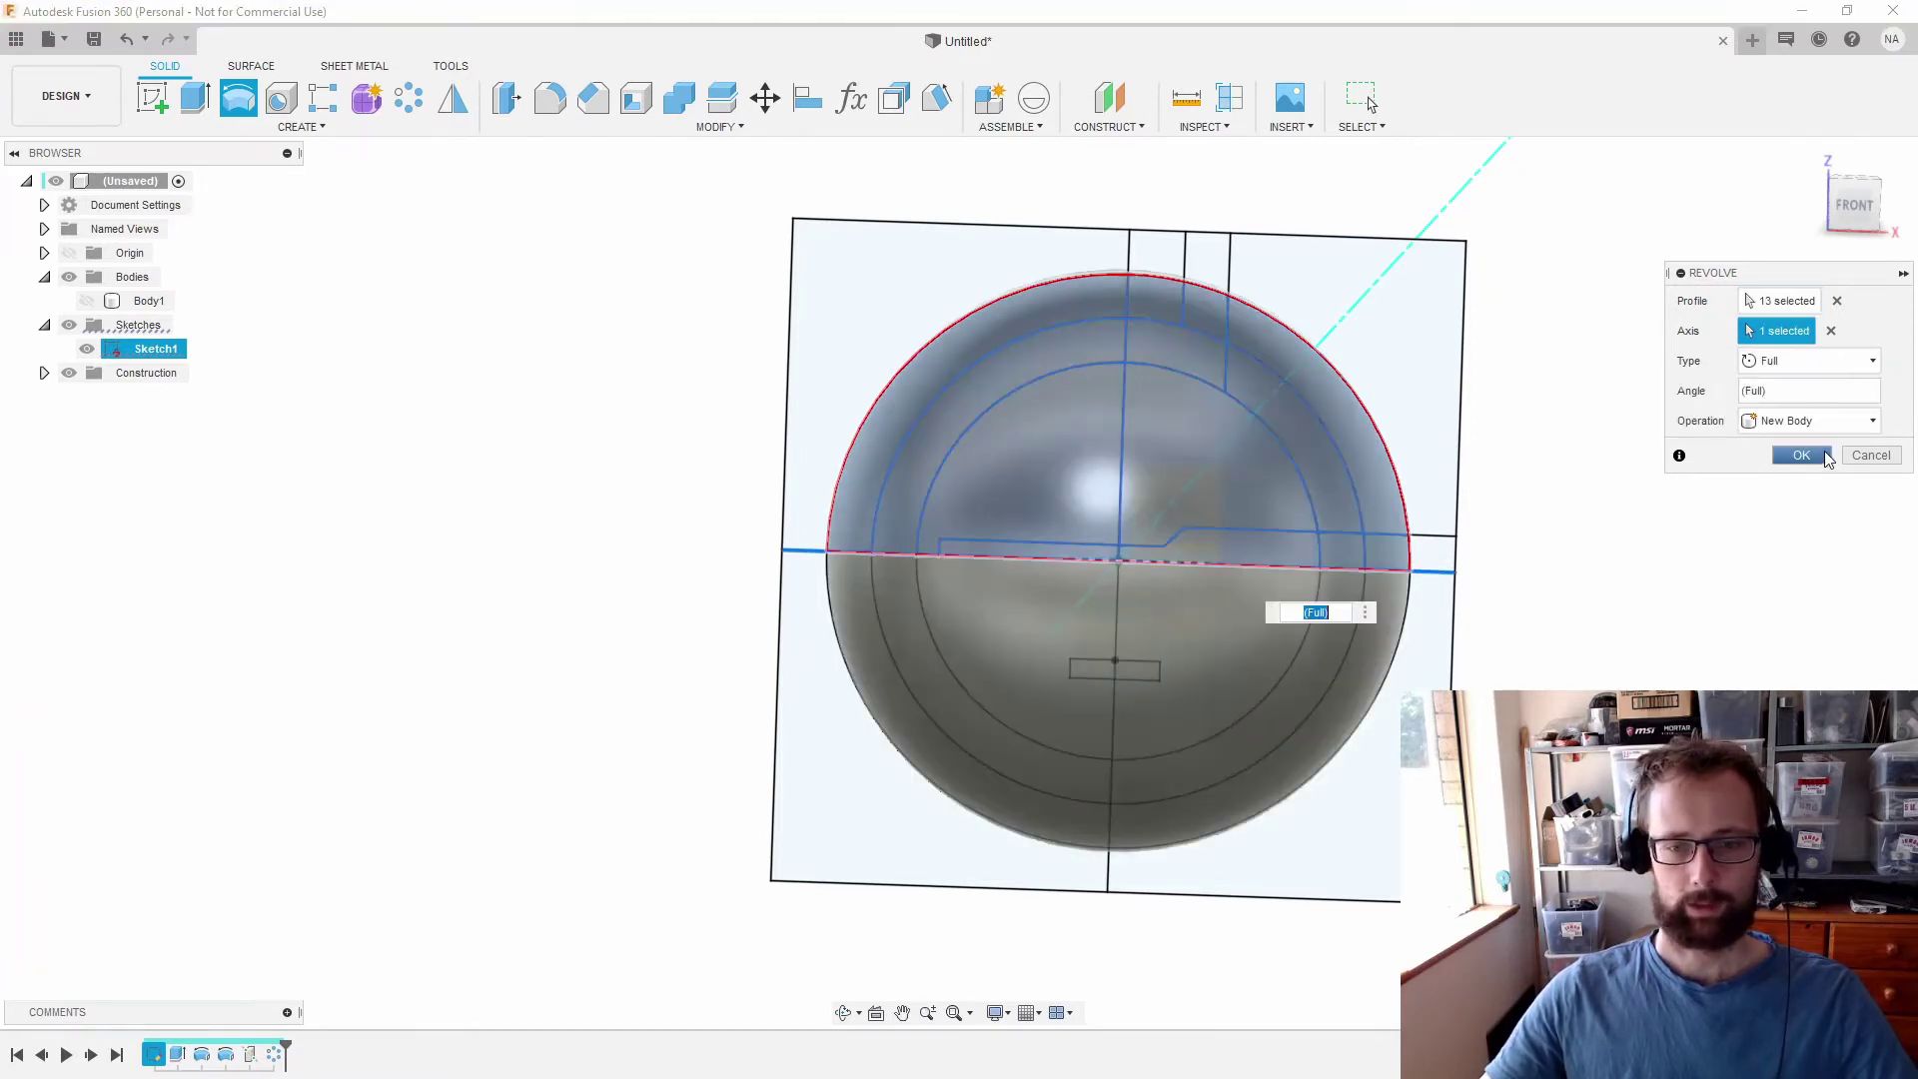
key("Return")
middle_click_drag(1473, 544, 1427, 590, "shift")
left_click(1841, 216)
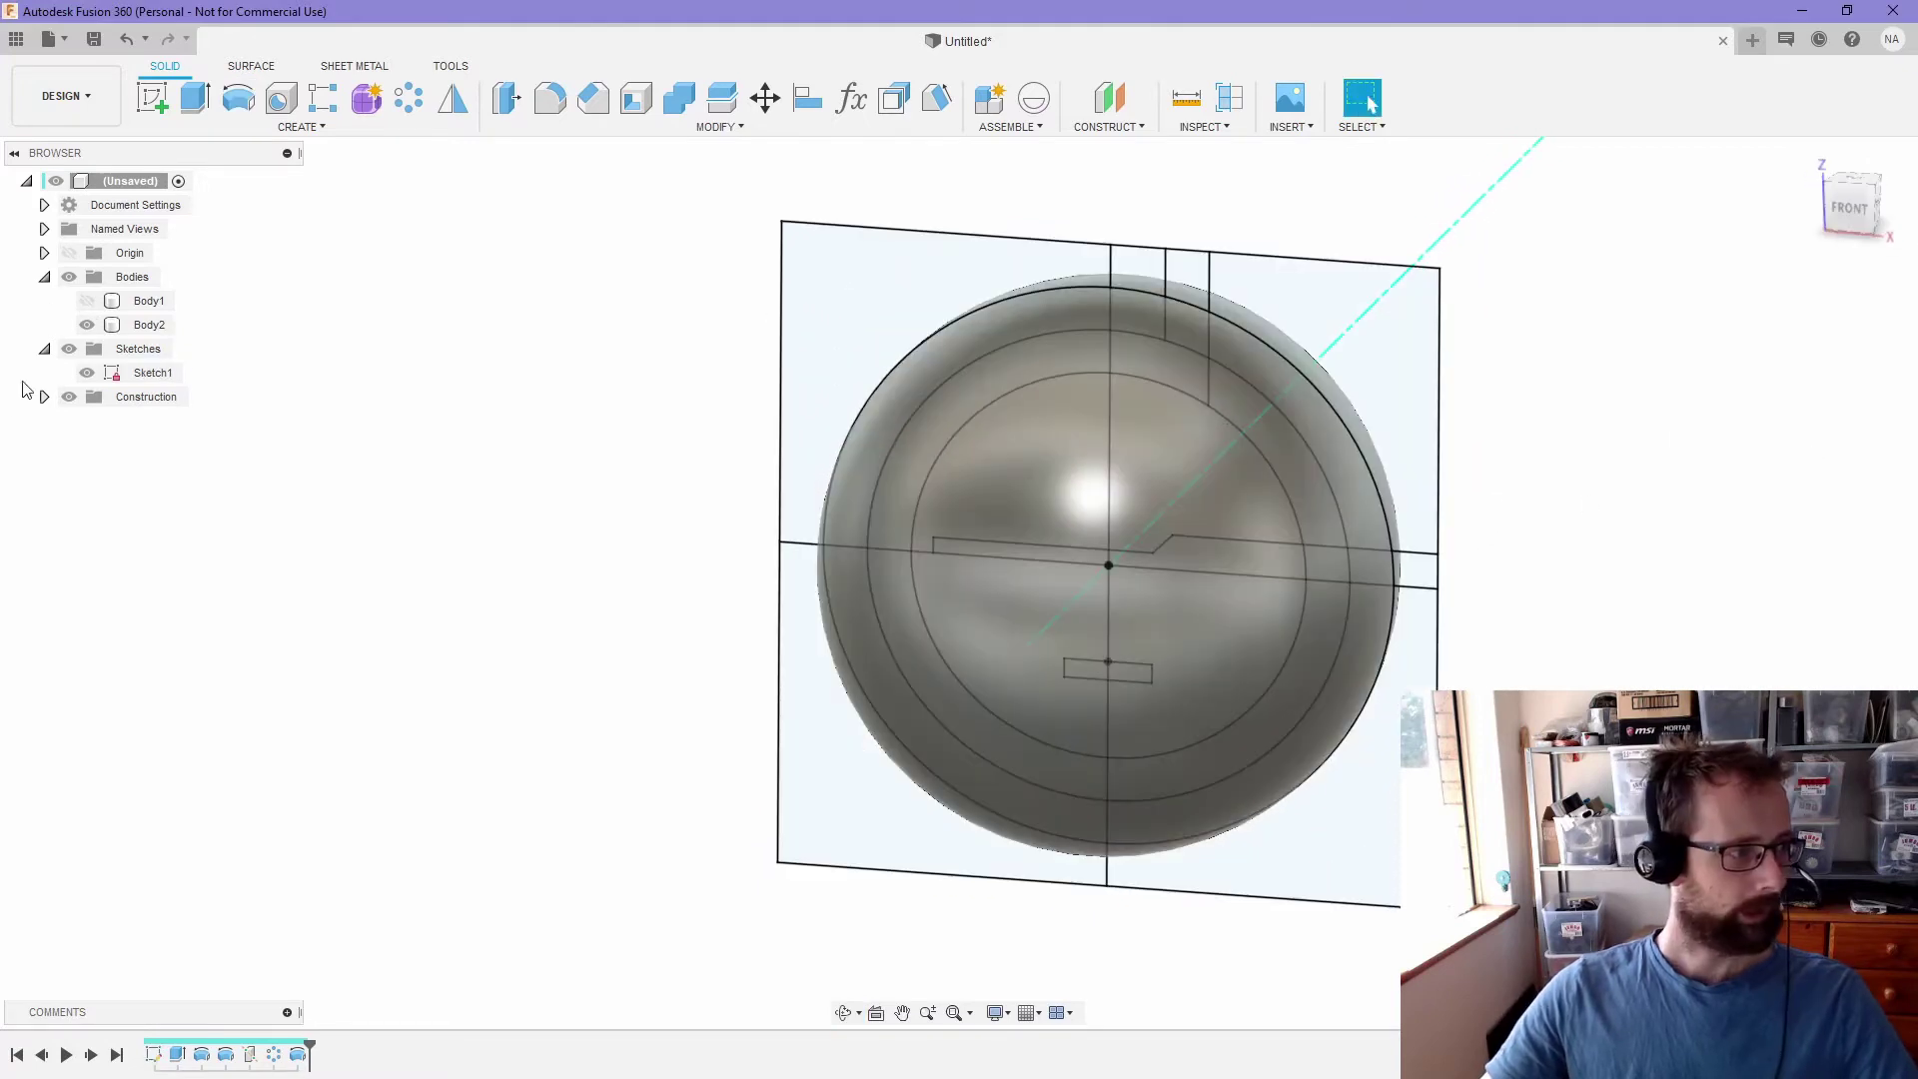
left_click(237, 97)
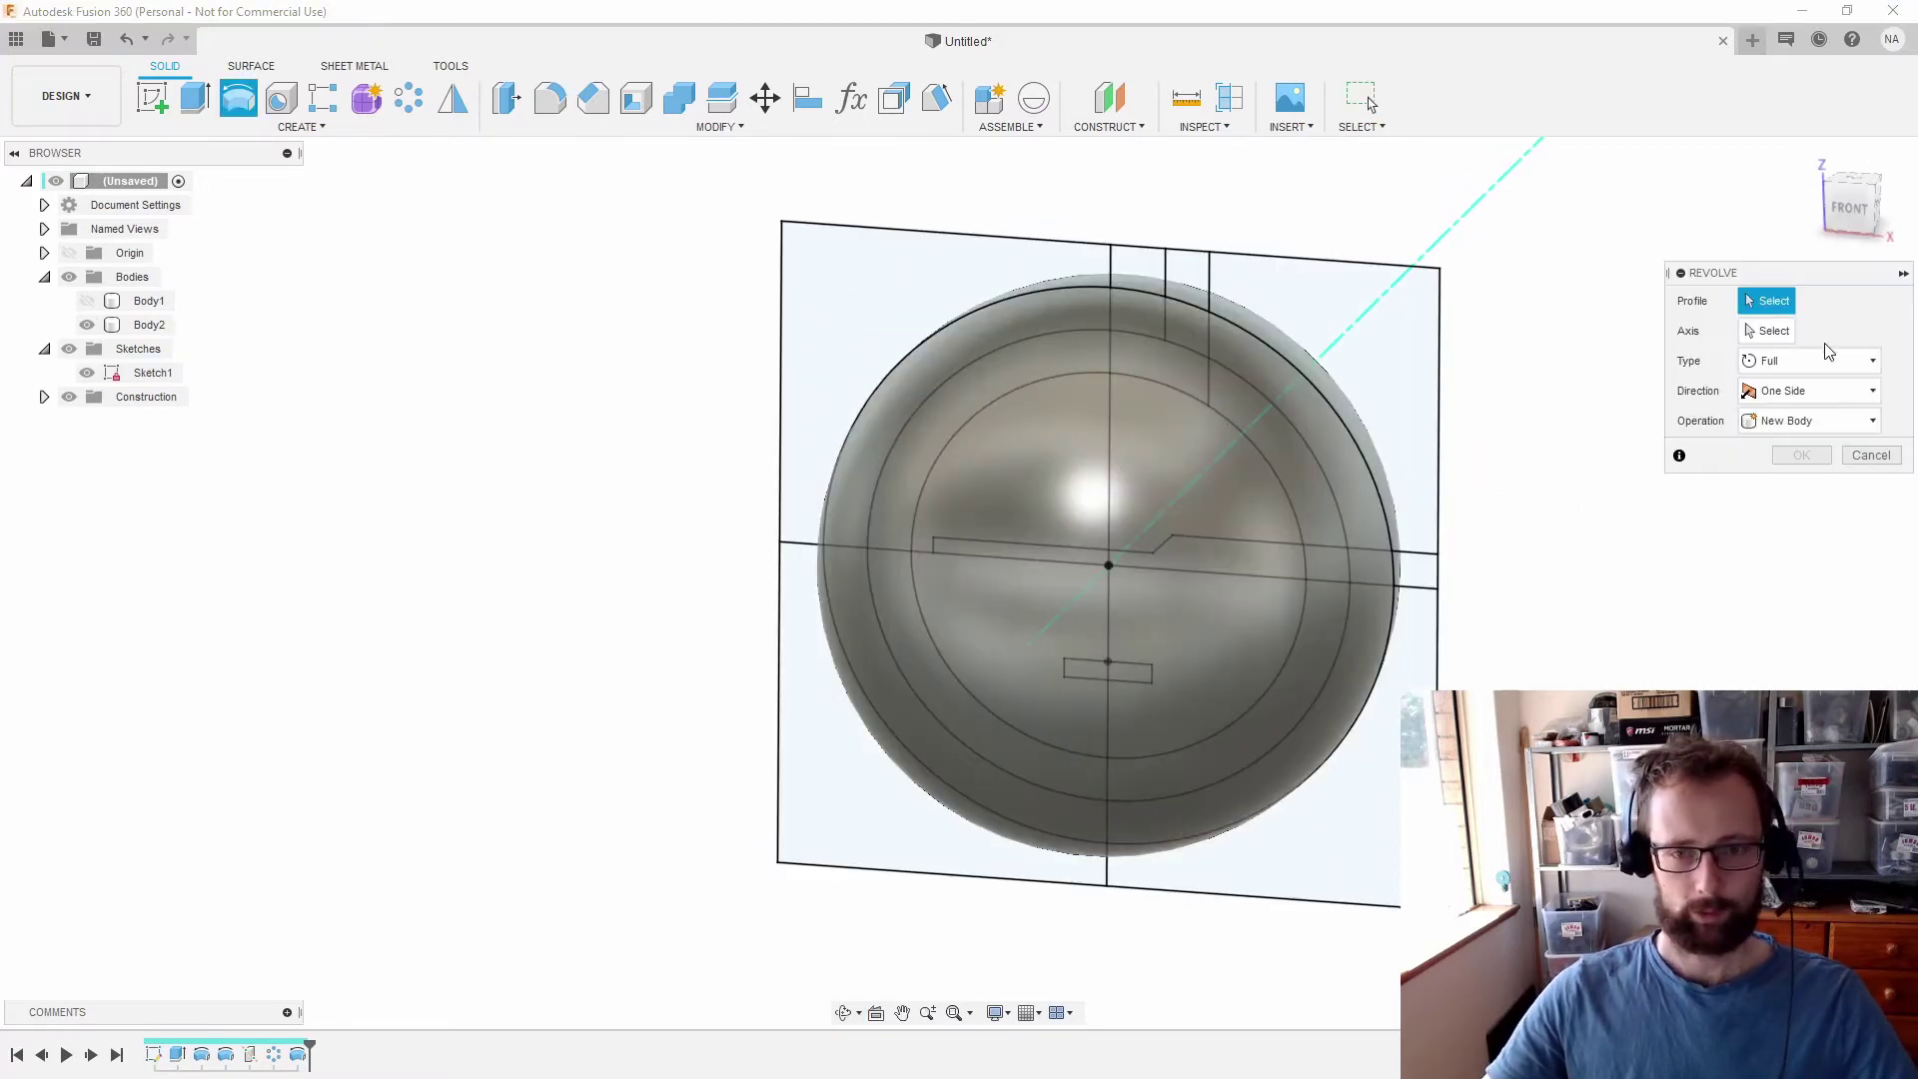
- Revolve-cut the two top slot profiles around the horizontal axis to groove the sphere
left_click(1141, 310)
left_click(1168, 366)
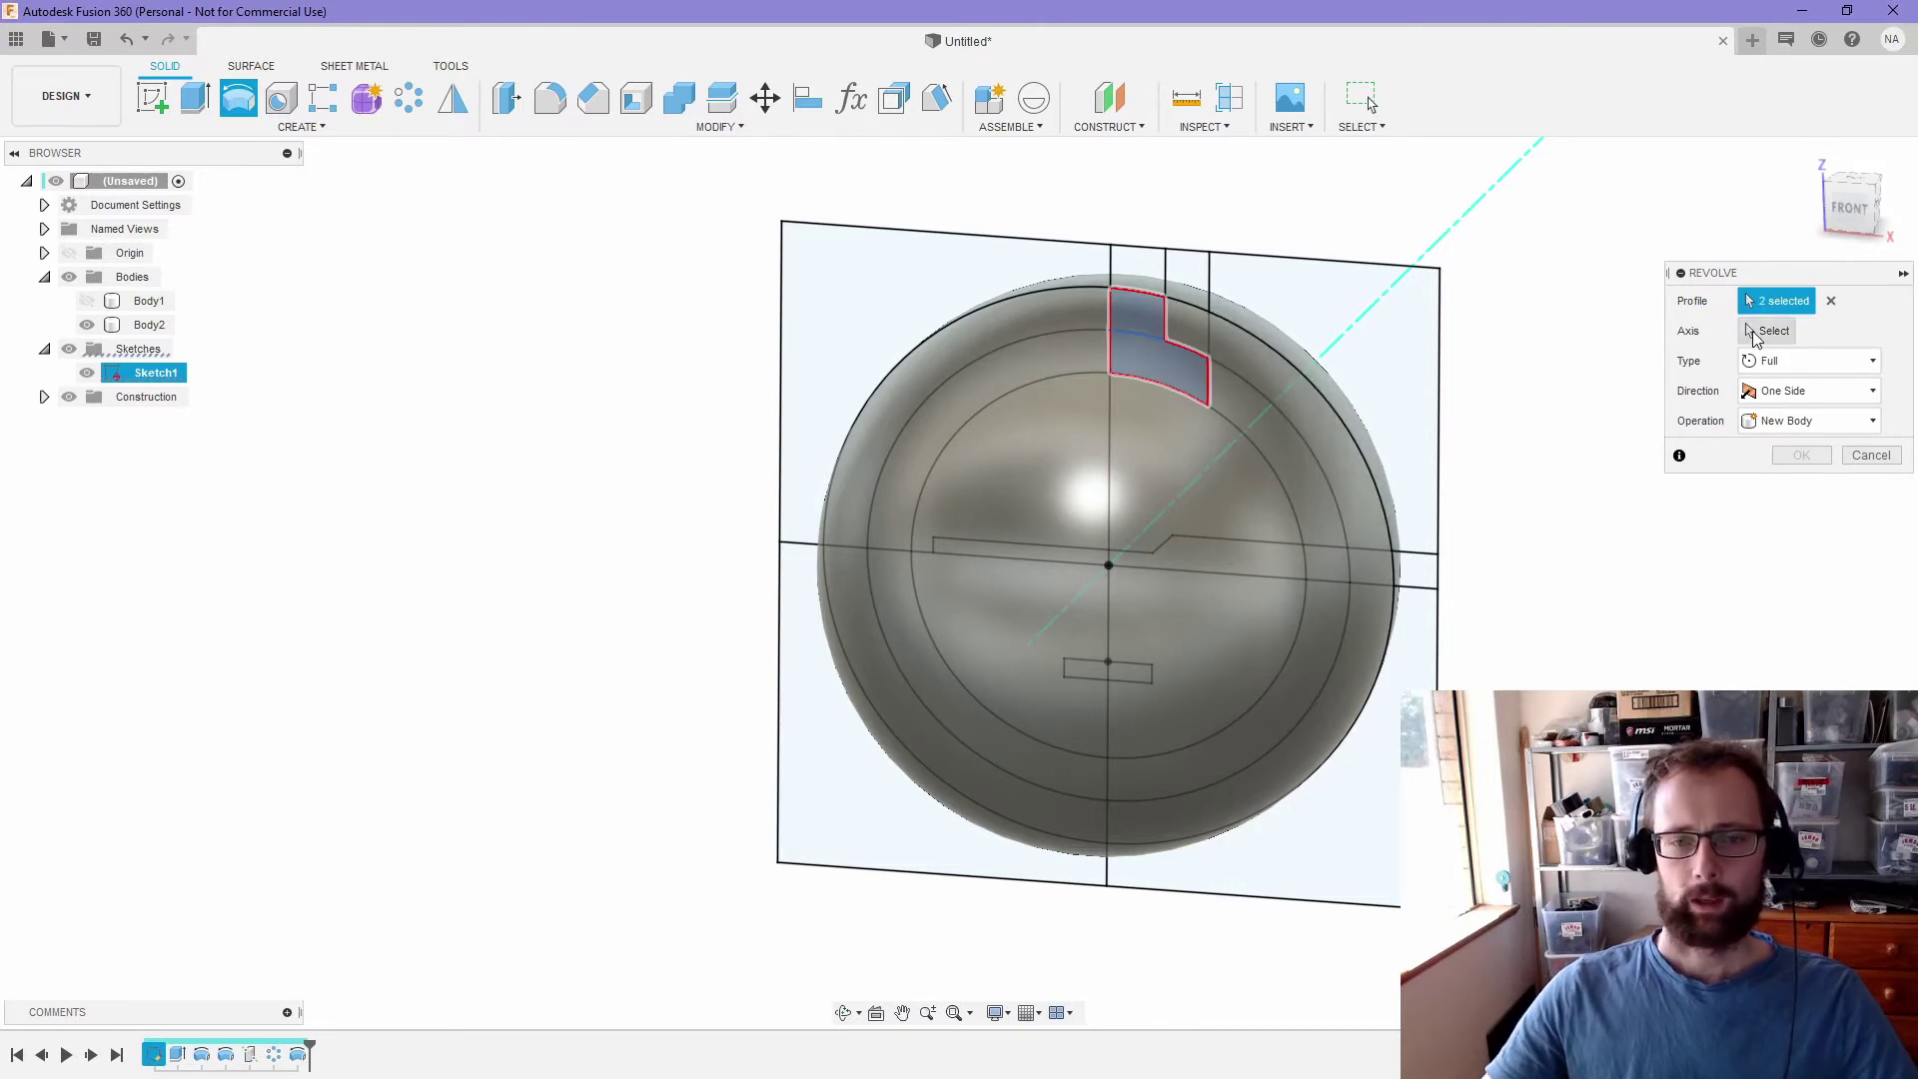
left_click(1345, 587)
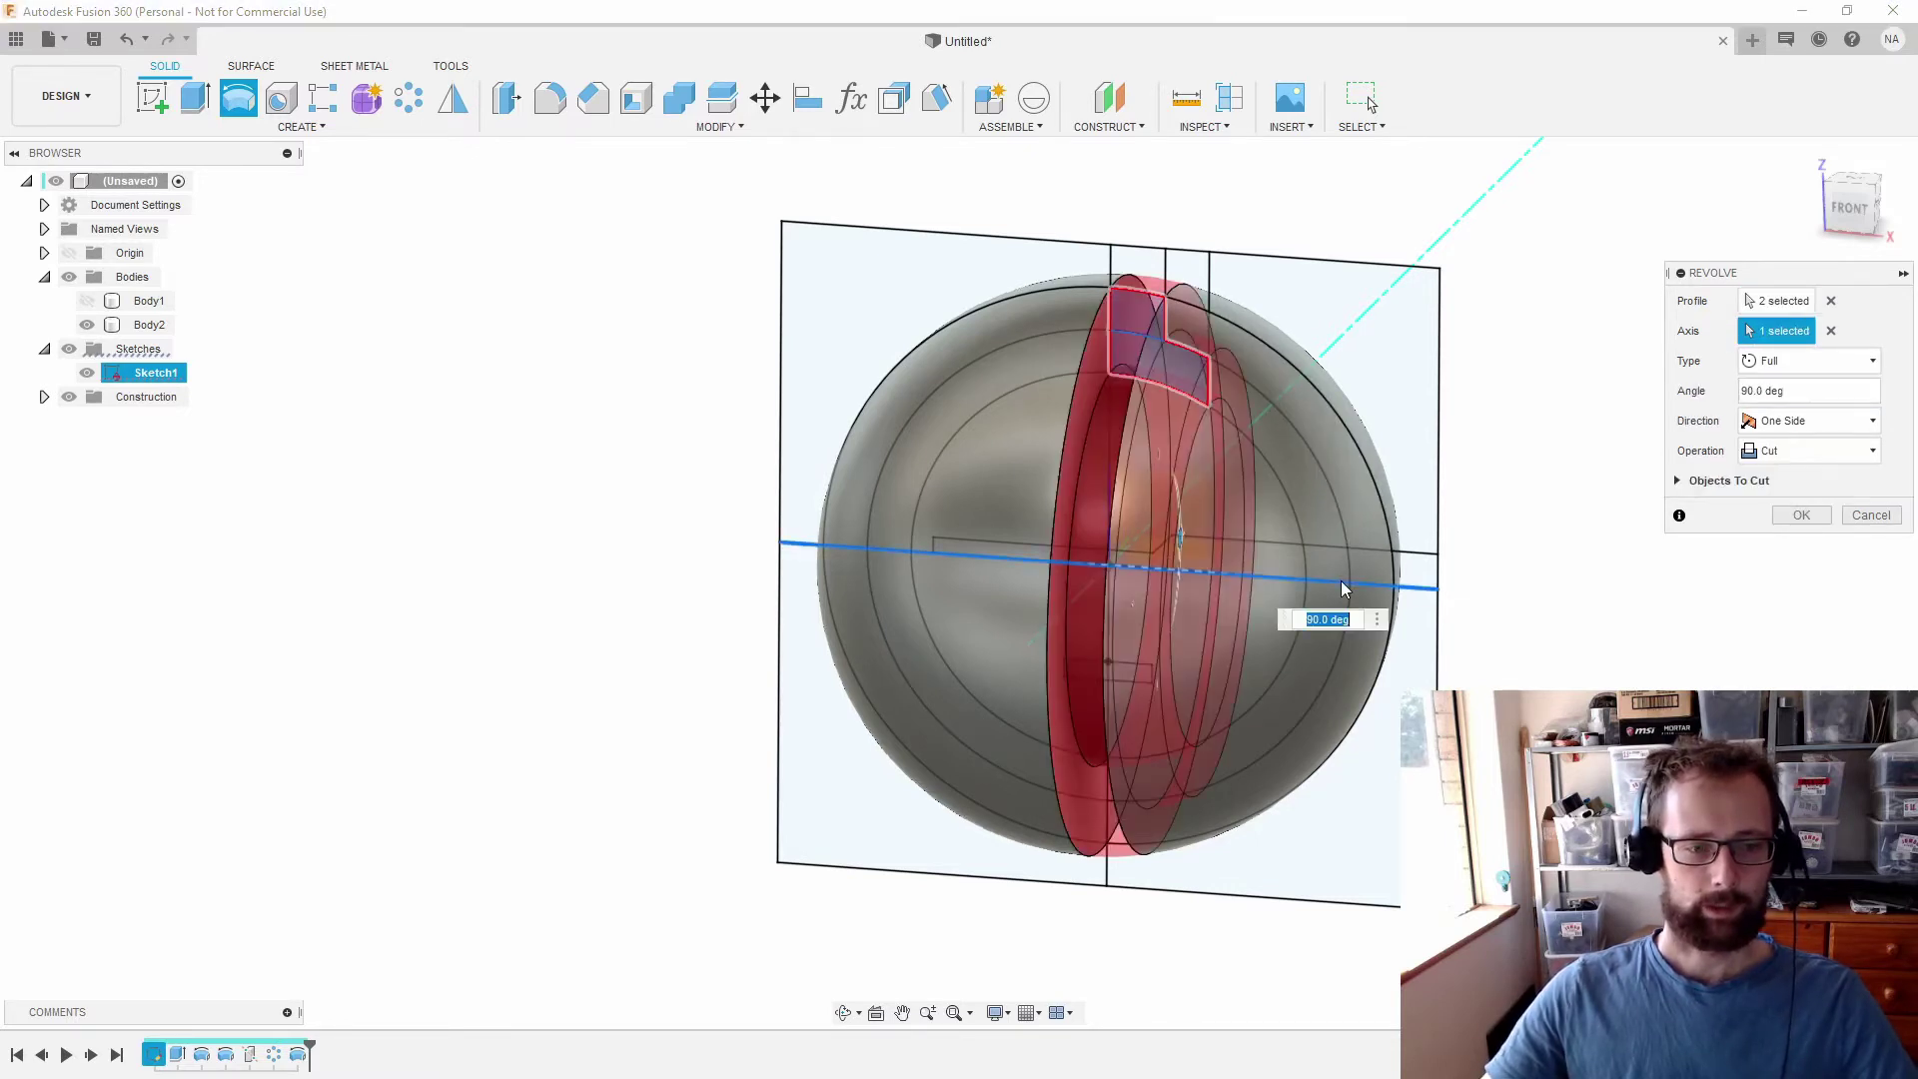
left_click(1801, 514)
middle_click_drag(1478, 500, 1299, 419, "shift")
left_click(411, 110)
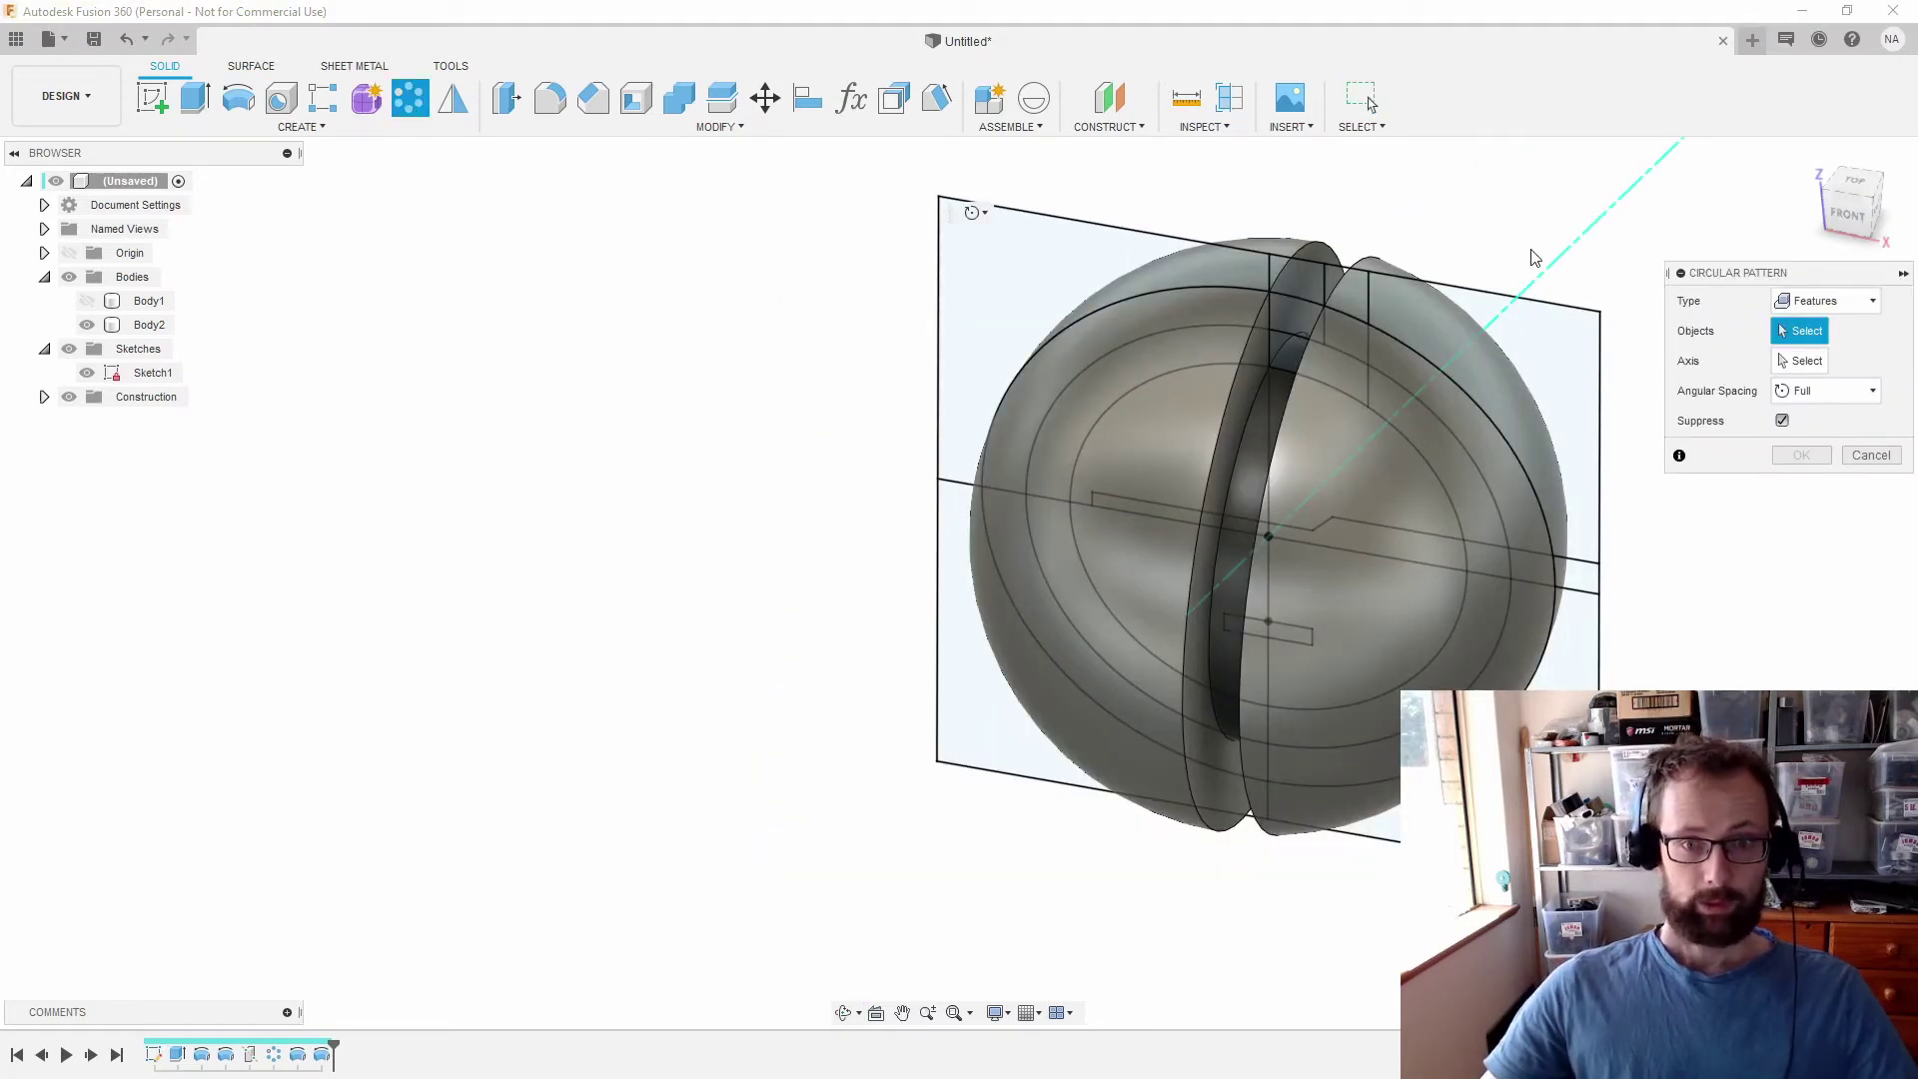
- Pattern the latest revolve cut three times around the diagonal construction axis
left_click(322, 1051)
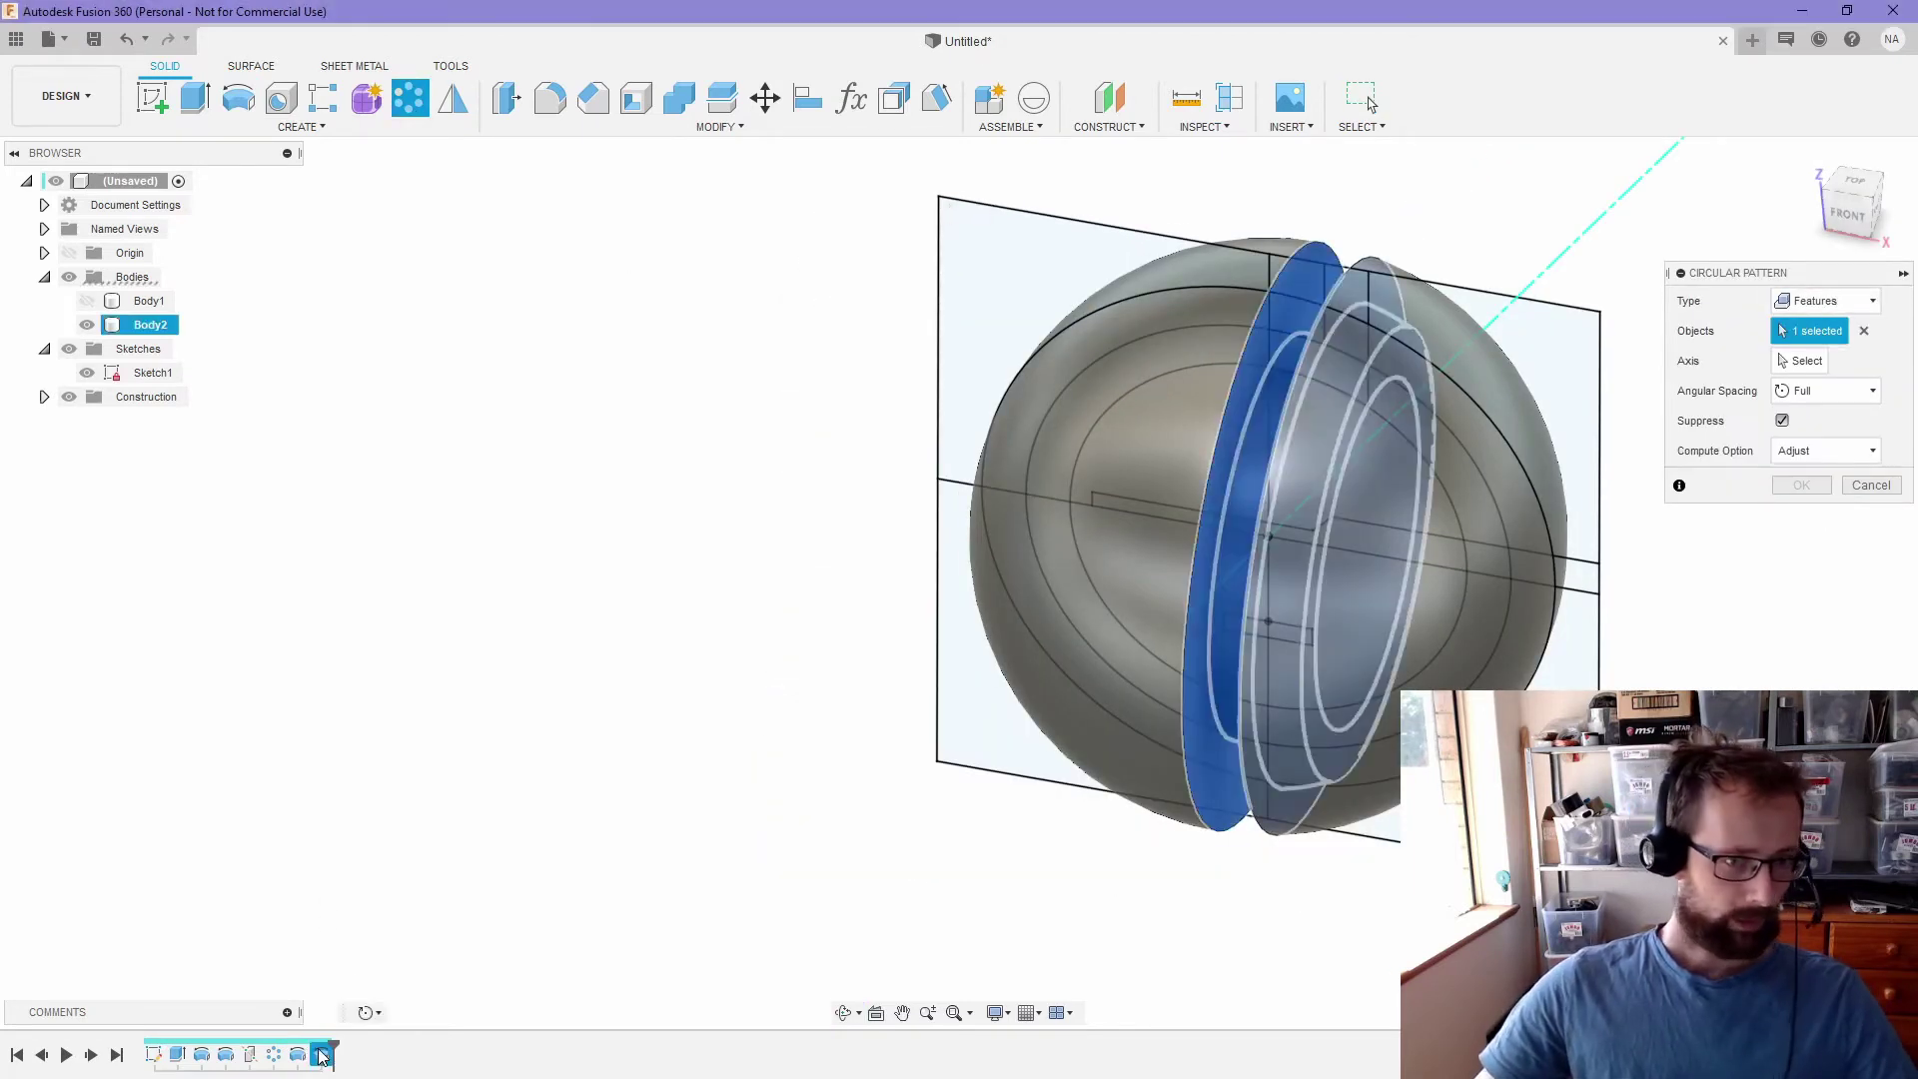
left_click(1576, 246)
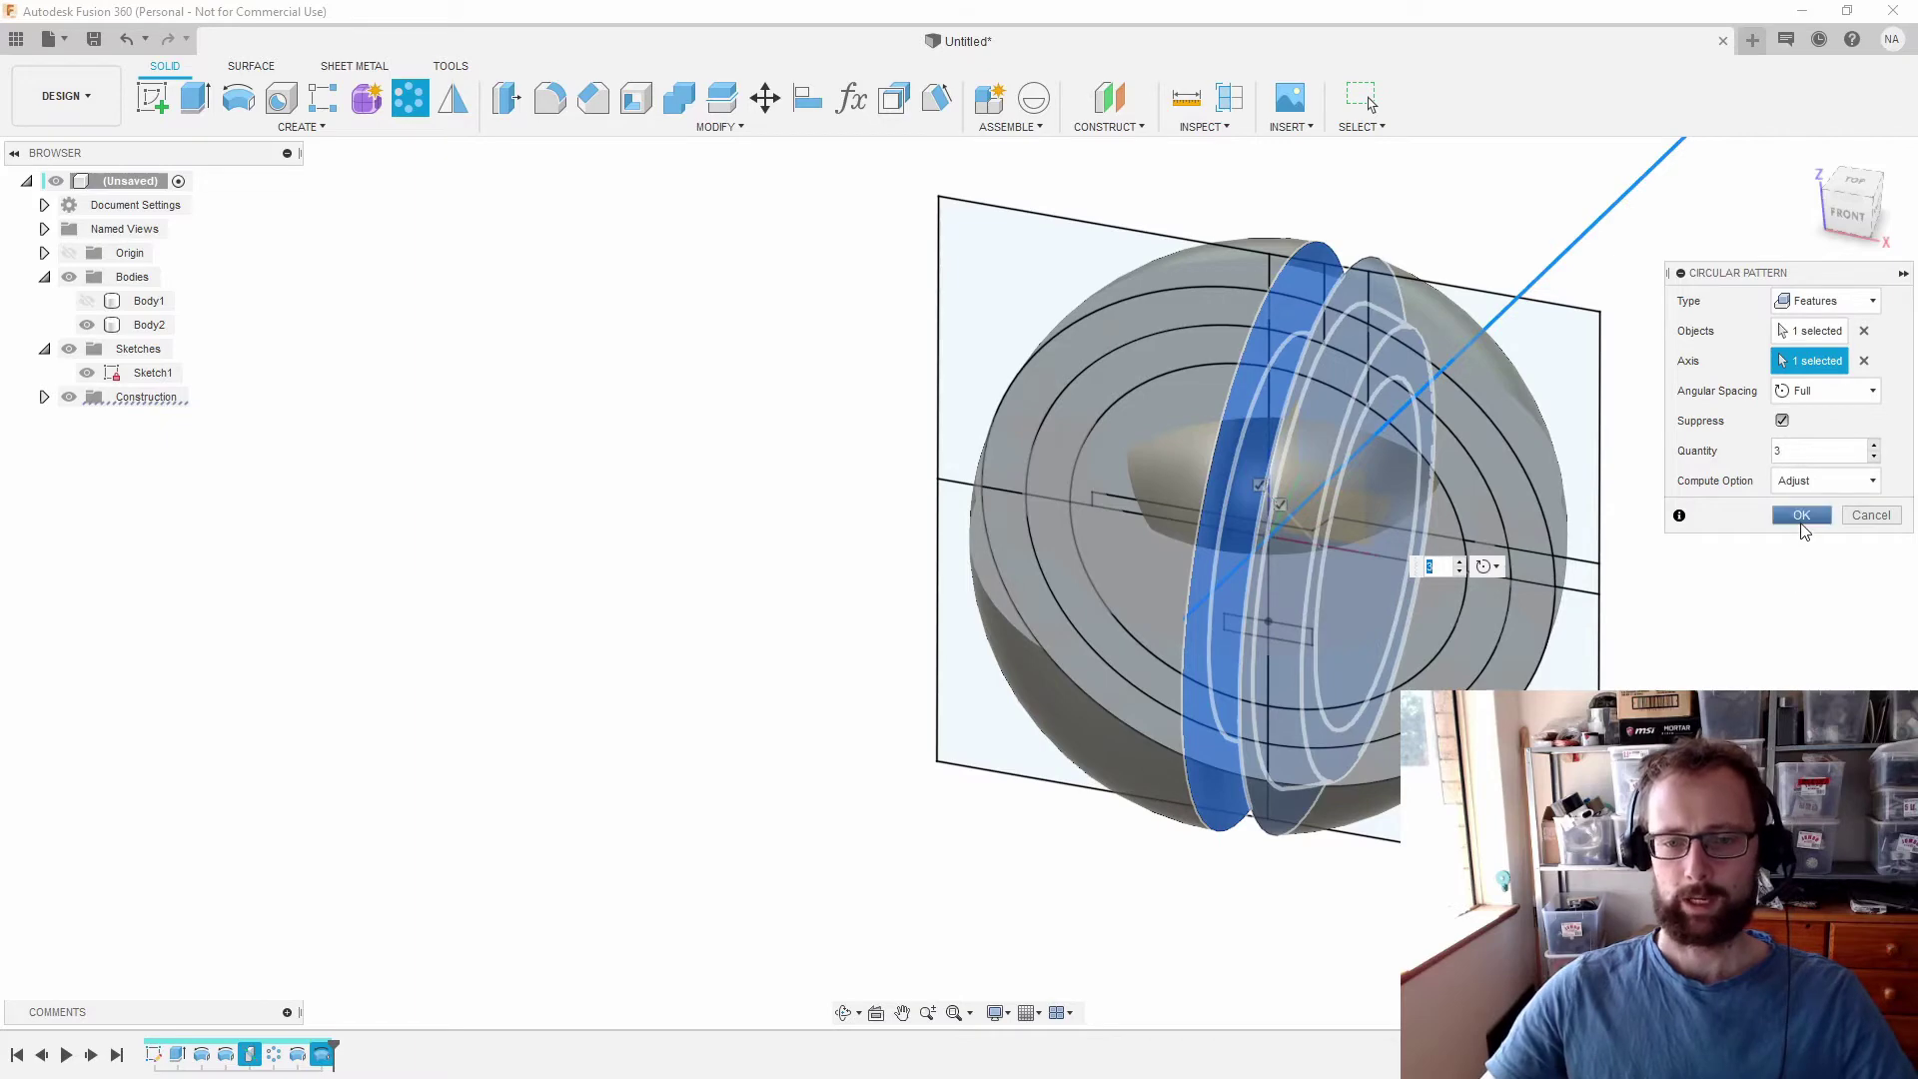
left_click(1802, 514)
middle_click_drag(1568, 544, 1235, 481, "shift")
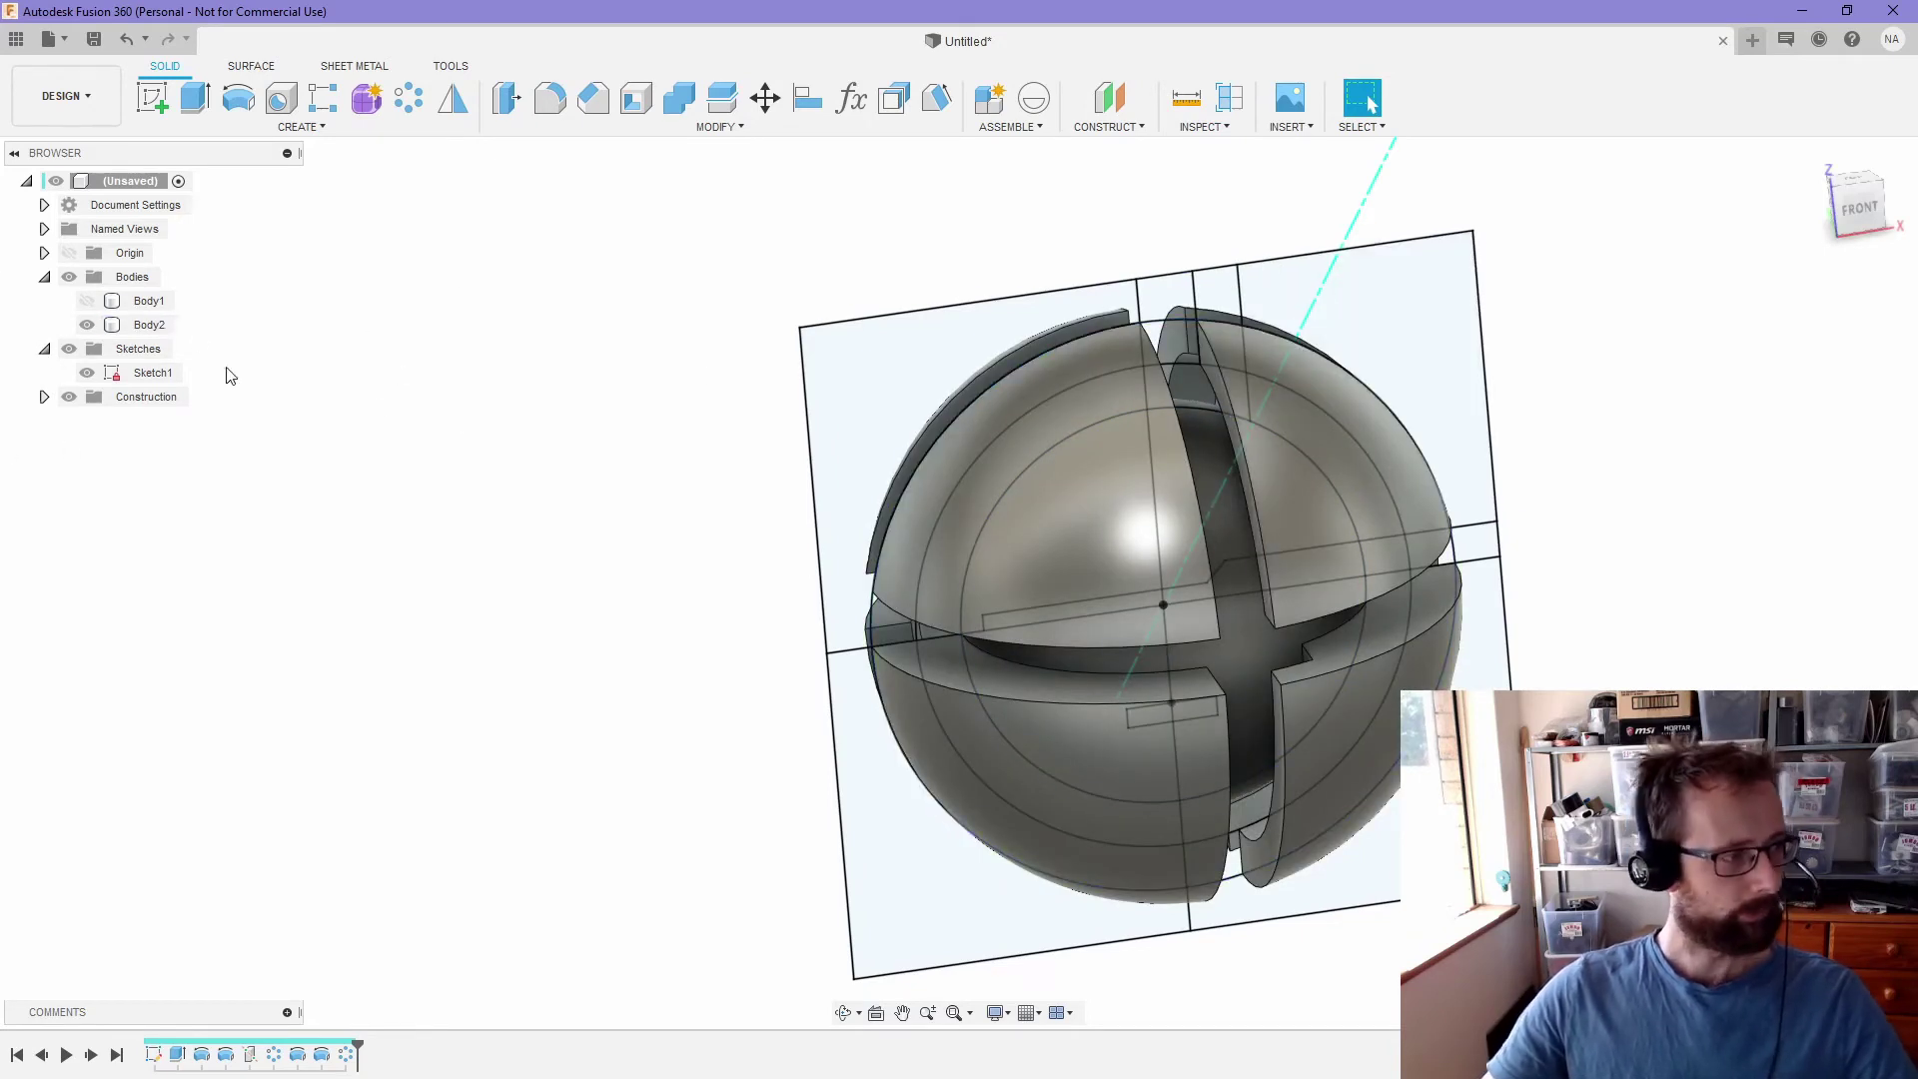
- Hide Sketch1 and orbit around the grooved sphere to inspect its sides and underside
left_click(87, 373)
left_click(149, 324)
scroll(1365, 433, "up", 3)
middle_click_drag(1328, 461, 1185, 304, "shift")
middle_click_drag(1423, 545, 1255, 568, "shift")
middle_click_drag(979, 467, 1126, 486, "shift")
left_click(899, 790)
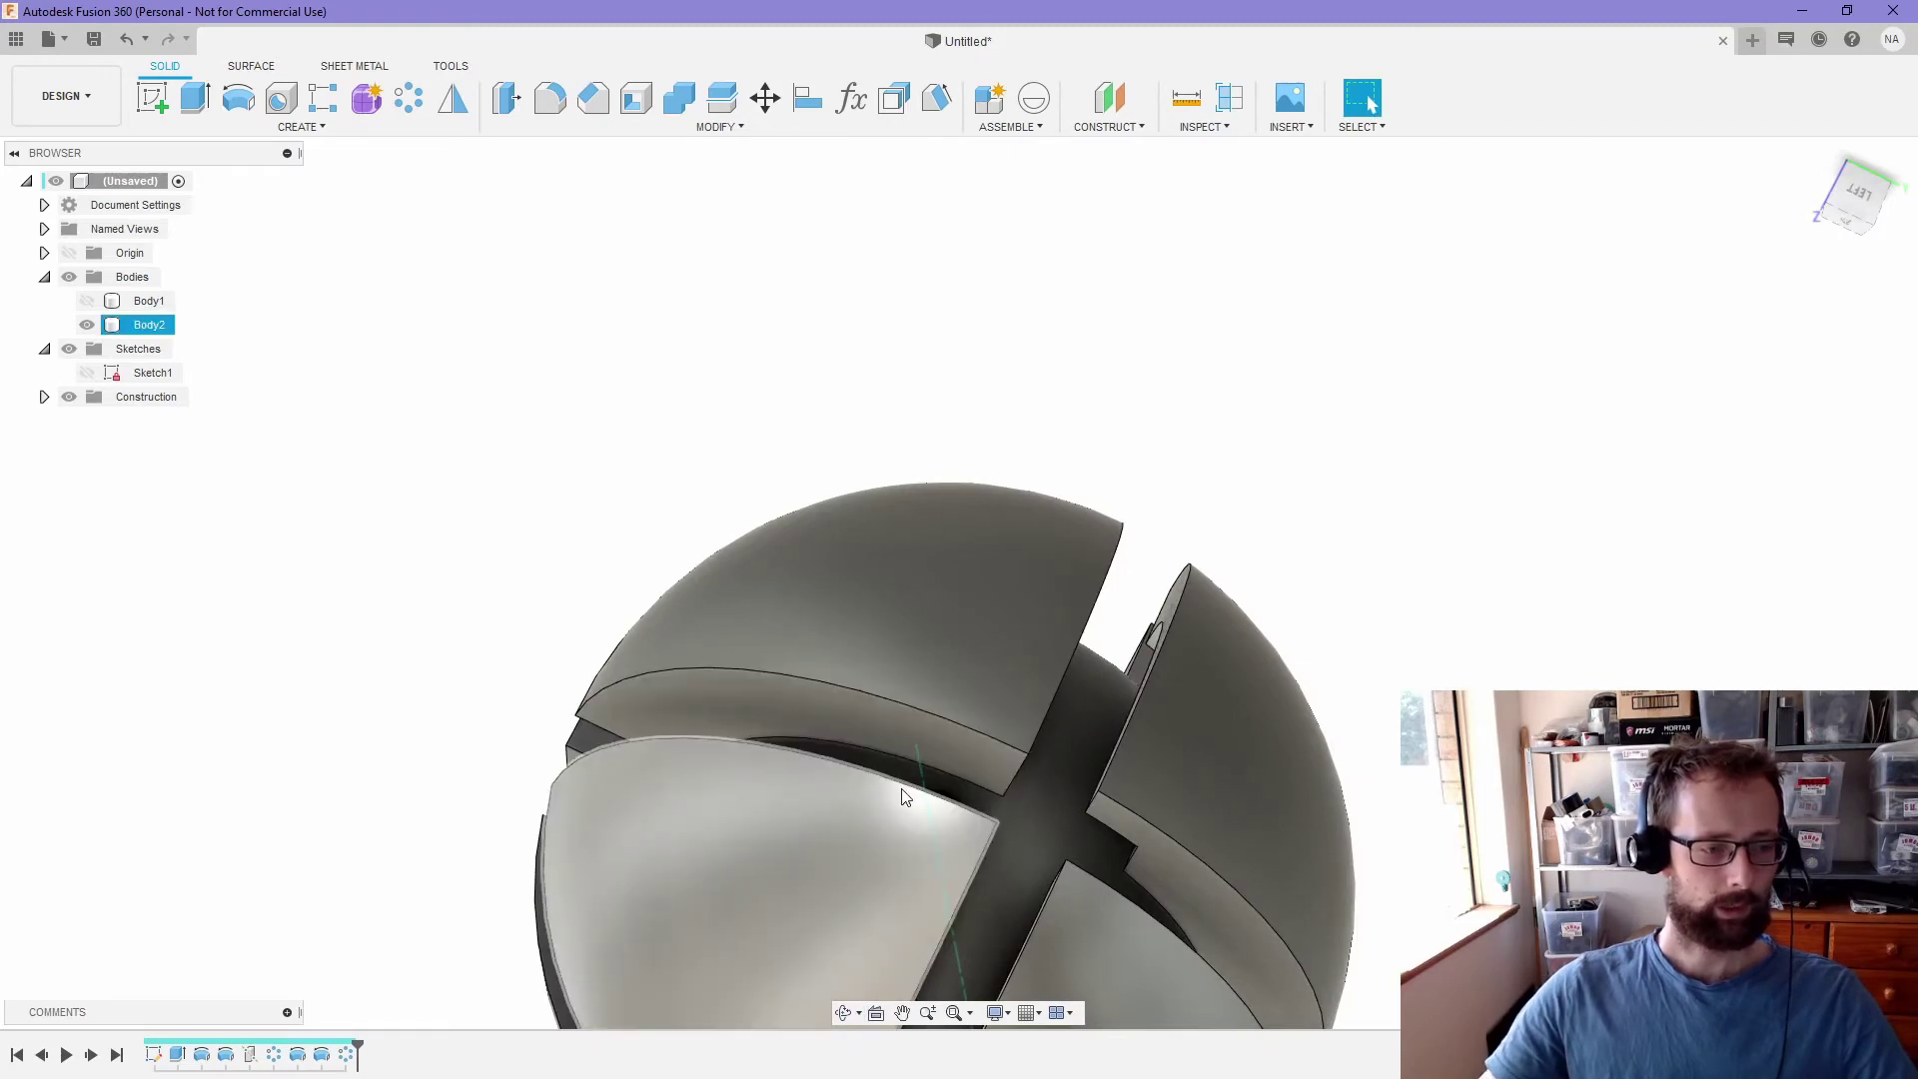
middle_click_drag(687, 638, 1454, 605, "shift")
left_click(1314, 648)
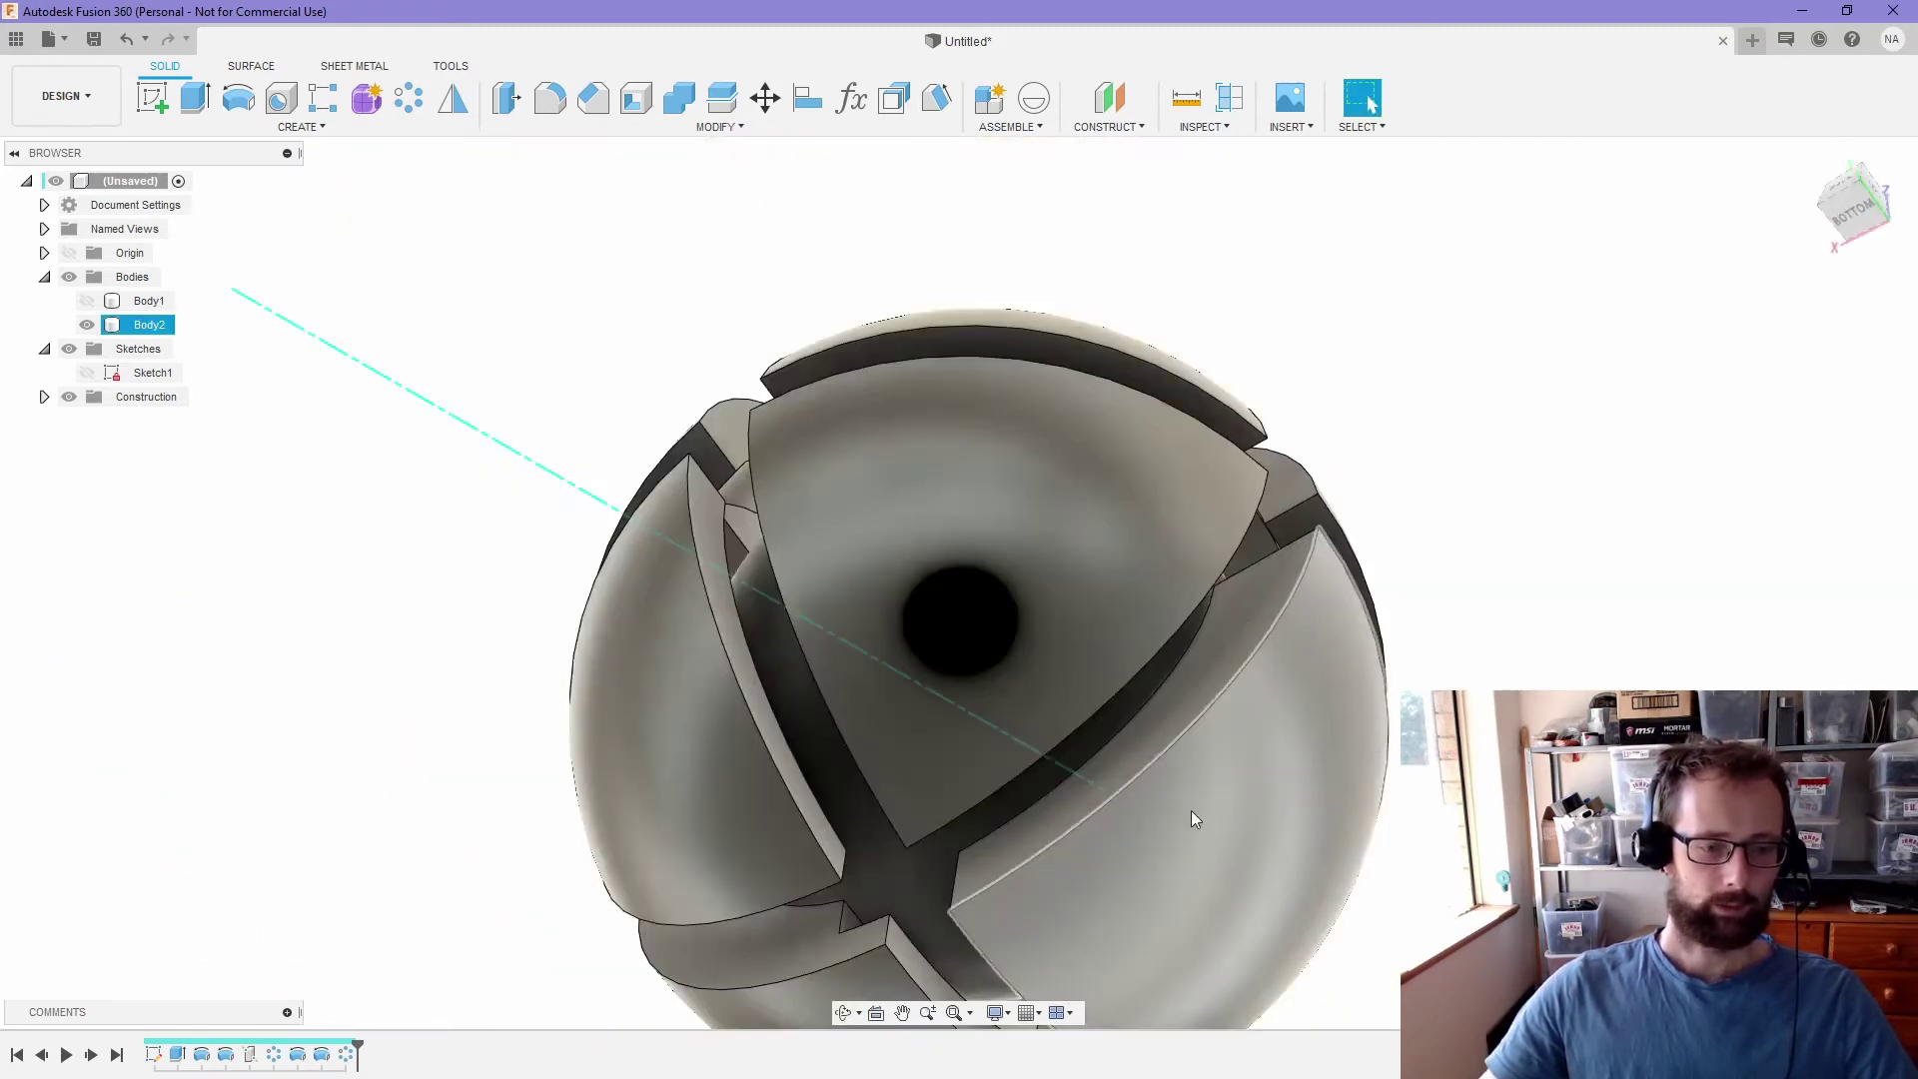
middle_click_drag(1234, 806, 1058, 443, "shift")
- Briefly show then hide the Body1 box, and make Sketch1 visible again
left_click(87, 300)
left_click(149, 300)
key("Escape")
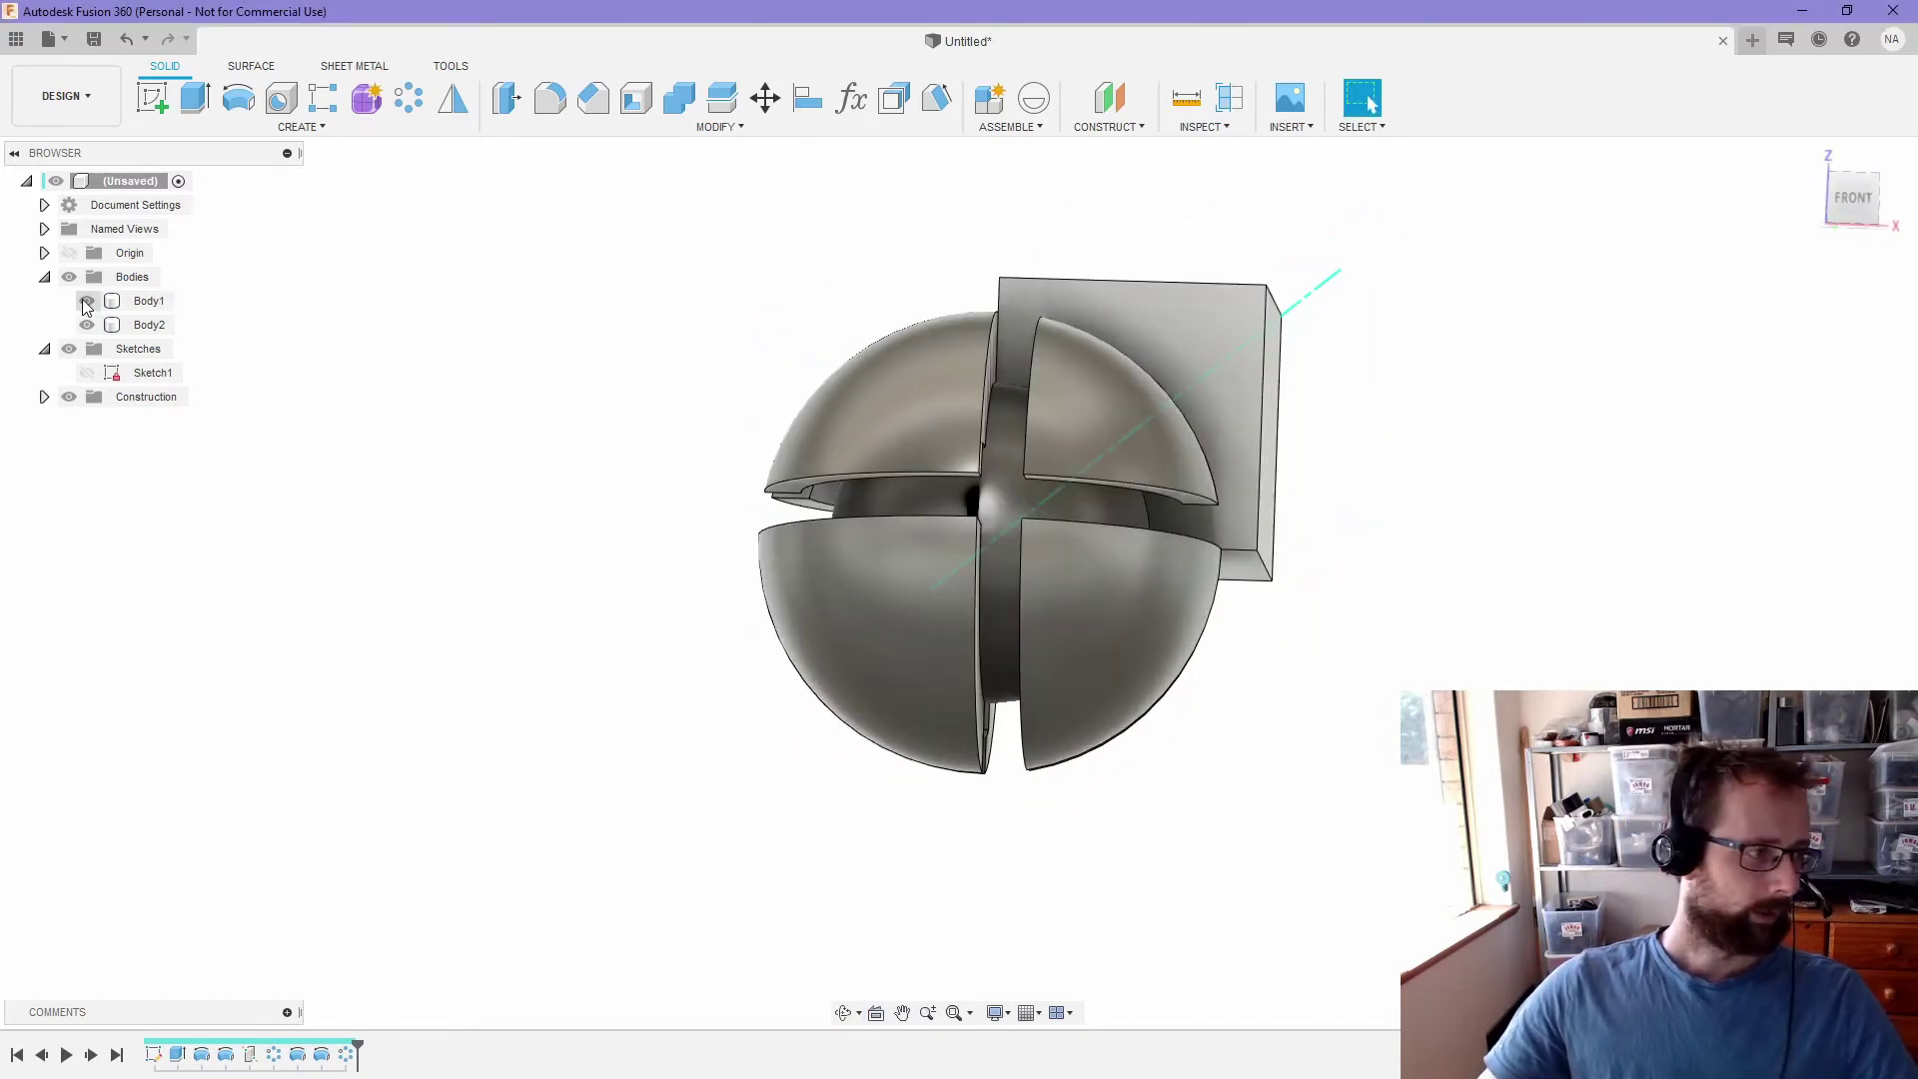
left_click(87, 302)
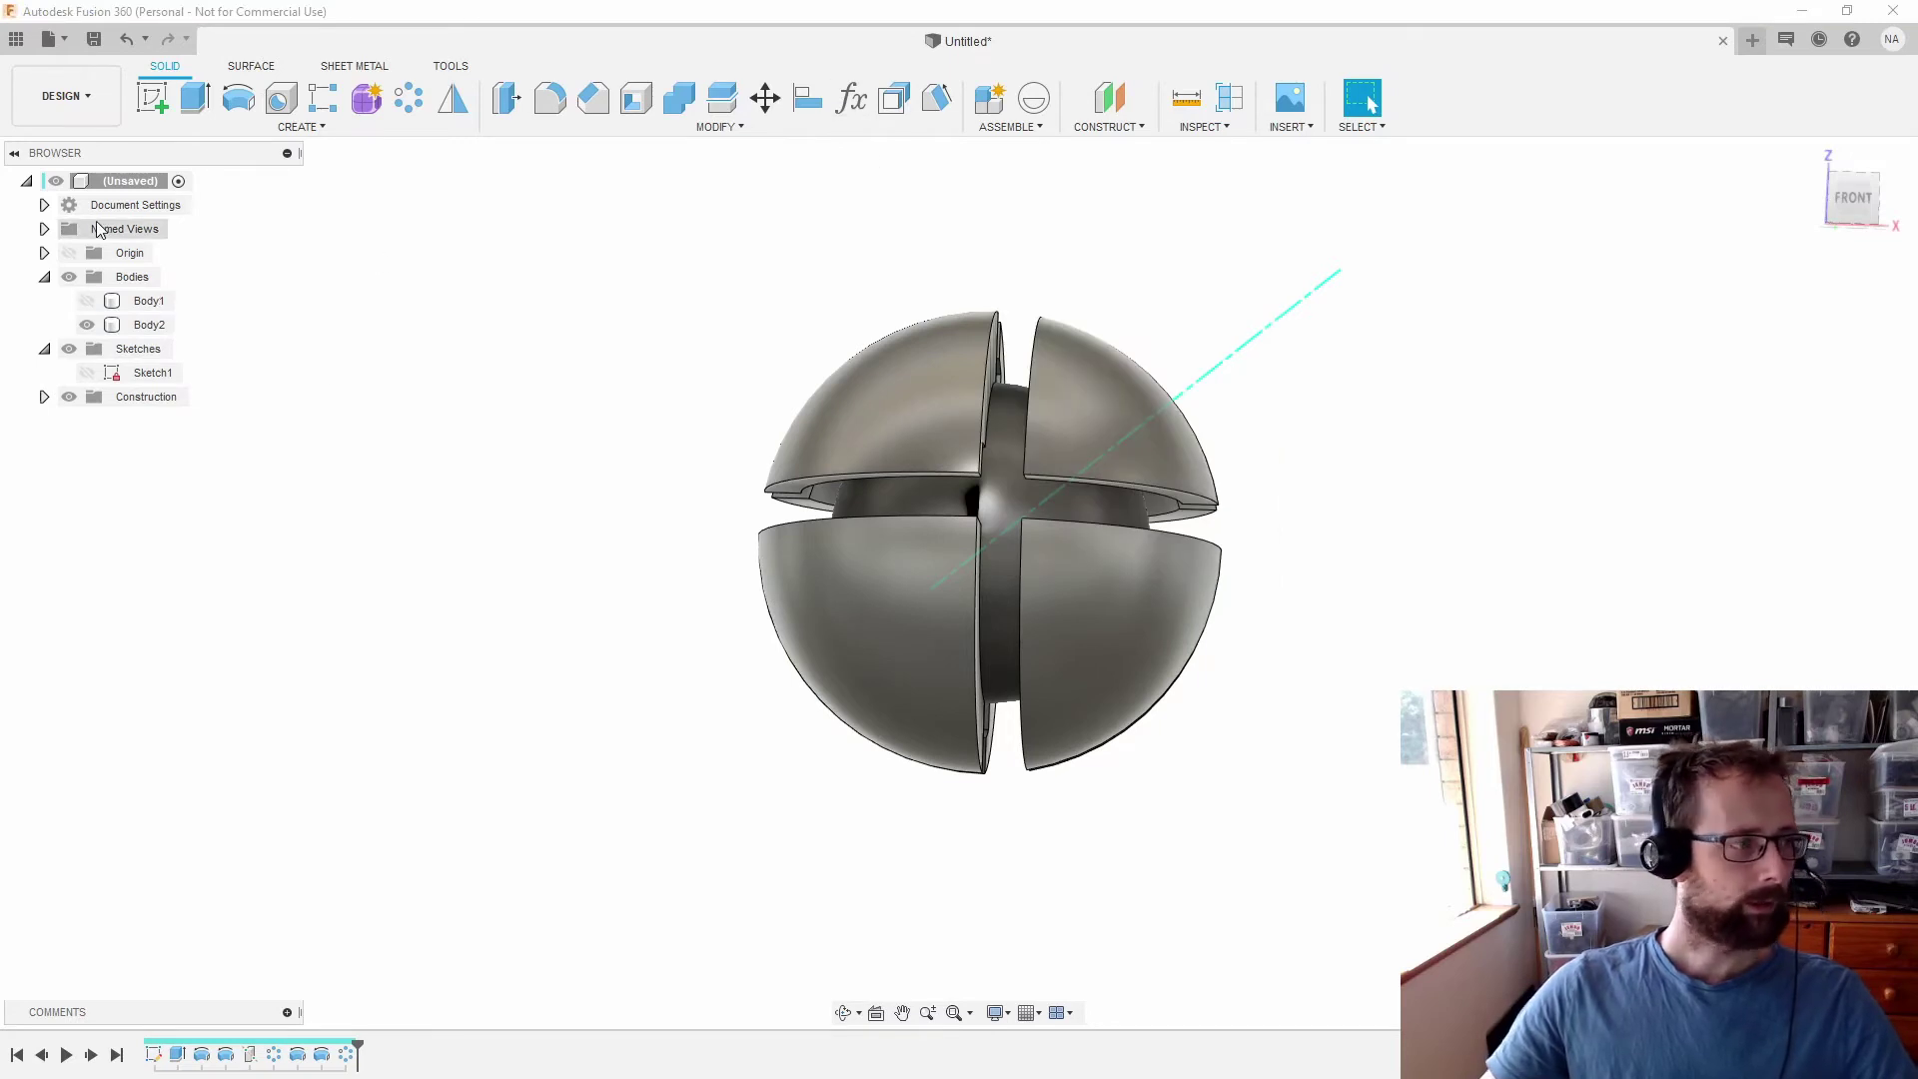
left_click(87, 373)
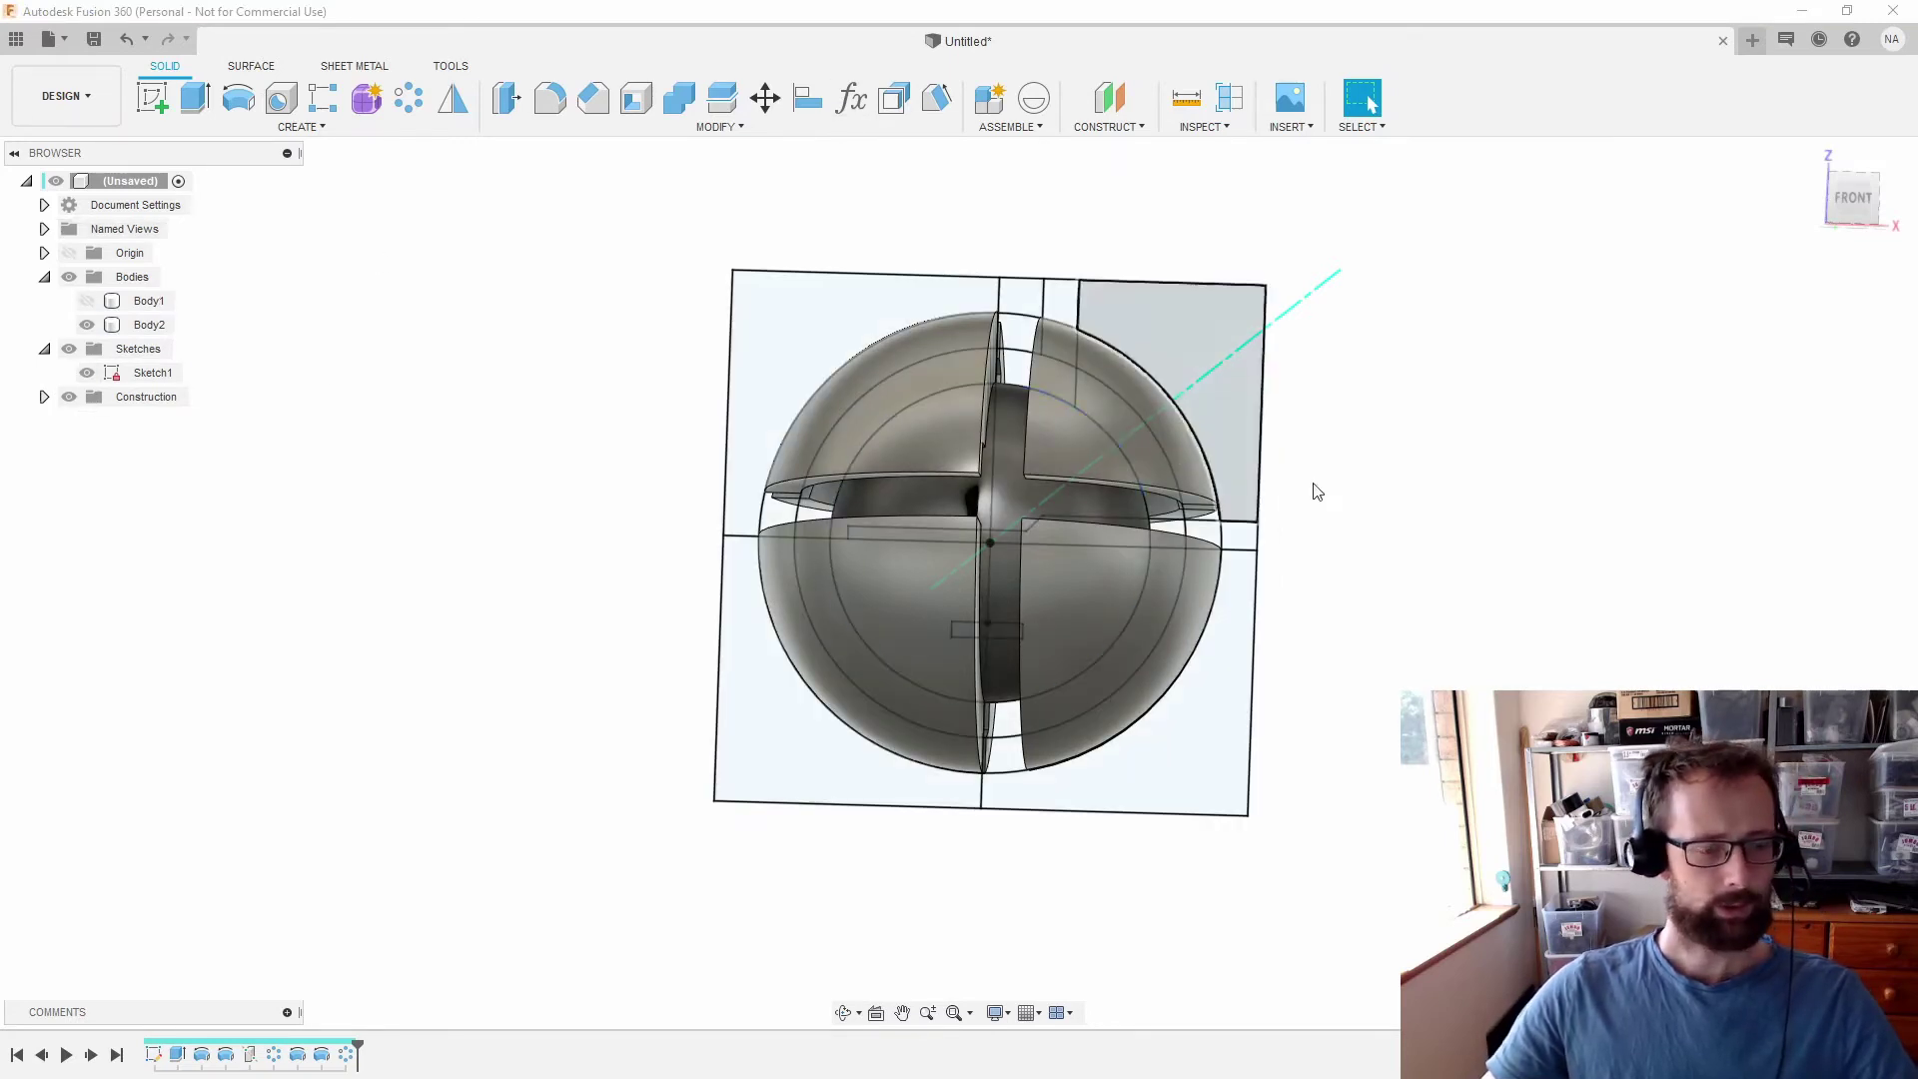
mouse_move(1312, 488)
middle_mouse_down("shift")
mouse_move(1400, 549)
mouse_move(1420, 517)
middle_mouse_up("shift")
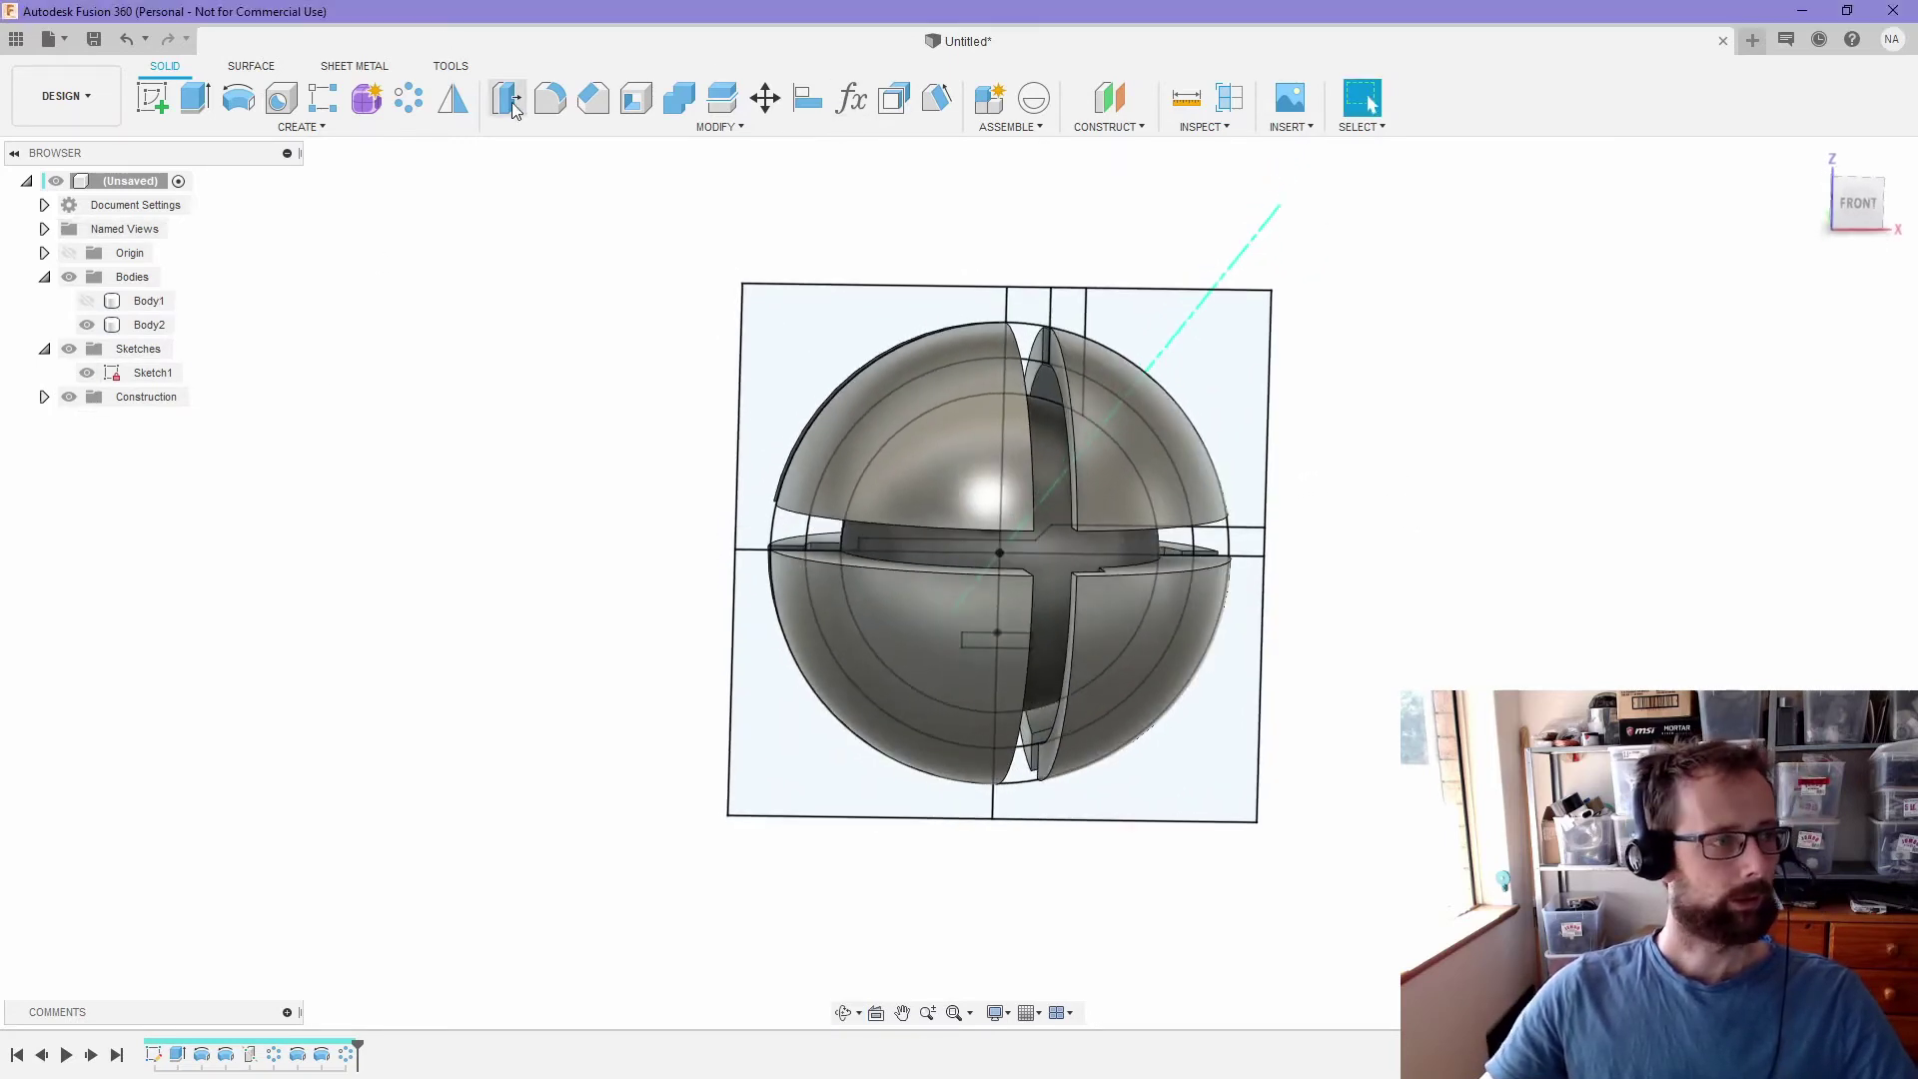
- Start an extrusion from the five lower-left quadrant profiles of Sketch1
left_click(196, 98)
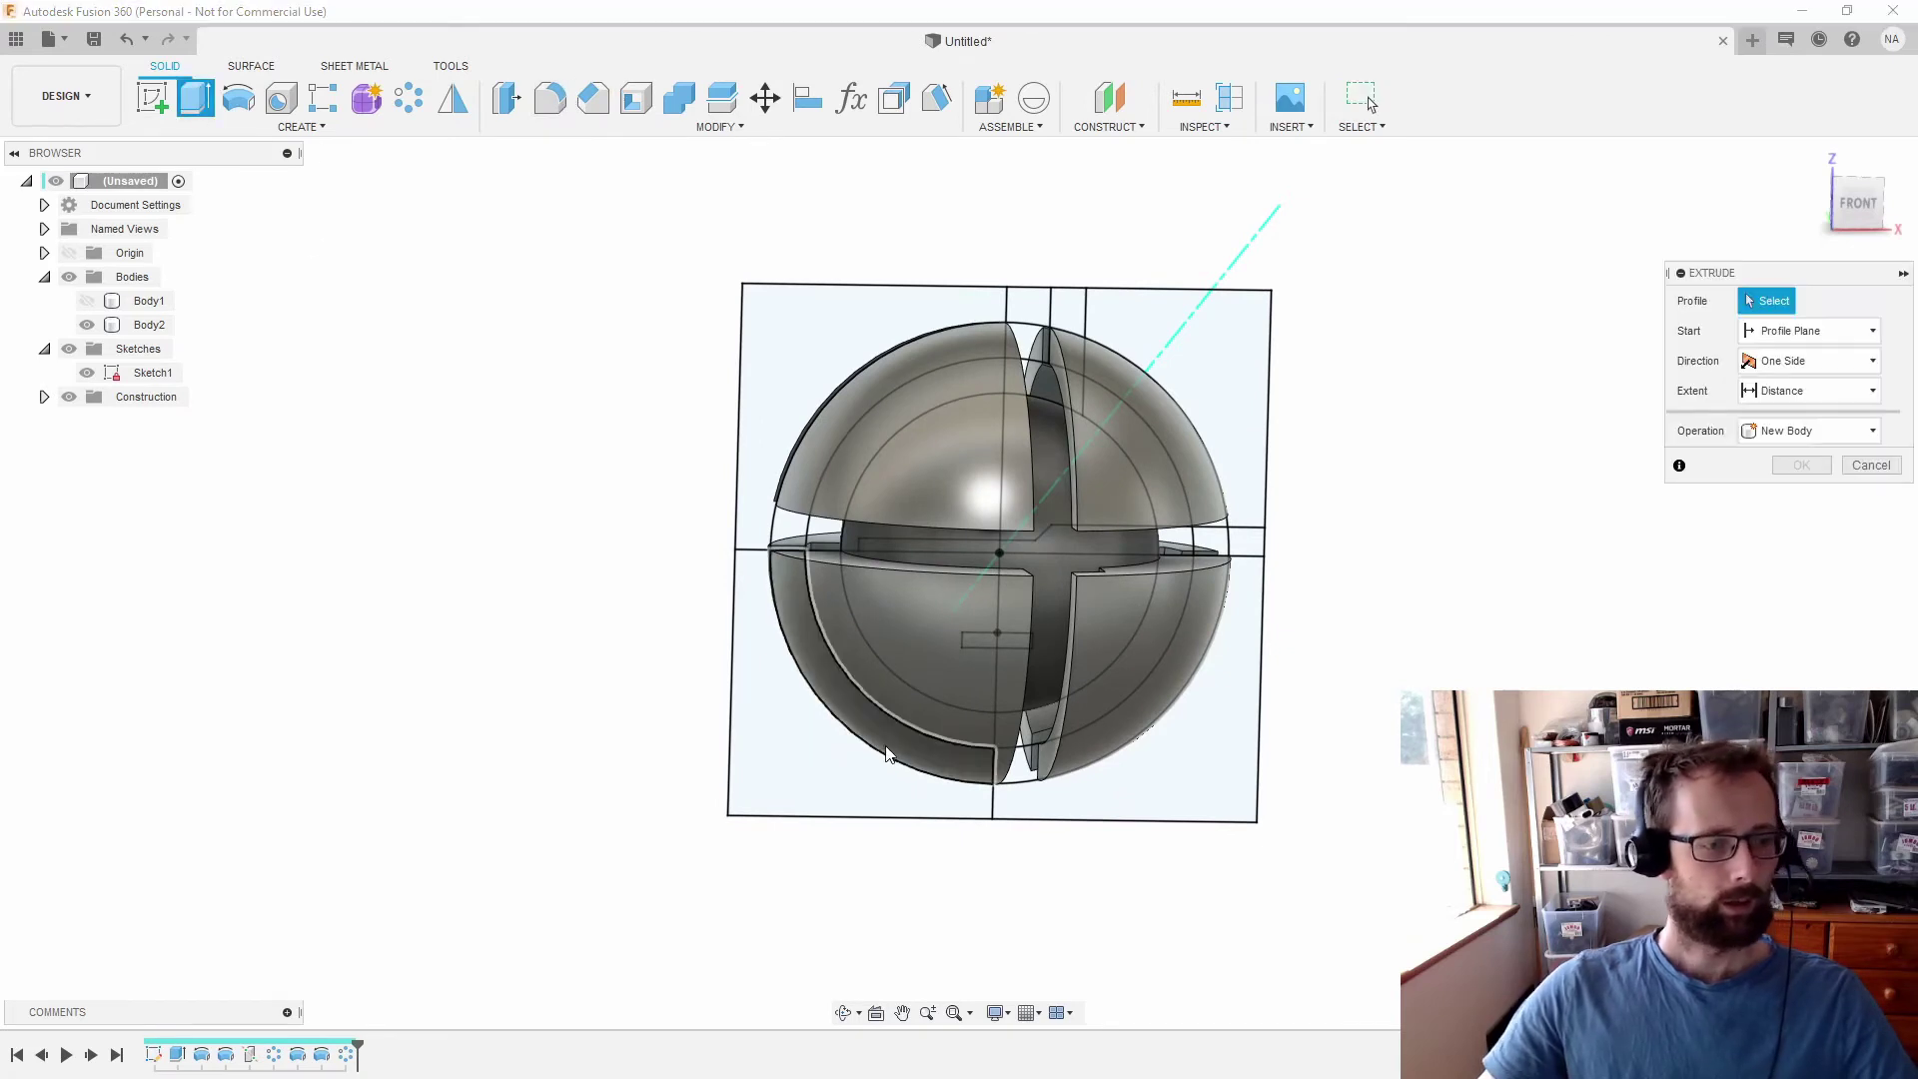
left_click(825, 771)
left_click(833, 699)
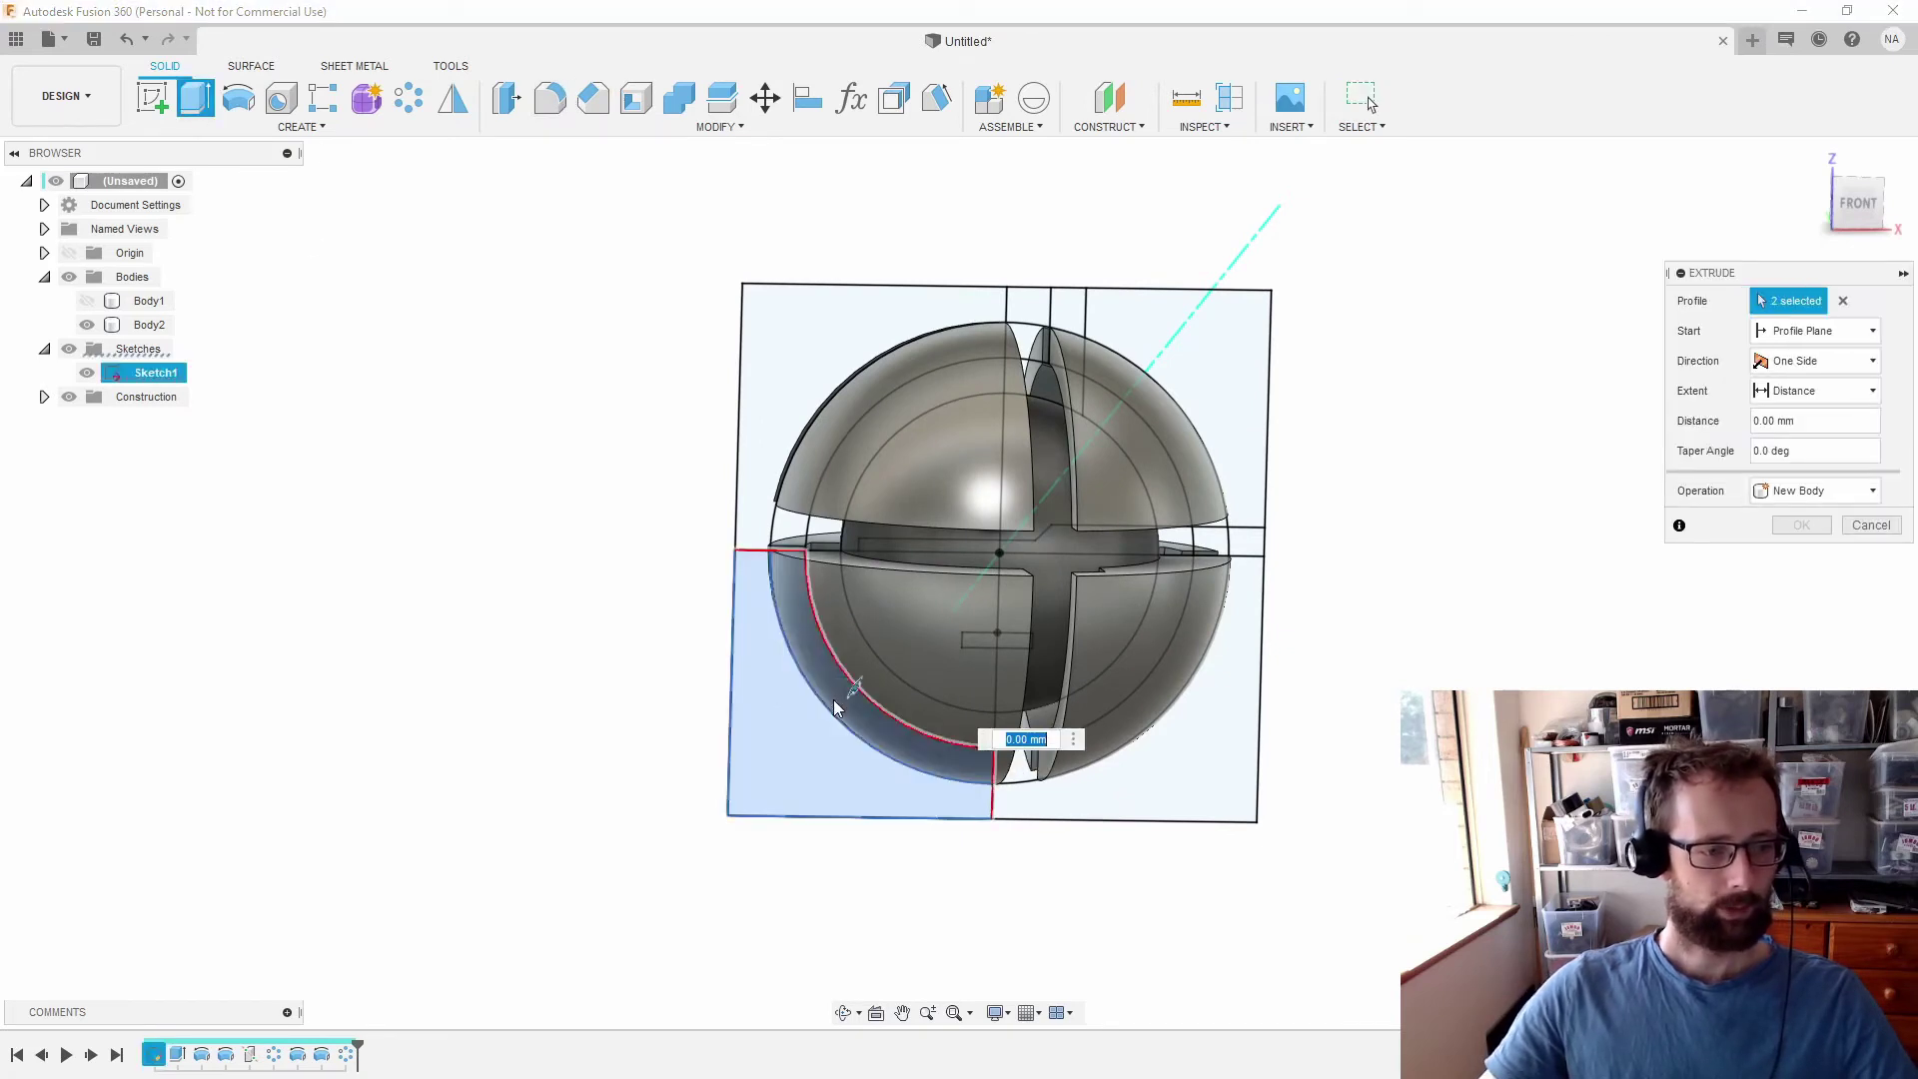
left_click(847, 645)
left_click(979, 641)
left_click(980, 647)
scroll(980, 649, "up", 5)
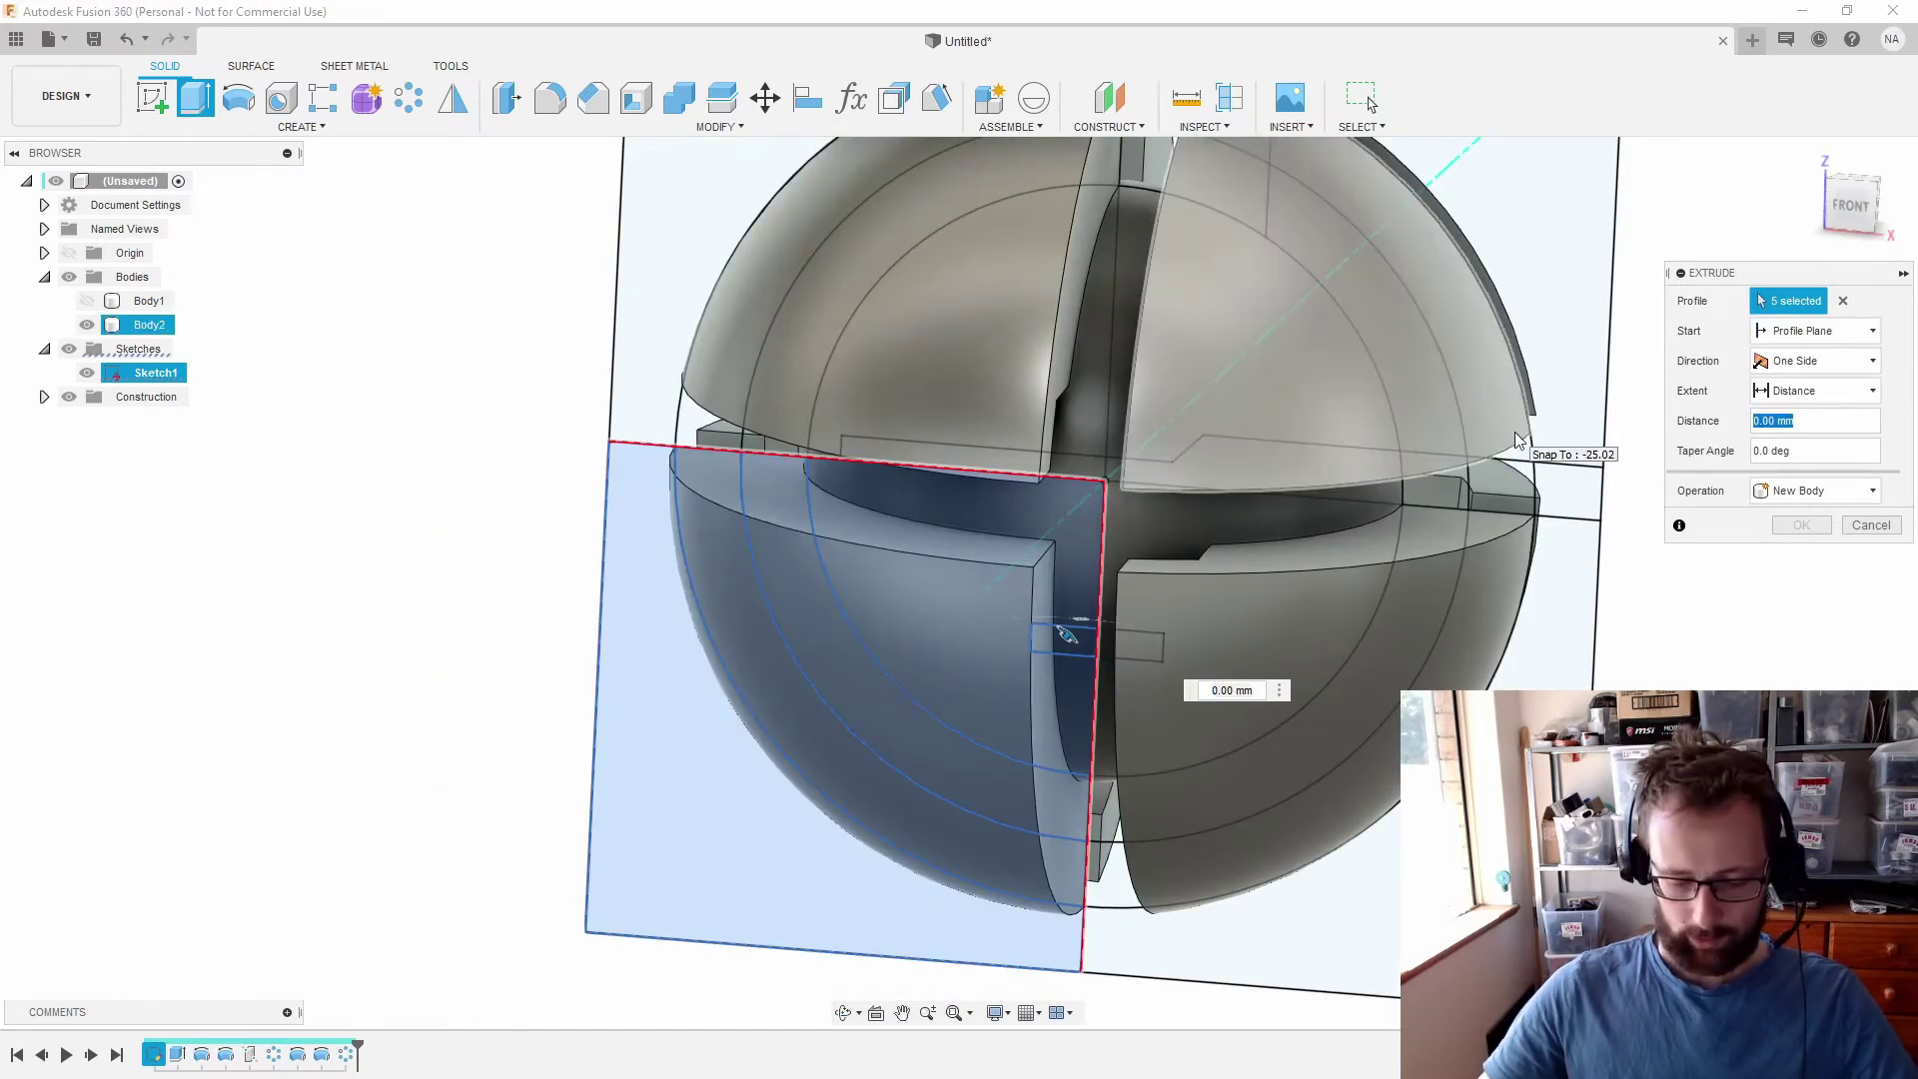
- Set the extrusion distance to -cube/2 with the Join operation and apply it
type("cube/2")
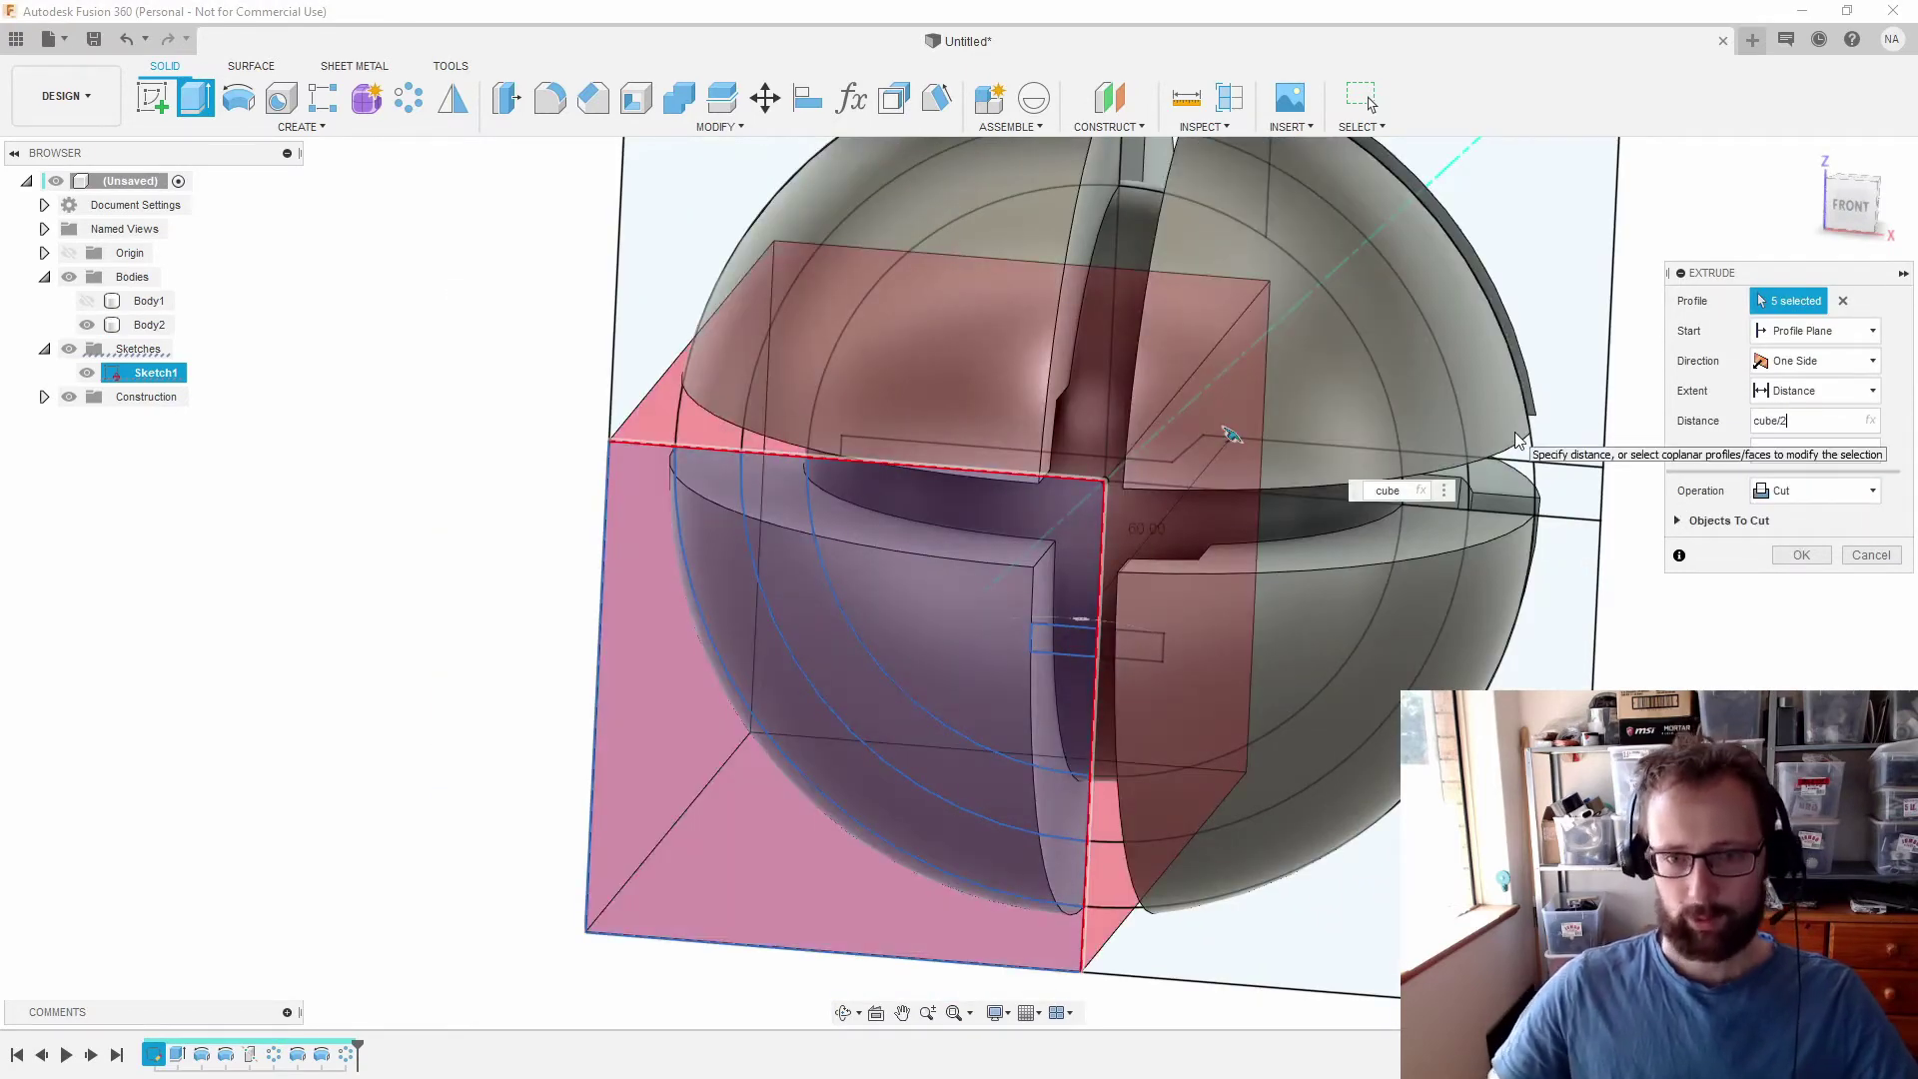
scroll(1089, 514, "down", 3)
mouse_move(1231, 487)
middle_mouse_down("shift")
mouse_move(1331, 377)
mouse_move(1468, 308)
mouse_move(1476, 545)
middle_mouse_up("shift")
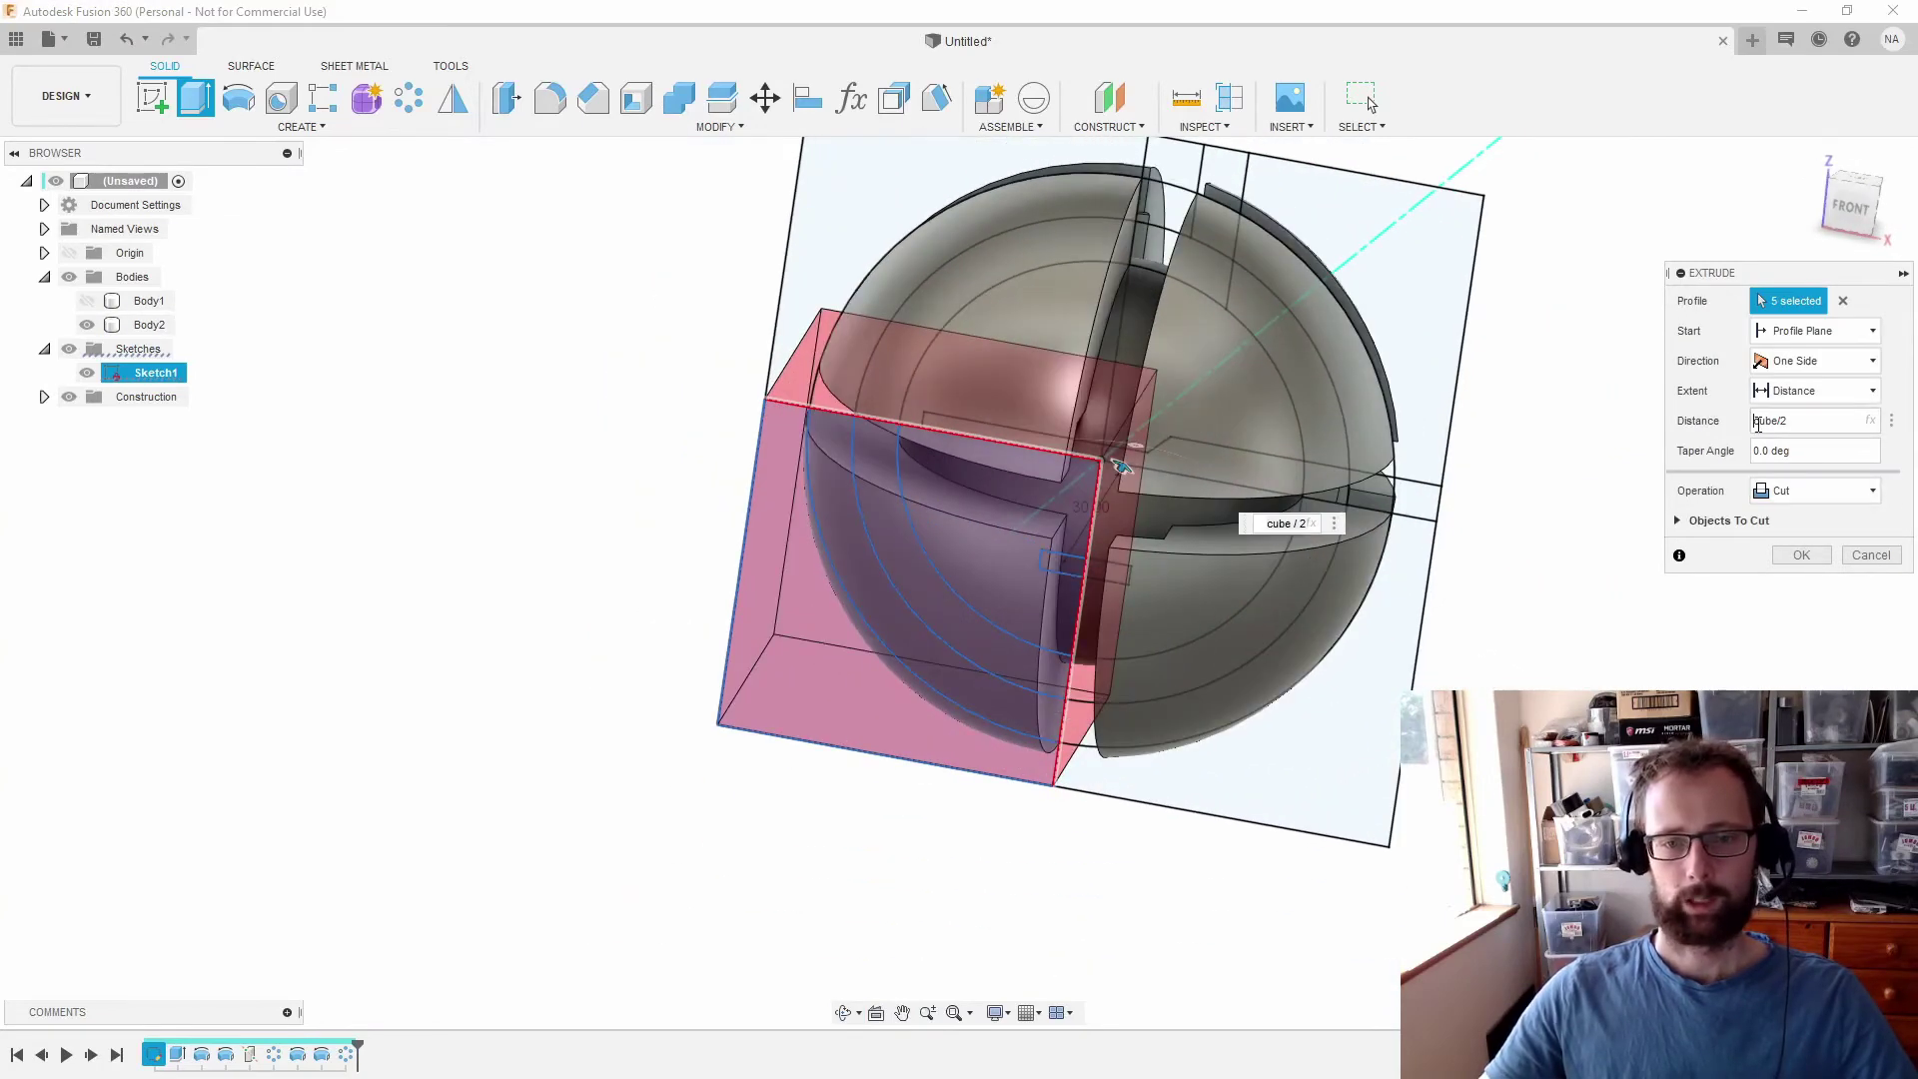
type("-")
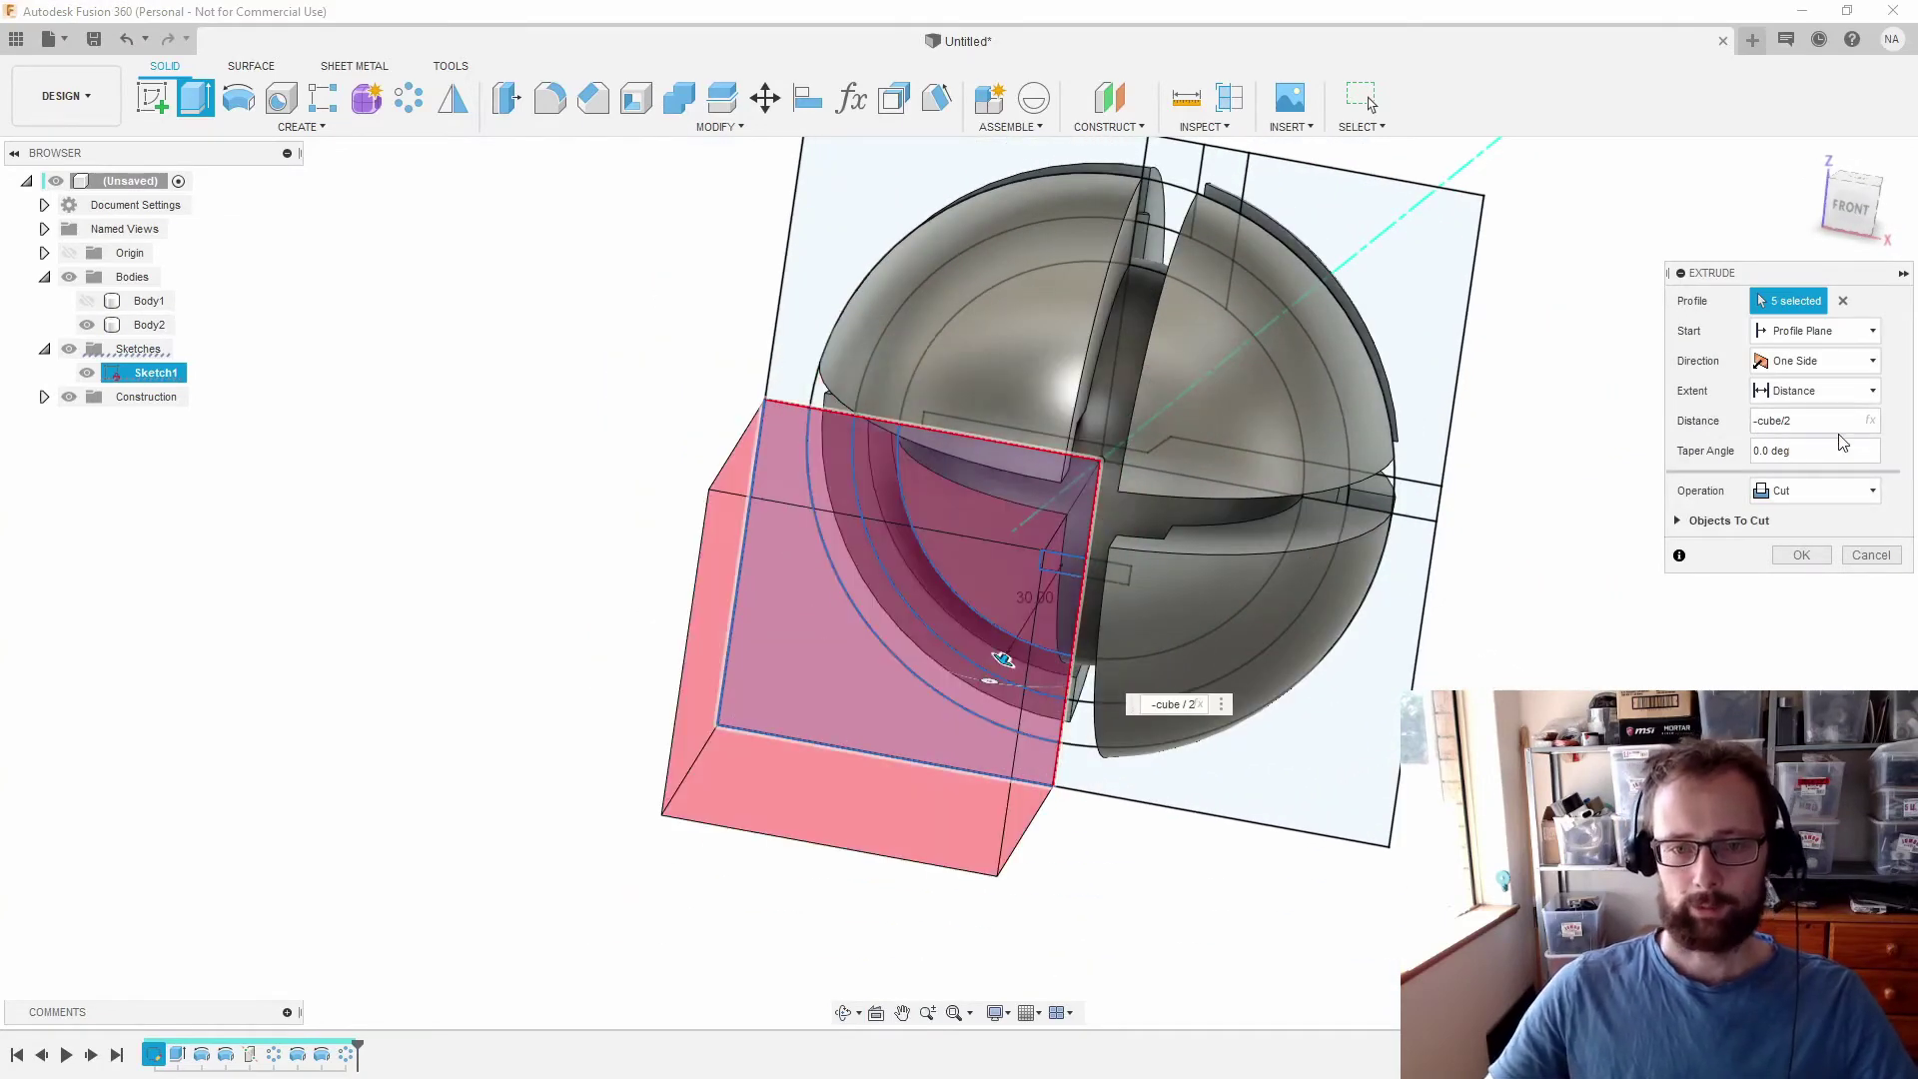
left_click(1810, 490)
left_click(1793, 512)
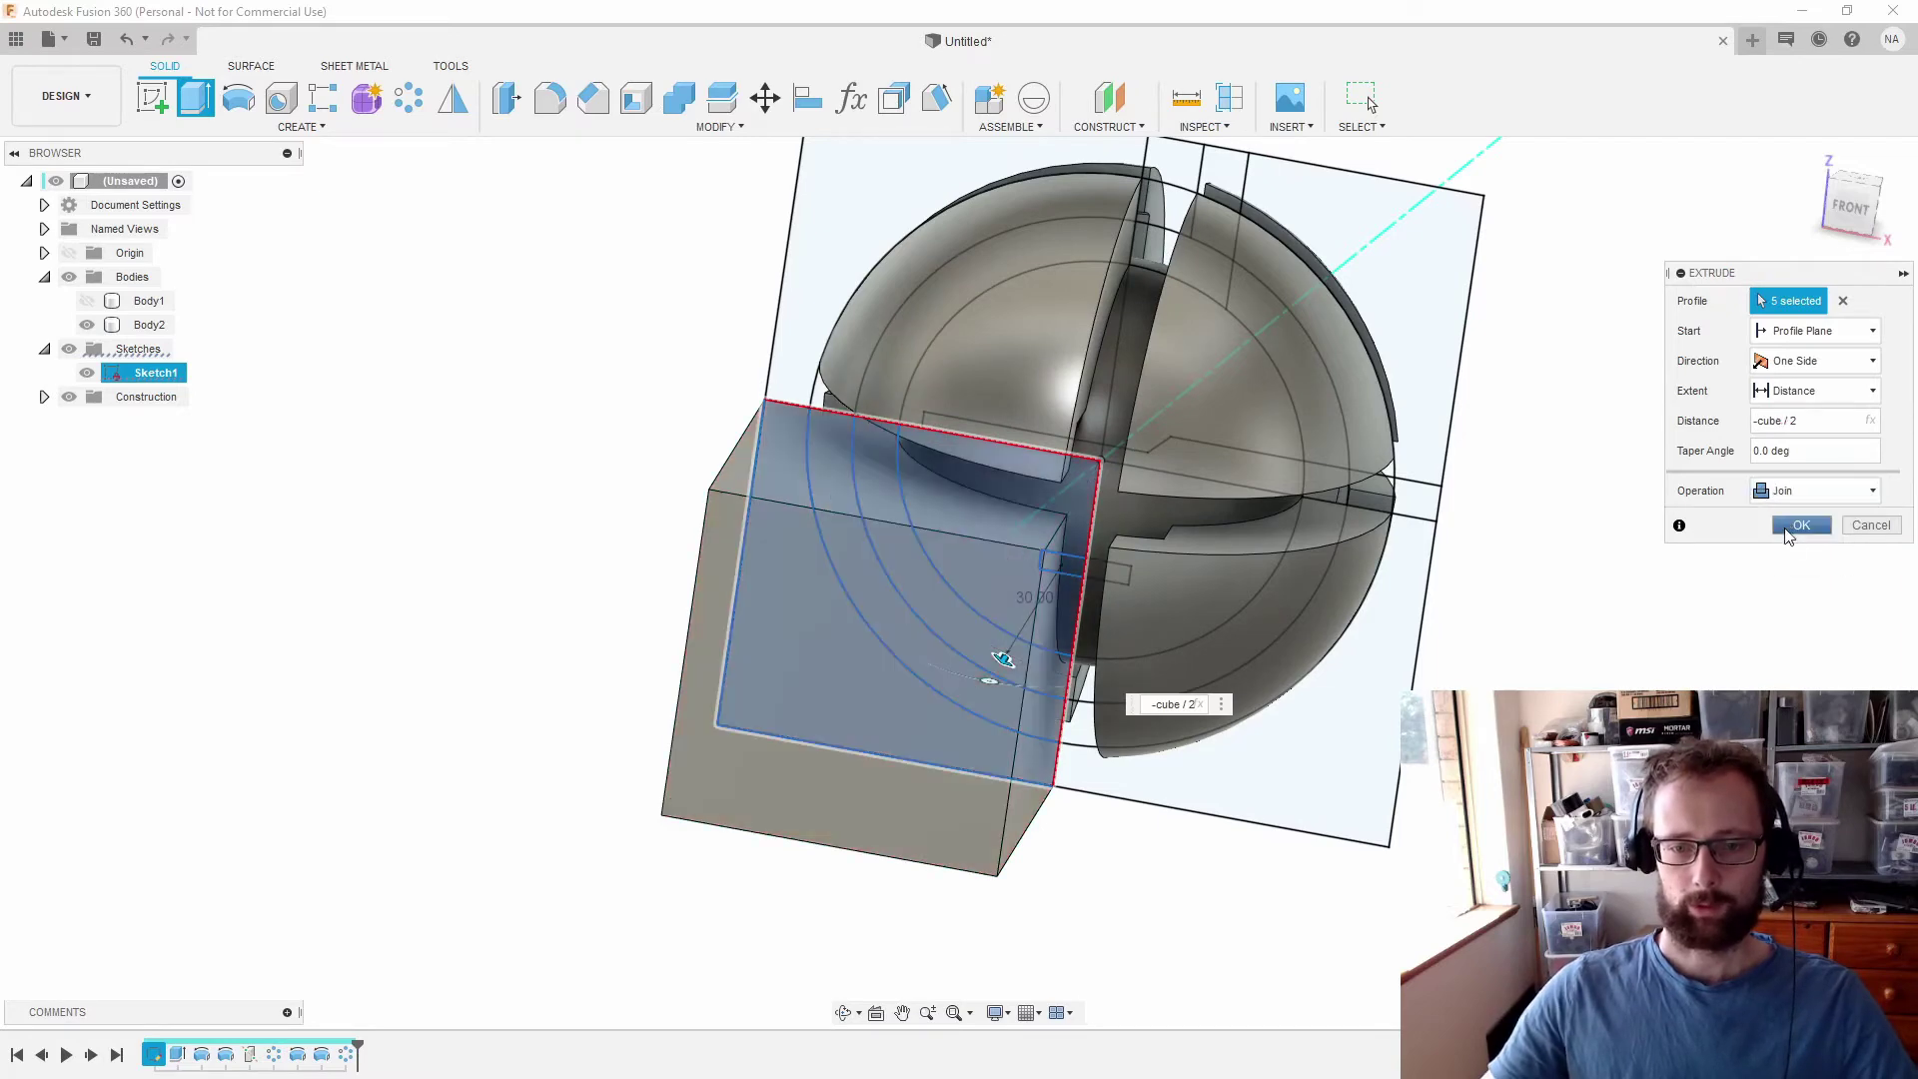
left_click(1808, 530)
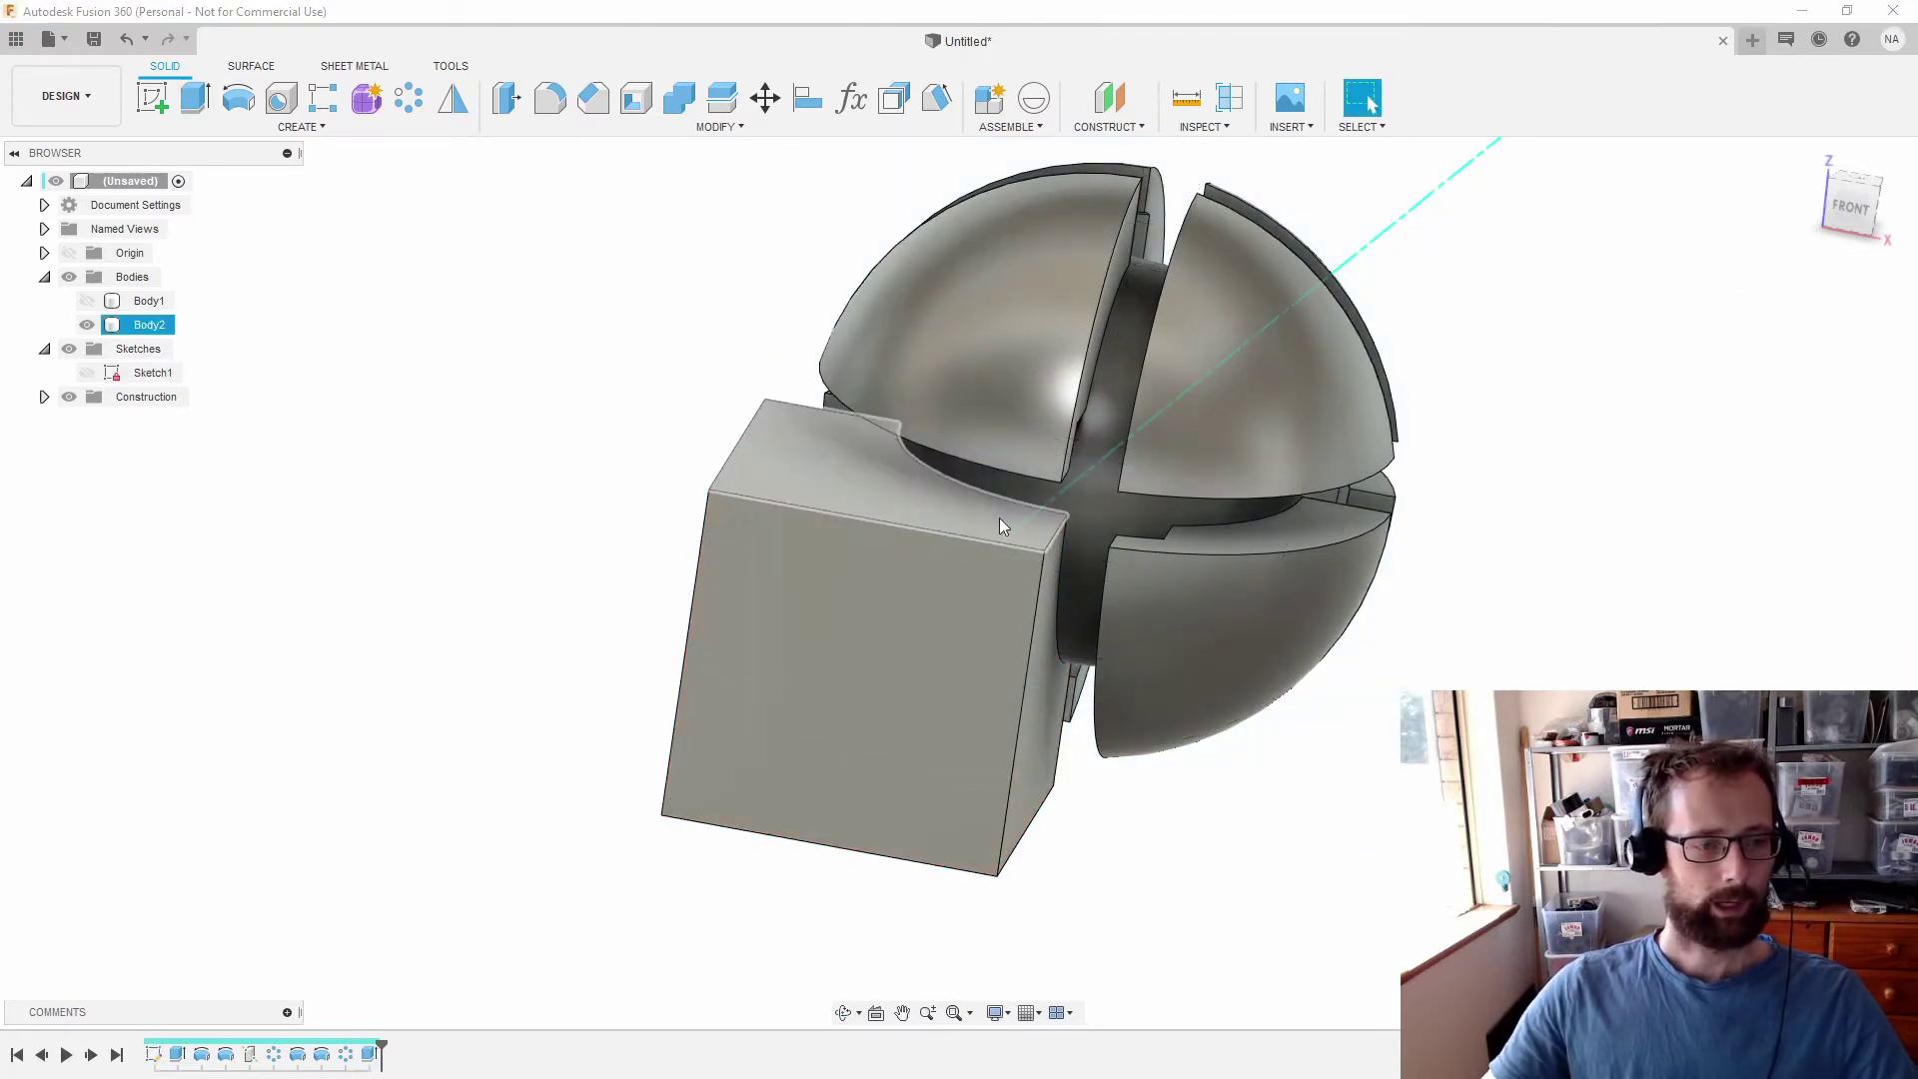
middle_click_drag(895, 570, 909, 399, "shift")
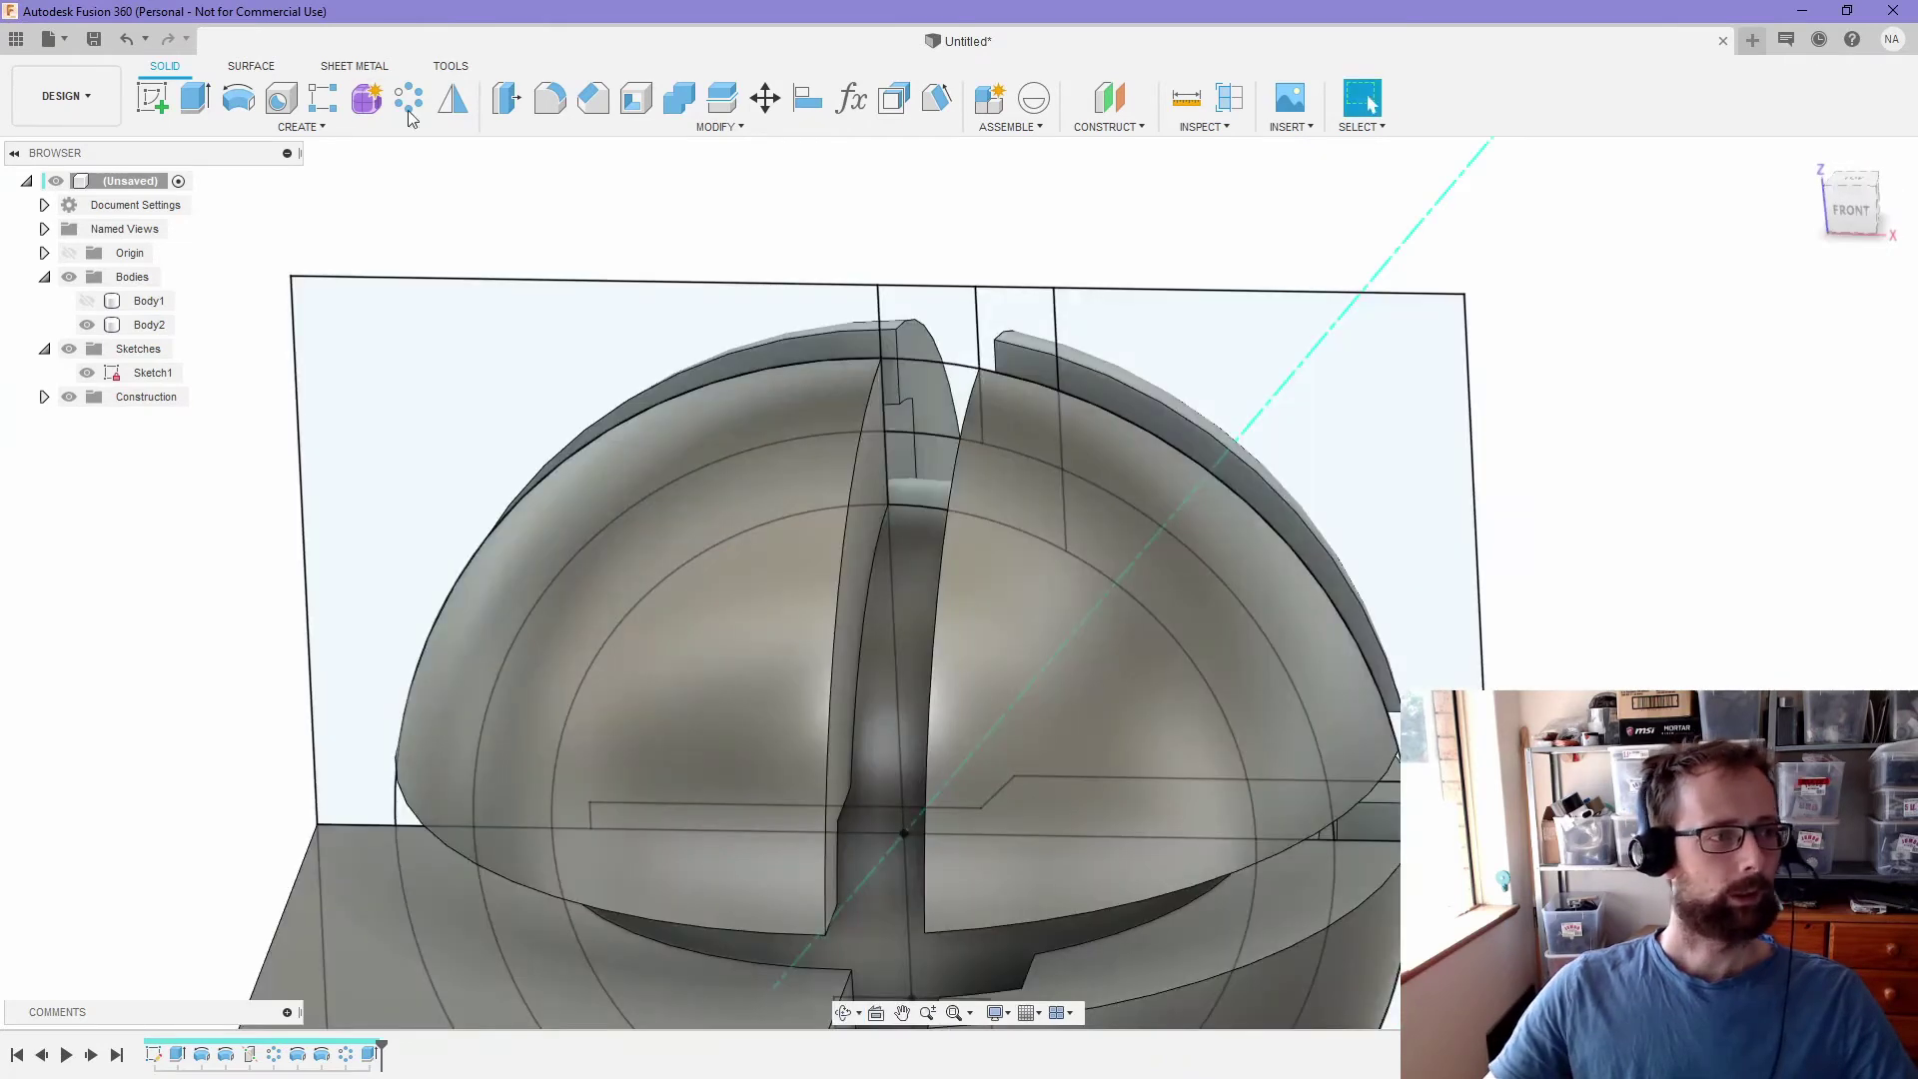
- Revolve the two top slot profiles around the vertical line as a cut
left_click(238, 97)
left_click(961, 403)
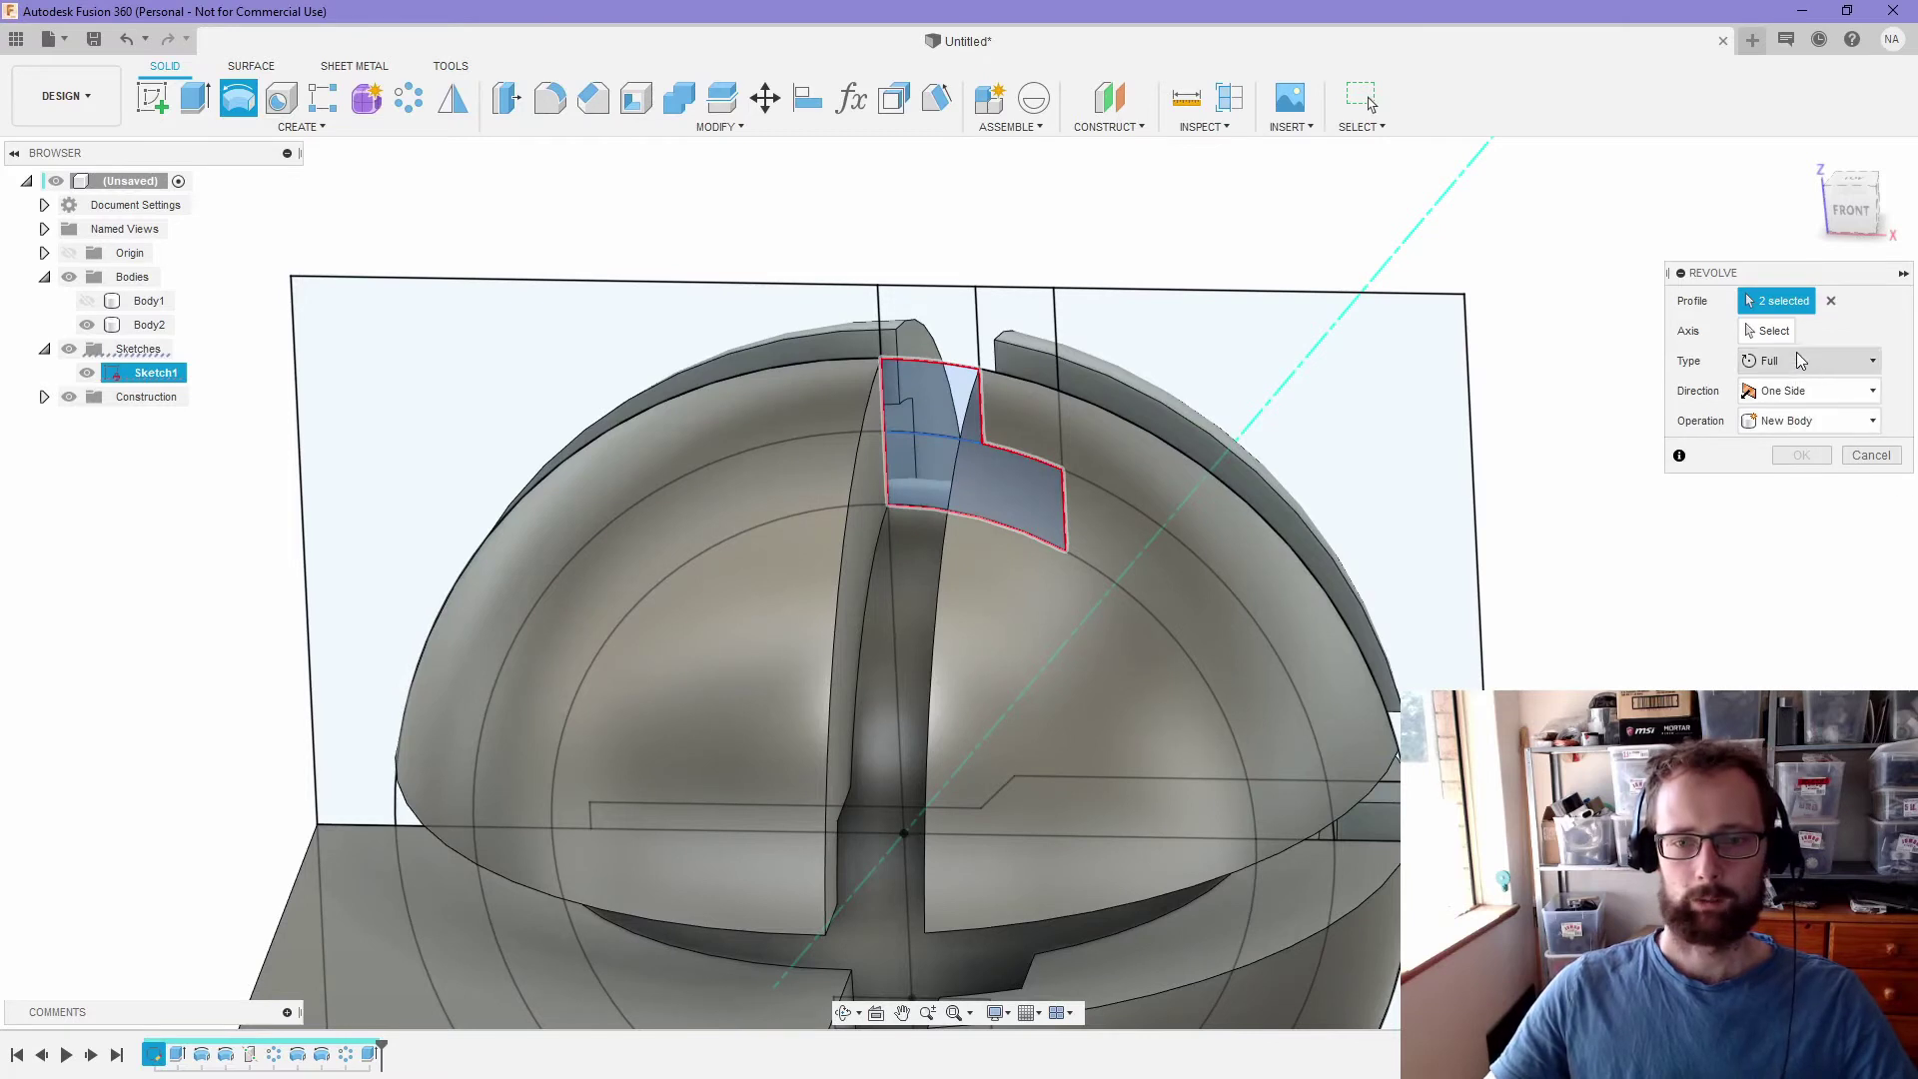
left_click(1774, 329)
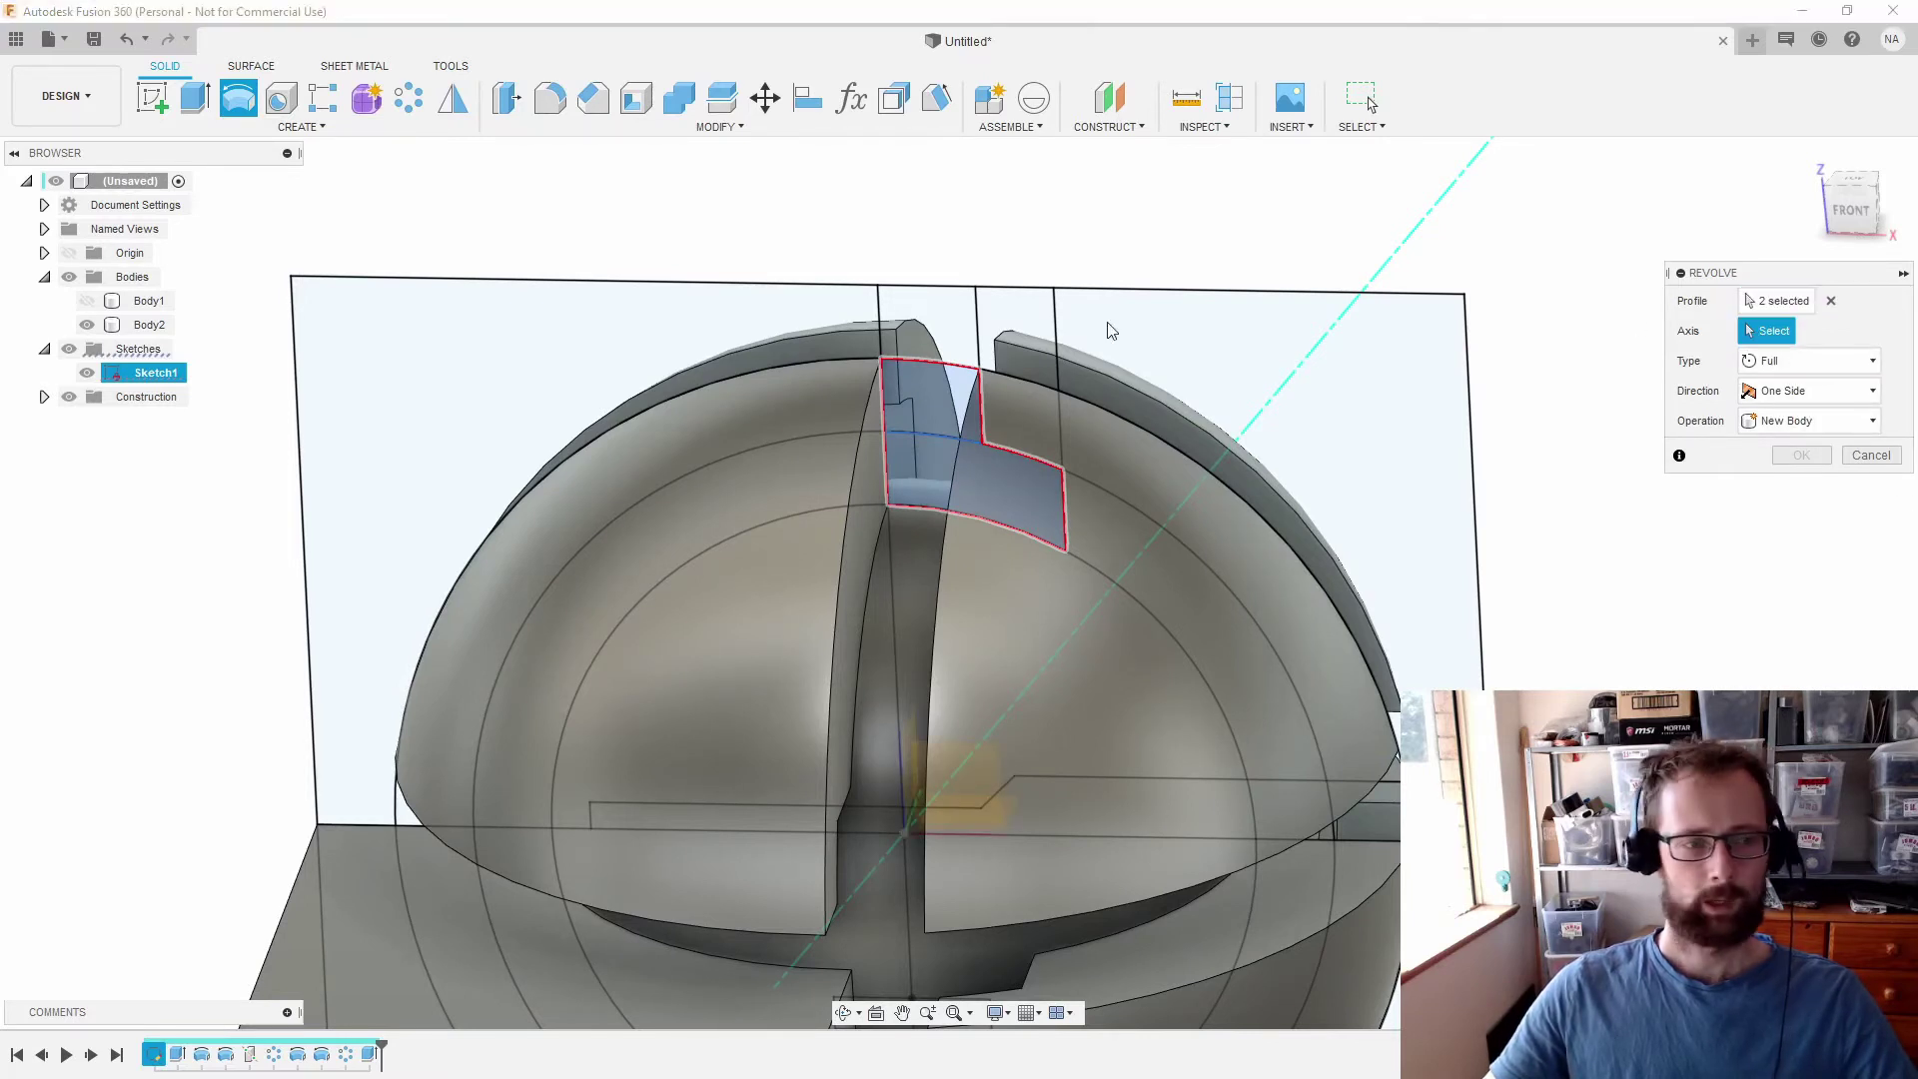
left_click(879, 380)
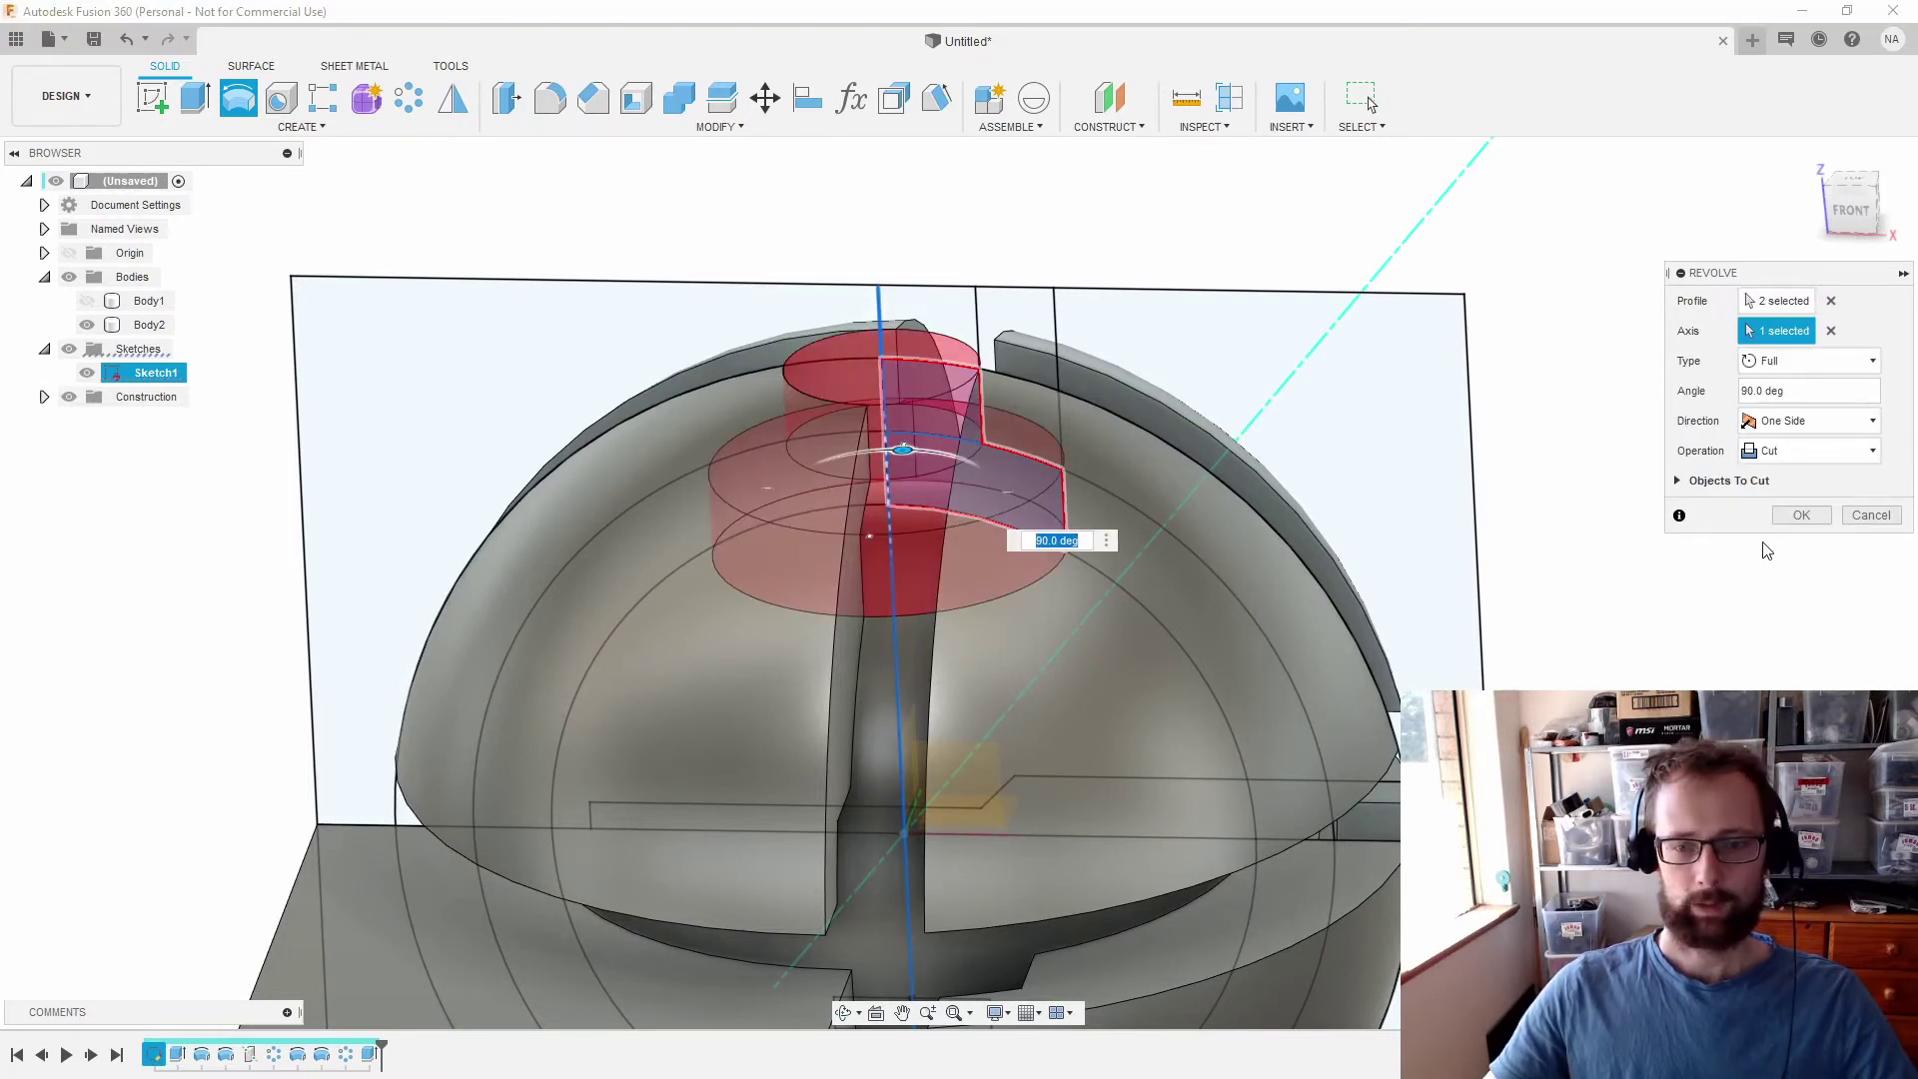
left_click(1801, 515)
middle_click_drag(1721, 513, 1027, 349, "shift")
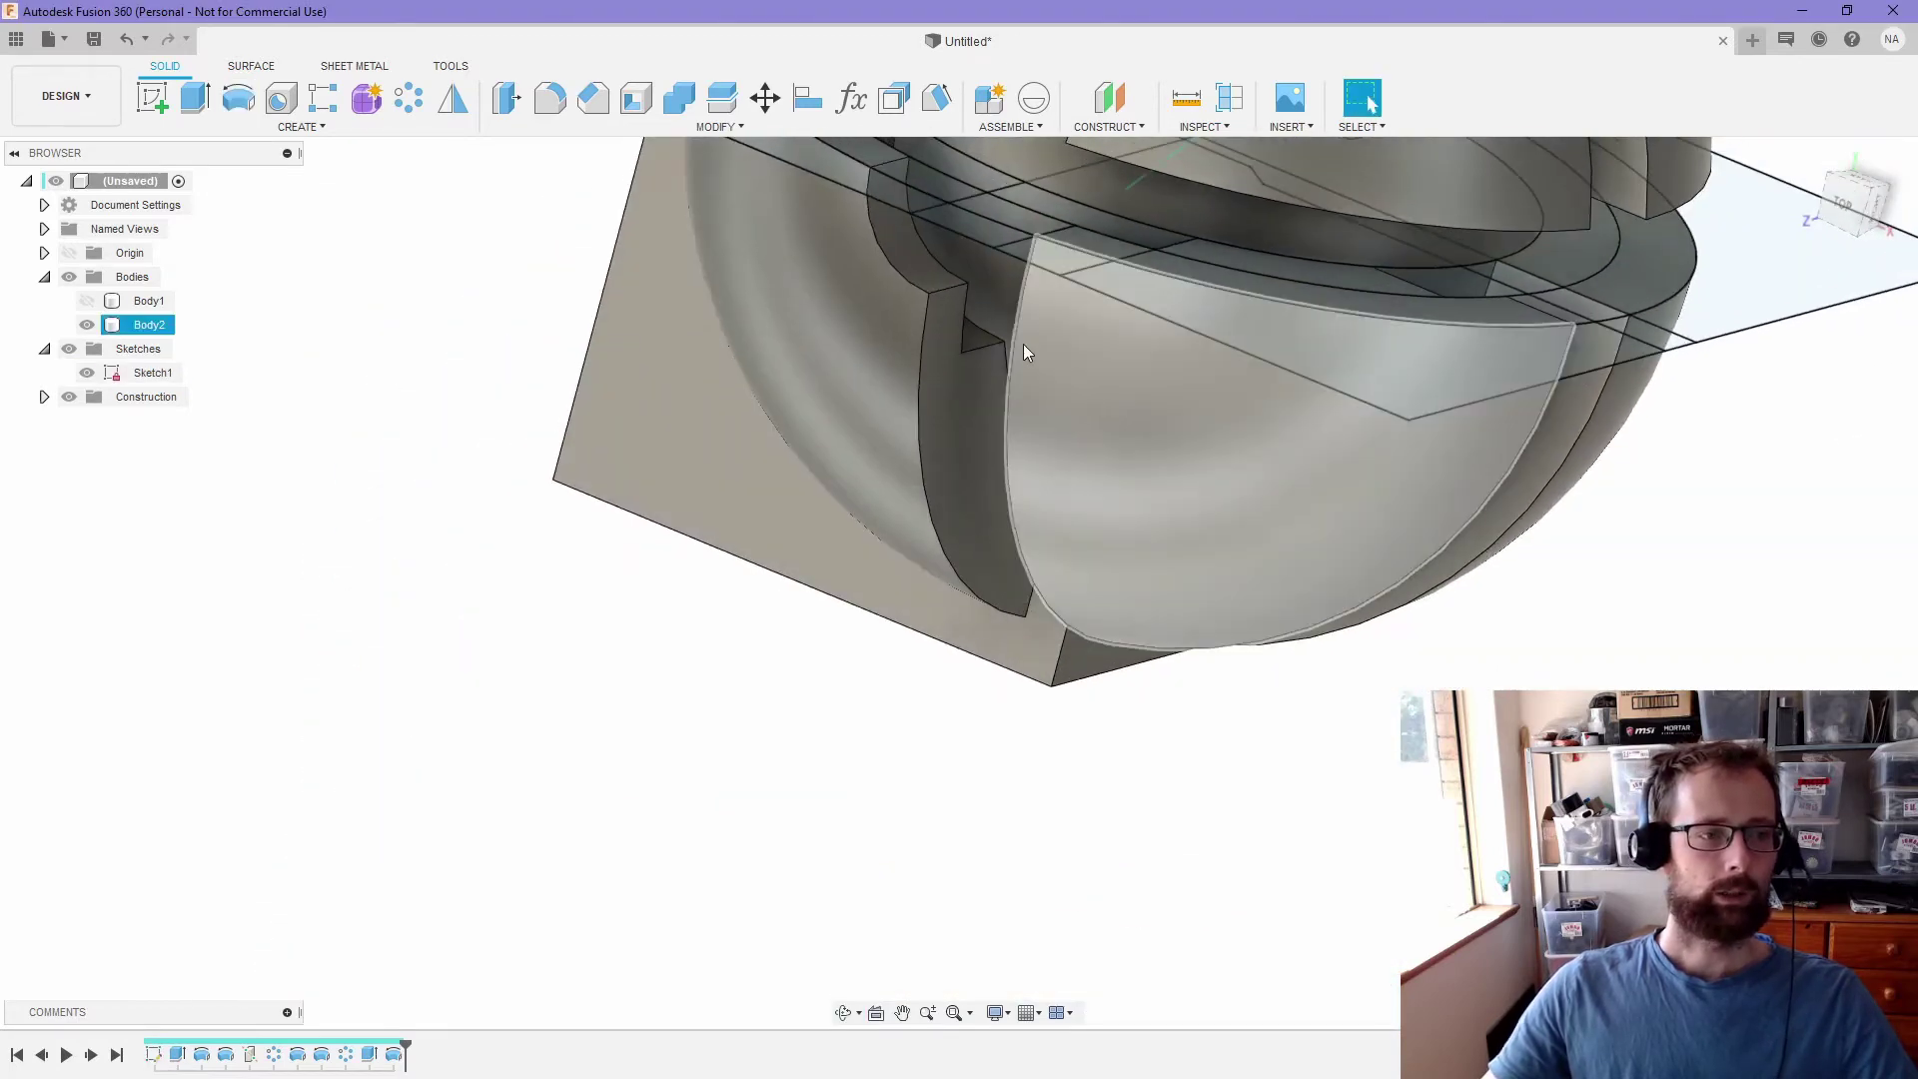
- Hide Sketch1, inspect the new slot and start a Circular Pattern of features
left_click(87, 372)
mouse_move(1149, 699)
middle_mouse_down("shift")
mouse_move(1314, 719)
mouse_move(1279, 428)
mouse_move(1339, 562)
mouse_move(1193, 490)
middle_mouse_up("shift")
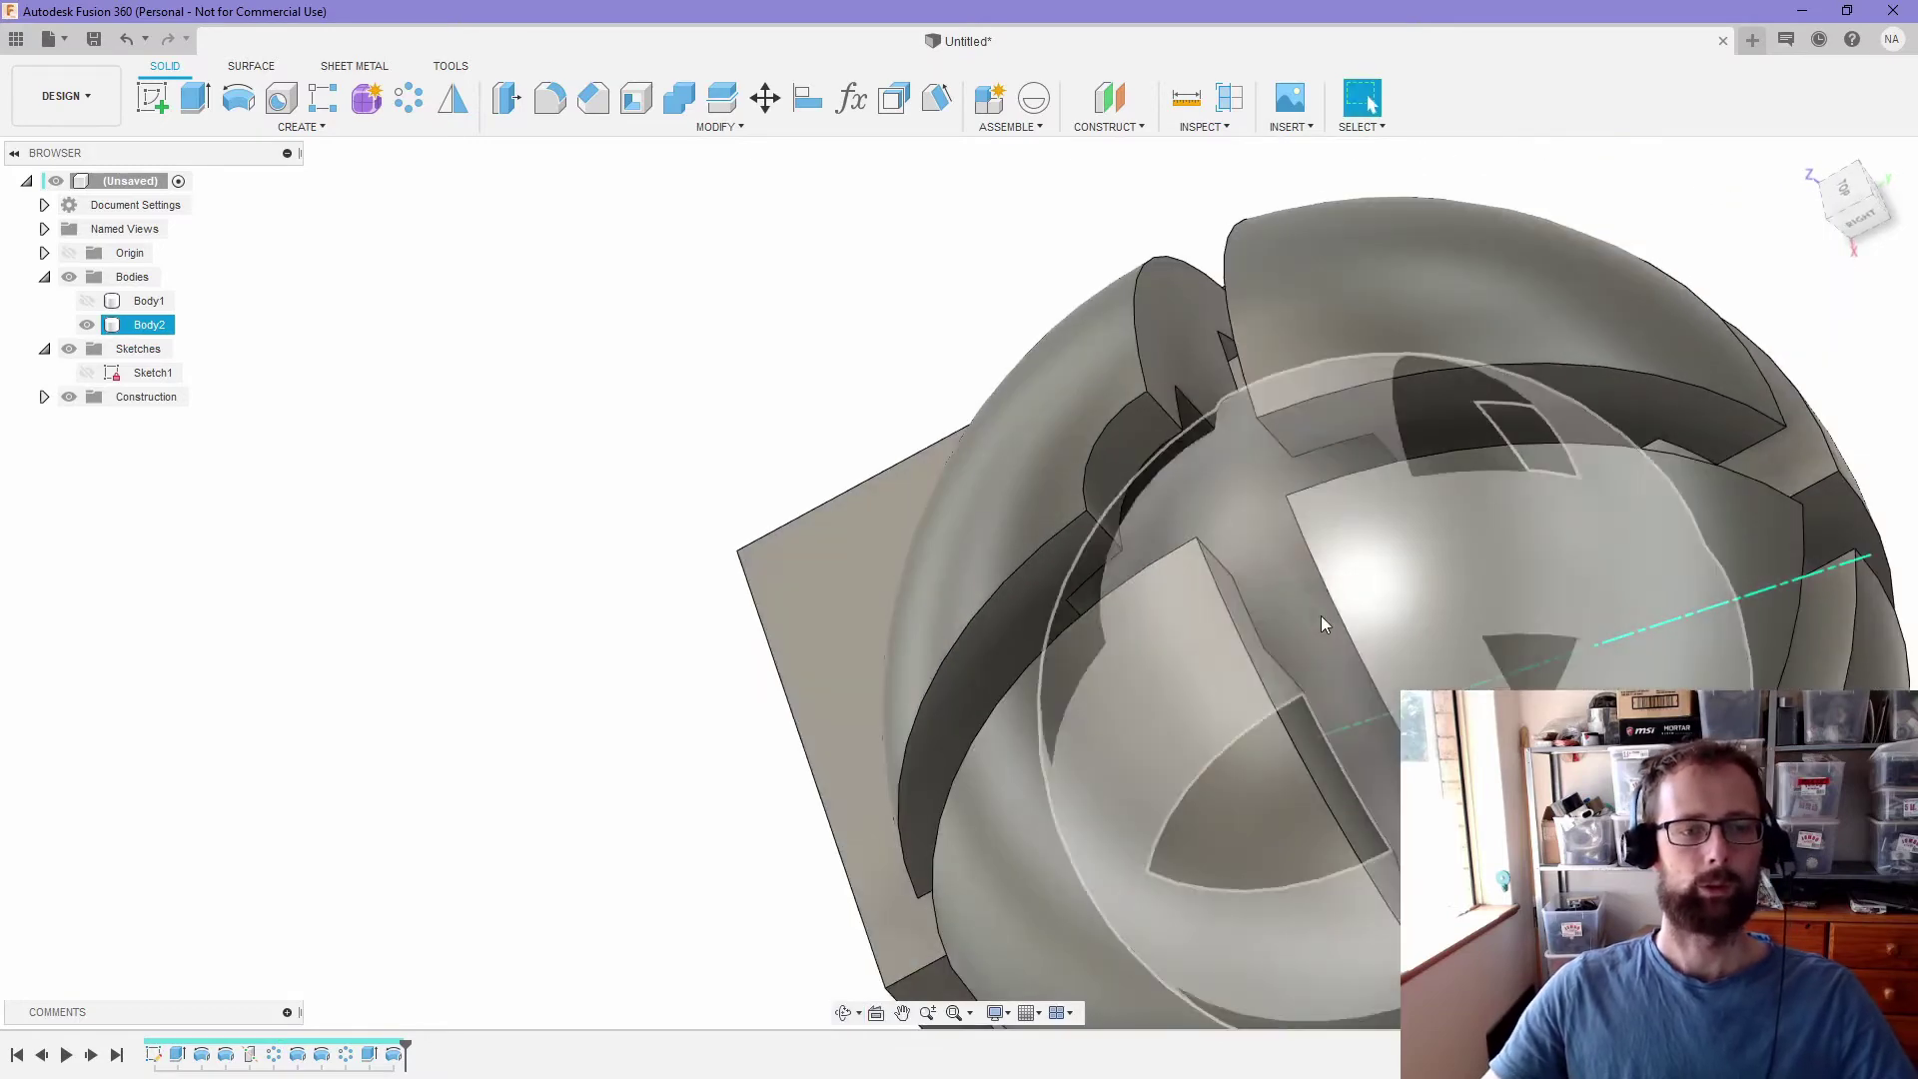
middle_click_drag(1321, 621, 1371, 597, "shift")
left_click(546, 865)
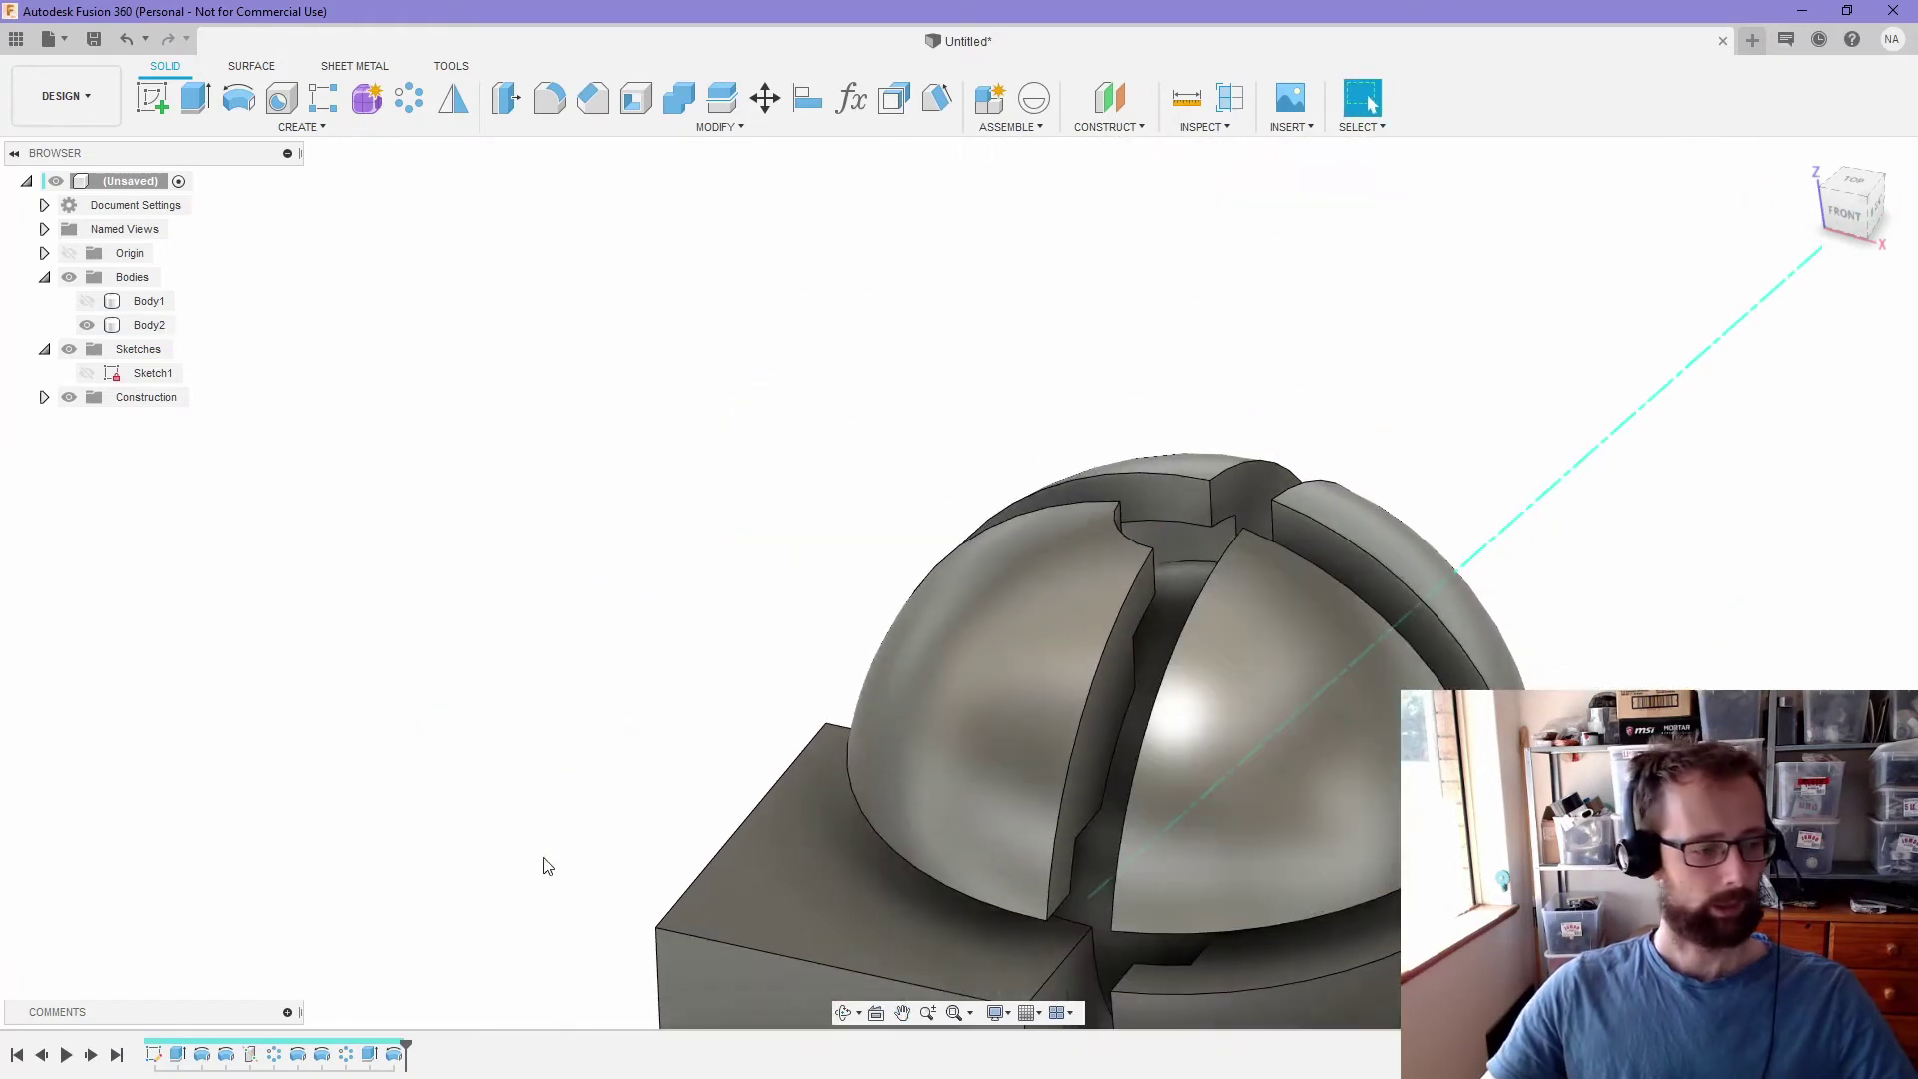
left_click(415, 105)
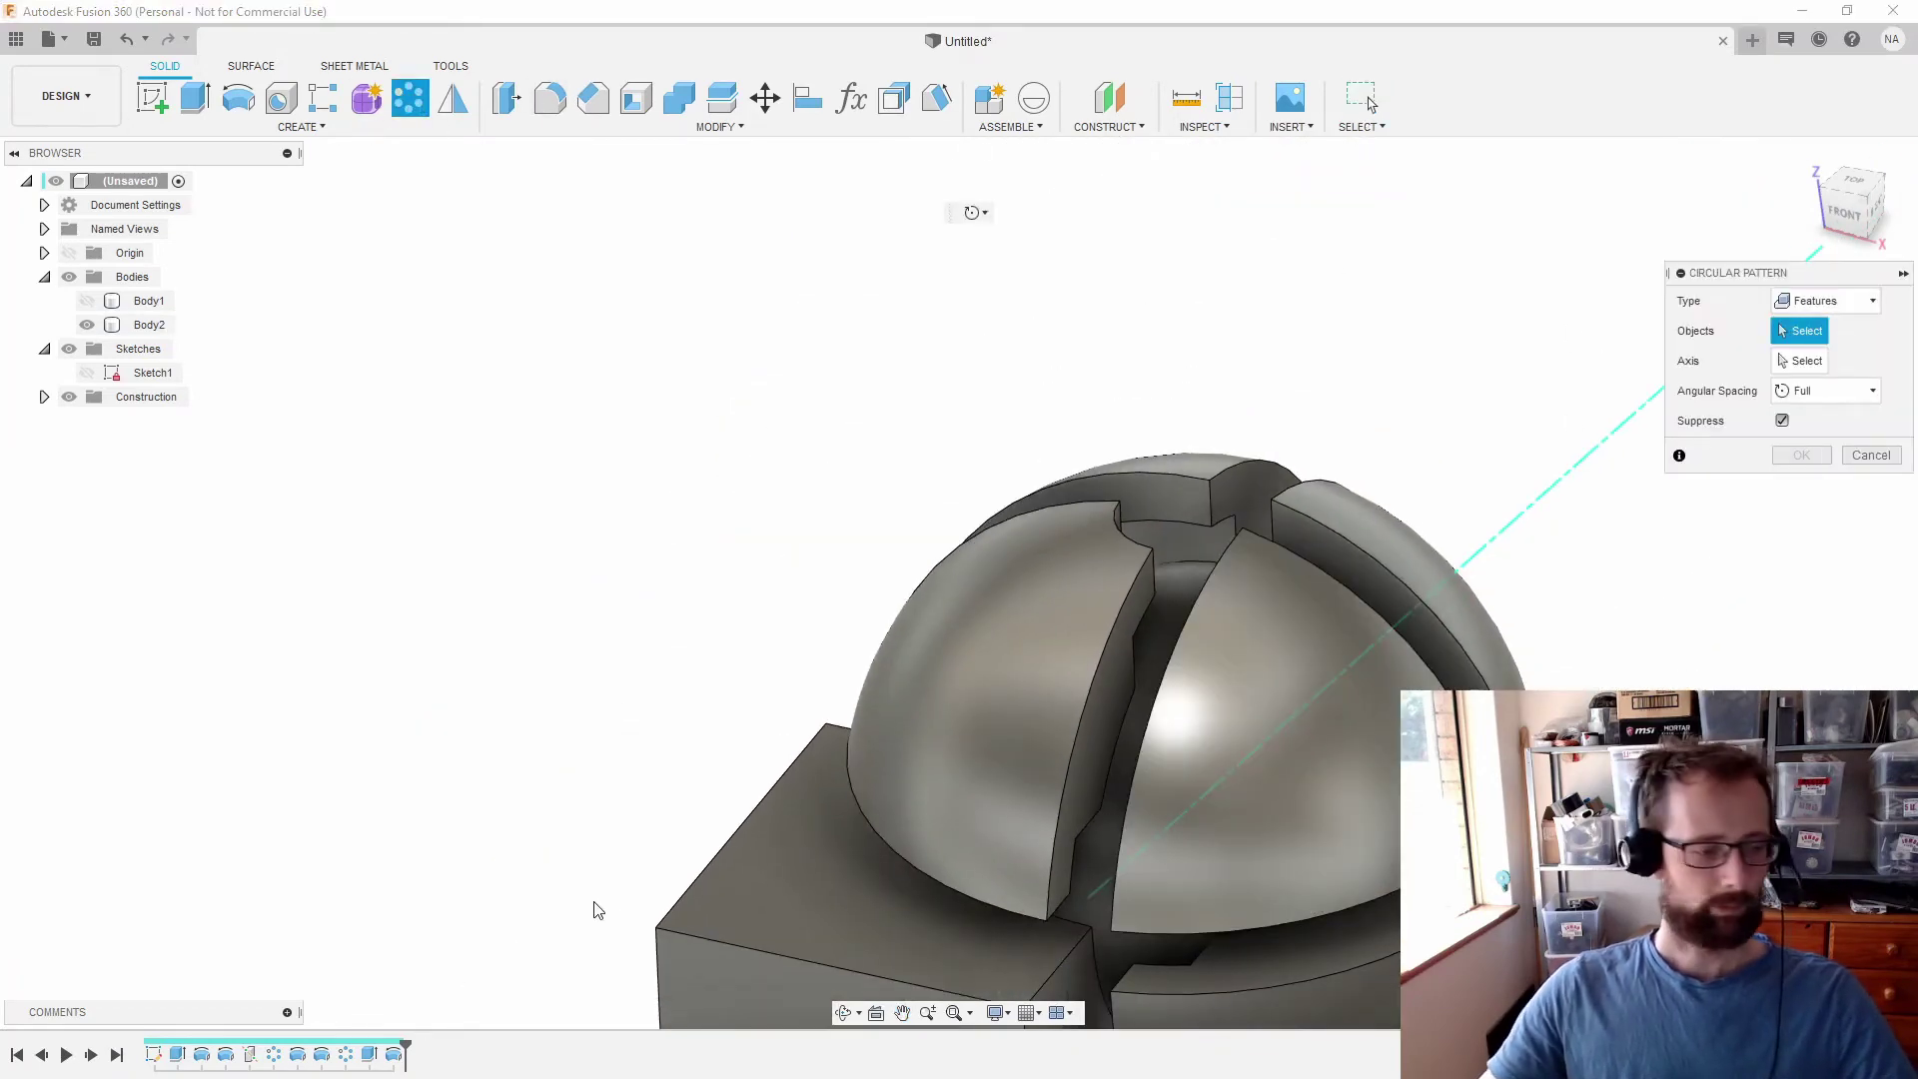
- Pattern the second revolve cut three times around the diagonal construction axis
left_click(394, 1056)
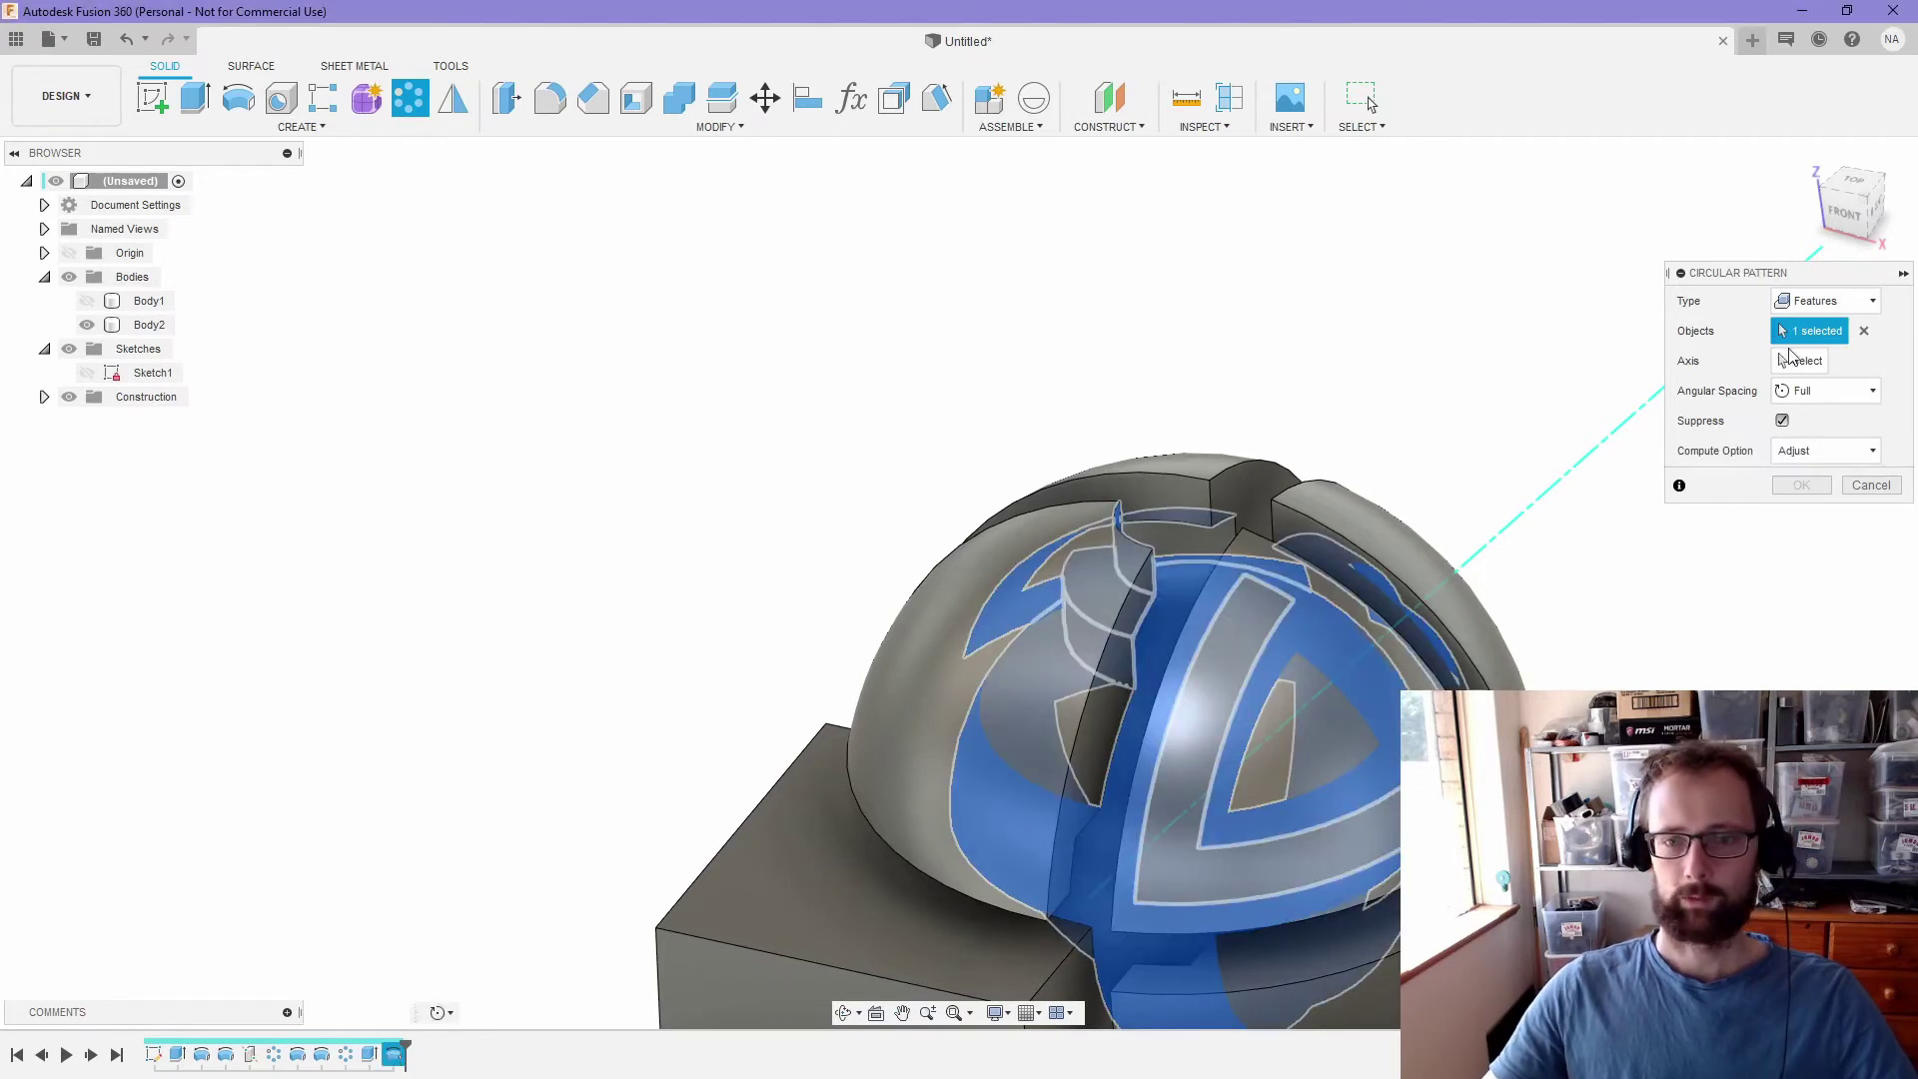
left_click(1801, 360)
left_click(1555, 498)
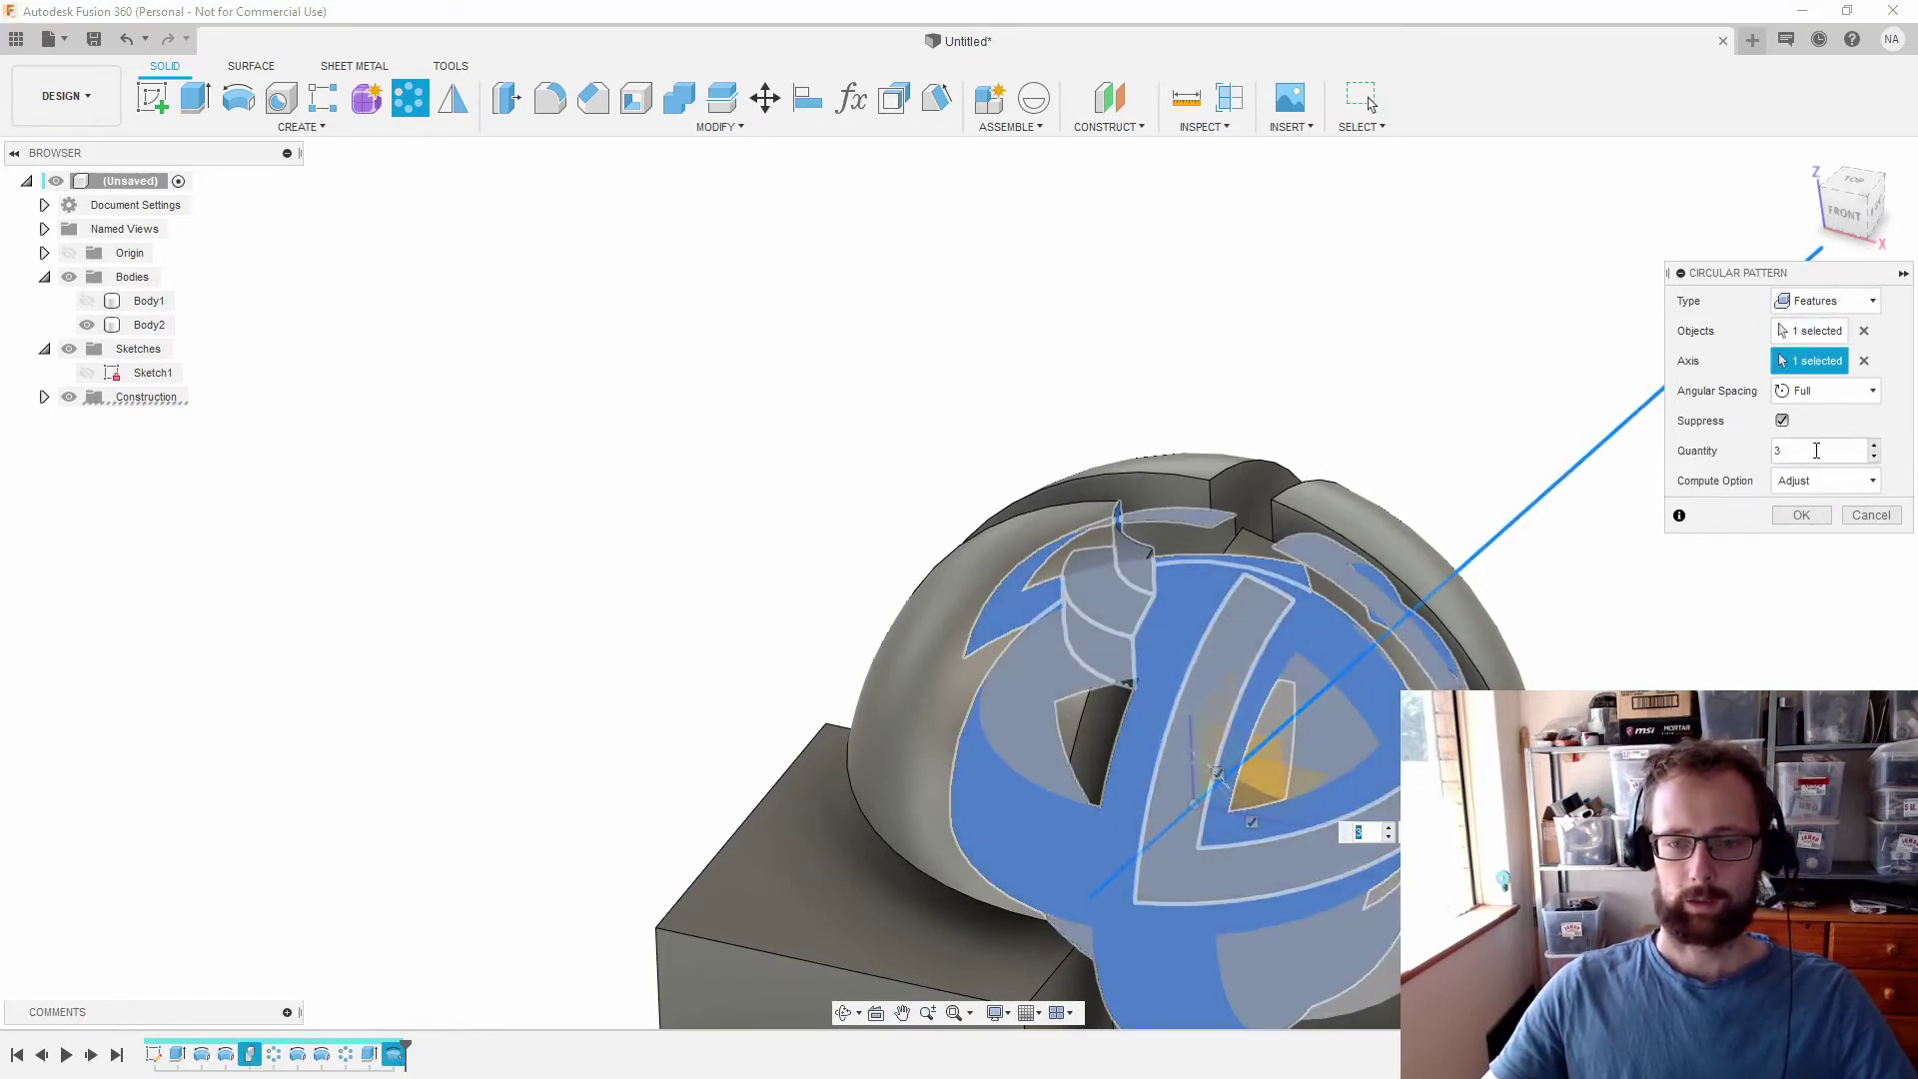
left_click(1802, 515)
middle_click_drag(1729, 596, 1518, 520, "shift")
left_click(1363, 97)
left_click(1778, 411)
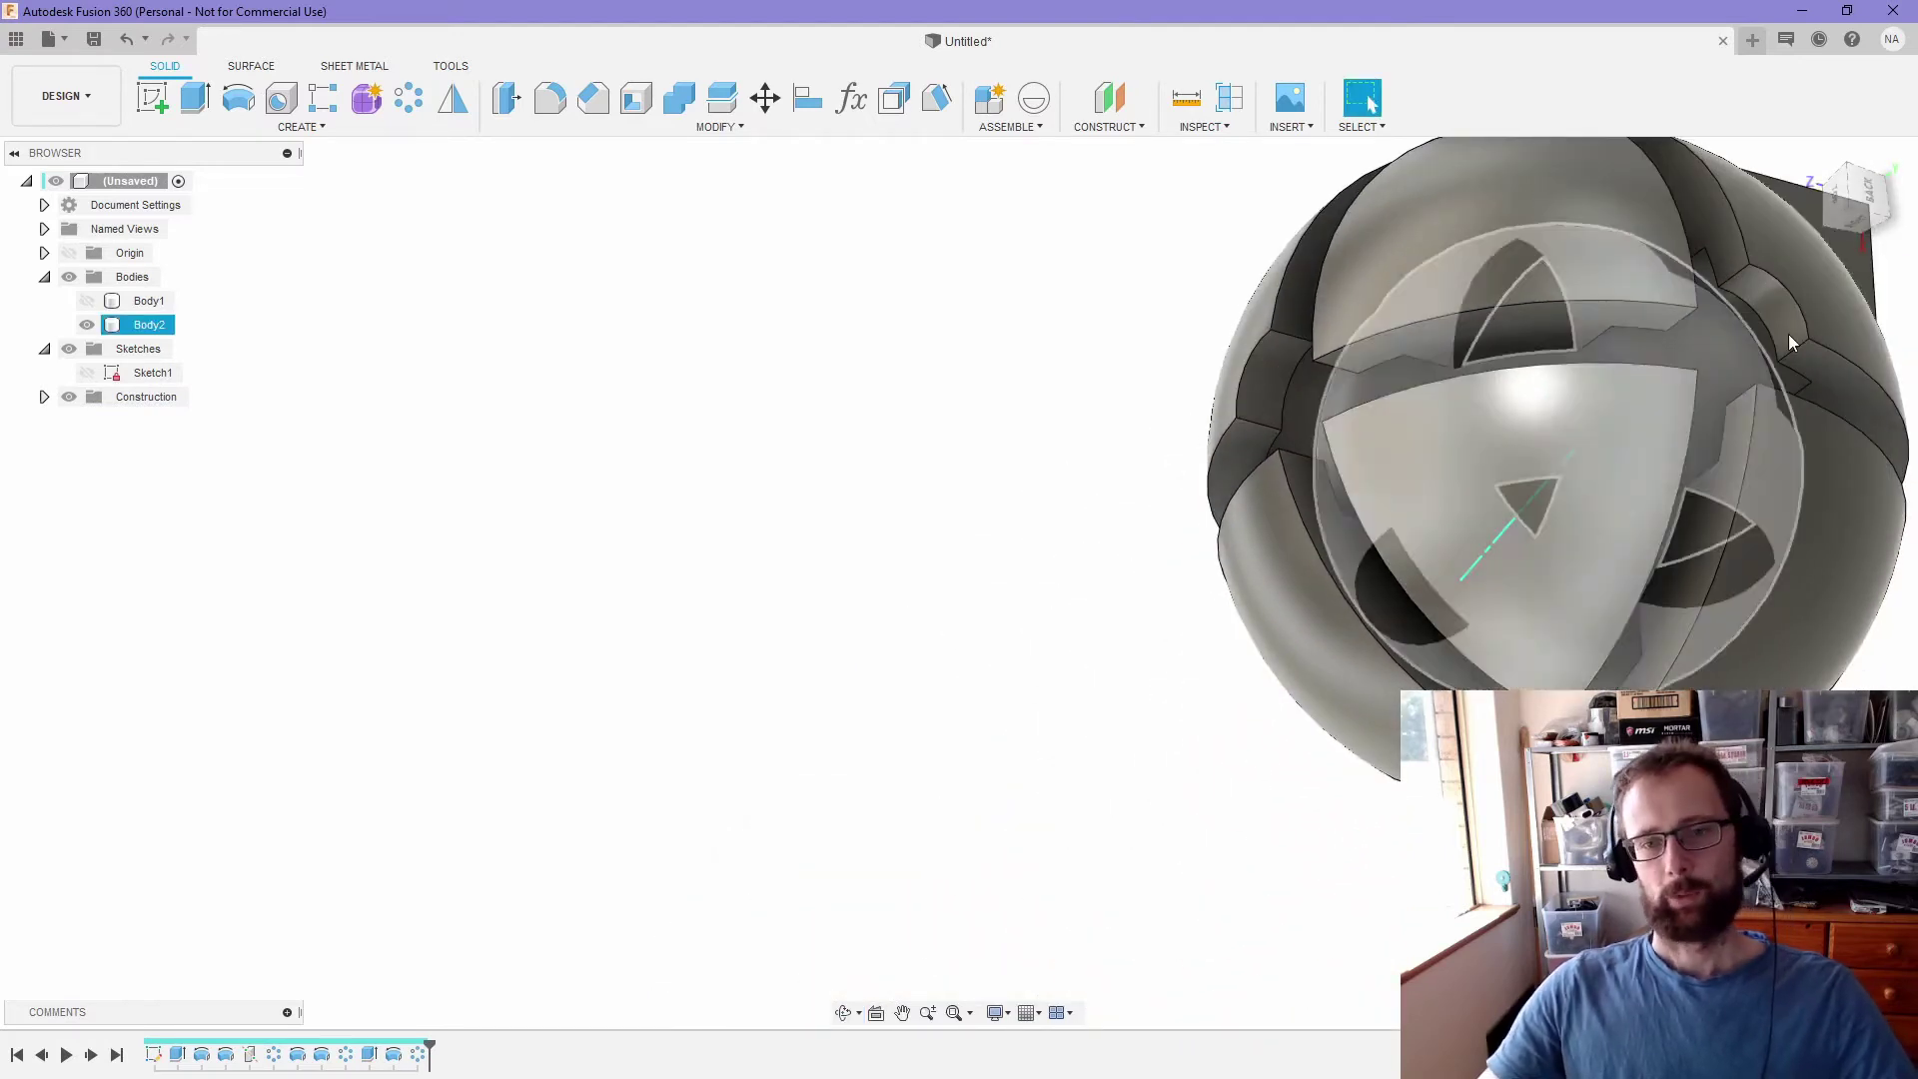
- Orbit to a top view and window-select every face of the slotted sphere-and-cube body
middle_click_drag(1739, 345, 1505, 506, "shift")
scroll(1558, 470, "down", 3)
middle_click_drag(1069, 579, 915, 732, "shift")
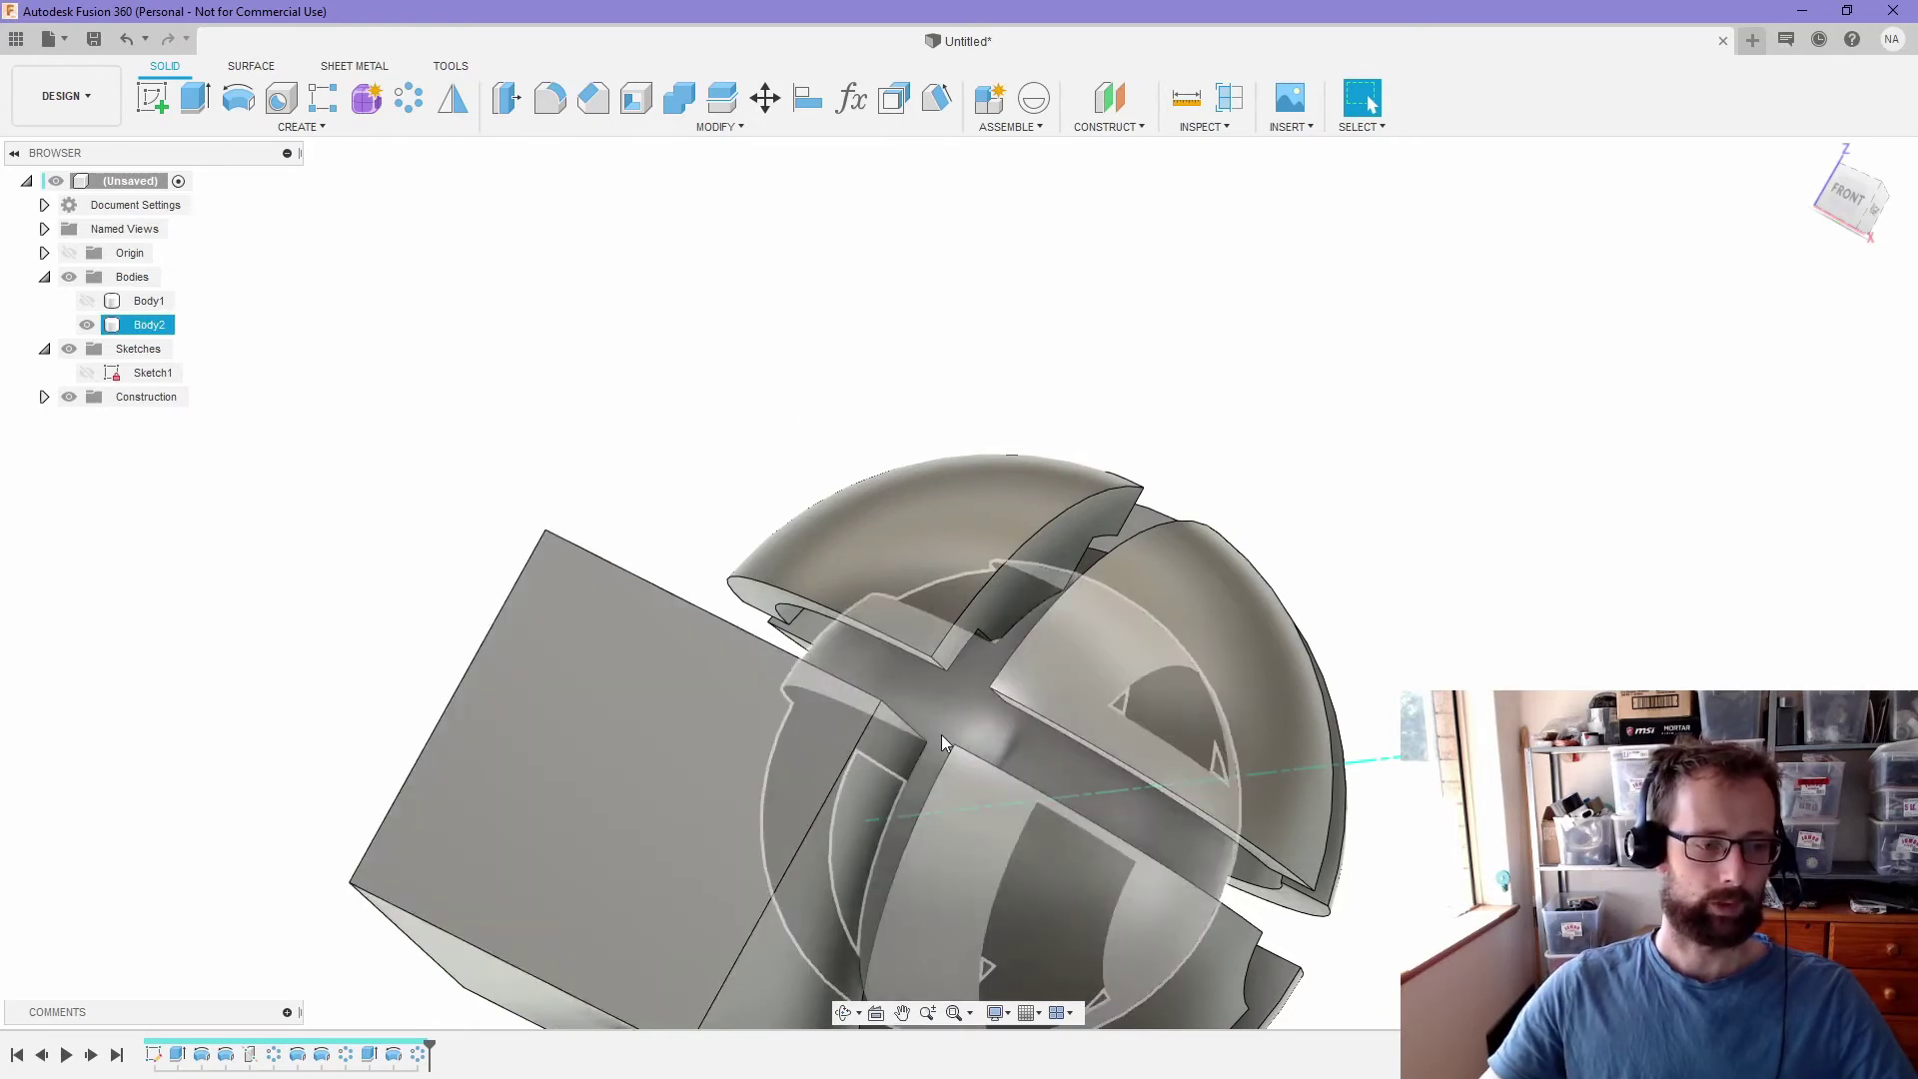
middle_click_drag(1379, 590, 1439, 600, "shift")
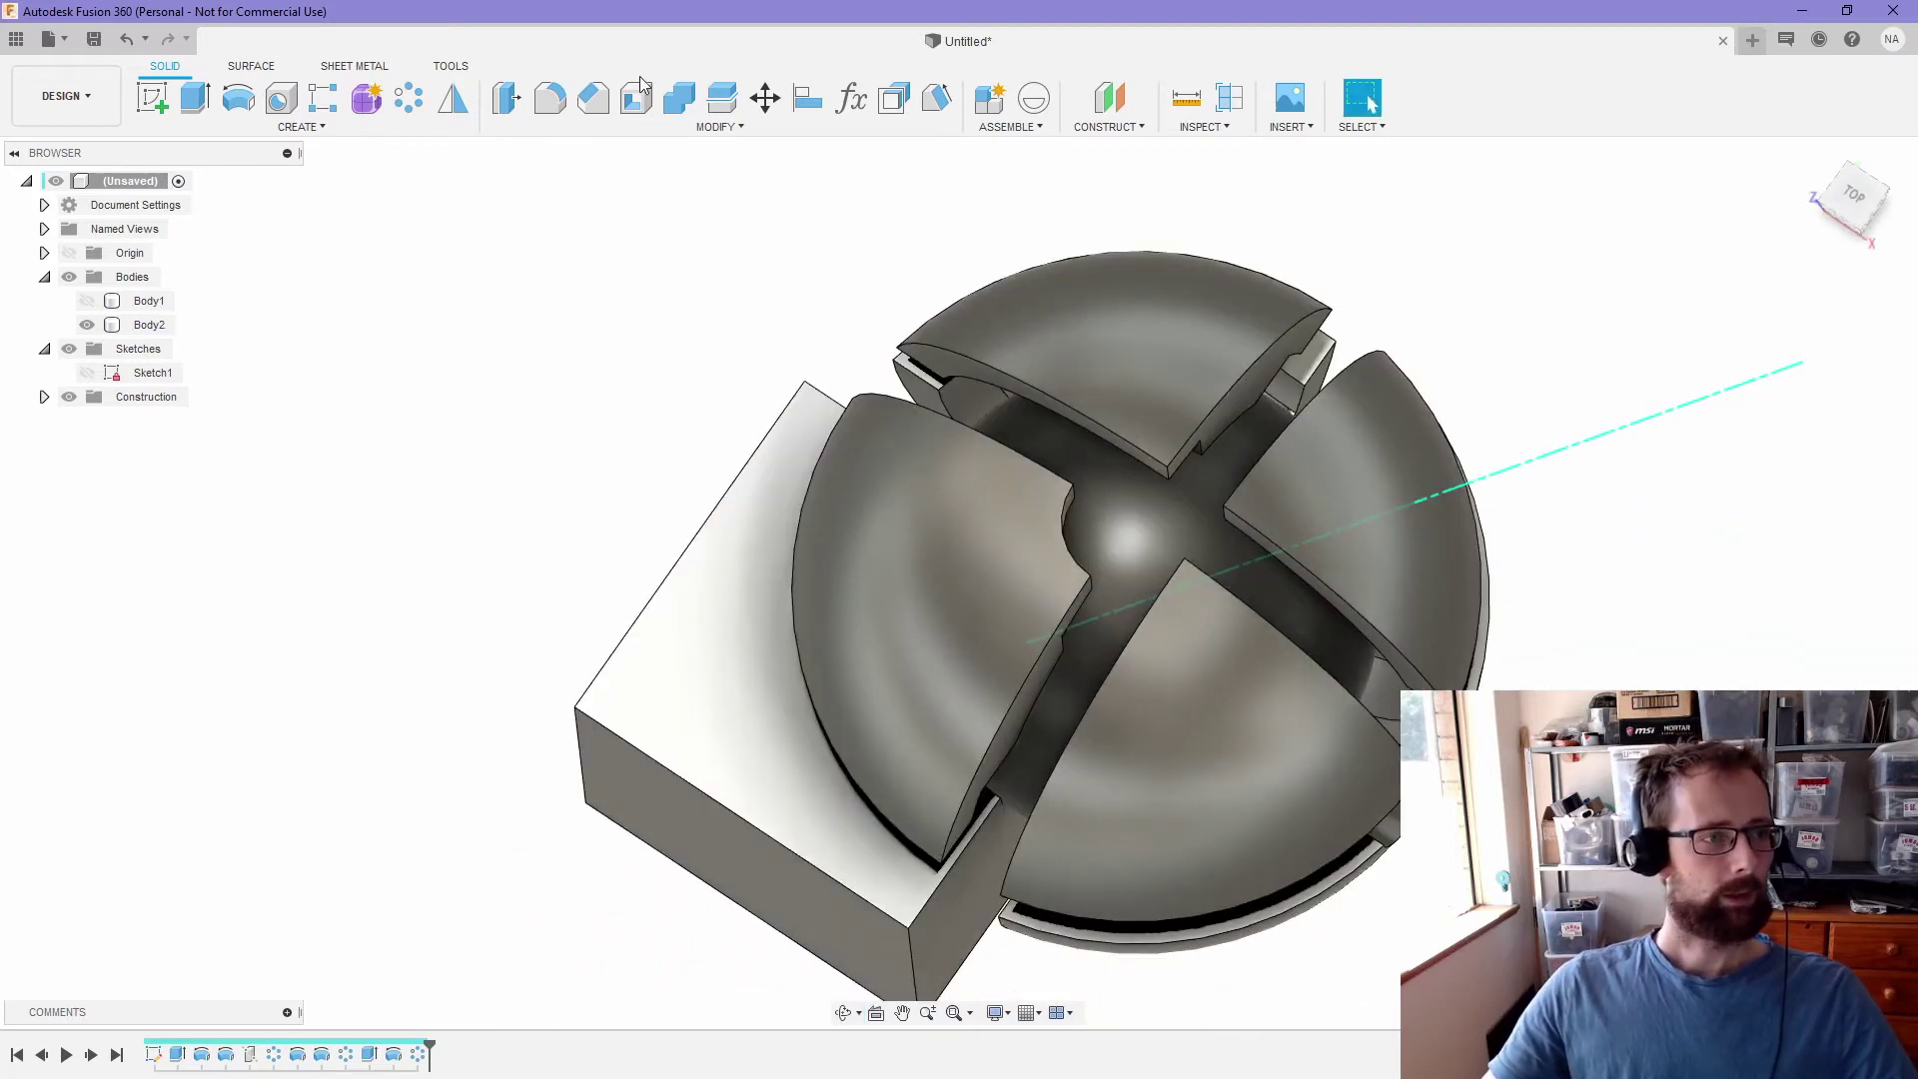
scroll(1316, 593, "down", 5)
left_click_drag(1567, 872, 790, 375)
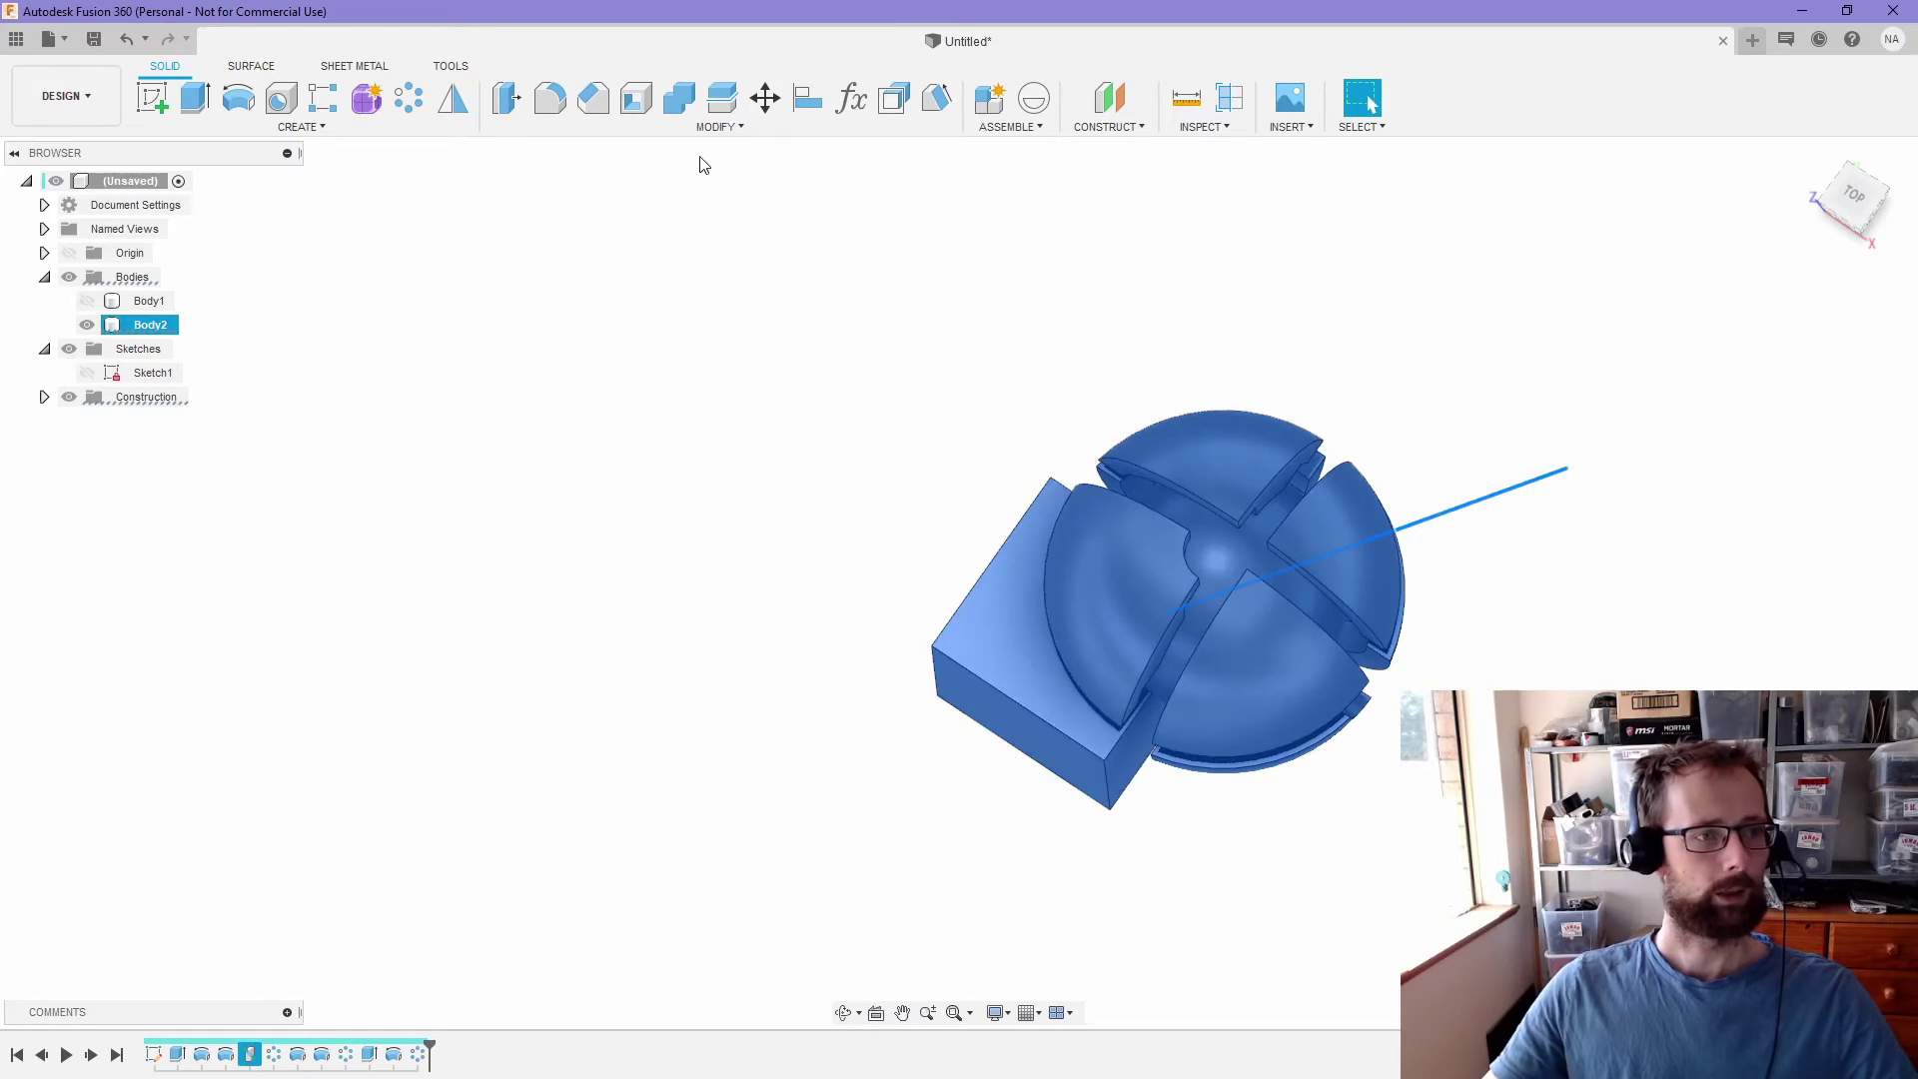
- Offset the selected faces by -clearance, excluding three of the cube's outer faces
left_click(892, 99)
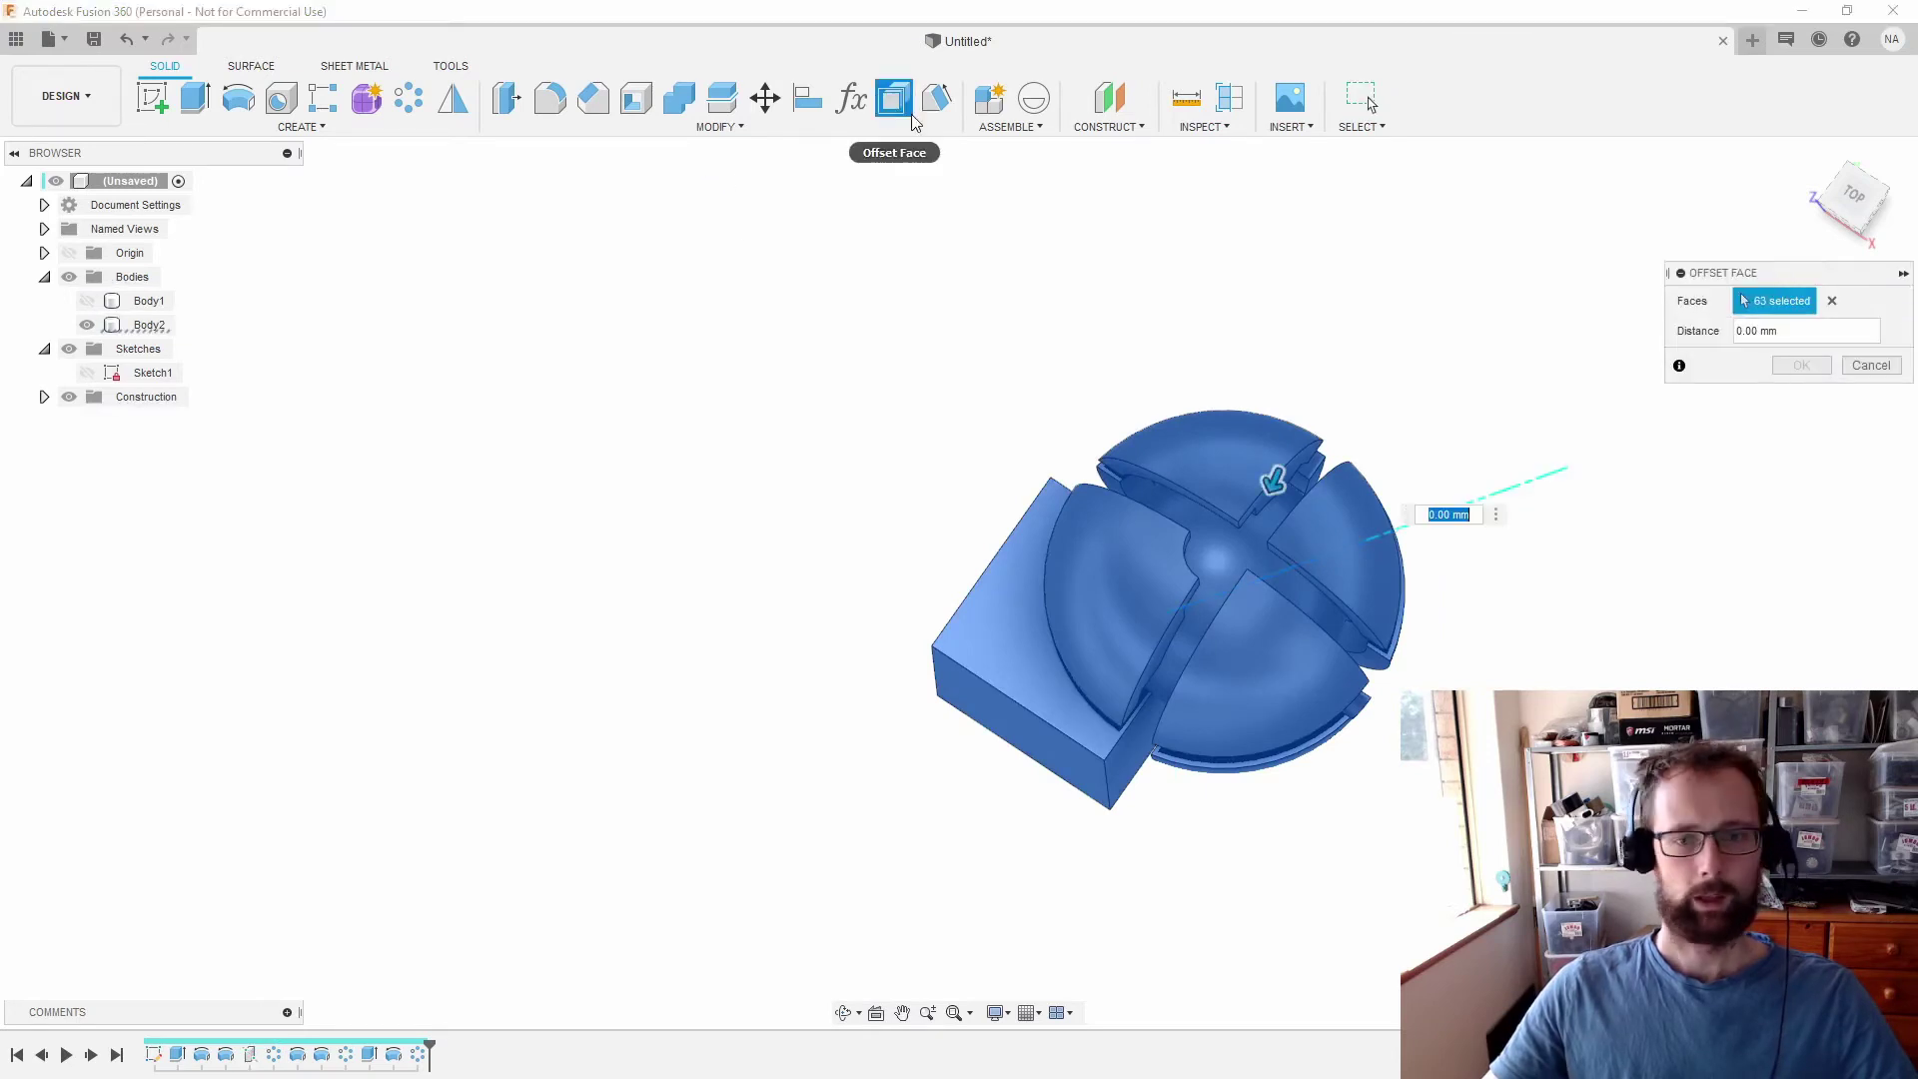
type("-")
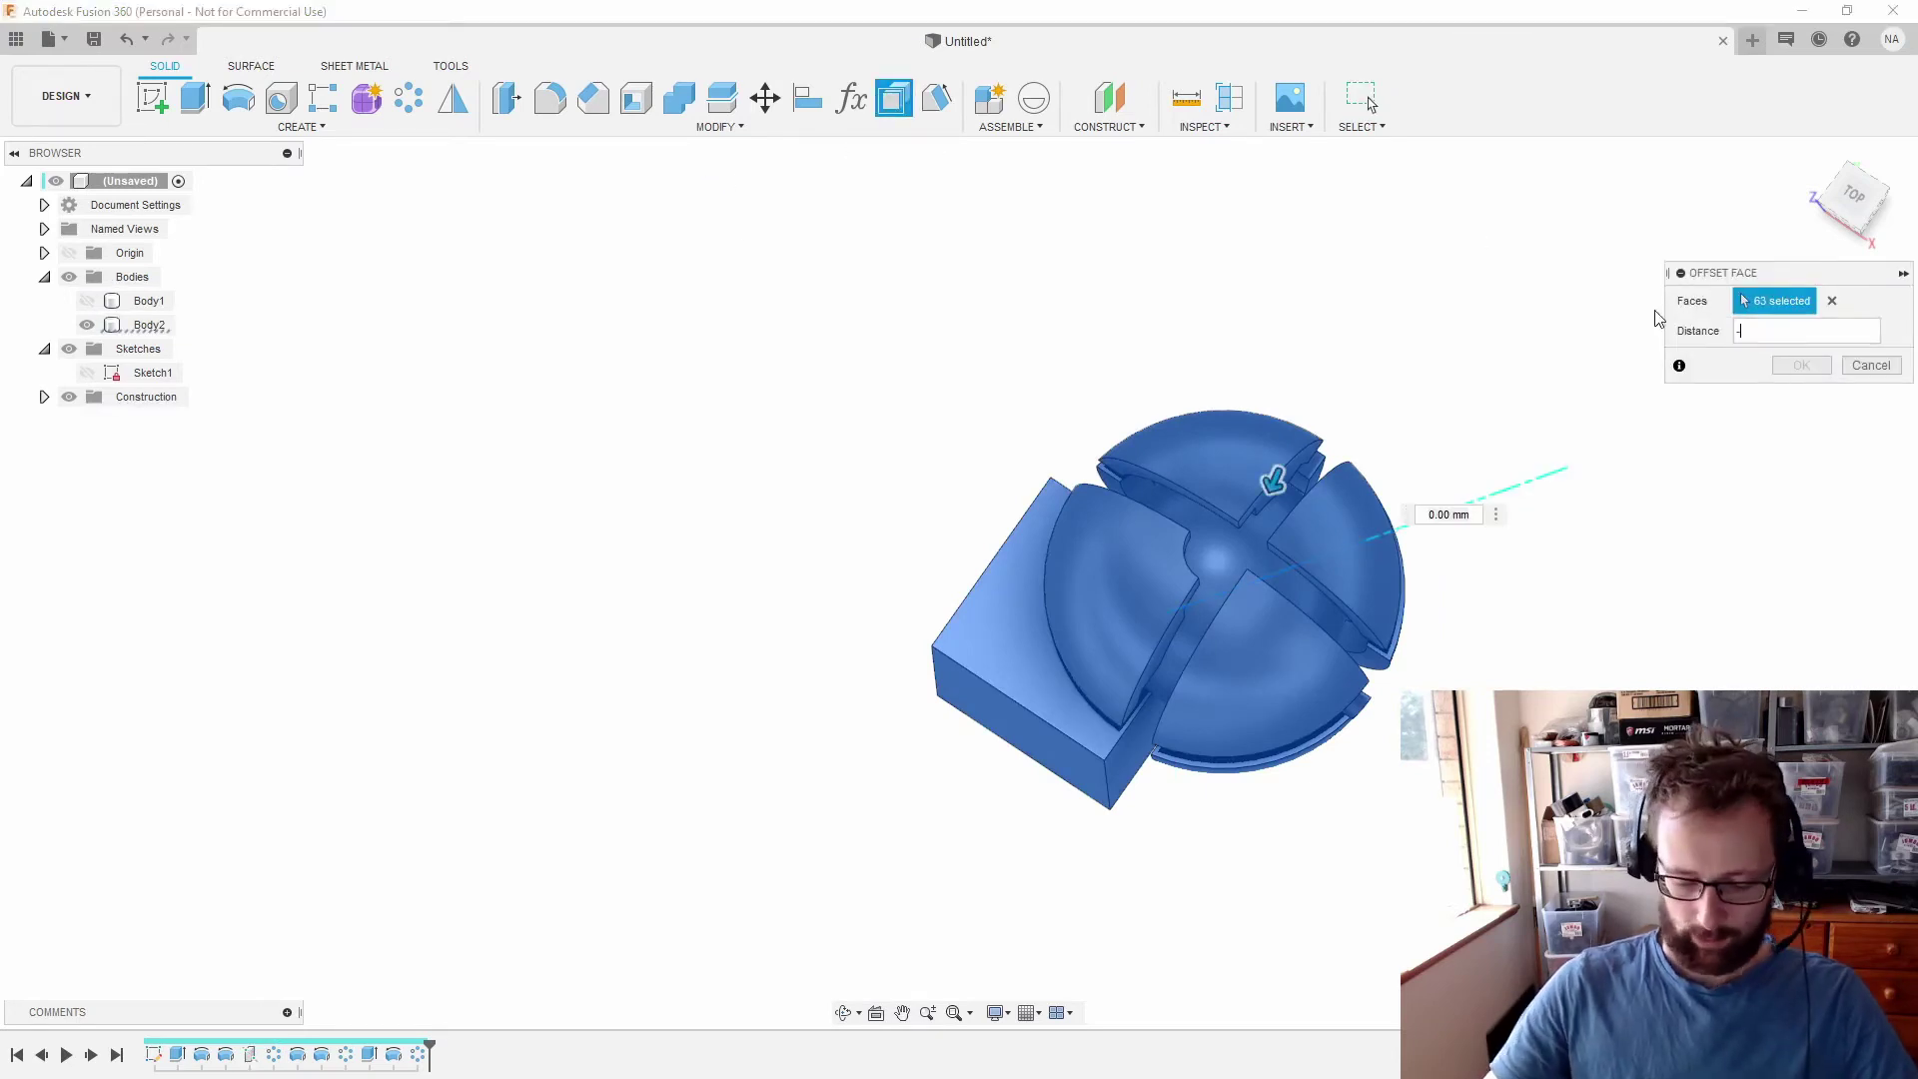
type("c")
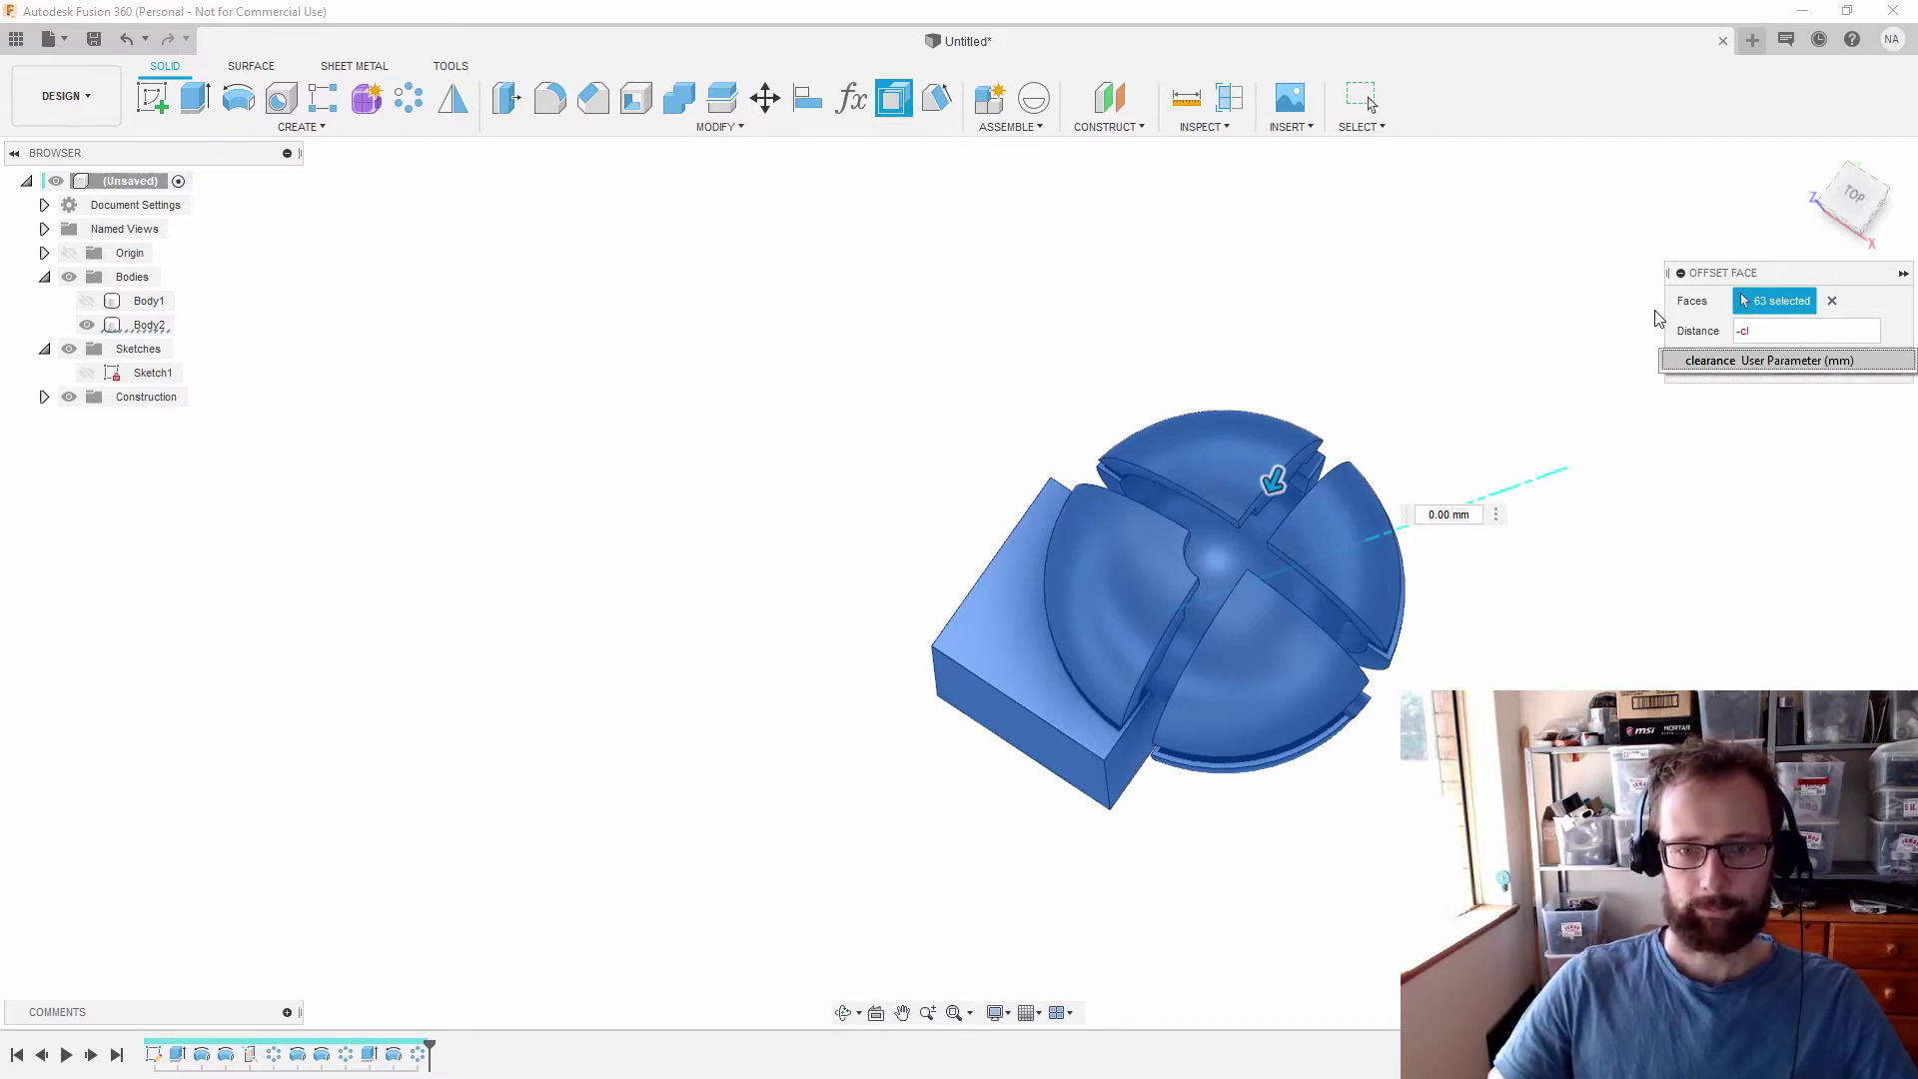
key("Return")
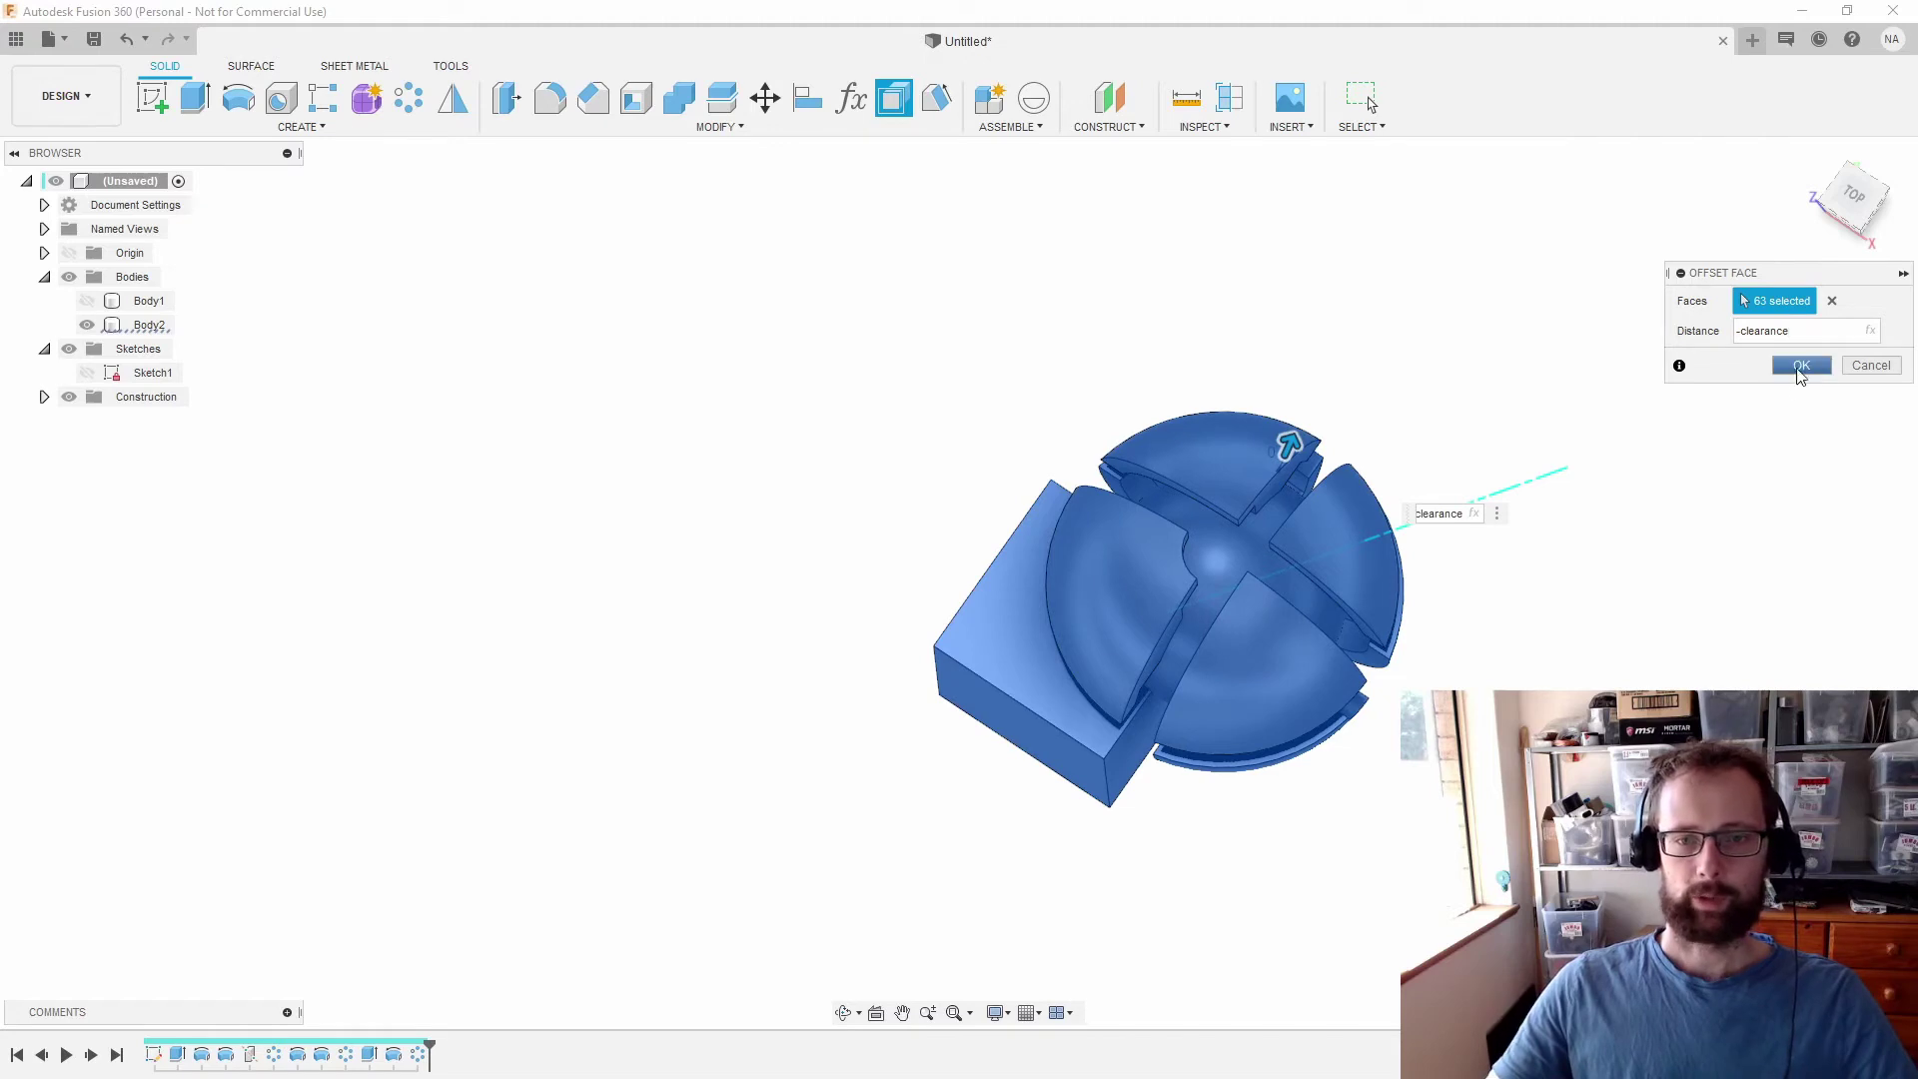
middle_click_drag(1598, 570, 1679, 510, "shift")
left_click(1053, 715)
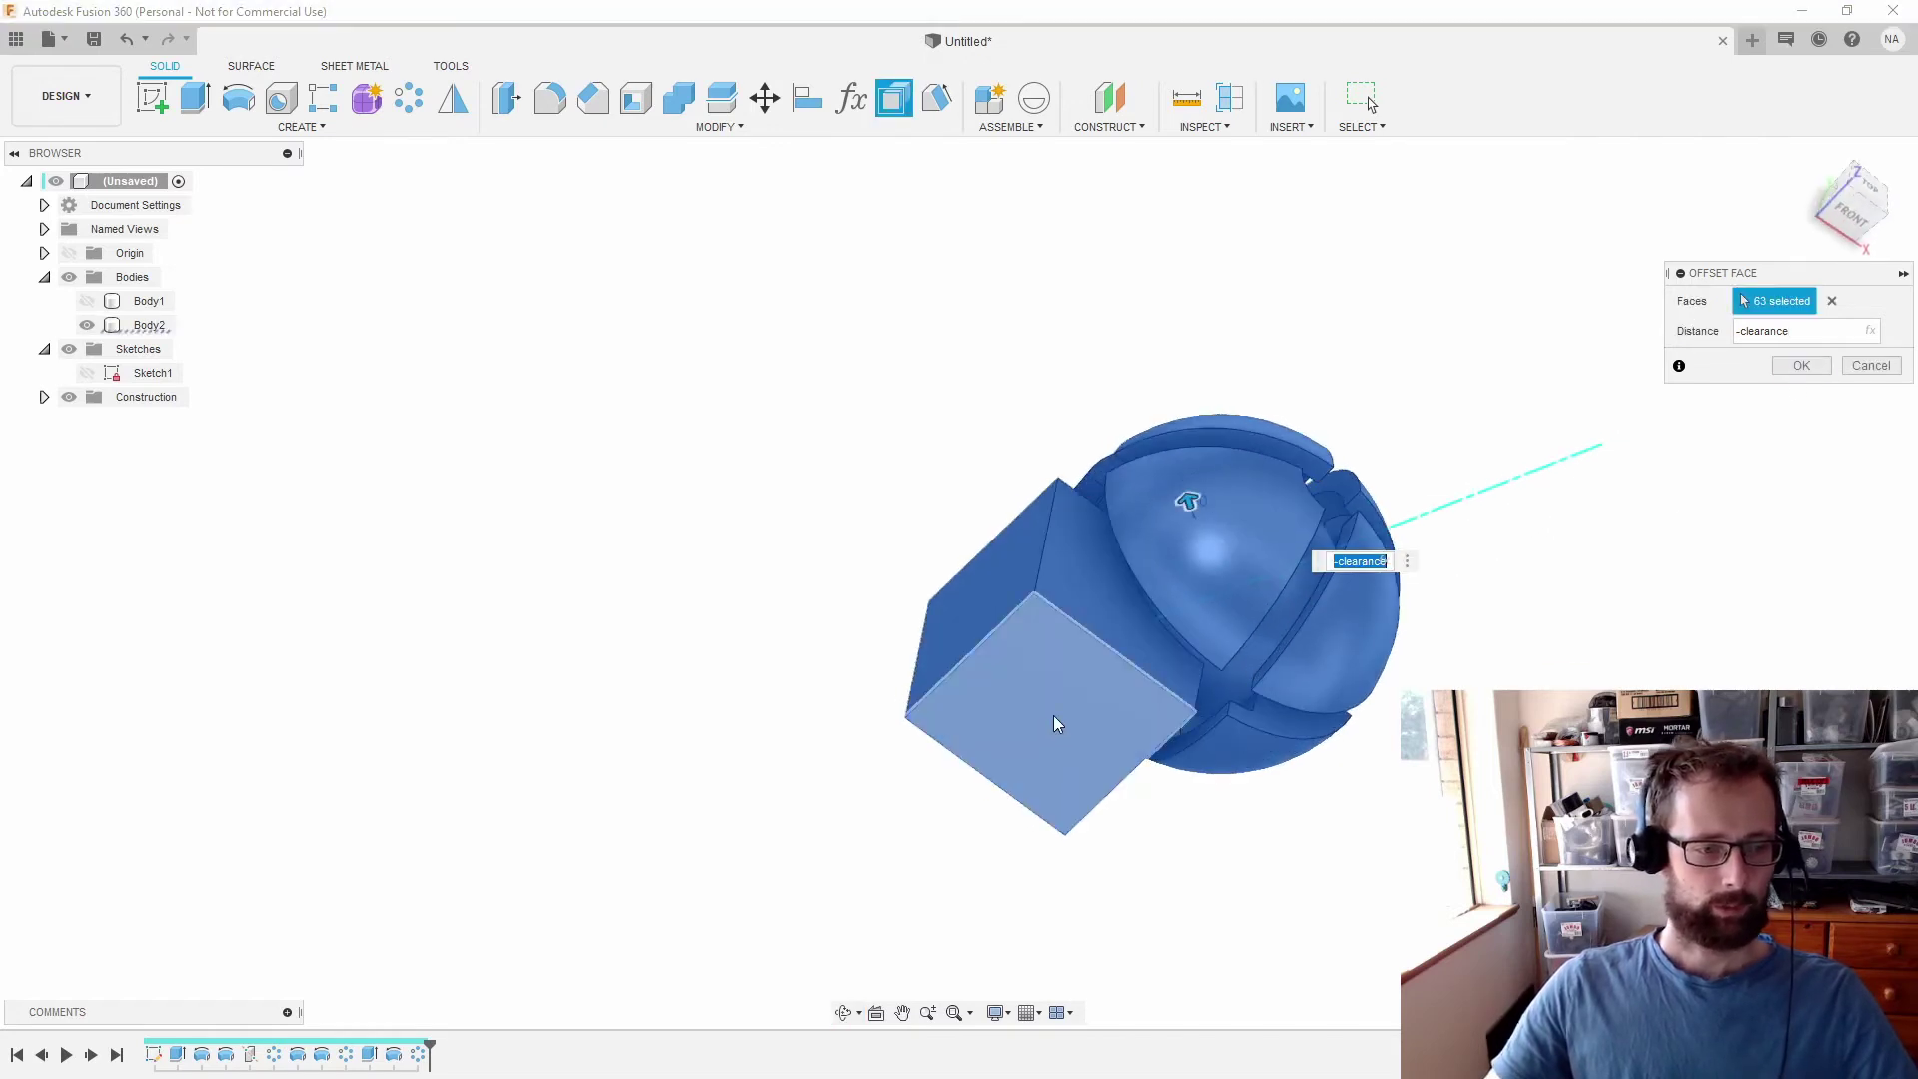
left_click(985, 609)
middle_click_drag(1287, 807, 1249, 522, "shift")
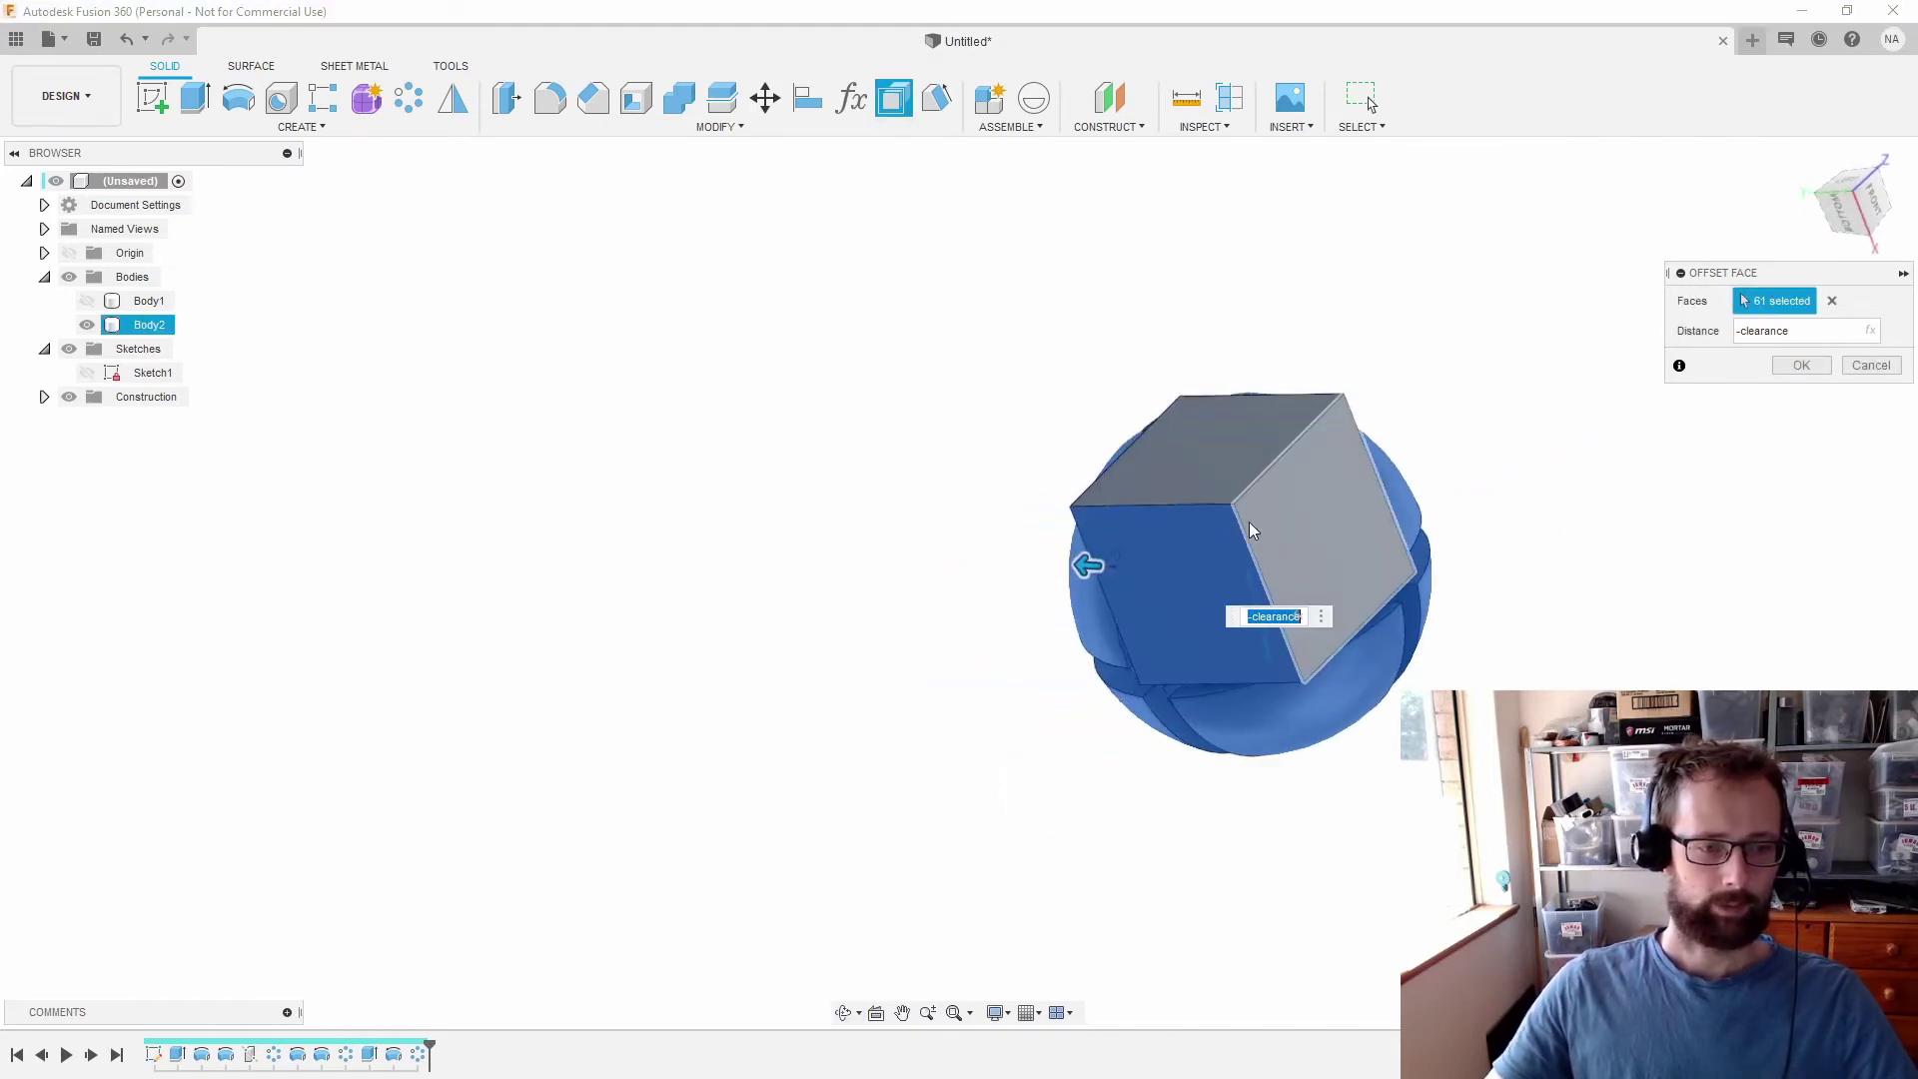
left_click(1249, 522)
middle_click_drag(1681, 532, 1544, 715, "shift")
left_click(1801, 366)
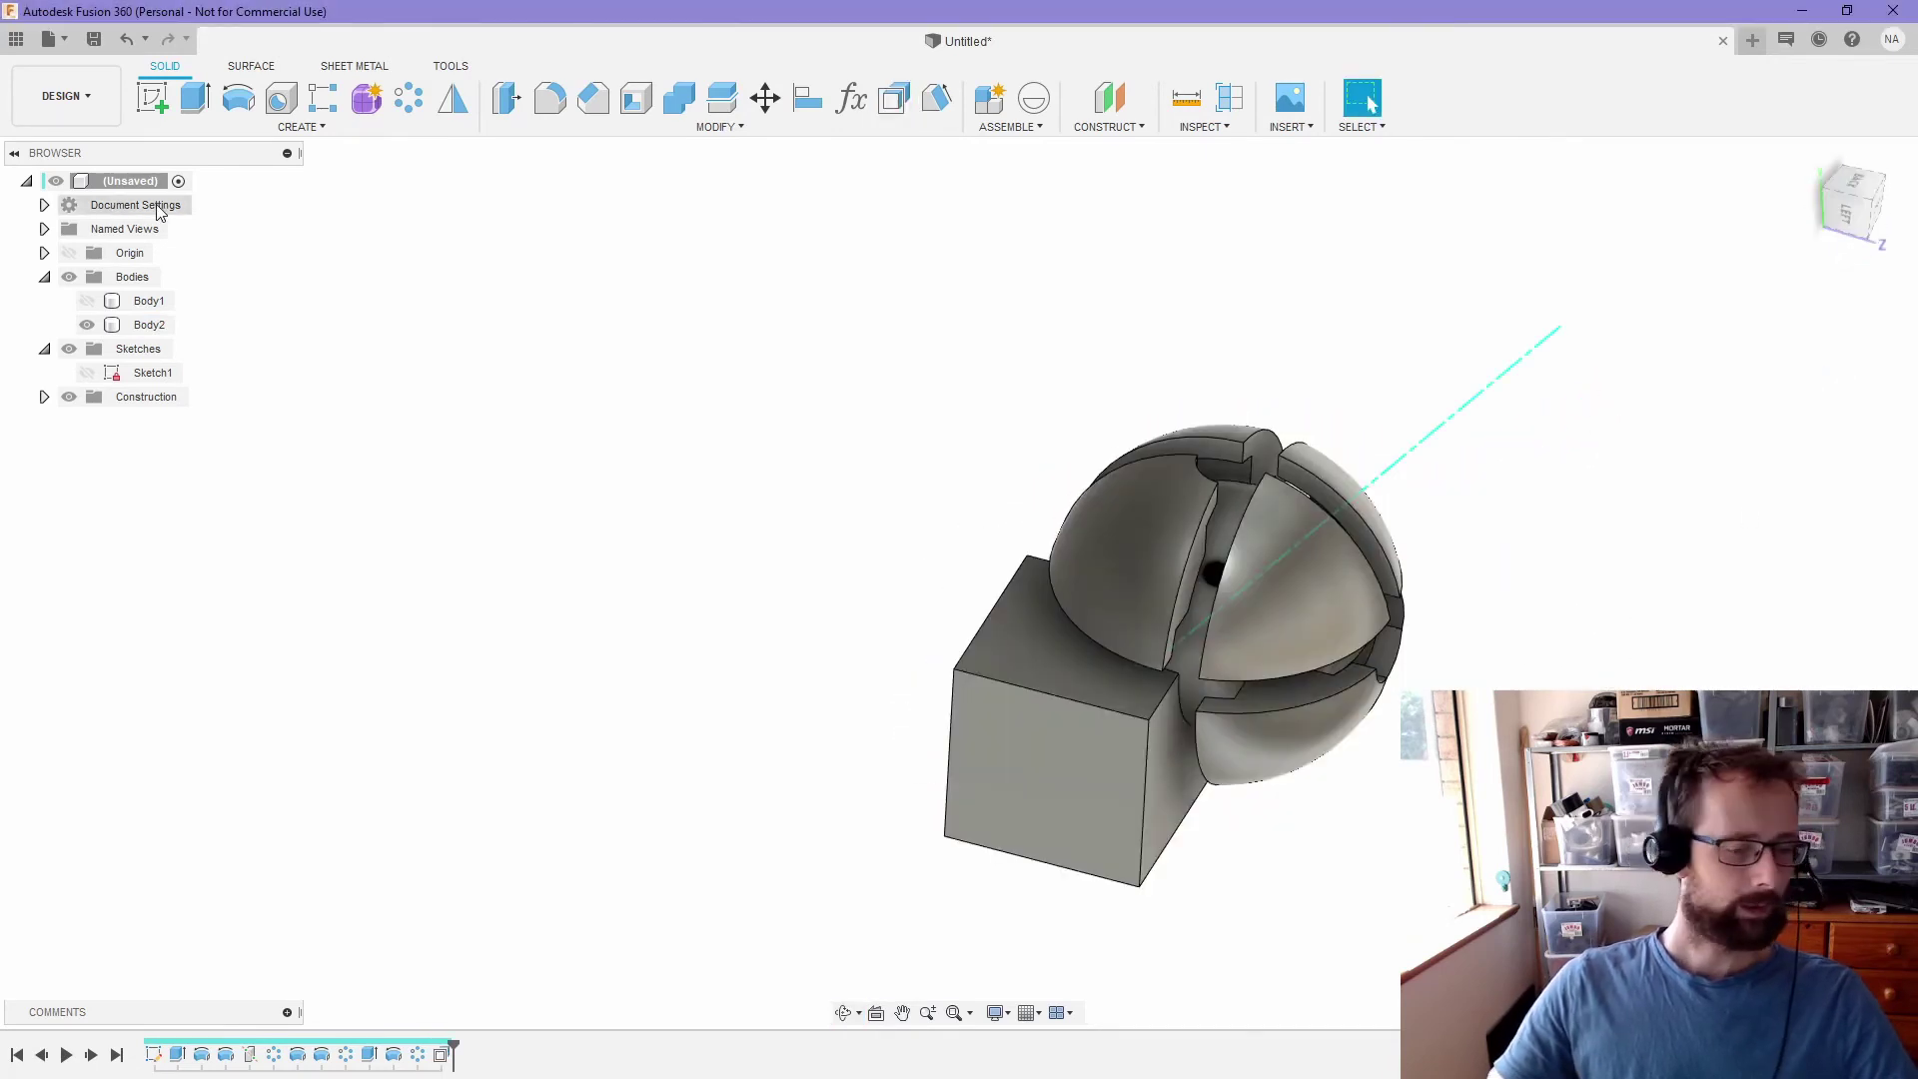
- Revolve the two groove profiles fully around the horizontal sketch line as a cut
middle_click_drag(1139, 733, 1292, 625, "shift")
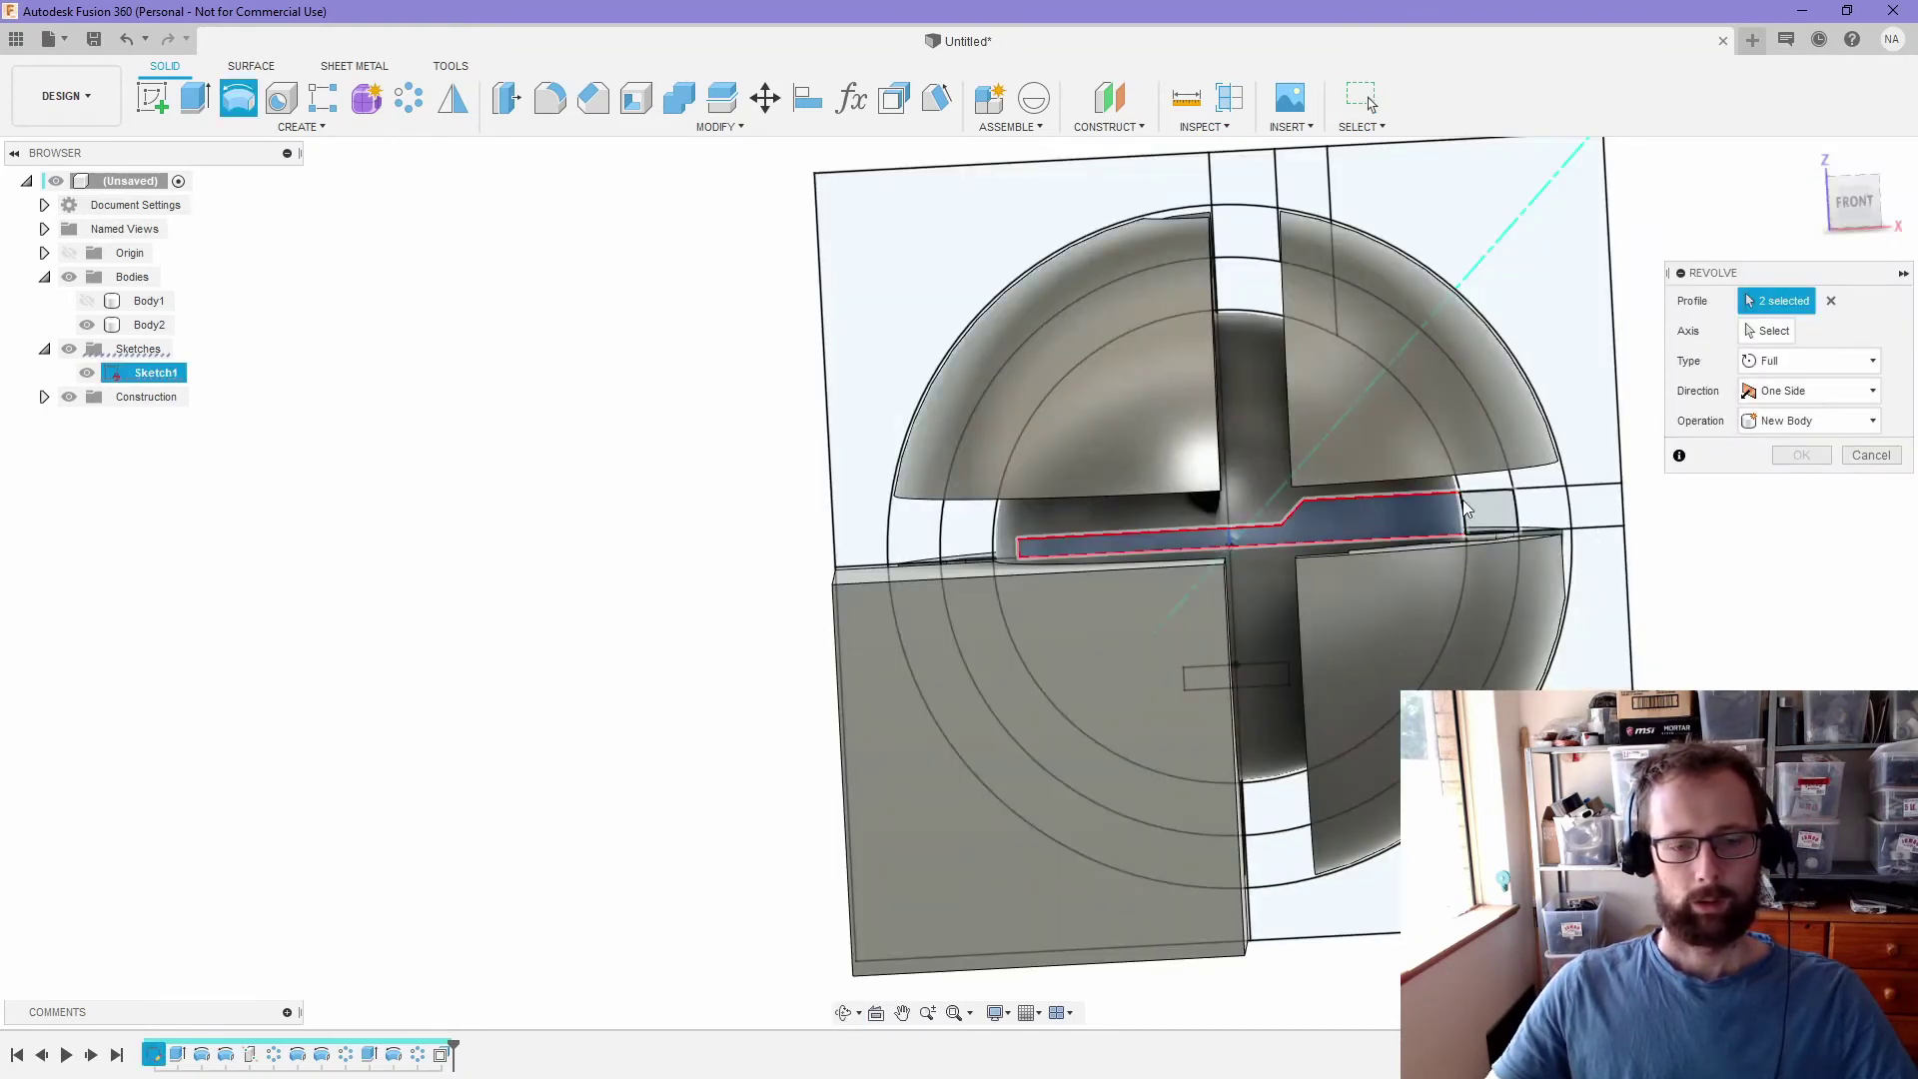
left_click(1538, 512)
left_click(1594, 505)
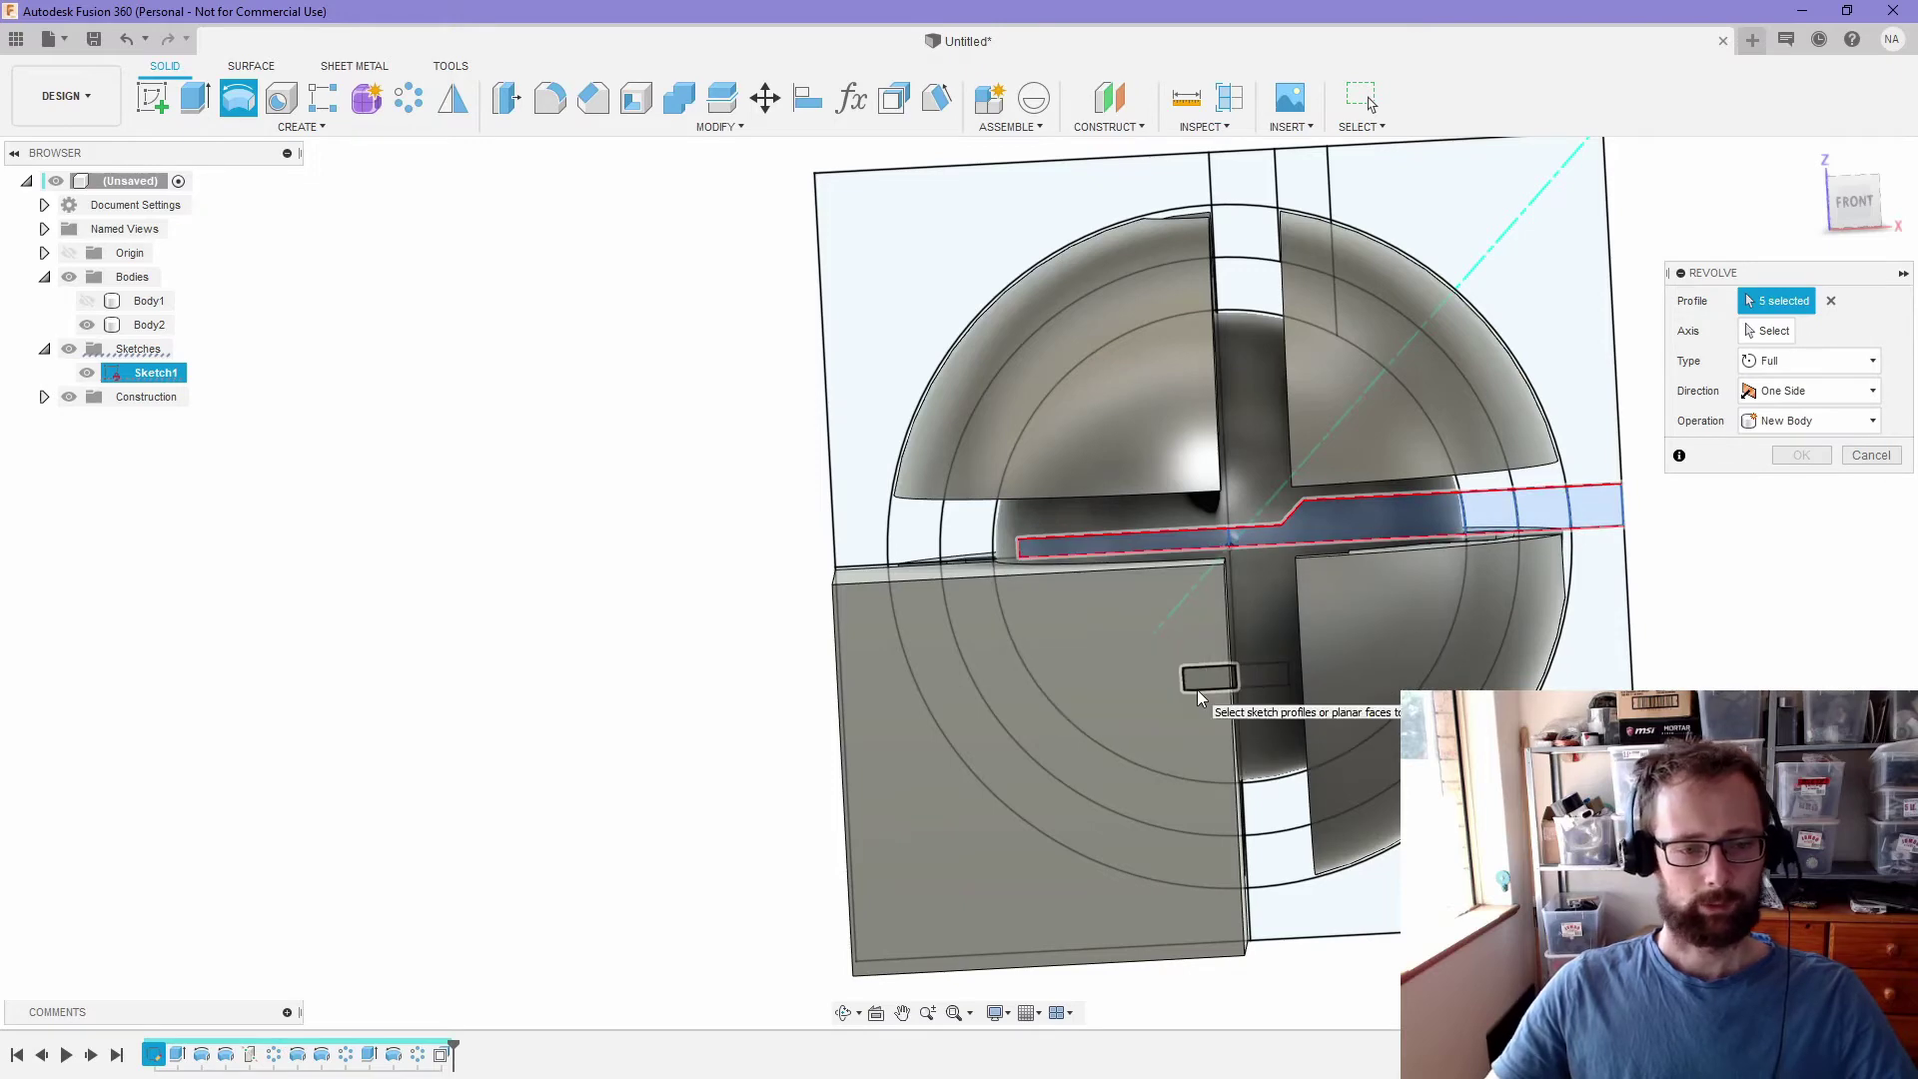
left_click(1286, 543)
left_click(1801, 514)
middle_click_drag(1185, 620, 1488, 498, "shift")
left_click(1538, 549)
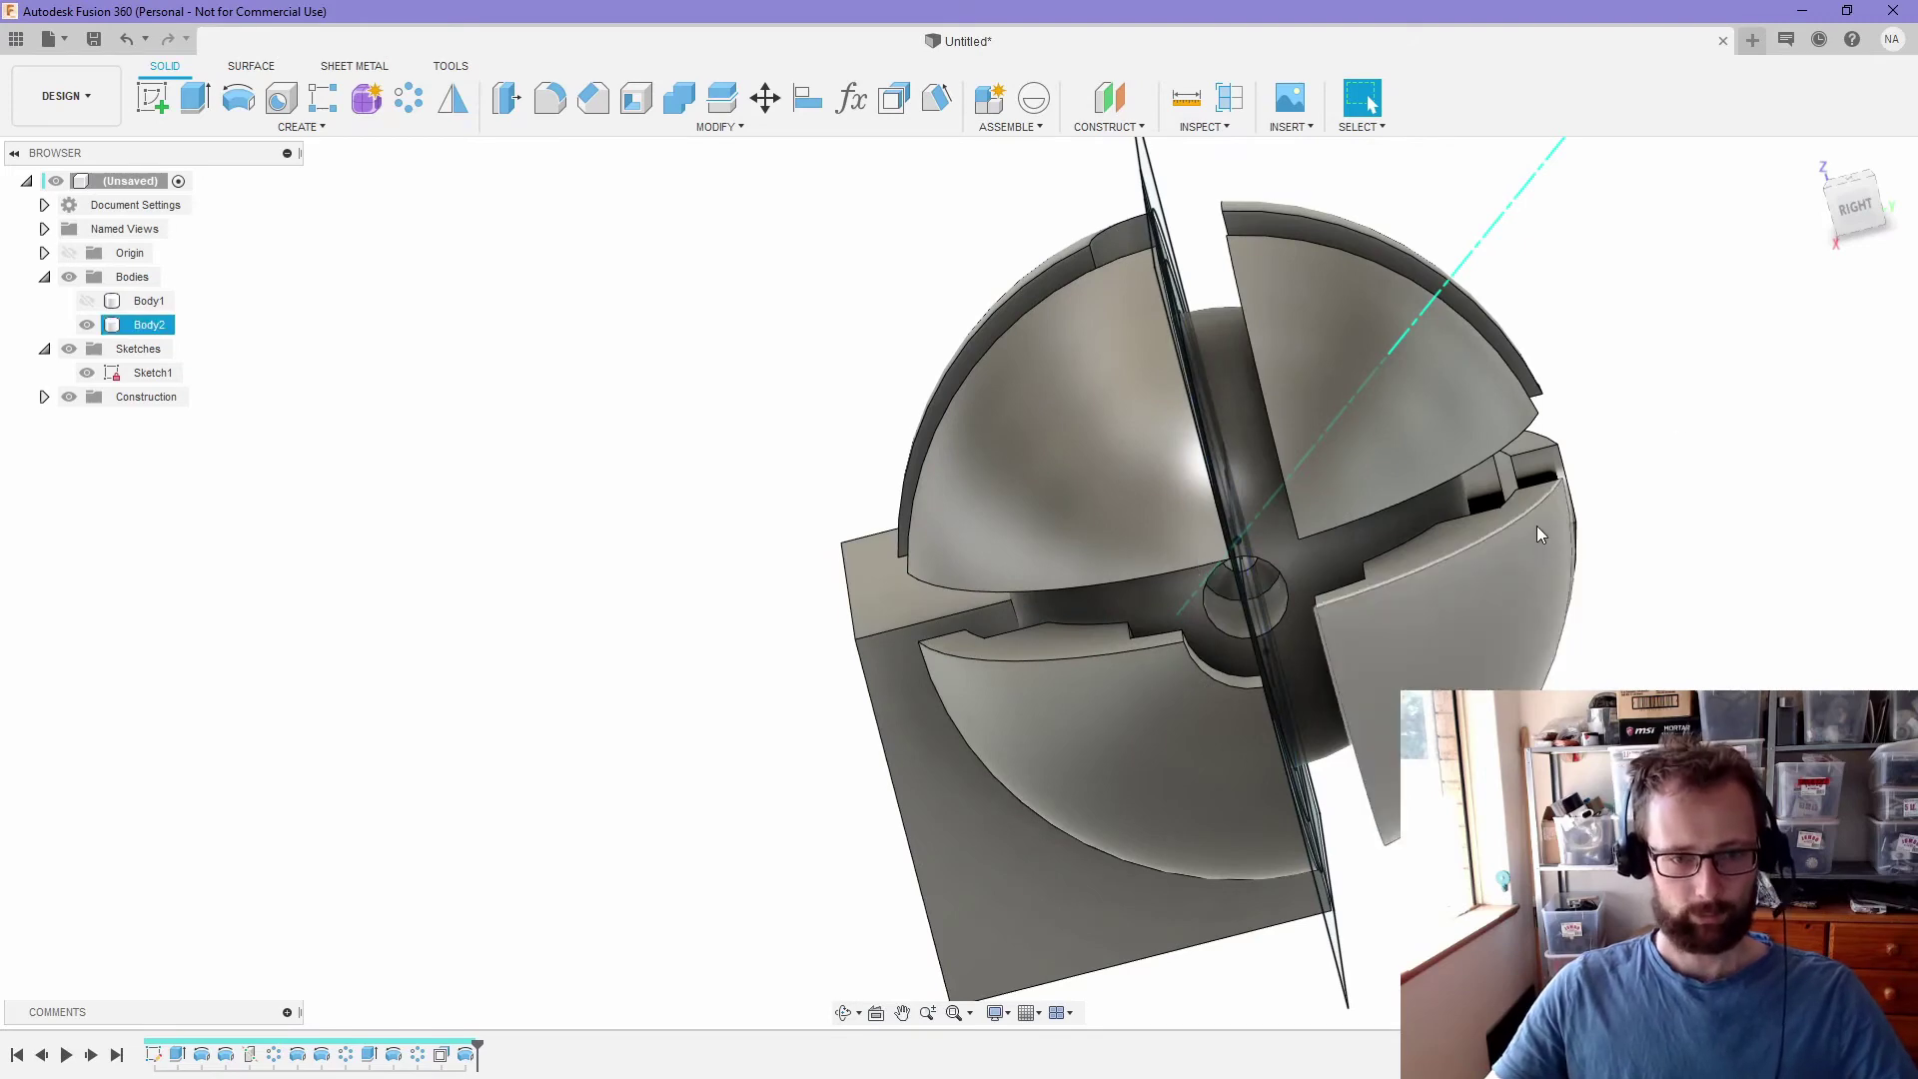
middle_click_drag(1299, 632, 1239, 560, "shift")
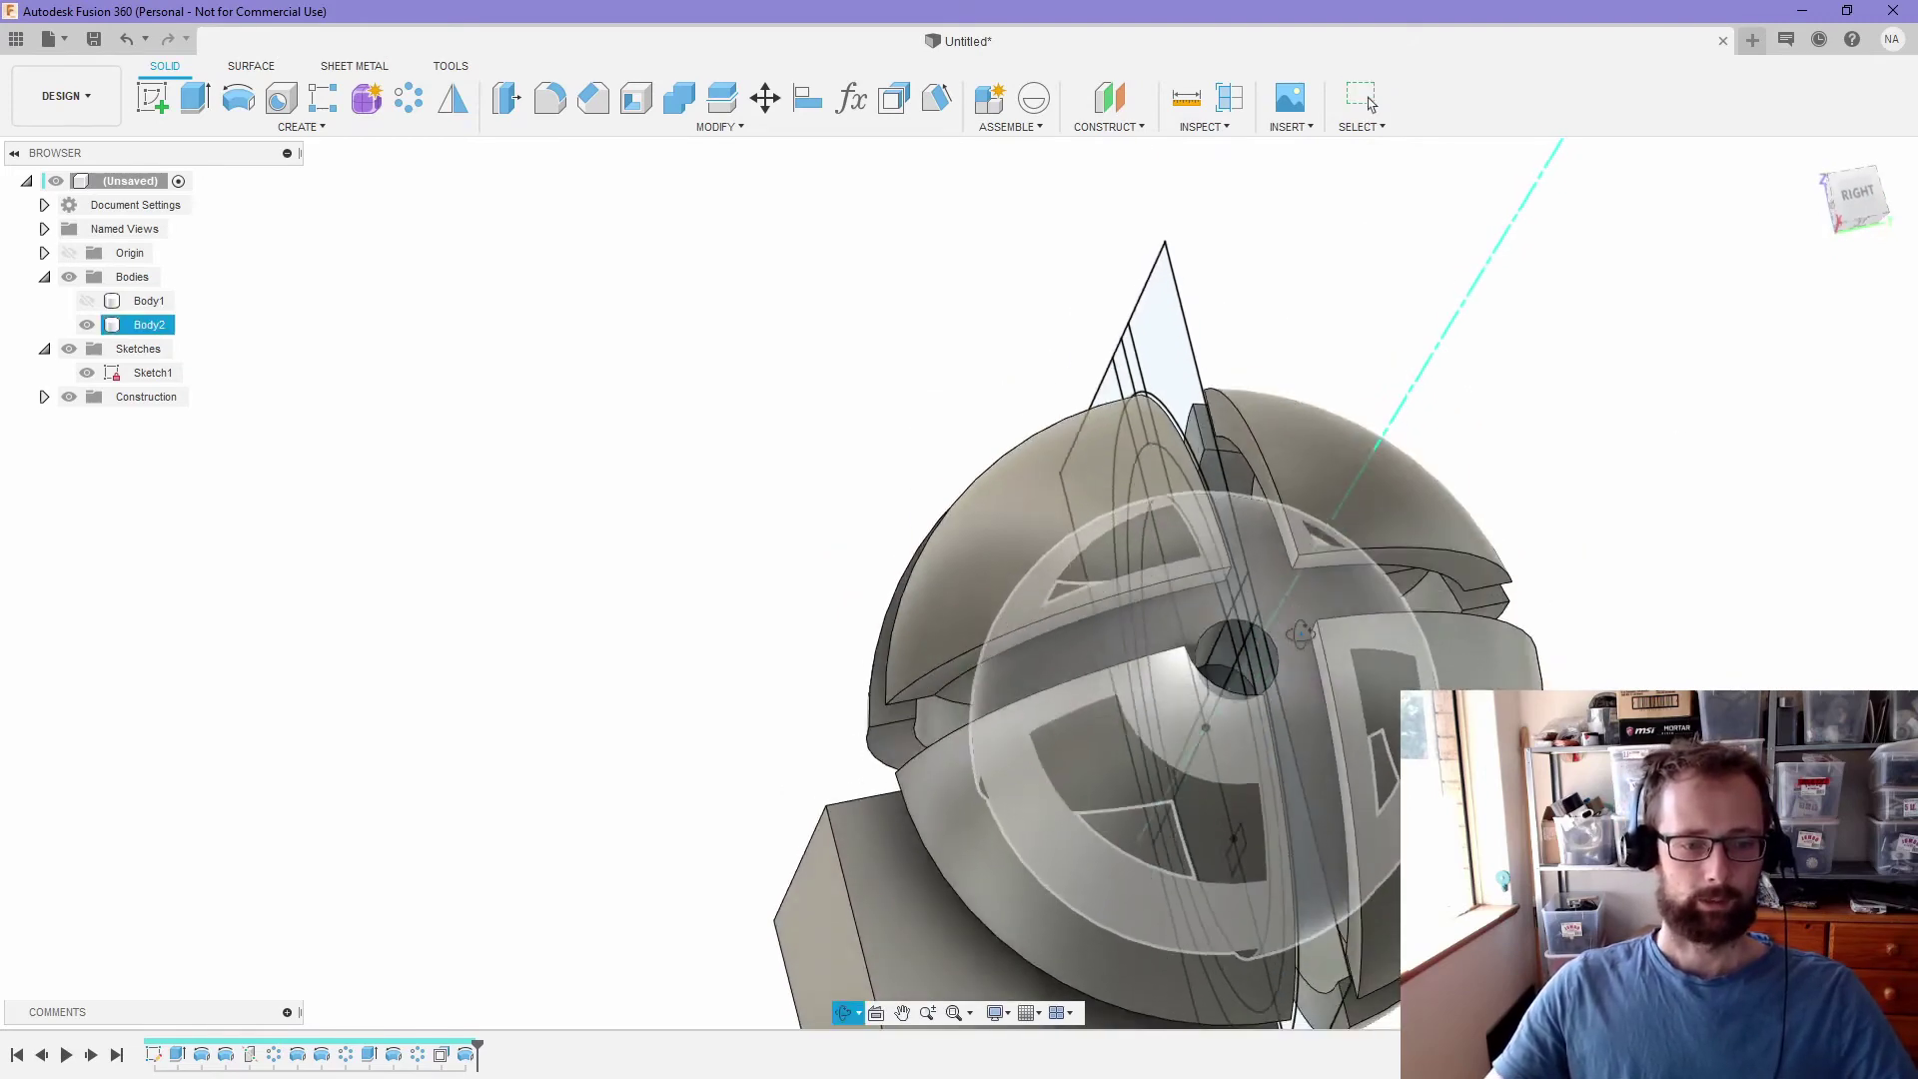
middle_click_drag(1298, 632, 1227, 682, "shift")
key("Escape")
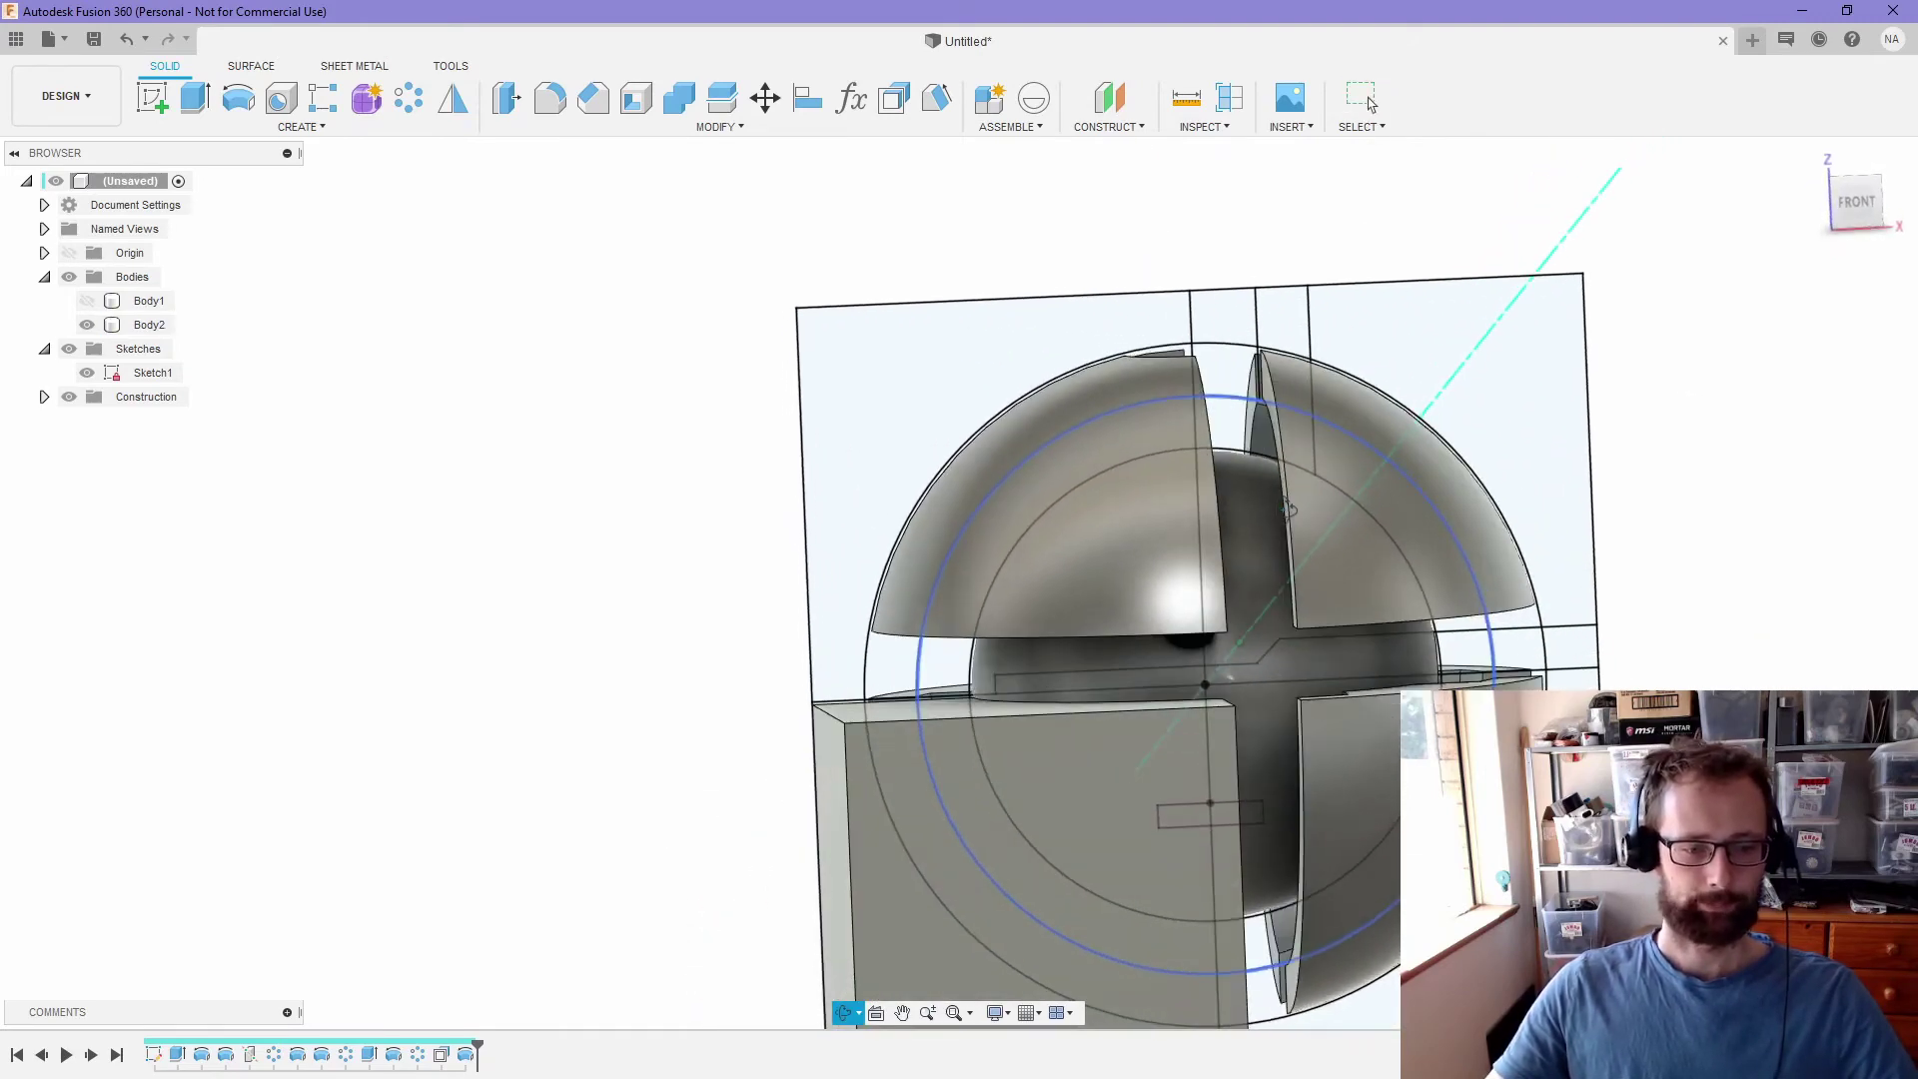
- Revolve the small rectangle profile 90° as a cut
left_click(227, 116)
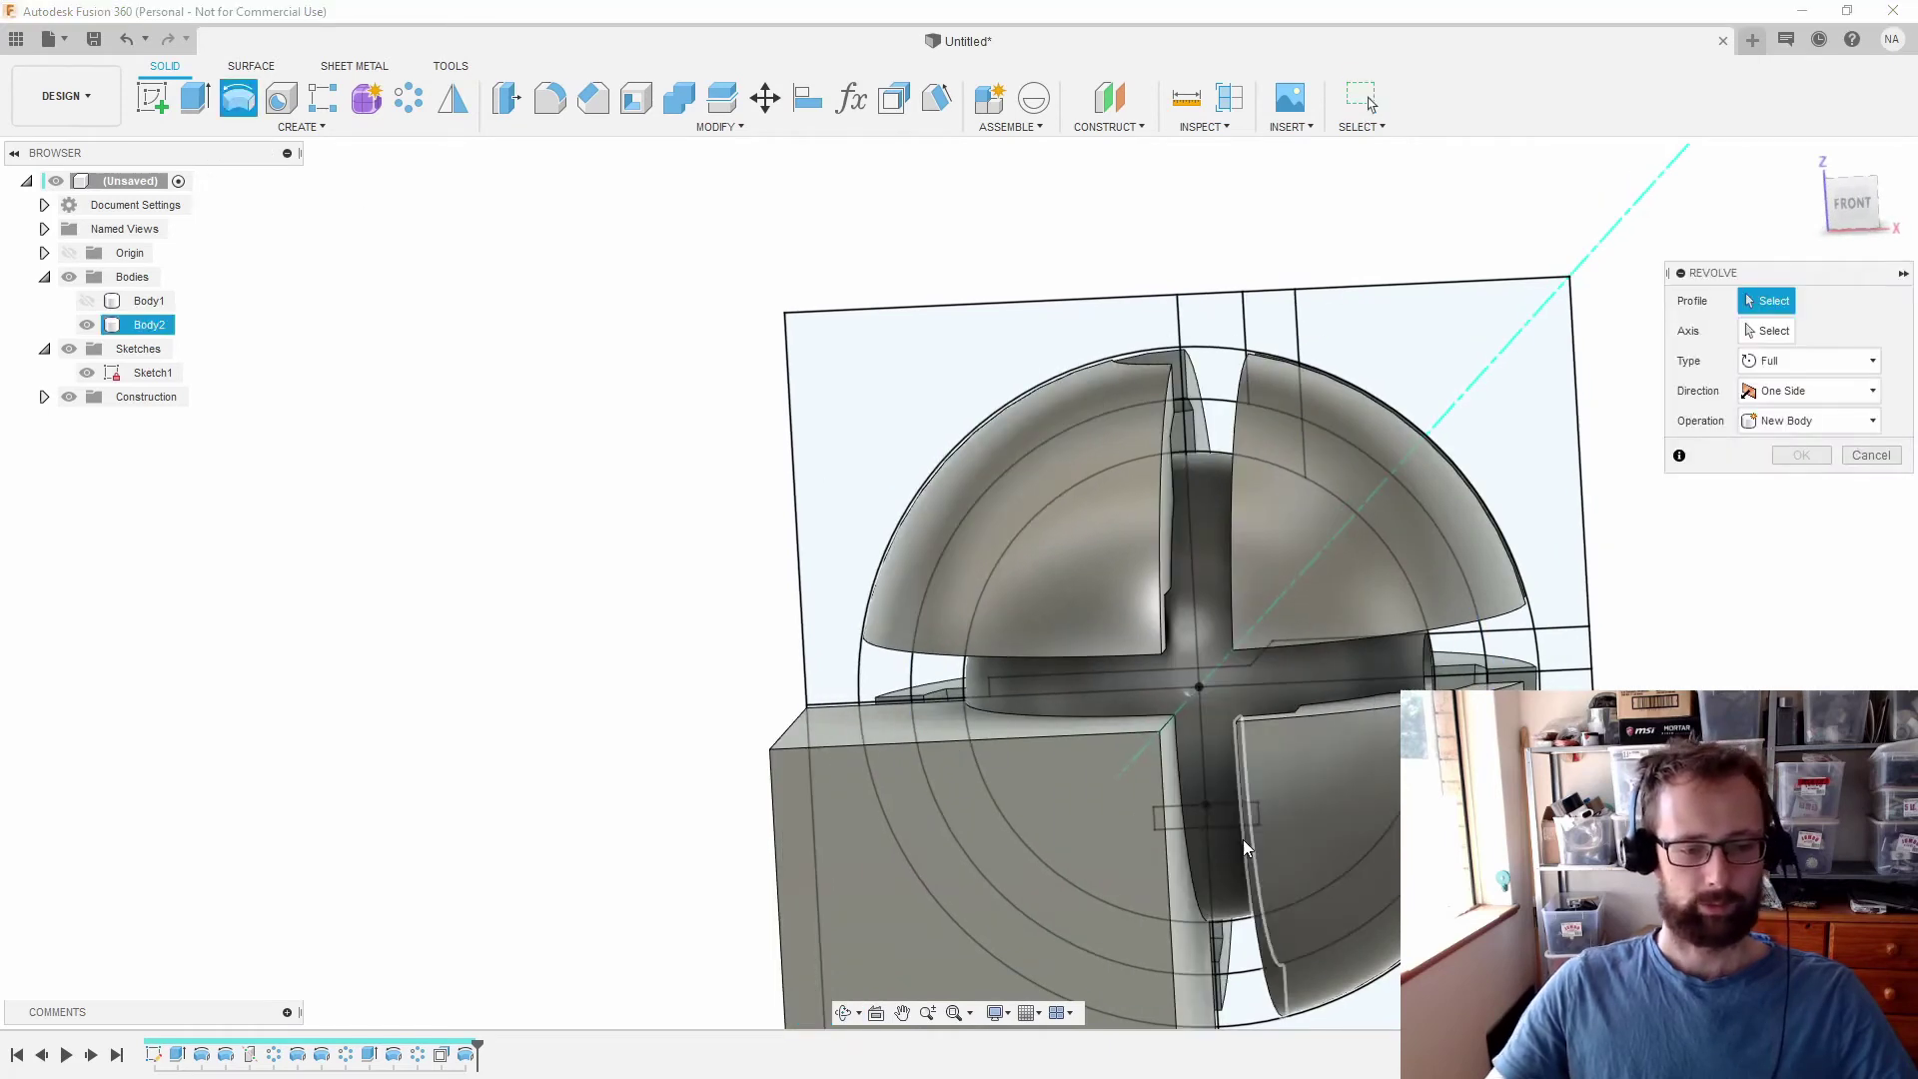
left_click(1227, 817)
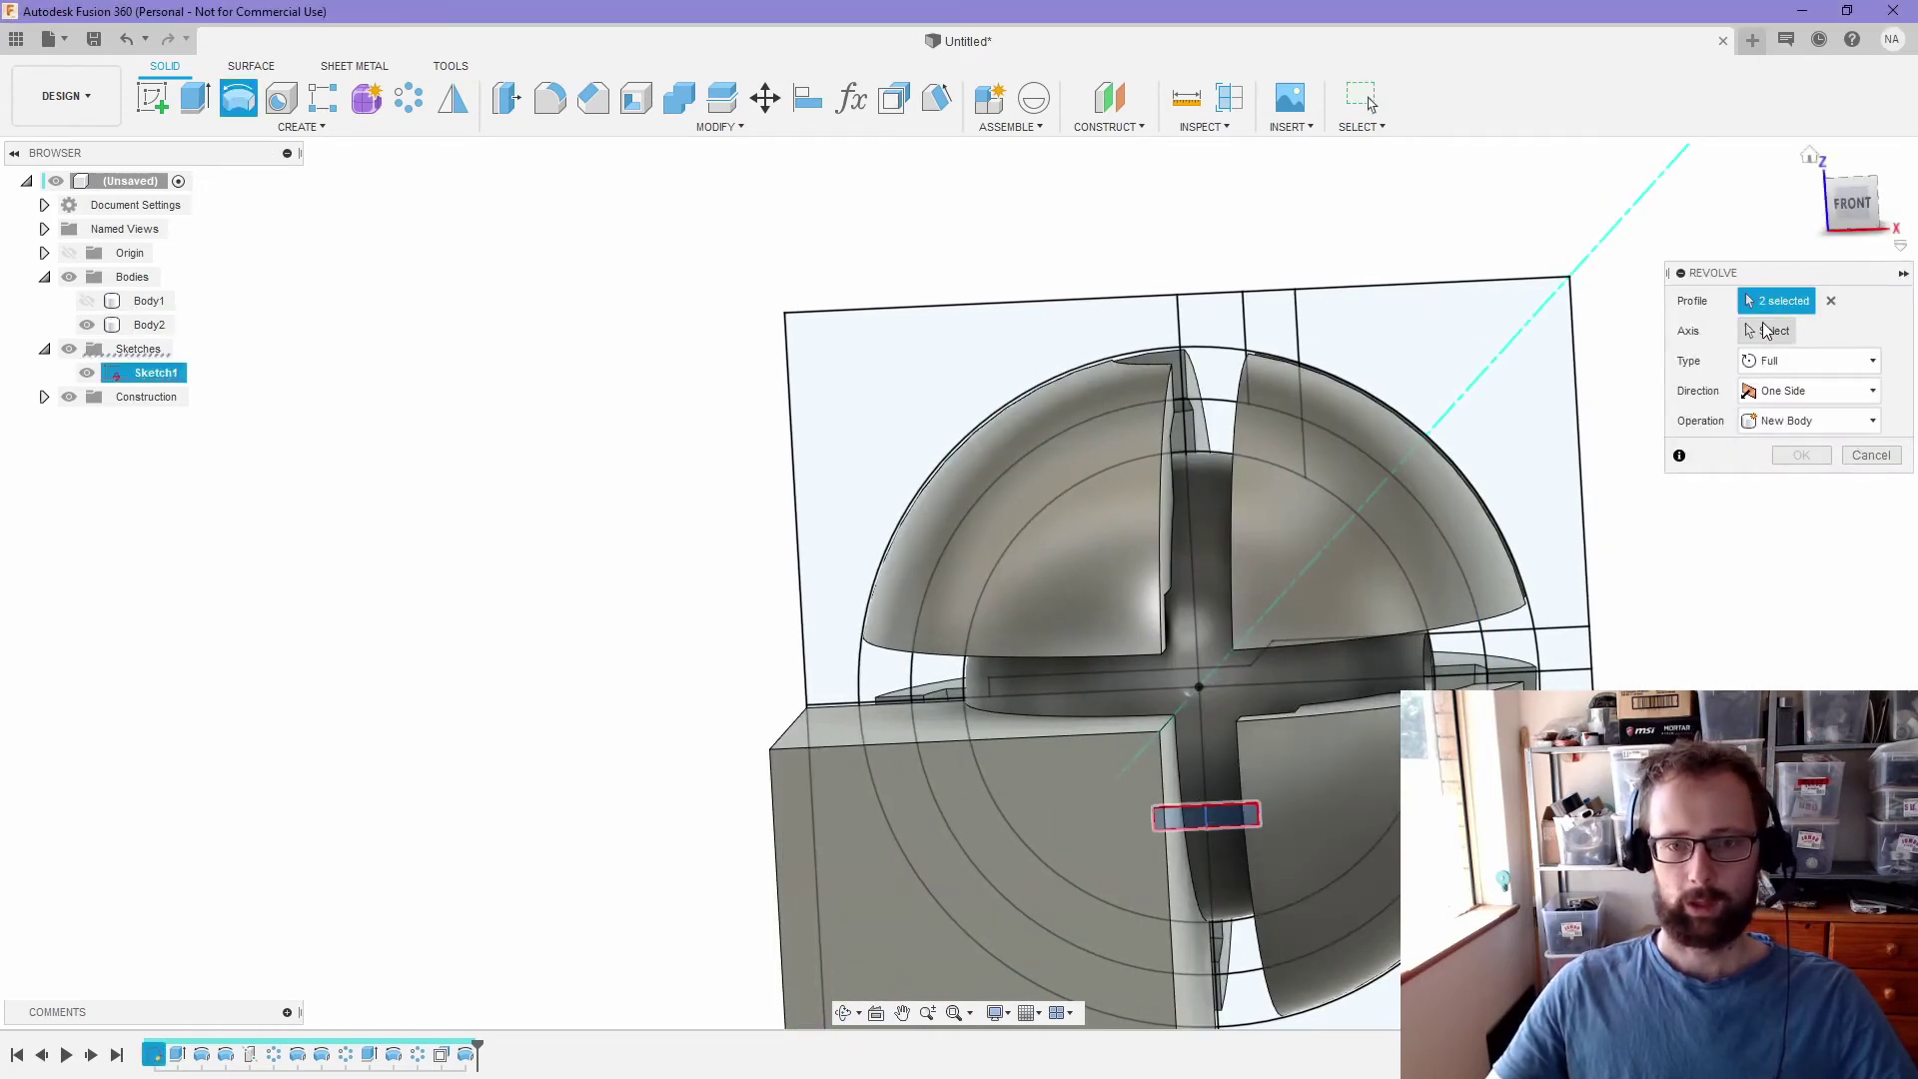
left_click(1766, 331)
left_click(1228, 809)
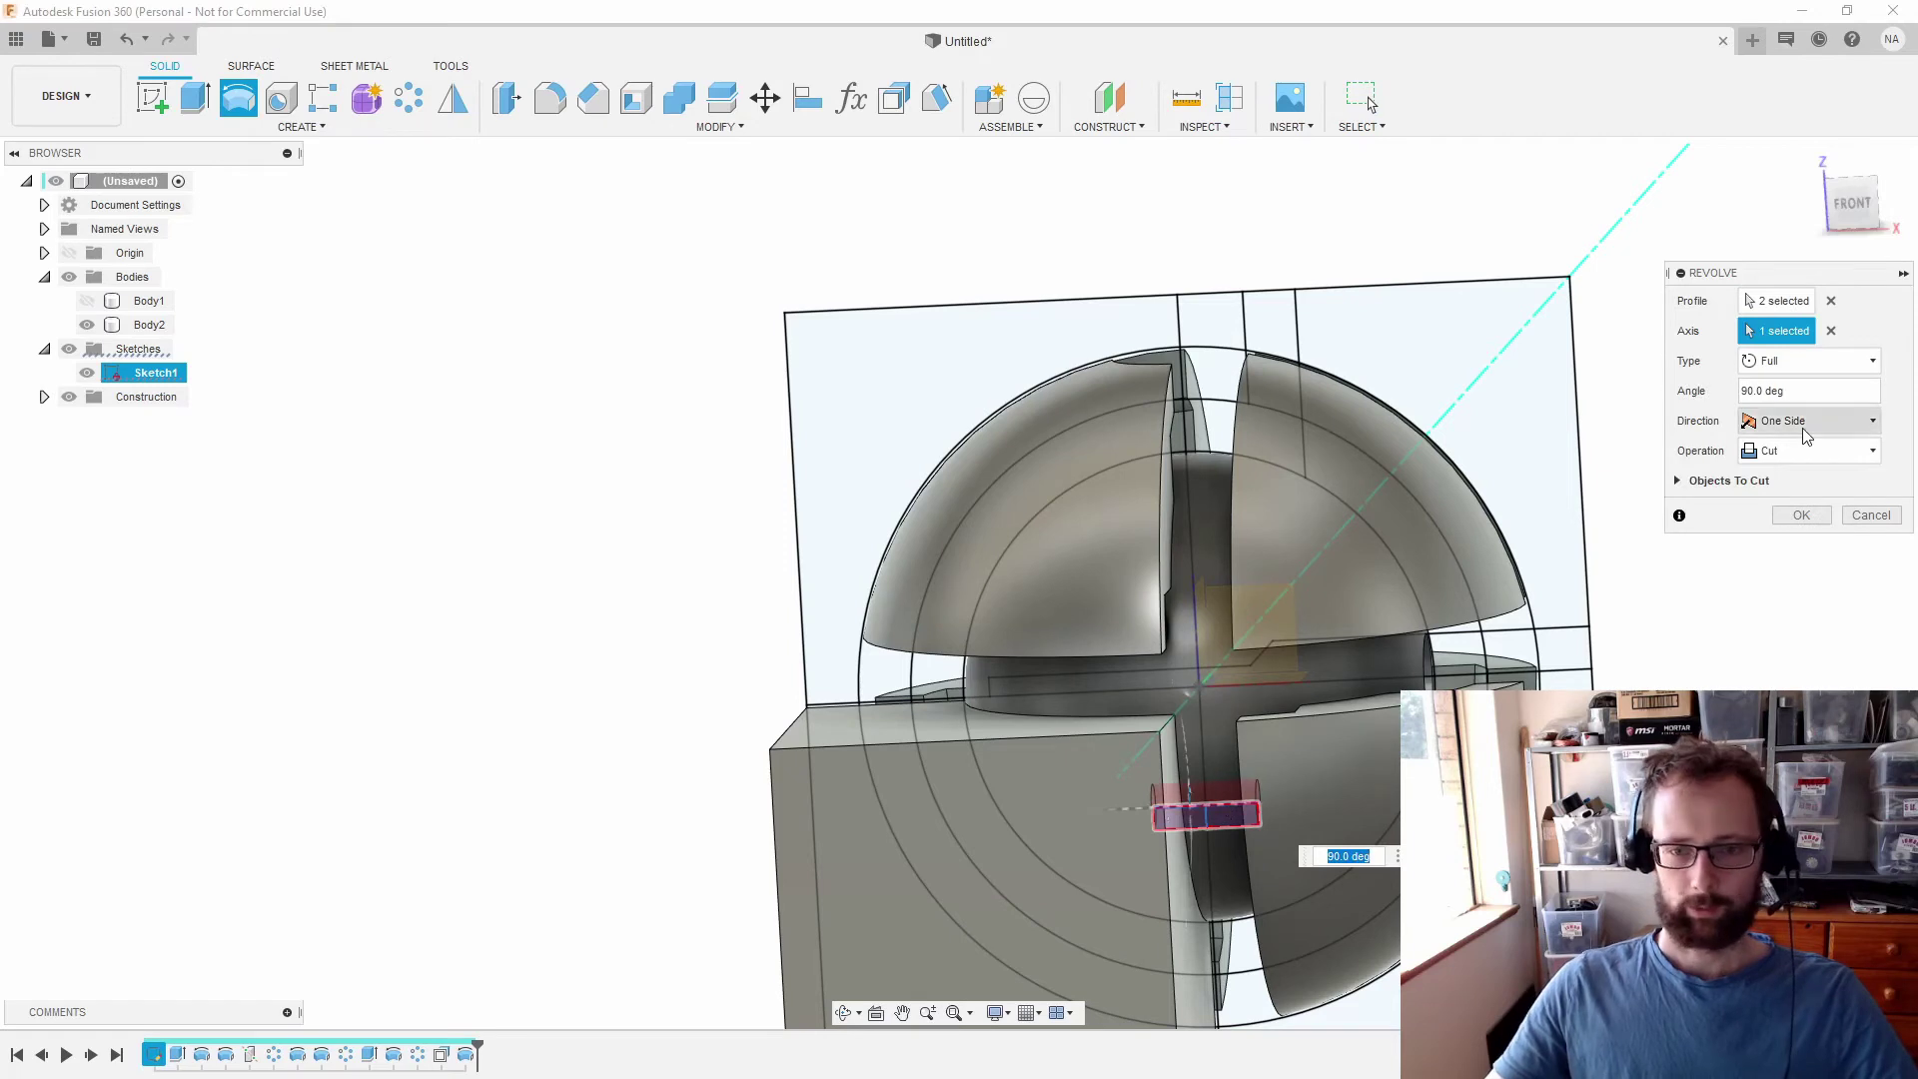
left_click(1802, 515)
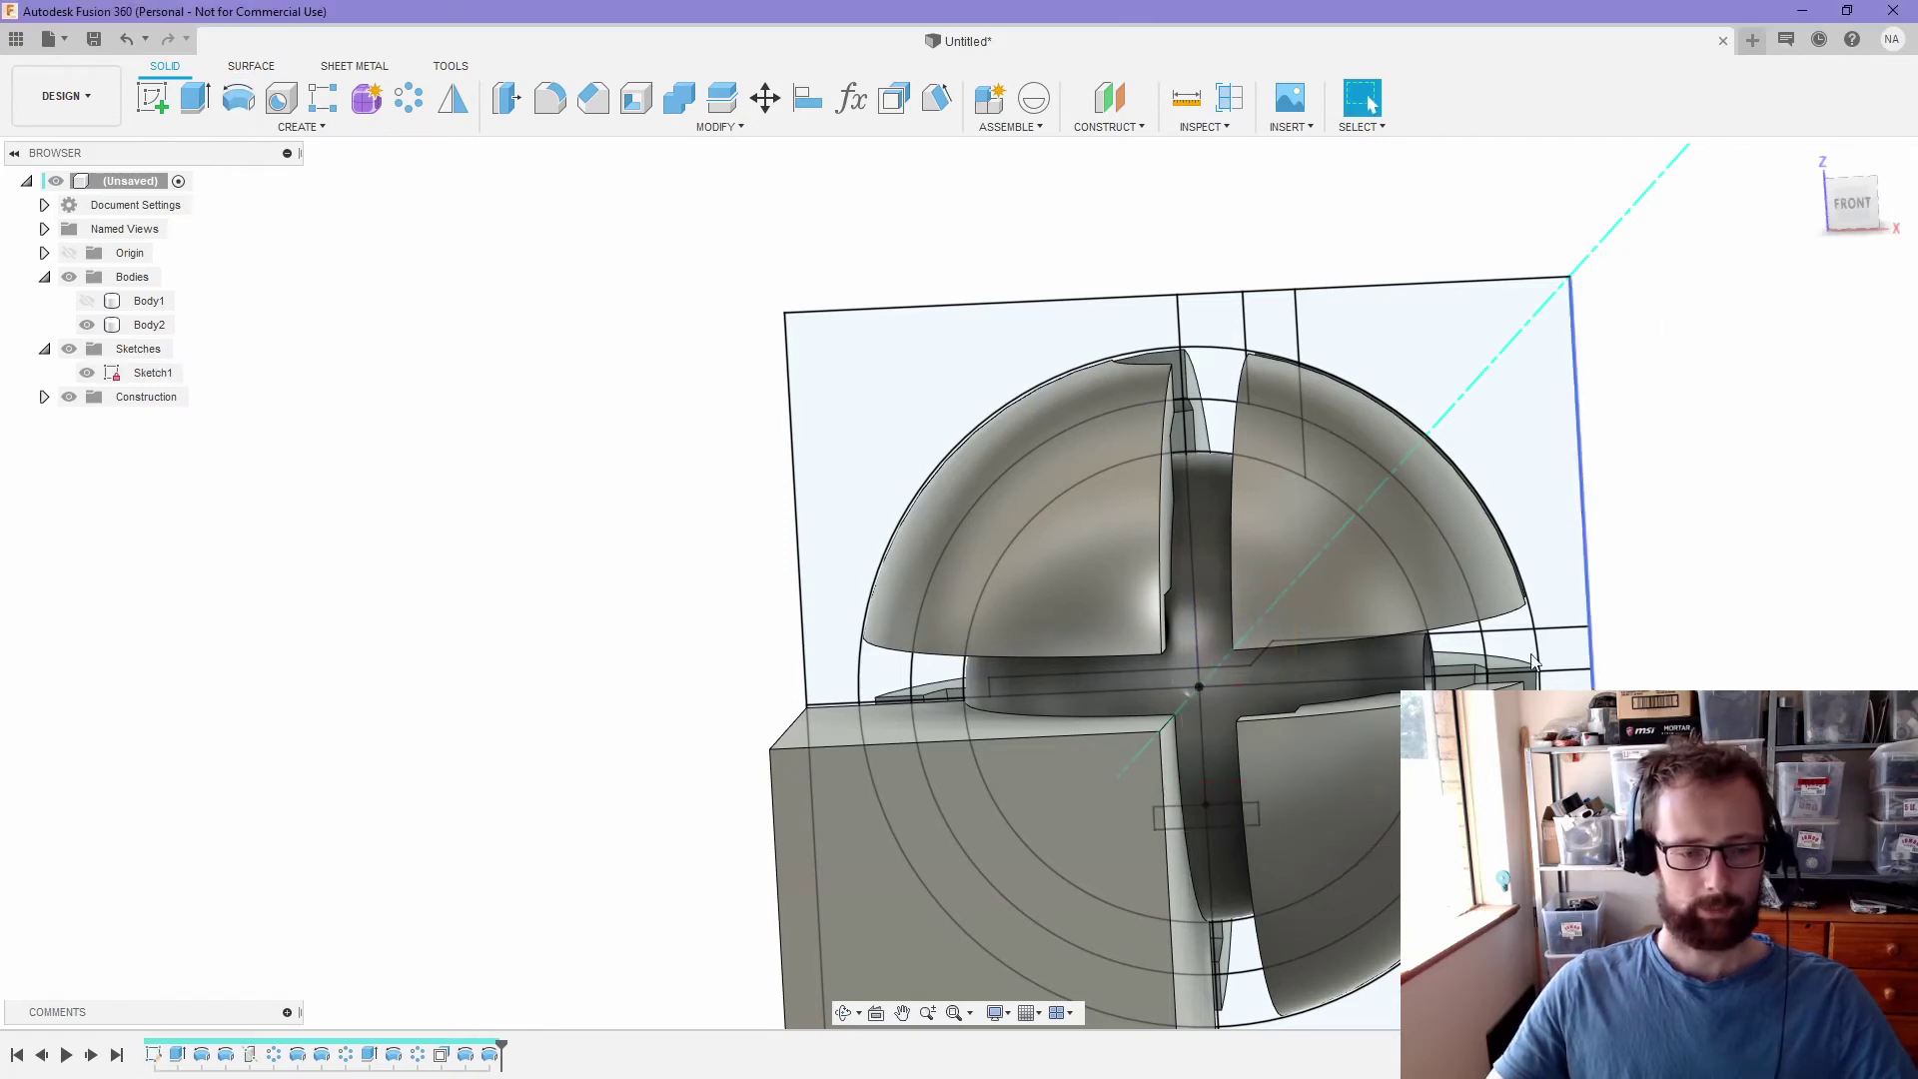
- Split Body2 into two bodies using the cube's curved face as the splitting tool
left_click(721, 97)
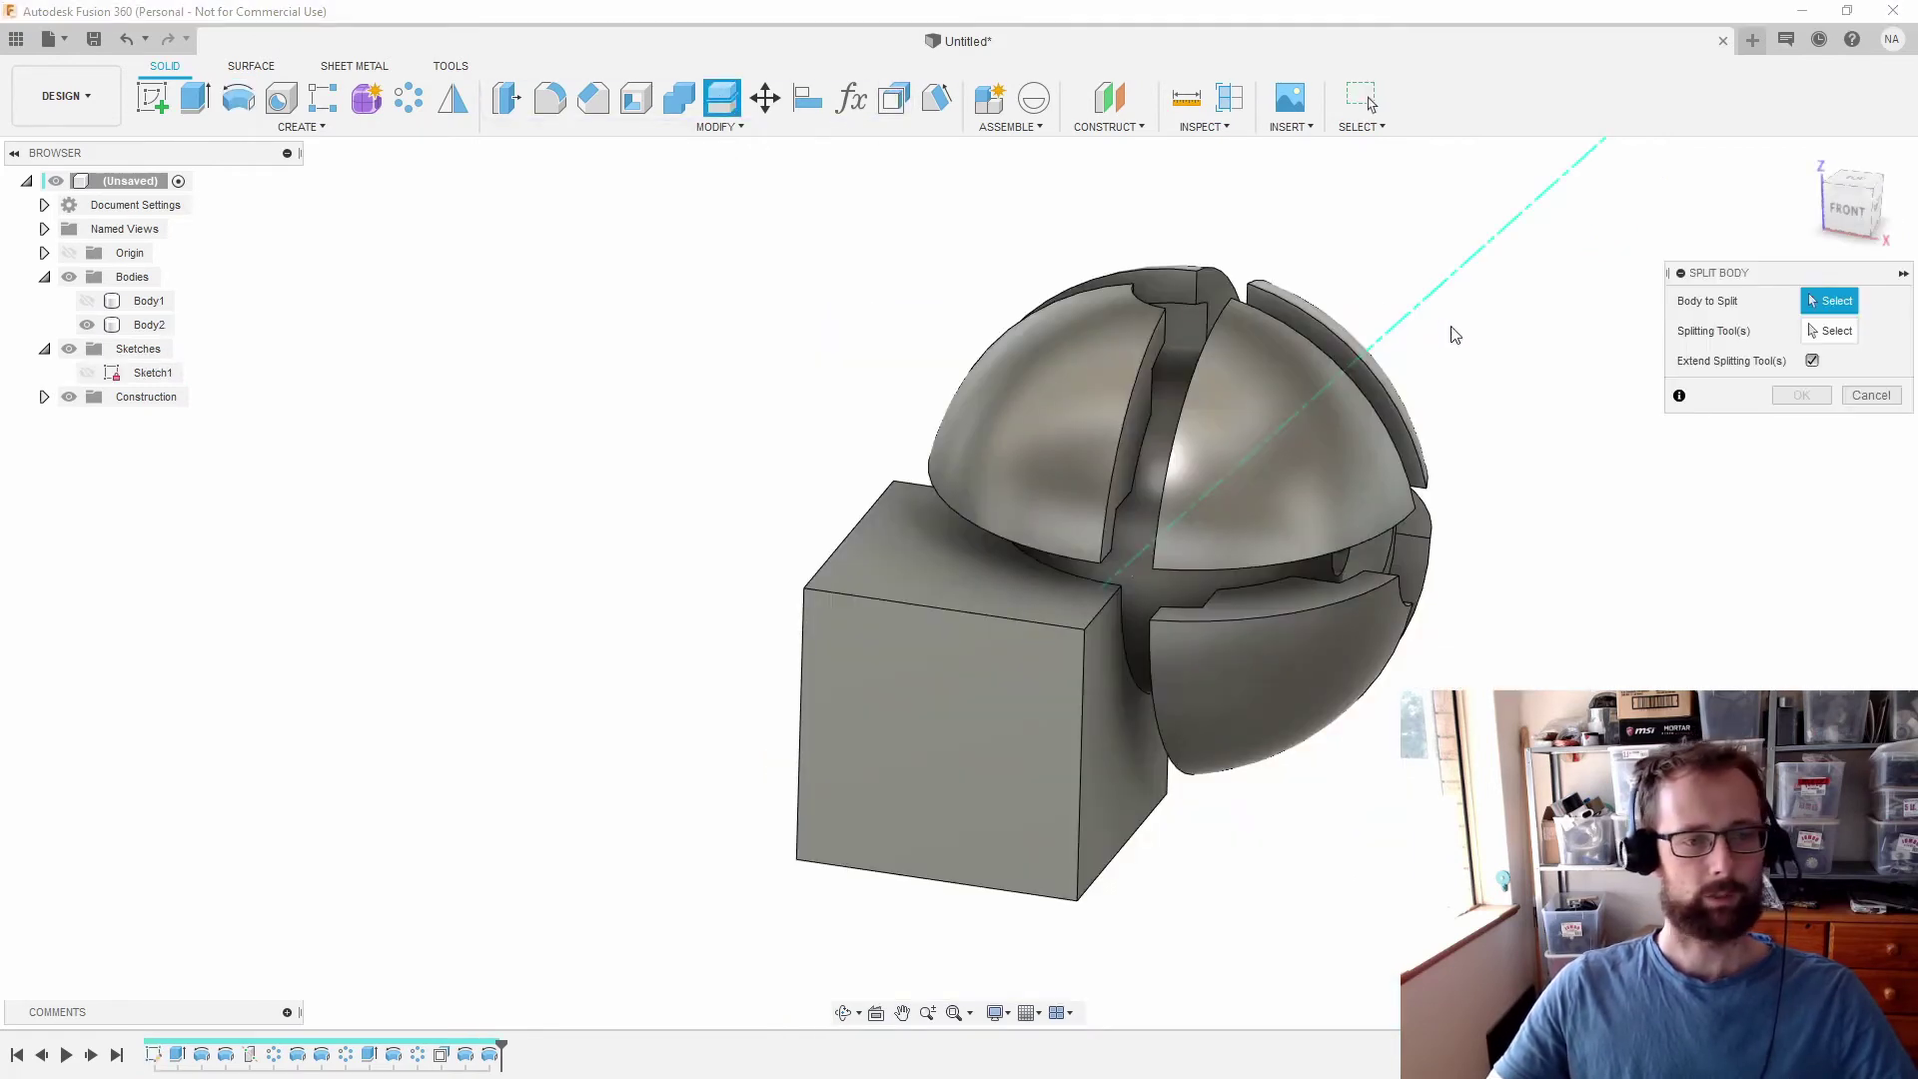
left_click(1101, 425)
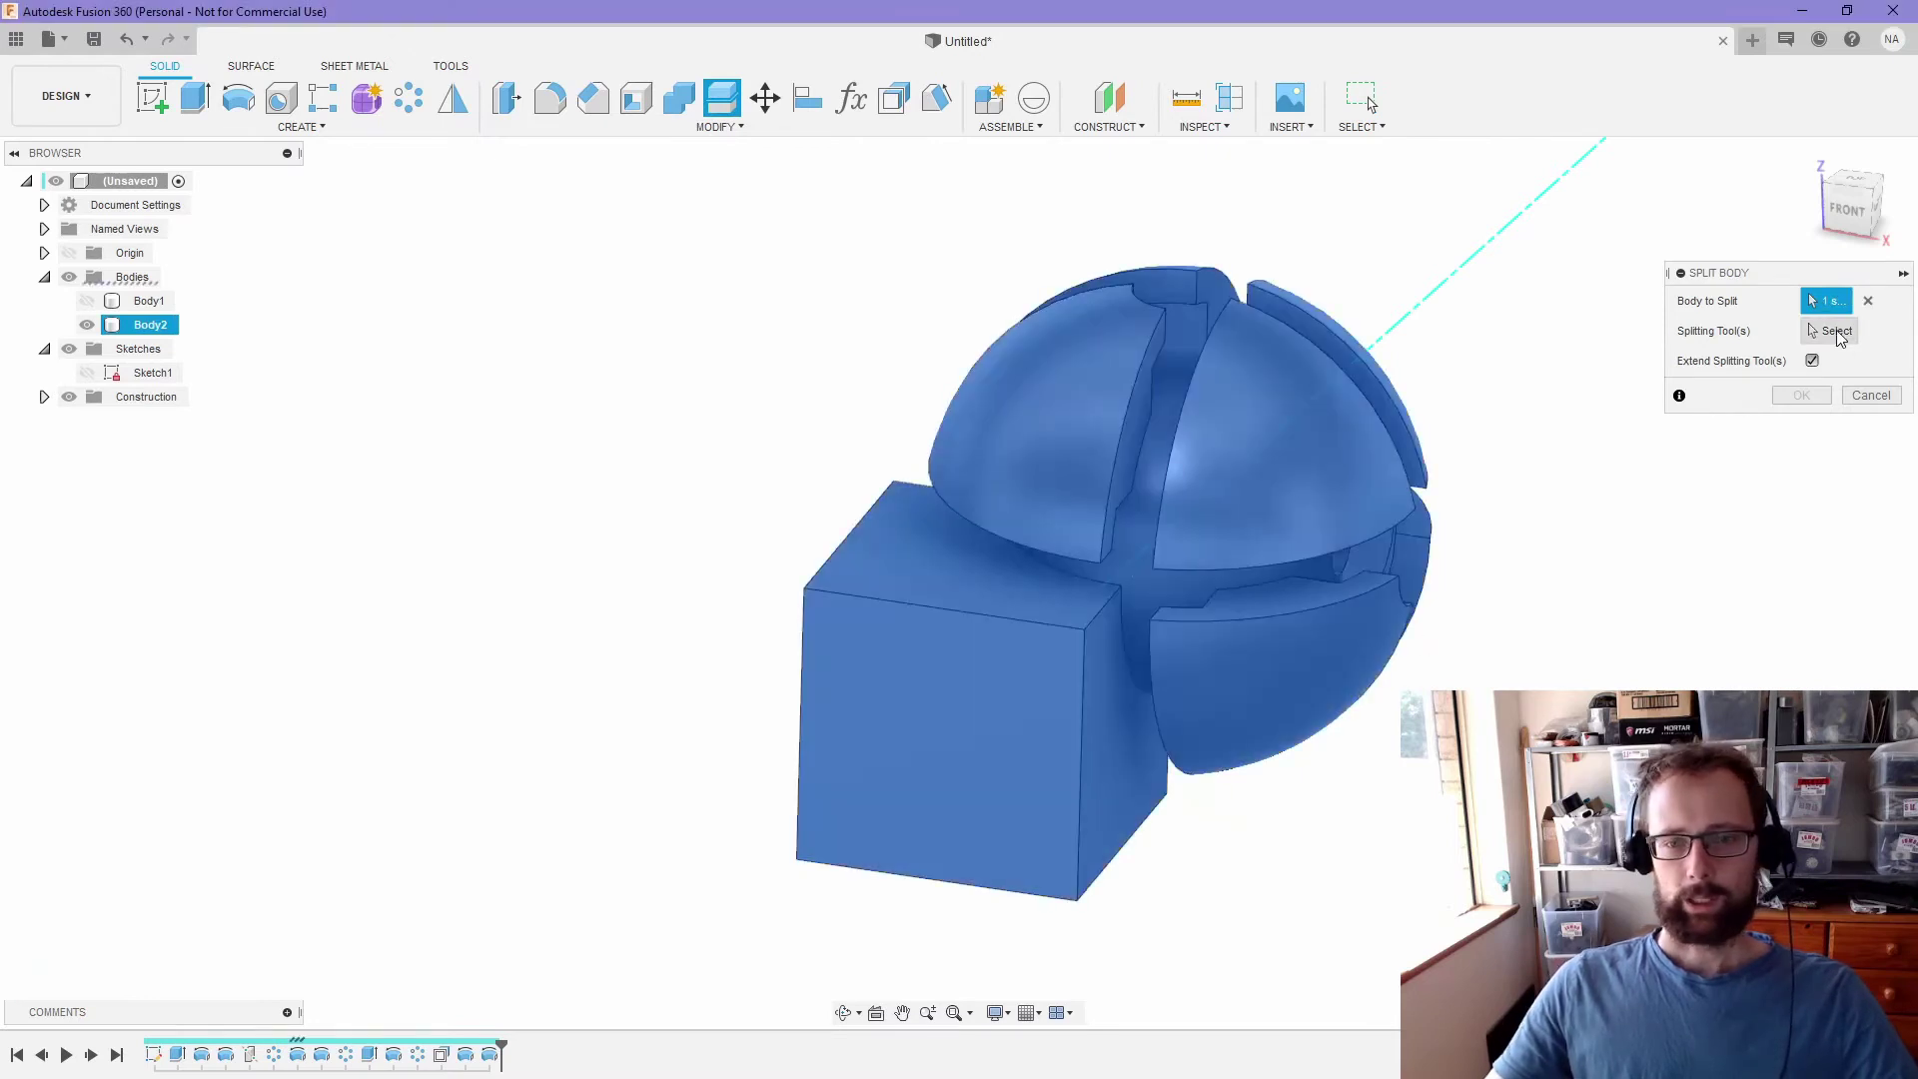
left_click(1113, 680)
middle_click_drag(1584, 587, 1415, 575, "shift")
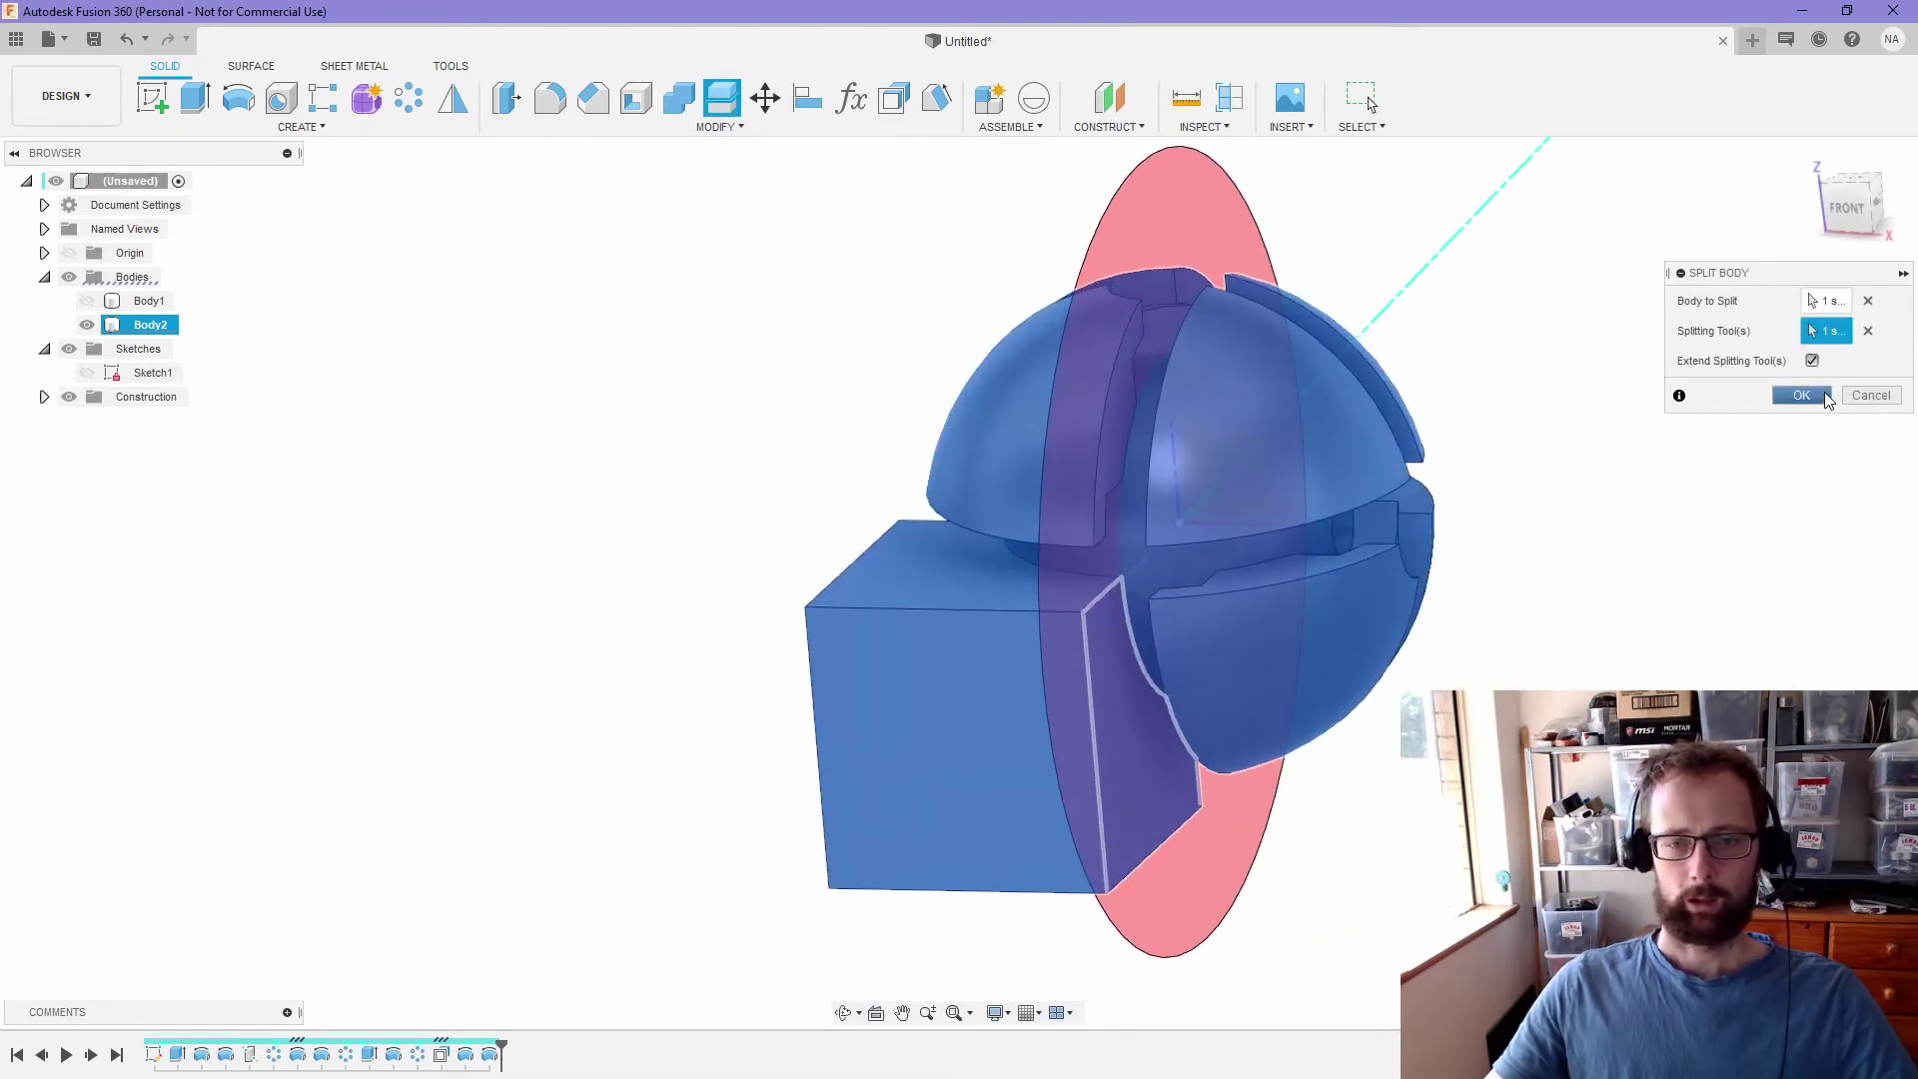
left_click(1802, 395)
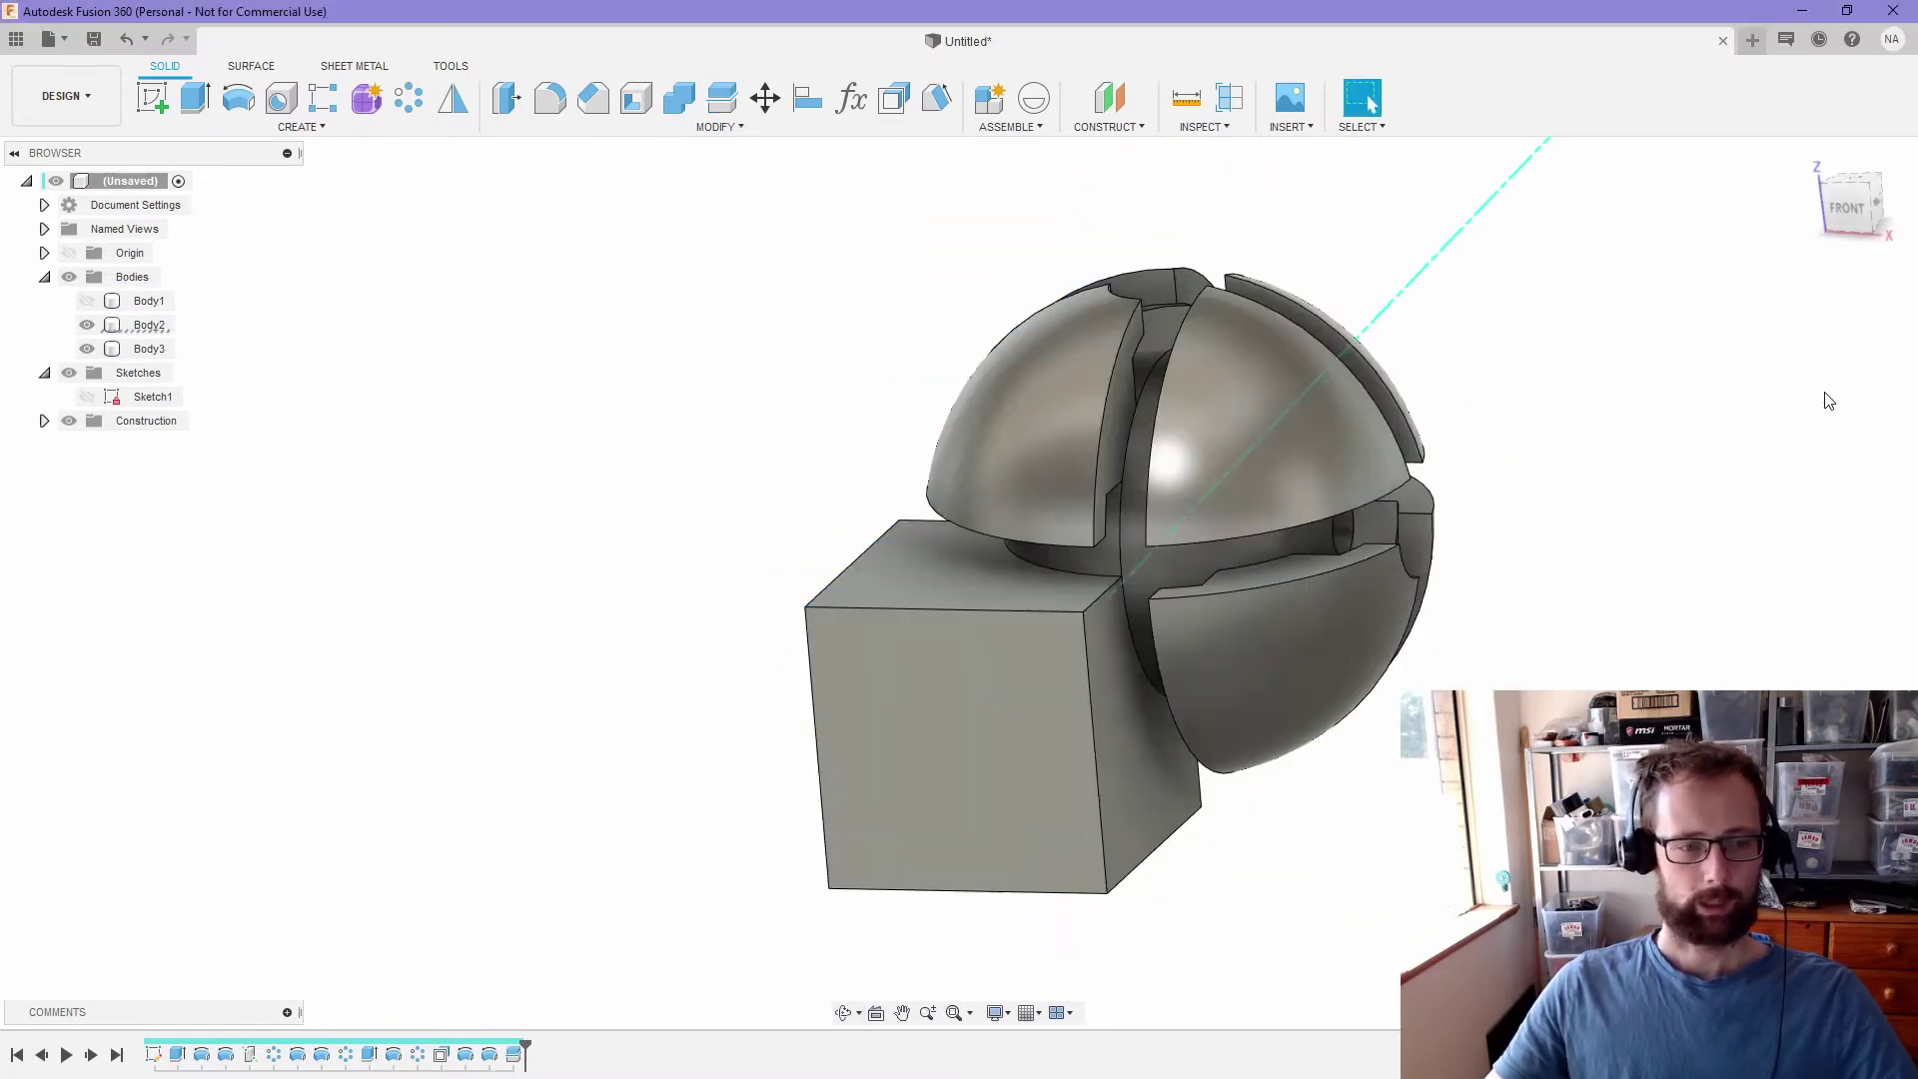
- Hide Body1 and Body2 to inspect the new half Body3, then show all bodies again
left_click(88, 302)
left_click(88, 301)
left_click(87, 325)
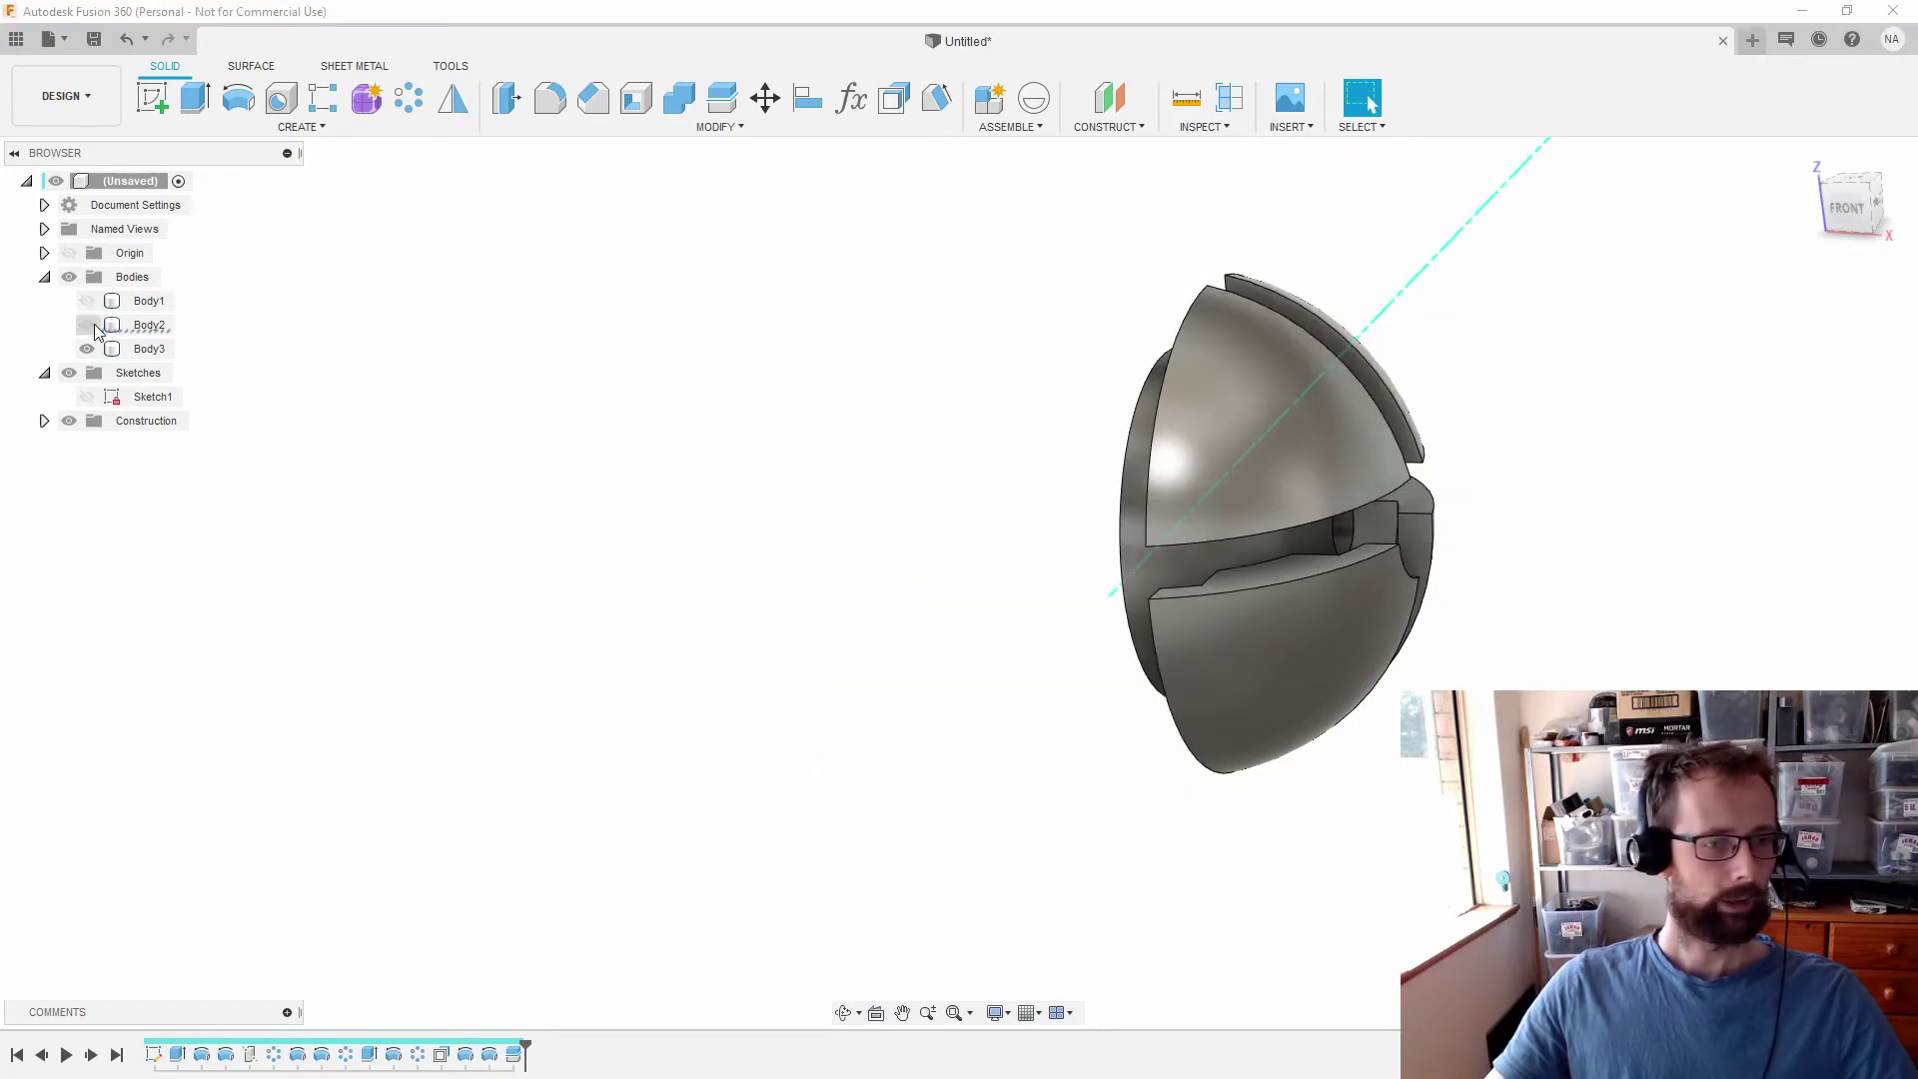
middle_click_drag(759, 444, 861, 454, "shift")
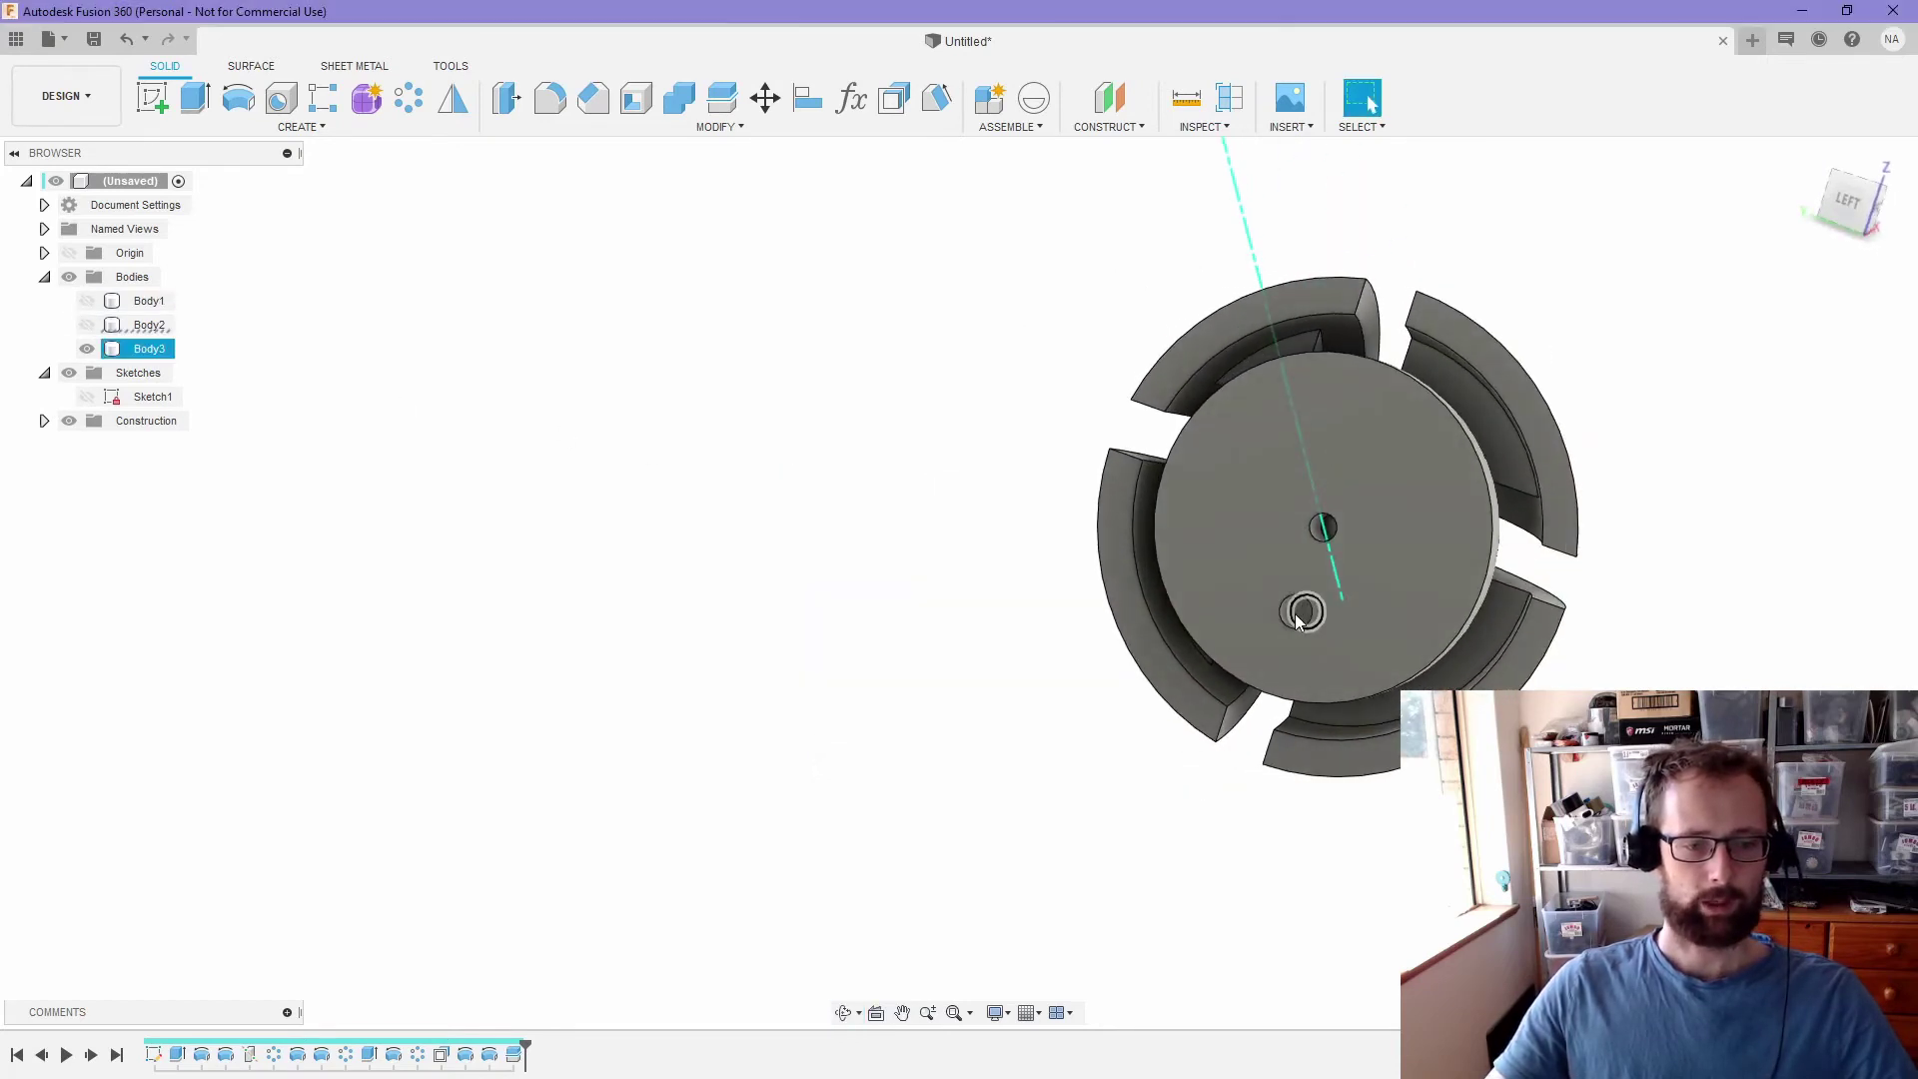
middle_click_drag(1700, 522, 1472, 491, "shift")
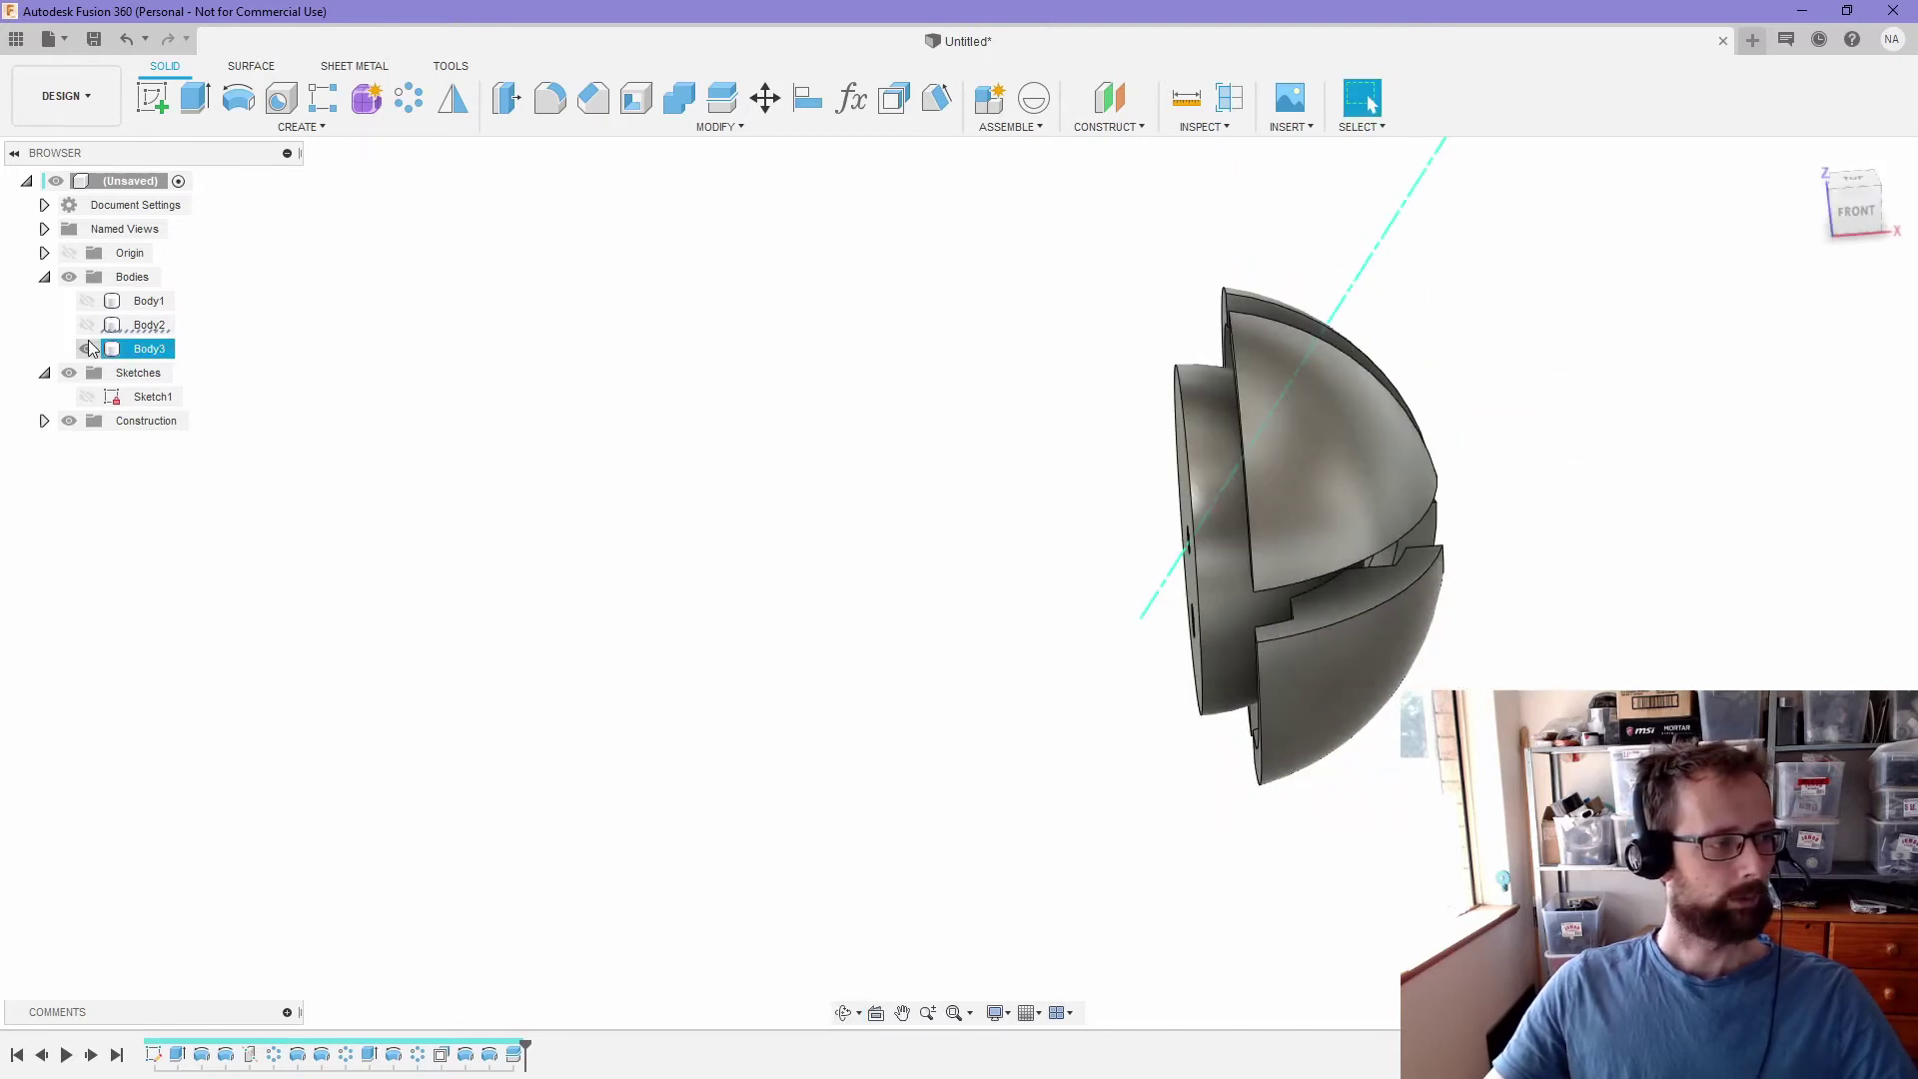
left_click(87, 349)
scroll(1337, 282, "up", 5)
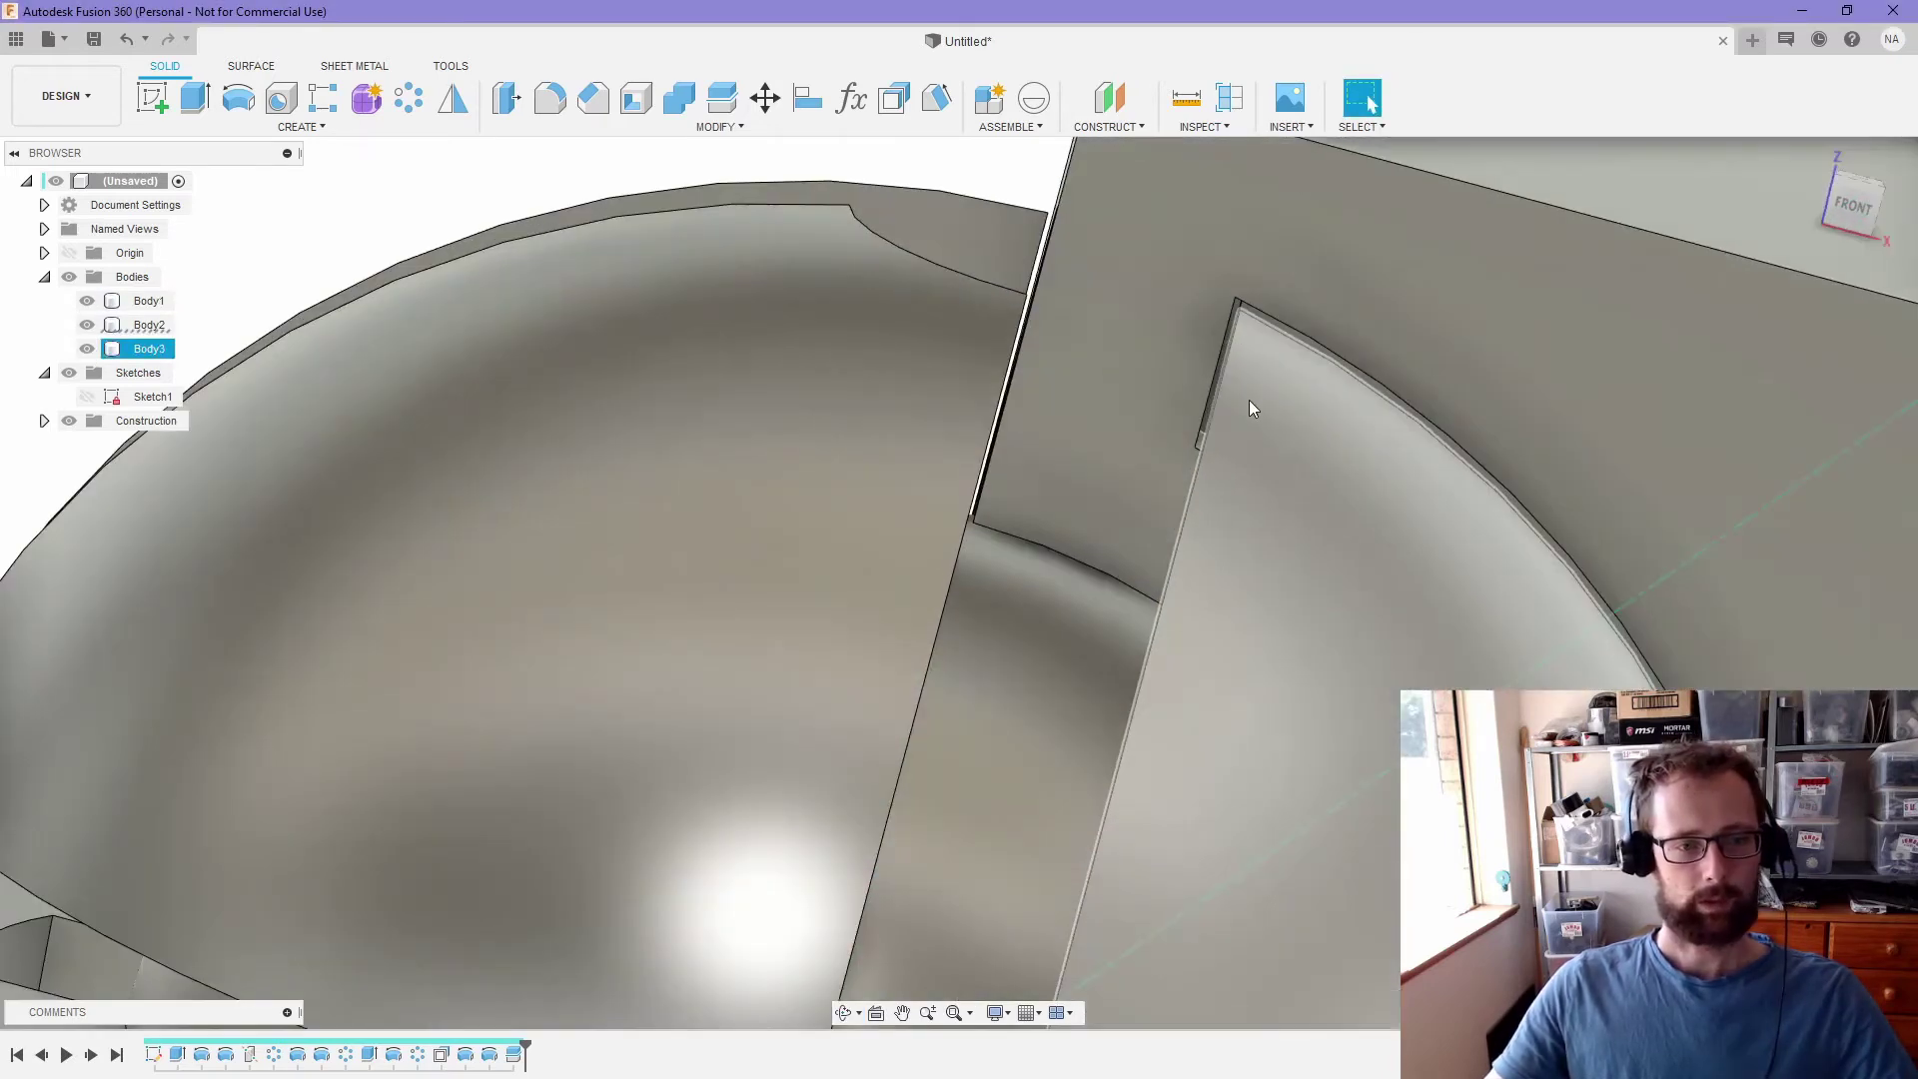
middle_click_drag(1249, 400, 1109, 229, "shift")
- Hide Body1 and apply the 0.8 mm chamfer to 141 groove edges after deselecting unwanted ones
left_click(1190, 442)
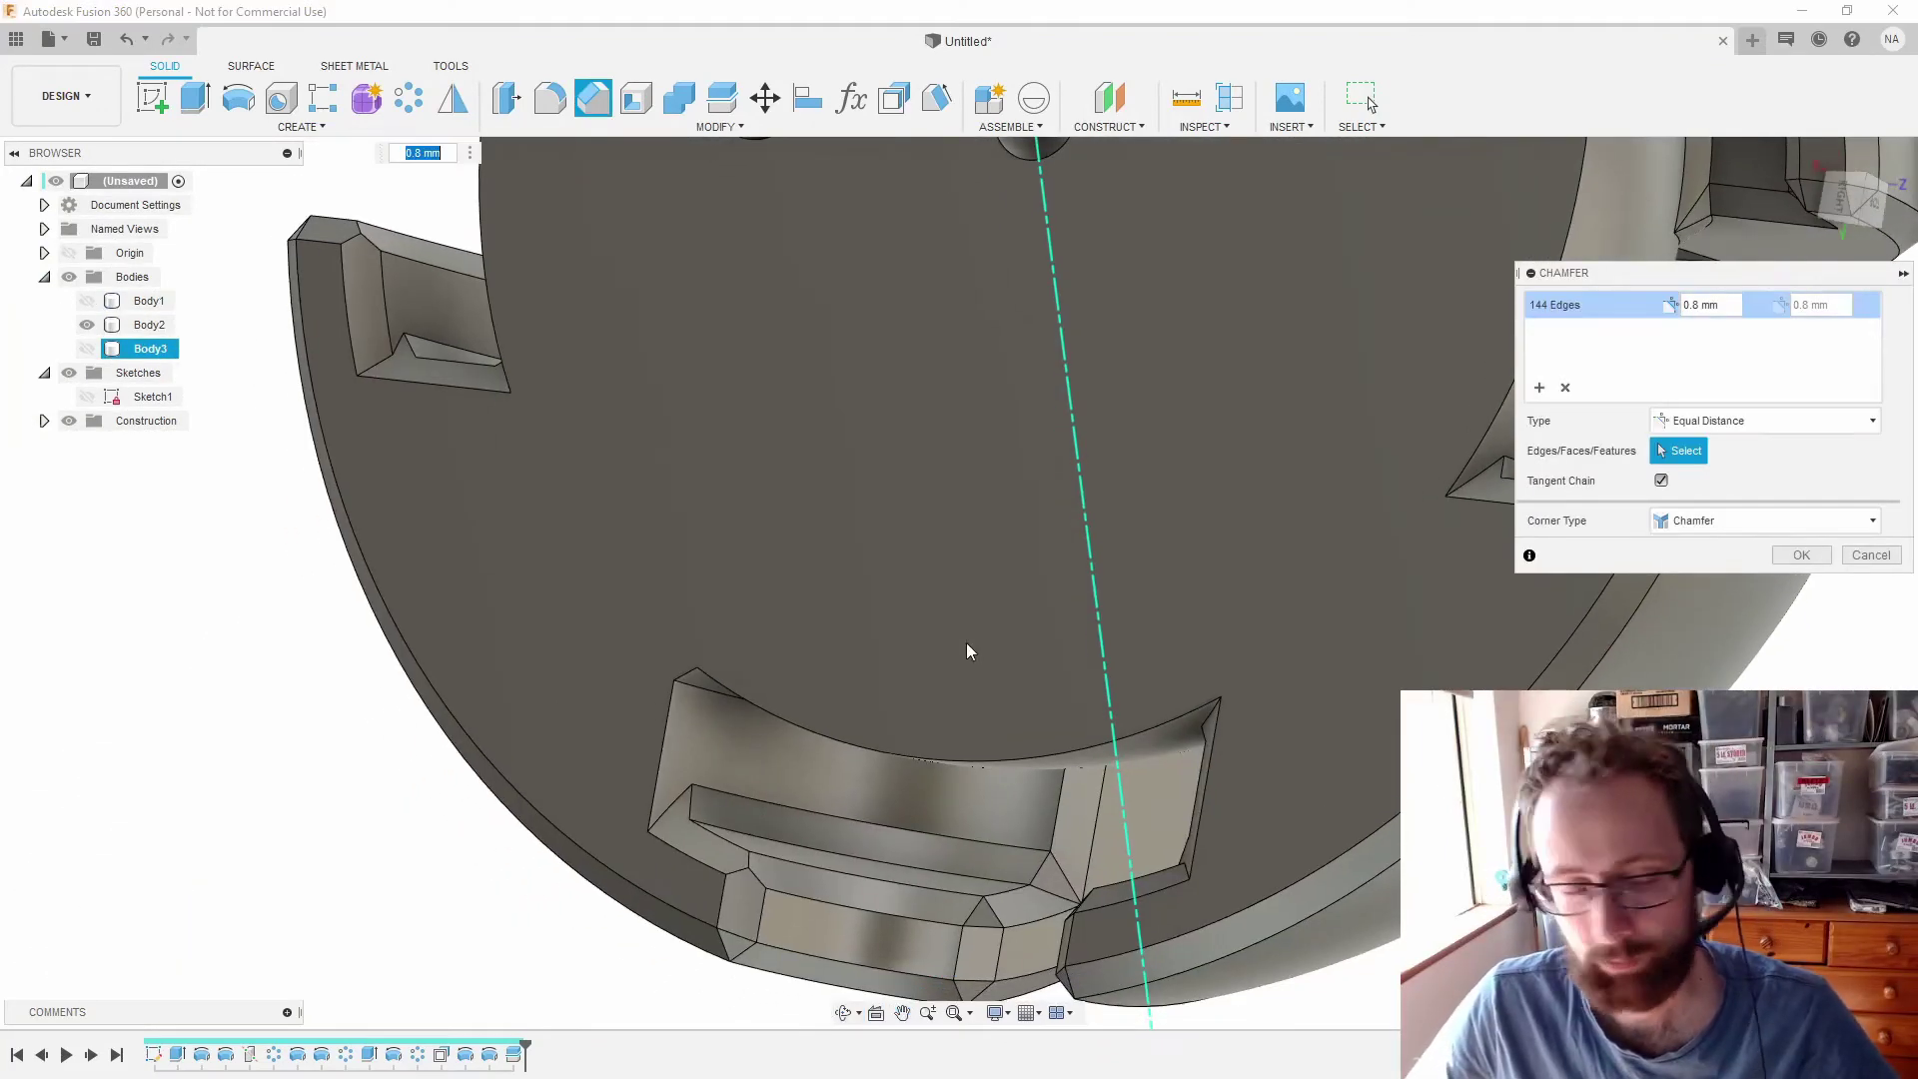
left_click(674, 711)
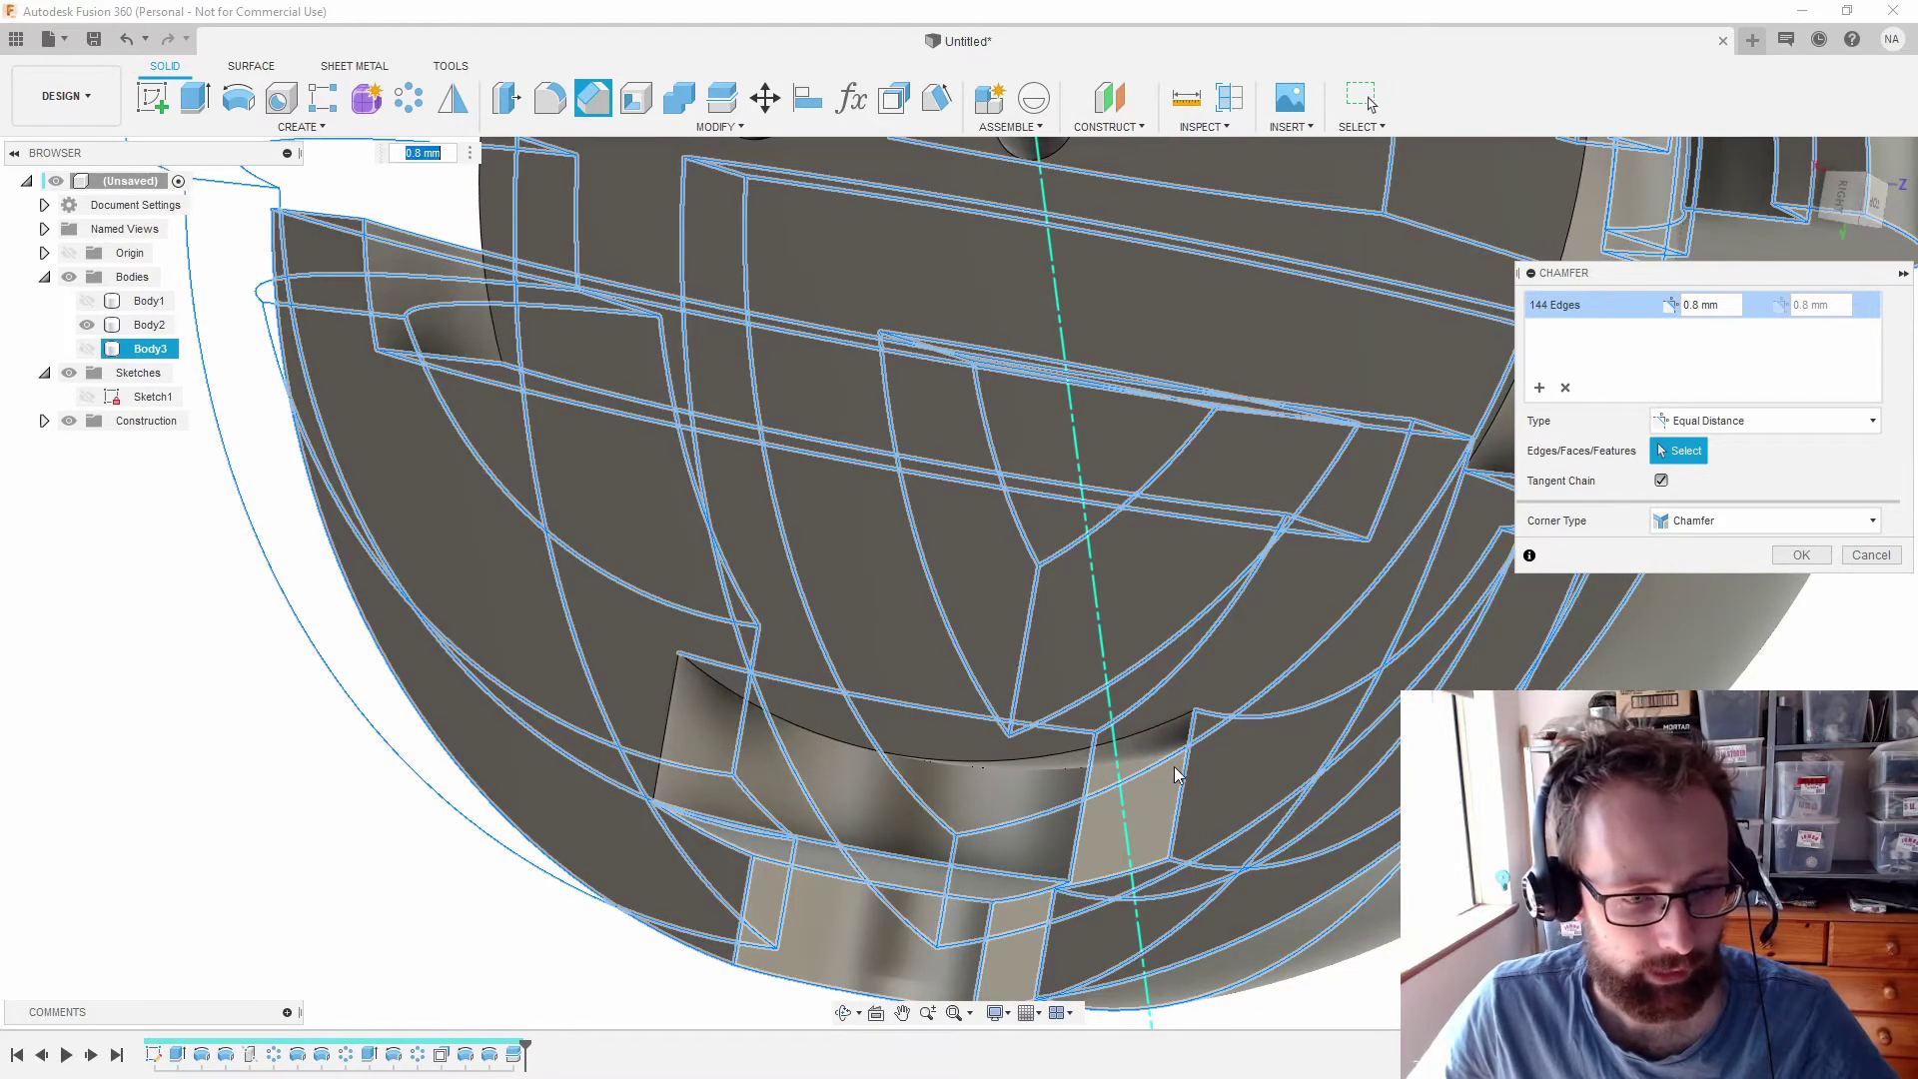
left_click(469, 380)
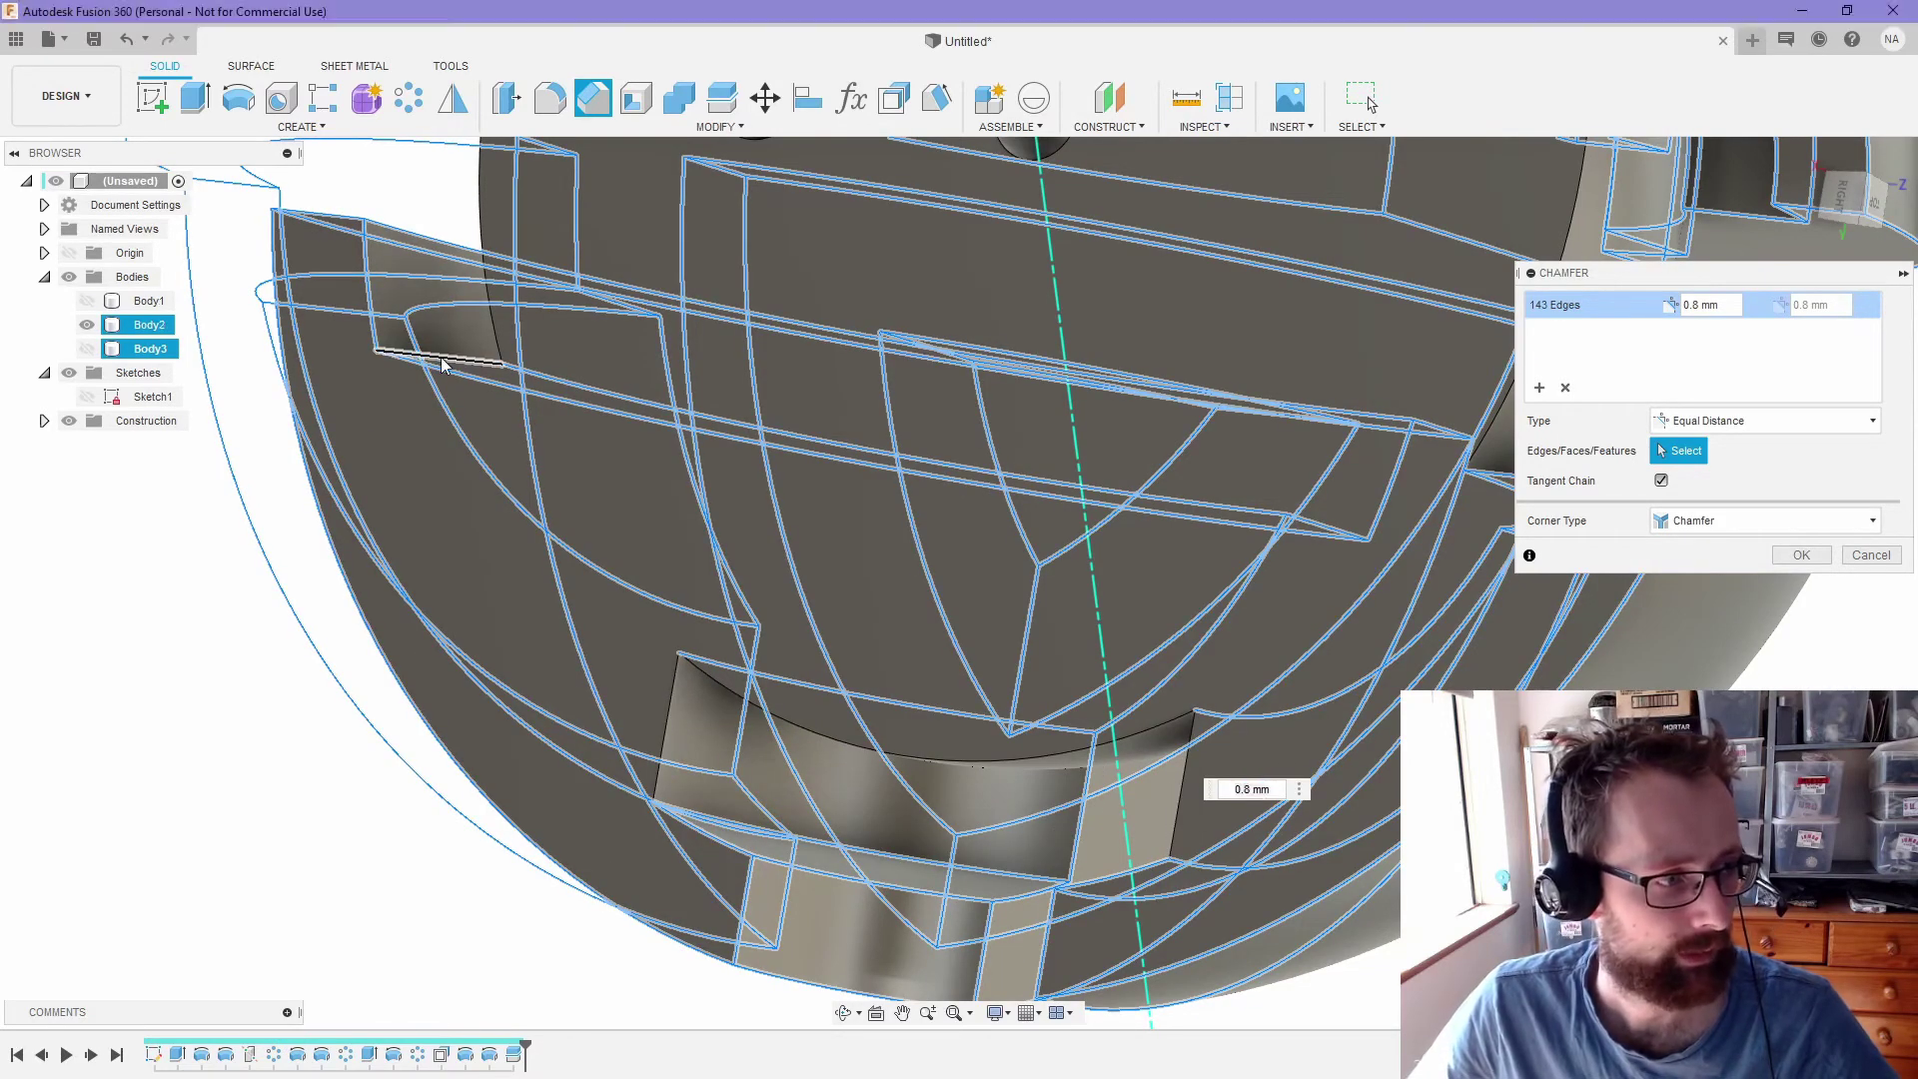
middle_click_drag(538, 379, 949, 372, "shift")
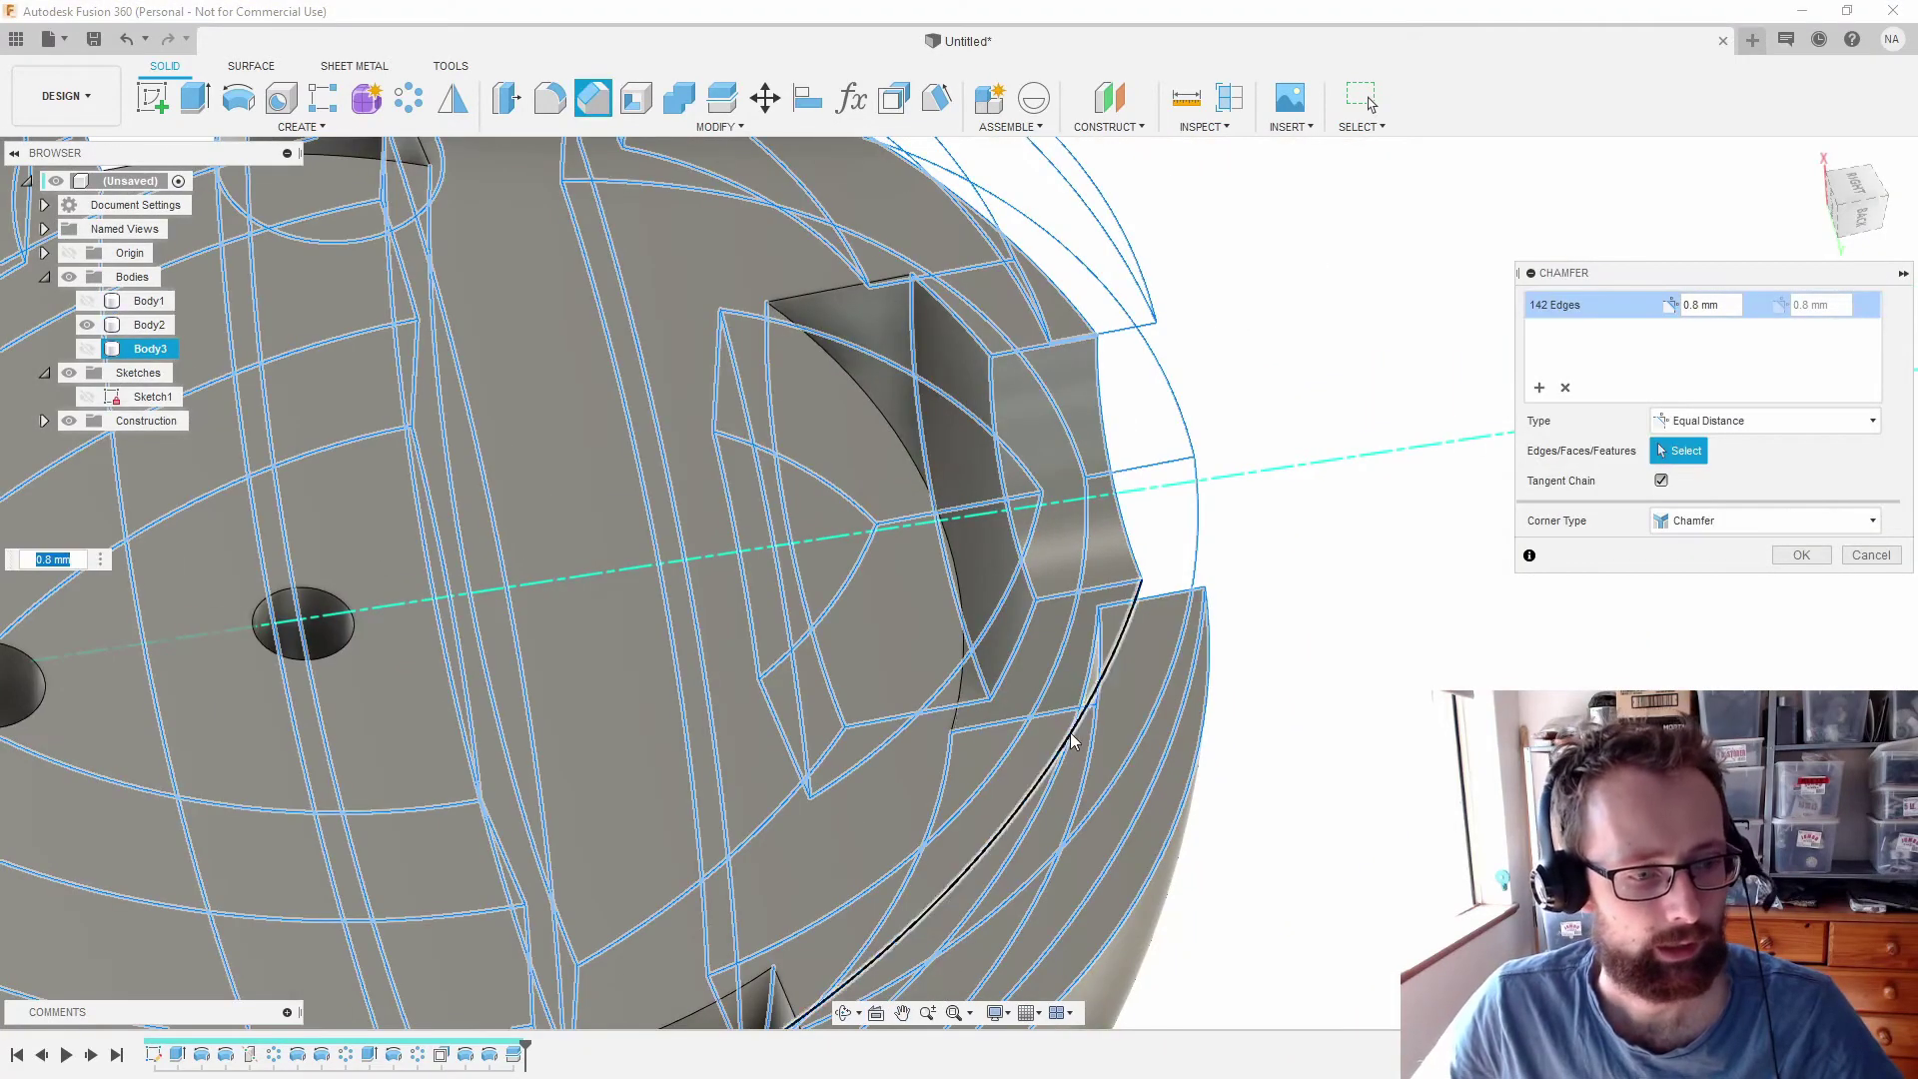
middle_click_drag(1155, 626, 1147, 573, "shift")
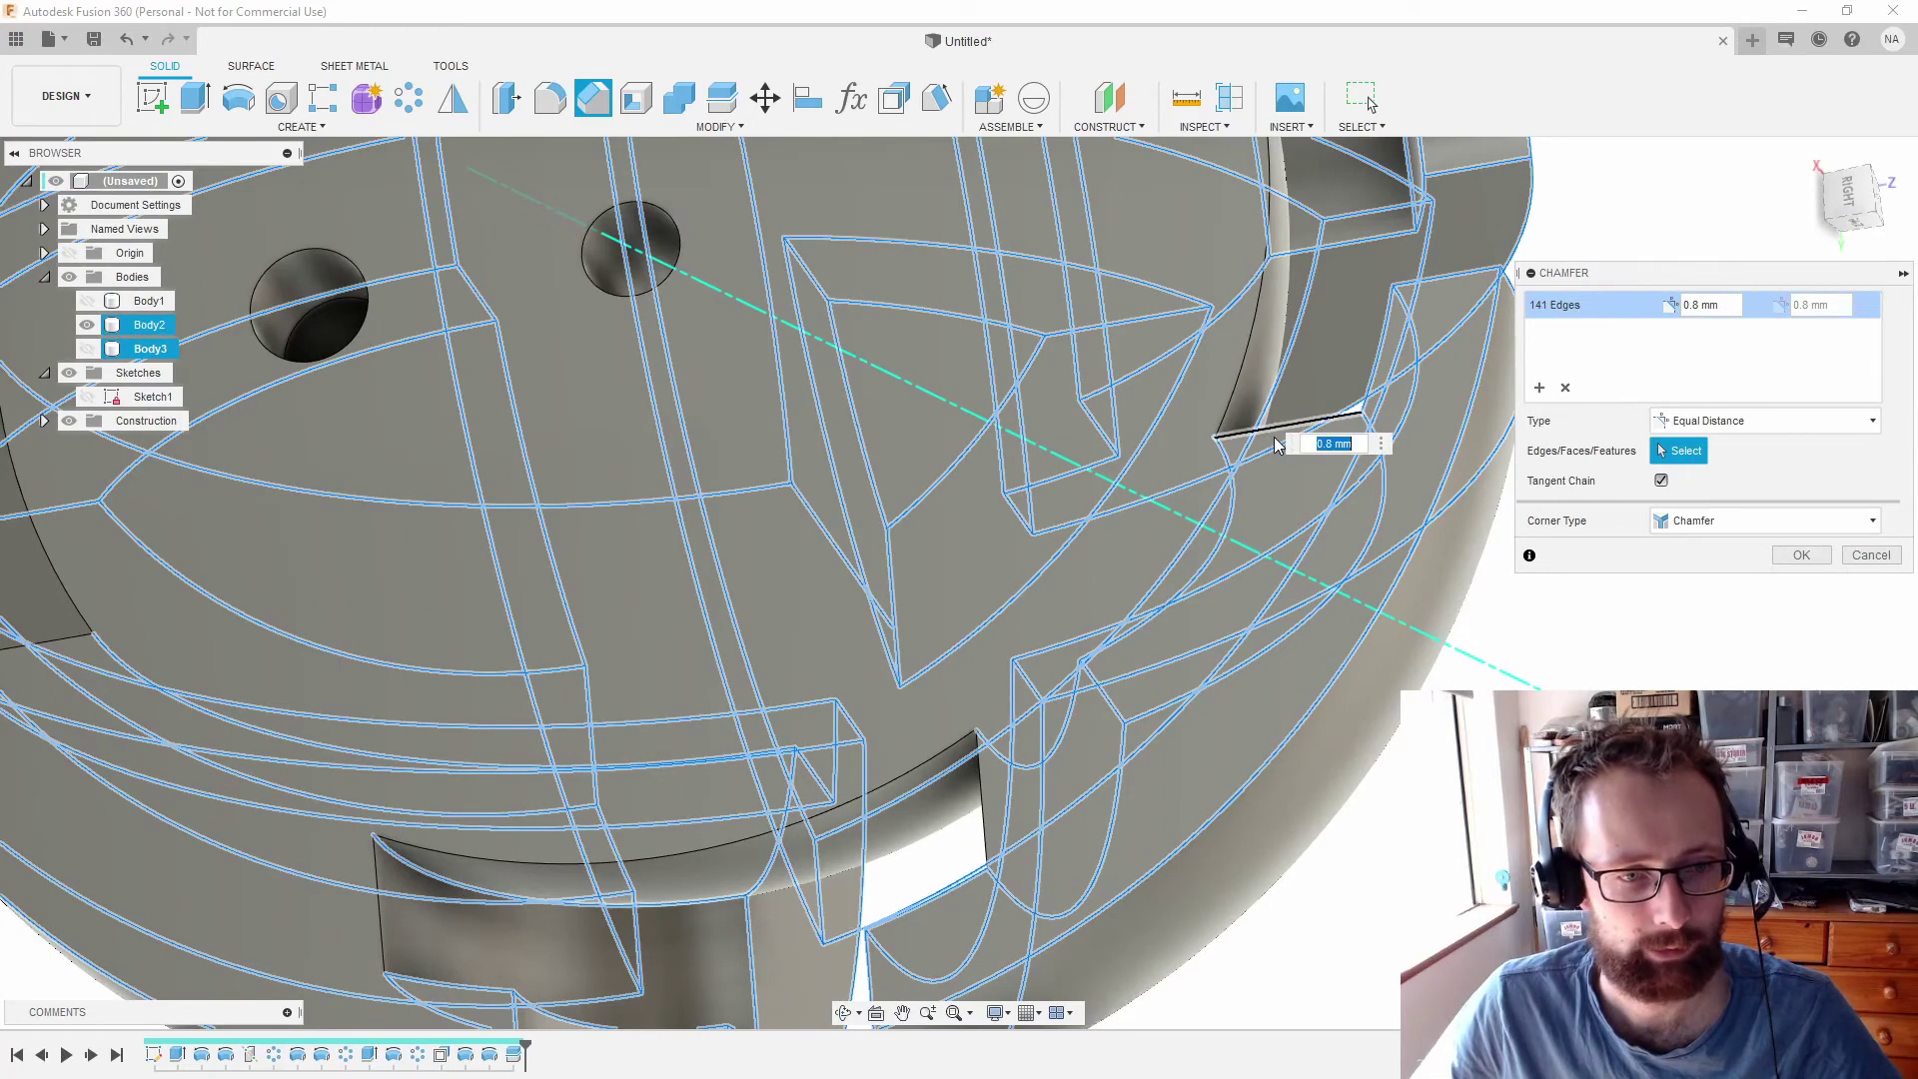
scroll(1283, 440, "down", 5)
key("Return")
middle_click_drag(1244, 487, 963, 500, "shift")
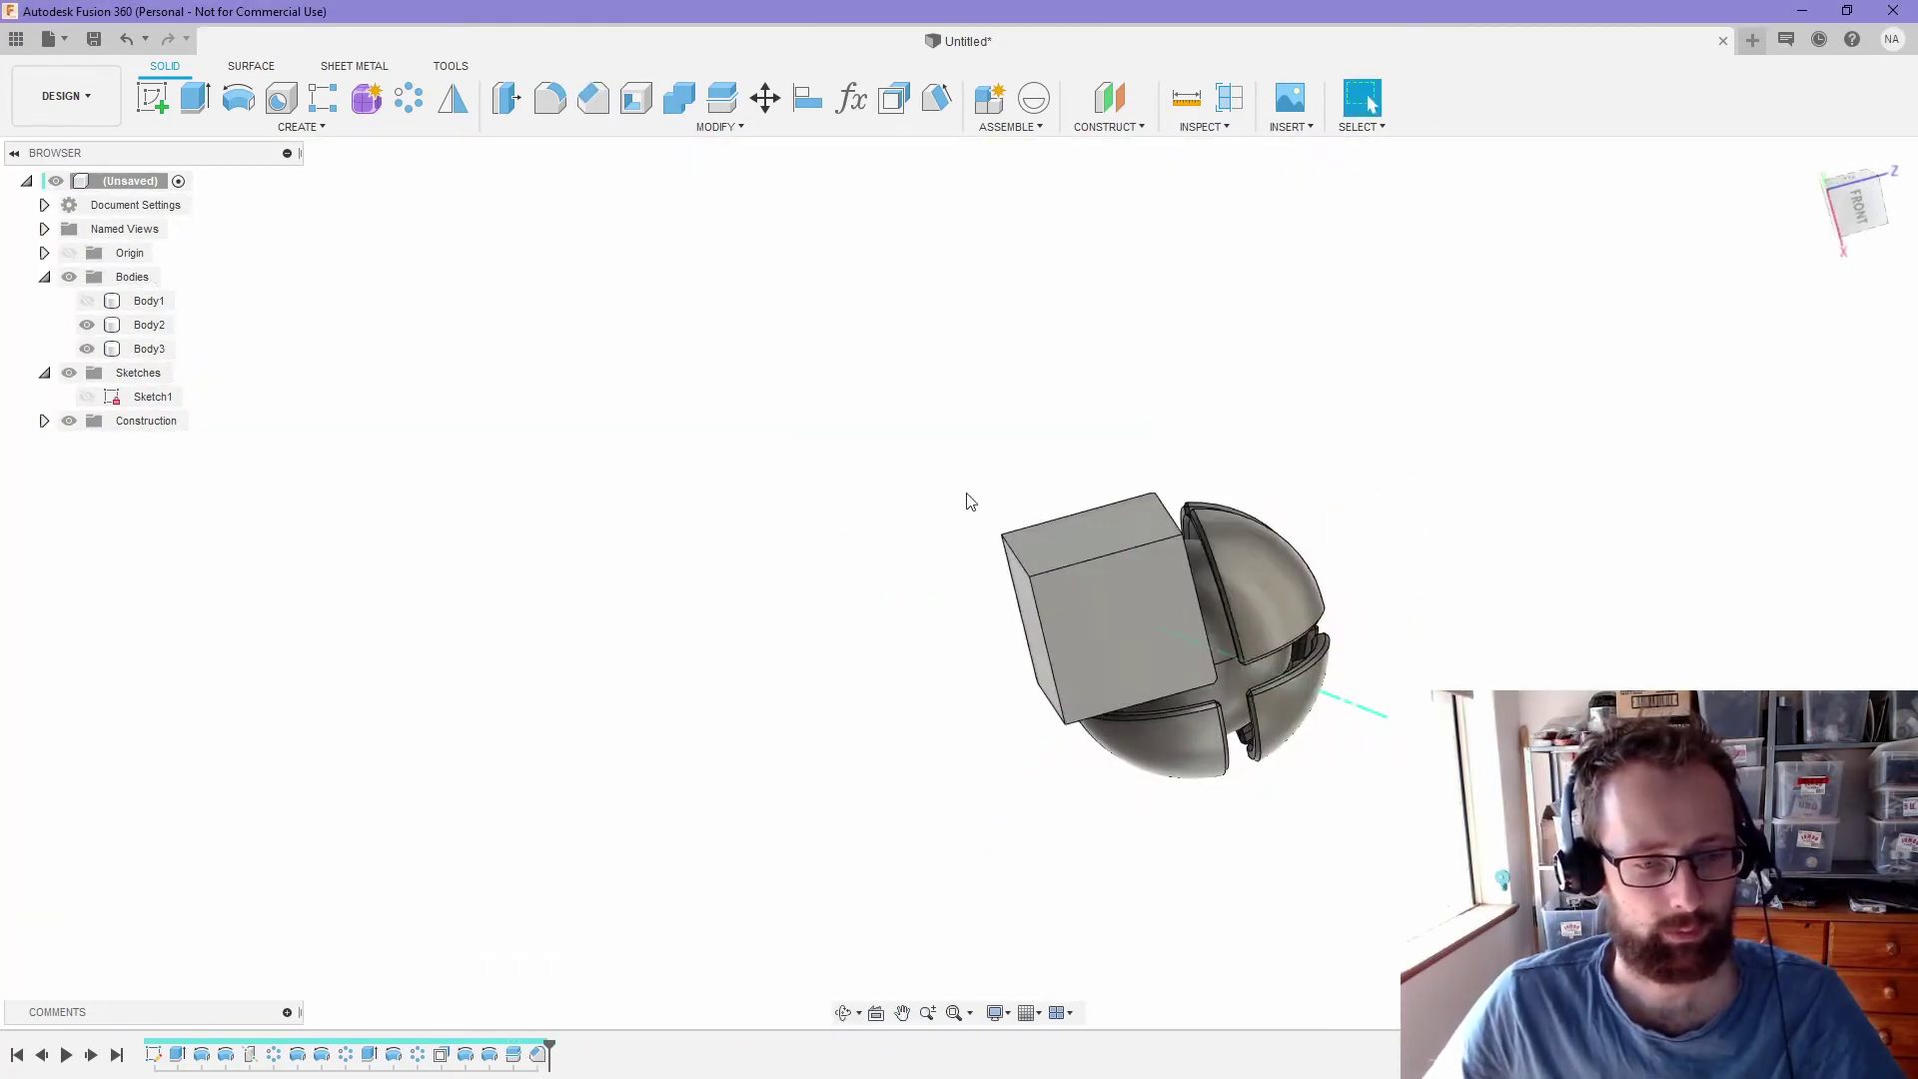
- Show Body1 and hide Body2 and Body3 to isolate the corner cube
left_click(87, 325)
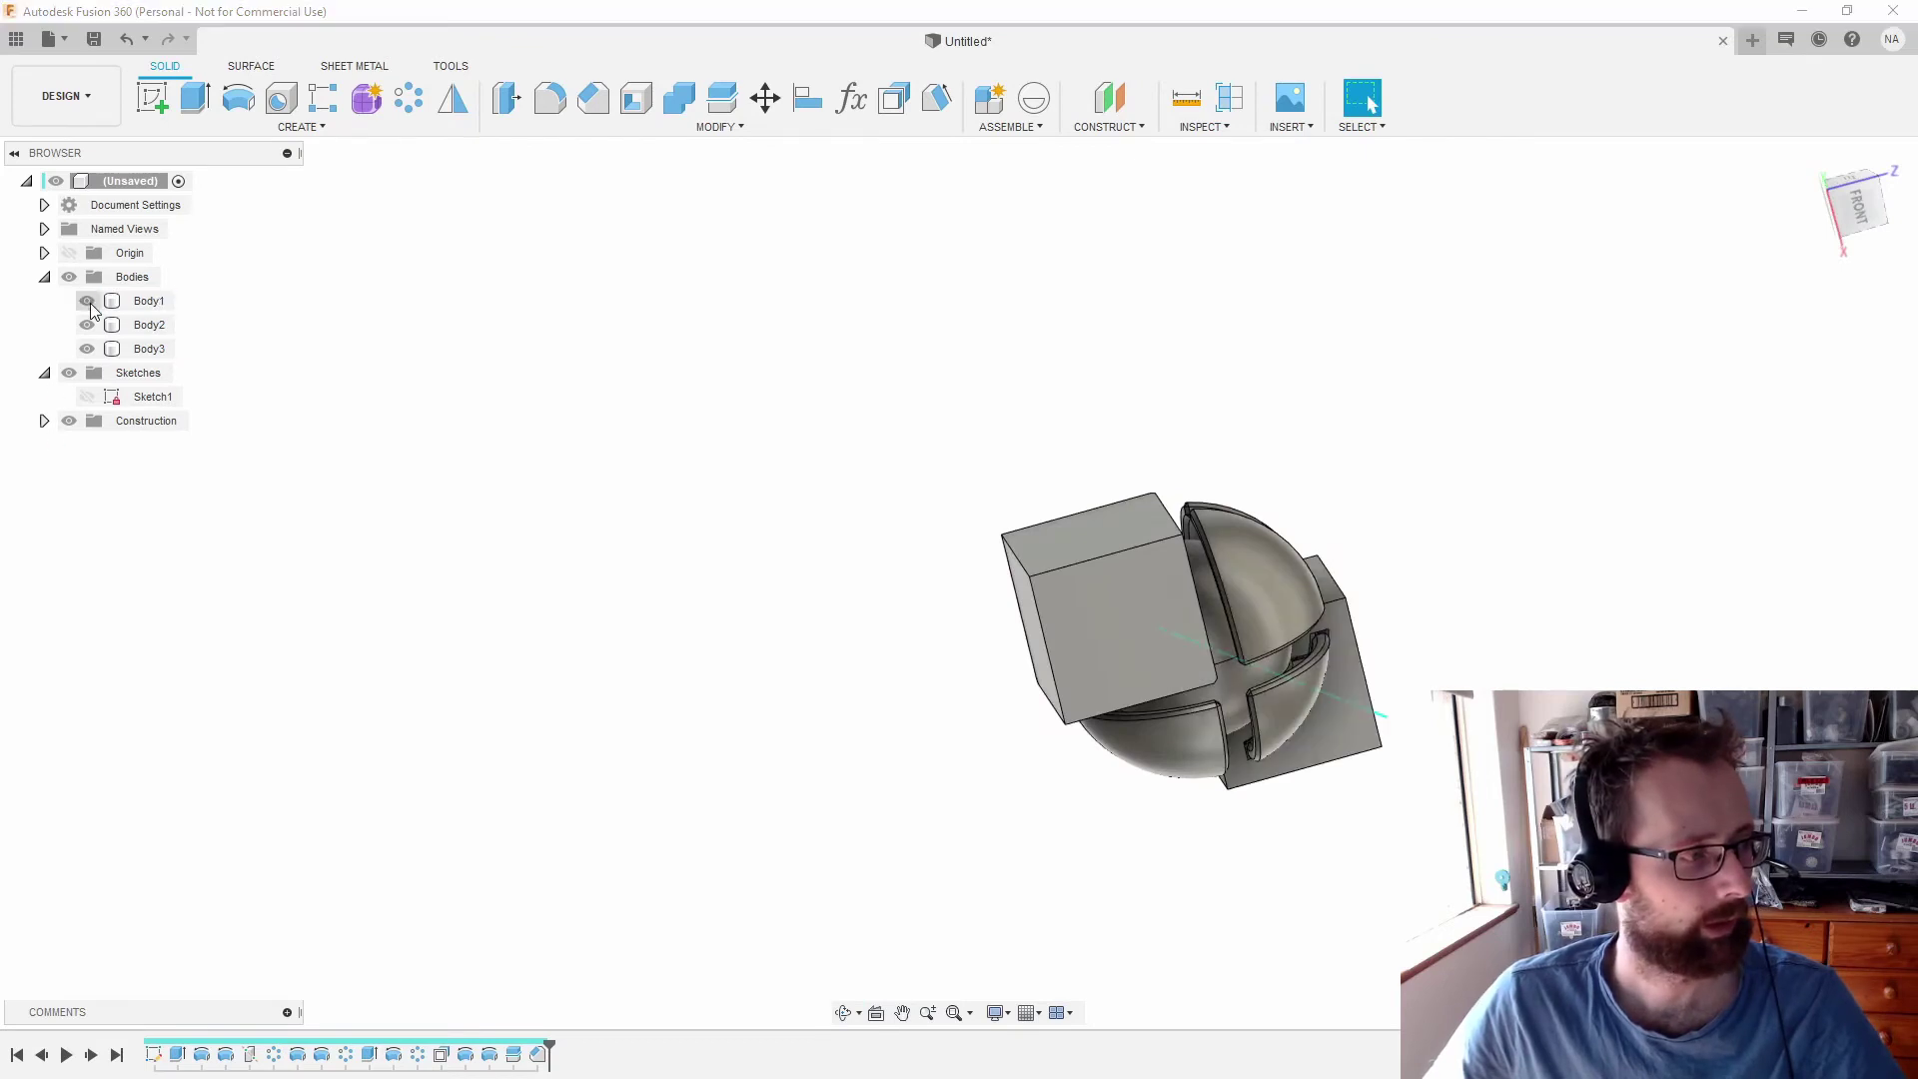
left_click(87, 301)
left_click(86, 349)
middle_click_drag(1149, 480, 1299, 760, "shift")
scroll(1324, 784, "up", 4)
- Start a chamfer, clear the first selection, and switch to Select Edge Priority
left_click(1032, 554)
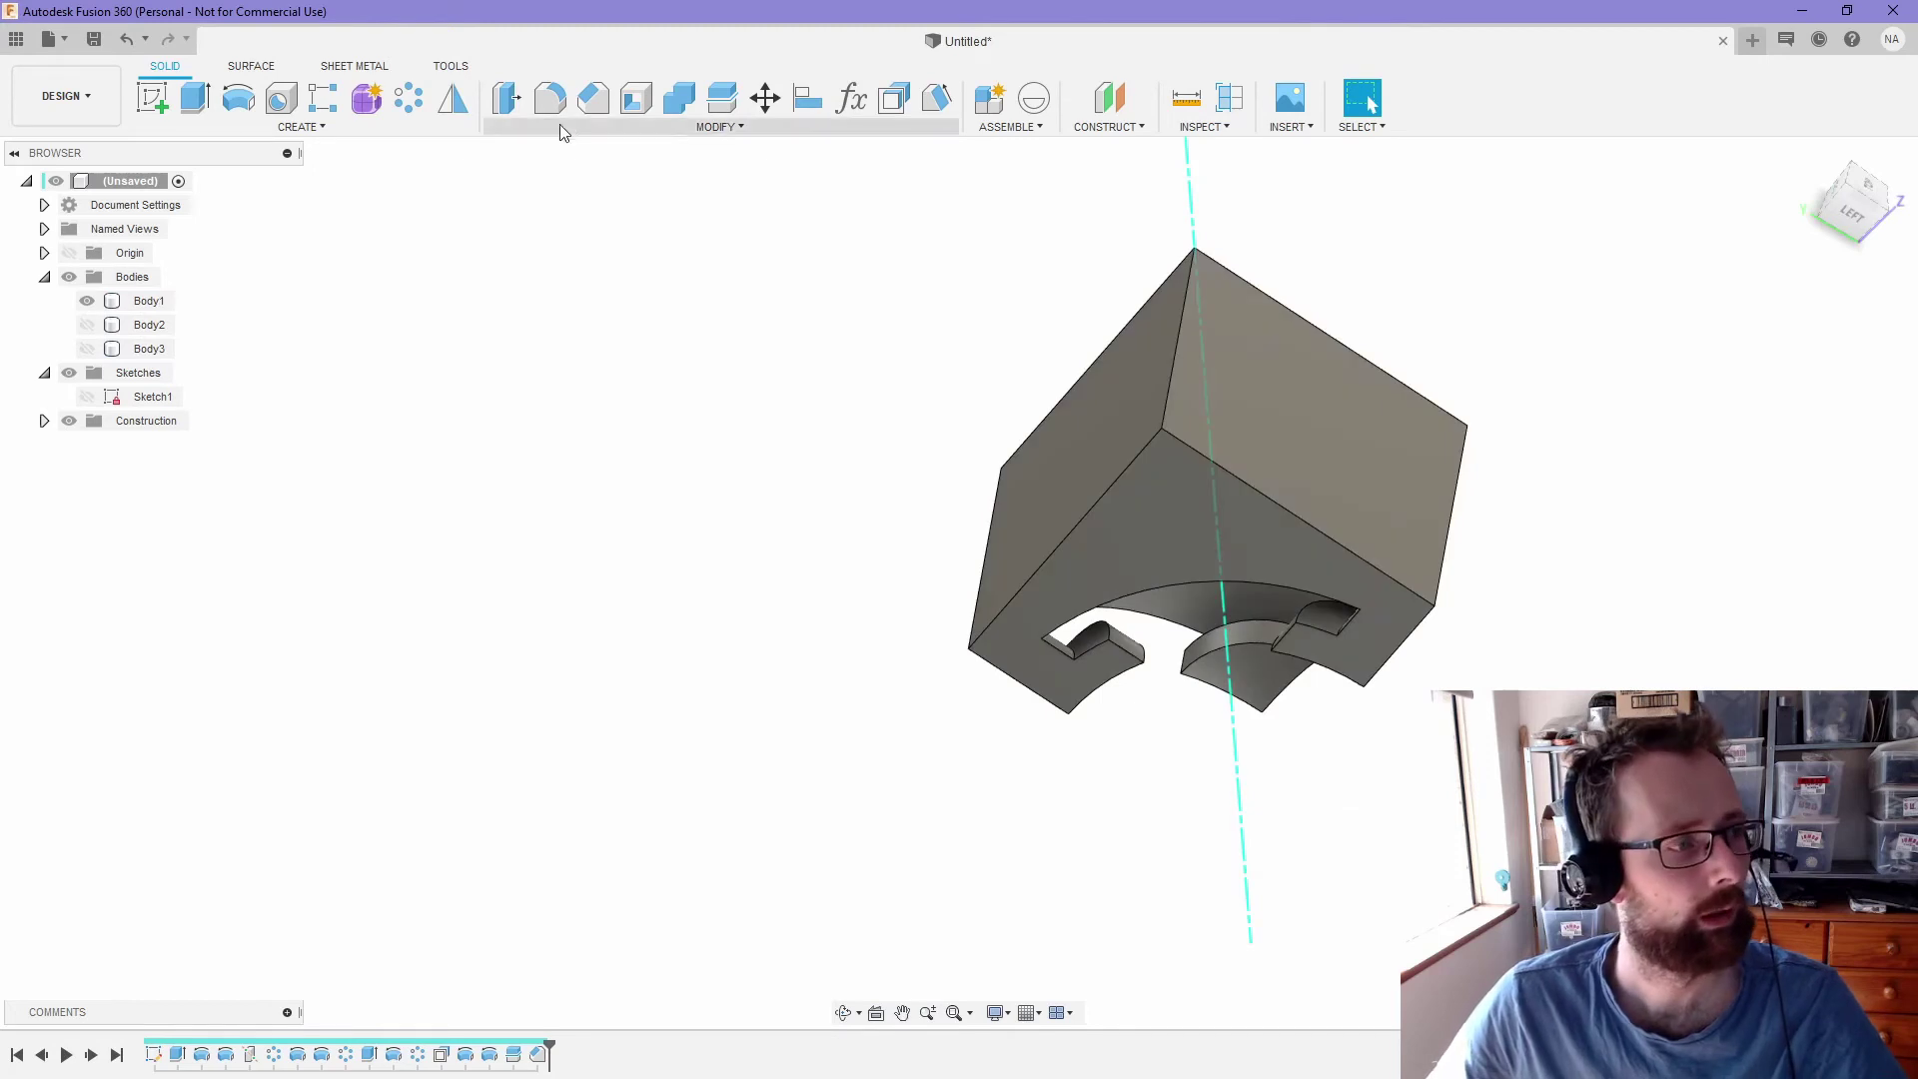
left_click(592, 97)
middle_click_drag(1099, 499, 1314, 890, "shift")
left_click_drag(1398, 919, 932, 453)
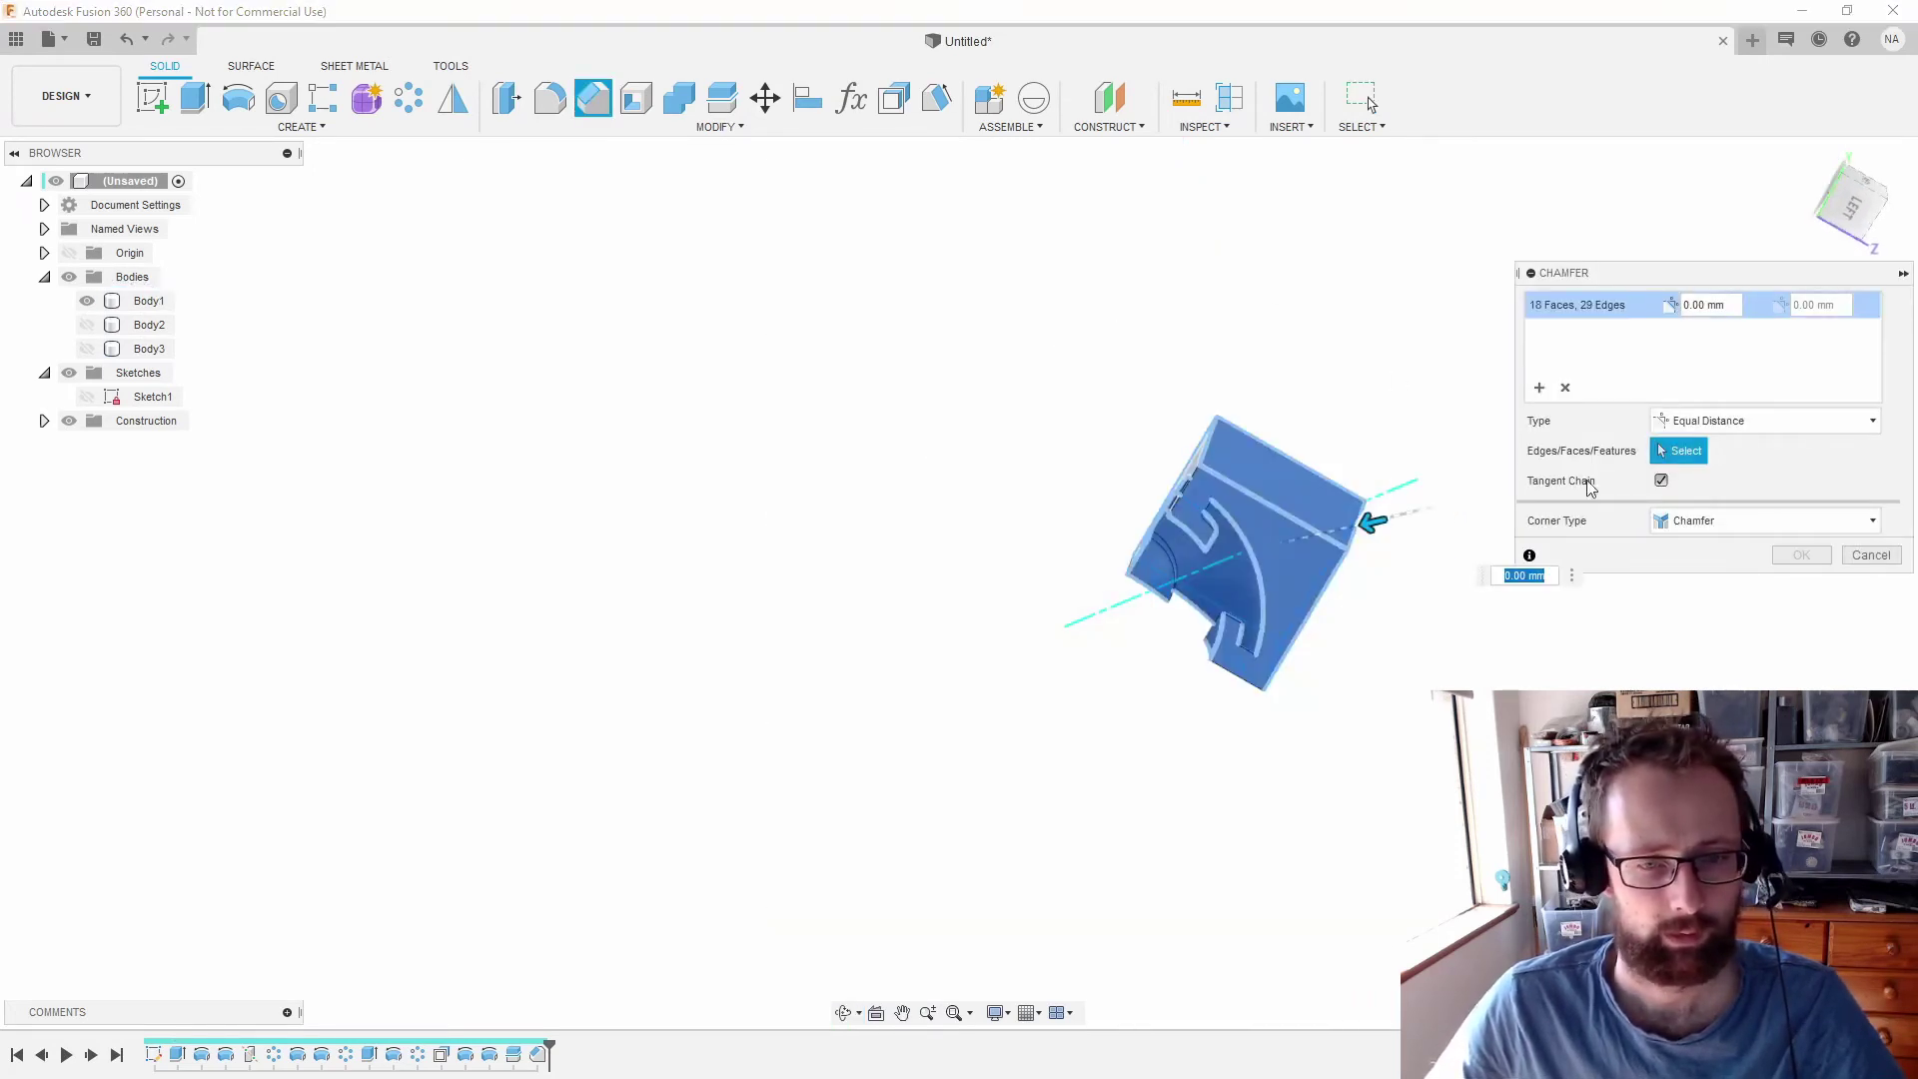
left_click(1566, 387)
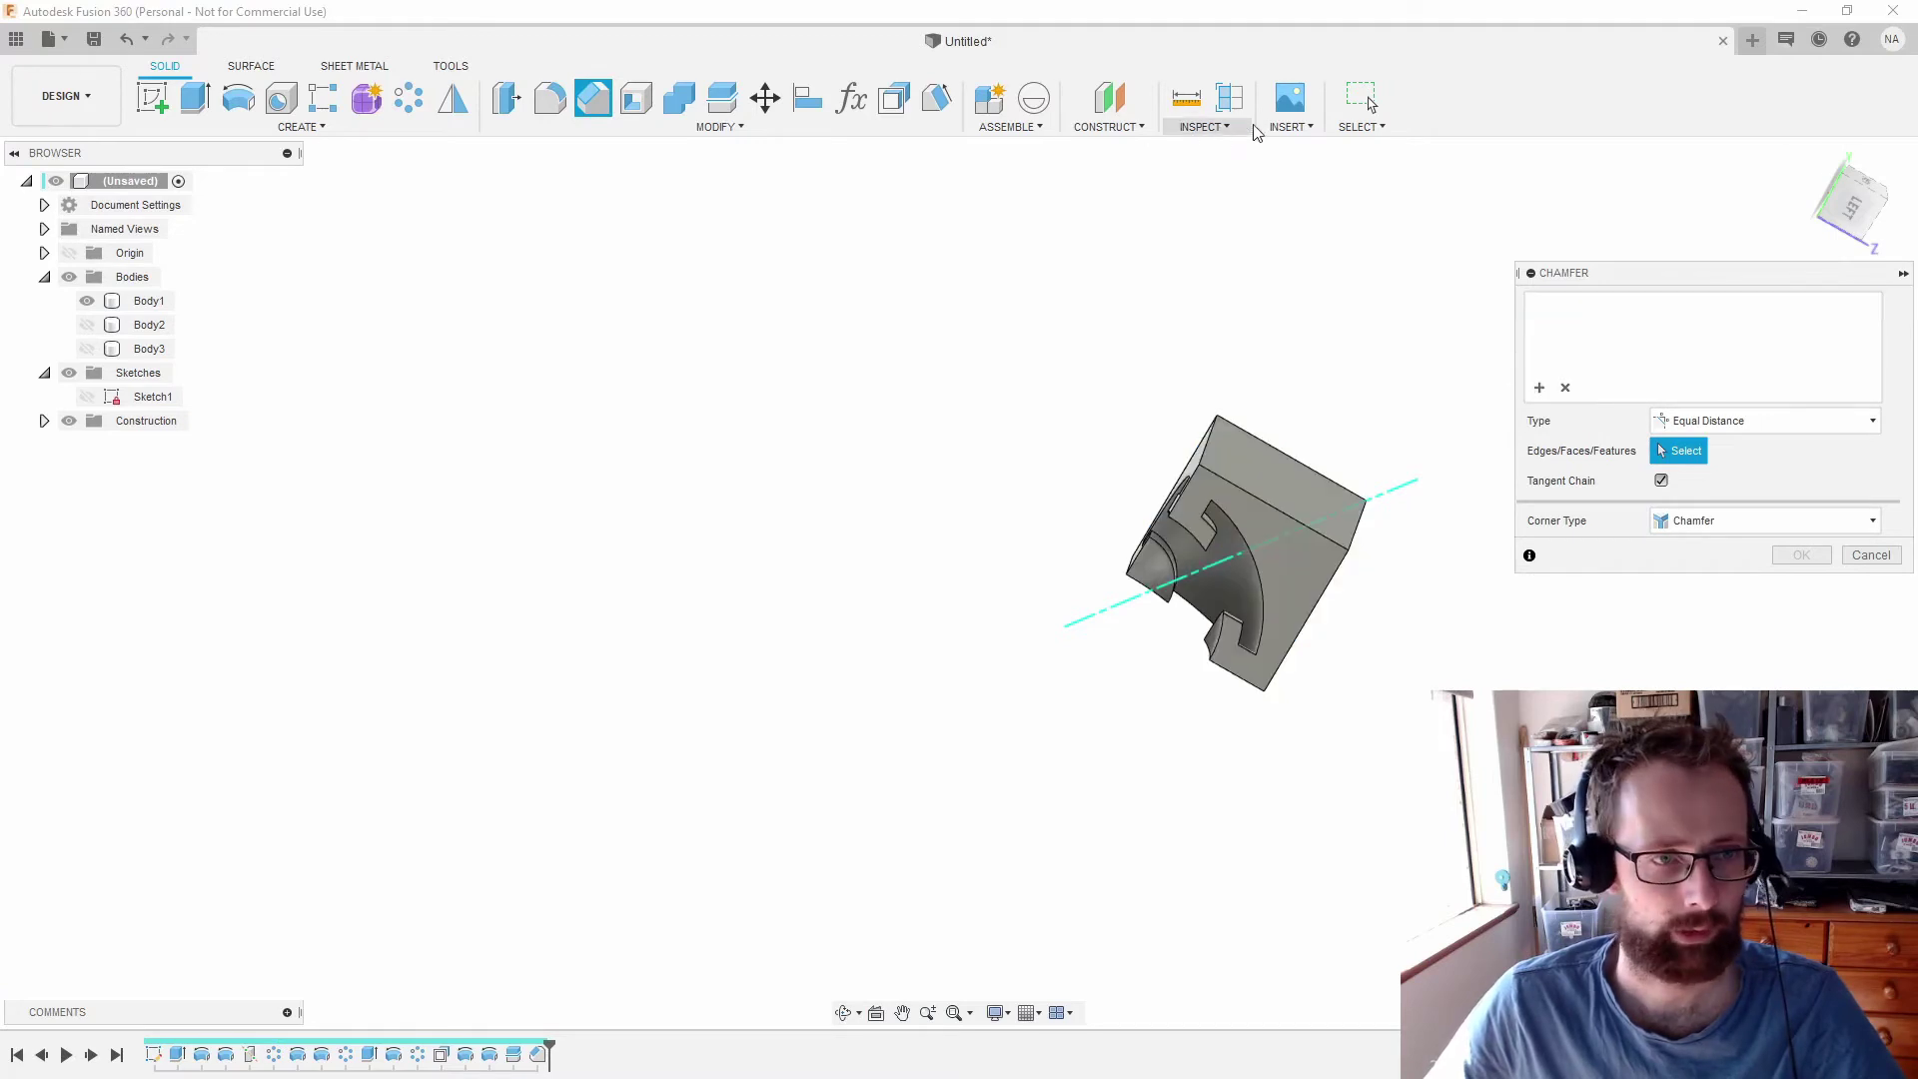
left_click(1357, 127)
mouse_move(1454, 291)
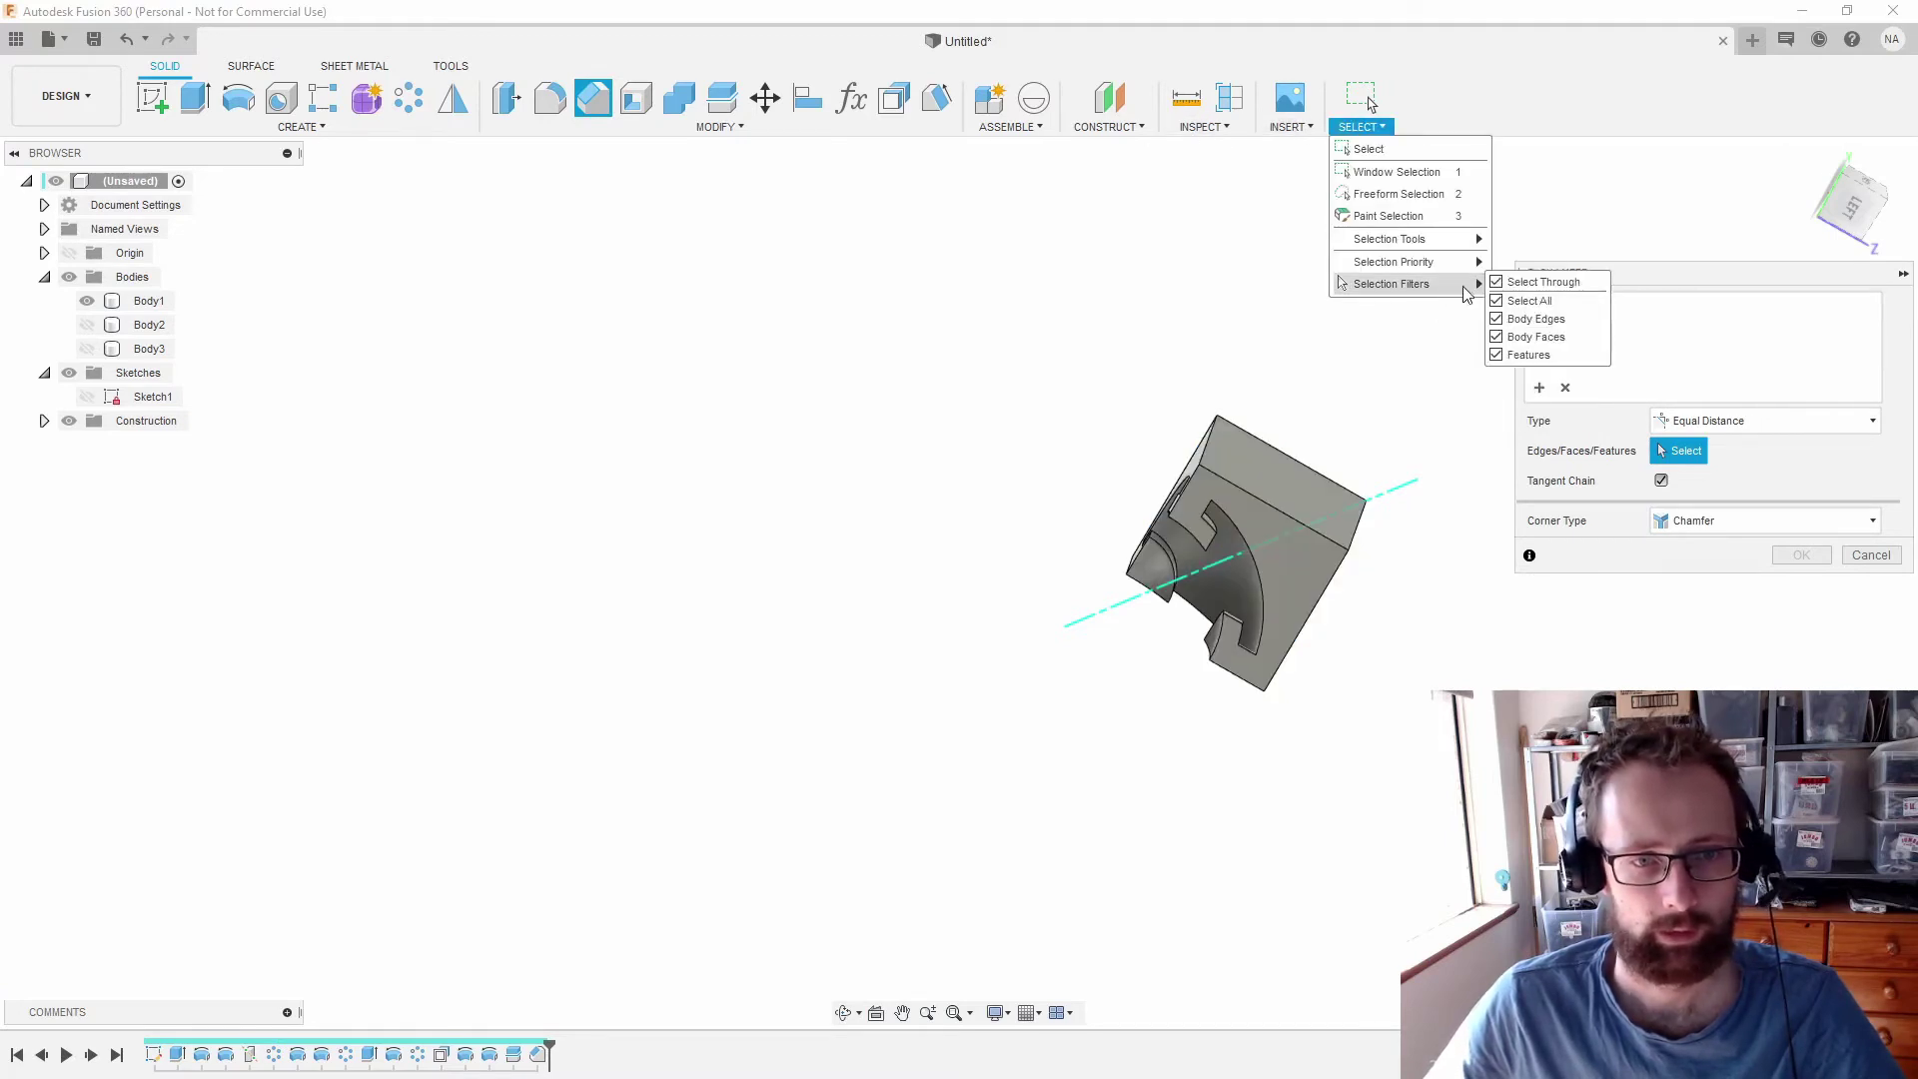
mouse_move(1409, 262)
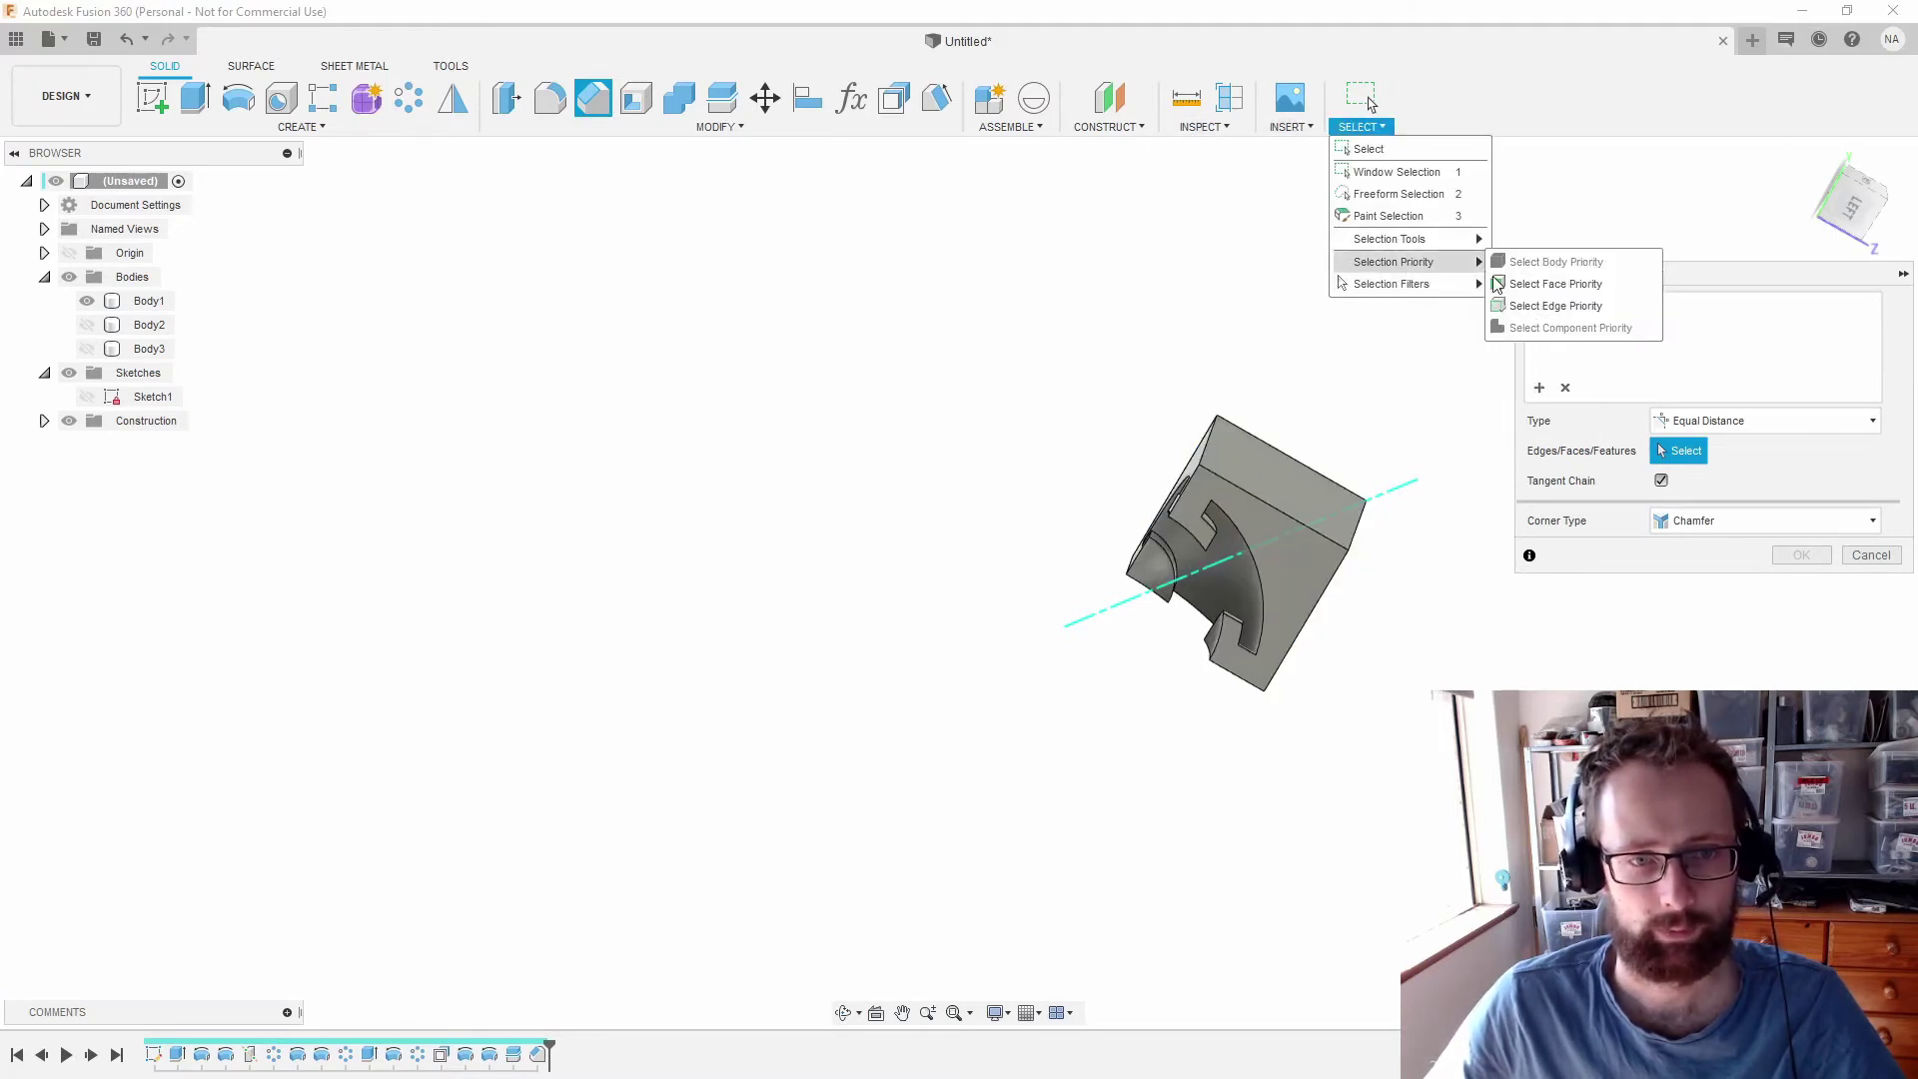
left_click(1544, 311)
- Select every edge of Body1 for the chamfer, then deselect the outer edges
left_click(1289, 560)
middle_click_drag(1288, 560, 1239, 539, "shift")
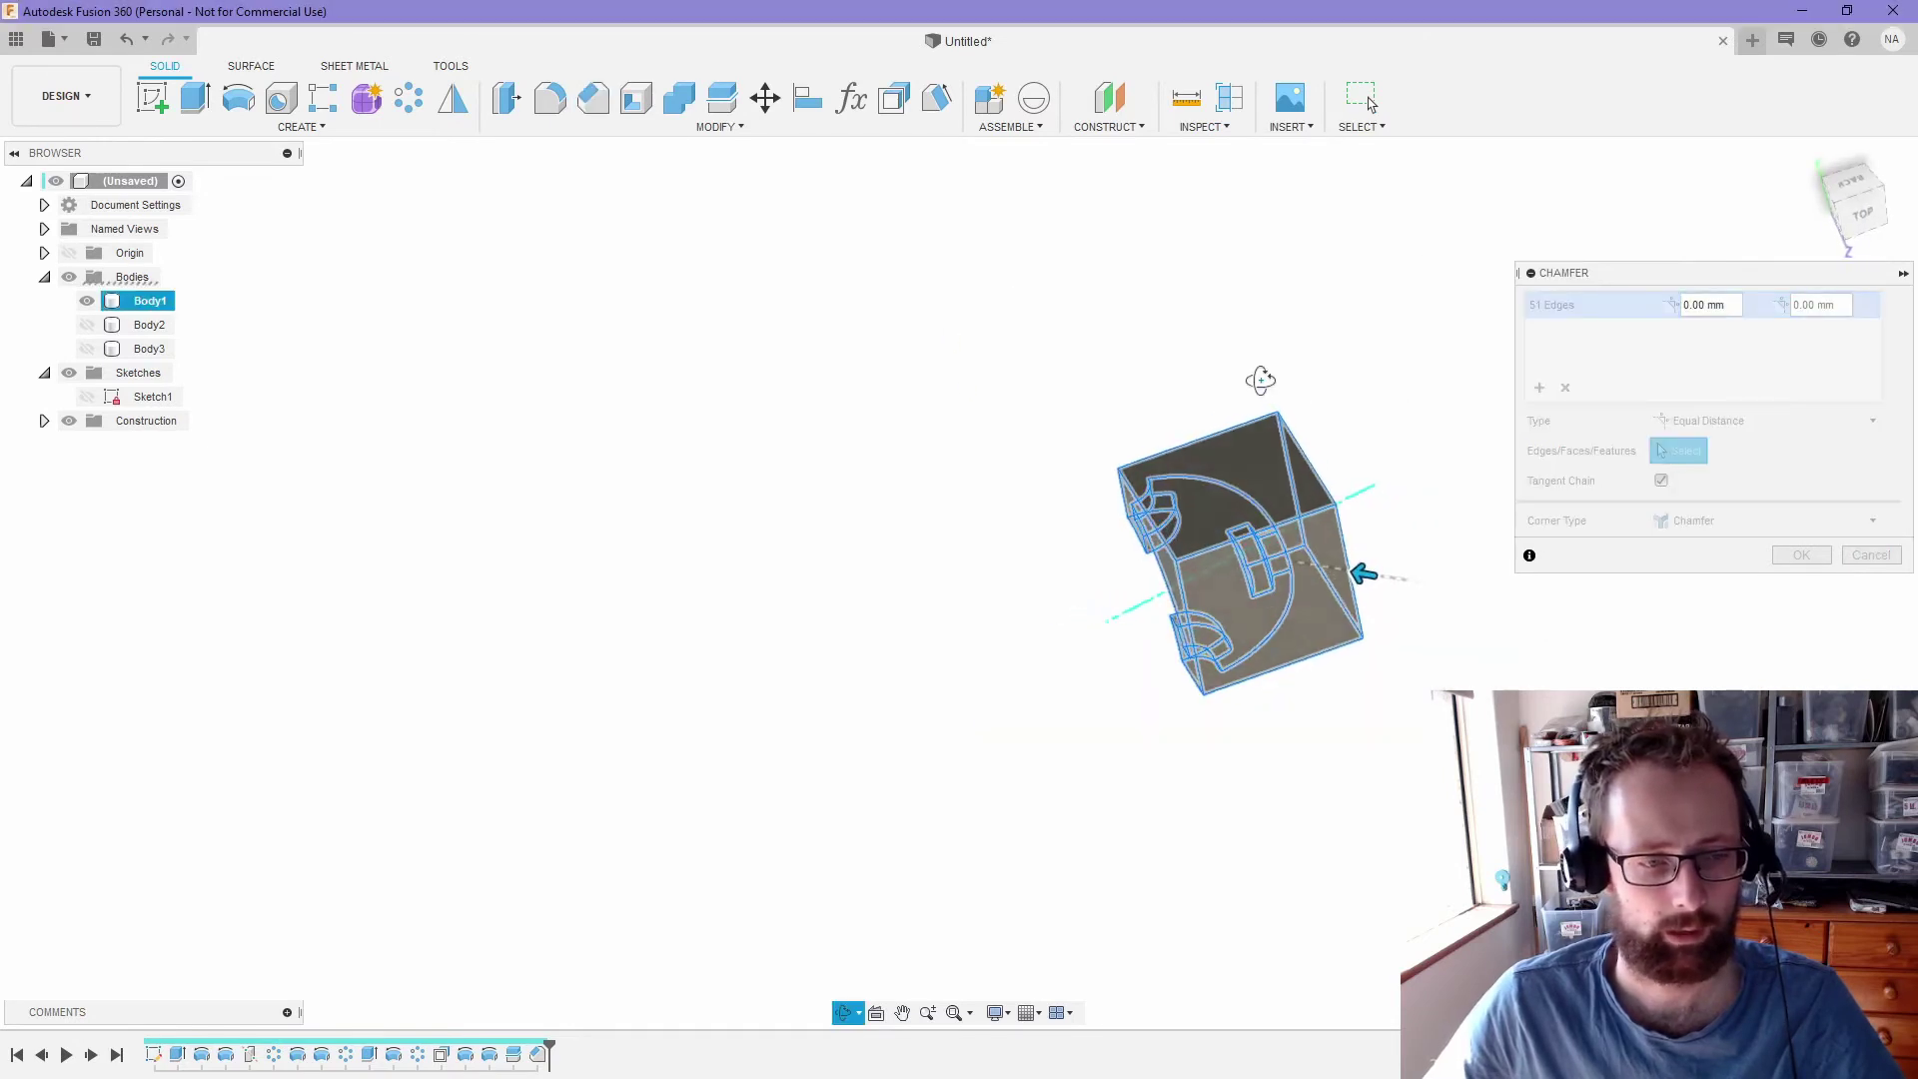
scroll(1130, 551, "up", 5)
scroll(1130, 550, "down", 5)
middle_click_drag(1211, 471, 1442, 529, "shift")
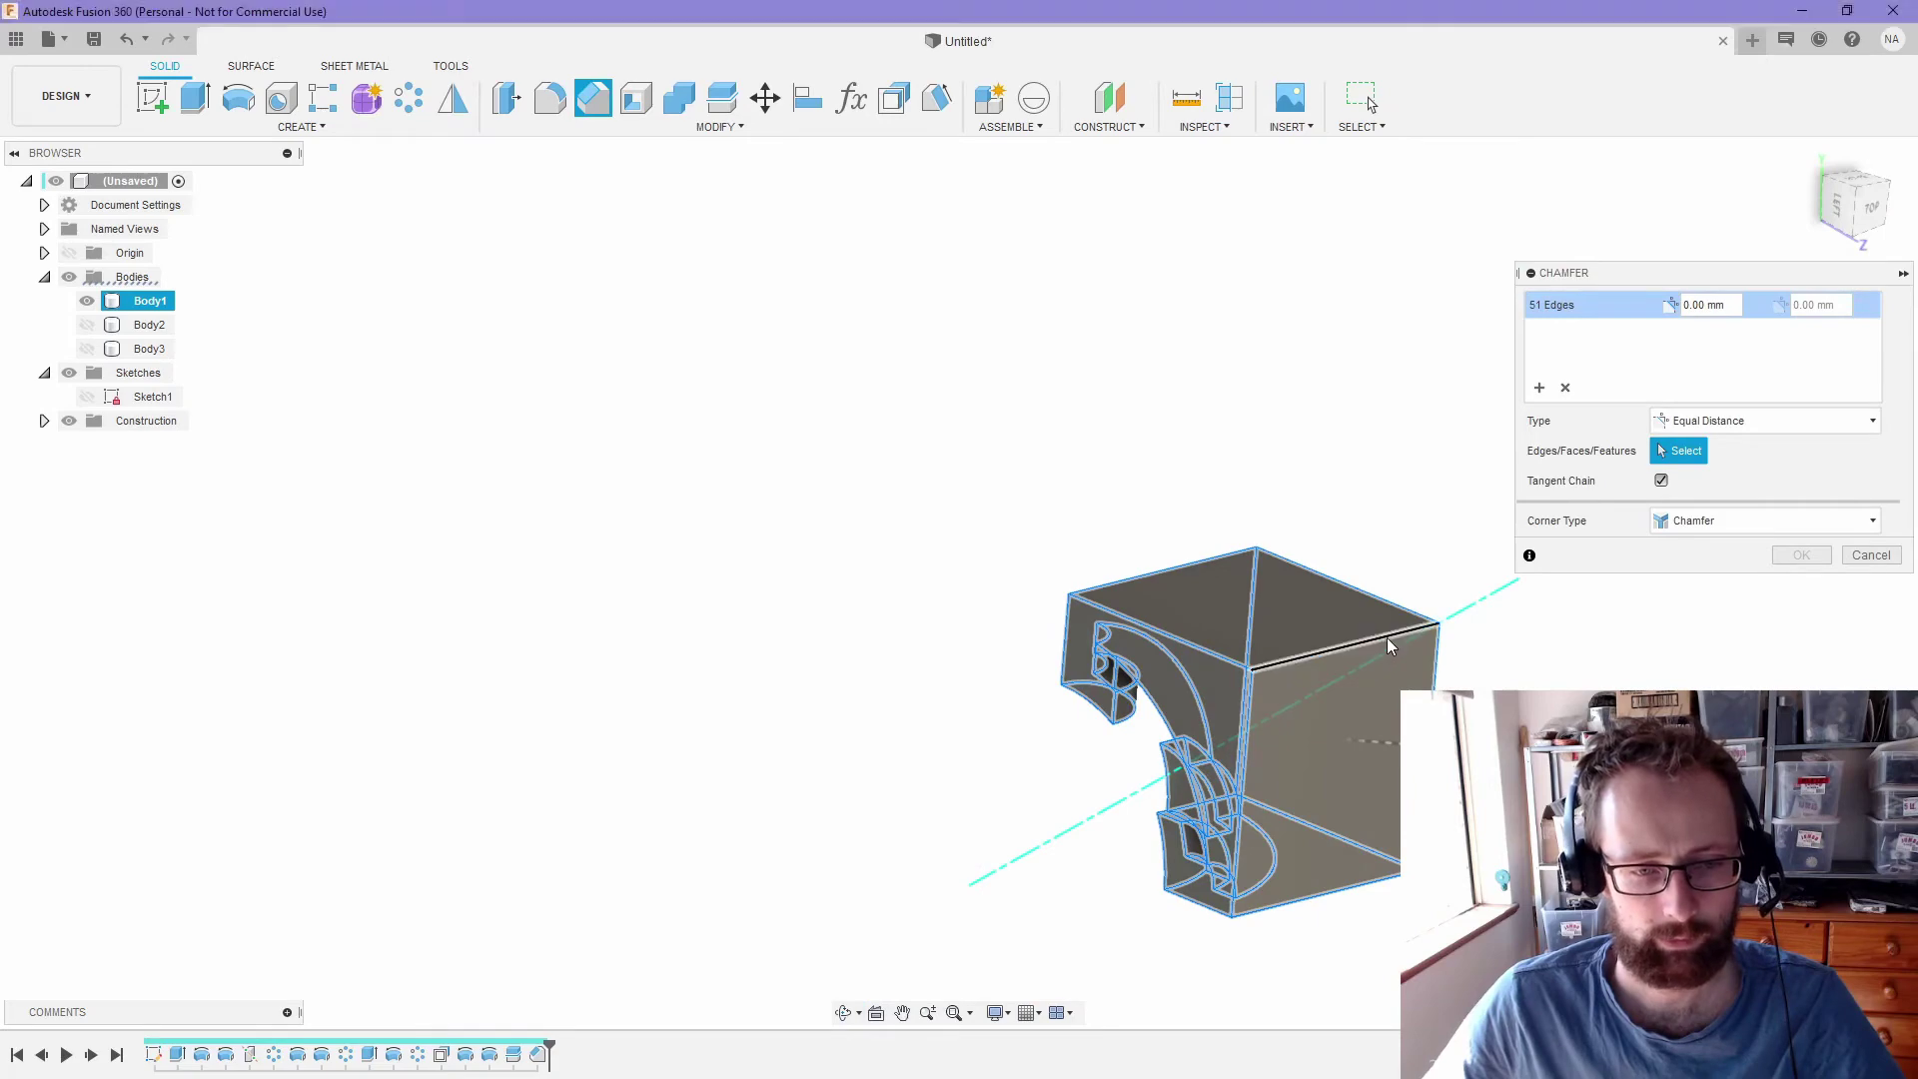
left_click(1364, 592)
left_click(1437, 654)
left_click(1241, 794)
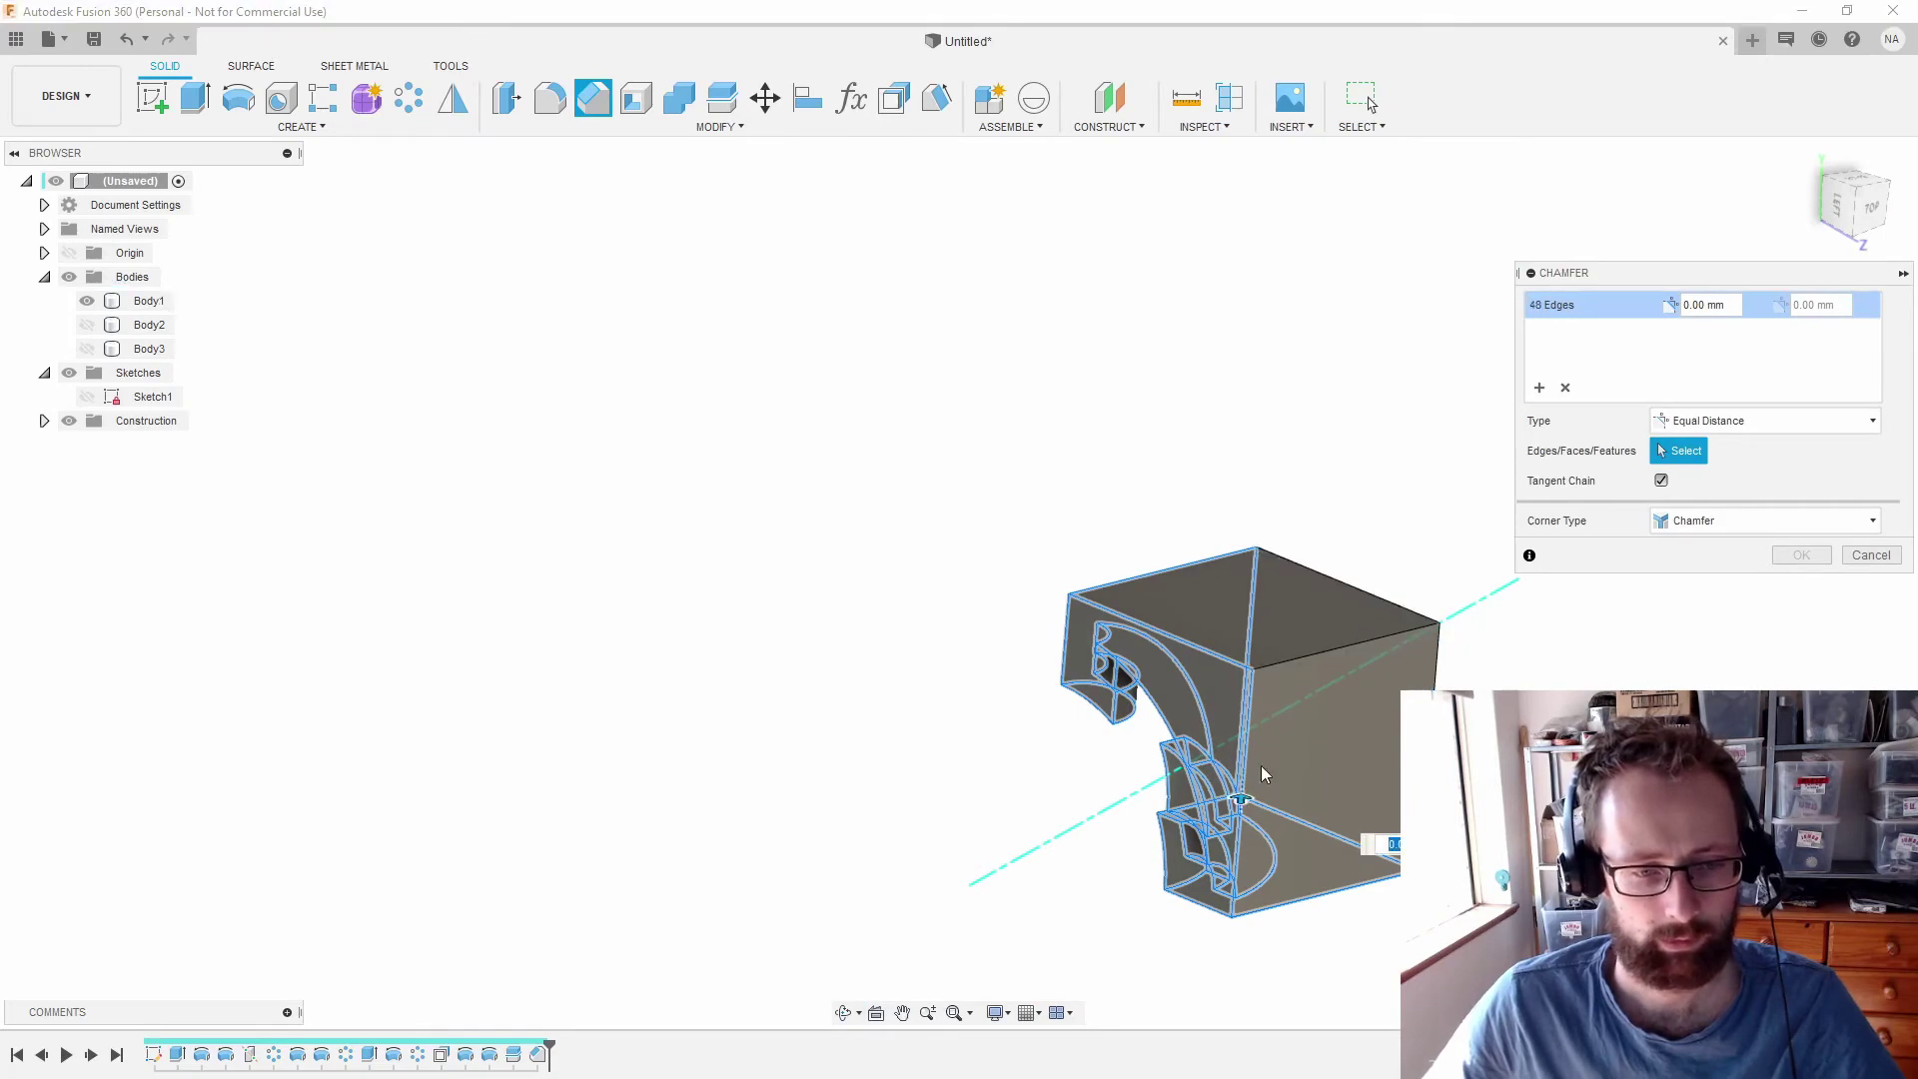
middle_click_drag(981, 673, 1229, 758, "shift")
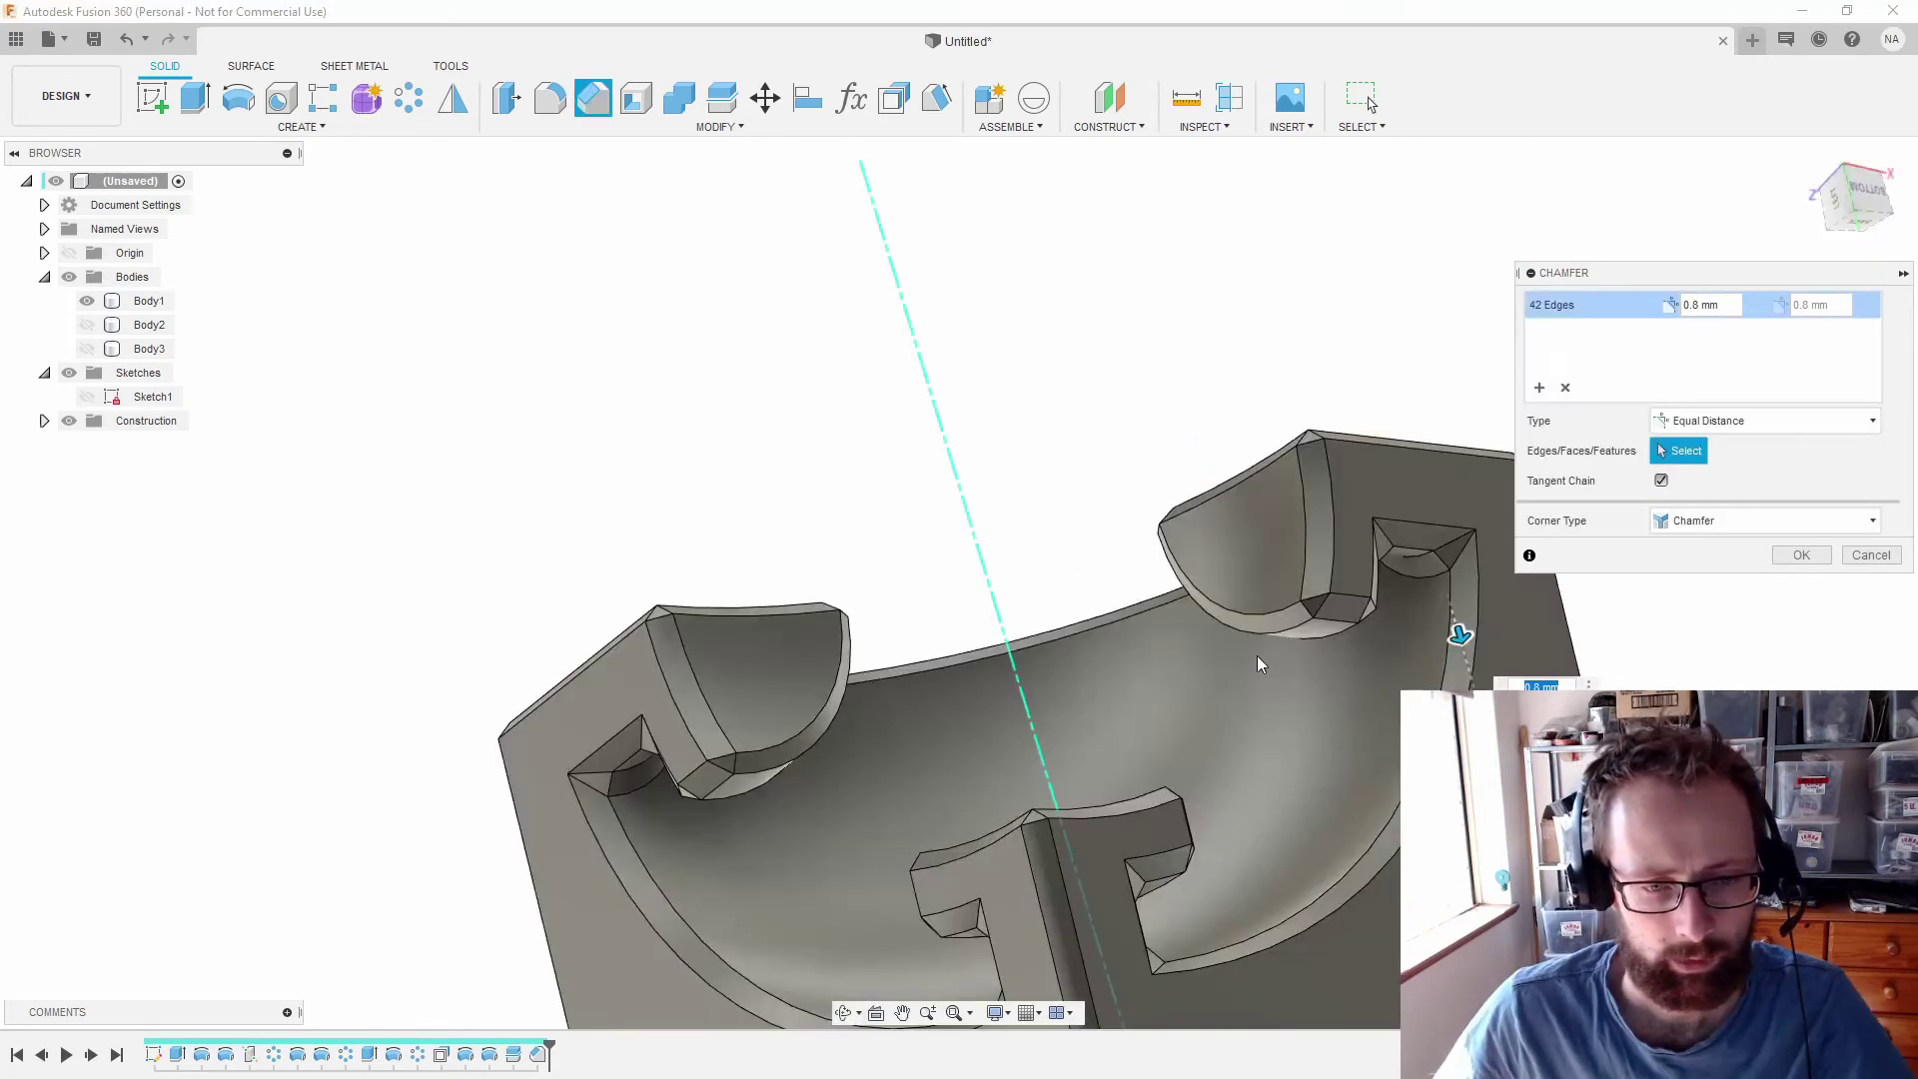
middle_click_drag(1259, 659, 1545, 613, "shift")
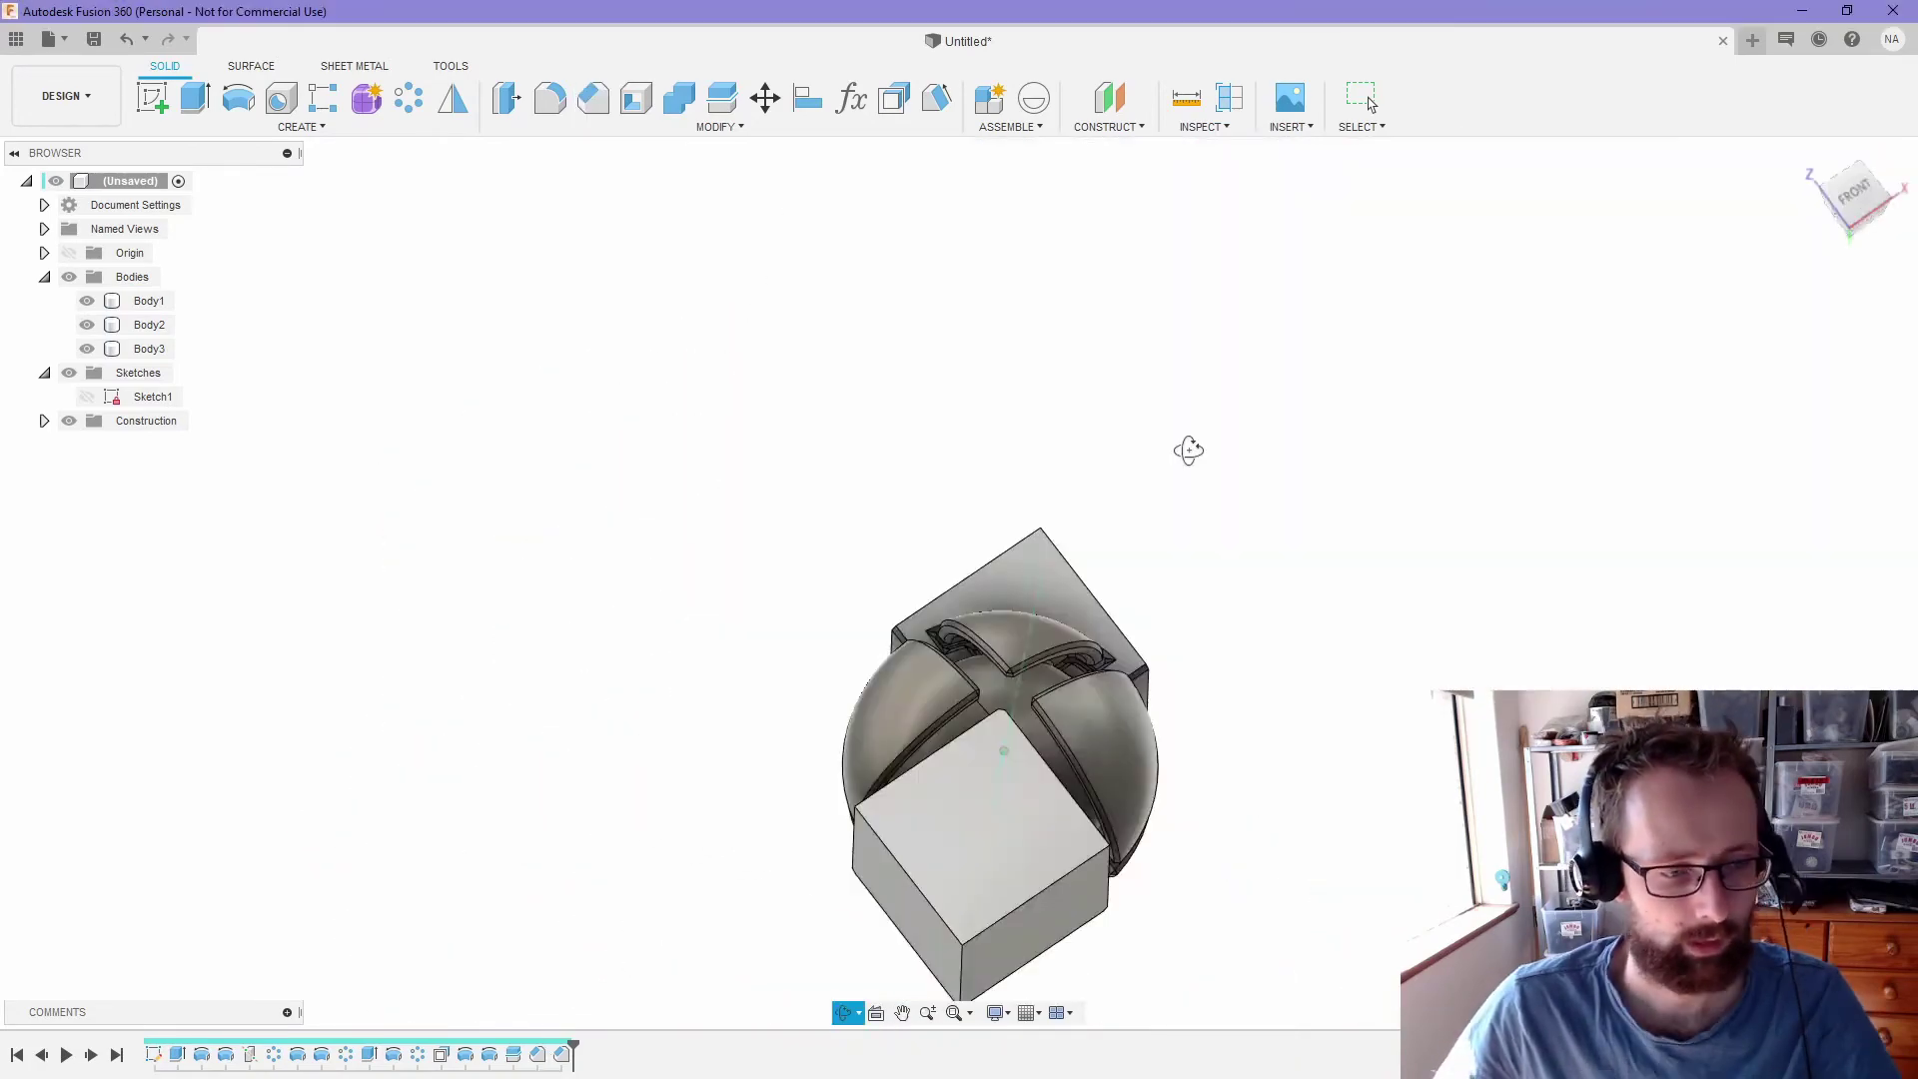
- Start a fillet and pick three outer edges of the right cube block
left_click(539, 95)
middle_click_drag(1122, 350, 1105, 705, "shift")
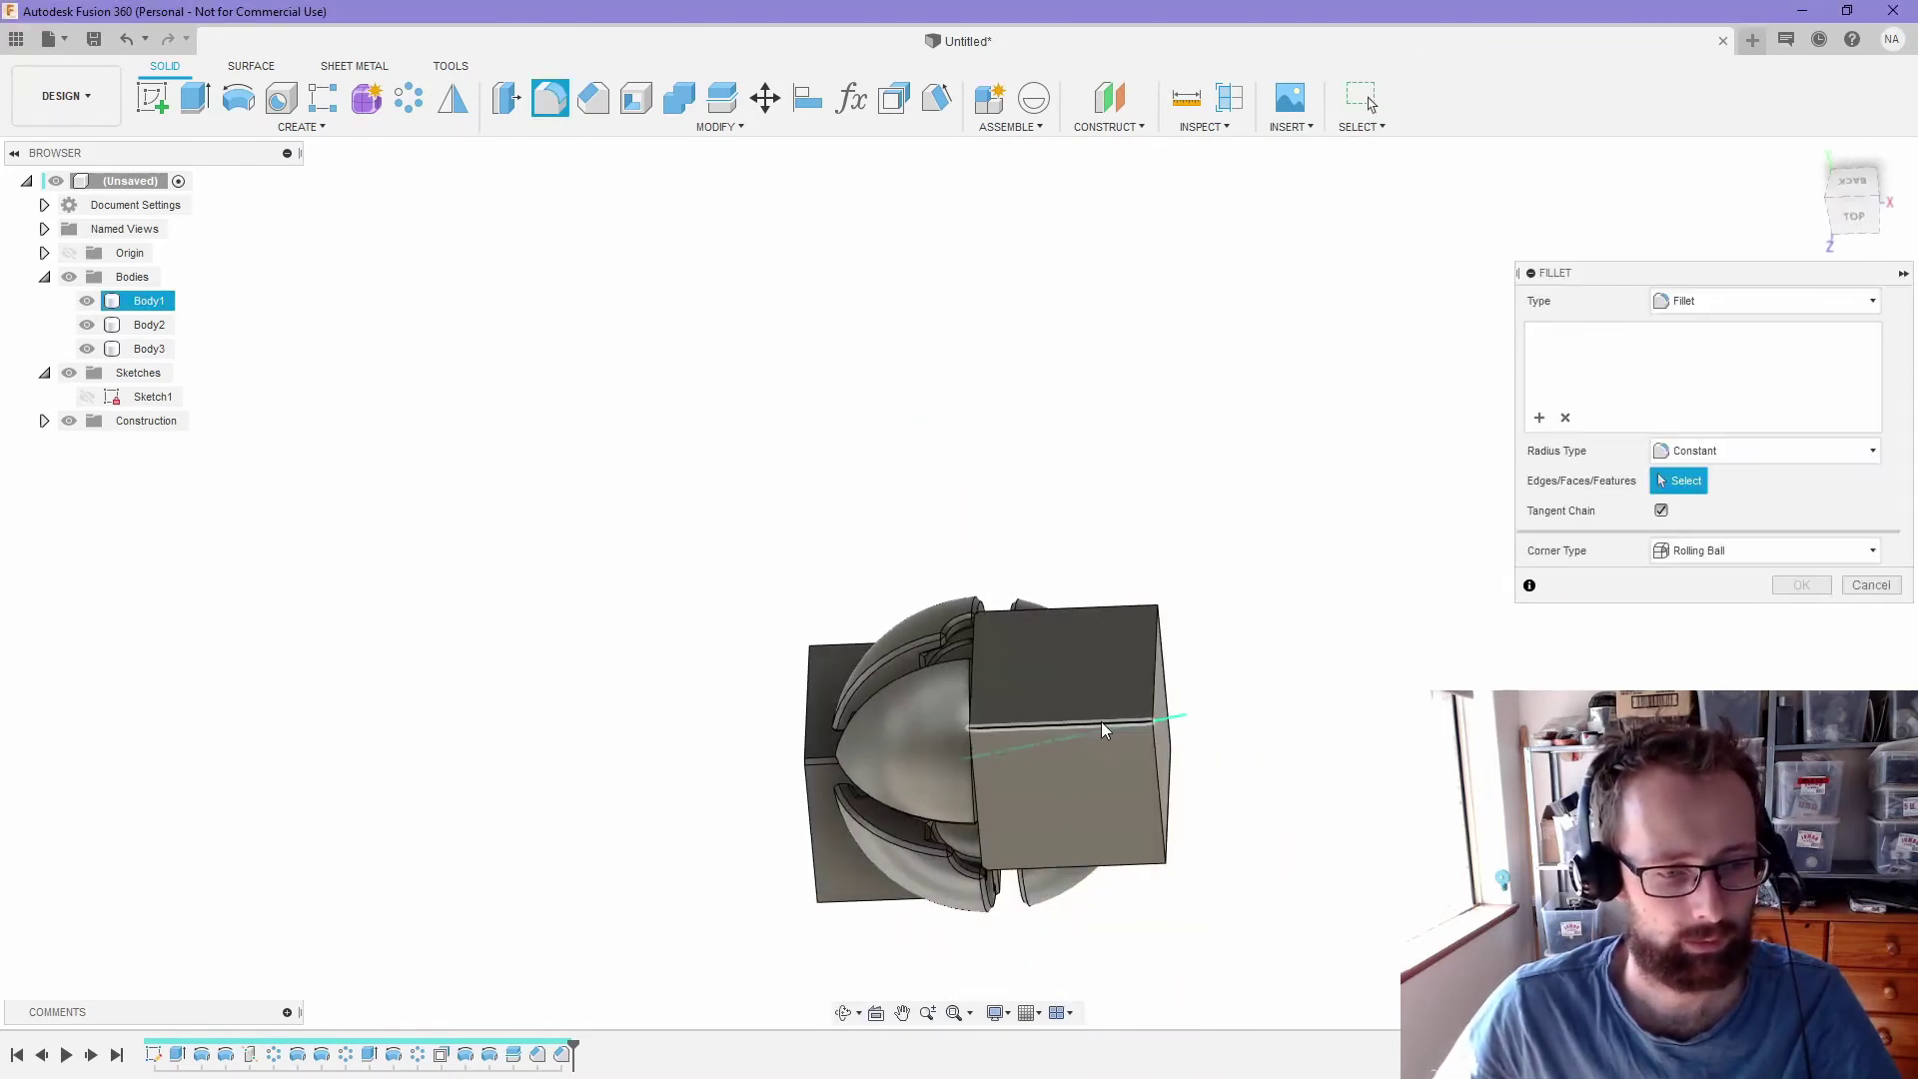
left_click(1101, 721)
left_click(1157, 699)
left_click(1159, 761)
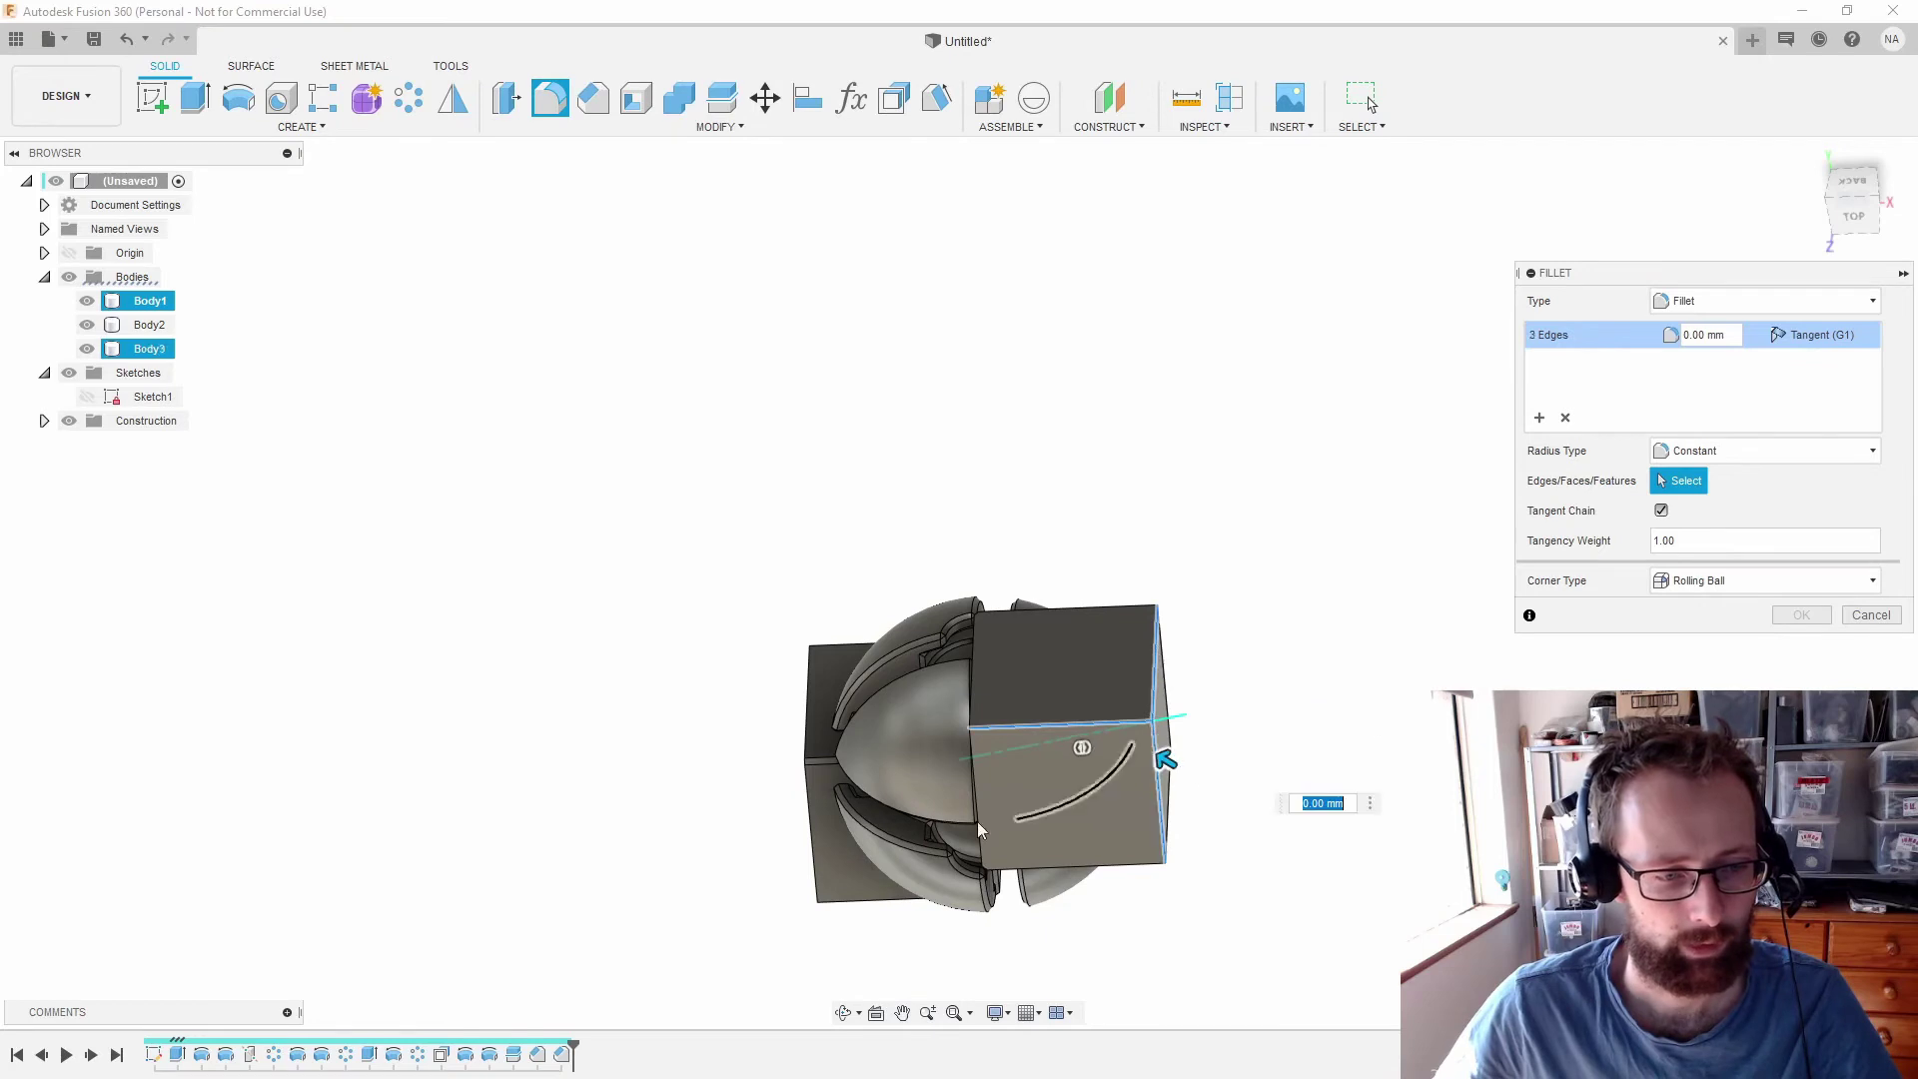
middle_click_drag(977, 821, 1077, 594, "shift")
- Add three corner edges of the other cube and apply a 2 mm fillet radius
left_click(889, 671)
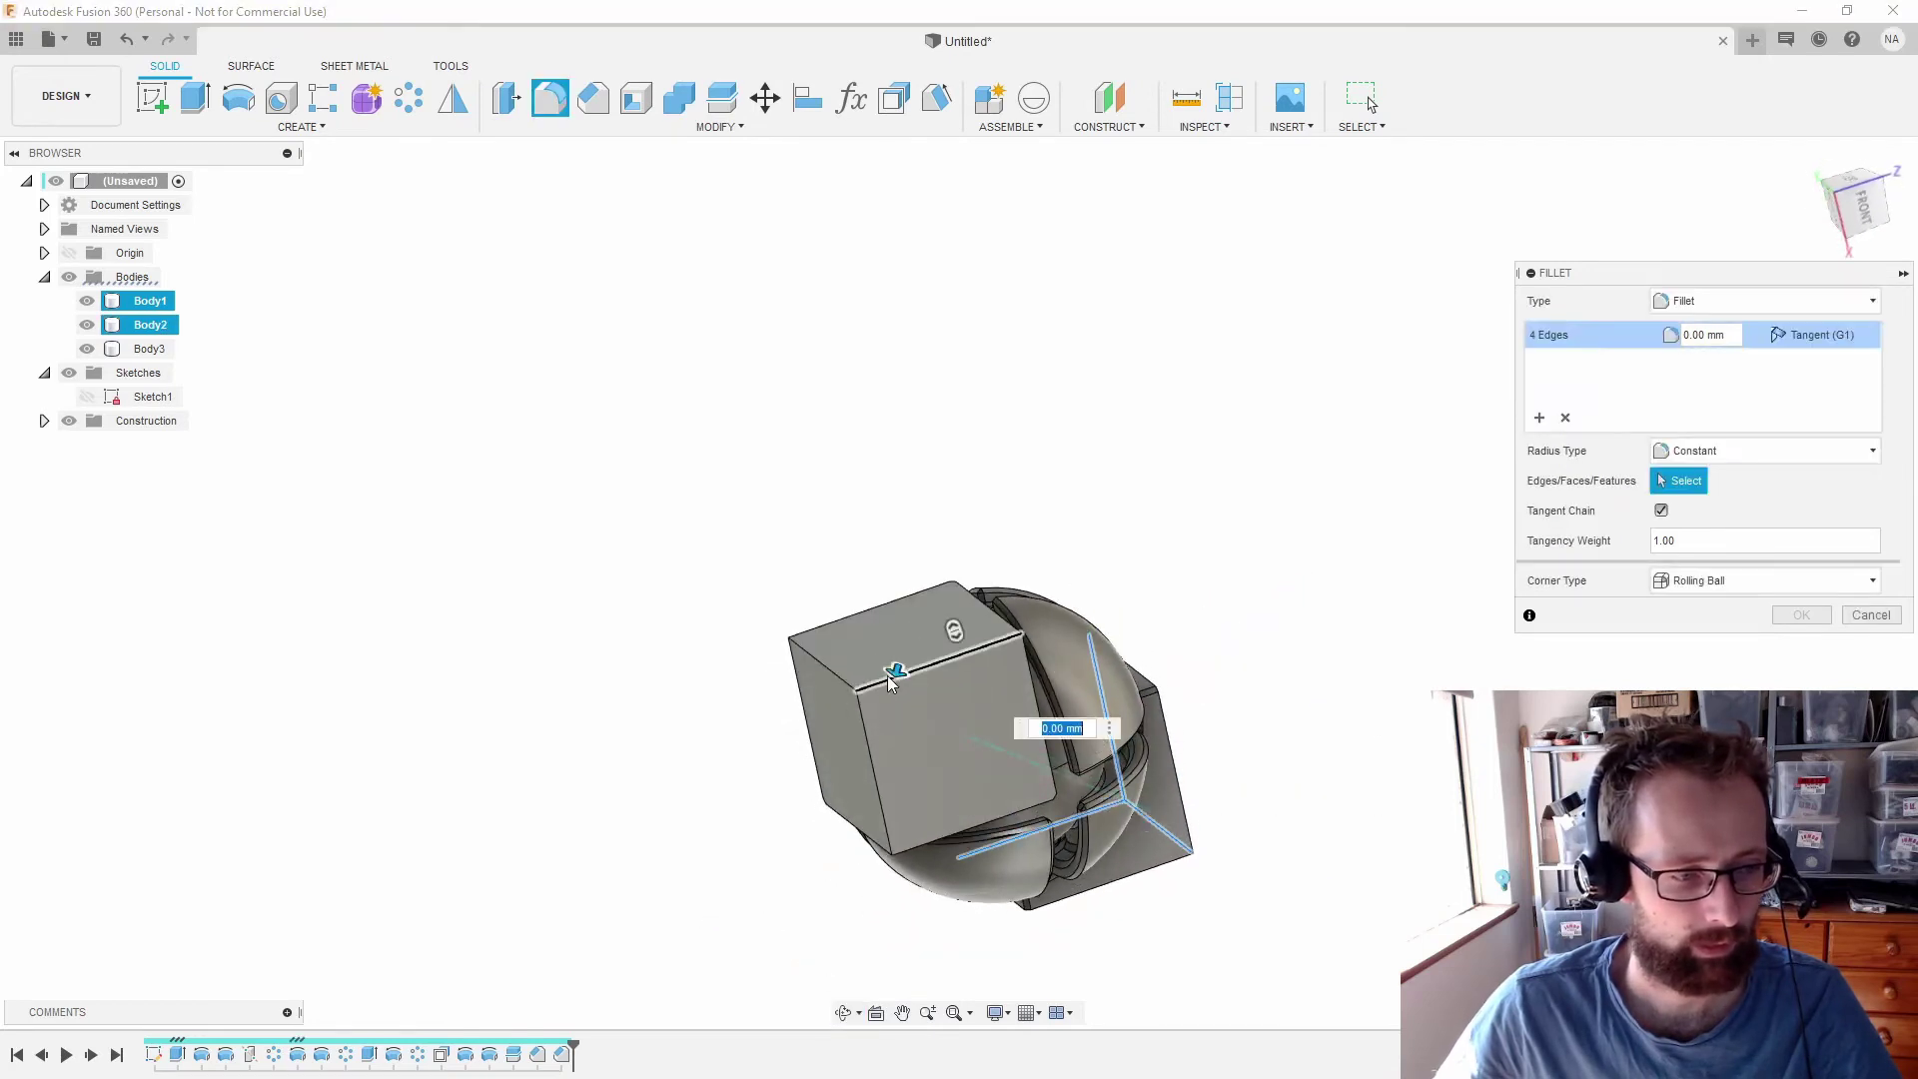
left_click(833, 664)
left_click(869, 726)
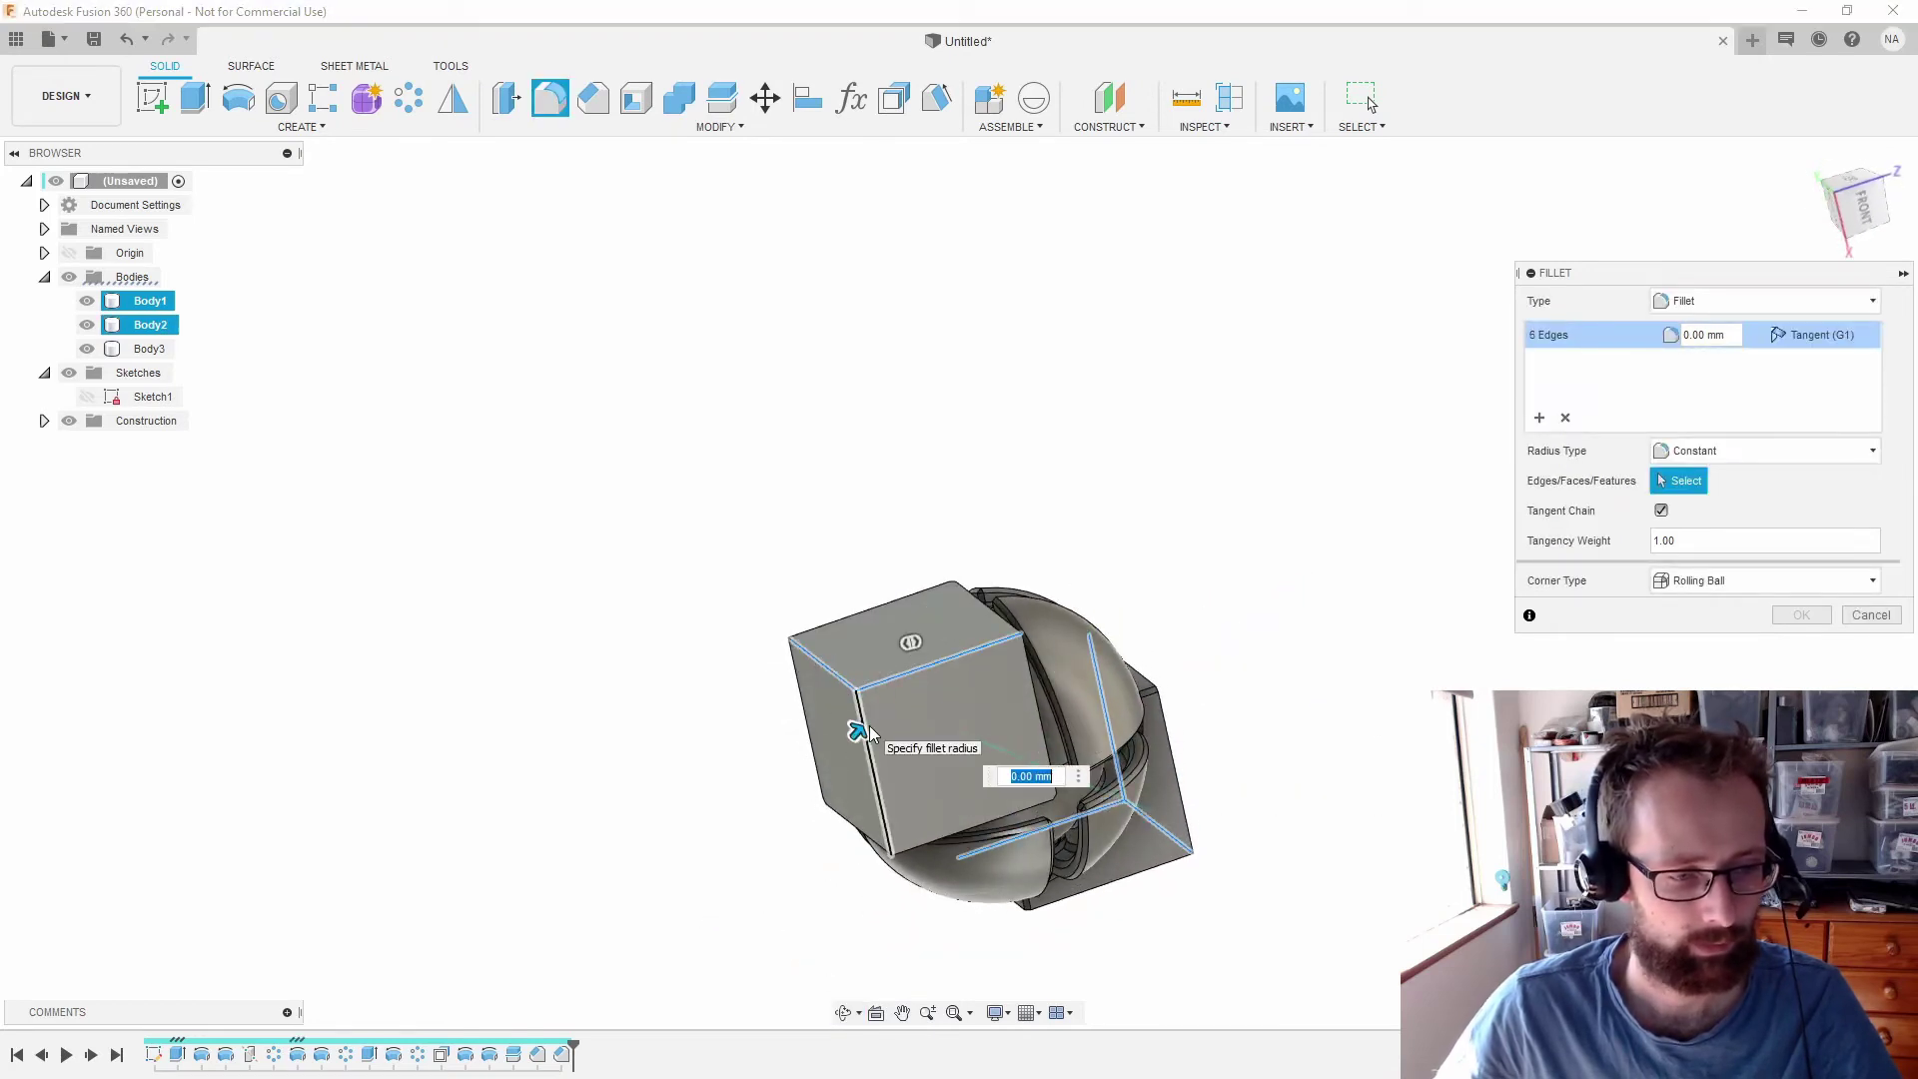
type("2")
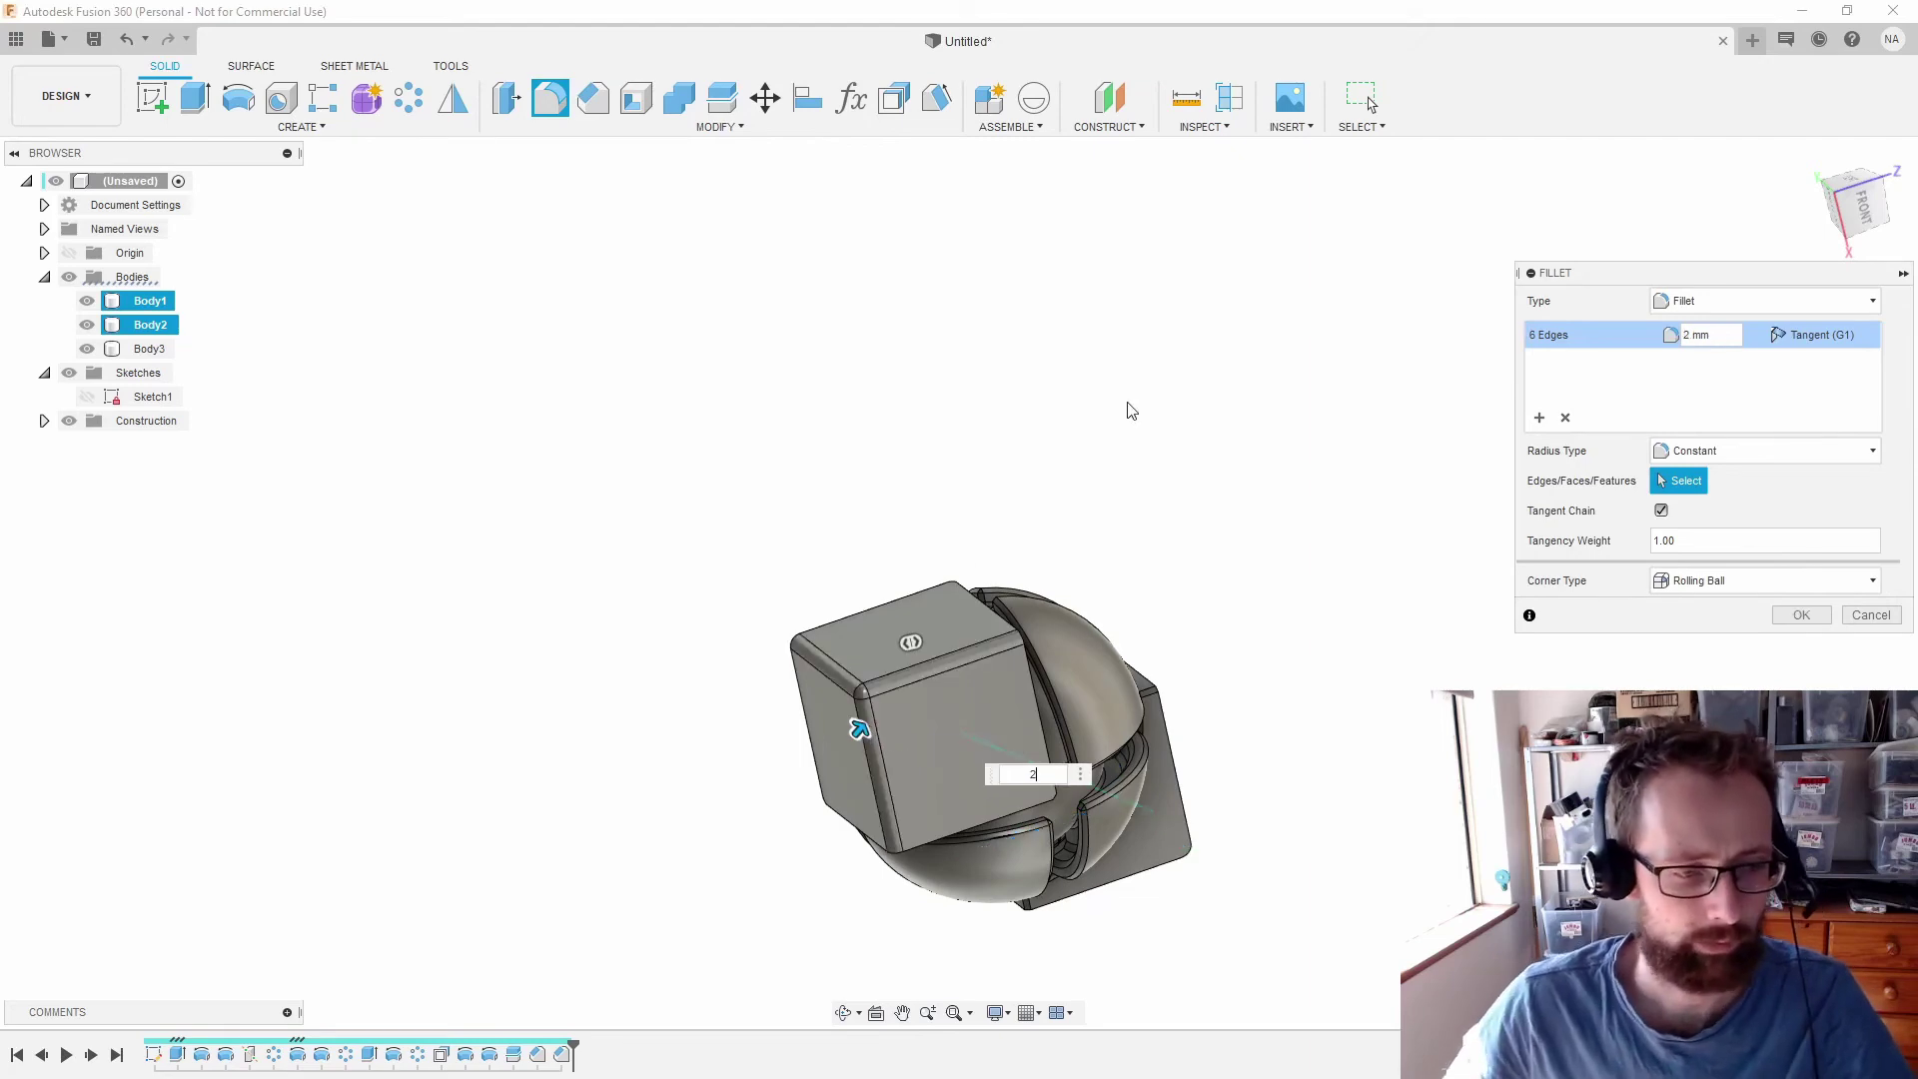
middle_click_drag(1126, 407, 1184, 416, "shift")
left_click(1801, 615)
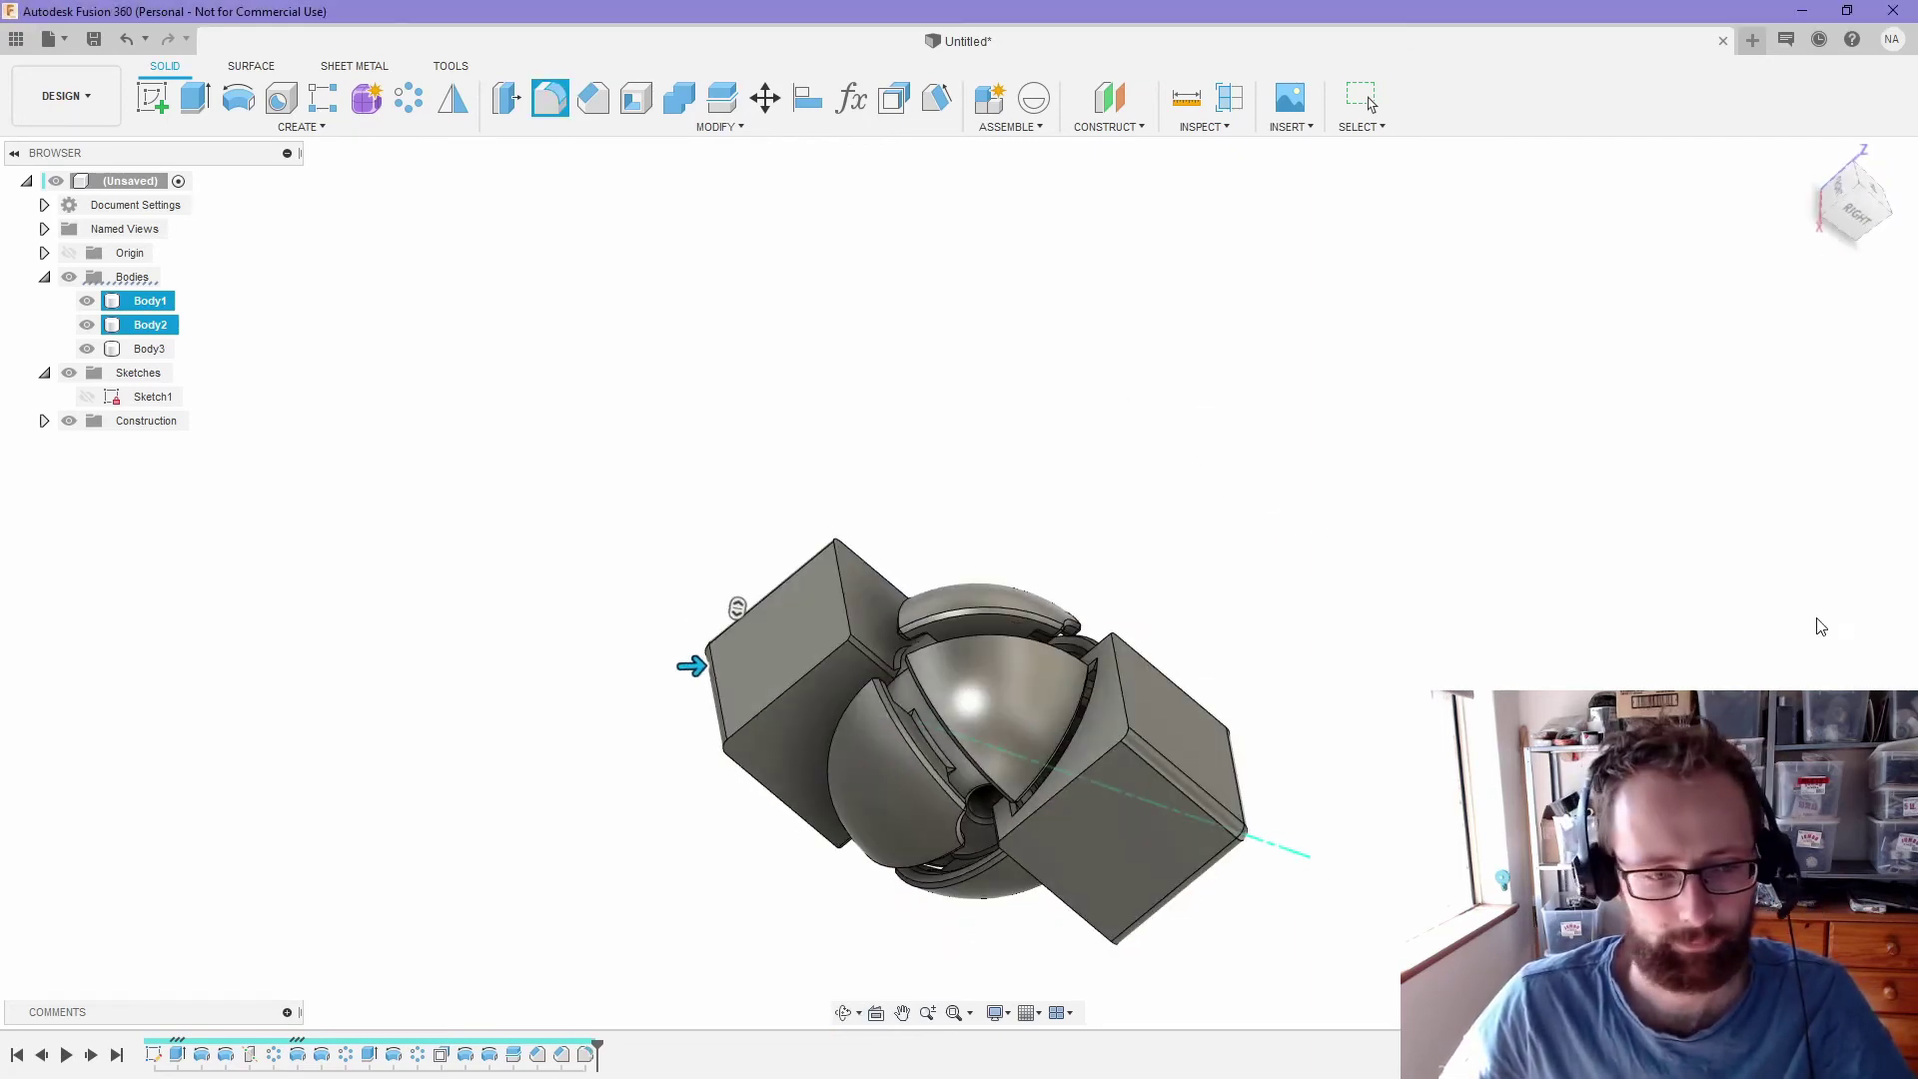
scroll(991, 789, "up", 10)
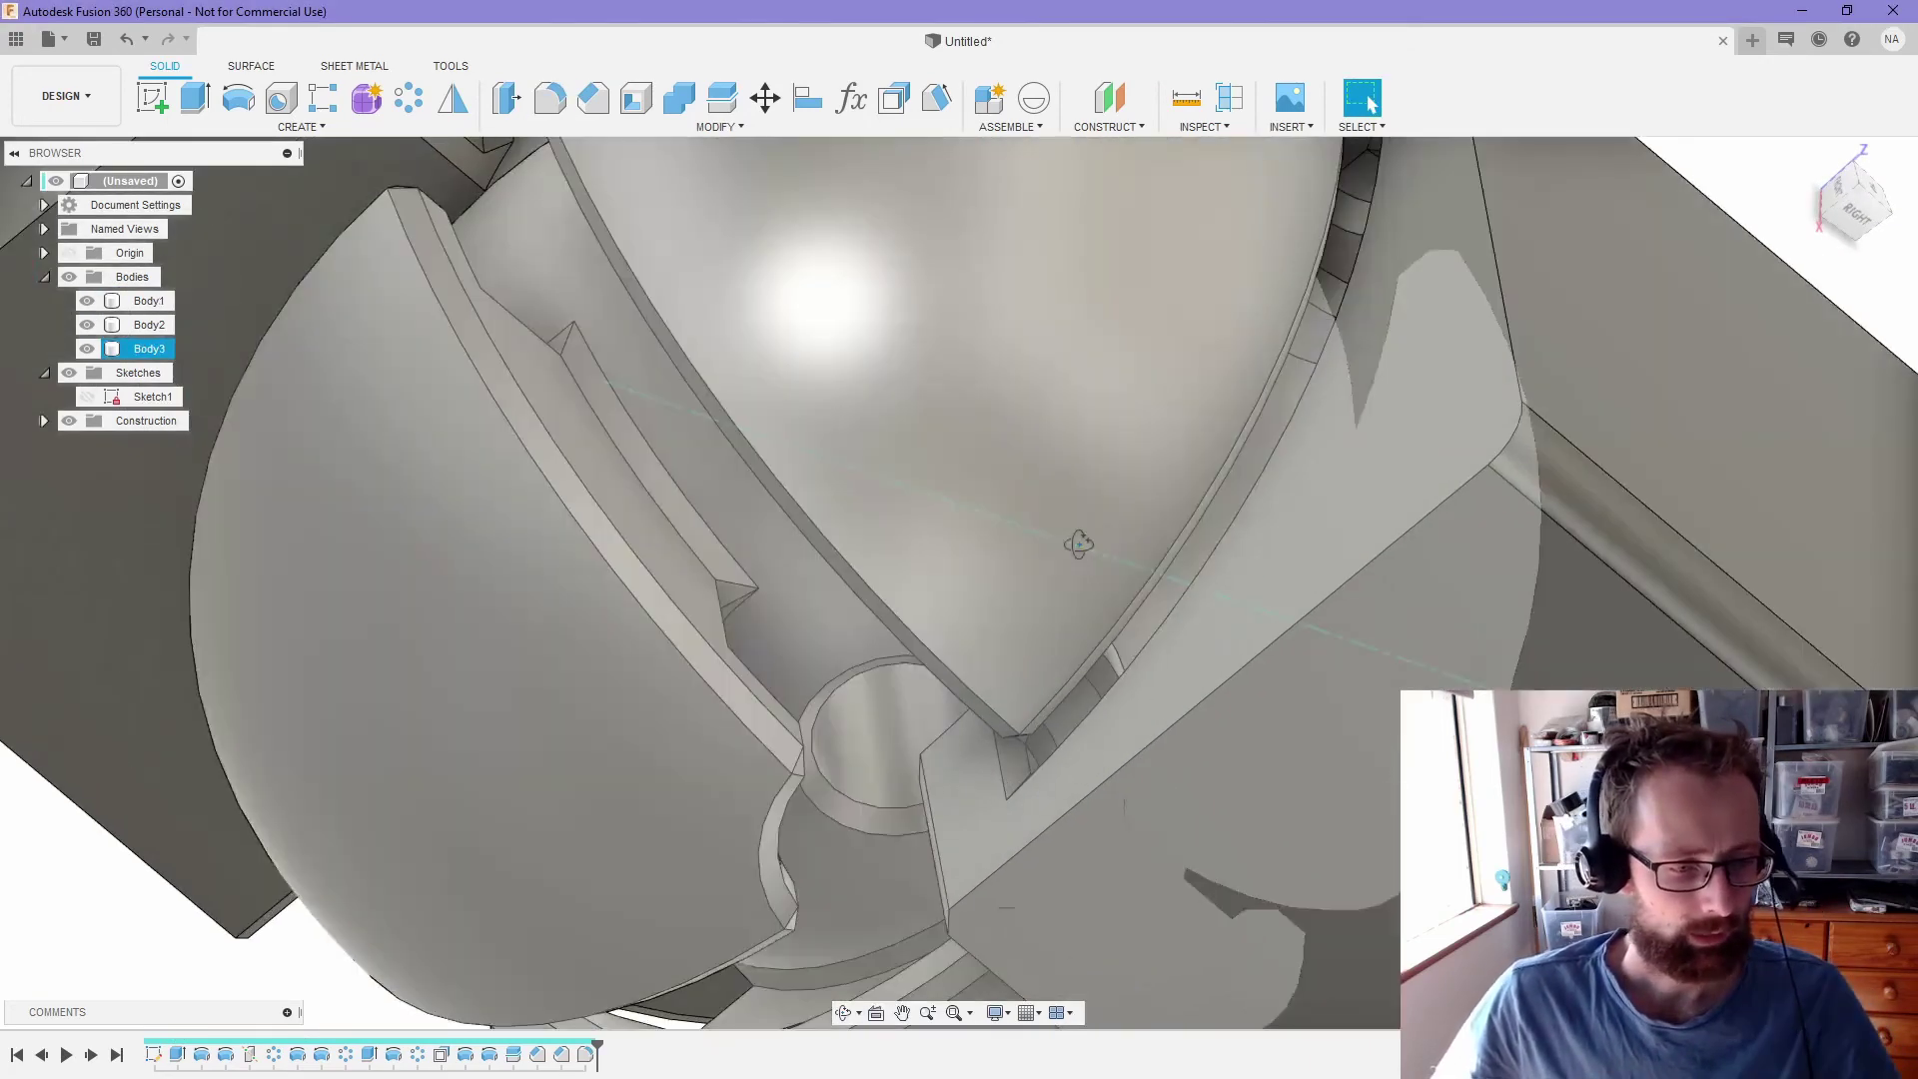
- Create a section analysis on the cube face and push the plane to -29 mm
middle_click_drag(1049, 600, 1143, 413, "shift")
key("Escape")
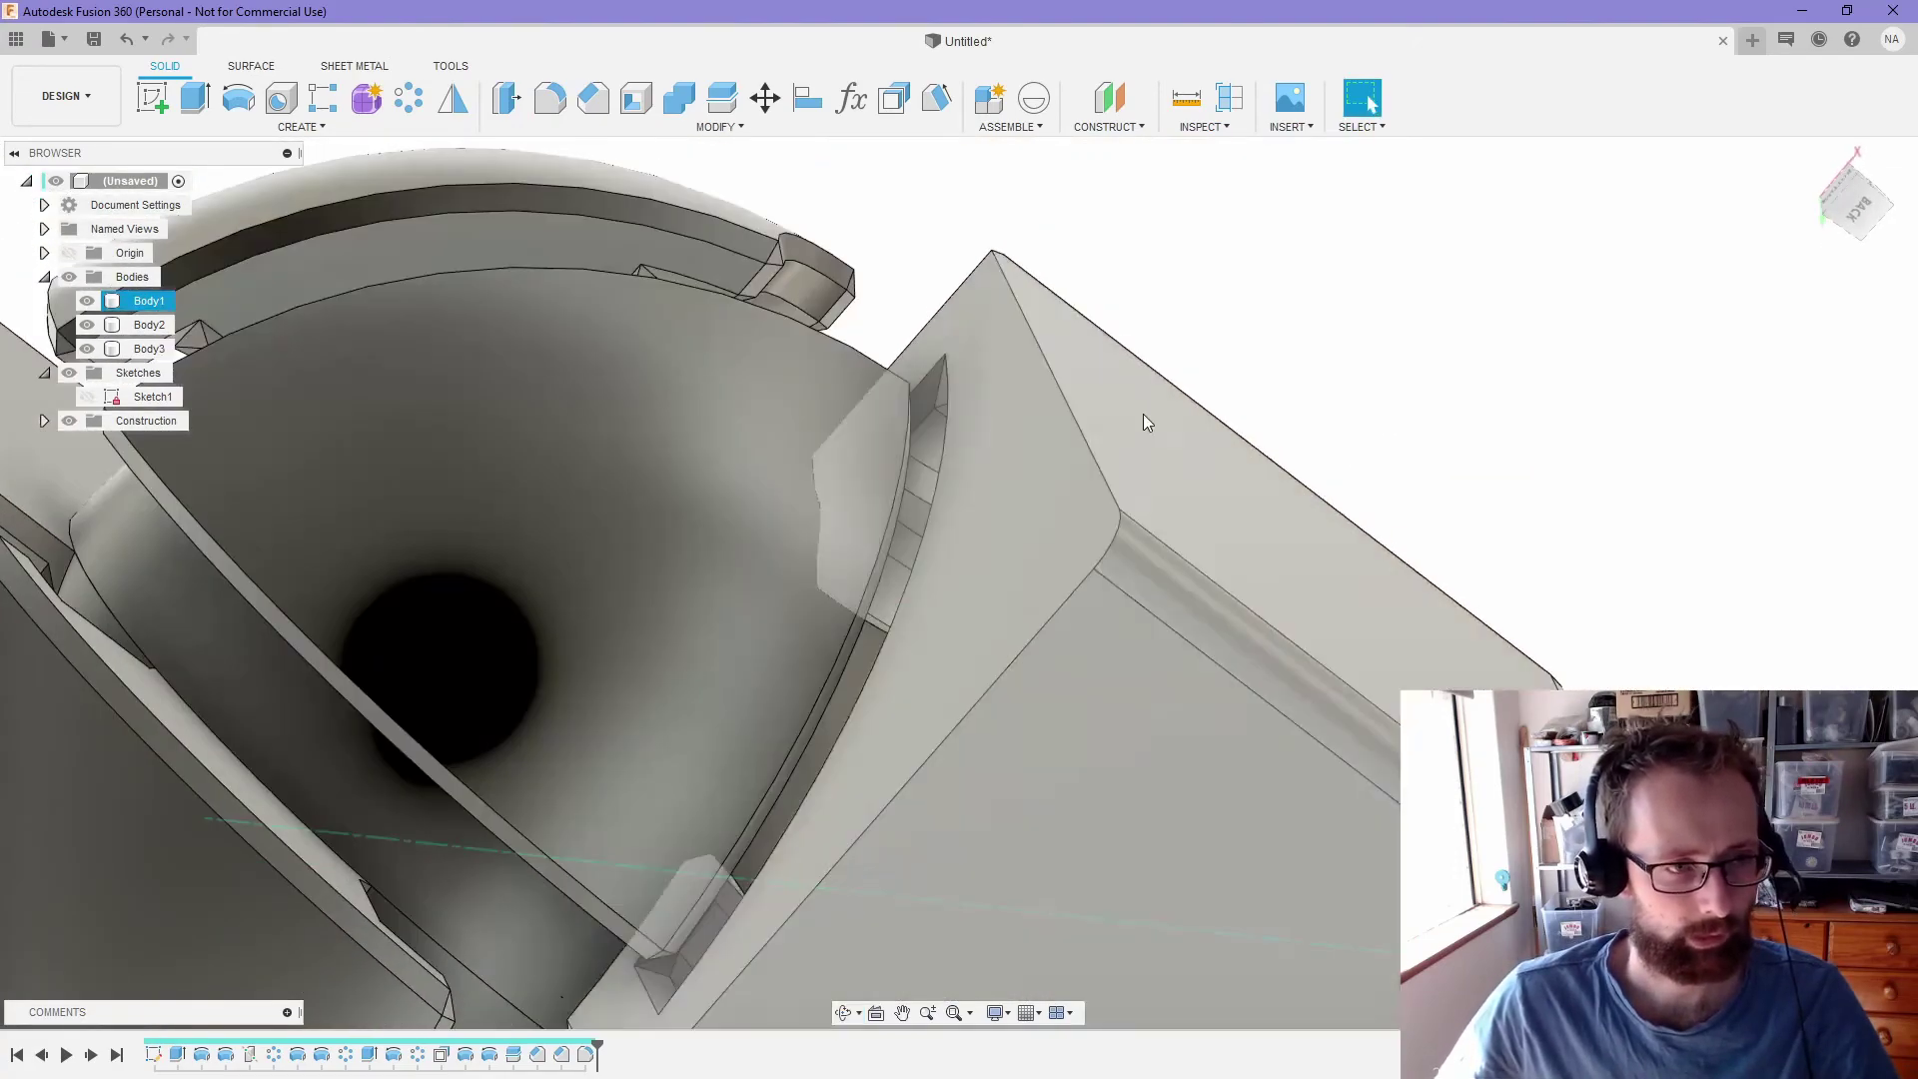
scroll(1142, 414, "down", 10)
left_click(1203, 127)
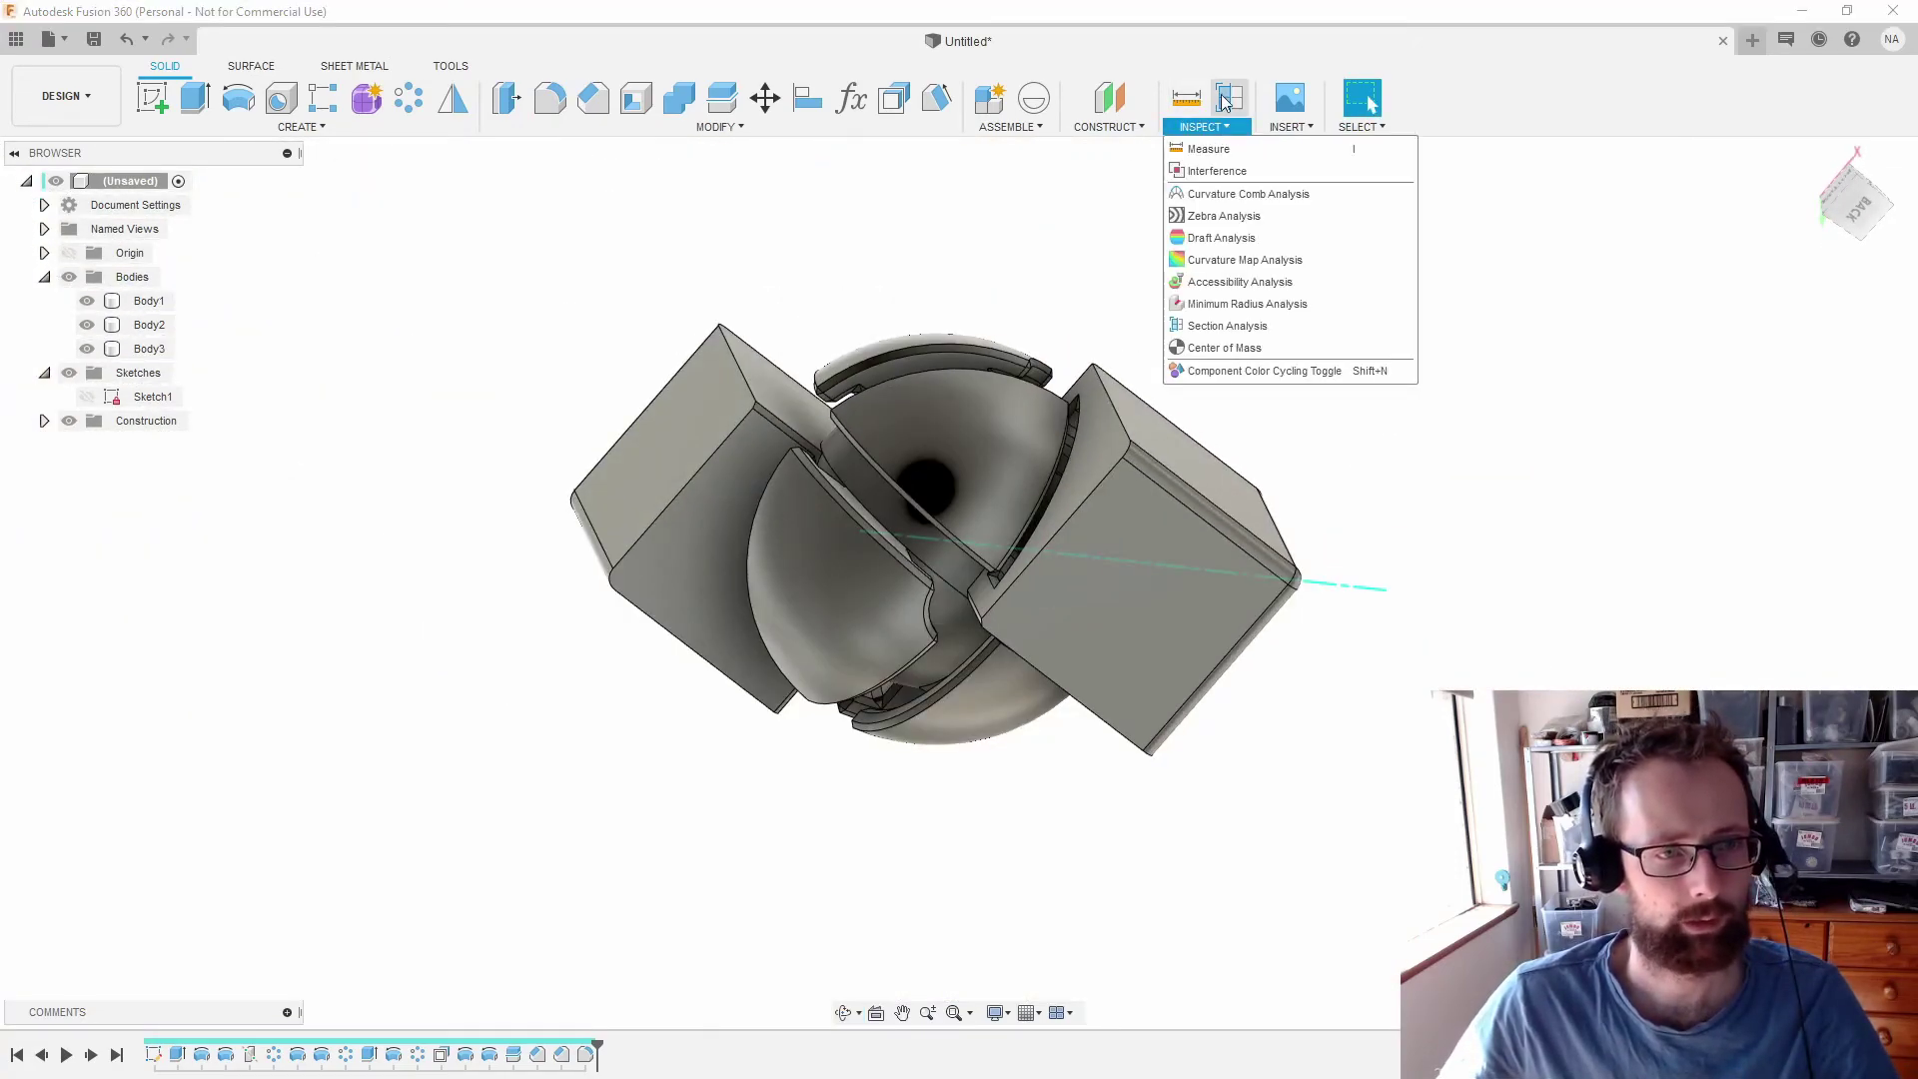
left_click(1229, 320)
left_click(1086, 460)
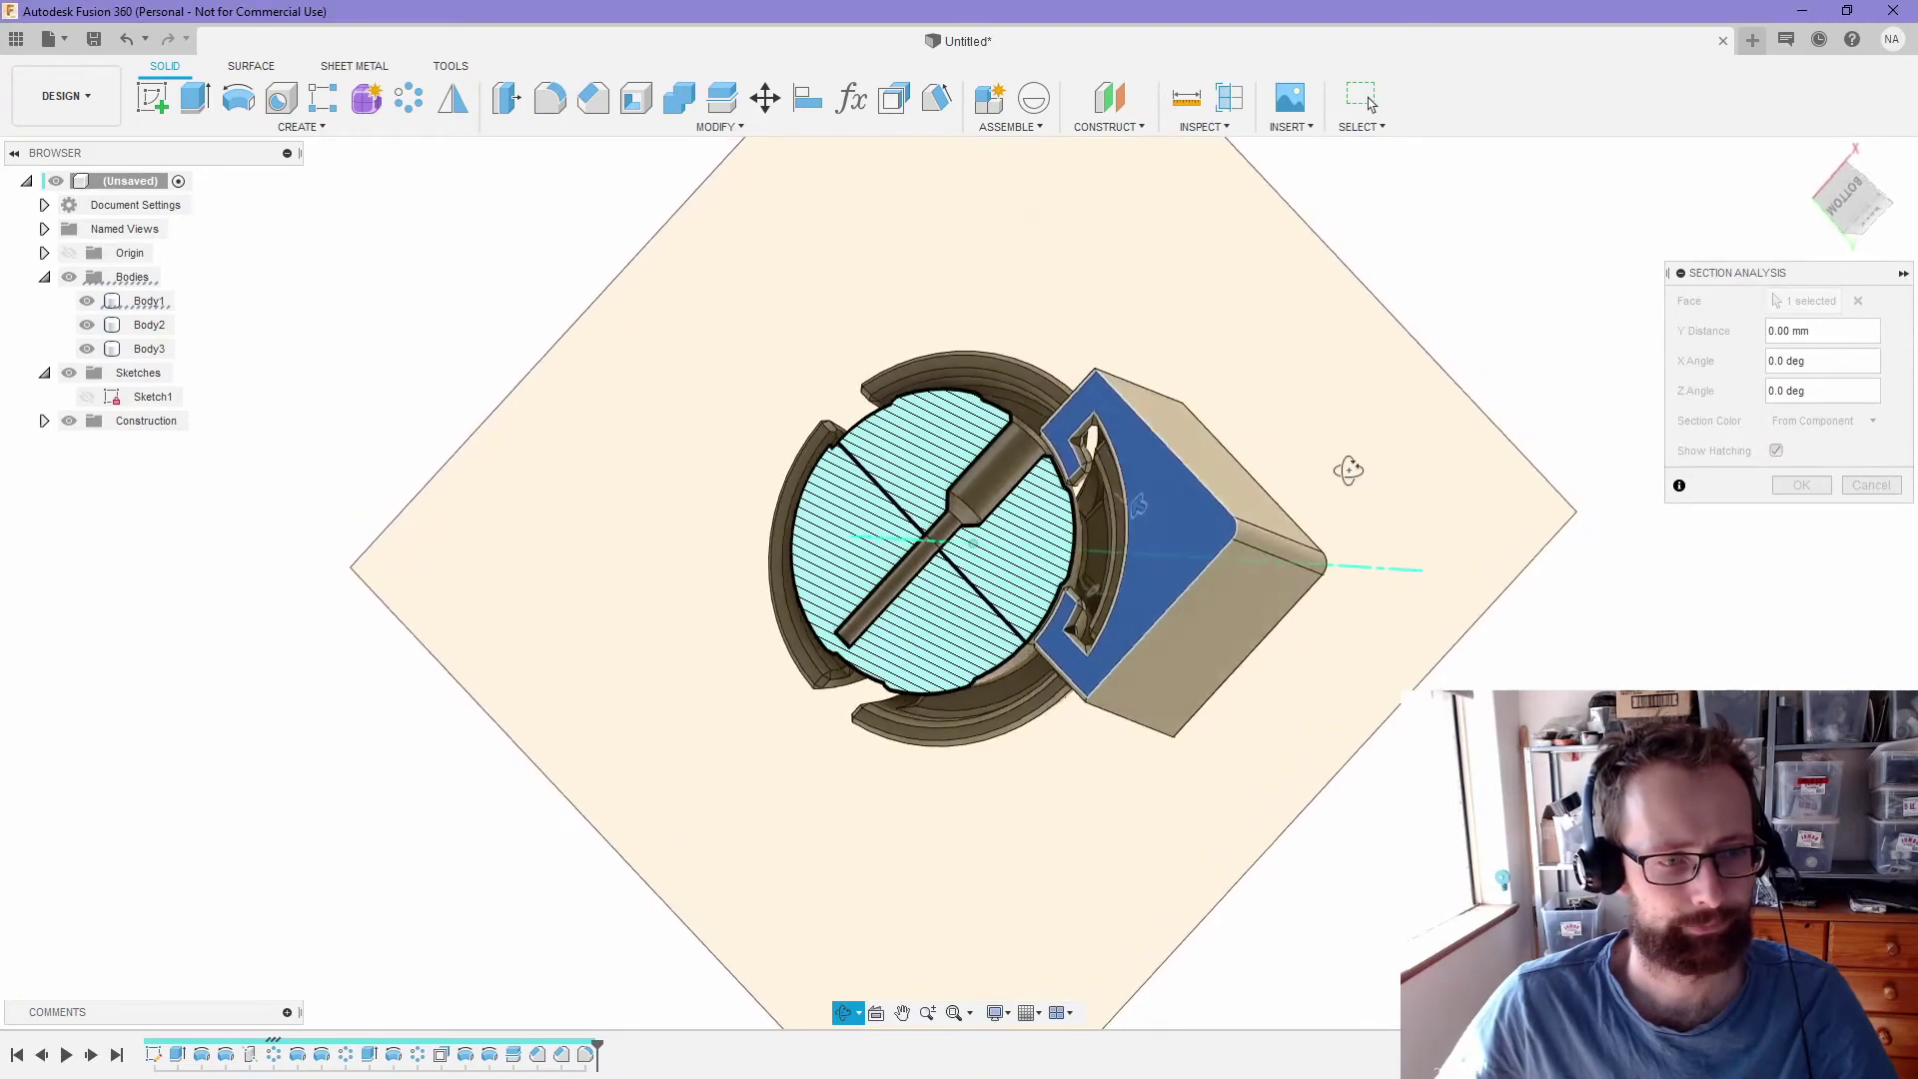
scroll(1119, 469, "up", 5)
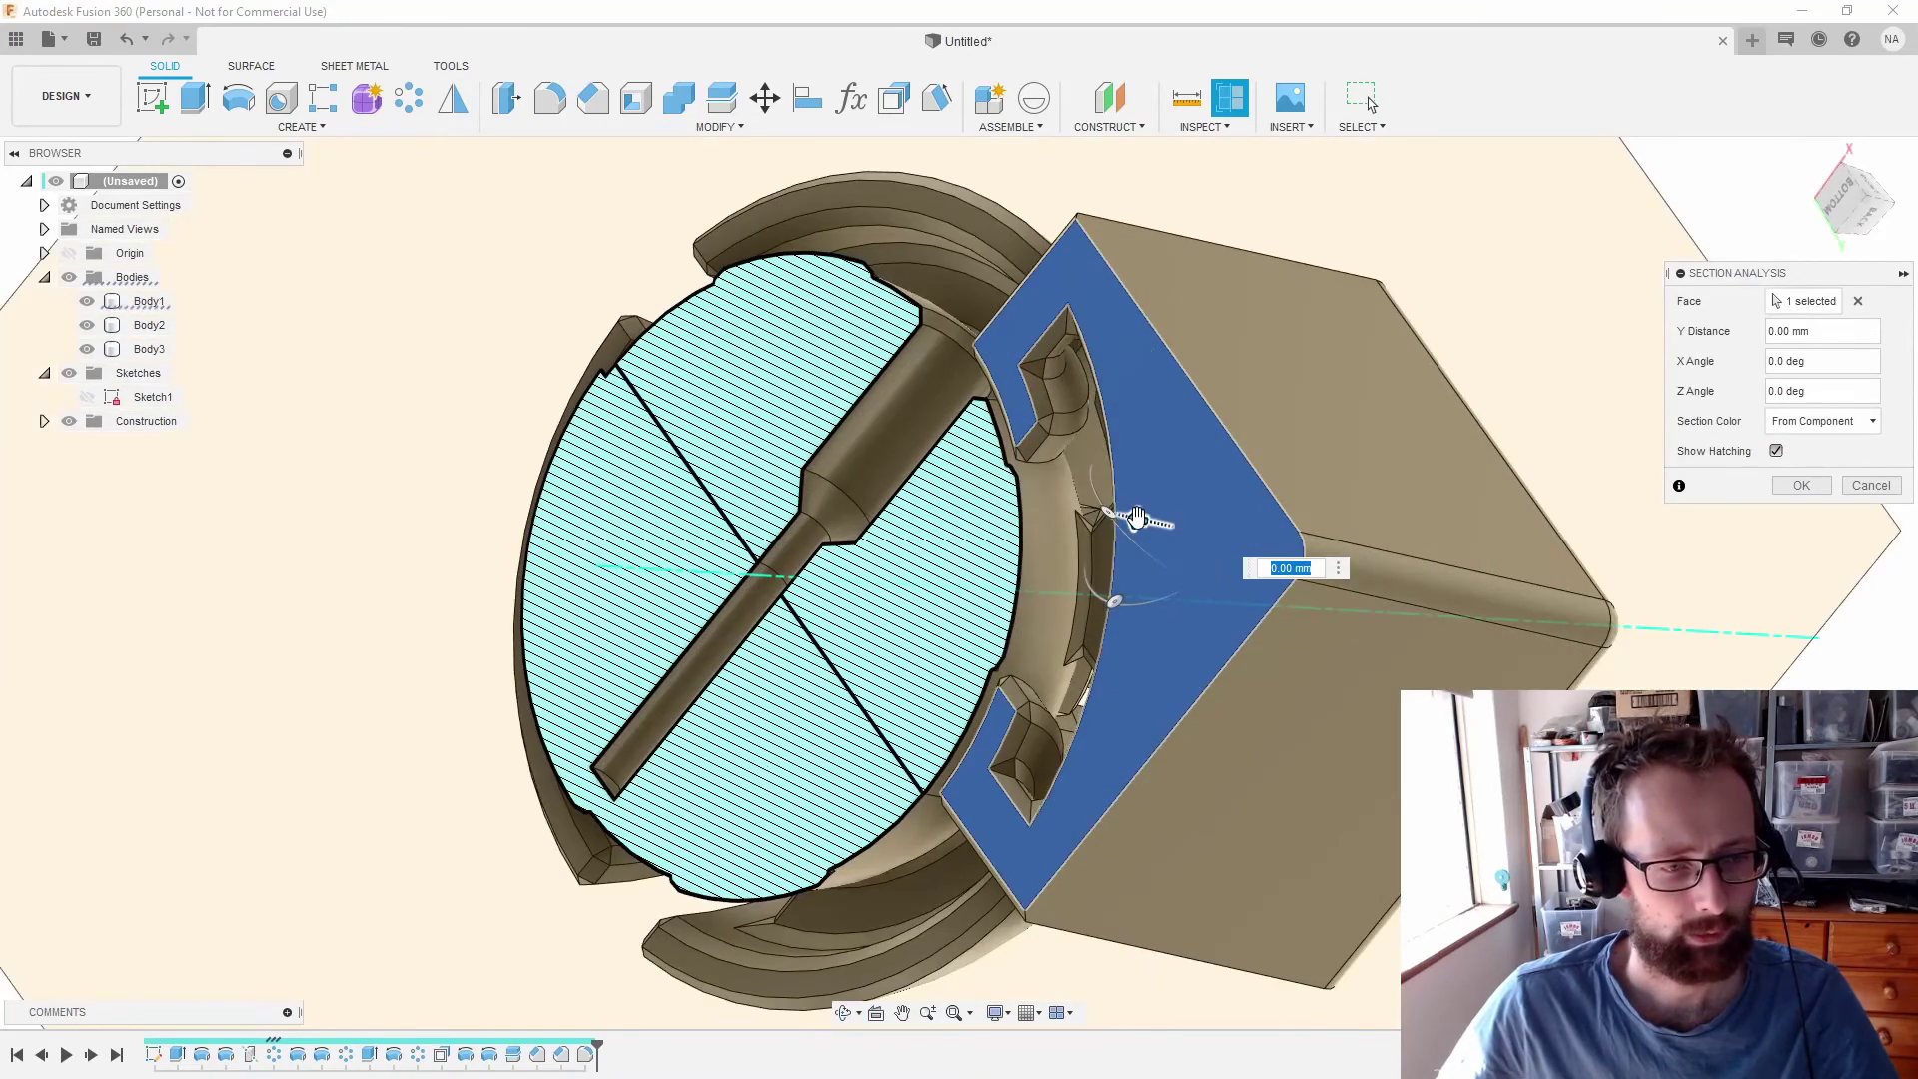
left_click_drag(1135, 523, 1215, 527)
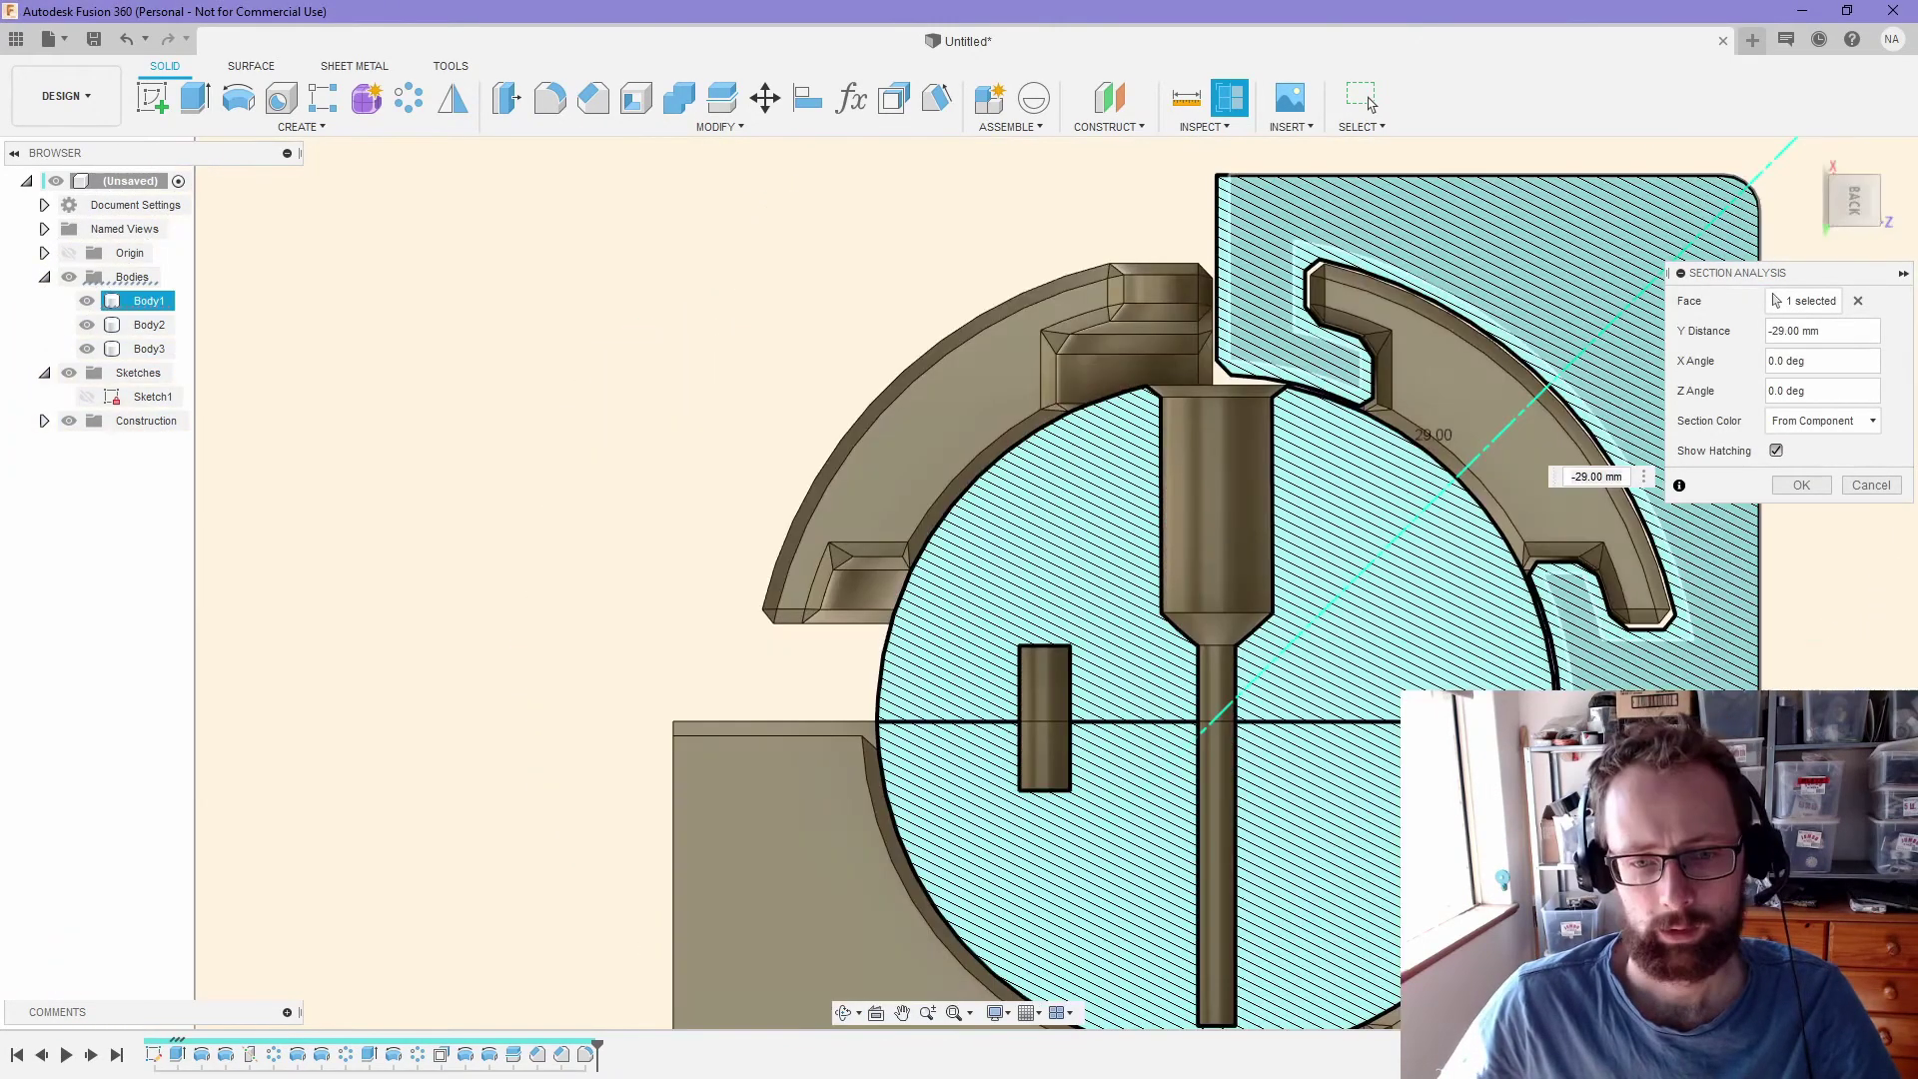
- Pan, zoom and orbit to examine the hatched sphere interior and groove clearances
scroll(1526, 487, "up", 10)
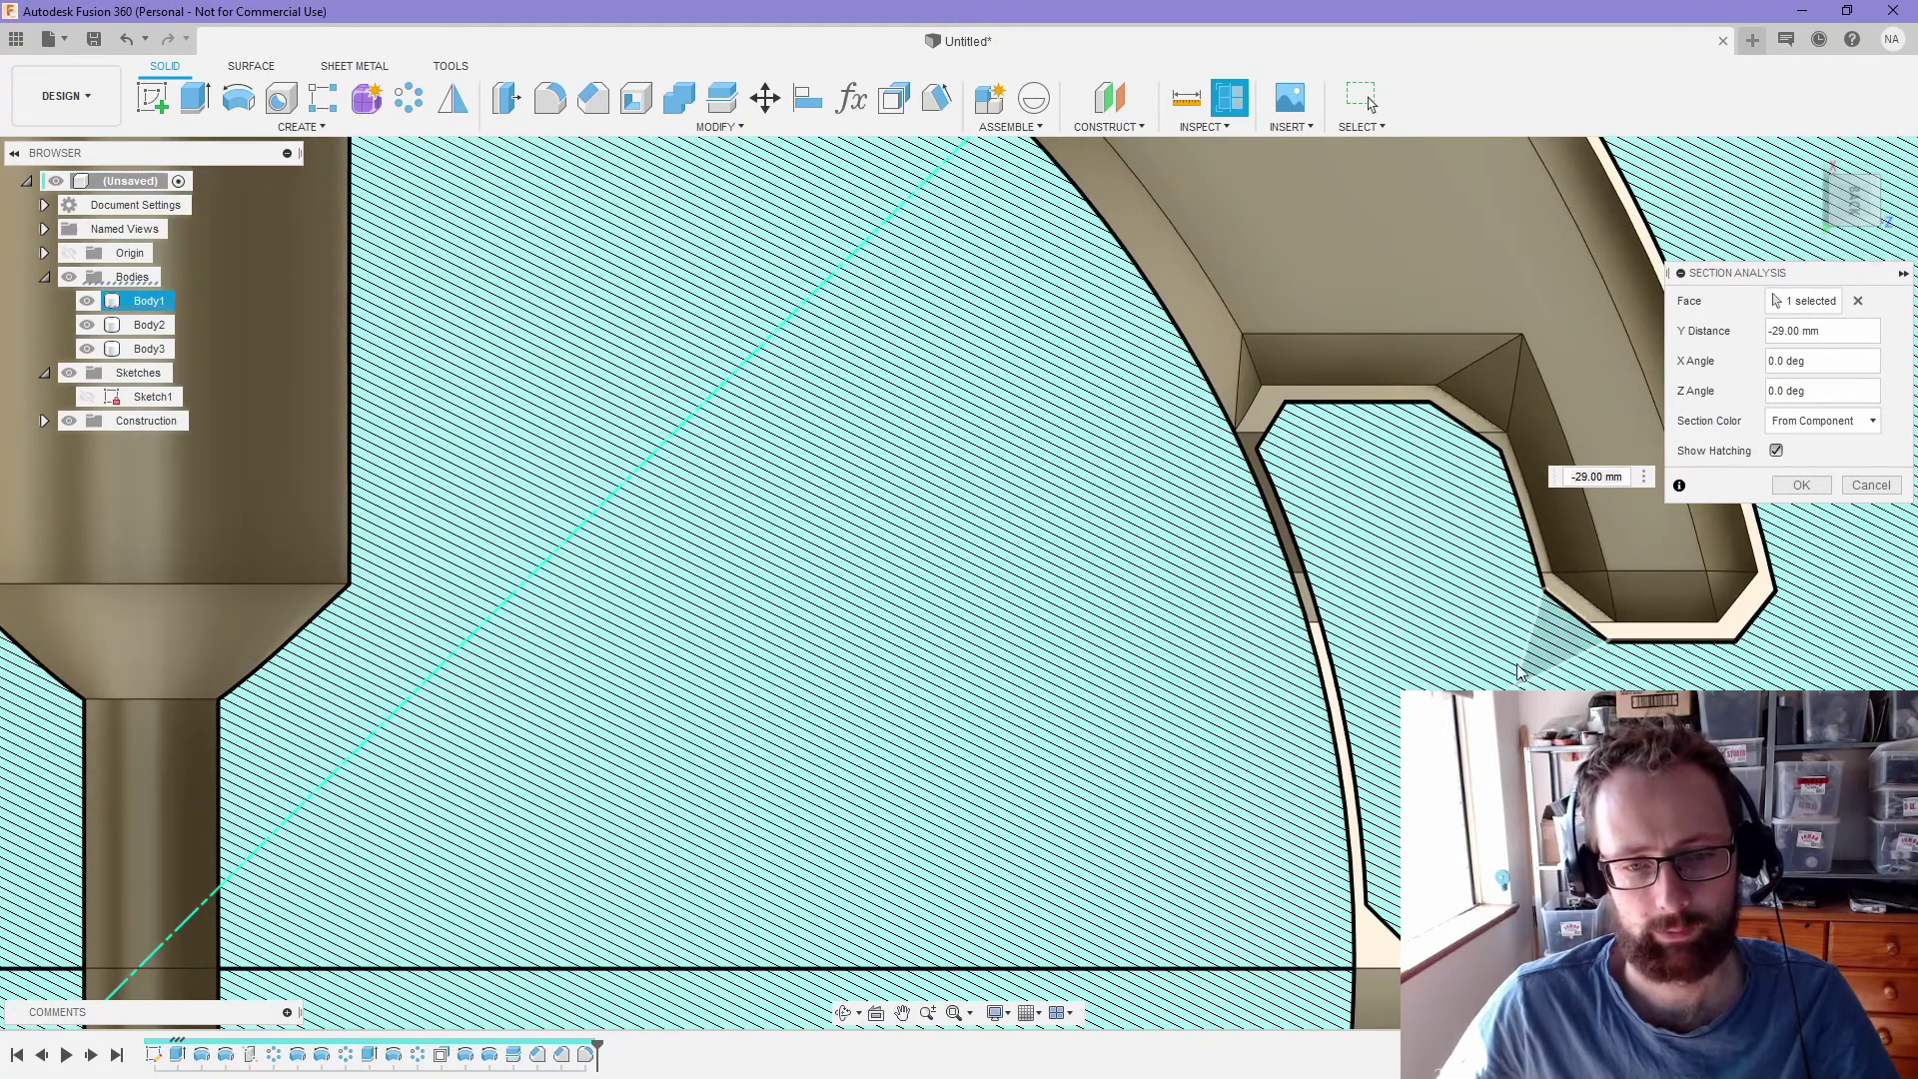
middle_click_drag(1286, 612, 862, 538)
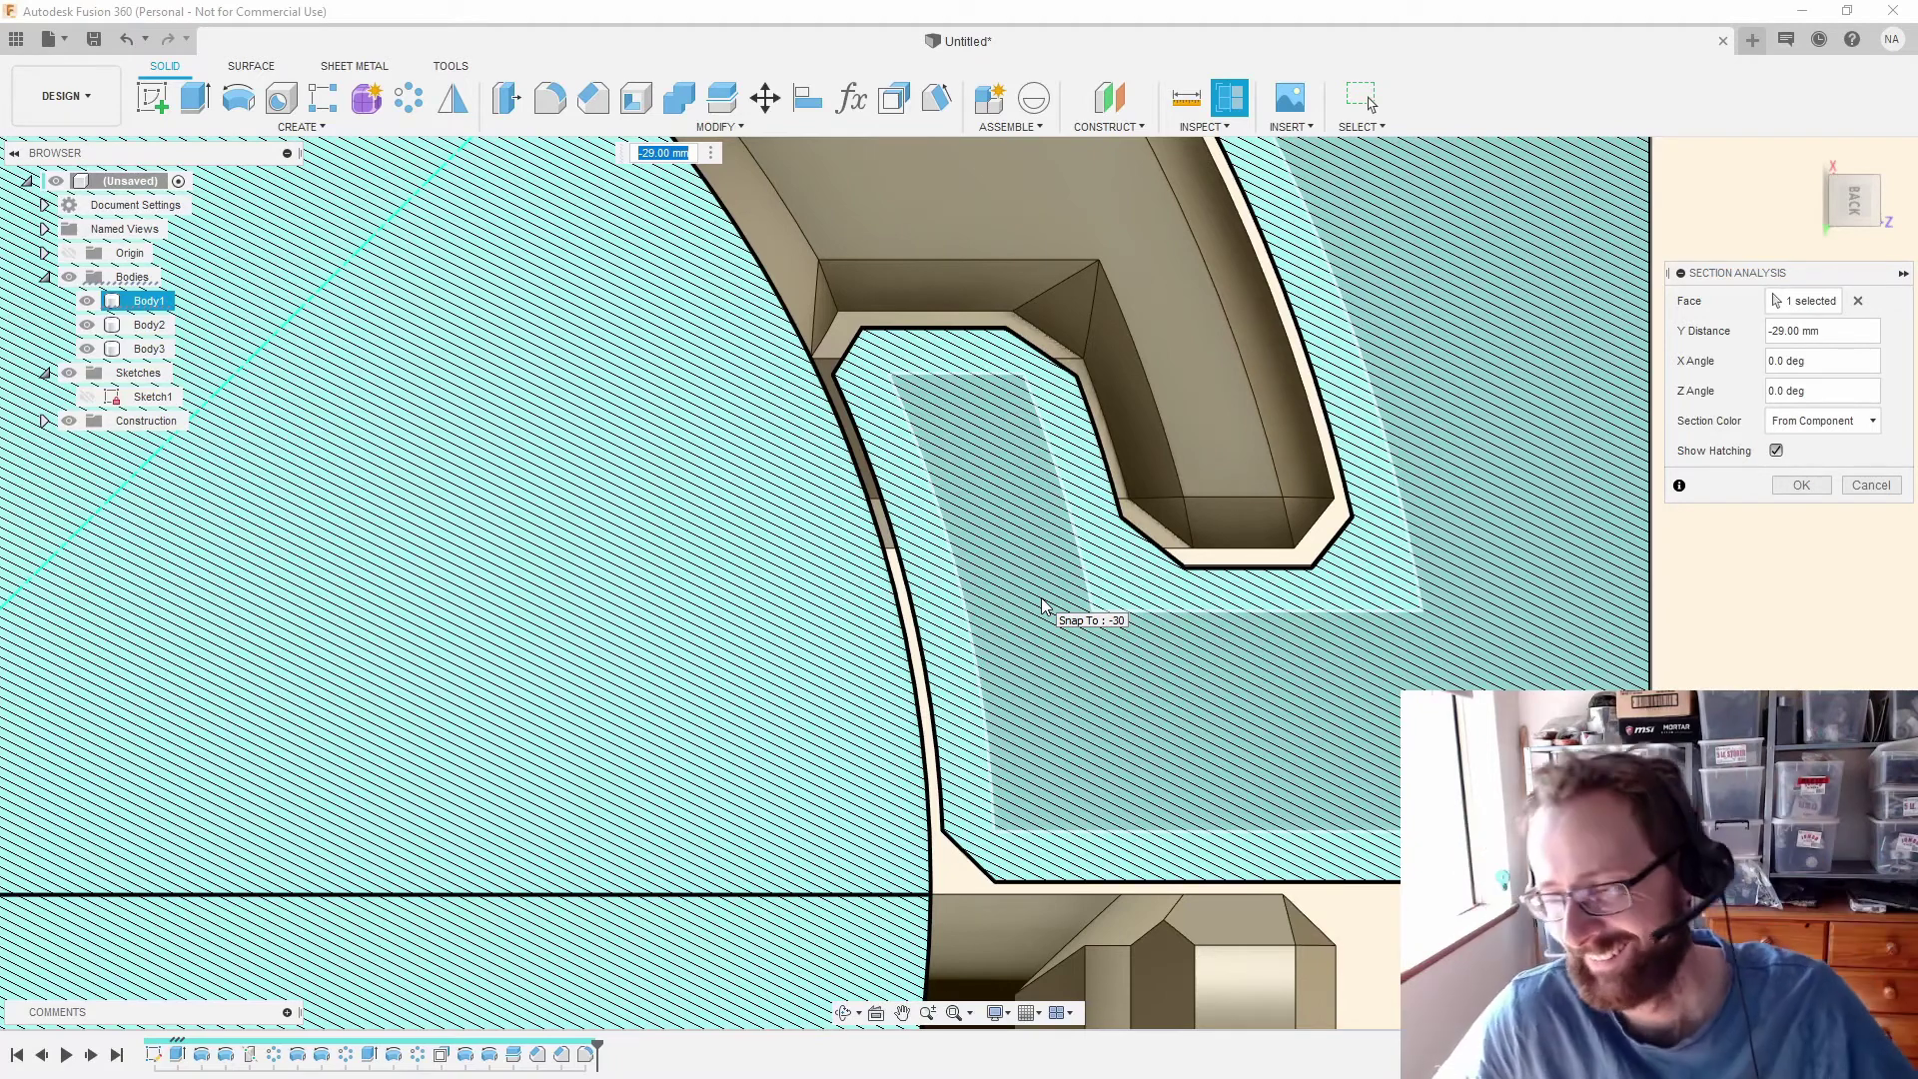
scroll(620, 629, "down", 6)
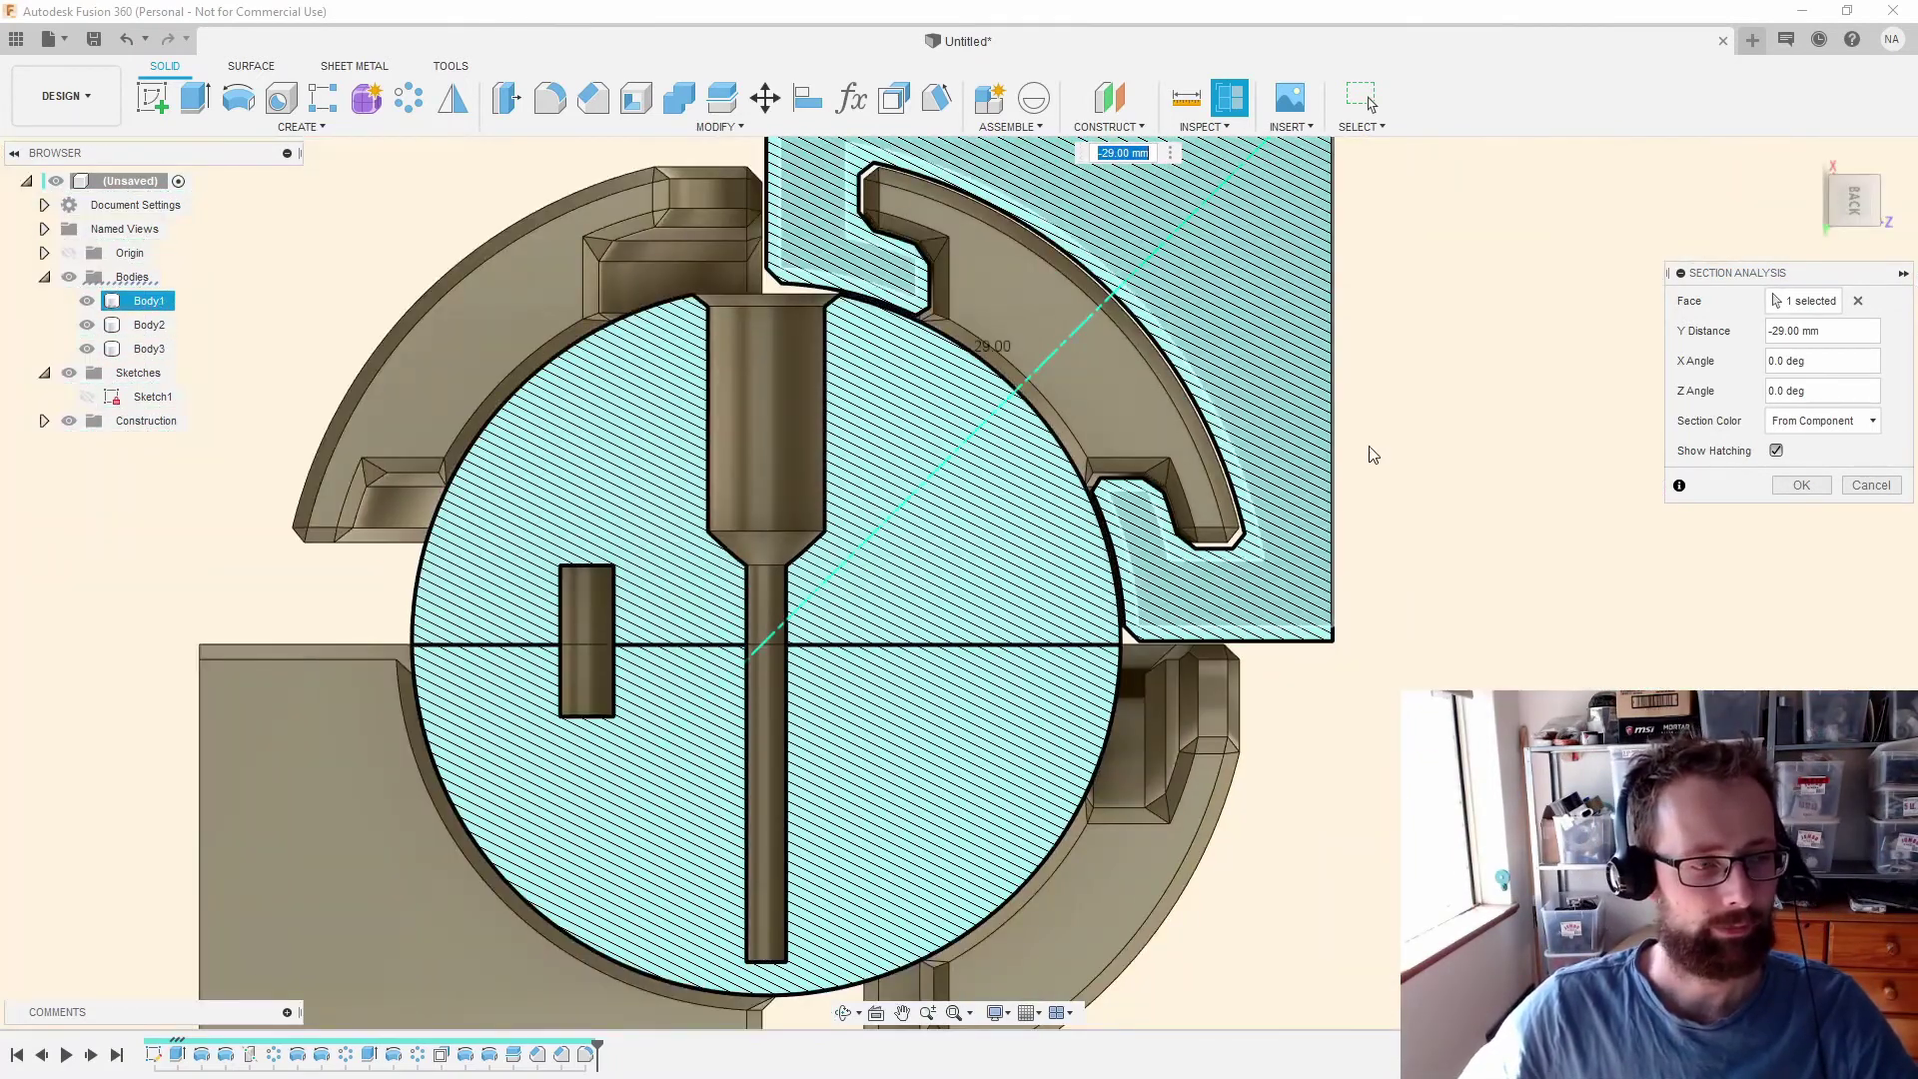
middle_click_drag(1373, 454, 1422, 457, "shift")
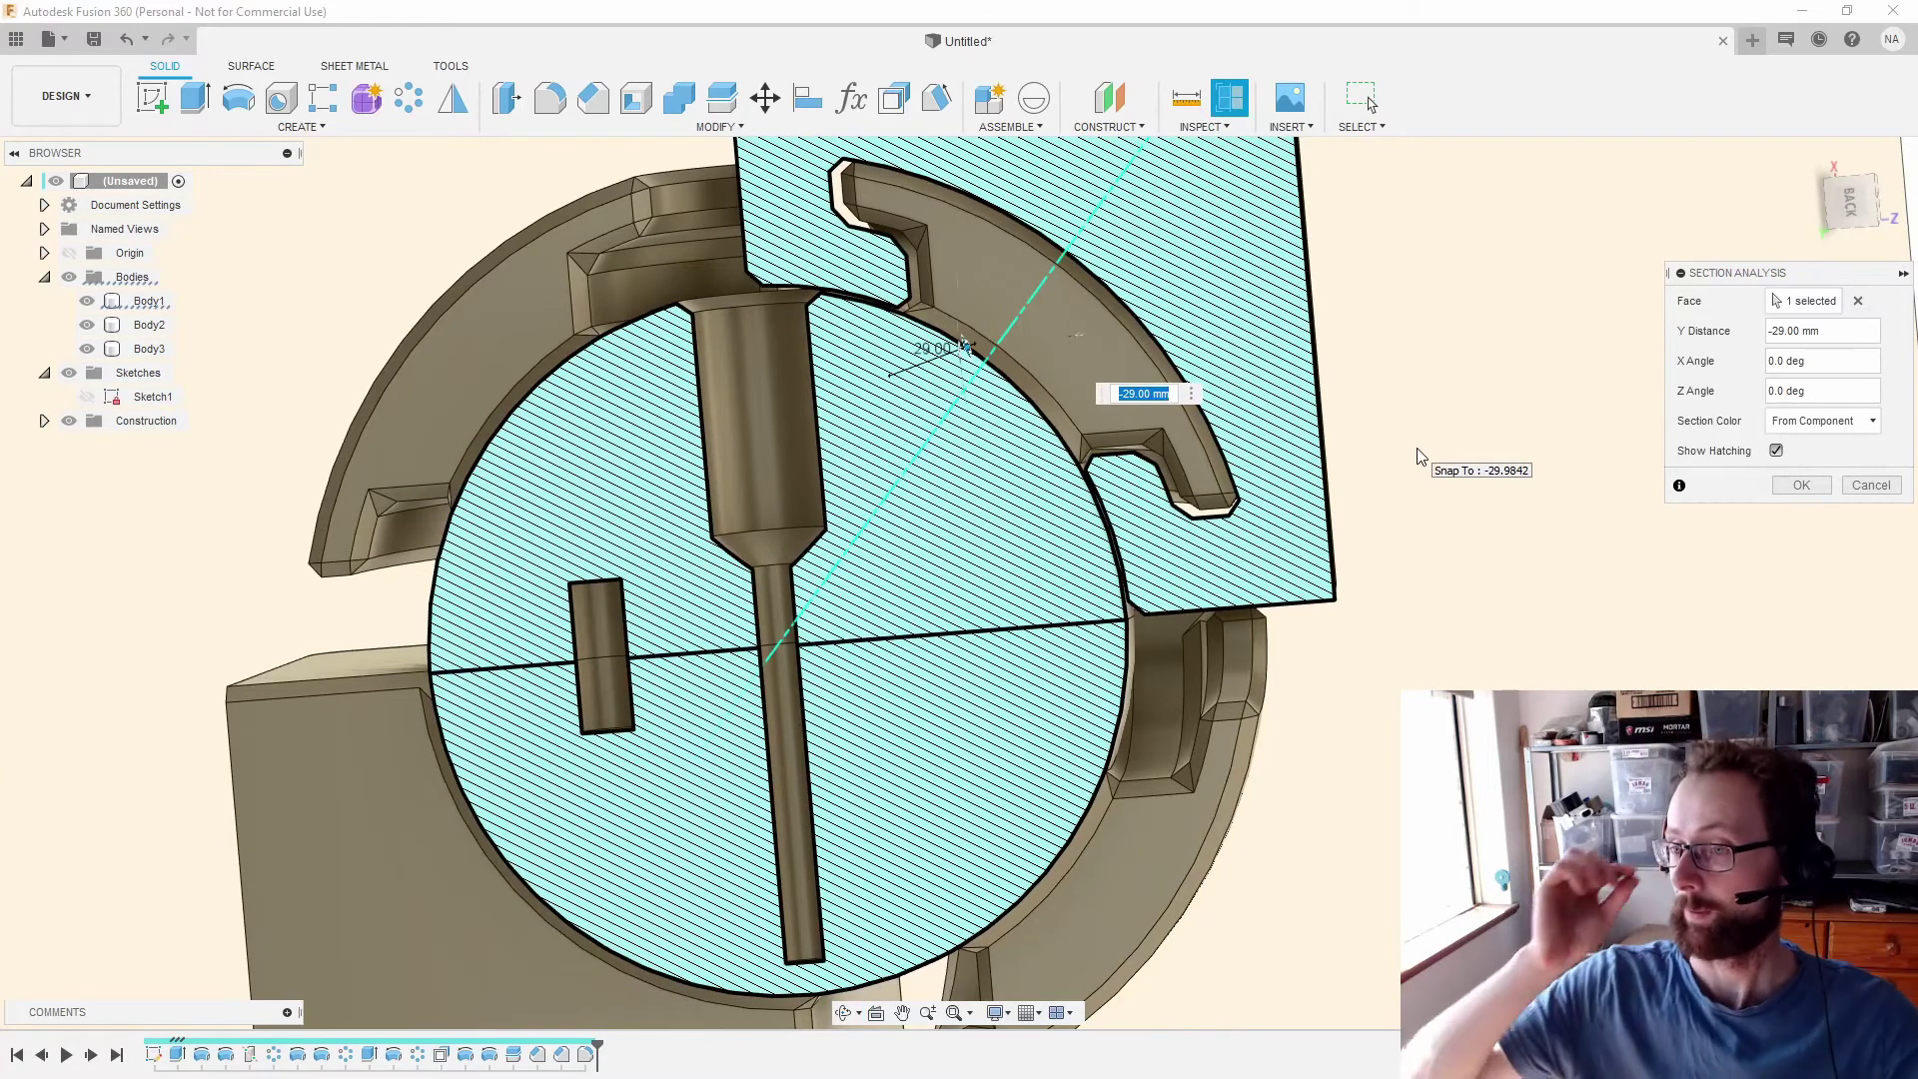
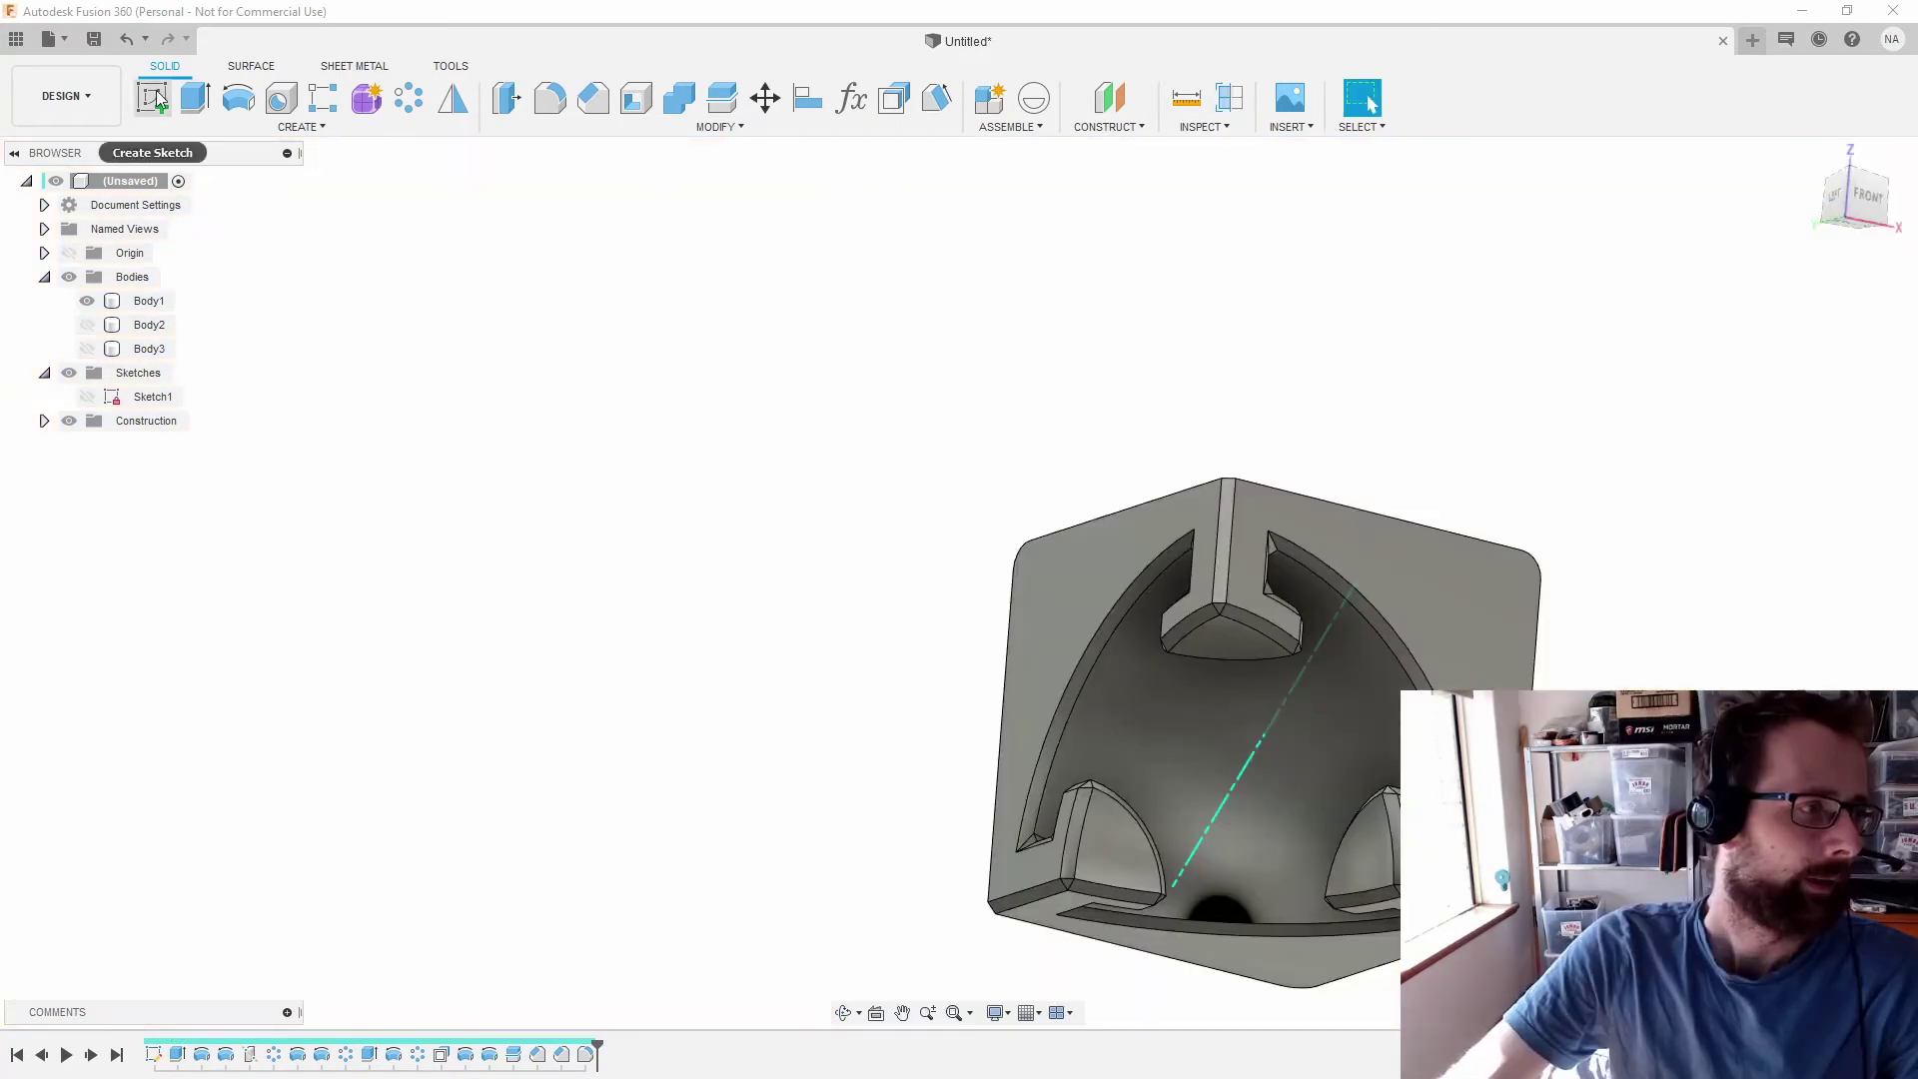
- Start a sketch on the cube's bottom face and project the inner wedge face into it
left_click(156, 90)
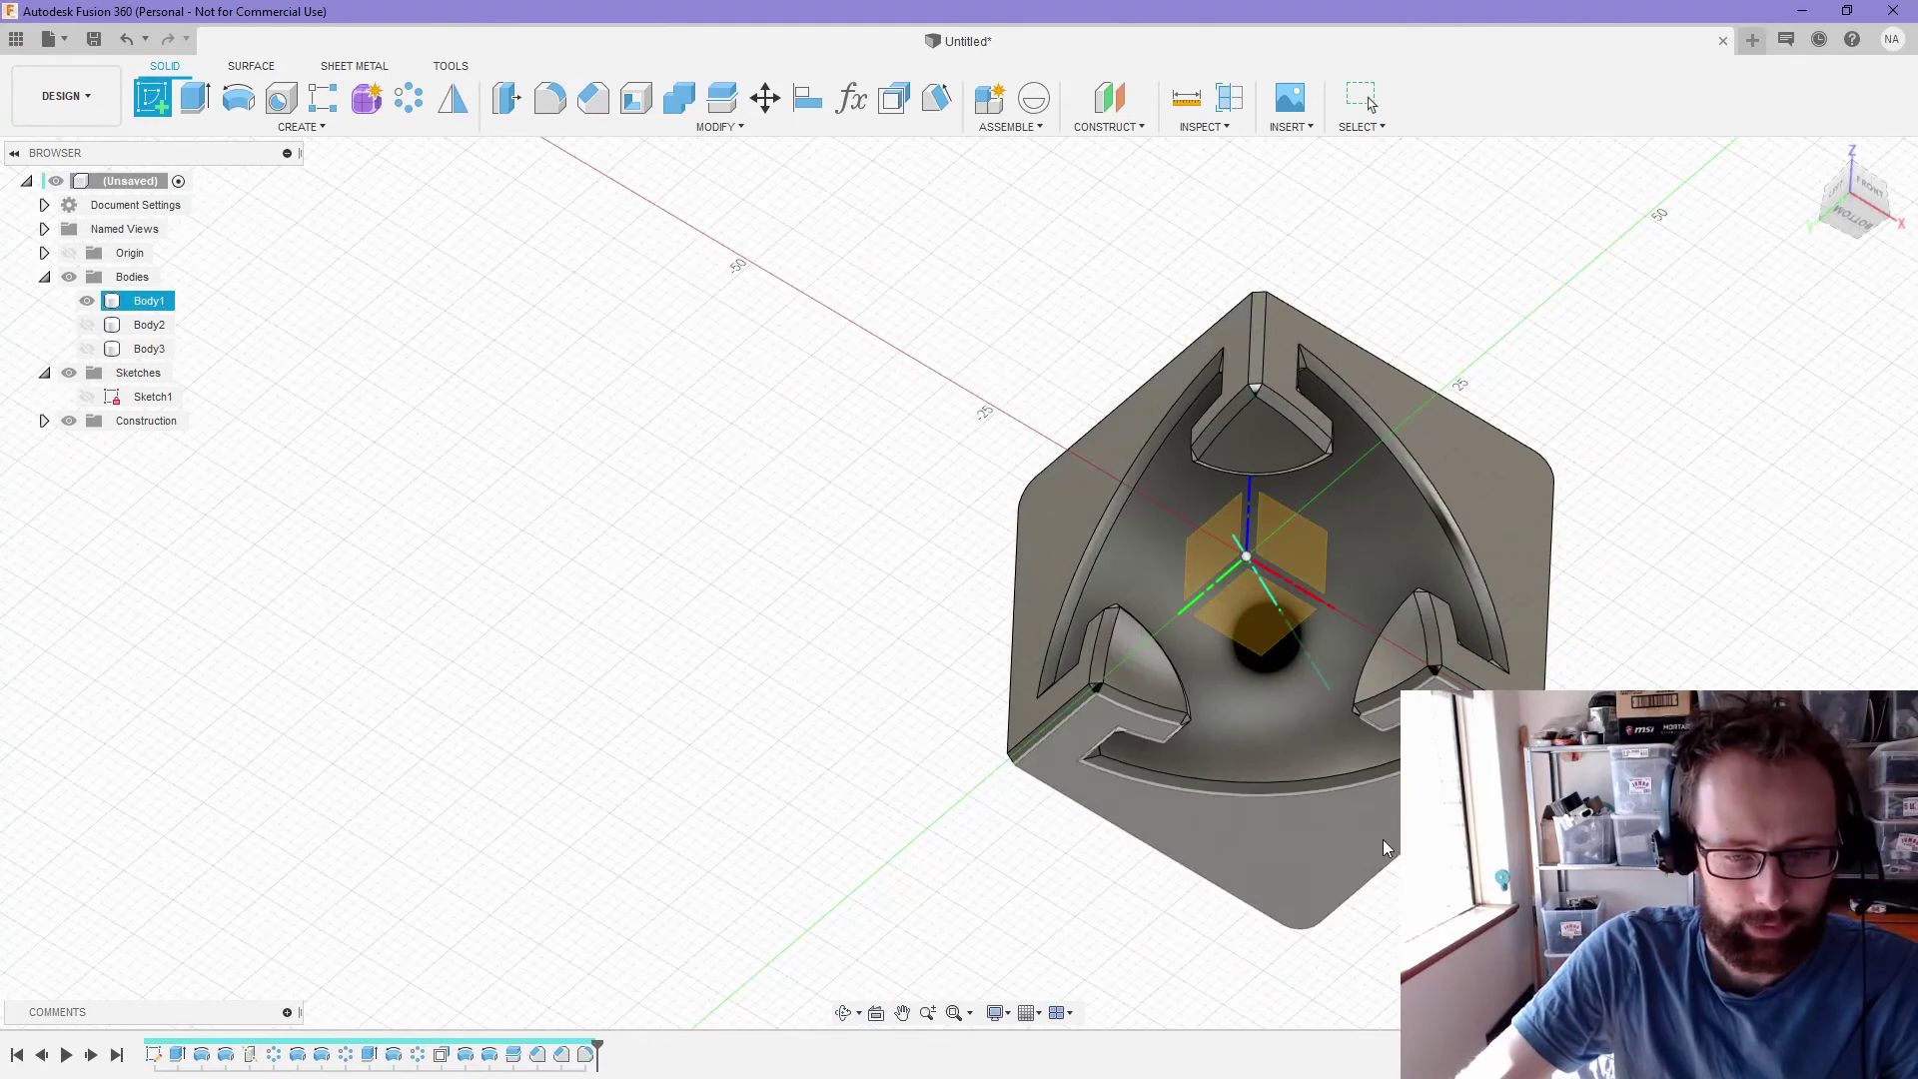
left_click(1383, 839)
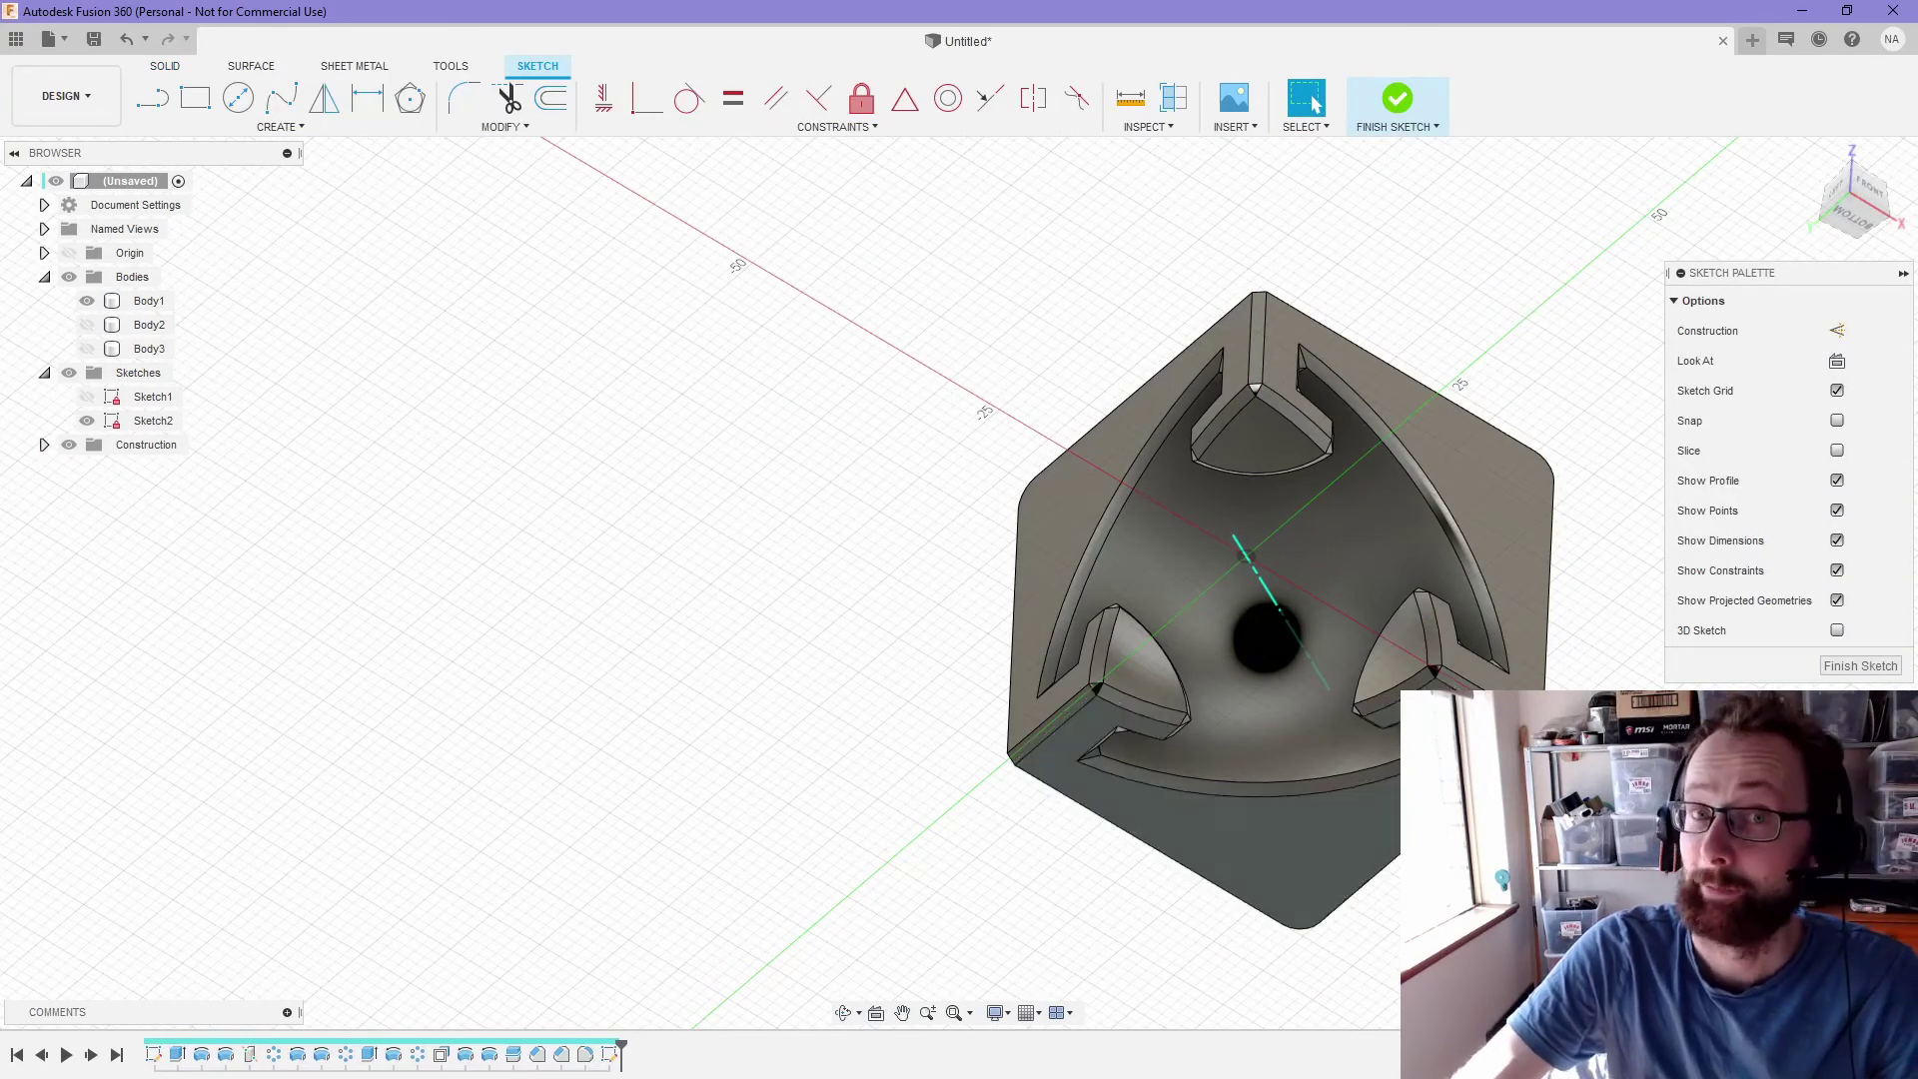
mouse_move(1609, 498)
middle_mouse_down("shift")
mouse_move(1391, 398)
mouse_move(1299, 401)
middle_mouse_up("shift")
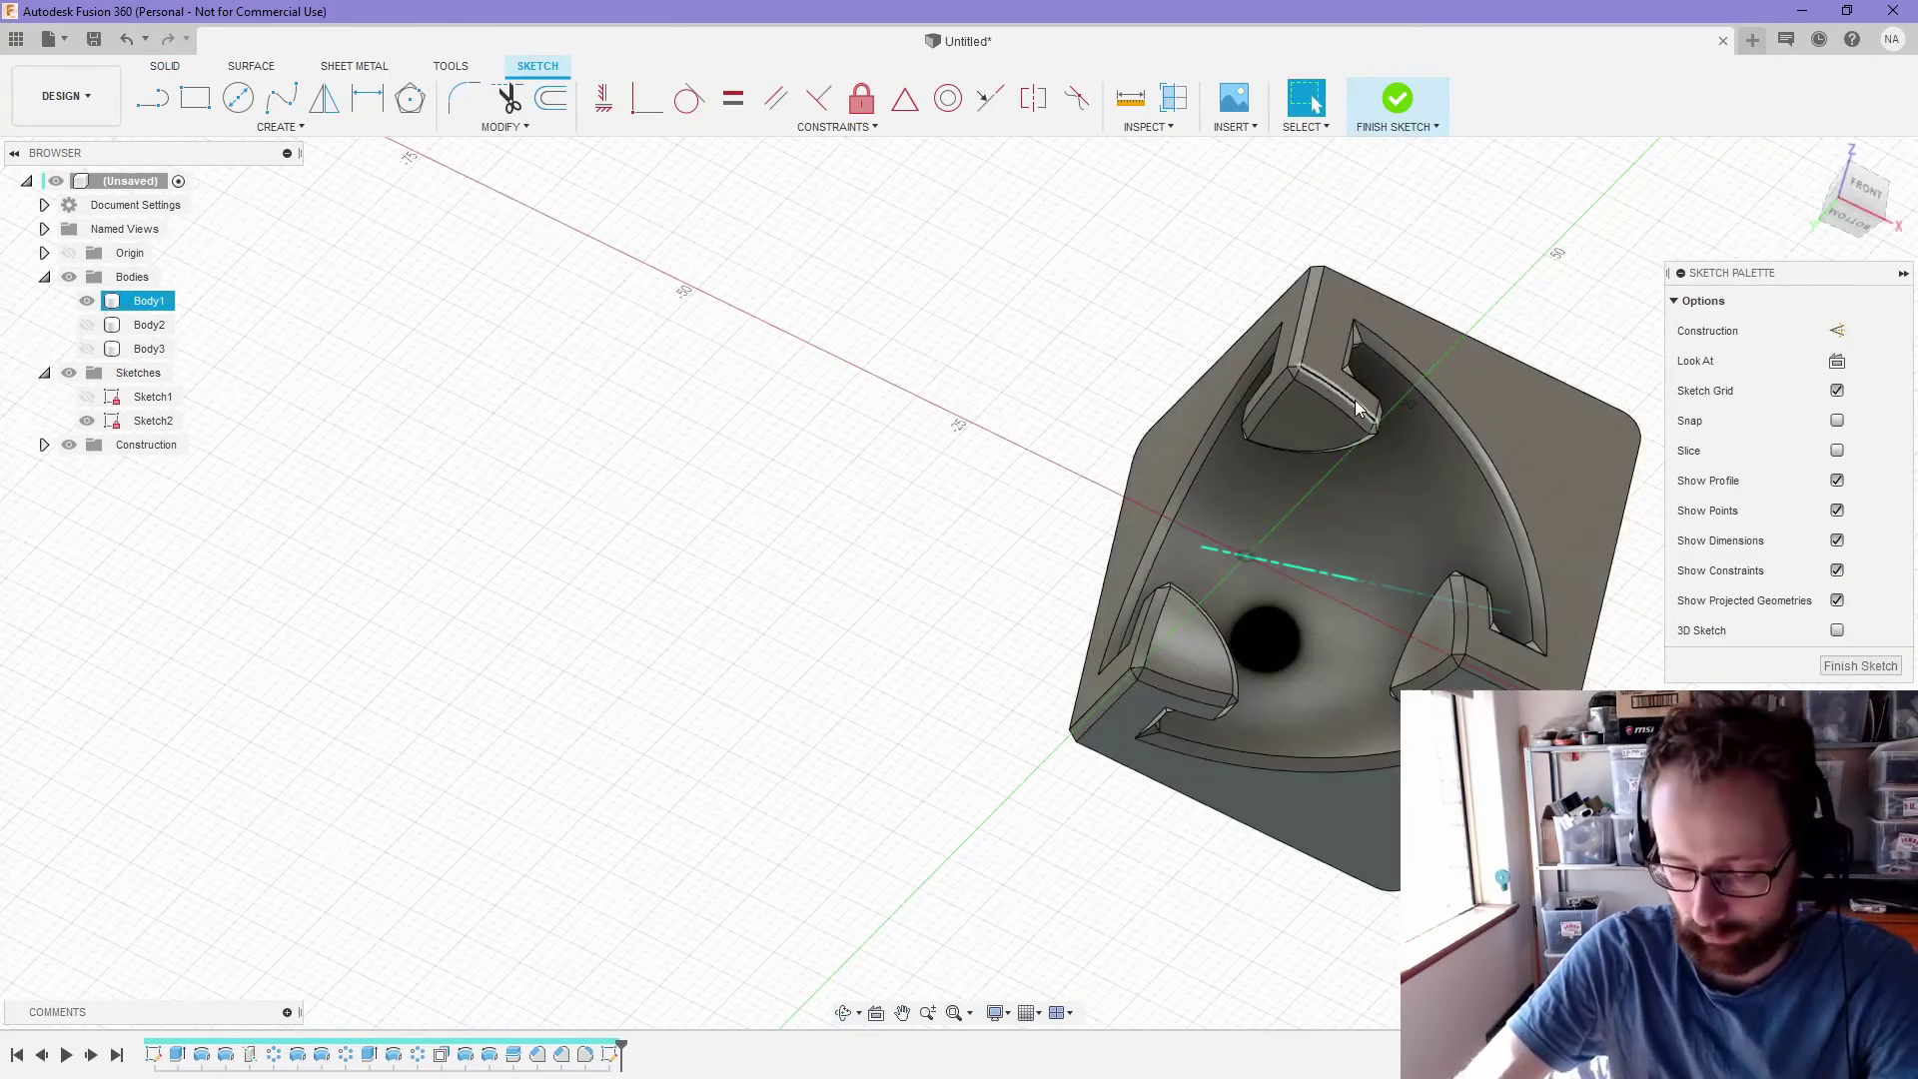
key("p")
left_click(1299, 422)
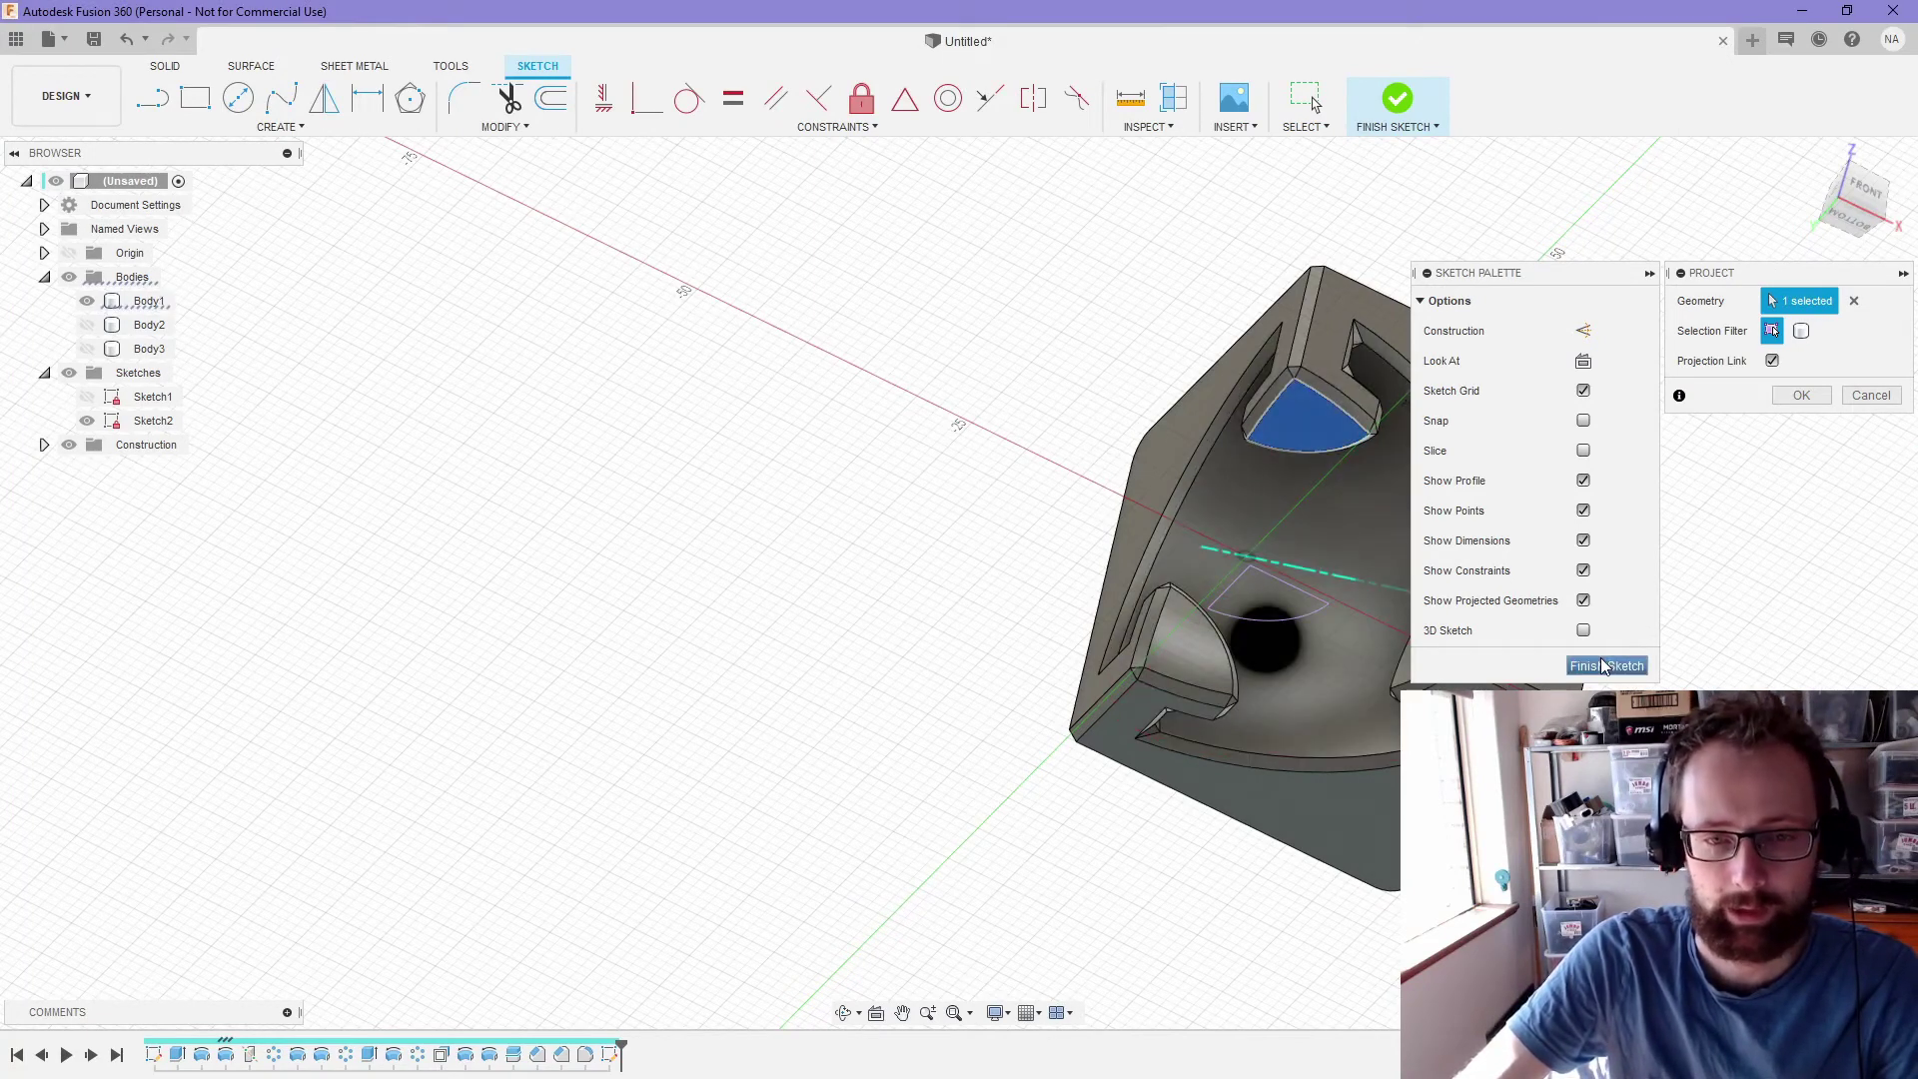
left_click(1801, 395)
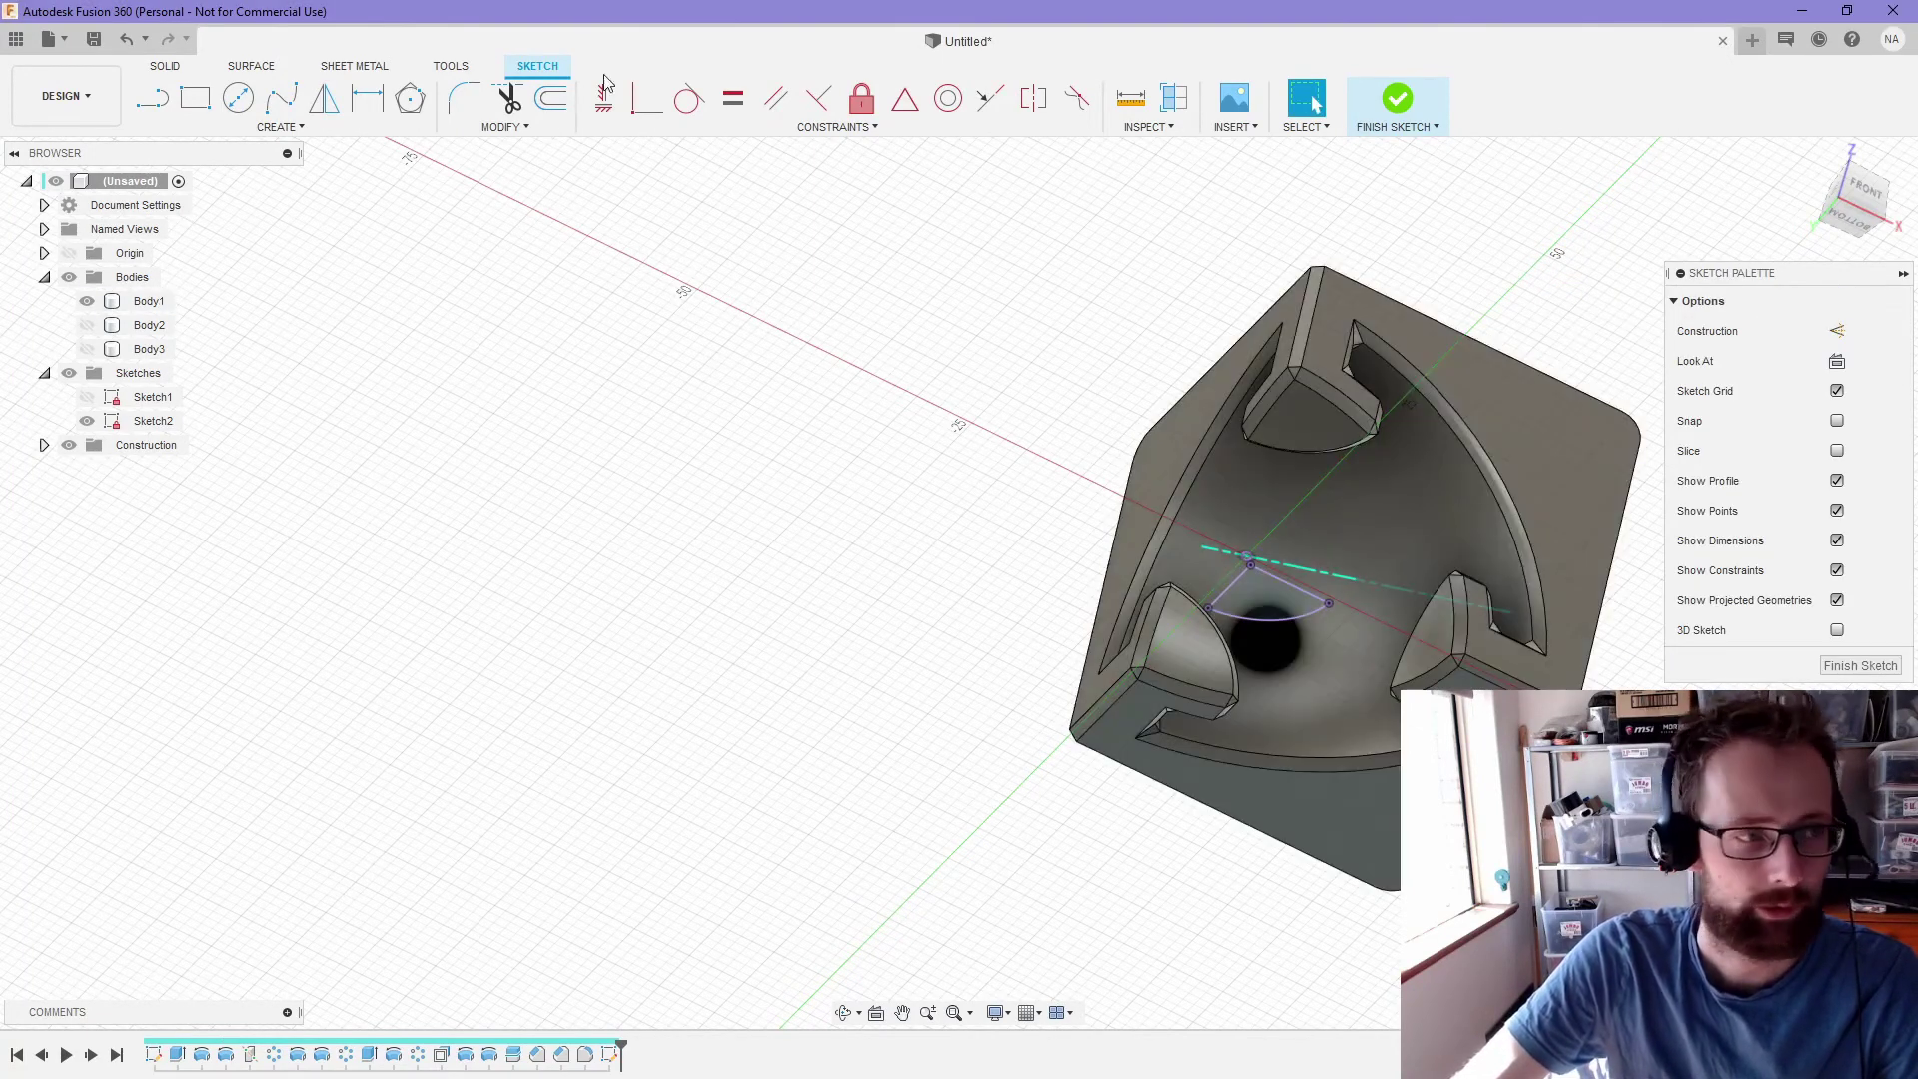
- Offset the projected wedge outline by -2 mm and finish the sketch
left_click(551, 98)
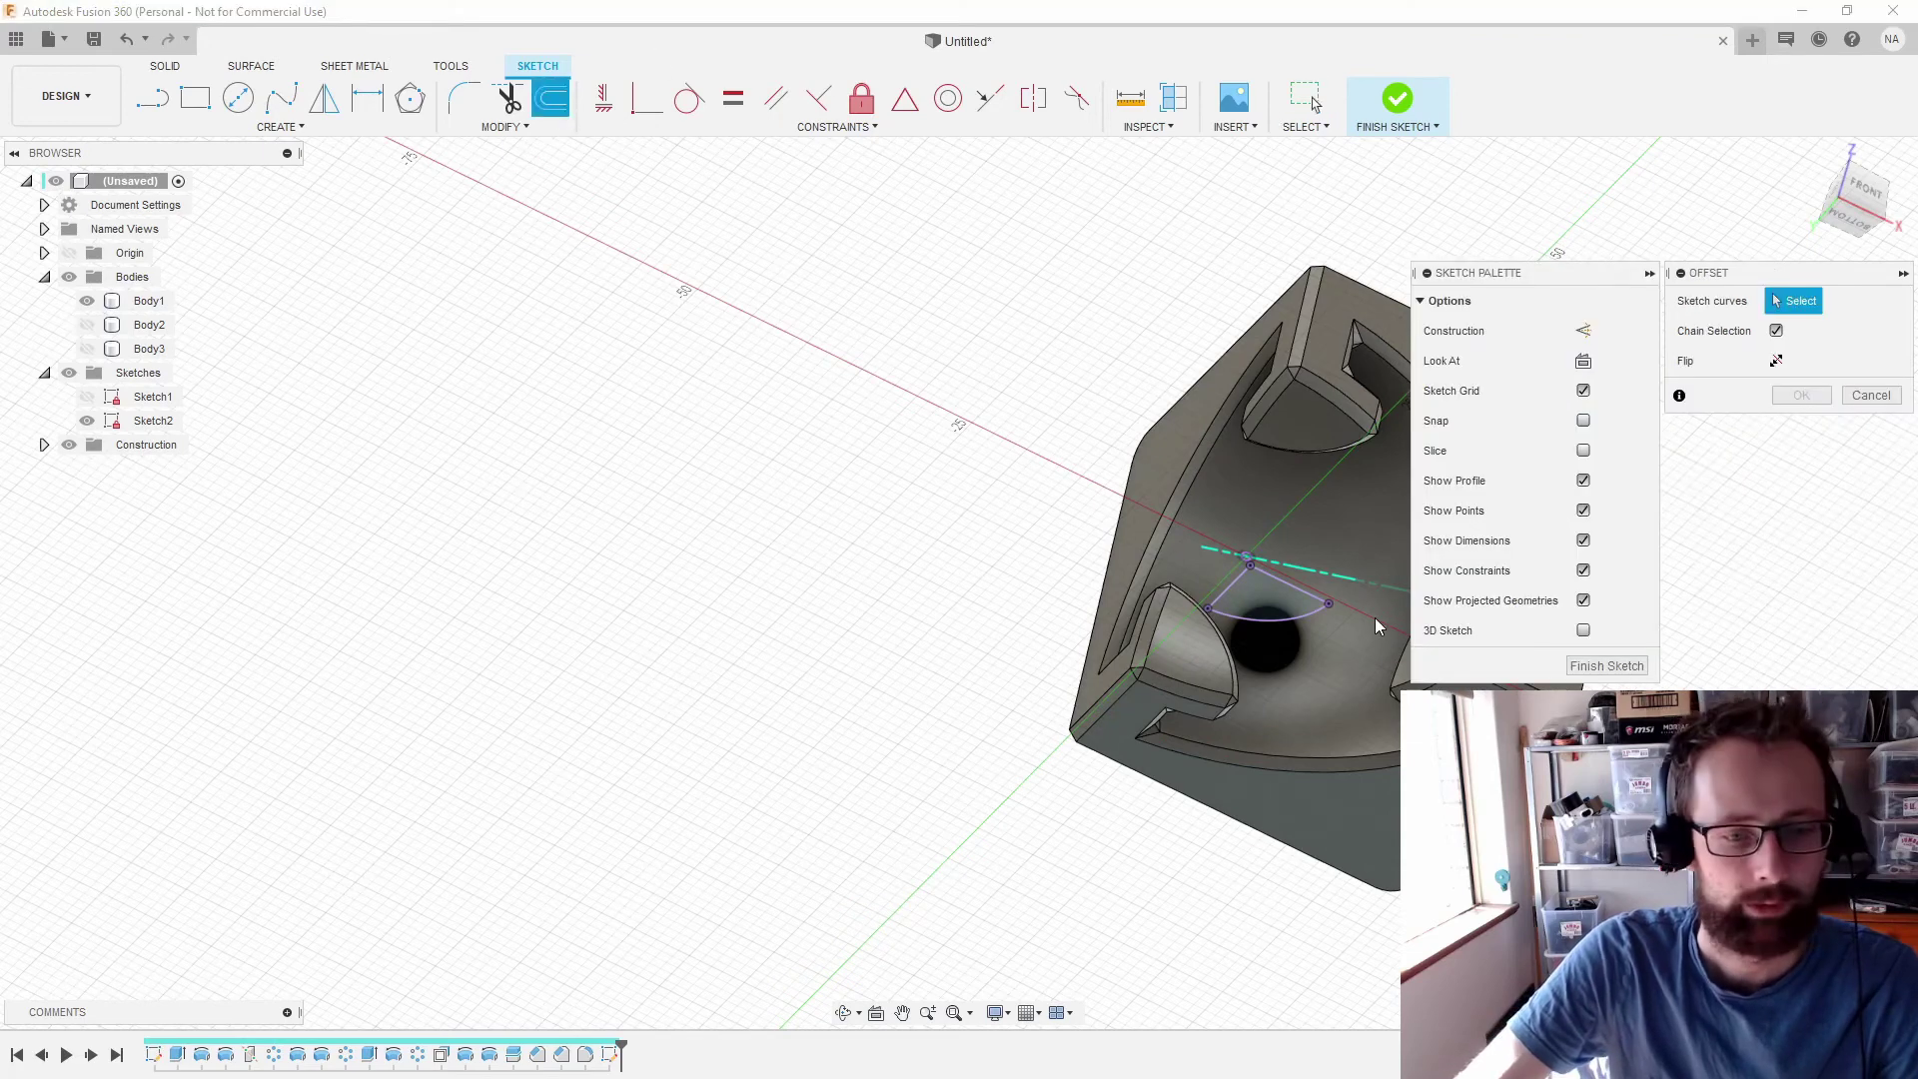
left_click(1276, 585)
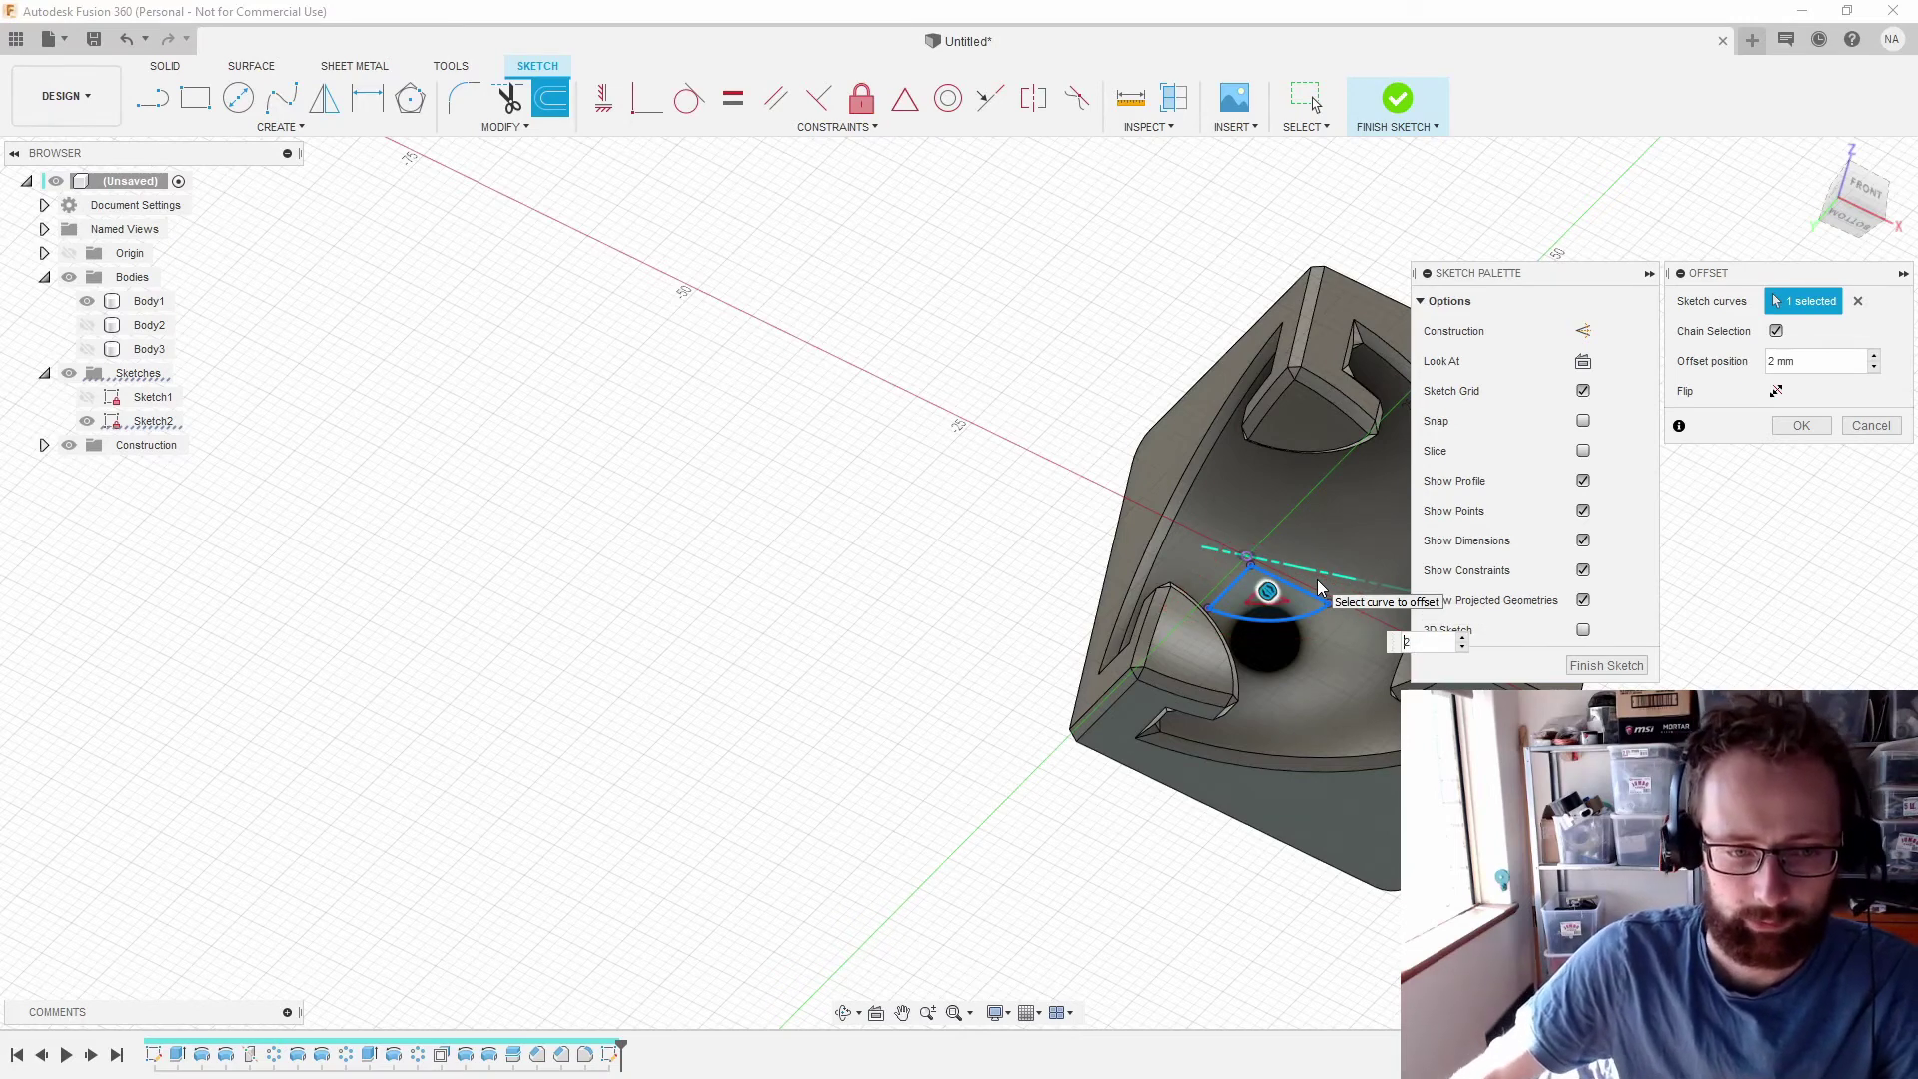
type("-")
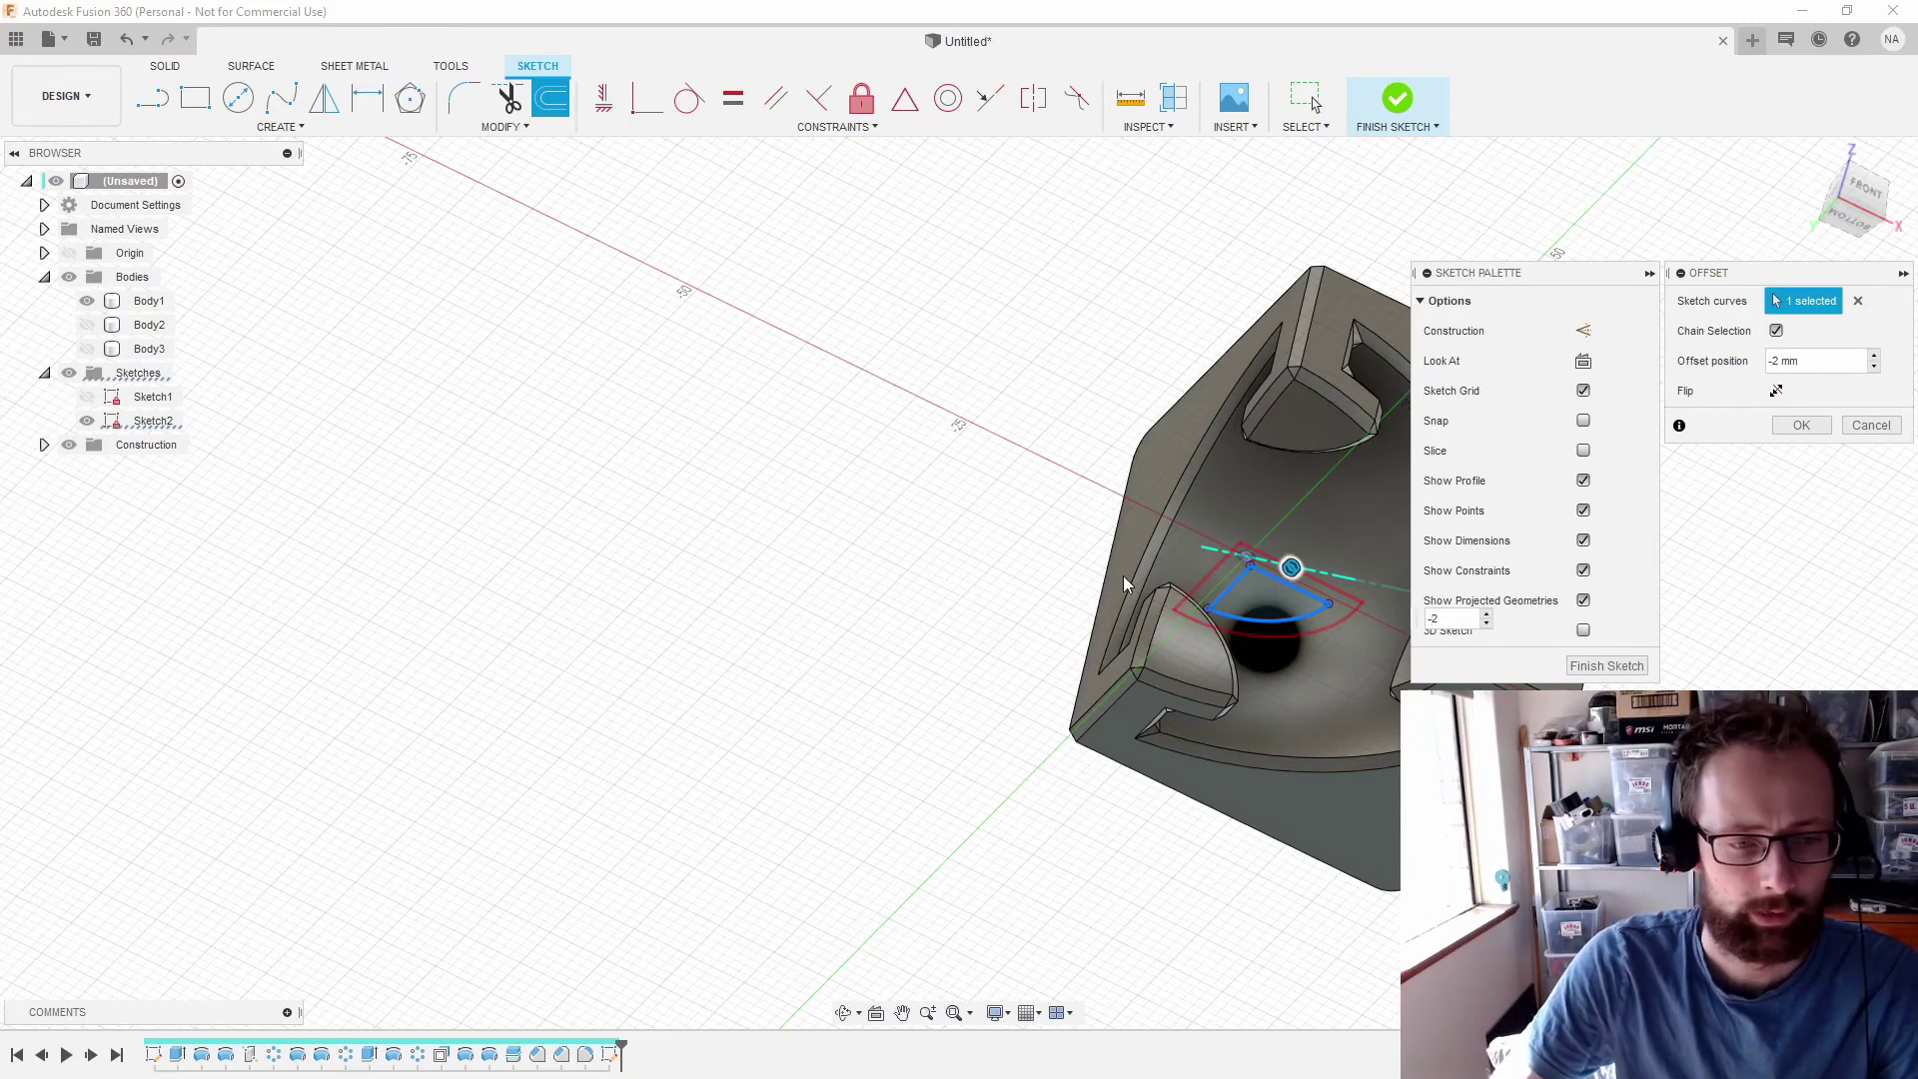
key("Return")
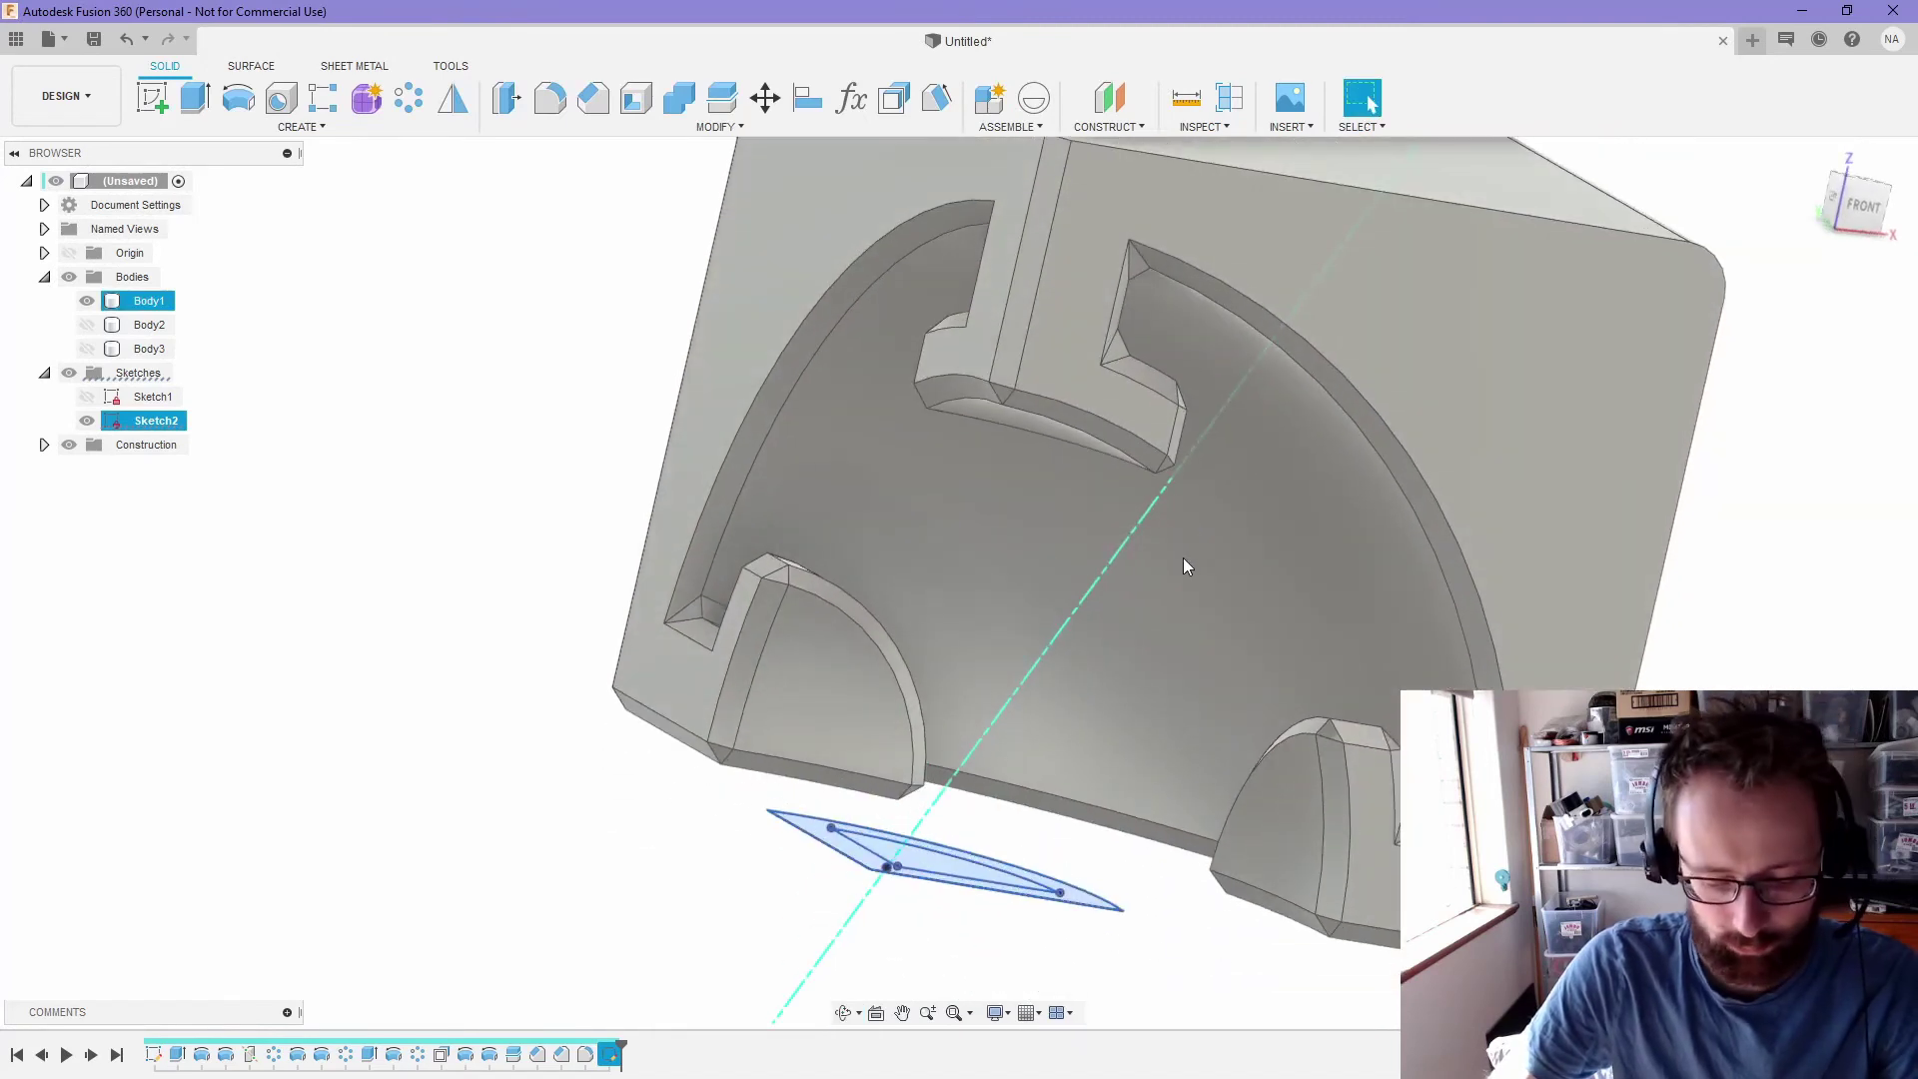
- Extrude both Sketch2 profiles -2 mm into a thin new-body plate
key("e")
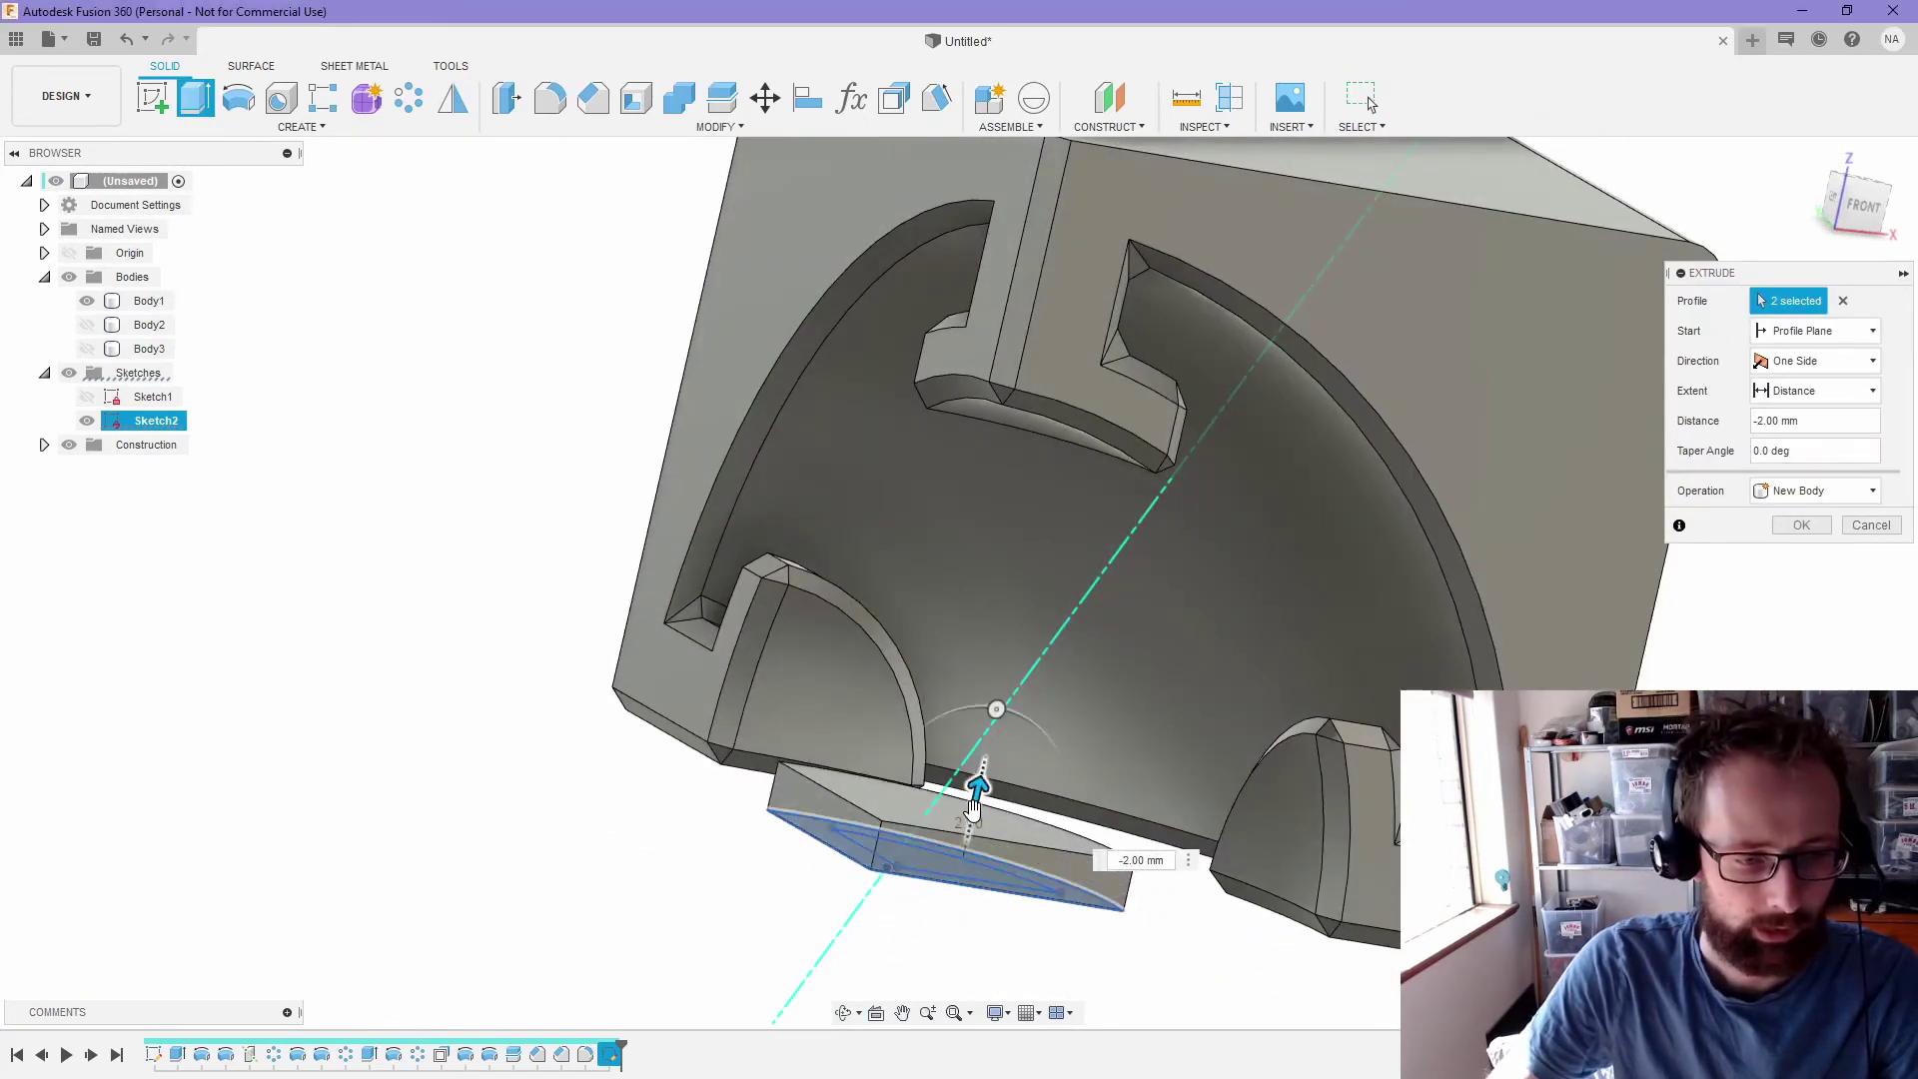
key("Return")
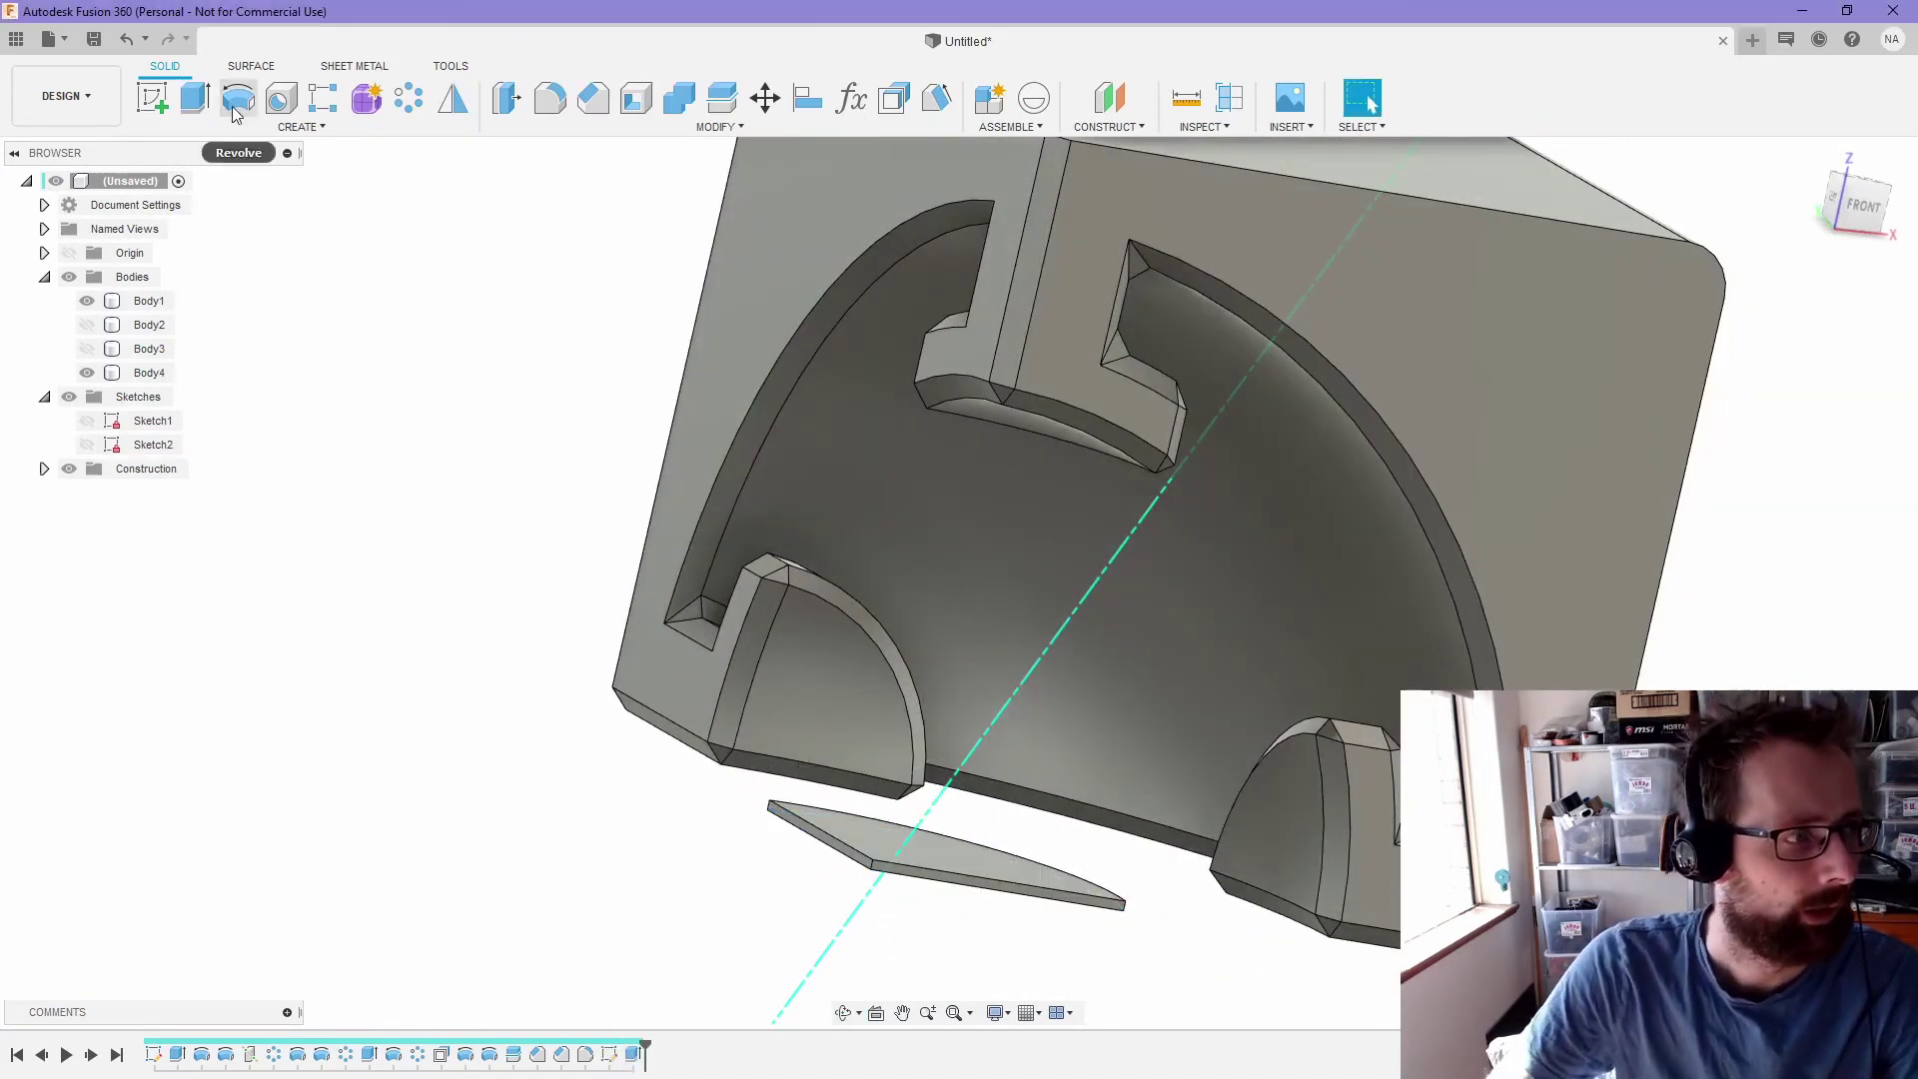
left_click(194, 100)
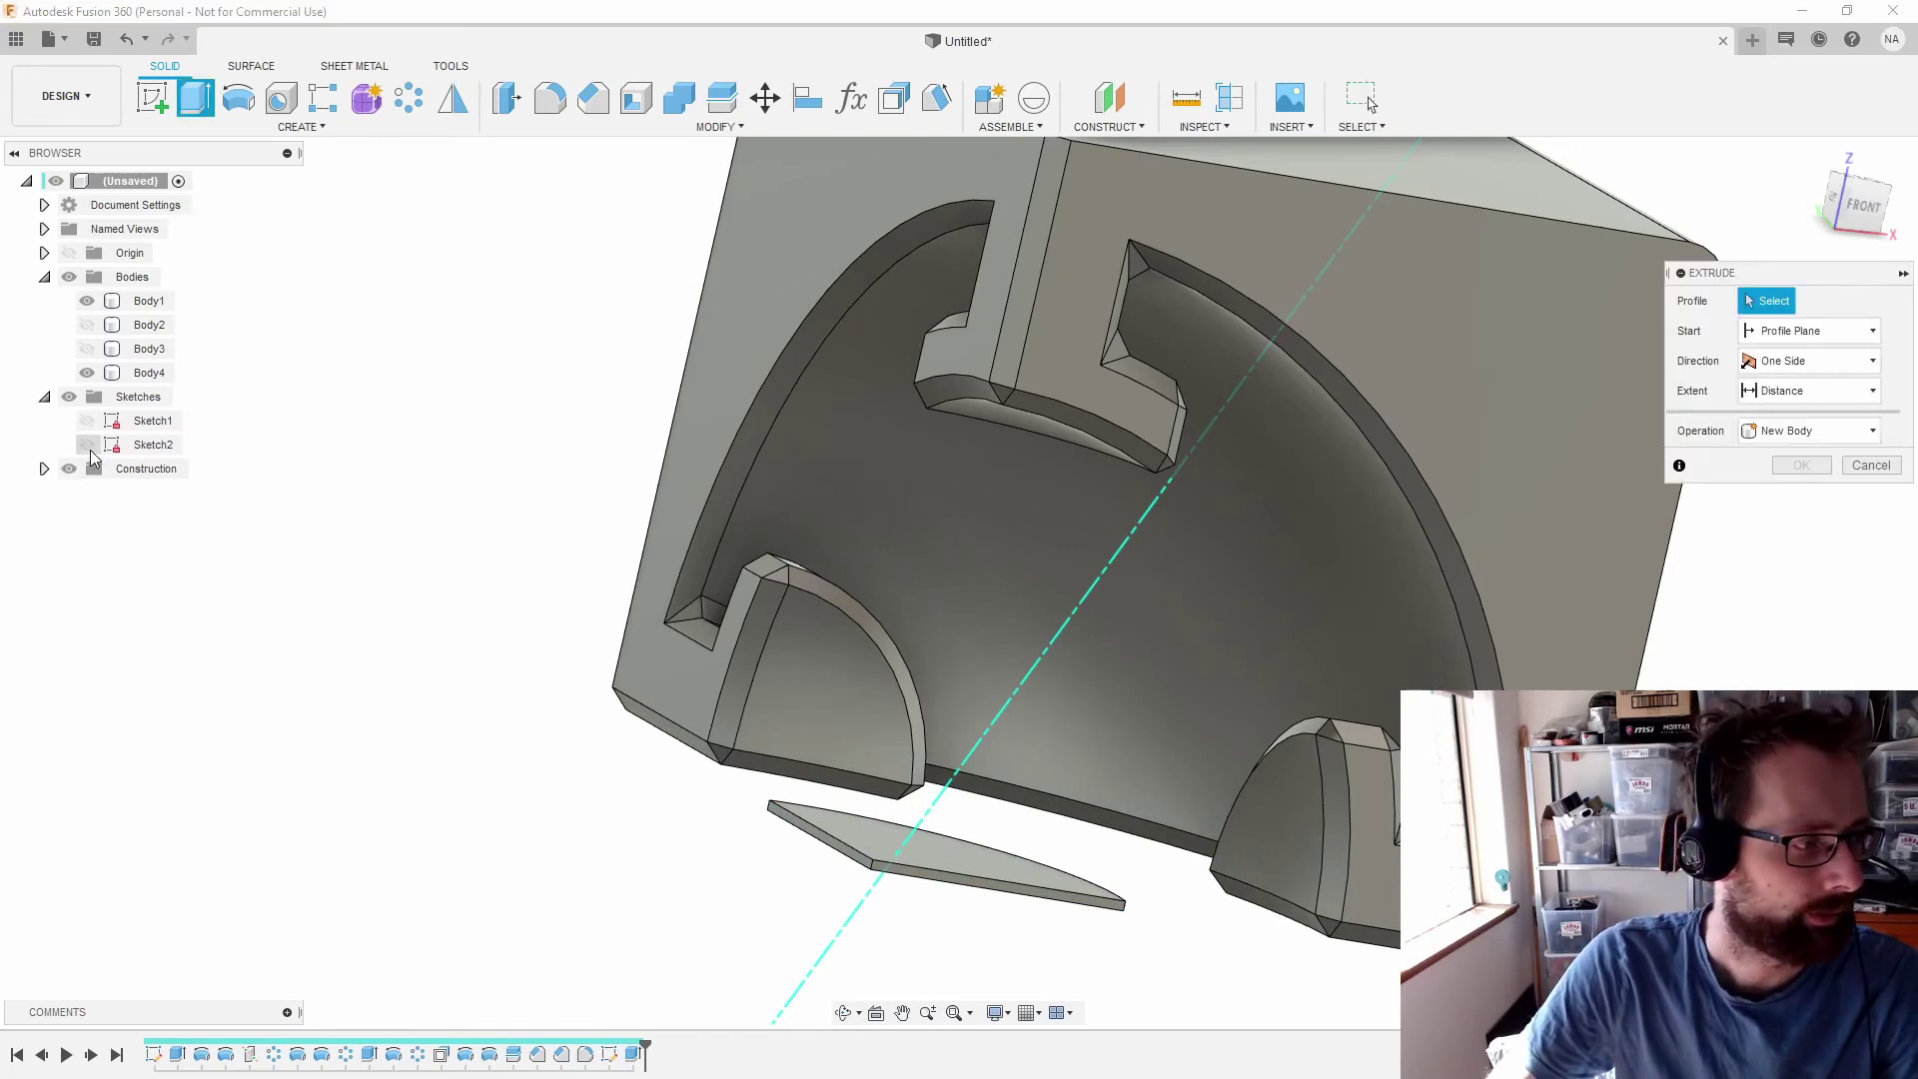
left_click(87, 445)
mouse_move(1010, 831)
middle_mouse_down("shift")
mouse_move(857, 954)
mouse_move(843, 701)
mouse_move(999, 440)
mouse_move(1199, 299)
middle_mouse_up("shift")
- Extrude the offset profile in one direction To Object, up to the clip wedge's face, as a Join
left_click(867, 661)
left_click_drag(1786, 283, 1492, 235)
left_click(1523, 283)
left_click(1508, 305)
left_click(1536, 316)
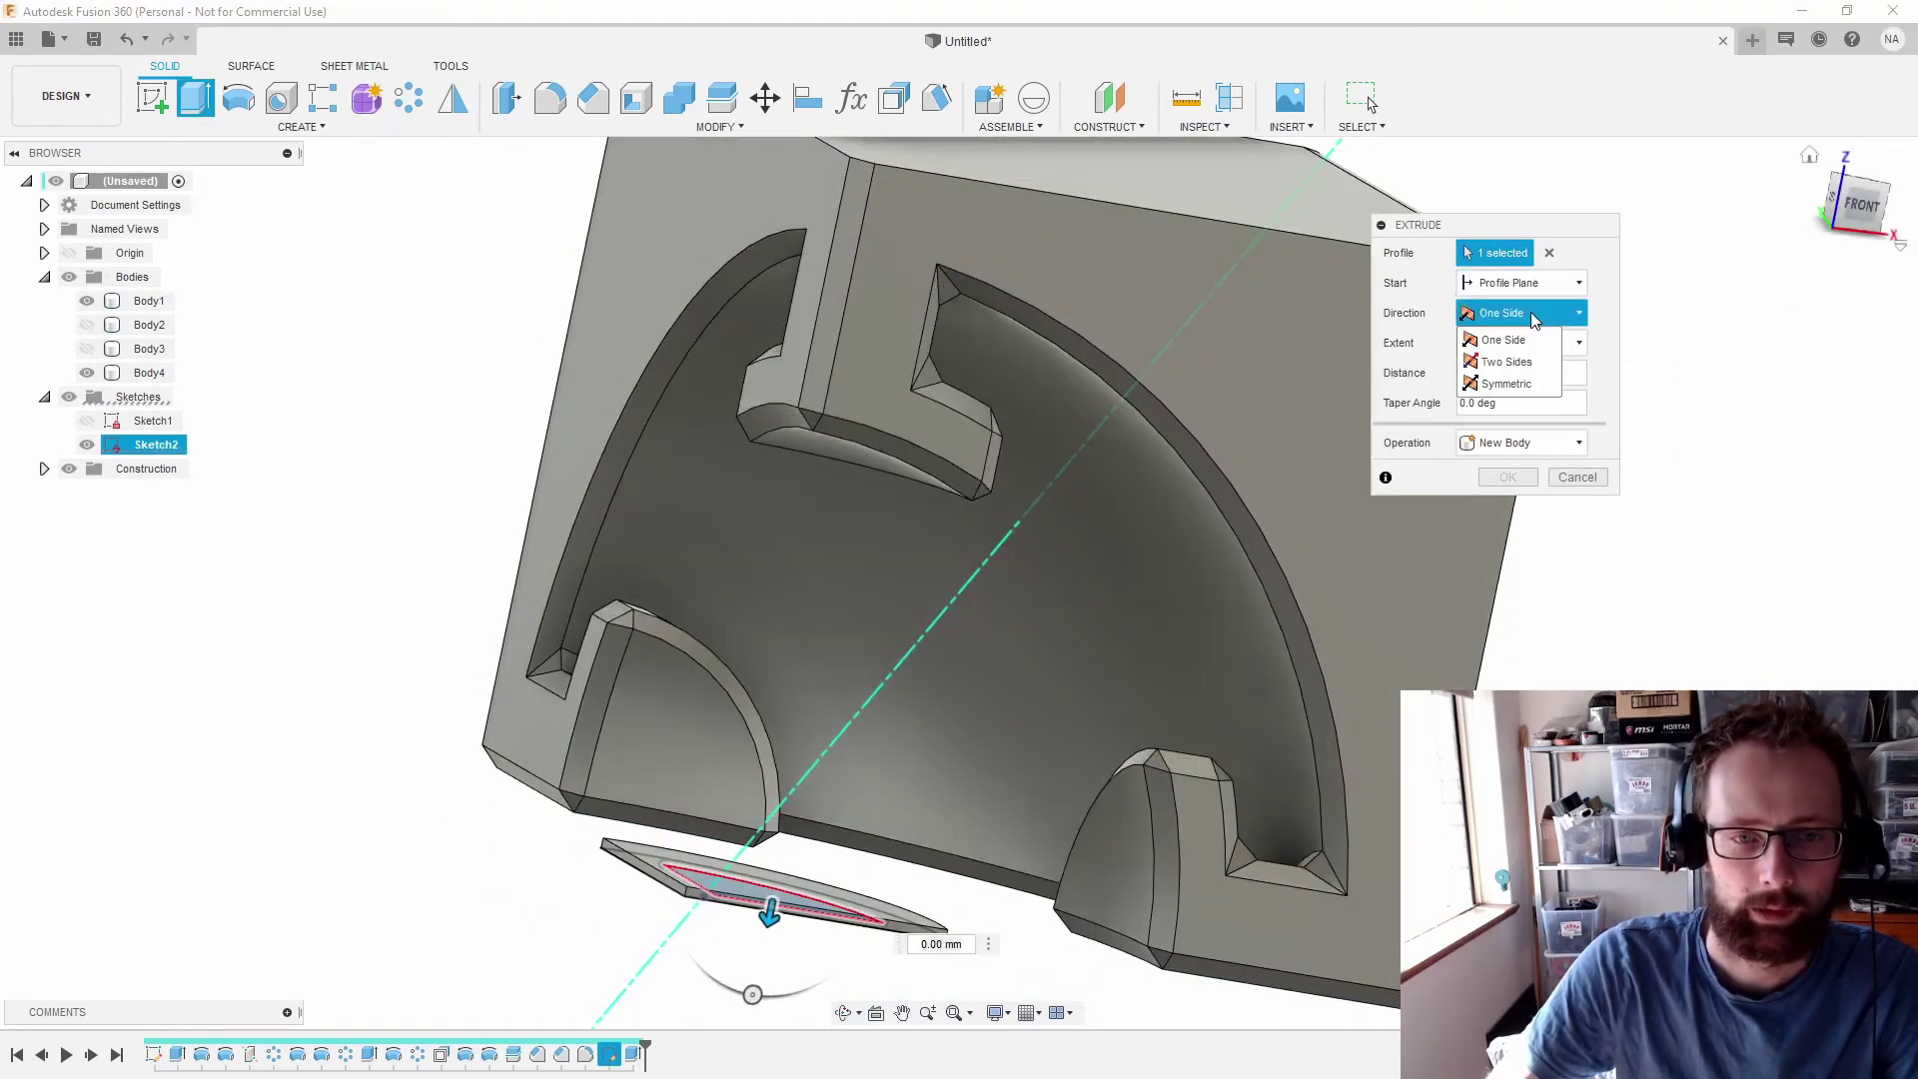
left_click(1503, 339)
left_click(1520, 343)
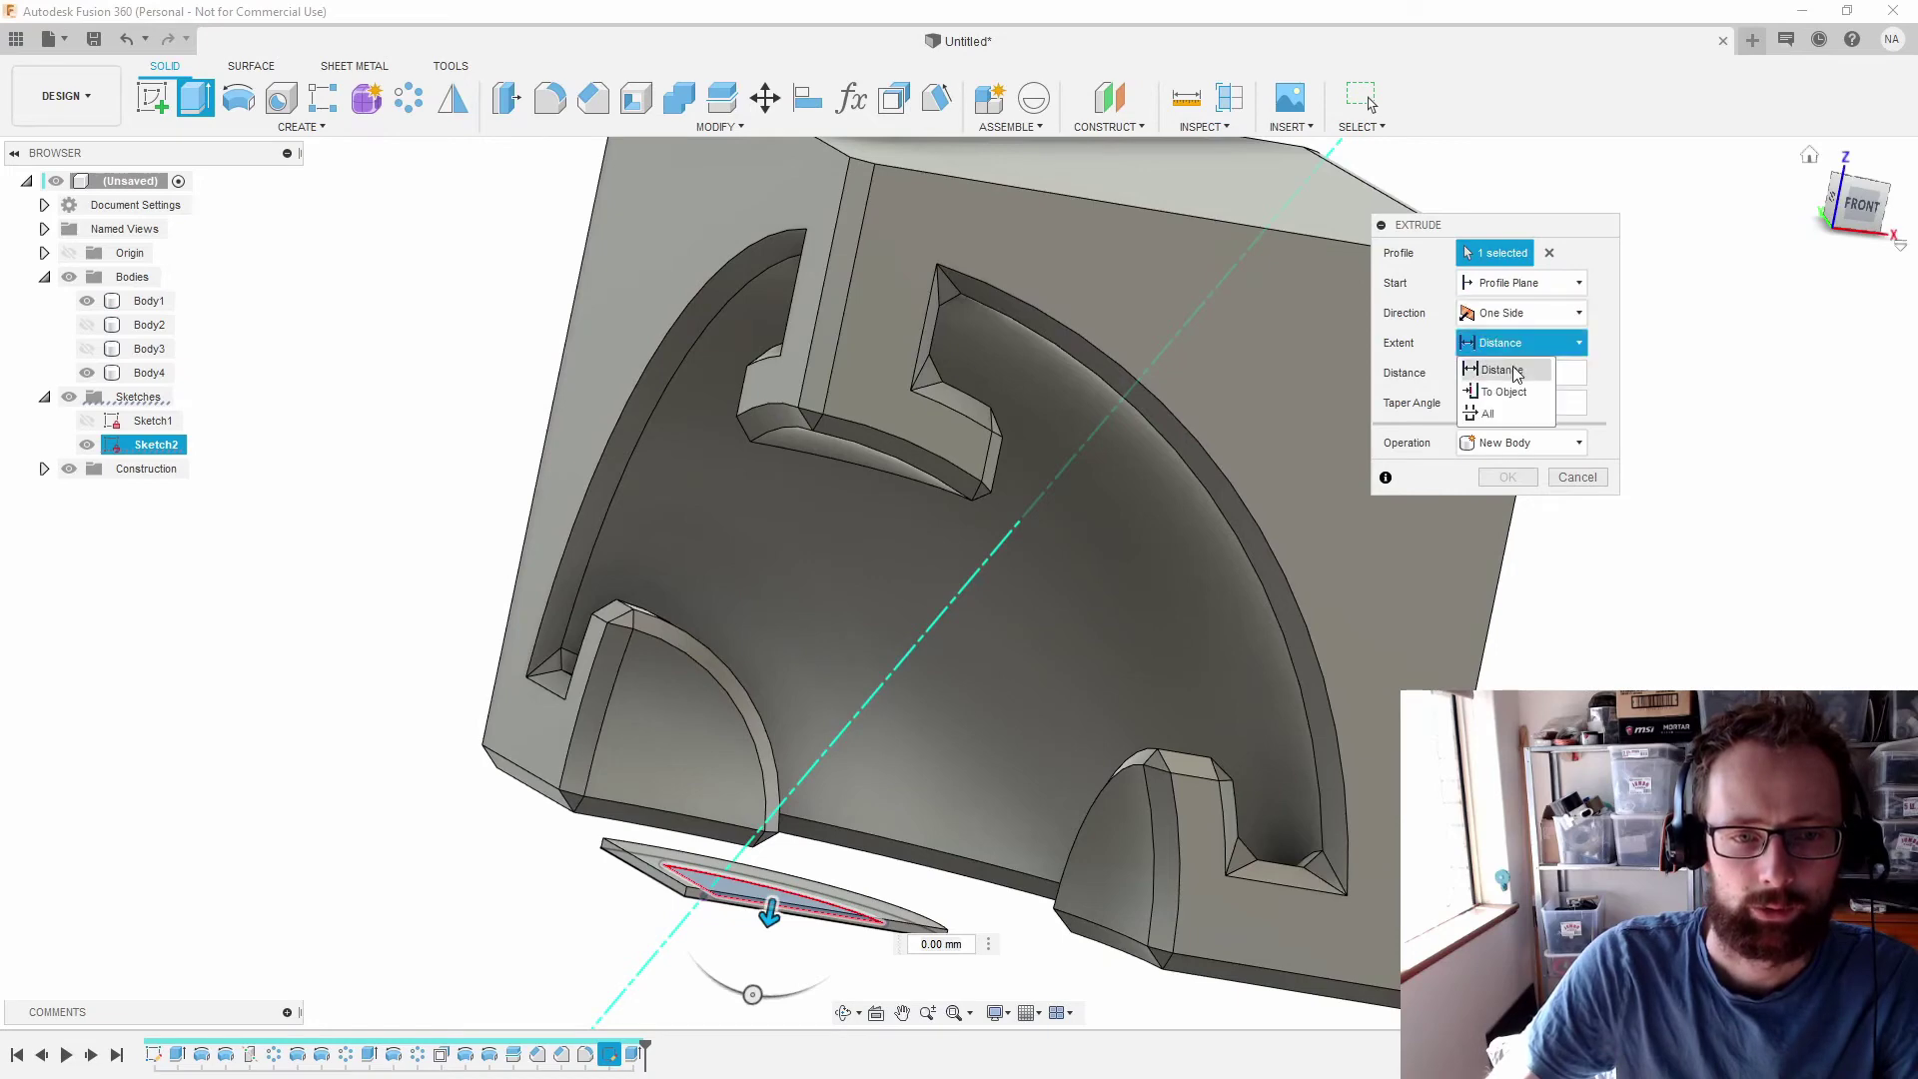
left_click(1512, 395)
middle_click_drag(1099, 500, 907, 389, "shift")
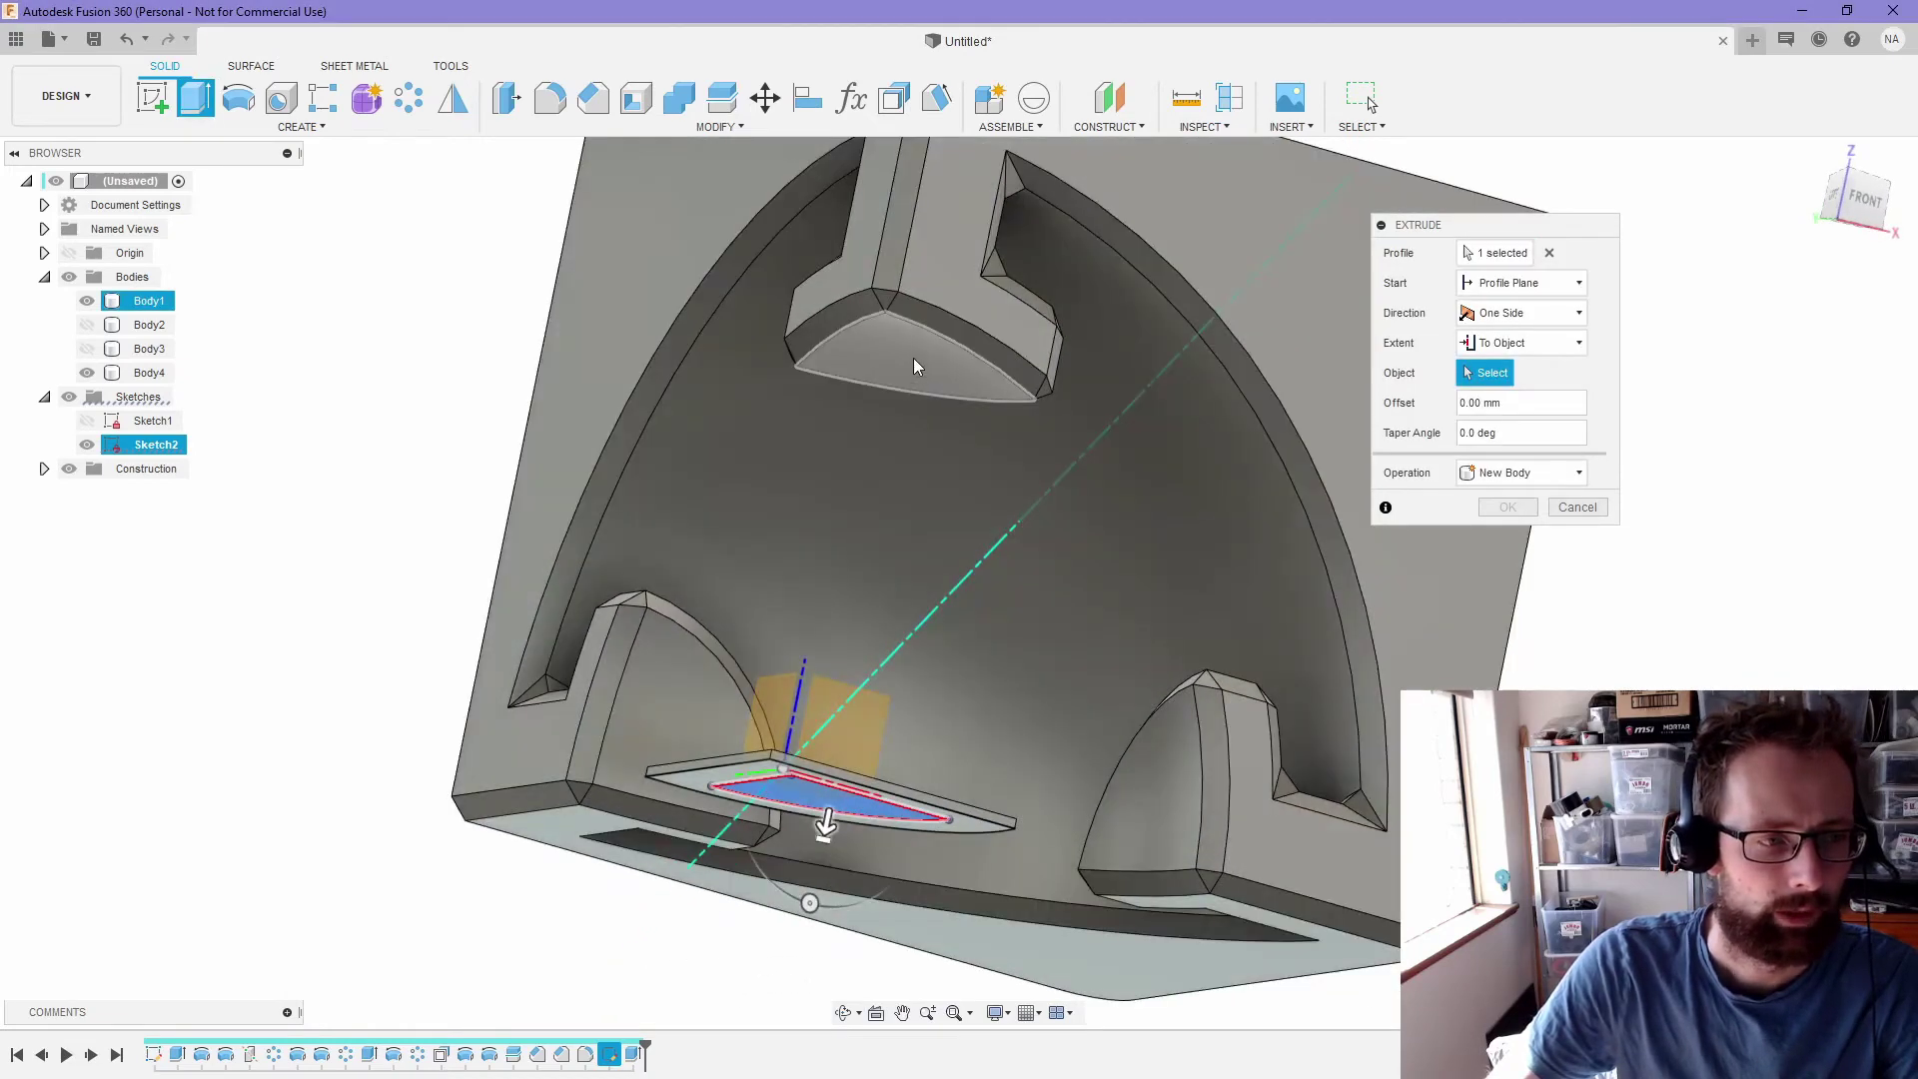
left_click(913, 362)
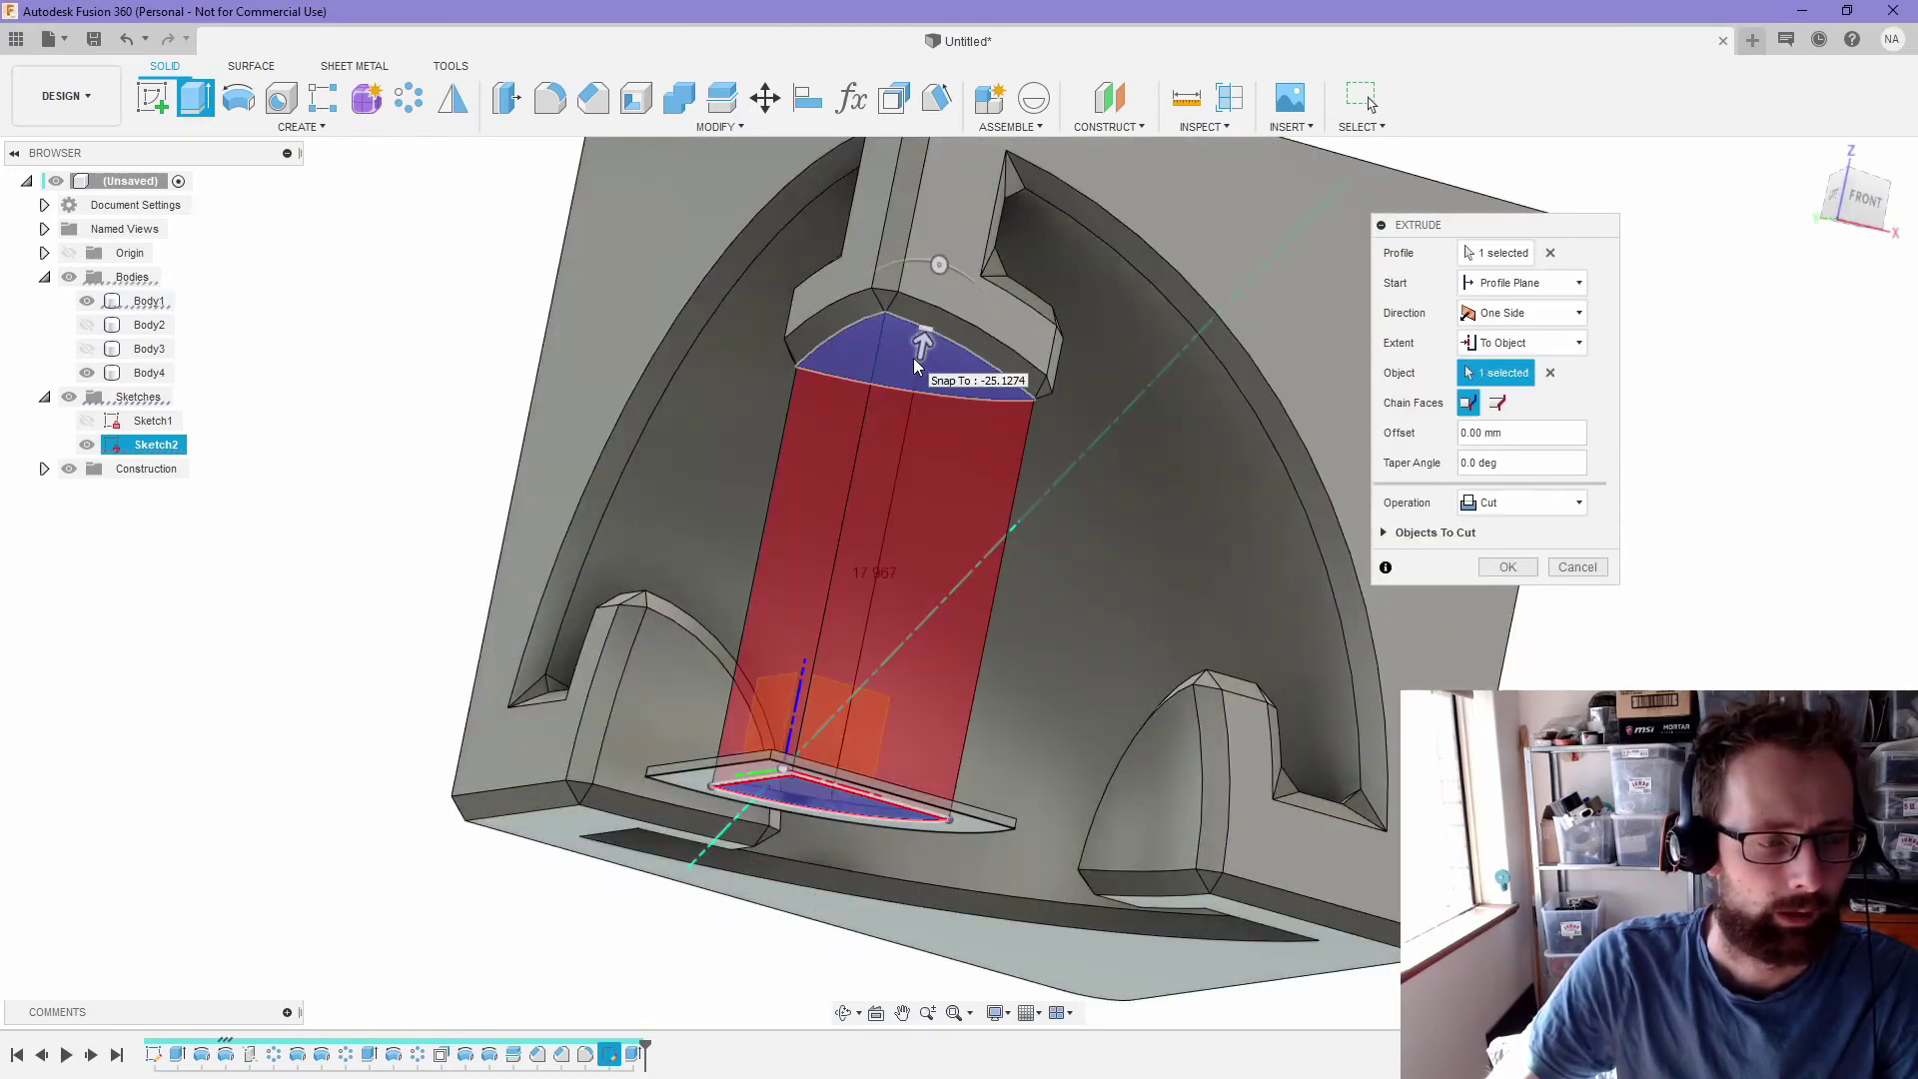
left_click(1507, 505)
left_click(1503, 529)
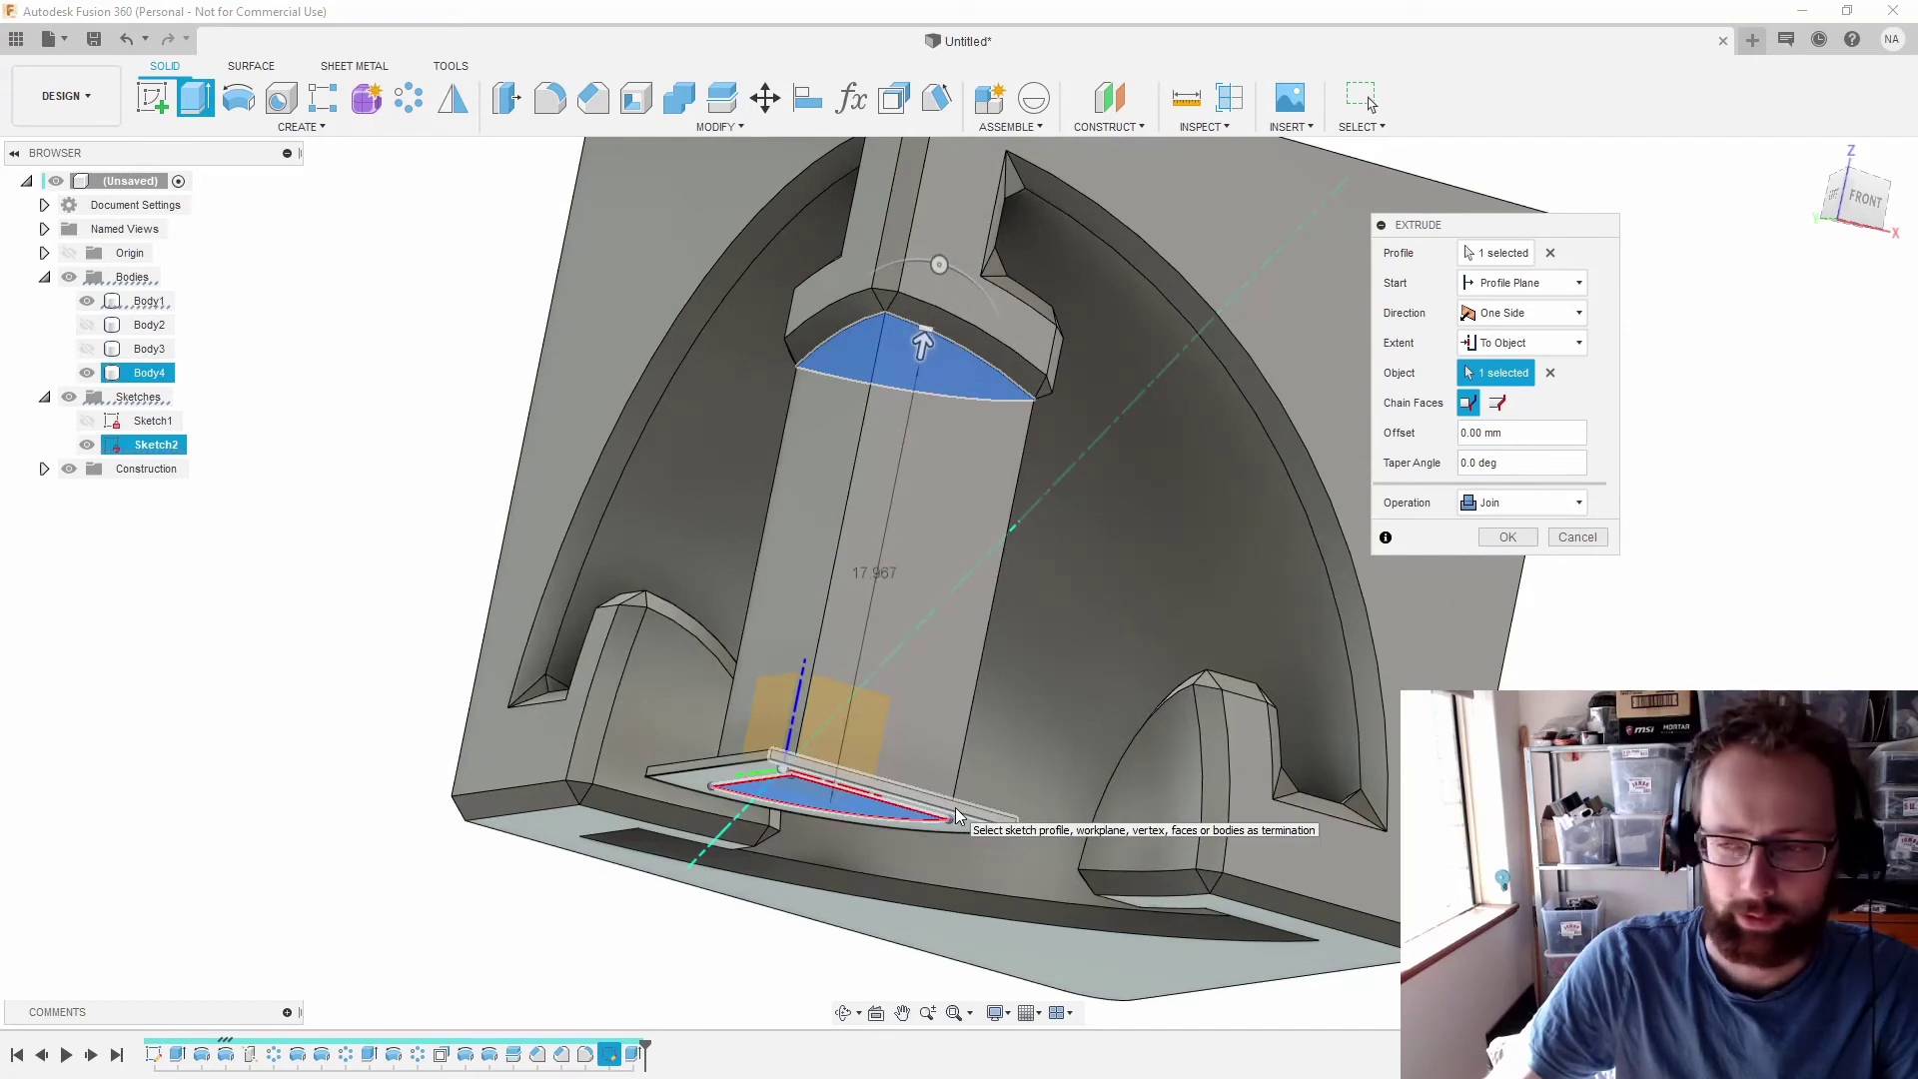
- Check the pillar preview with Body4 and Body1 toggled, set a -0.15 mm offset, and commit
left_click(87, 373)
left_click(88, 375)
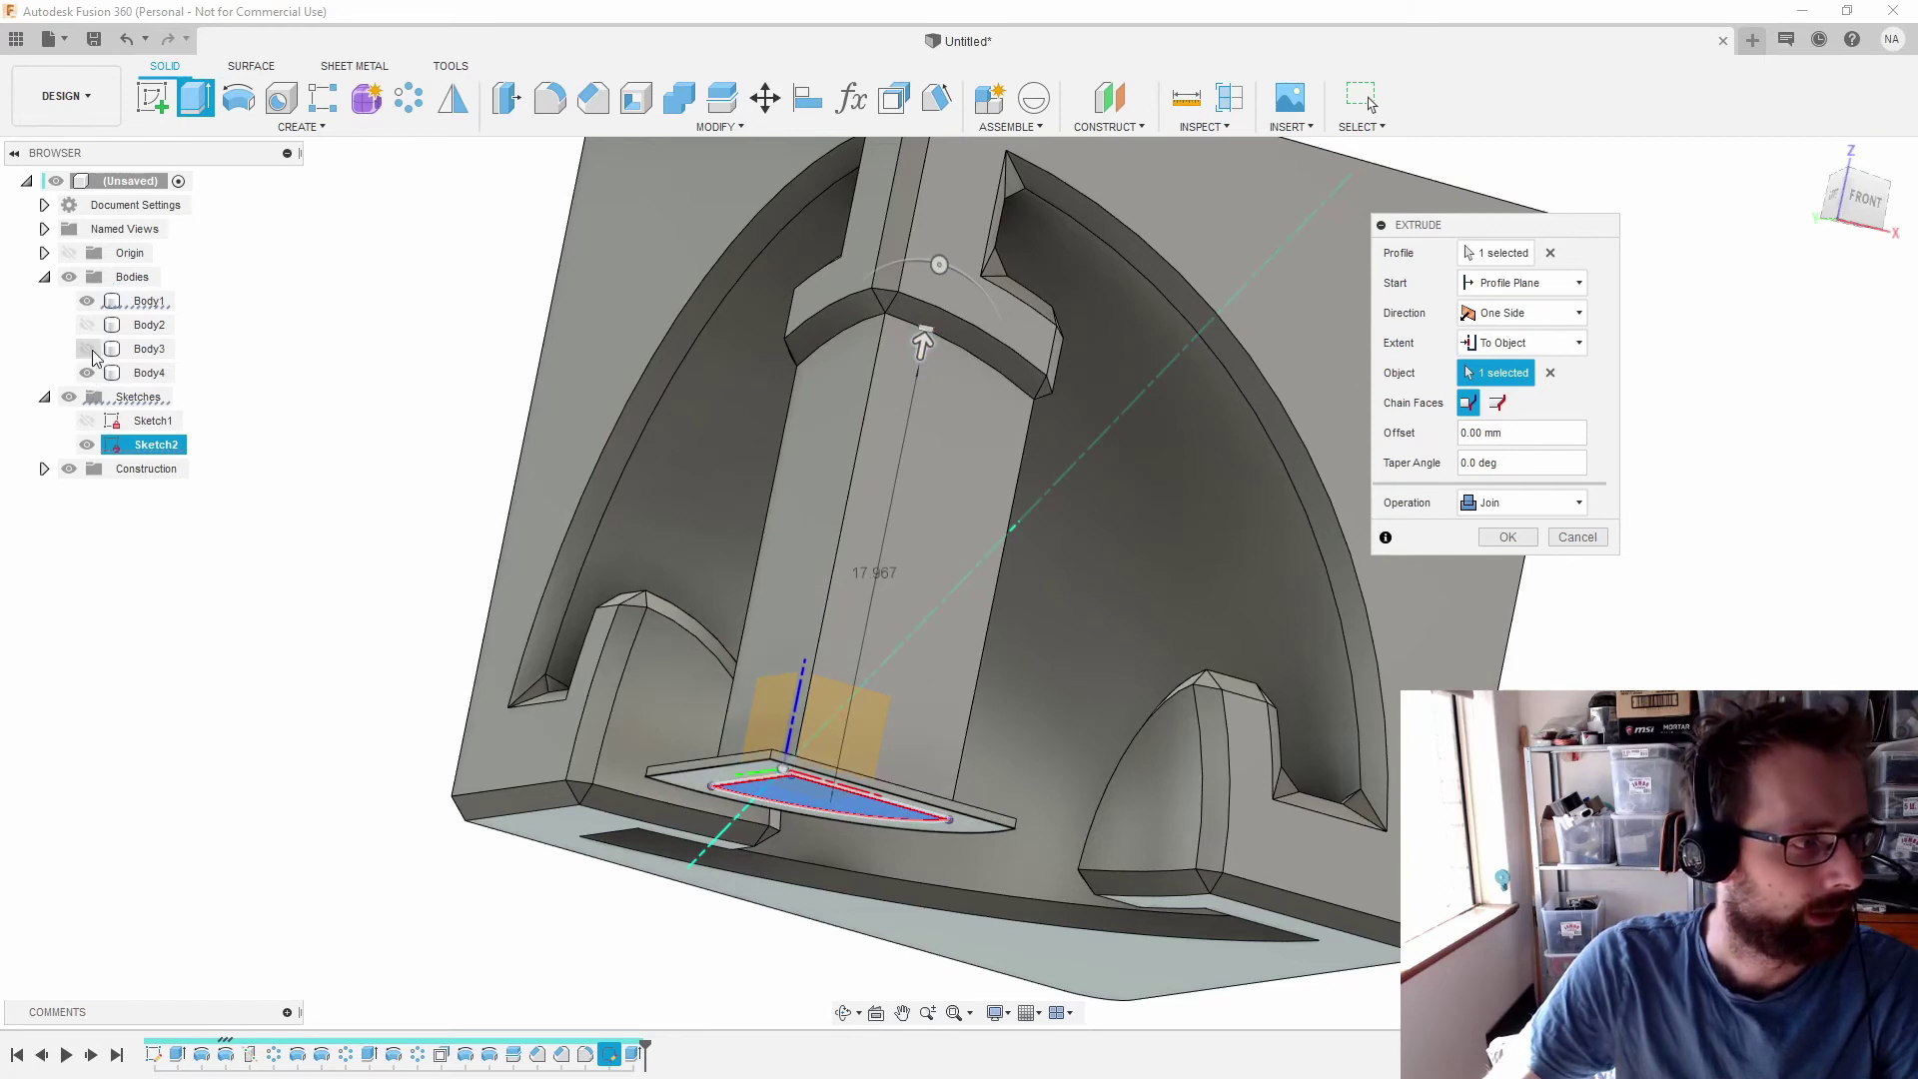
left_click(87, 302)
mouse_move(923, 321)
middle_mouse_down("shift")
mouse_move(1149, 609)
mouse_move(1255, 535)
middle_mouse_up("shift")
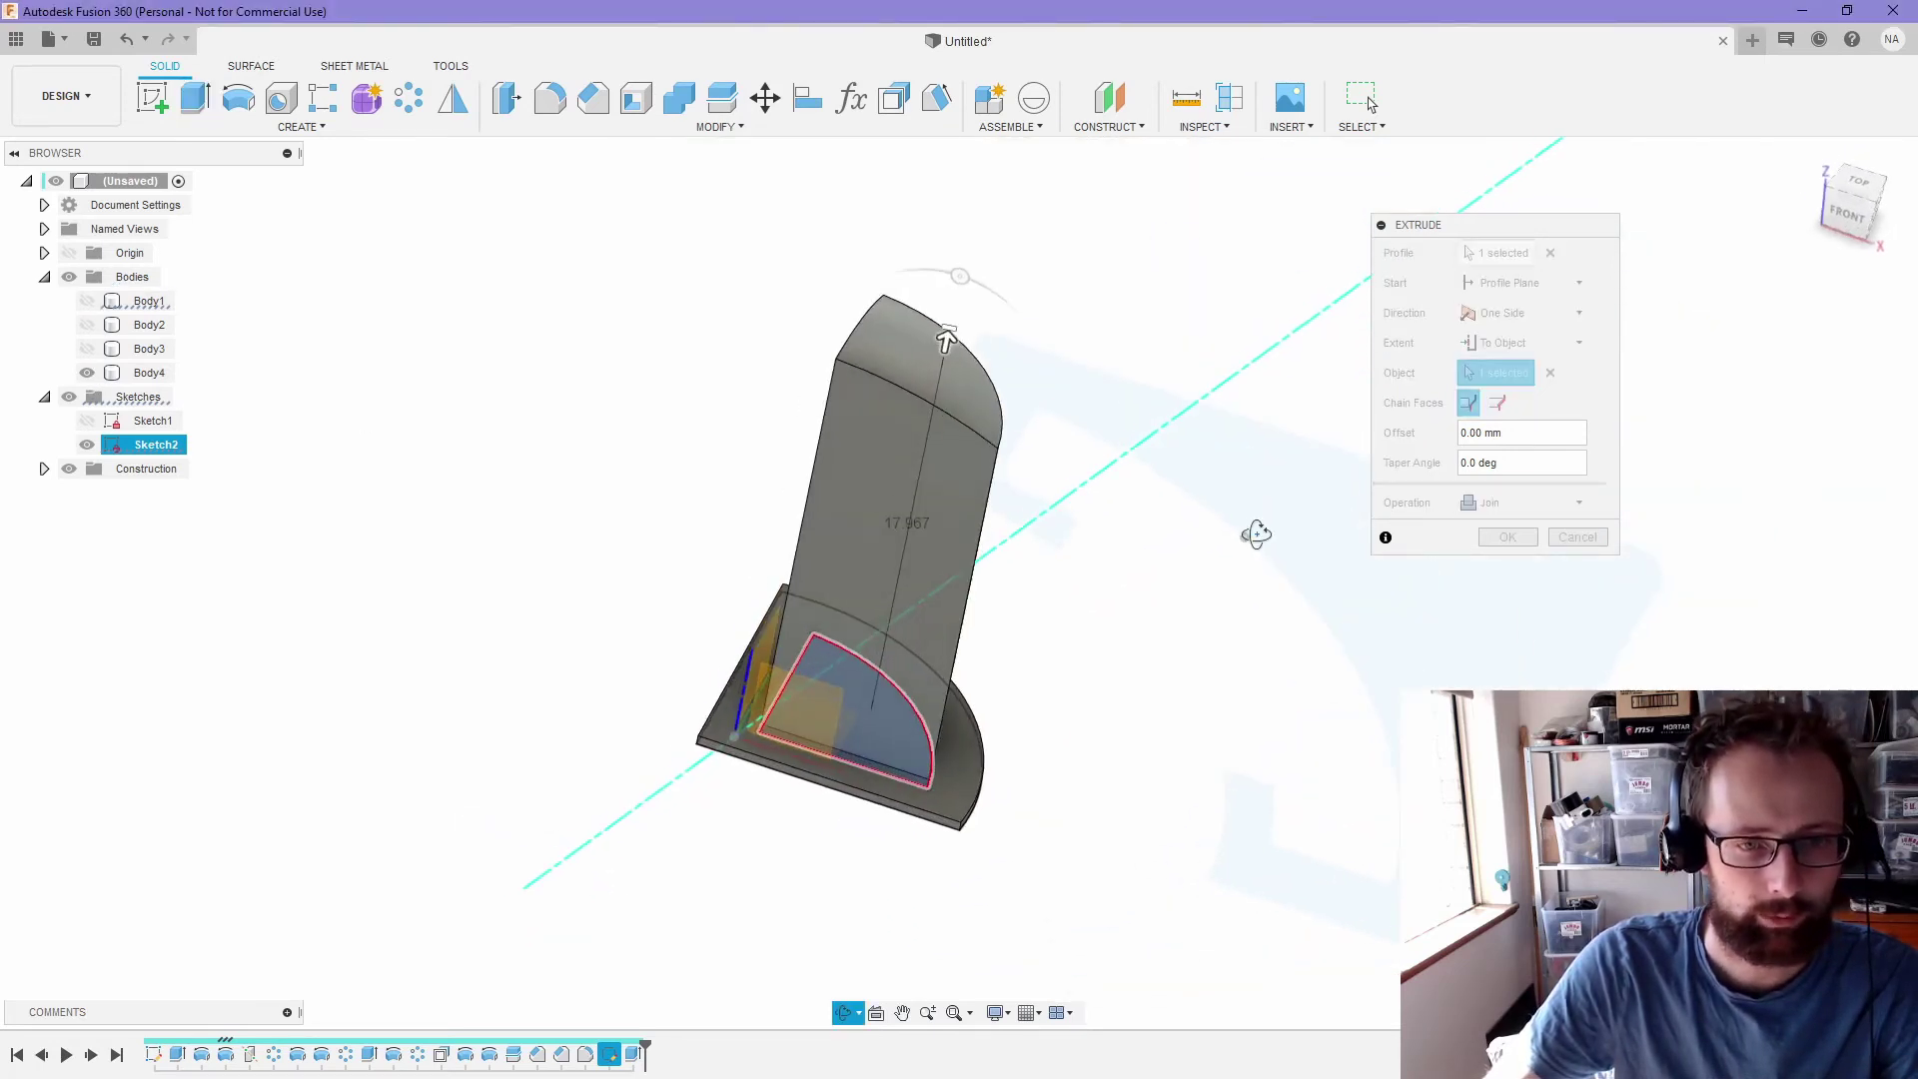
left_click(1516, 433)
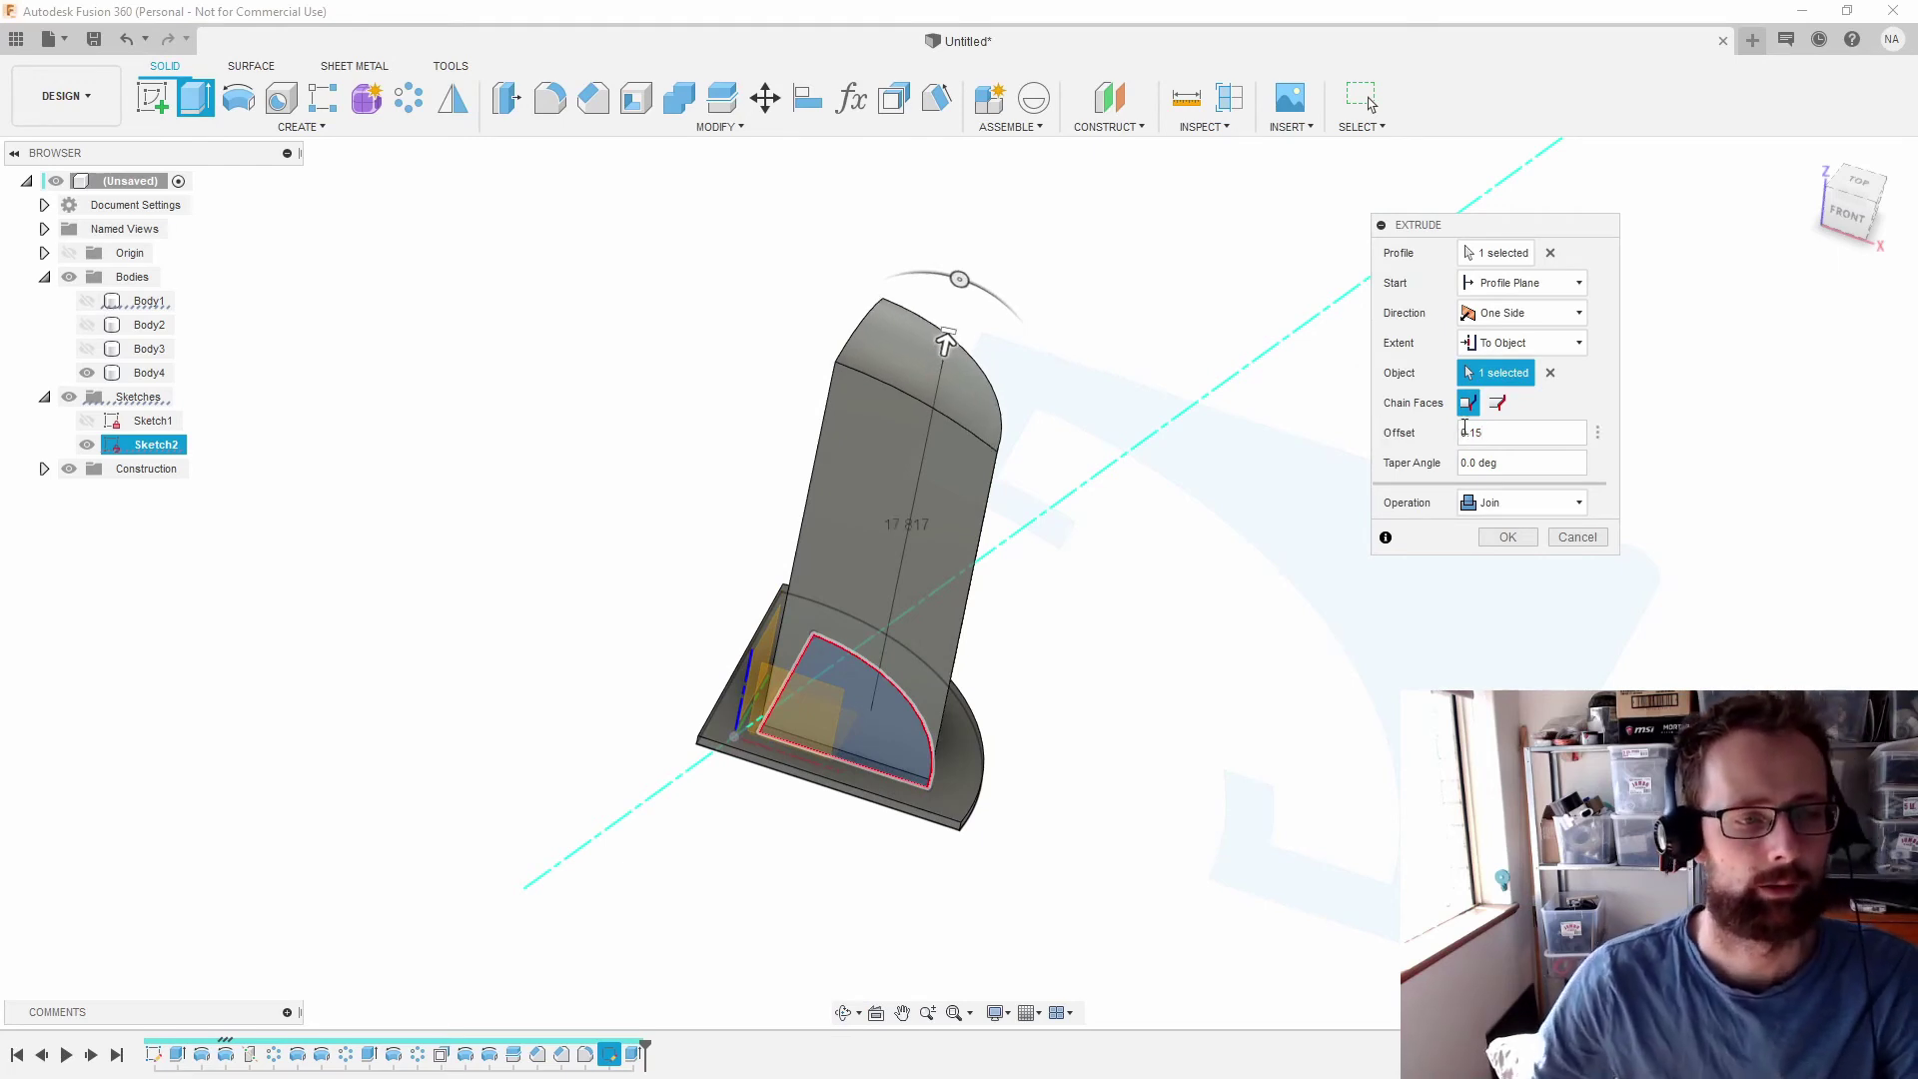
left_click(1510, 538)
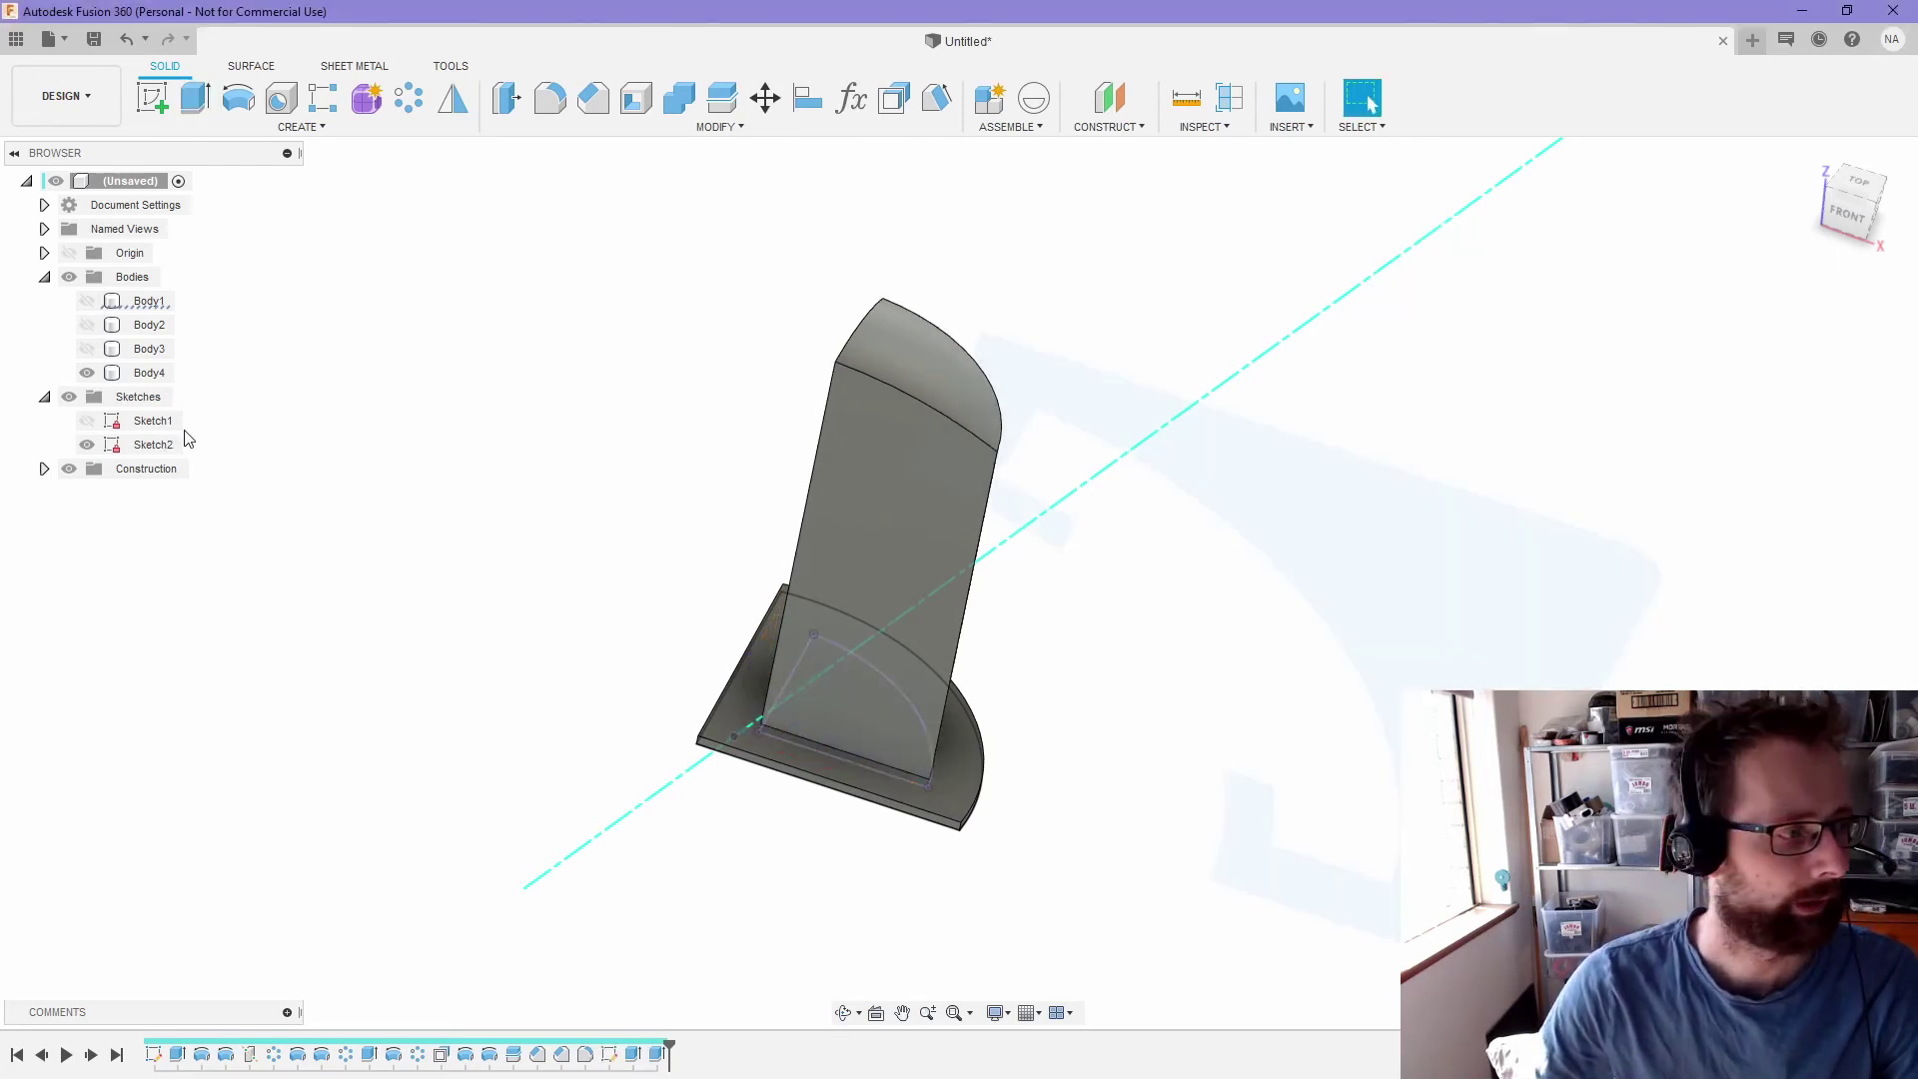
- Show Body1 again and orbit and zoom around the pillar-housing joint to inspect the clearance
left_click(87, 301)
scroll(925, 364, "up", 10)
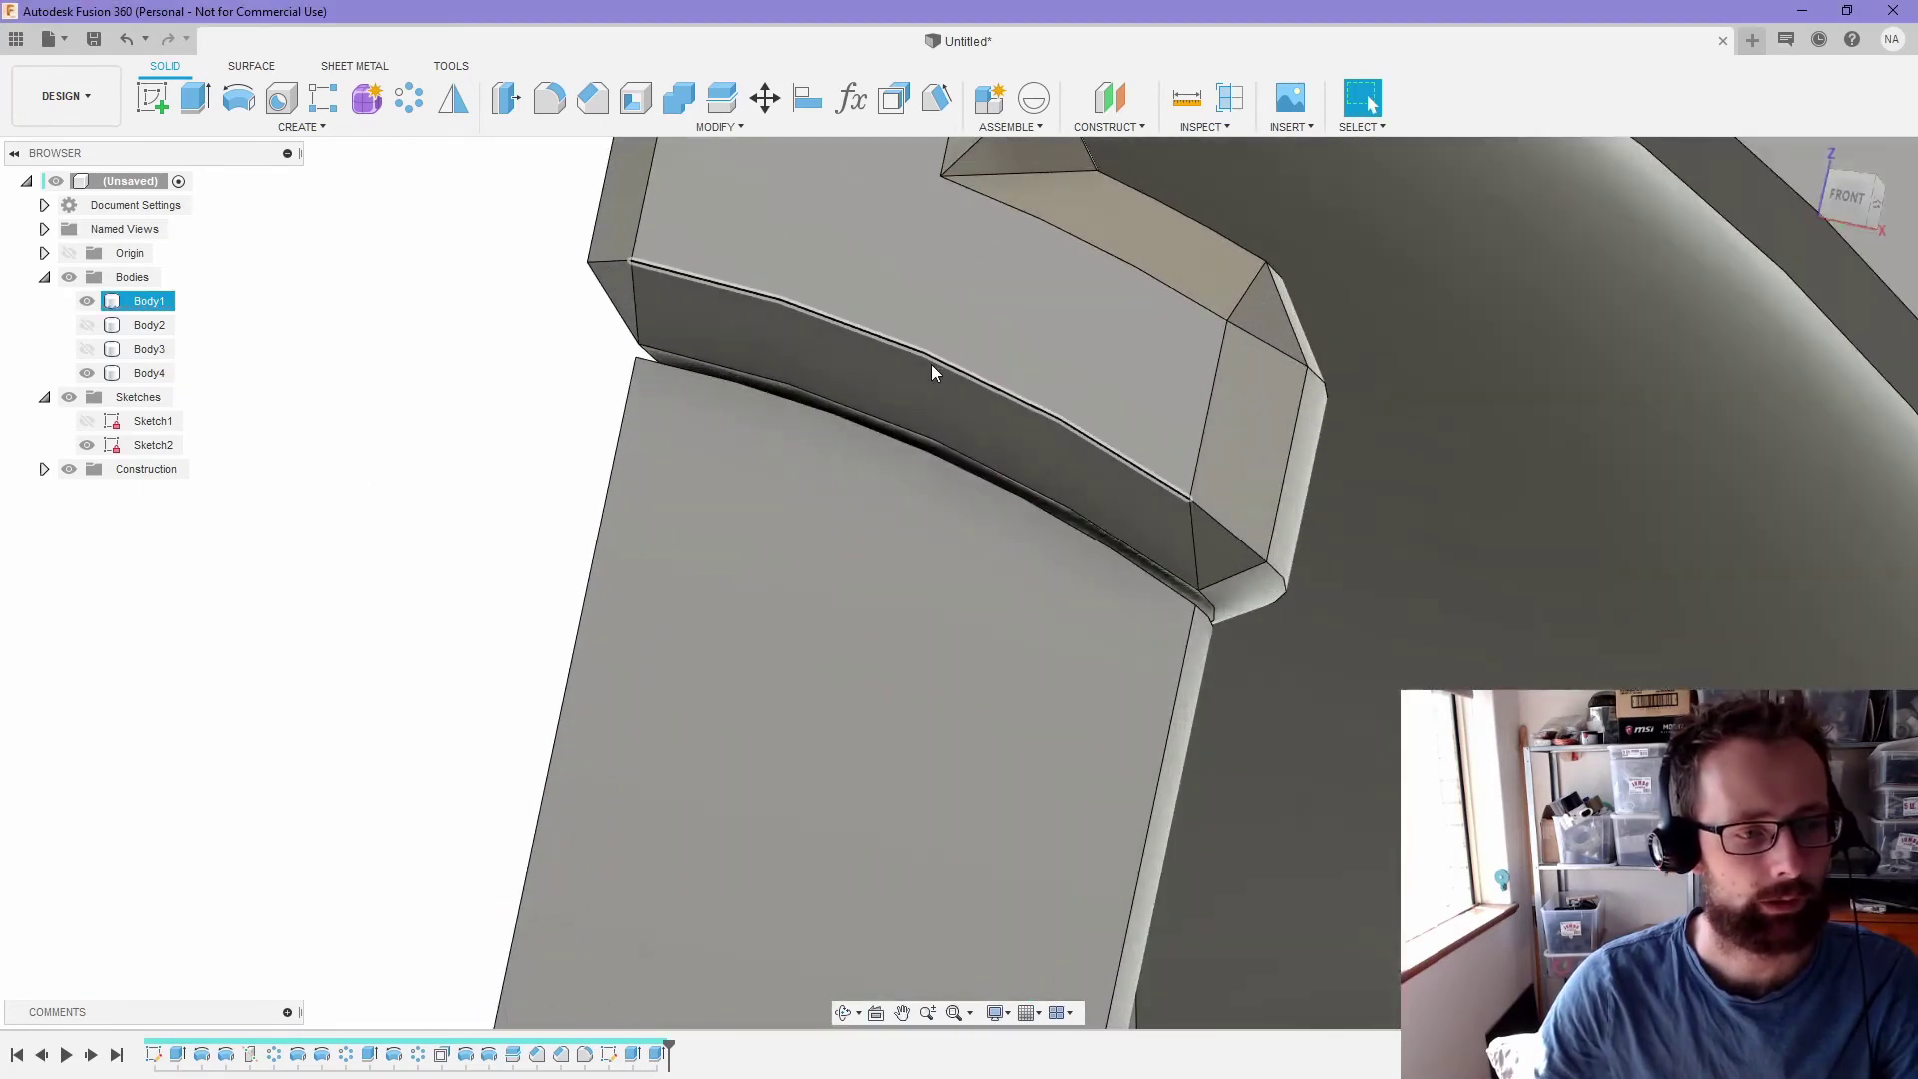
middle_click_drag(931, 365, 1041, 488, "shift")
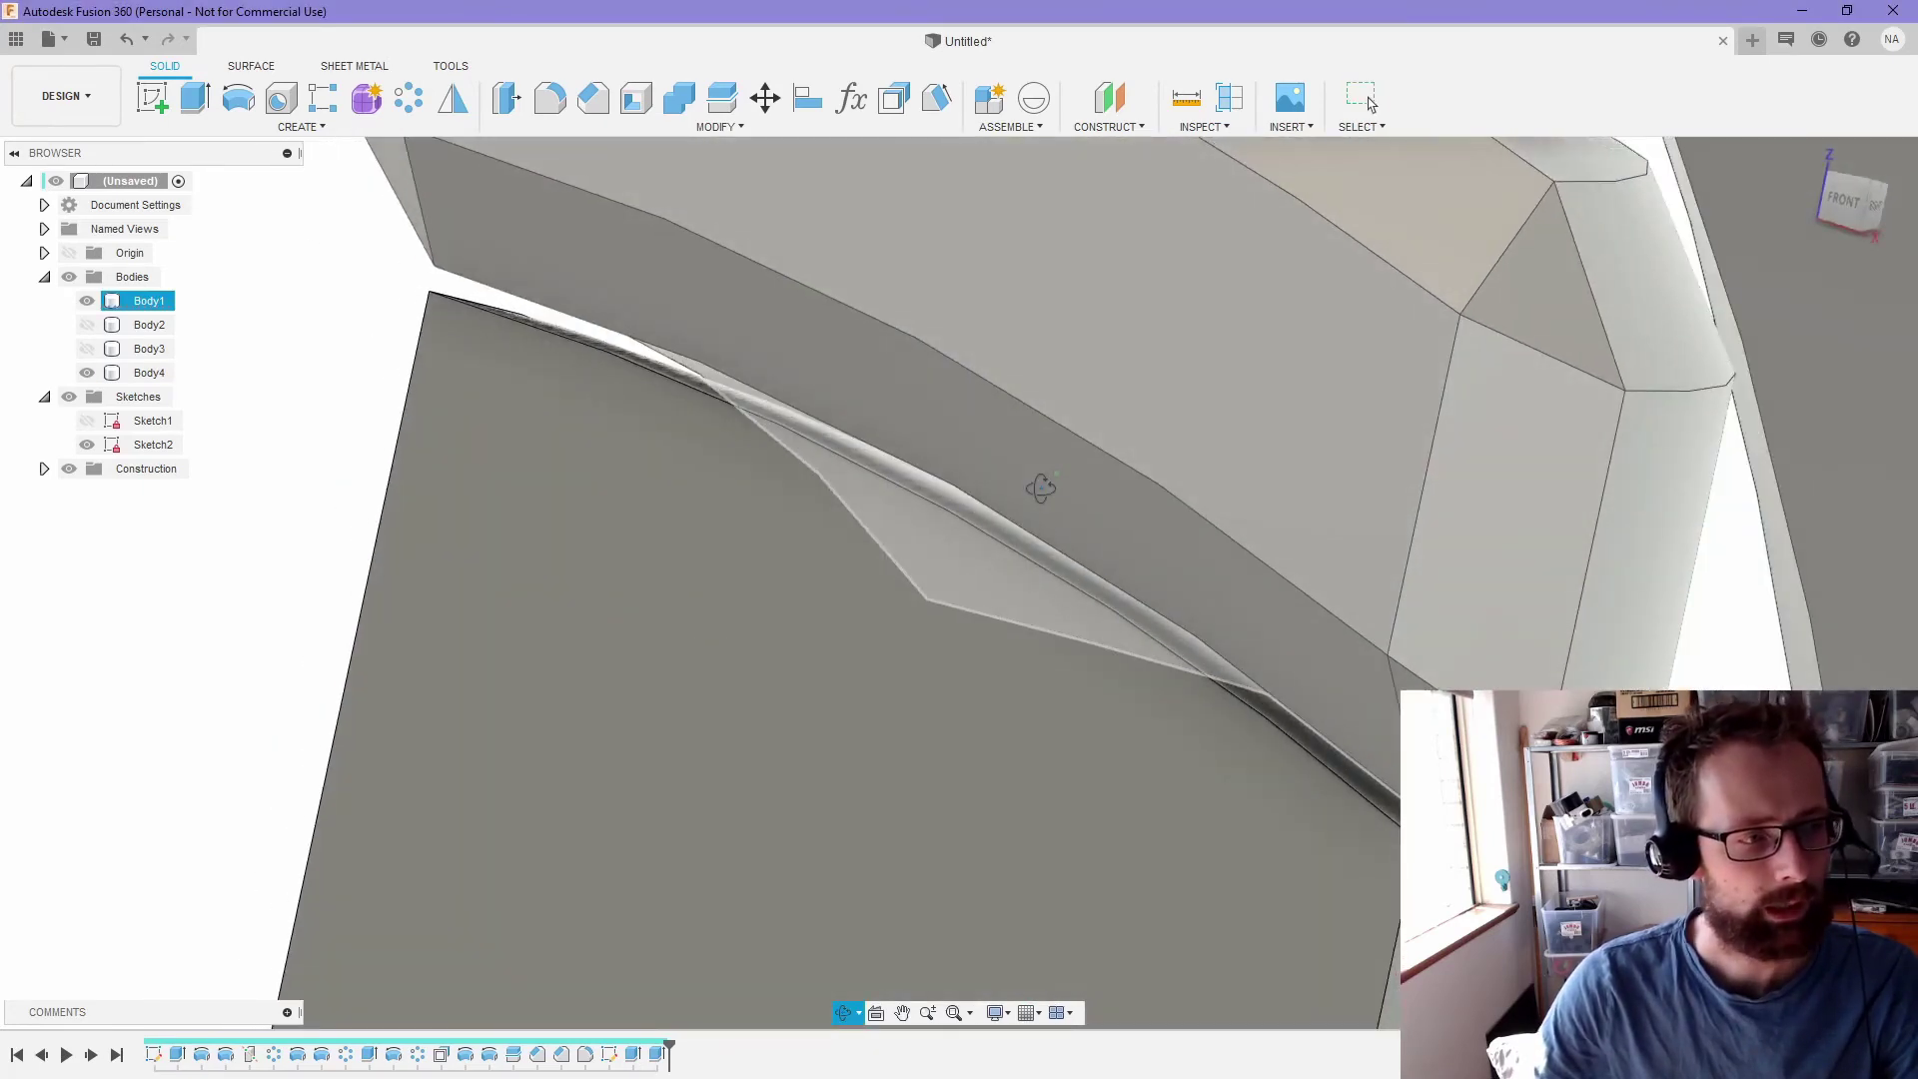
key("Escape")
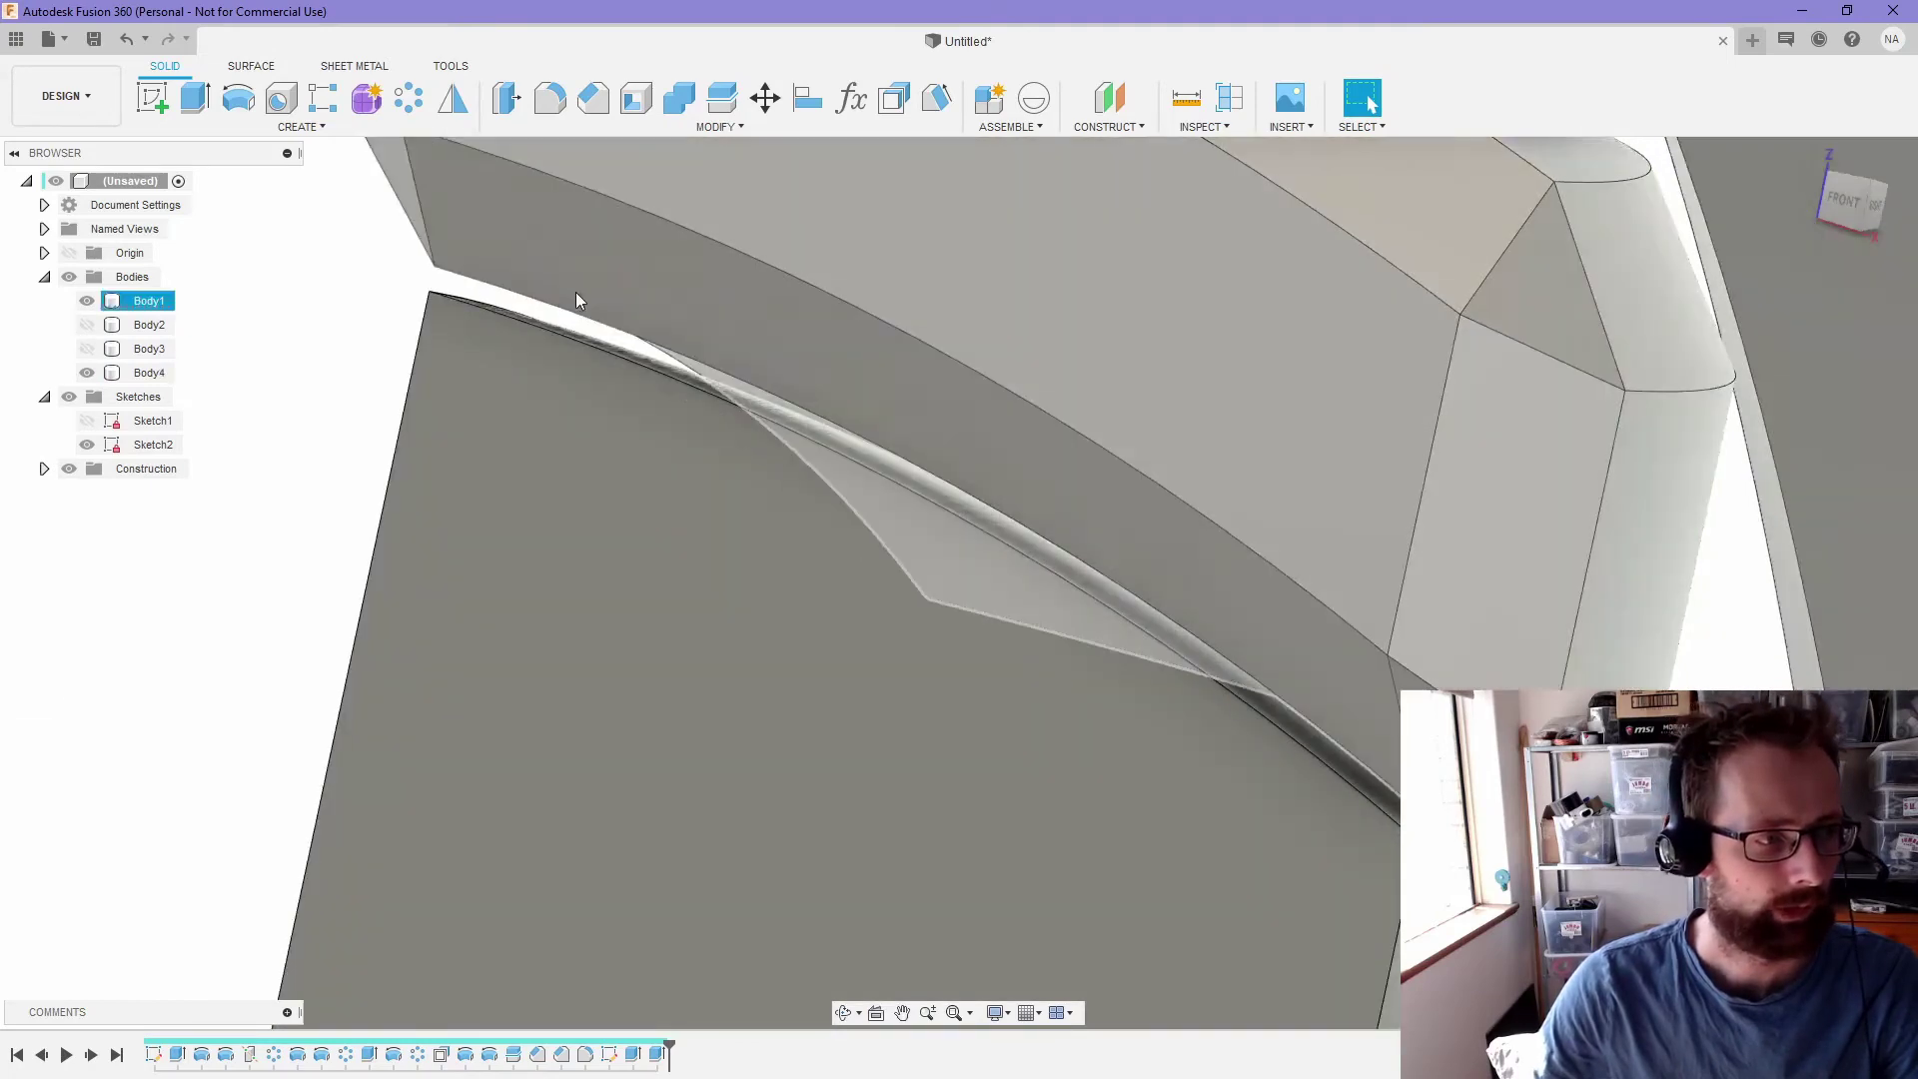
scroll(459, 352, "up", 2)
scroll(1177, 775, "down", 3)
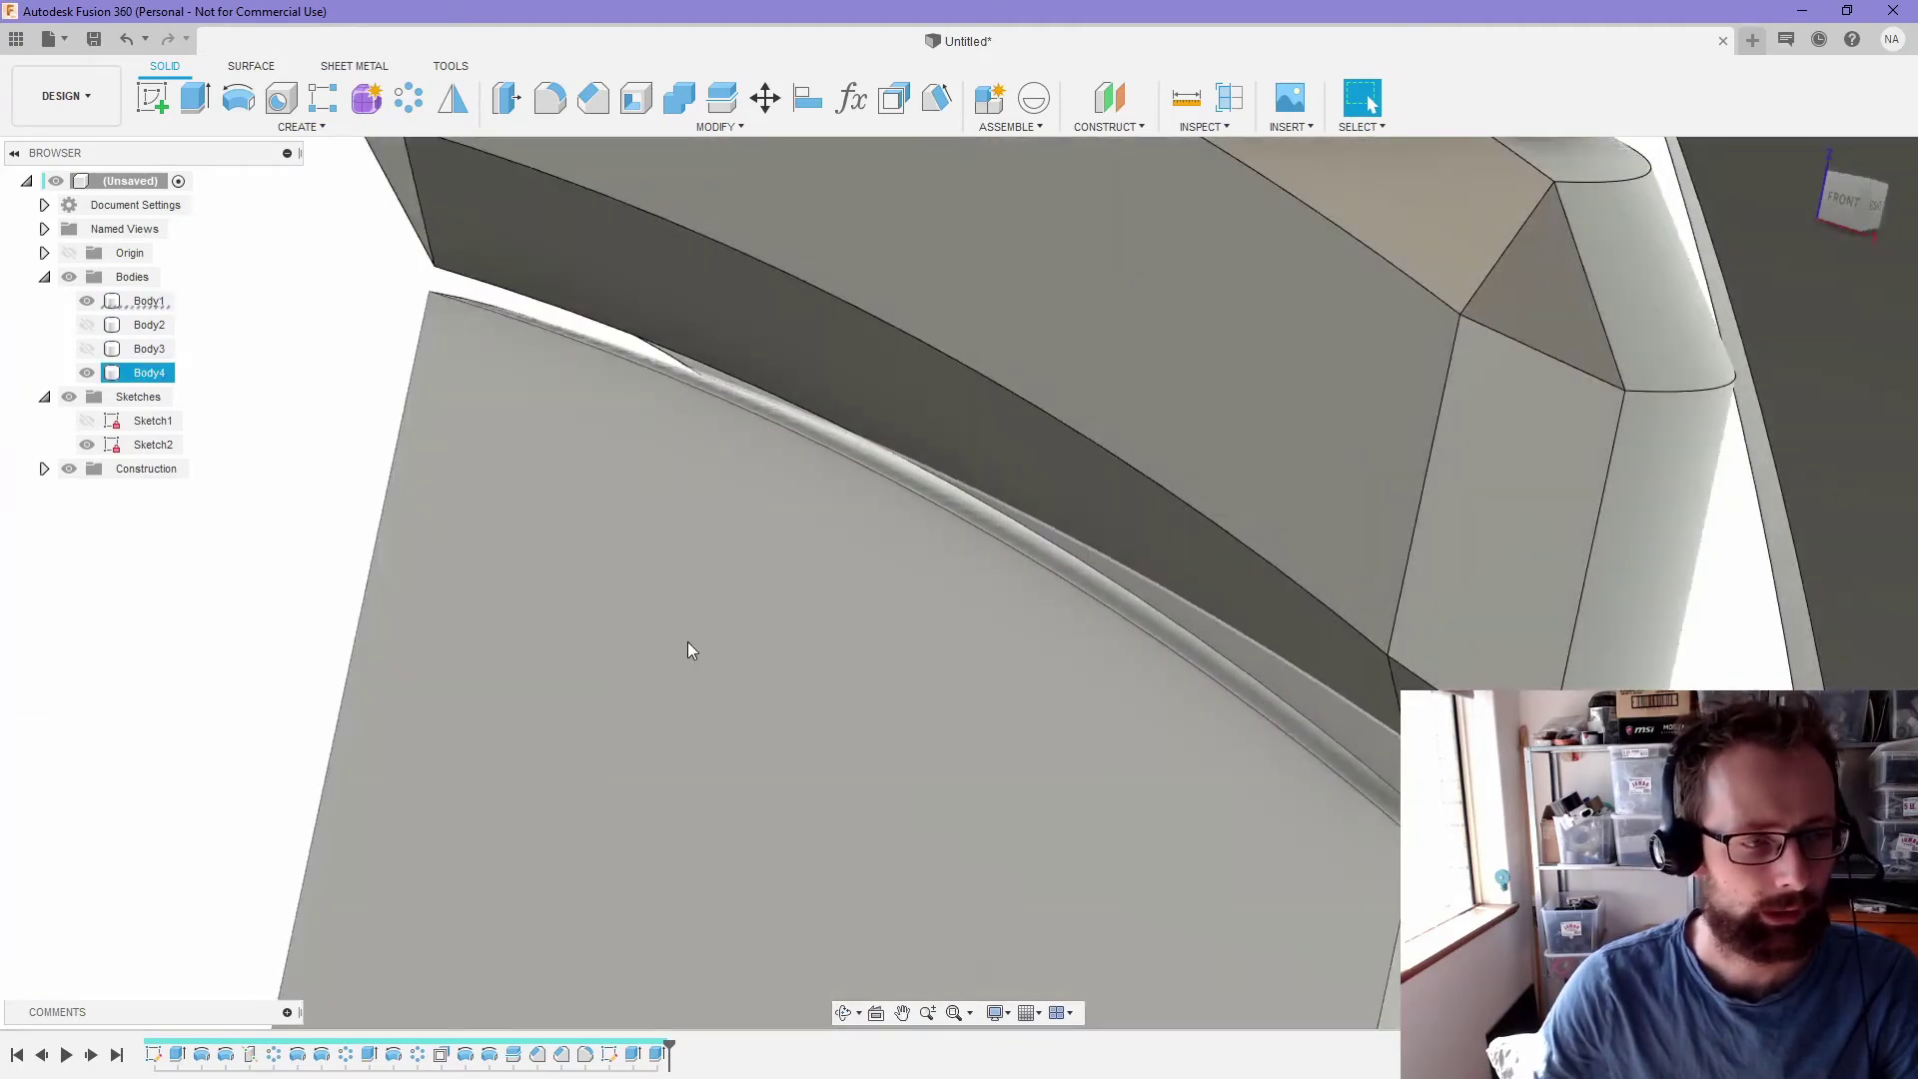
scroll(679, 399, "down", 1)
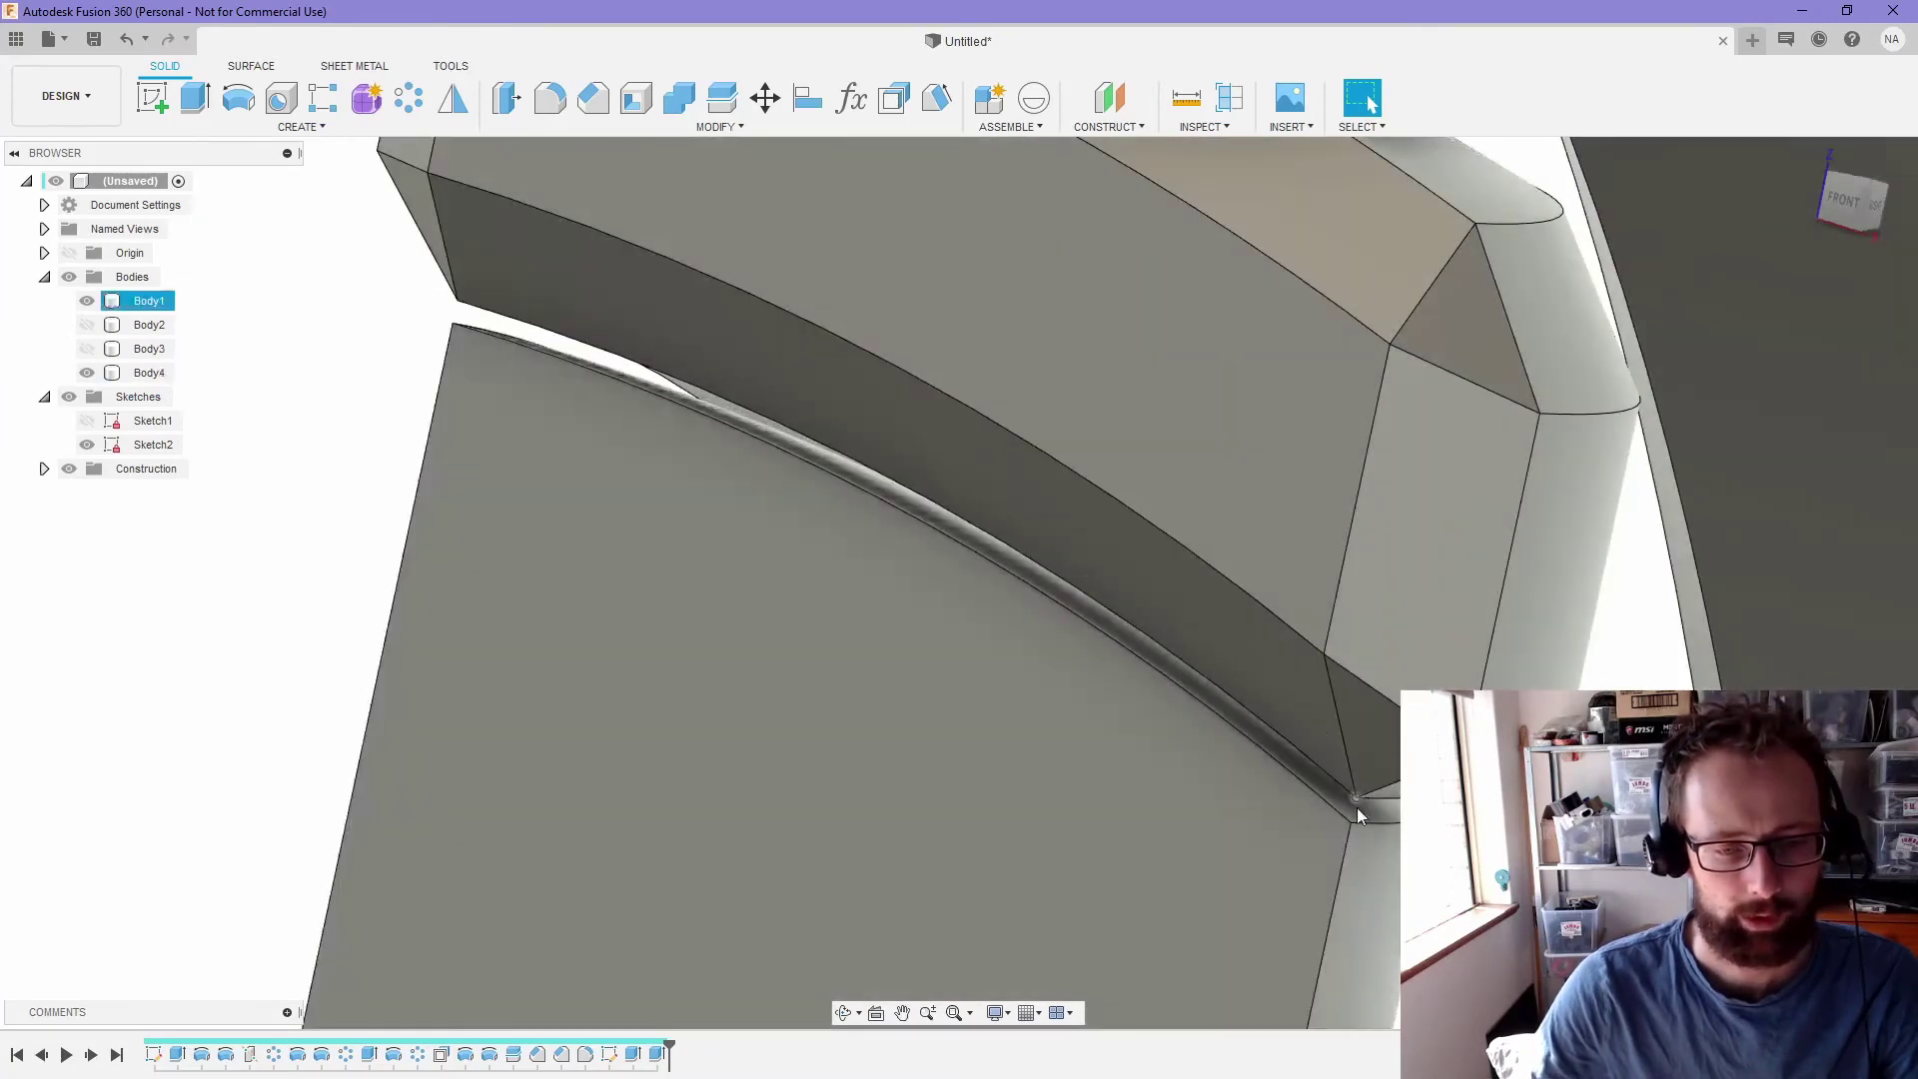
scroll(691, 667, "down", 5)
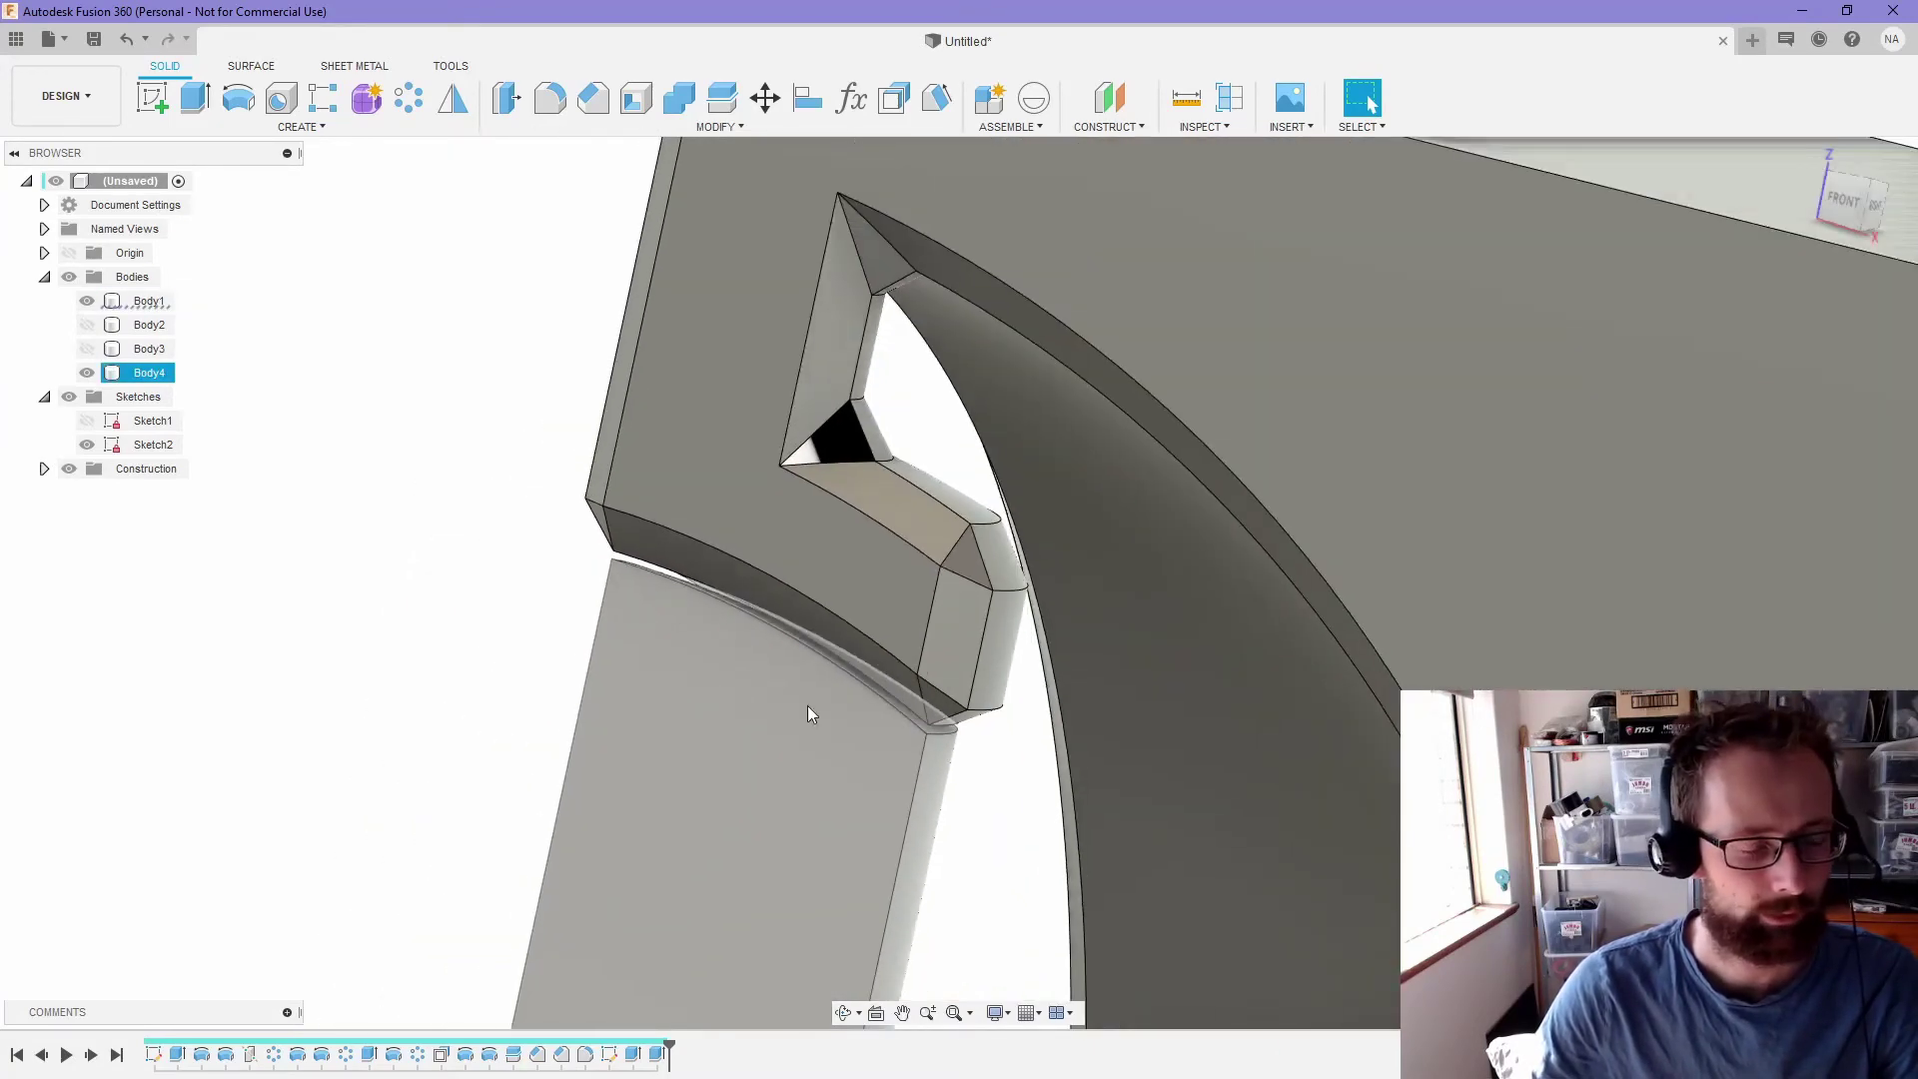
scroll(821, 718, "up", 3)
scroll(1000, 732, "up", 3)
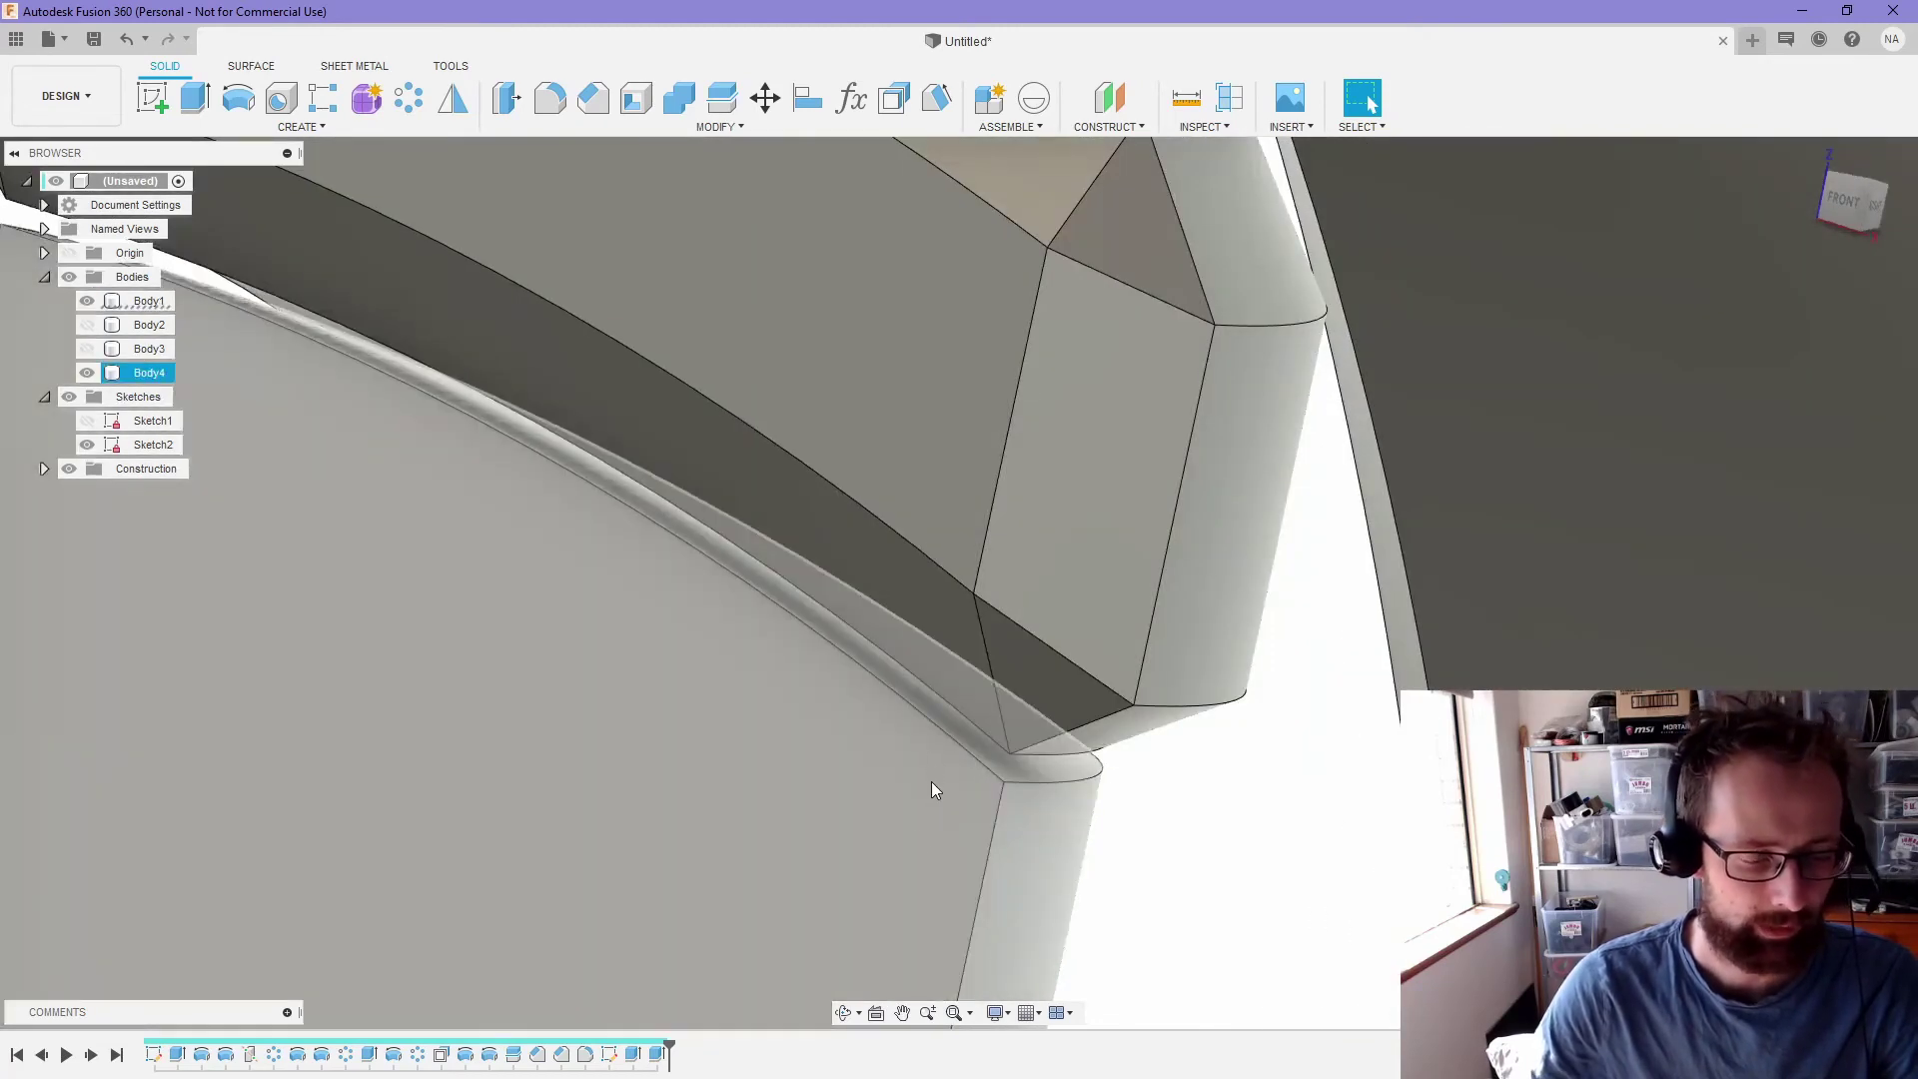
middle_click_drag(931, 782, 871, 673, "shift")
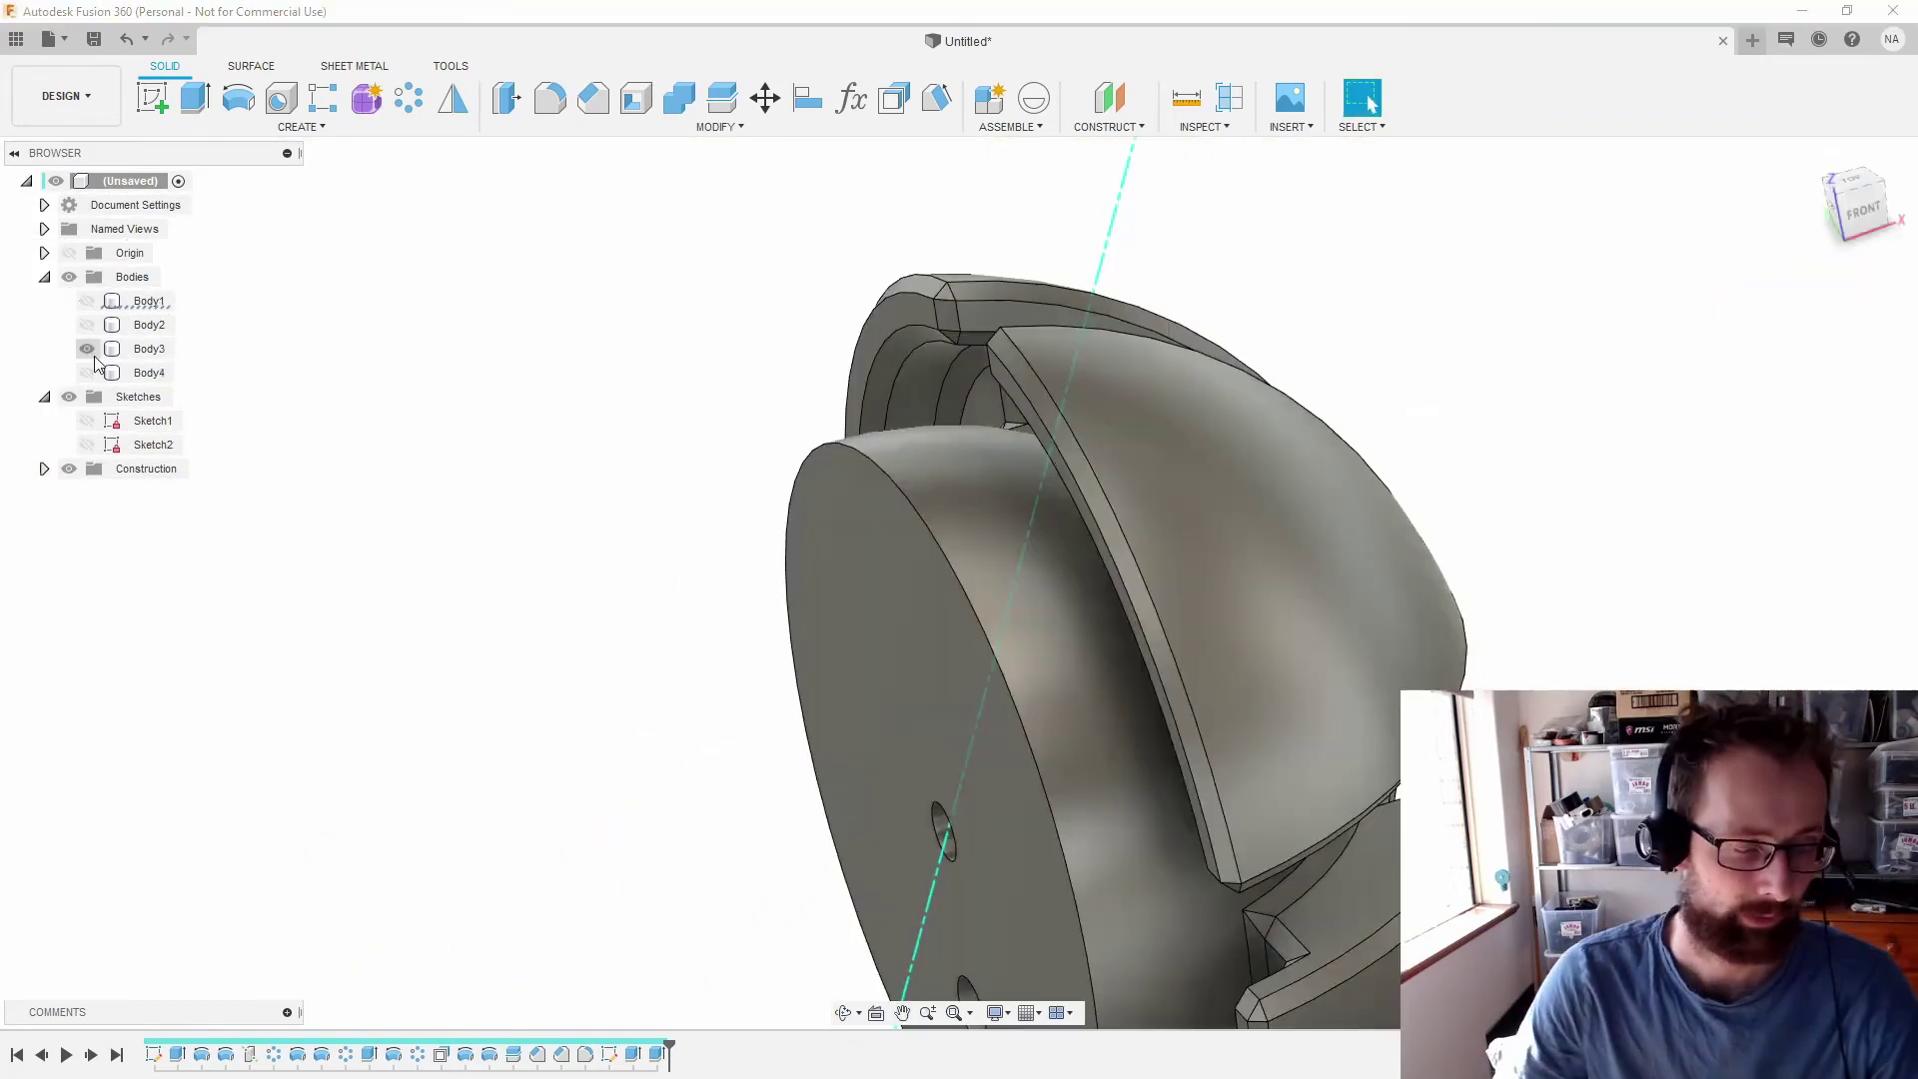
middle_click_drag(693, 663, 909, 518)
scroll(908, 519, "down", 3)
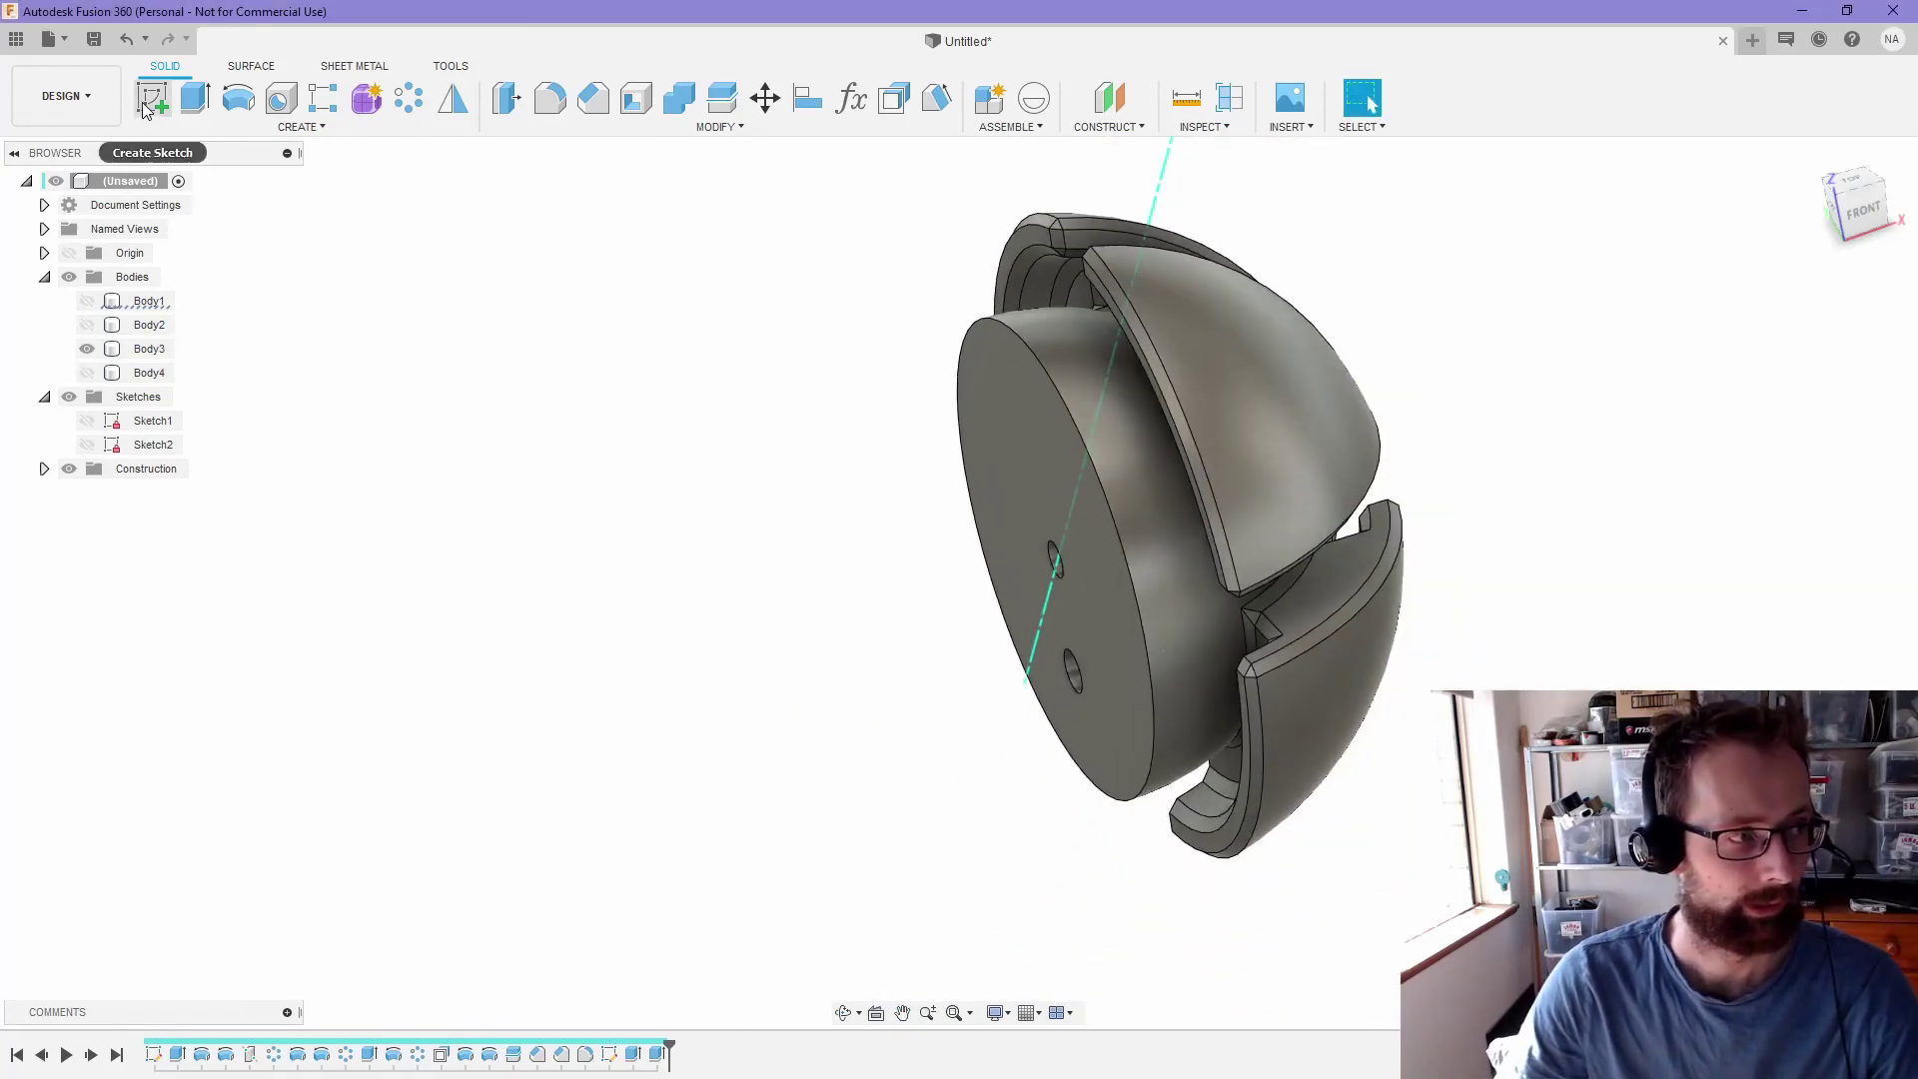
- Start a sketch on the disc's front face and project the four clip arc faces into it
left_click(145, 106)
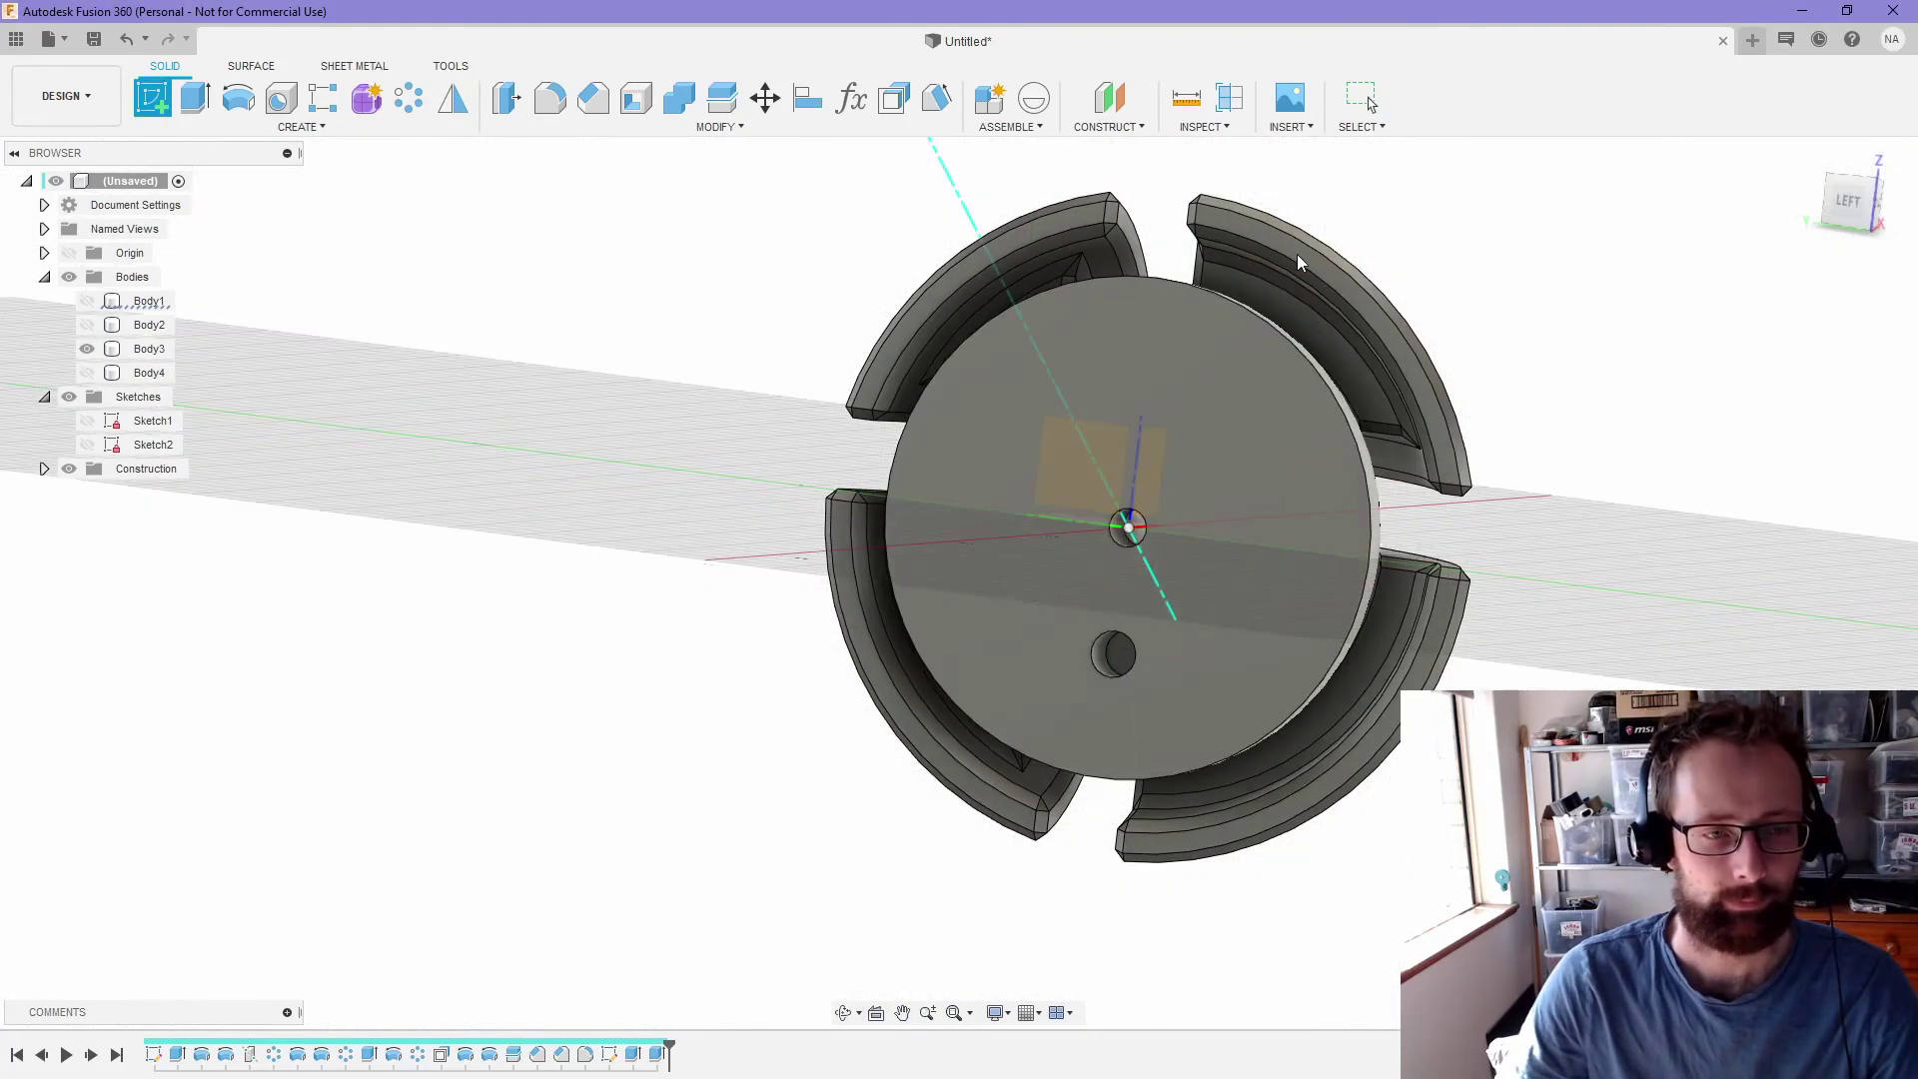
left_click(1168, 354)
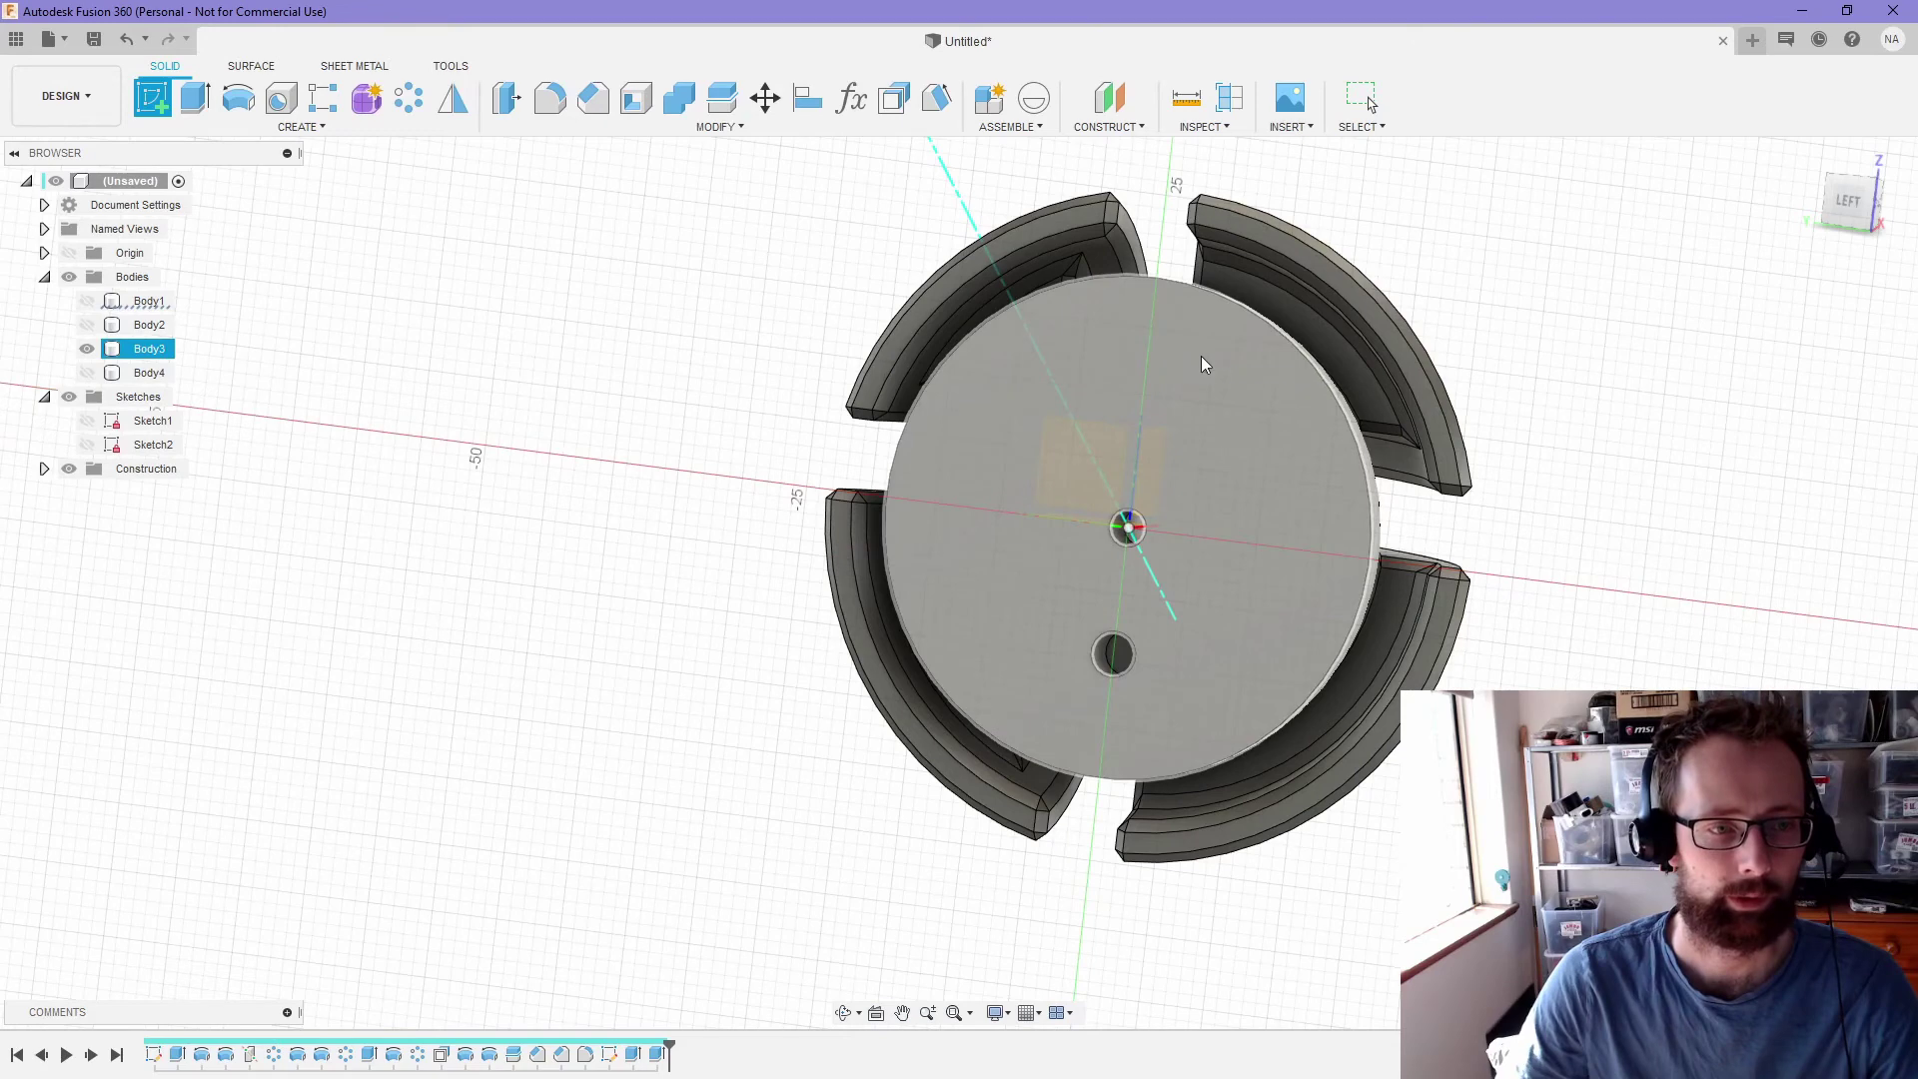
key("p")
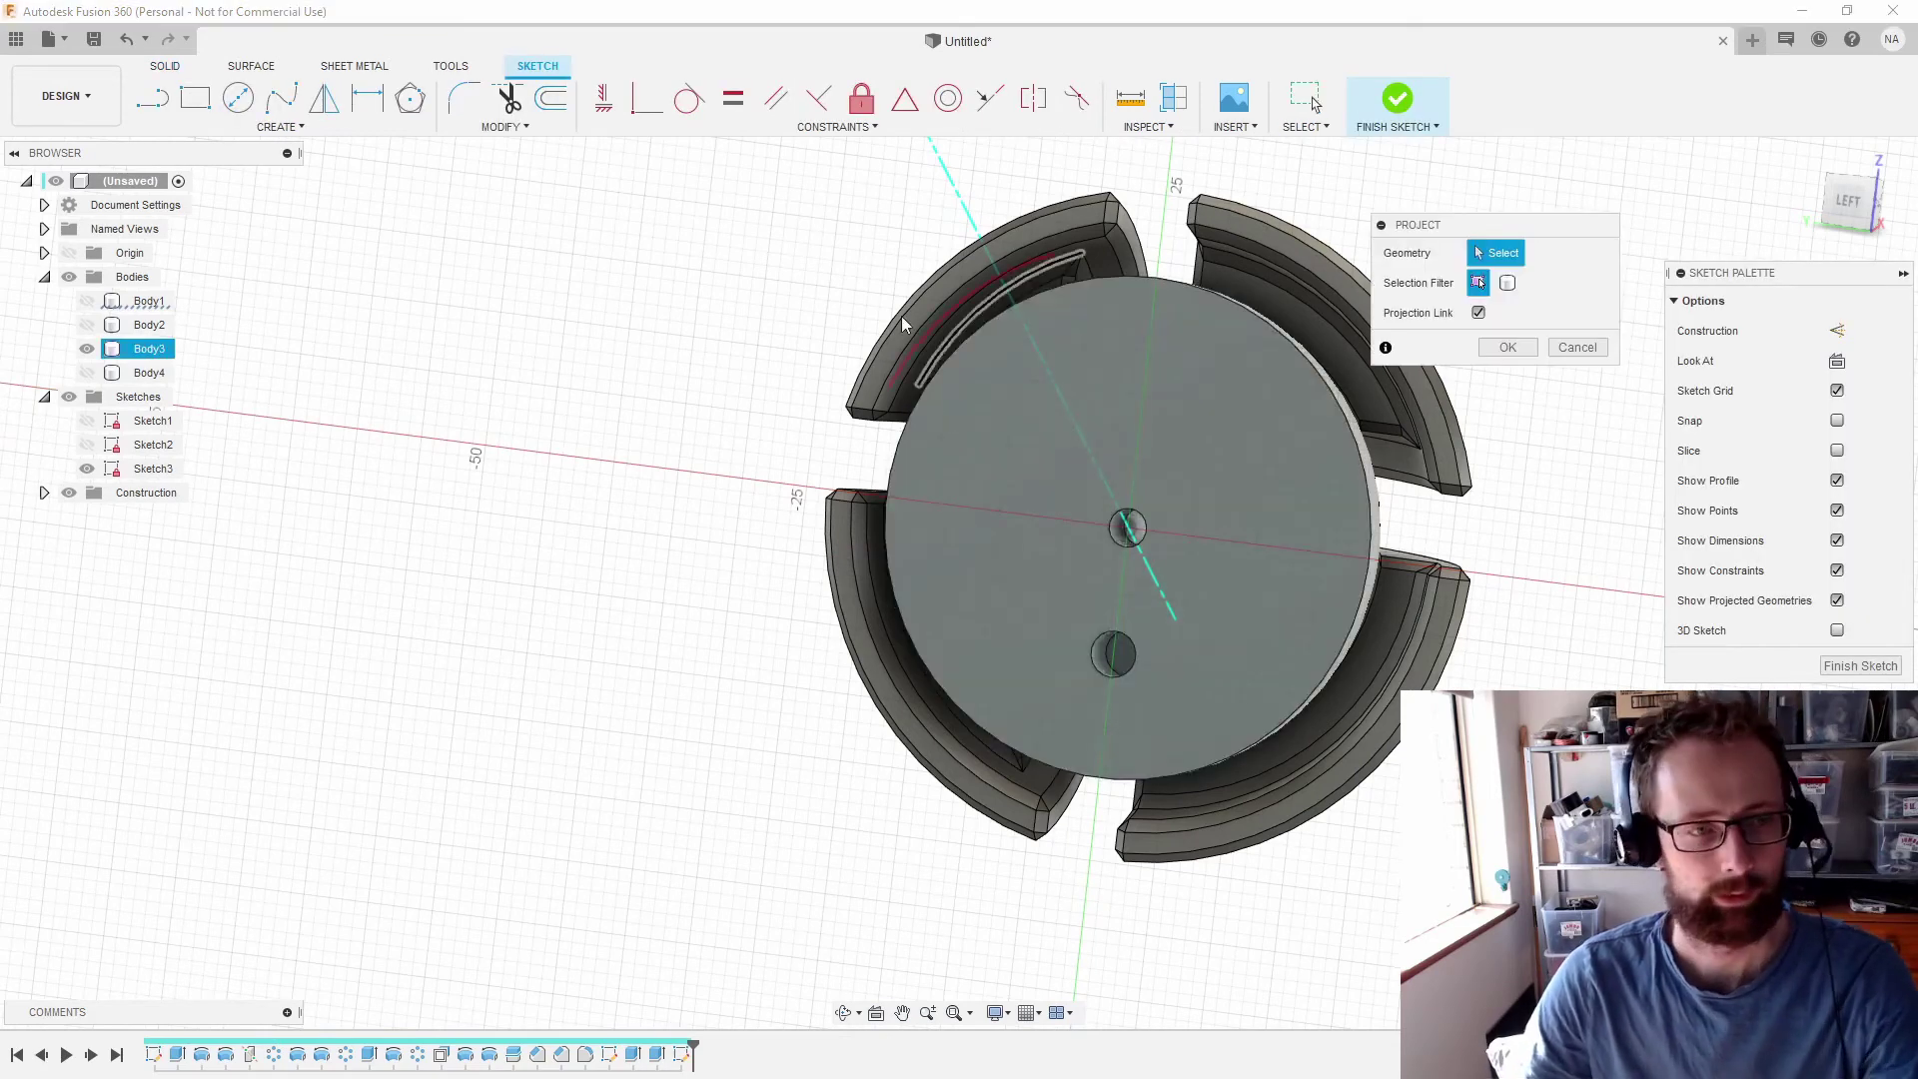
left_click(1089, 219)
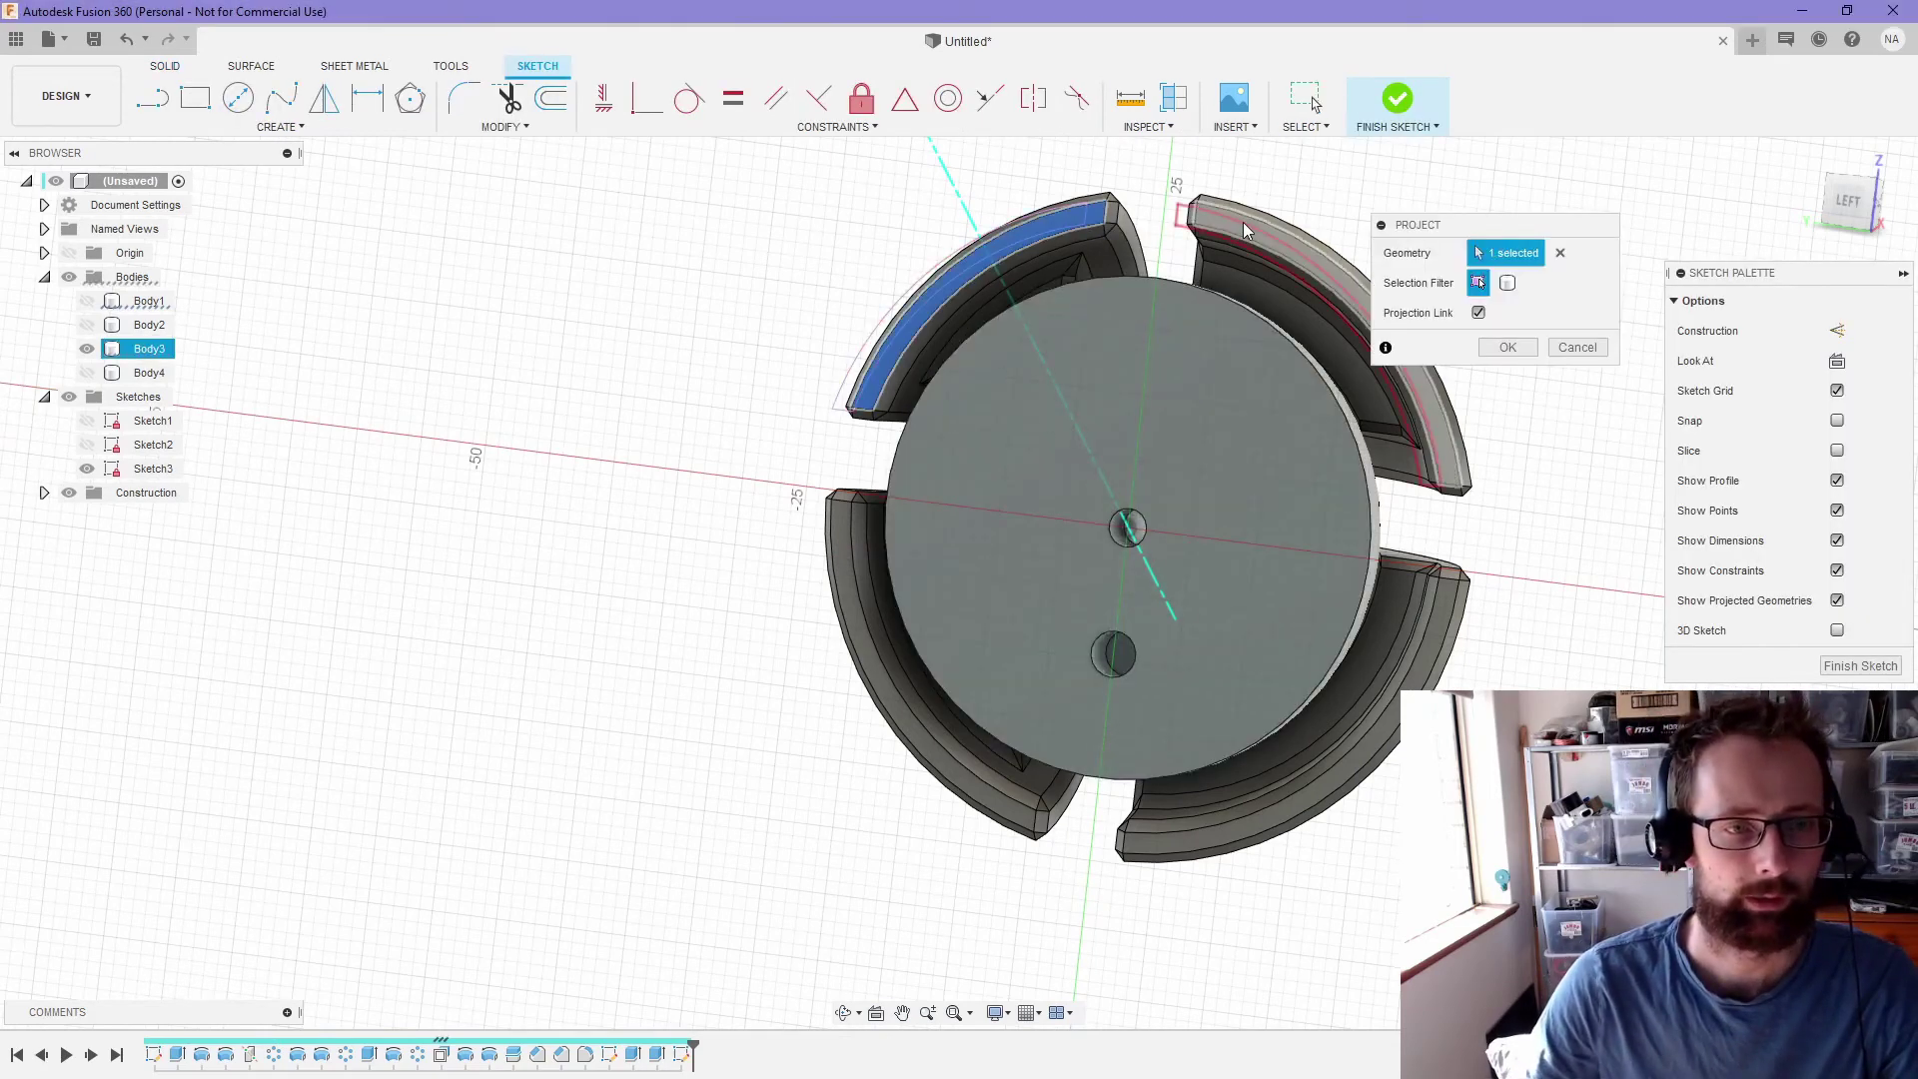
left_click(1247, 230)
left_click(850, 578)
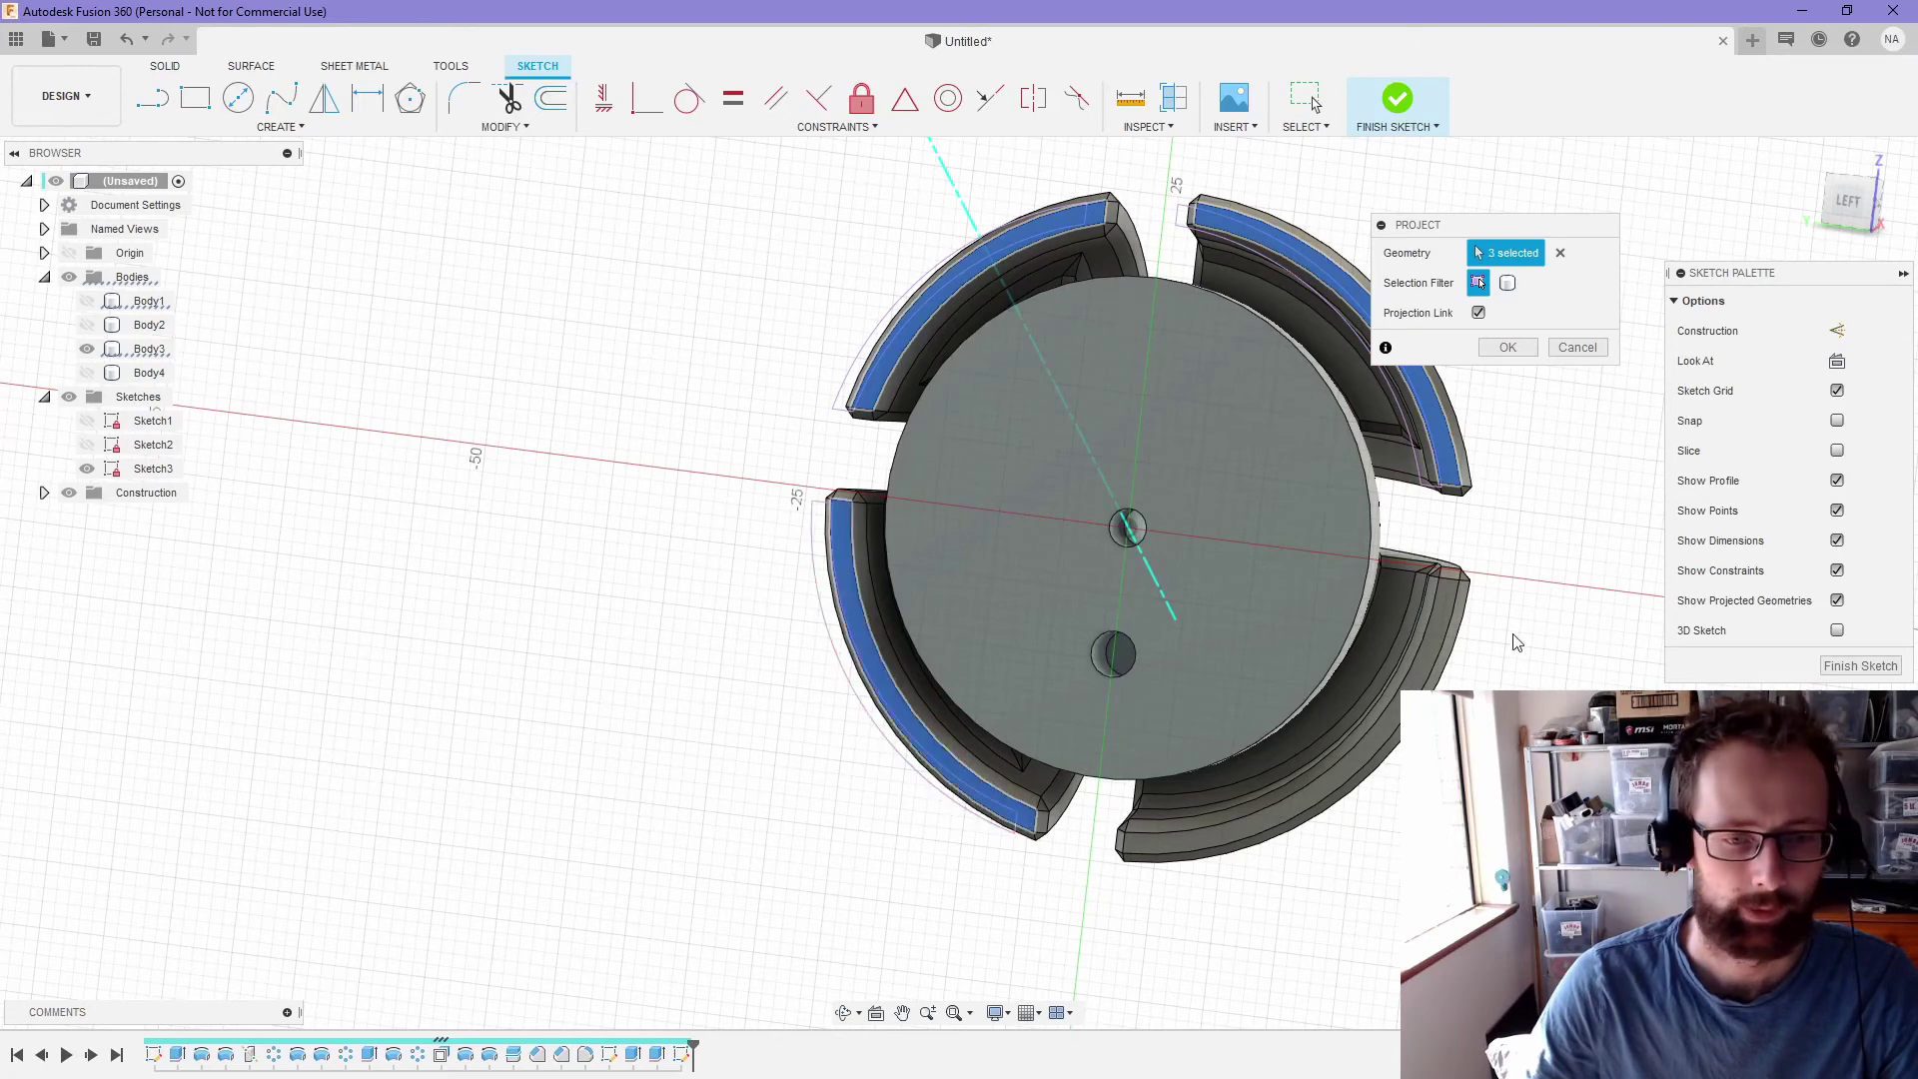
left_click(1249, 837)
left_click(1508, 347)
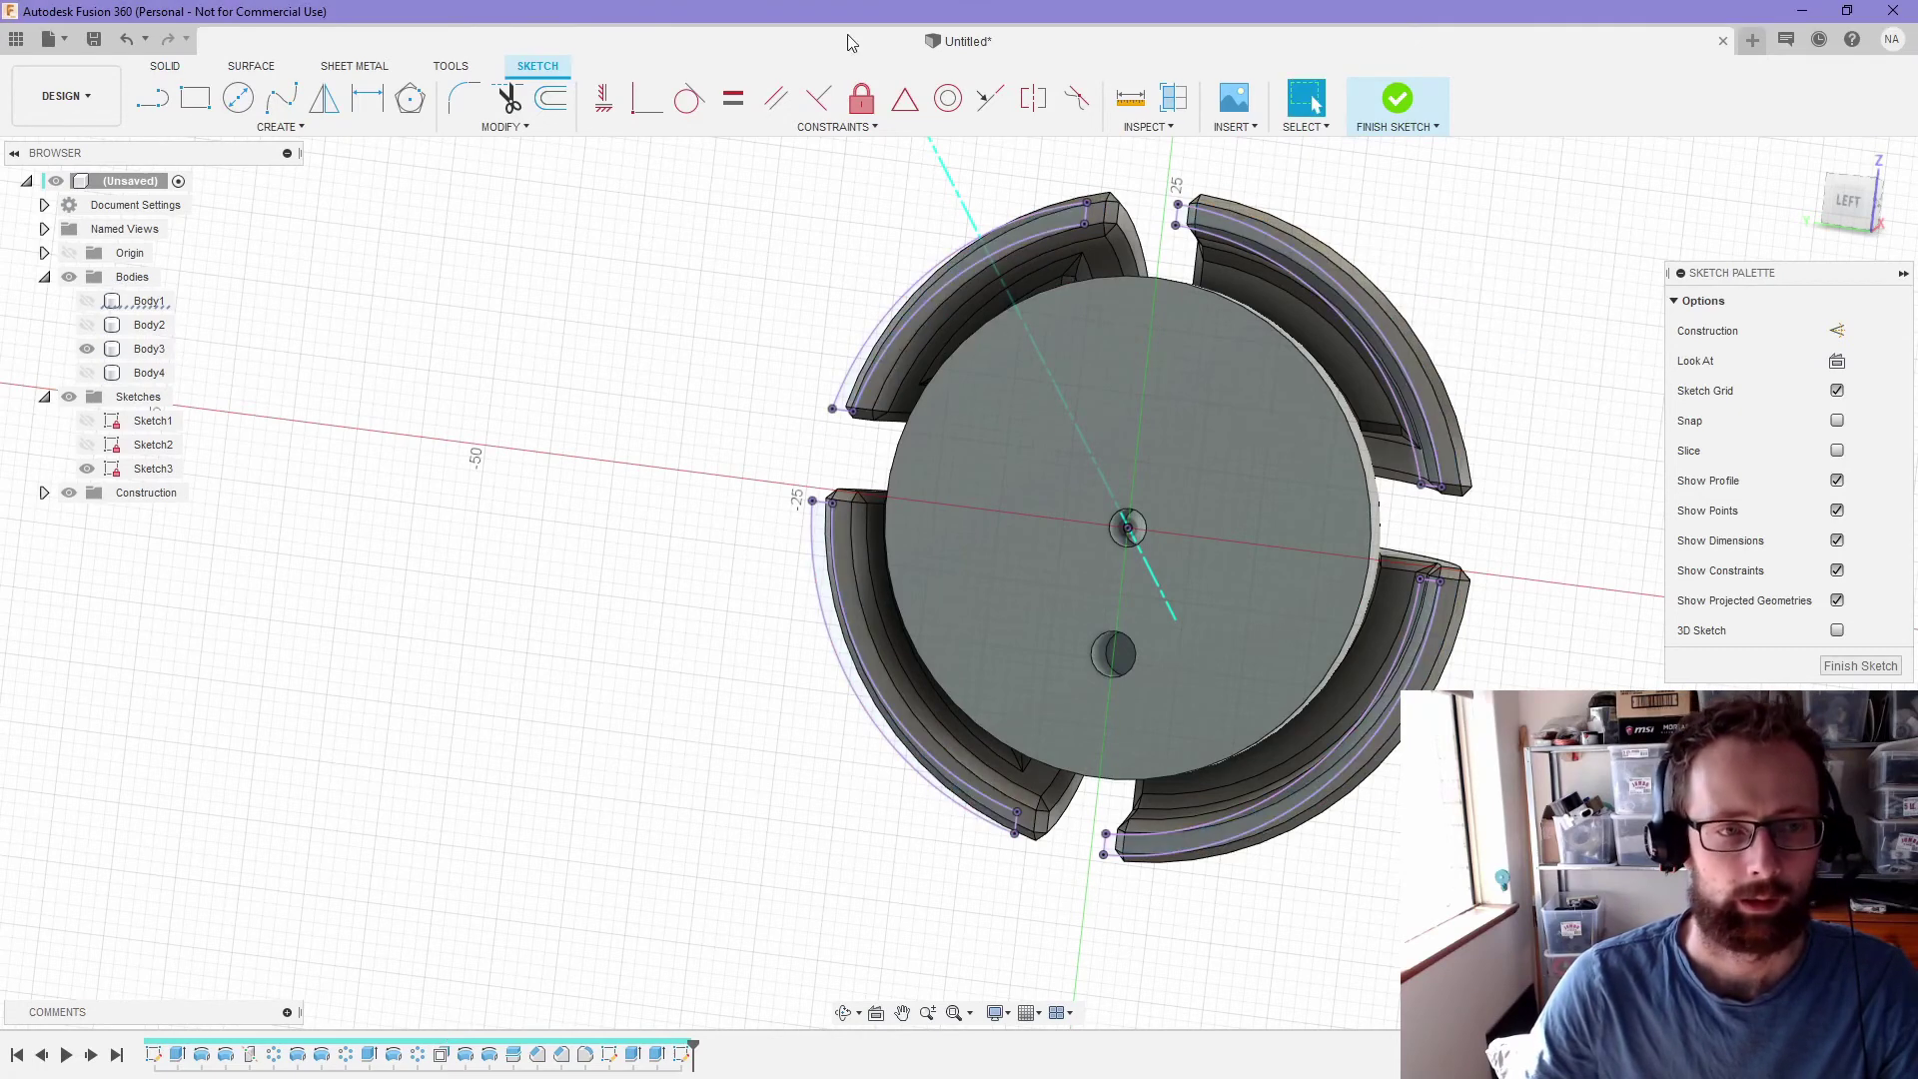
- Offset the projected upper-left, upper-right and left arcs by 2 mm
left_click(551, 97)
left_click(991, 225)
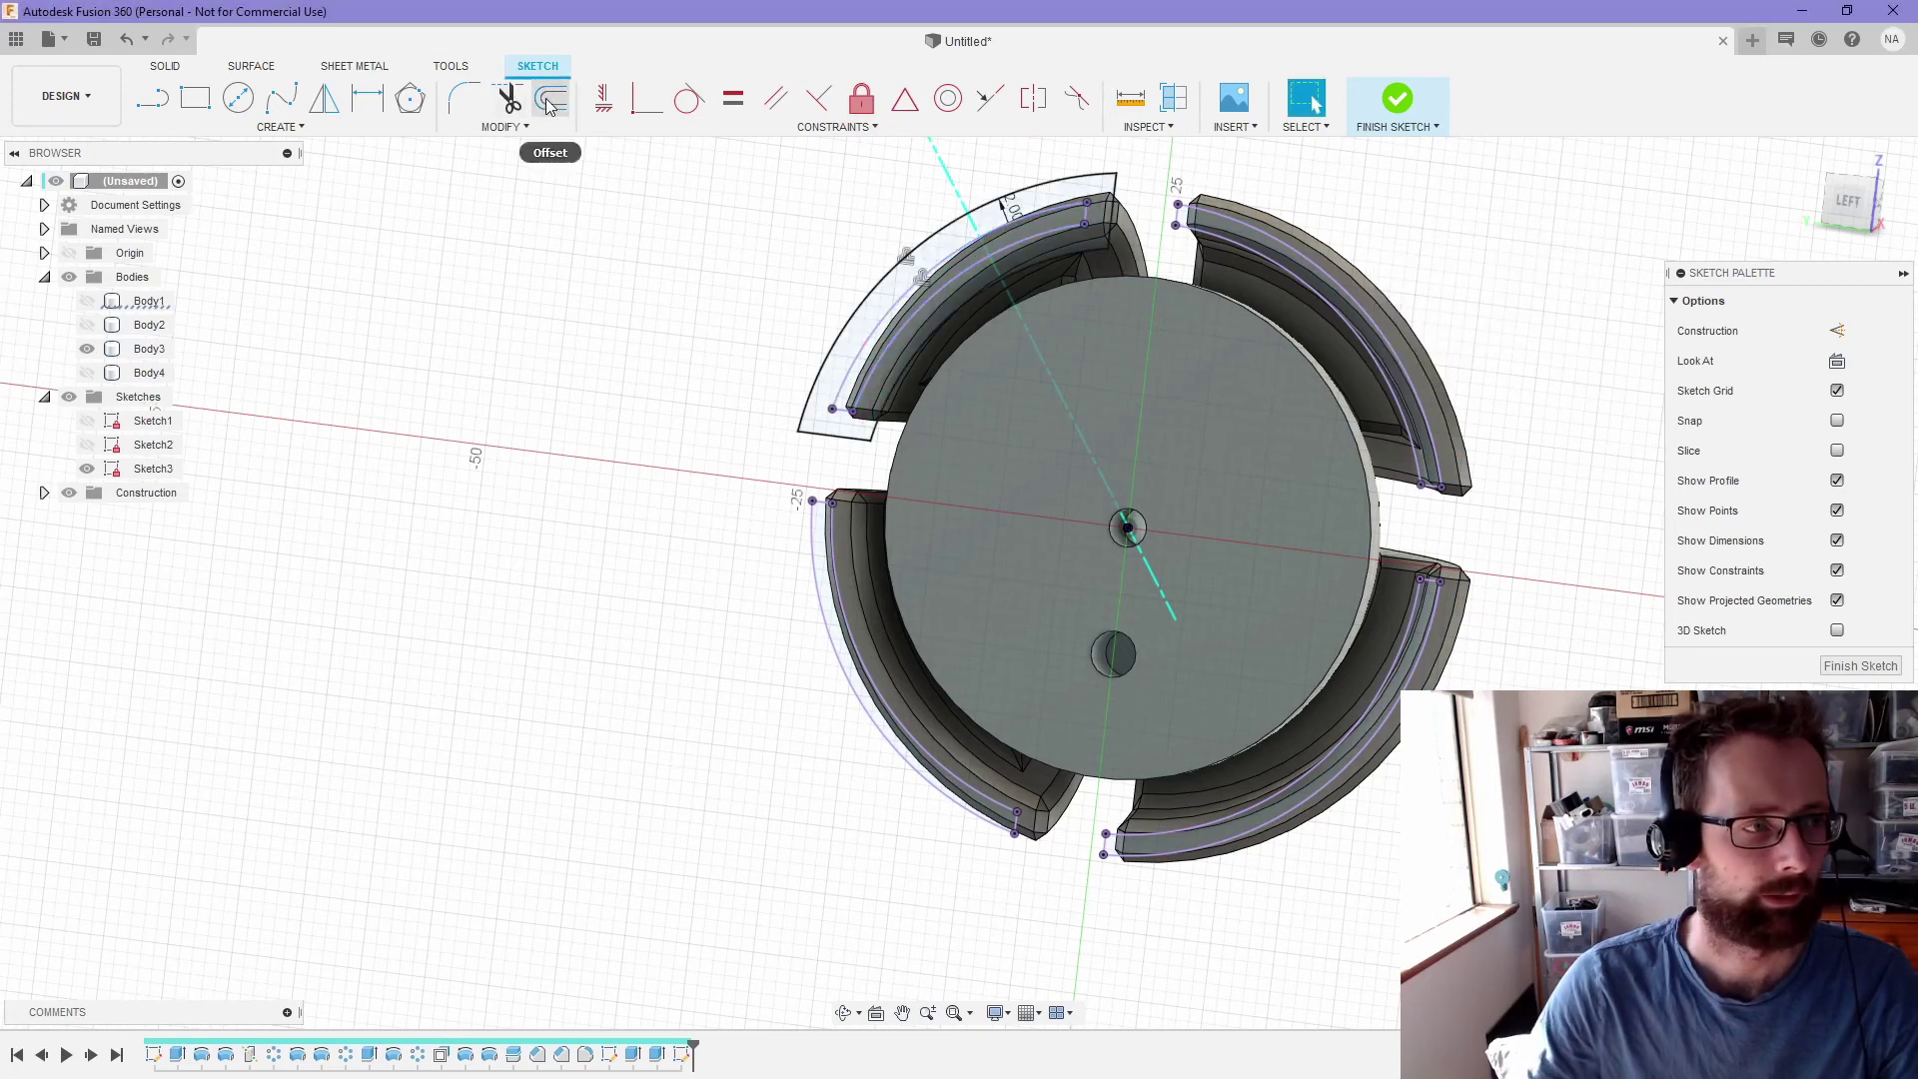
left_click(1226, 218)
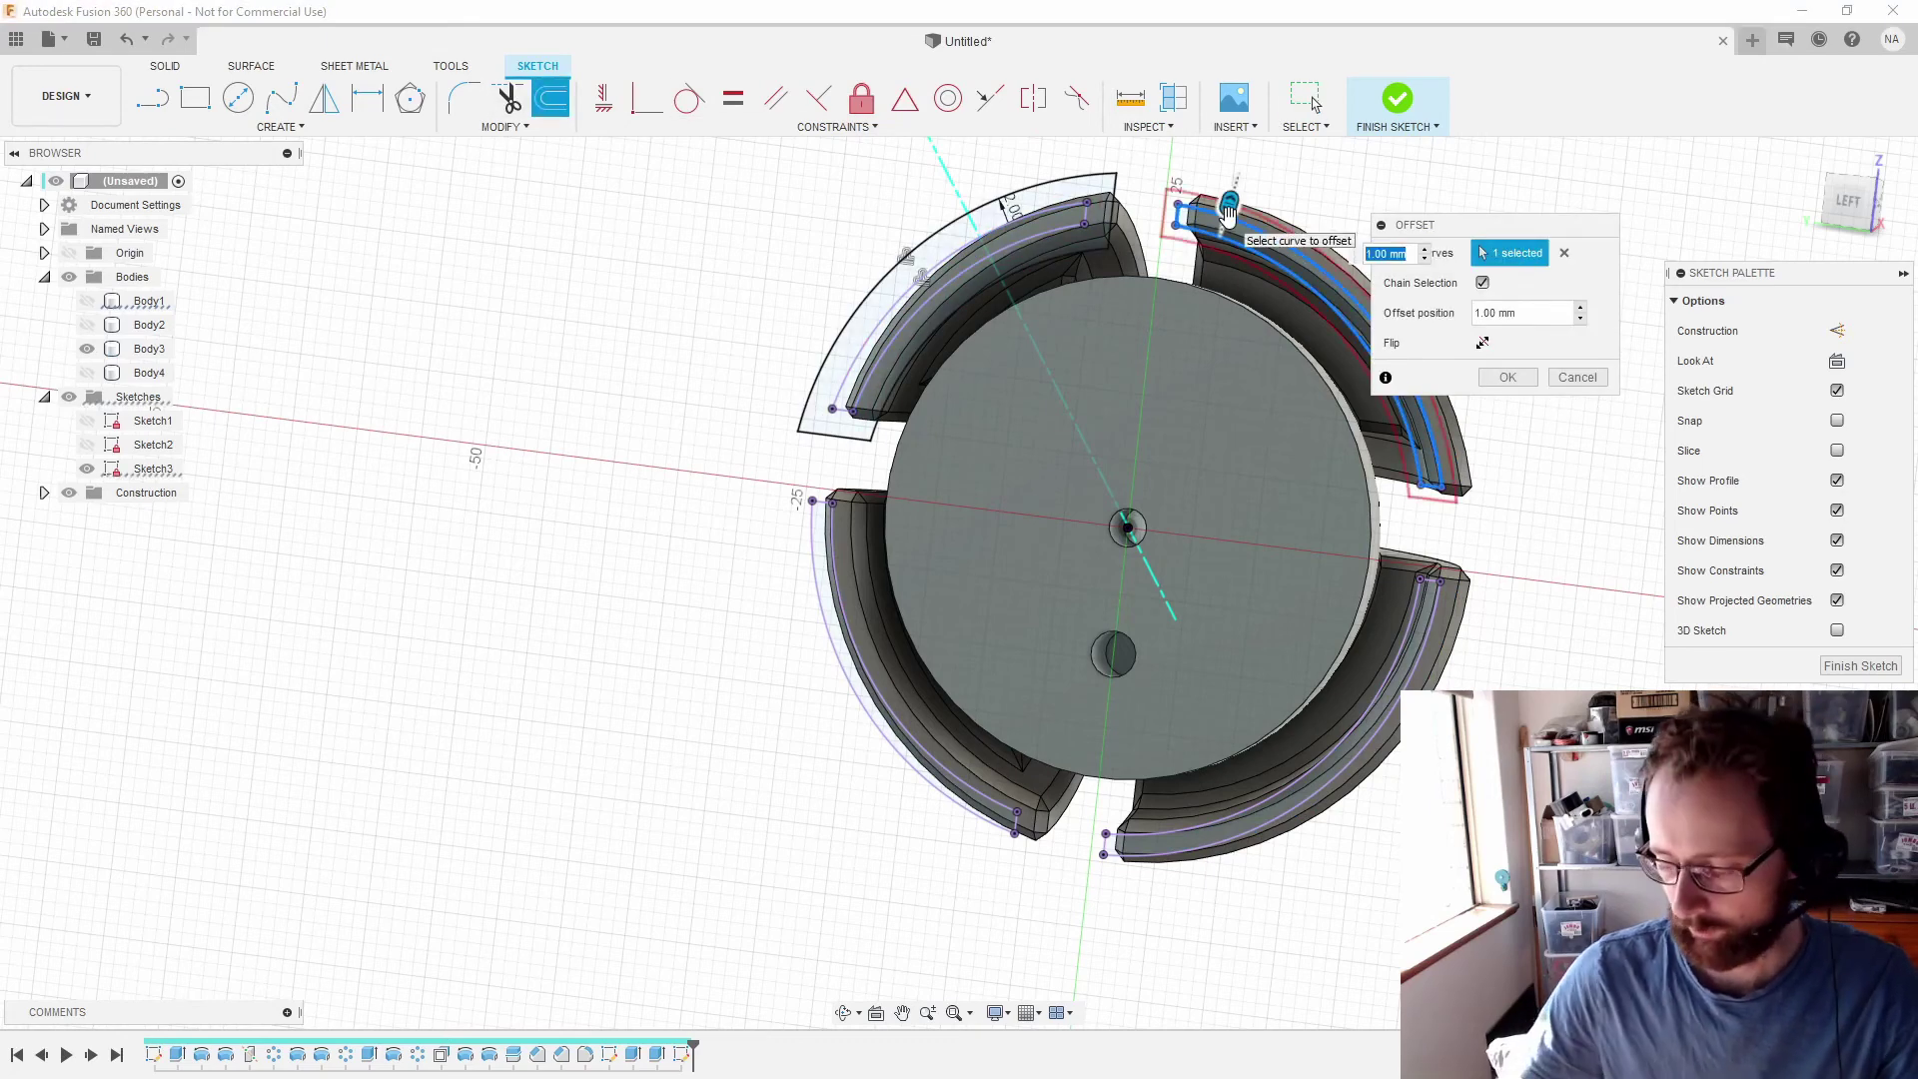
key("Return")
left_click(550, 97)
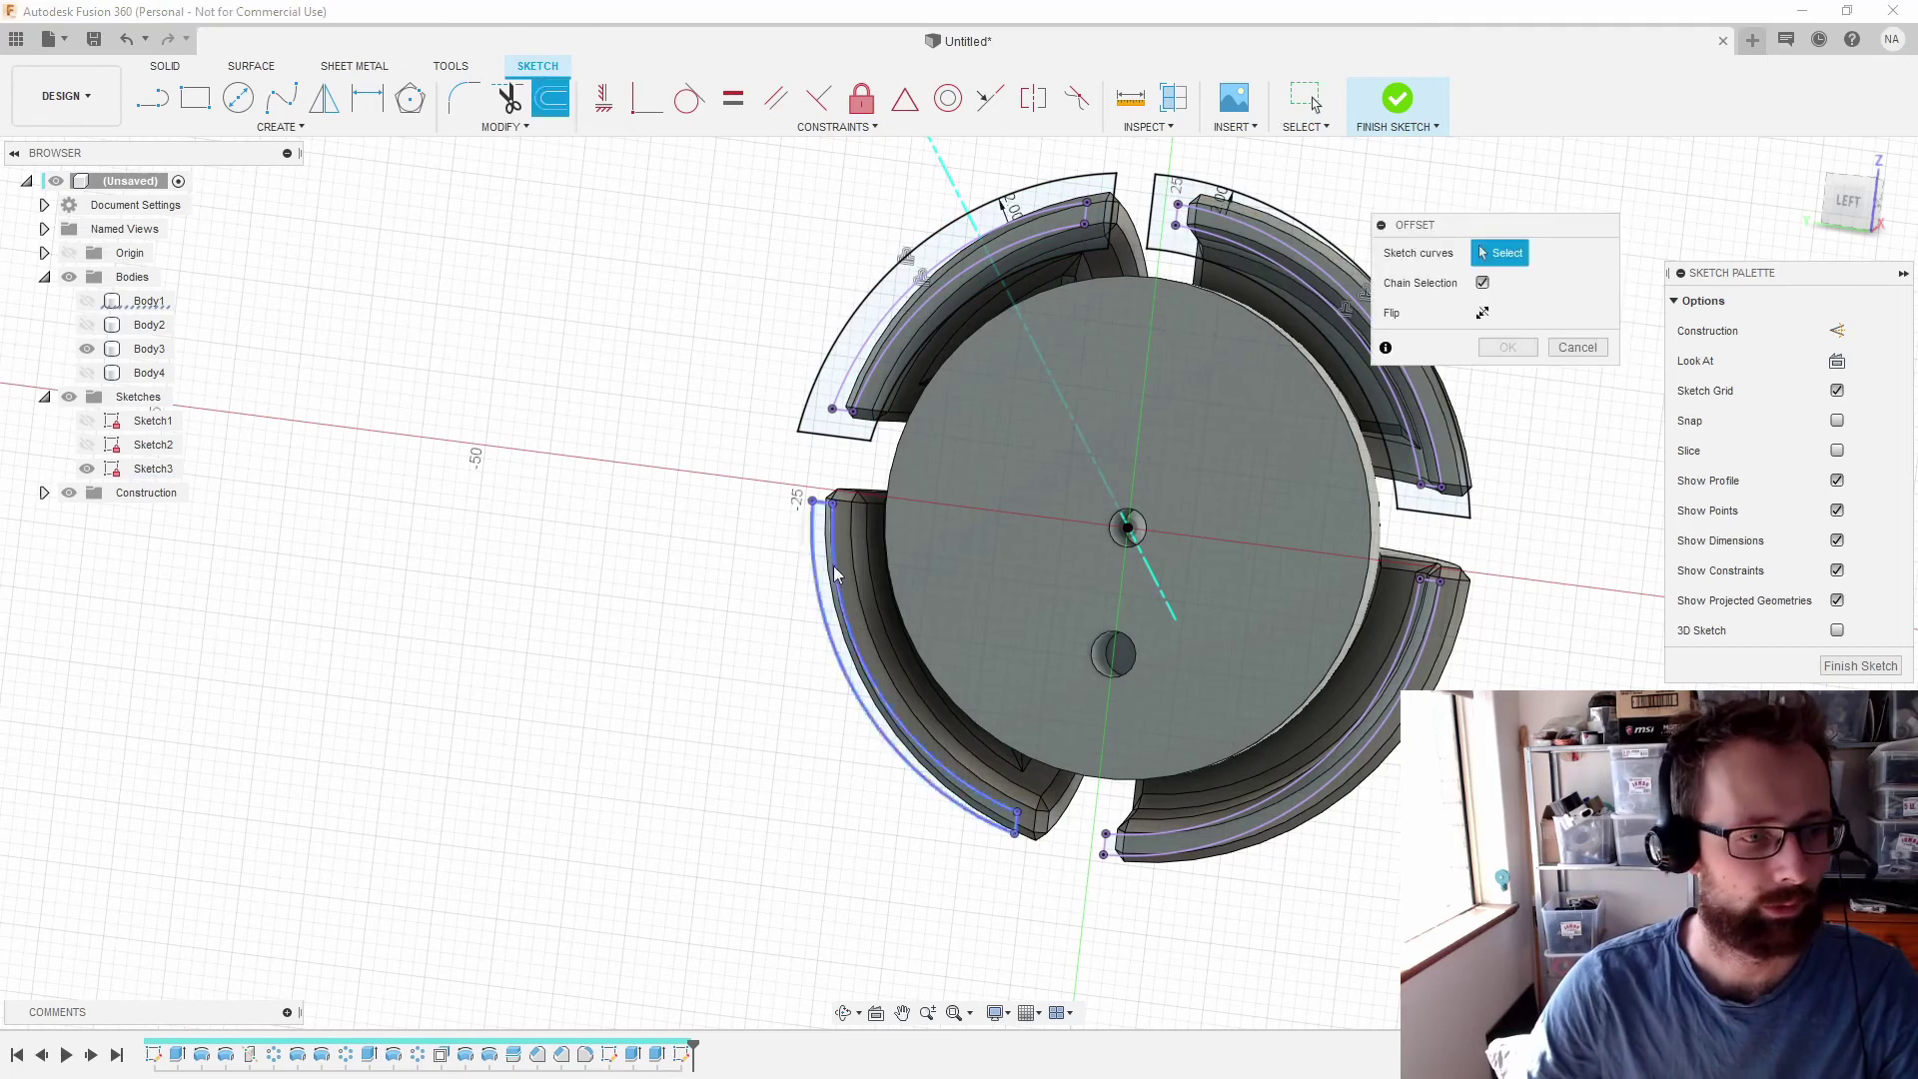
left_click(819, 572)
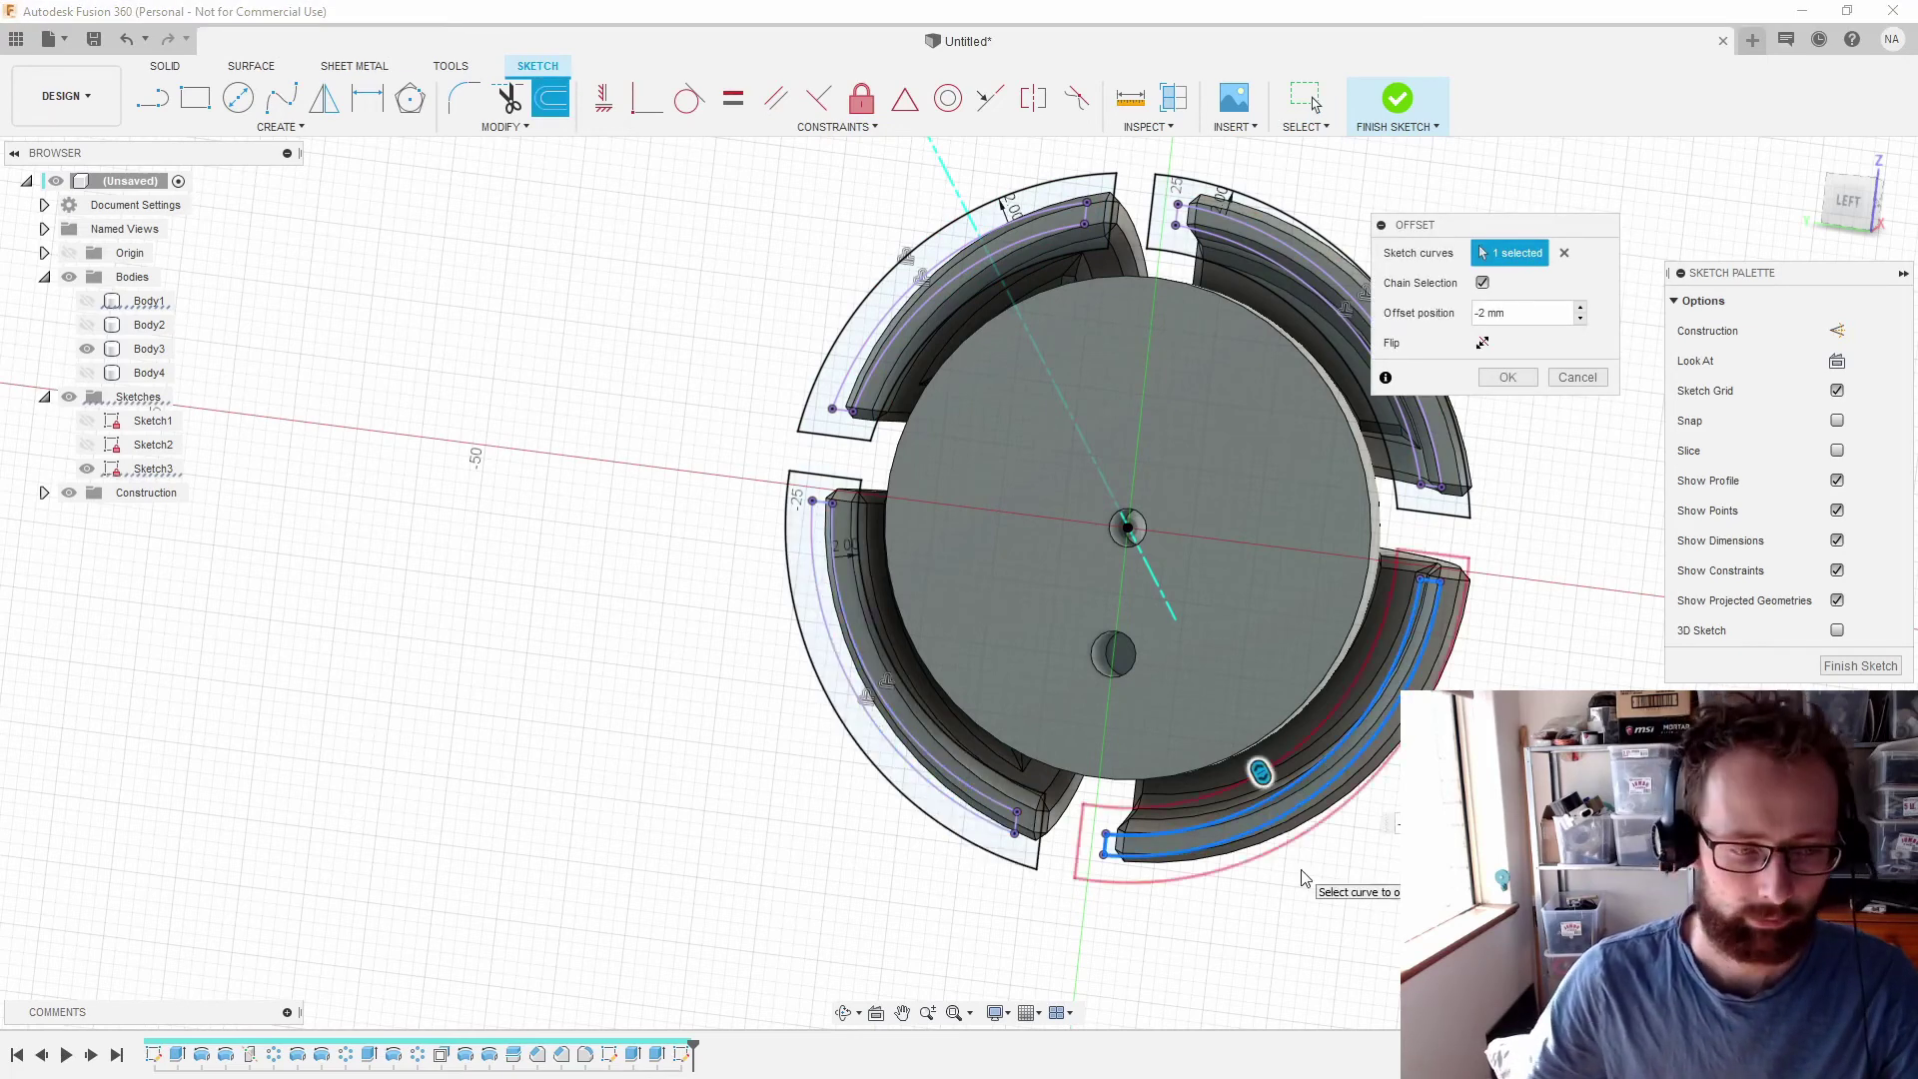
key("Return")
- Finish Sketch3 and extrude its band profiles To Object, limited by the dome face
left_click(1397, 97)
key("e")
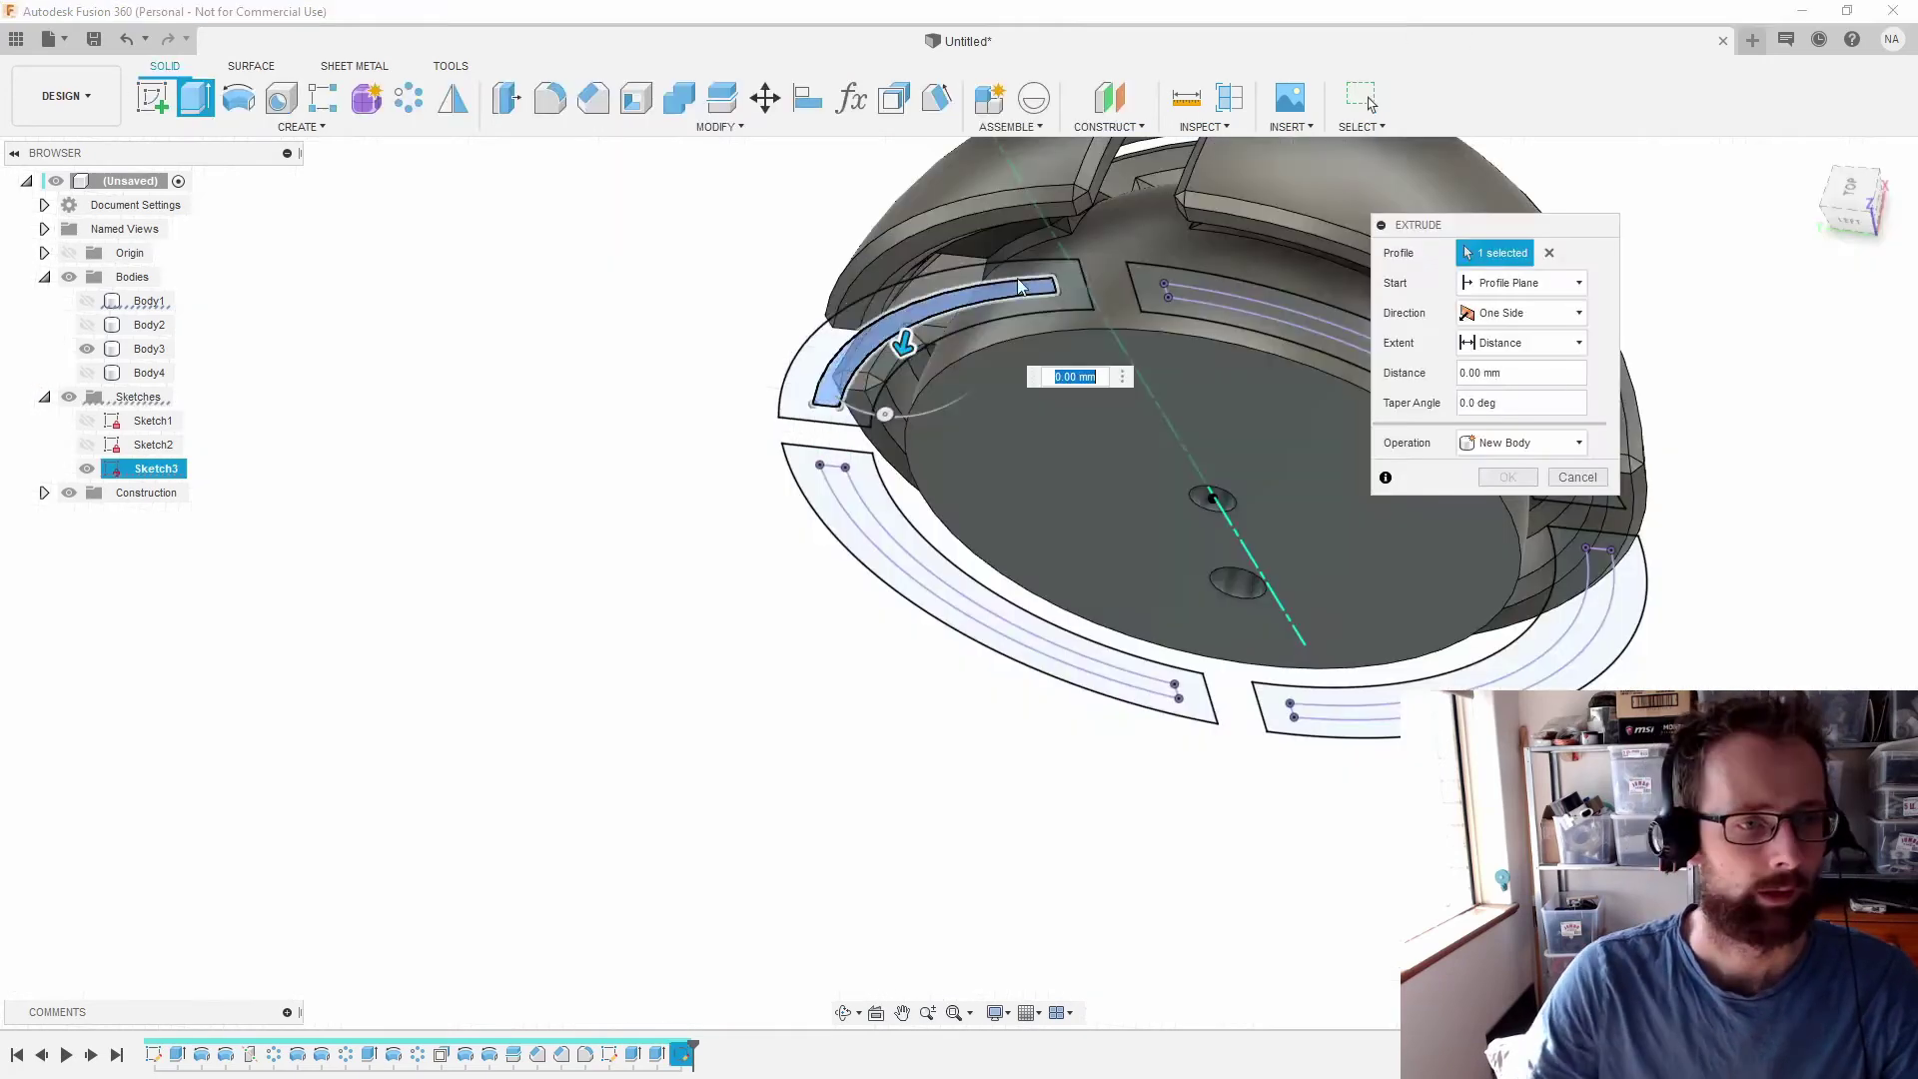
left_click(899, 360)
left_click(1199, 292)
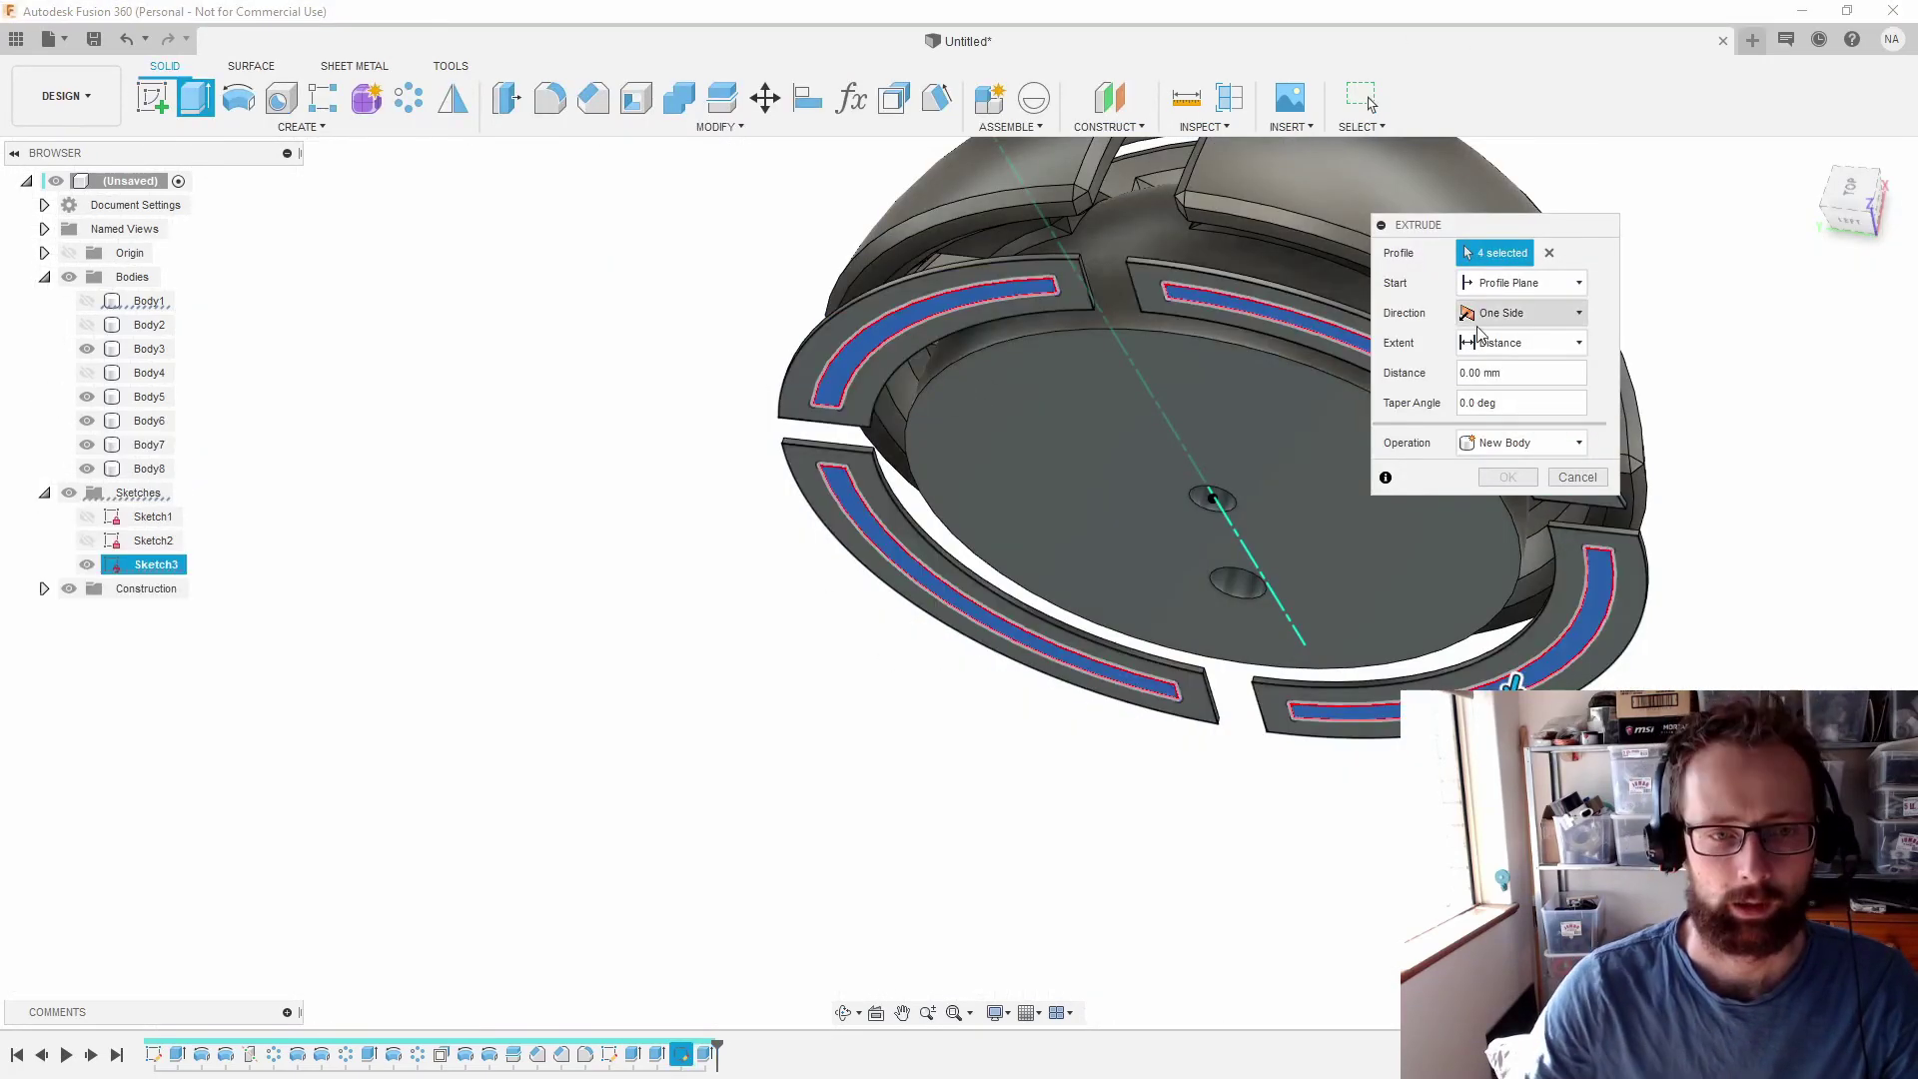
left_click(1480, 340)
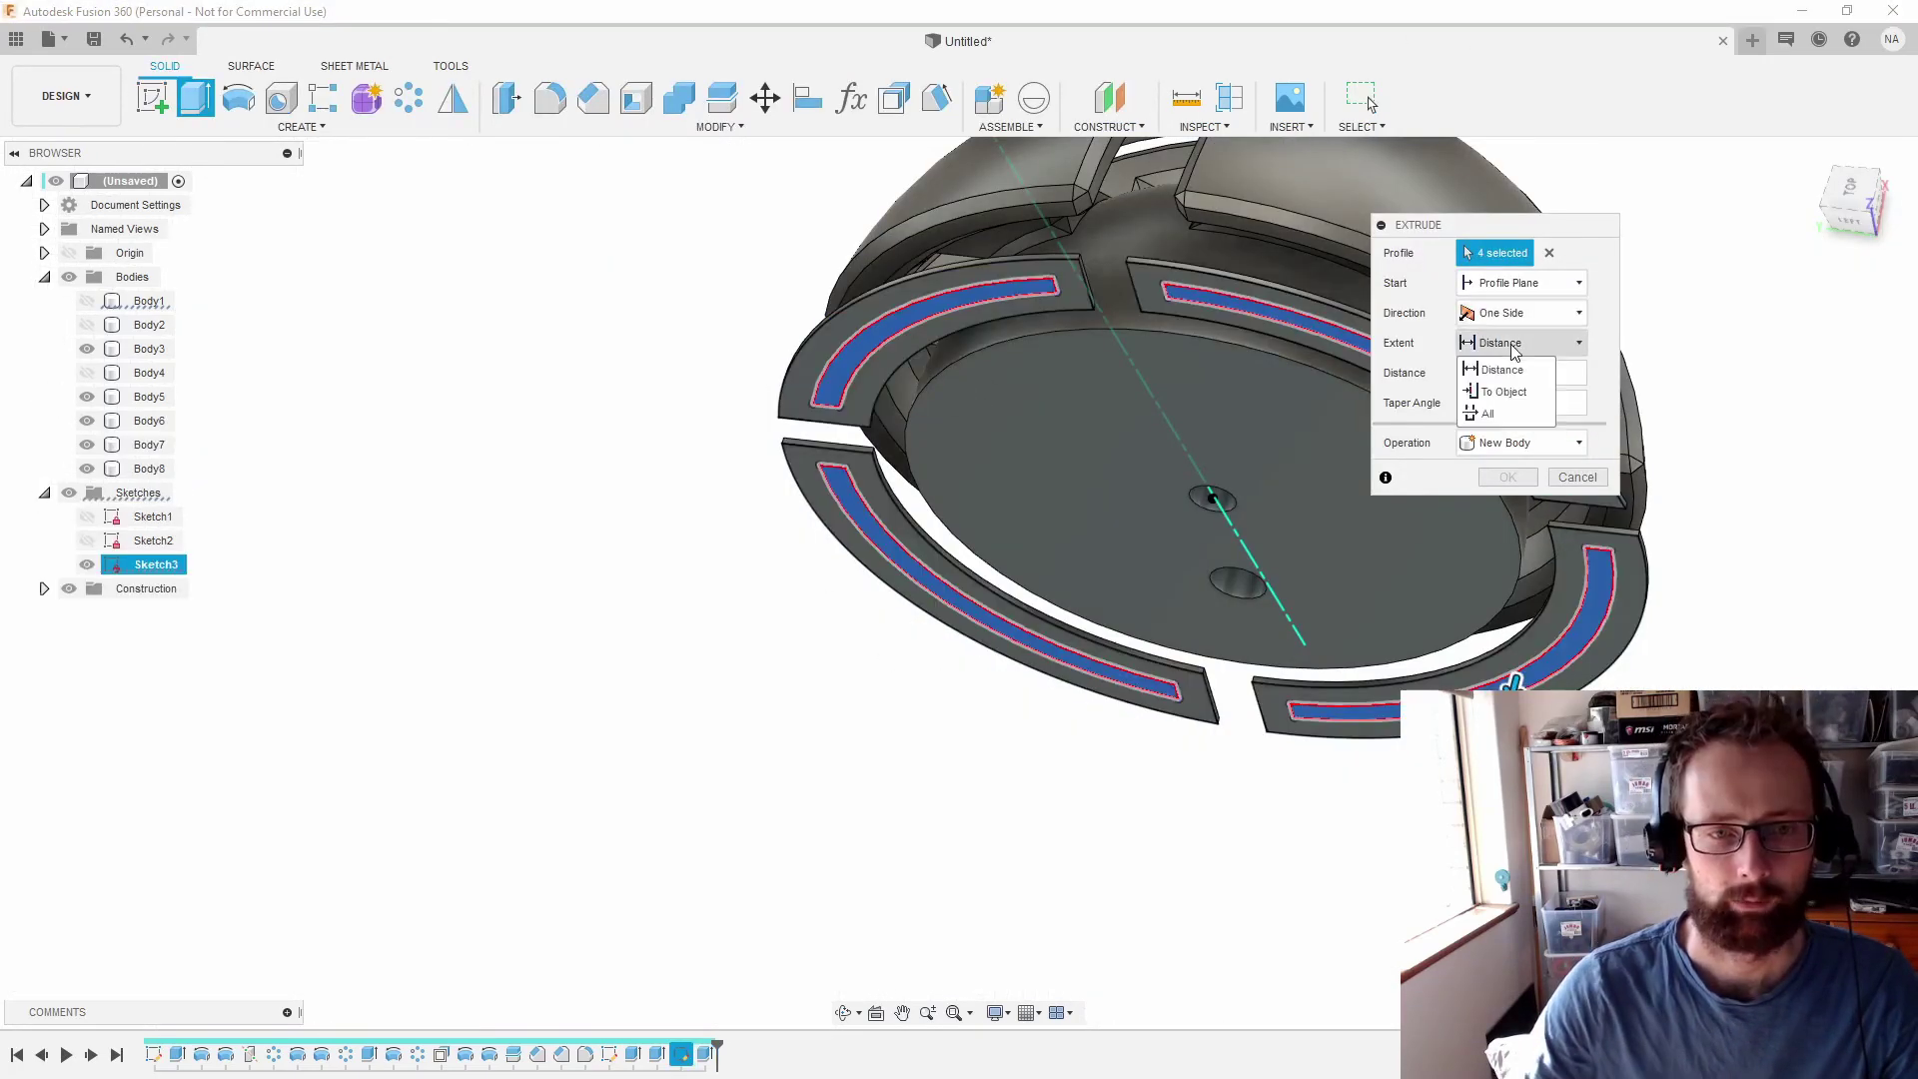
left_click(1521, 399)
scroll(839, 448, "up", 10)
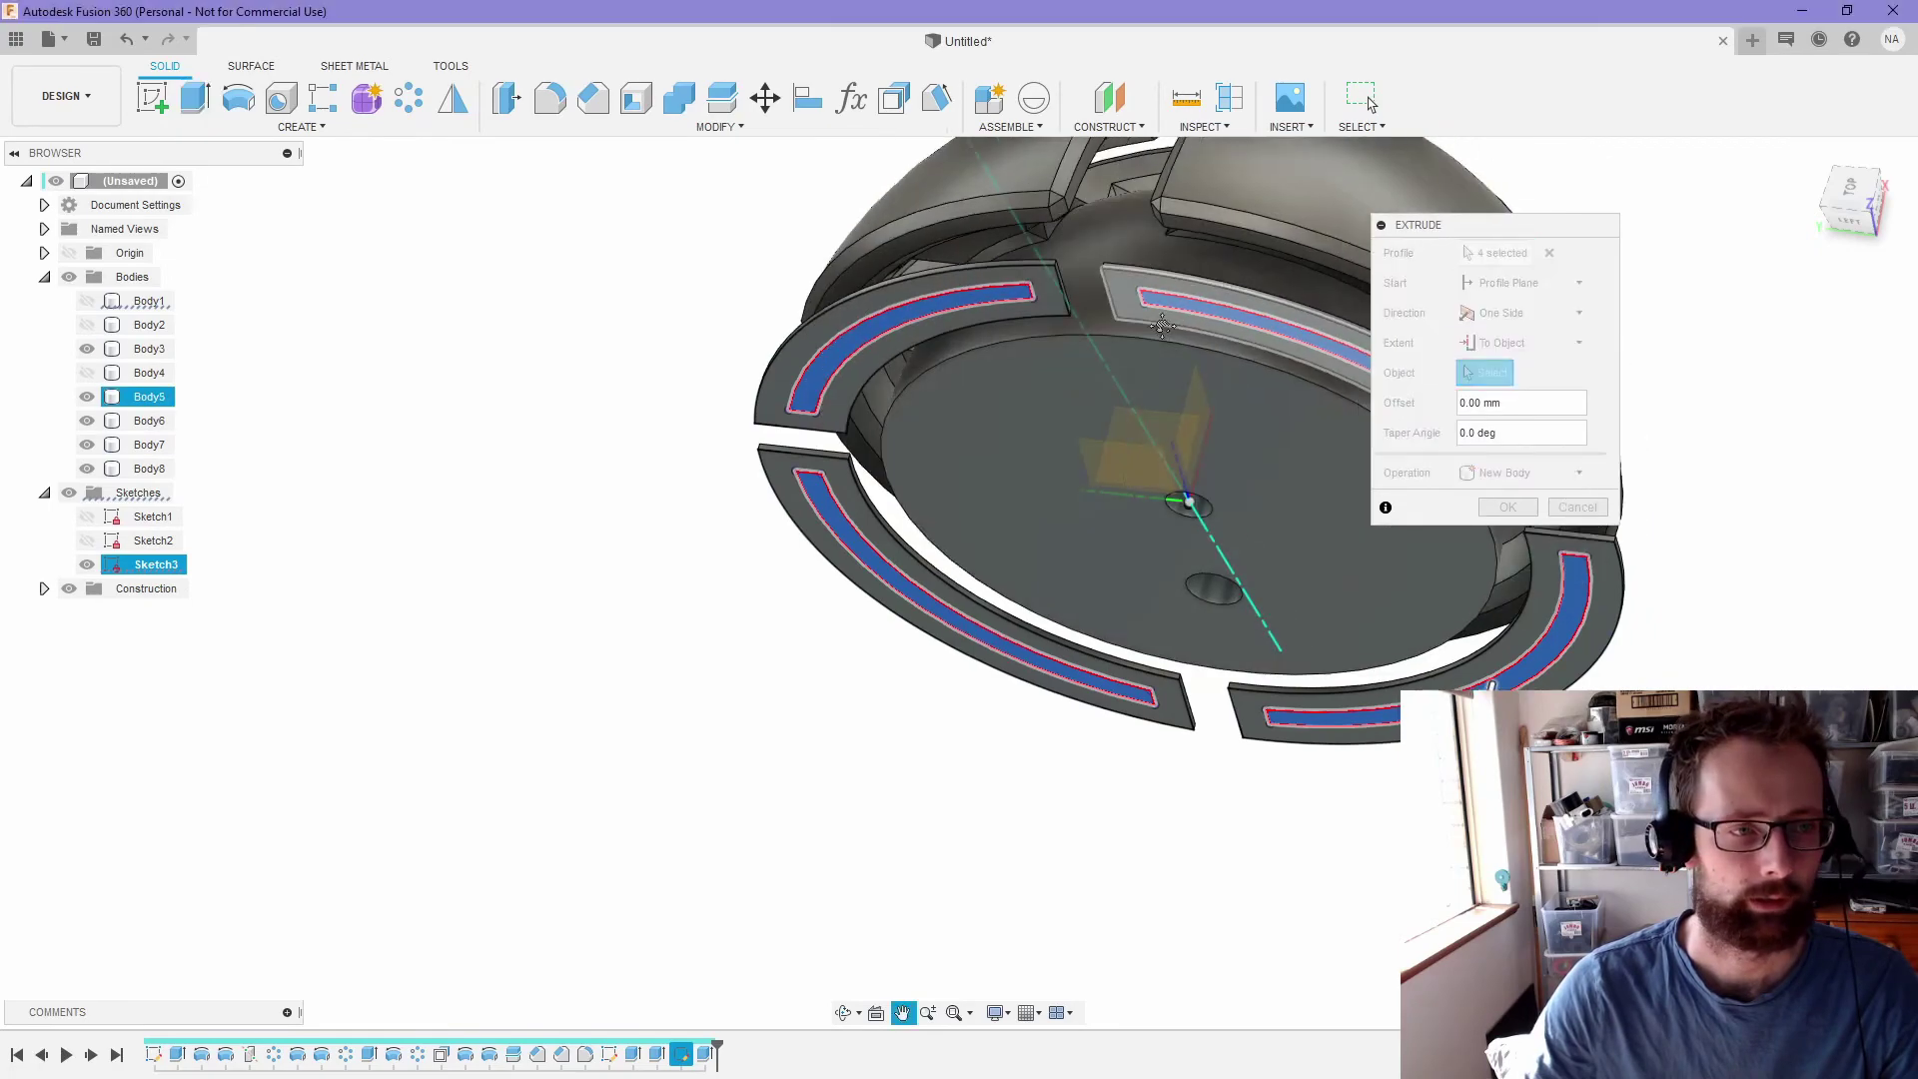
left_click(840, 449)
scroll(879, 519, "down", 10)
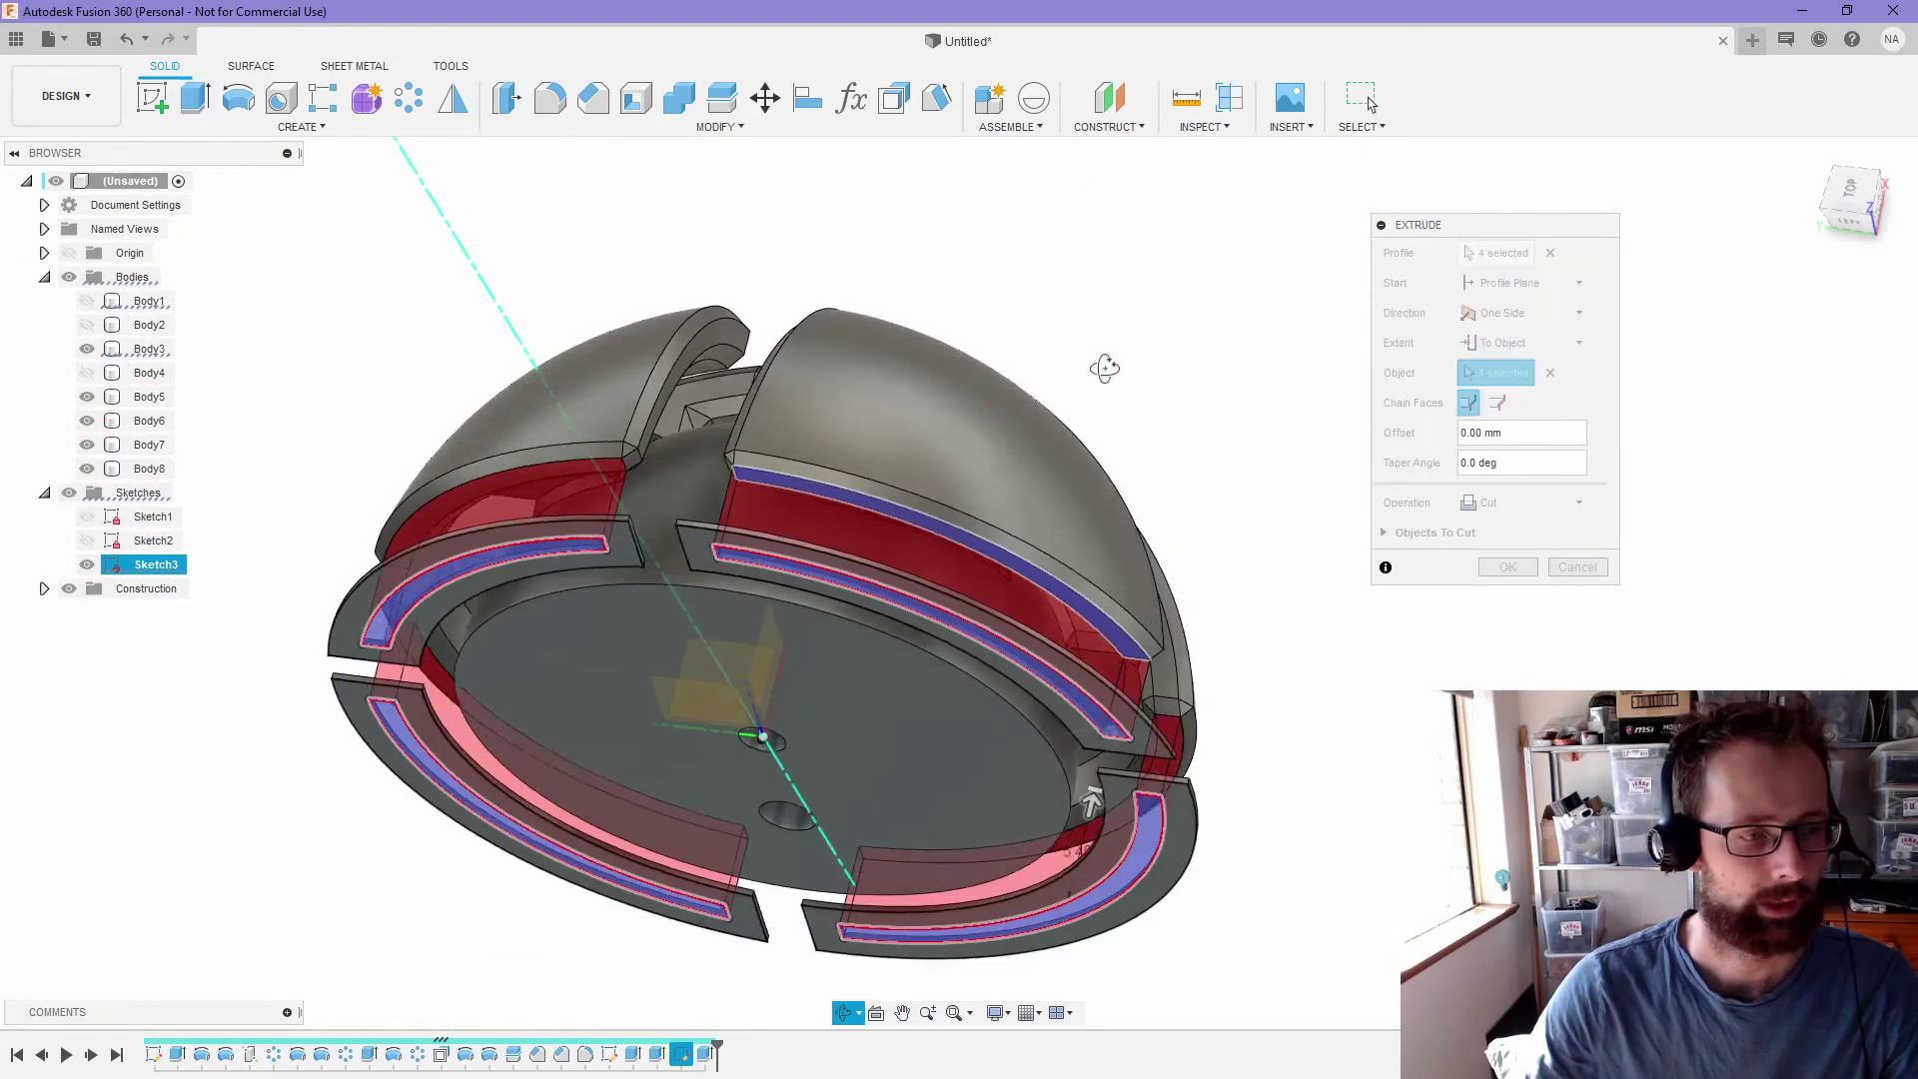
middle_click_drag(1105, 369, 1399, 419, "shift")
- Set the extrusion to Join, hide dome Body3, and confirm the walls
left_click(1528, 503)
left_click(1509, 521)
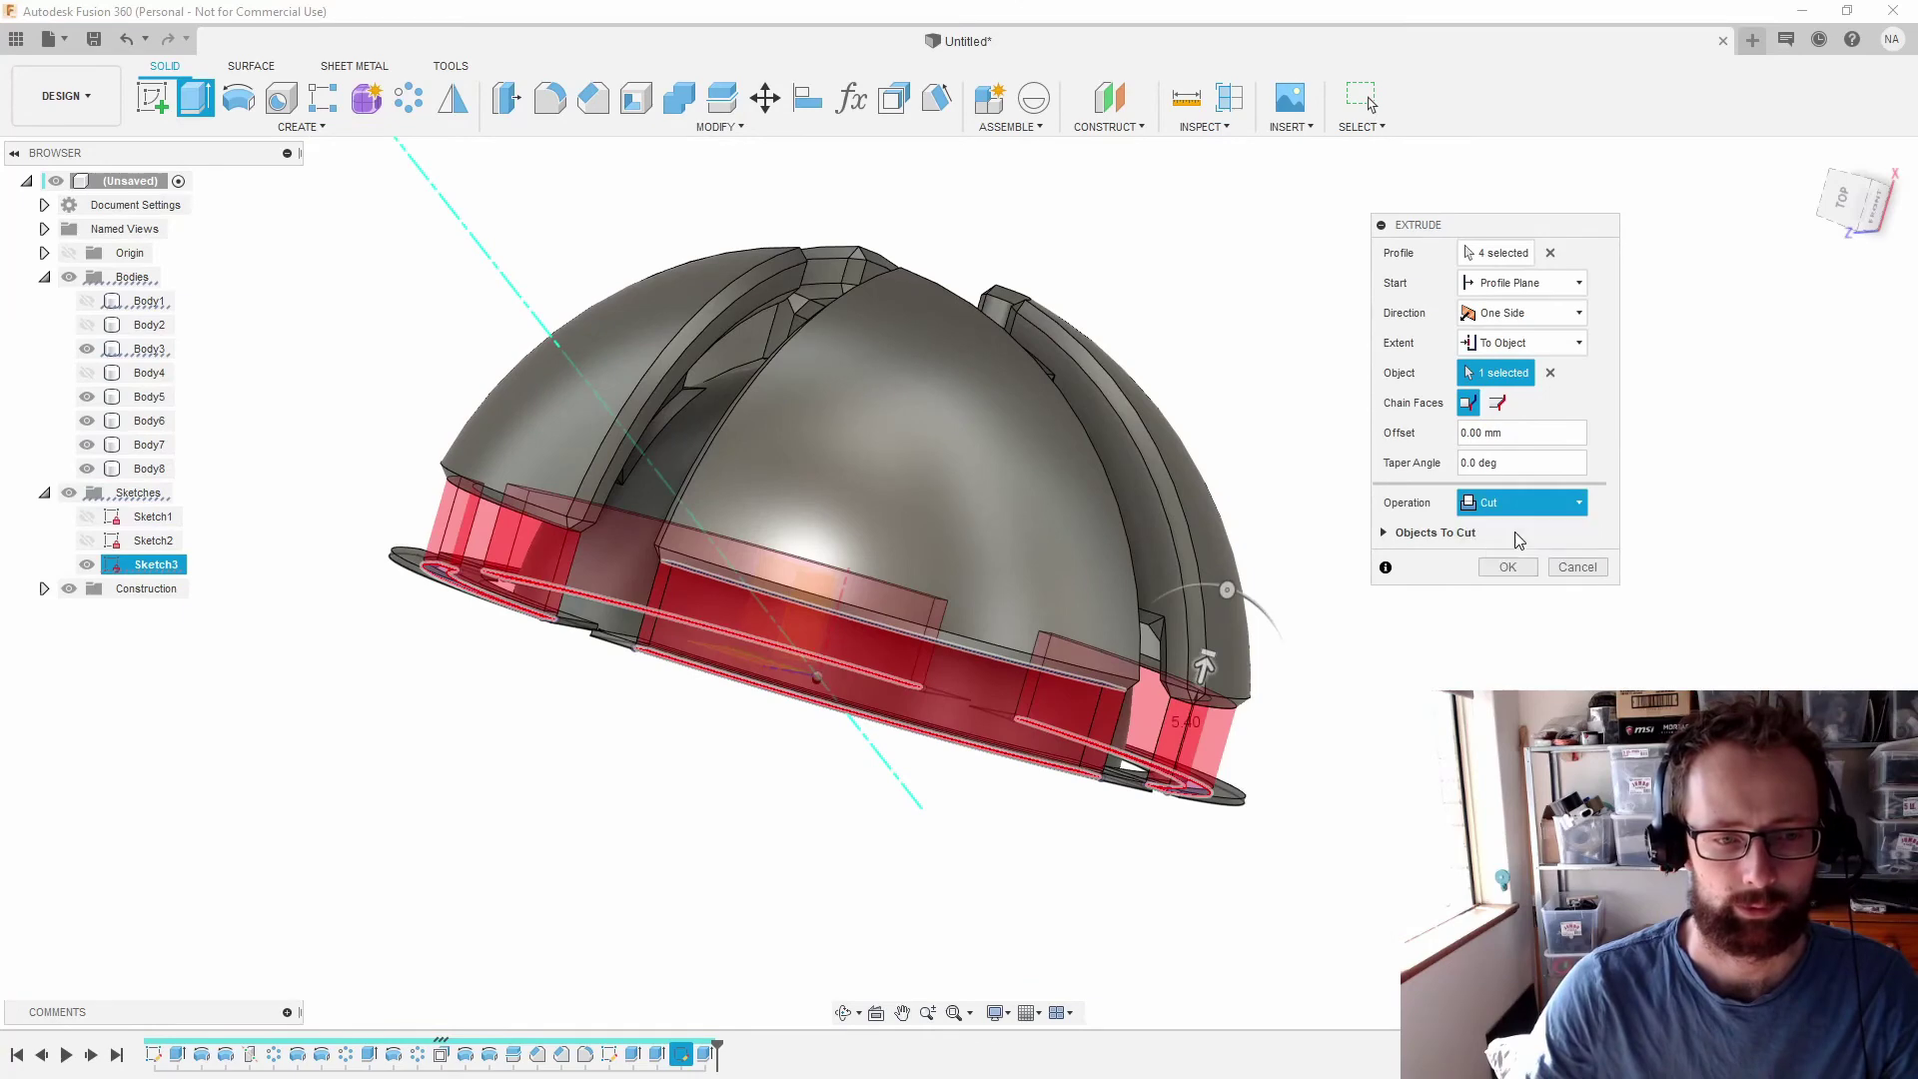
left_click(86, 349)
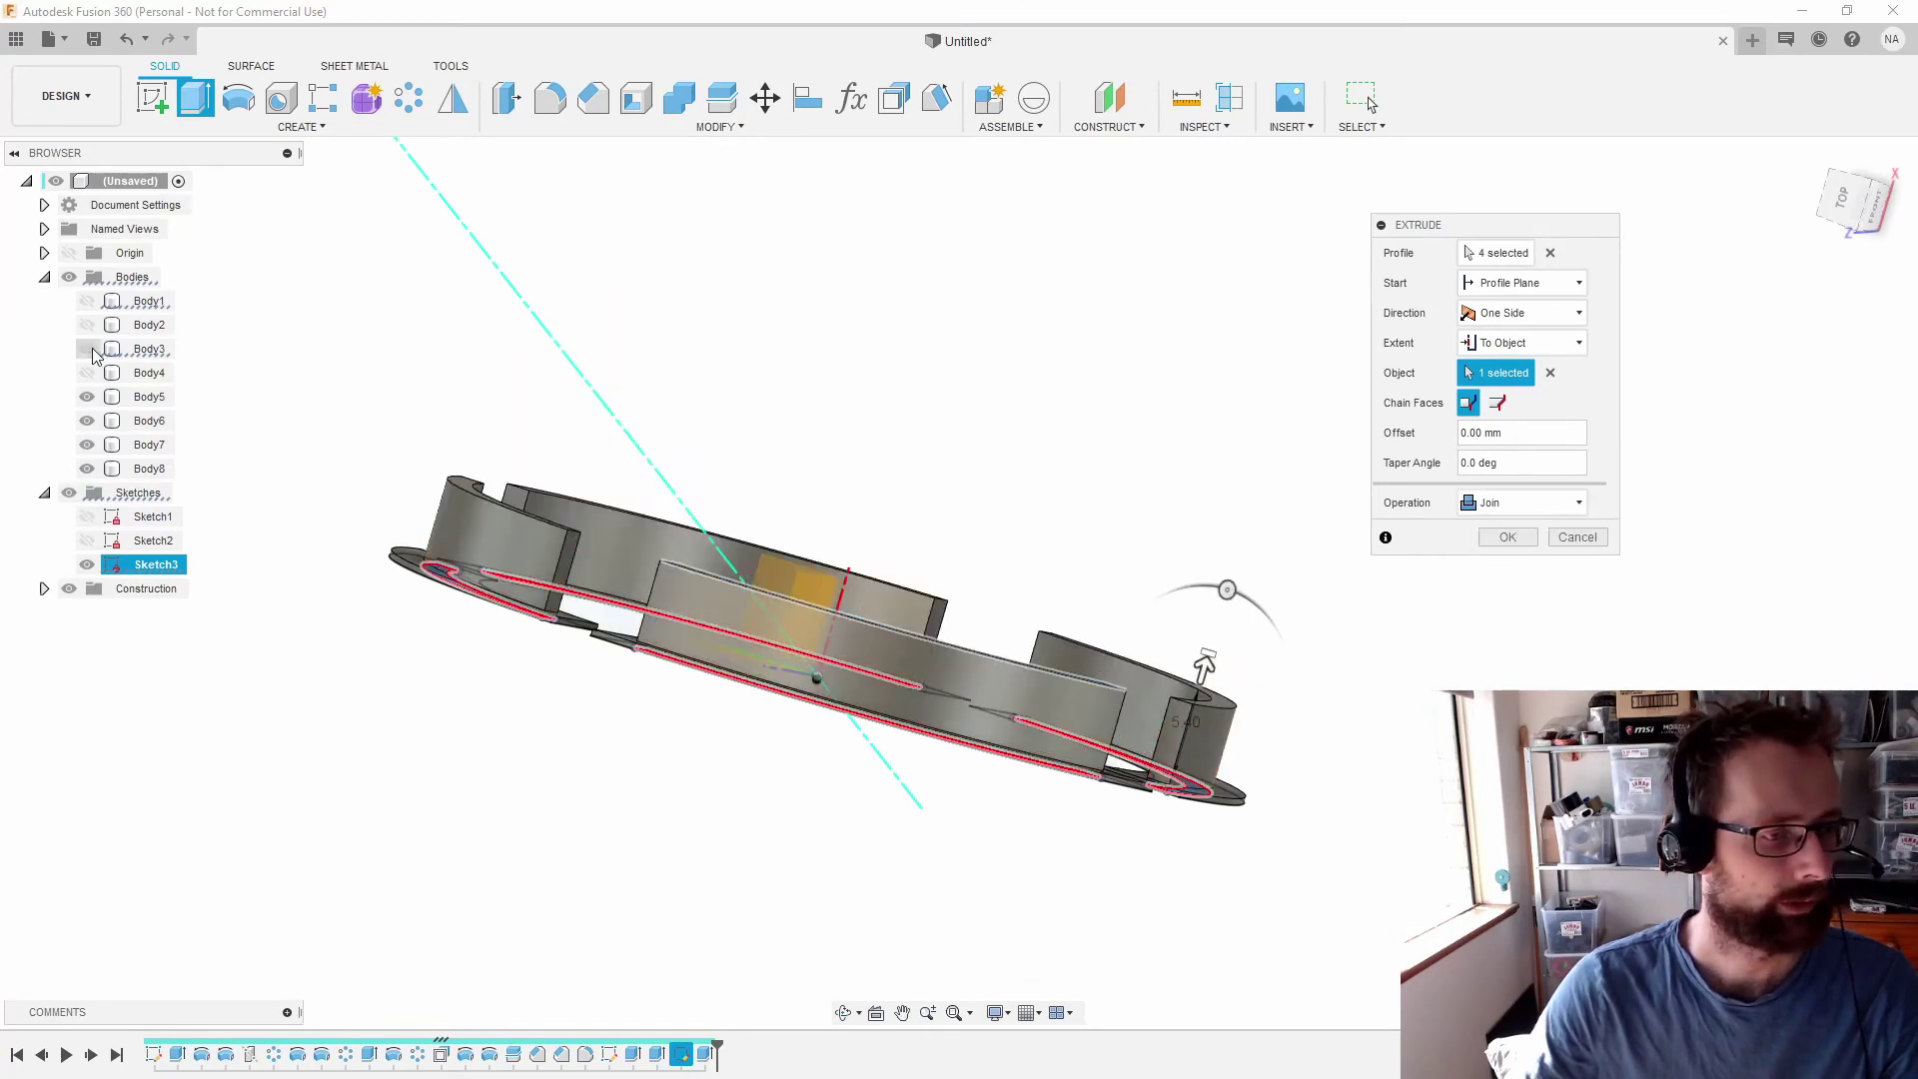
middle_click_drag(733, 471, 767, 500, "shift")
left_click(1511, 539)
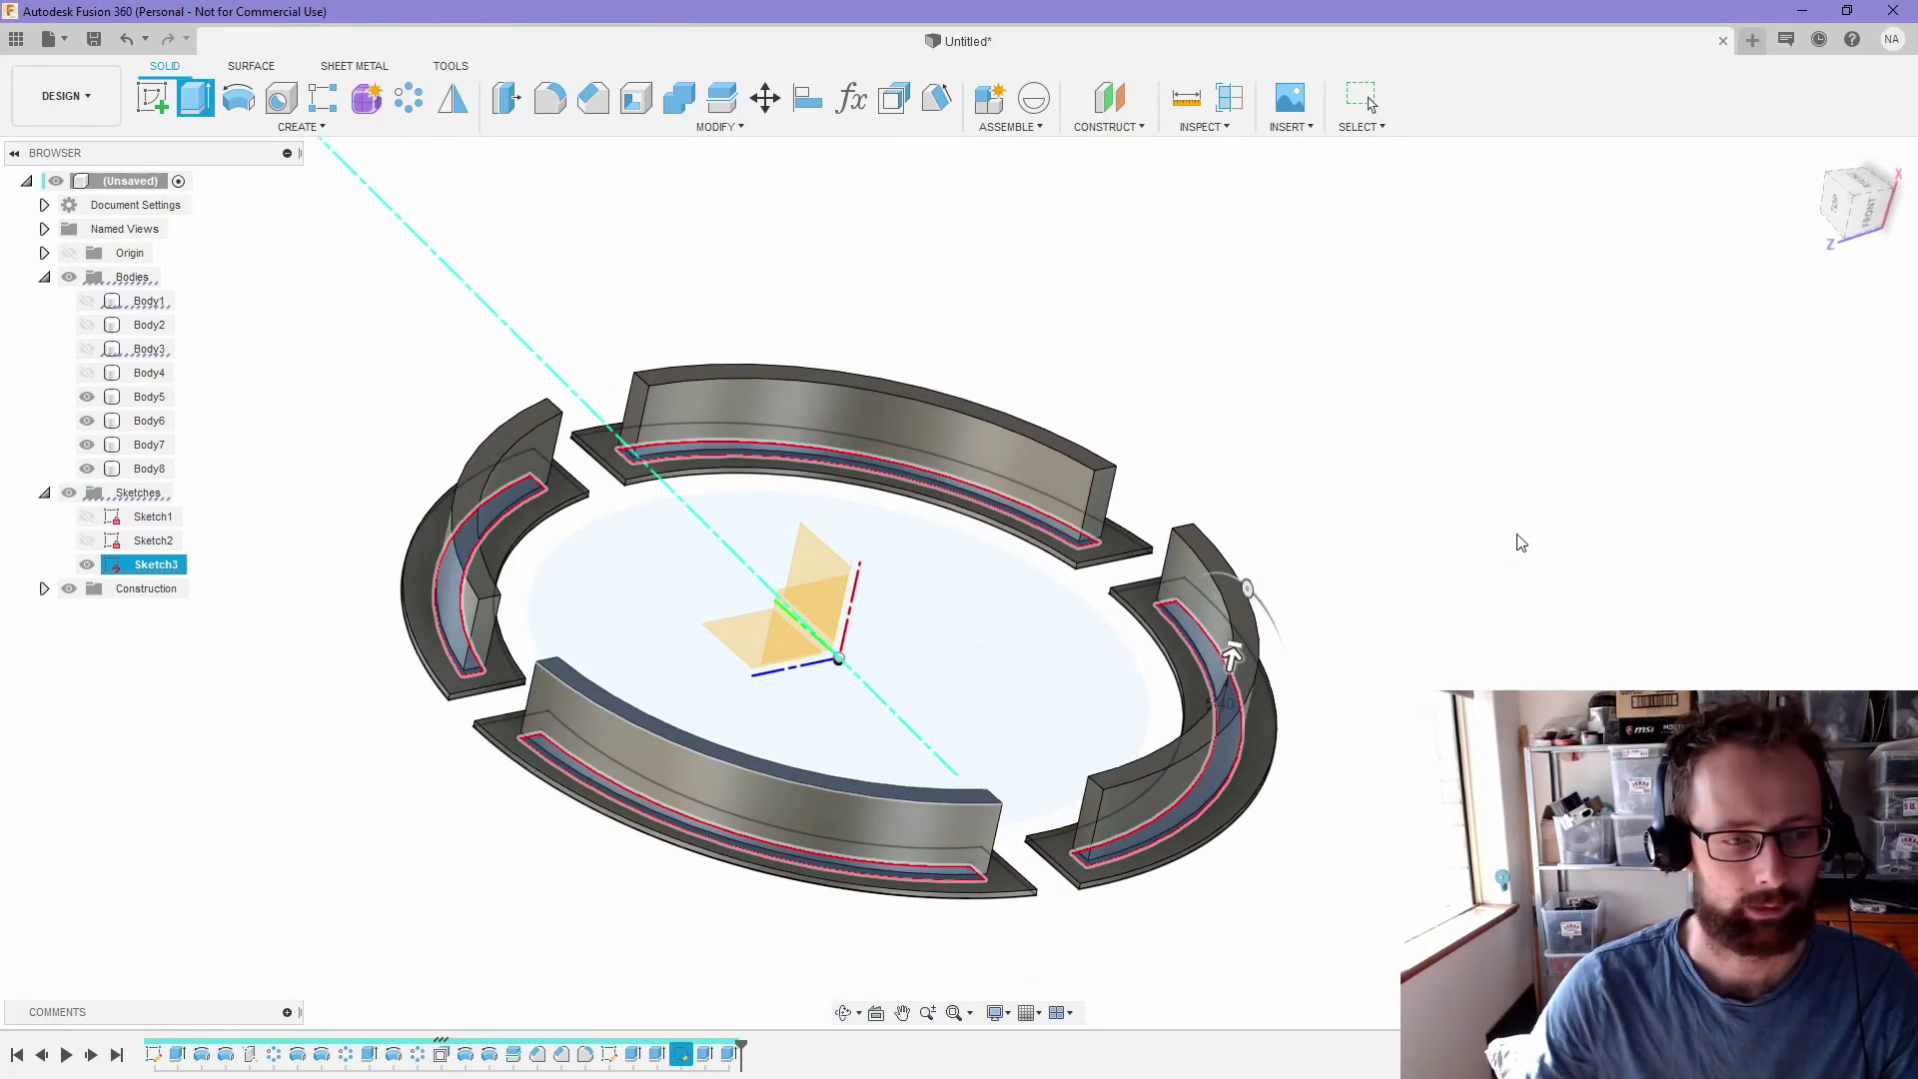
- With Sketch3 hidden, shell the four arc pieces 0.7 mm inside, opening each top face
left_click(639, 96)
middle_click_drag(1099, 539, 835, 412, "shift")
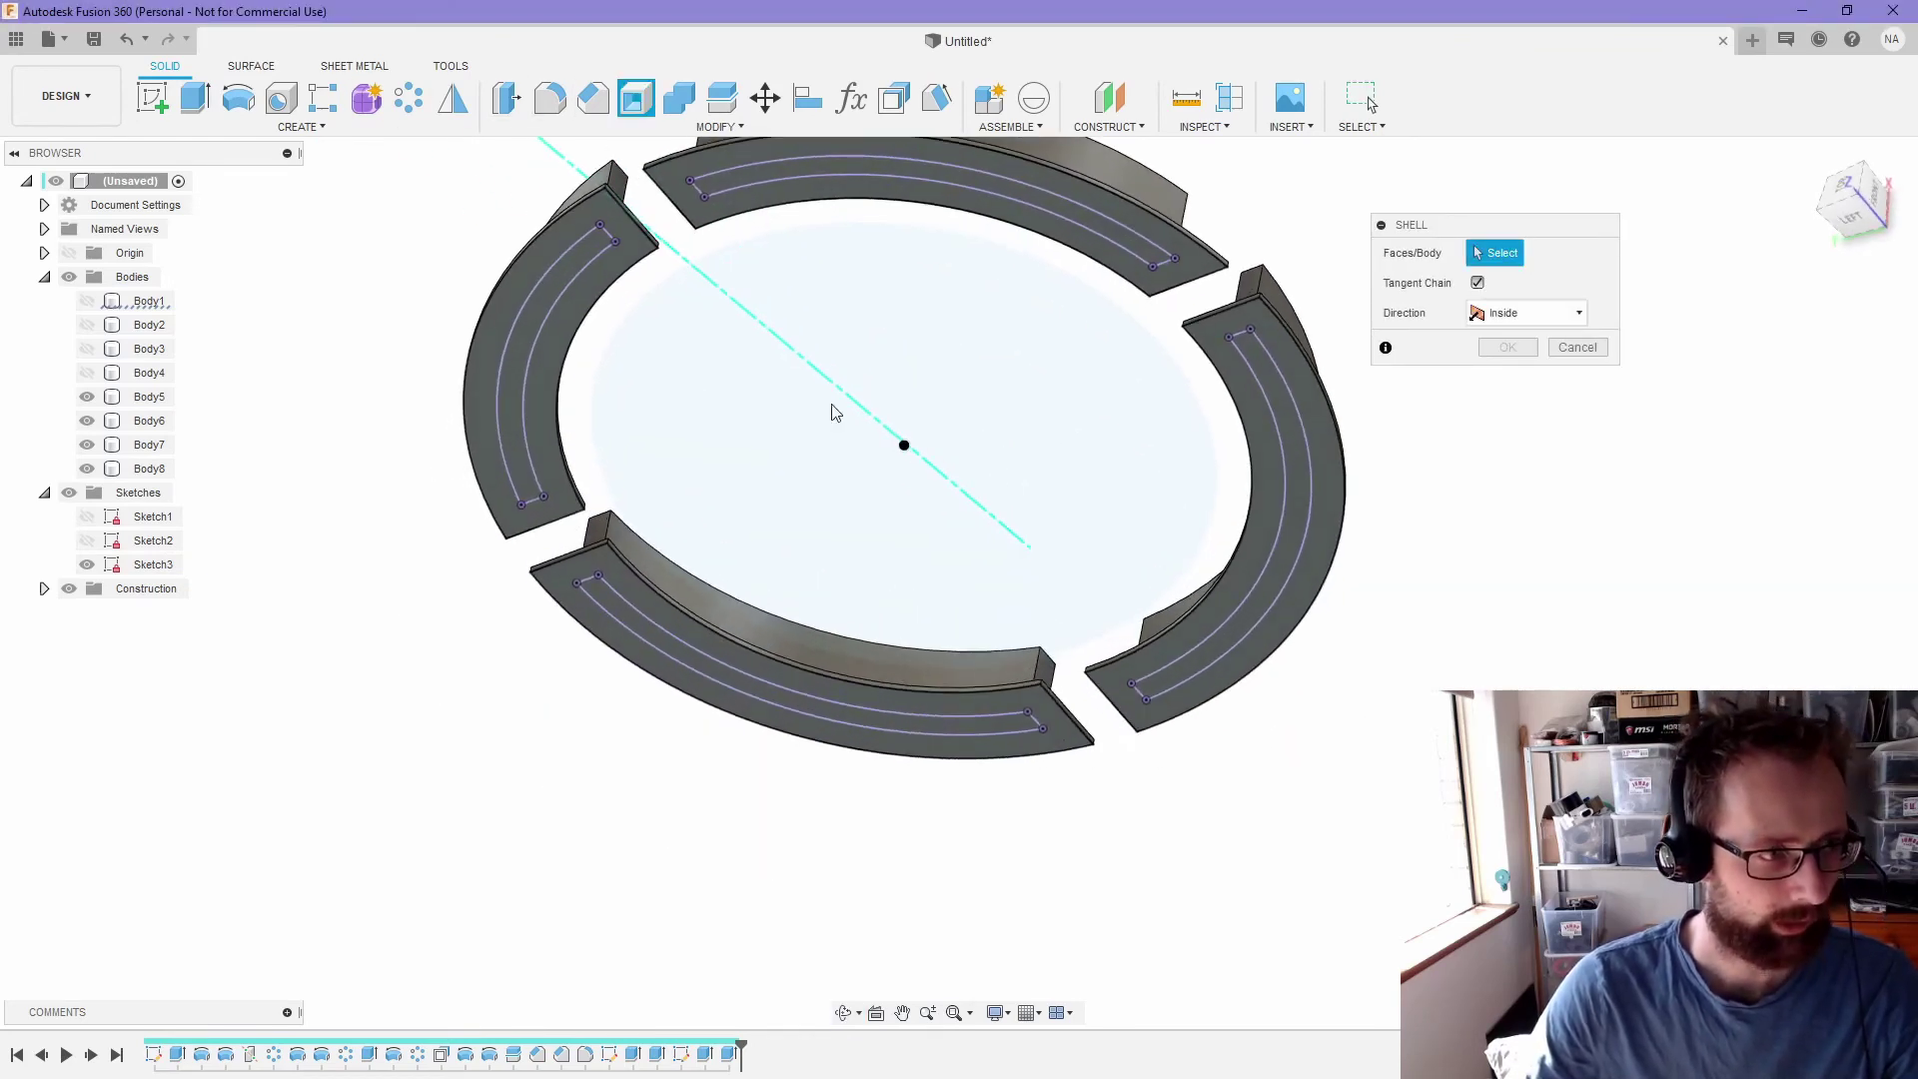
left_click(87, 564)
middle_click_drag(949, 344, 891, 470, "shift")
left_click(875, 492)
left_click(627, 538)
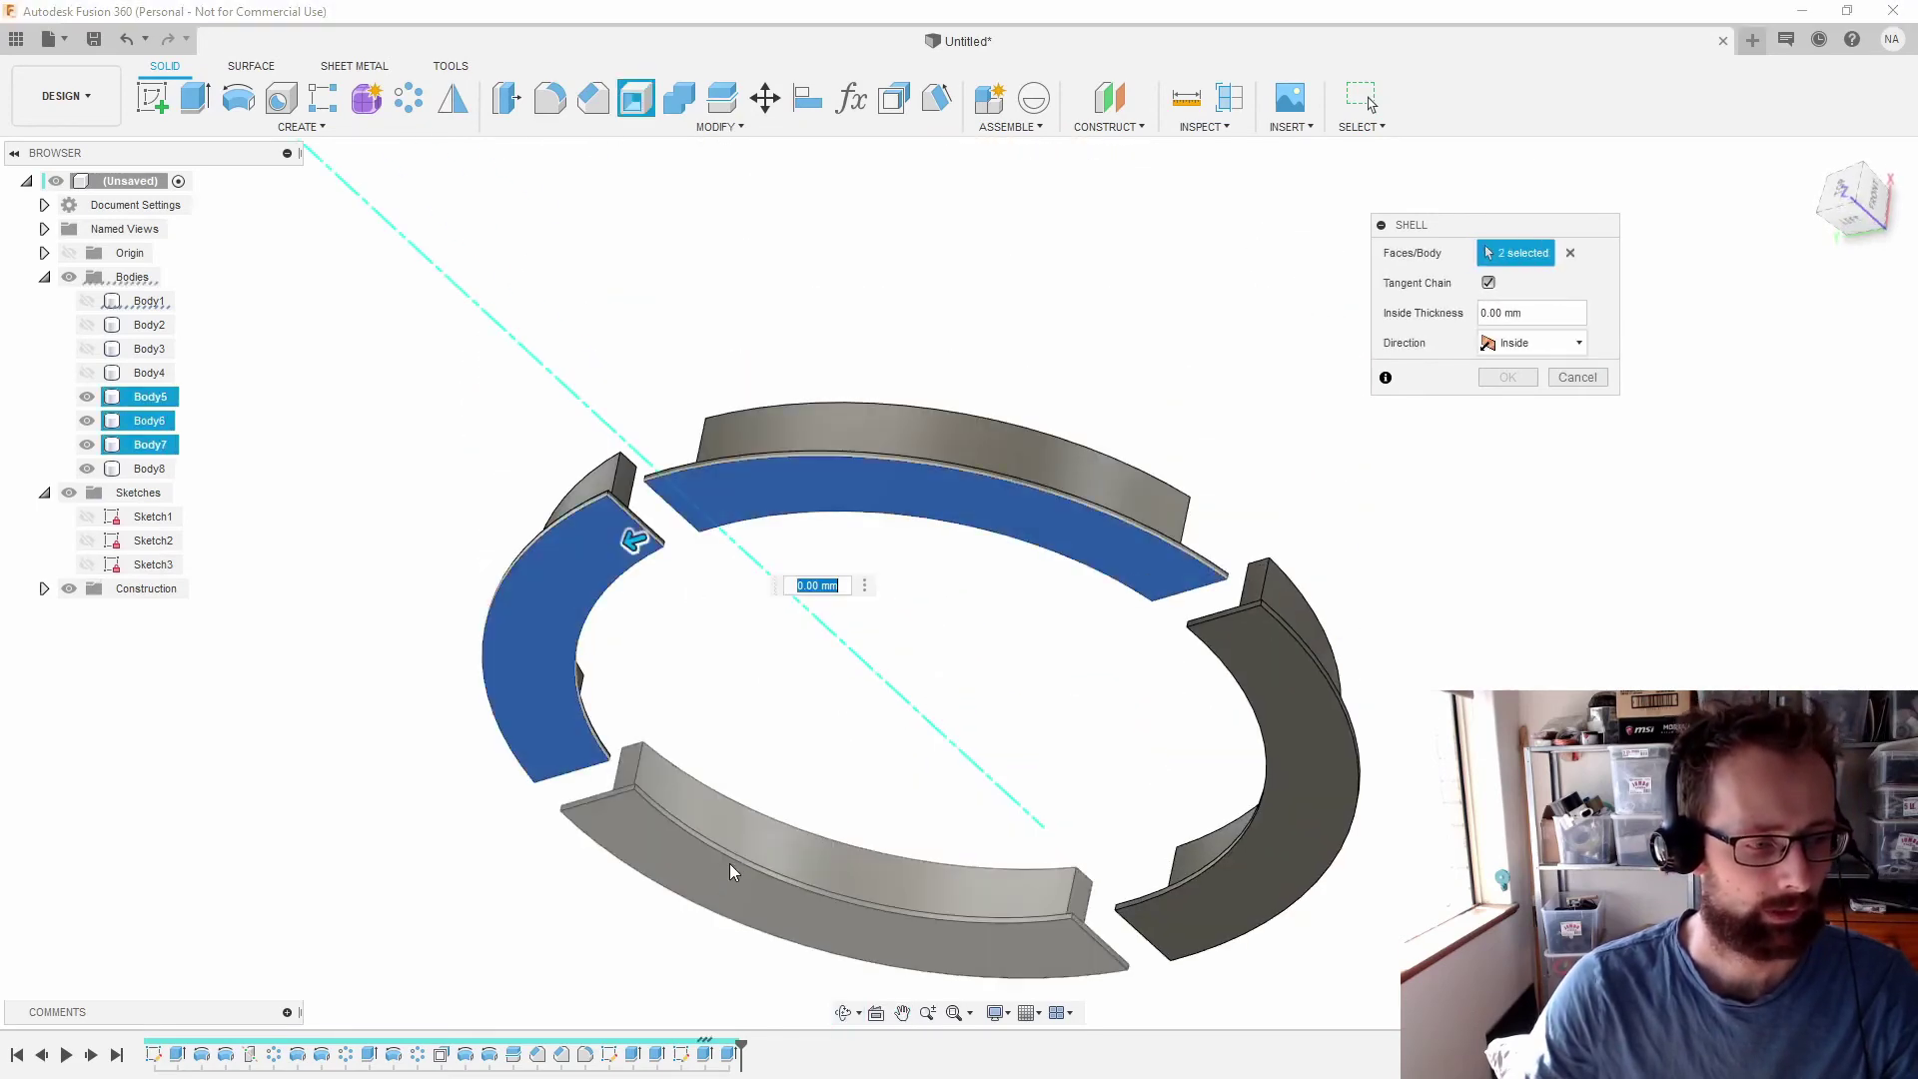
left_click(634, 797)
left_click(1302, 828)
middle_click_drag(1302, 828, 1028, 352, "shift")
left_click(1027, 349)
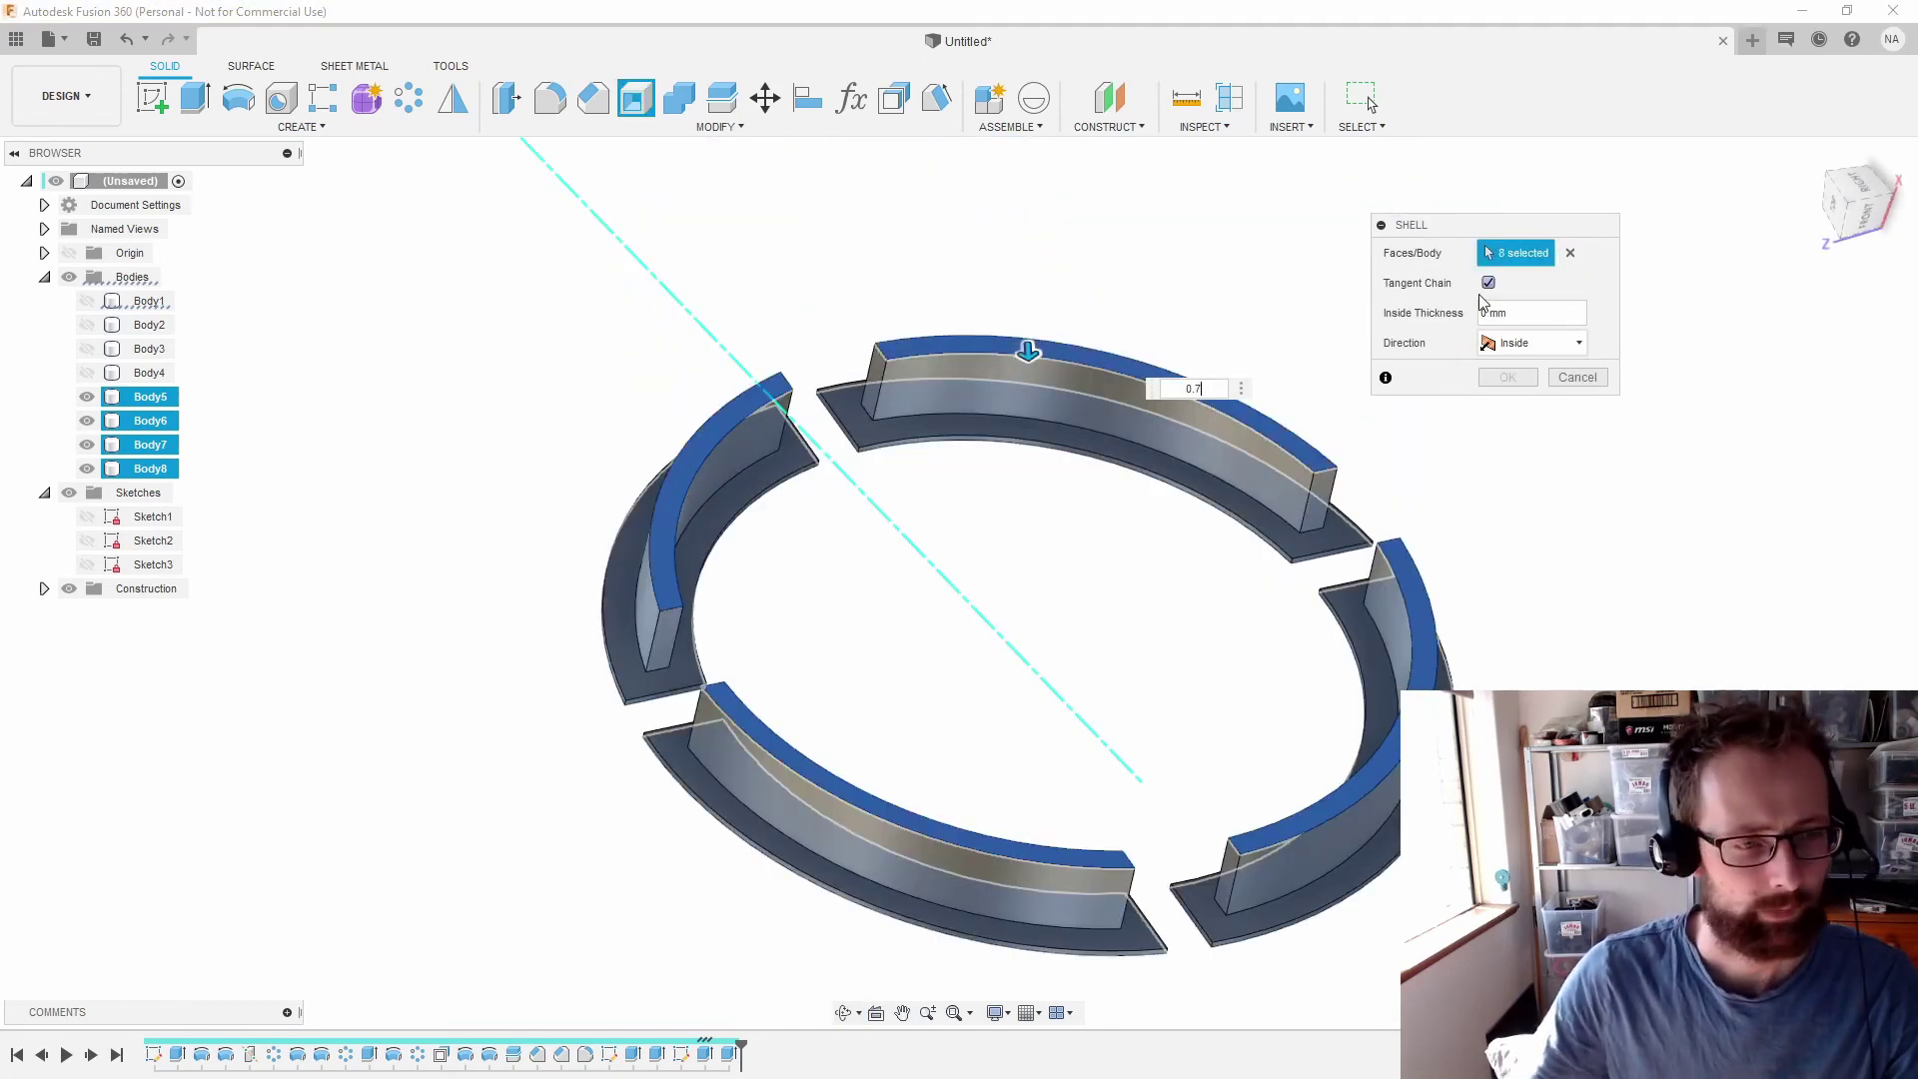
left_click(1511, 378)
mouse_move(1212, 699)
middle_mouse_down("shift")
mouse_move(1242, 479)
mouse_move(1237, 718)
middle_mouse_up("shift")
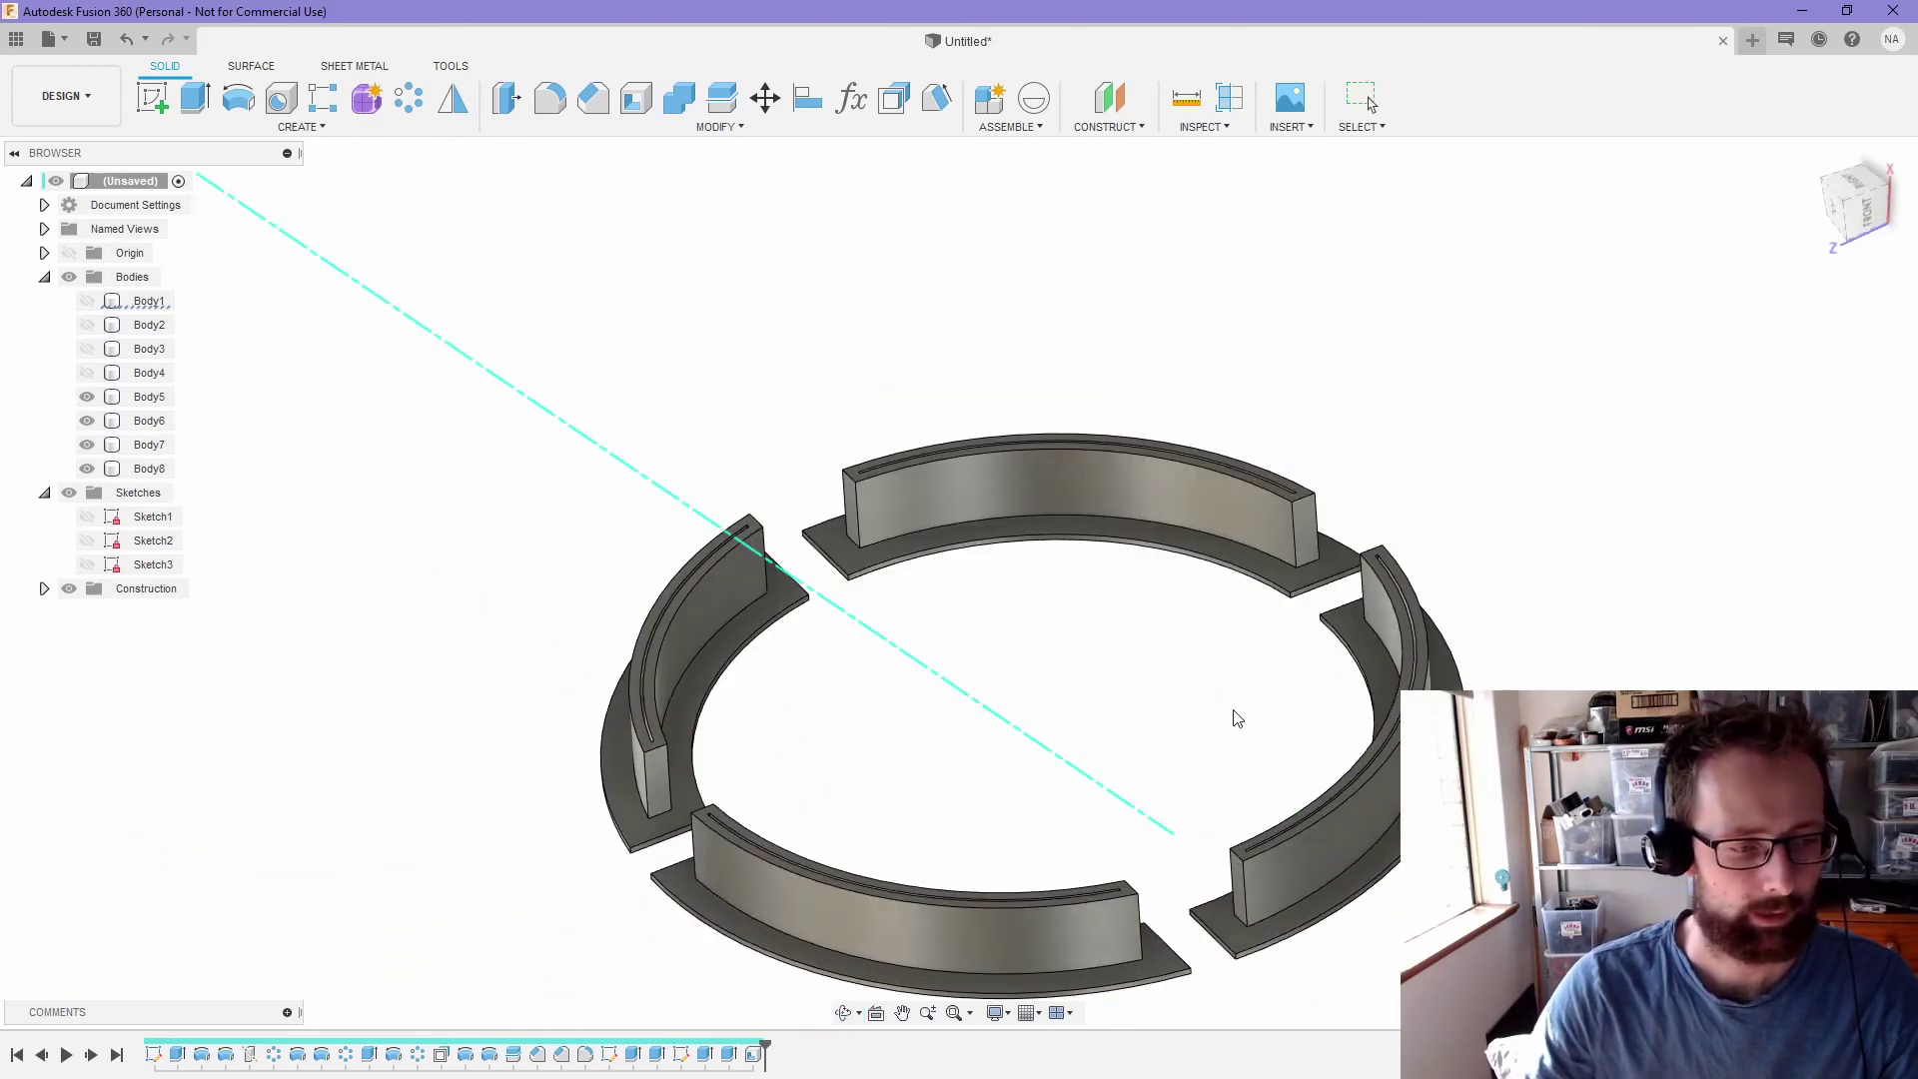
- Select and zoom in on the left arc body to inspect it
left_click(686, 588)
scroll(686, 588, "up", 6)
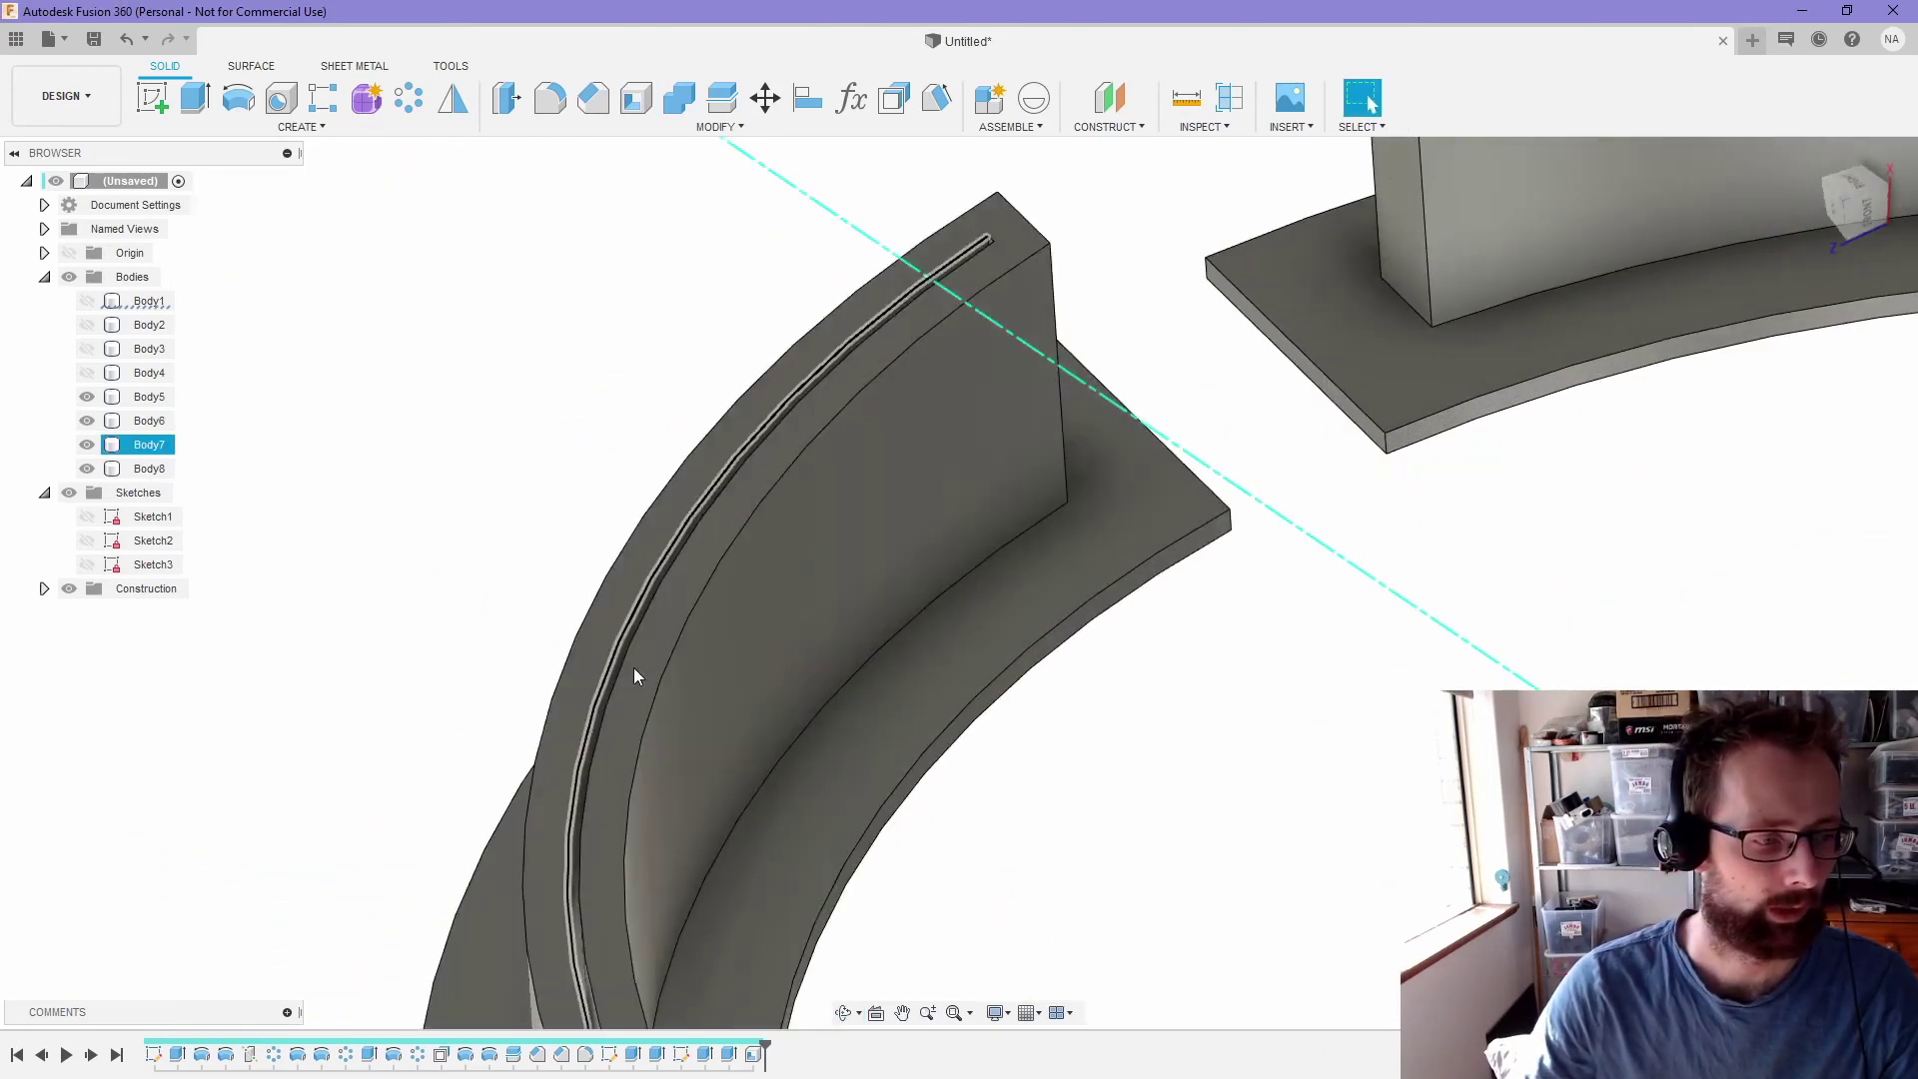
scroll(707, 799, "down", 5)
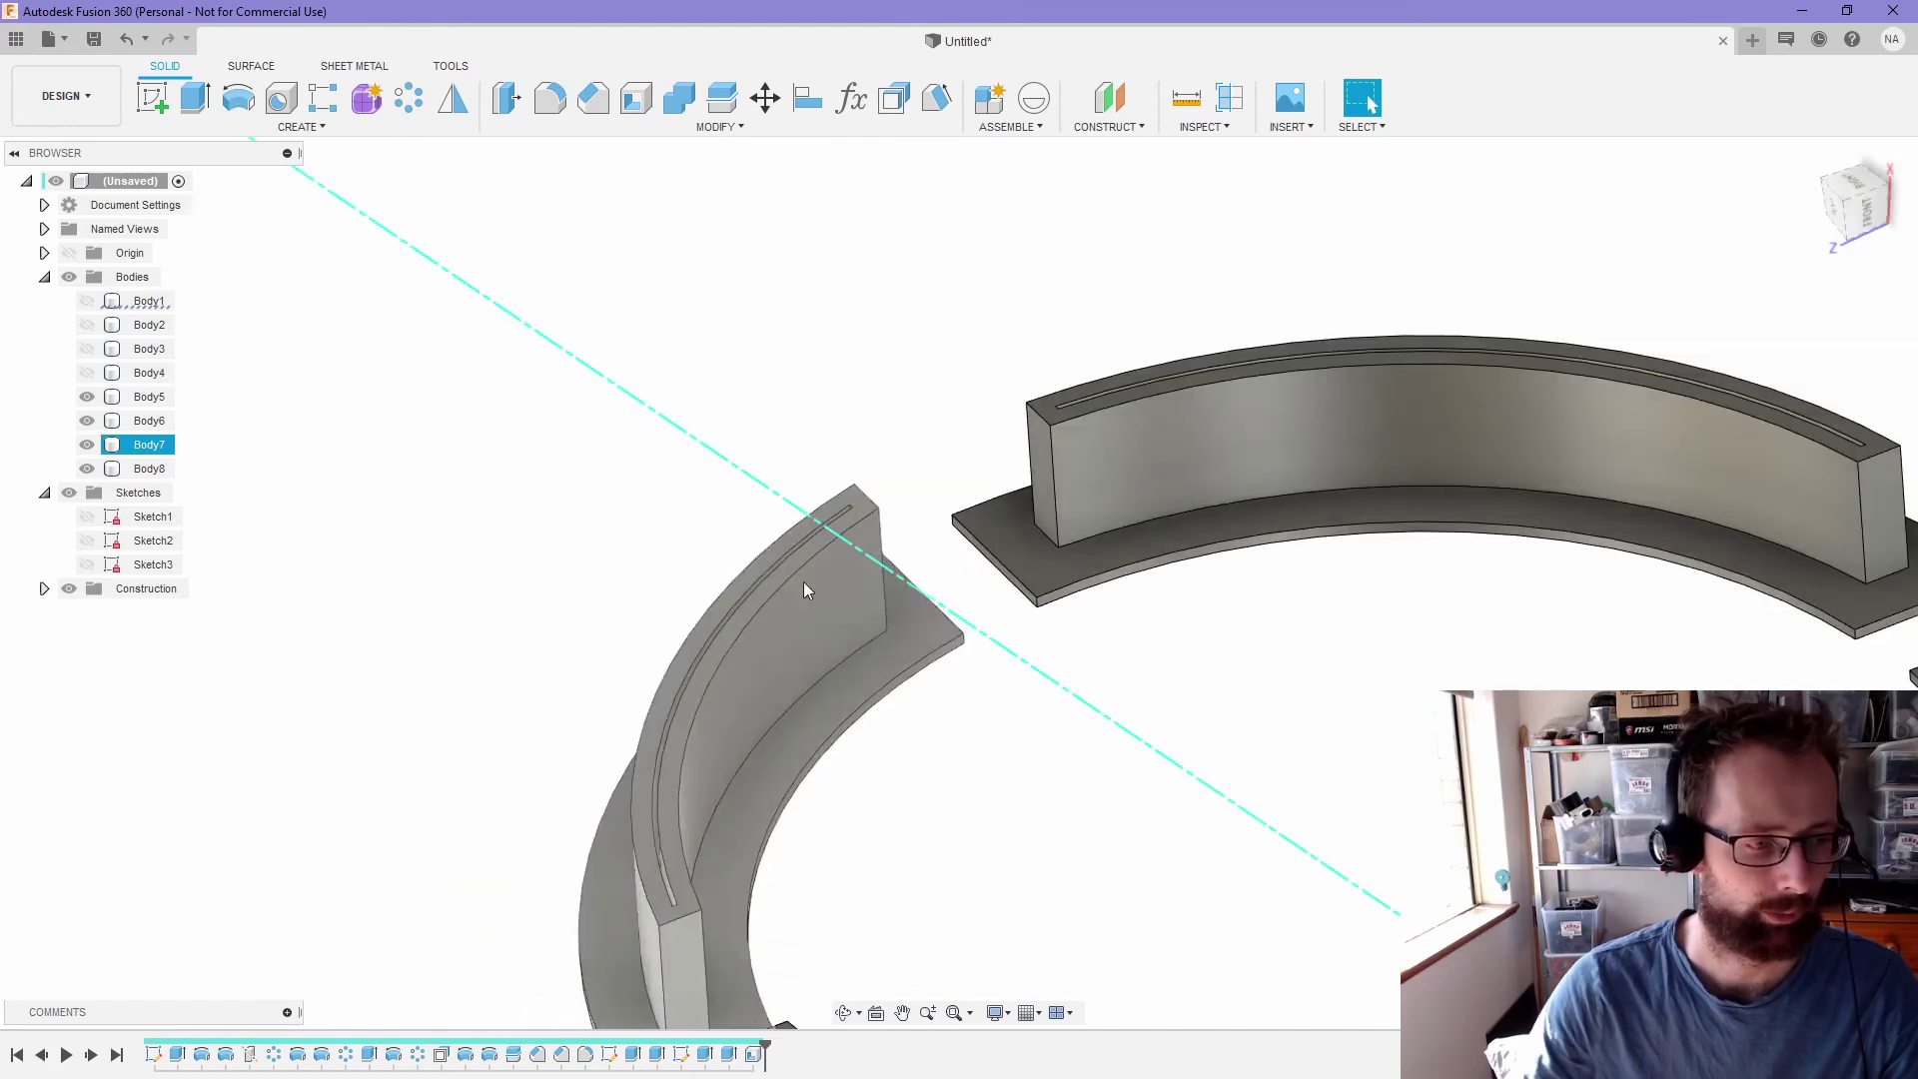
left_click(732, 506)
scroll(575, 823, "down", 5)
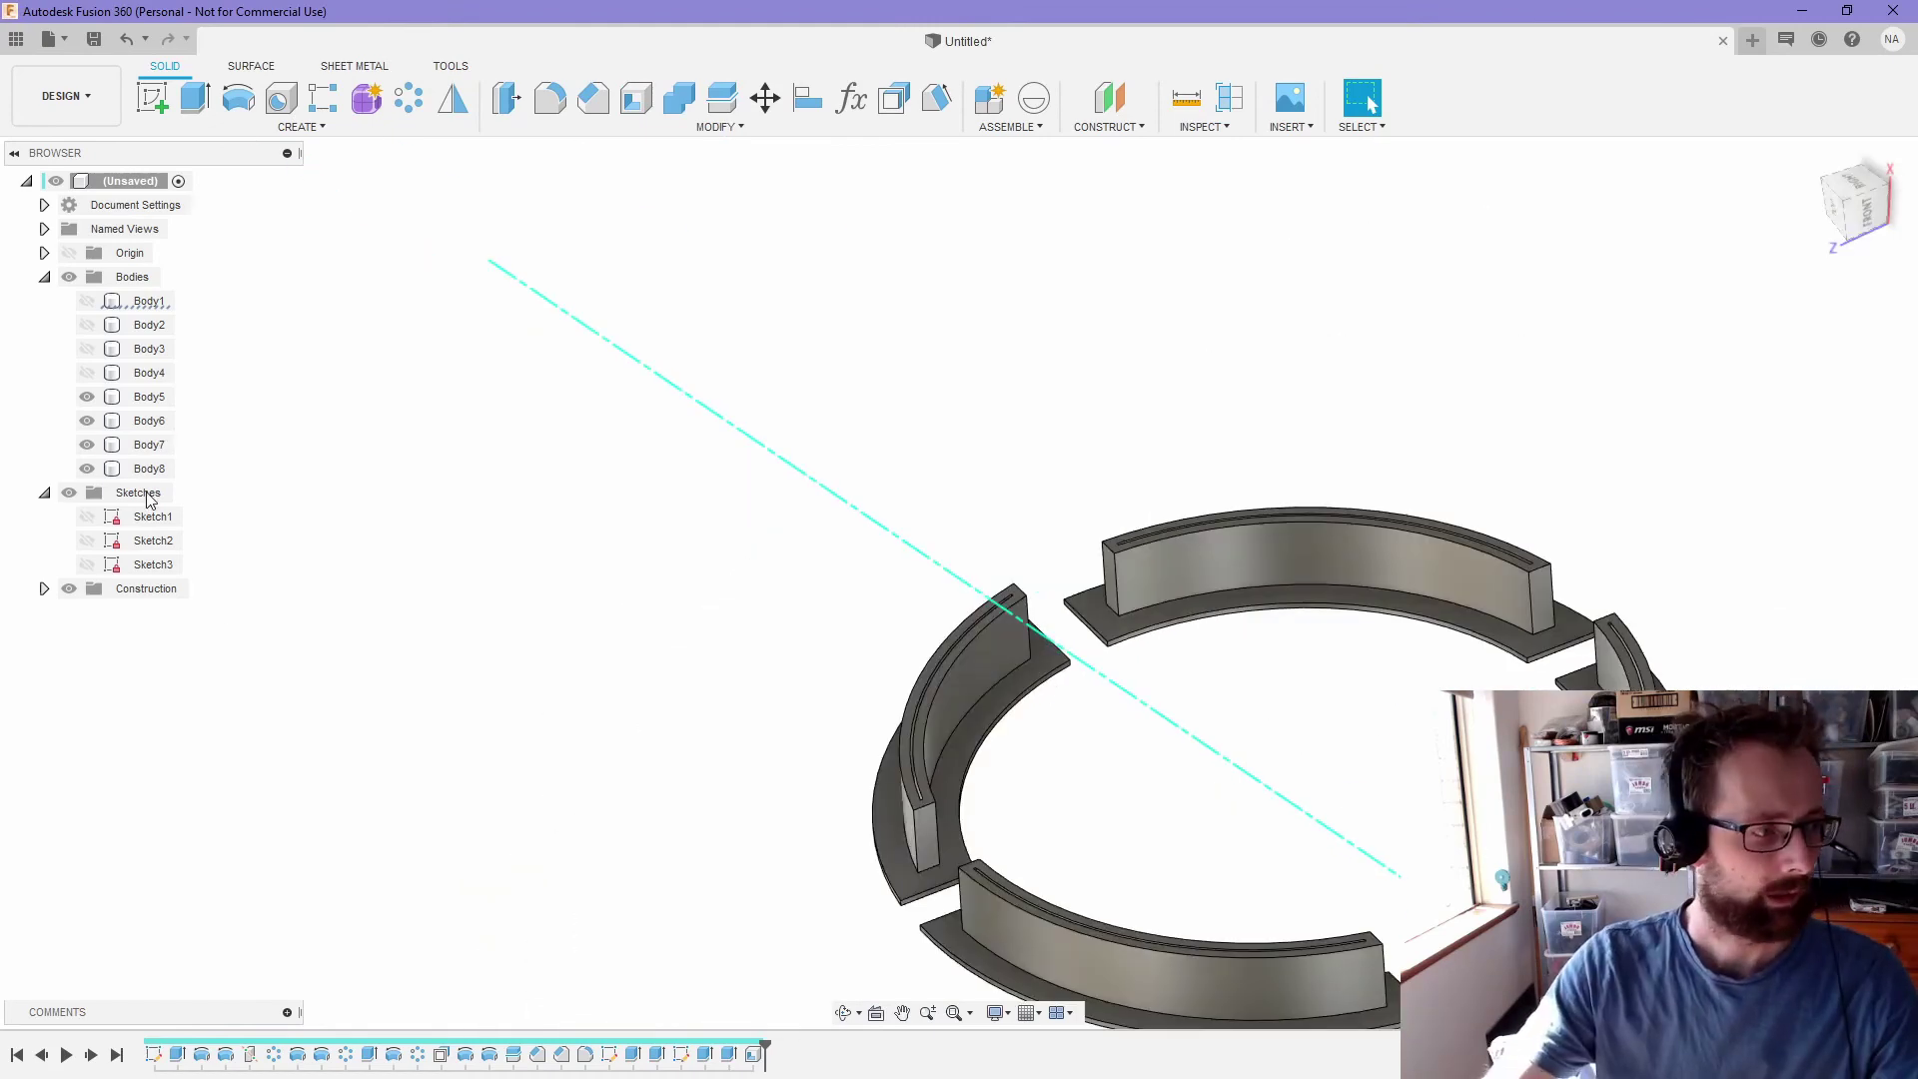
- Toggle Body8 and Body7 off and on, then show Body4 and the sphere and cube bodies
left_click(86, 468)
left_click(88, 445)
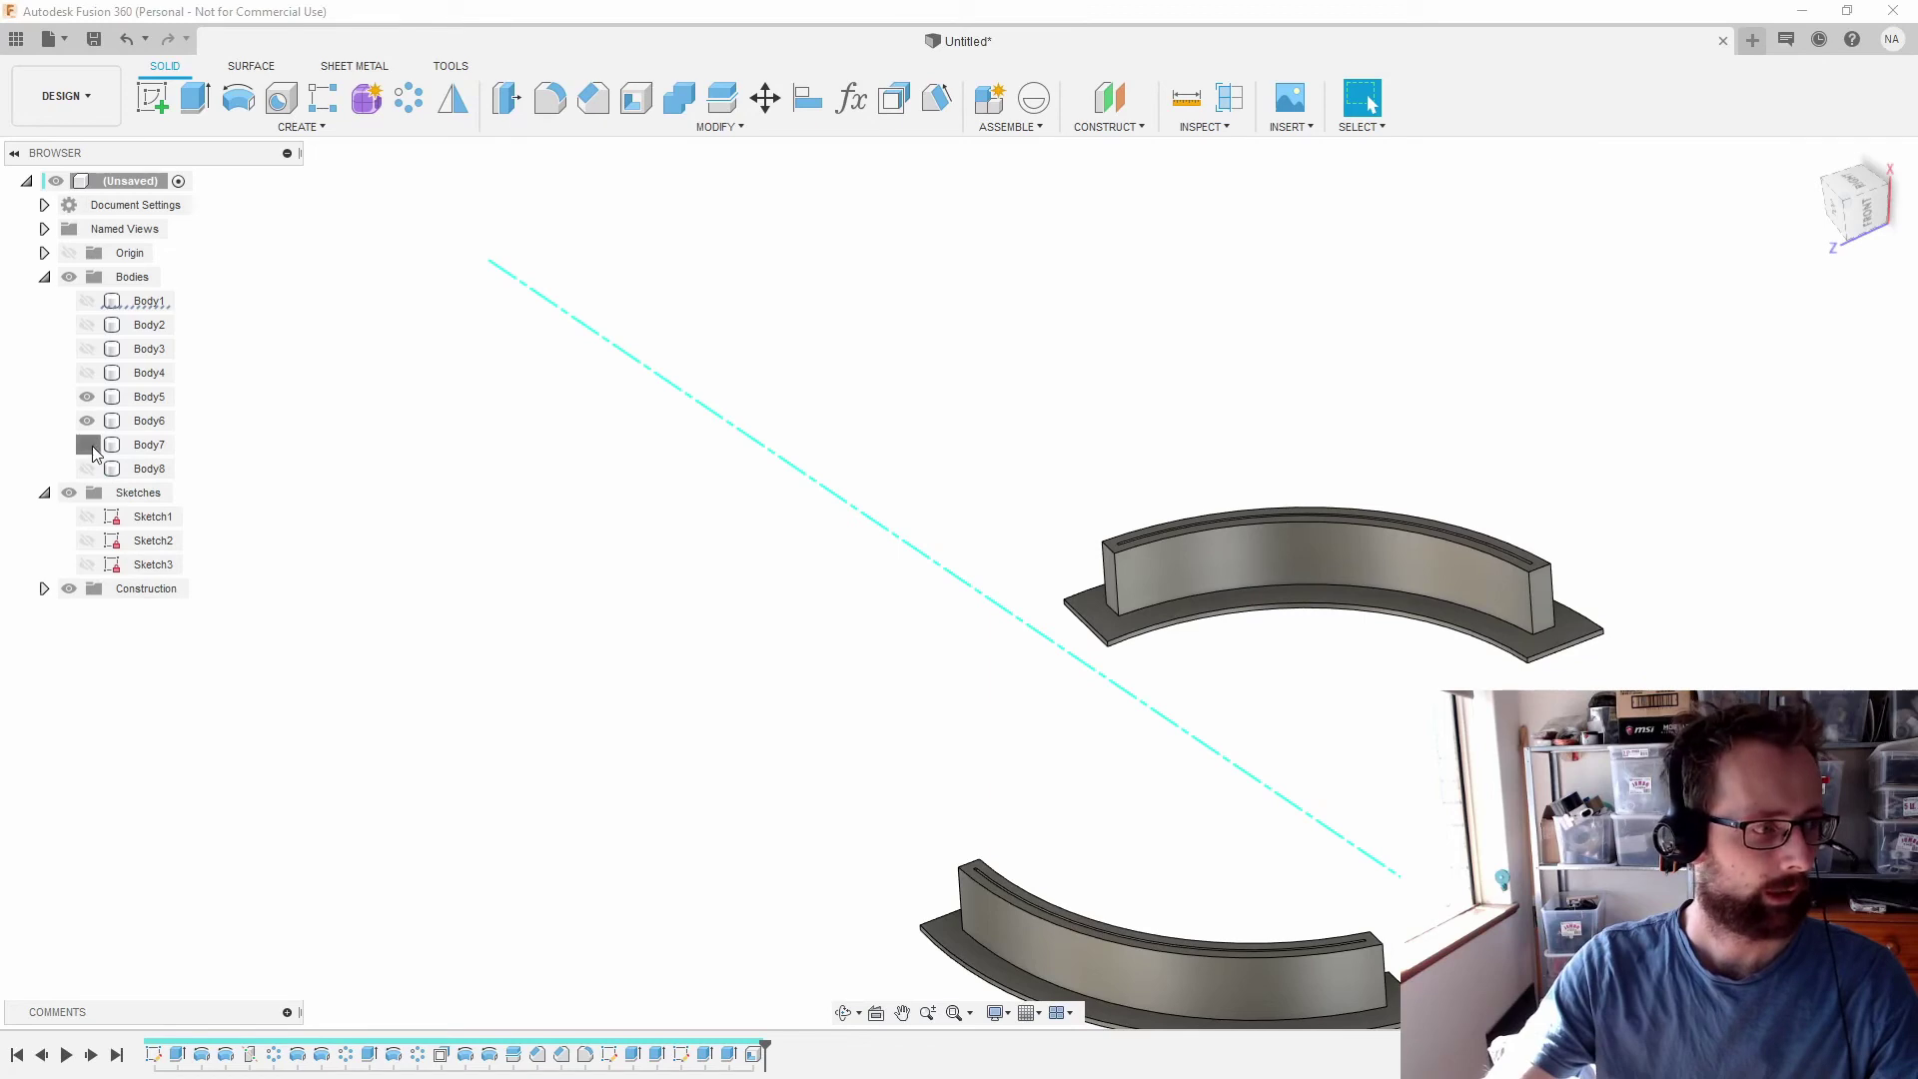
left_click(87, 445)
left_click(87, 468)
left_click(88, 373)
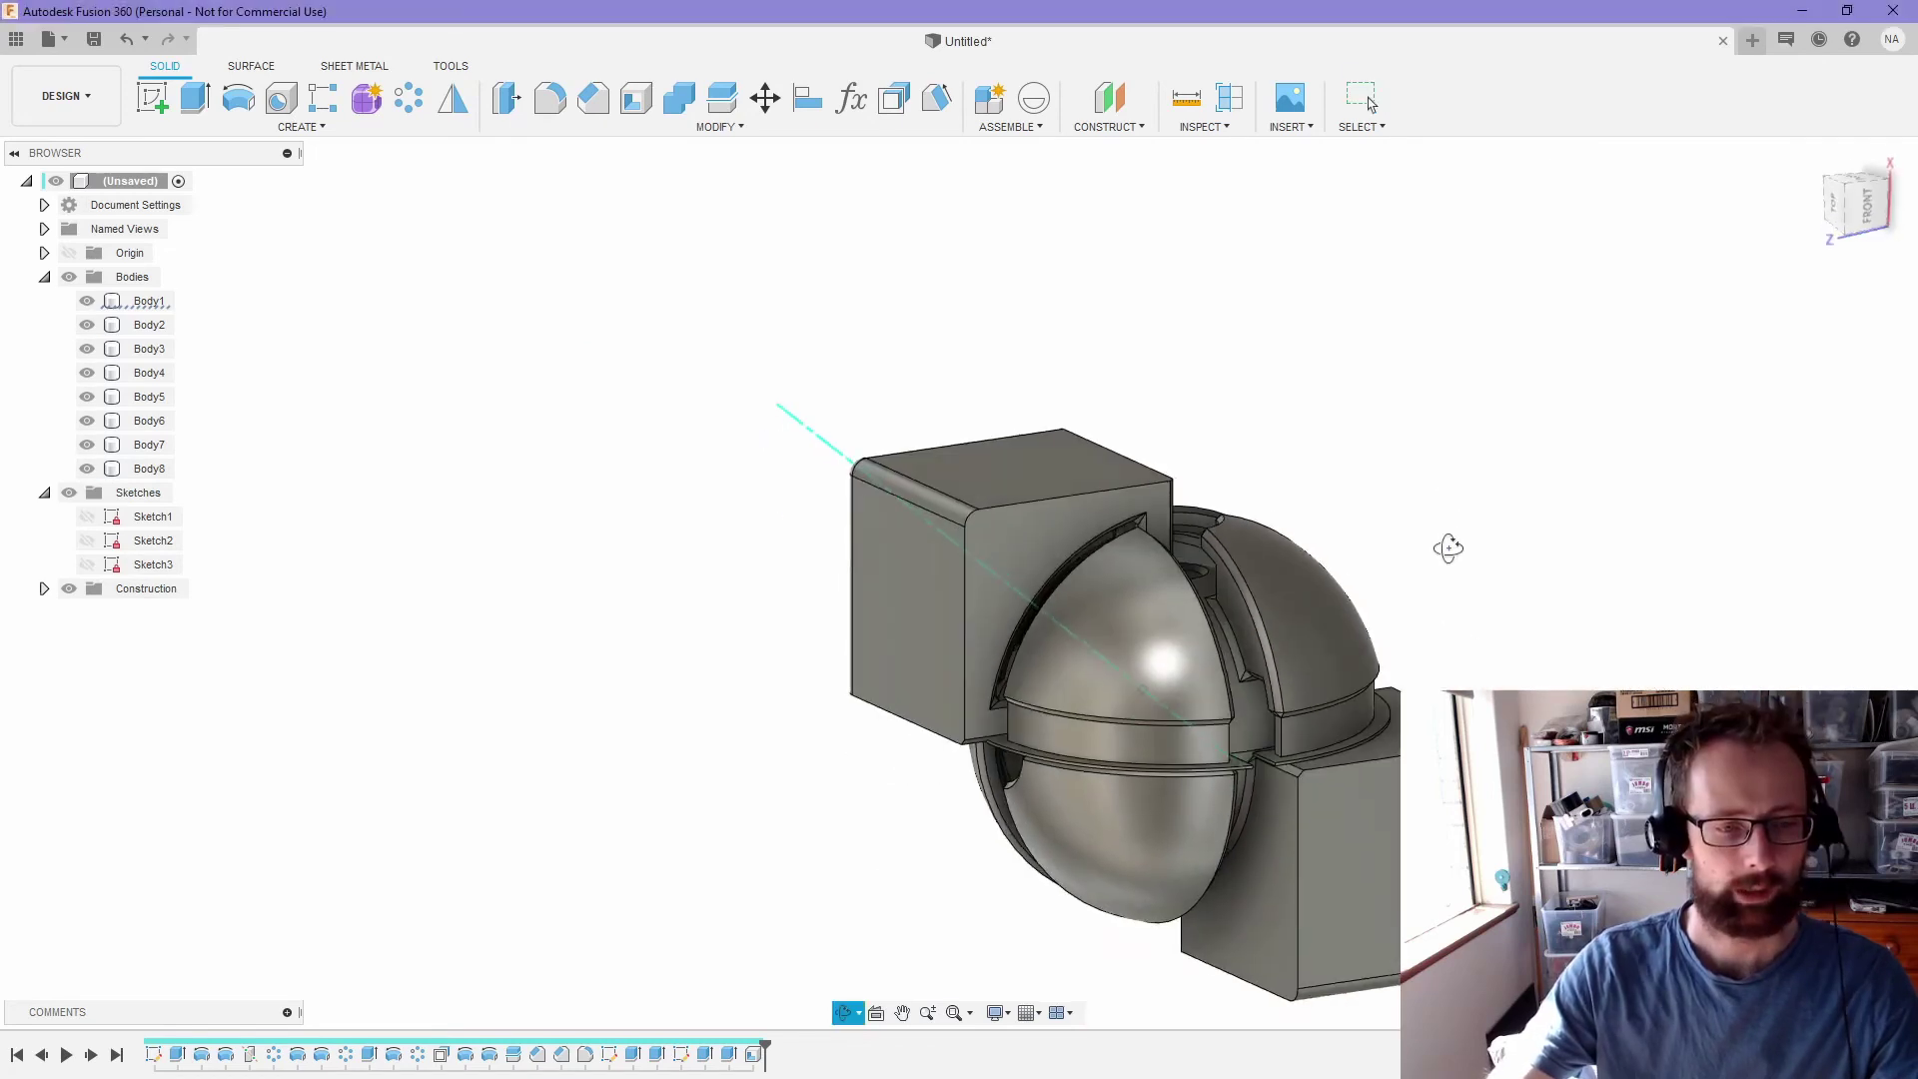
left_click(1003, 394)
middle_click_drag(1132, 392, 1268, 419, "shift")
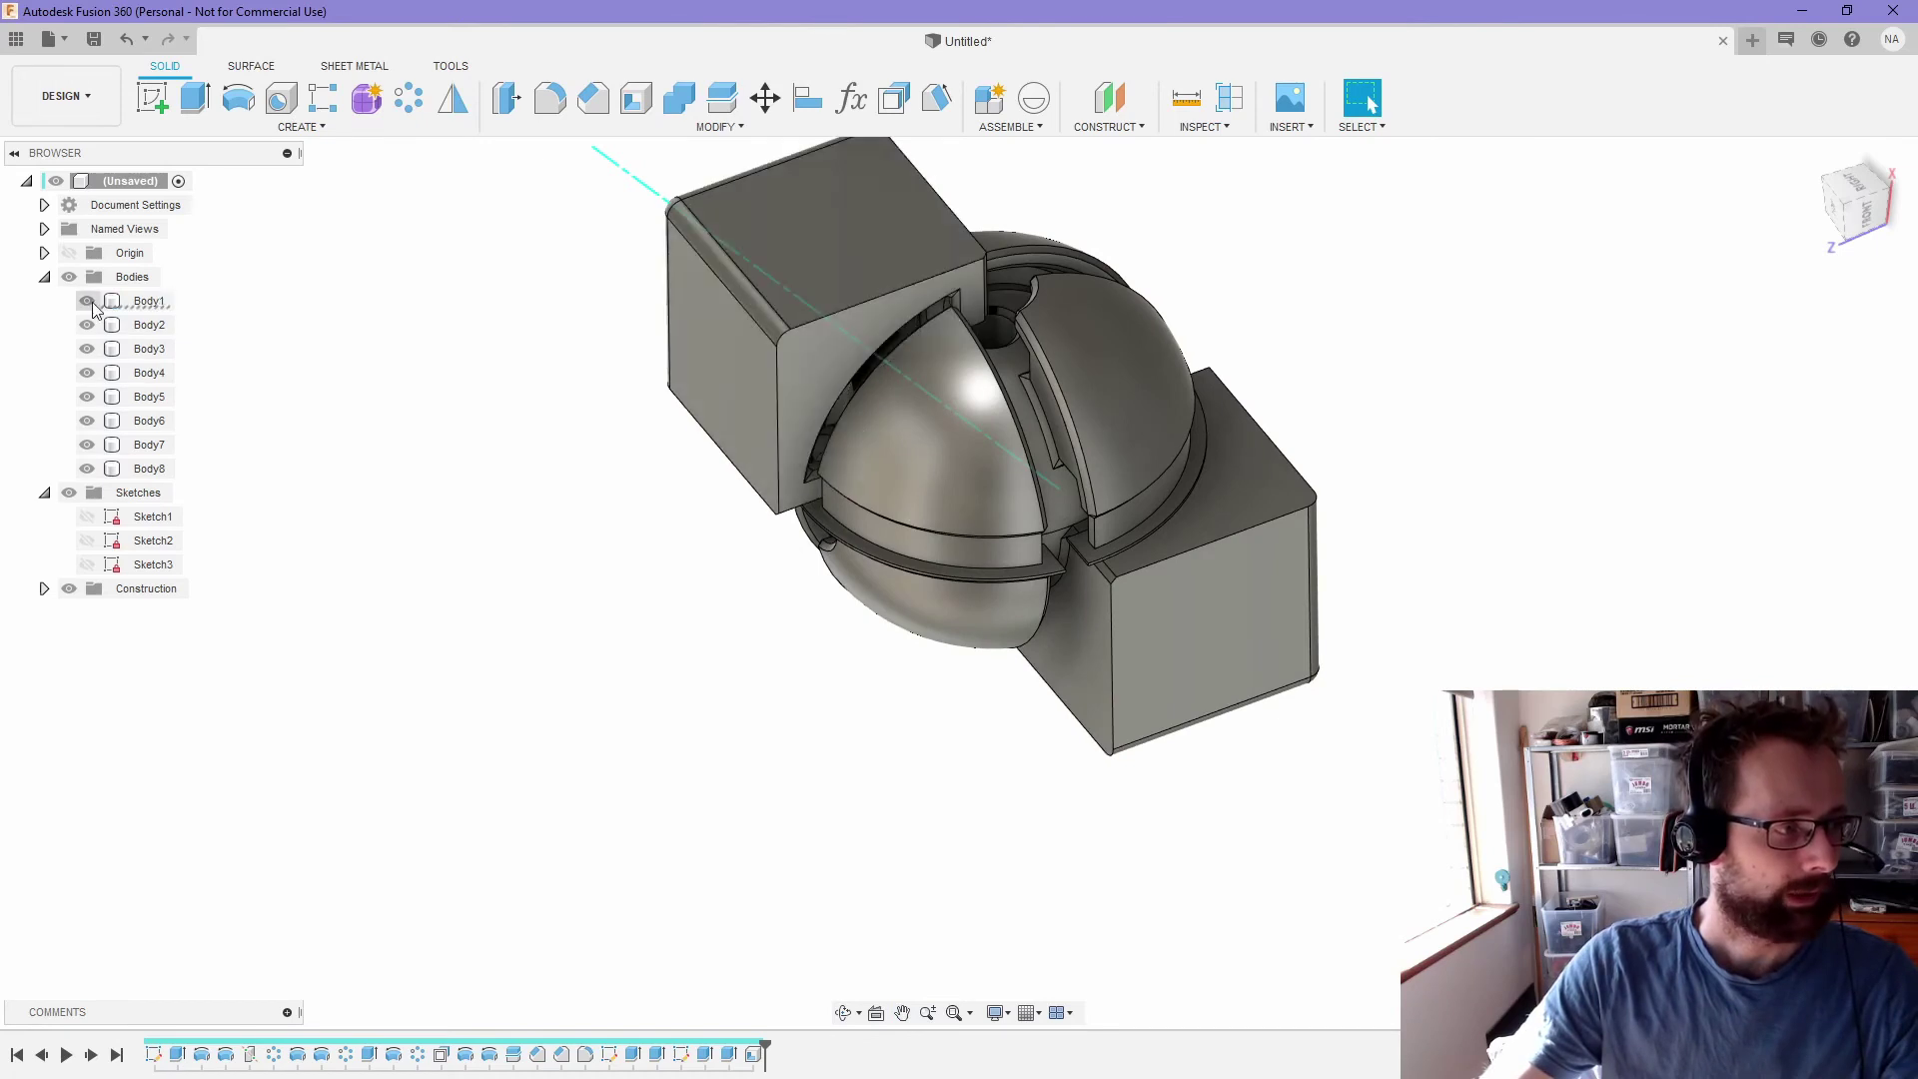
- Hide Body3 and Body4 to look inside the sphere, then show Body3 again from above
left_click(87, 349)
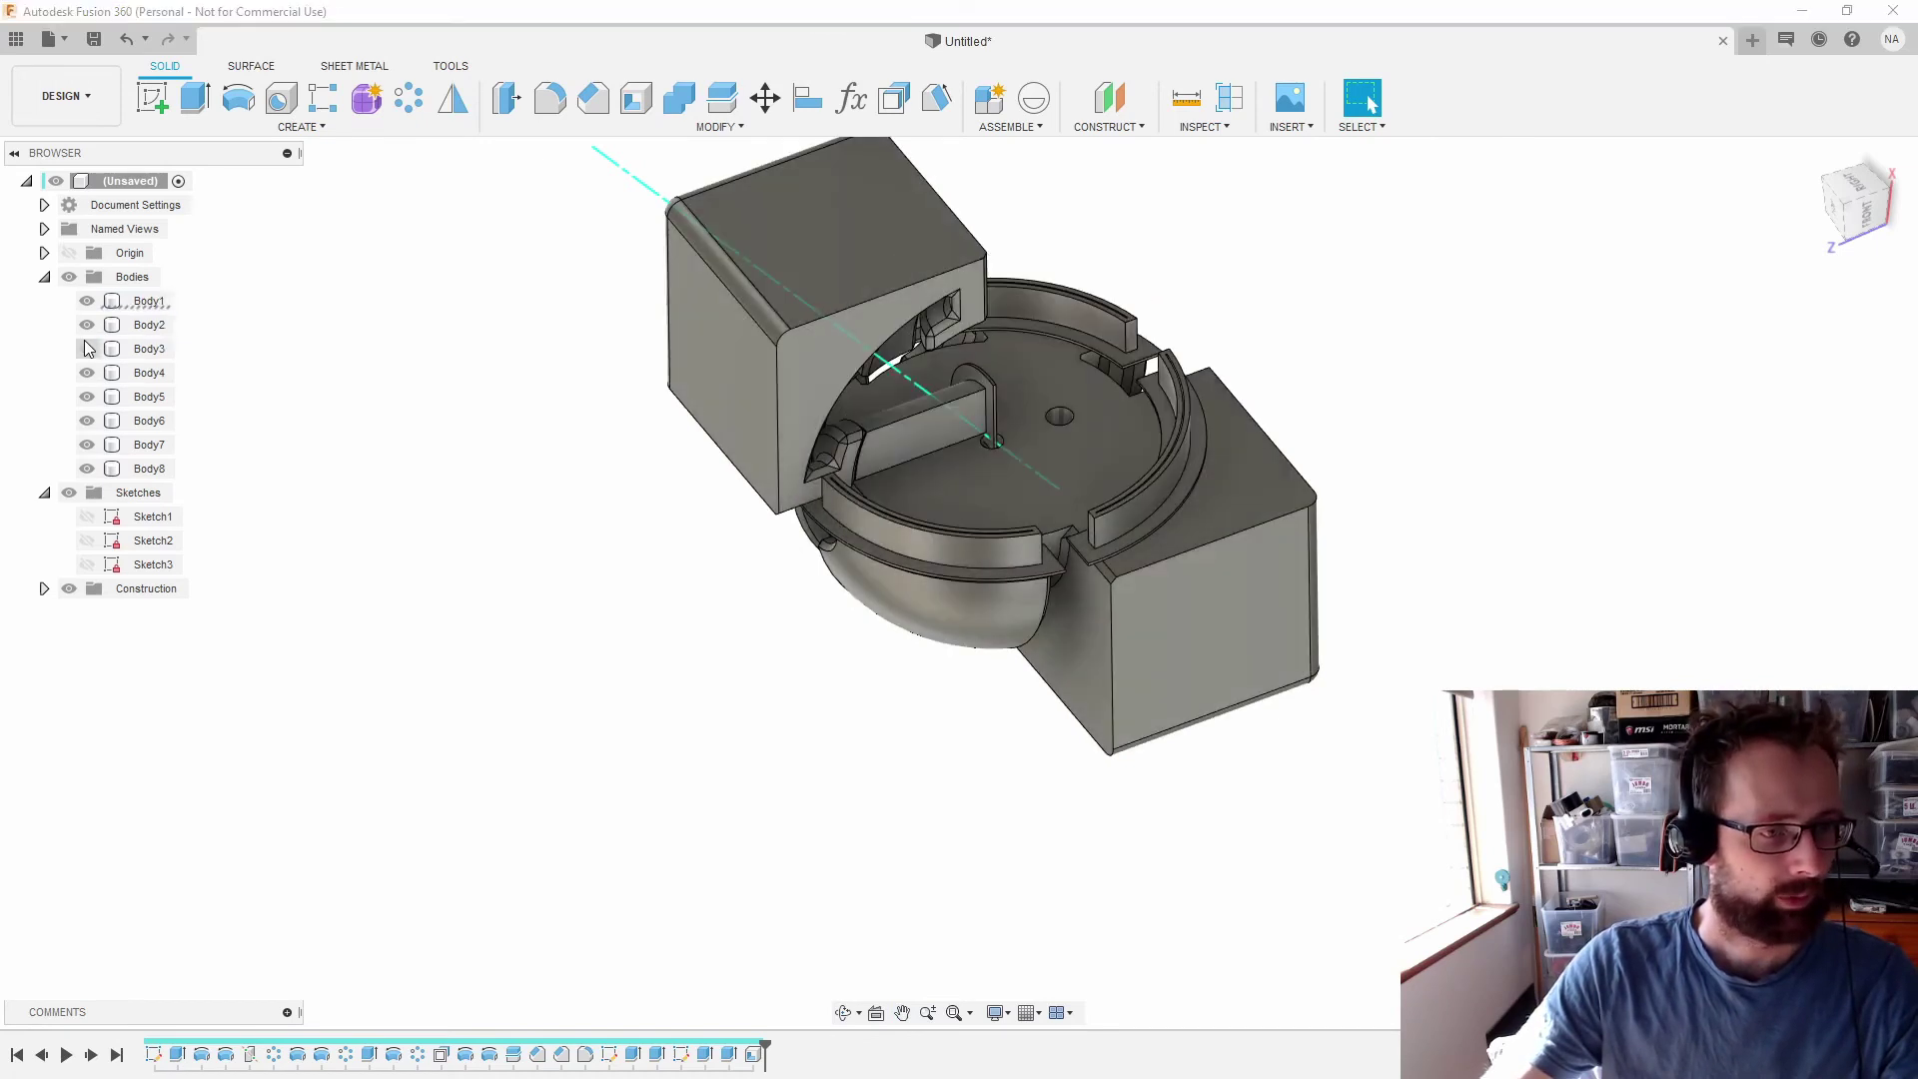
left_click(87, 374)
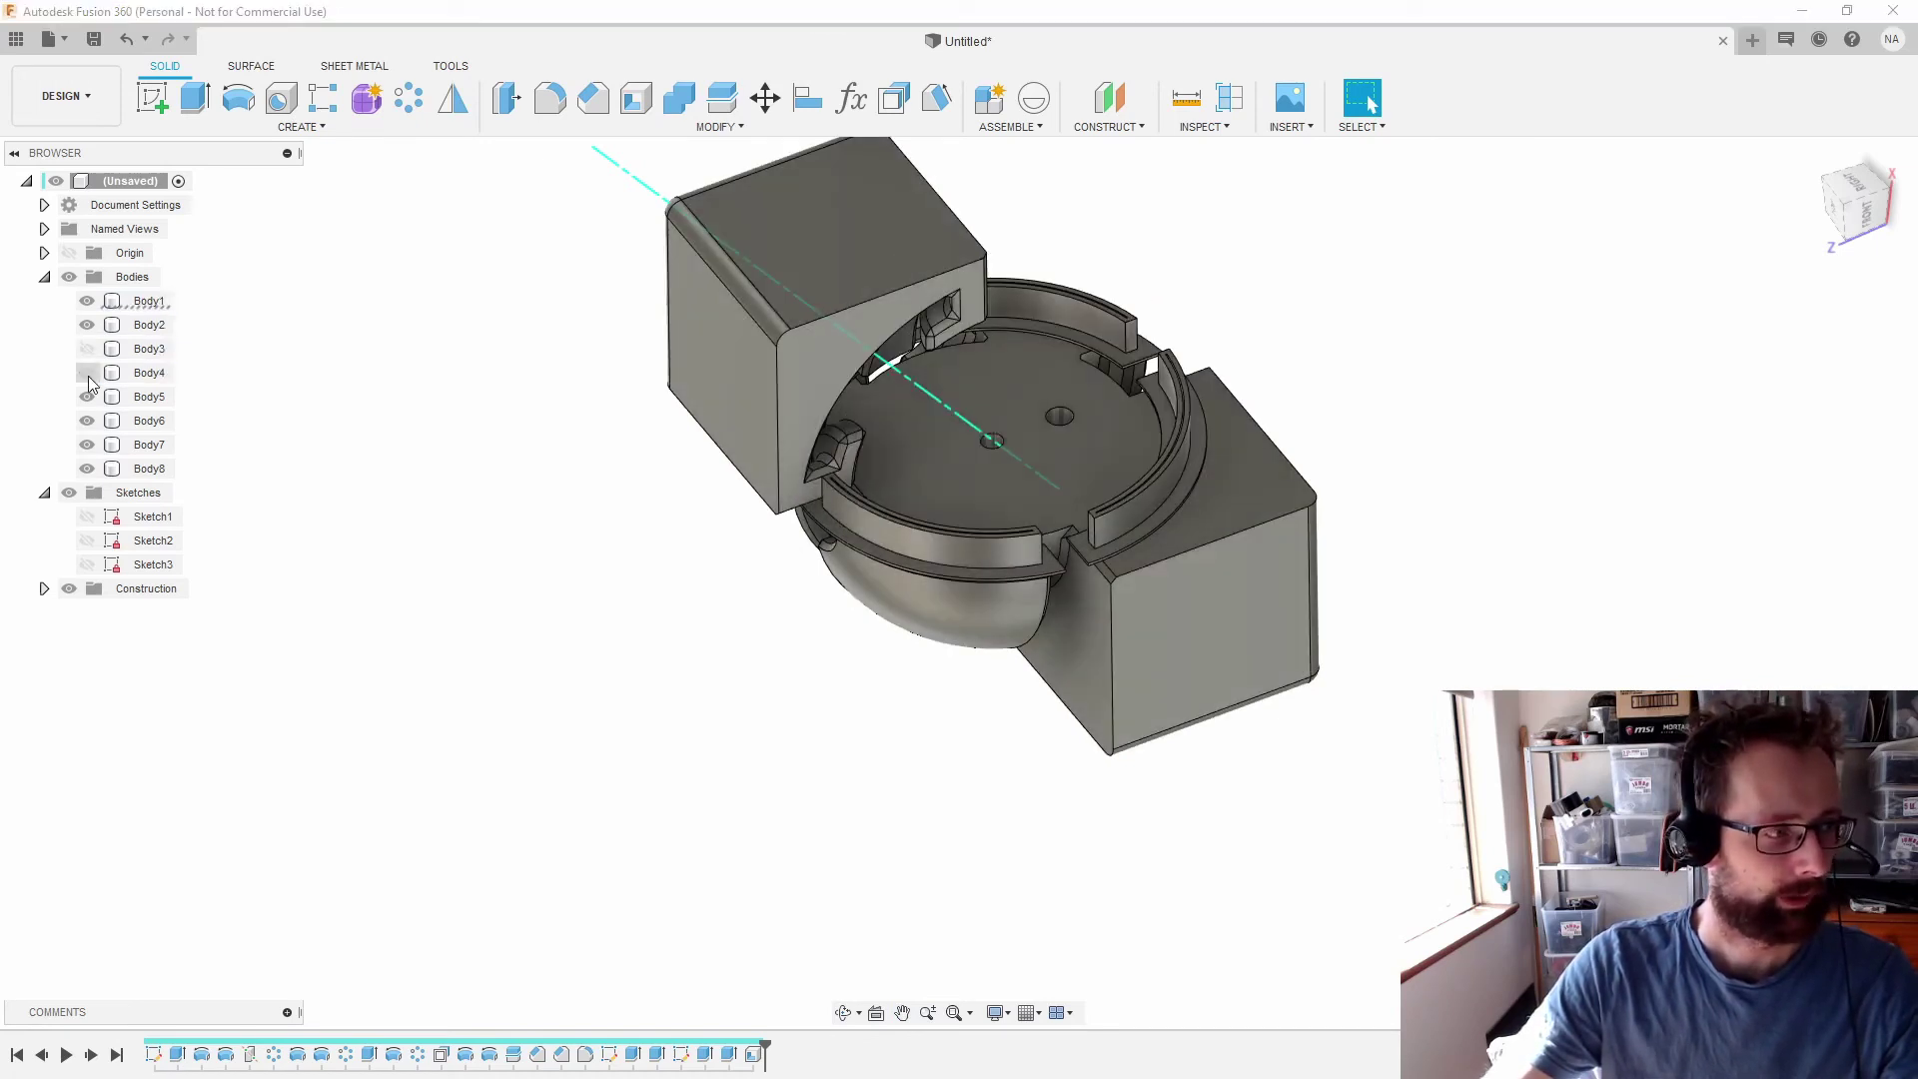
left_click(87, 349)
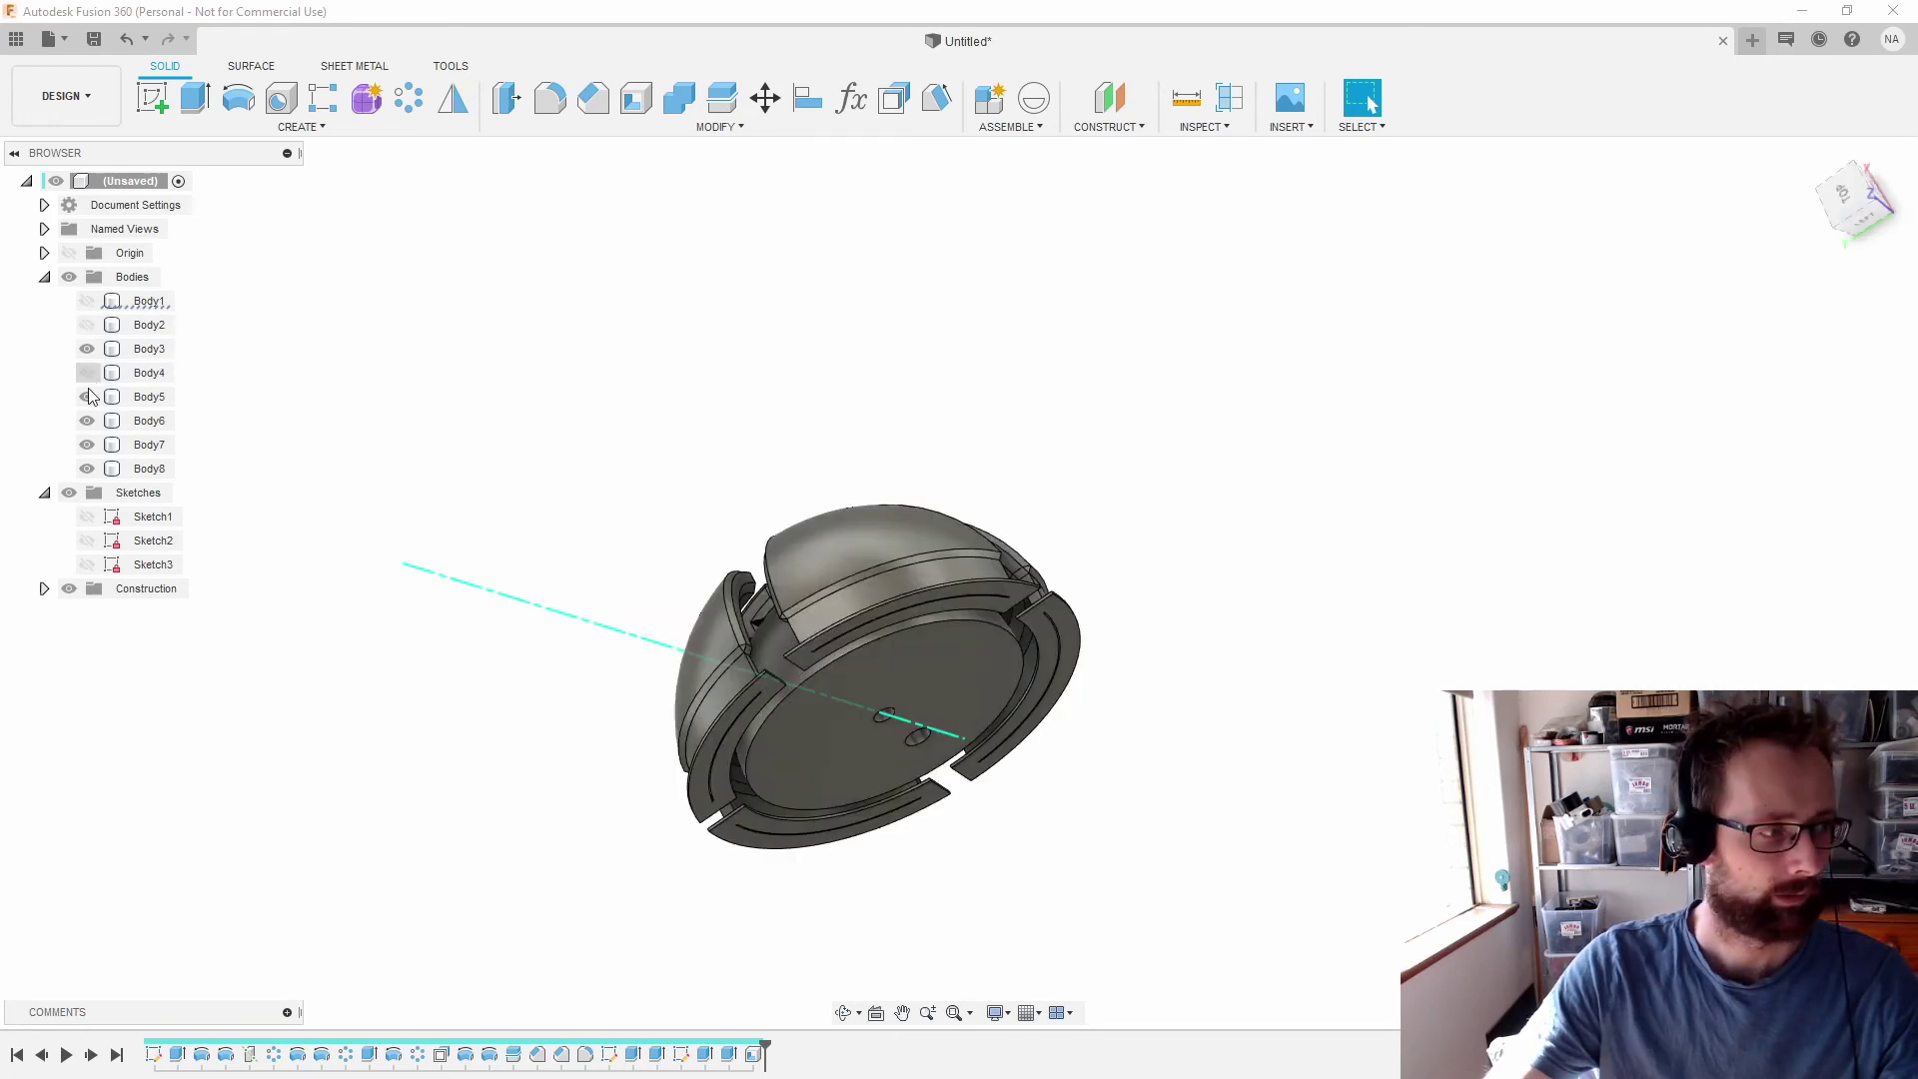
middle_click_drag(1329, 600, 1319, 776, "shift")
- Save the root component as a High-refinement binary STL sent to PrusaSlicer
right_click(129, 181)
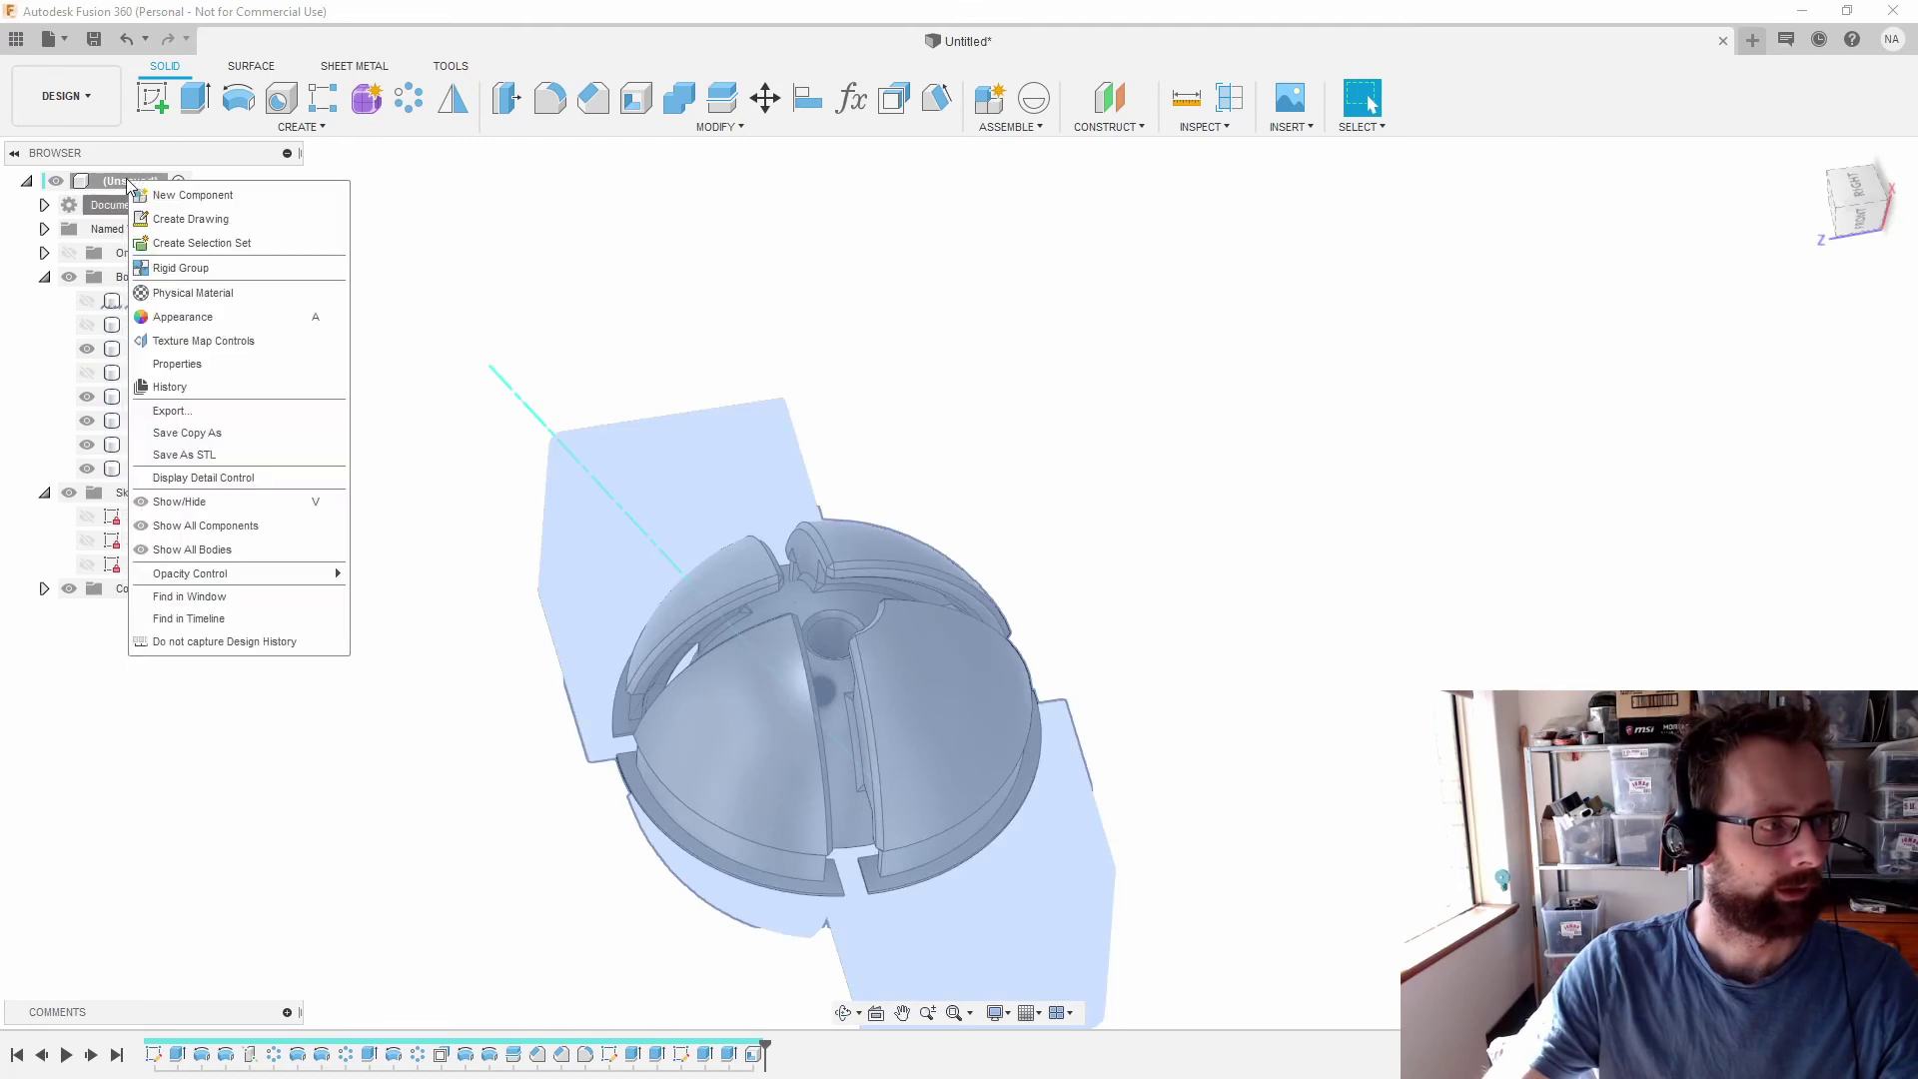
left_click(200, 455)
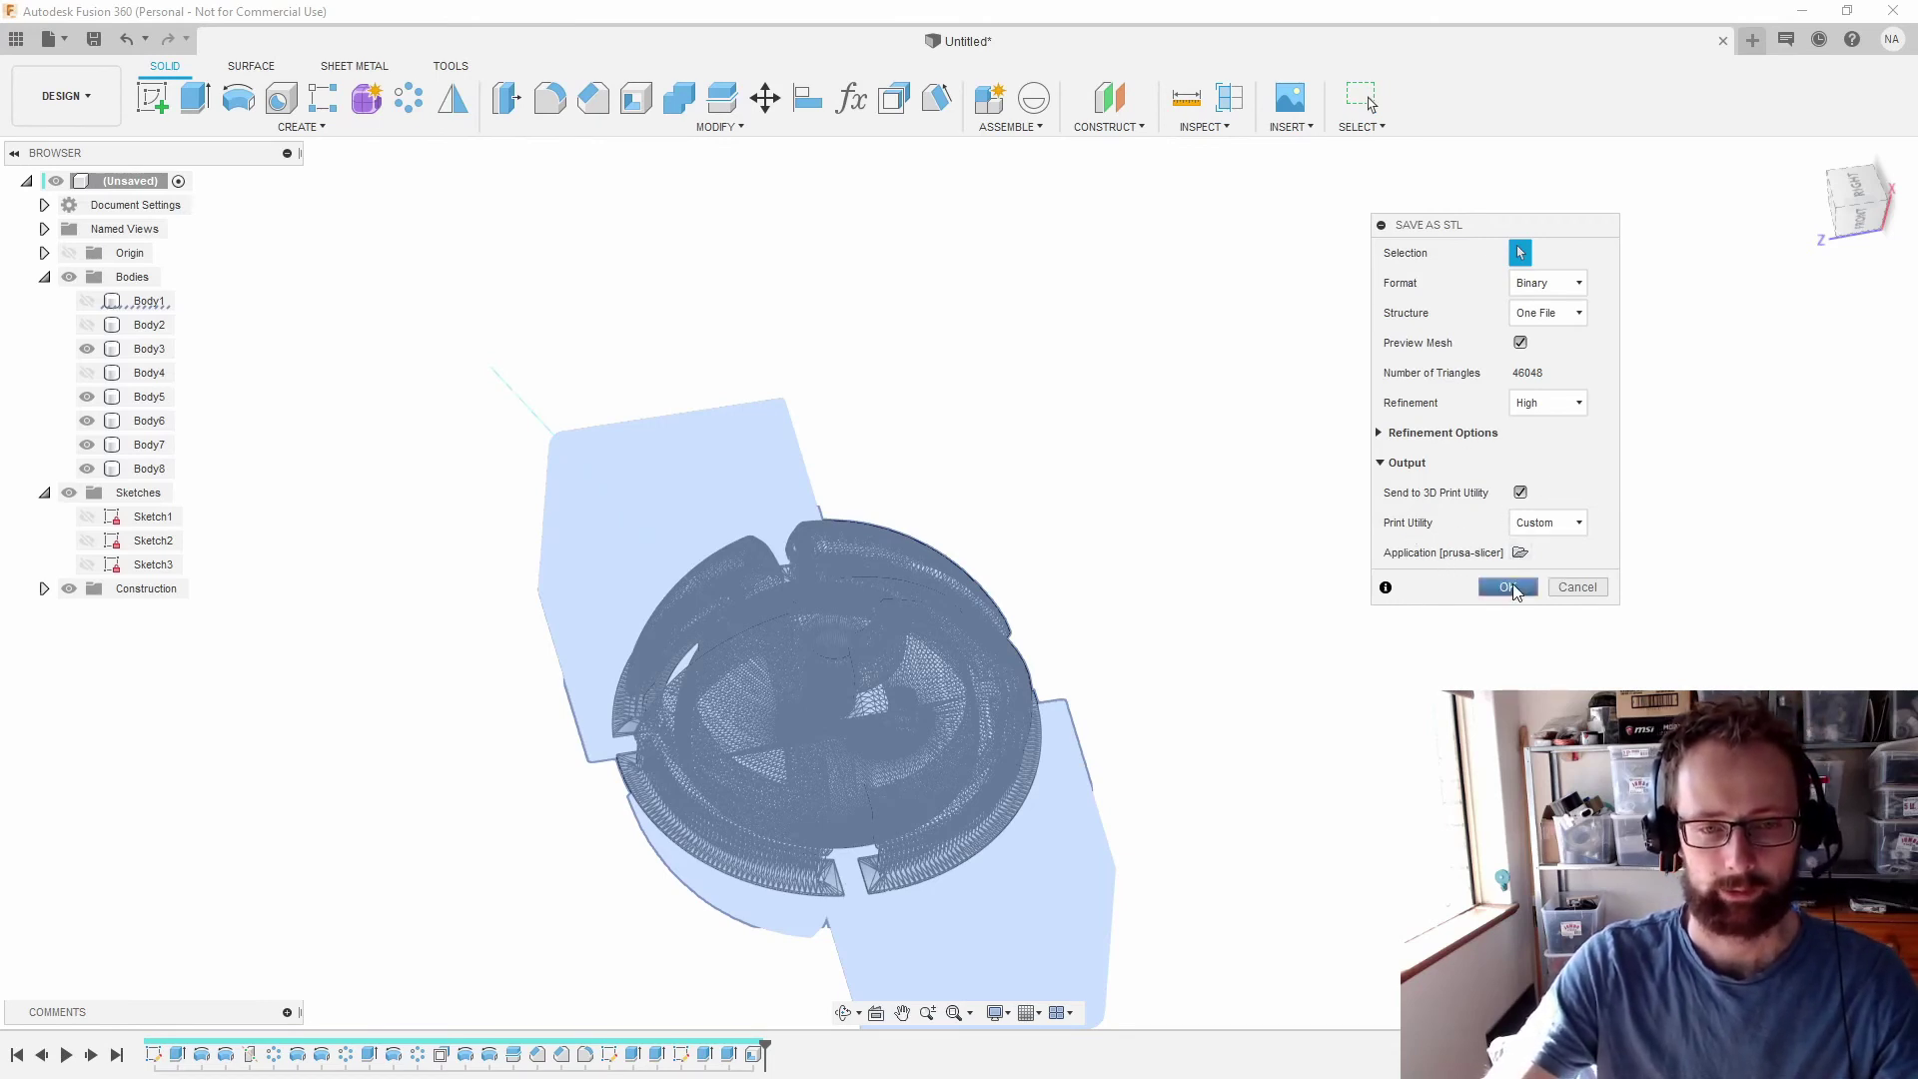
left_click(1508, 587)
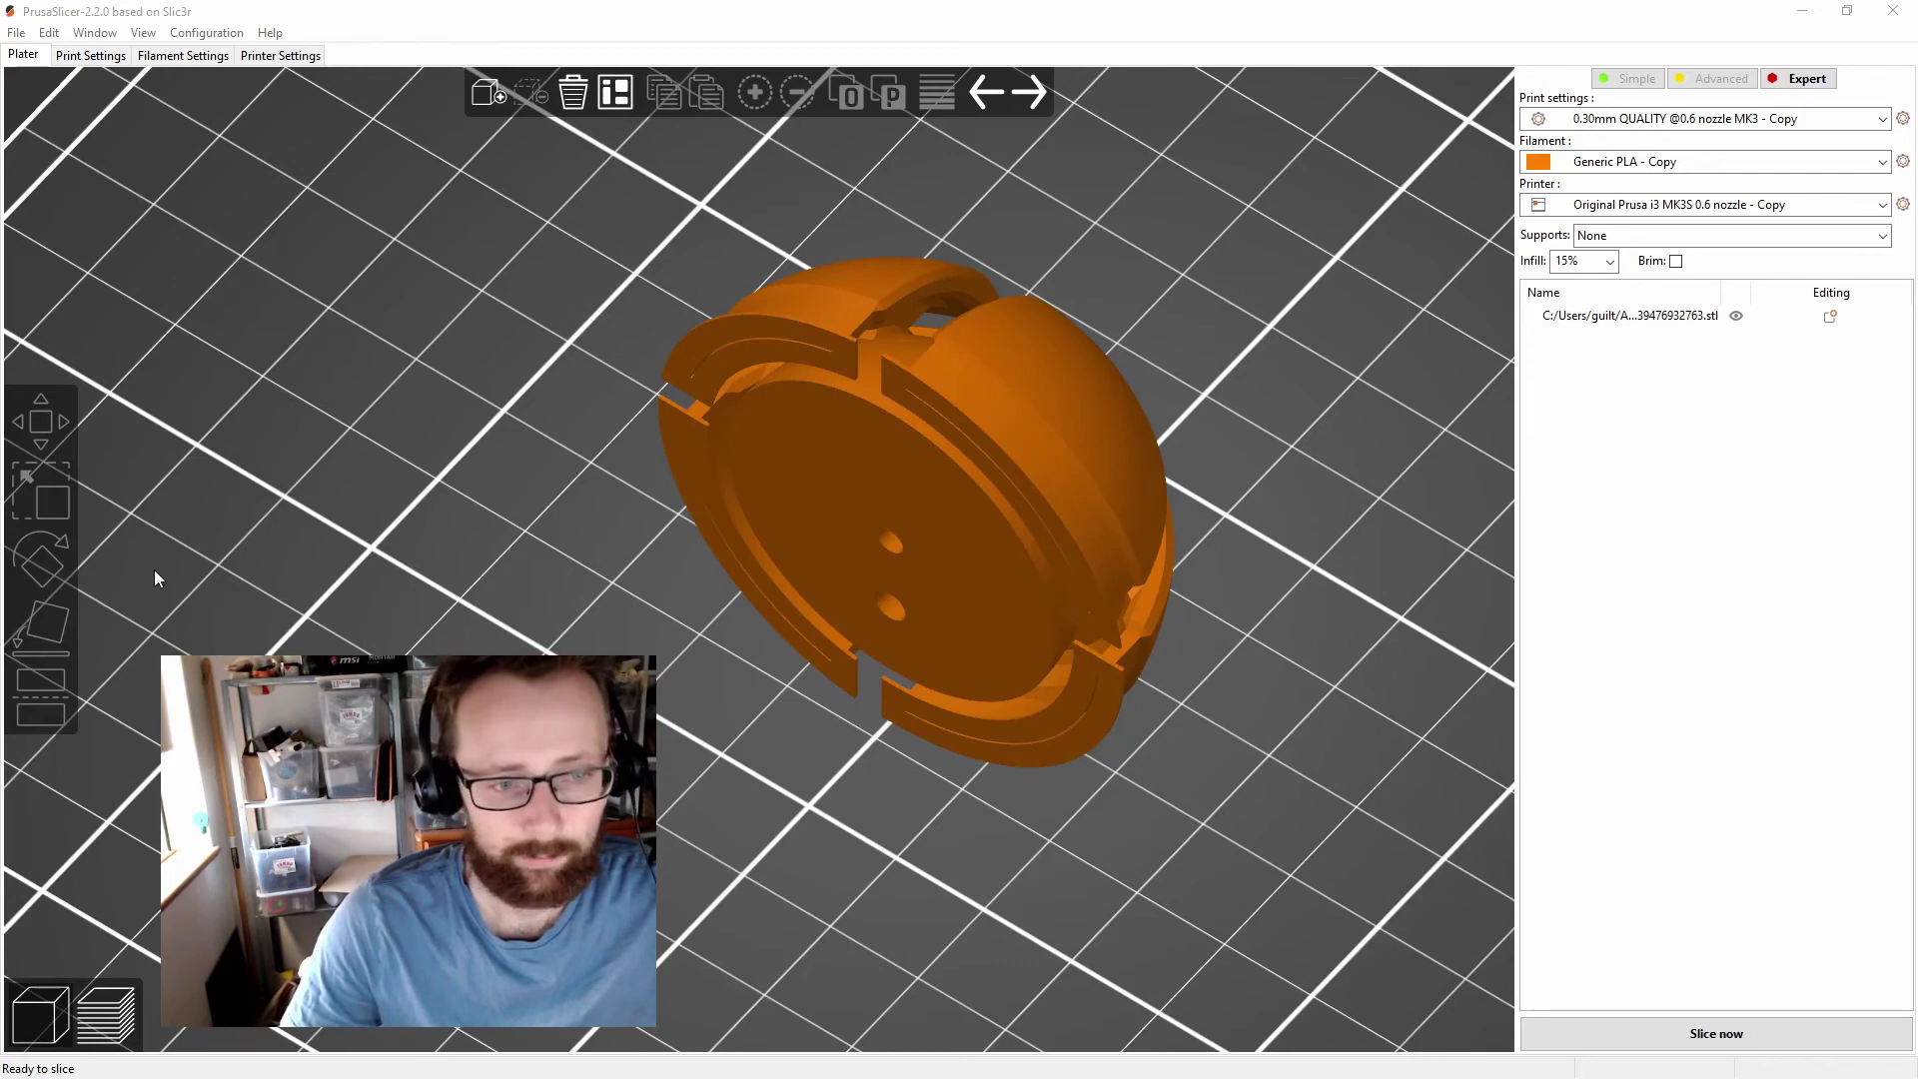
- Lay the imported housing on its flat rim face so it sits dome-up, 25.3 mm tall
left_click(696, 540)
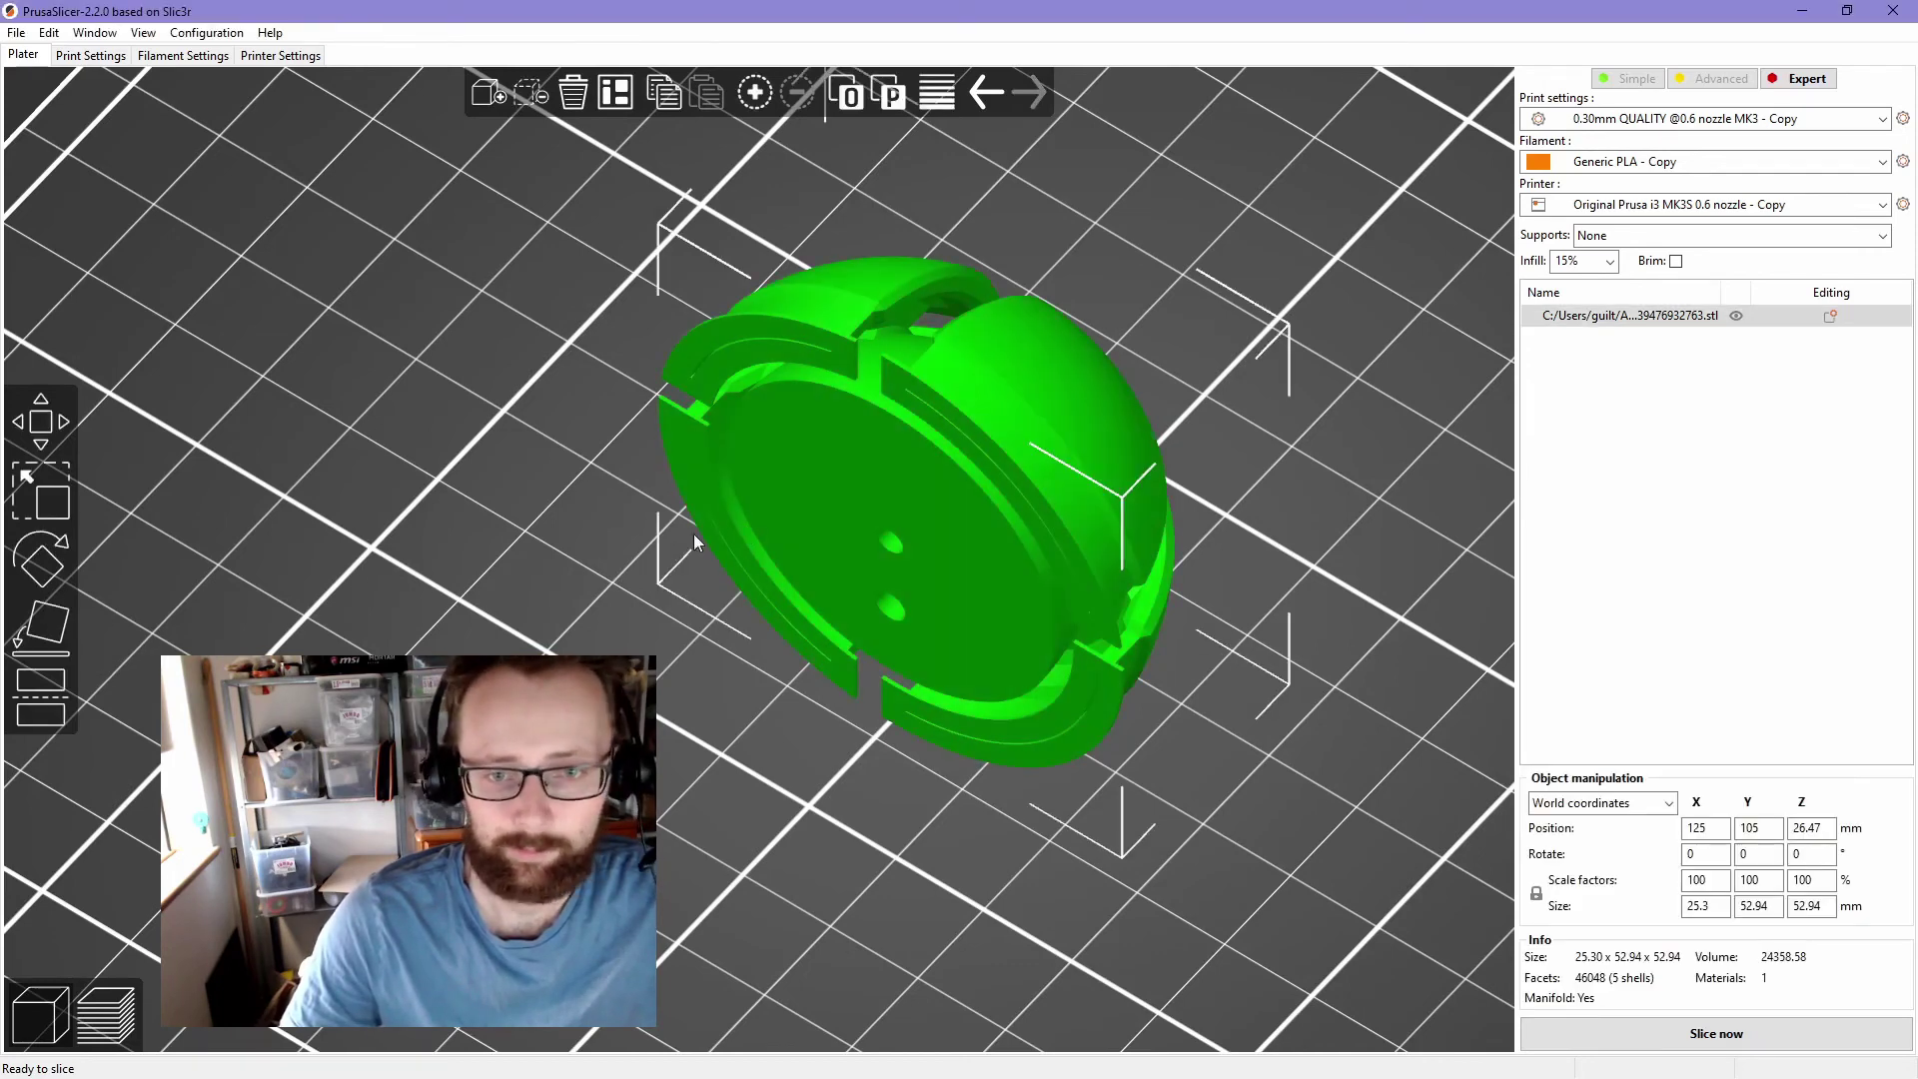
left_click(27, 630)
left_click(881, 513)
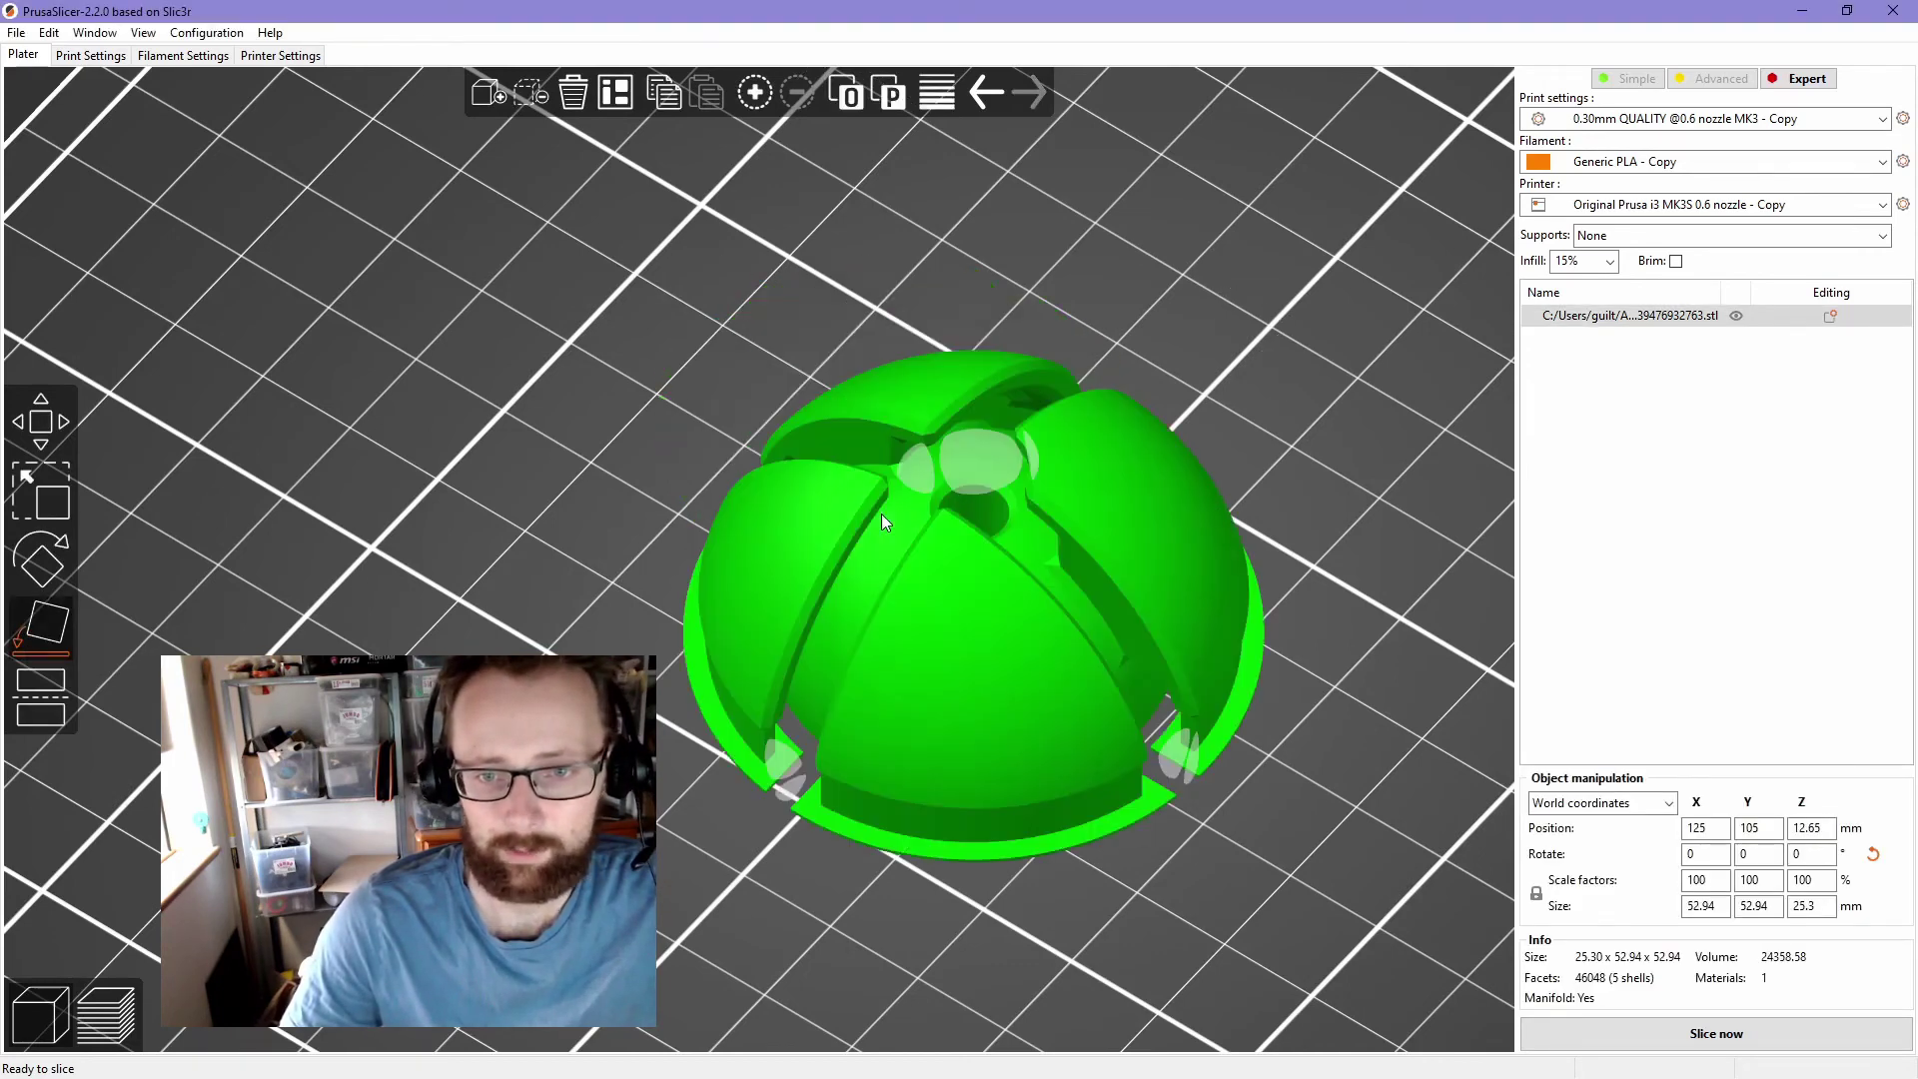
left_click_drag(1019, 849, 1079, 645)
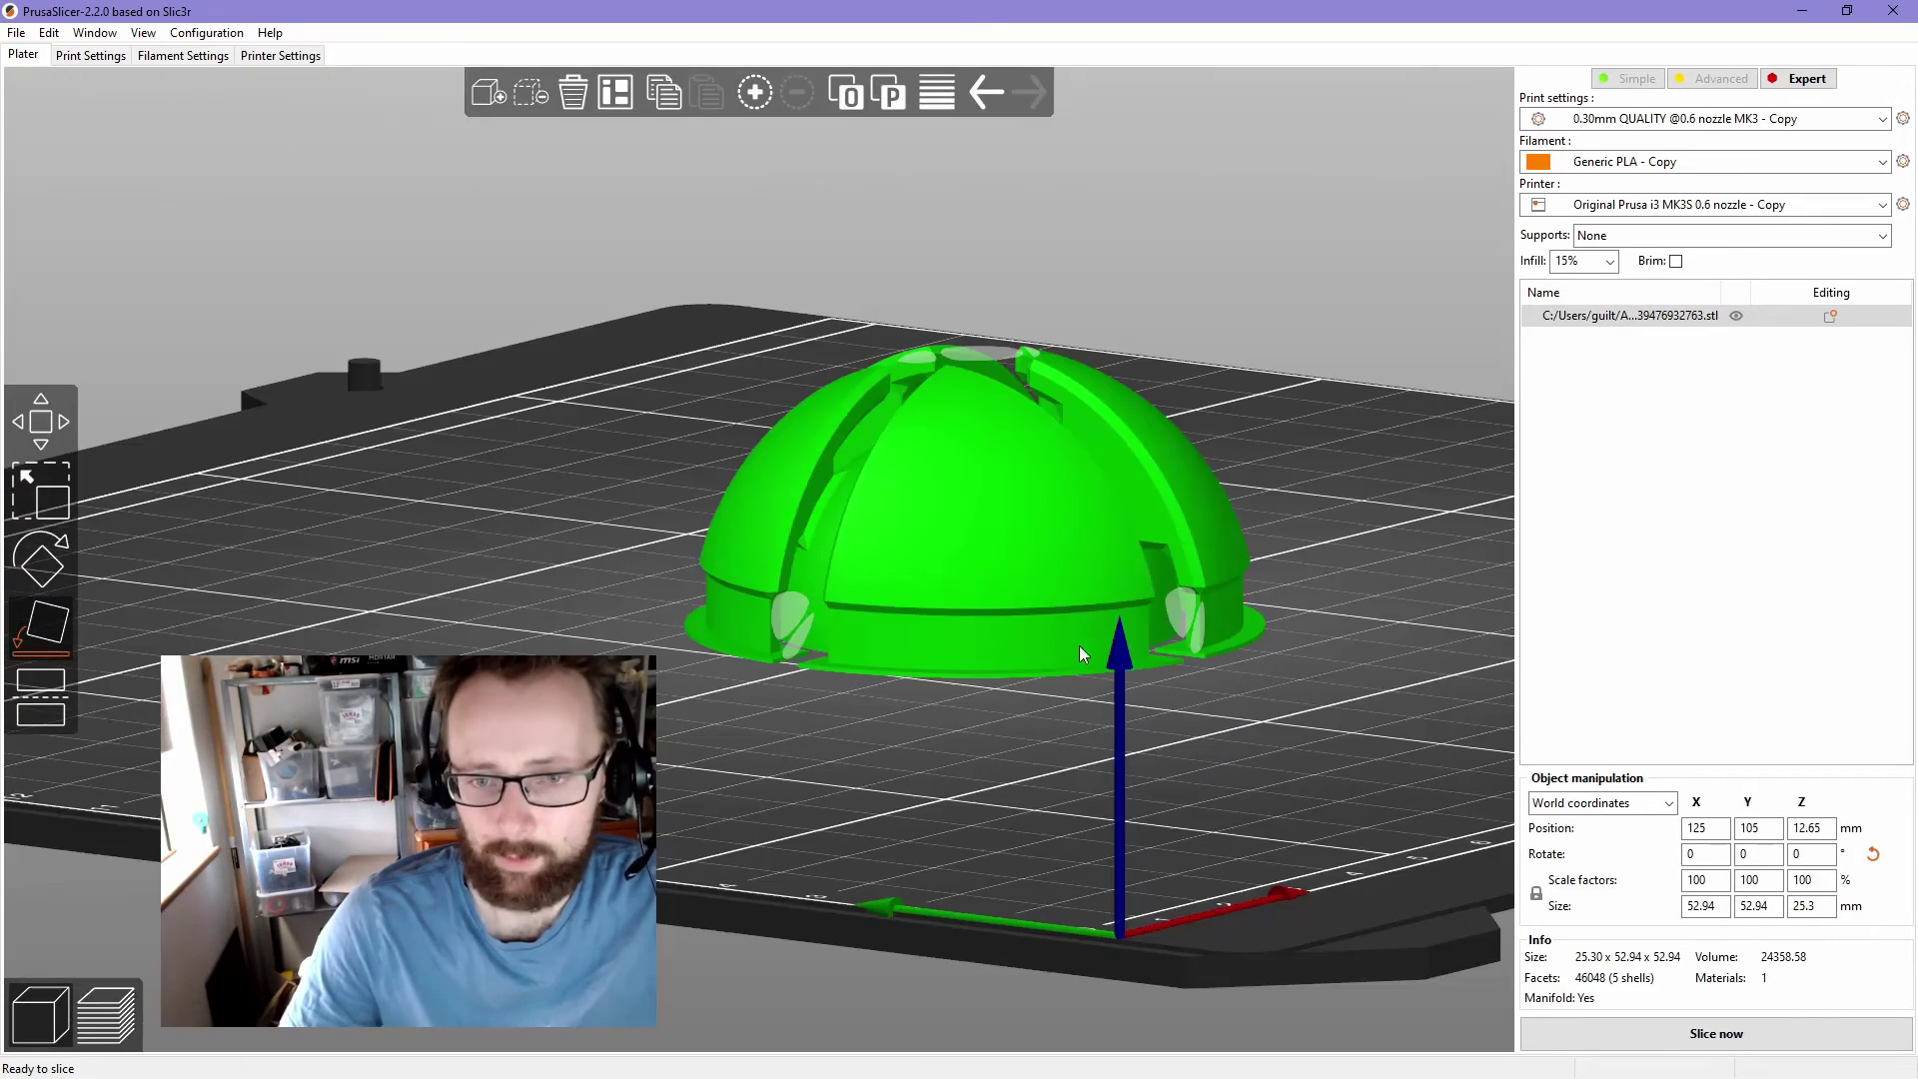
- Slice the housing (about 1h 9m, 16.32 g) and step the layers from 14 up to the full dome
left_click(1589, 1036)
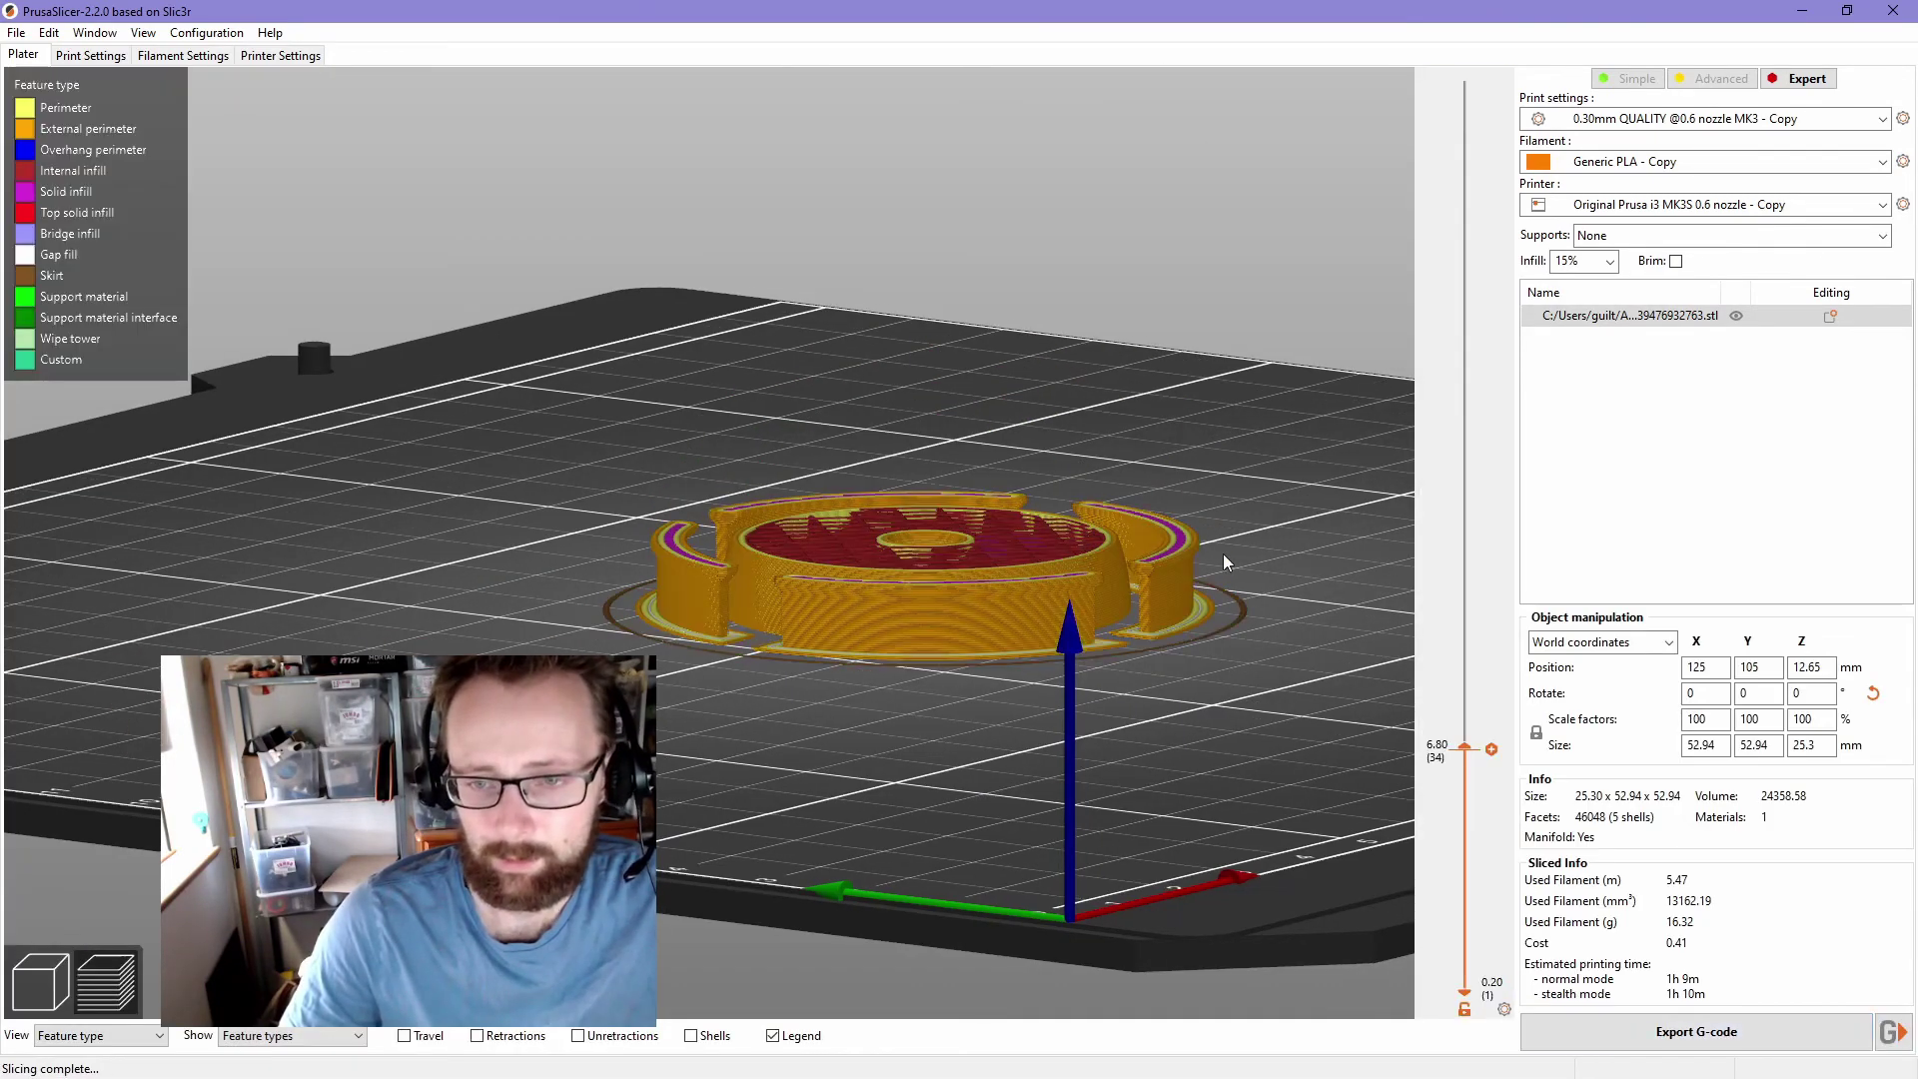
scroll(1179, 571, "up", 5)
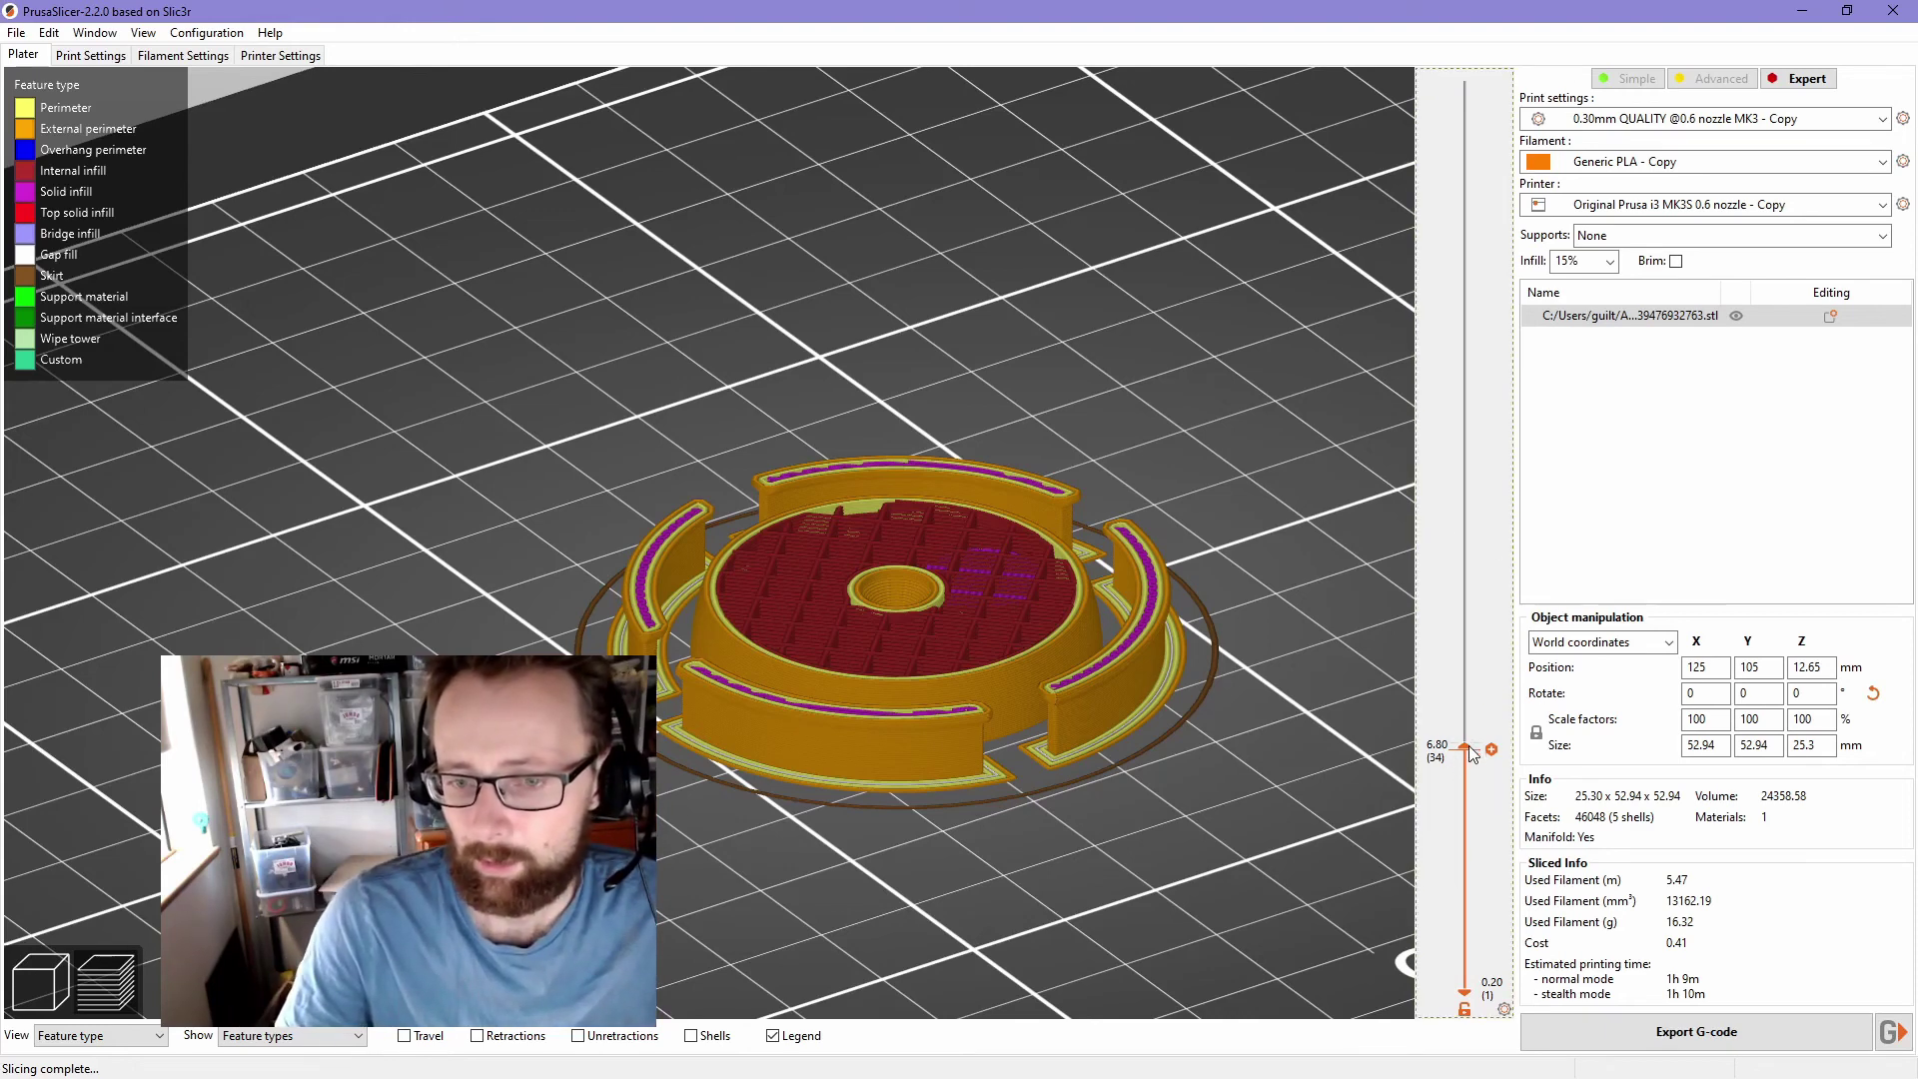
left_click_drag(1465, 749, 1464, 892)
left_click_drag(1229, 899, 1174, 661)
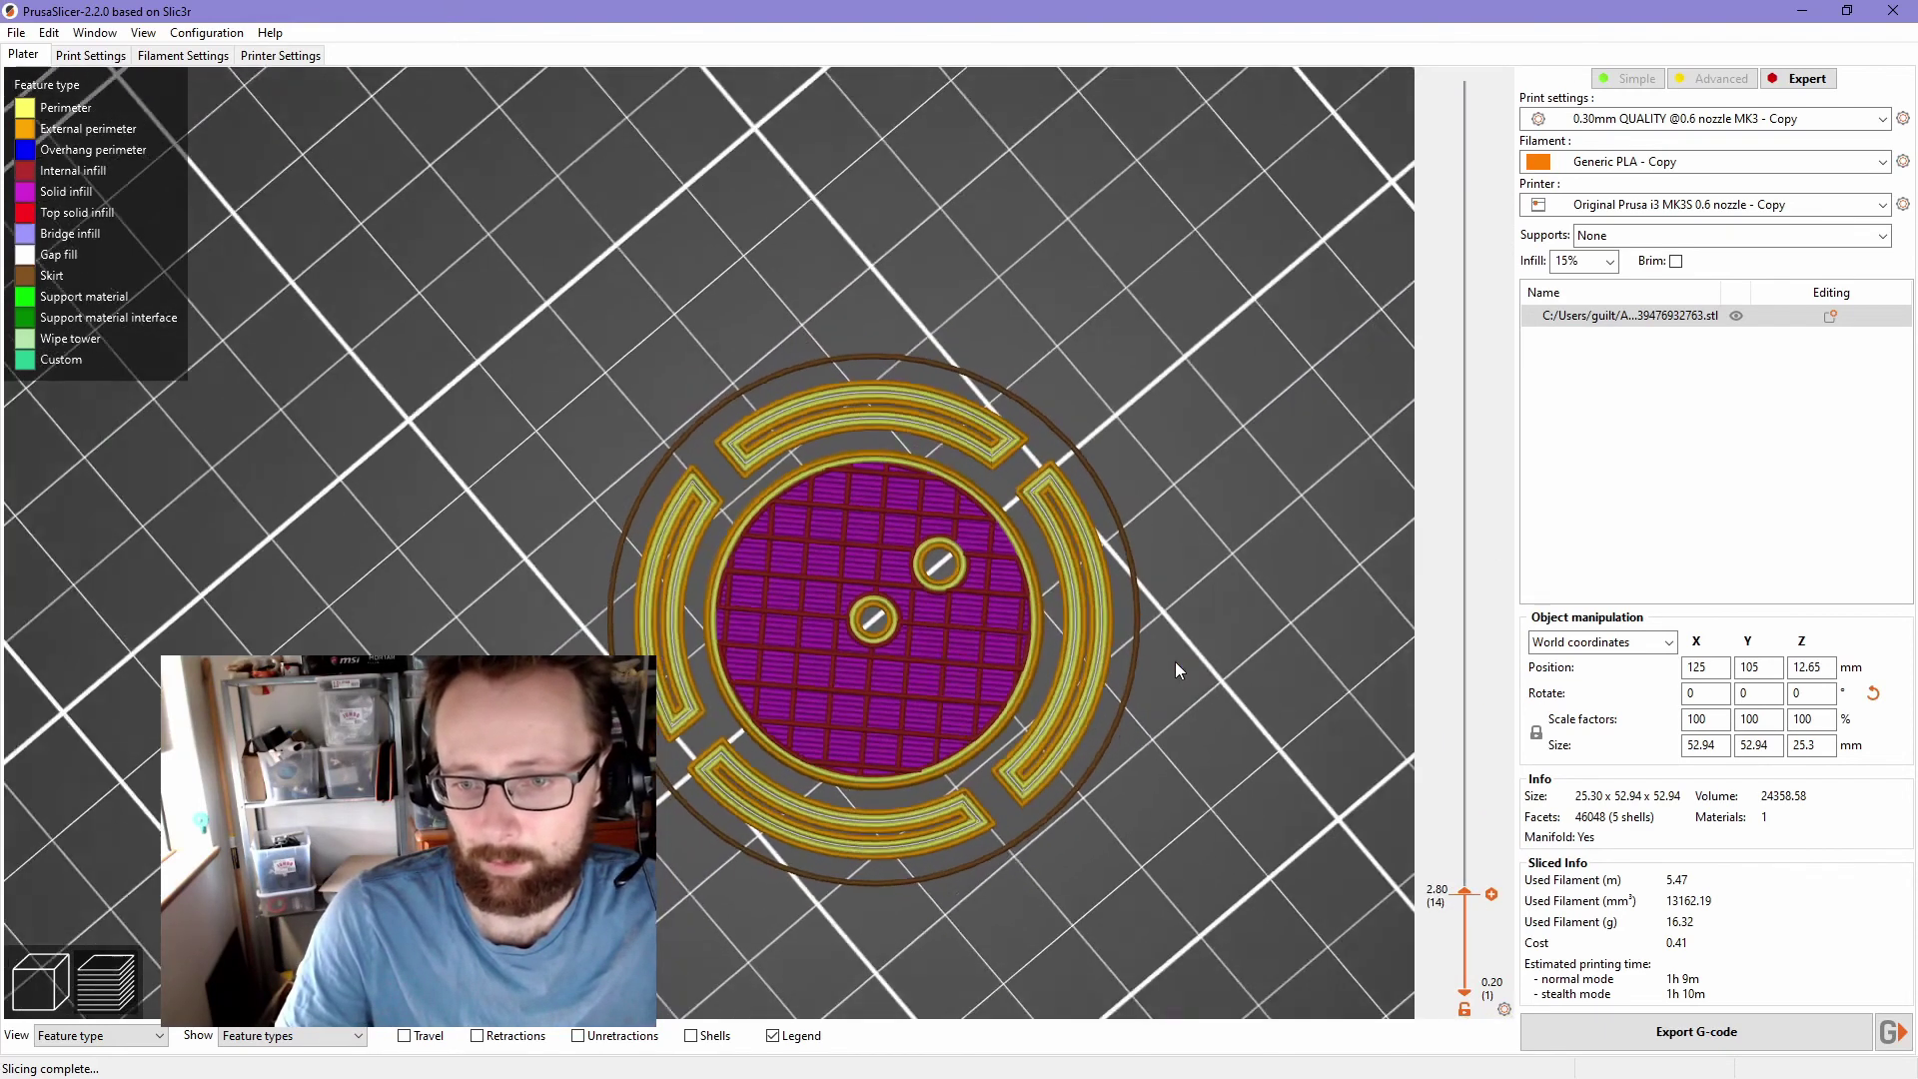
scroll(1174, 661, "up", 5)
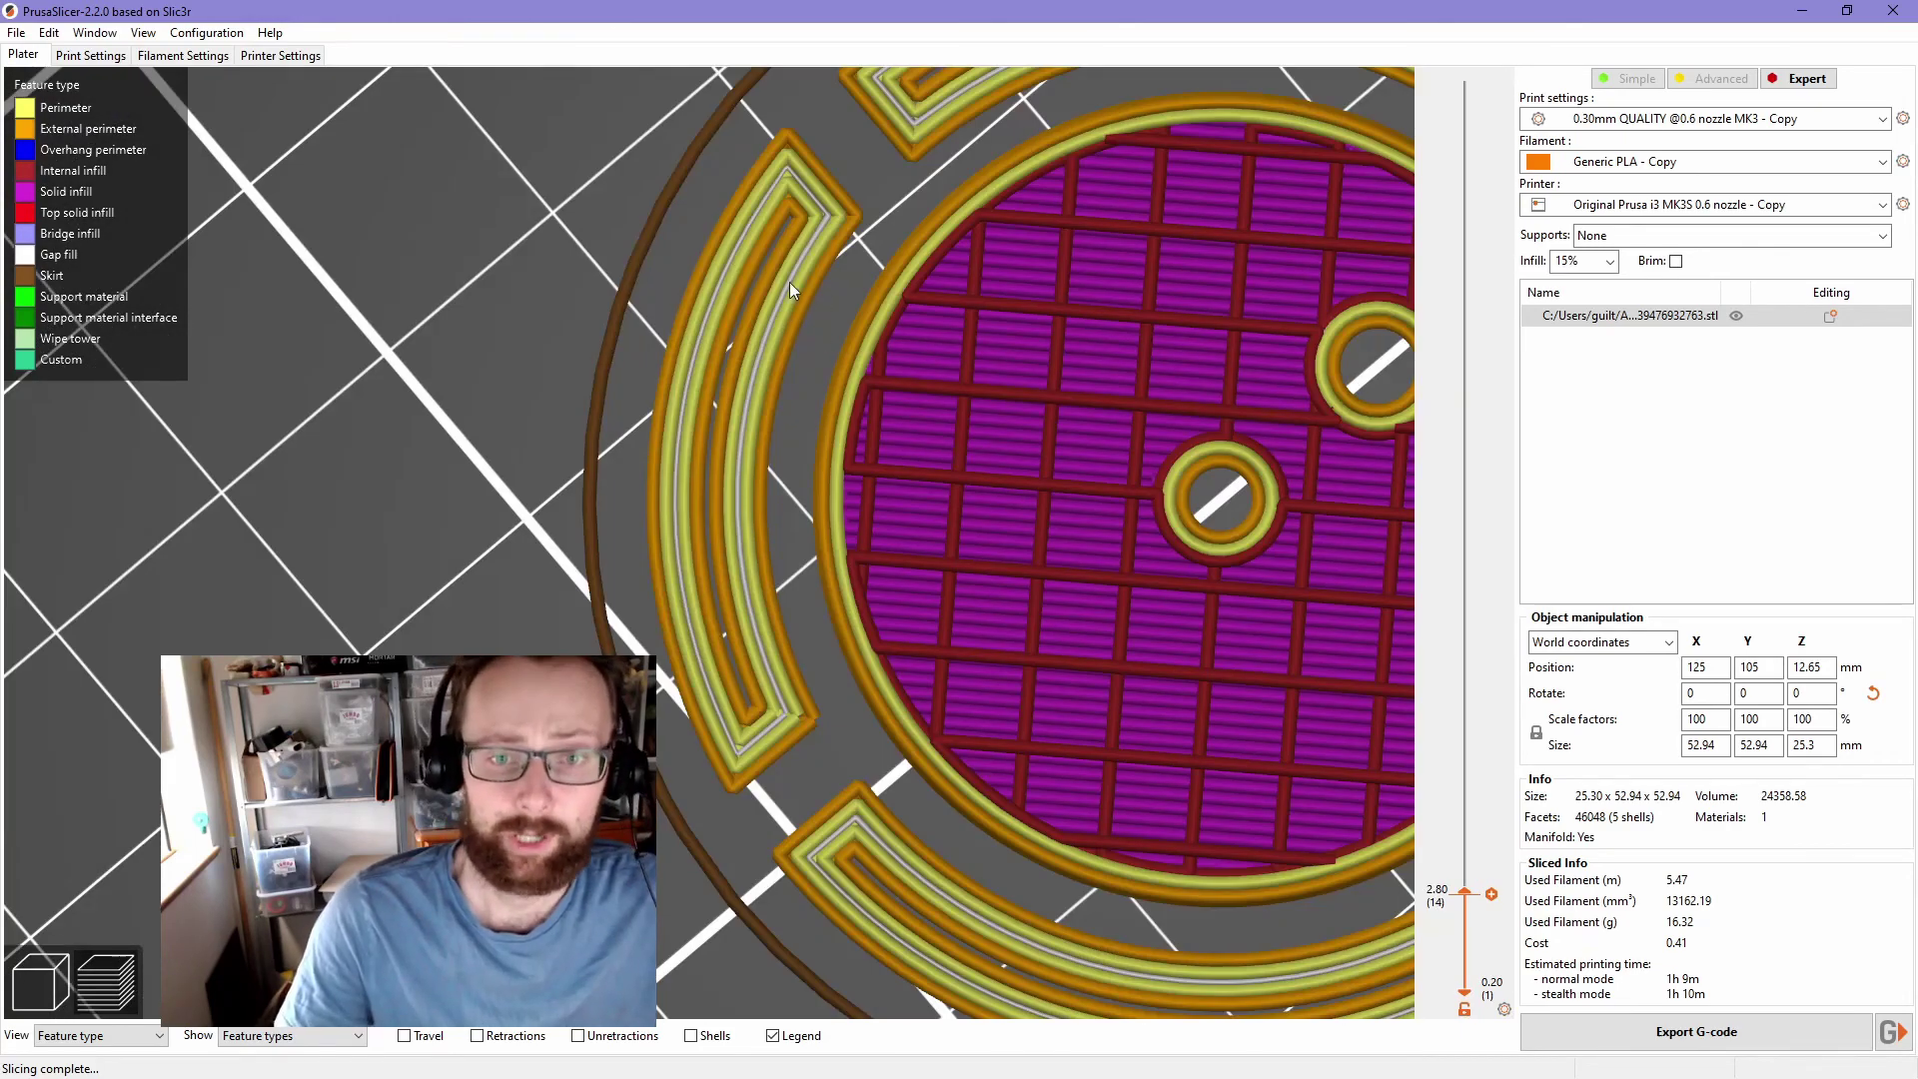
right_click_drag(789, 283, 856, 350)
left_click_drag(844, 496, 759, 558)
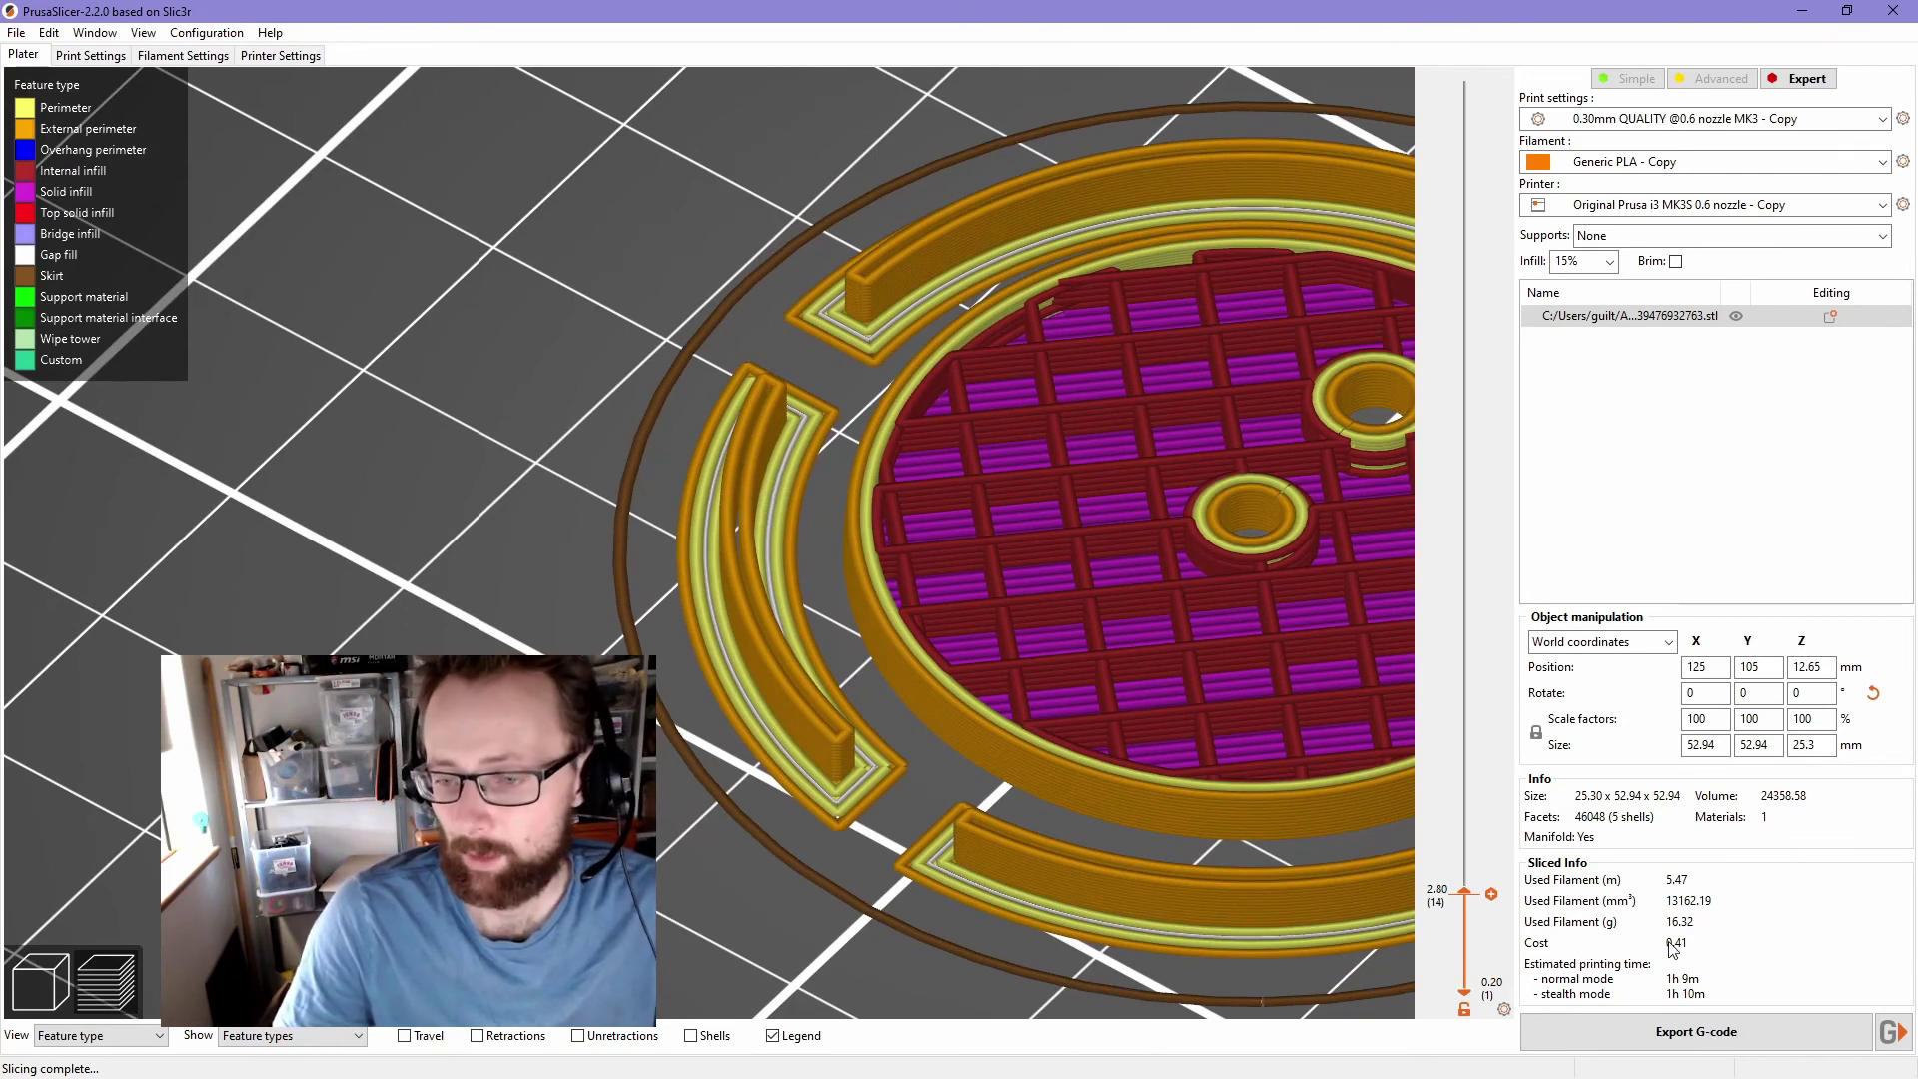
left_click_drag(1465, 892, 1465, 661)
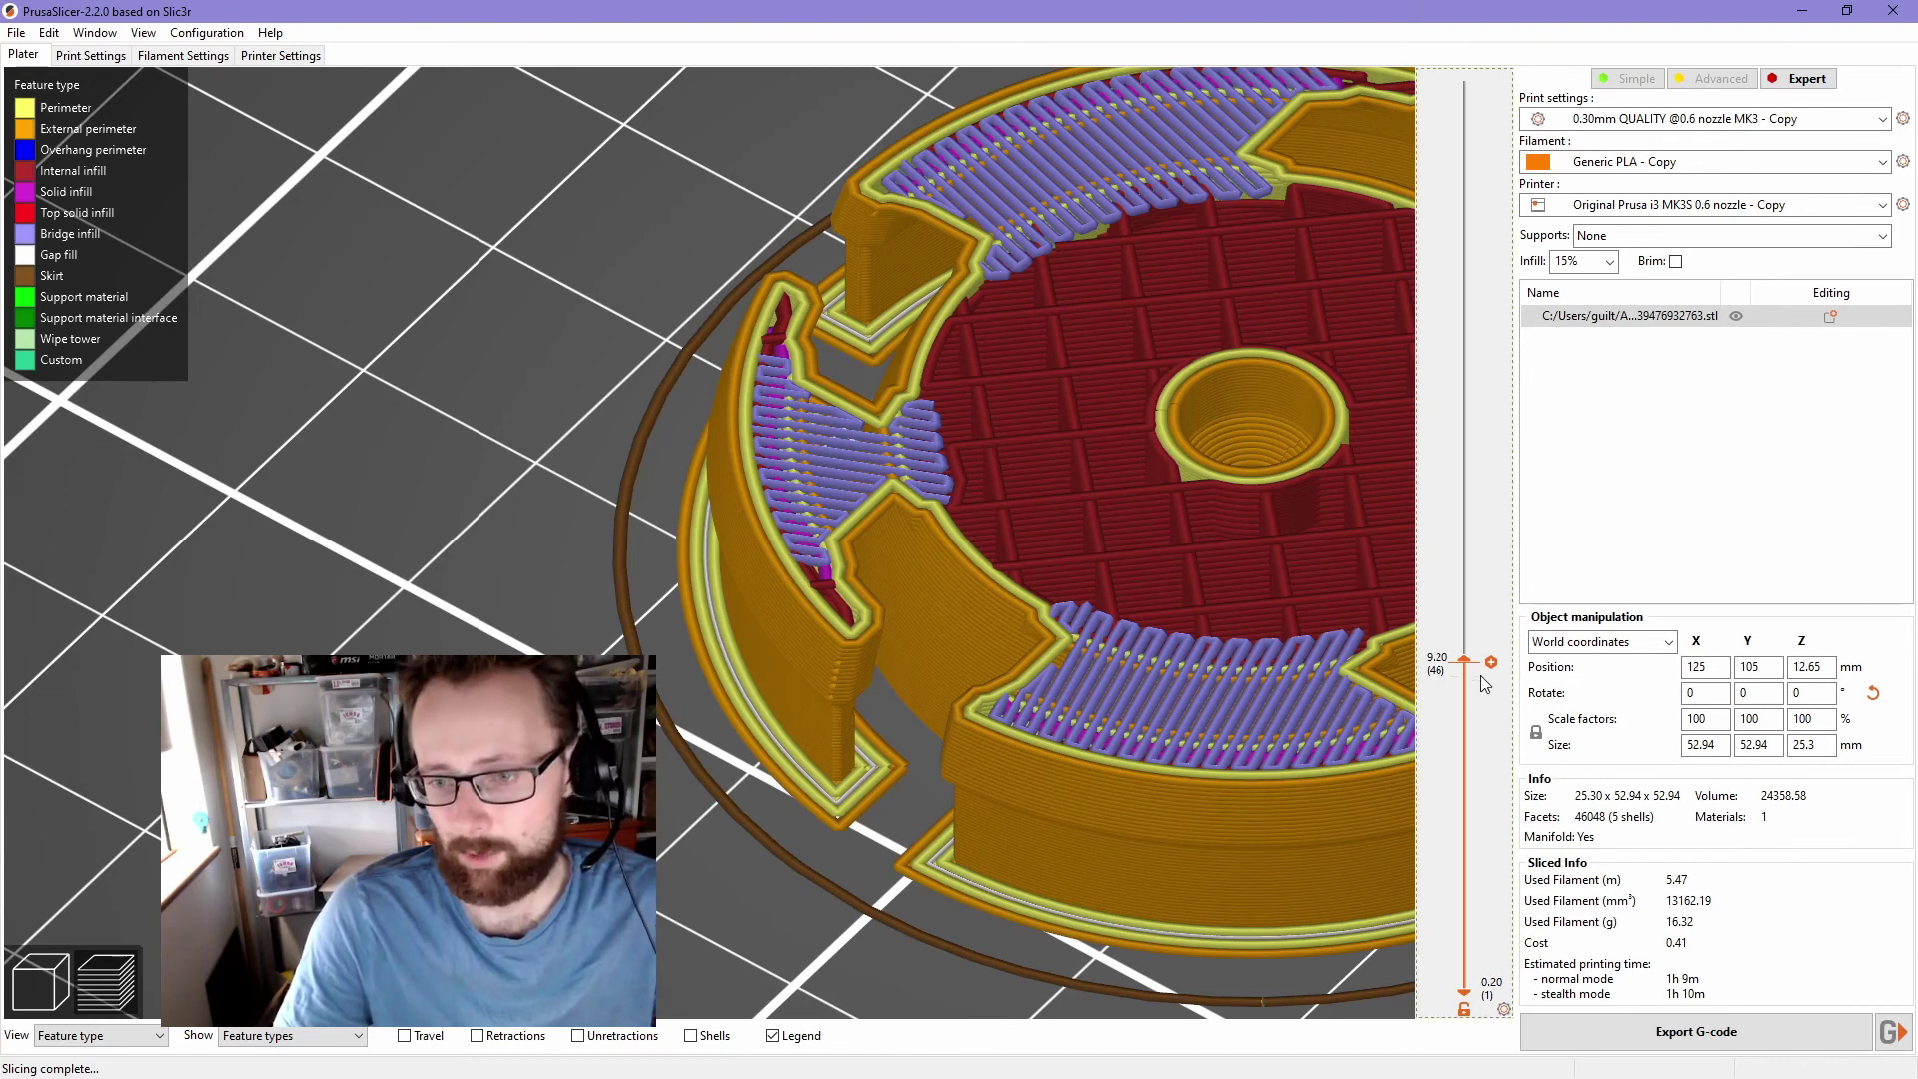
left_click_drag(1466, 665, 1460, 78)
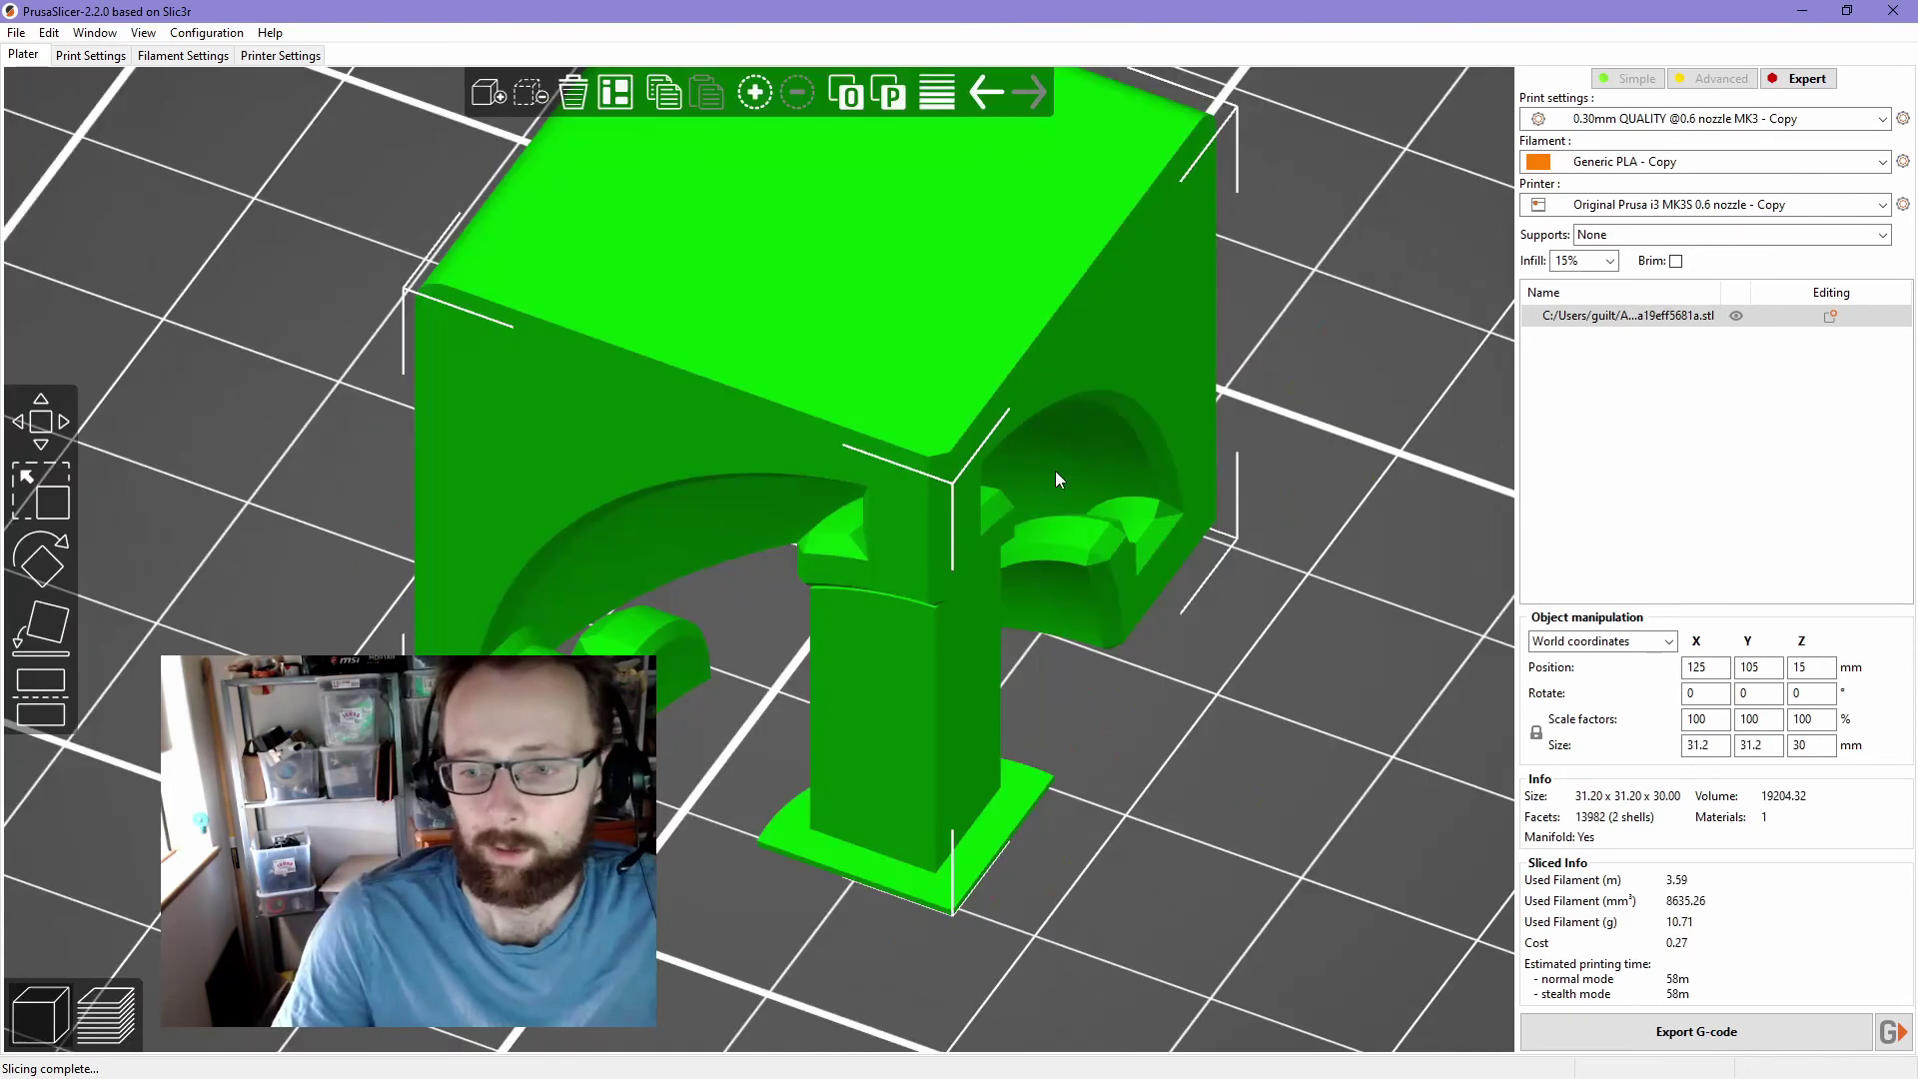
- Nudge the clip-arm part on the bed and slice it (58m, 10.71 g)
left_click_drag(1059, 571, 1037, 530)
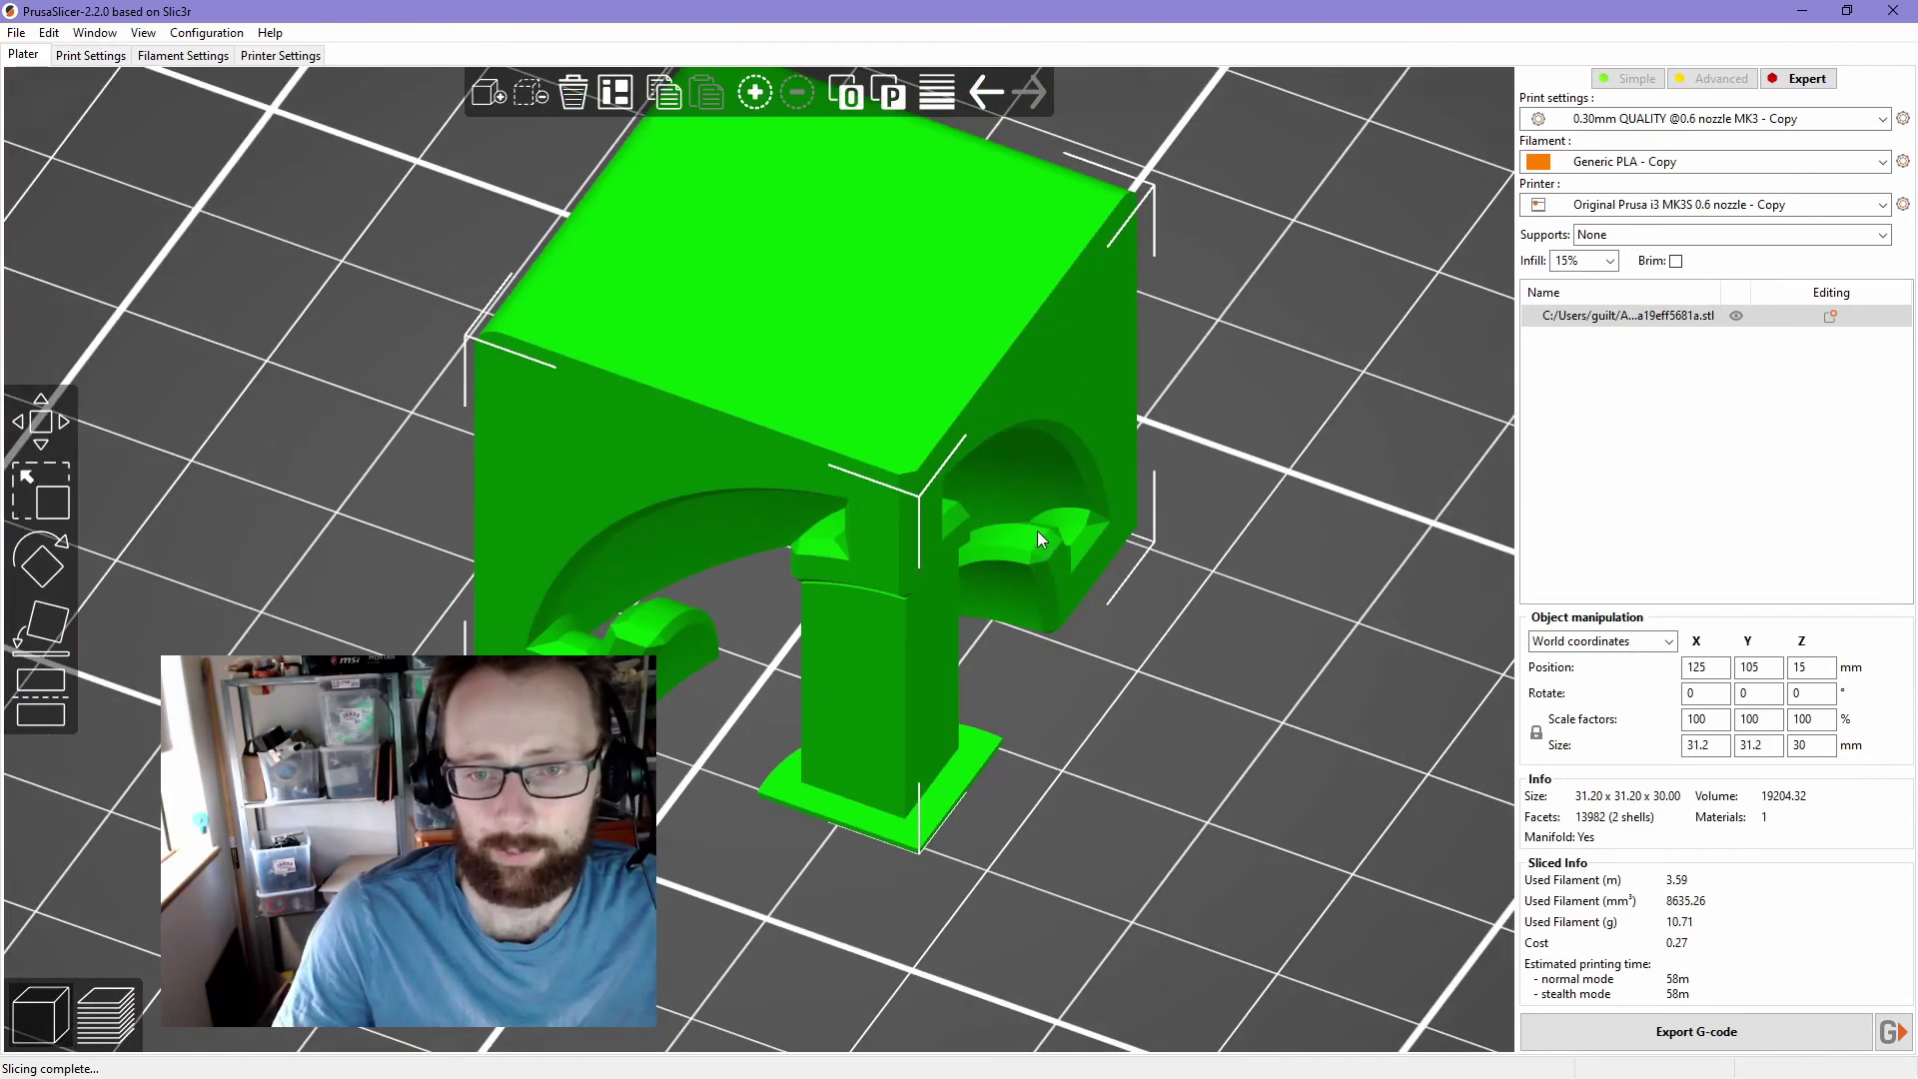
scroll(1036, 530, "up", 5)
left_click(1637, 1039)
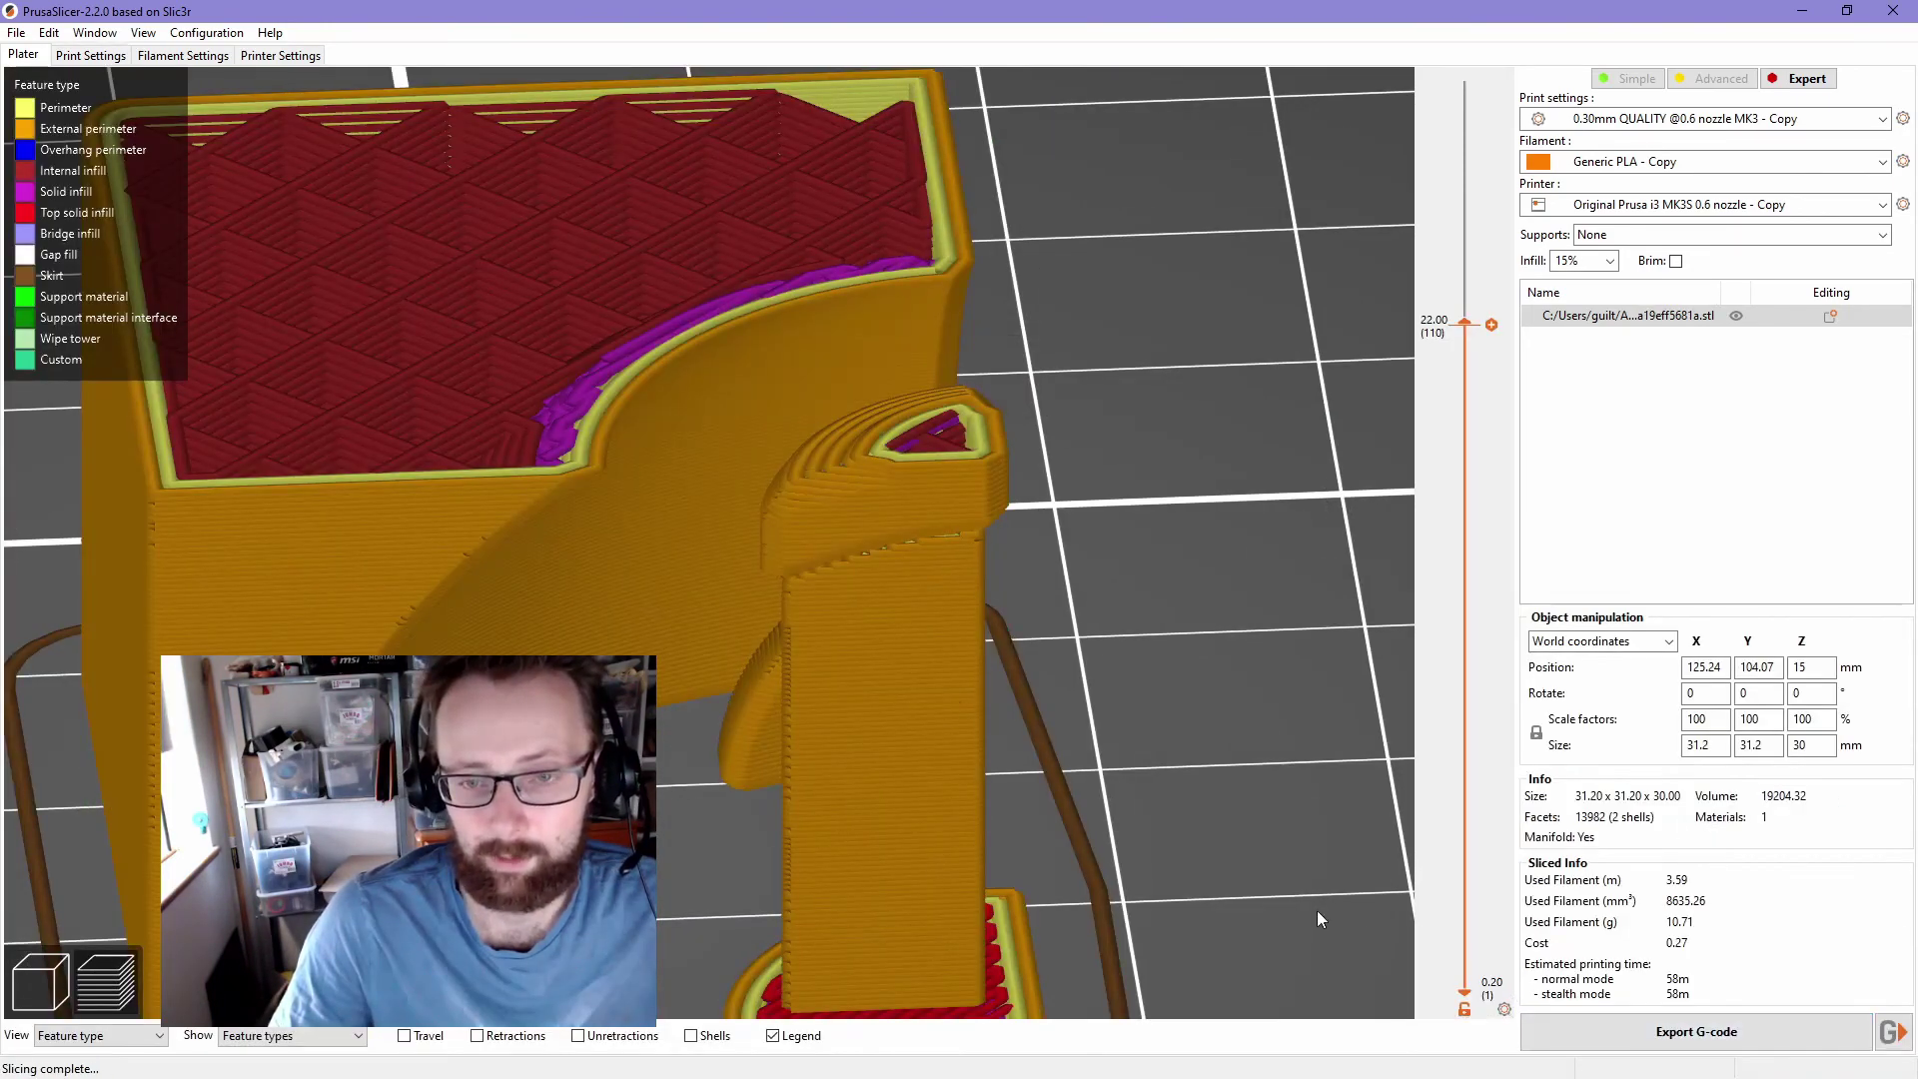
left_click_drag(1171, 733, 1231, 717)
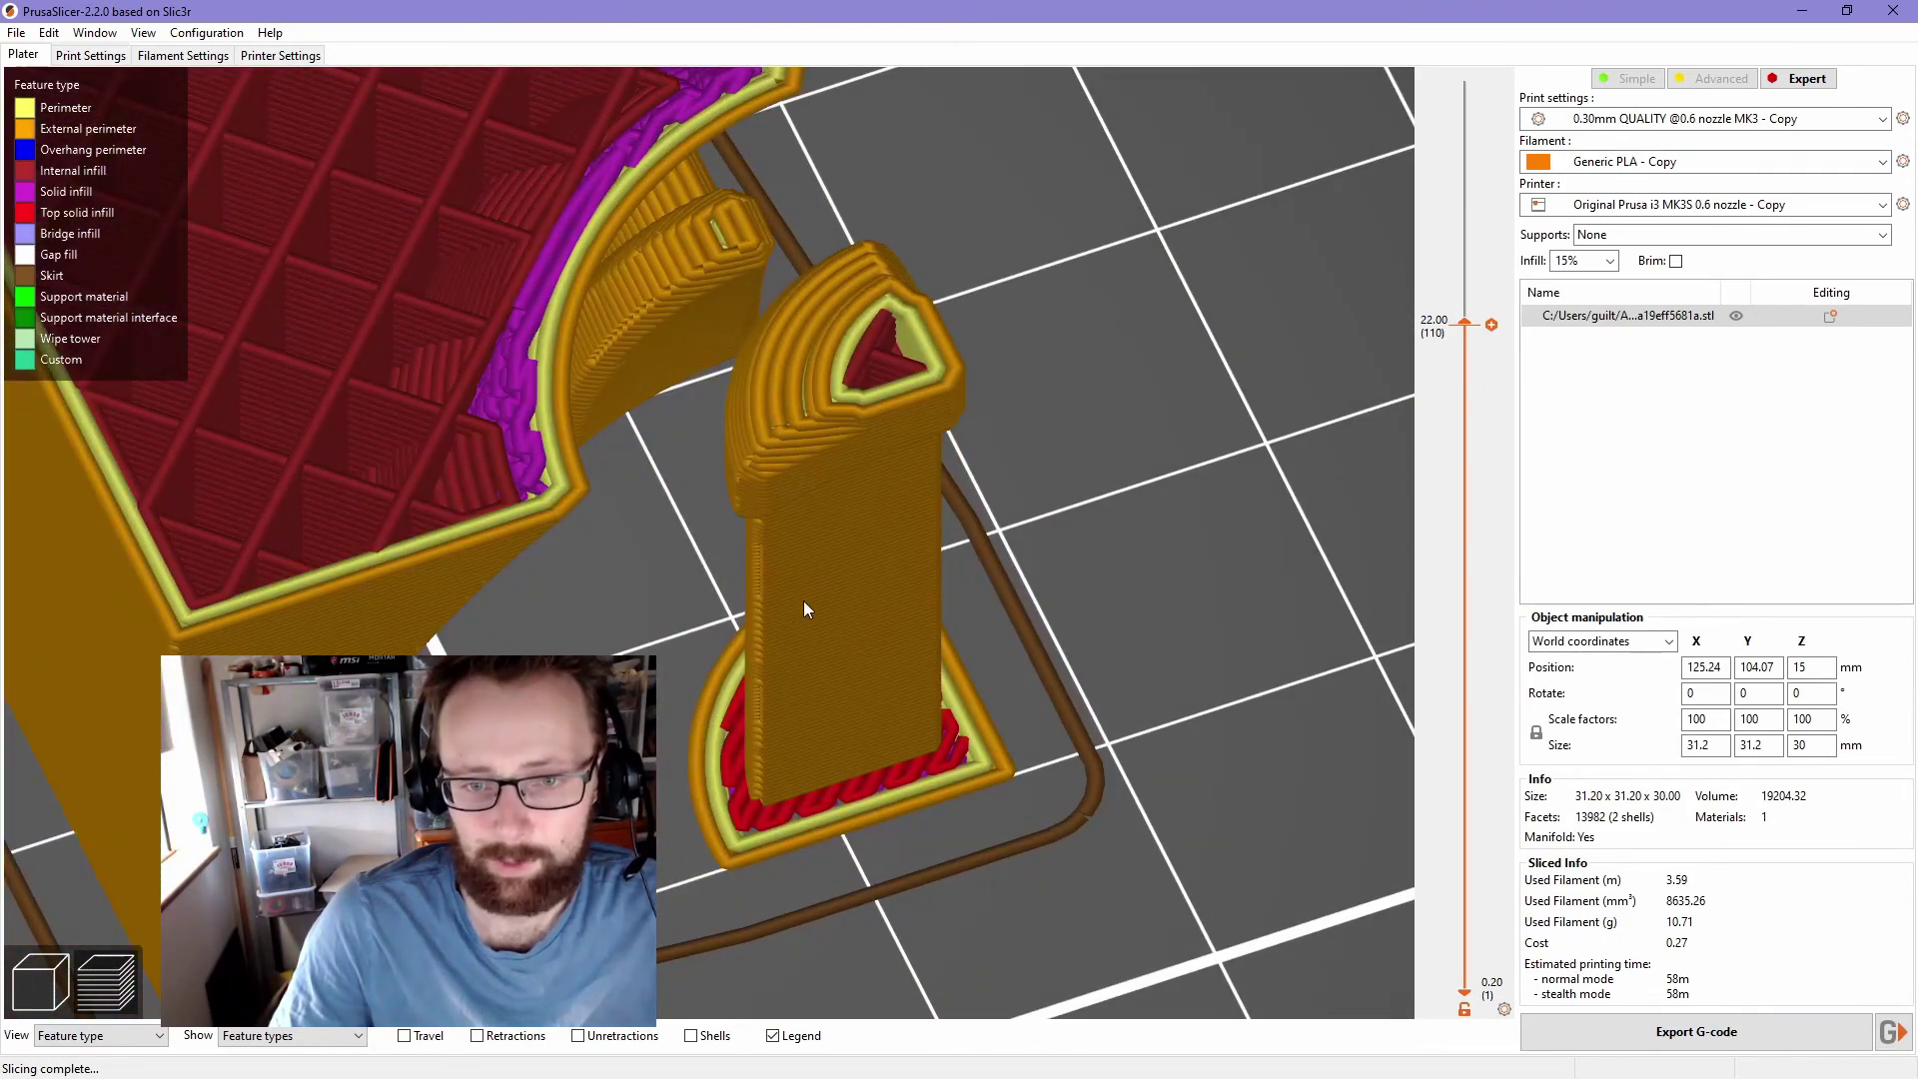
- Inspect the sliced layers at 13.80 mm and 24.80 mm, orbiting to see the top infill and skirt
left_click_drag(1465, 325, 1465, 576)
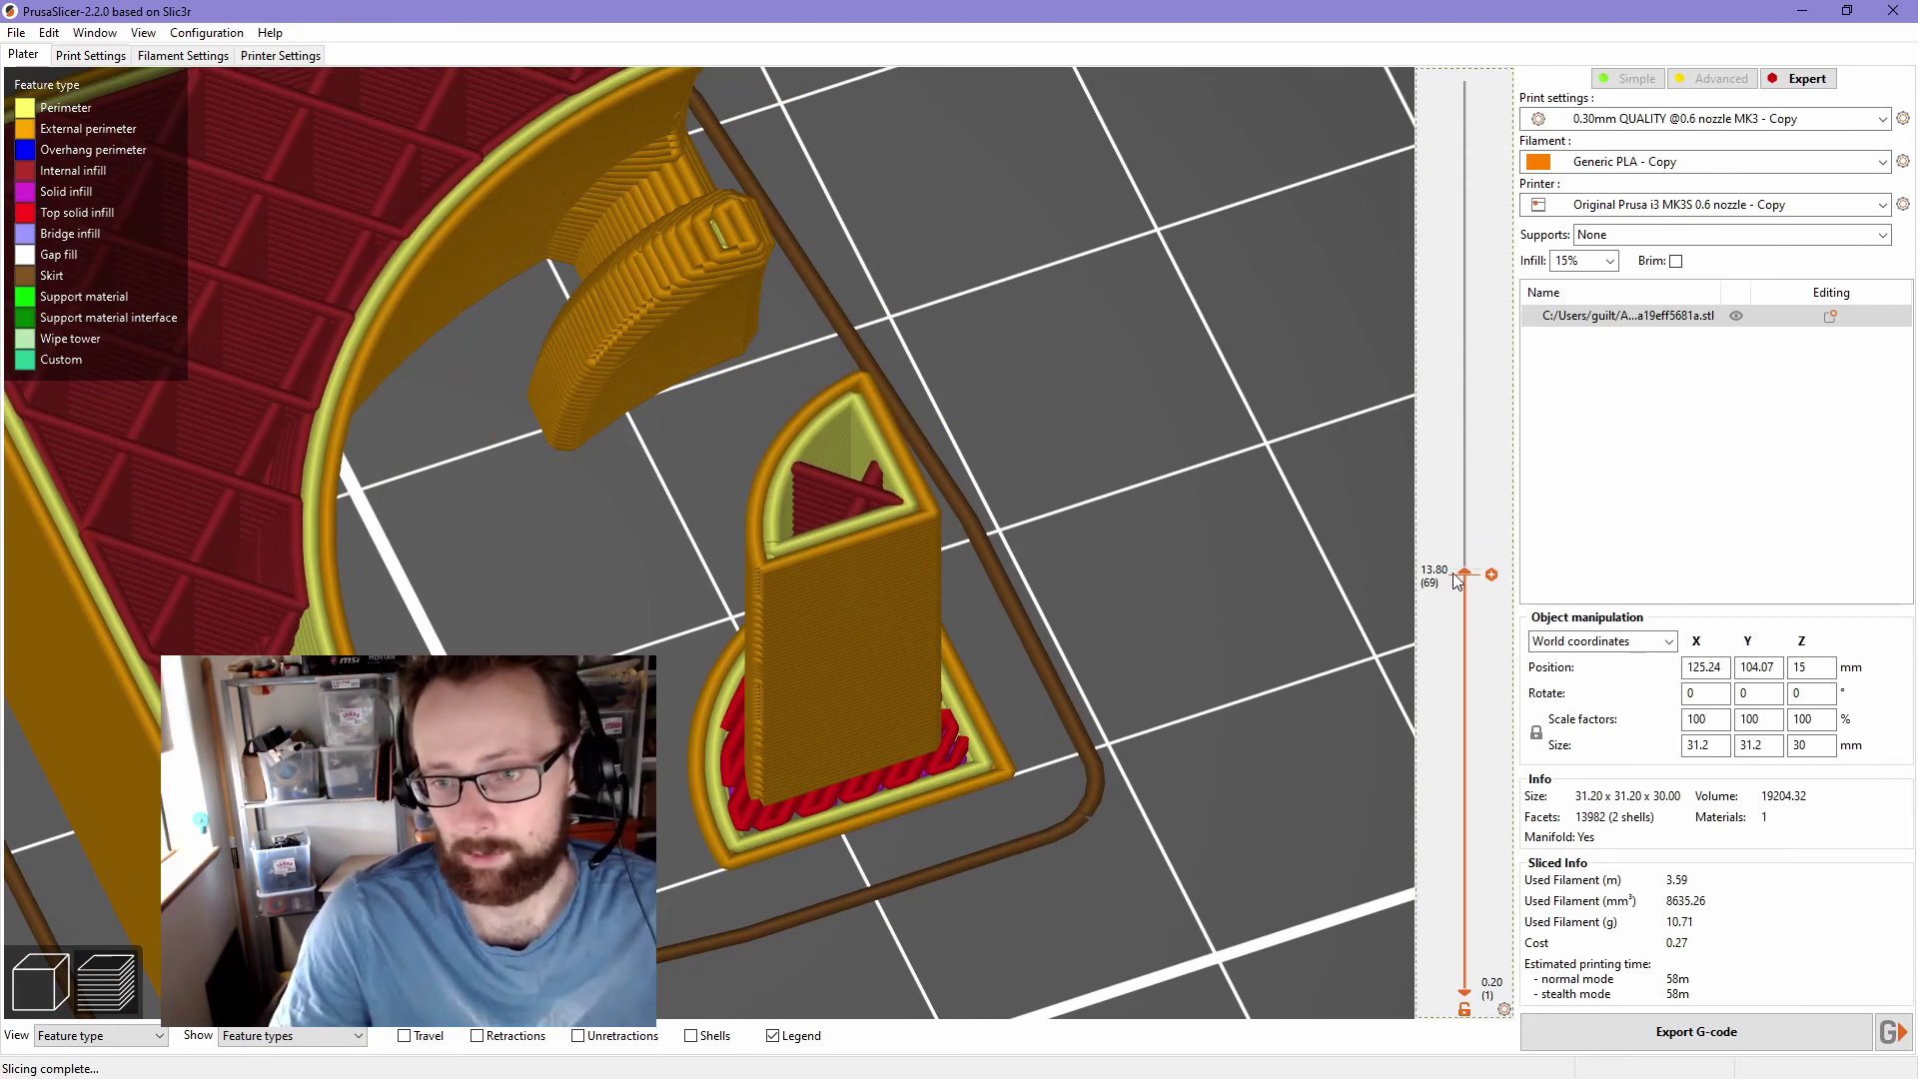
left_click_drag(1470, 583, 1437, 222)
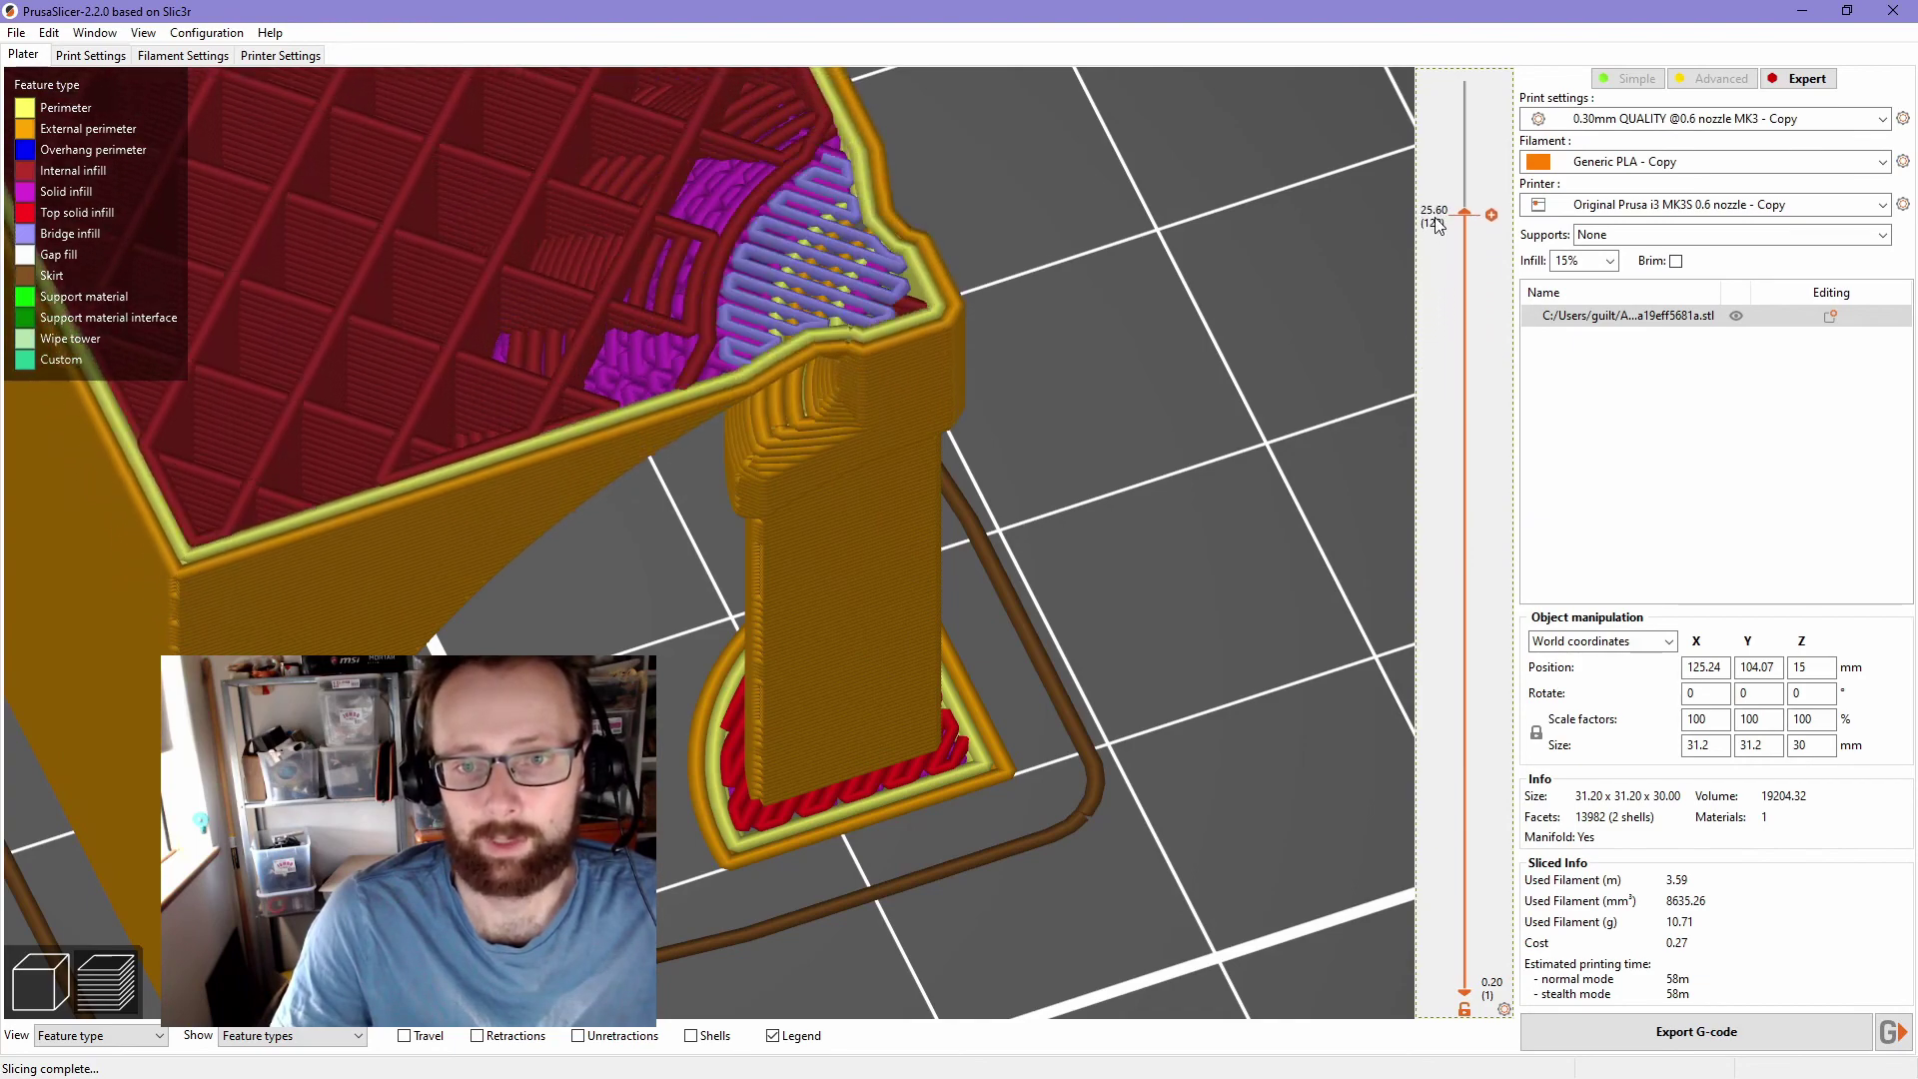
left_click_drag(1097, 469, 1097, 395)
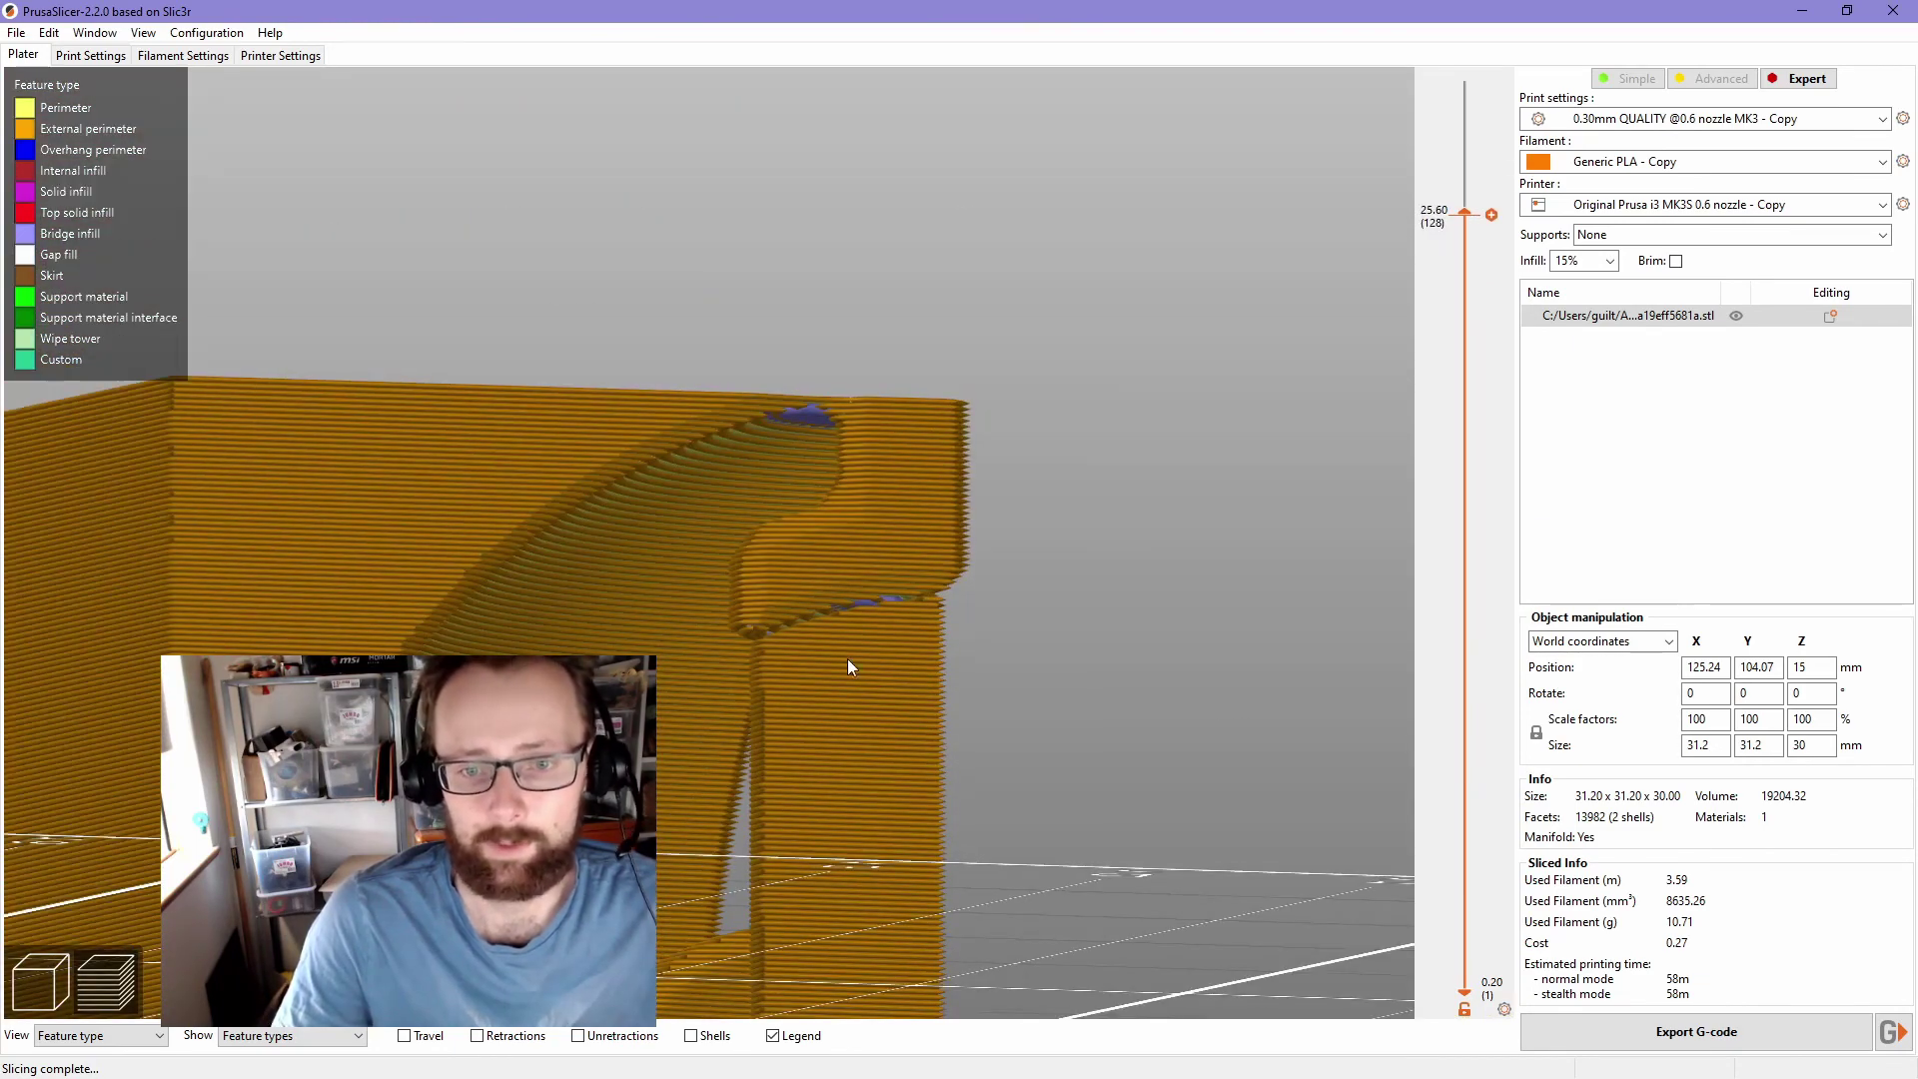
left_click_drag(1061, 601, 732, 560)
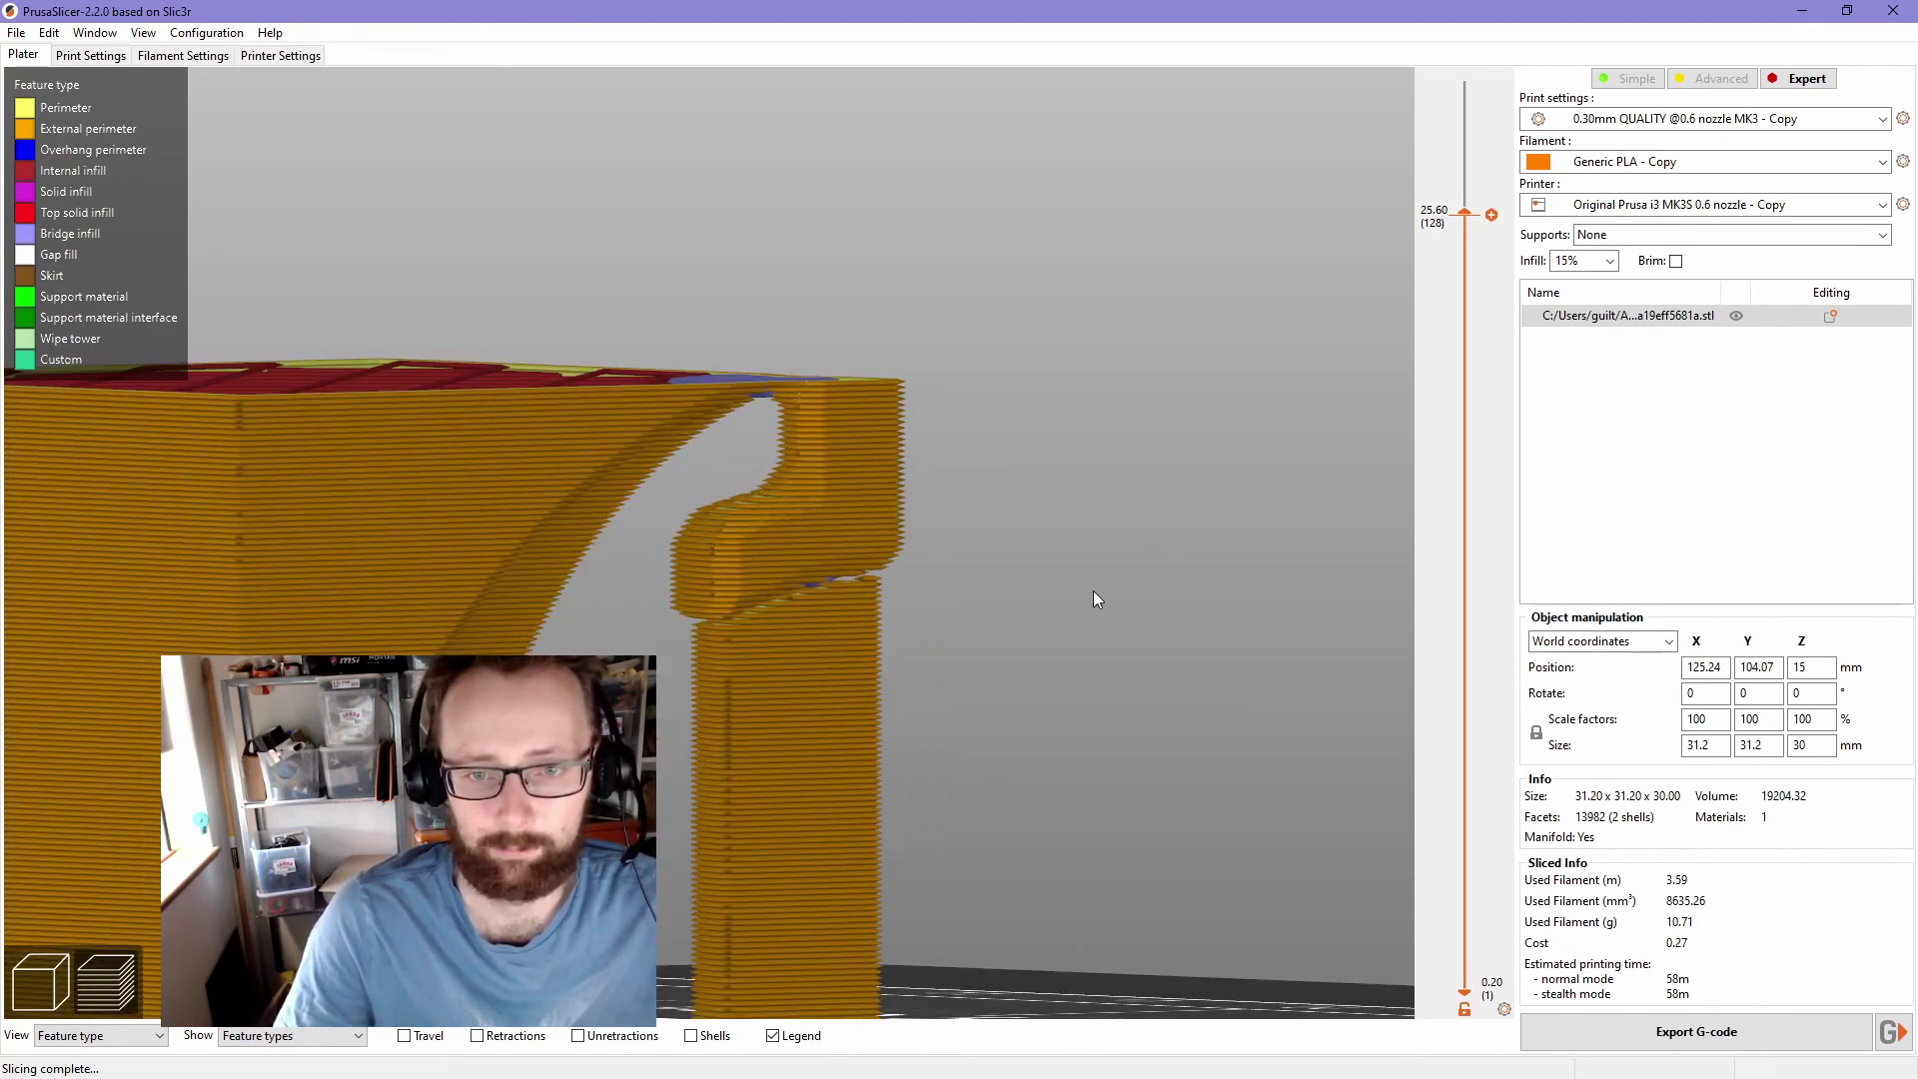
left_click_drag(1093, 591, 940, 575)
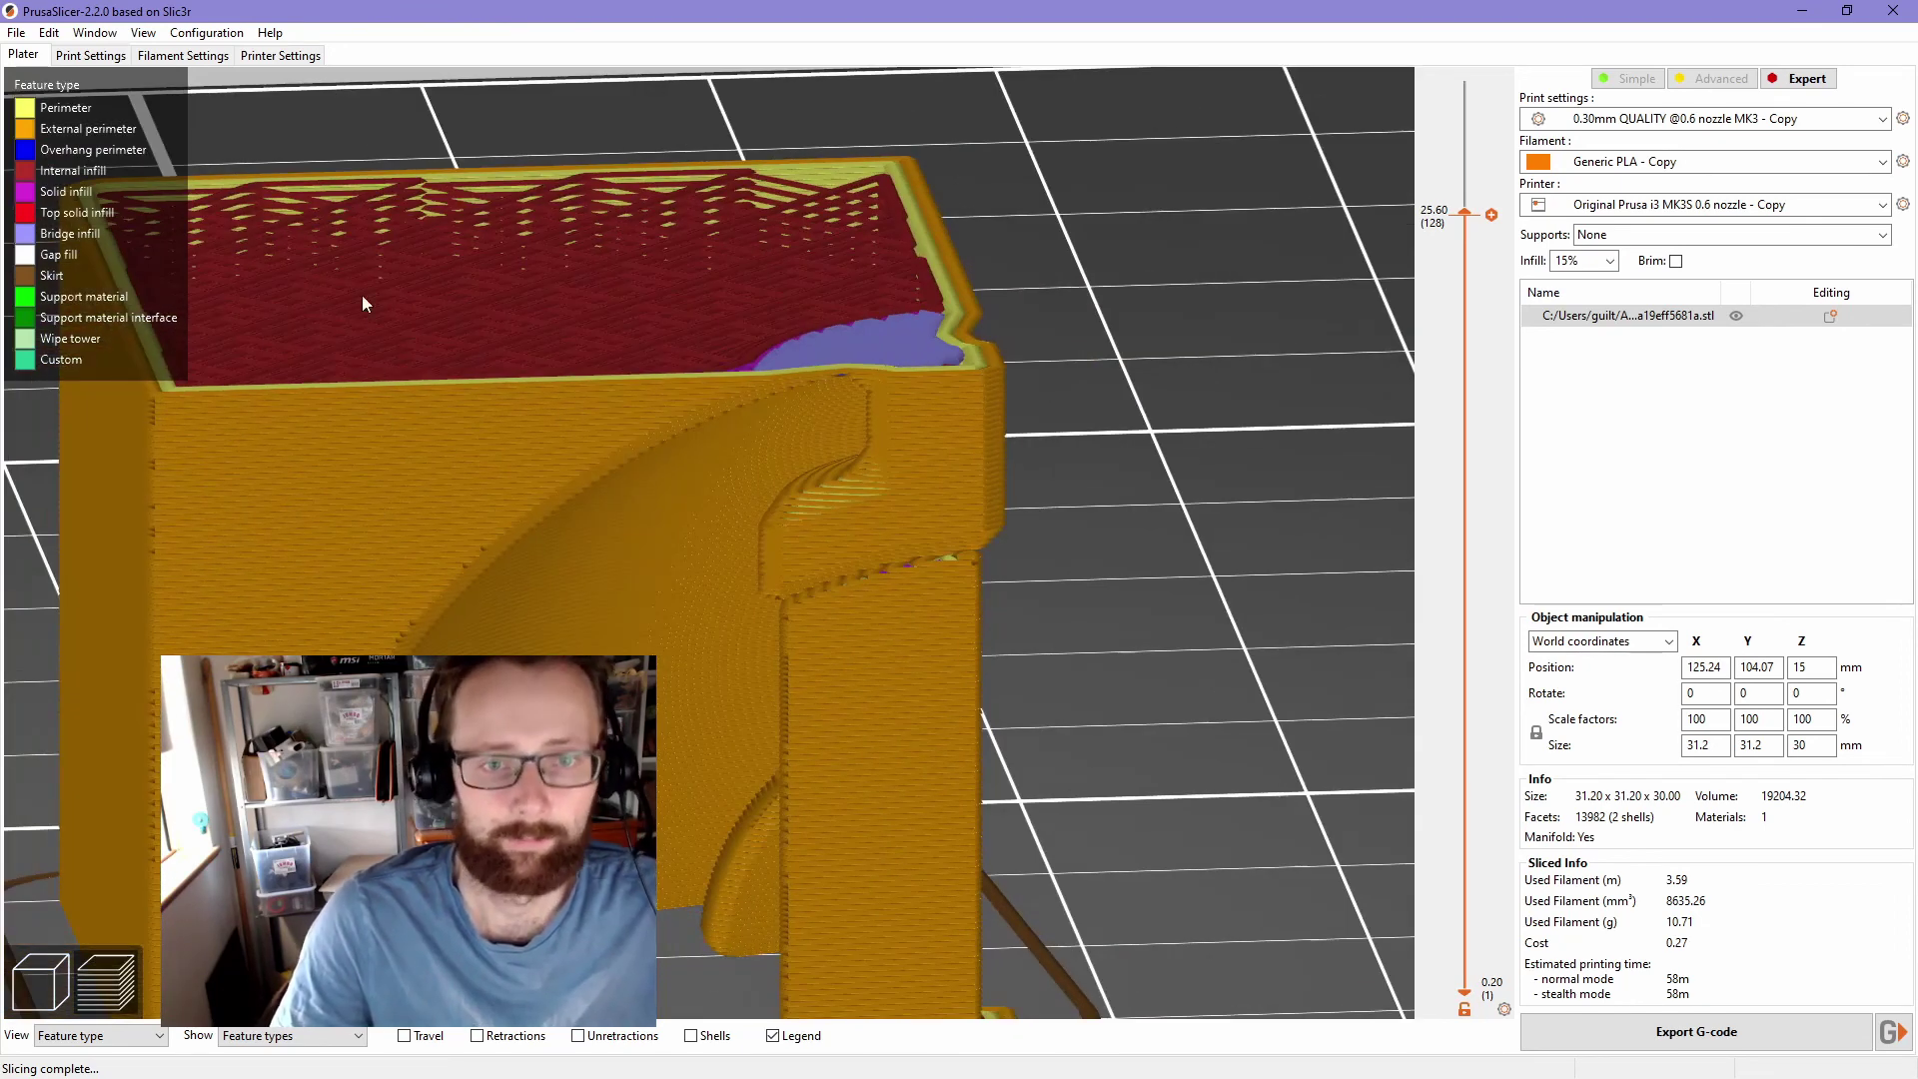
scroll(1183, 674, "down", 5)
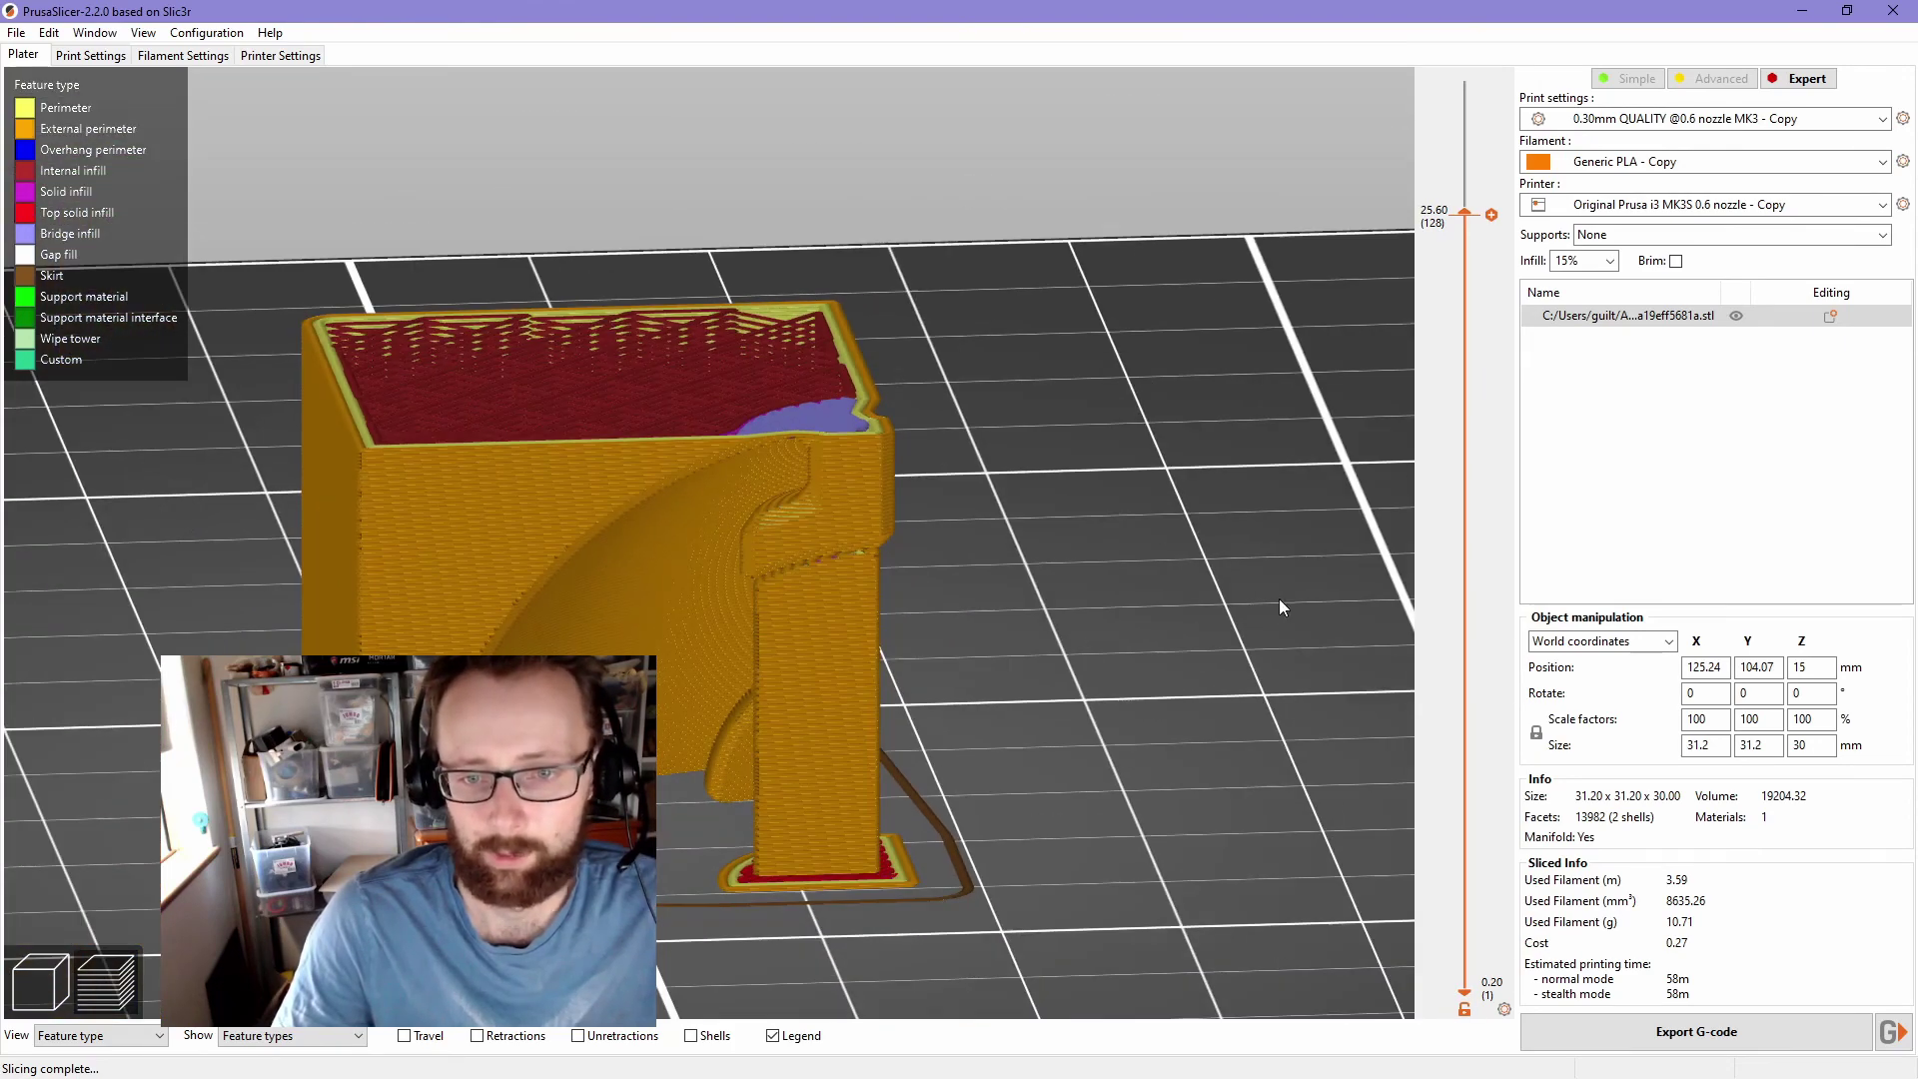
left_click_drag(1279, 598, 1182, 621)
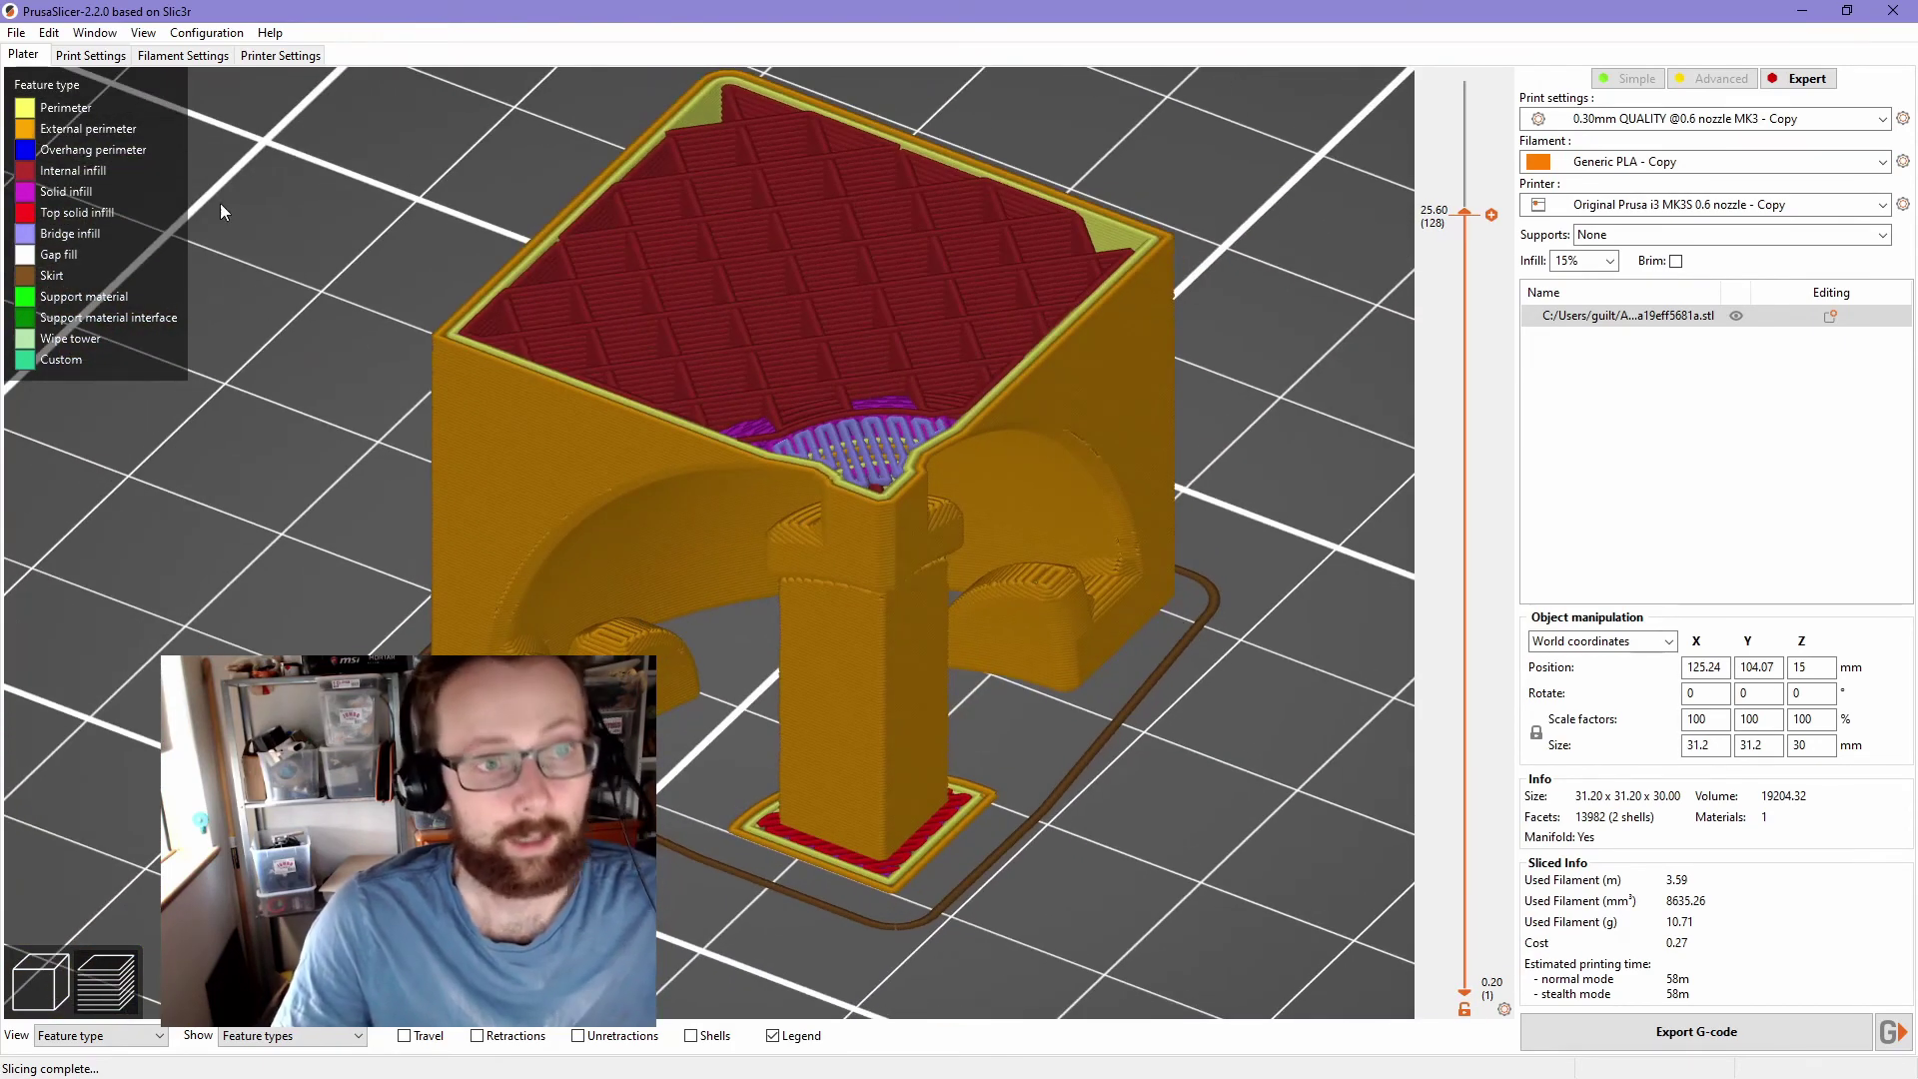
- Review the Infill and Filament settings, ending on Extruder 1 with 0.6 mm nozzle and 0.15–0.4 mm layers
left_click(90, 56)
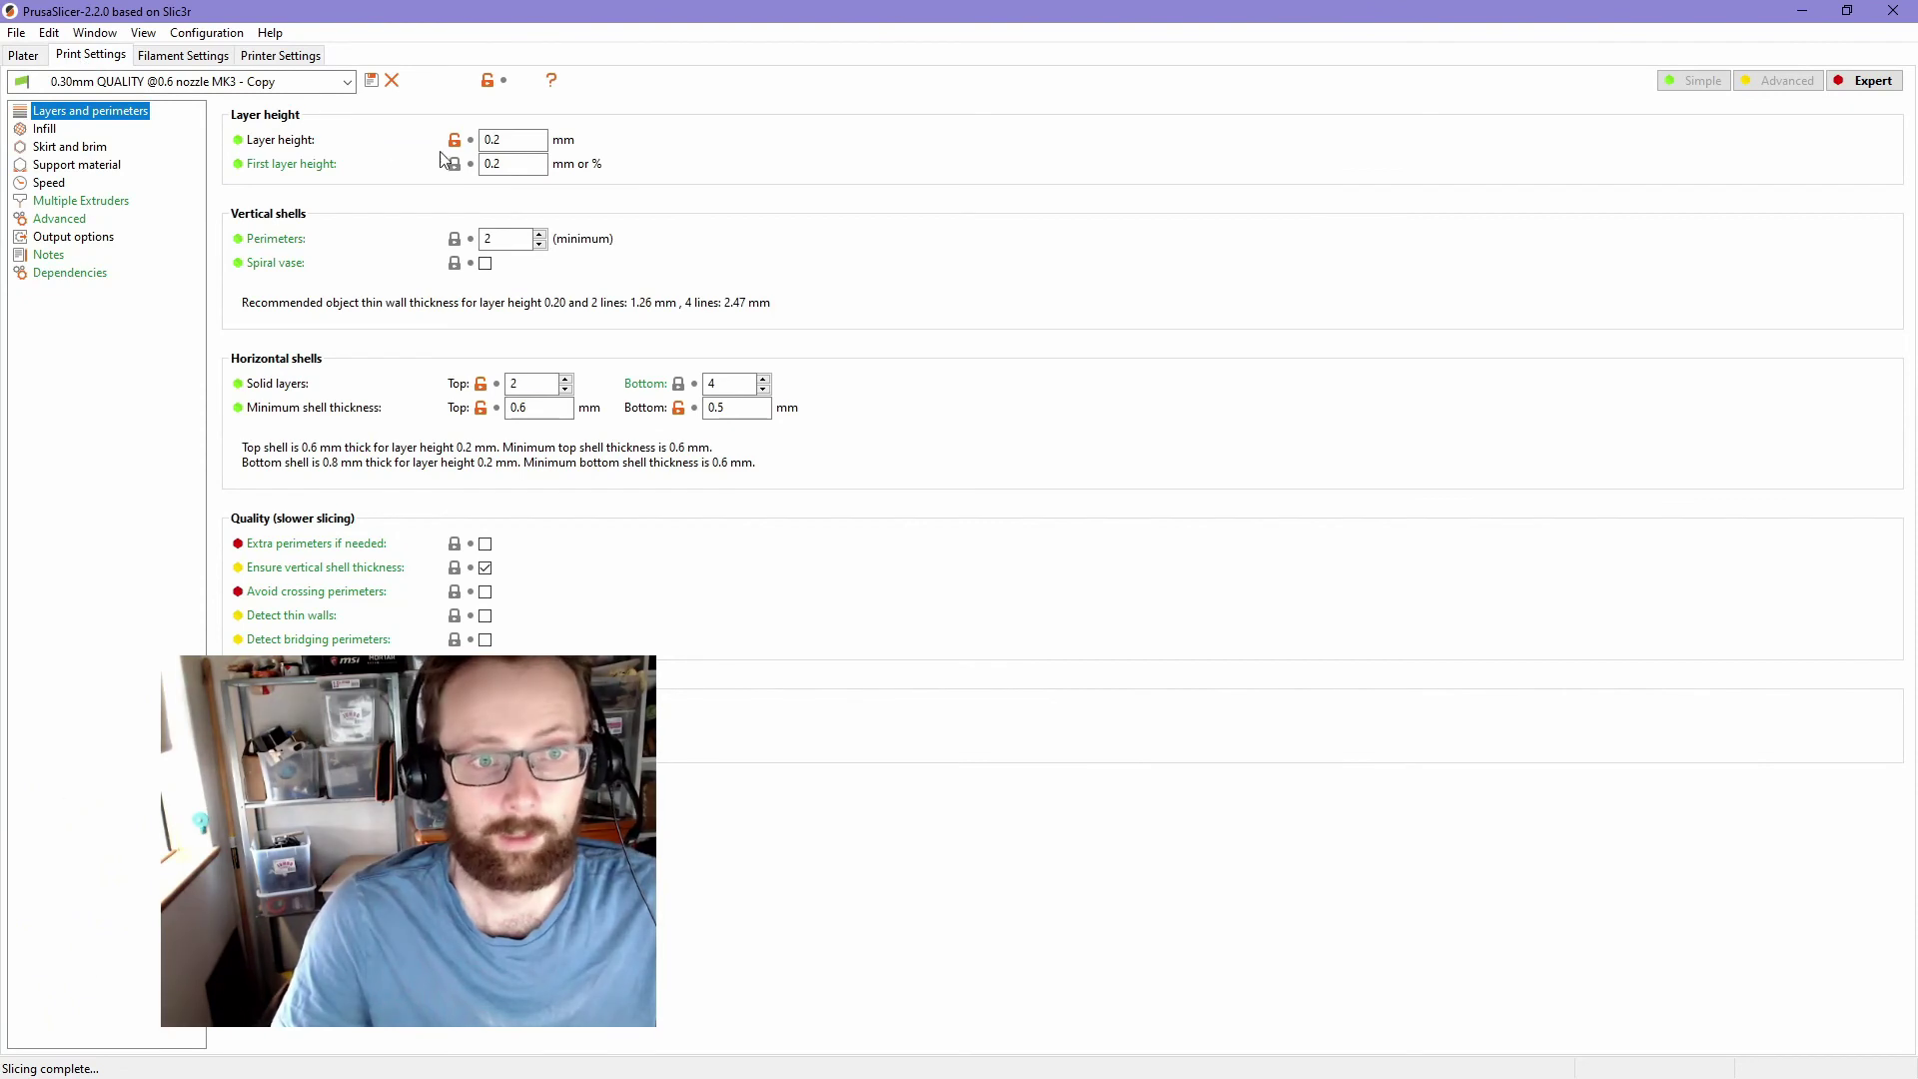
left_click(44, 129)
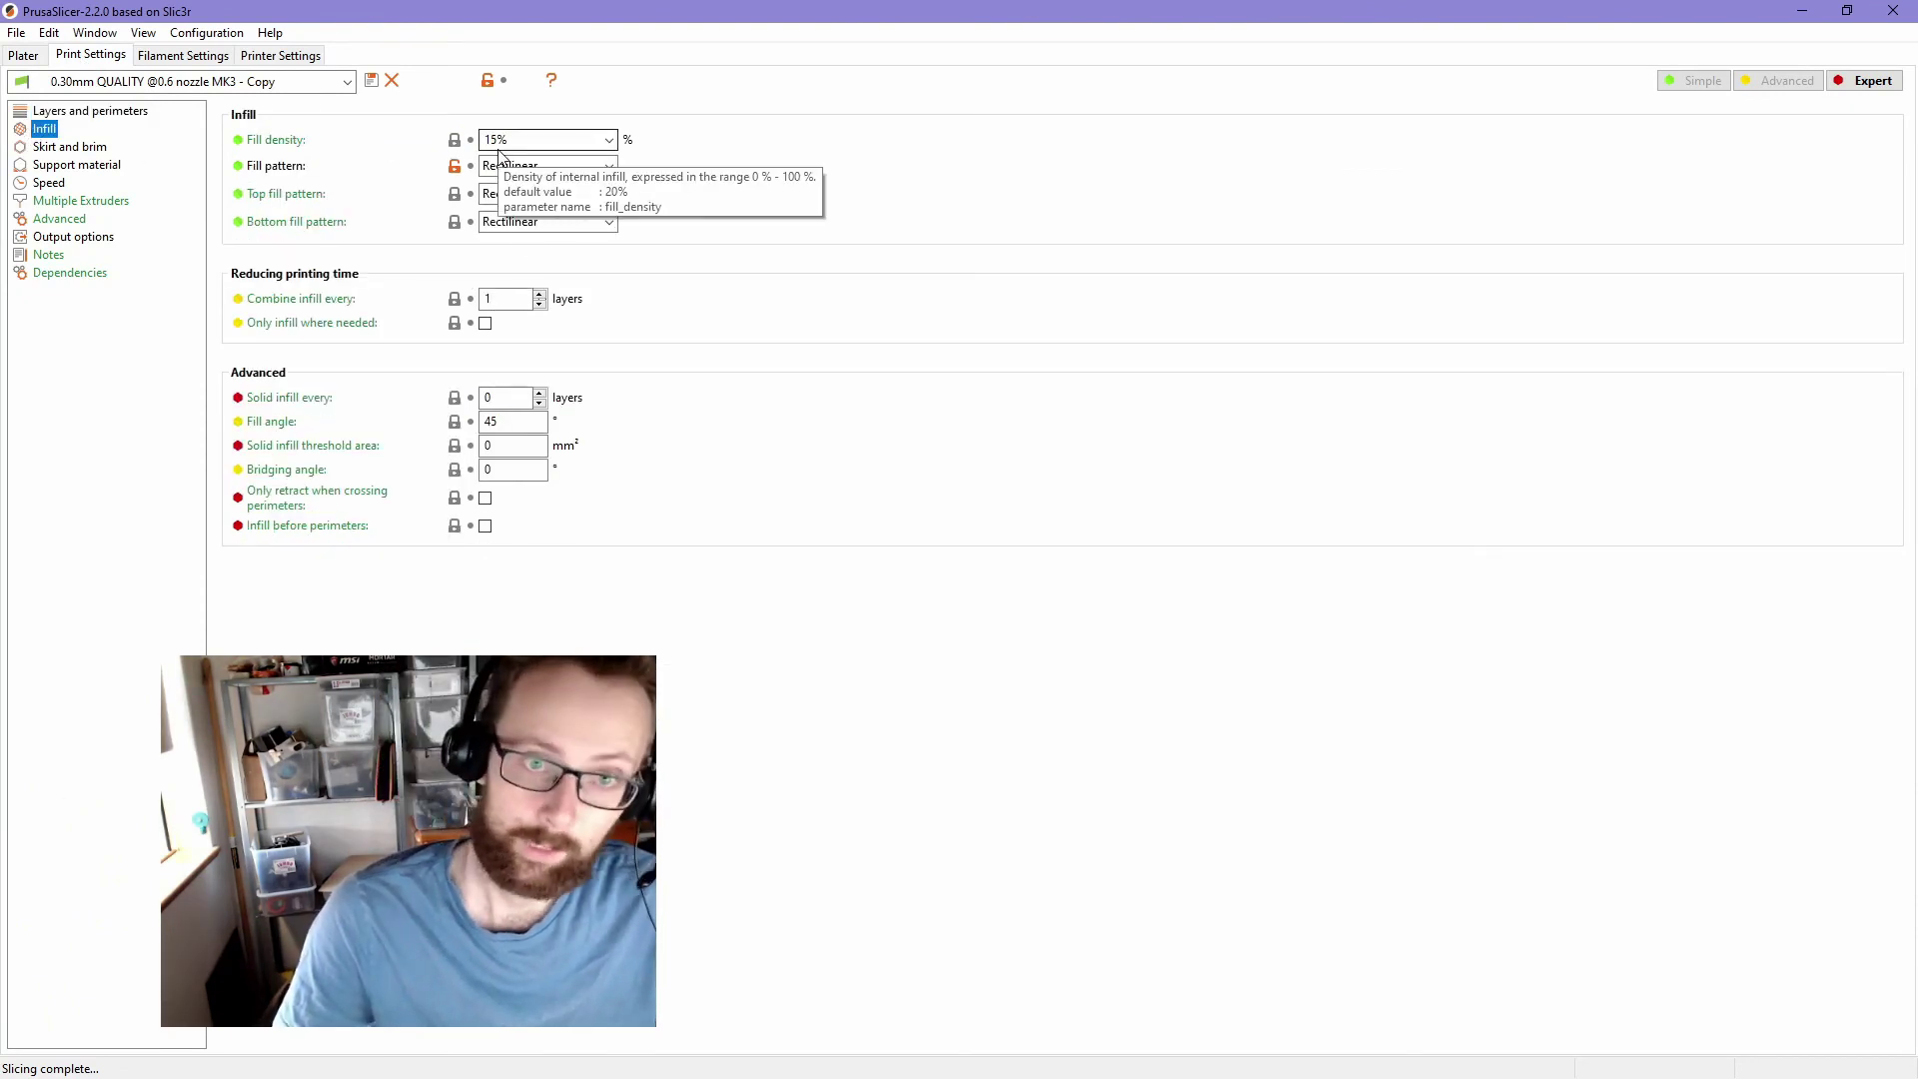
left_click(172, 56)
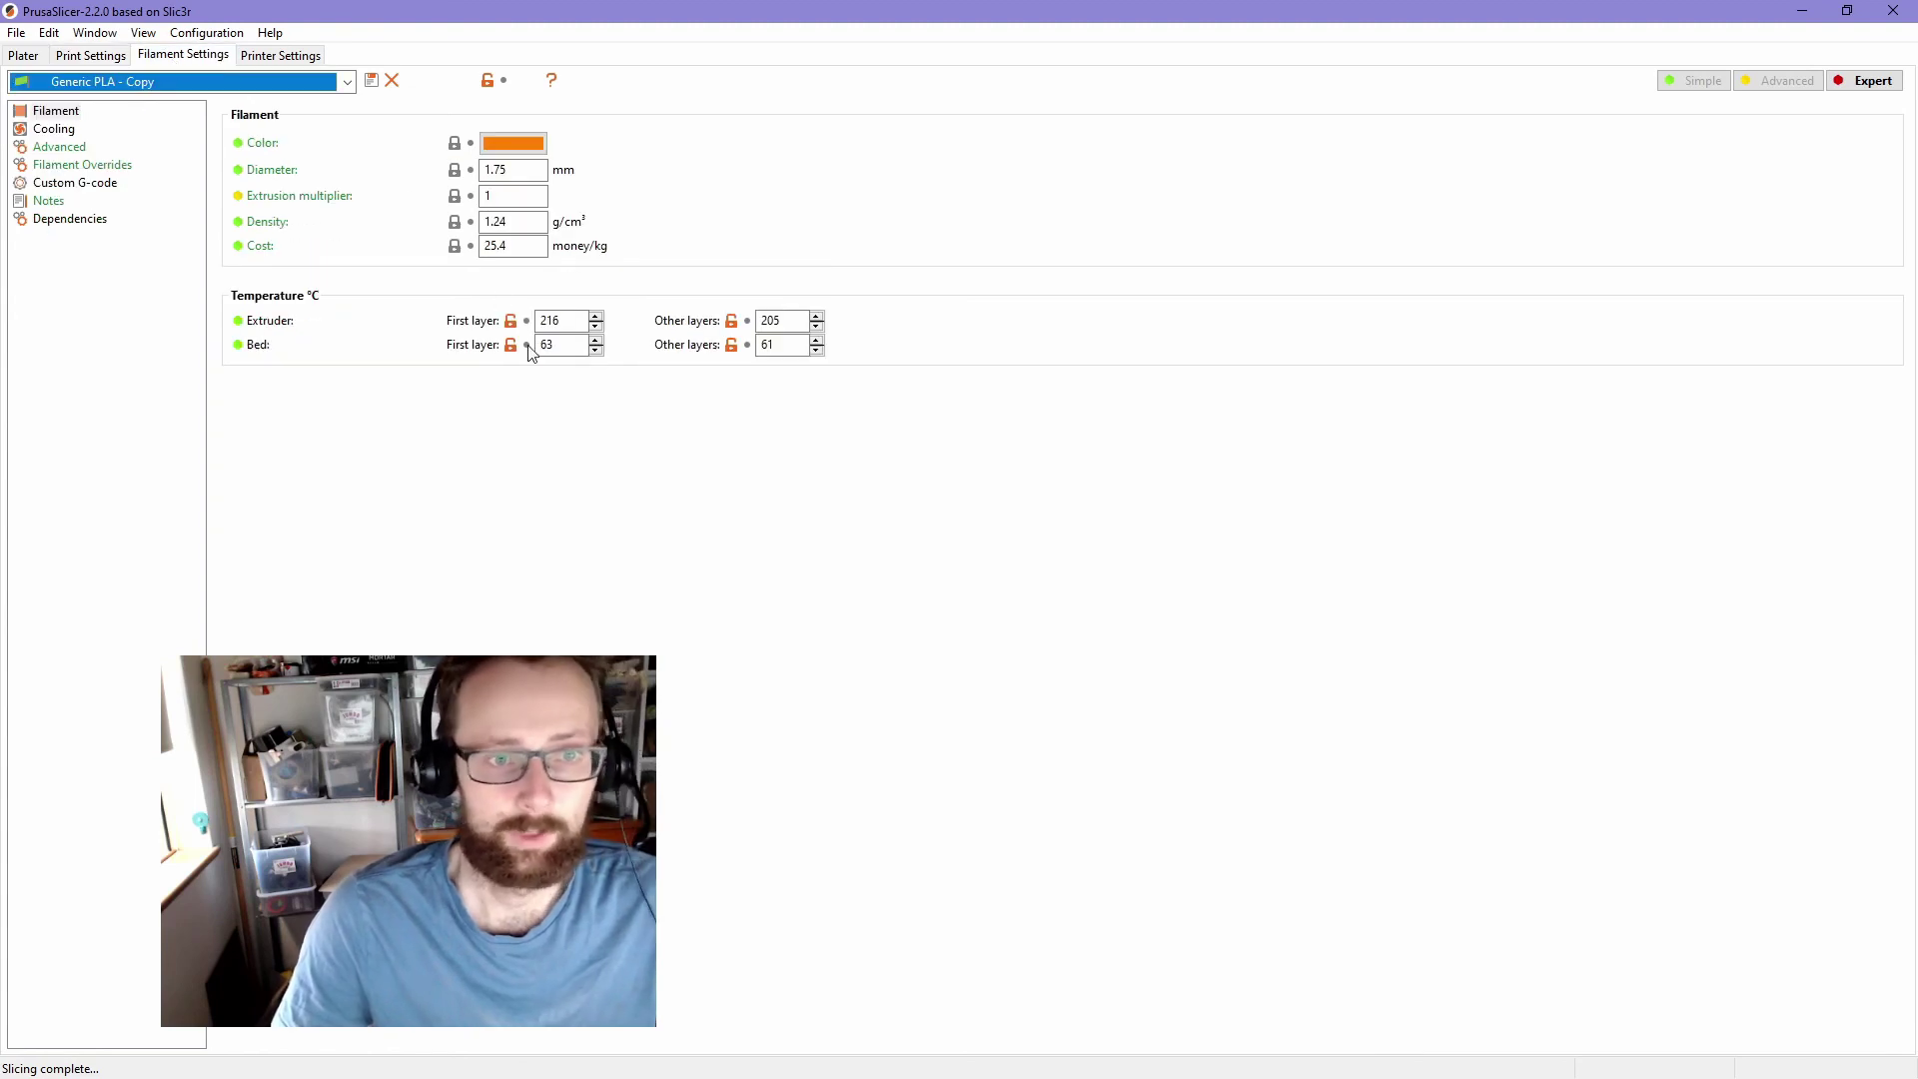
left_click(269, 58)
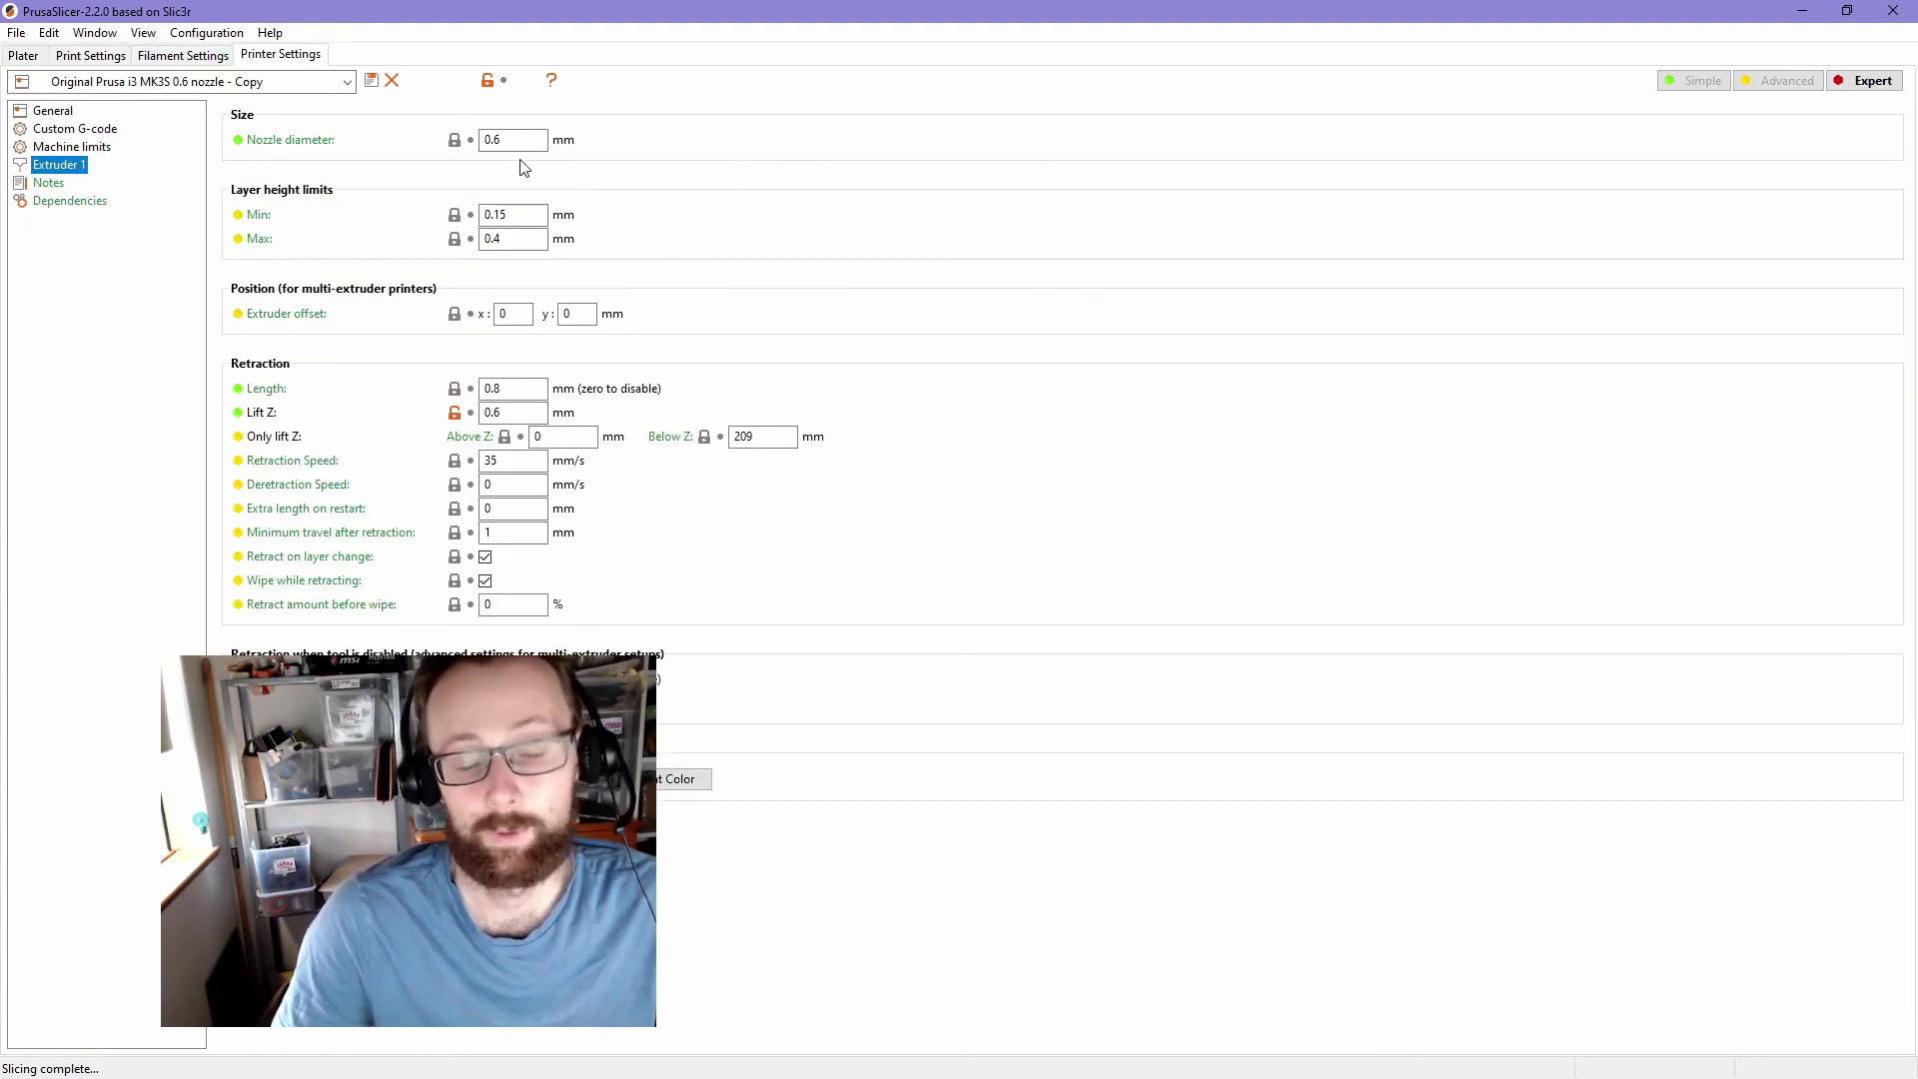
mouse_move(516, 232)
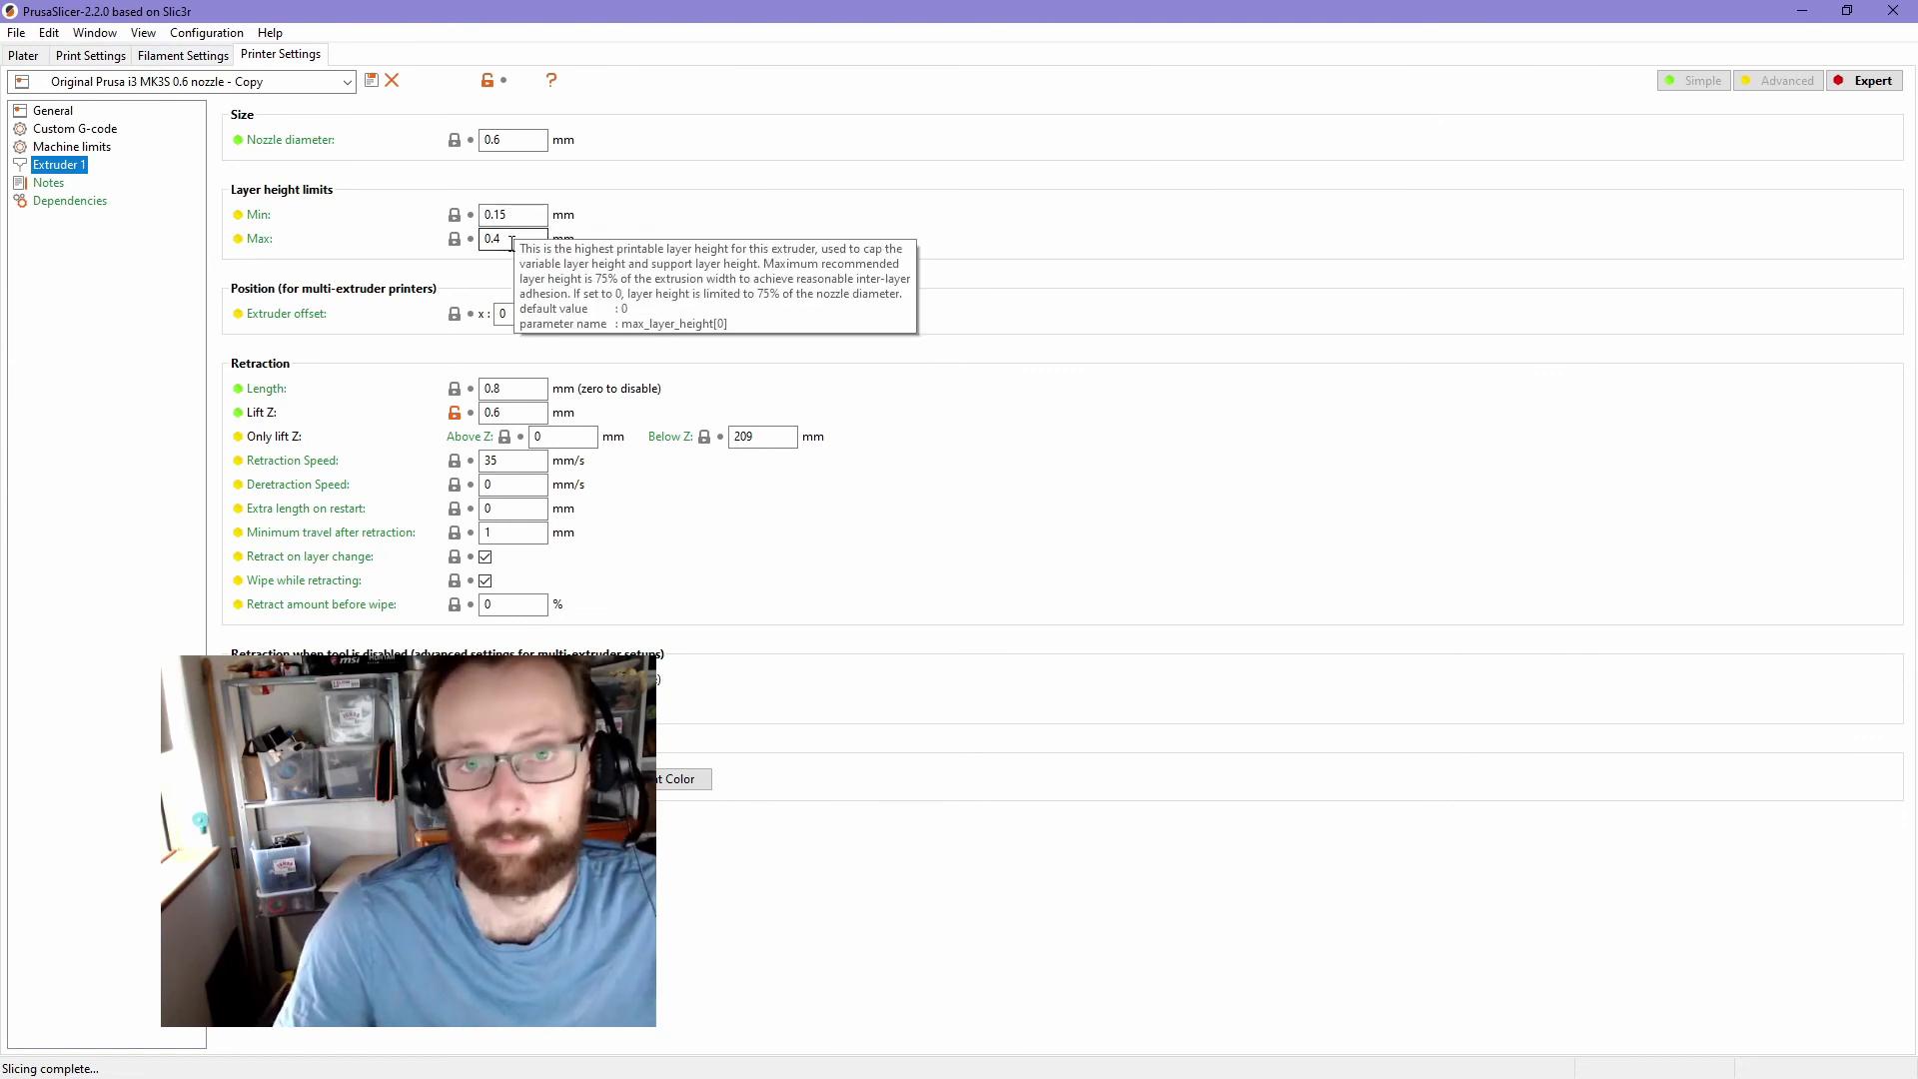